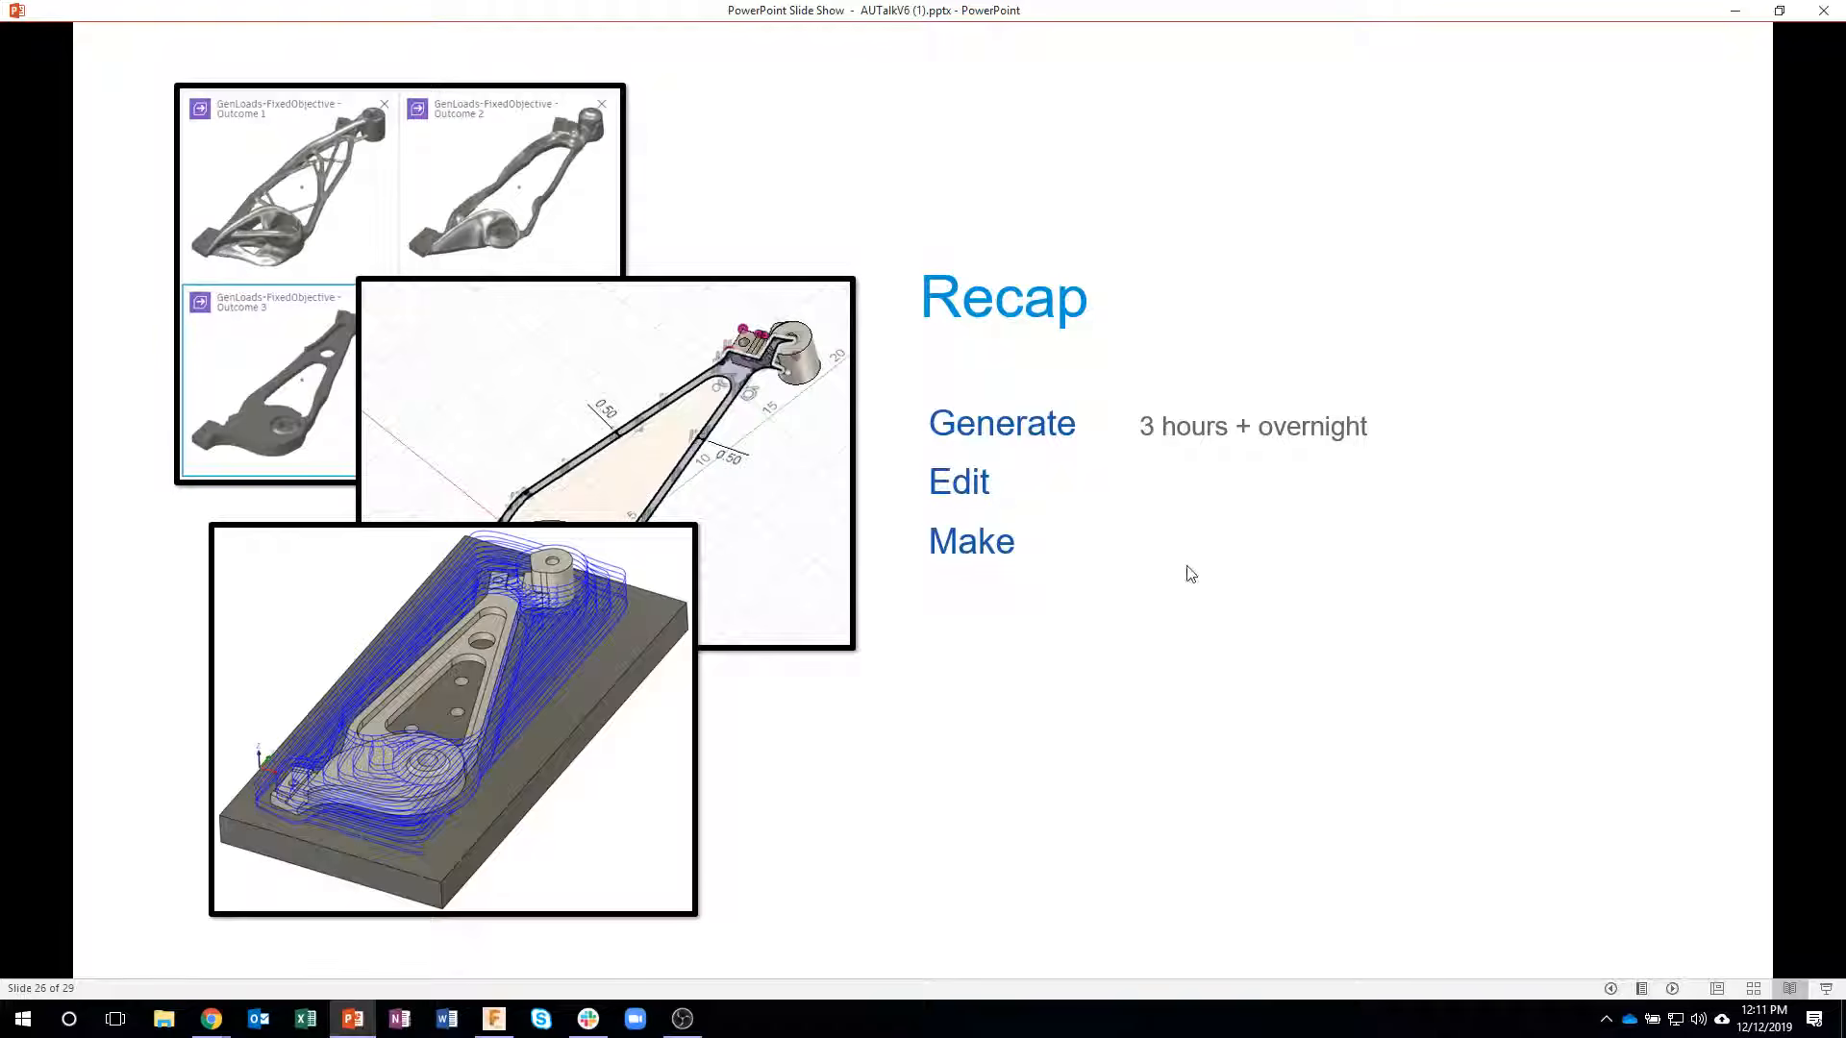
click(1132, 546)
click(1199, 590)
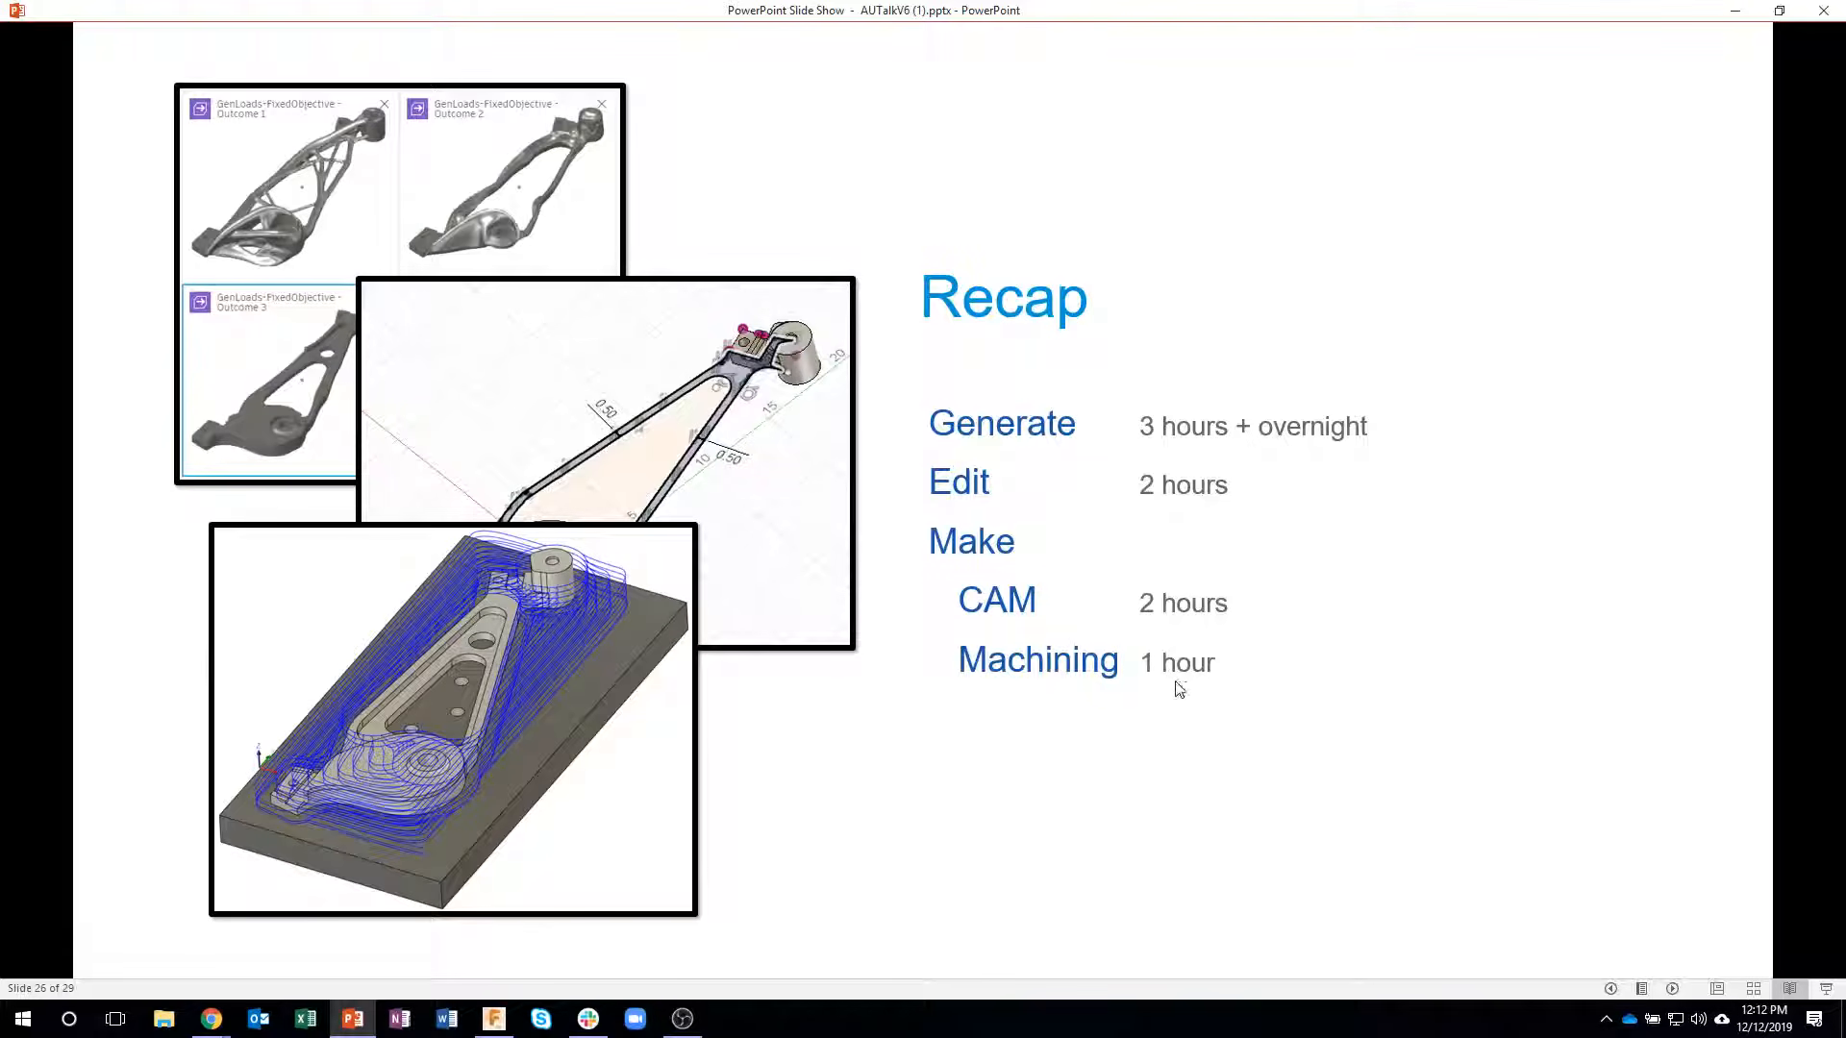
click(1207, 722)
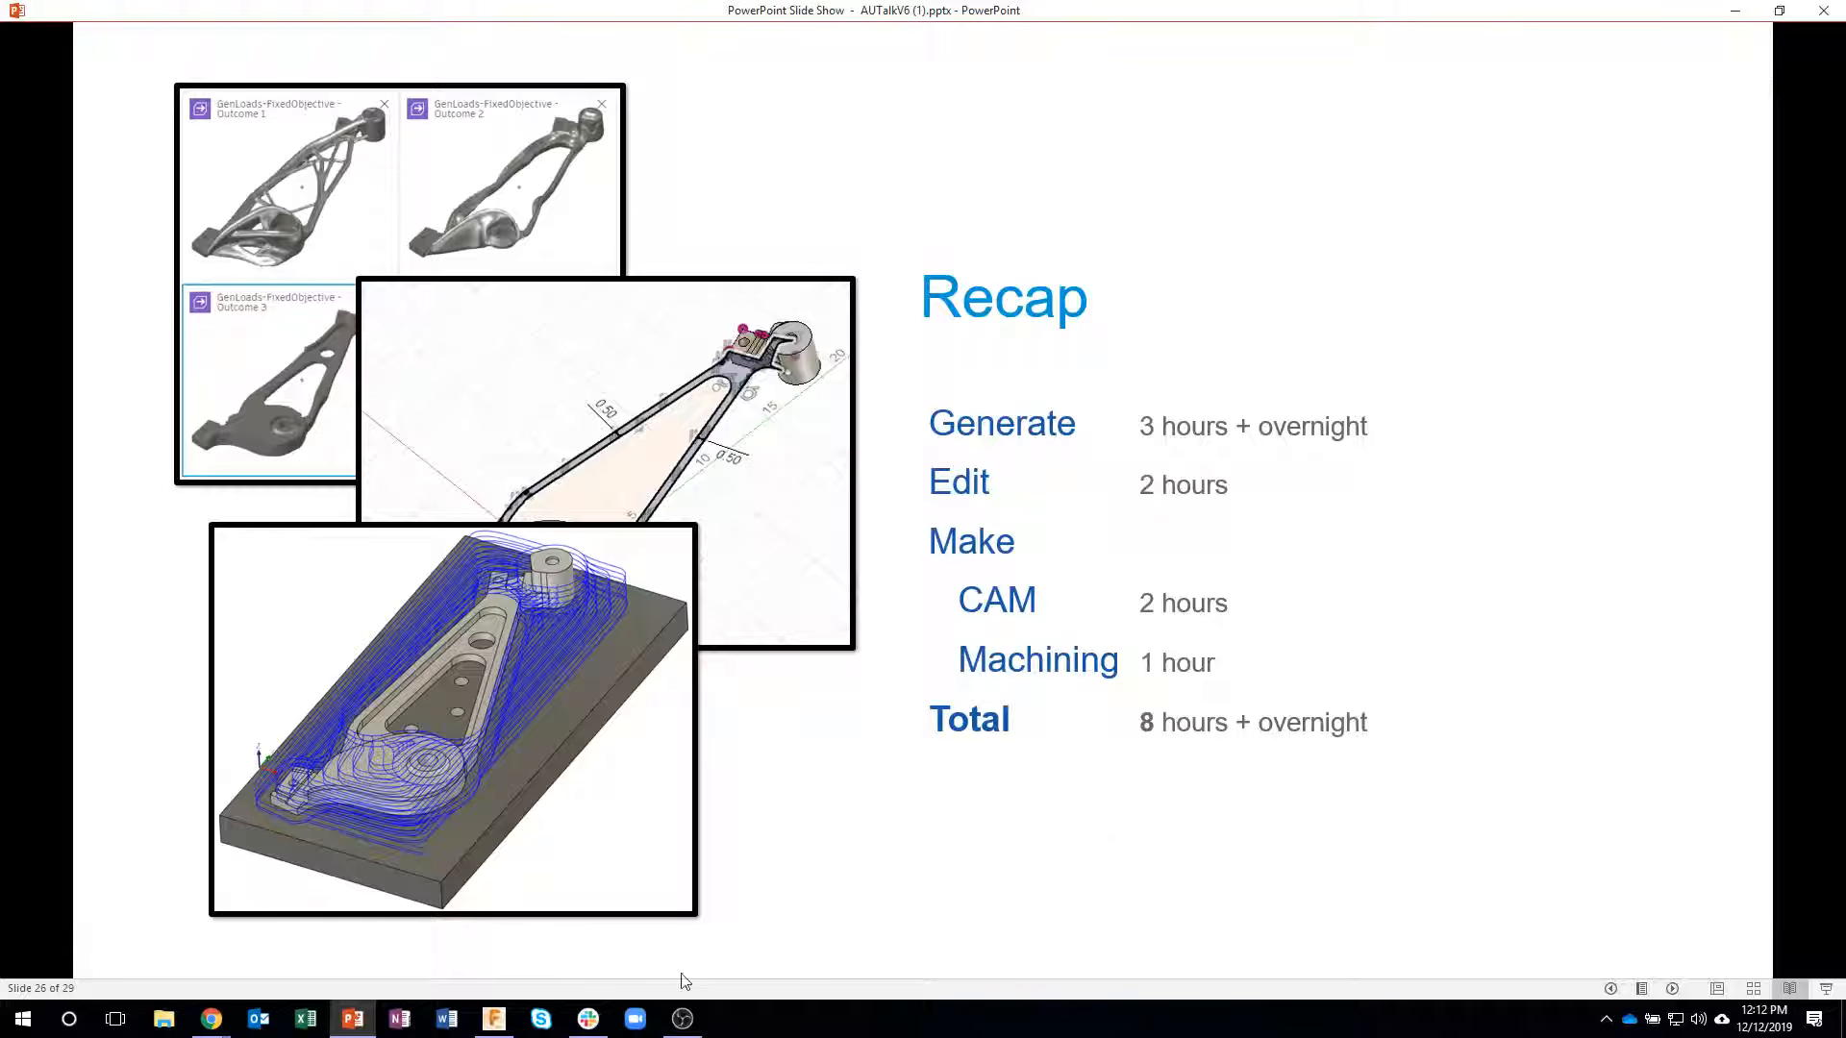
- Switch to Fusion 360 and review the objectives and limits of the triple clamp generative study without changing them
click(493, 1018)
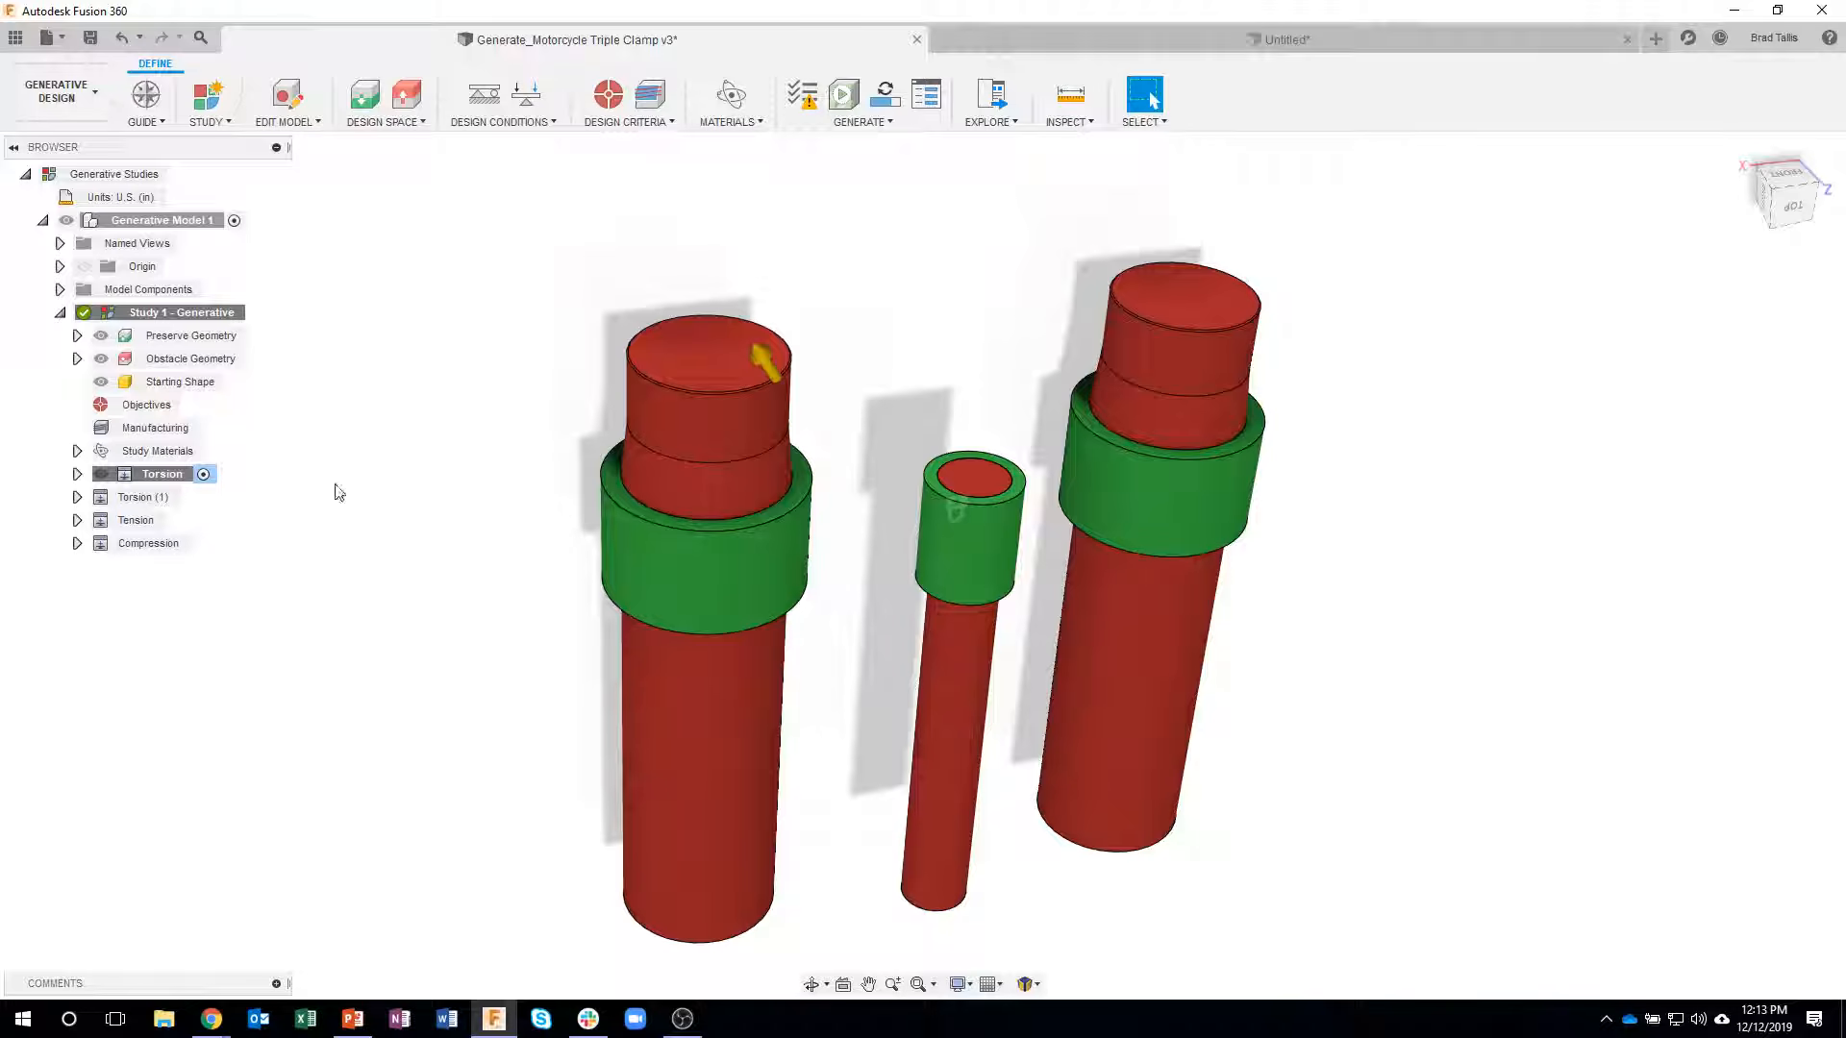
click(193, 405)
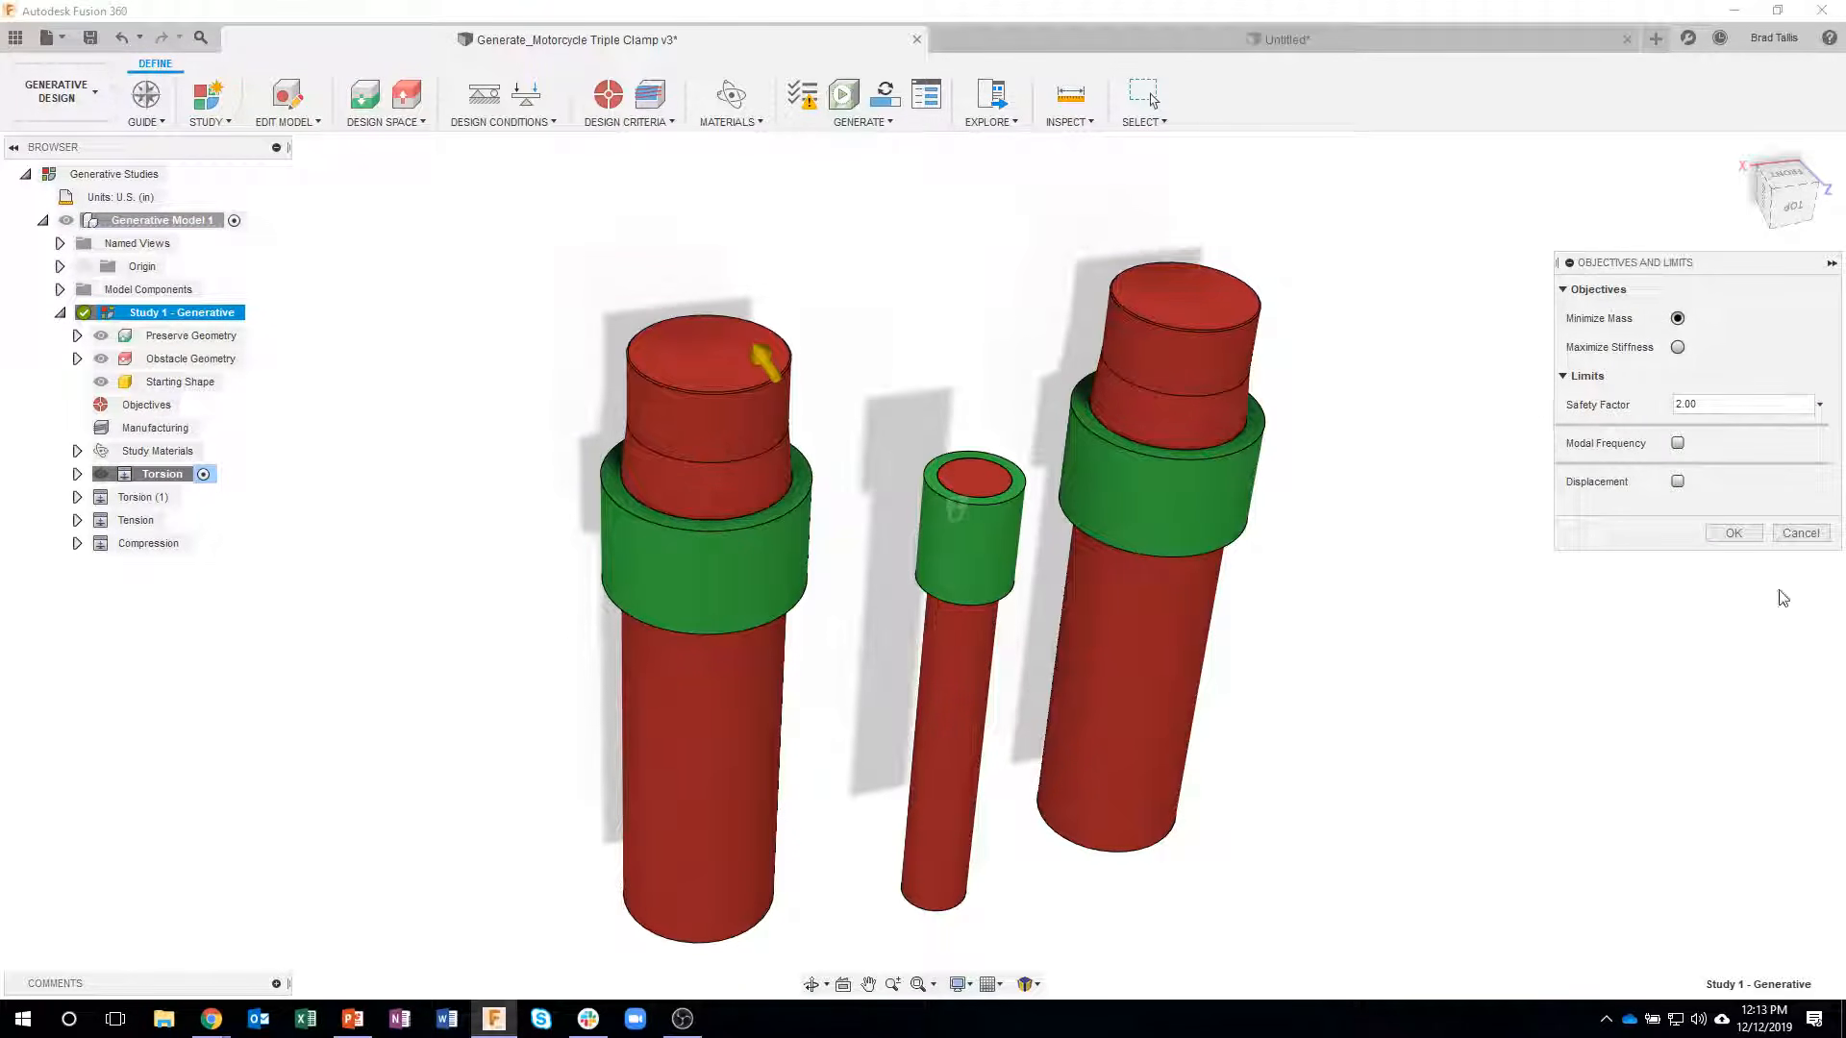
click(1800, 533)
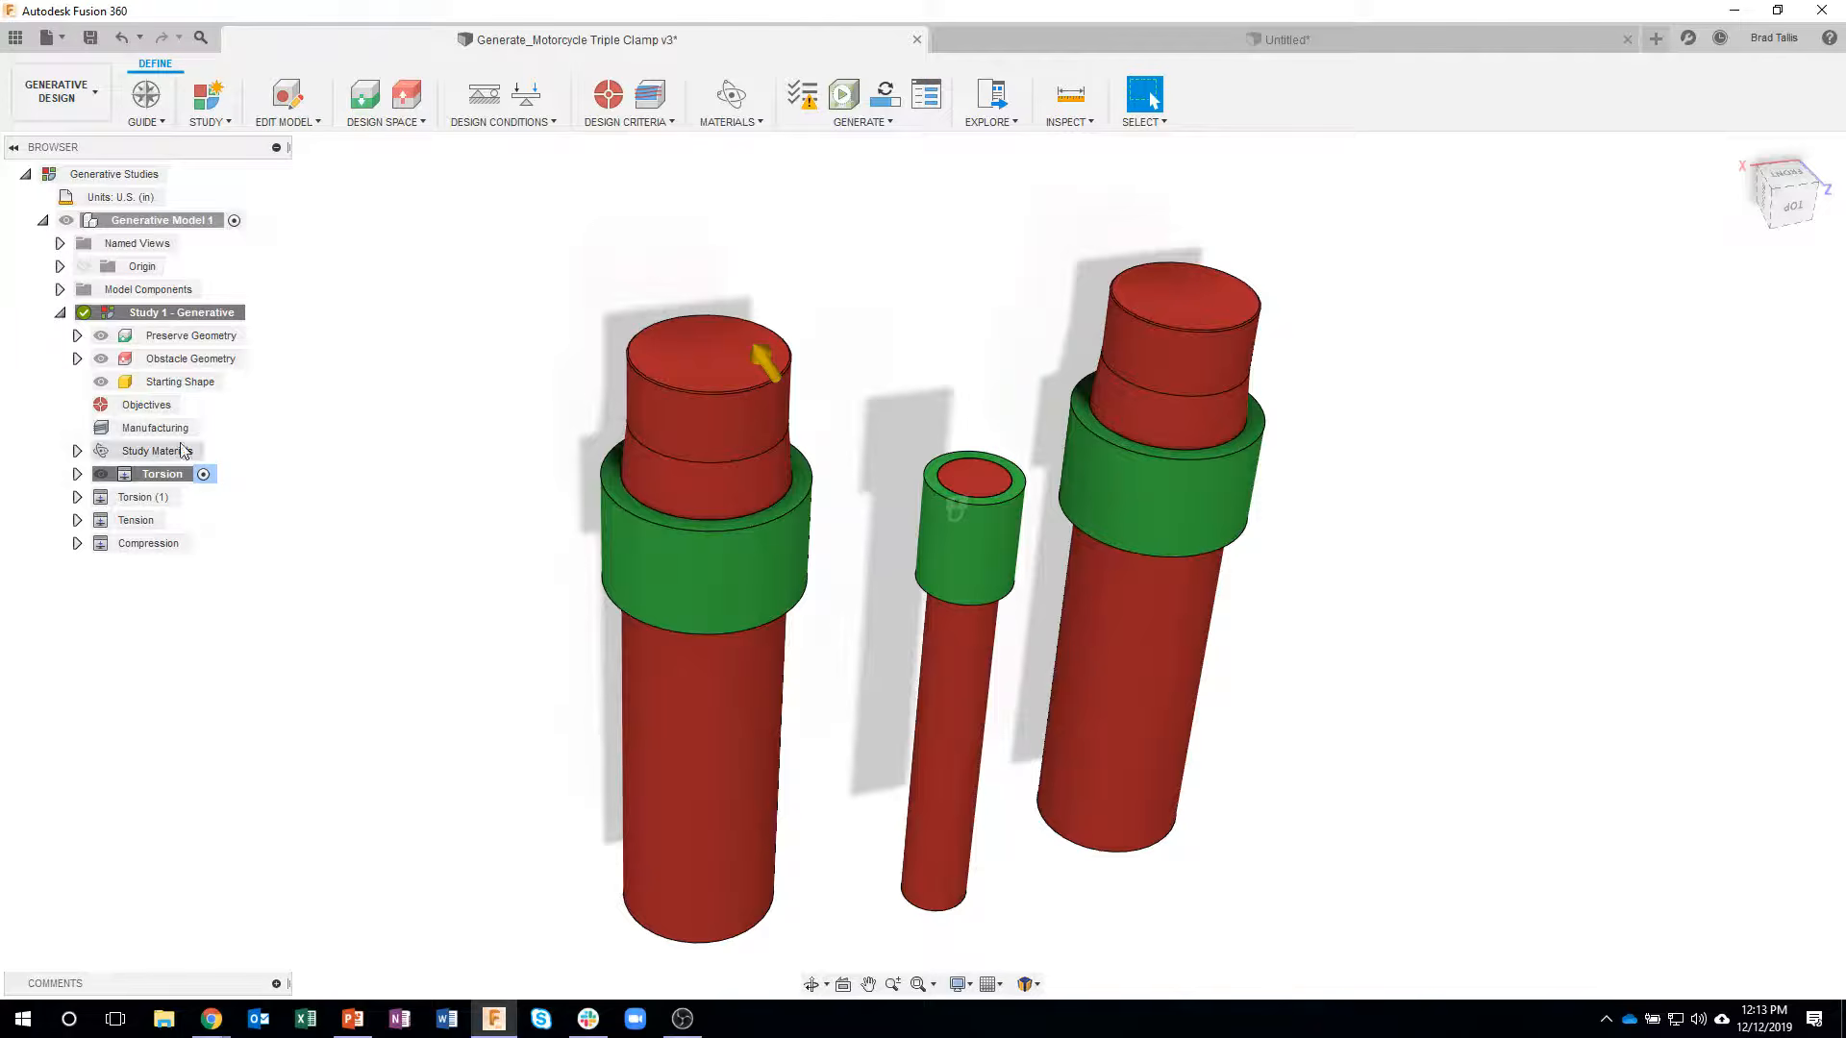
- Review the generative study's manufacturing methods, milling configurations and study materials without changing them
double_click(156, 429)
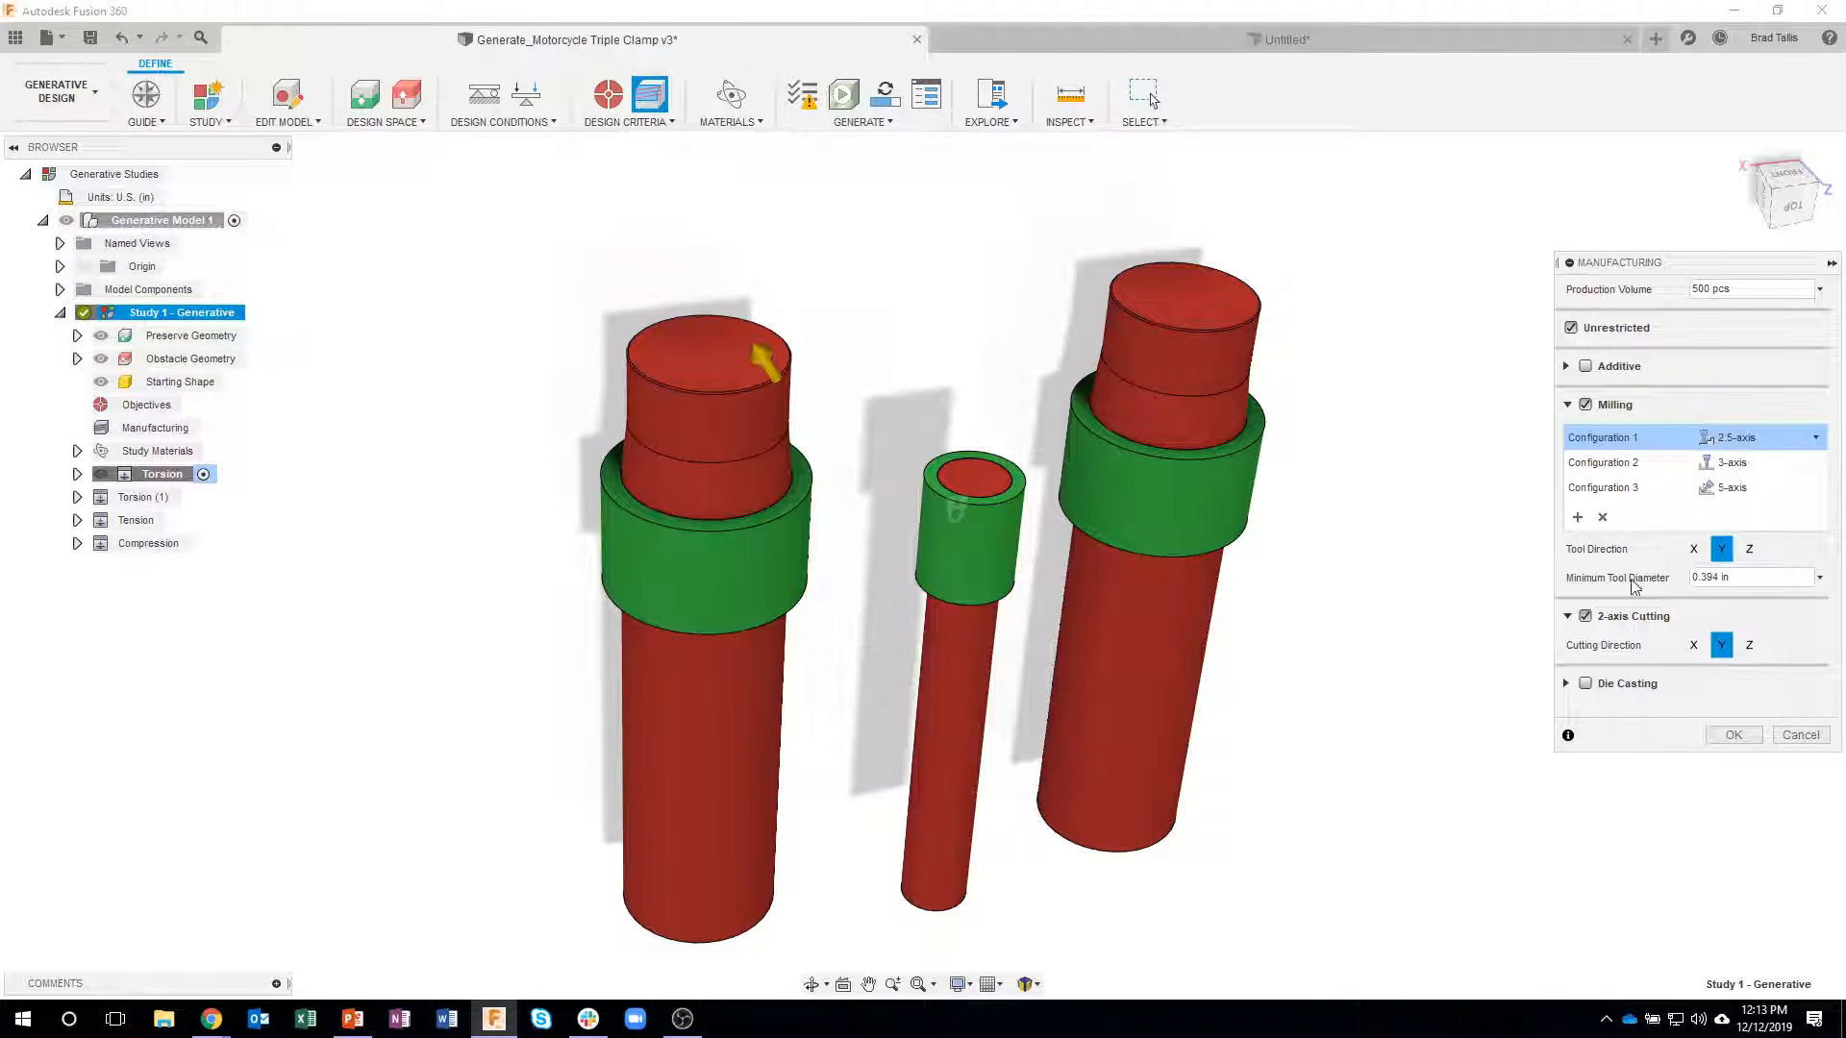
click(1729, 440)
click(1800, 736)
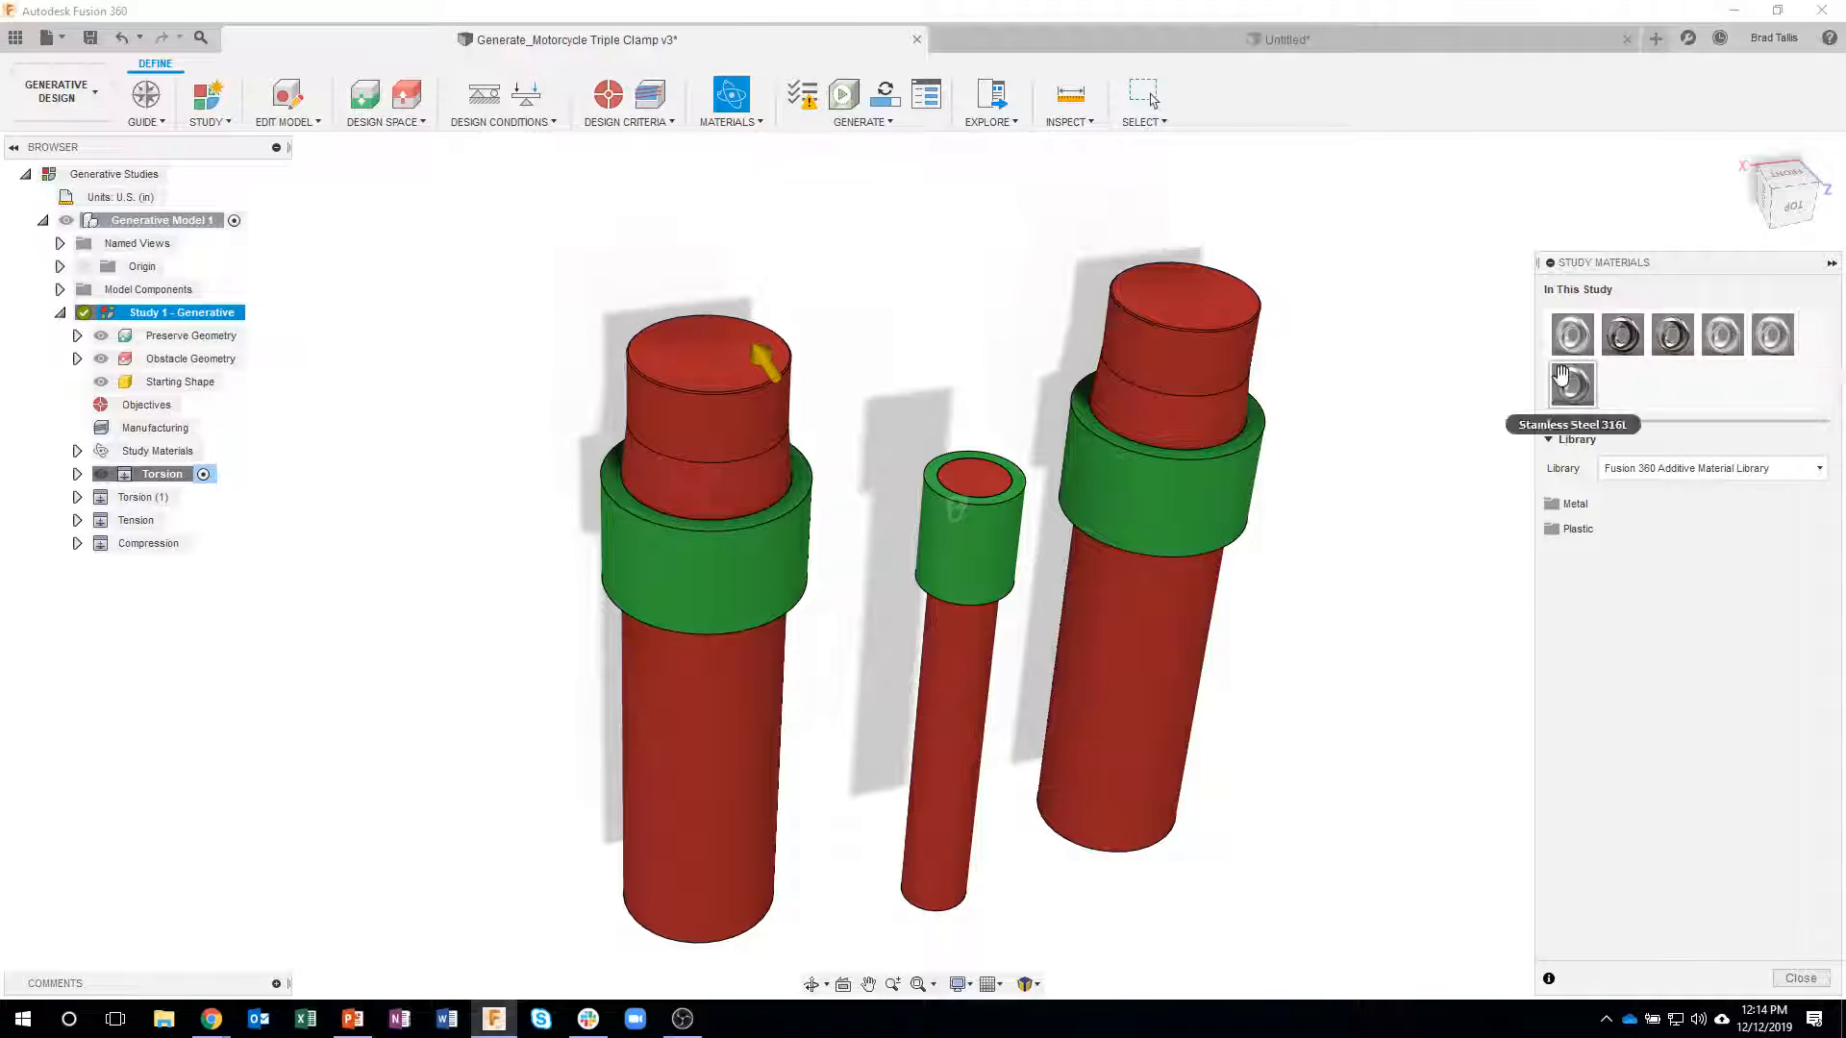
click(1799, 978)
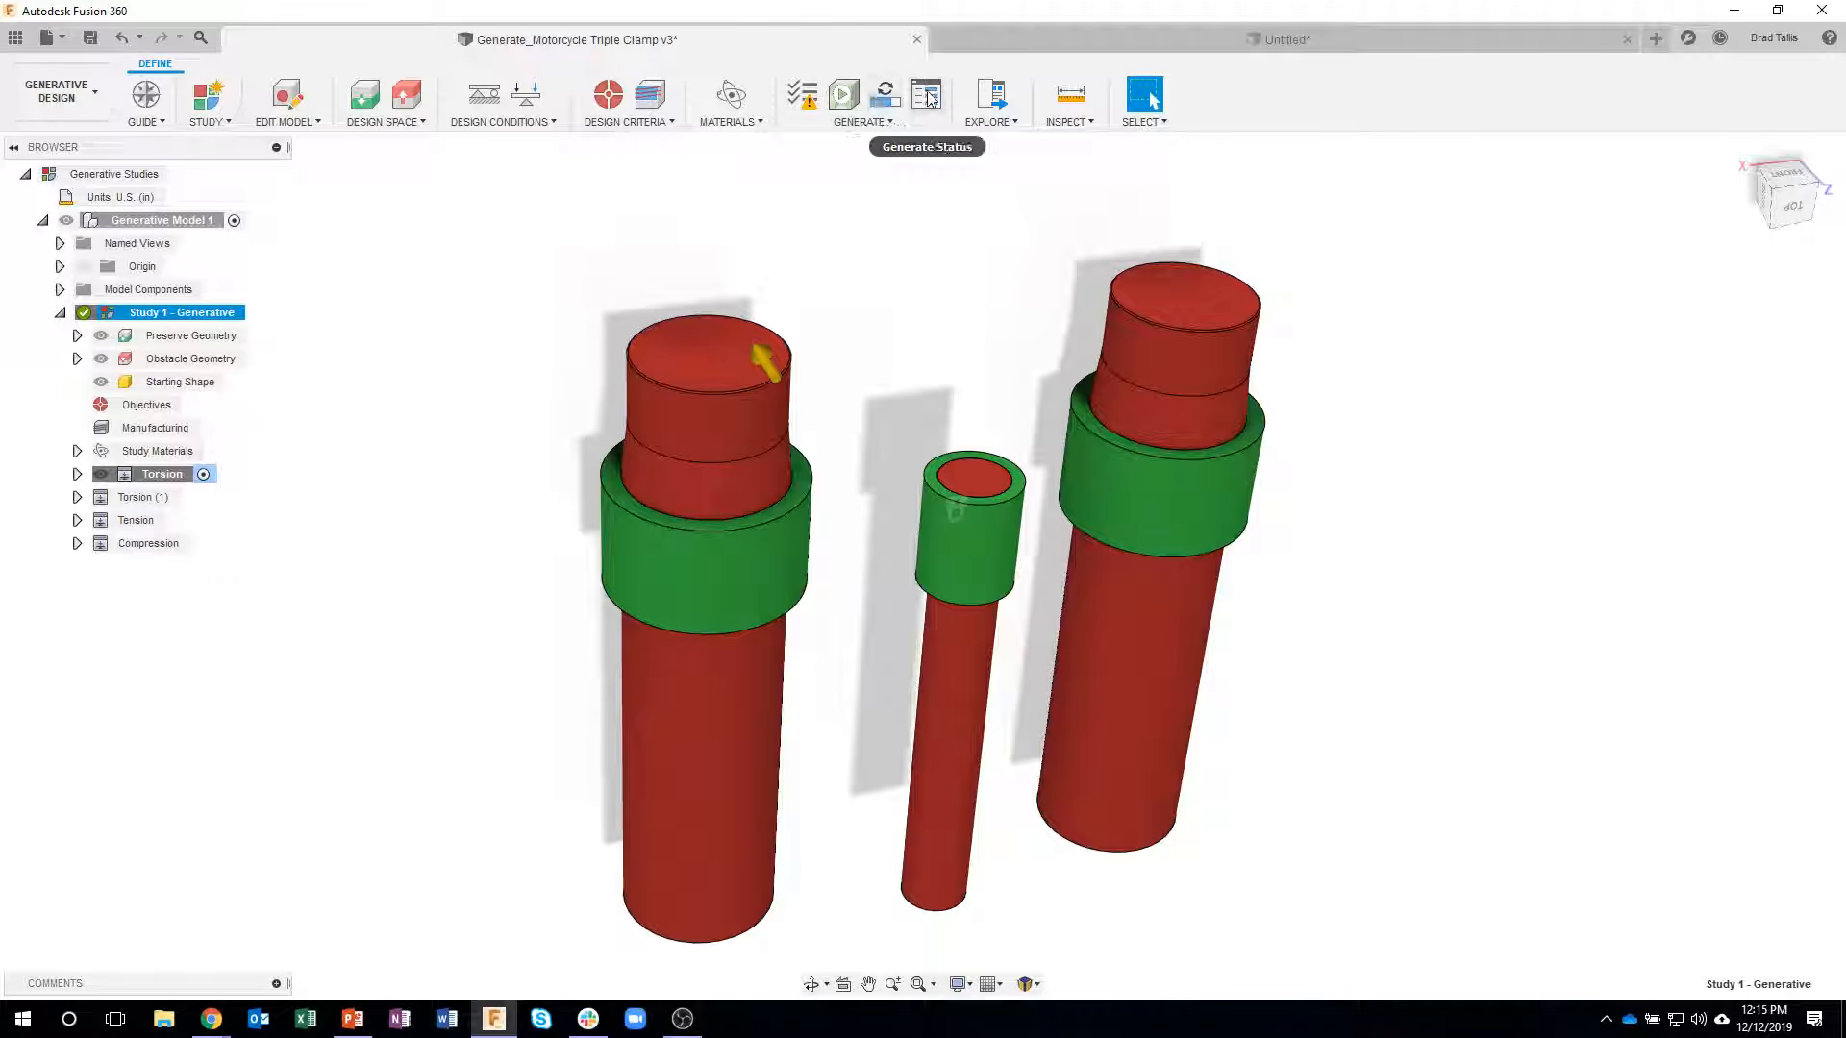
- Open the study's results for exploration and browse the thumbnails of the converged and completed outcomes
click(994, 95)
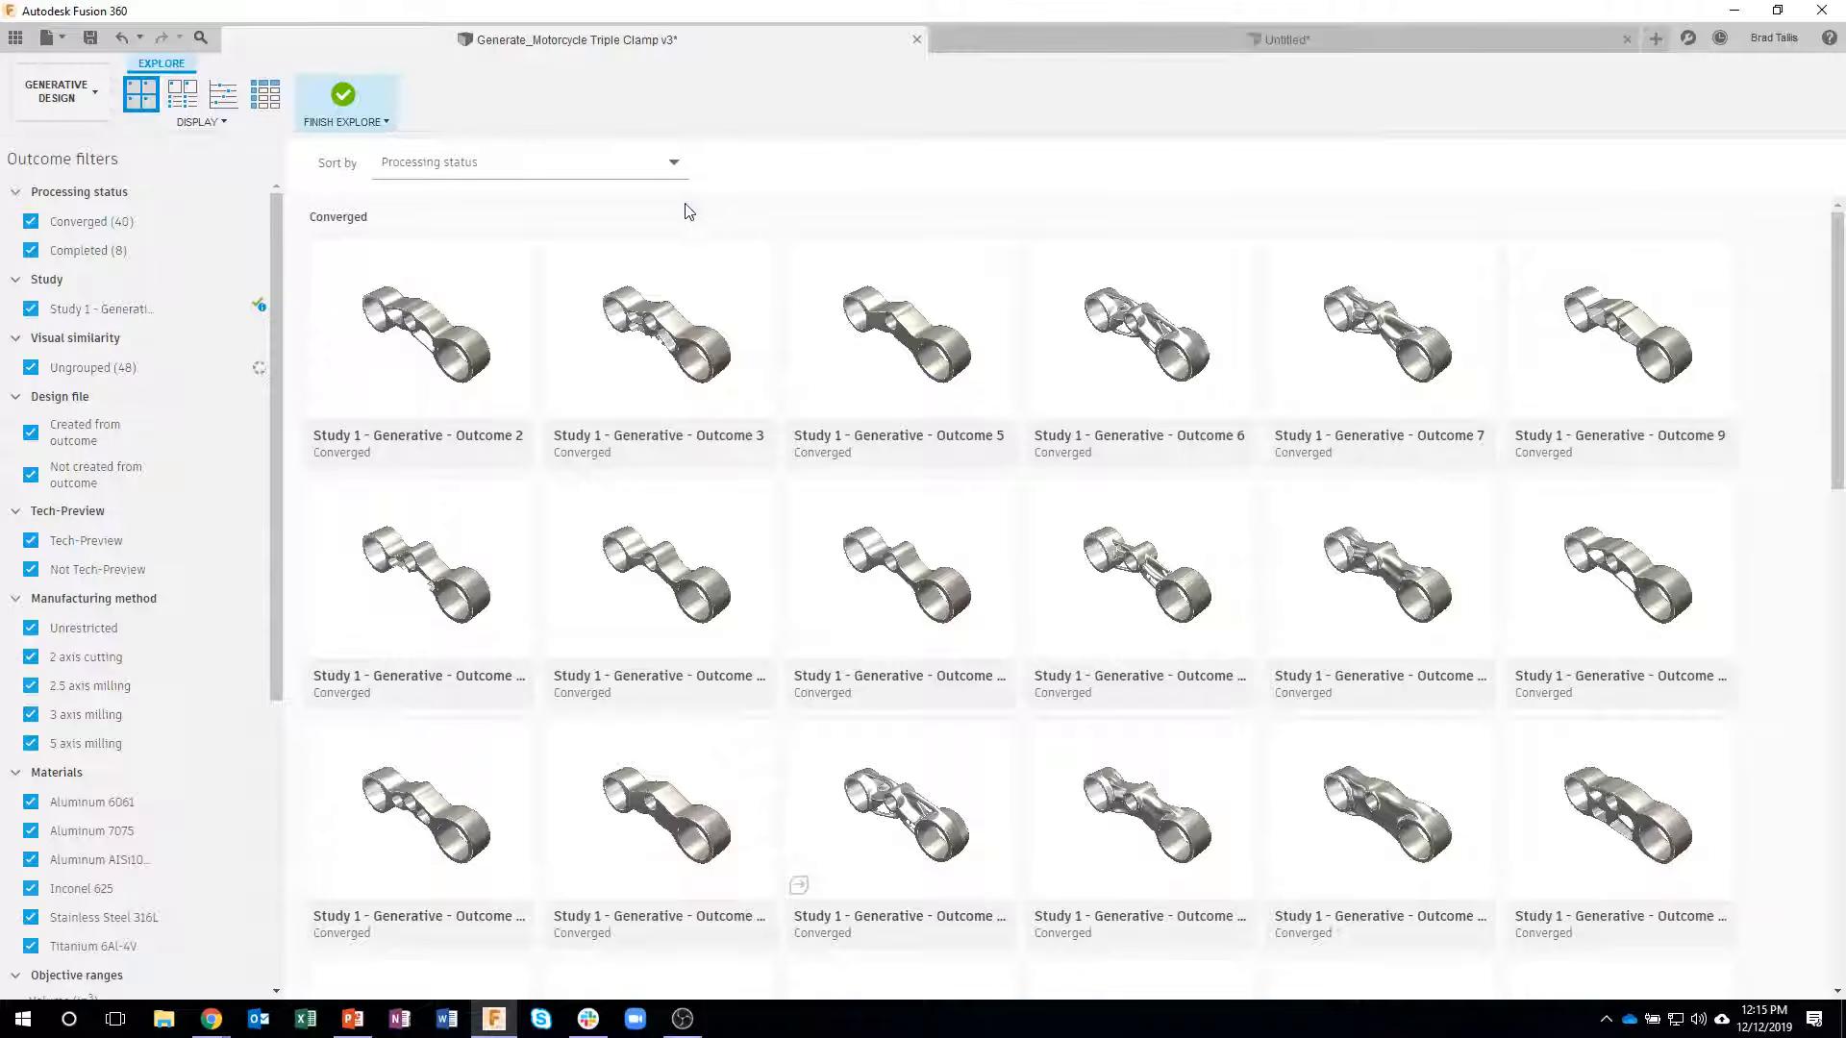
scroll(762, 449, down, 3)
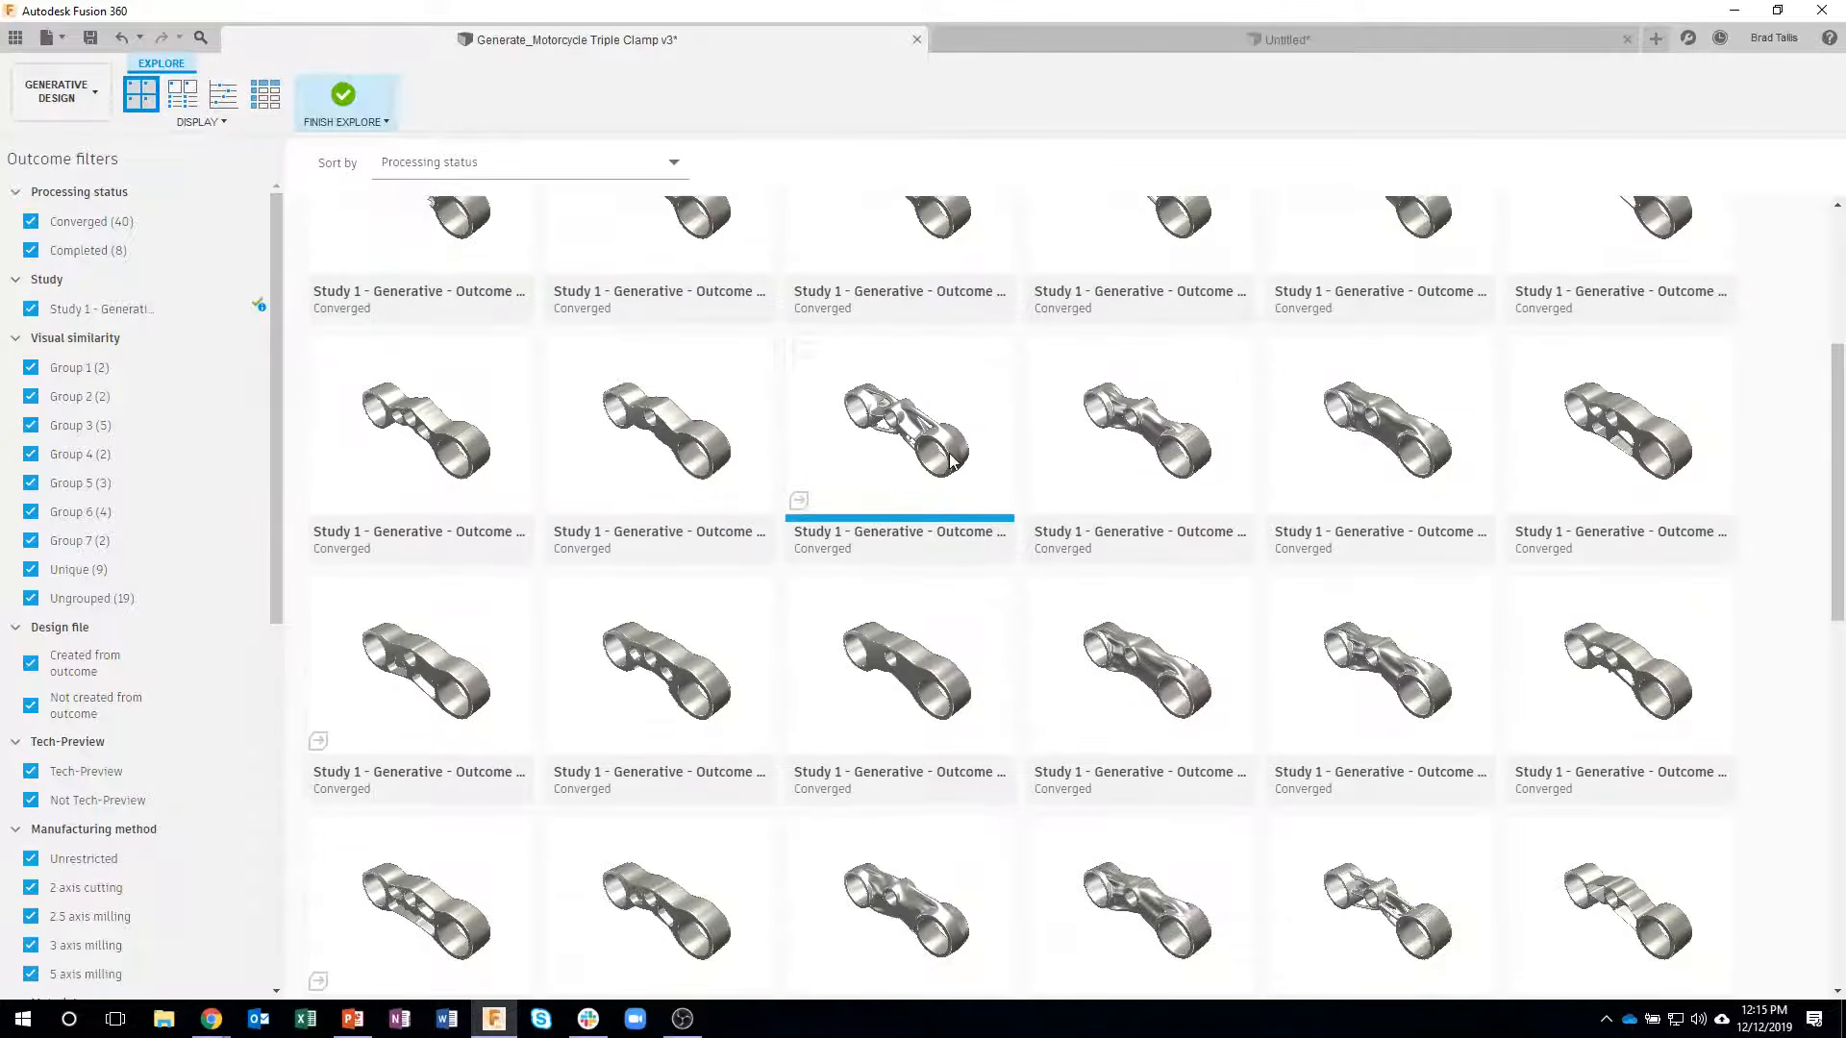
scroll(950, 461, down, 5)
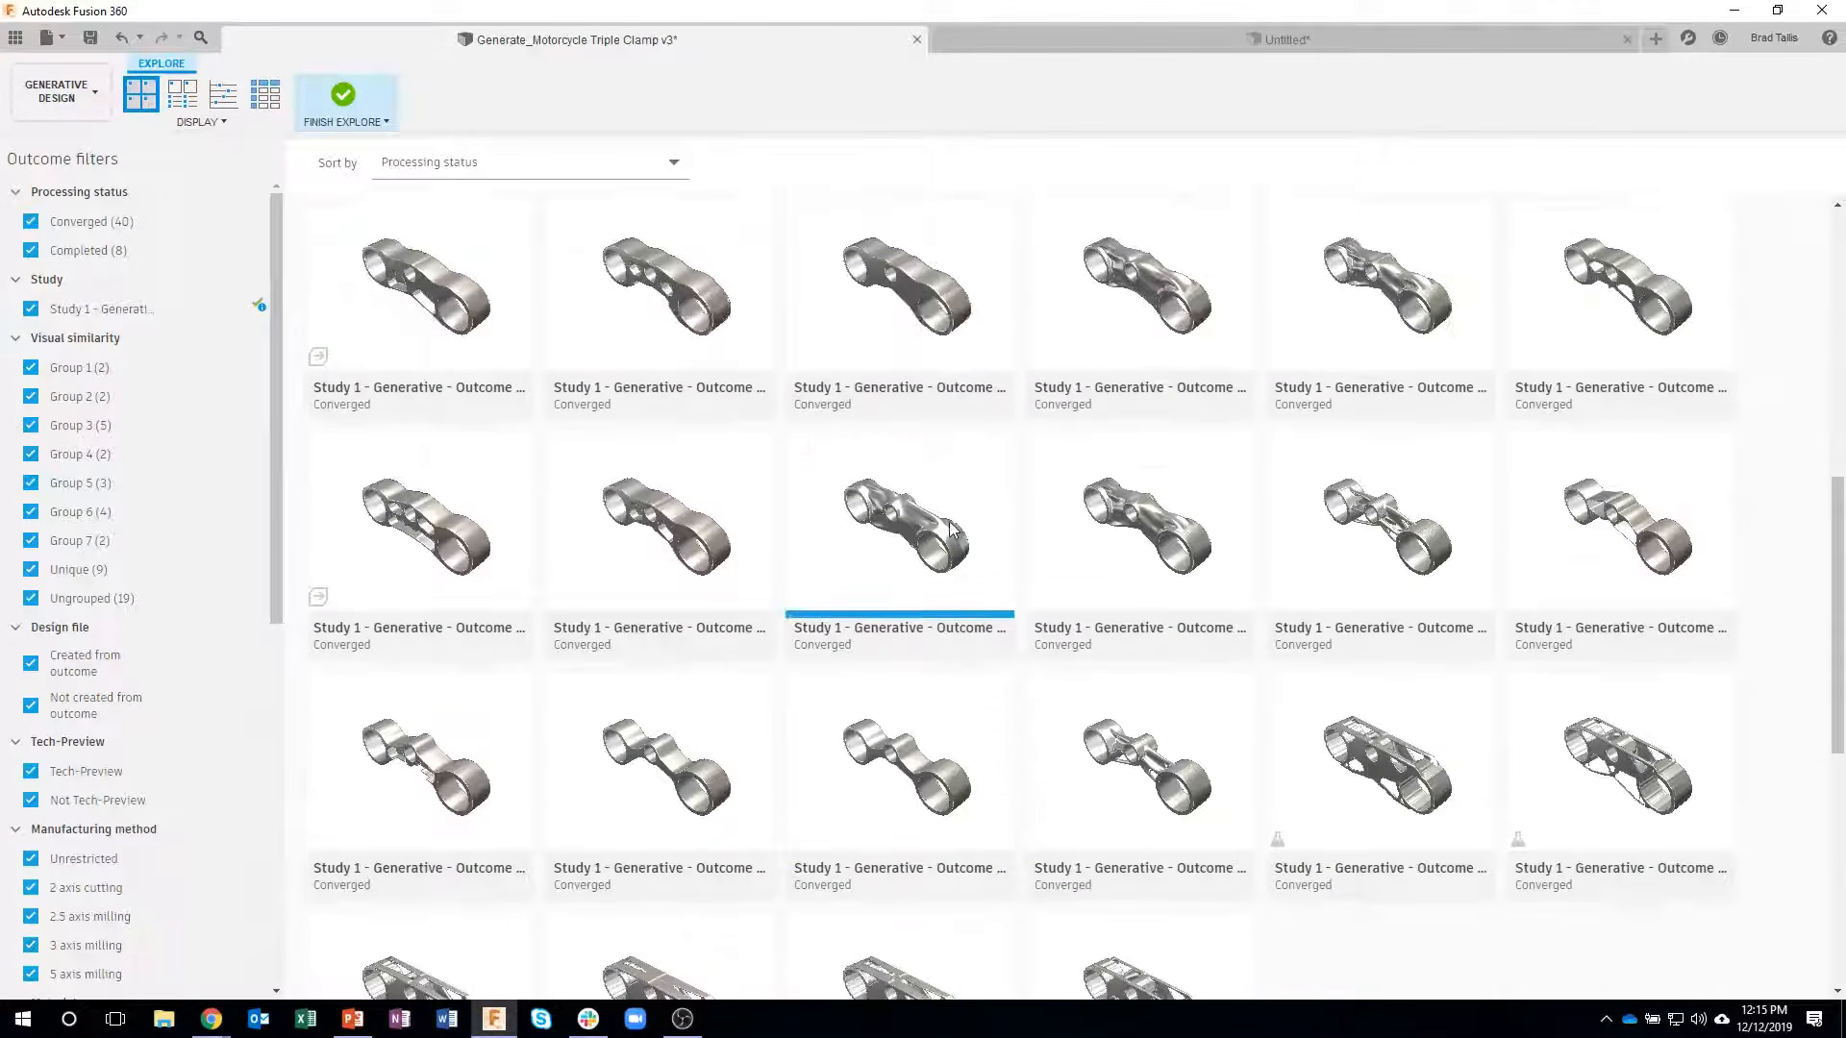
scroll(930, 533, down, 2)
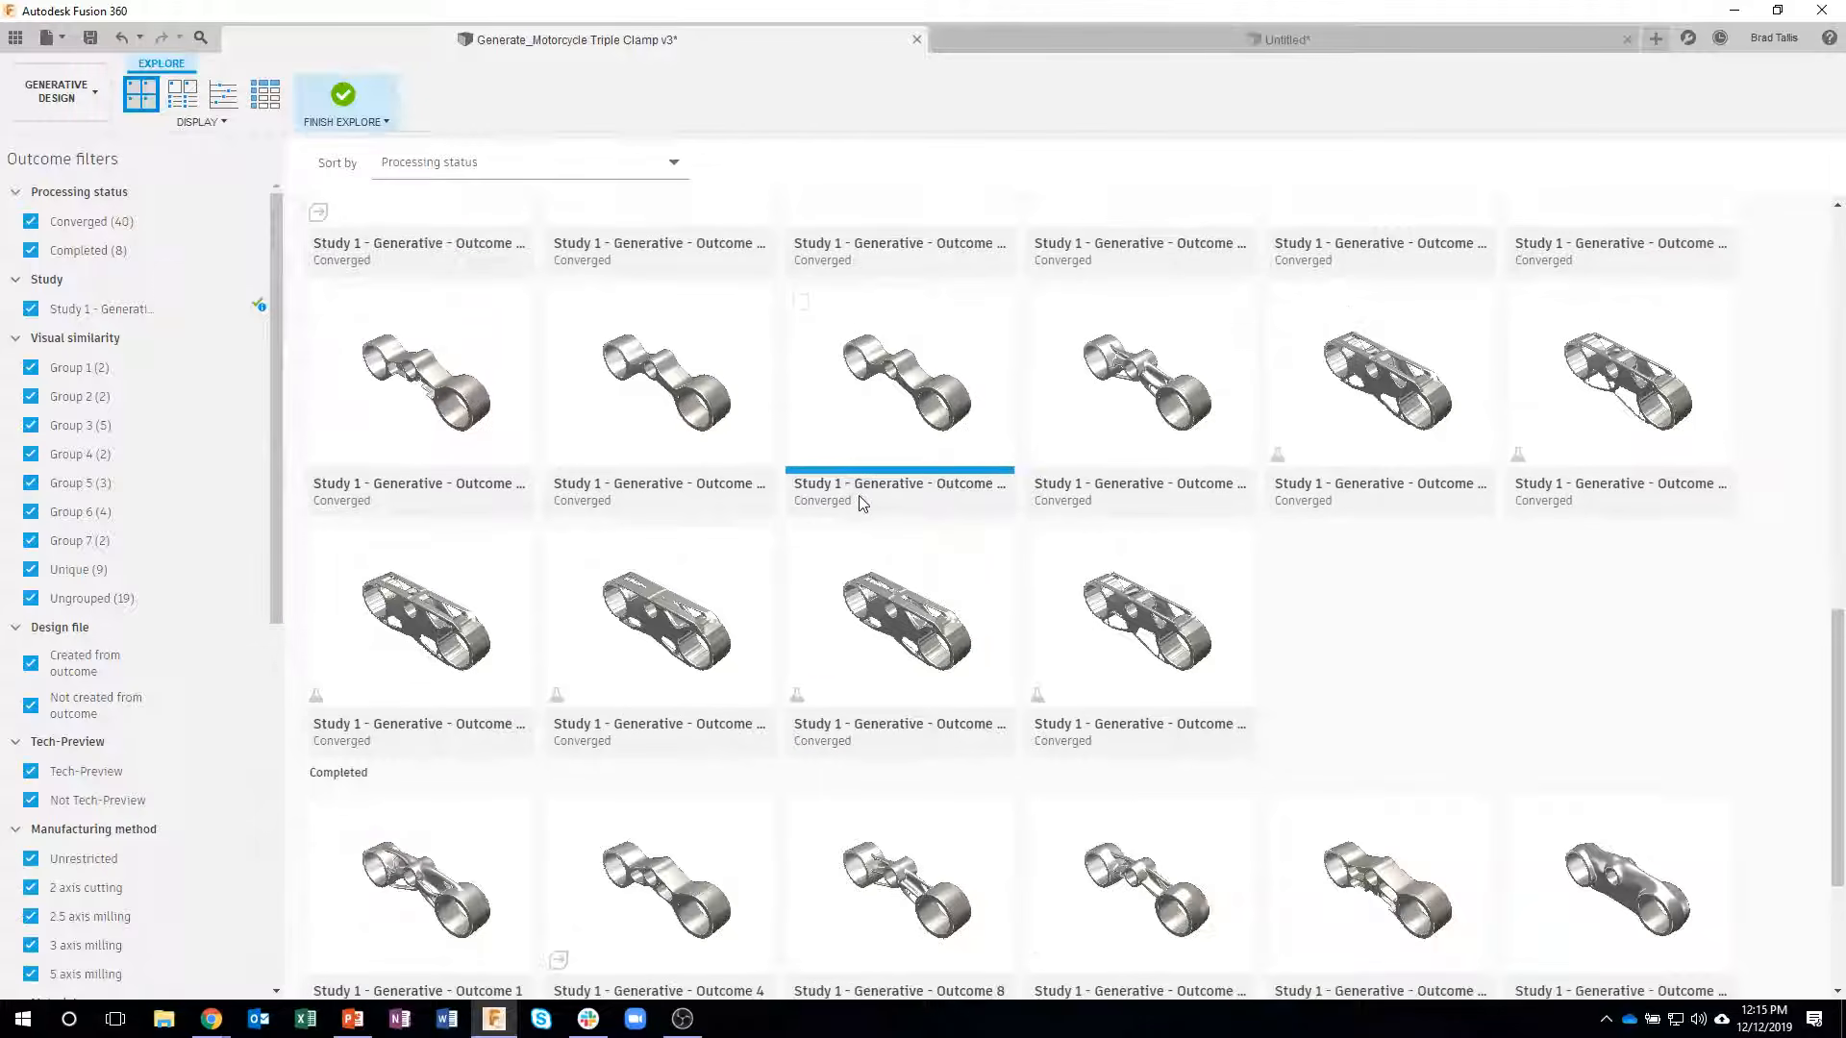
scroll(850, 504, down, 1)
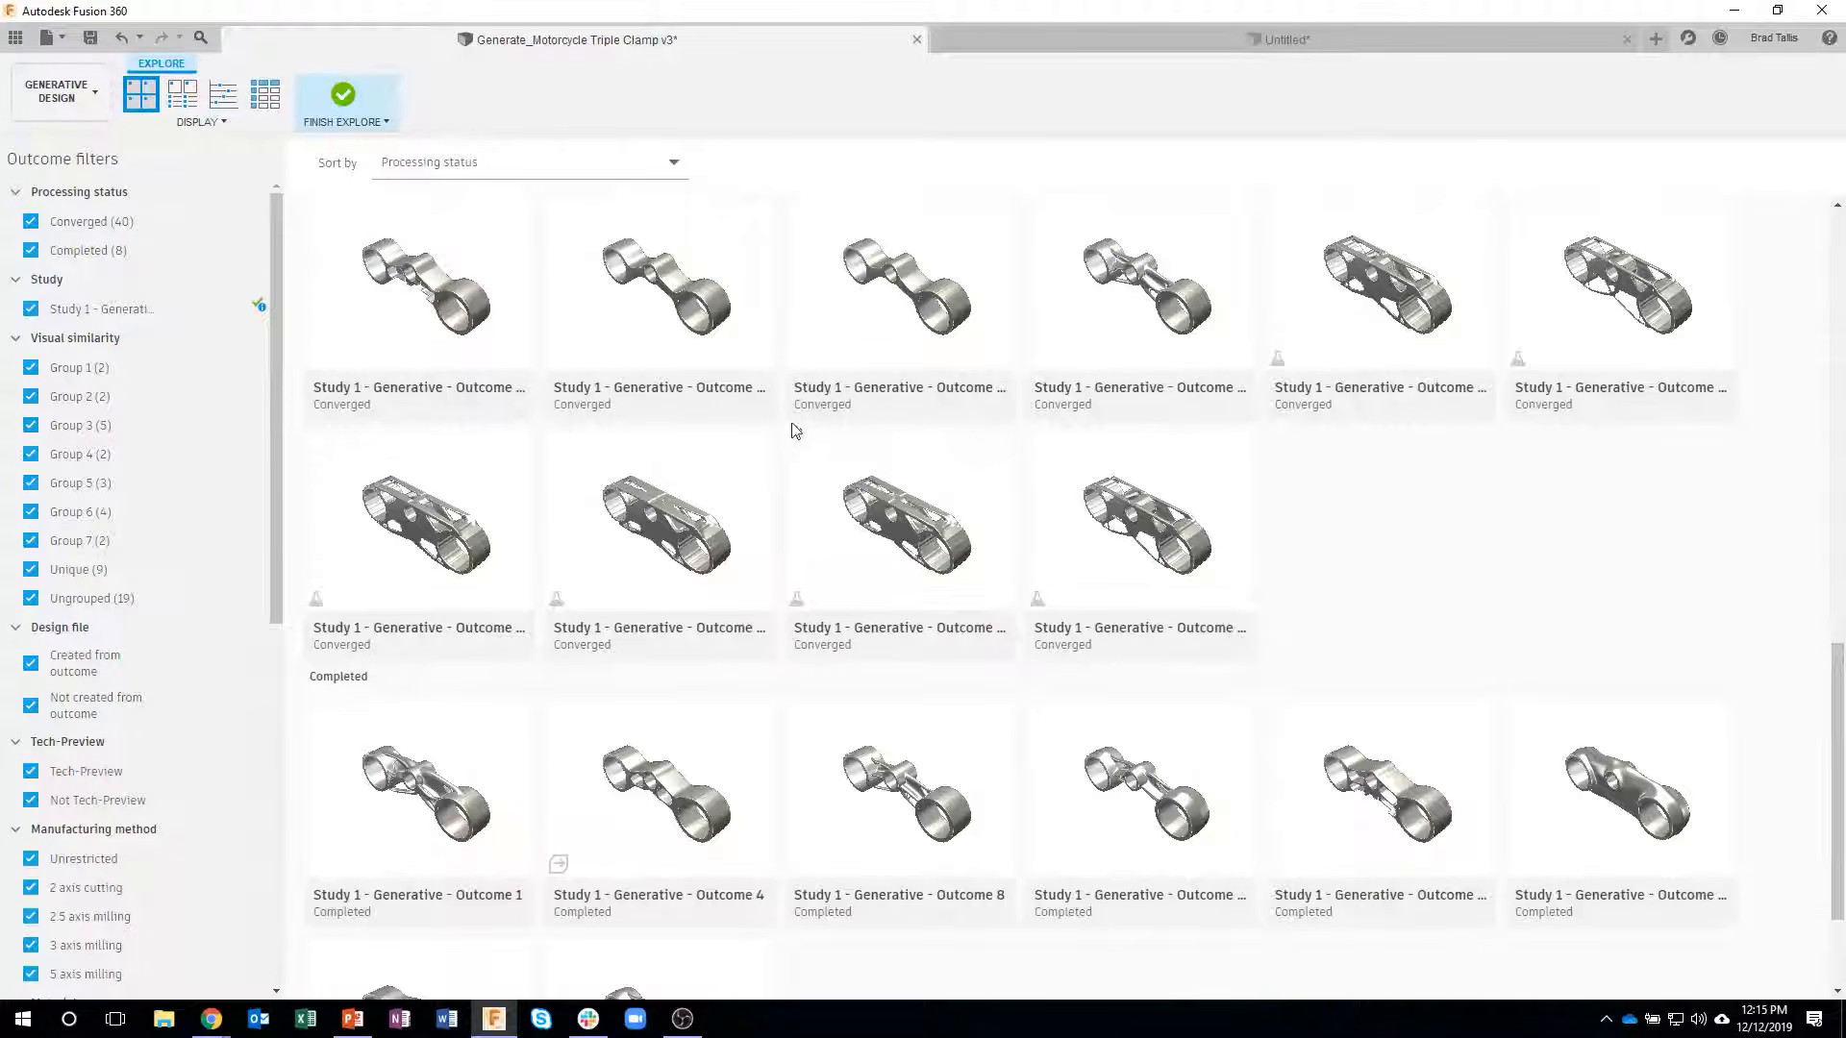
scroll(805, 442, down, 2)
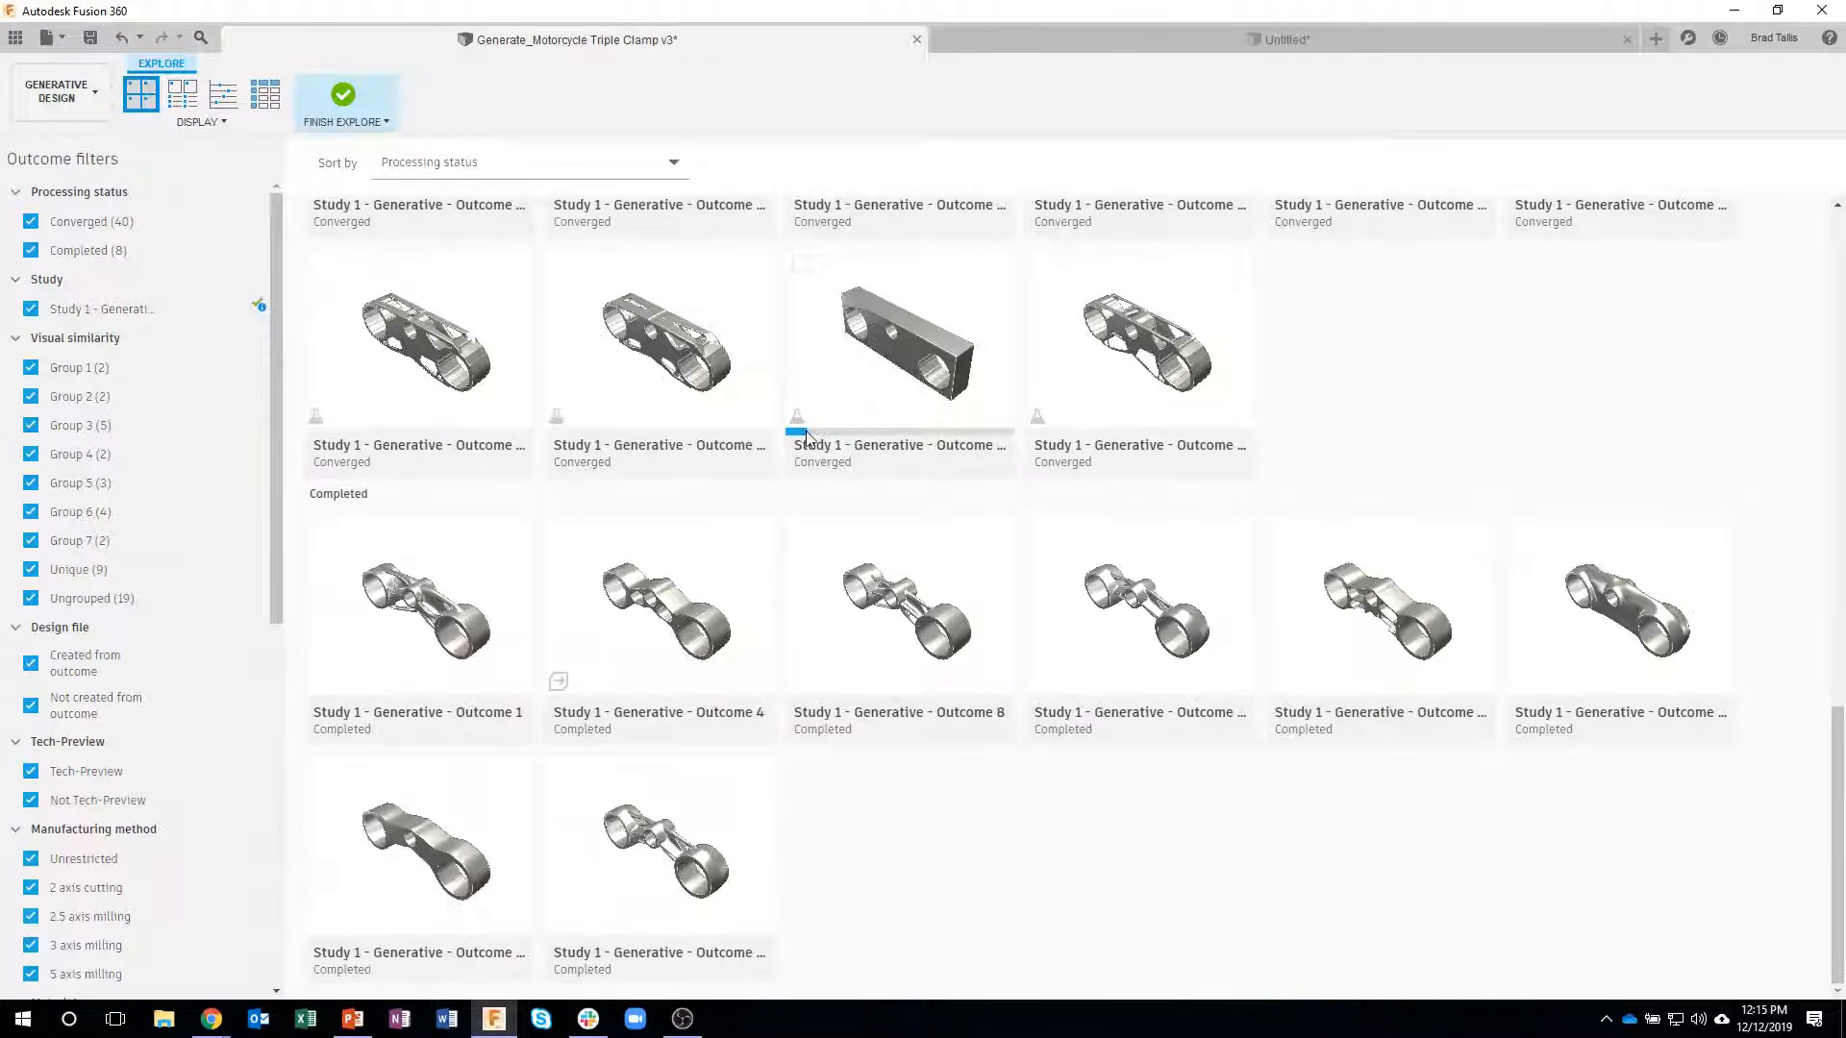
scroll(908, 519, up, 5)
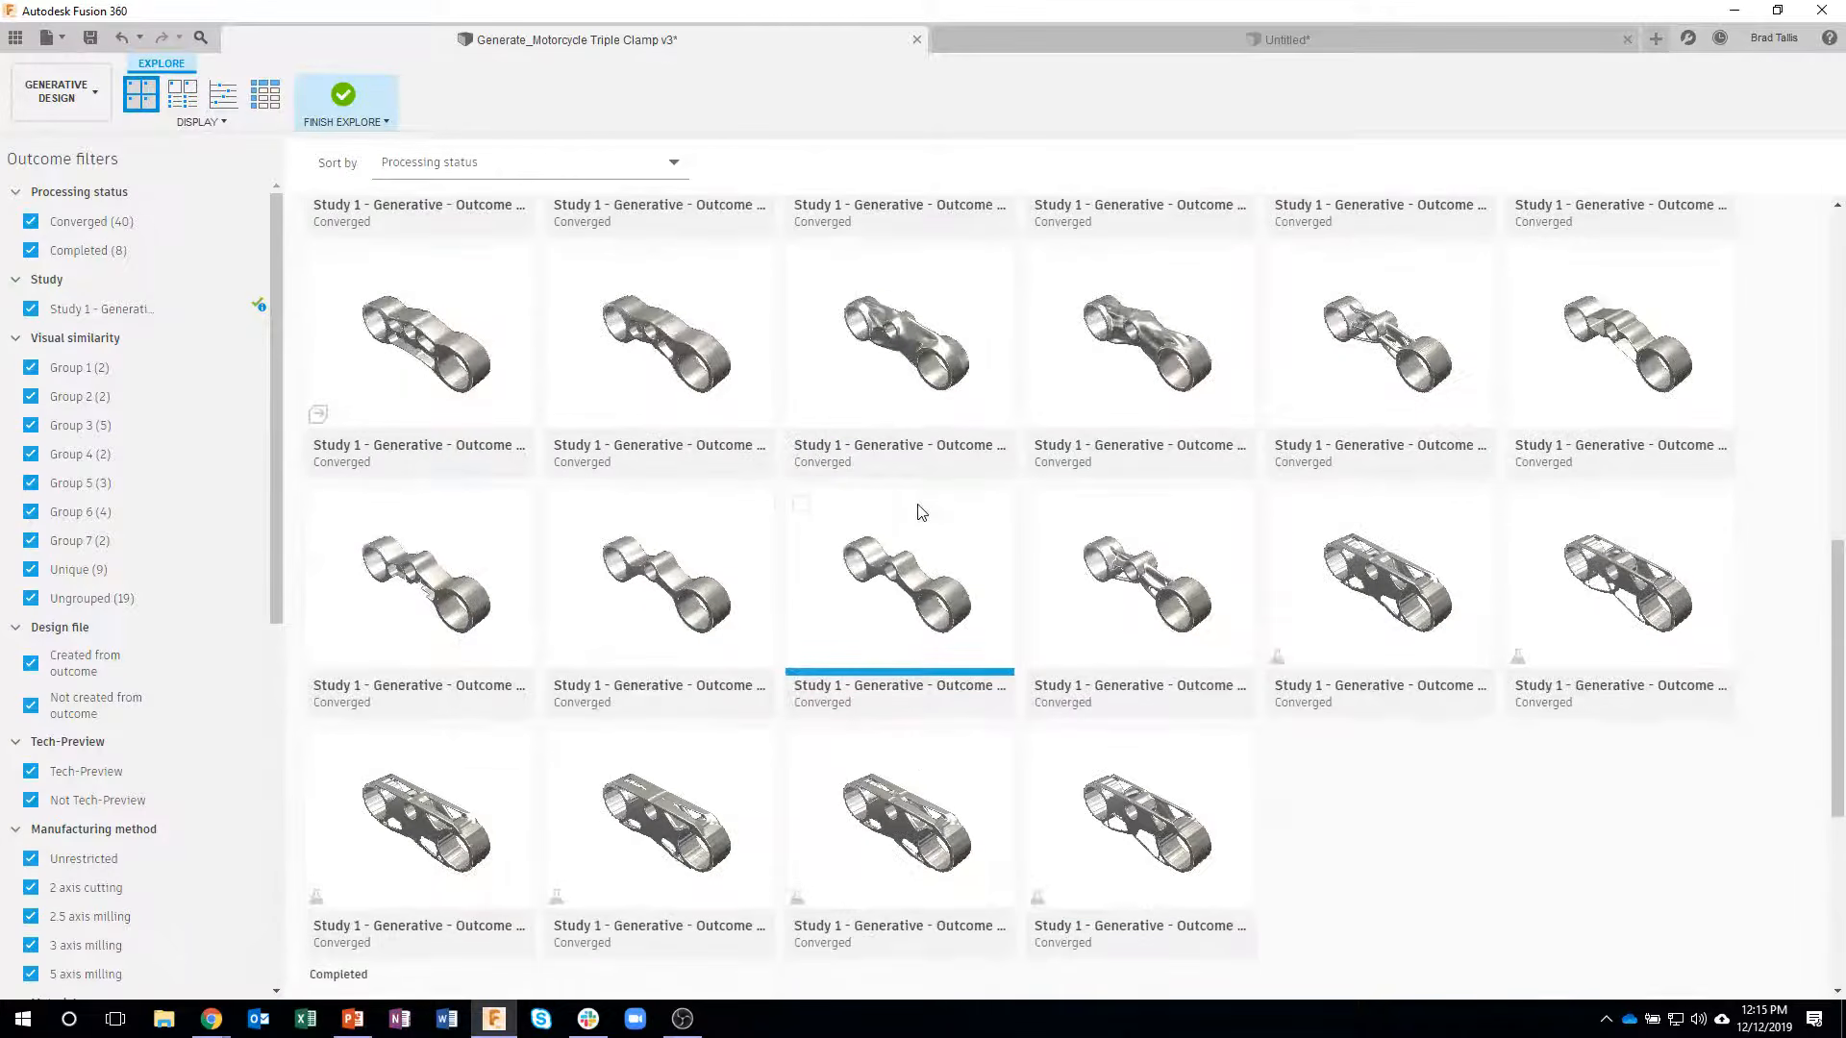
scroll(923, 517, up, 3)
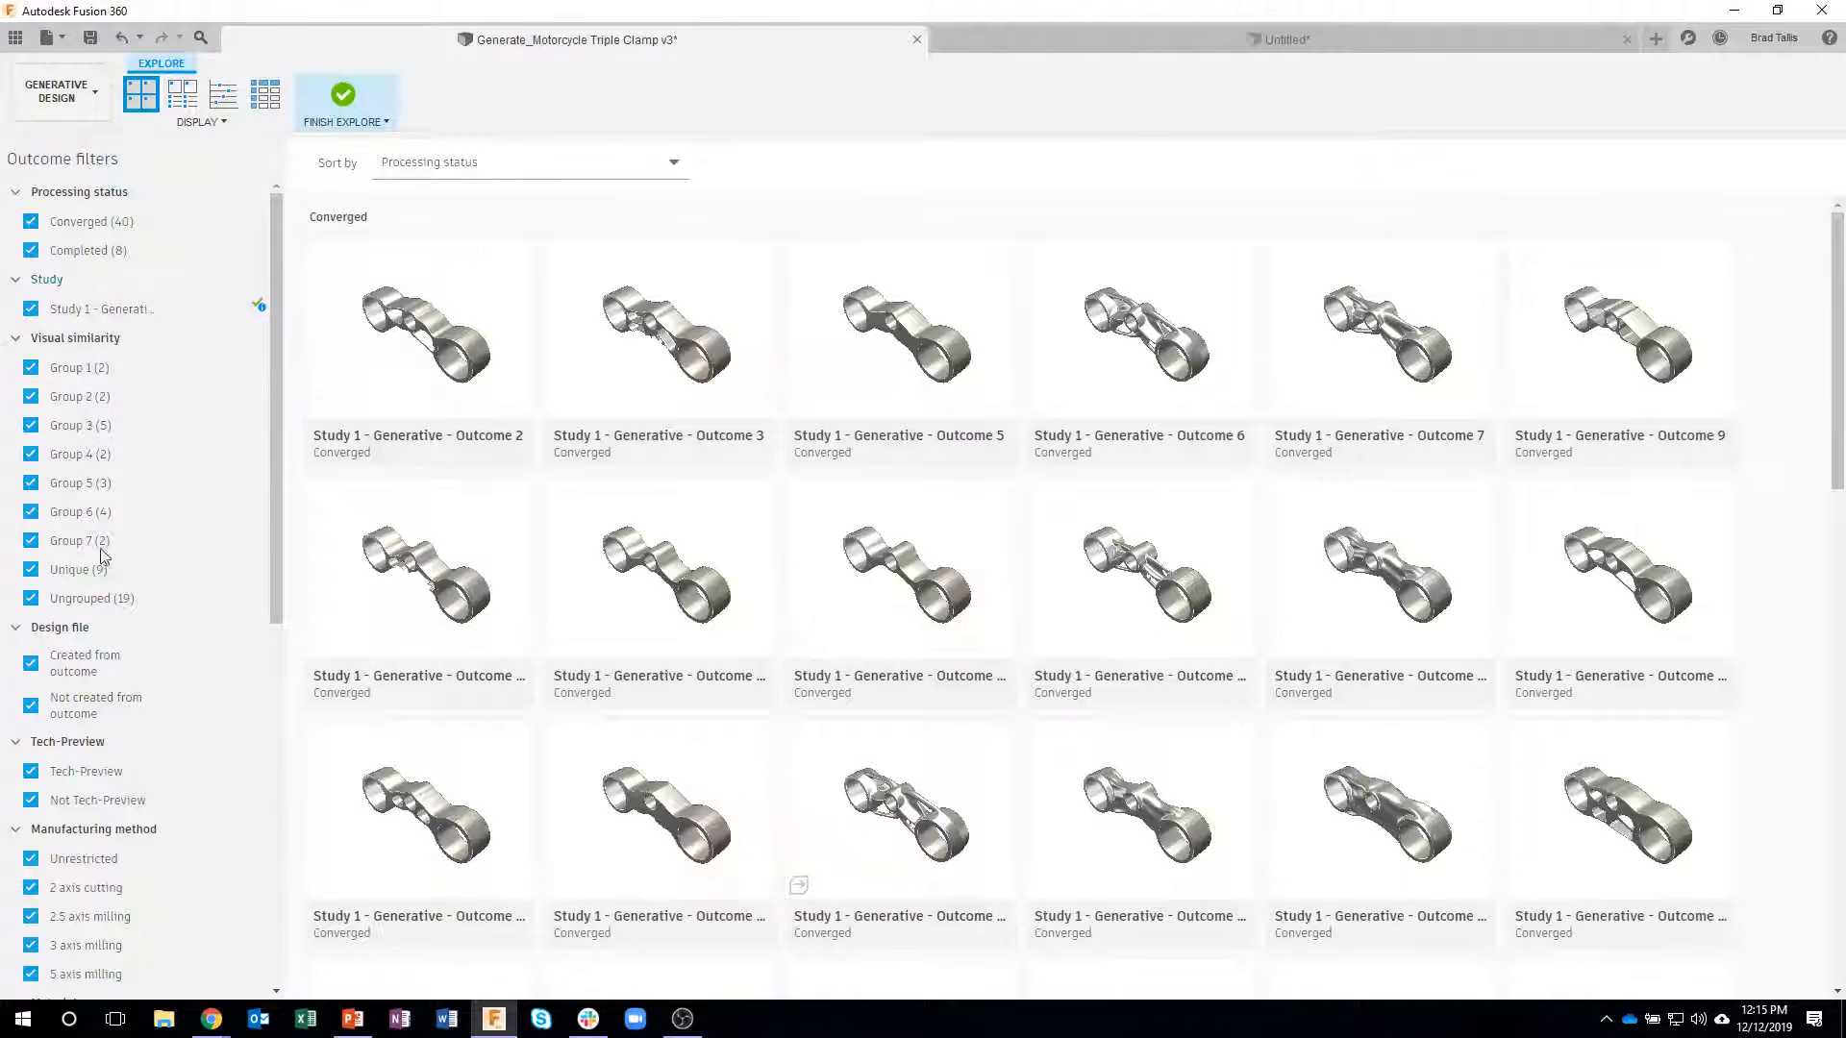
- Filter the outcomes by manufacturing method, isolating 2 axis cutting first and 2.5 axis milling second
drag(279, 365, 271, 546)
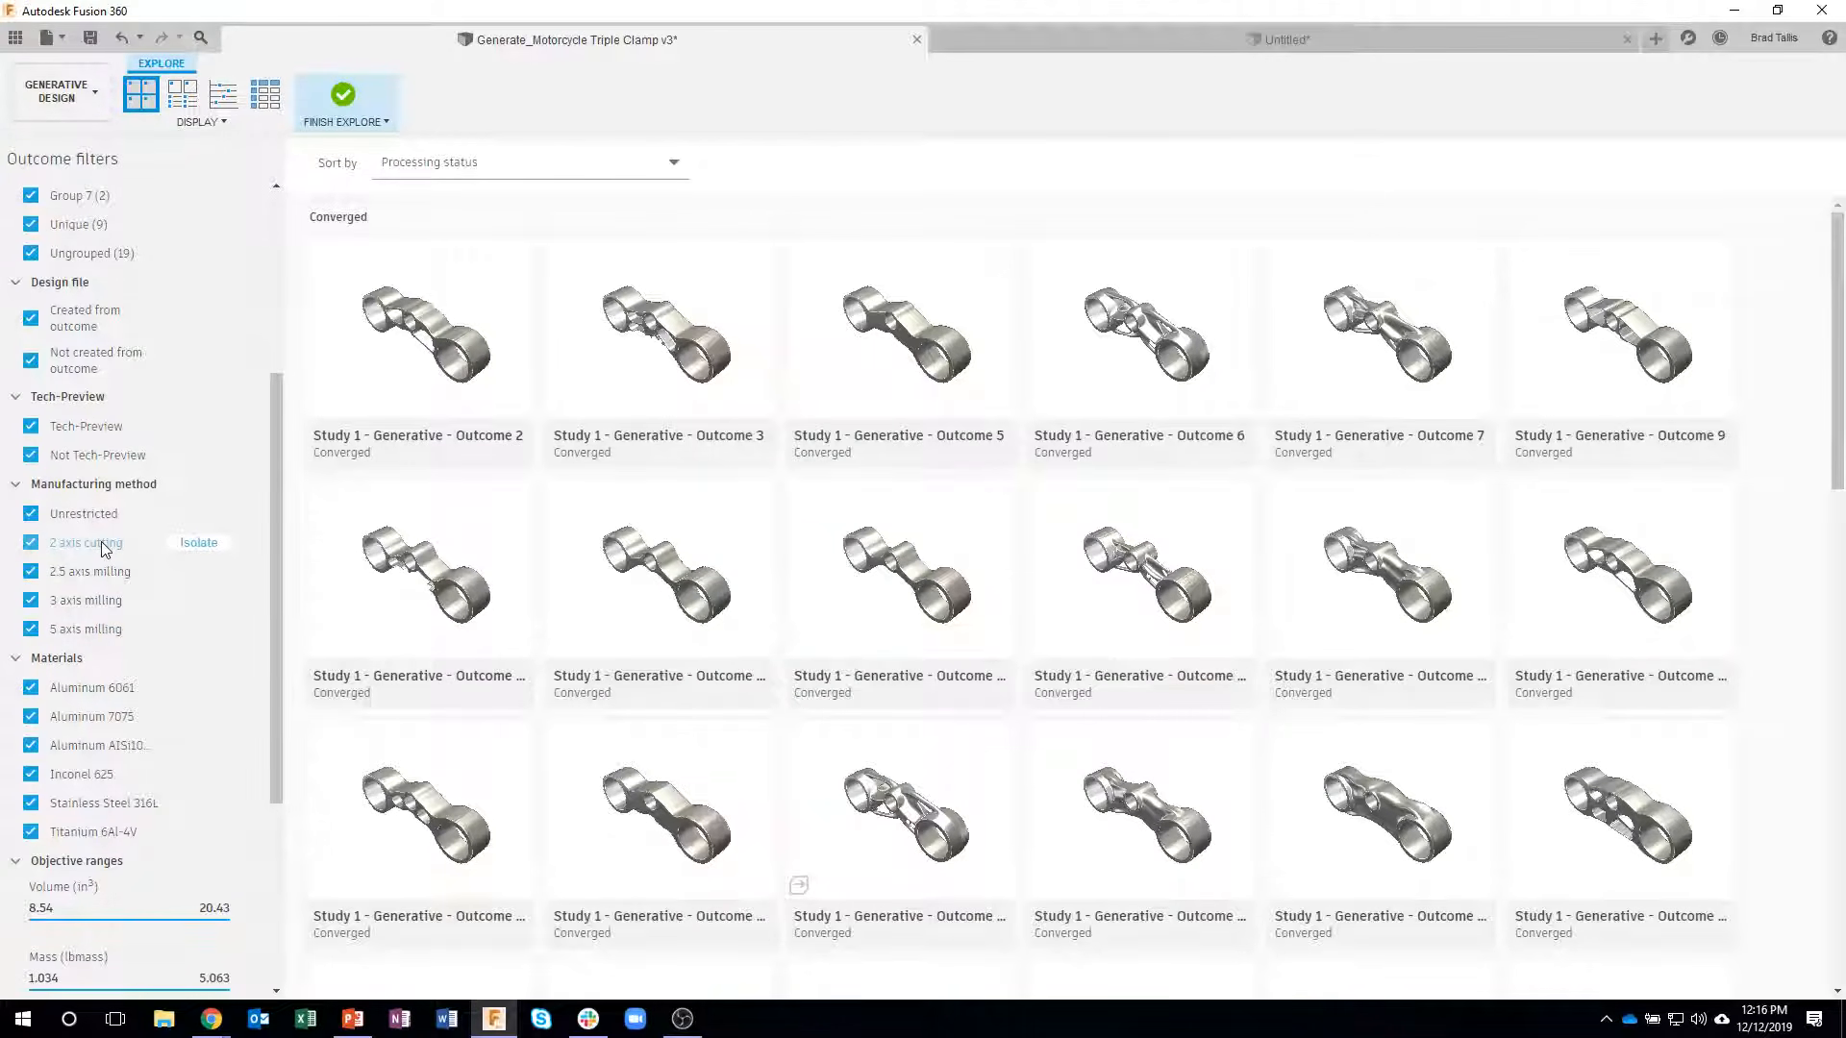
click(197, 544)
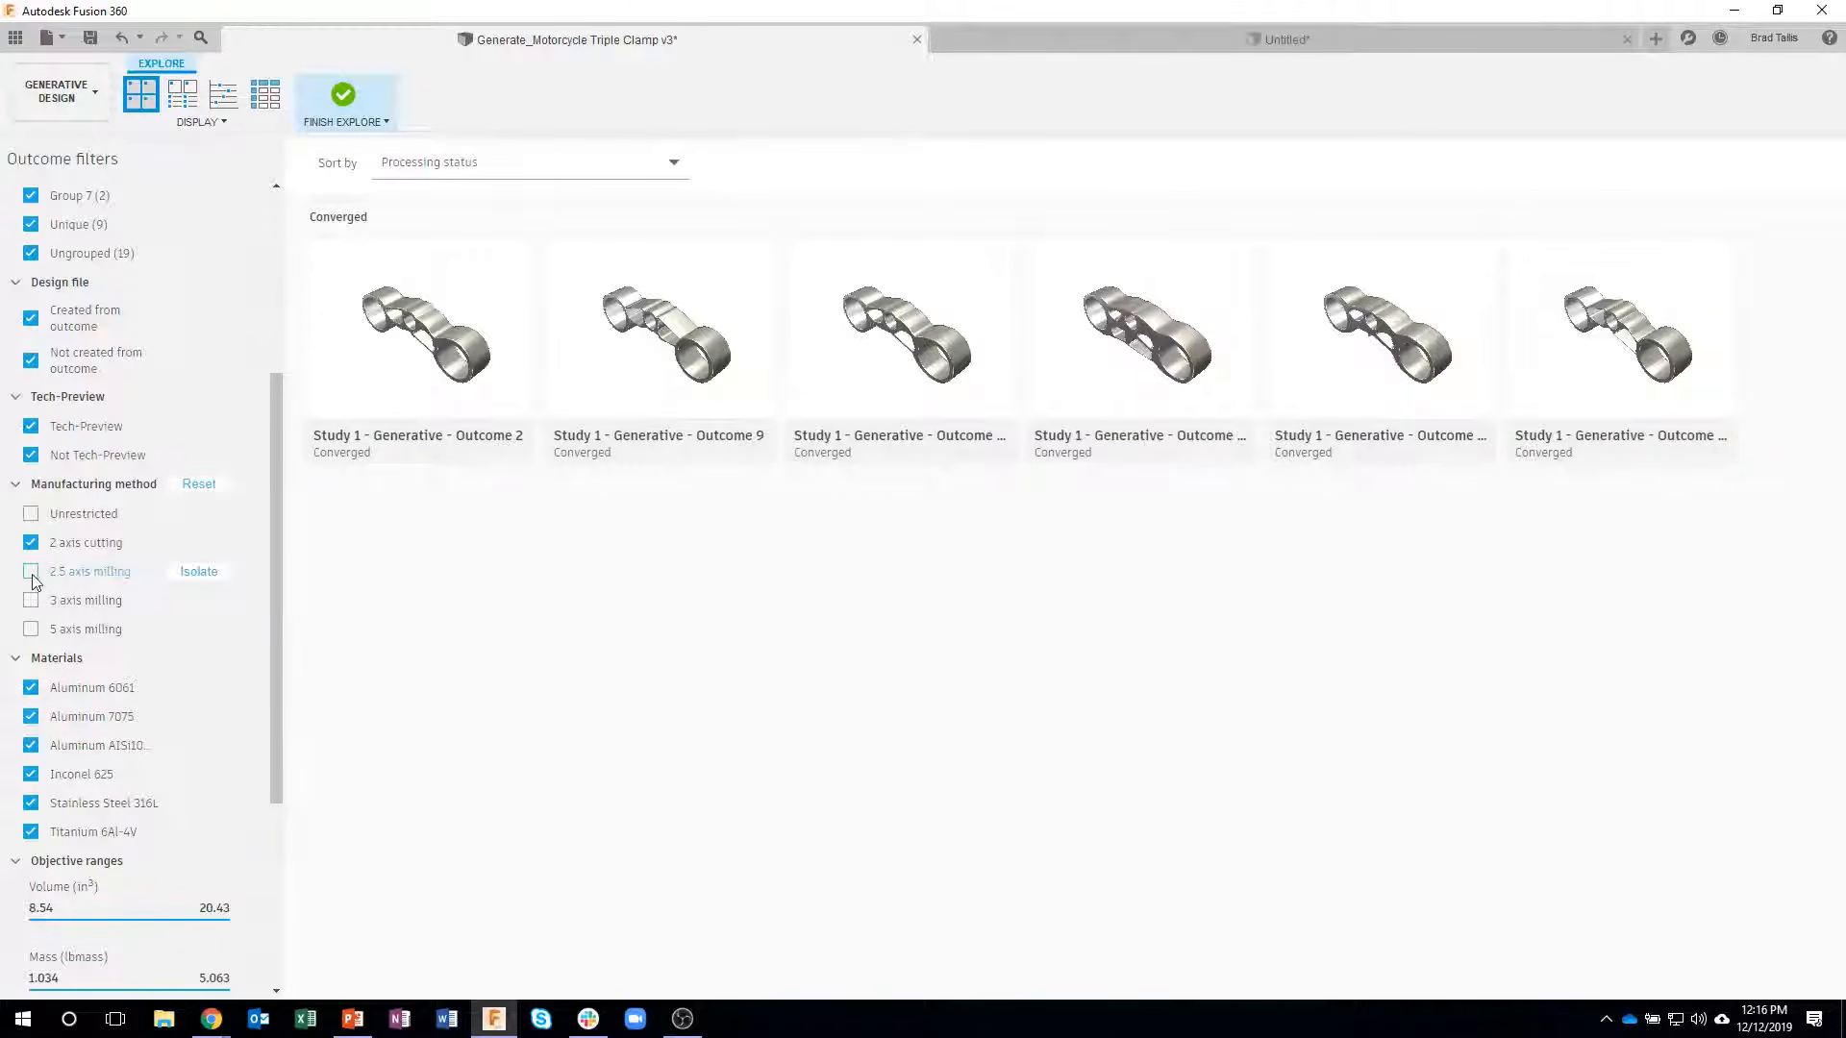
click(197, 577)
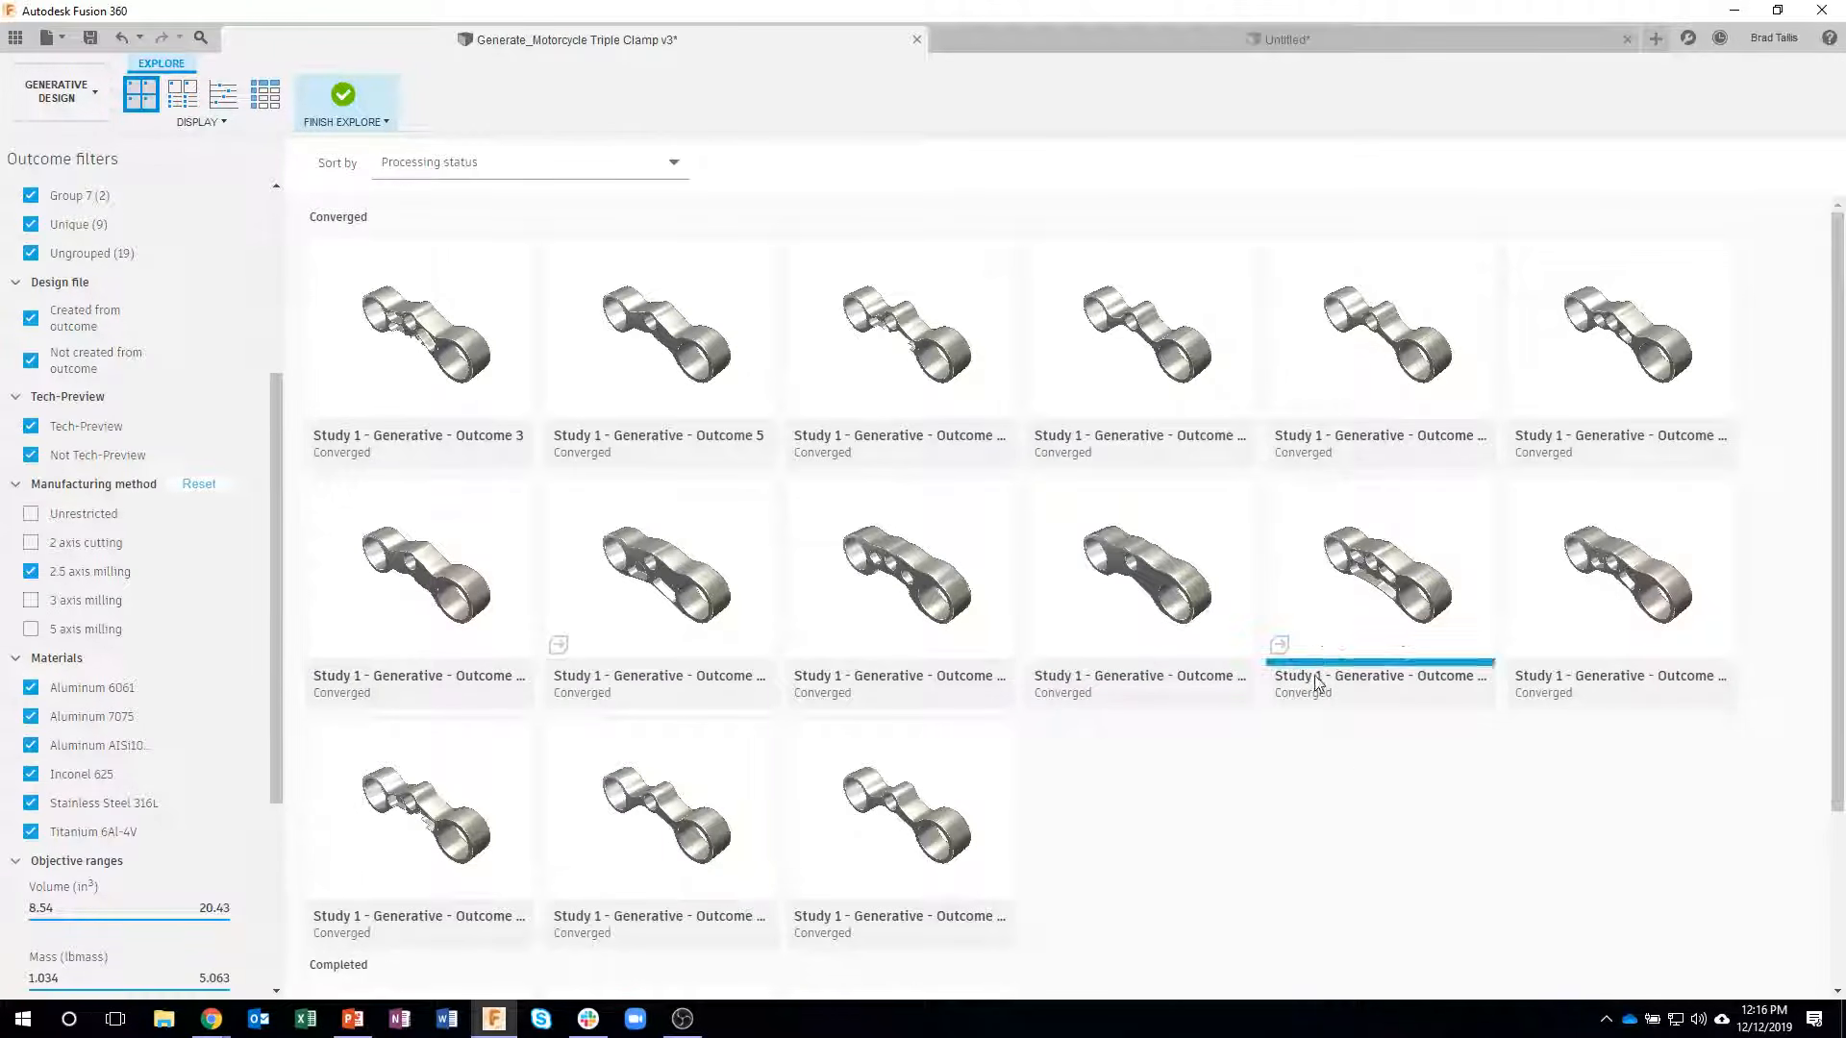
- Open the Stainless Steel 316L 2.5 axis milling outcome, inspect its pockets and holes from both sides, and return to the outcome list
click(1298, 632)
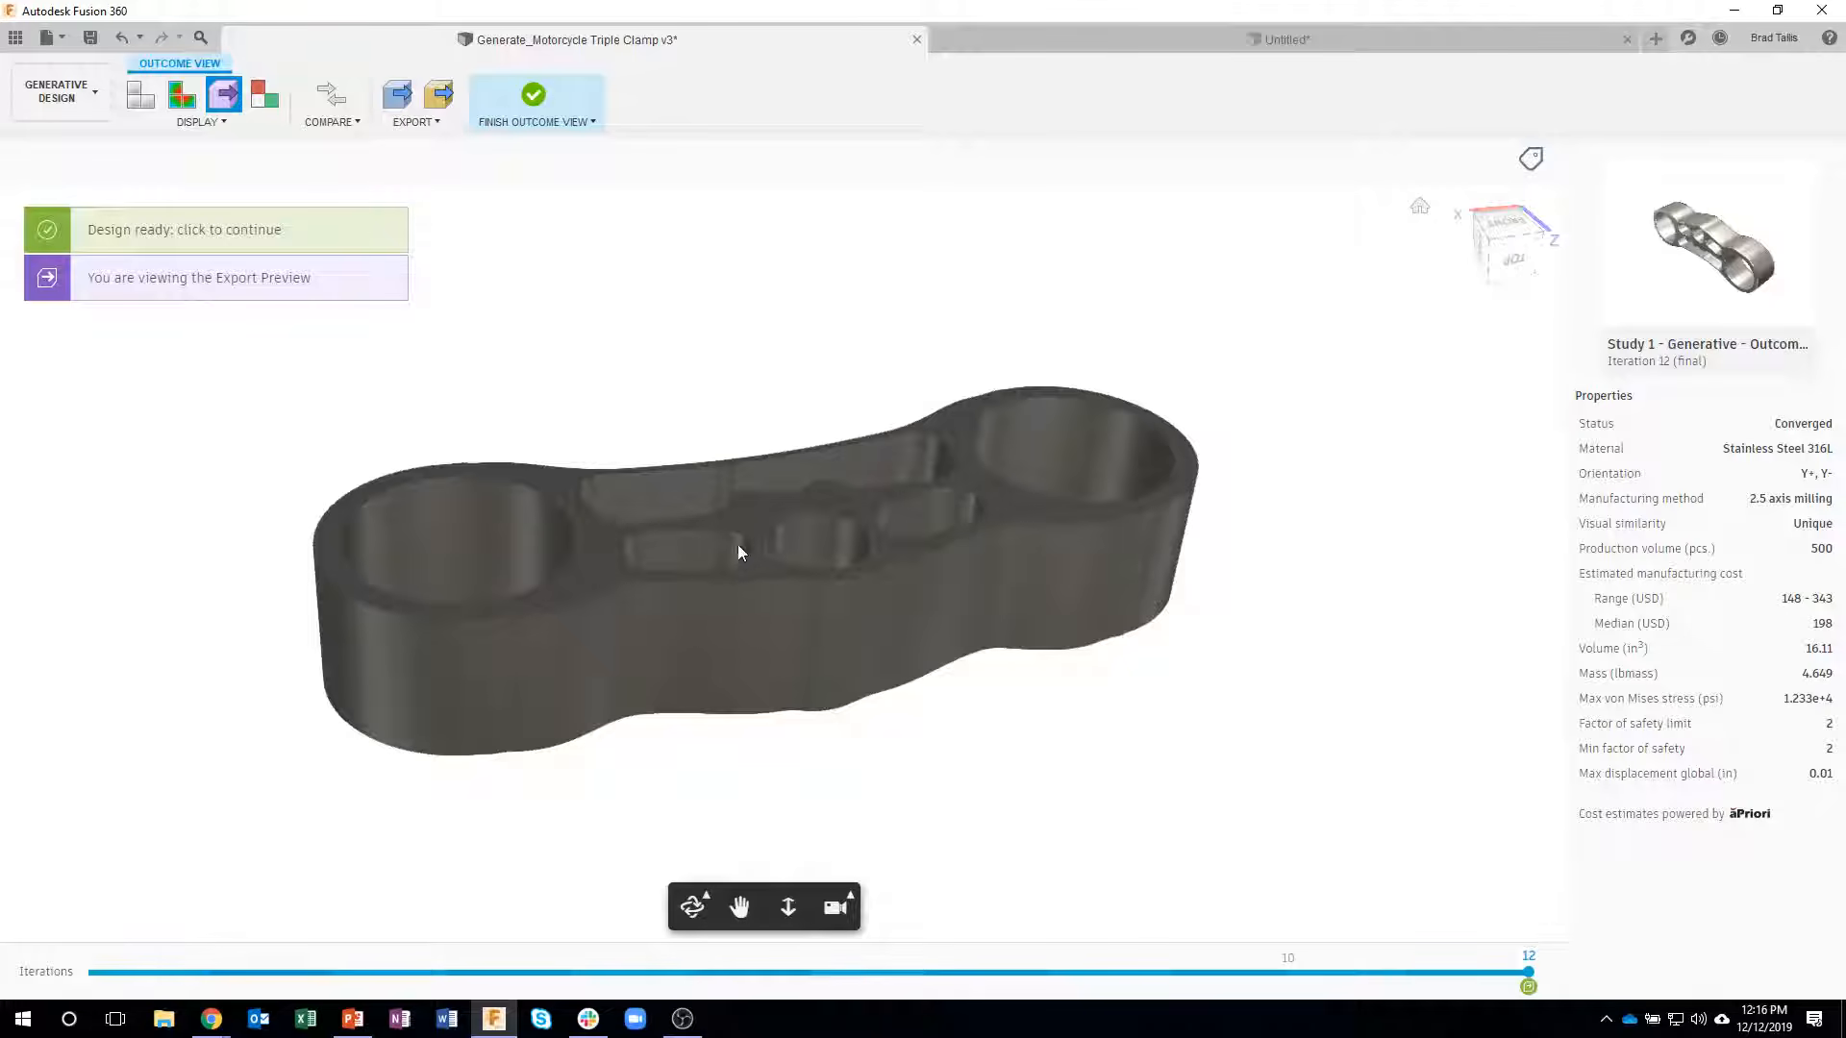
shift+middle_drag(751, 535, 814, 615)
shift+middle_drag(879, 556, 833, 641)
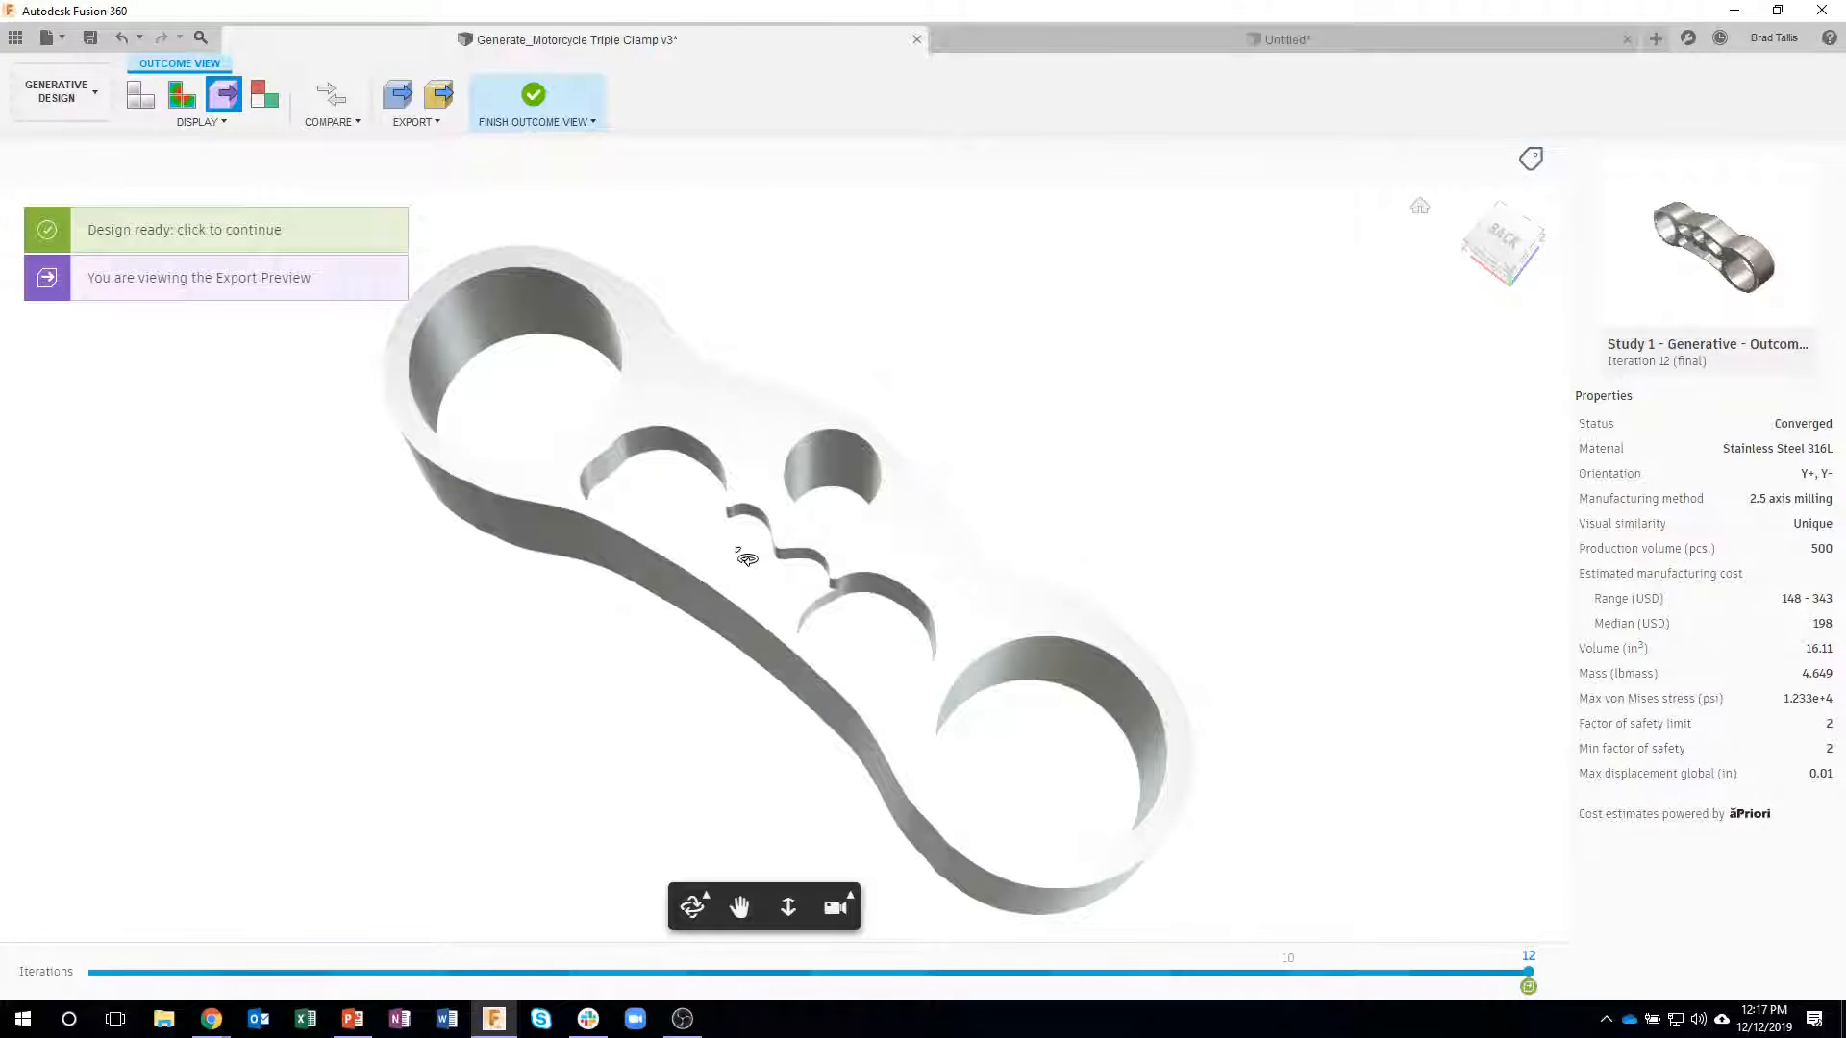
shift+middle_drag(797, 496, 683, 758)
shift+middle_drag(798, 535, 903, 754)
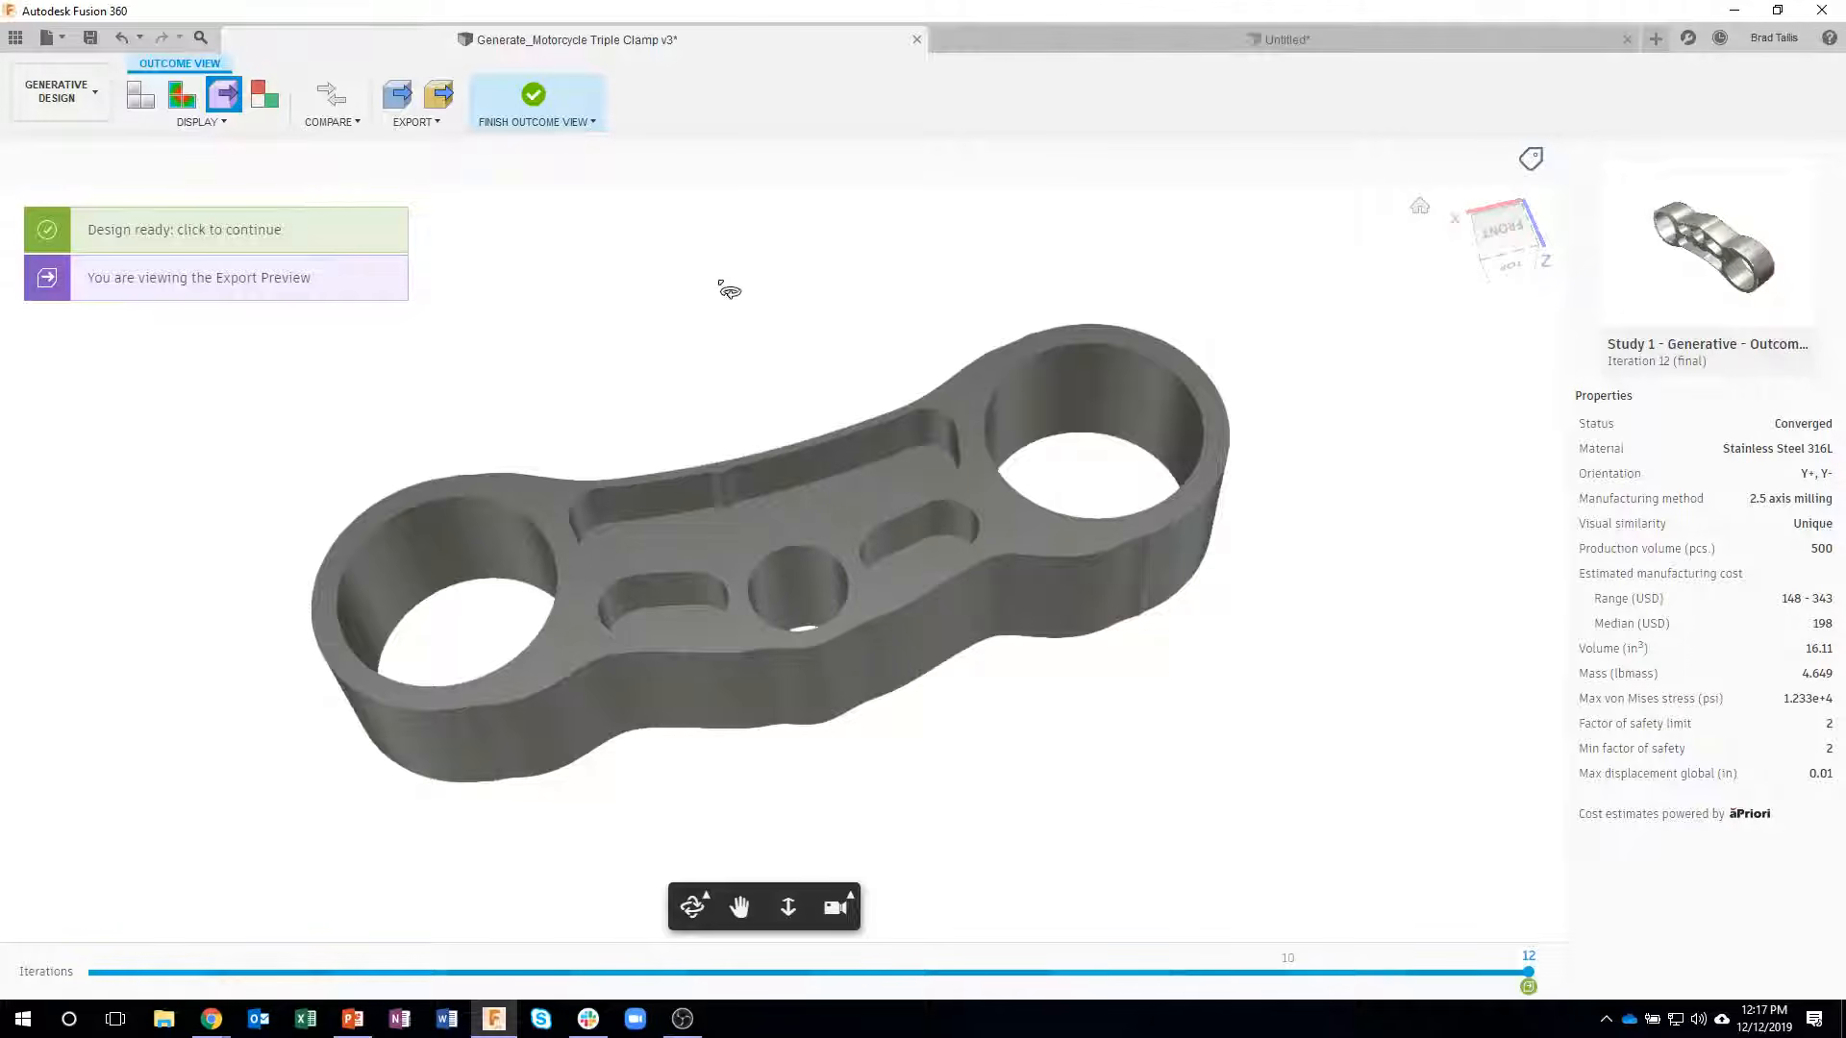
drag(872, 683, 837, 157)
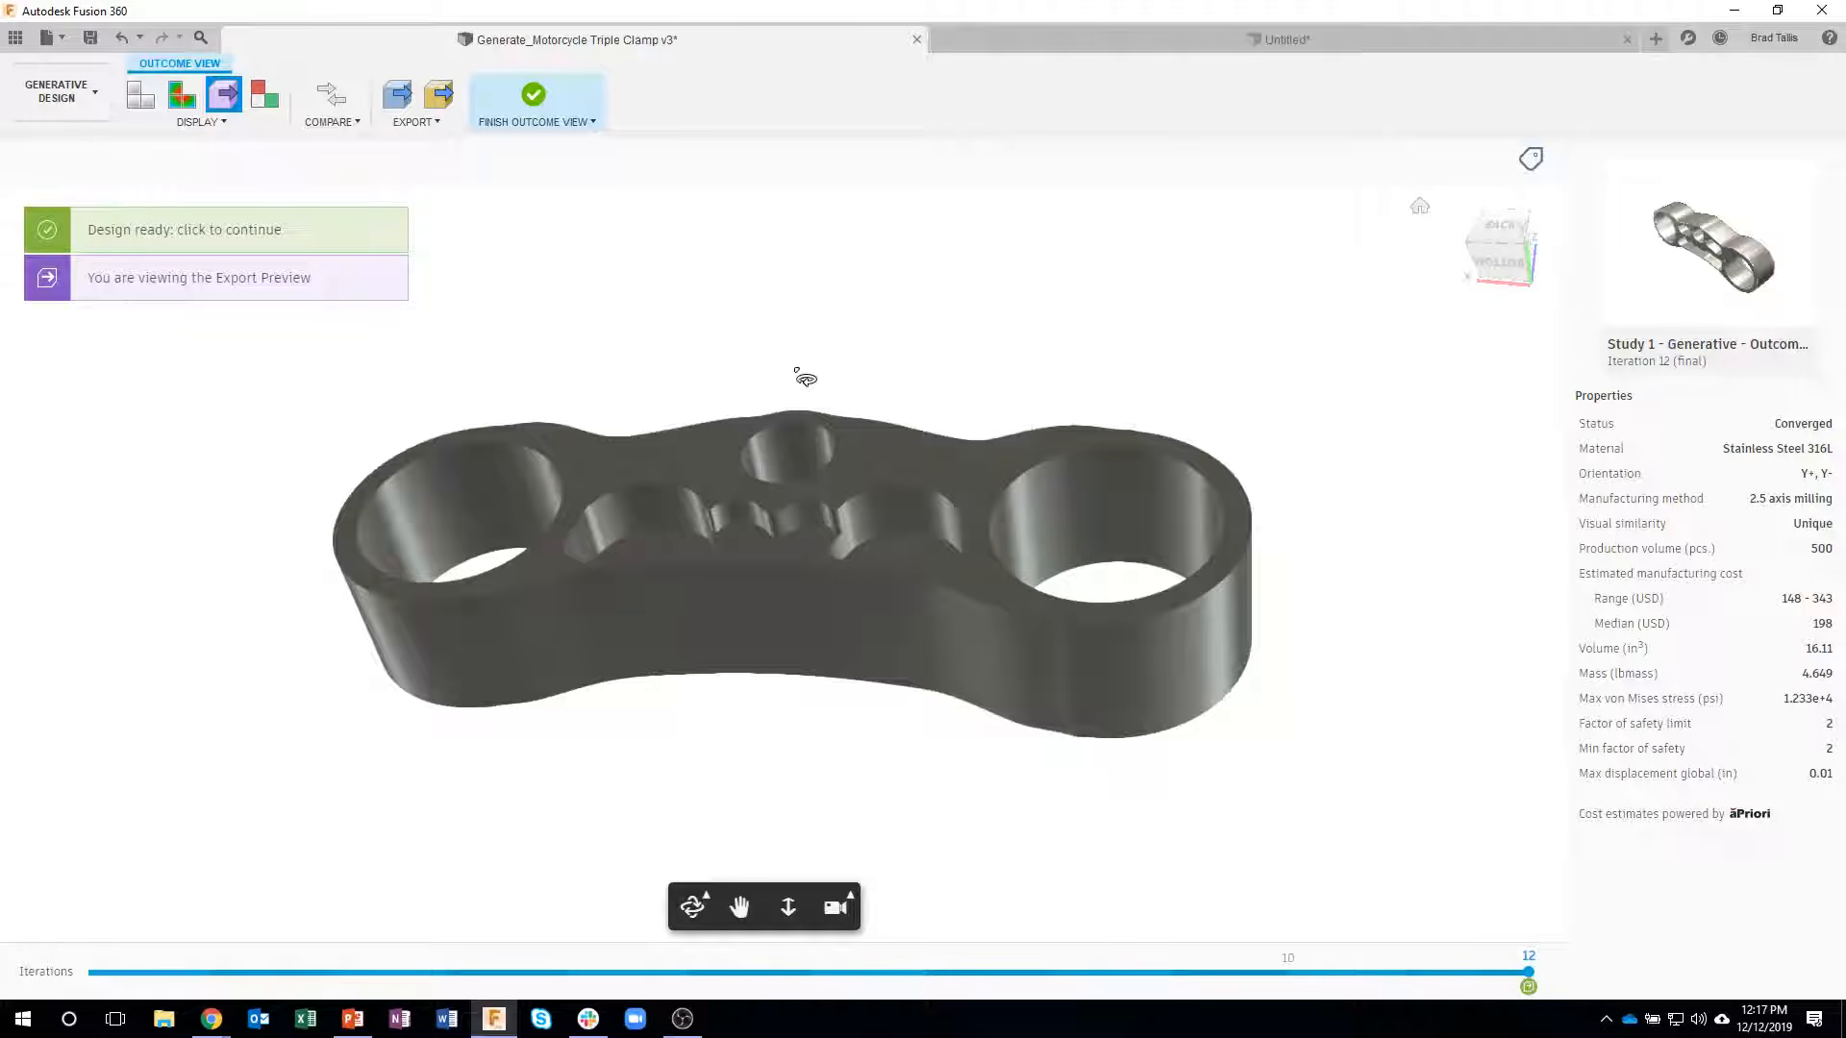
drag(813, 404, 794, 654)
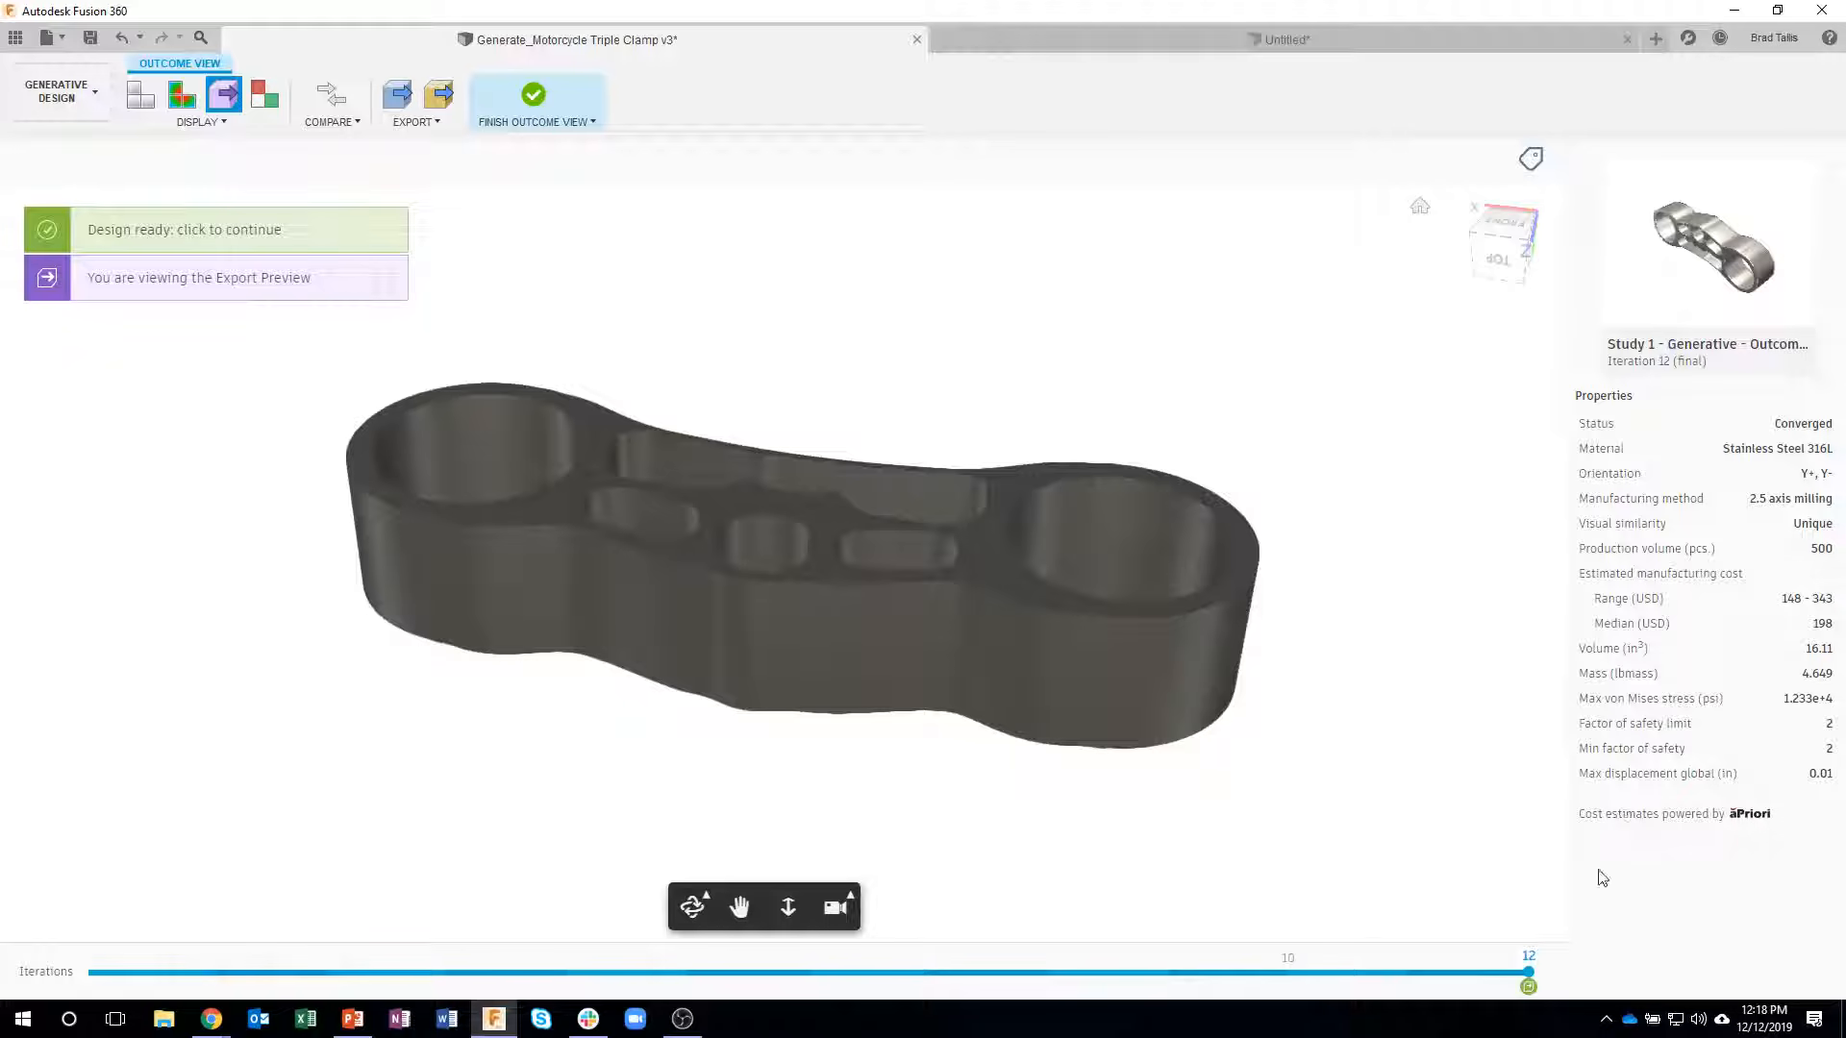
click(531, 101)
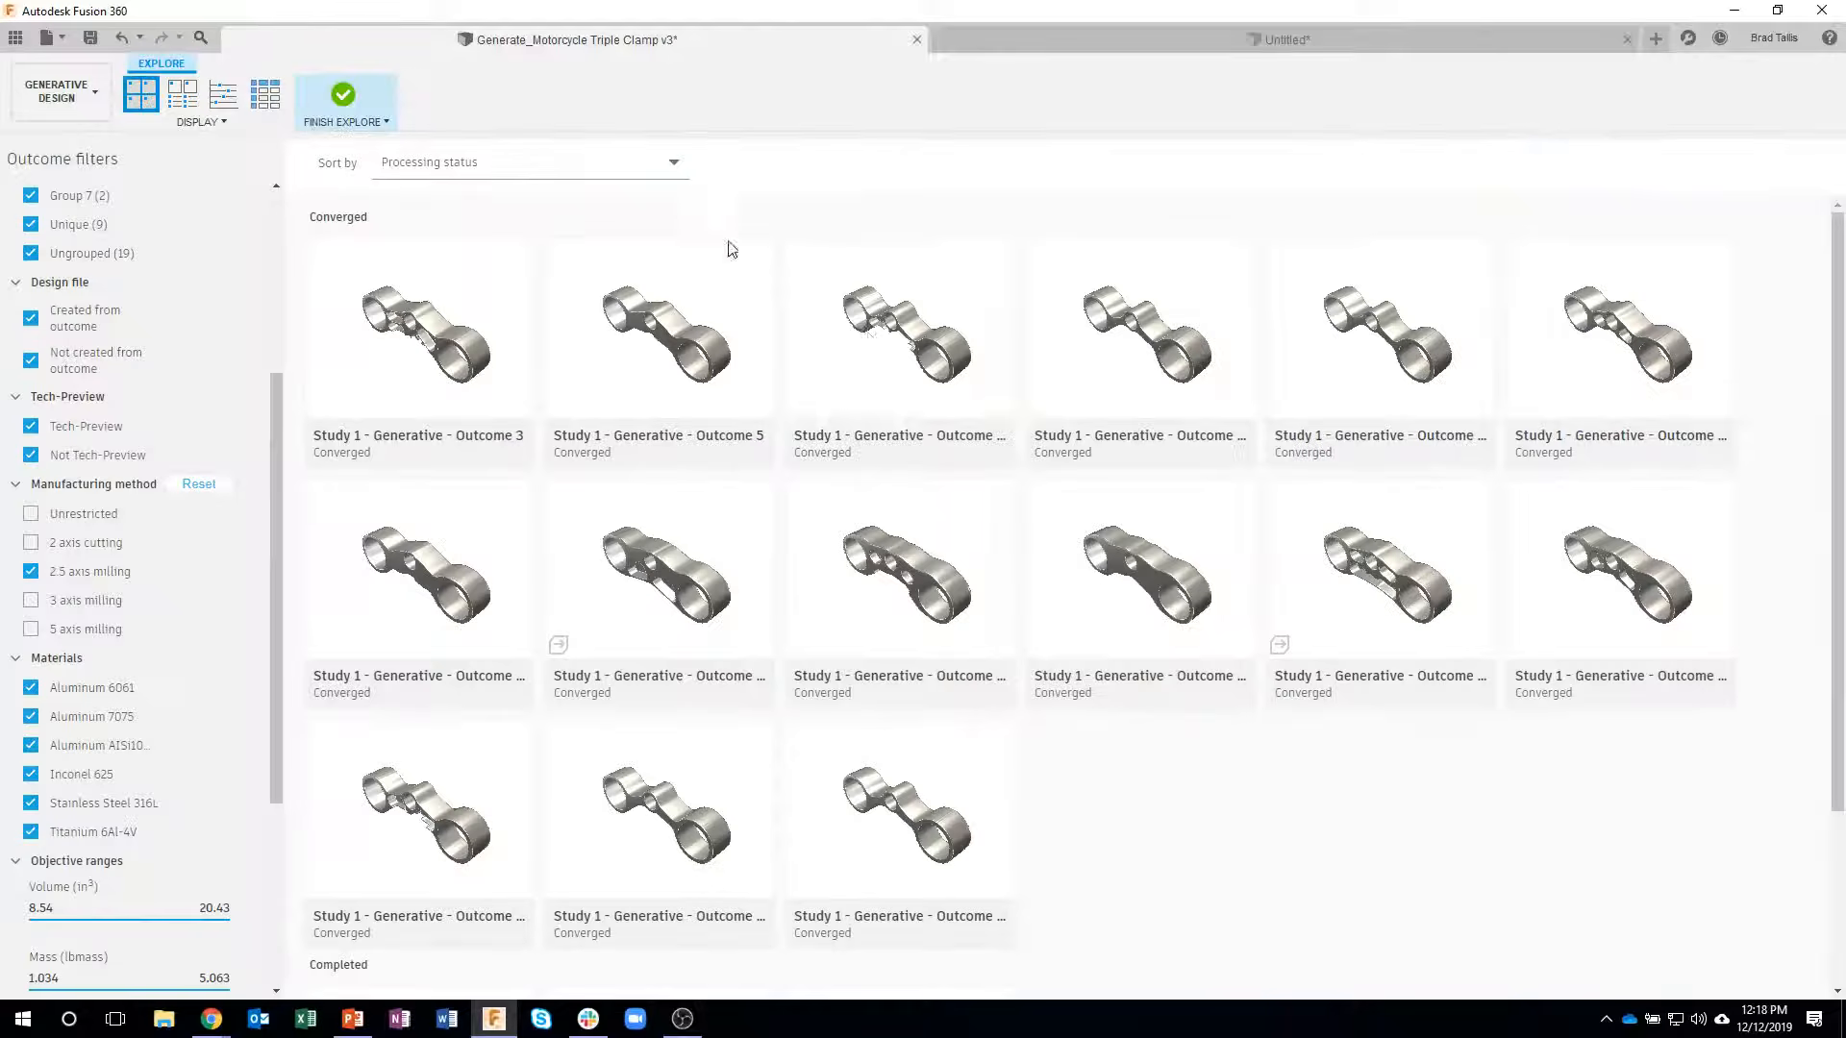
- Show the outcomes with their properties and temporarily include 2 axis cutting alongside the 2.5 axis milling results
click(180, 100)
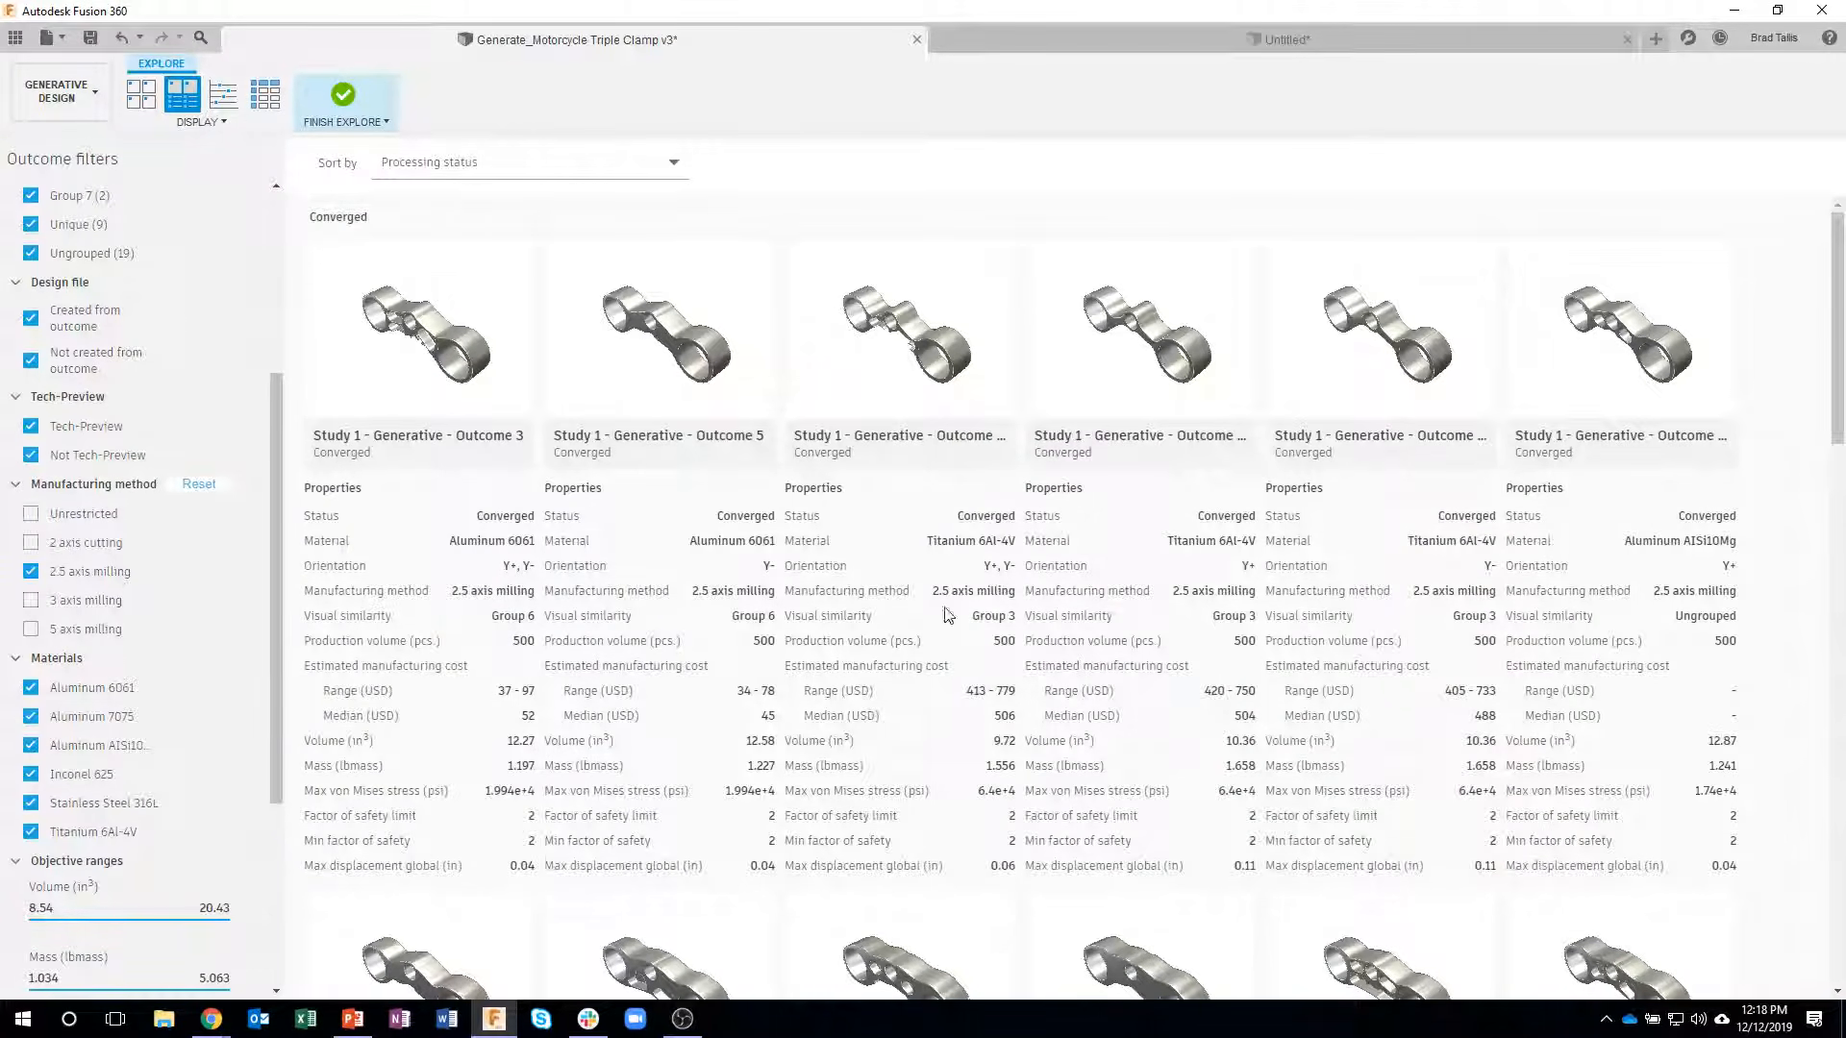
click(31, 543)
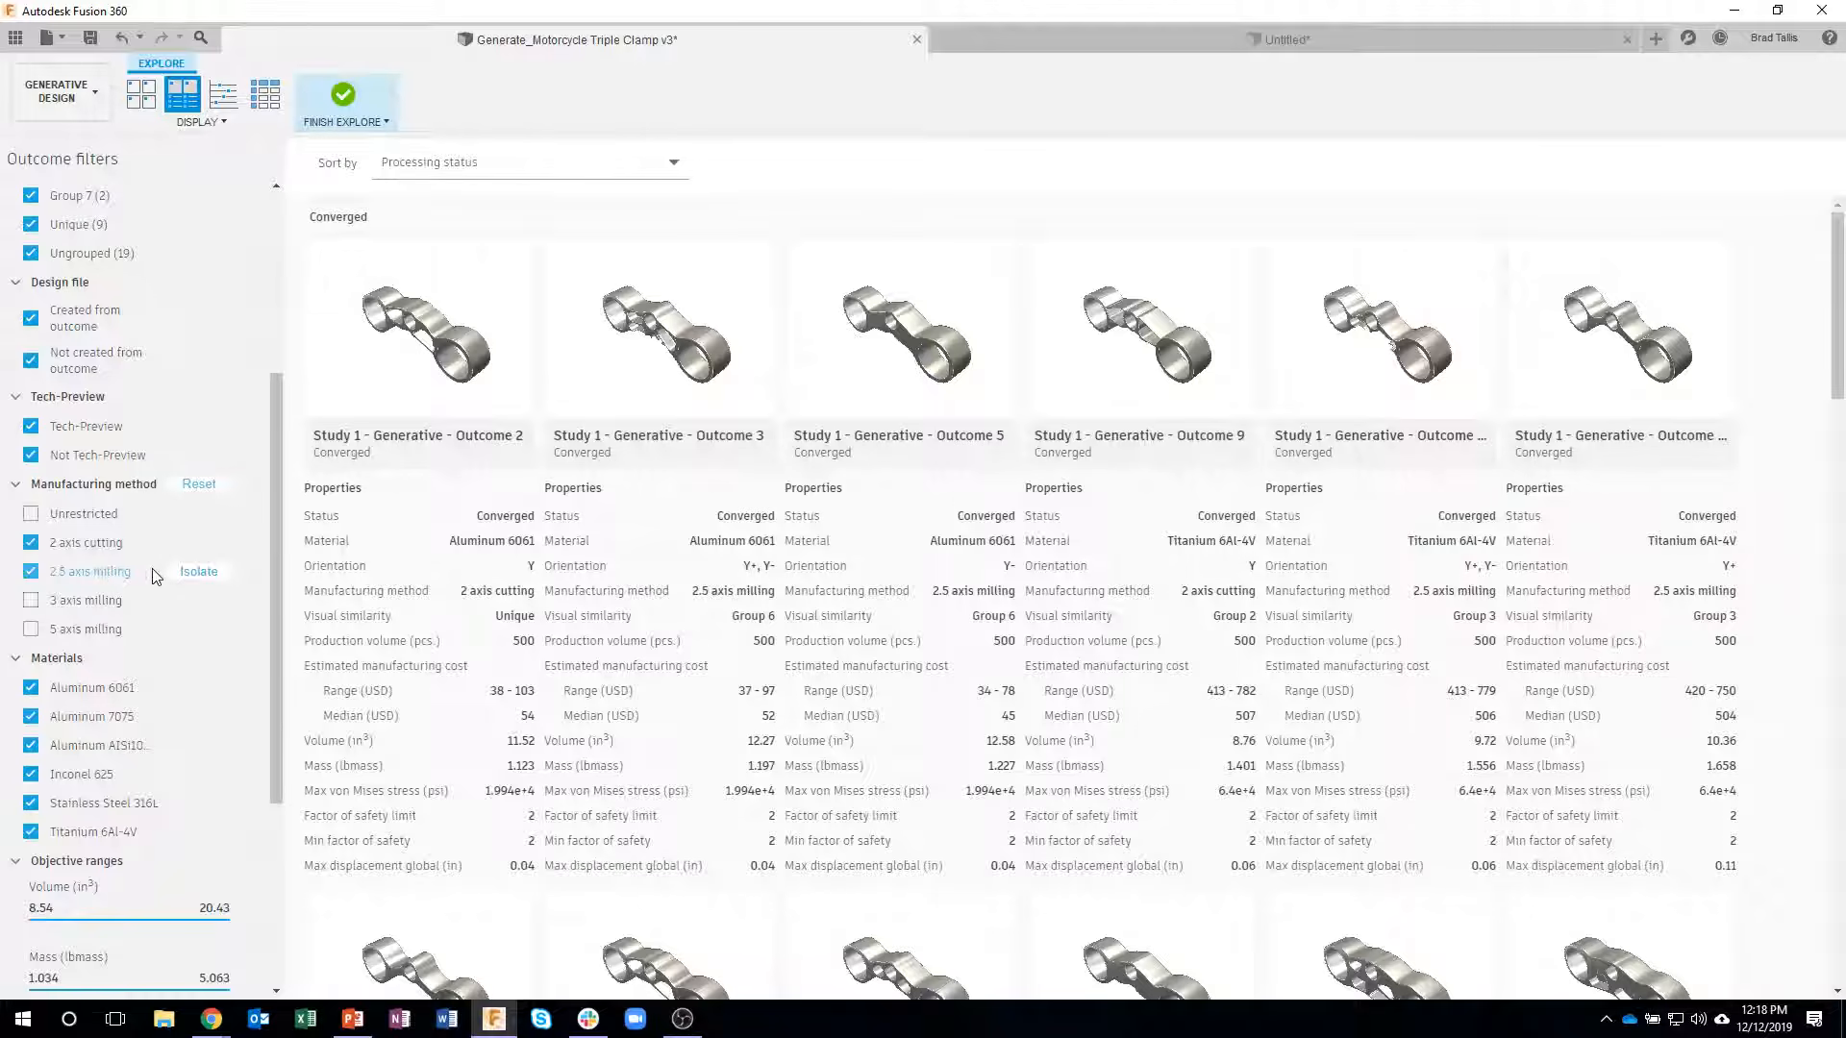
click(31, 542)
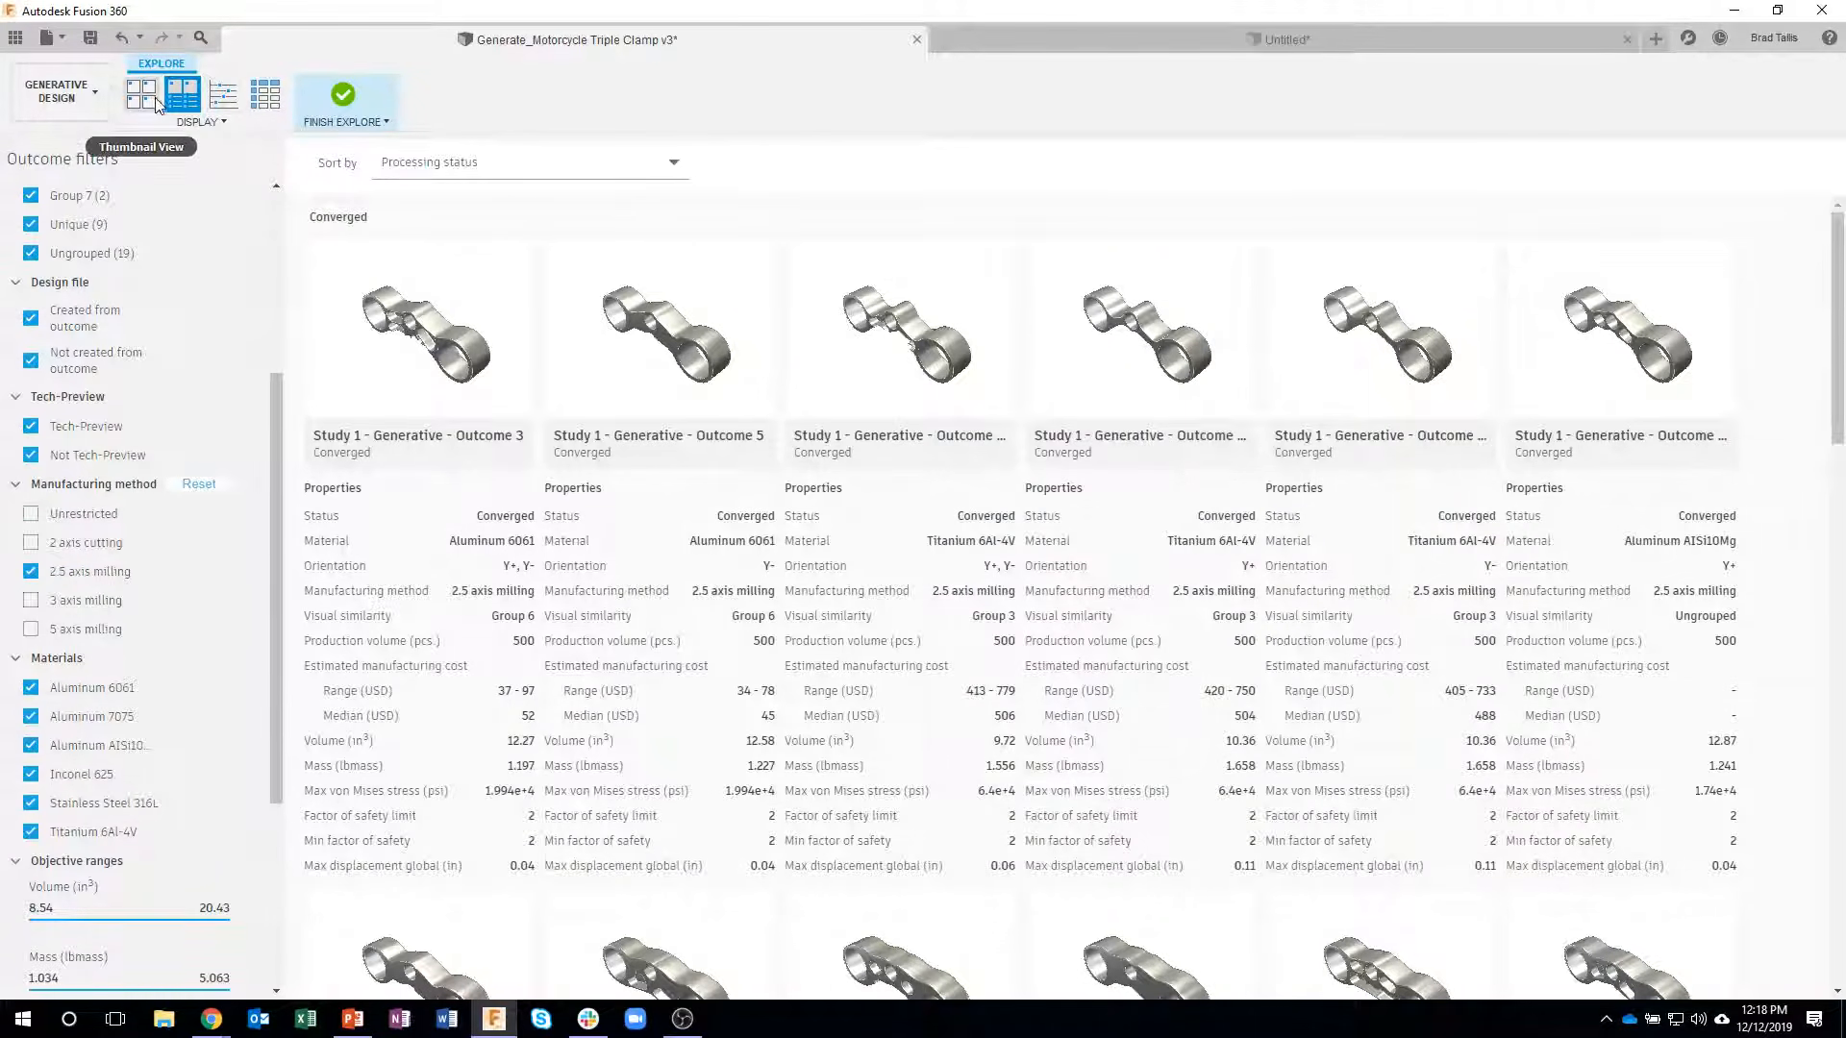
- Display the outcomes as a scatter plot and reset the manufacturing method filter to include all methods
click(223, 93)
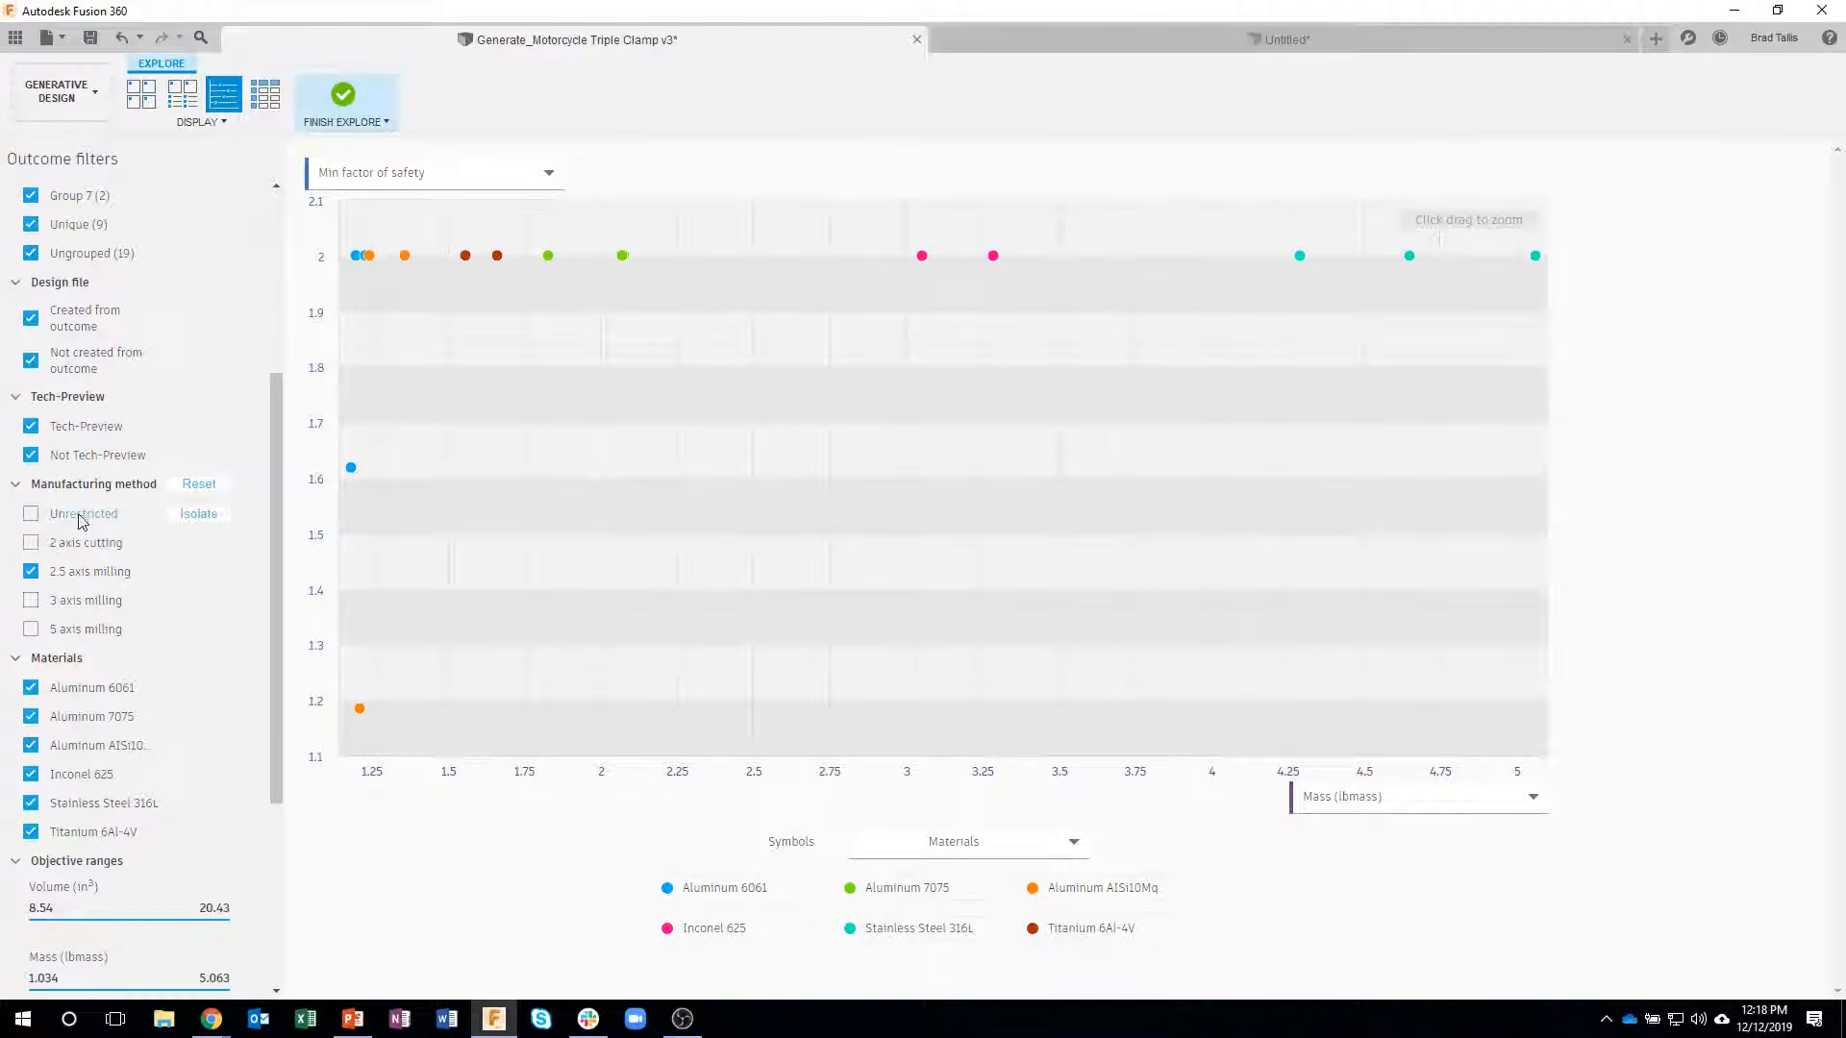
click(197, 483)
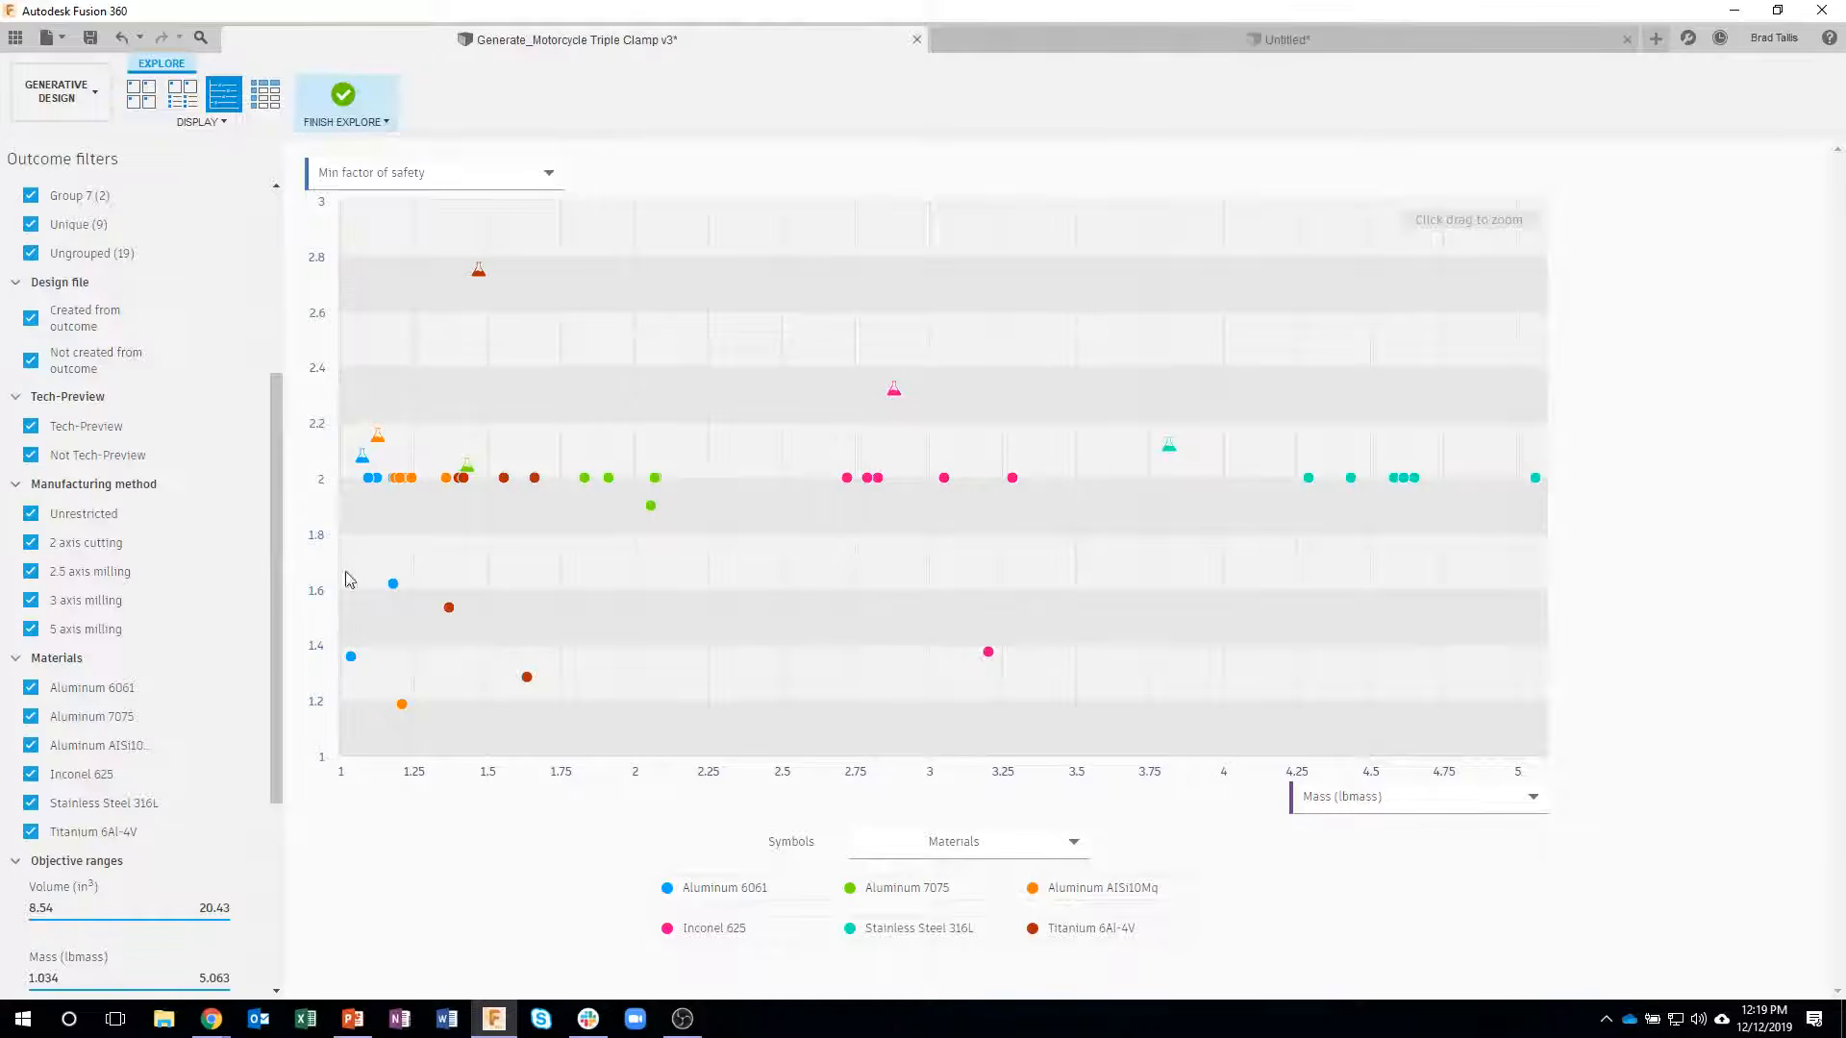
- Examine the properties of individual outcomes in the scatter plot and zoom in on the lightest ones, up to about 2 lbmass
mouse_move(351, 656)
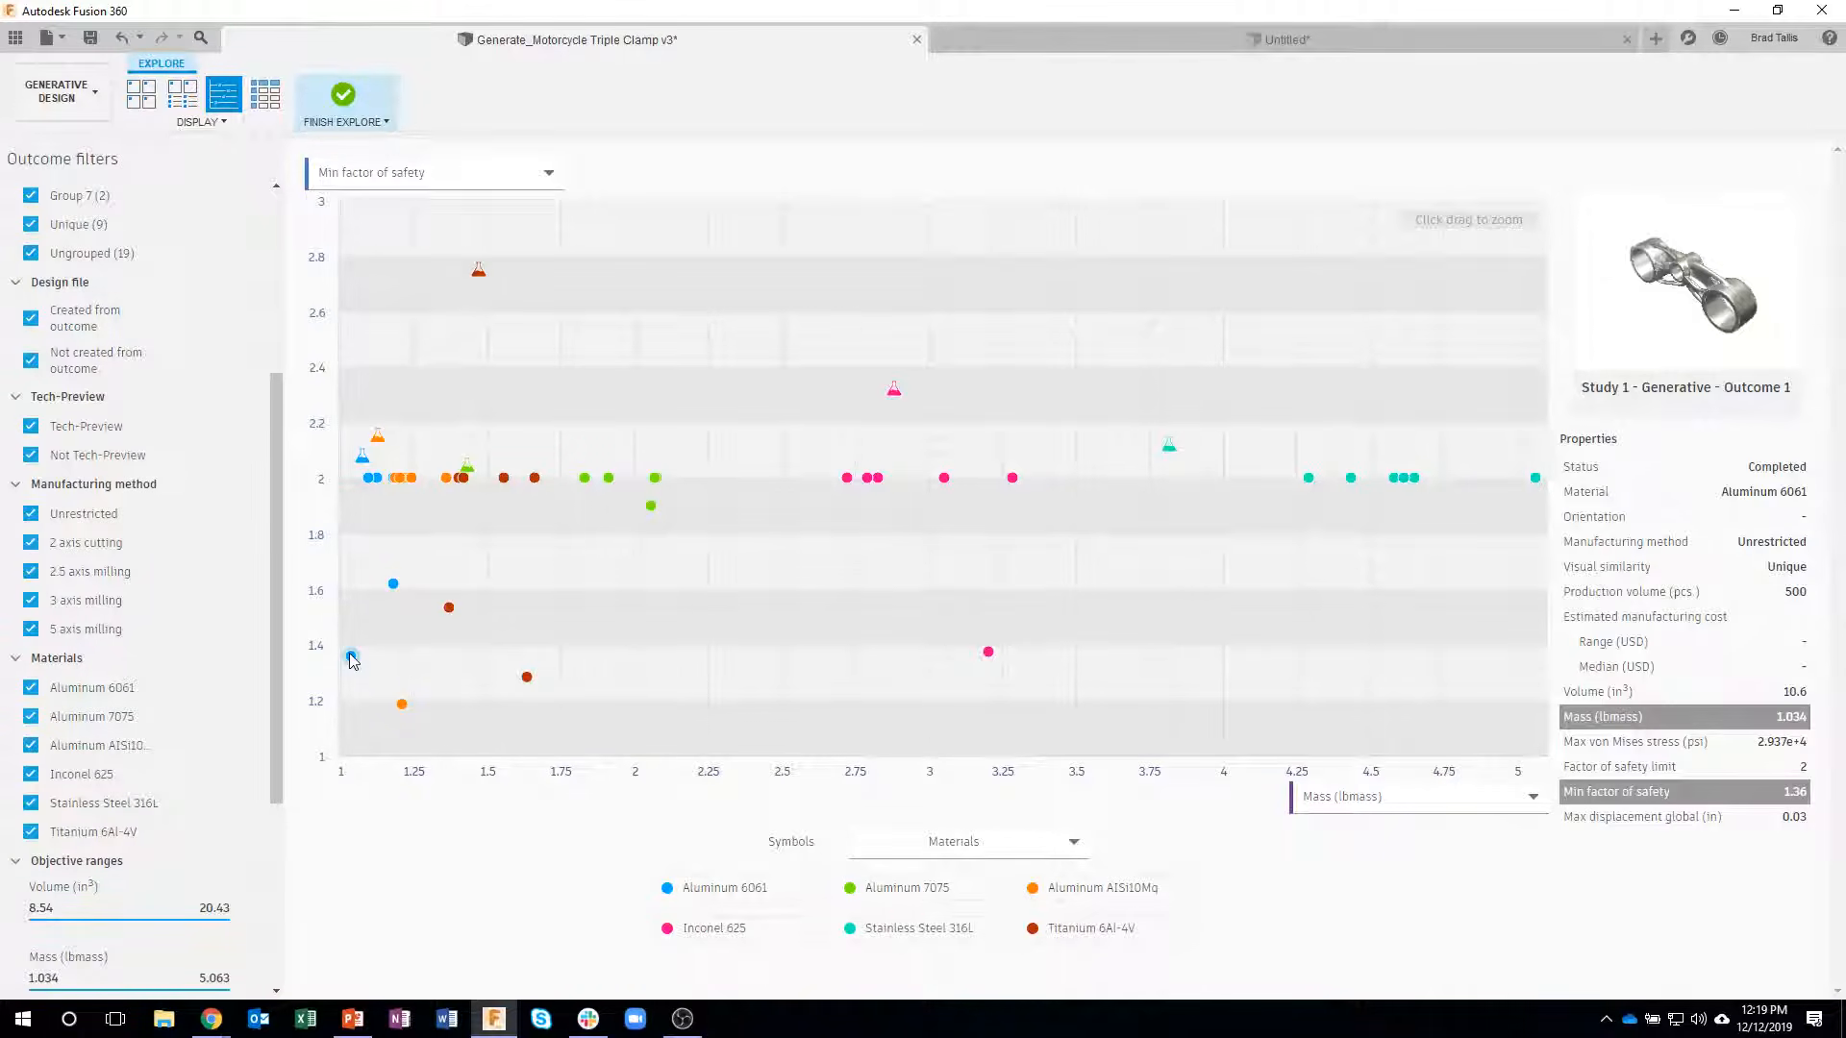
mouse_move(392, 588)
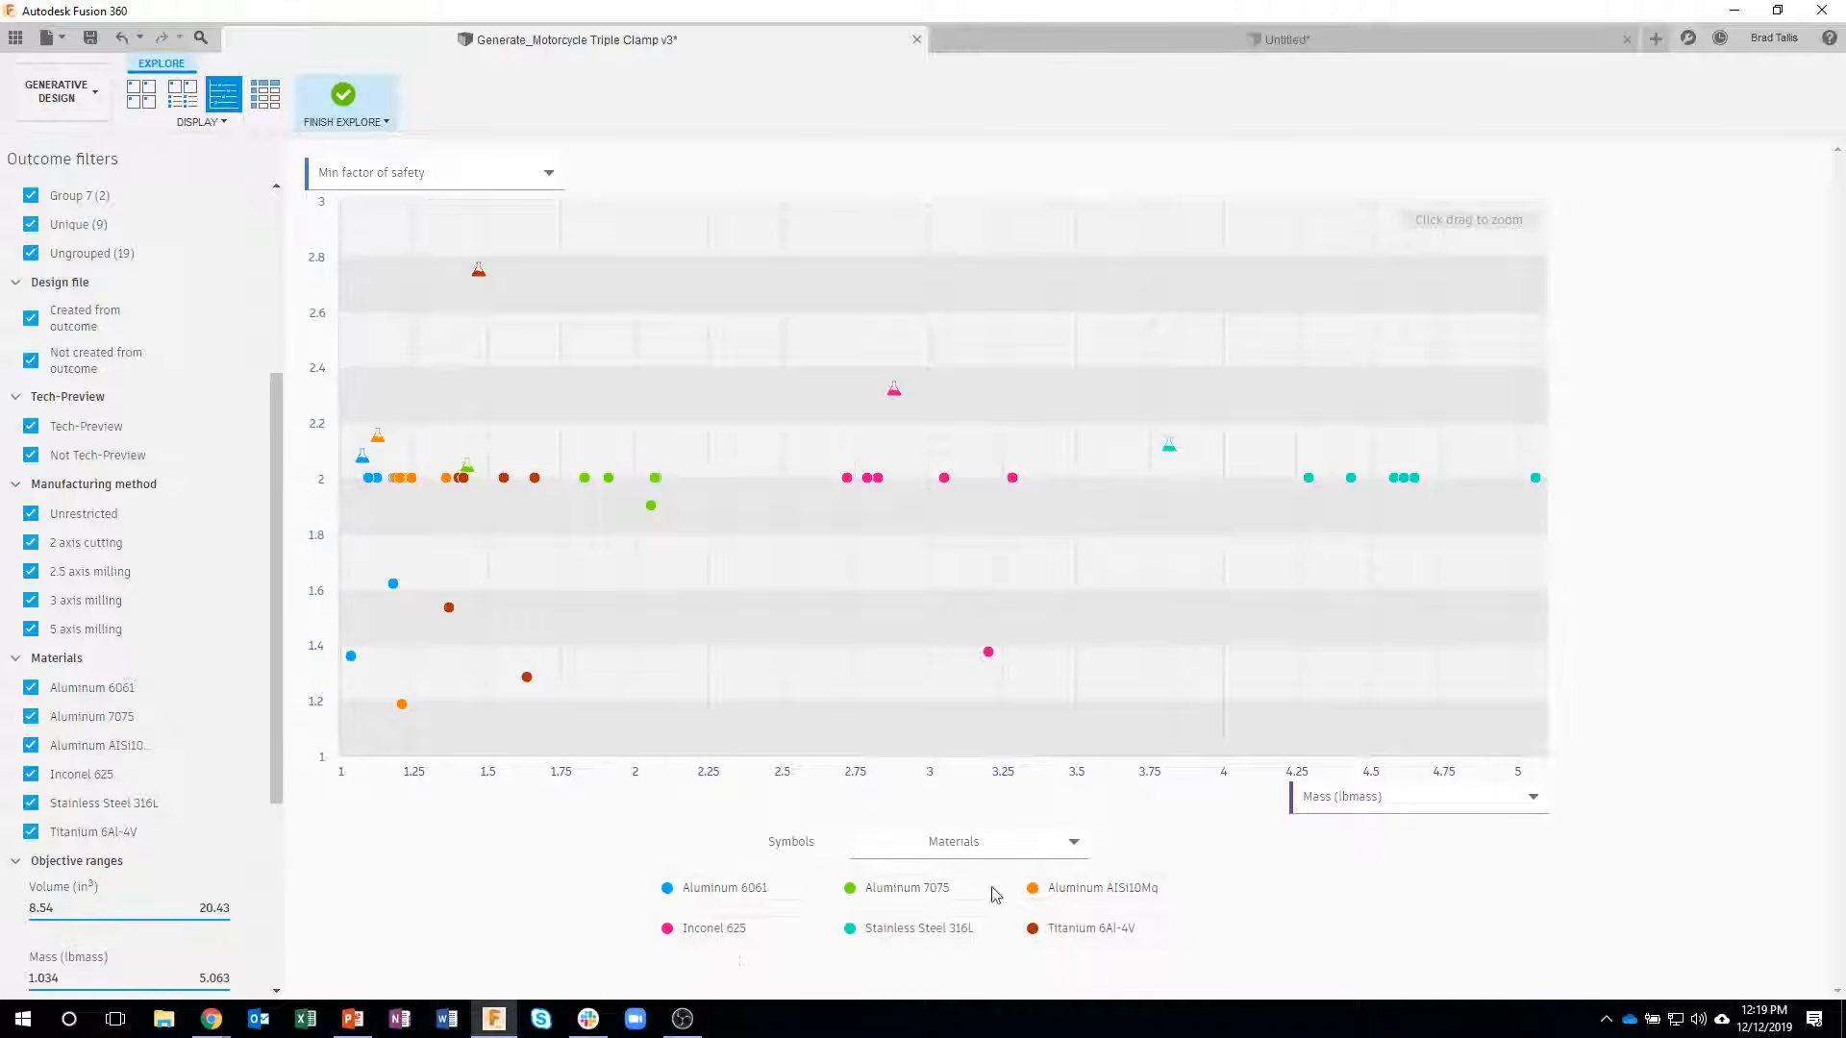
mouse_move(535, 484)
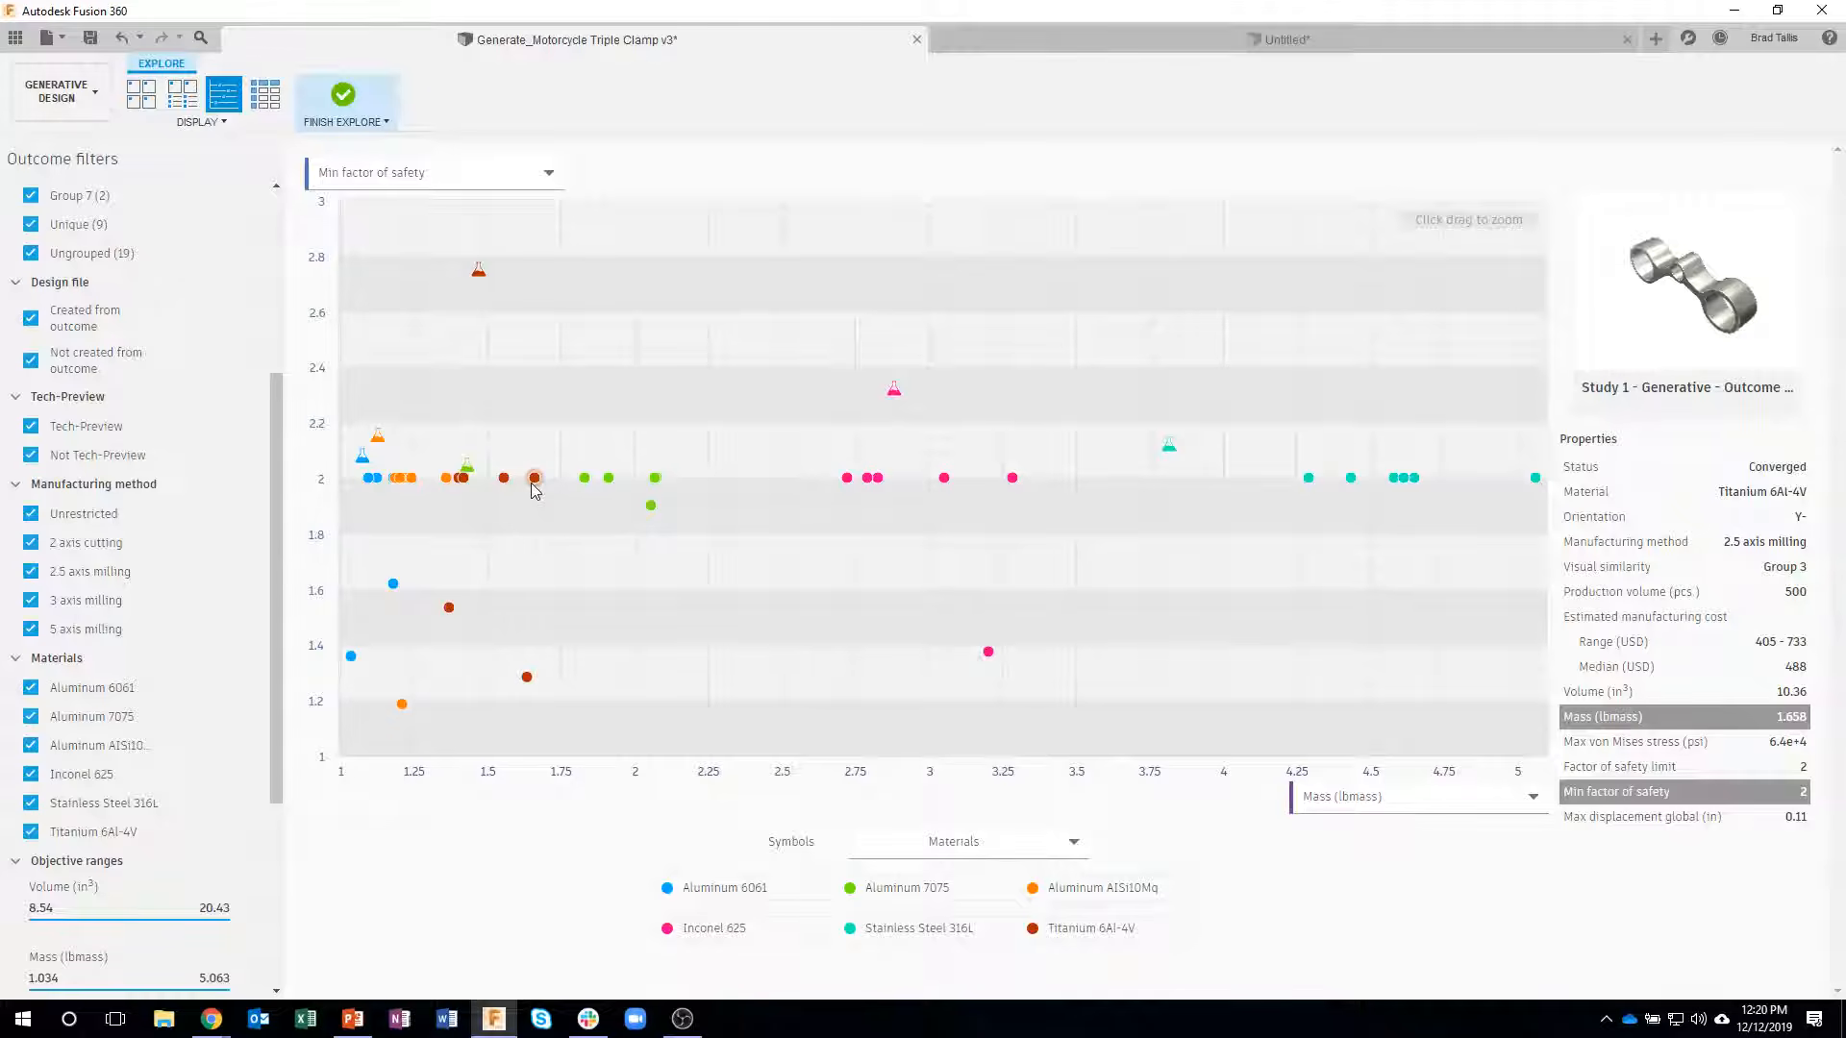
mouse_move(870, 481)
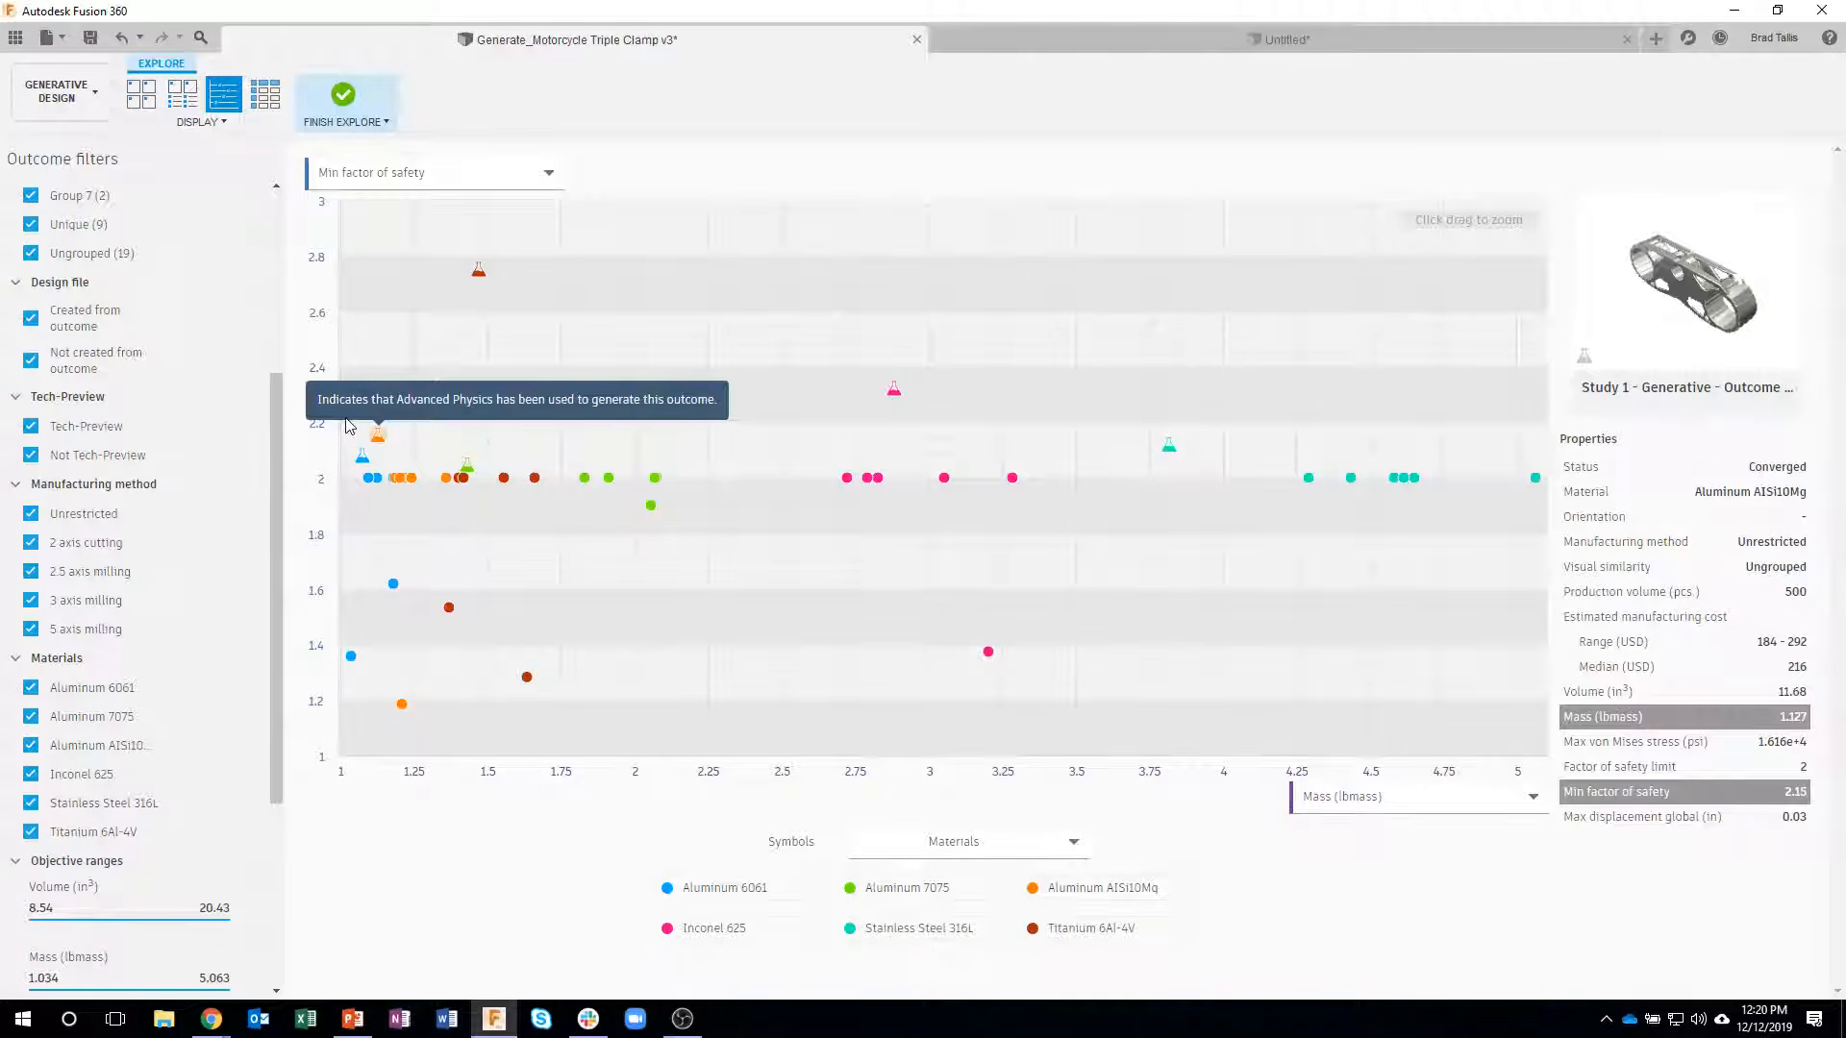
drag(346, 426, 641, 790)
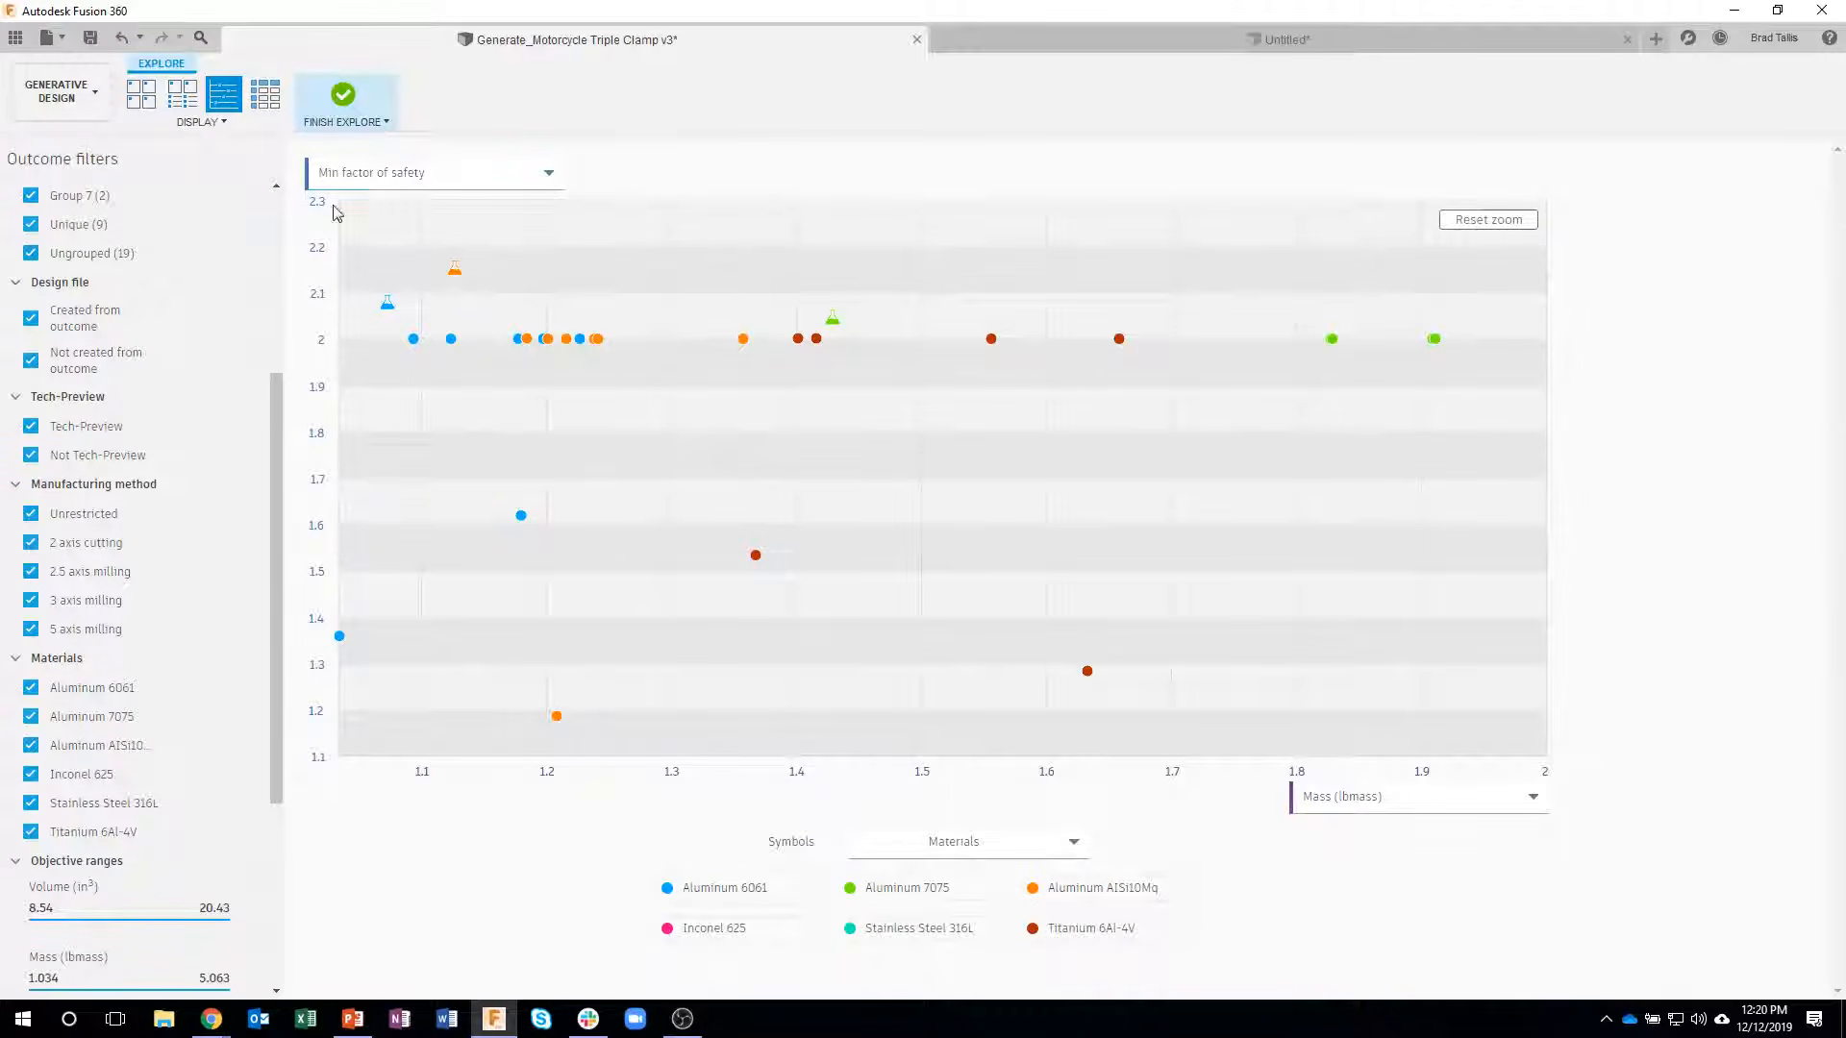
- Plot estimated manufacturing cost against mass in the scatter plot and examine the properties of individual outcomes
click(426, 175)
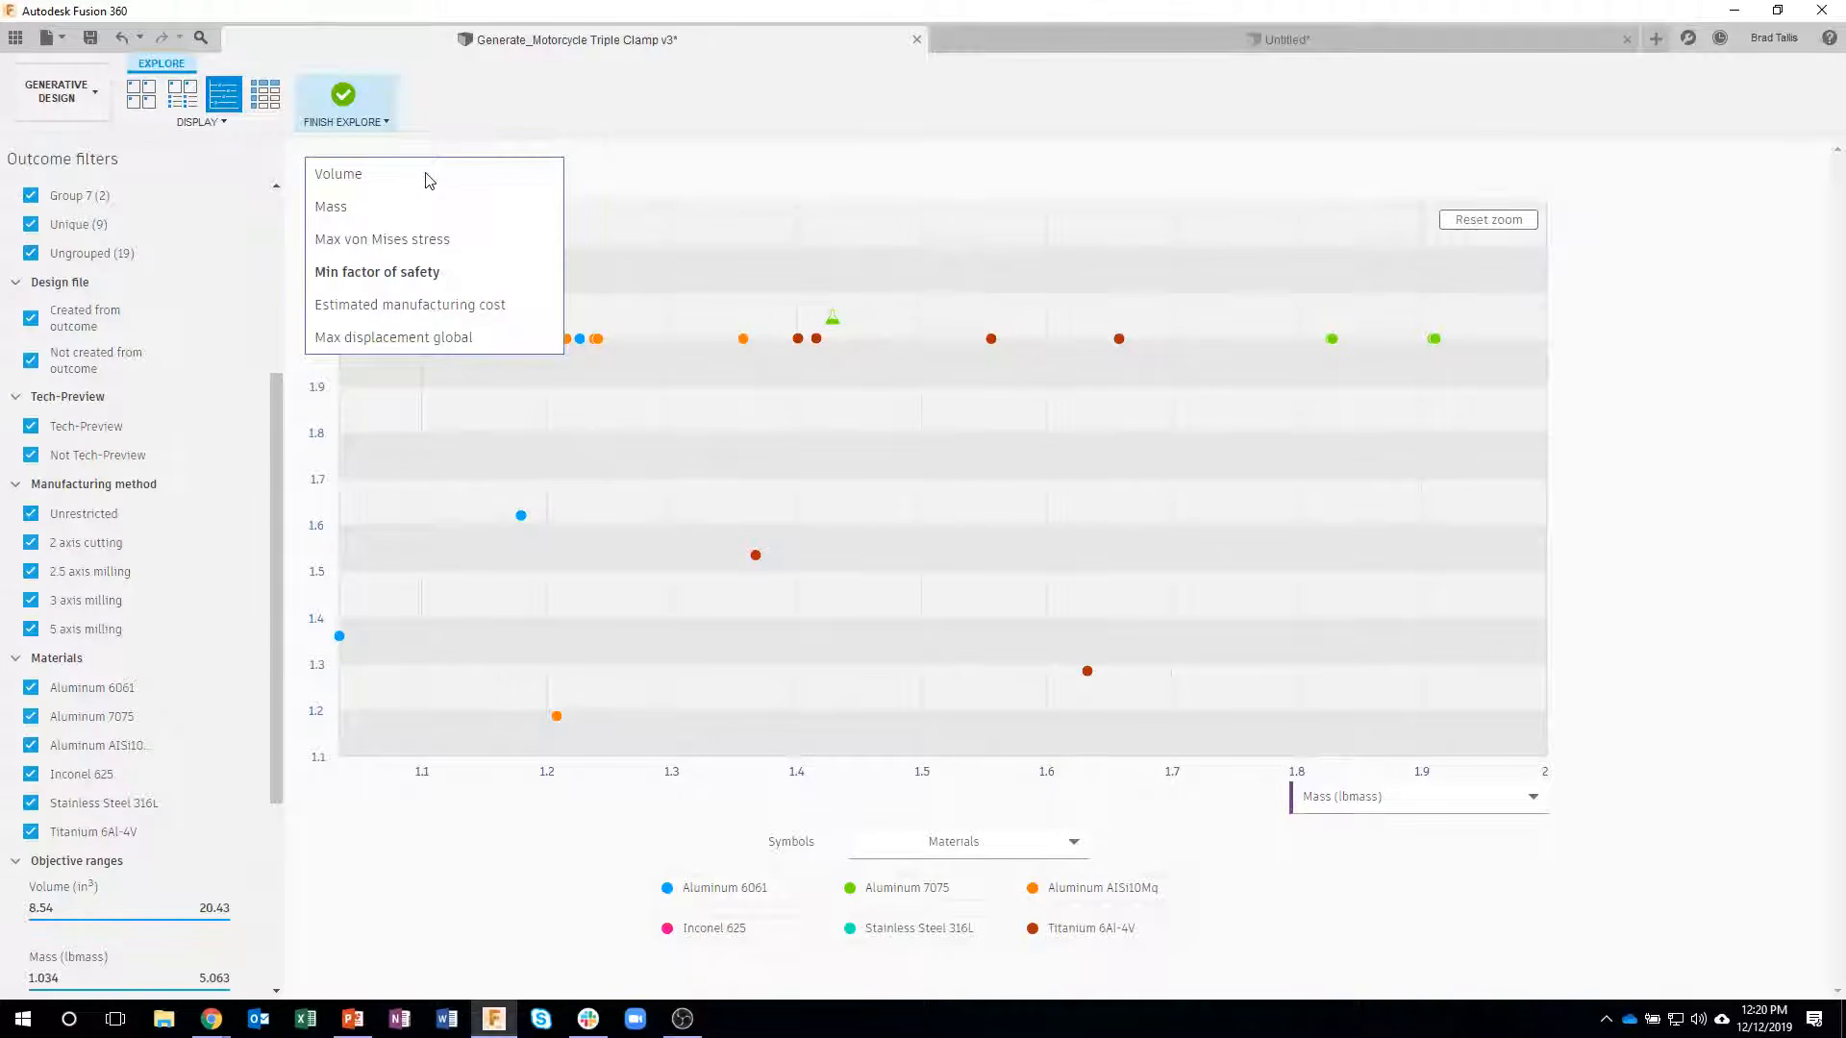
click(402, 305)
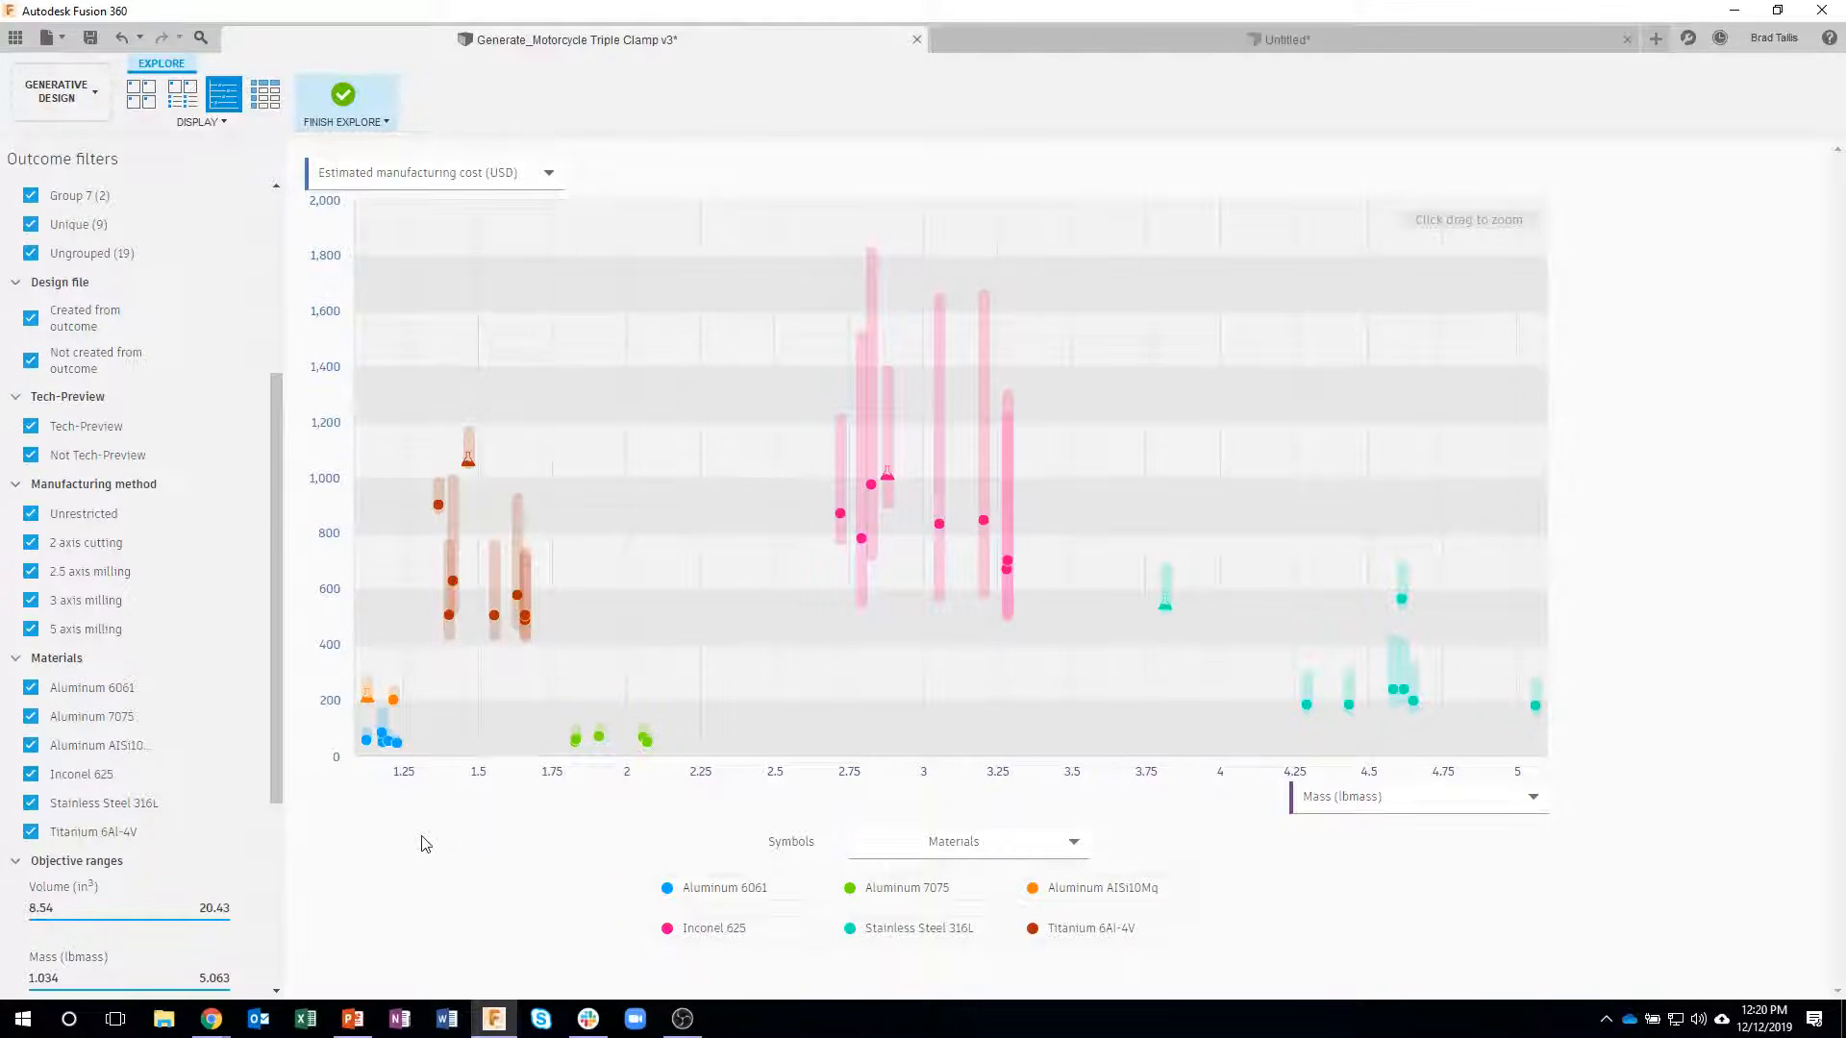
click(468, 458)
mouse_move(430, 746)
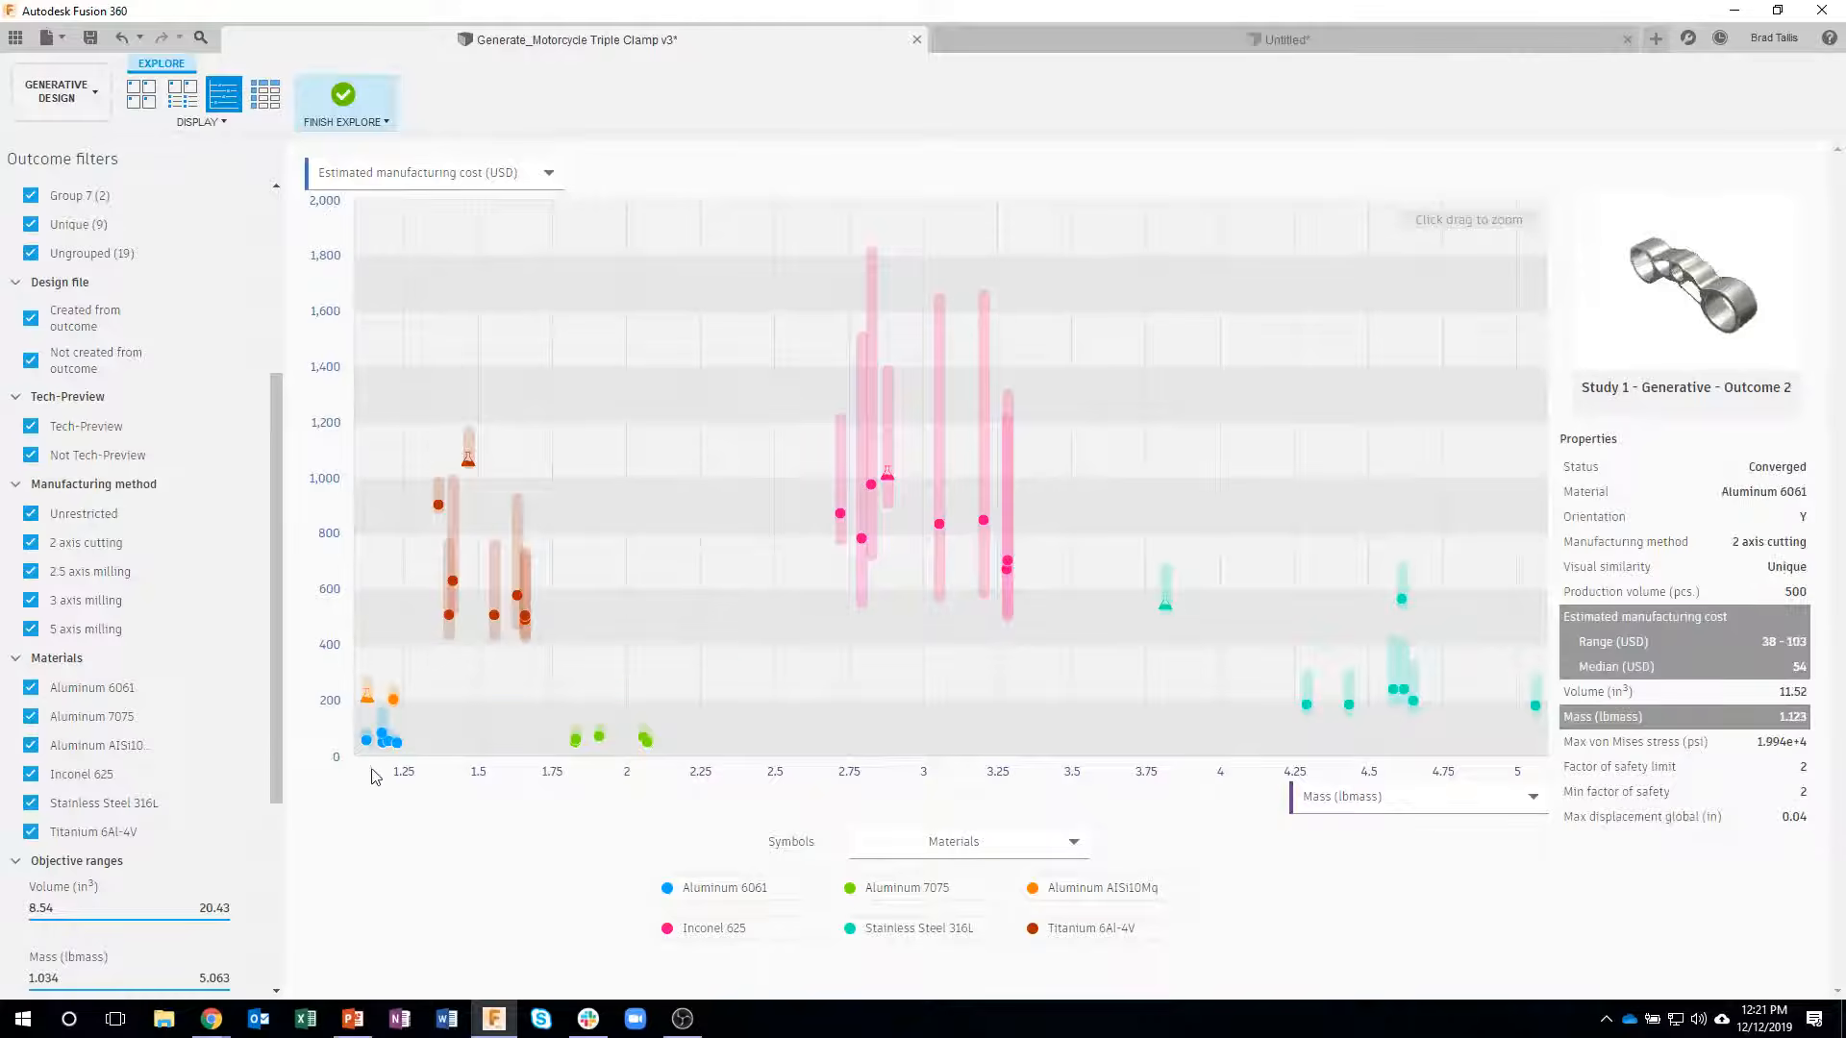
mouse_move(364, 740)
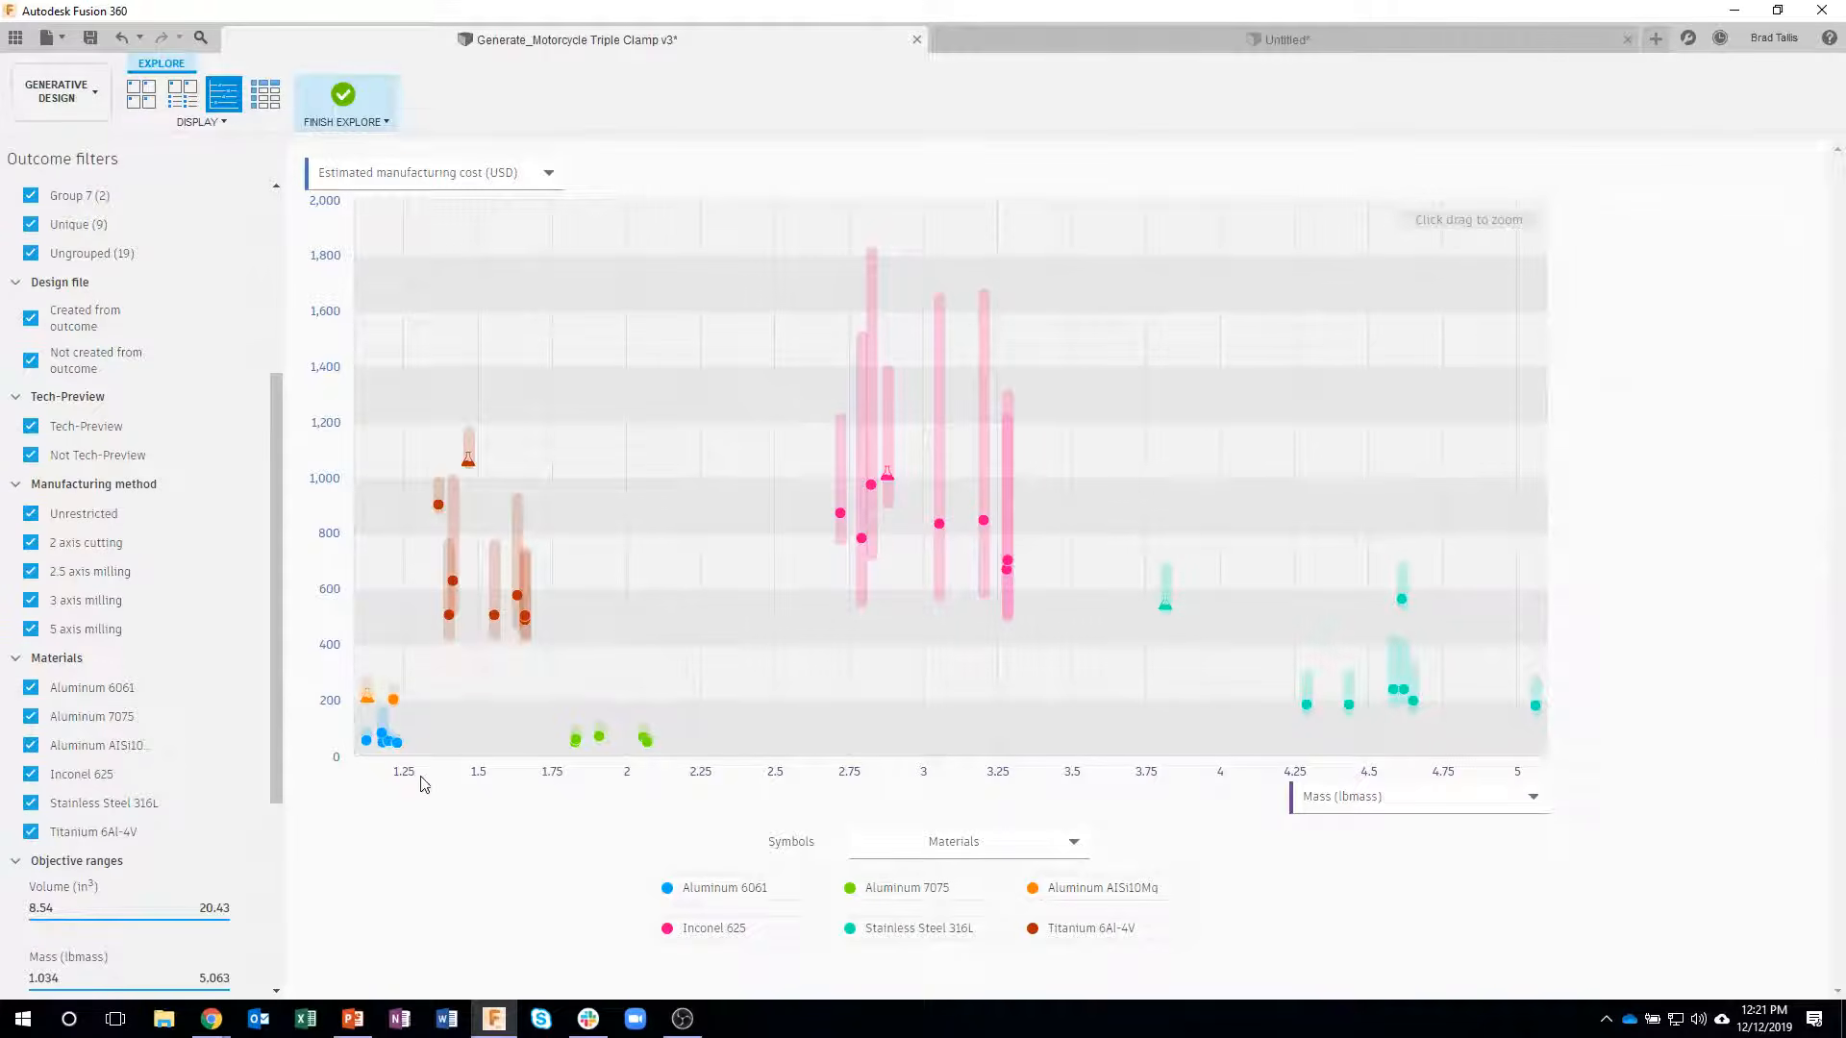
- Zoom in on the lightest, cheapest outcomes in the scatter plot and select the Aluminum 6061 2 axis cutting outcome, Outcome 2
drag(357, 638, 435, 784)
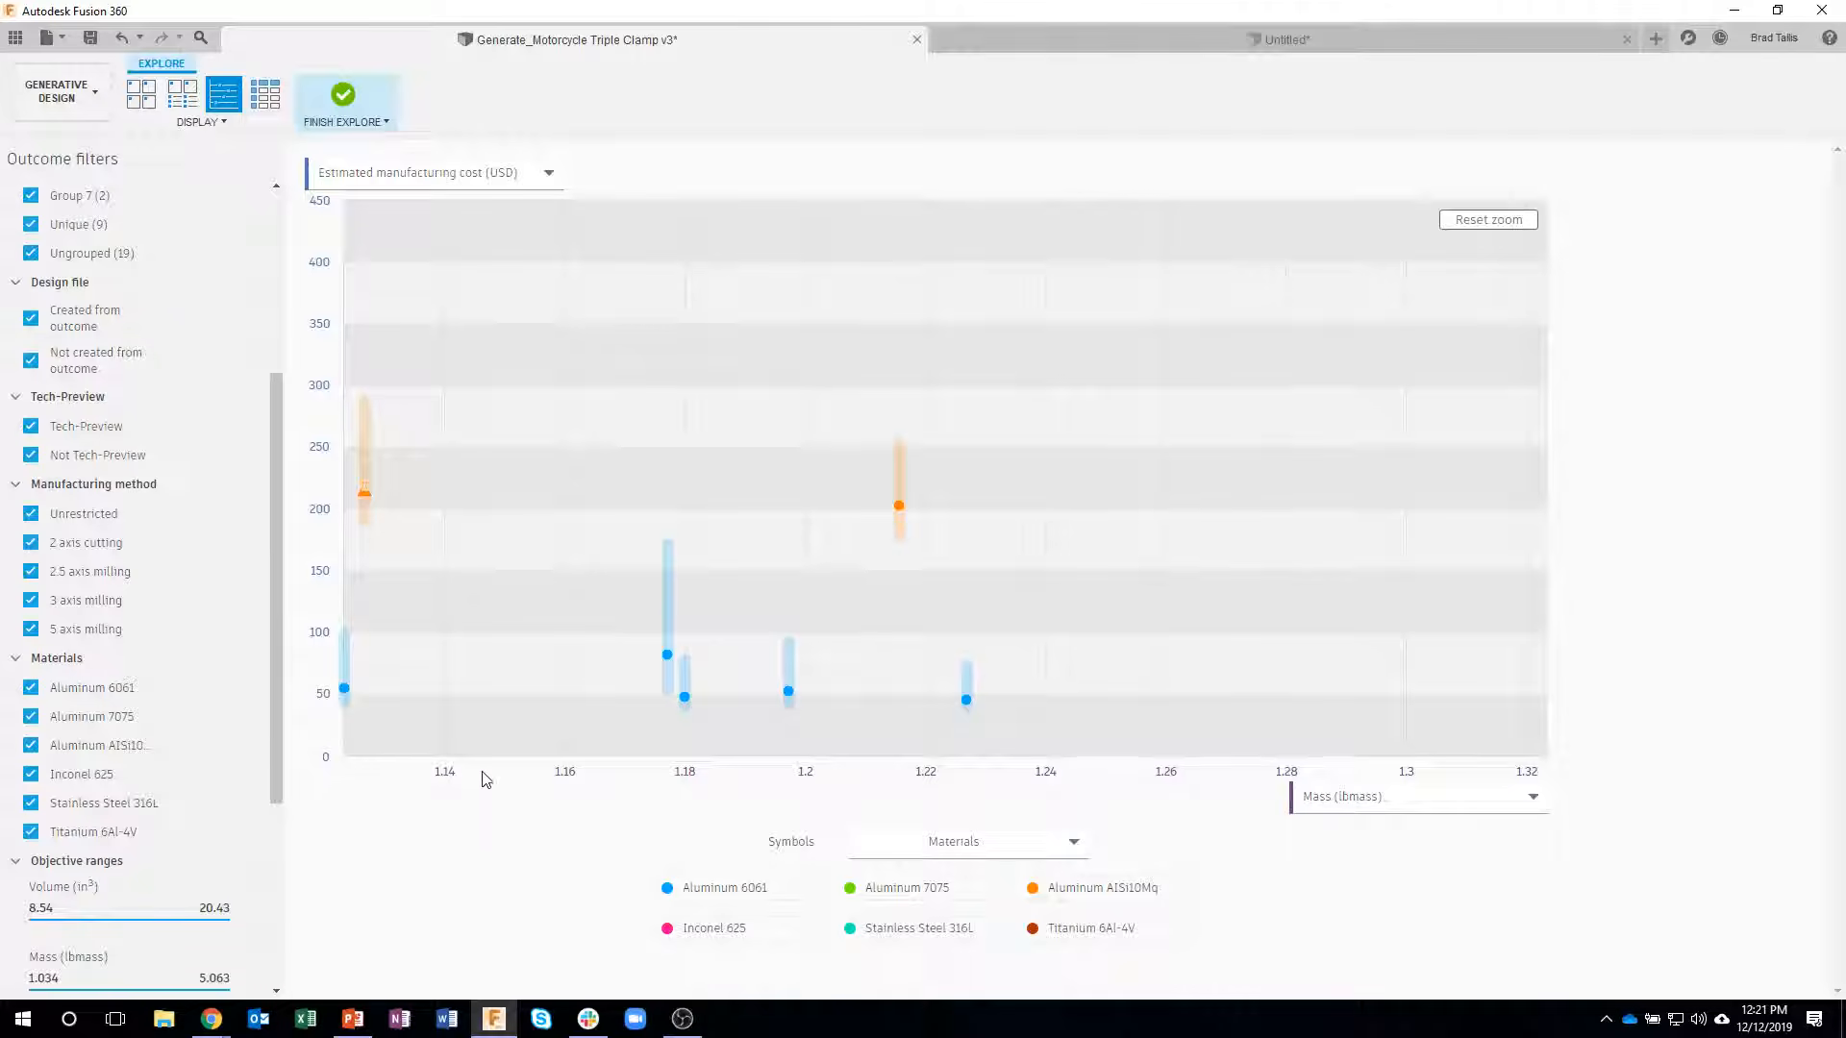
mouse_move(366, 697)
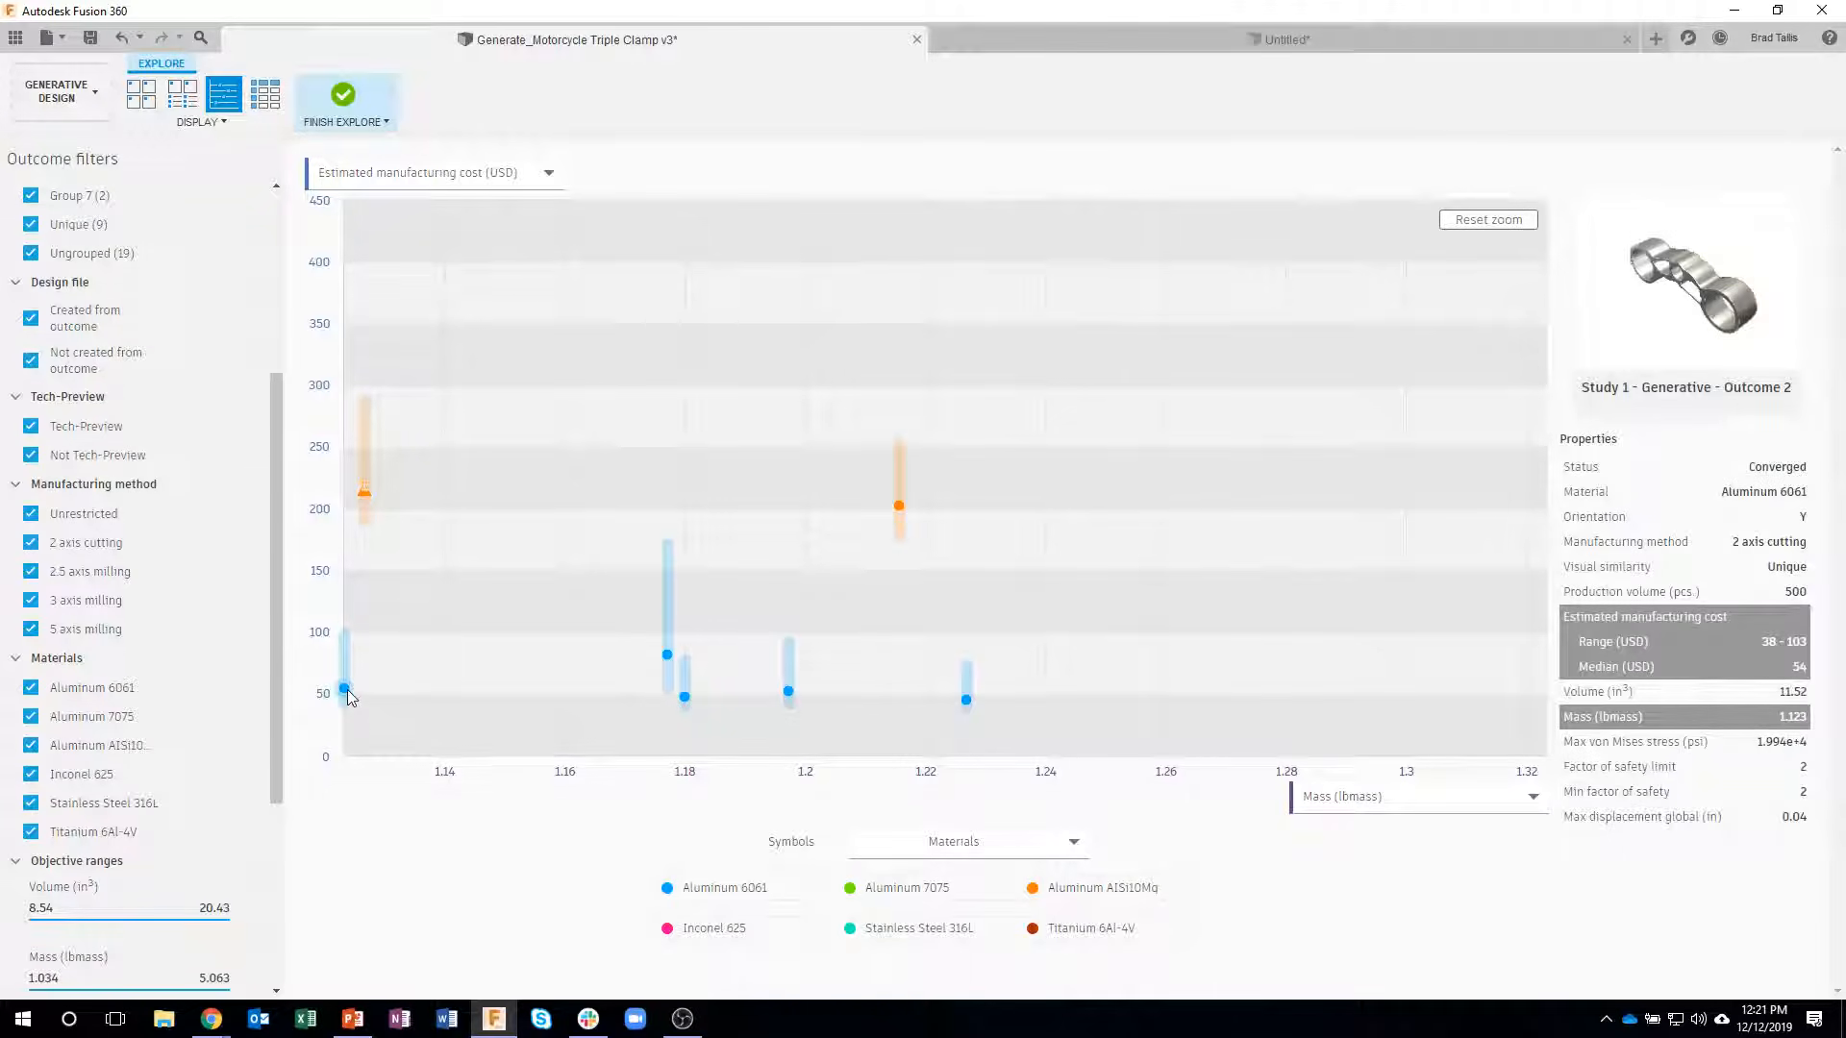
click(345, 690)
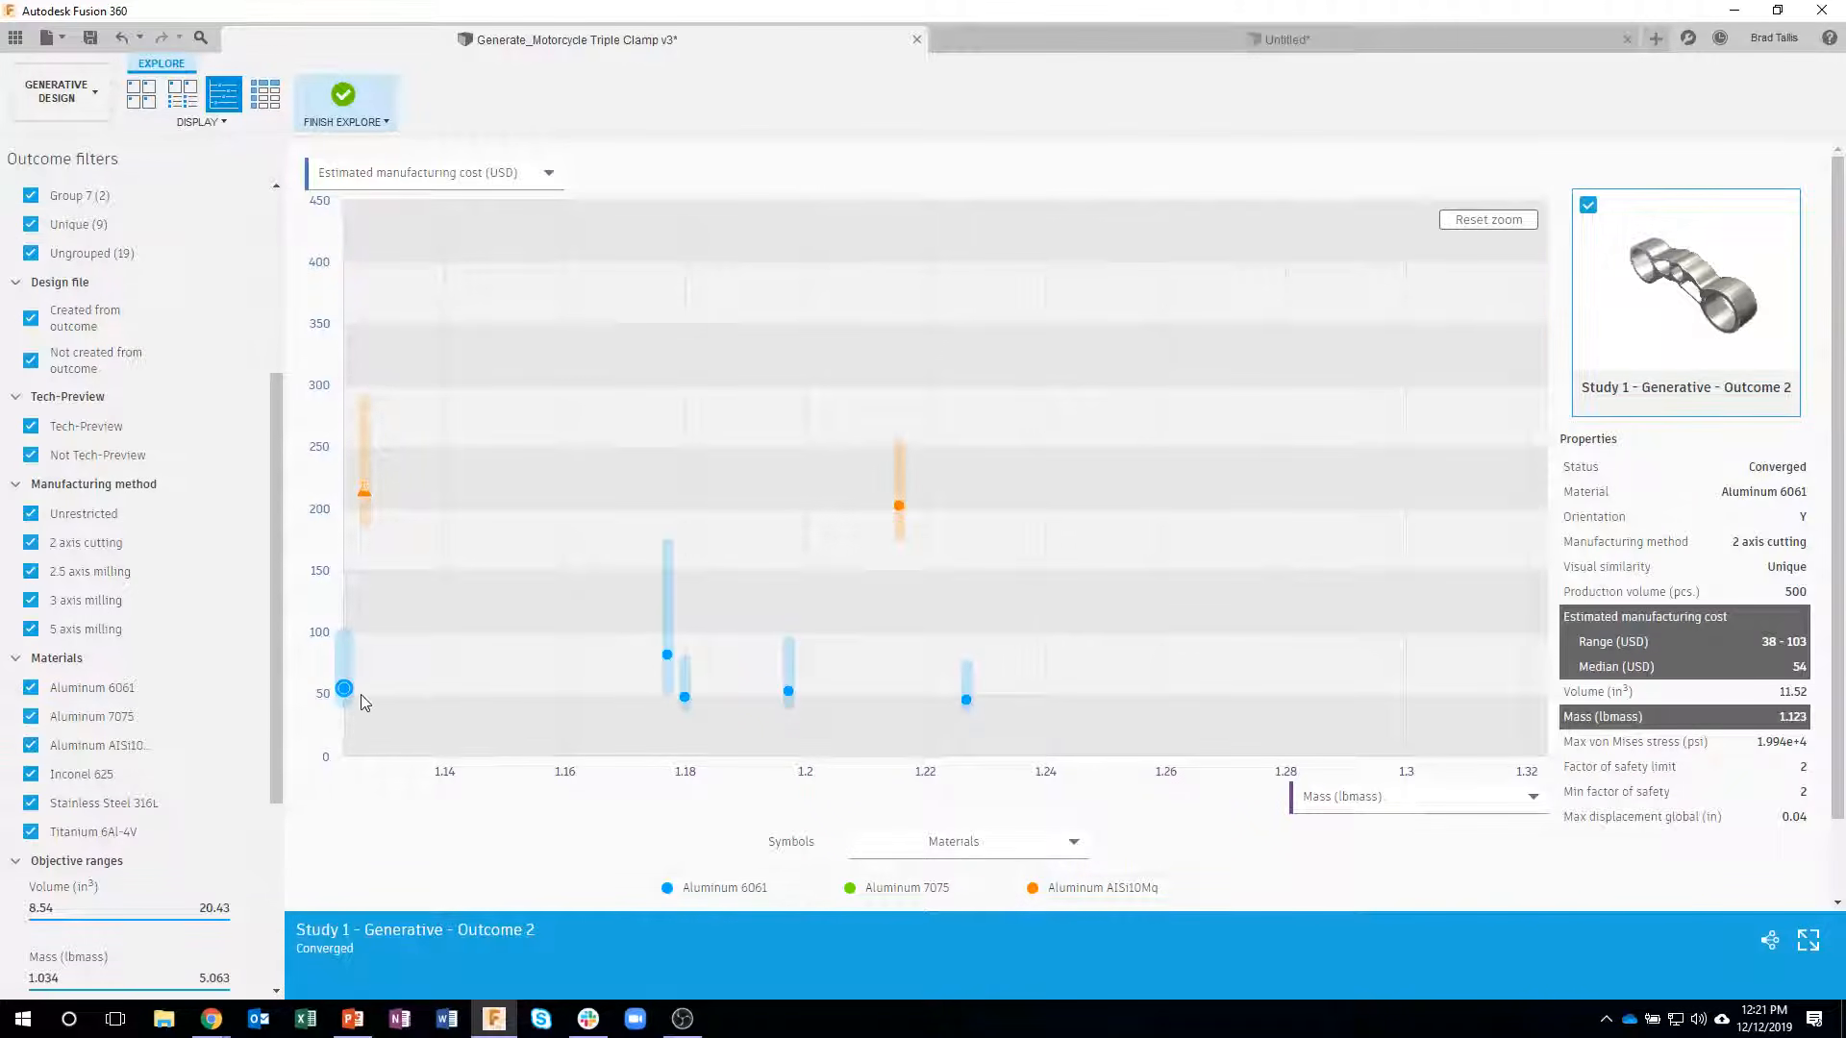
- Compare Outcome 2 with its similar outcomes 5, 37 and 40 side by side from several angles, and return to the scatter plot
click(1770, 942)
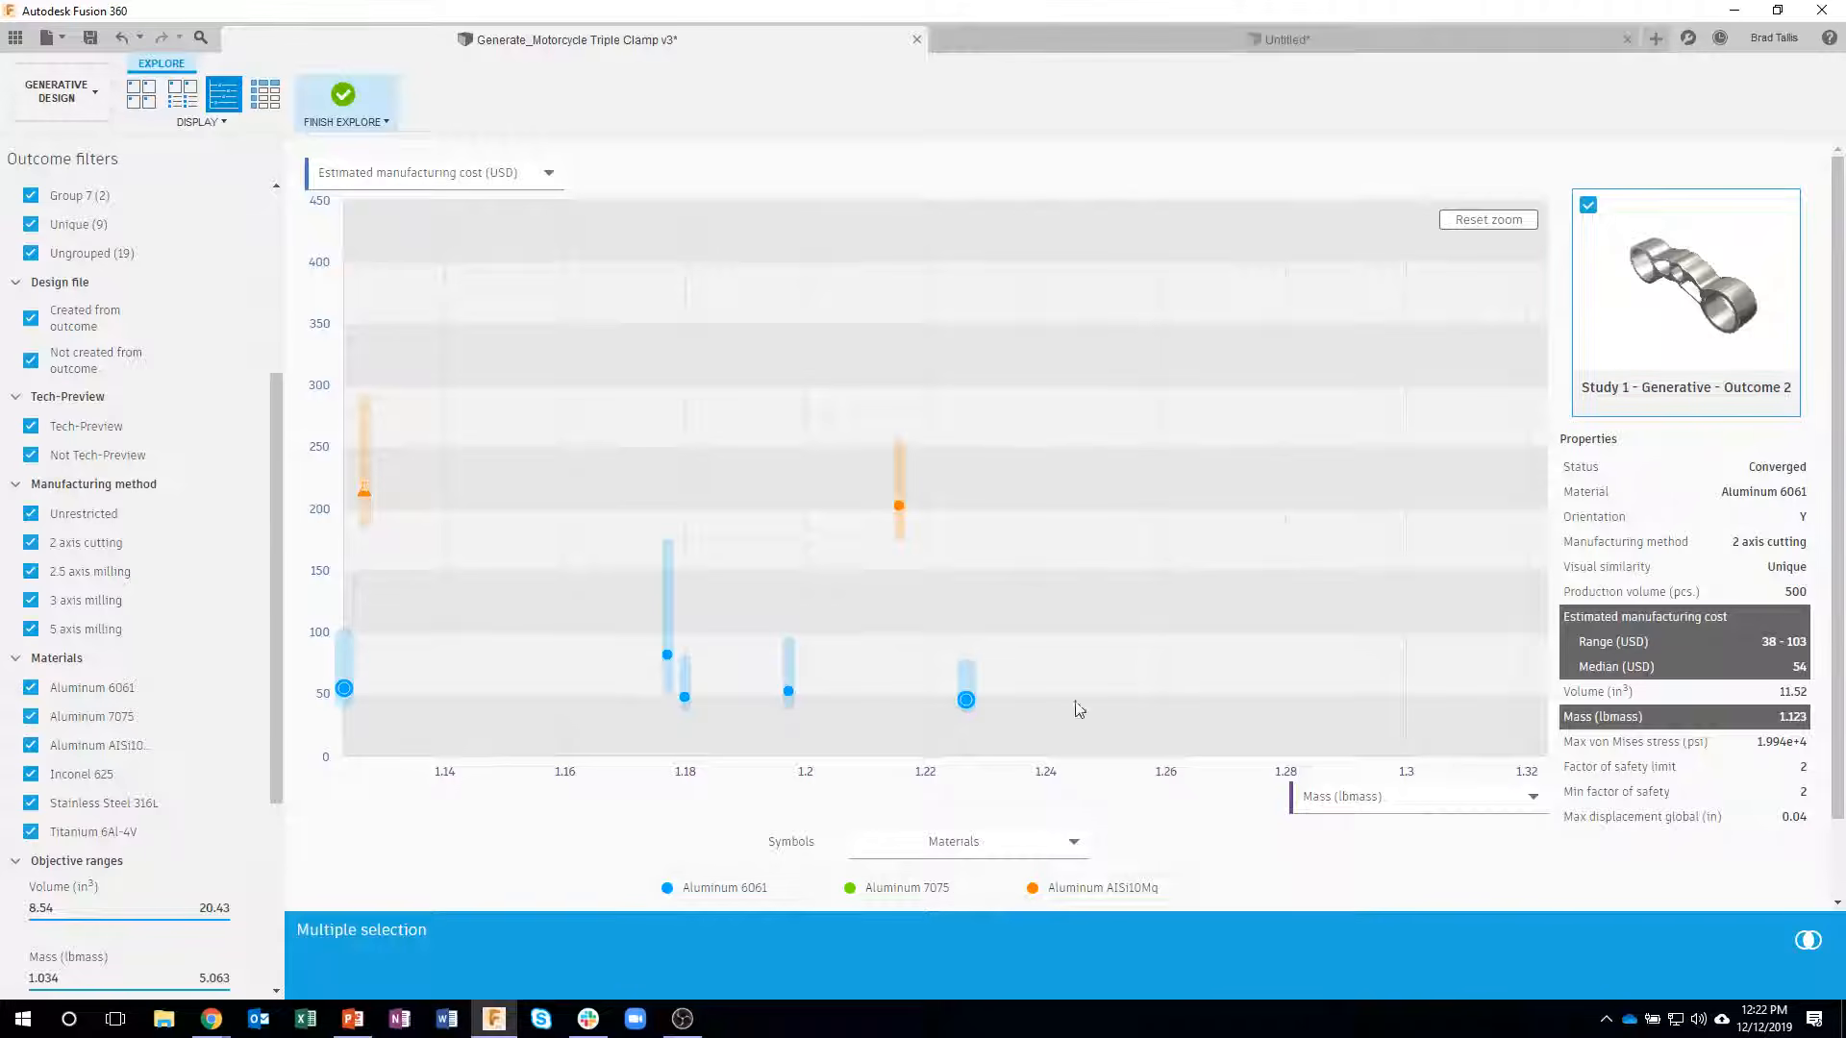
click(1804, 940)
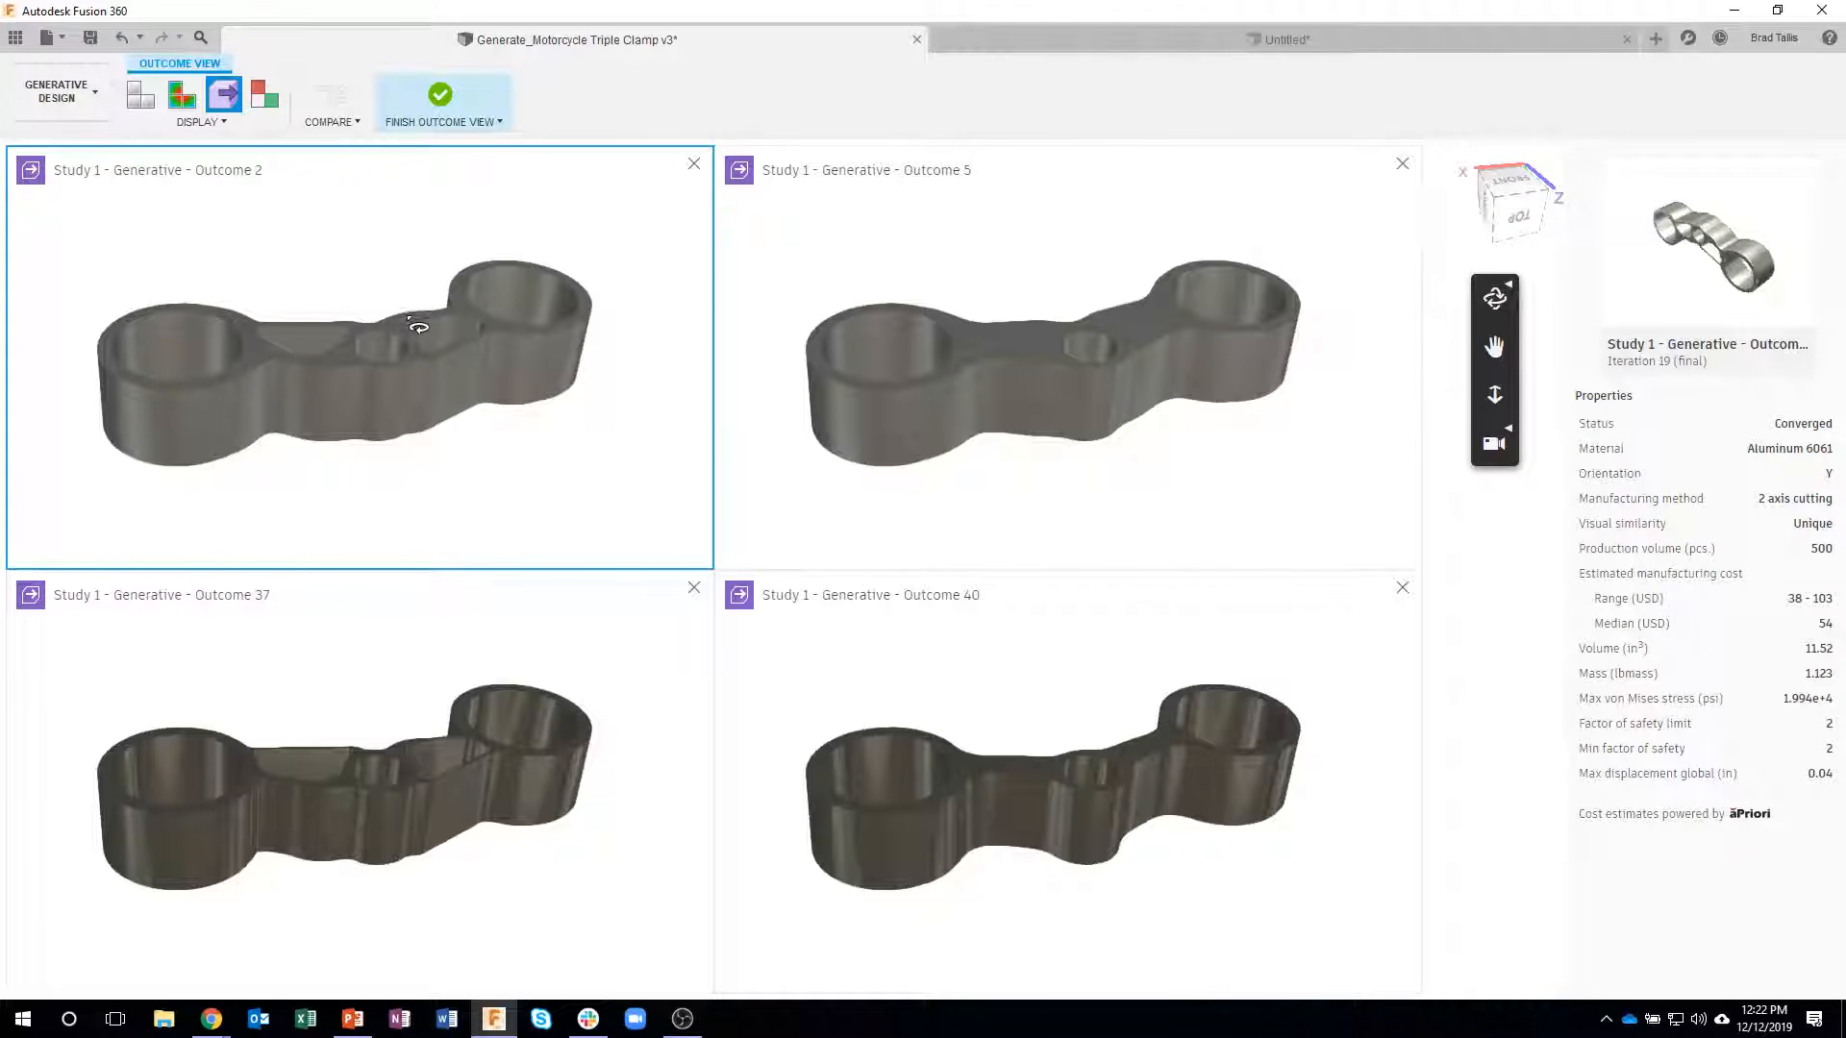
drag(423, 377, 399, 489)
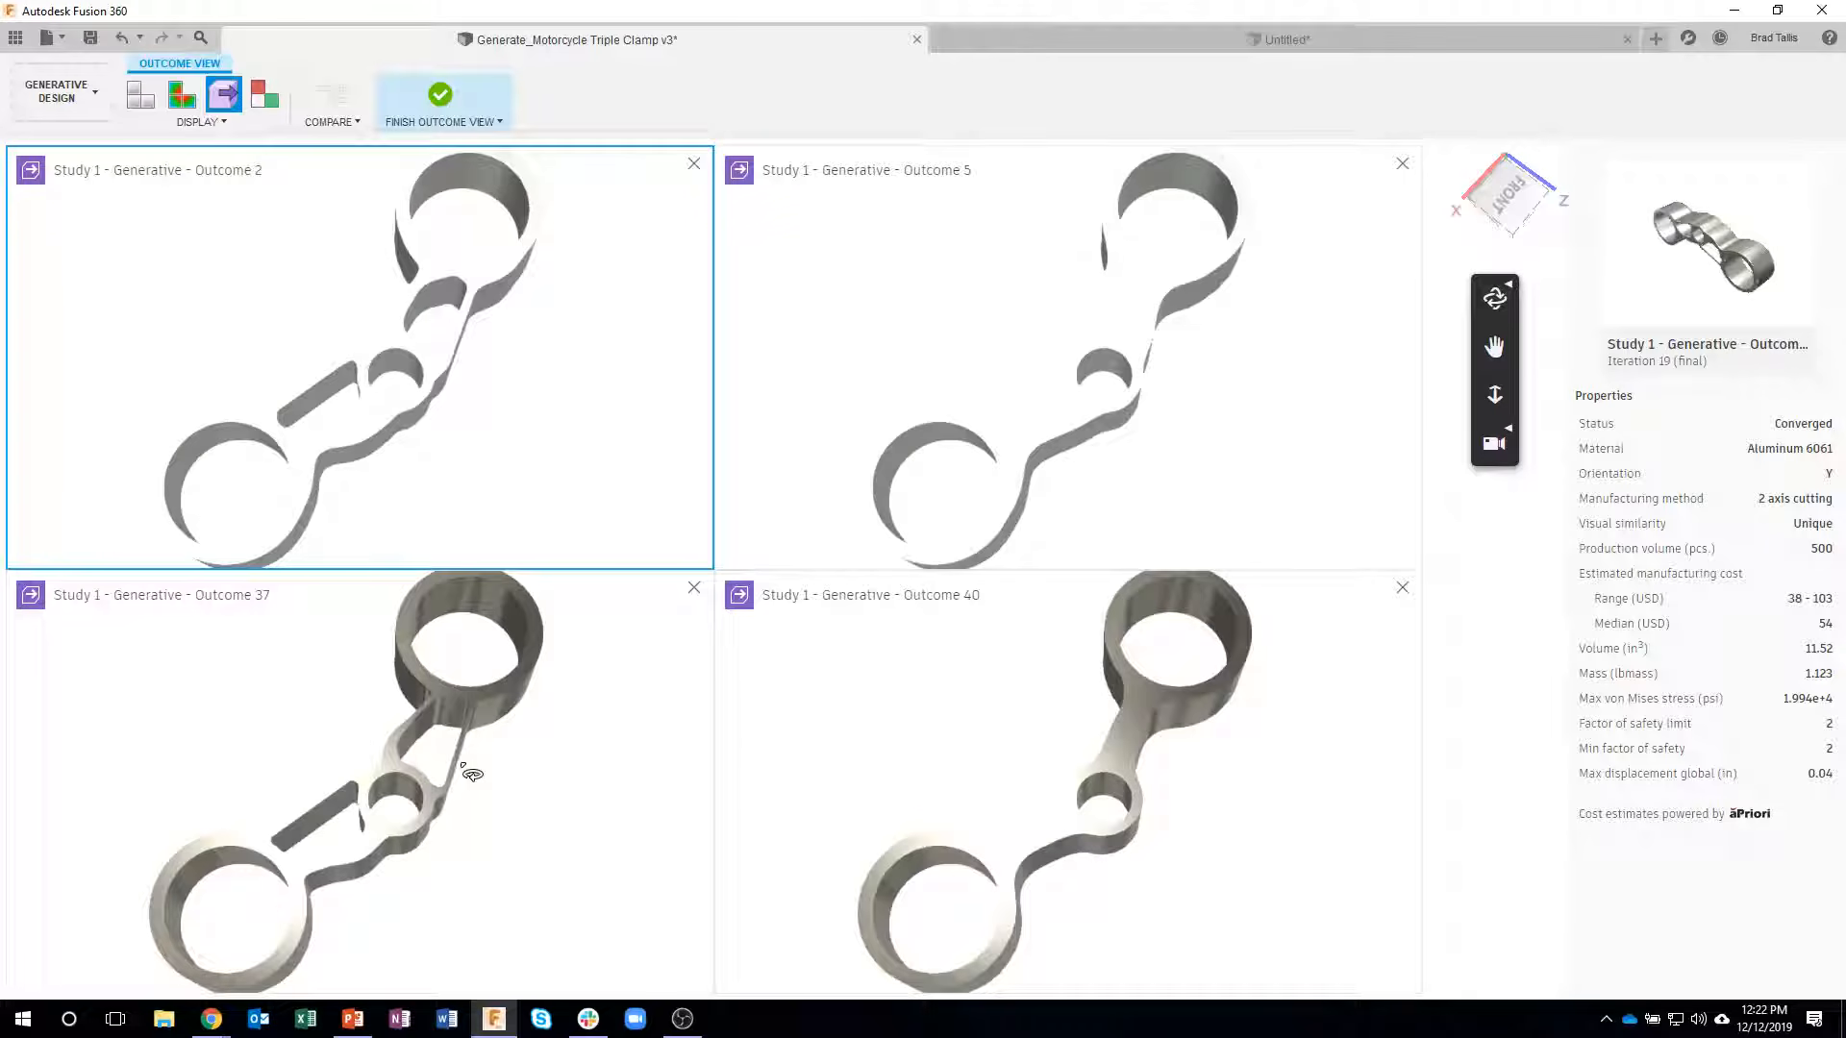
mouse_move(462, 348)
mouse_down()
mouse_move(433, 346)
mouse_move(466, 333)
mouse_up()
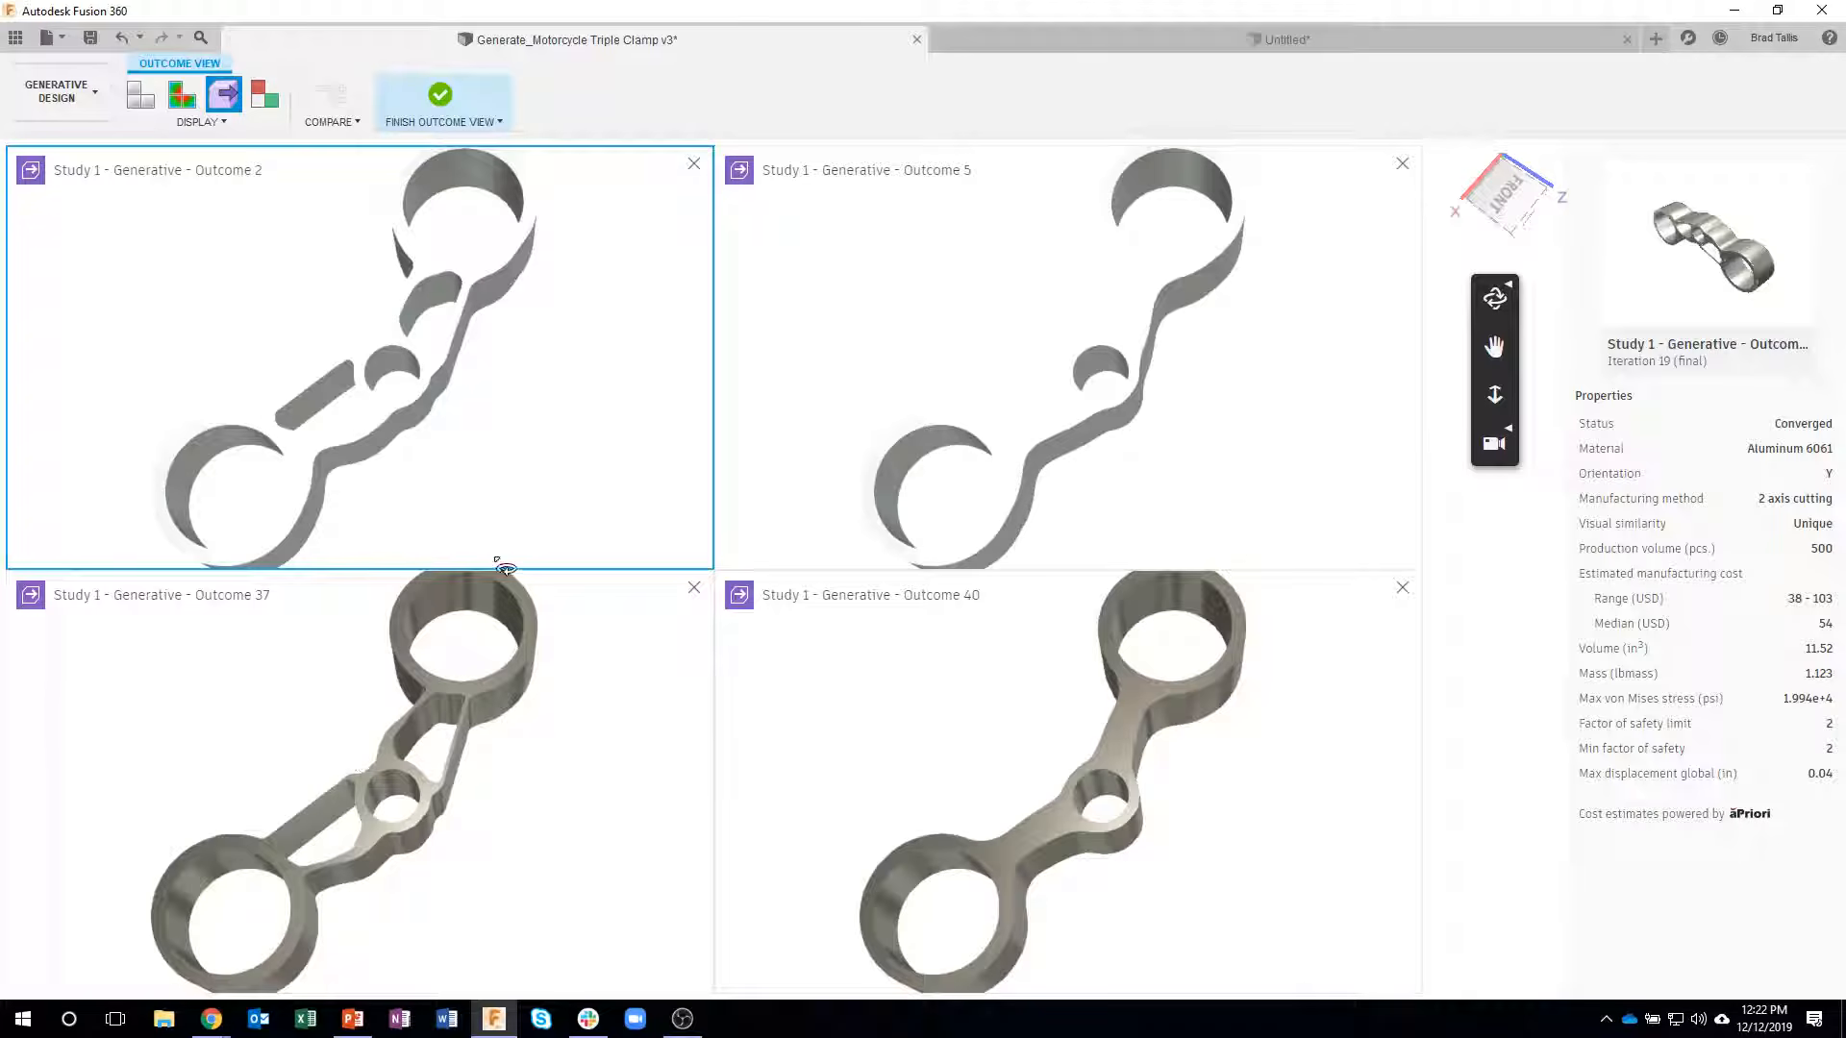
drag(1090, 391, 1308, 502)
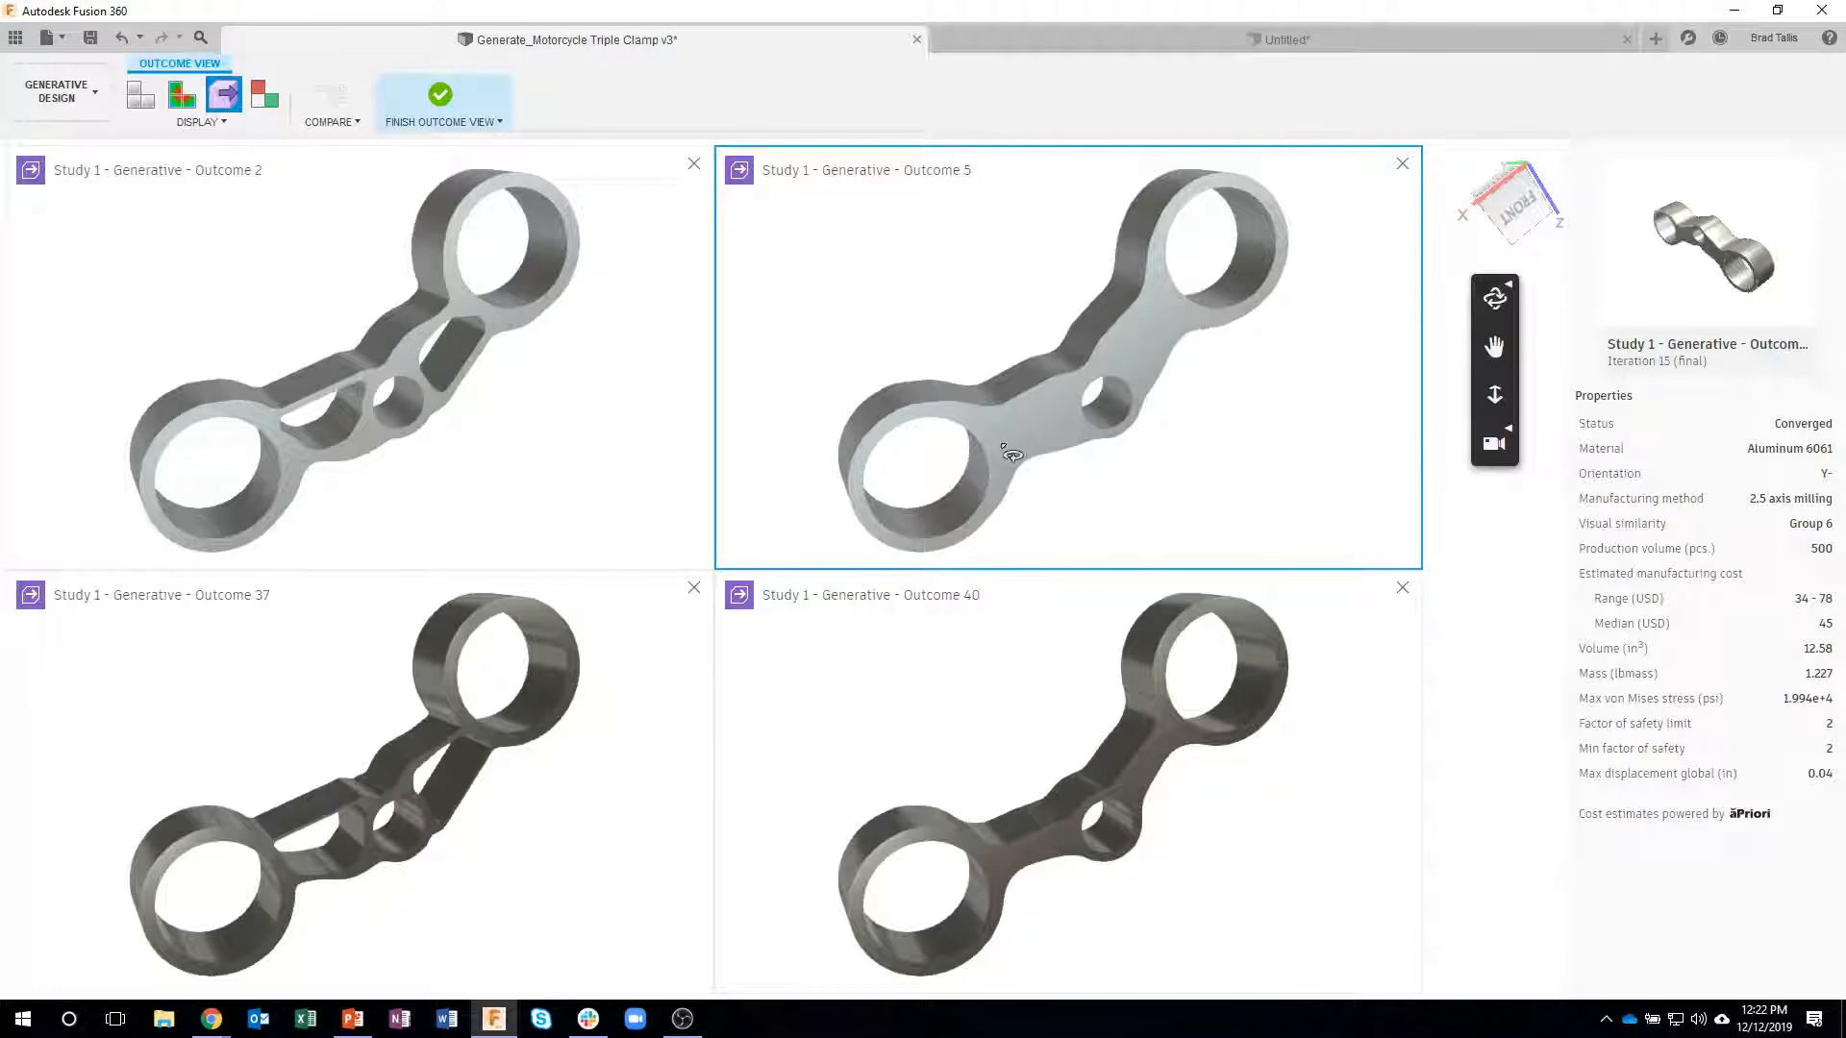
drag(1122, 765, 920, 695)
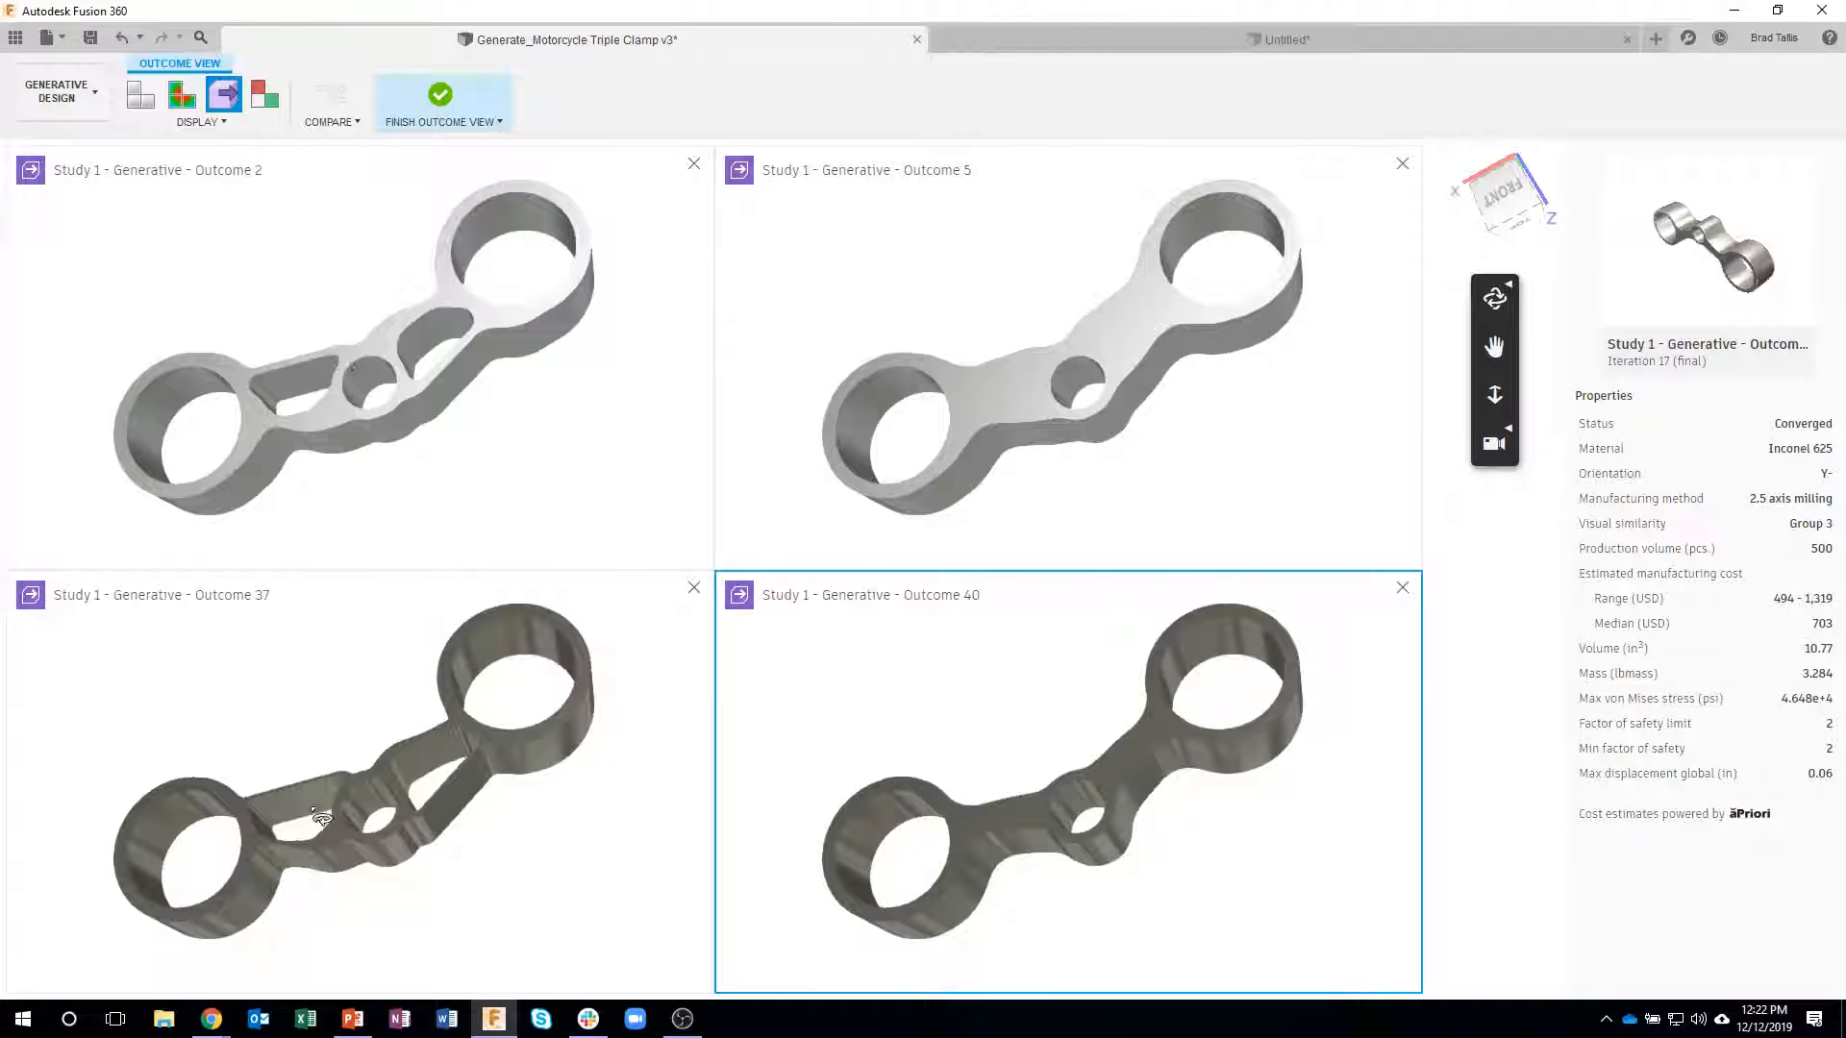
drag(410, 790, 471, 766)
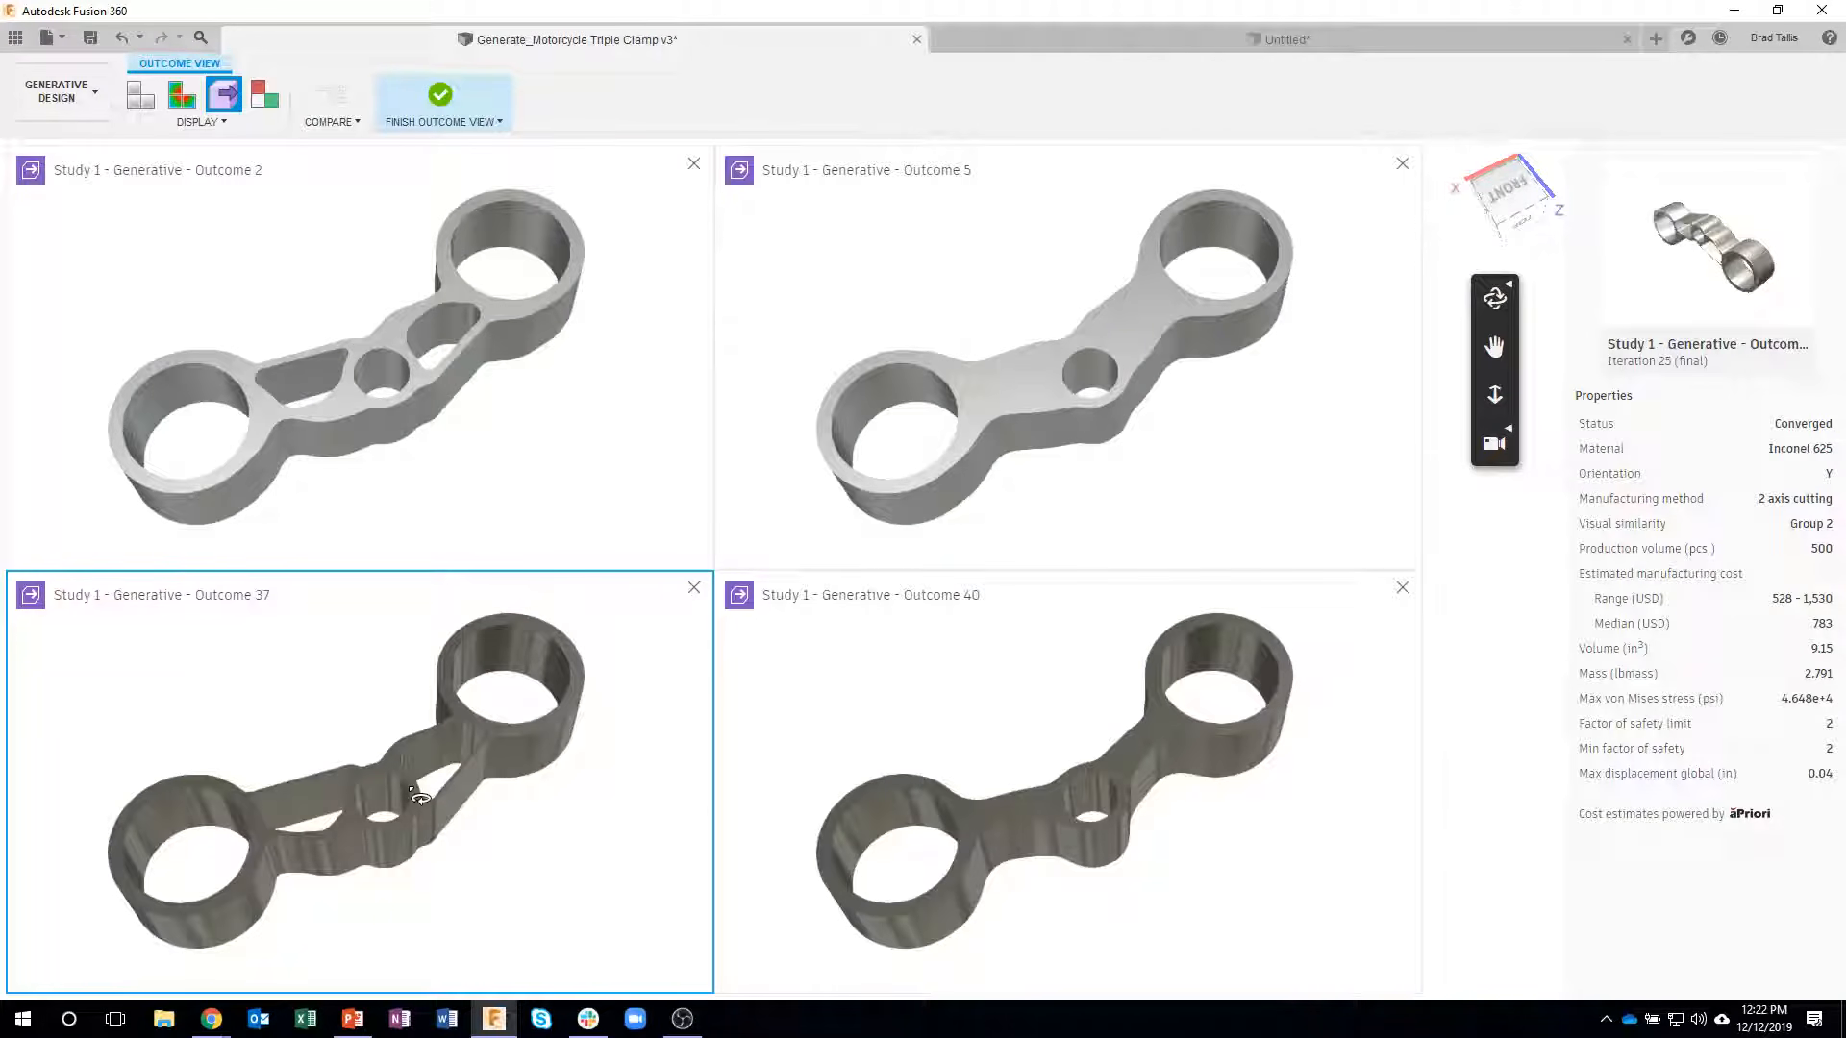
click(440, 98)
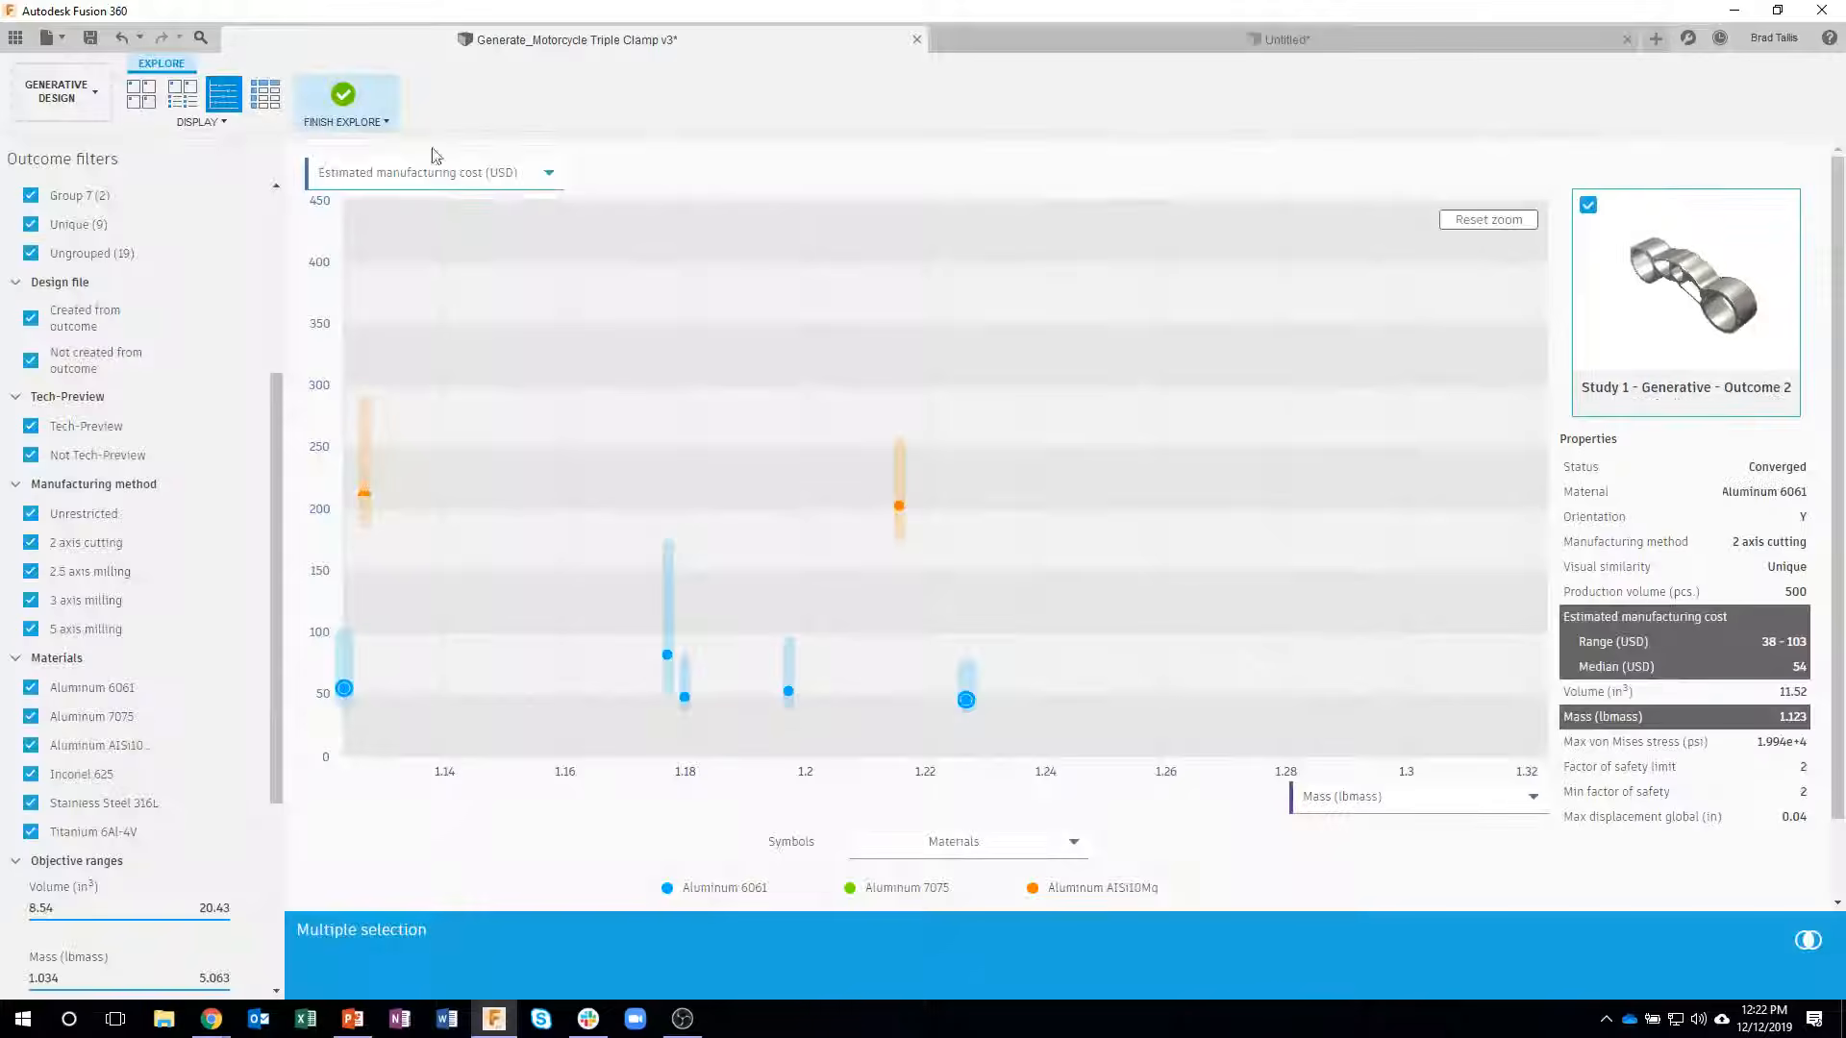
- Check the properties of the unrestricted Aluminum AlSi10Mg outcome and of the Aluminum 6061 3 axis and 2.5 axis milling outcomes in the plot
click(897, 507)
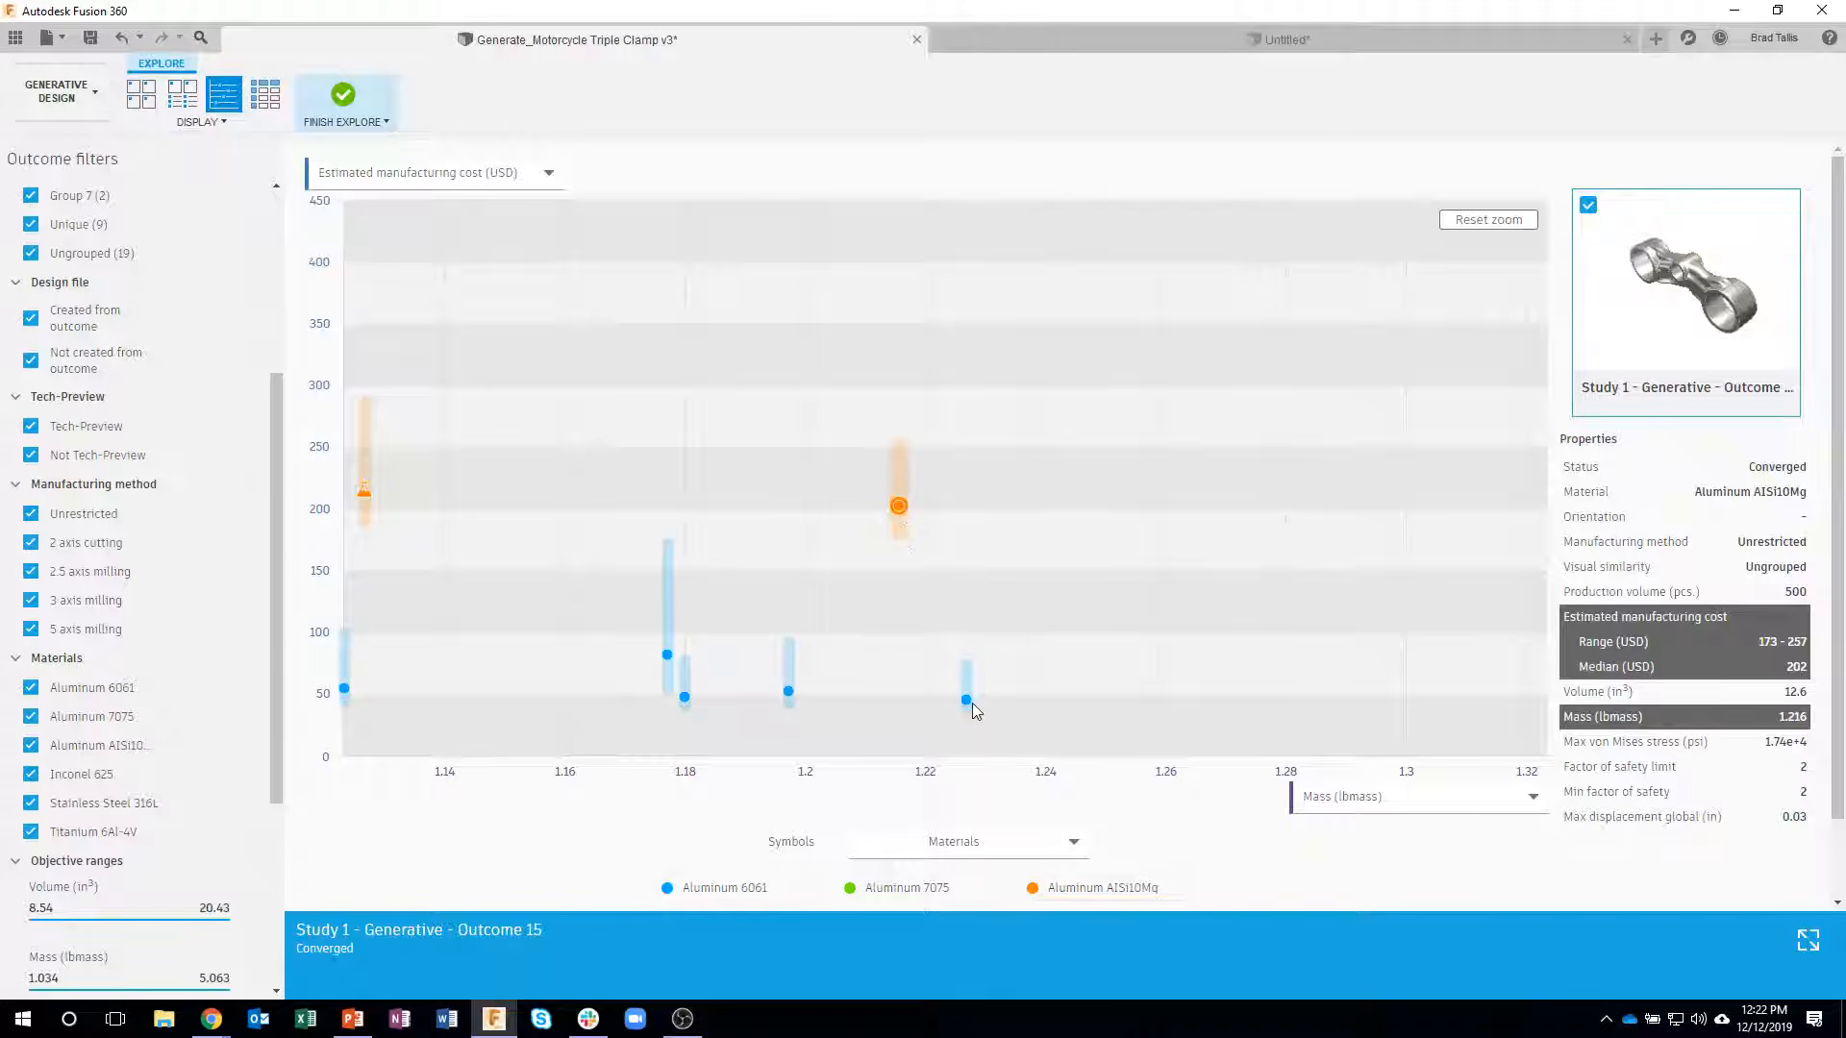
click(668, 658)
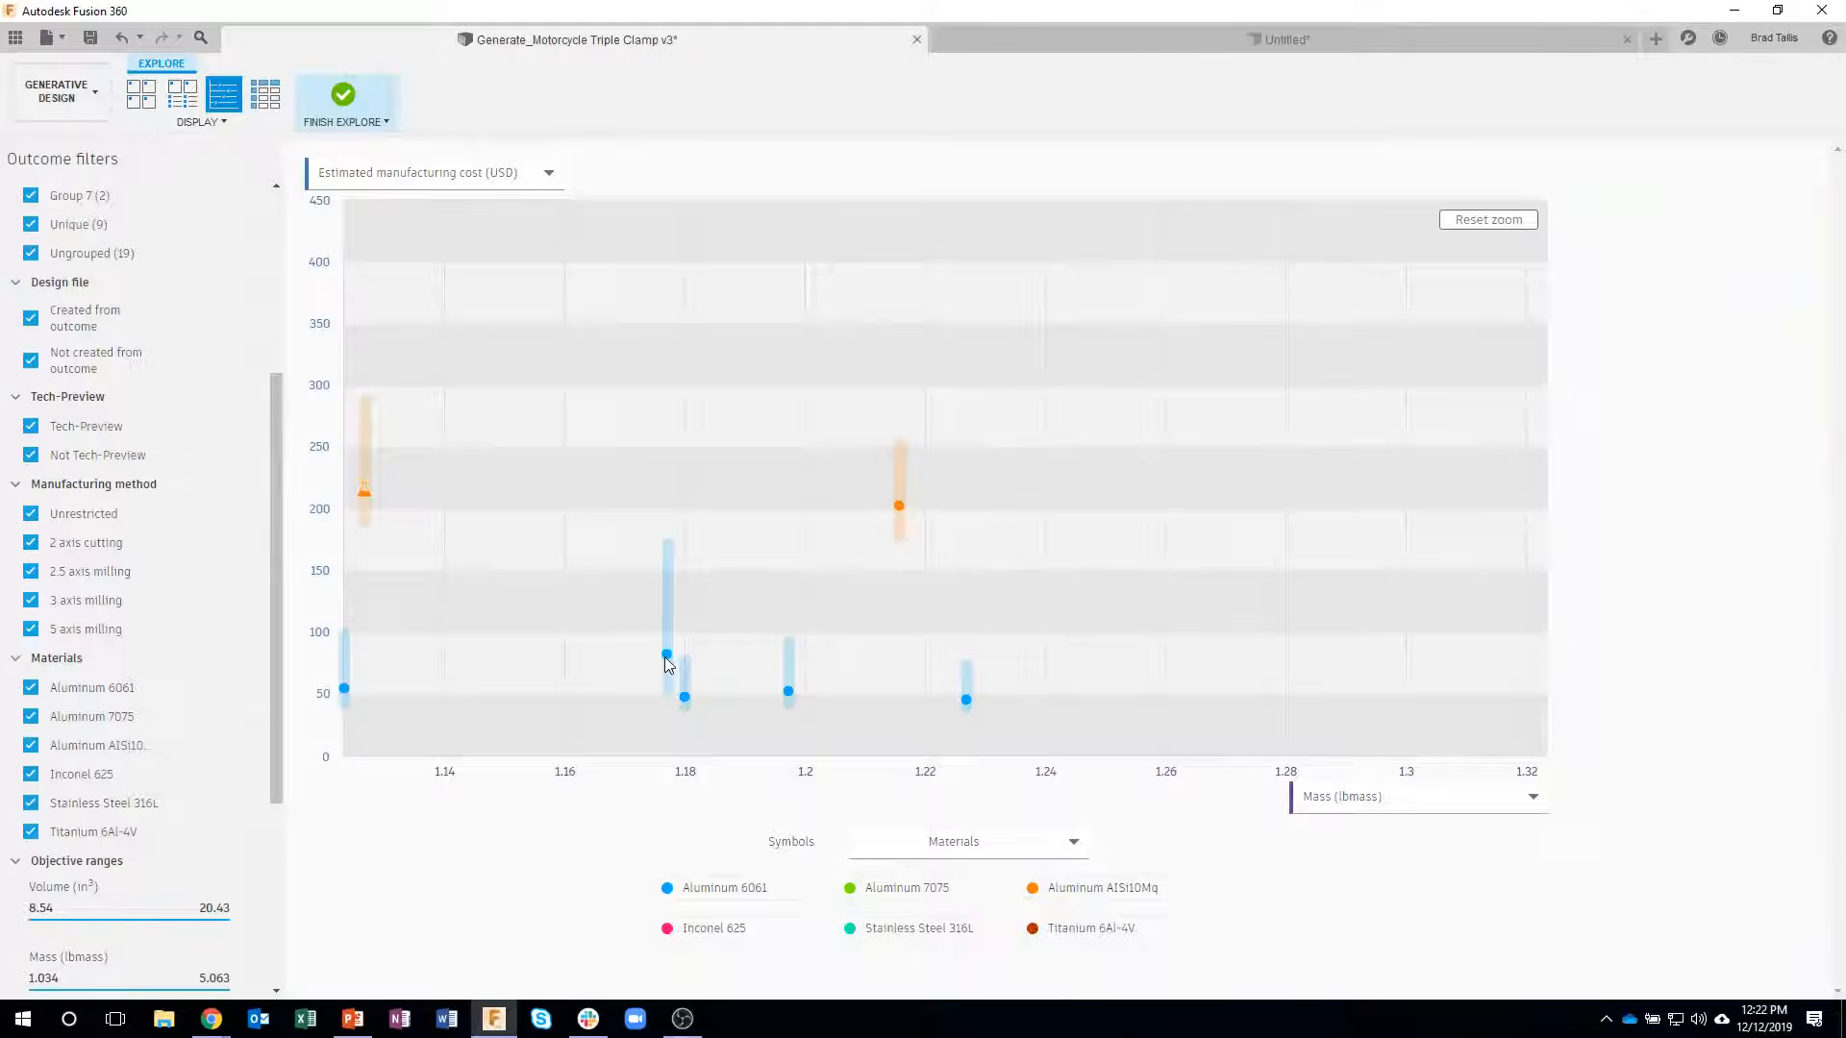
click(686, 703)
click(683, 703)
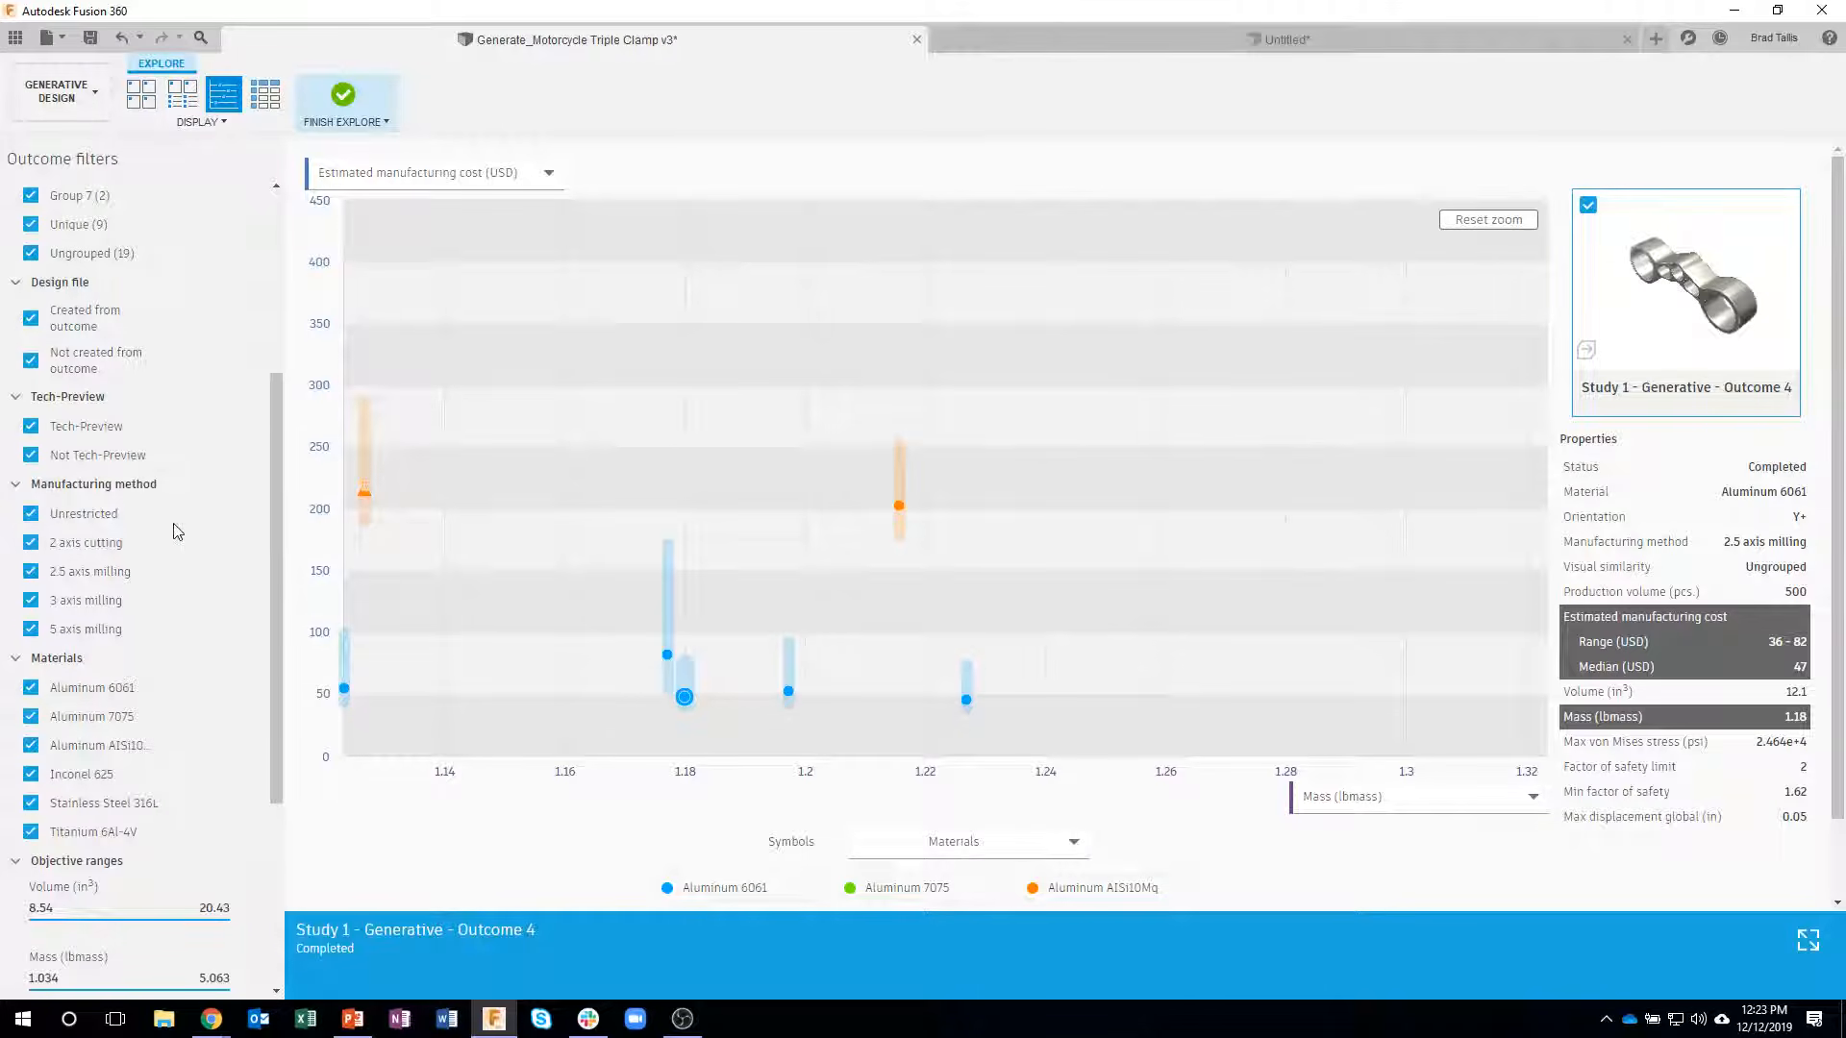
- Reset the plot zoom and compare the unrestricted Inconel 625 Outcome 36 side by side with its similar outcomes 14, 8 and 41
drag(276, 523, 285, 282)
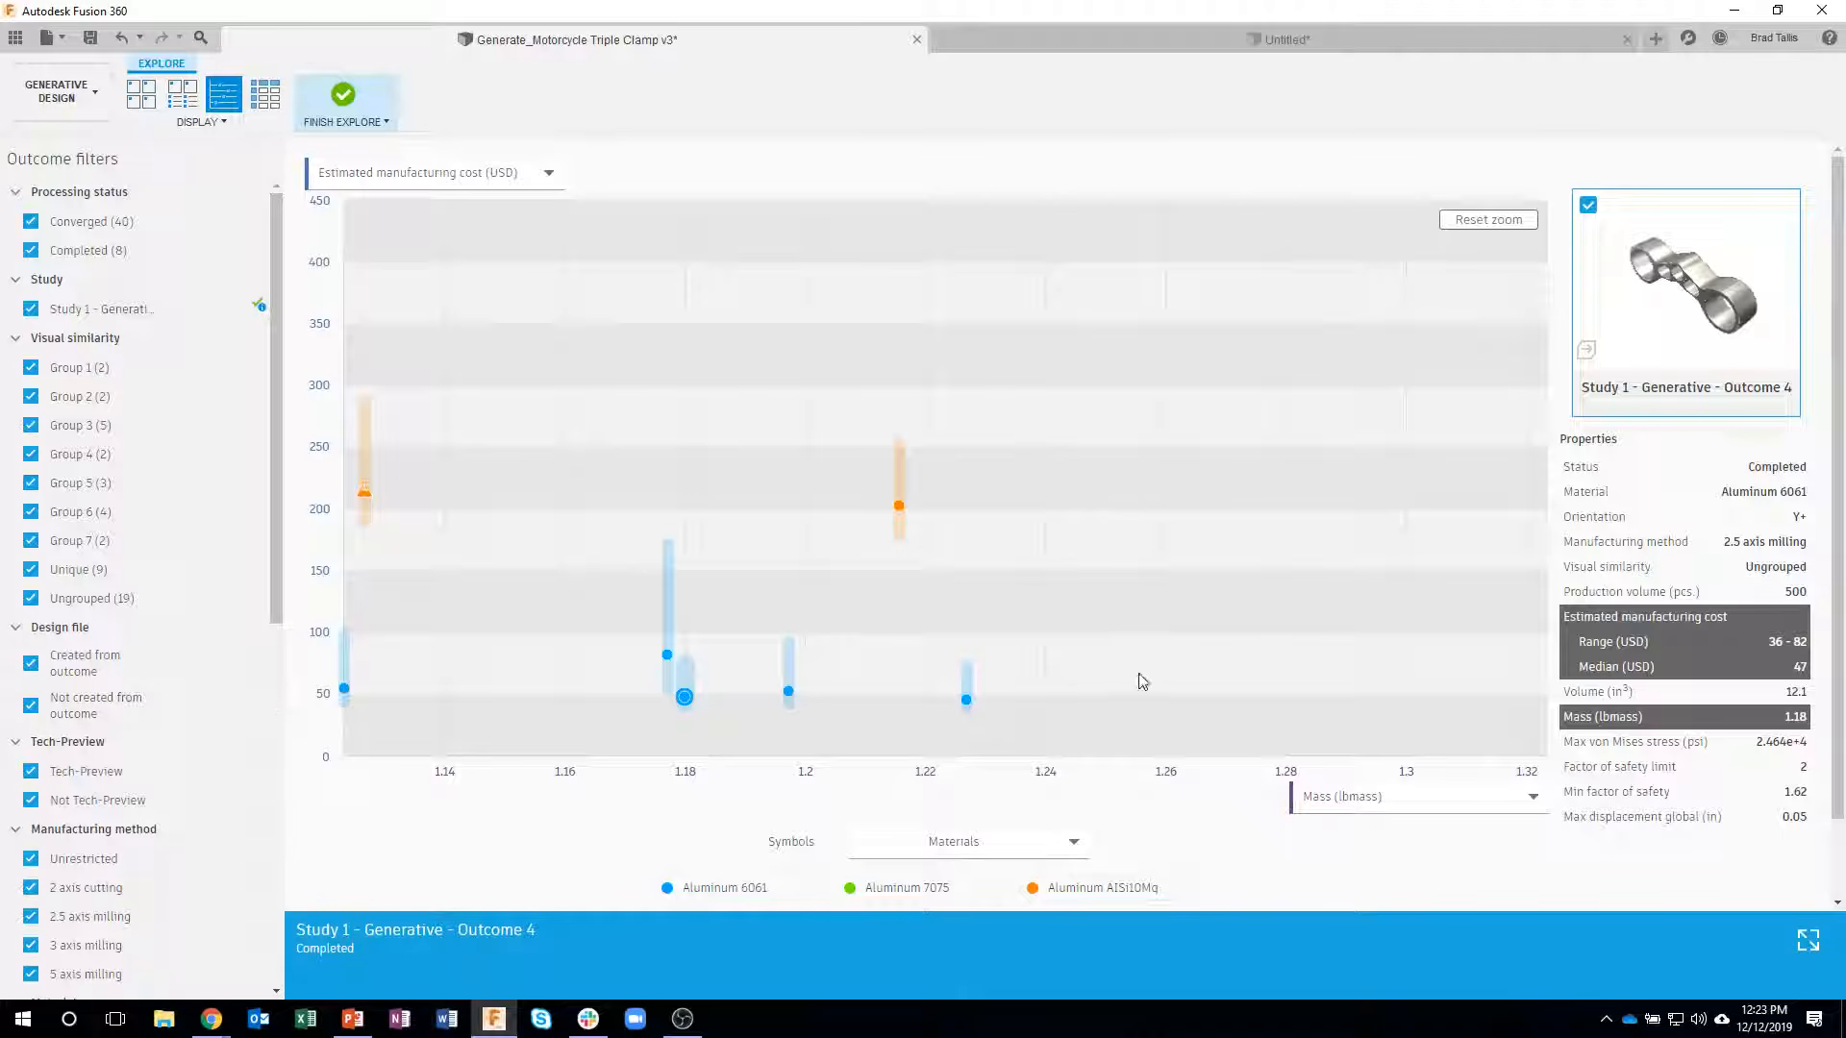
click(1461, 221)
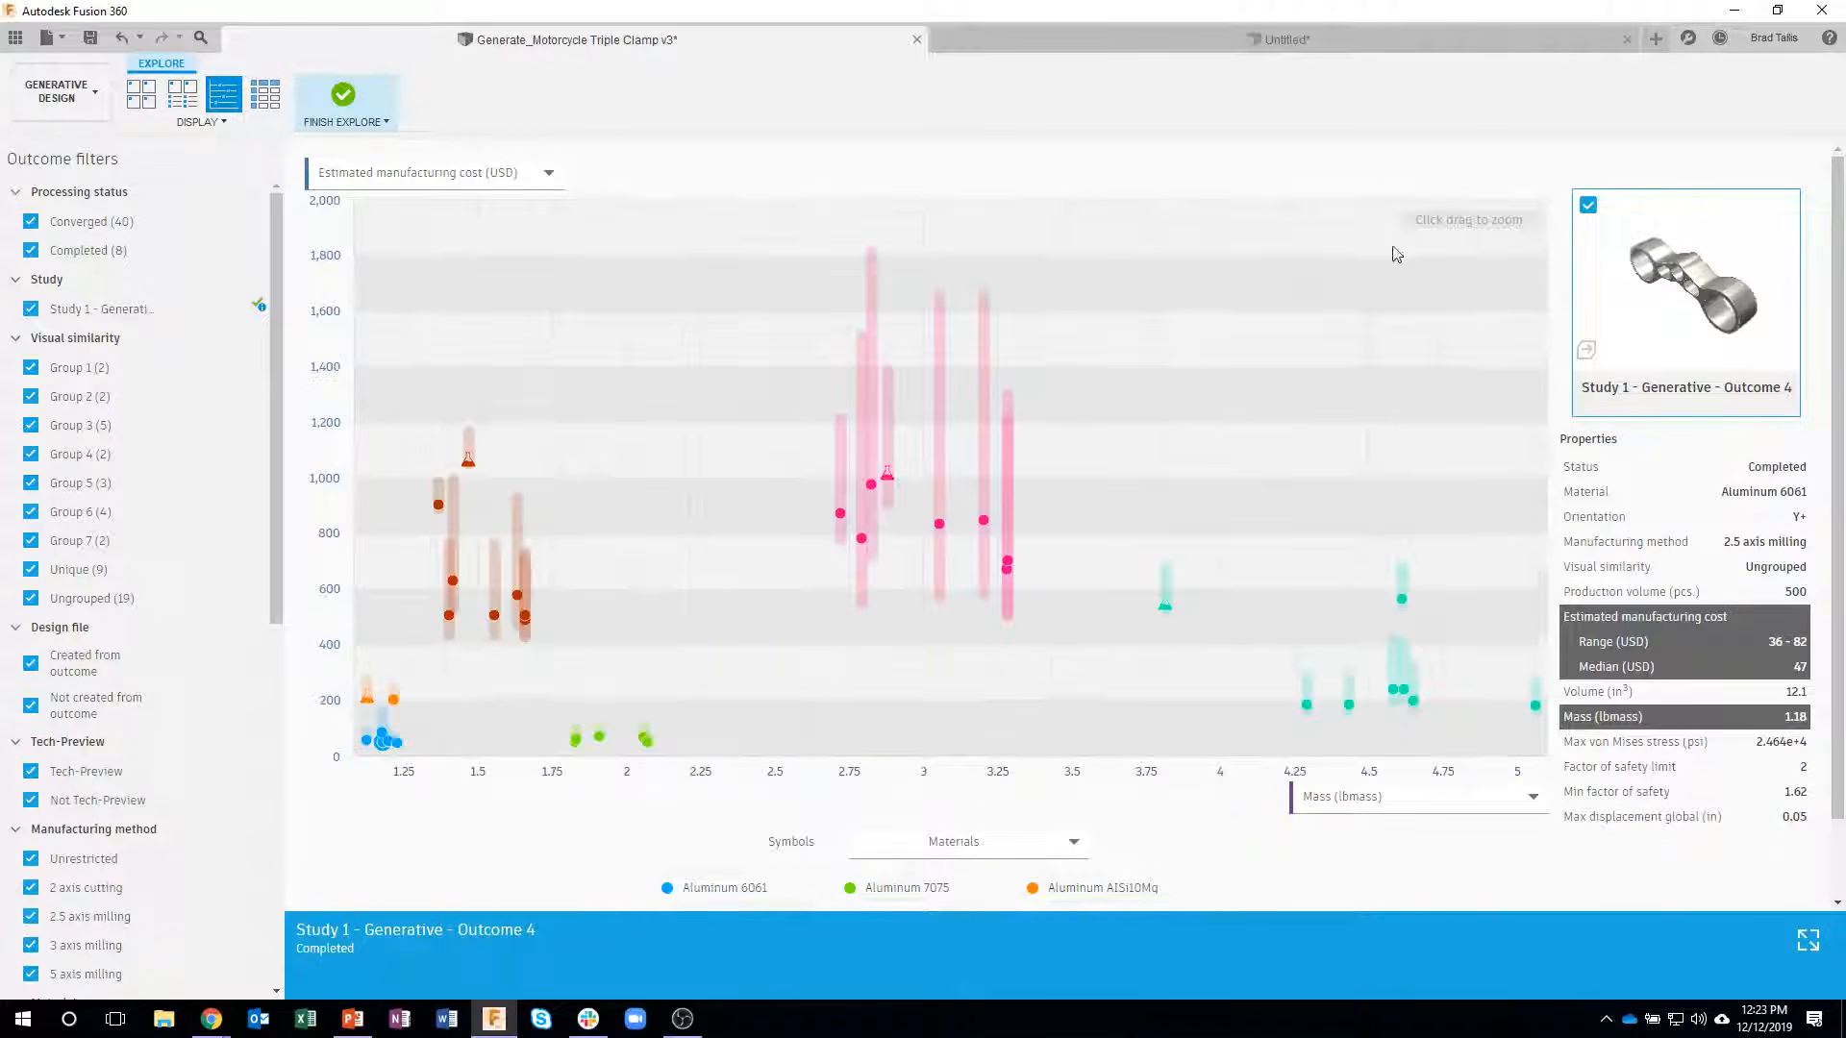
click(841, 516)
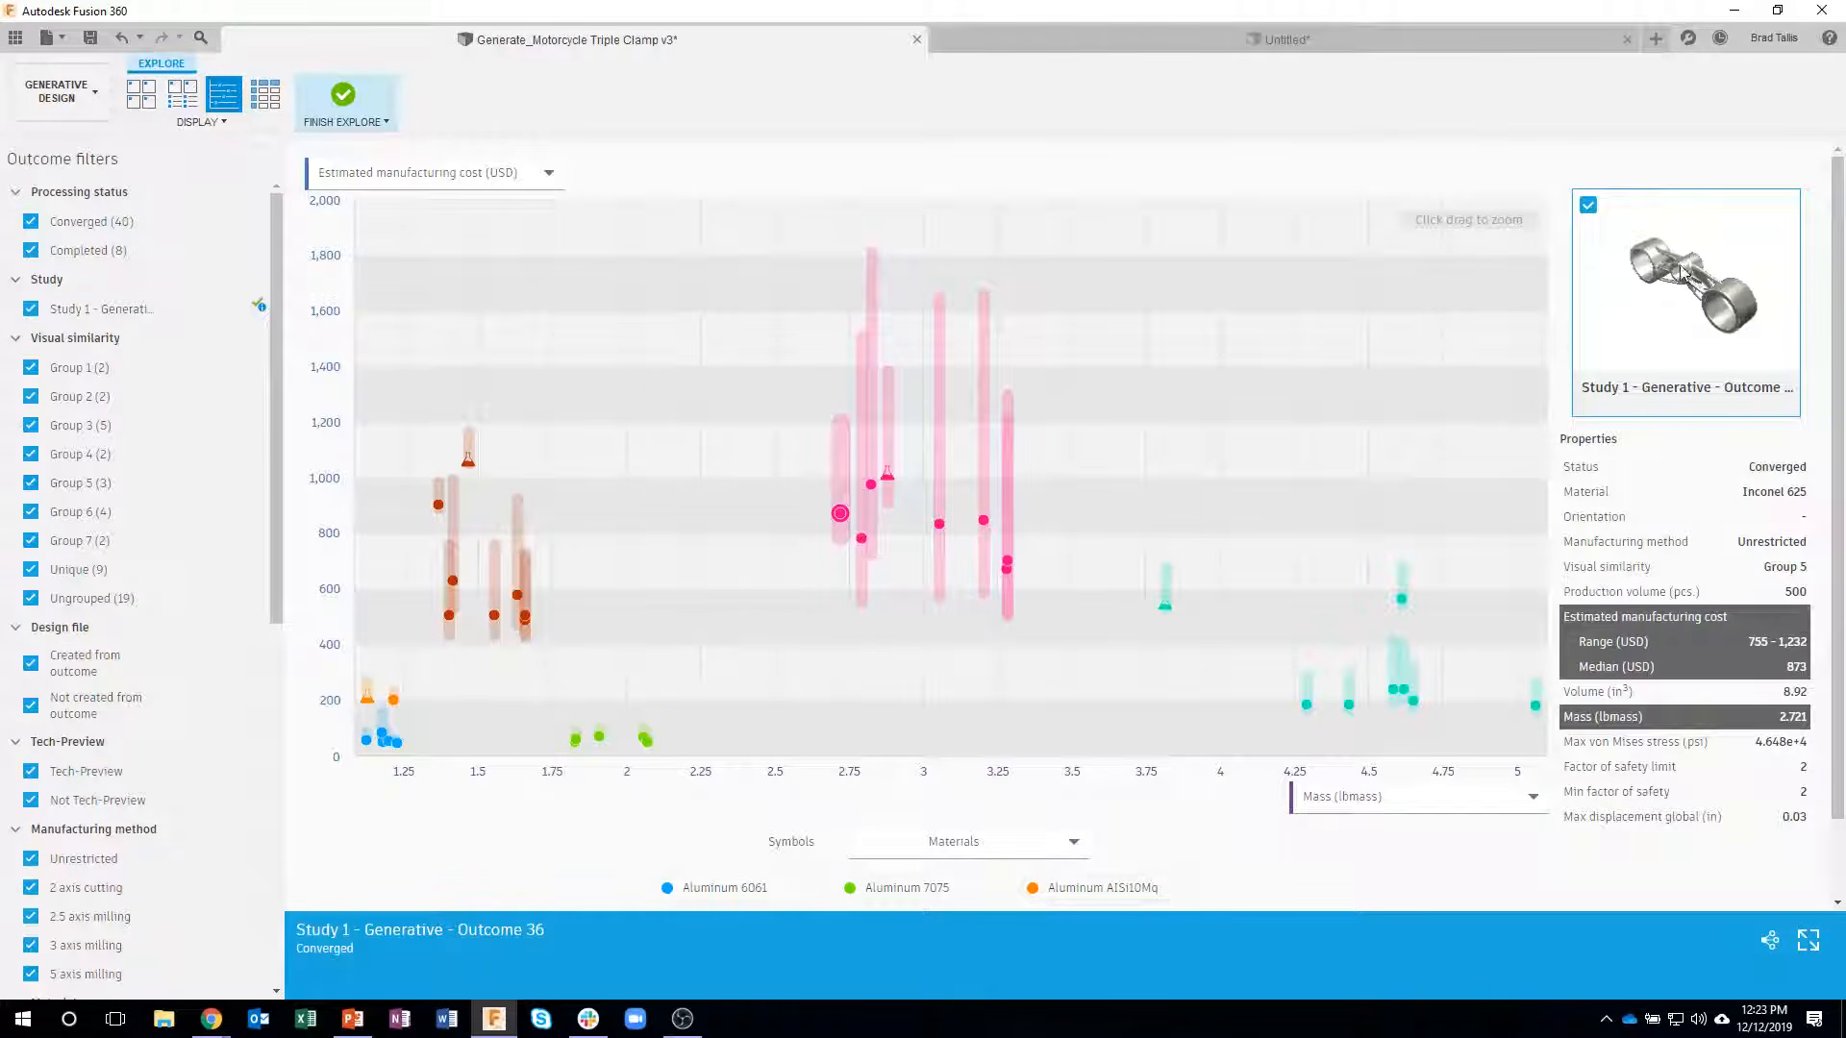
click(1769, 942)
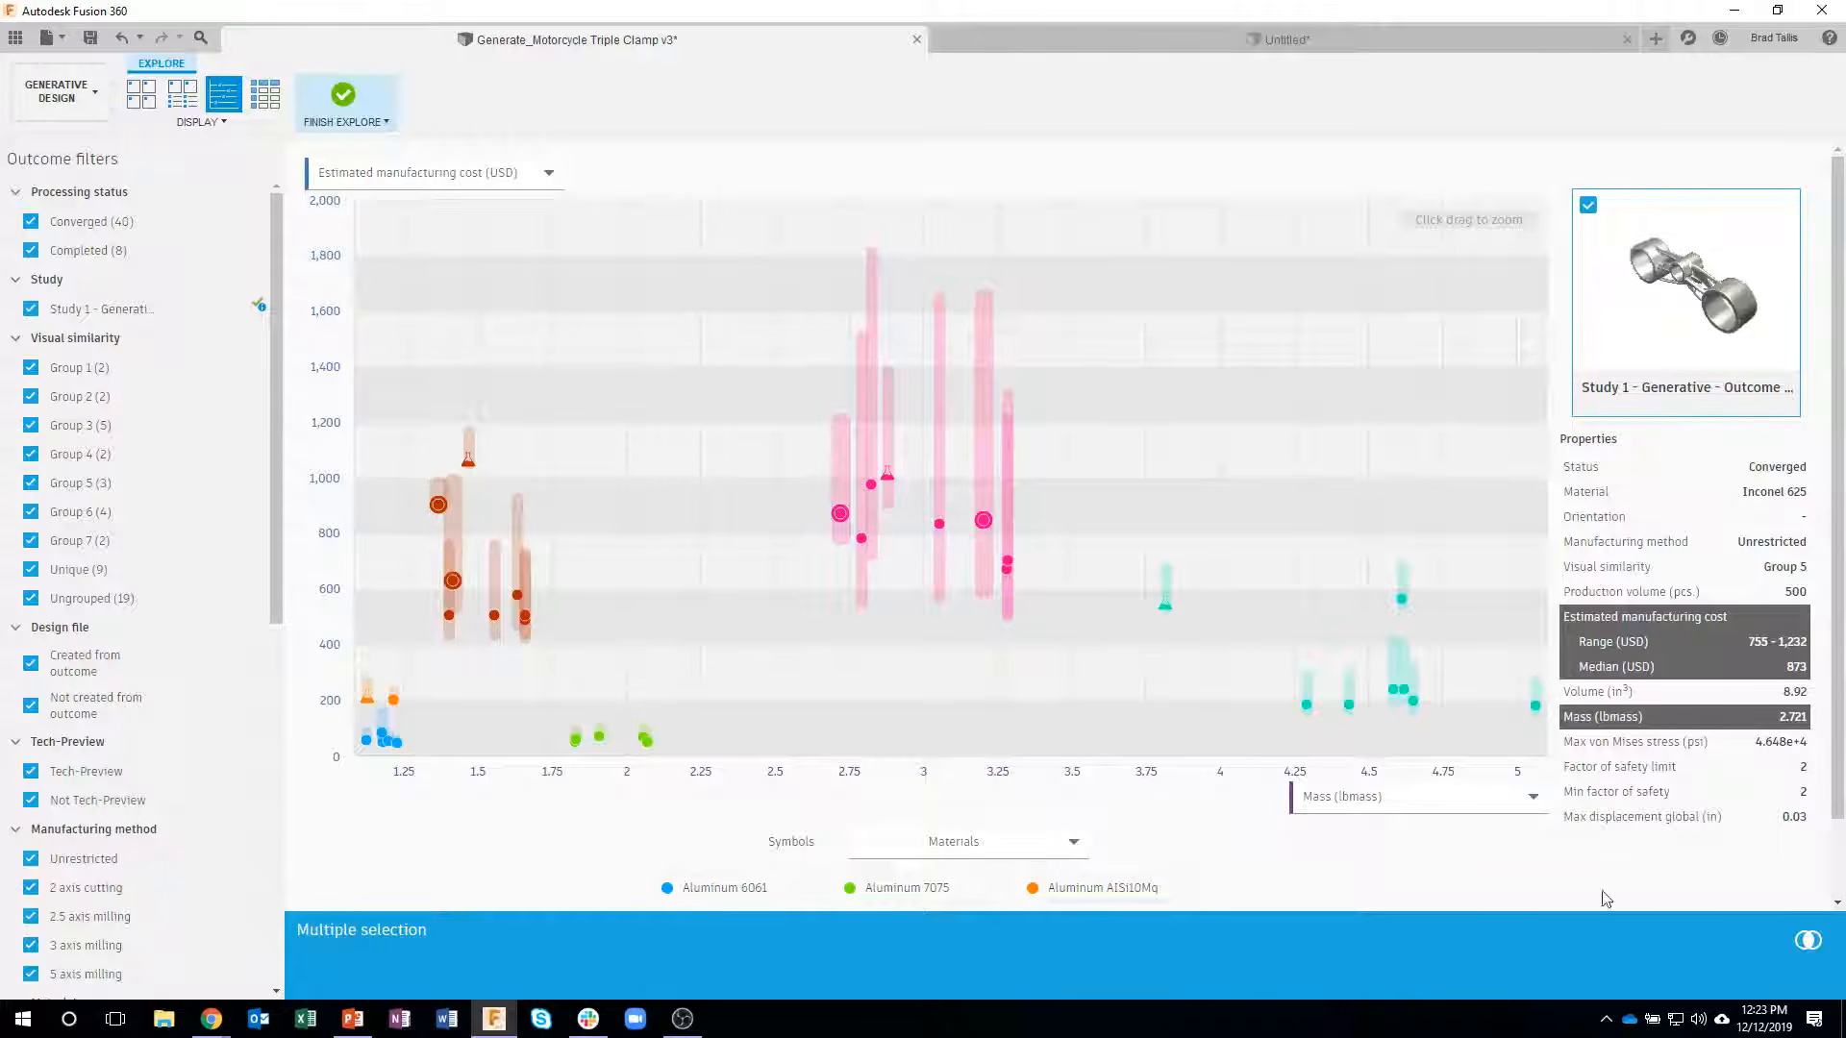
click(1811, 942)
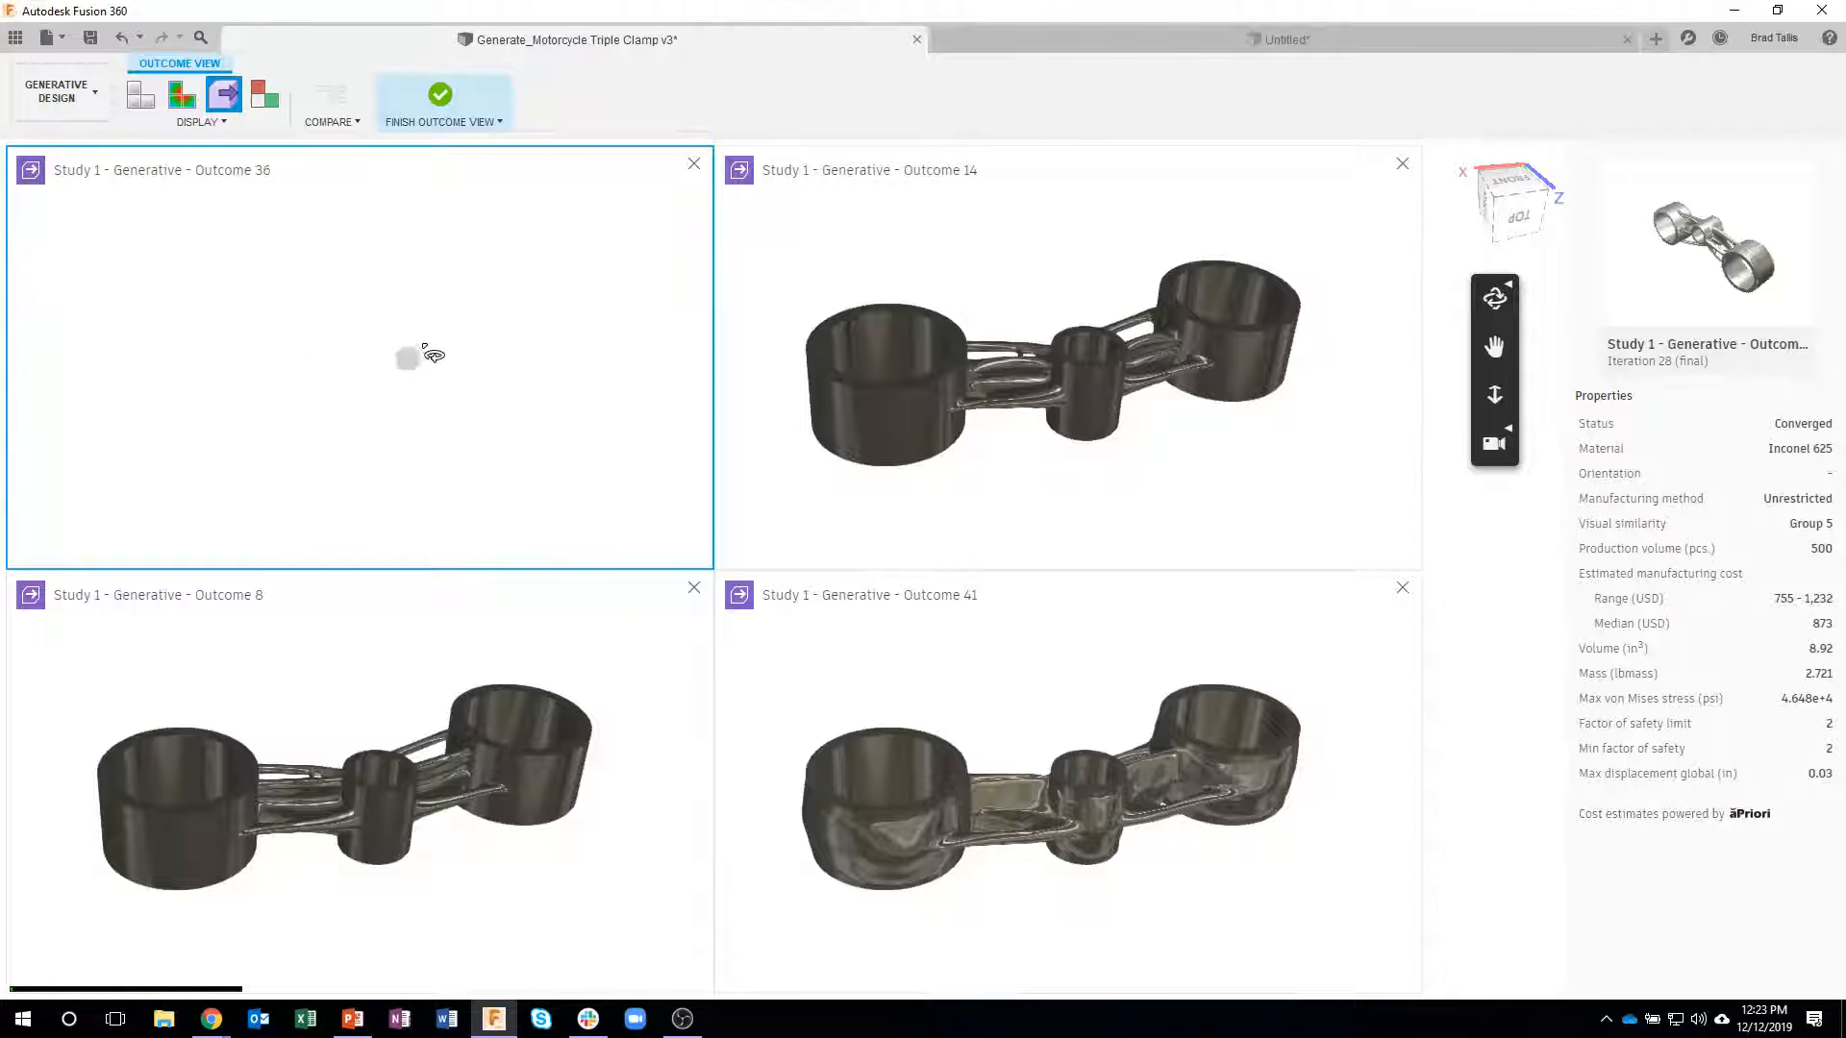
drag(422, 353, 455, 531)
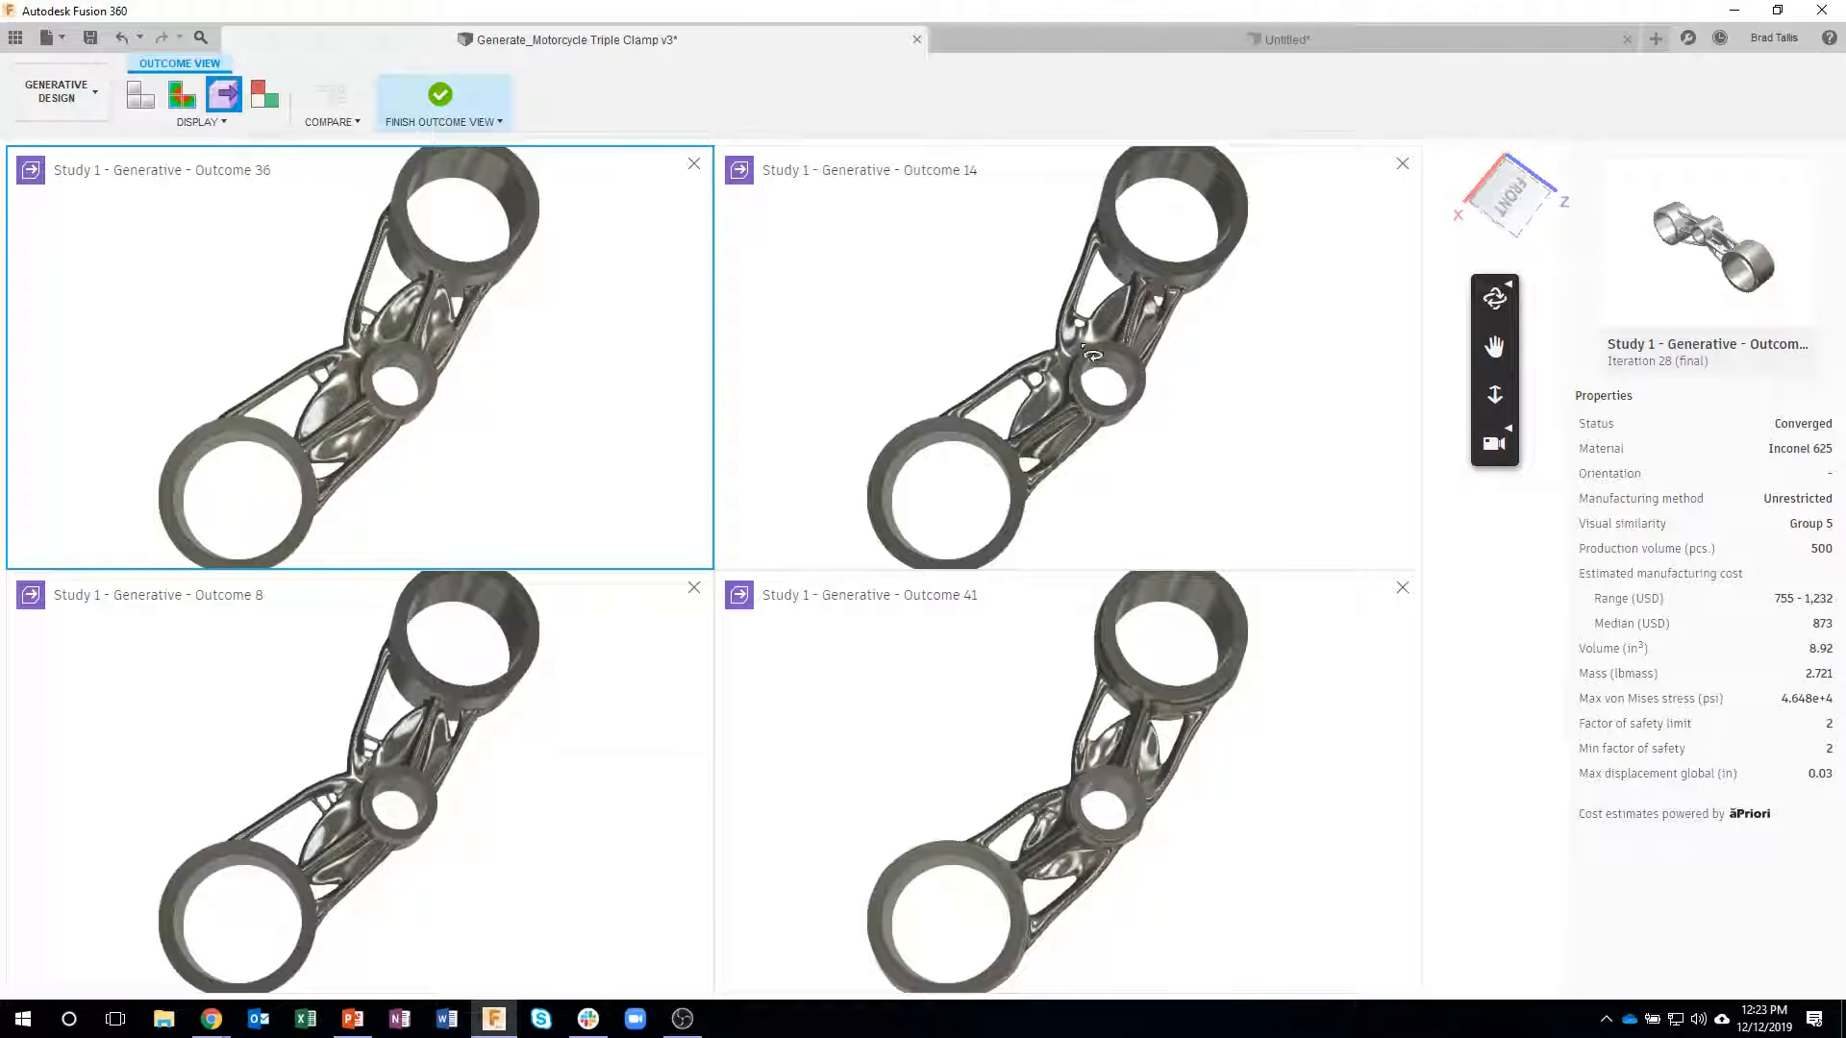
drag(1134, 800, 985, 618)
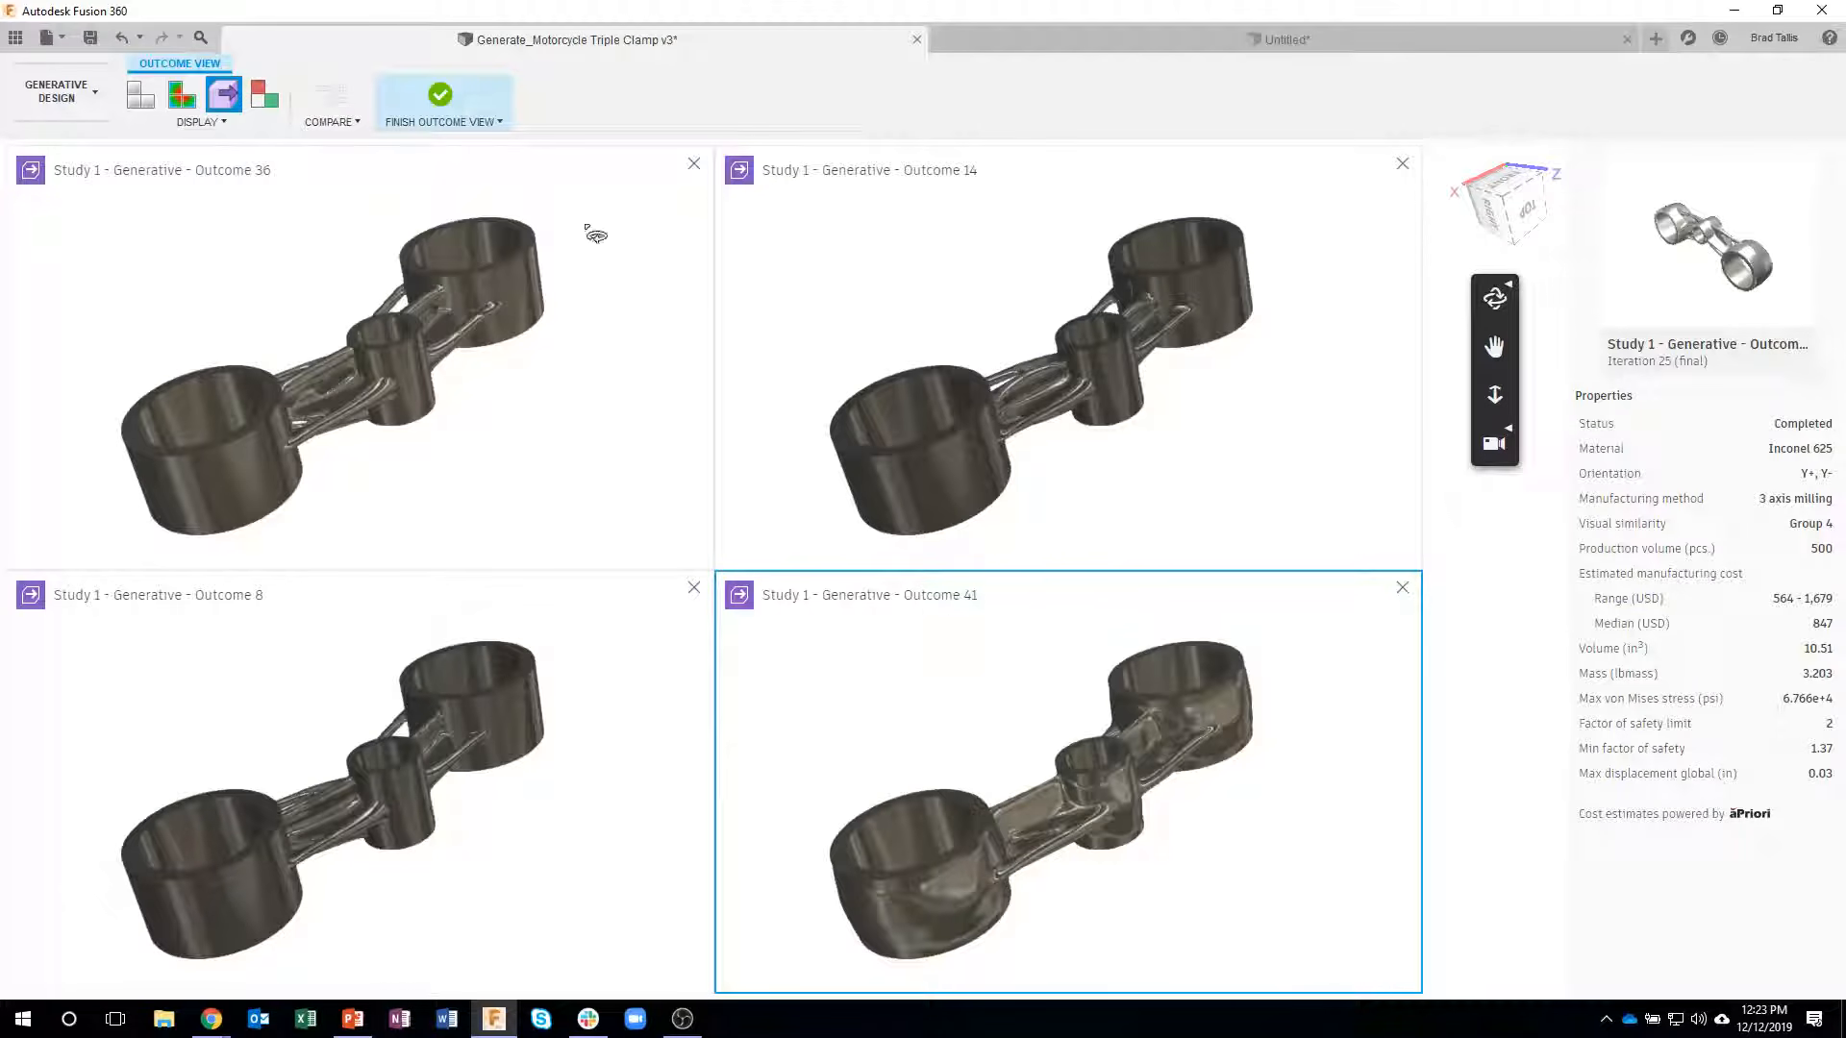
click(446, 119)
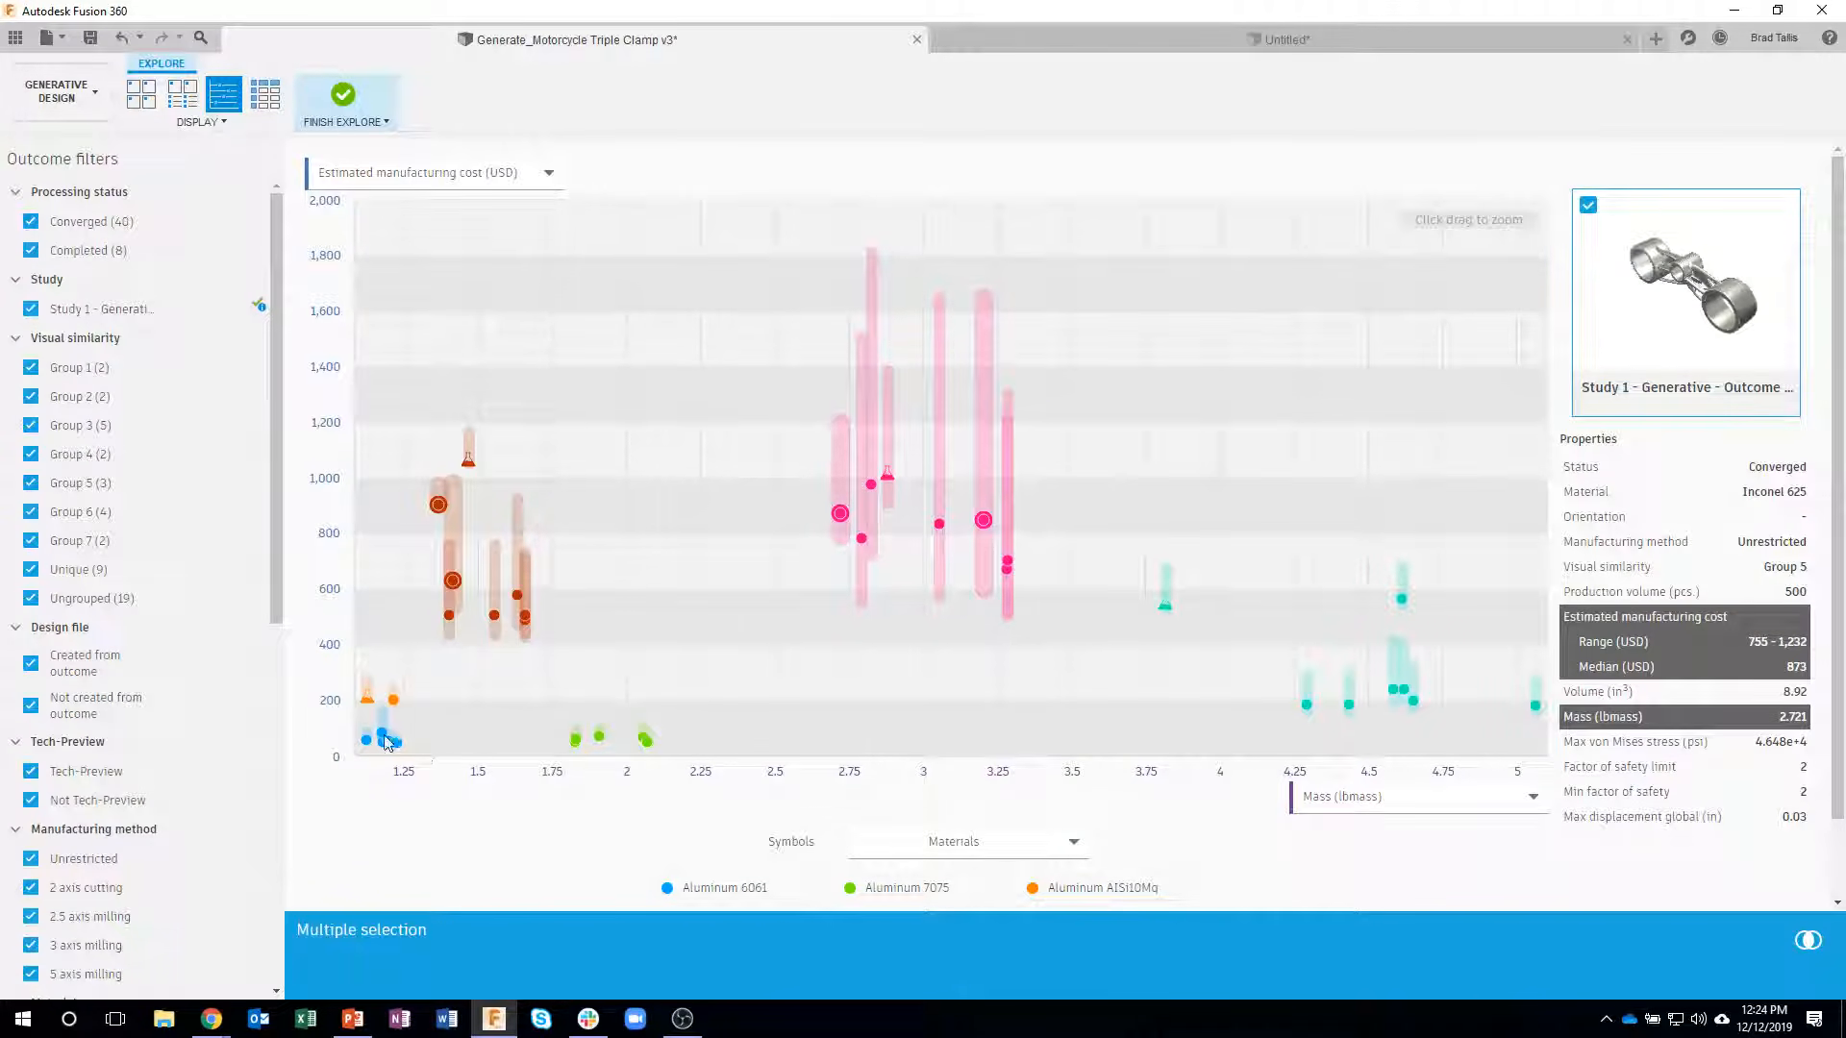
- Show the outcomes as thumbnails with nothing selected and filter the manufacturing method to 2 axis cutting and 2.5 axis milling
click(146, 102)
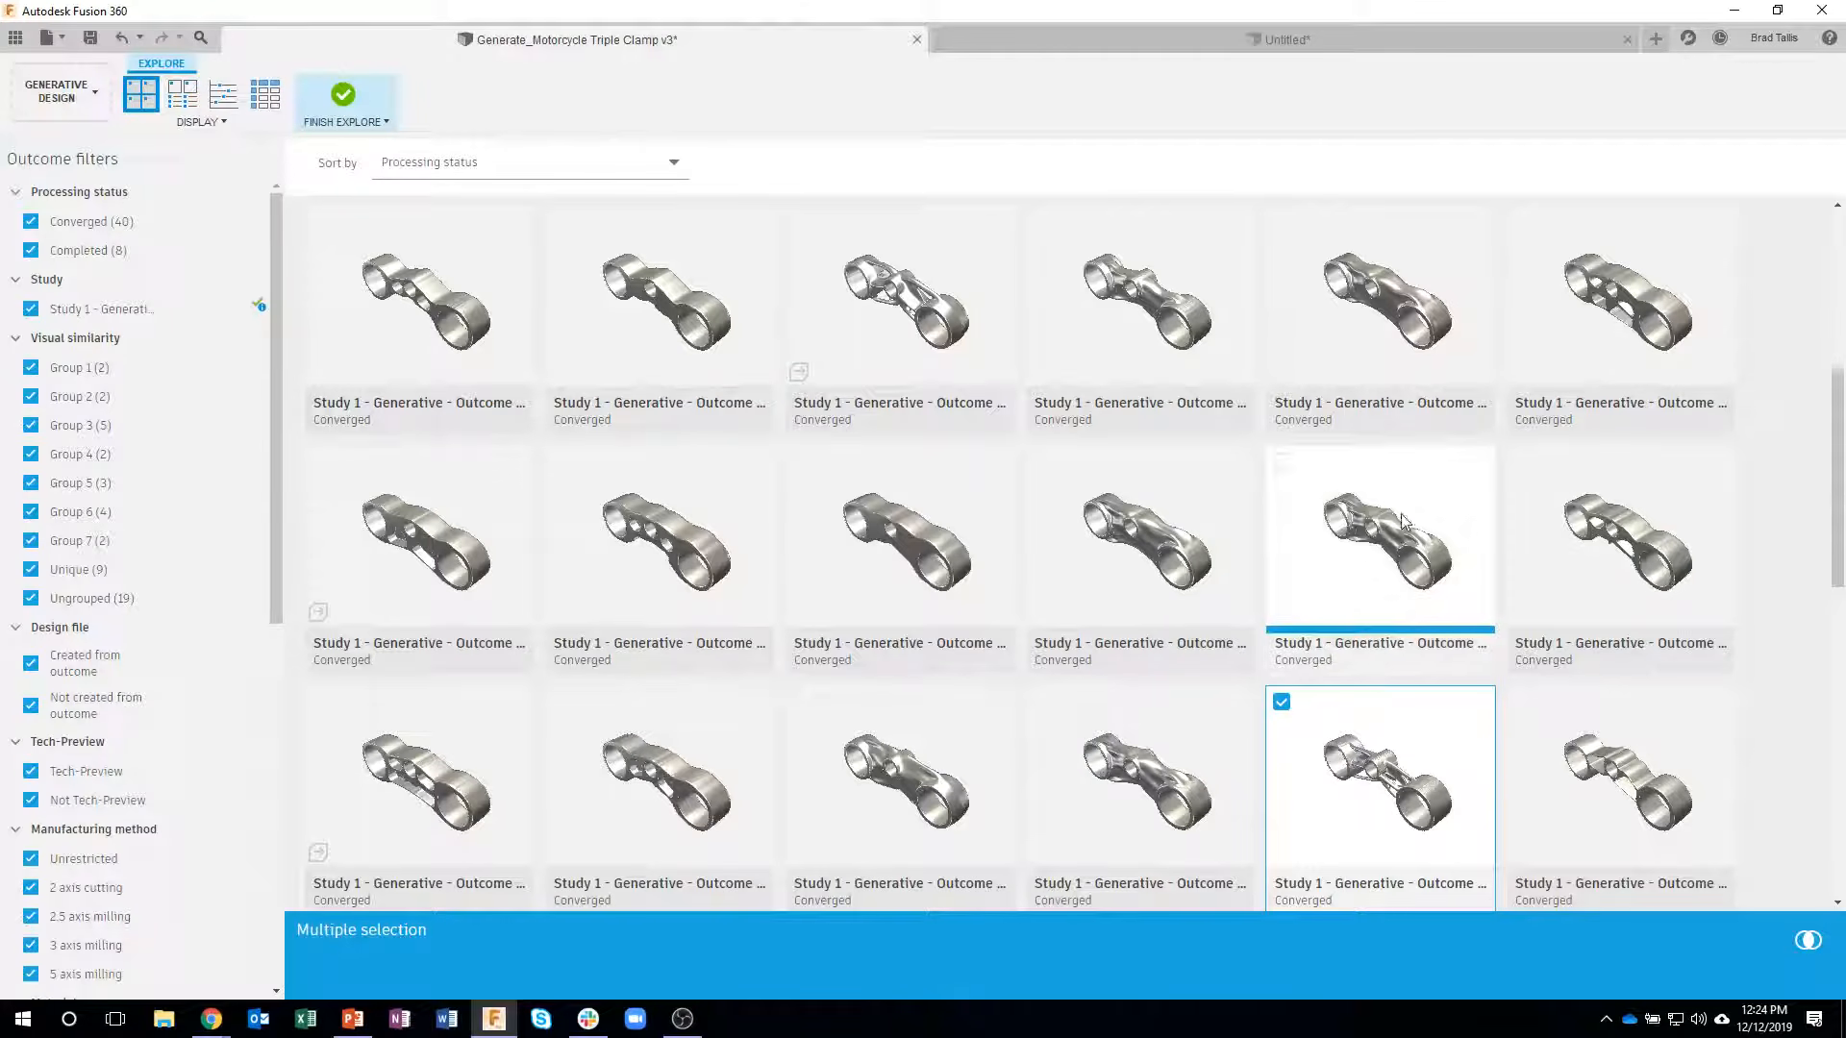
click(1764, 431)
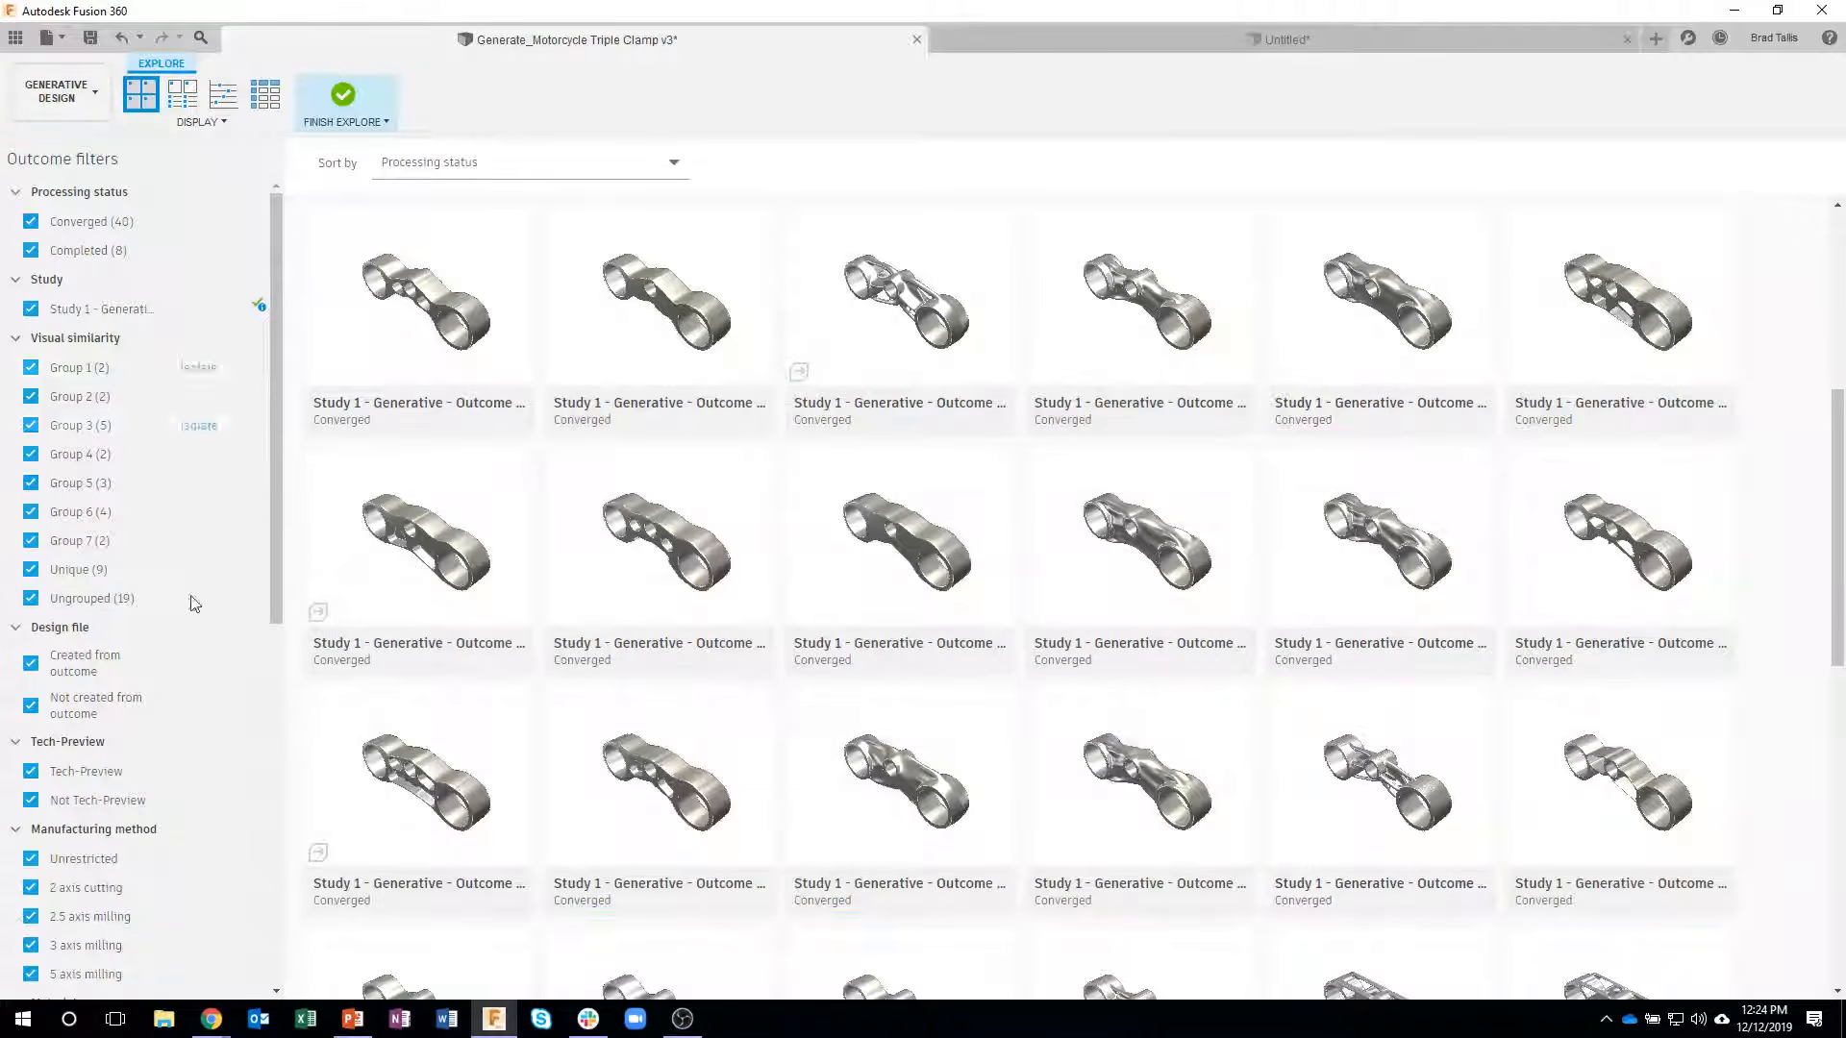
scroll(192, 539, down, 5)
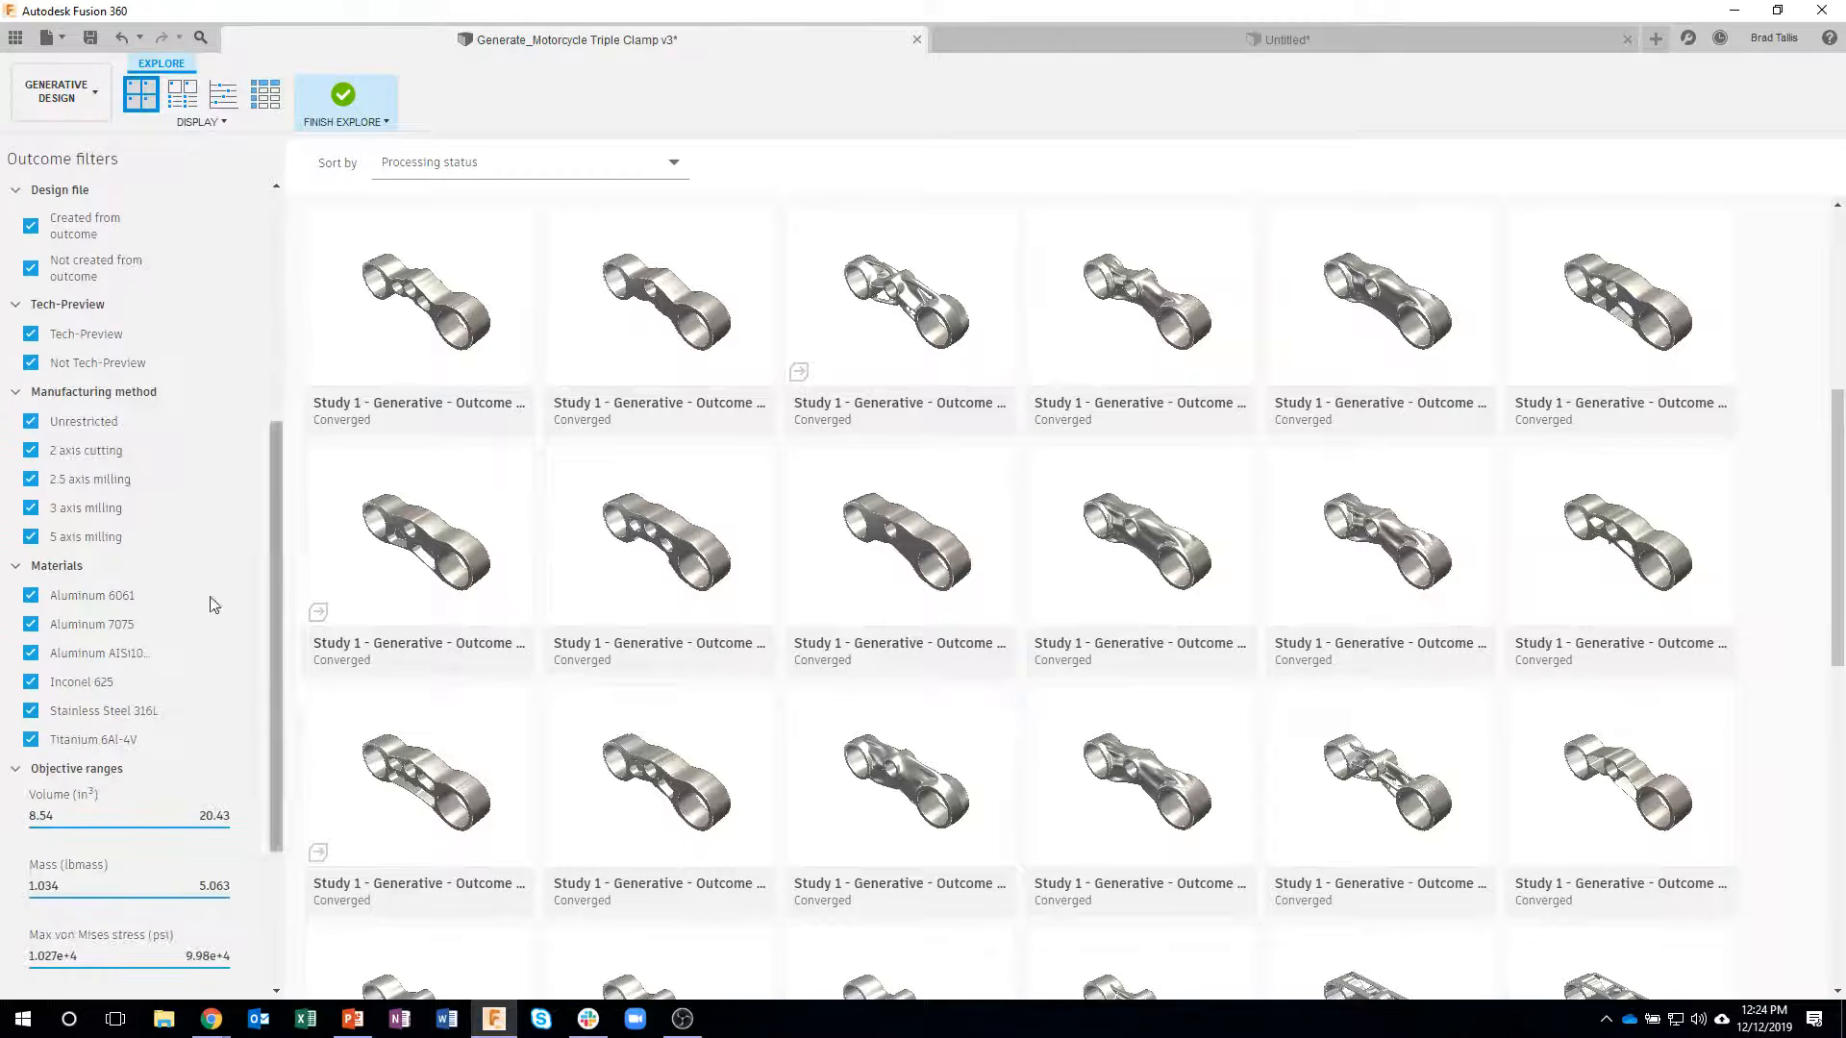
click(199, 450)
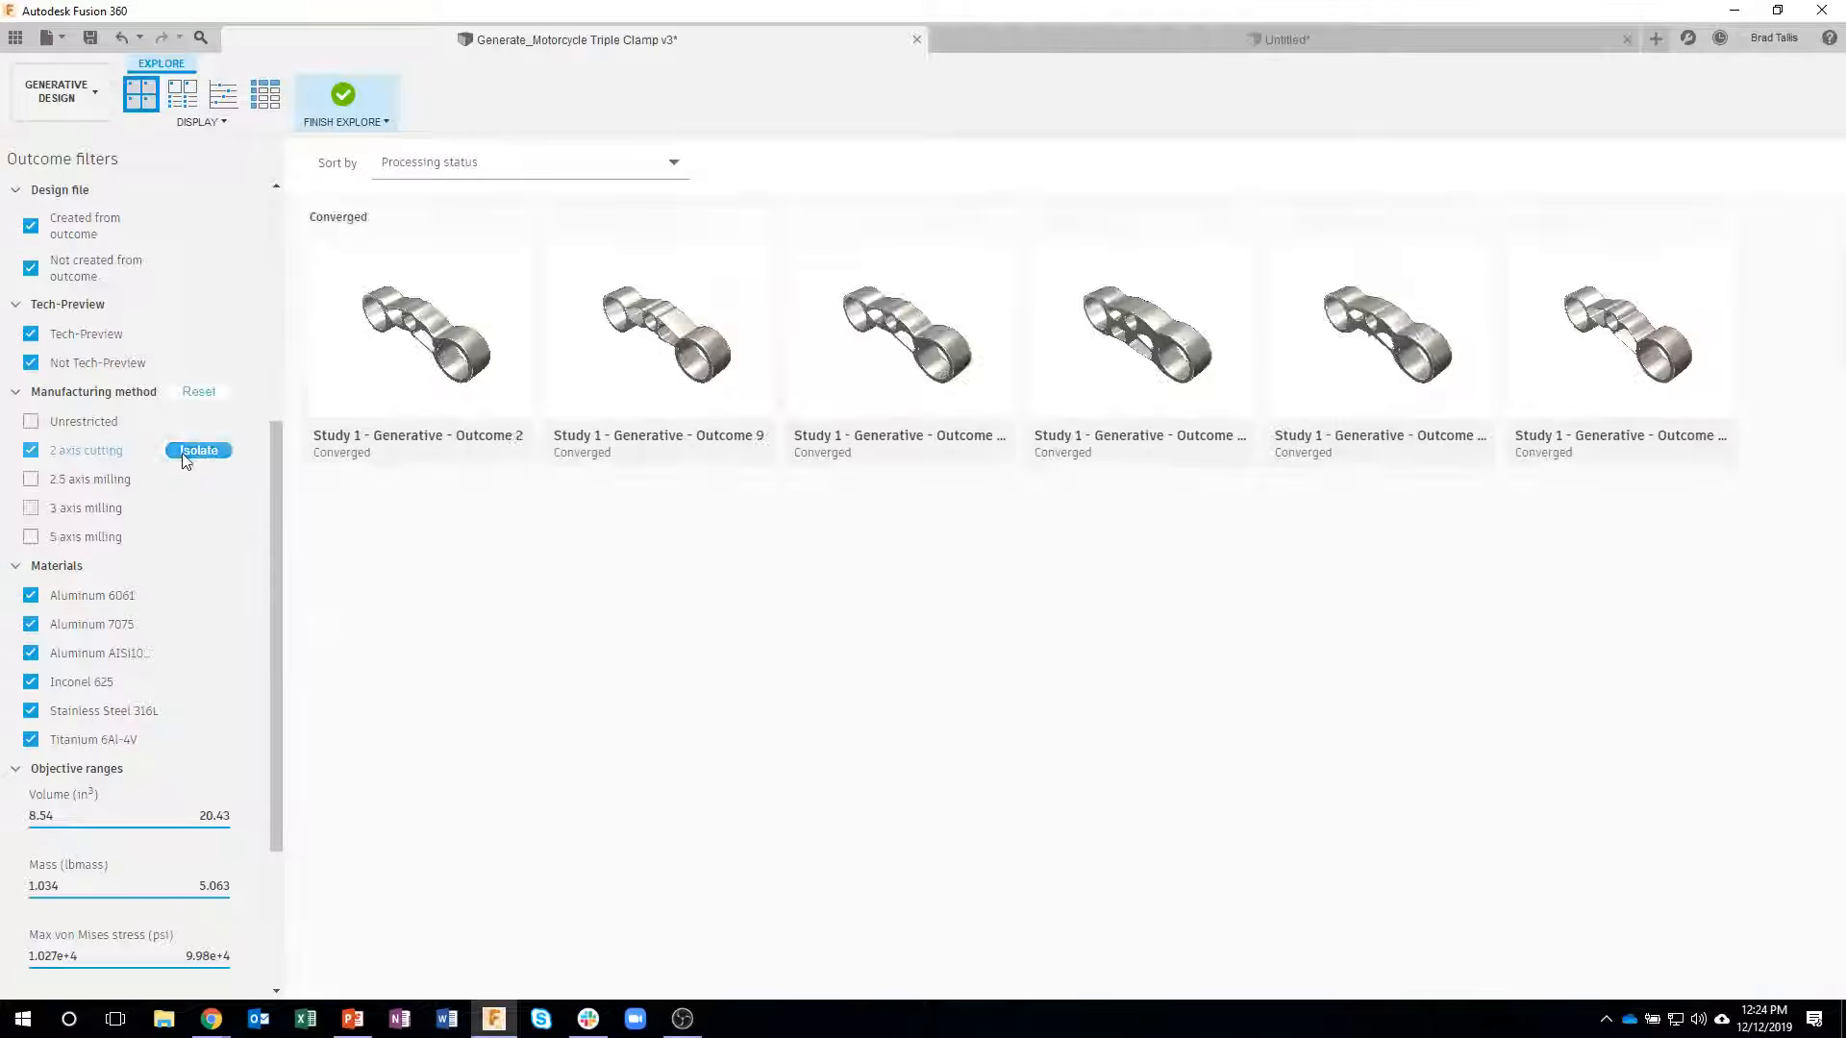
click(31, 479)
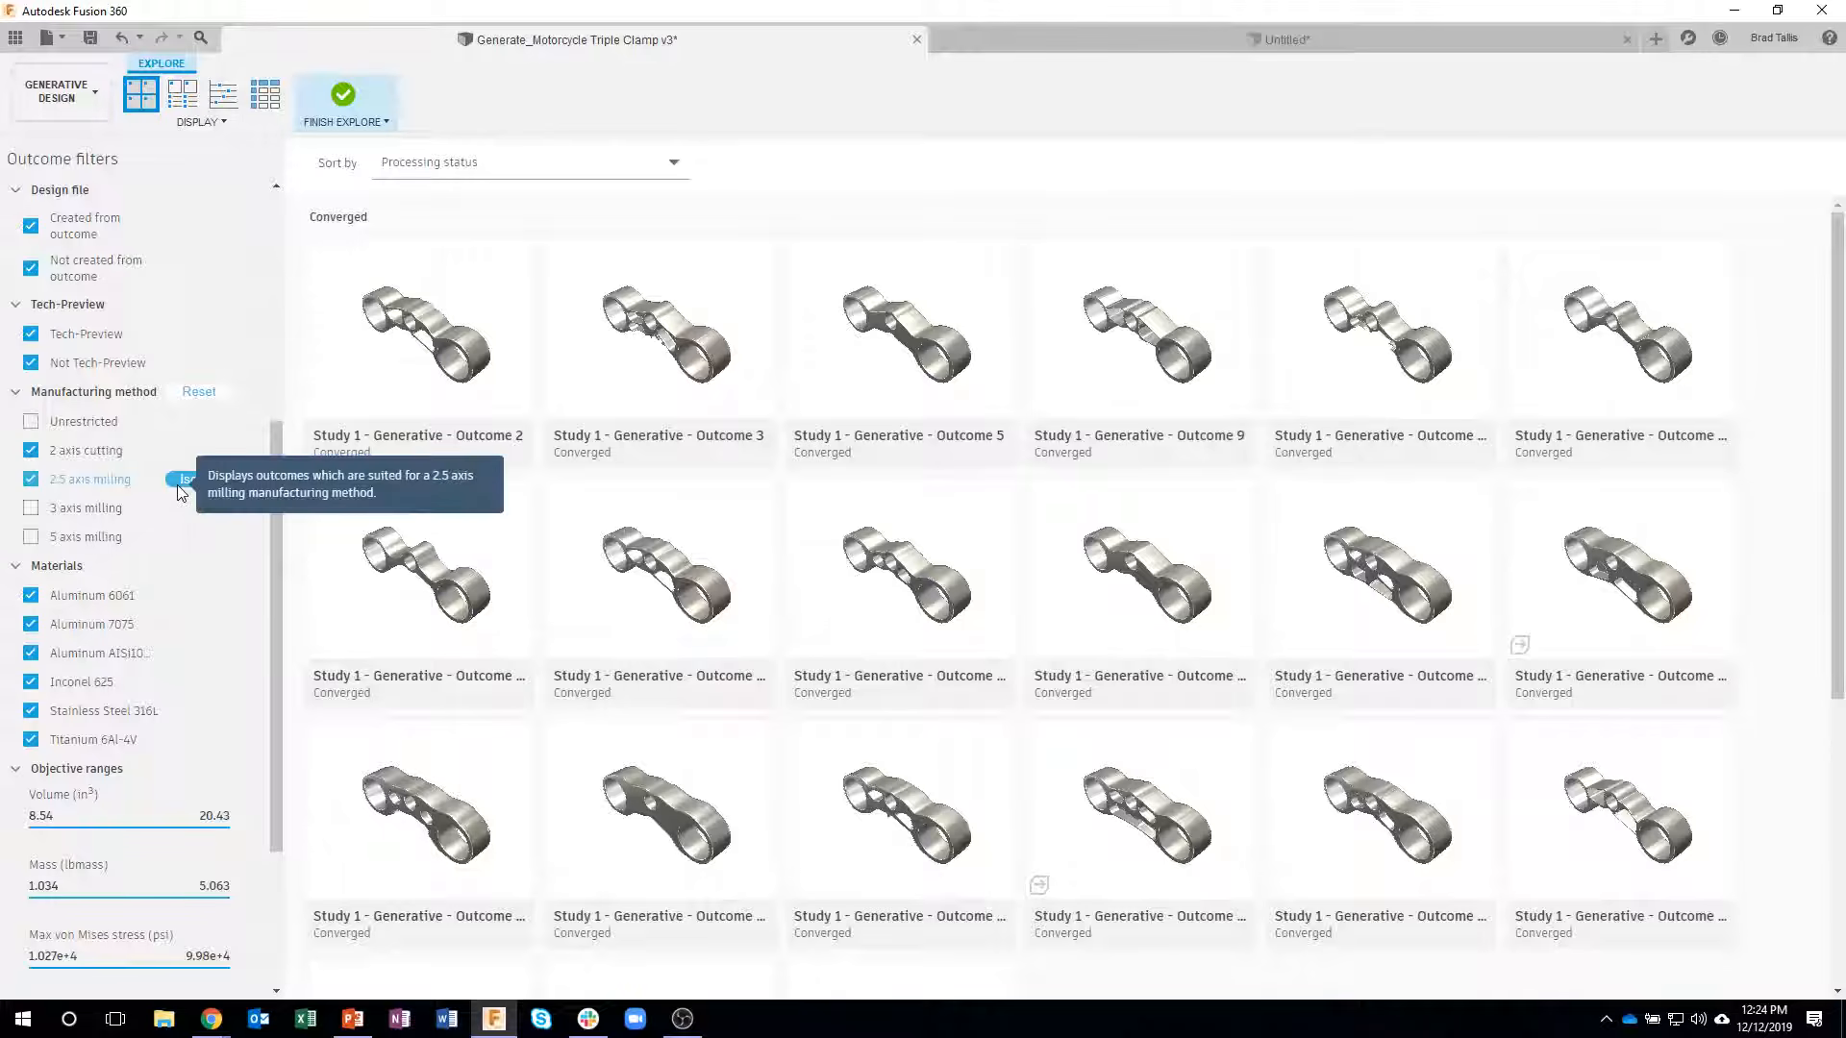
- Inspect the pockets of the Aluminum 7075 2.5 axis milling outcome with orientation Y+, Y-, and reopen it from the outcome list
double_click(1615, 562)
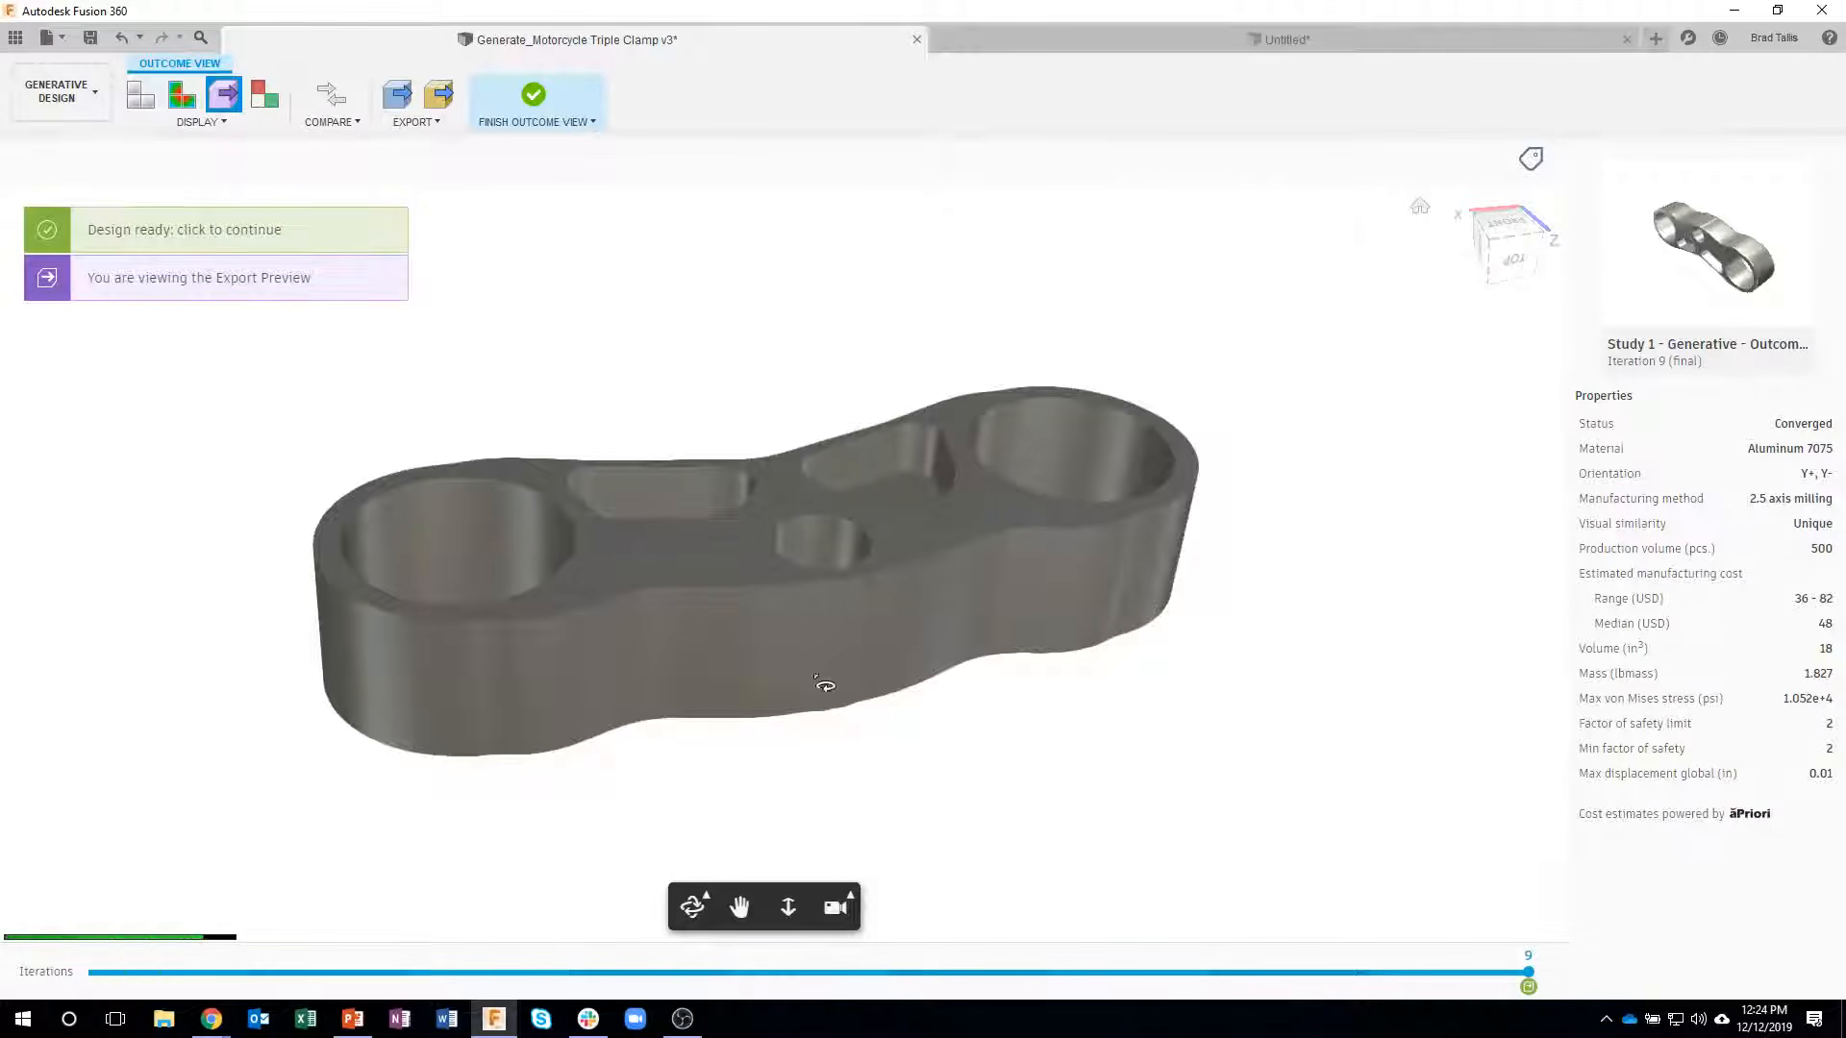
shift+middle_drag(845, 541, 750, 538)
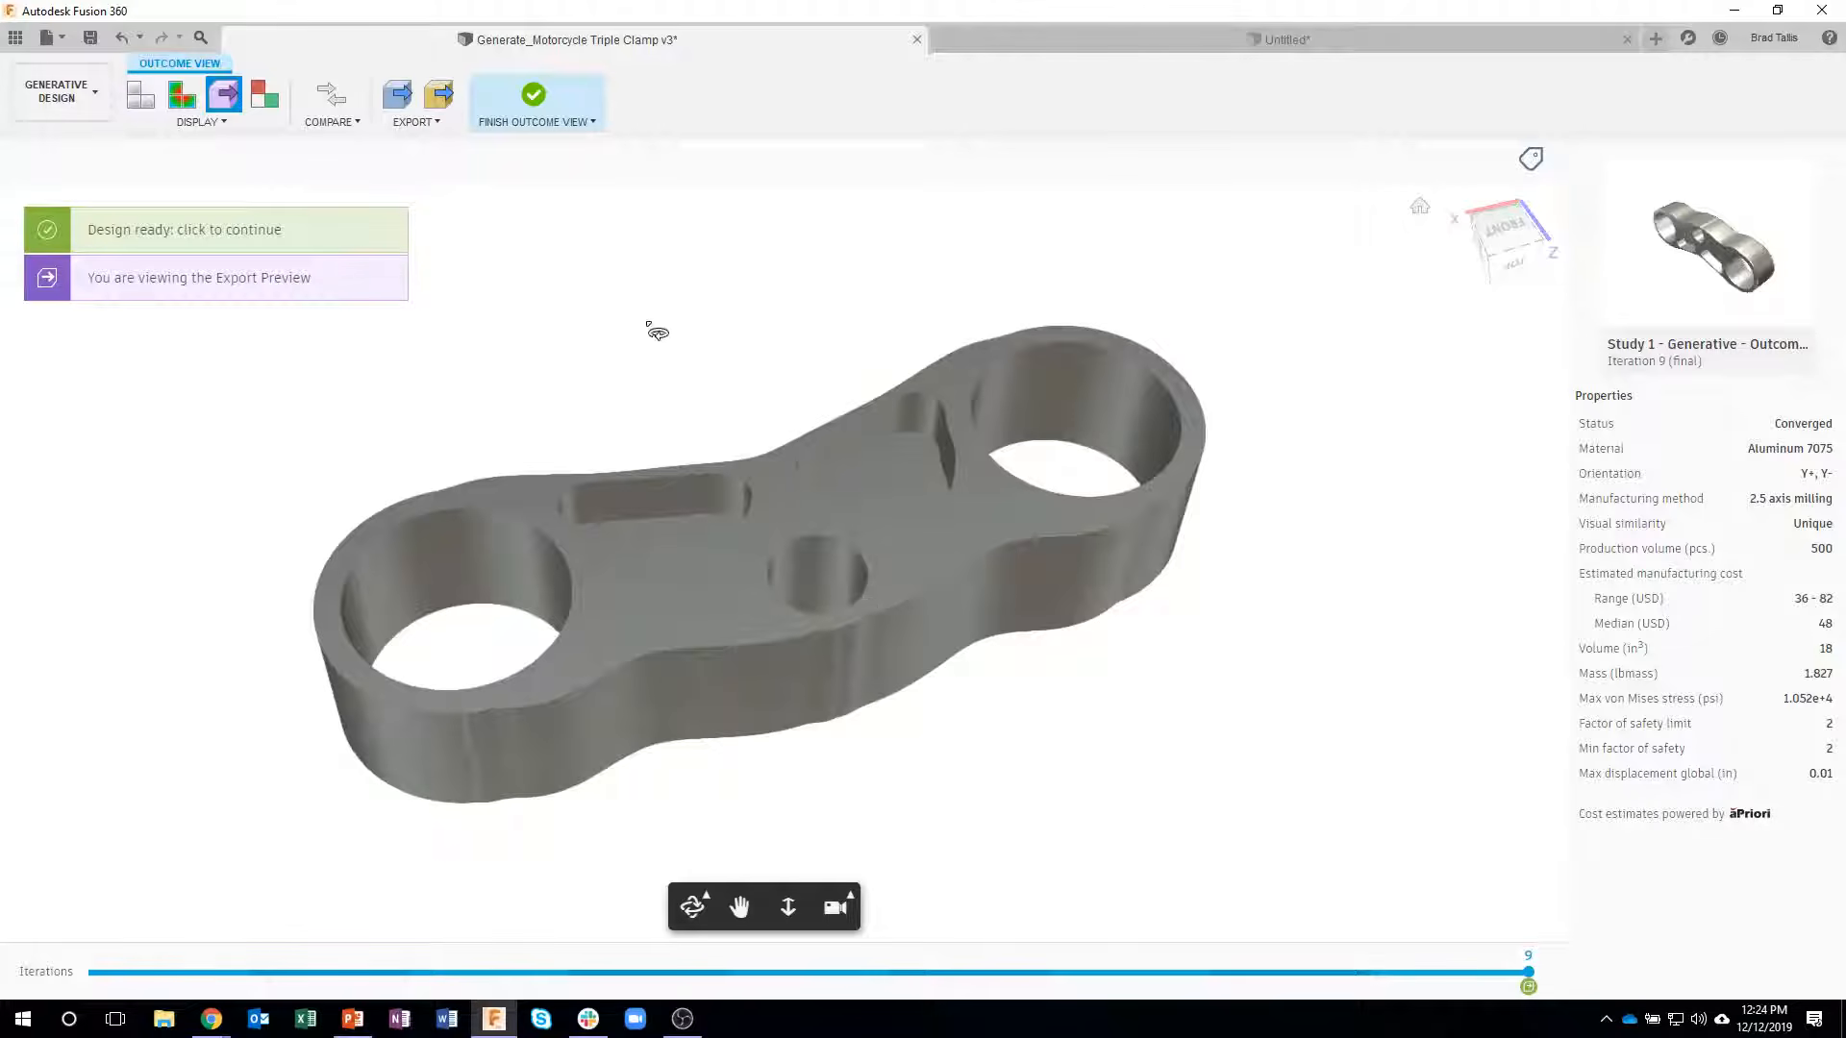
click(534, 99)
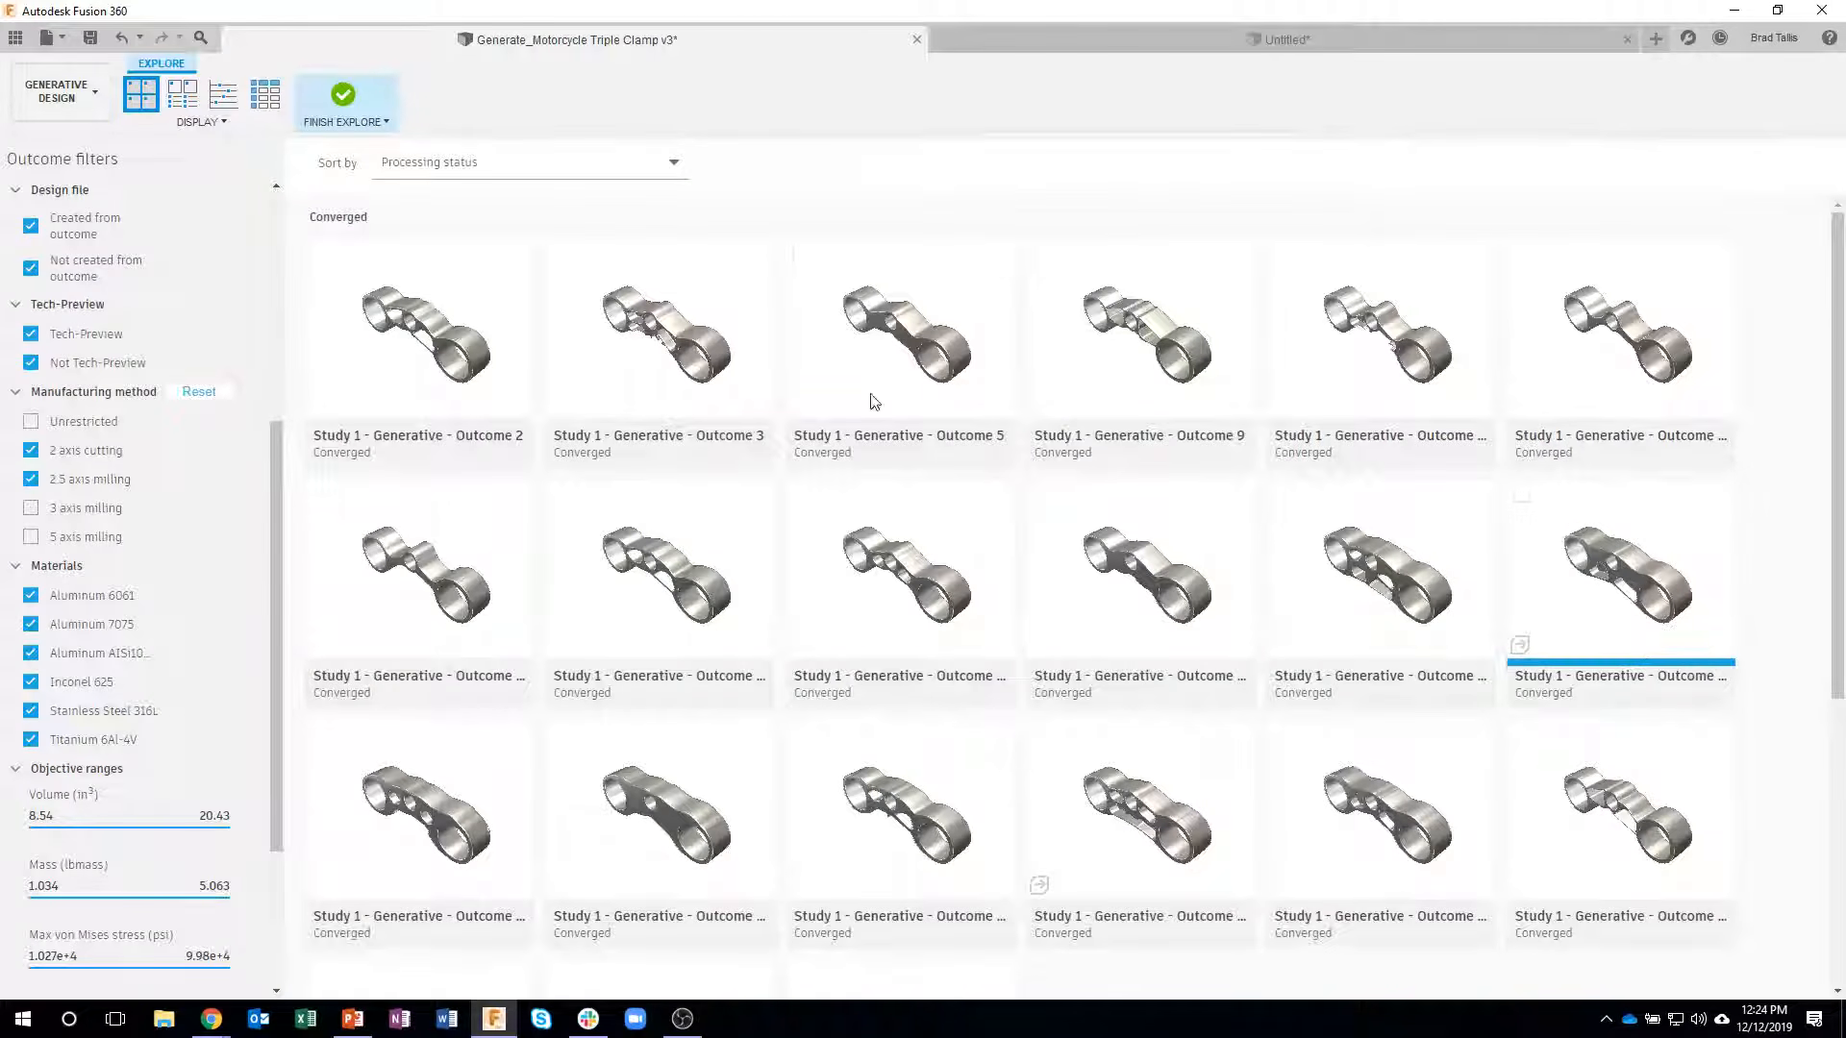
double_click(1617, 555)
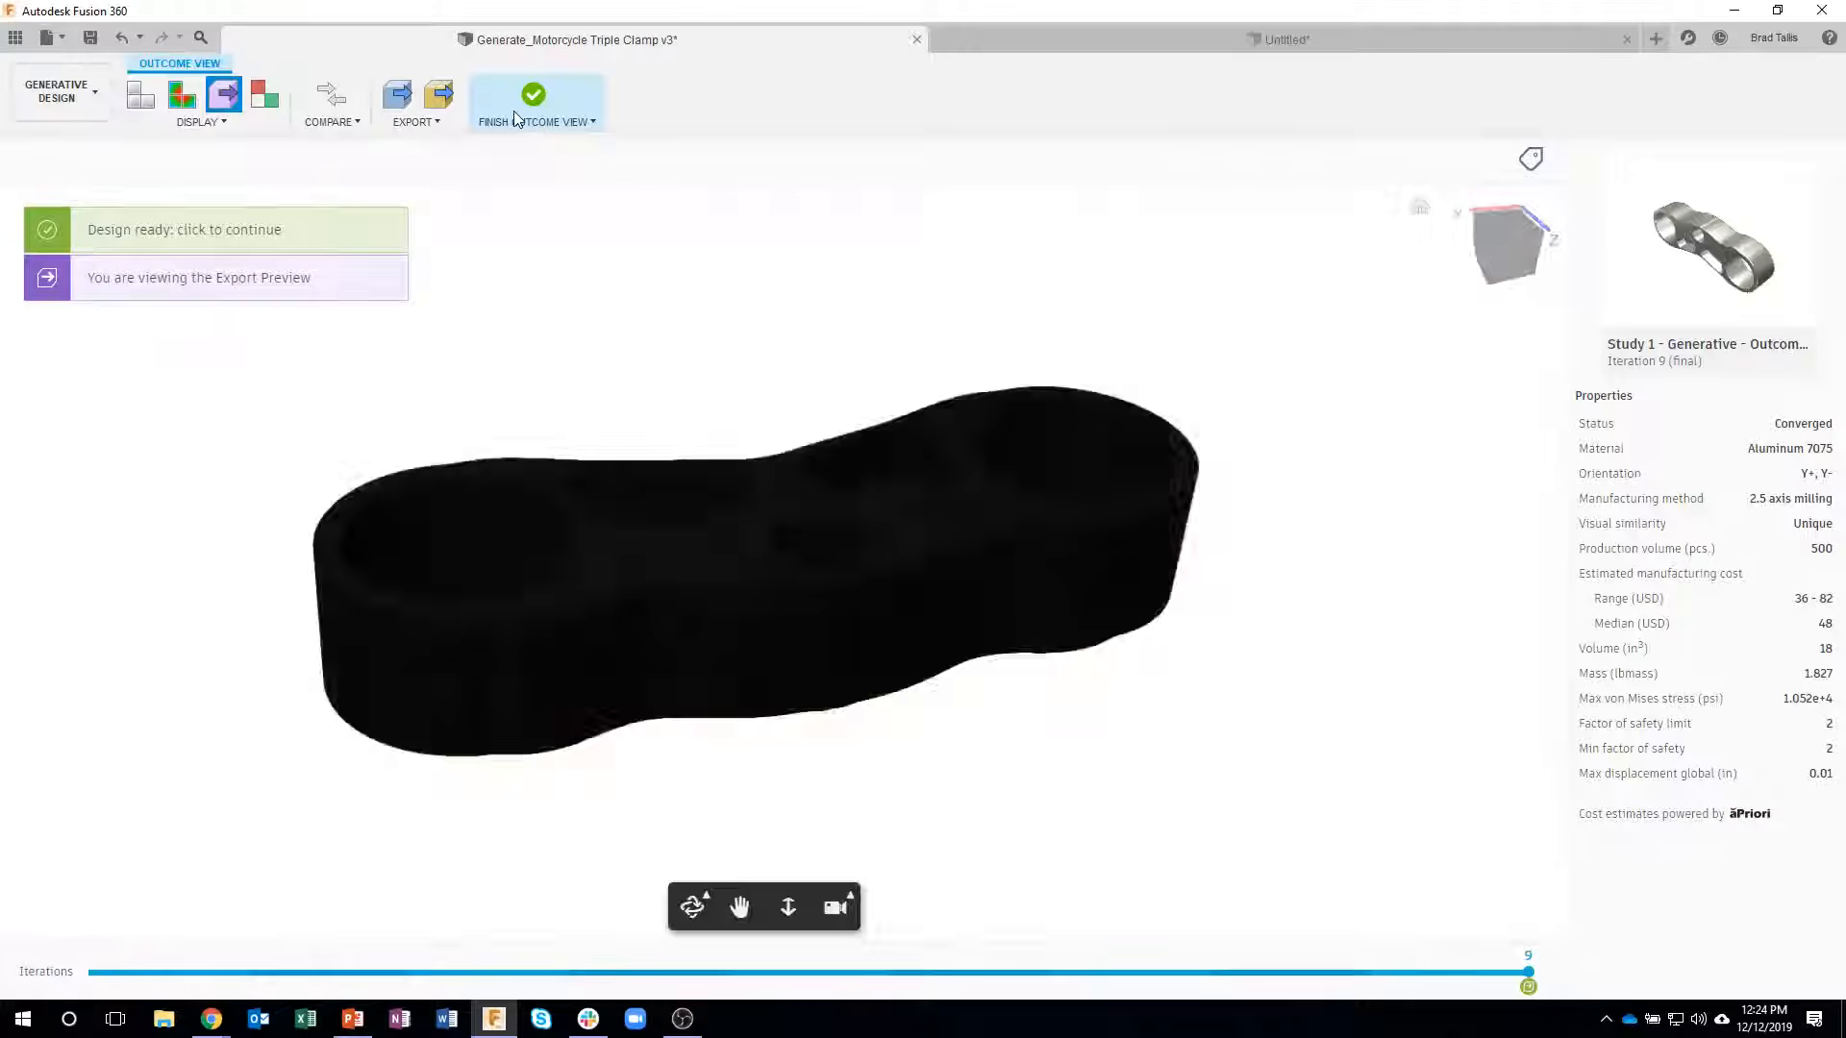
- Plot the filtered outcomes by minimum factor of safety against mass and check the Aluminum 6061 2.5 axis milling Outcome 4
click(535, 99)
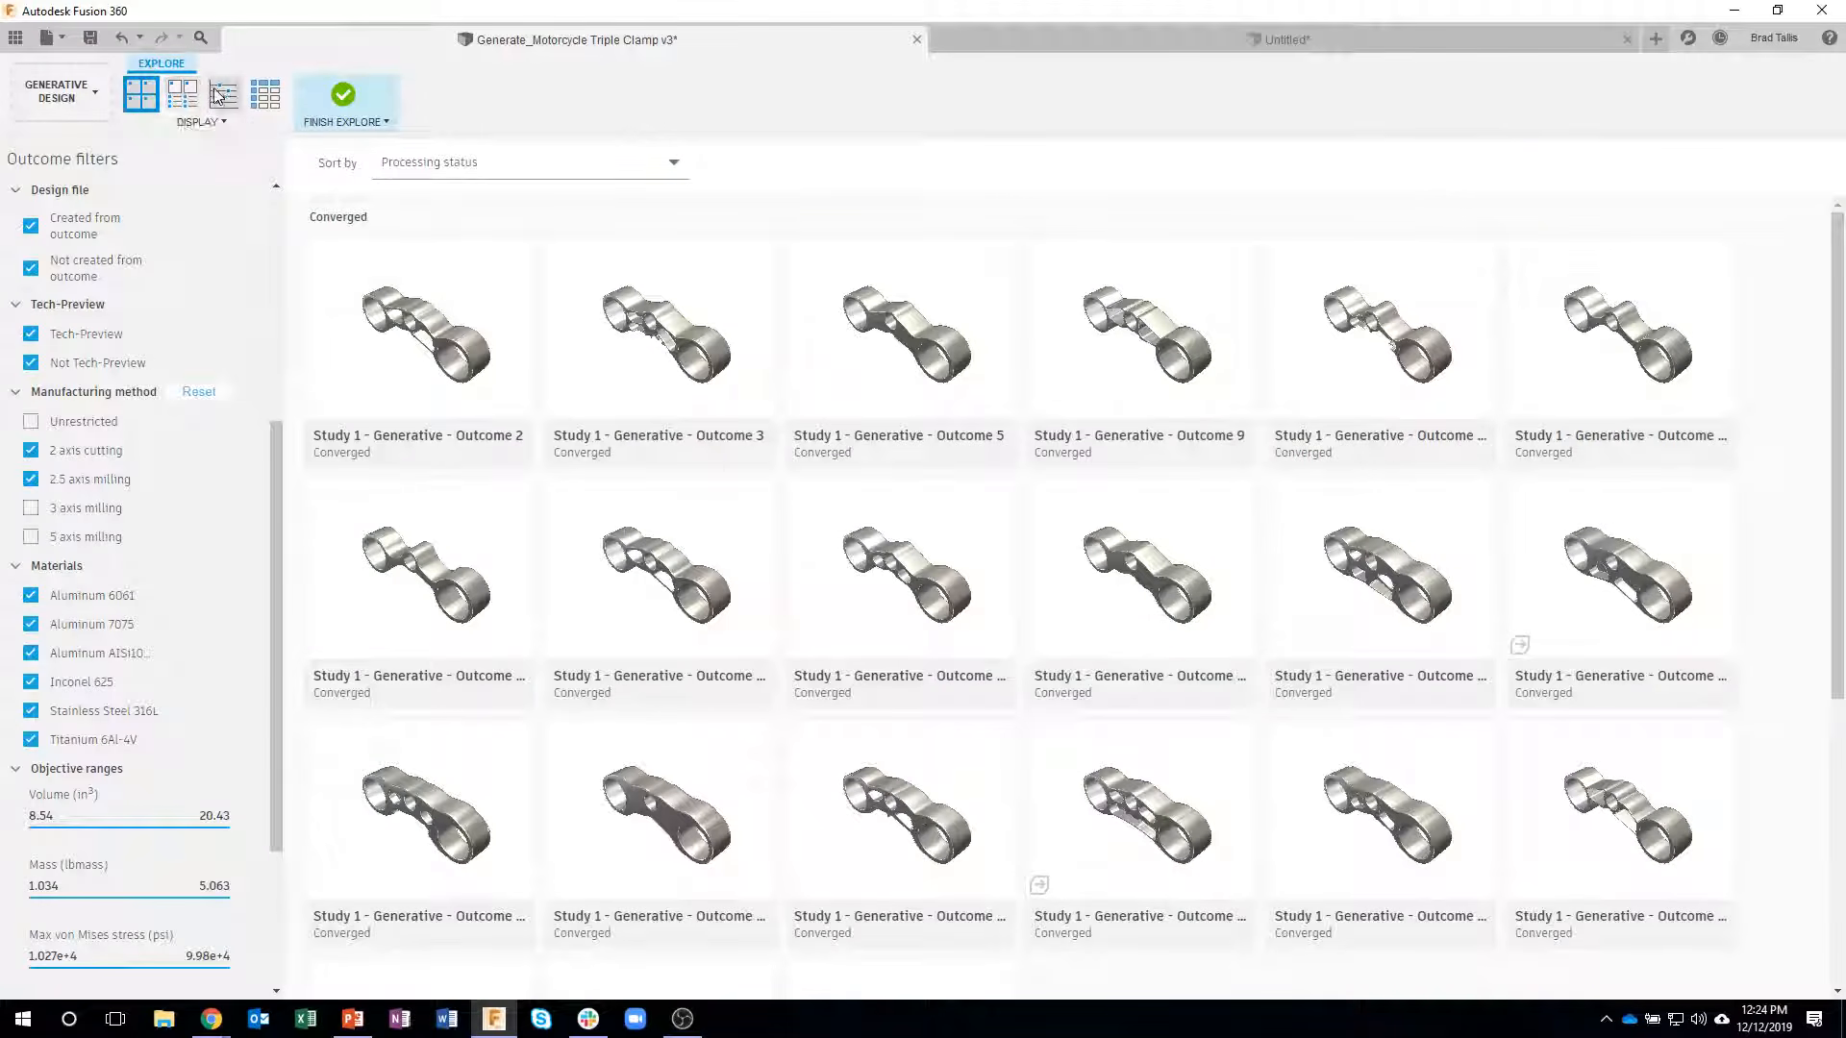
click(224, 94)
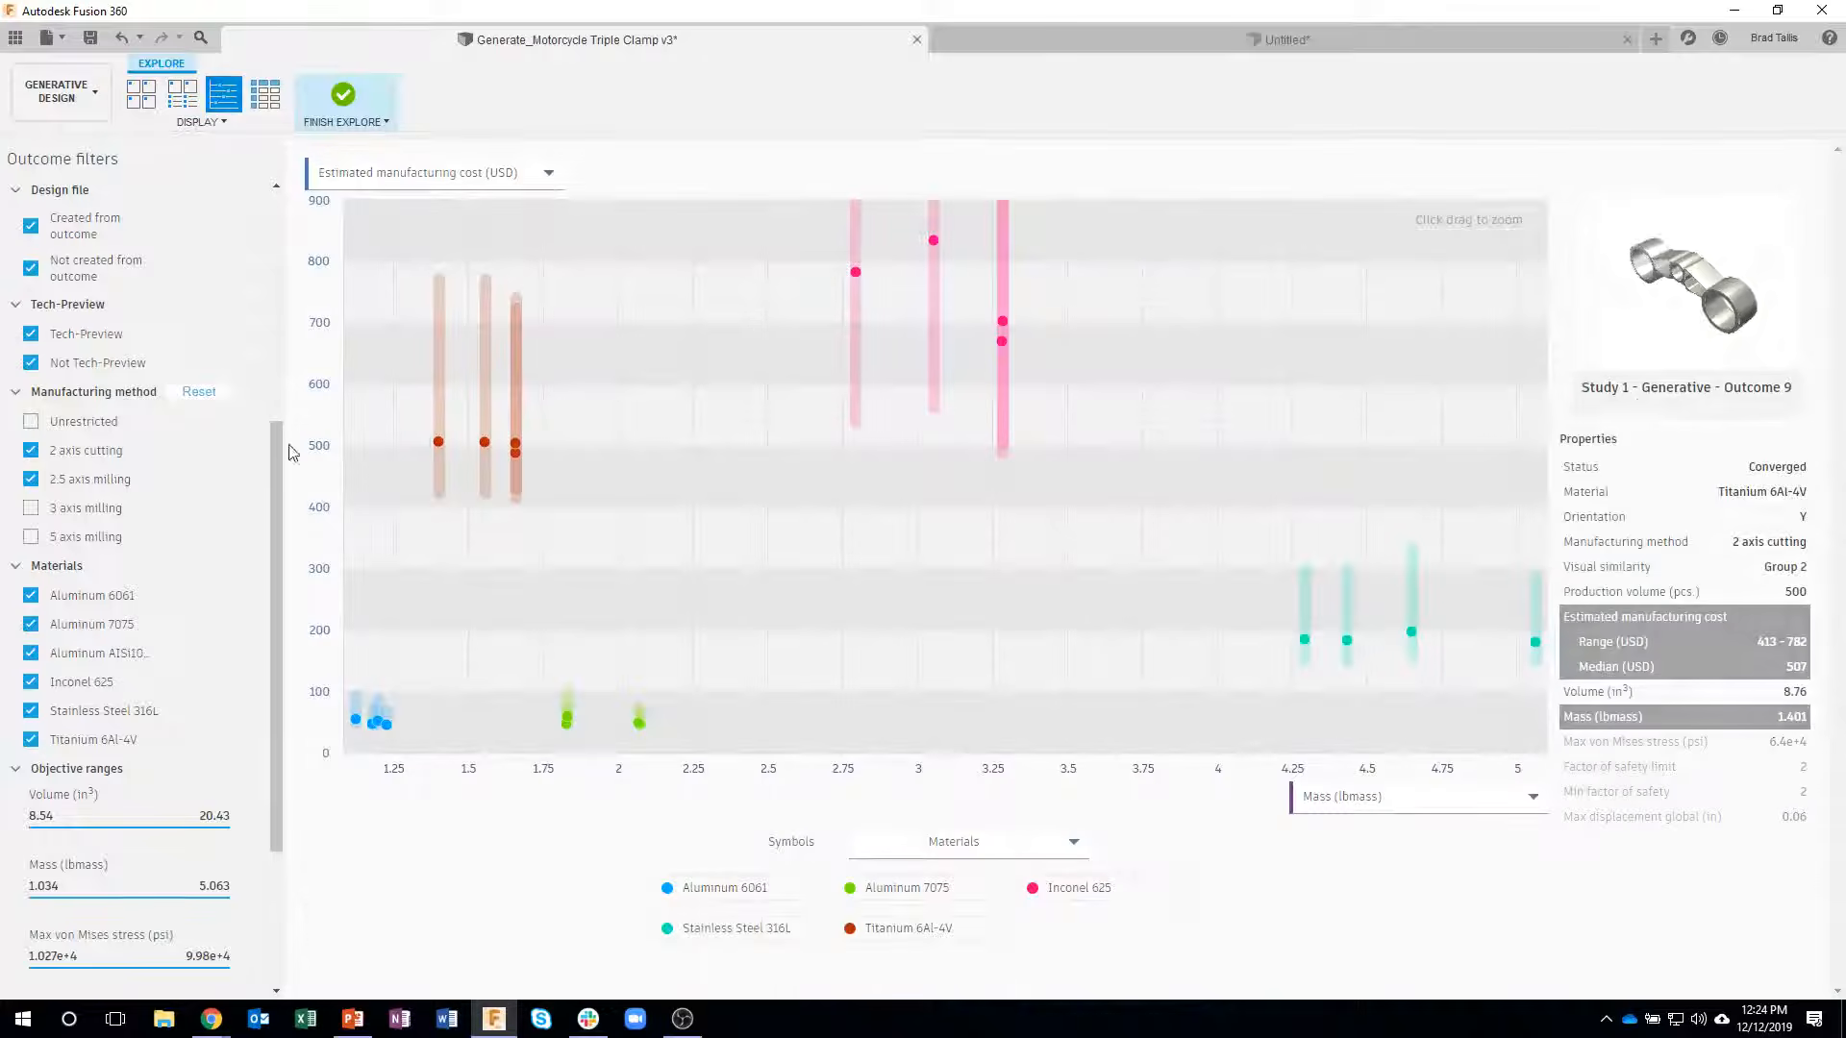
click(354, 180)
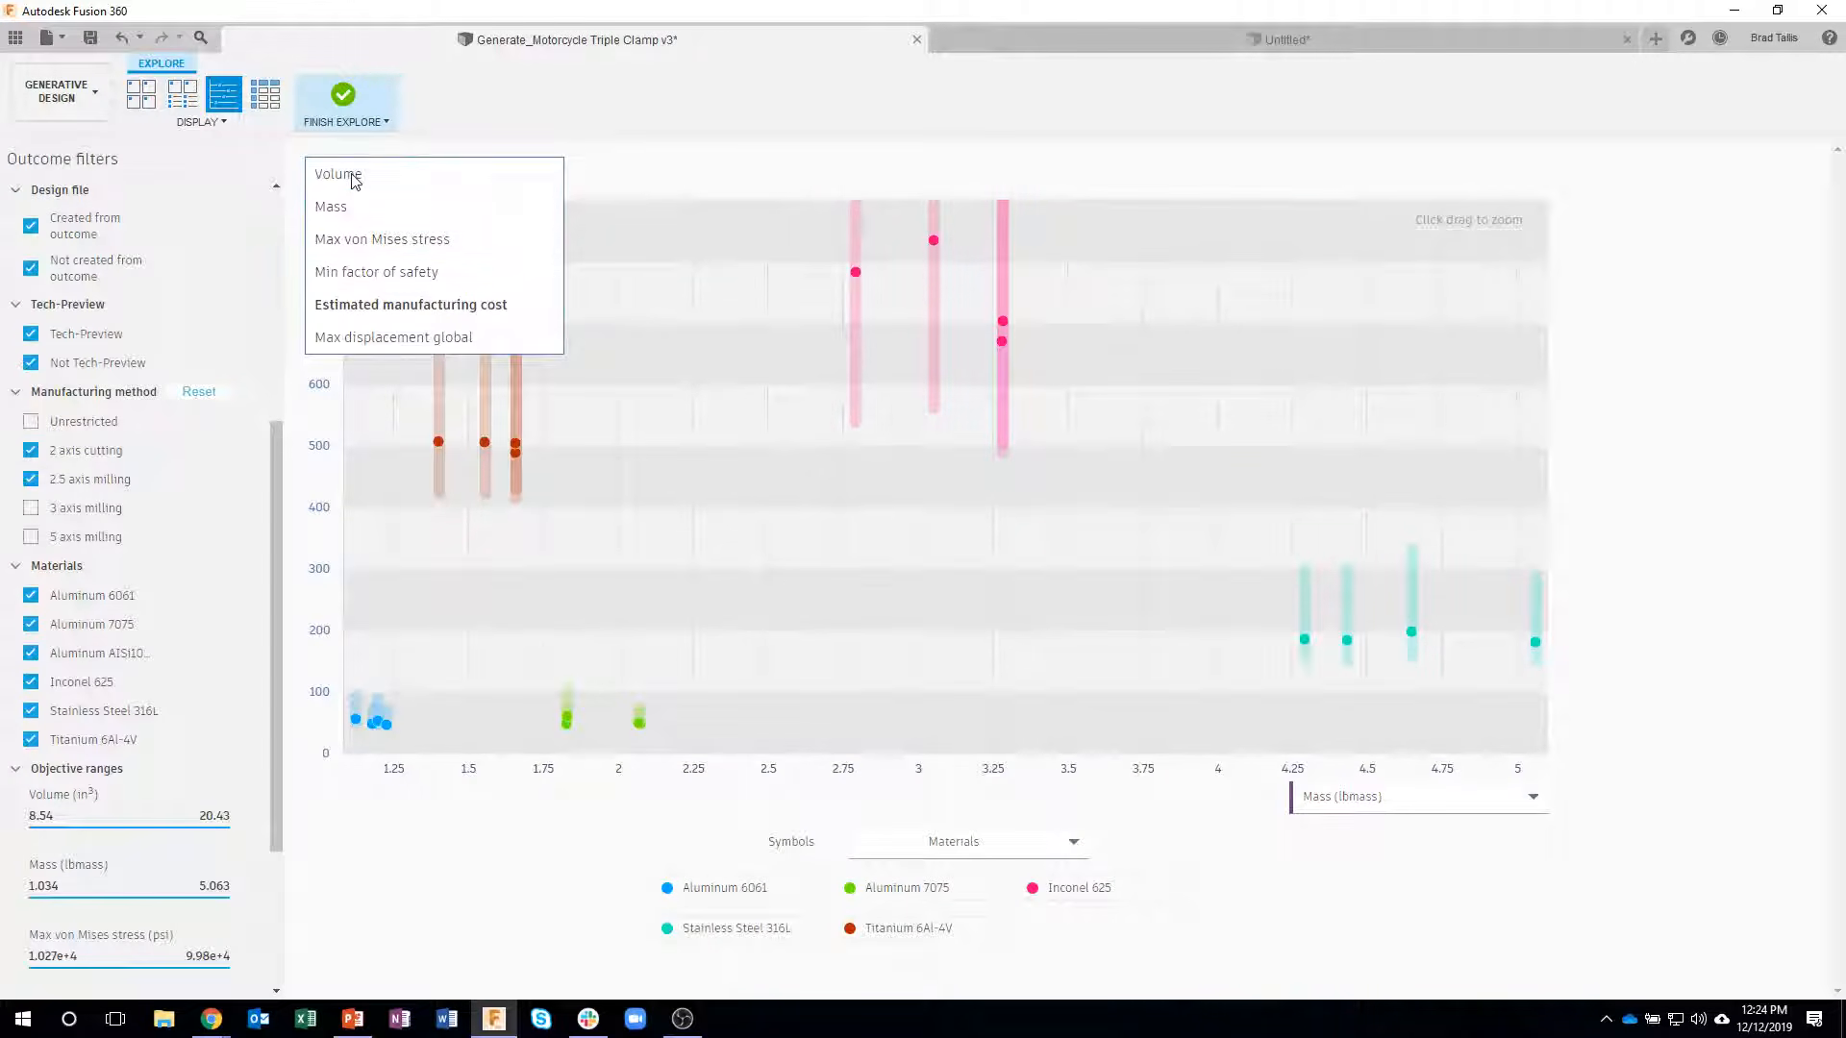
click(377, 272)
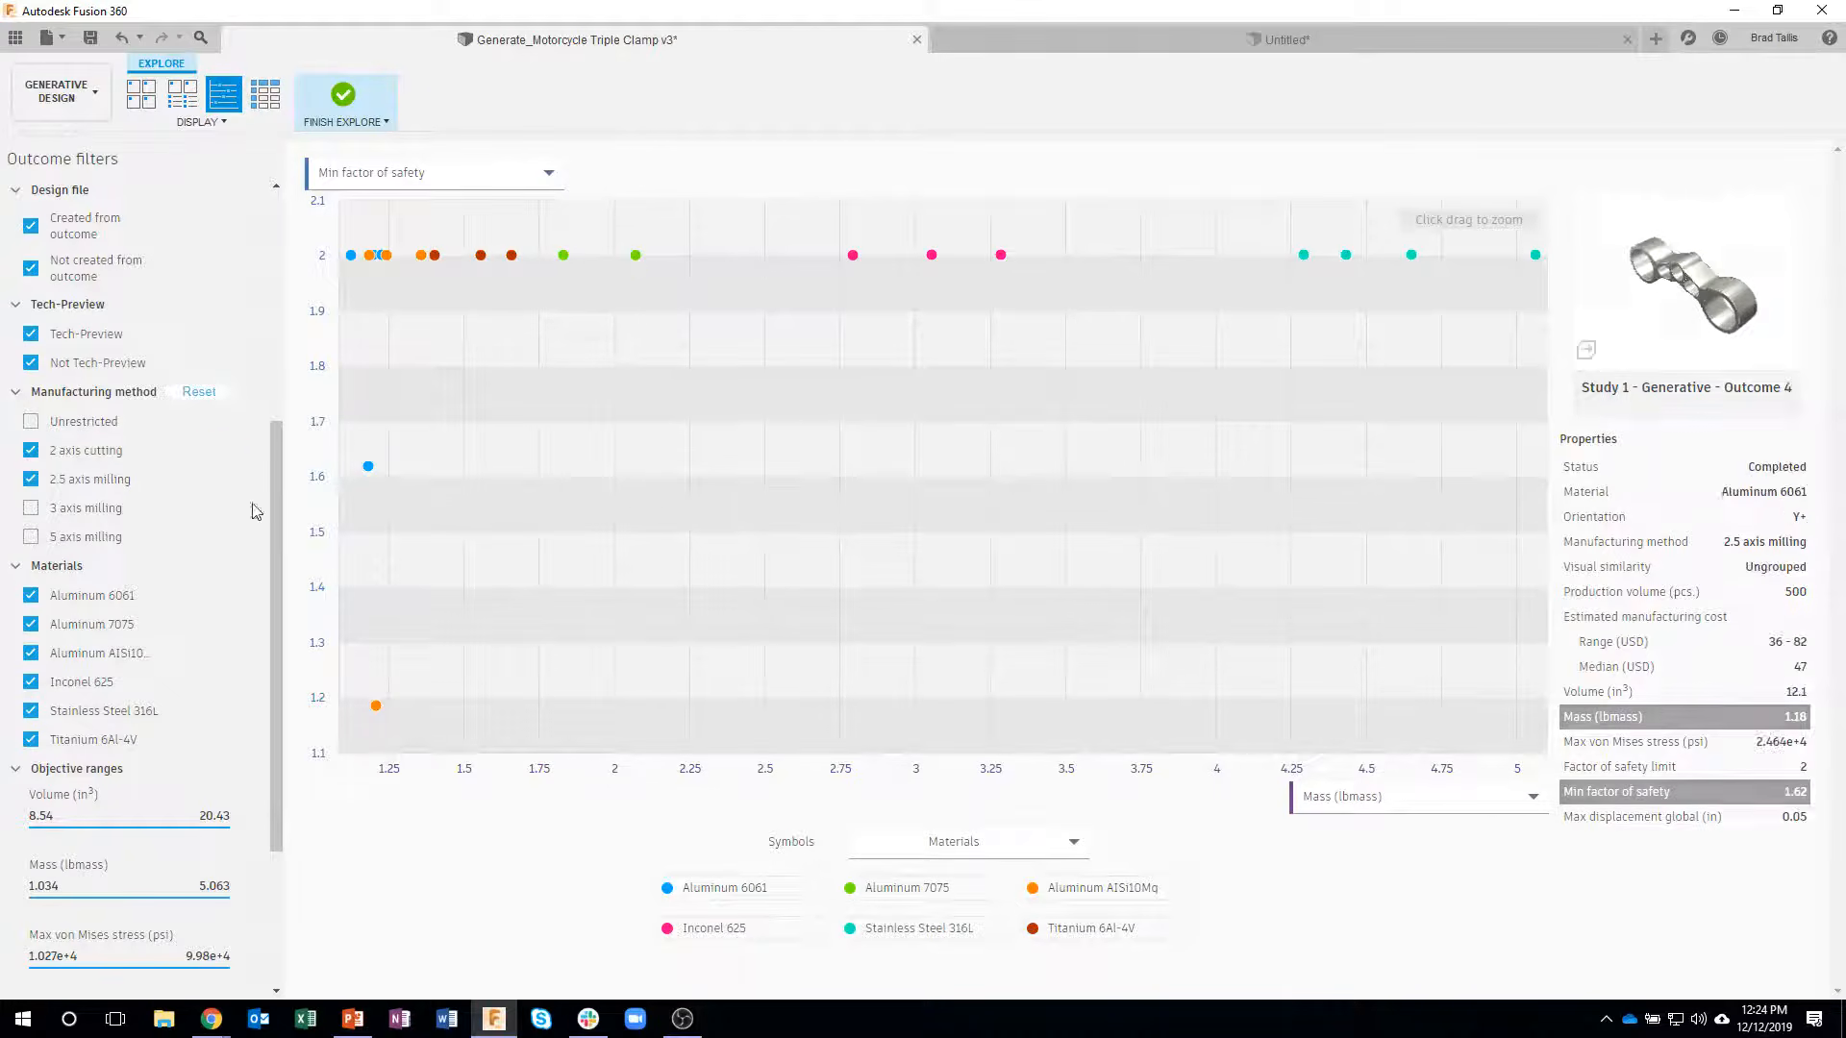
click(374, 476)
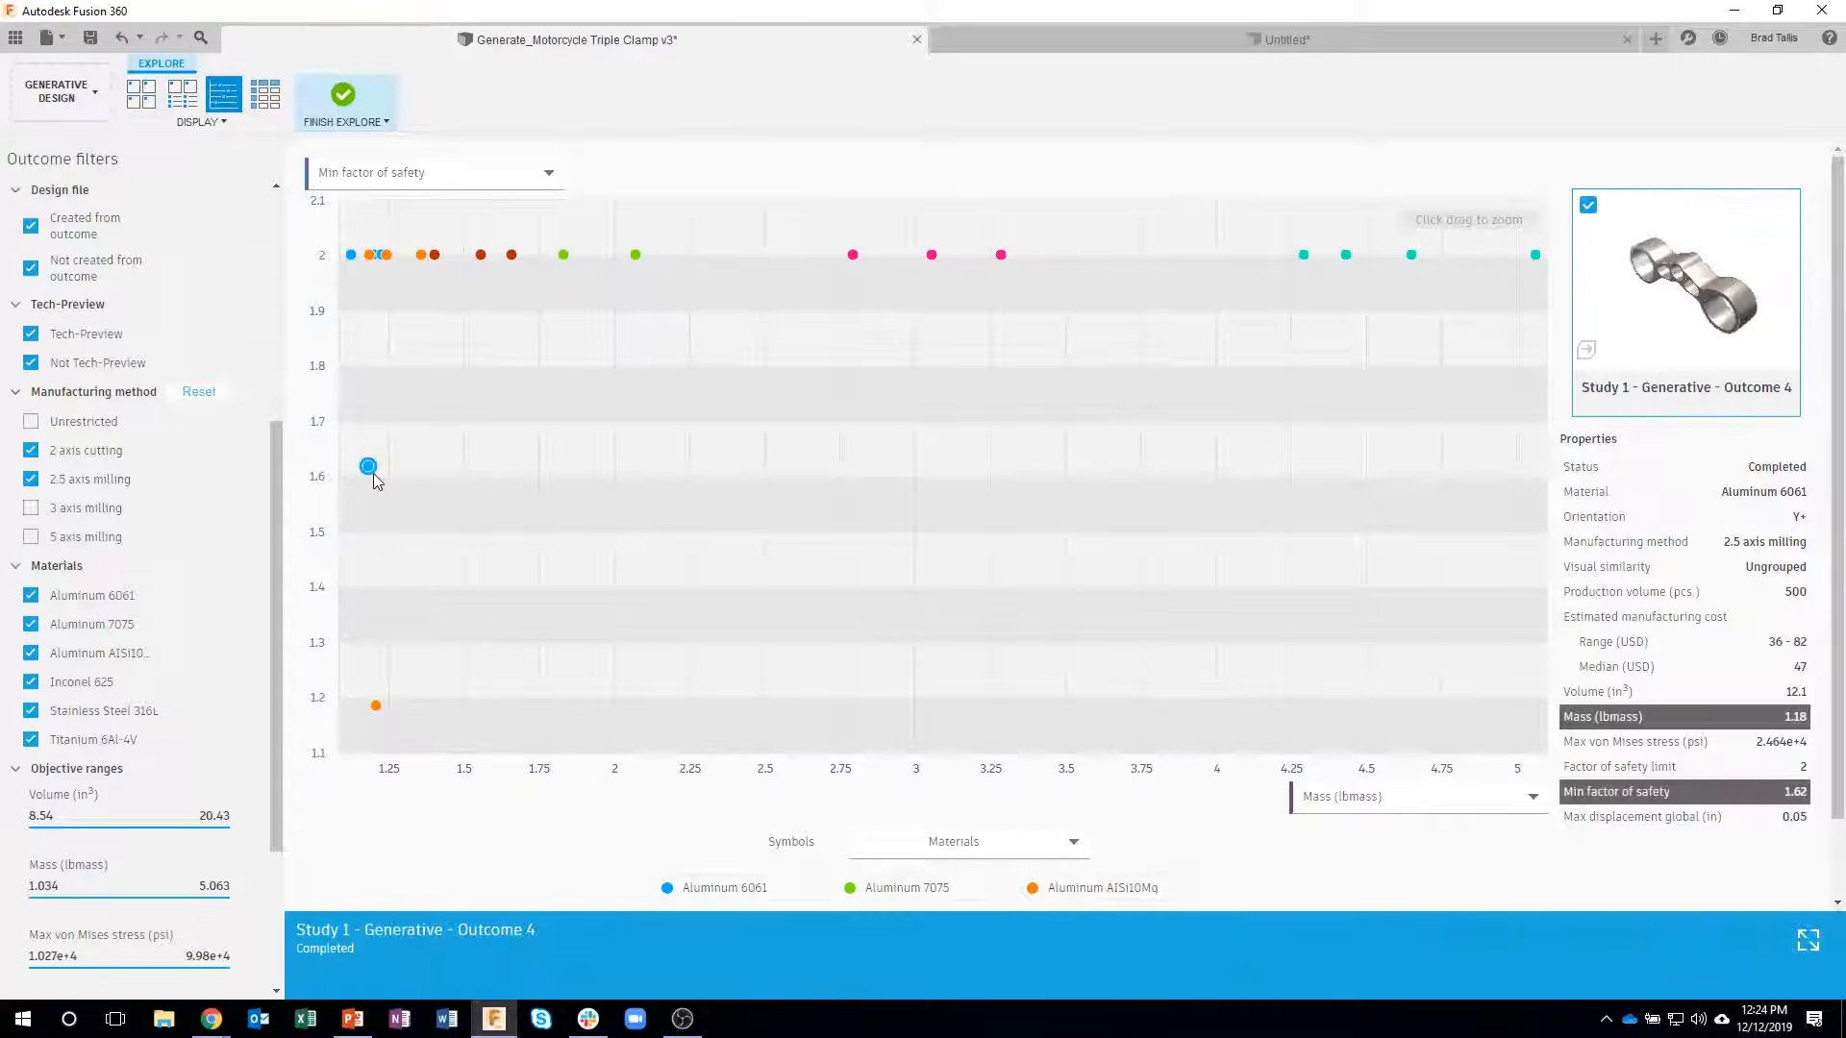
- Compare the Aluminum 6061 2 axis cutting Outcome 2 side by side with its similar outcomes 5, 37 and 40
click(351, 255)
click(1768, 940)
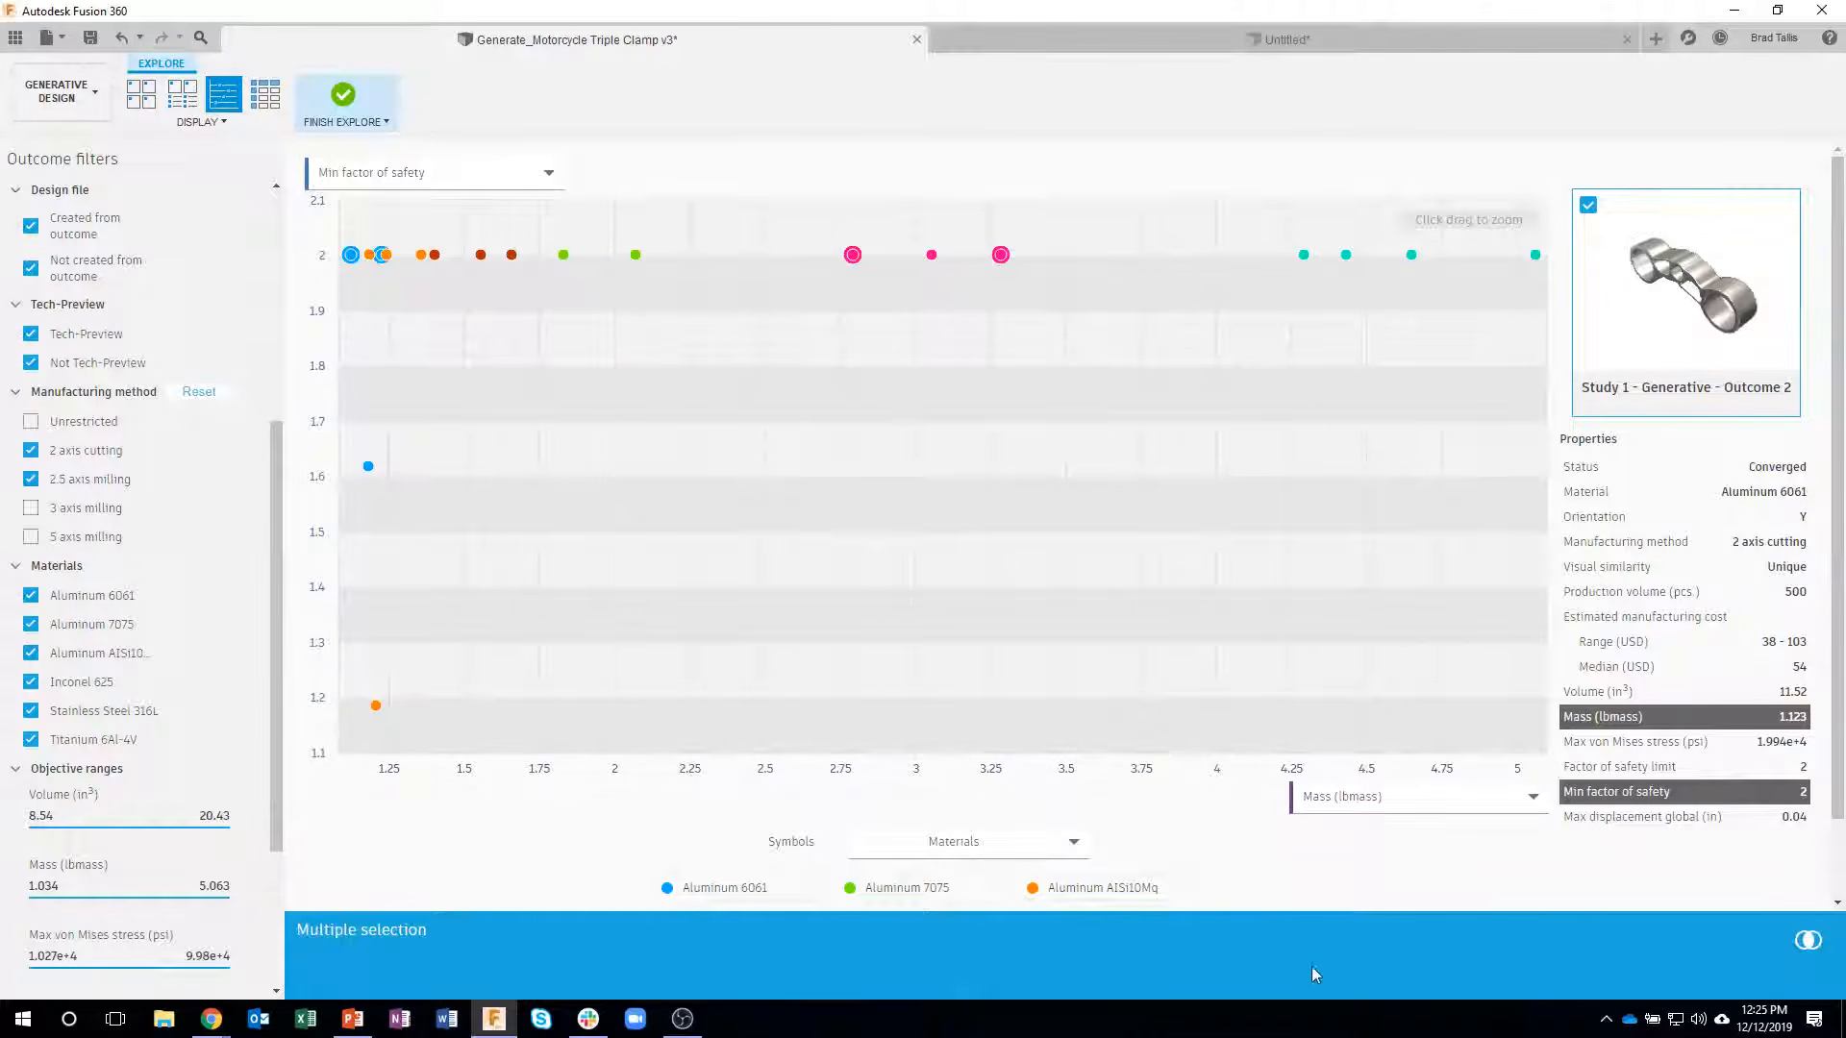
click(1807, 940)
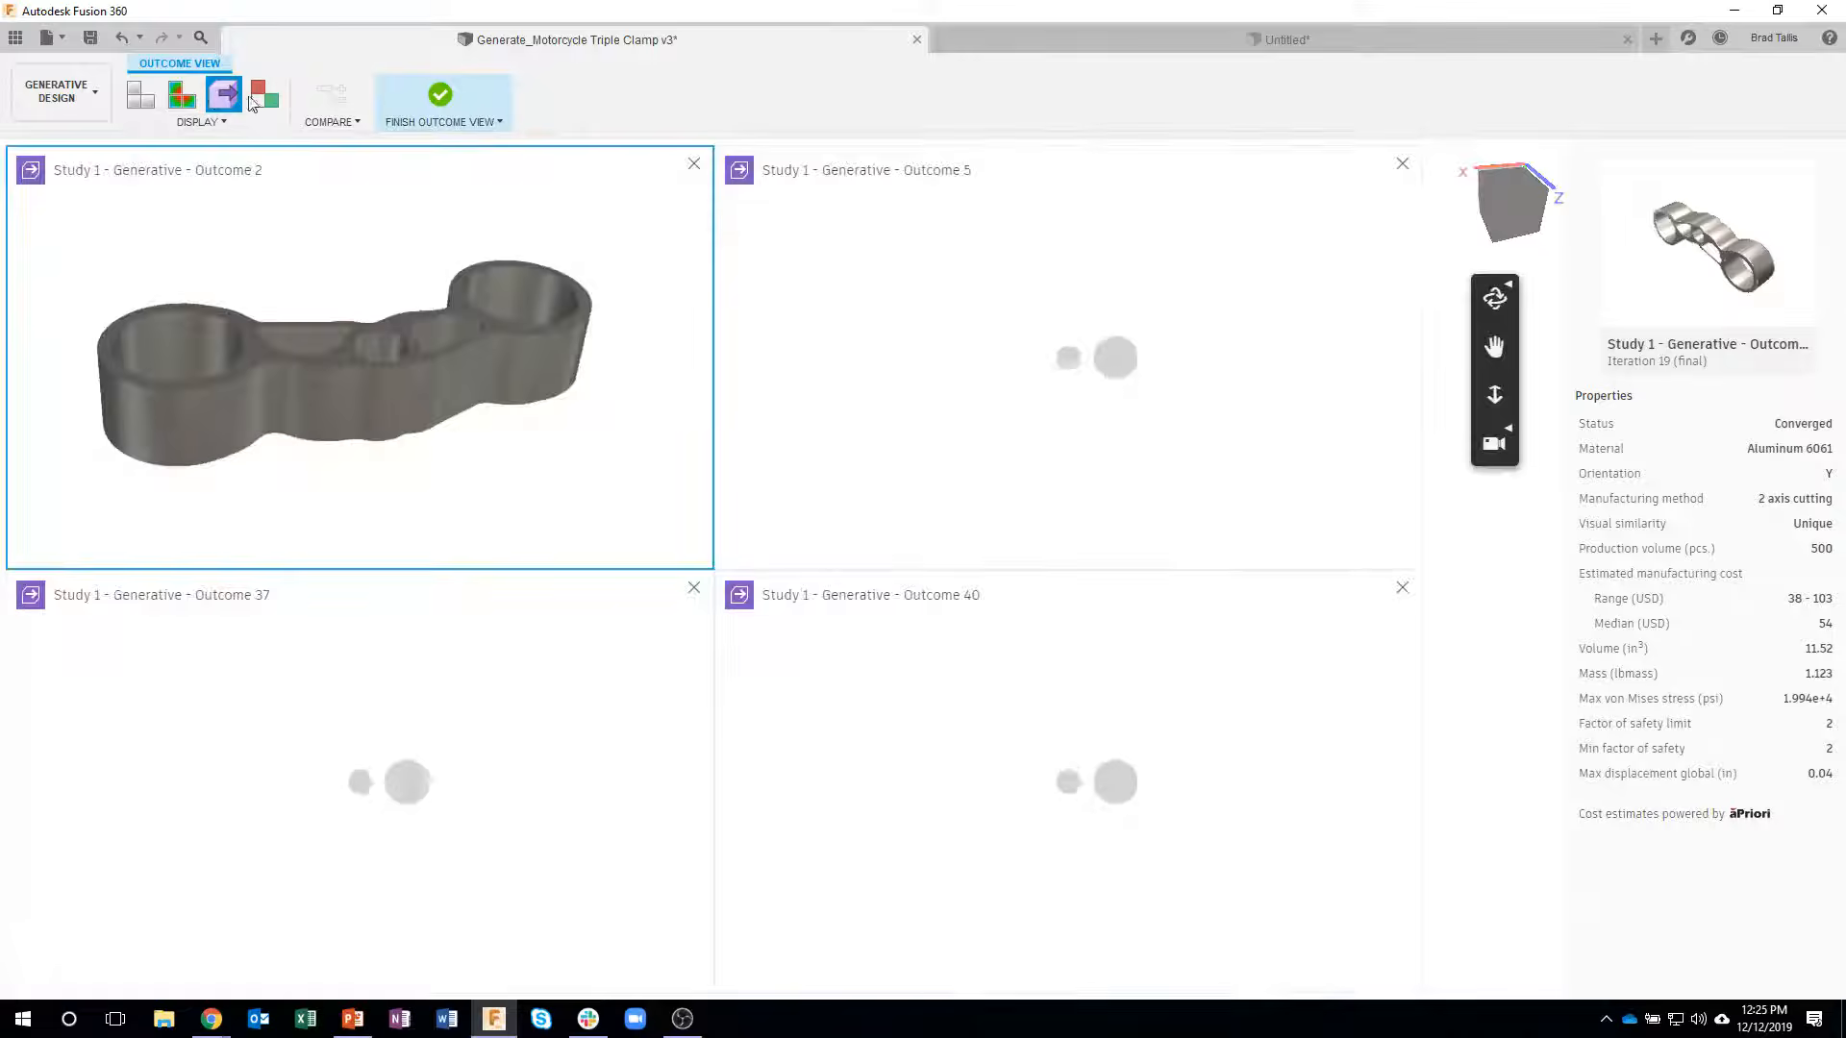
shift+middle_drag(411, 399, 498, 238)
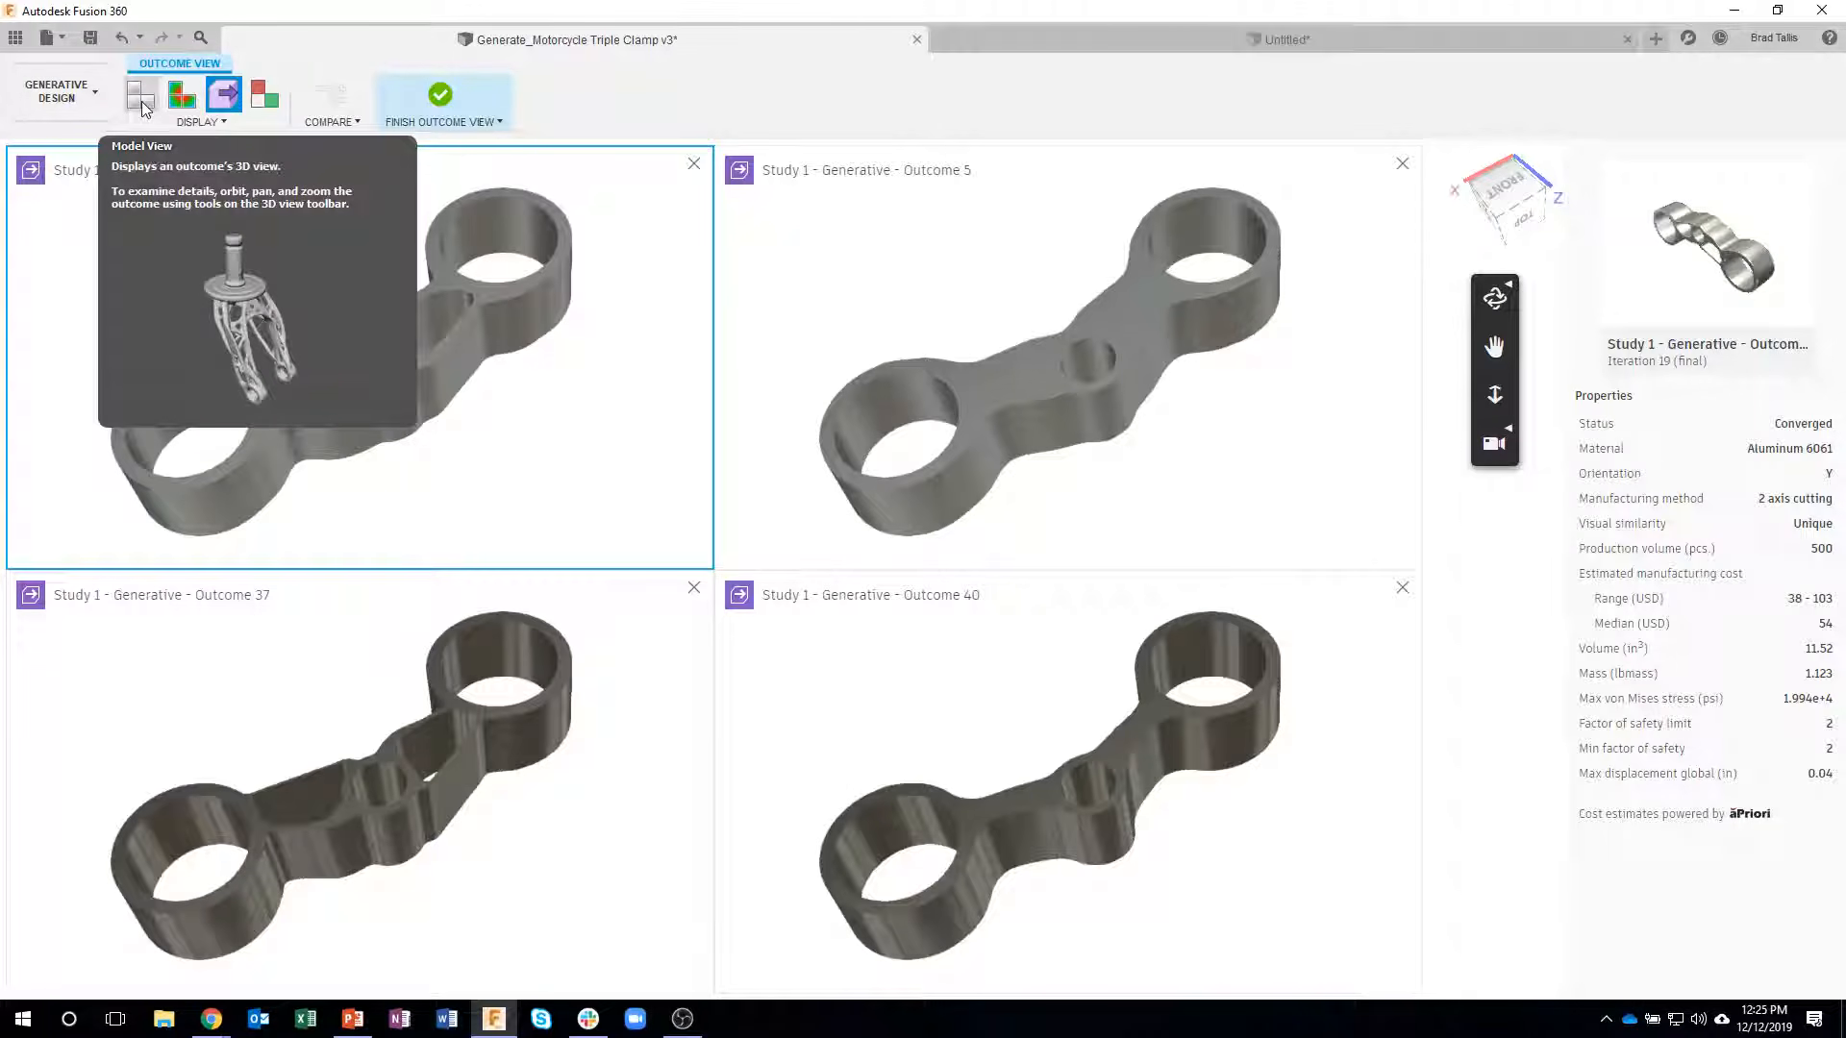
- Display the stress results on the four compared outcomes and examine their arms and bores against the stress reference scale
click(185, 100)
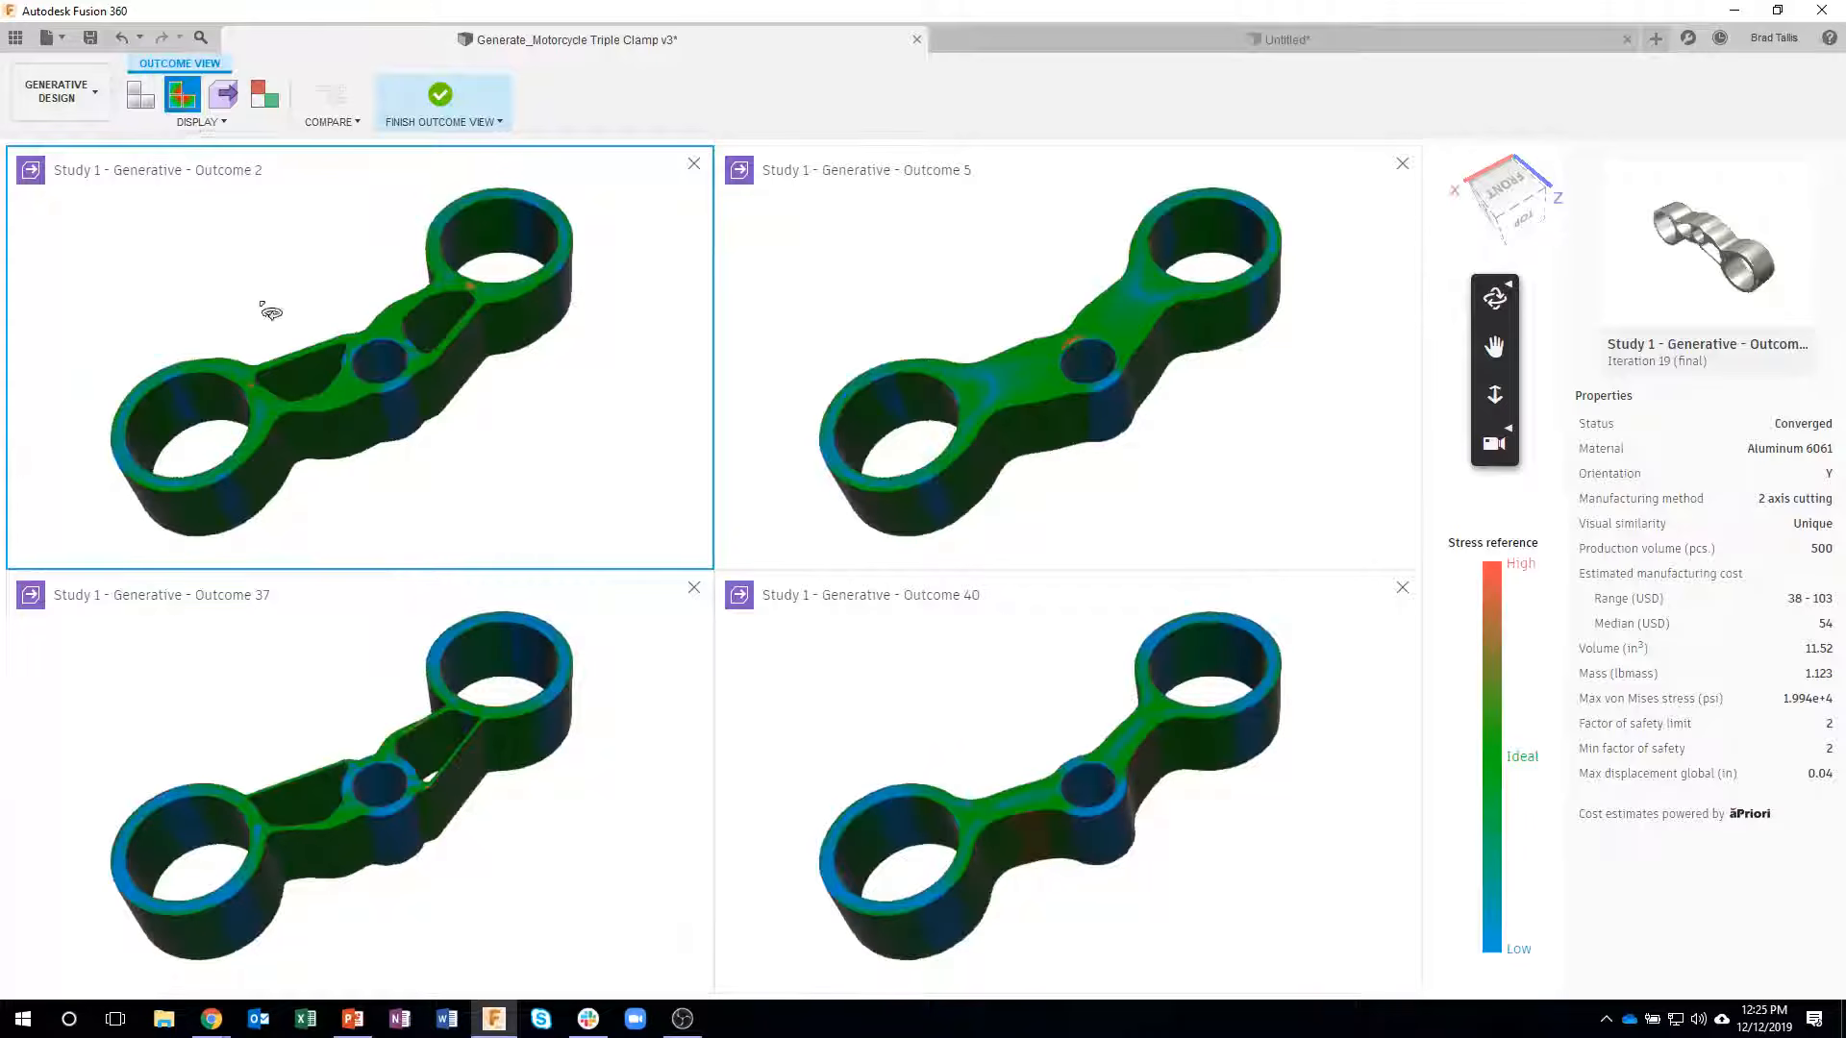
shift+middle_drag(426, 311, 382, 258)
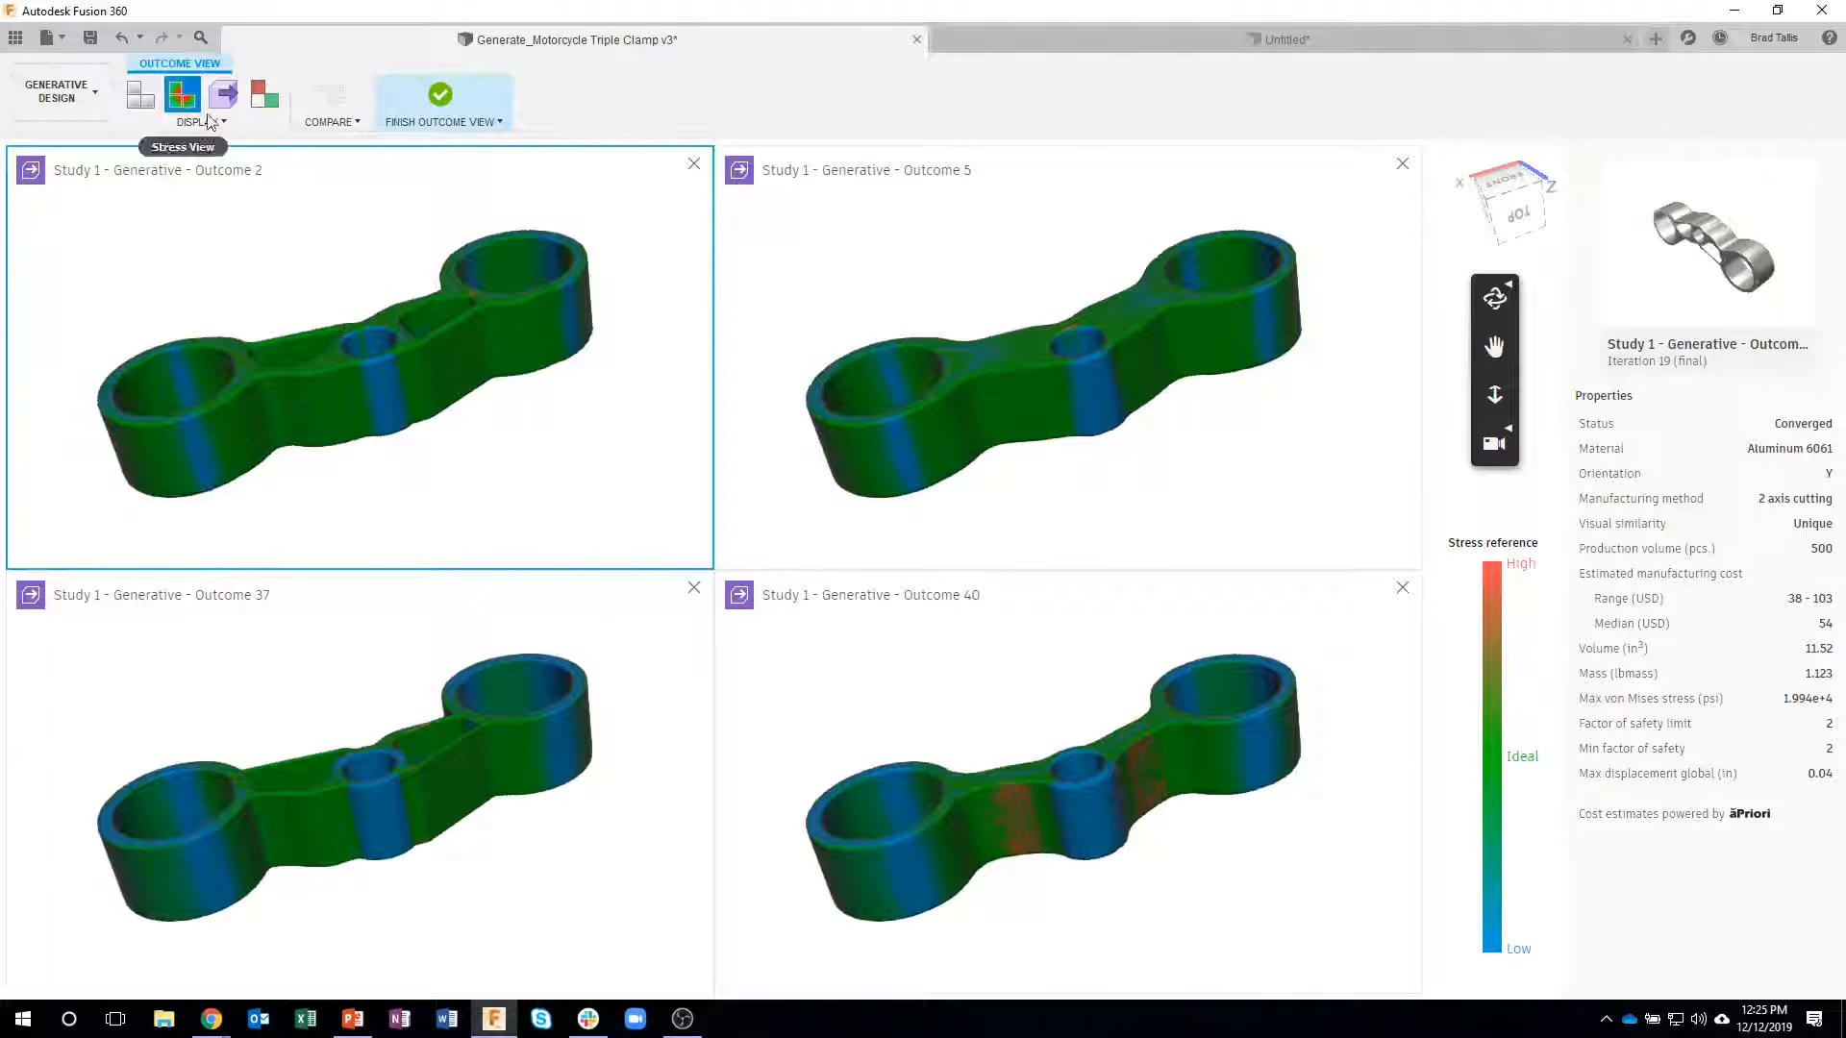
mouse_move(341, 304)
shift+middle_down()
mouse_move(474, 392)
mouse_move(363, 288)
shift+middle_up()
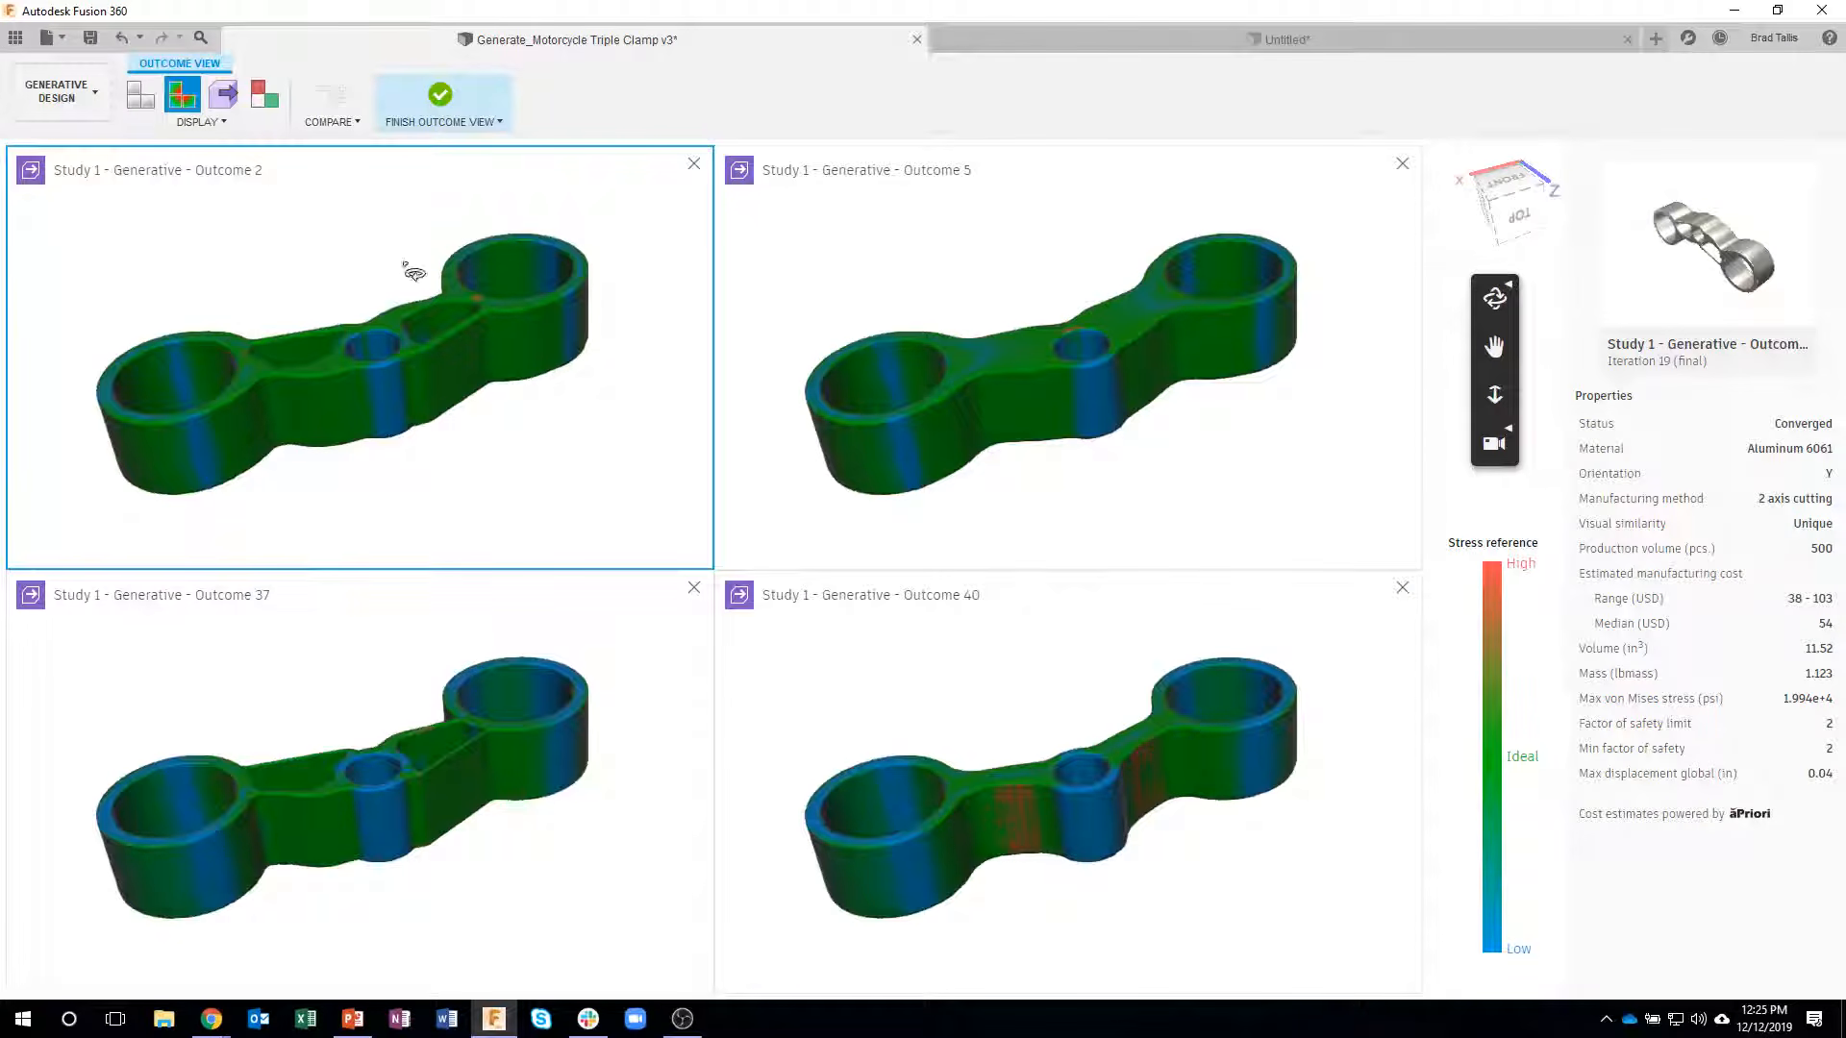
shift+middle_drag(428, 312, 1511, 588)
mouse_move(1490, 582)
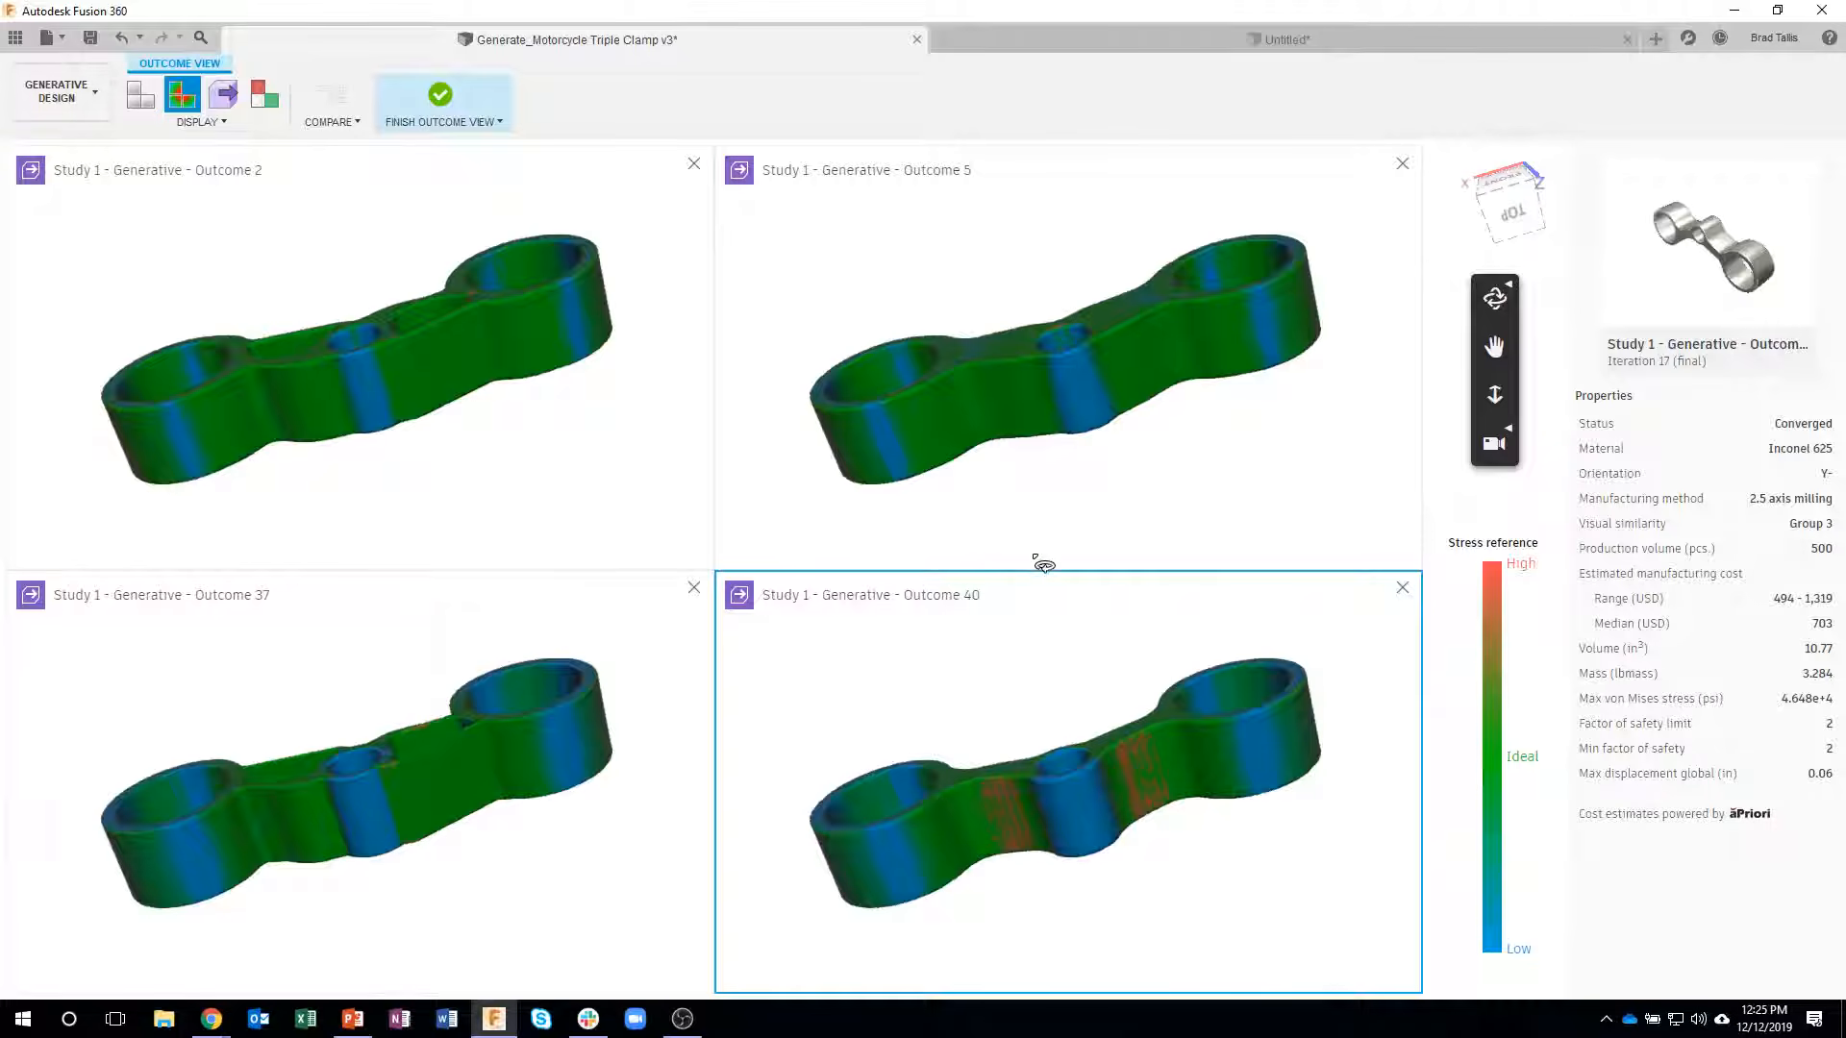
- Overlay the design space with its obstacle and preserve geometry on the four outcomes, and return them to the plain model view
click(264, 96)
drag(452, 427, 568, 404)
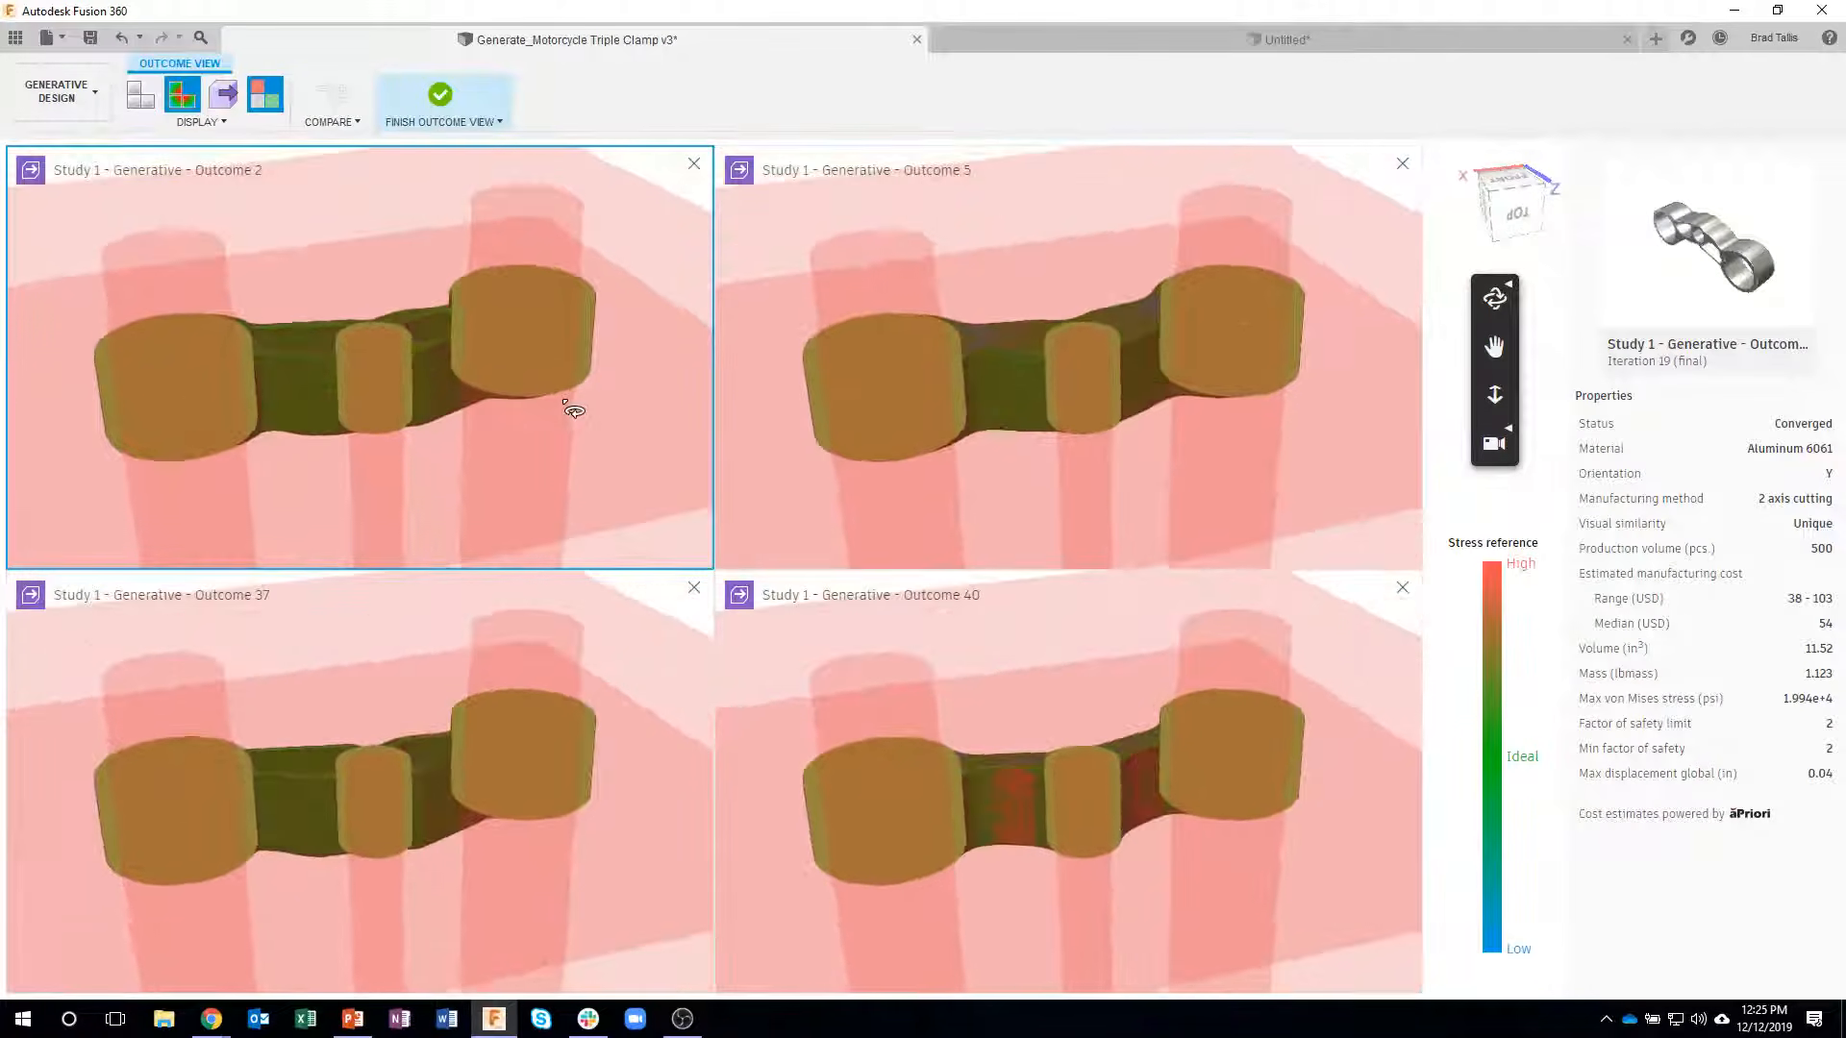
click(151, 93)
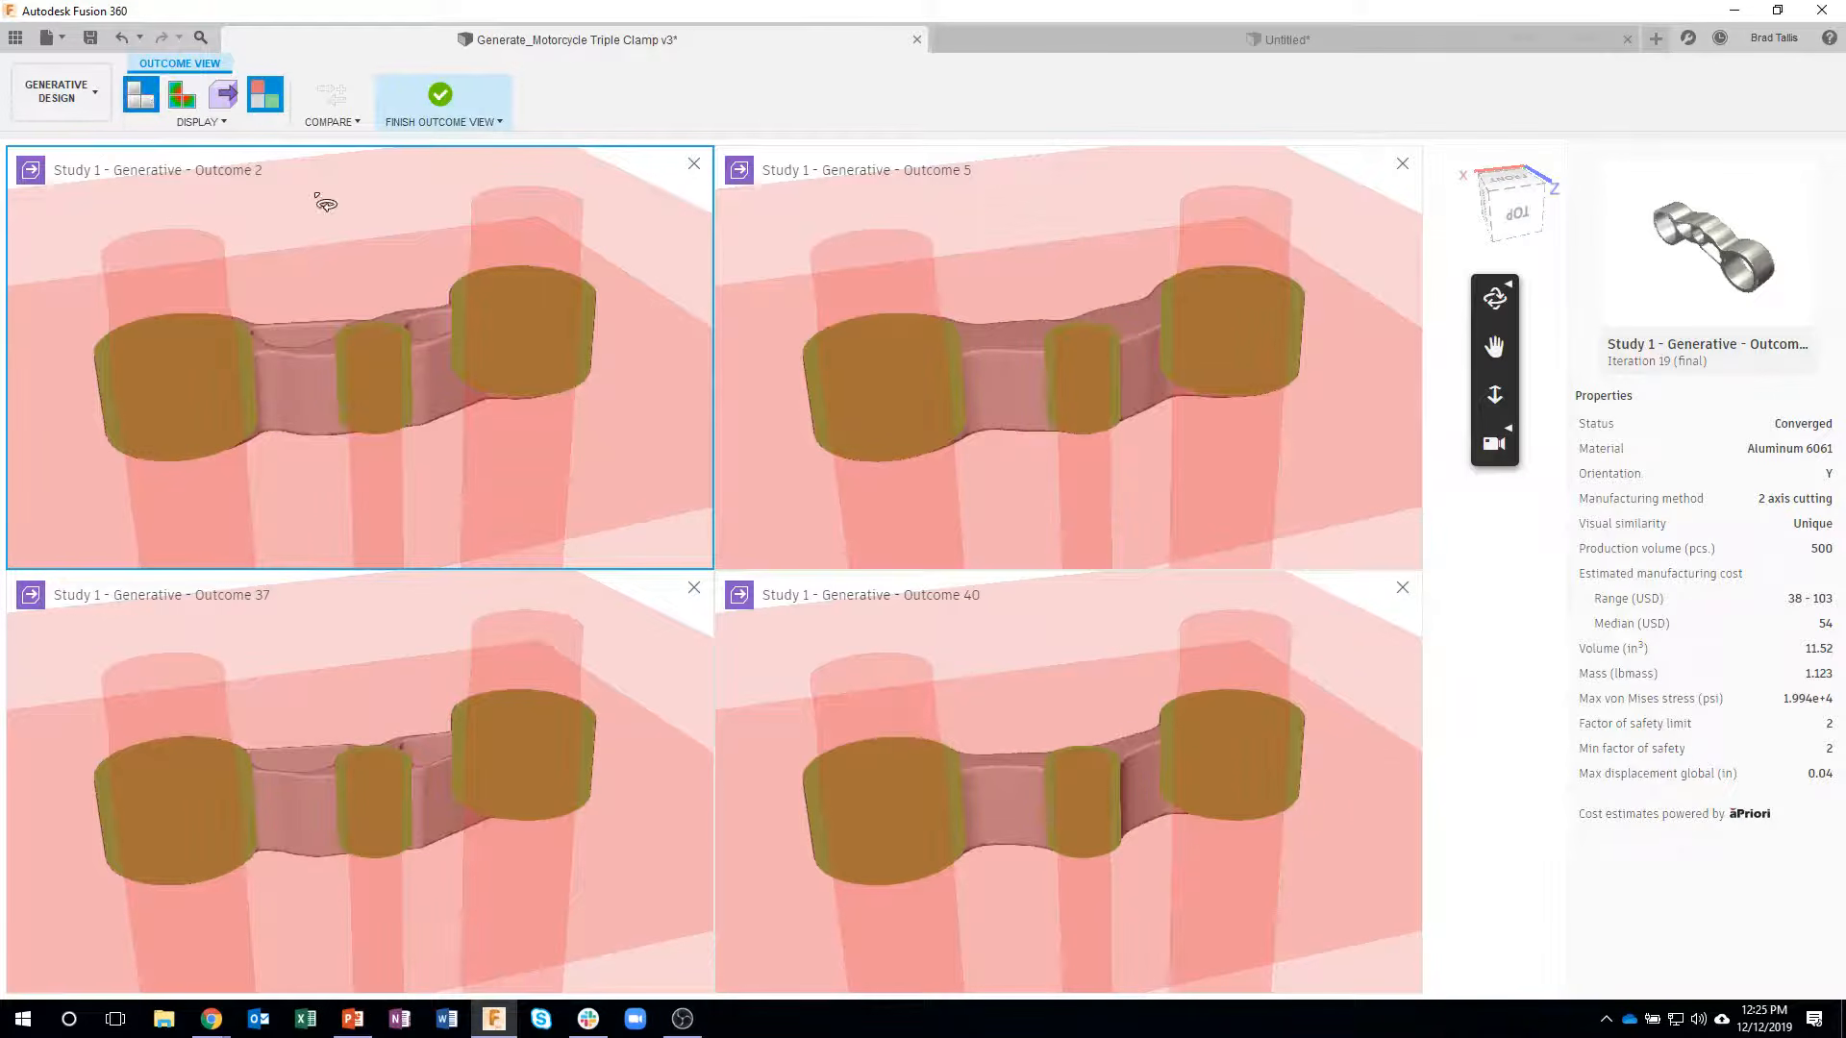
click(268, 100)
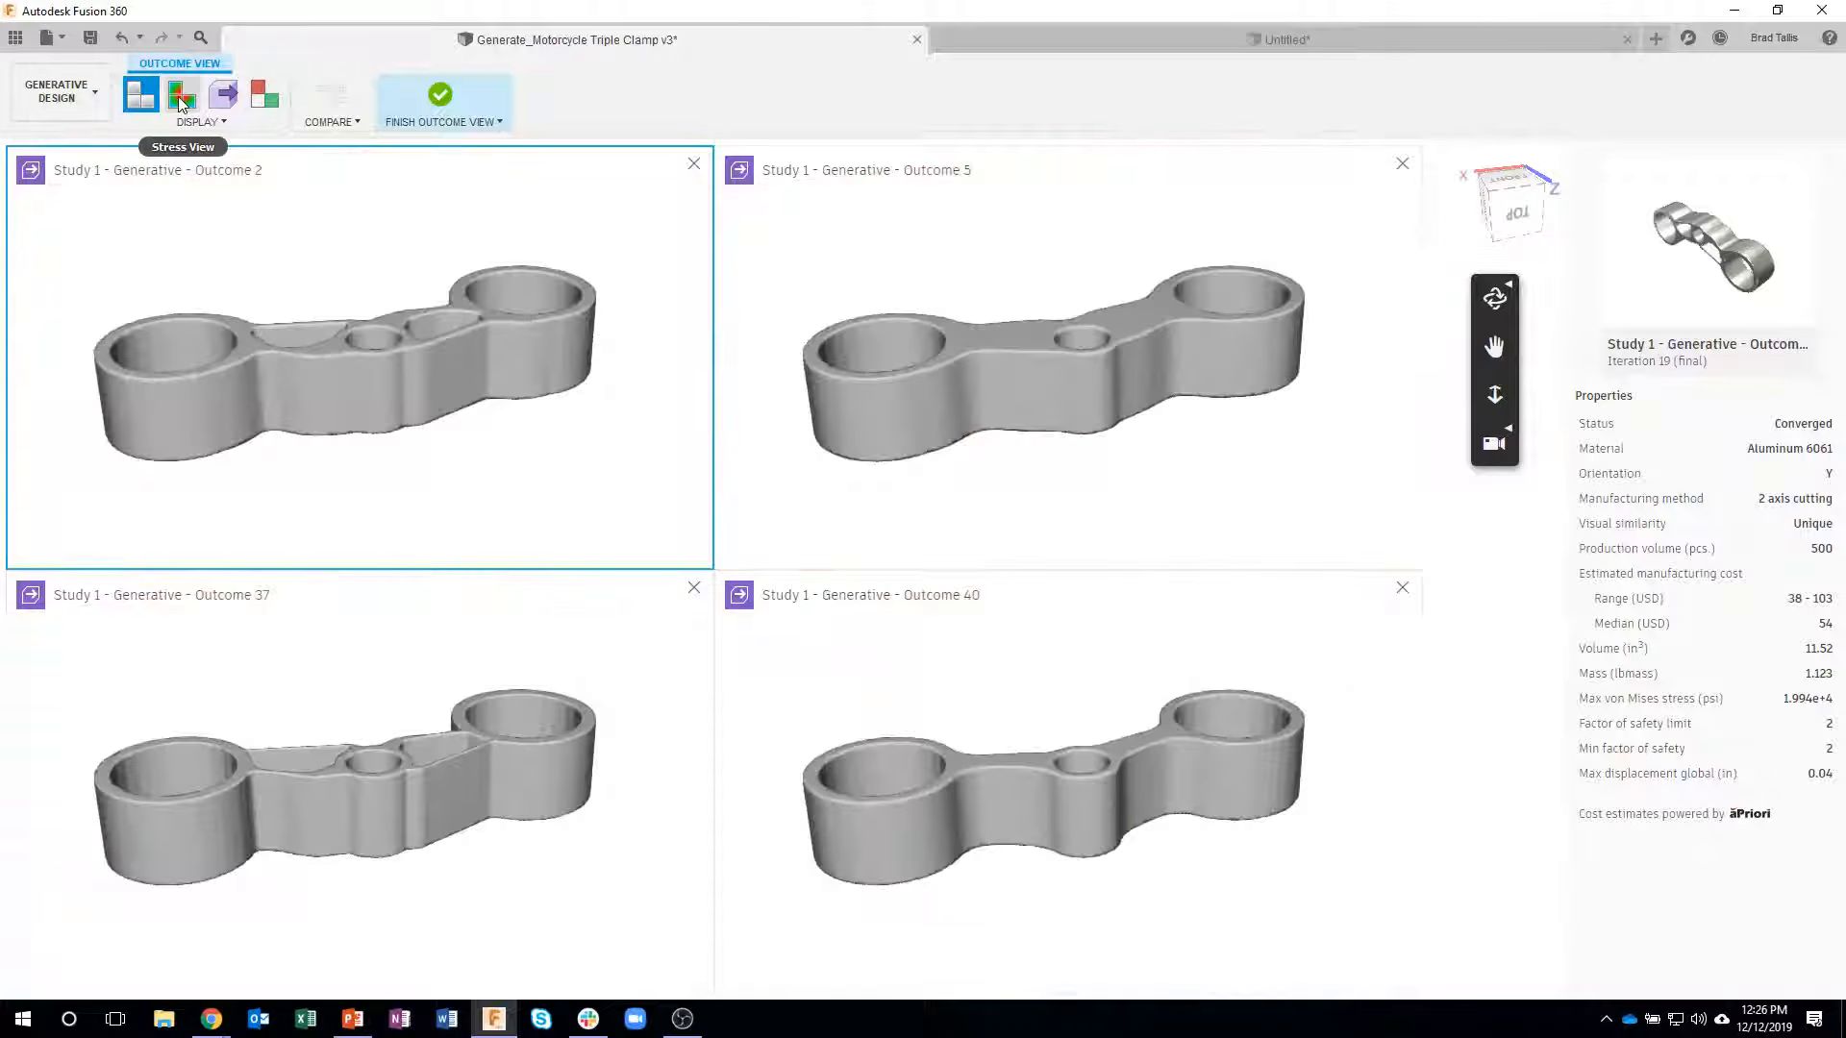
drag(368, 346, 330, 318)
shift+middle_drag(329, 318, 333, 330)
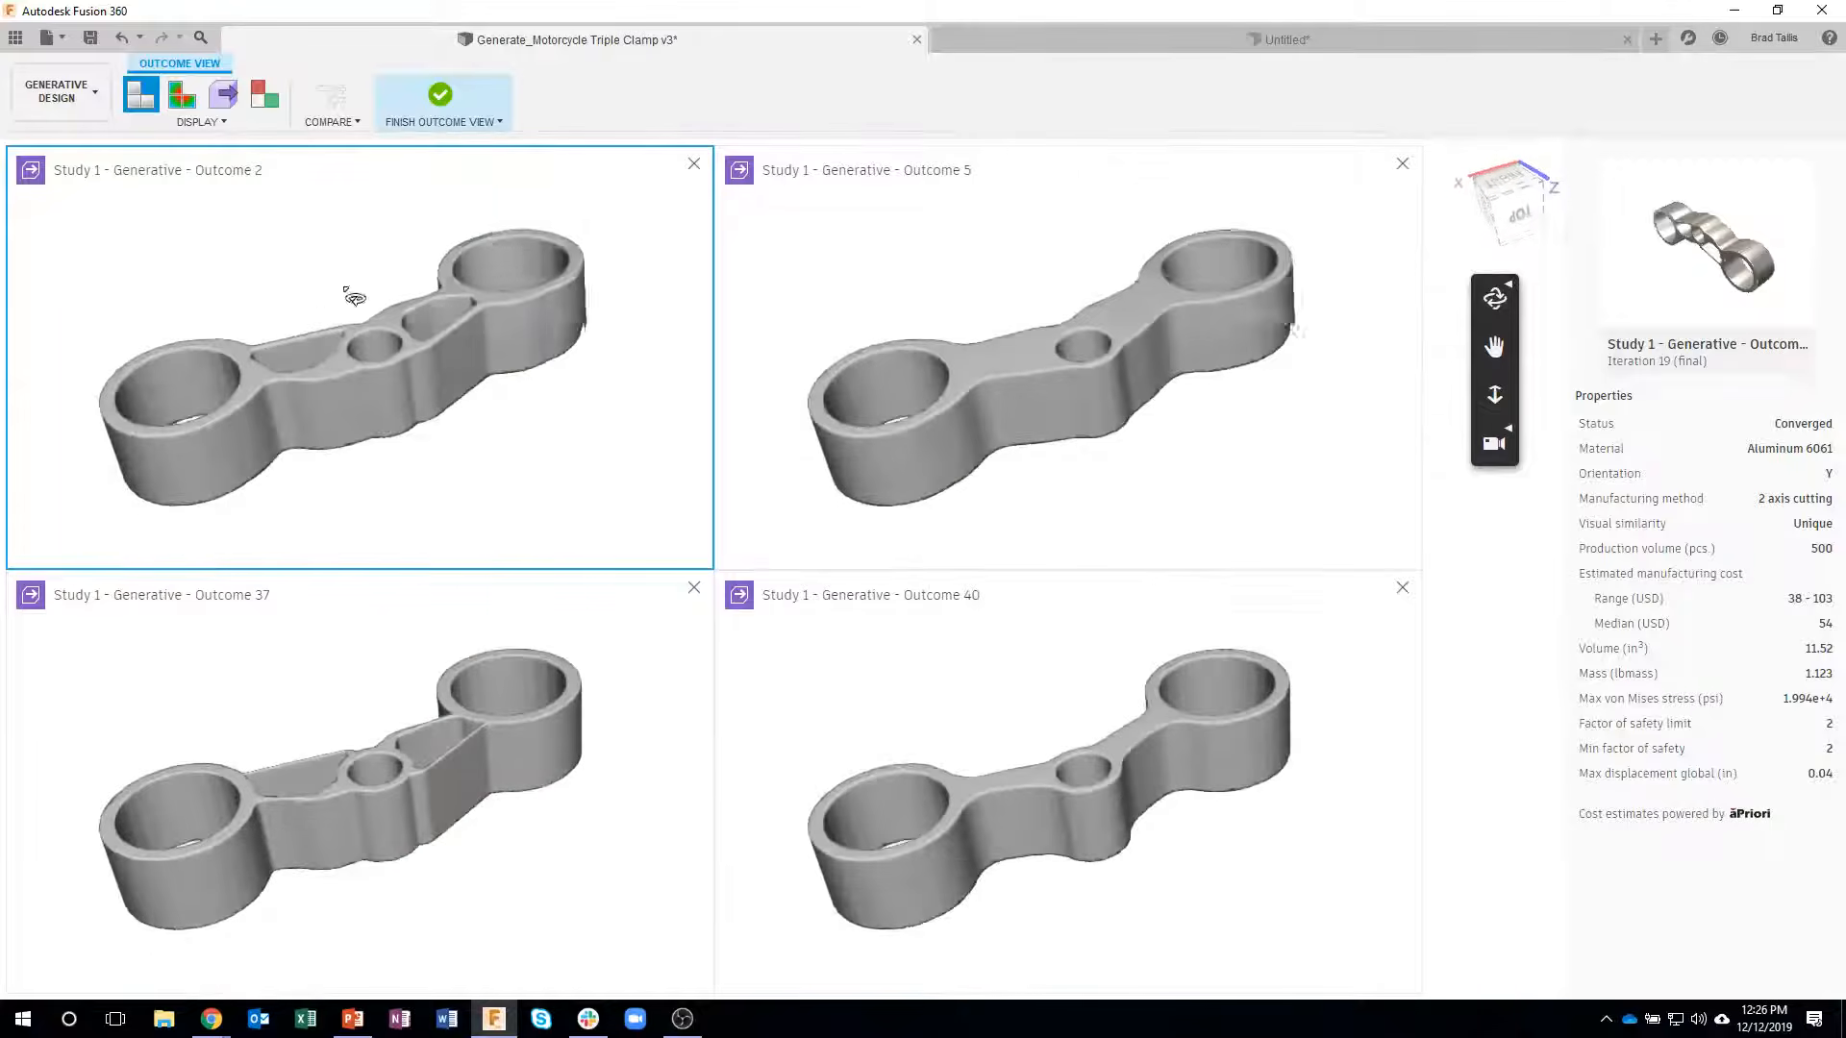
- Leave the comparison, show the outcomes as thumbnails and clear every selected outcome
click(438, 100)
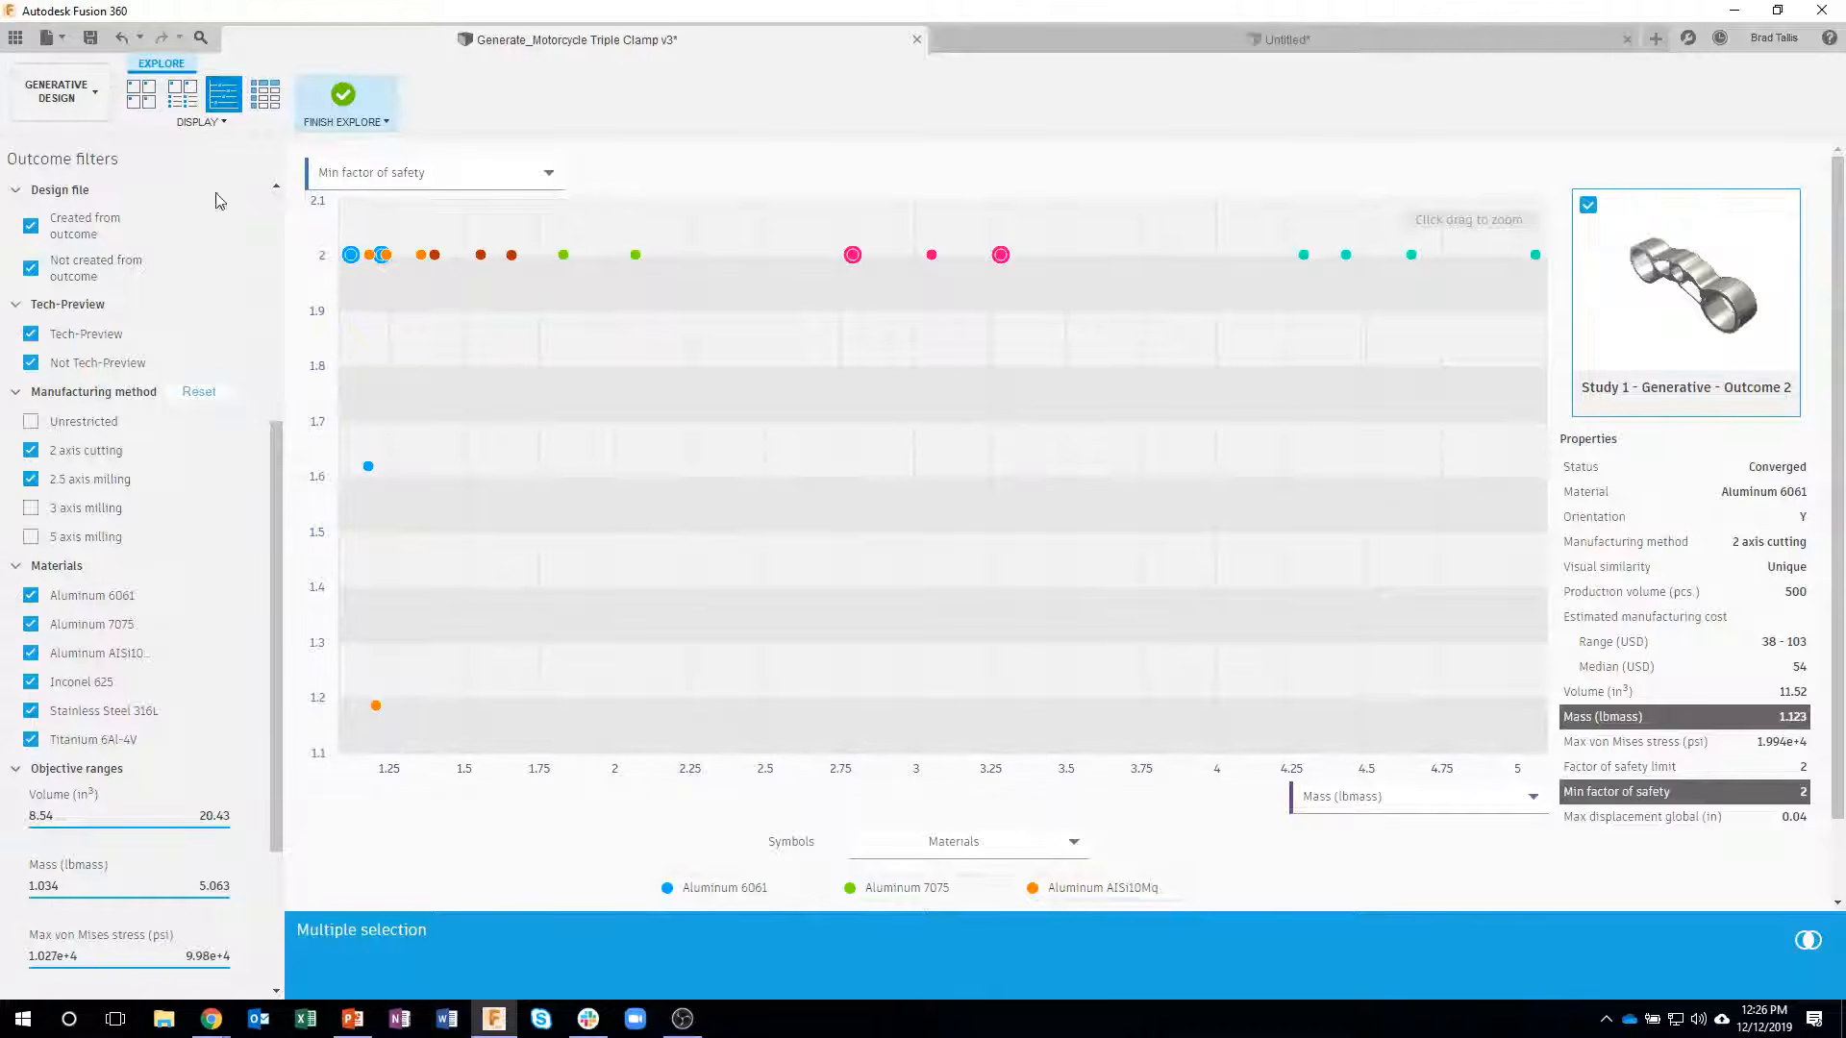
click(140, 93)
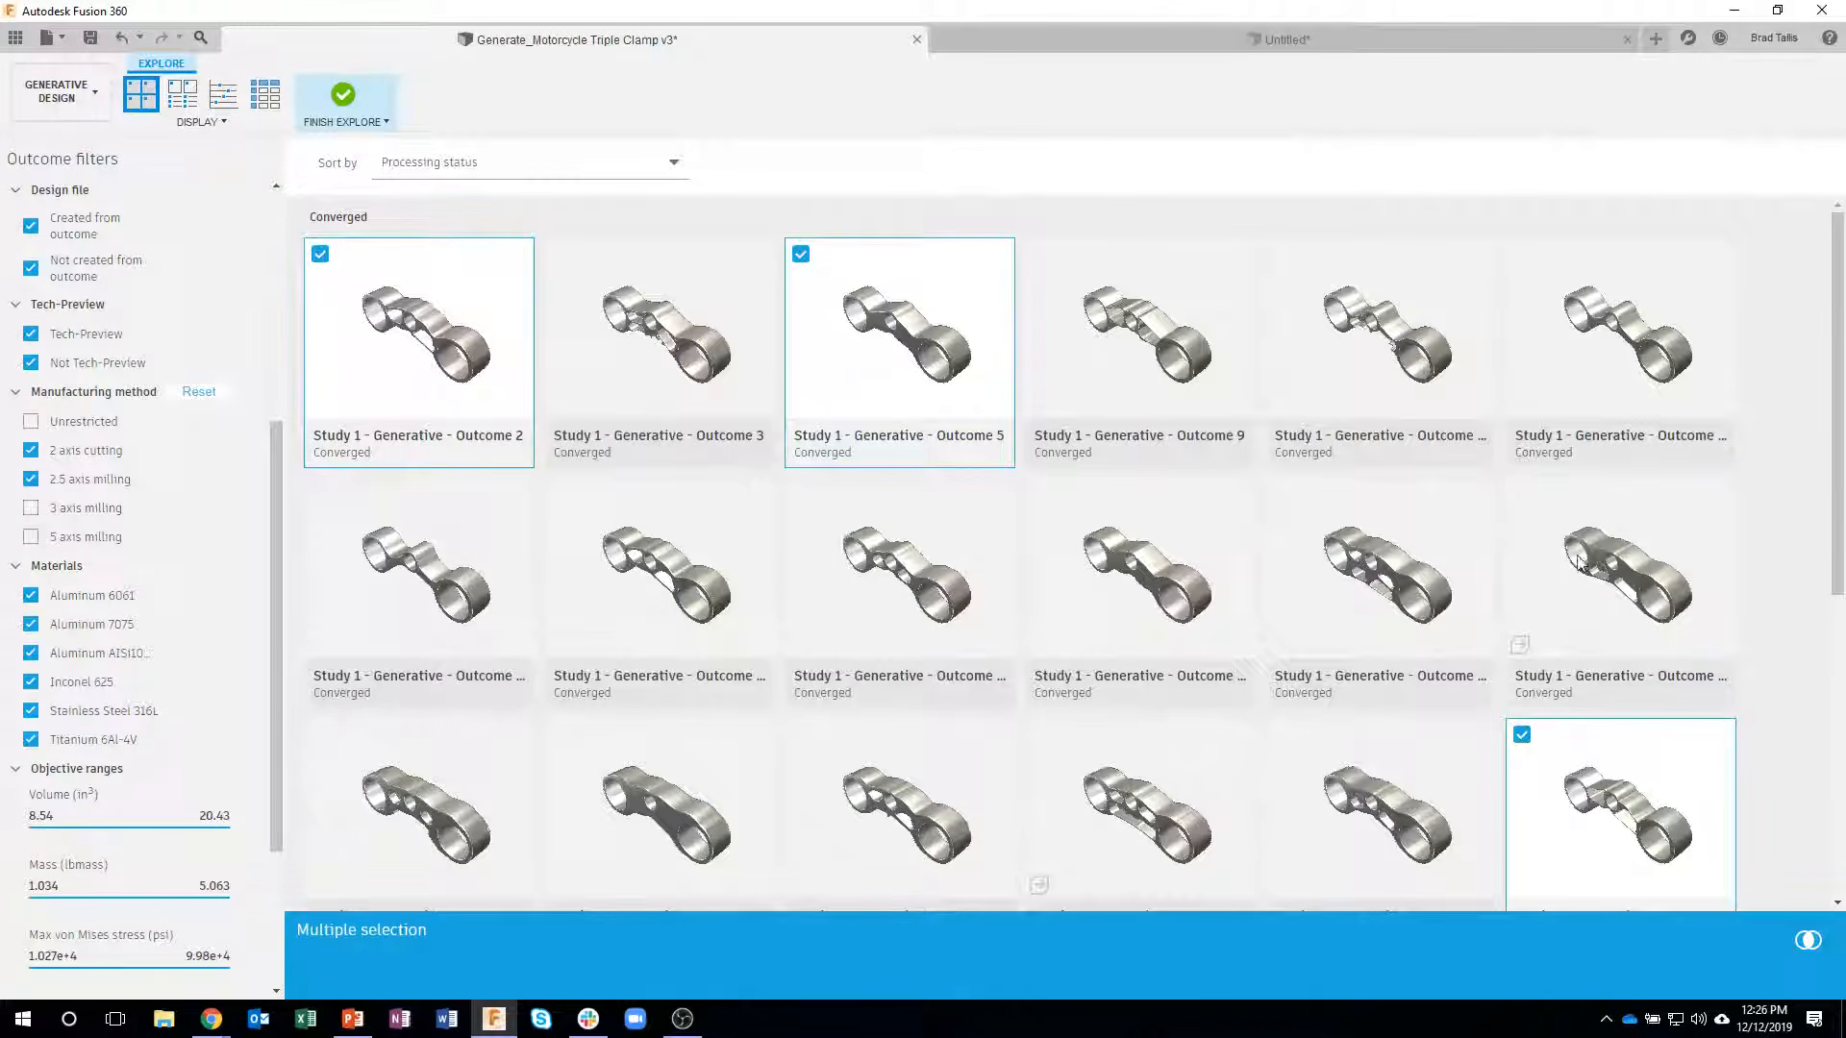
click(1522, 495)
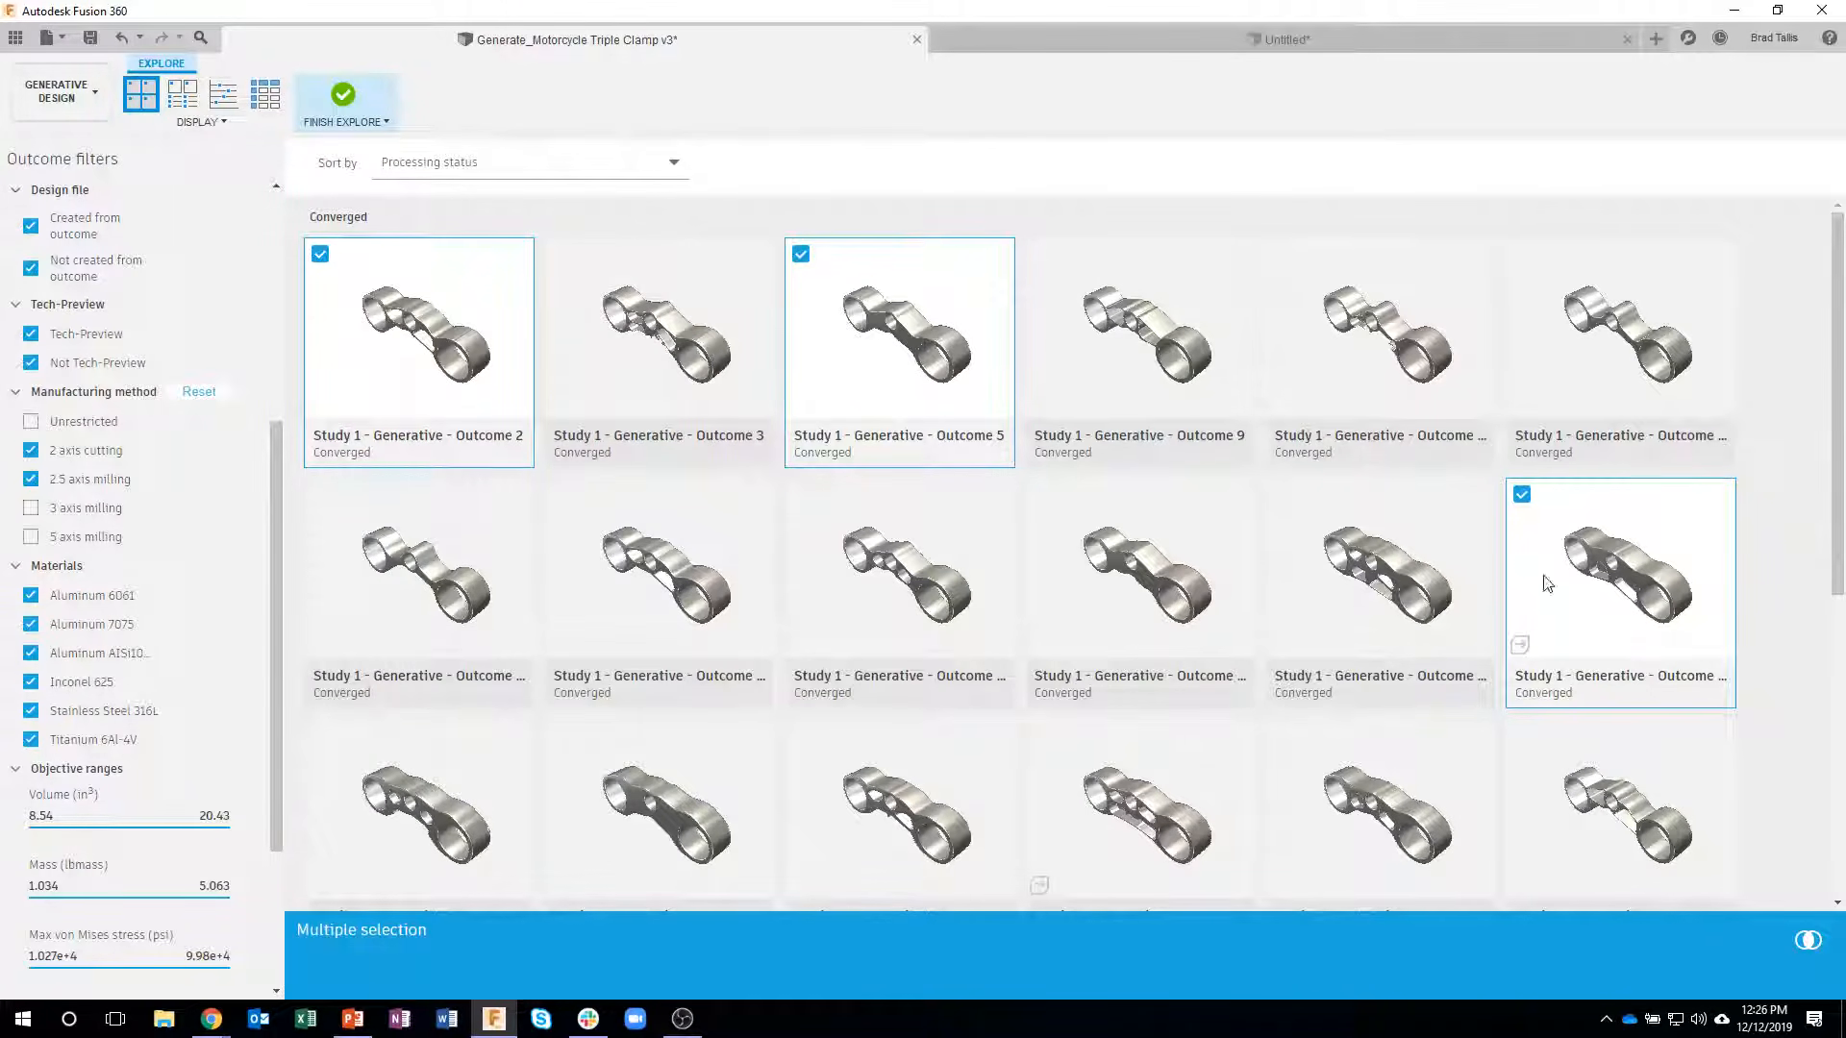
click(321, 254)
scroll(1298, 644, down, 3)
scroll(1022, 699, down, 3)
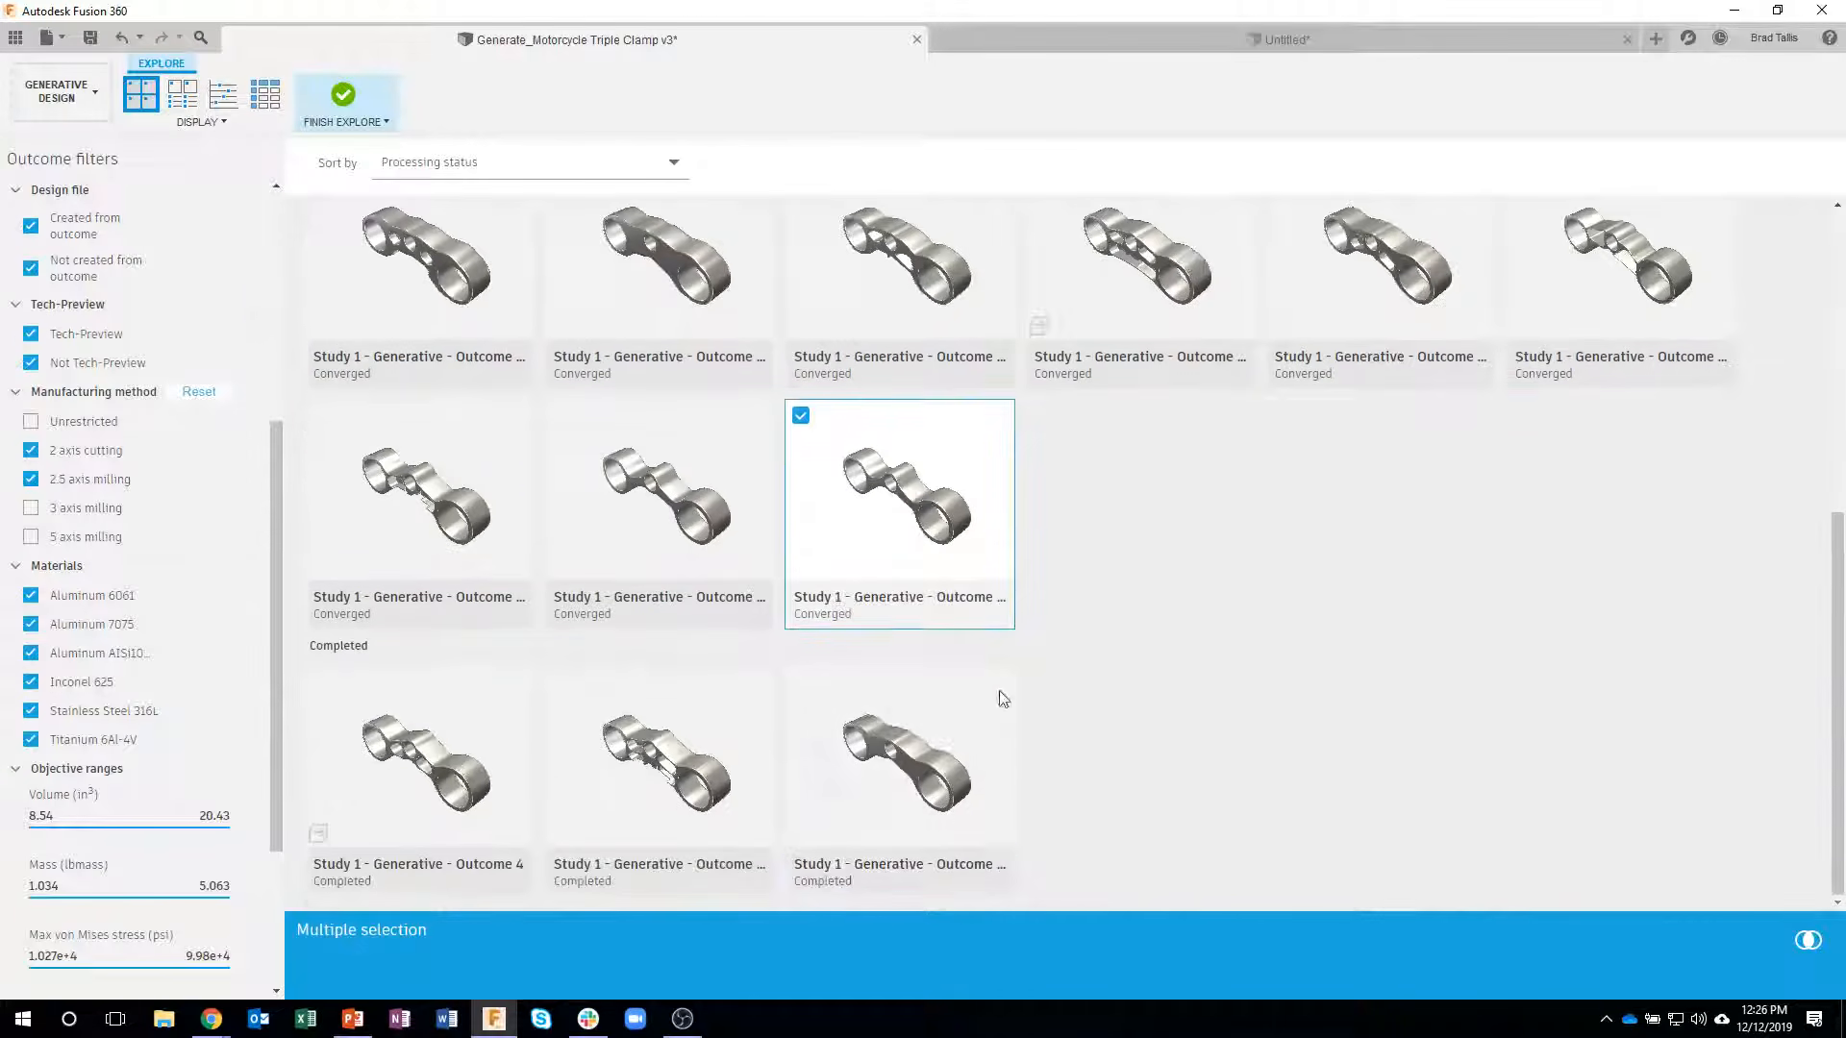
click(801, 417)
scroll(1538, 596, up, 6)
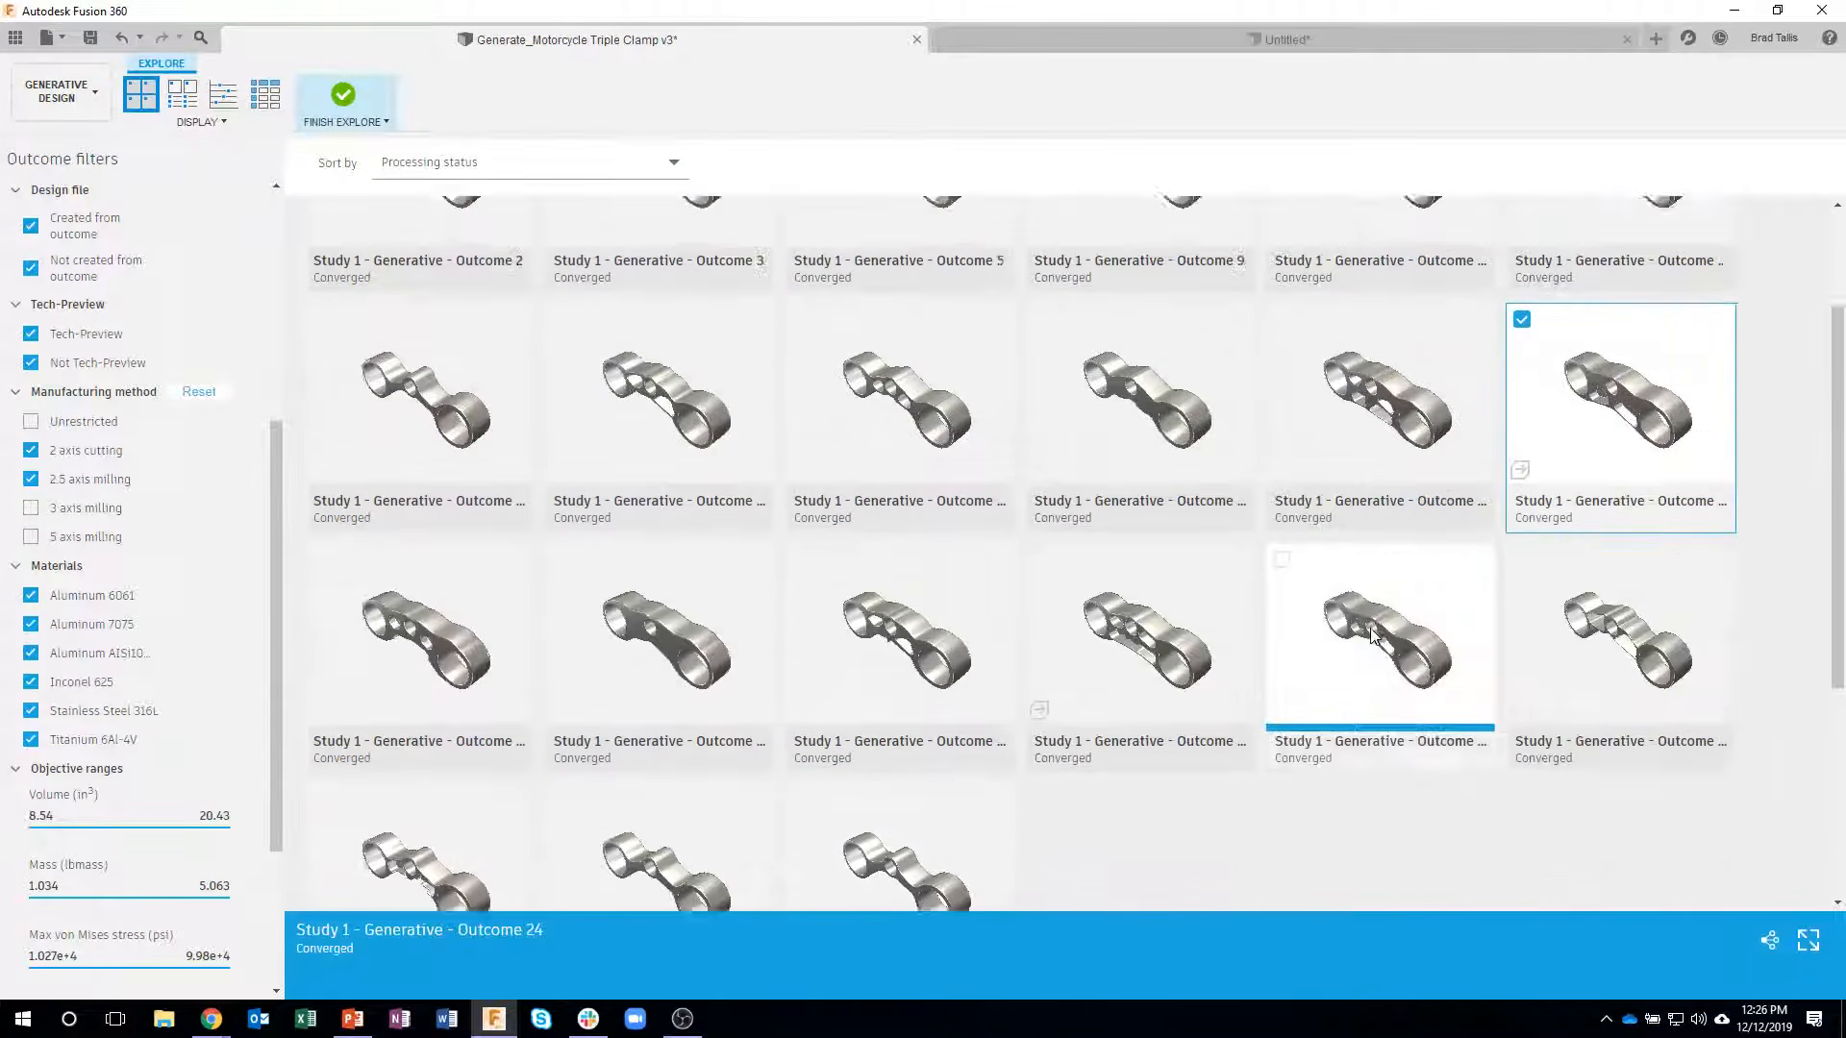
click(1590, 563)
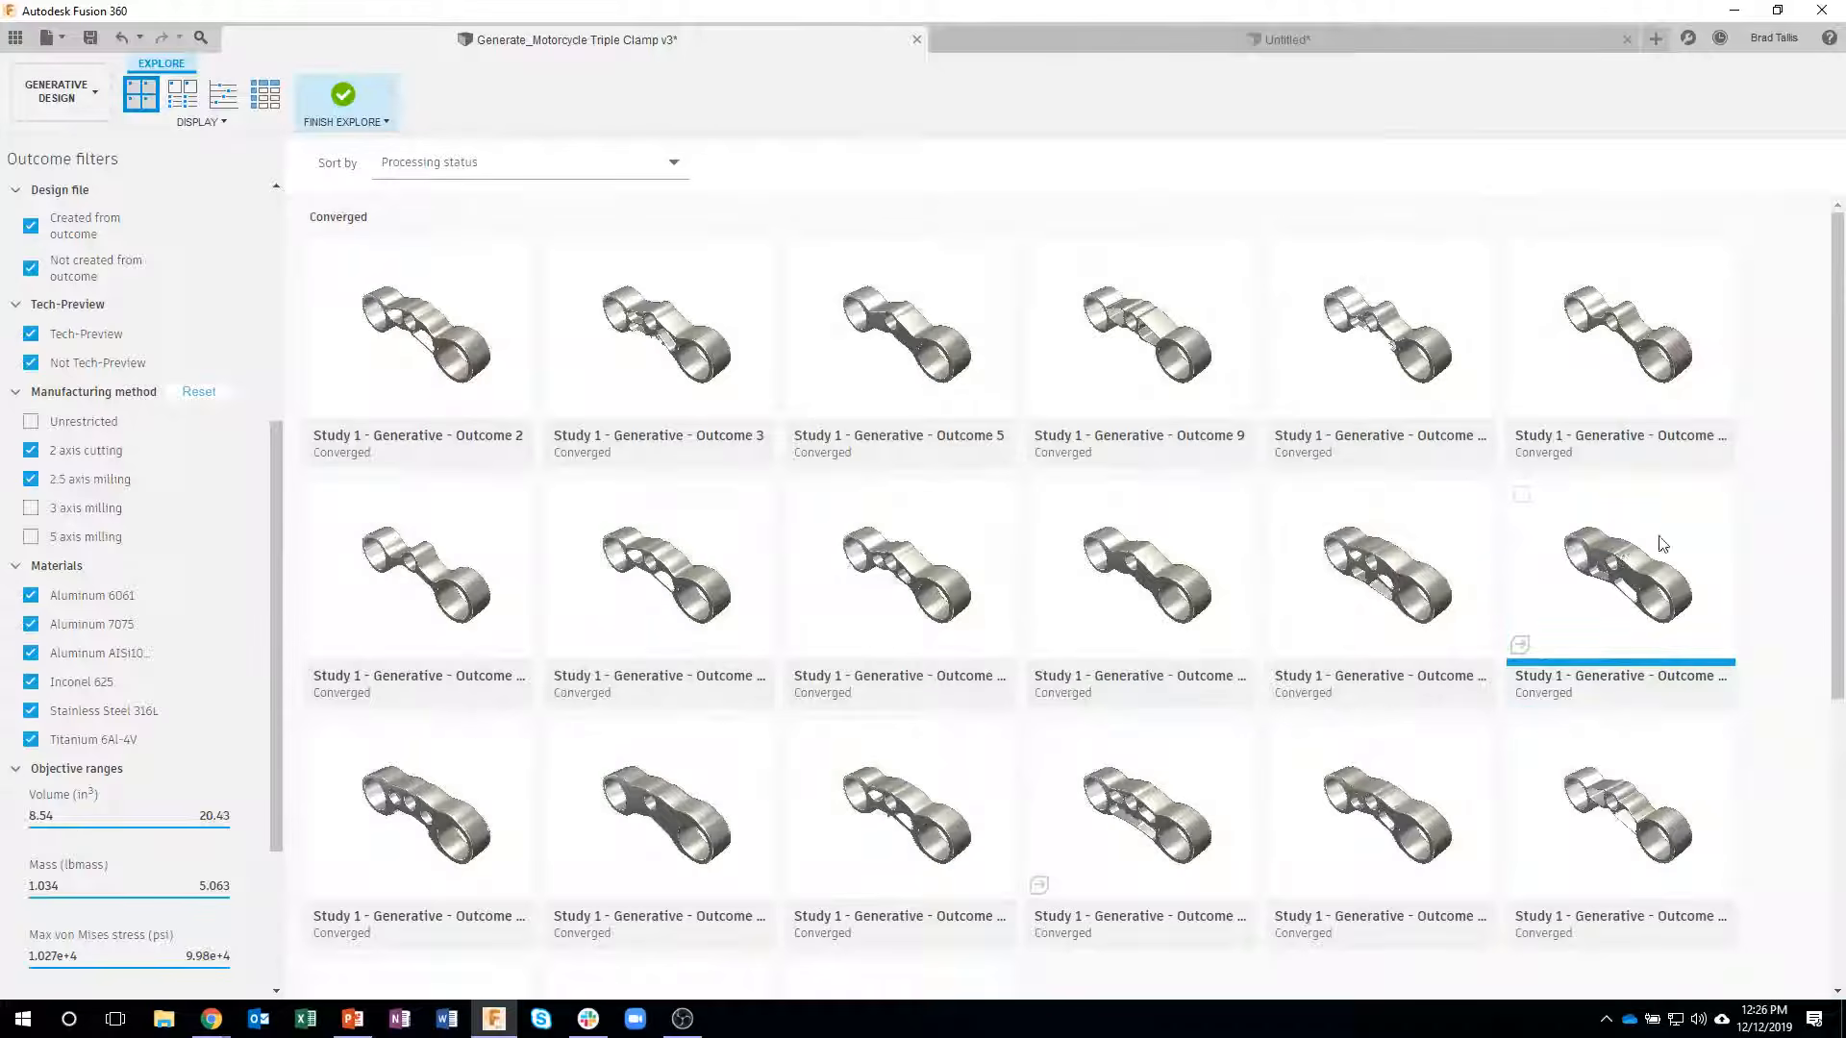
- View the Aluminum 7075 2.5 axis milling Outcome 24 with orientation Y+, Y- and open its ready design as an editable model
double_click(1613, 572)
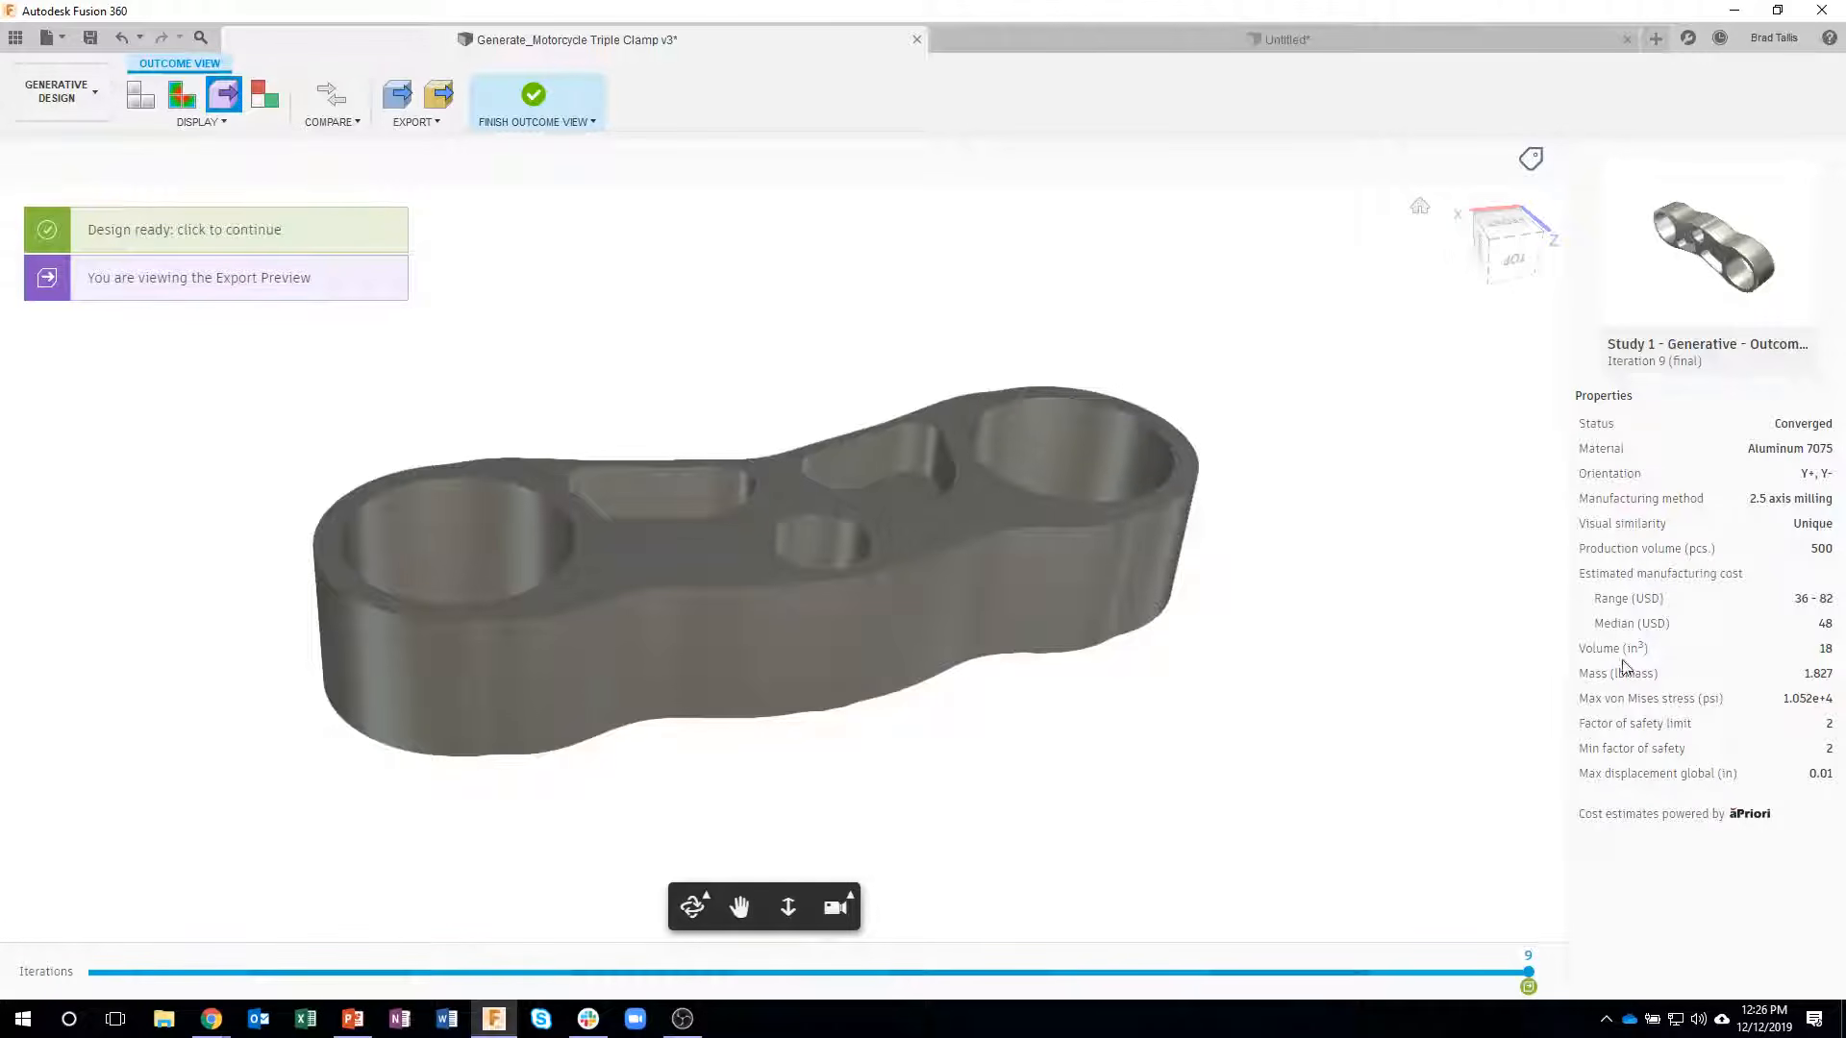
shift+middle_drag(895, 502, 928, 546)
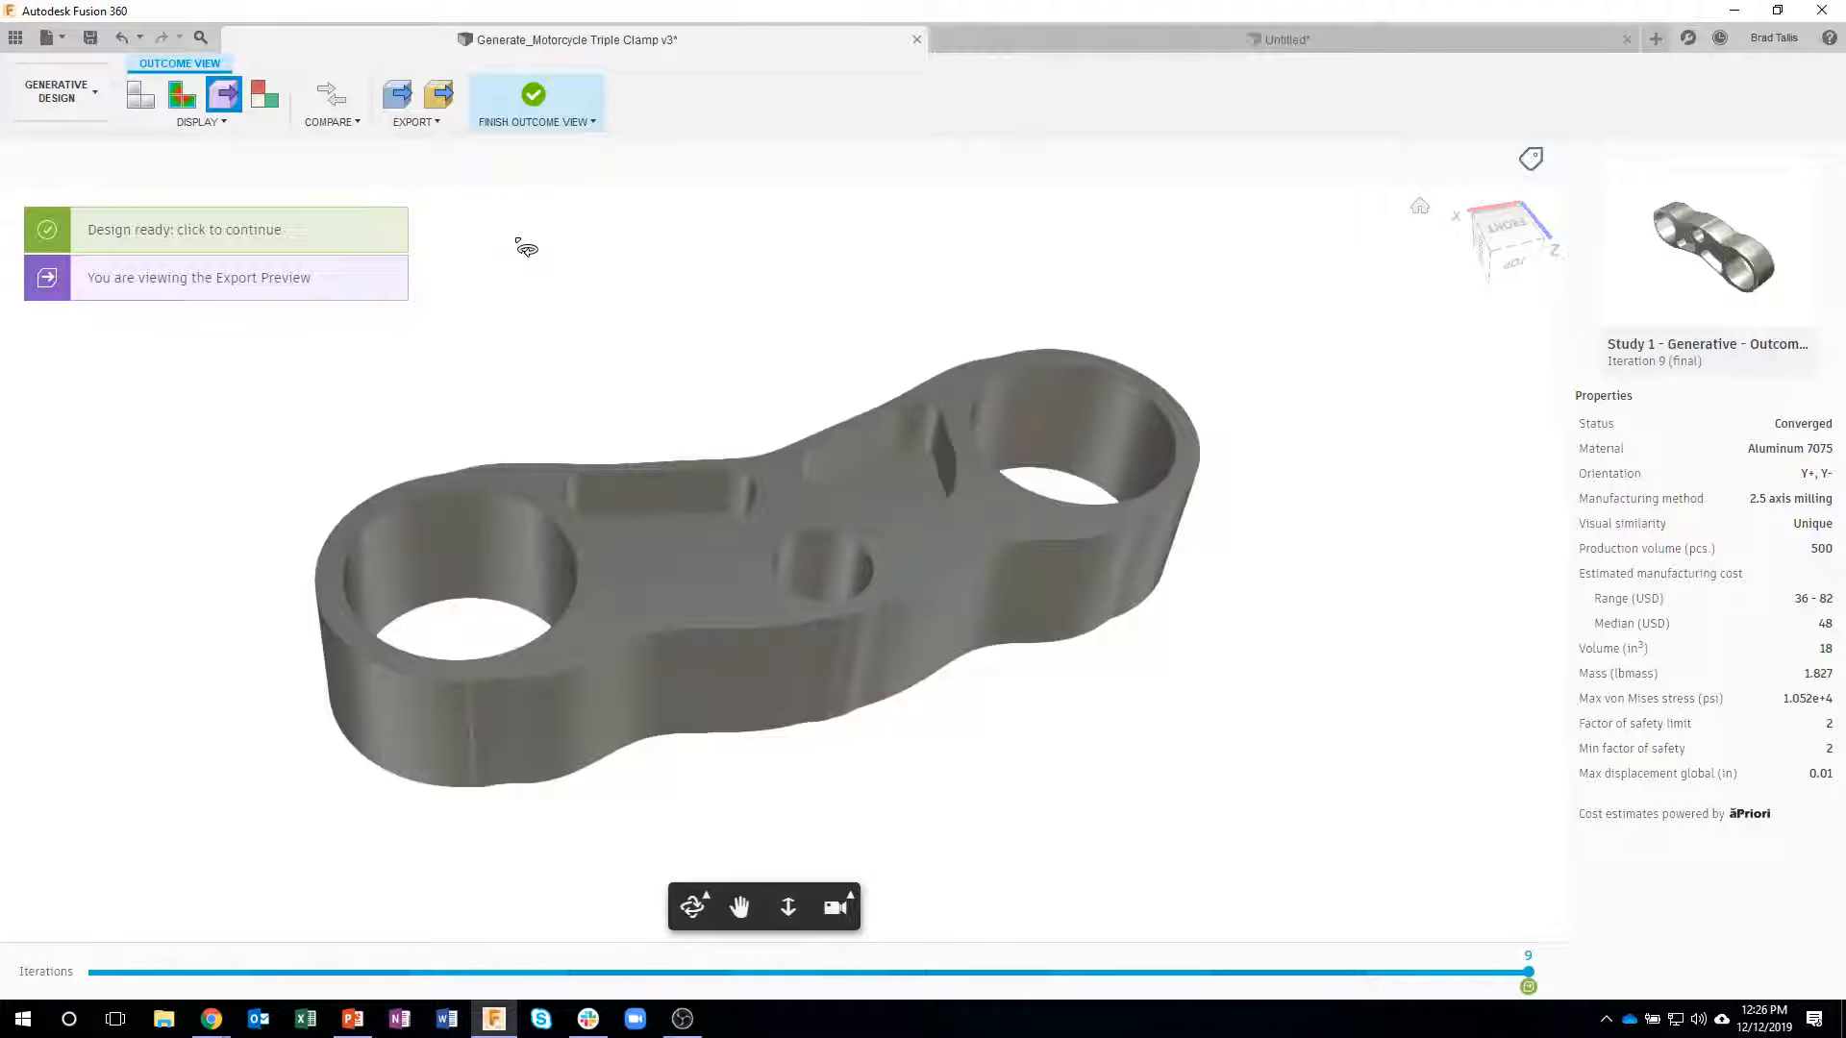
mouse_move(409, 97)
click(180, 236)
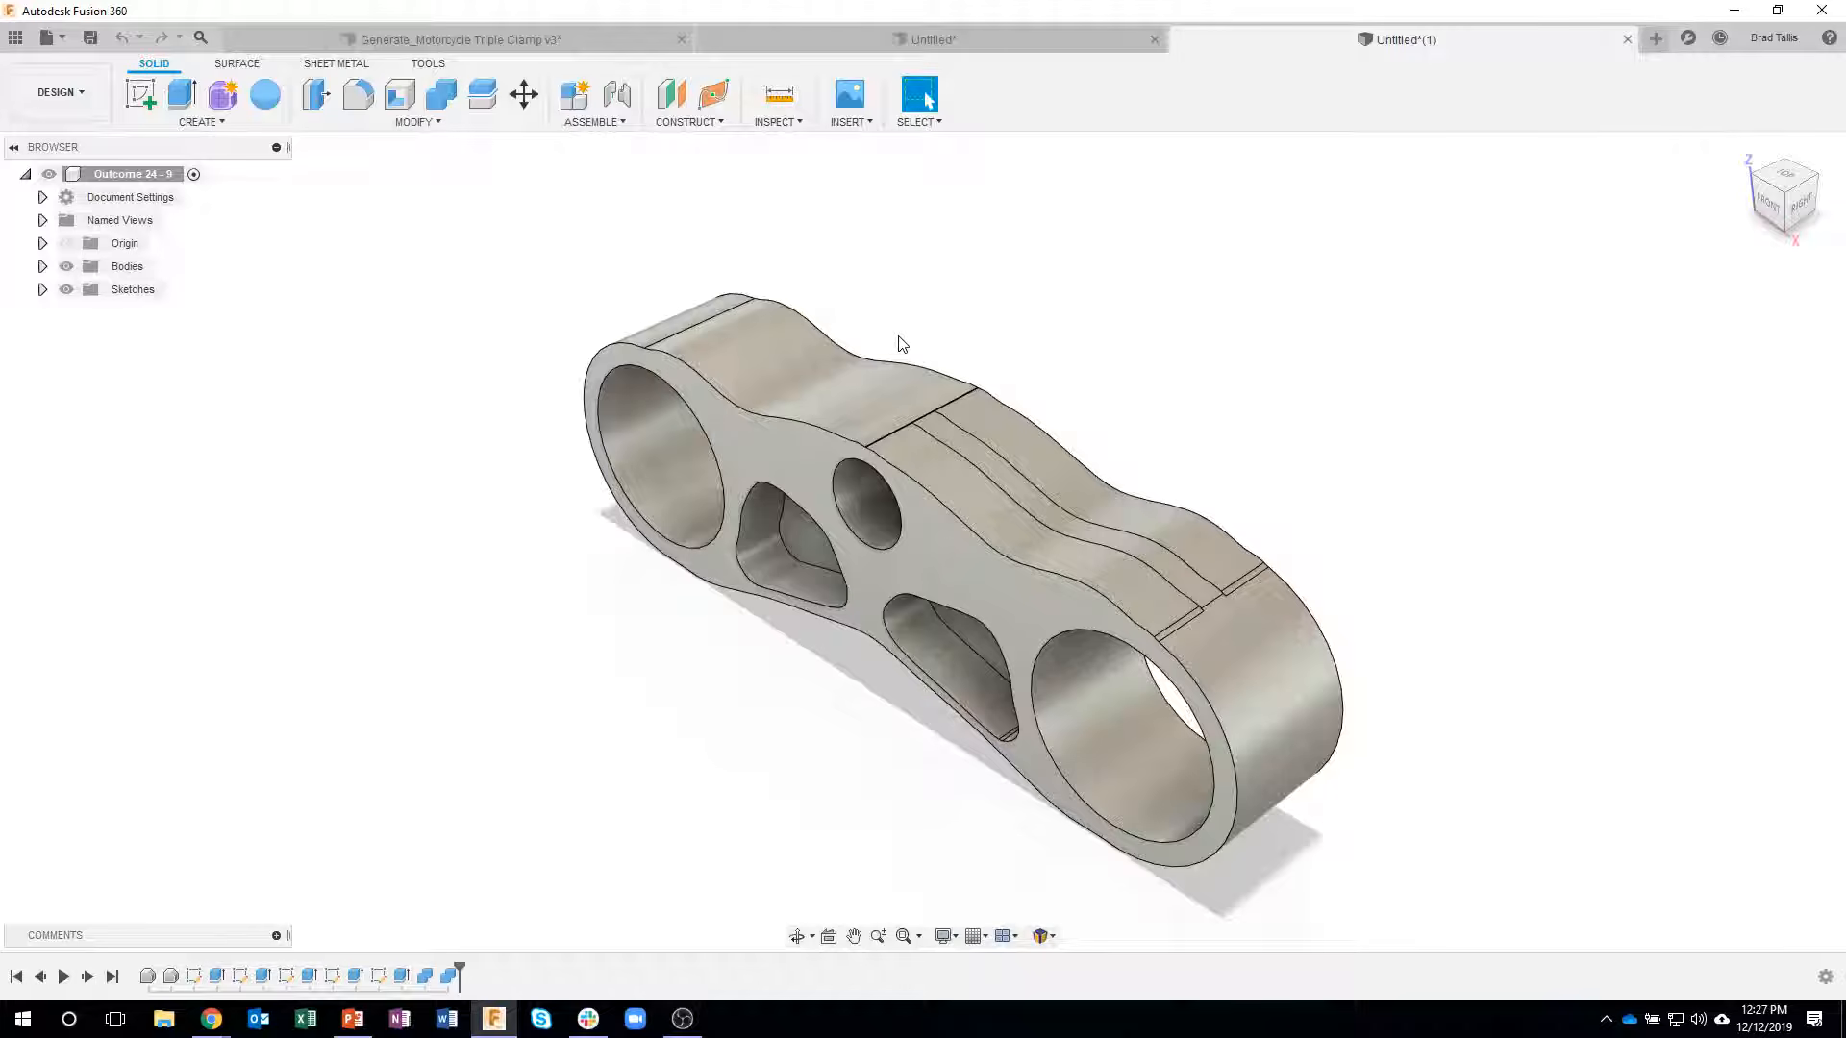
- Examine the generated solid and open its first timeline sketch to review the outline, pocket and bore profiles, leaving it unedited
mouse_move(1110, 360)
shift+middle_down()
mouse_move(1130, 365)
mouse_move(1028, 404)
mouse_move(1175, 637)
mouse_move(1157, 728)
mouse_move(1195, 750)
mouse_move(1096, 615)
mouse_move(957, 285)
mouse_move(890, 330)
mouse_move(741, 297)
mouse_move(429, 688)
mouse_move(1084, 513)
mouse_move(1071, 536)
mouse_move(873, 758)
mouse_move(586, 721)
shift+middle_up()
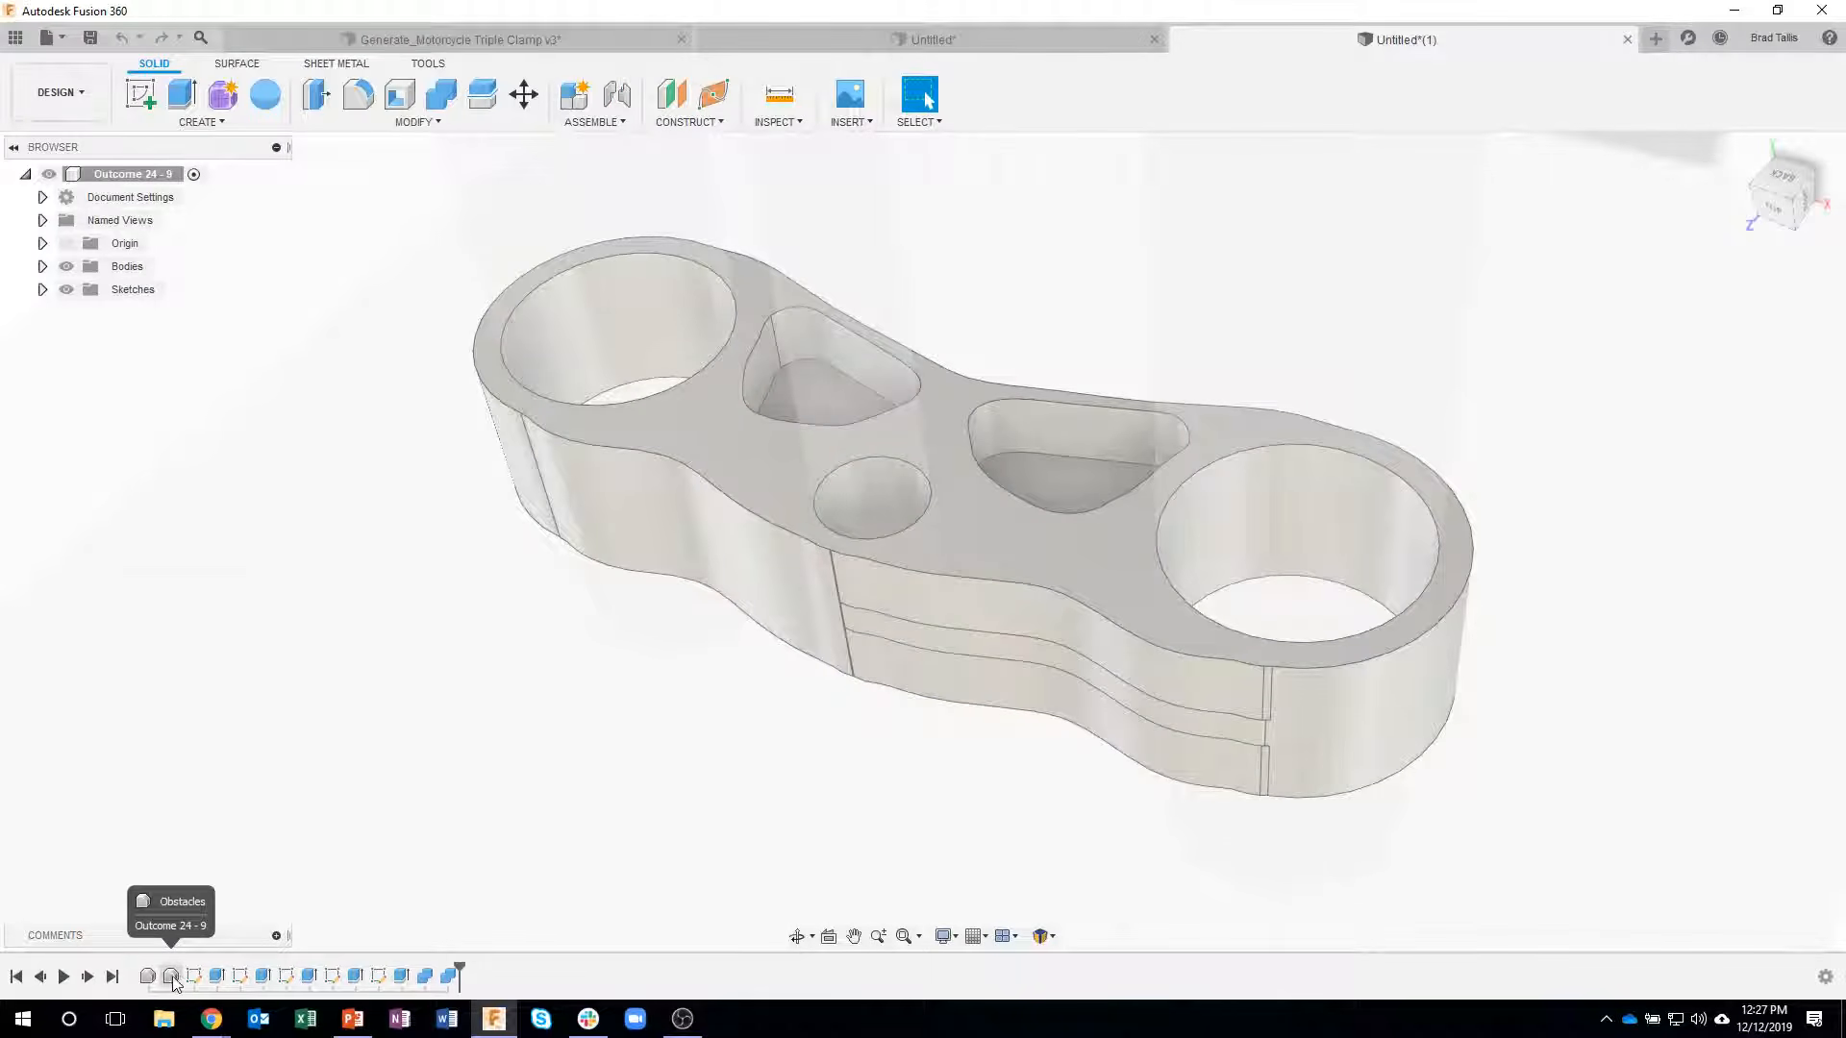
double_click(189, 977)
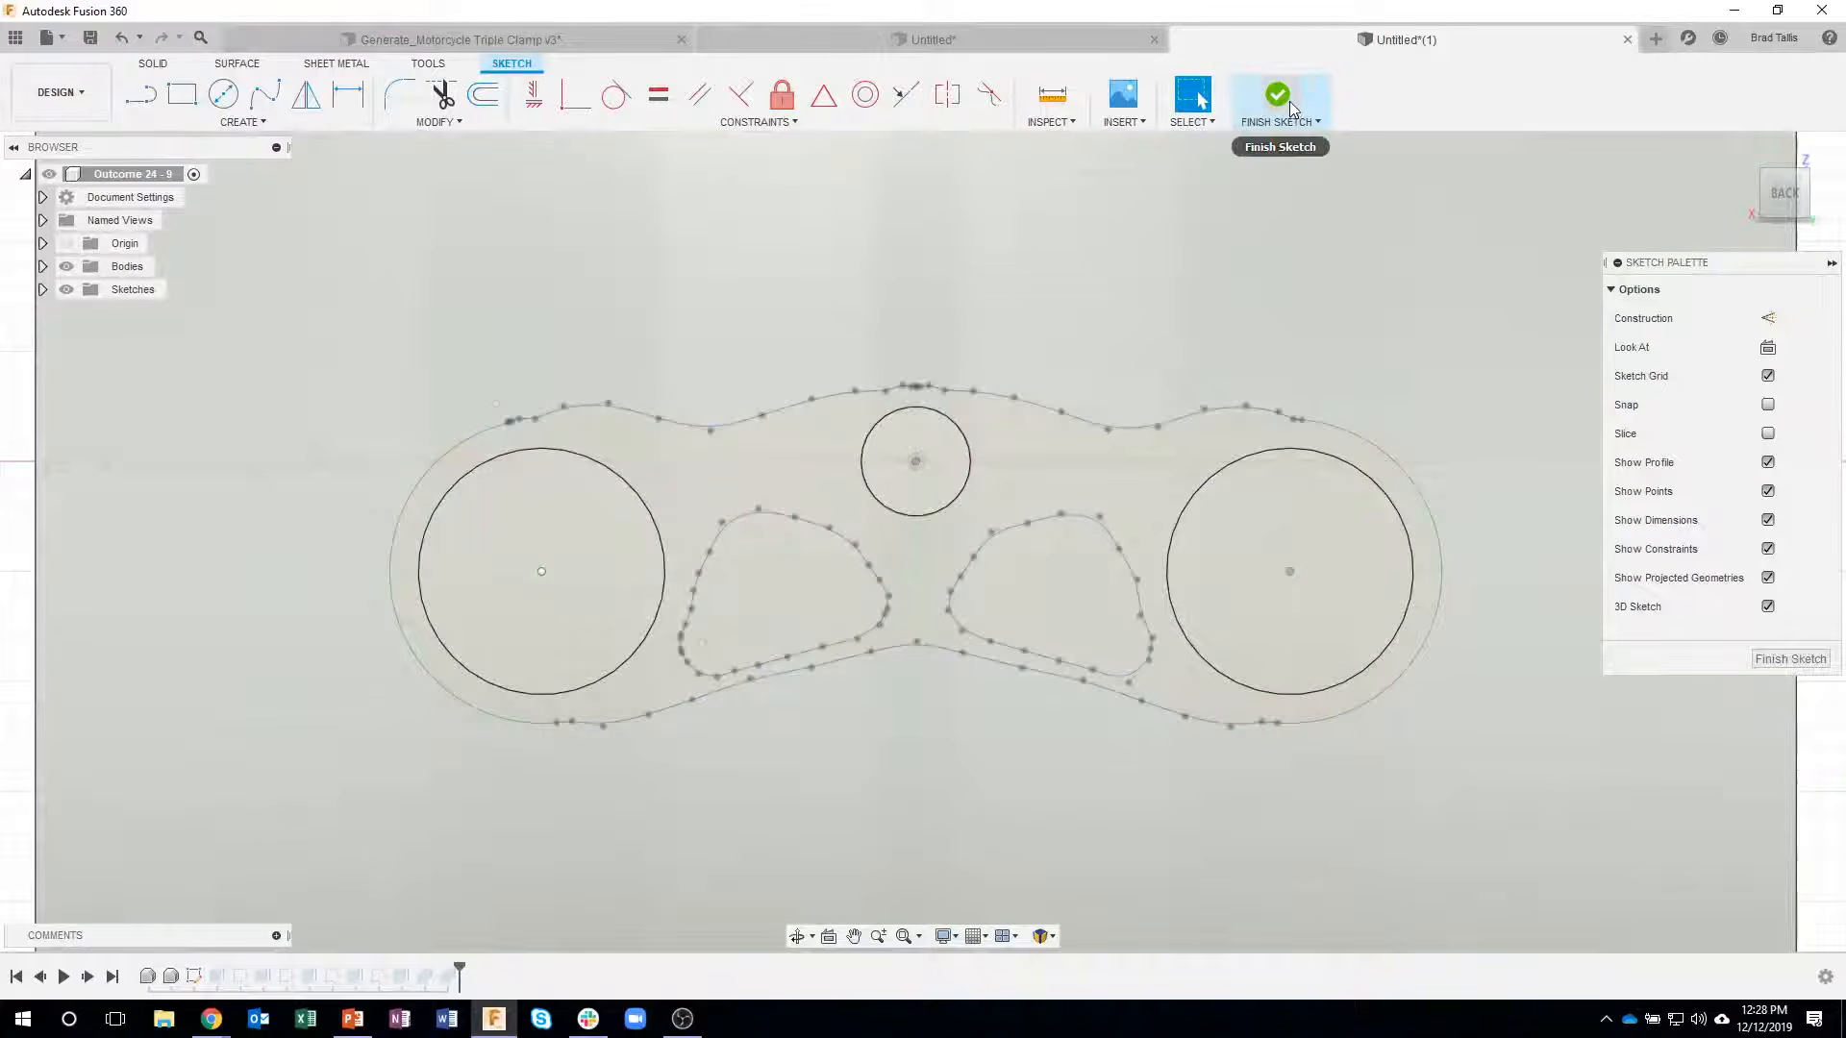
click(1277, 95)
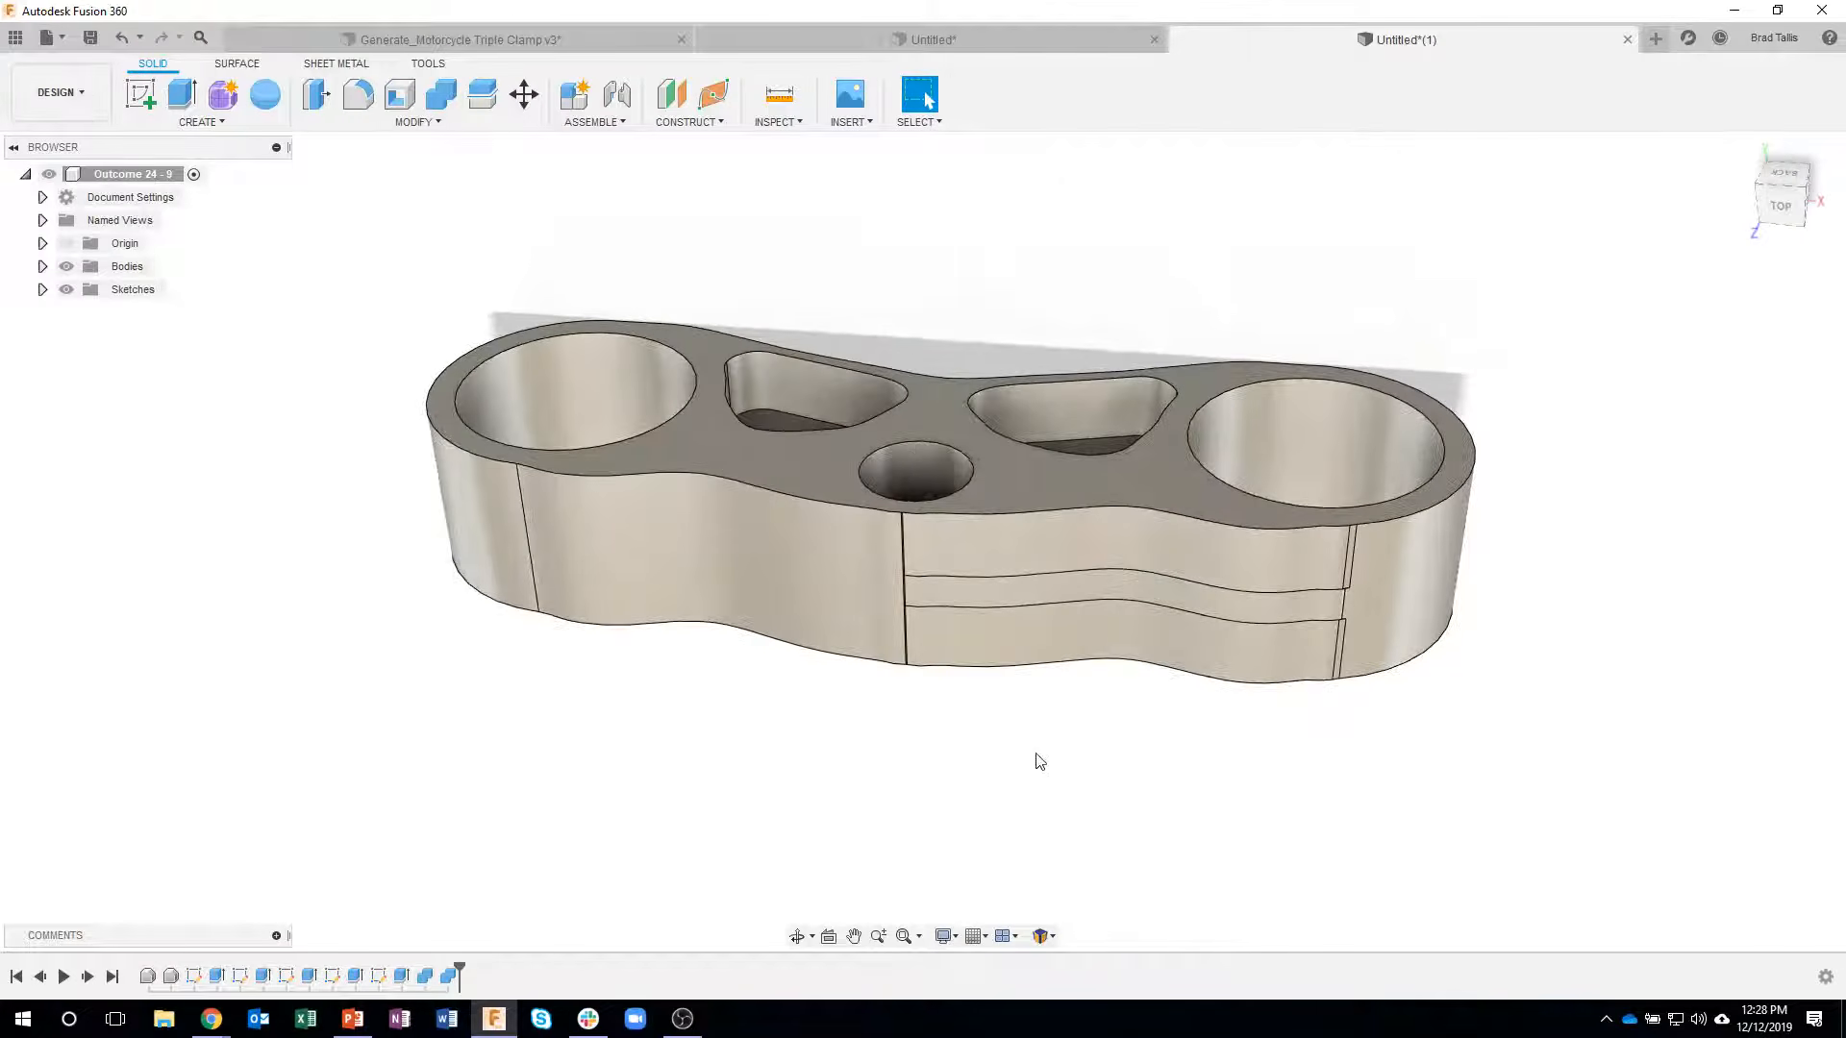
- Delete the narrow sliver faces beside the large bore together with the adjoining recessed faces along the clamp's outer wall
shift+middle_drag(1055, 758, 1228, 592)
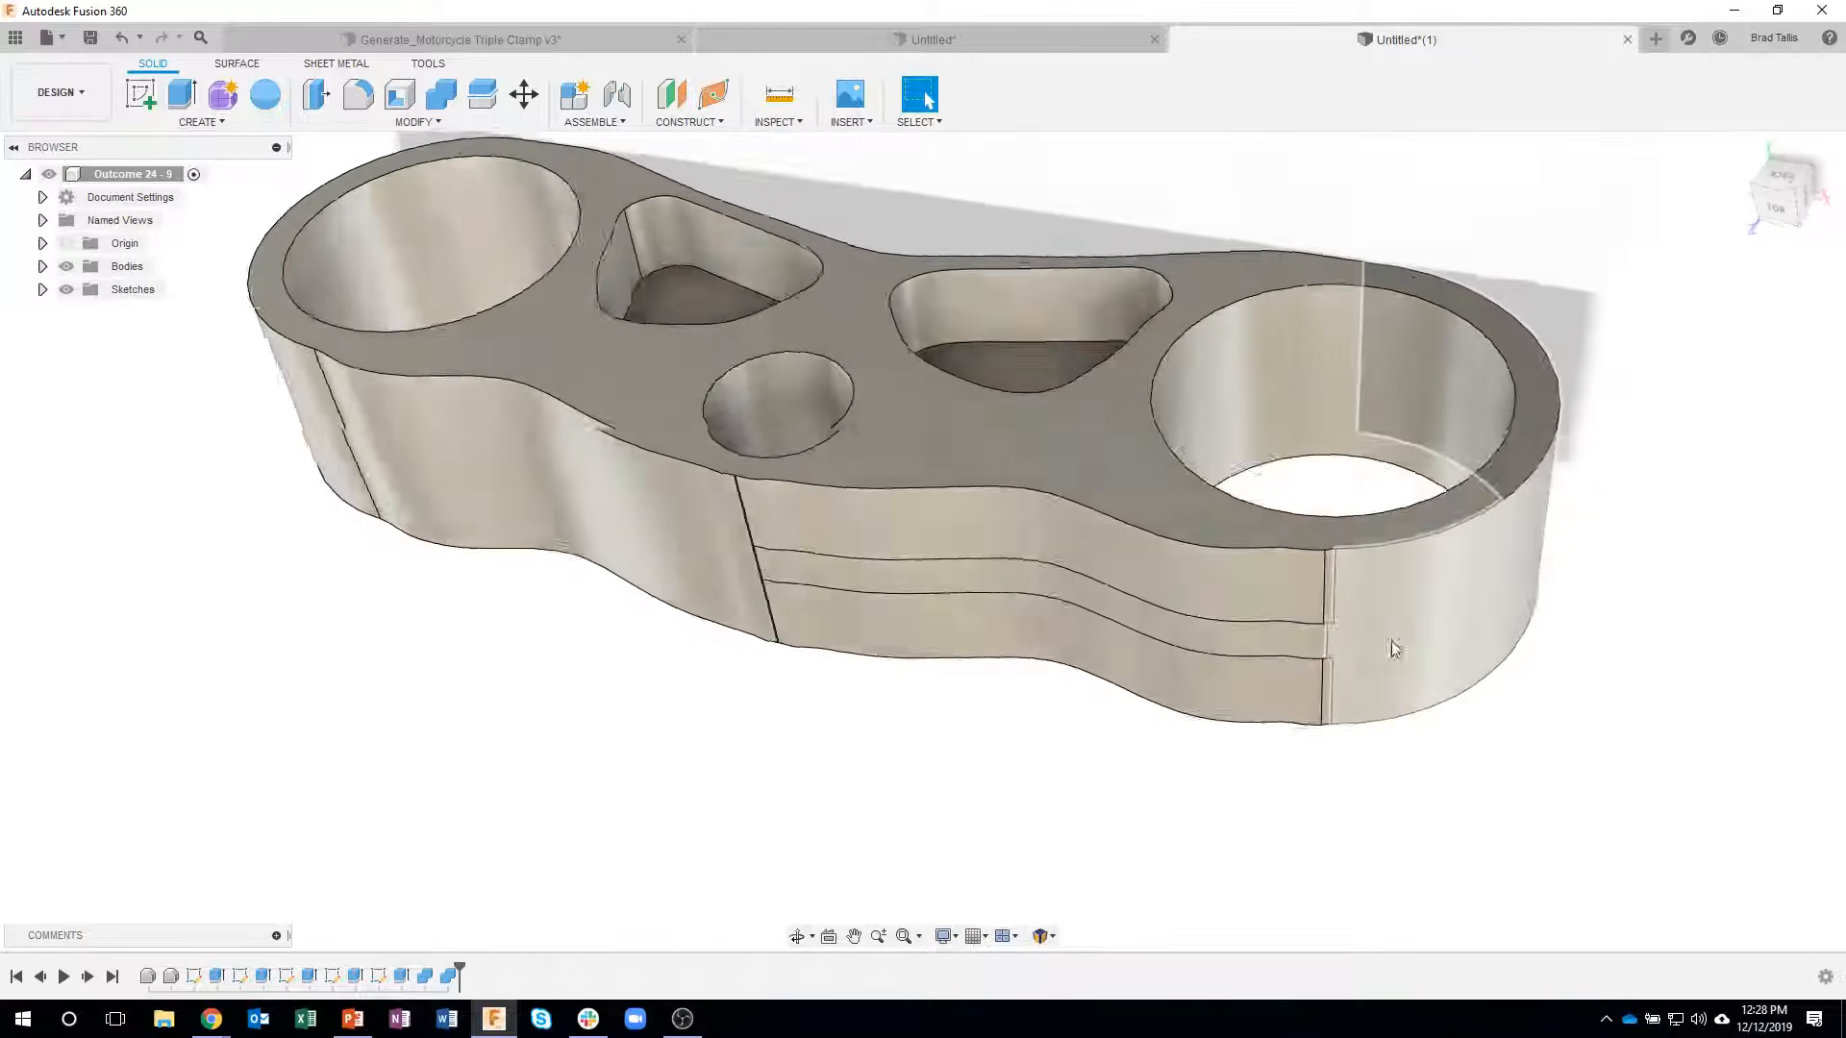
right_click(1267, 511)
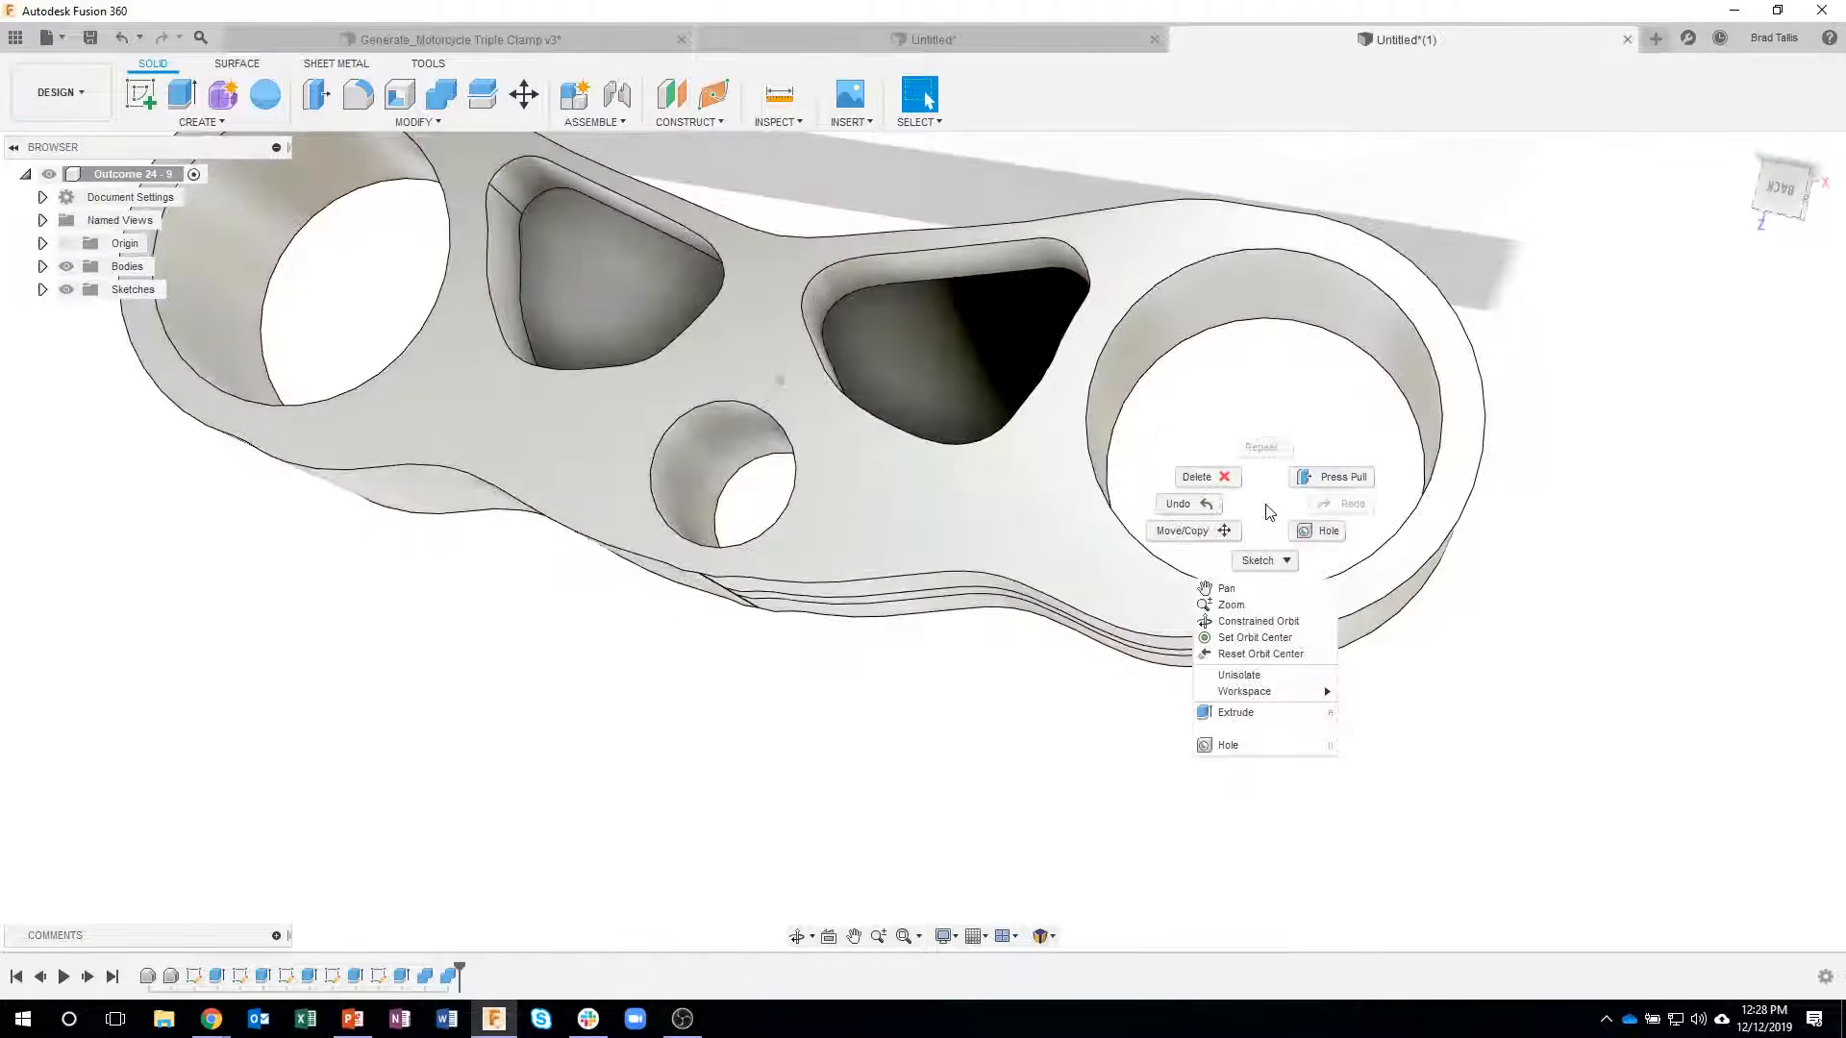
click(1204, 475)
drag(1224, 594, 1339, 727)
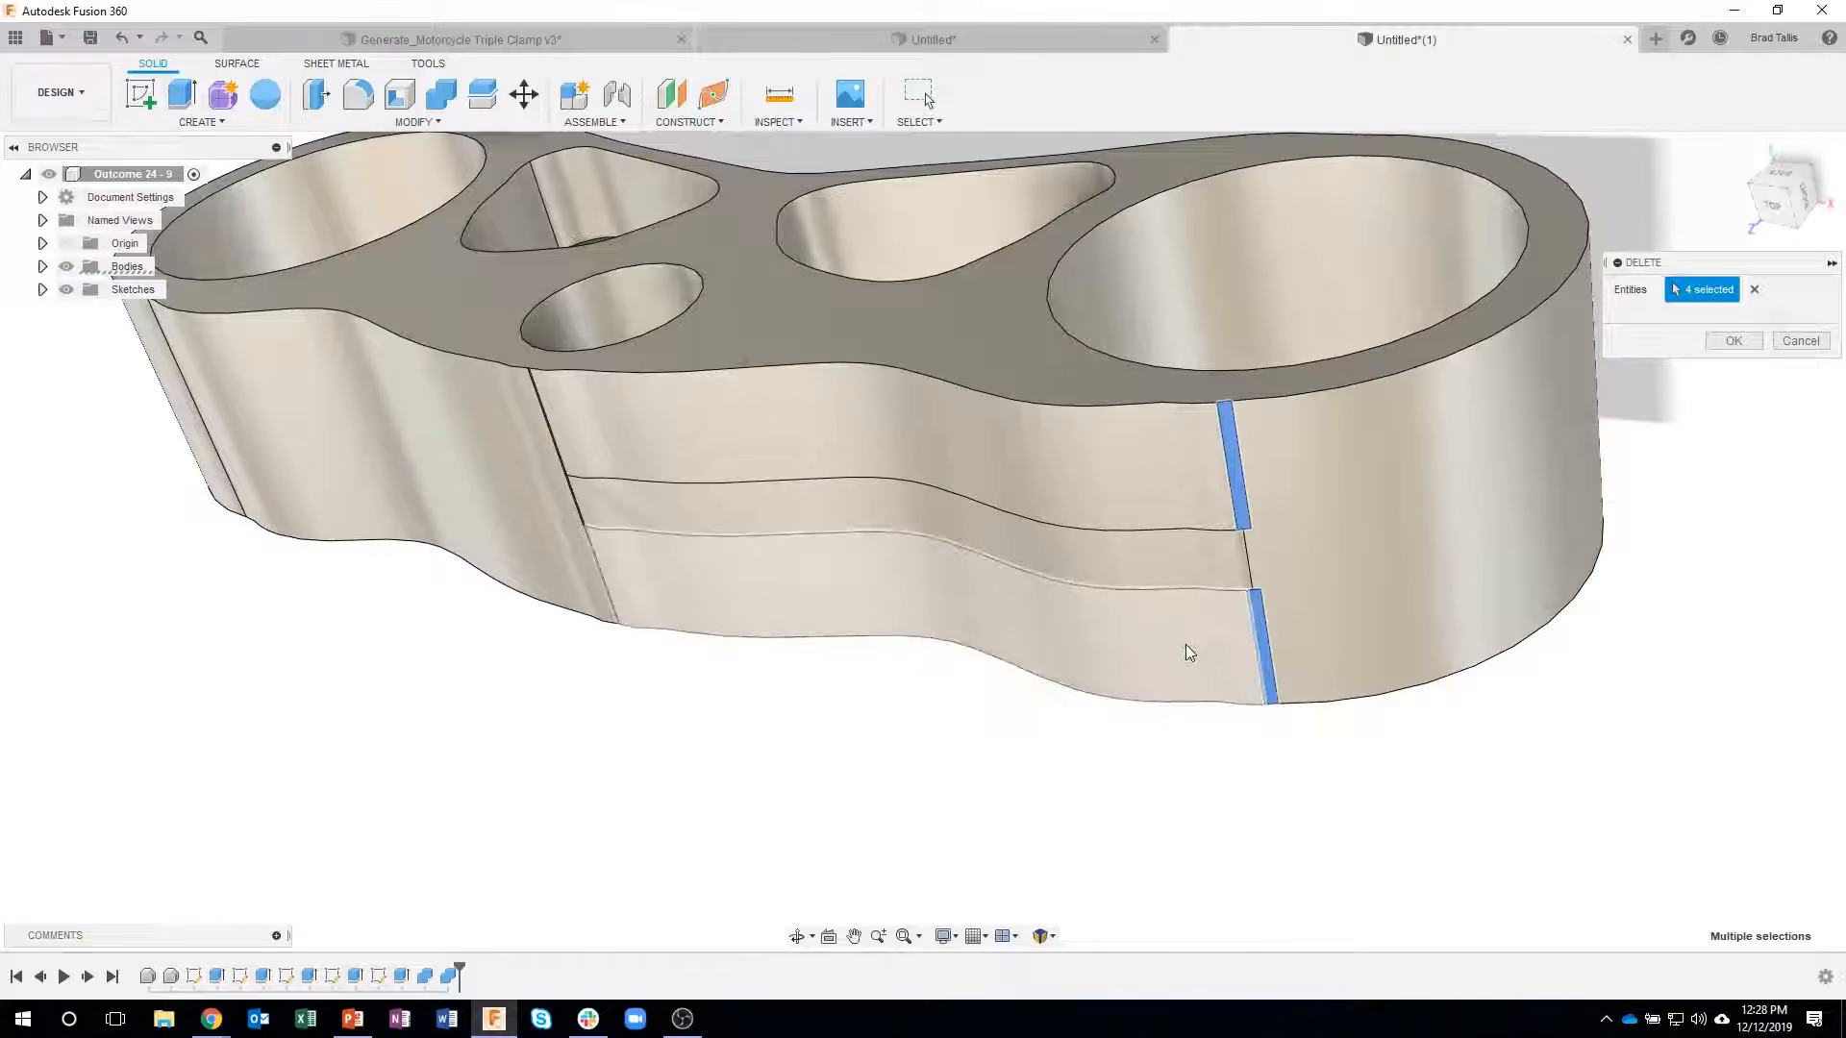
click(1189, 652)
click(1174, 482)
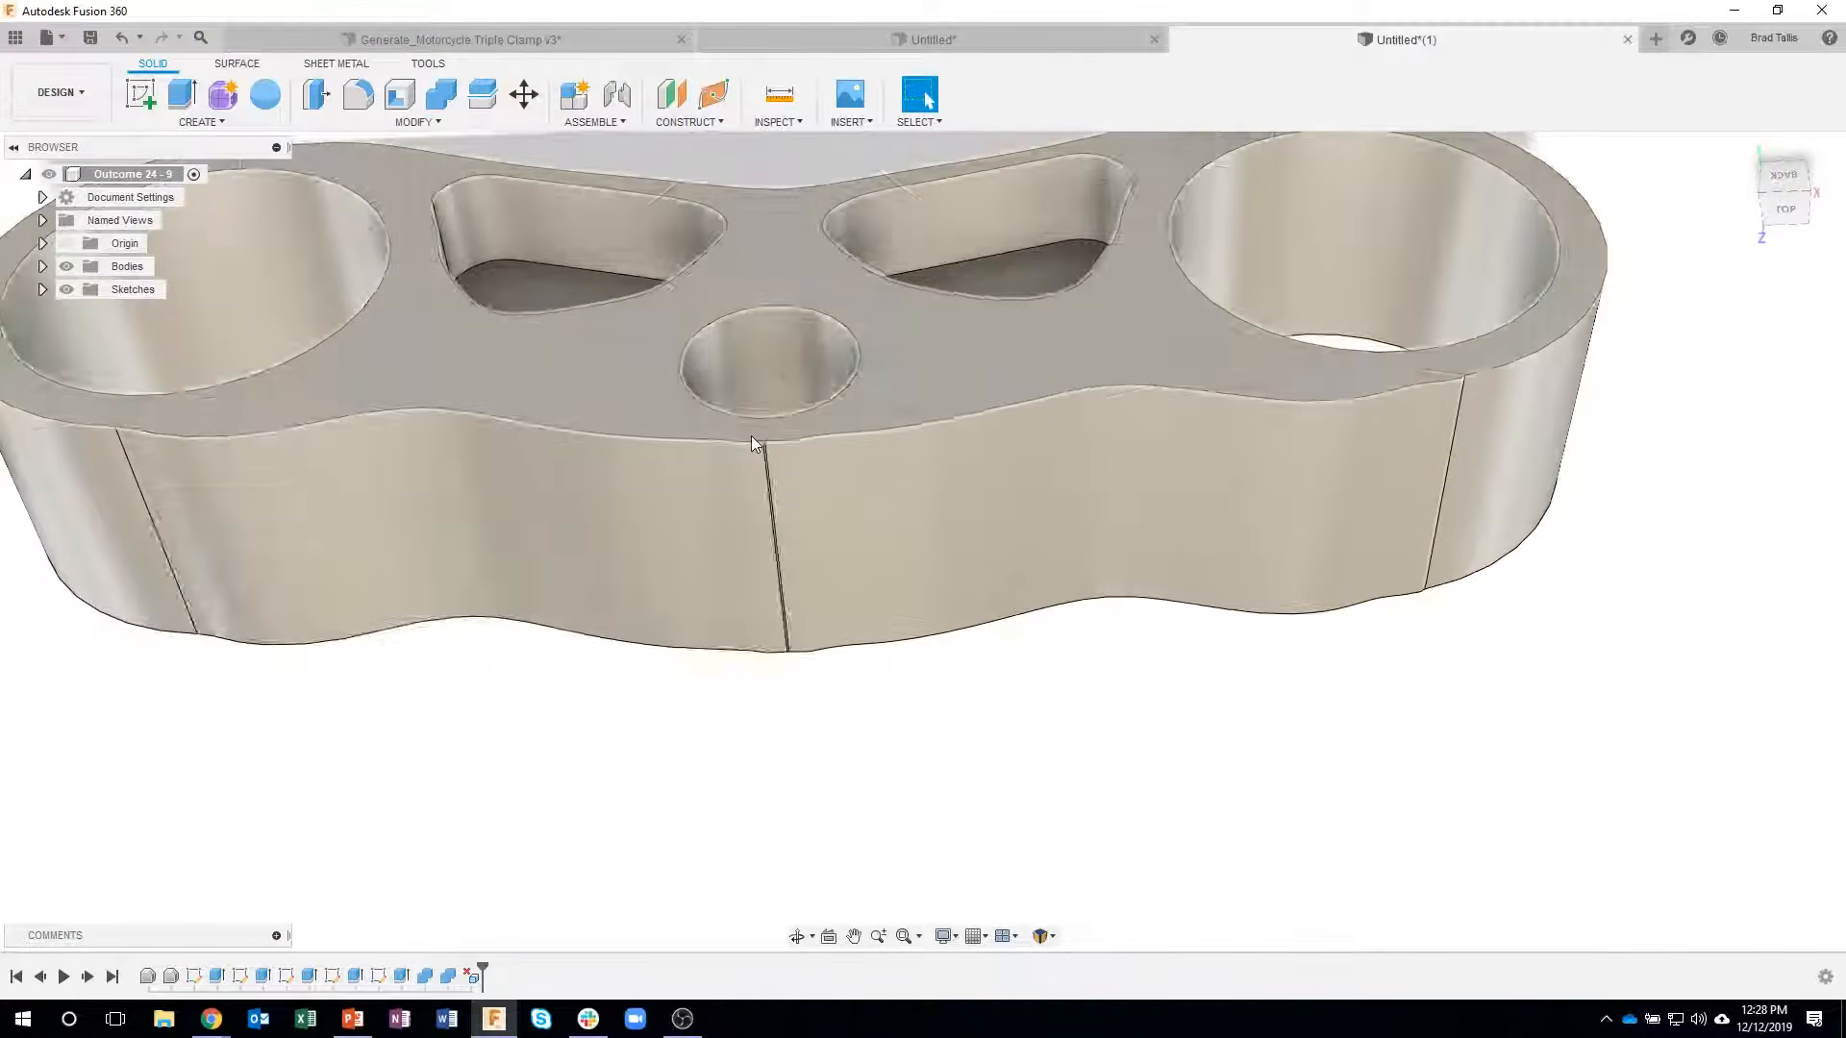
- Delete the narrow sliver face at the middle of the outer wall beside the small central bore
scroll(751, 436, up, 5)
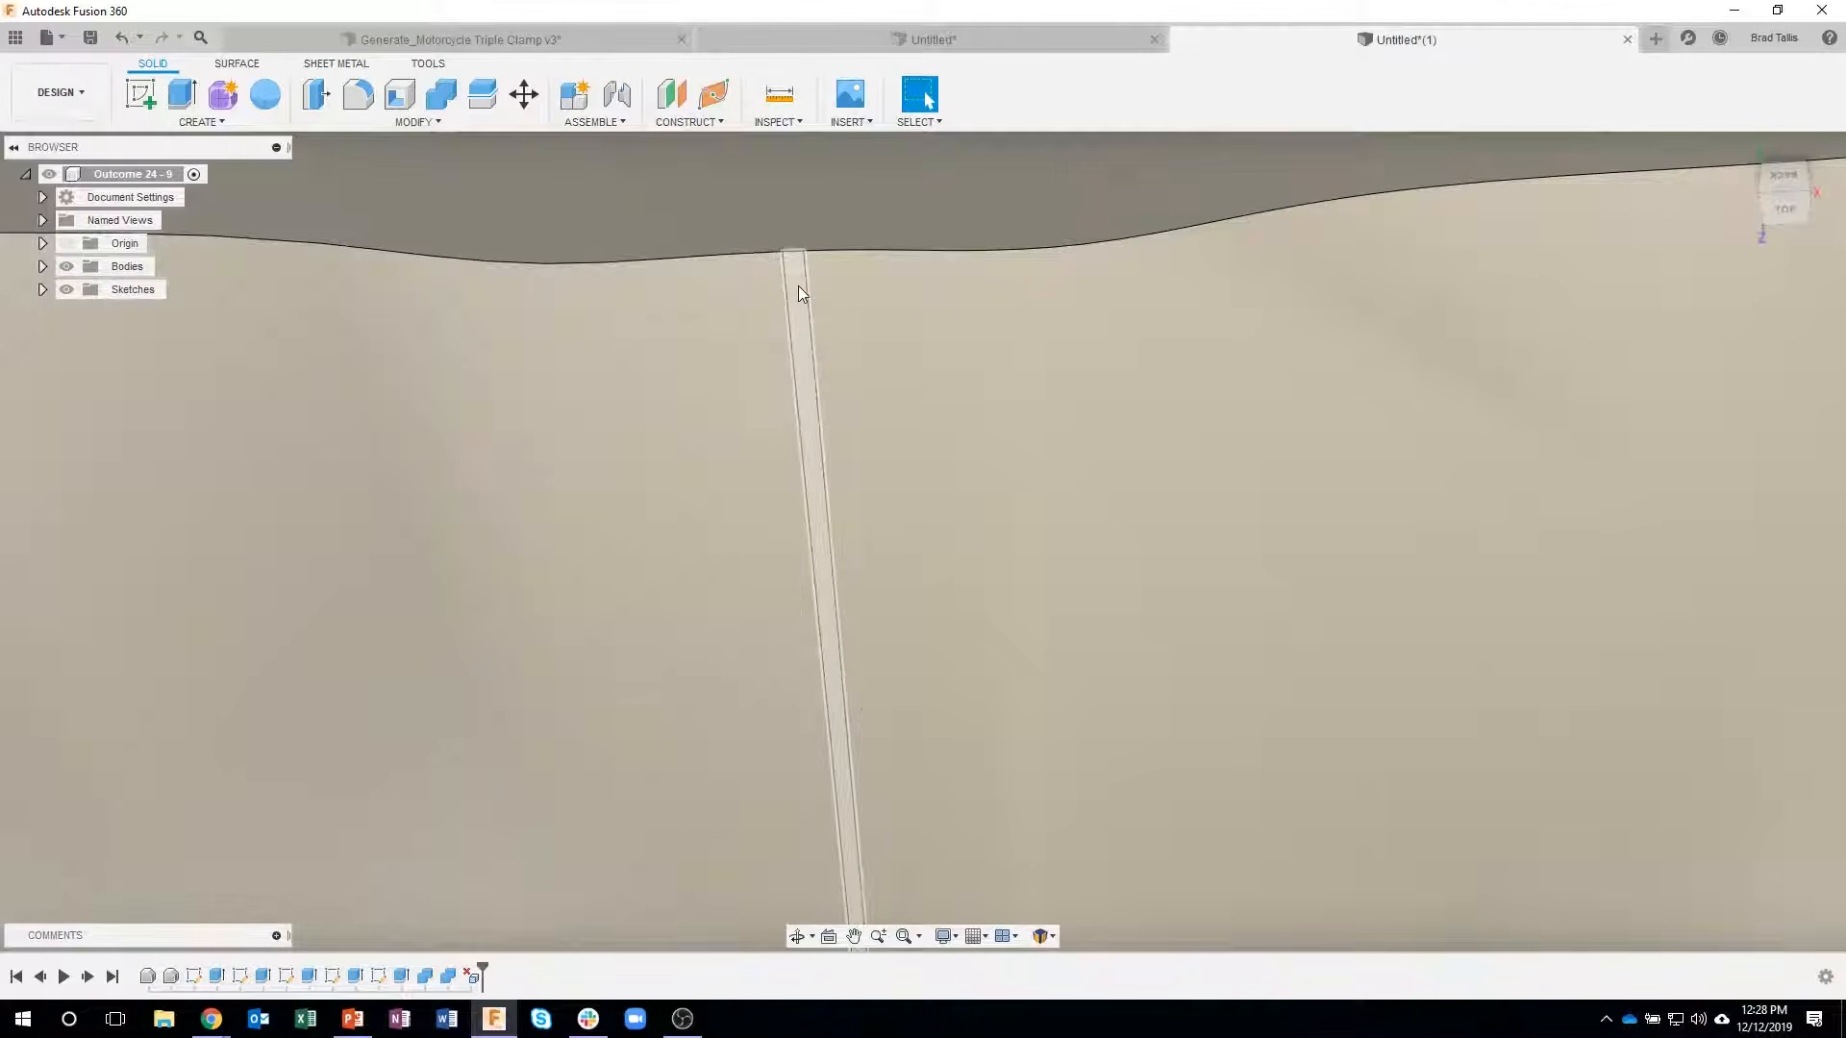
click(797, 285)
key(Delete)
scroll(894, 493, down, 5)
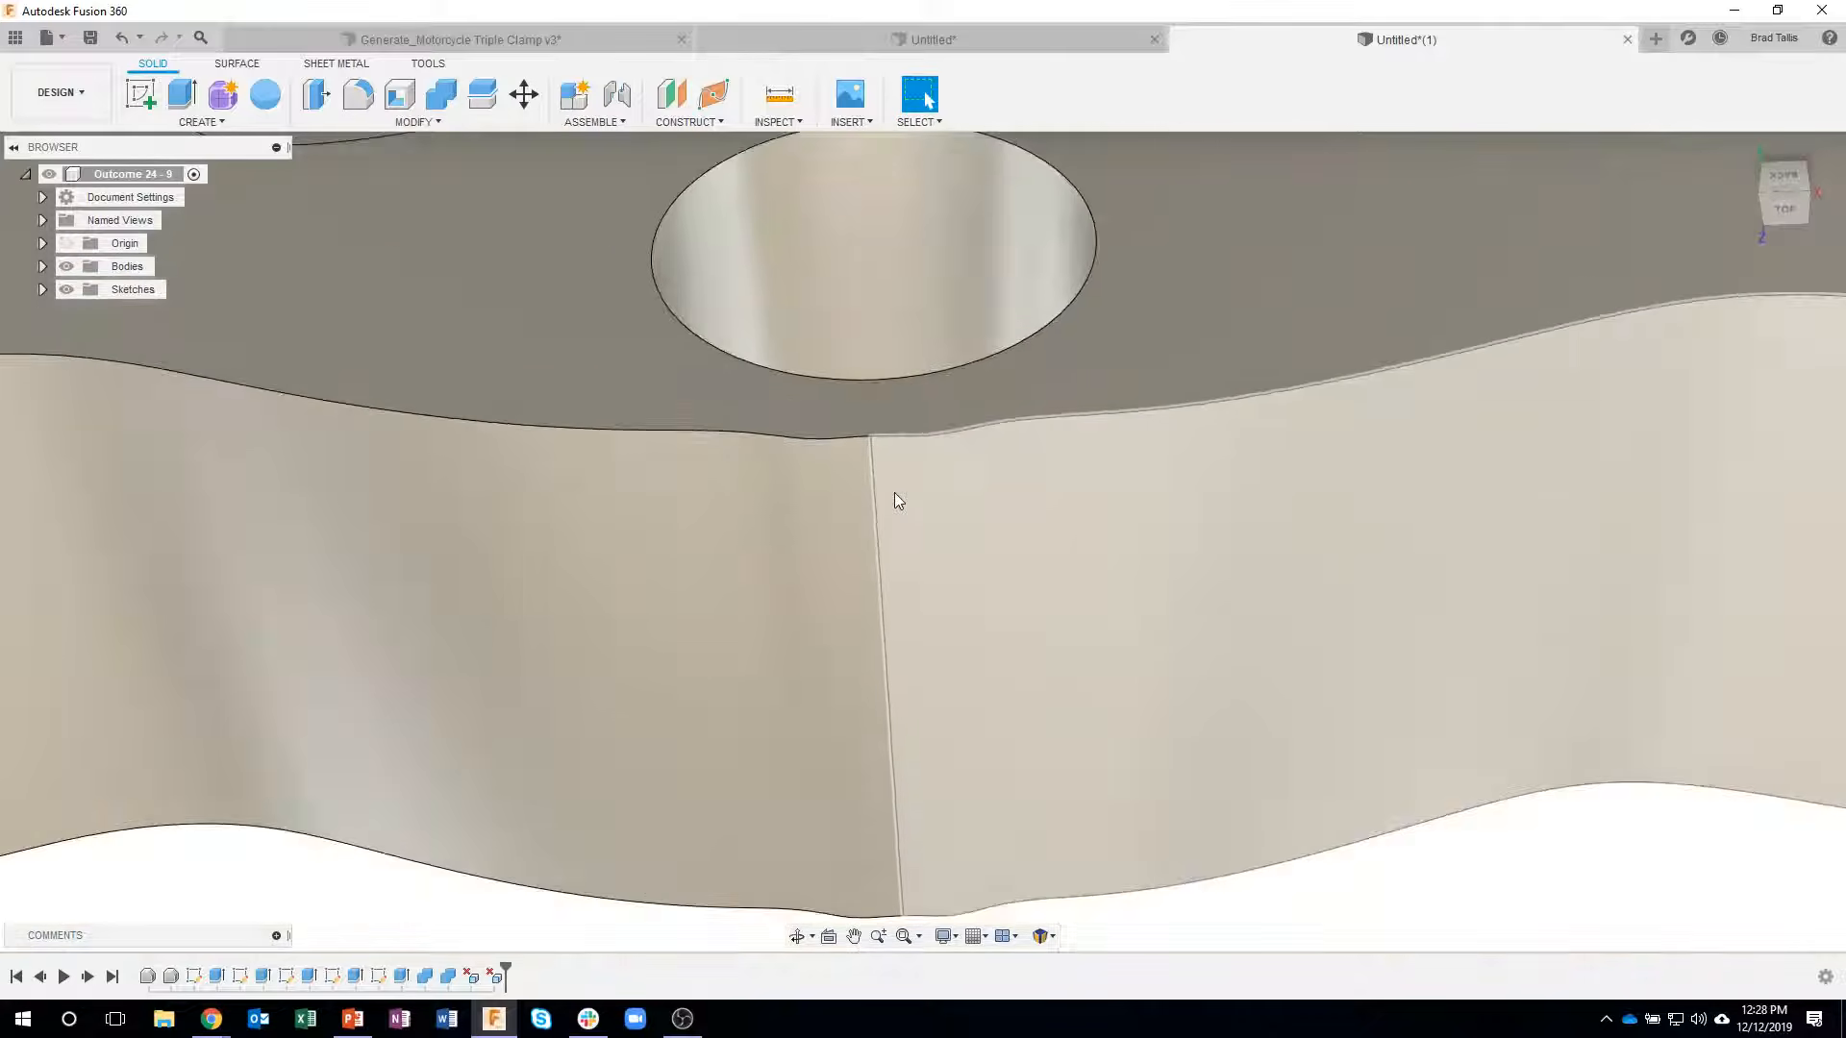
scroll(894, 492, down, 8)
shift+middle_drag(1079, 752, 1274, 887)
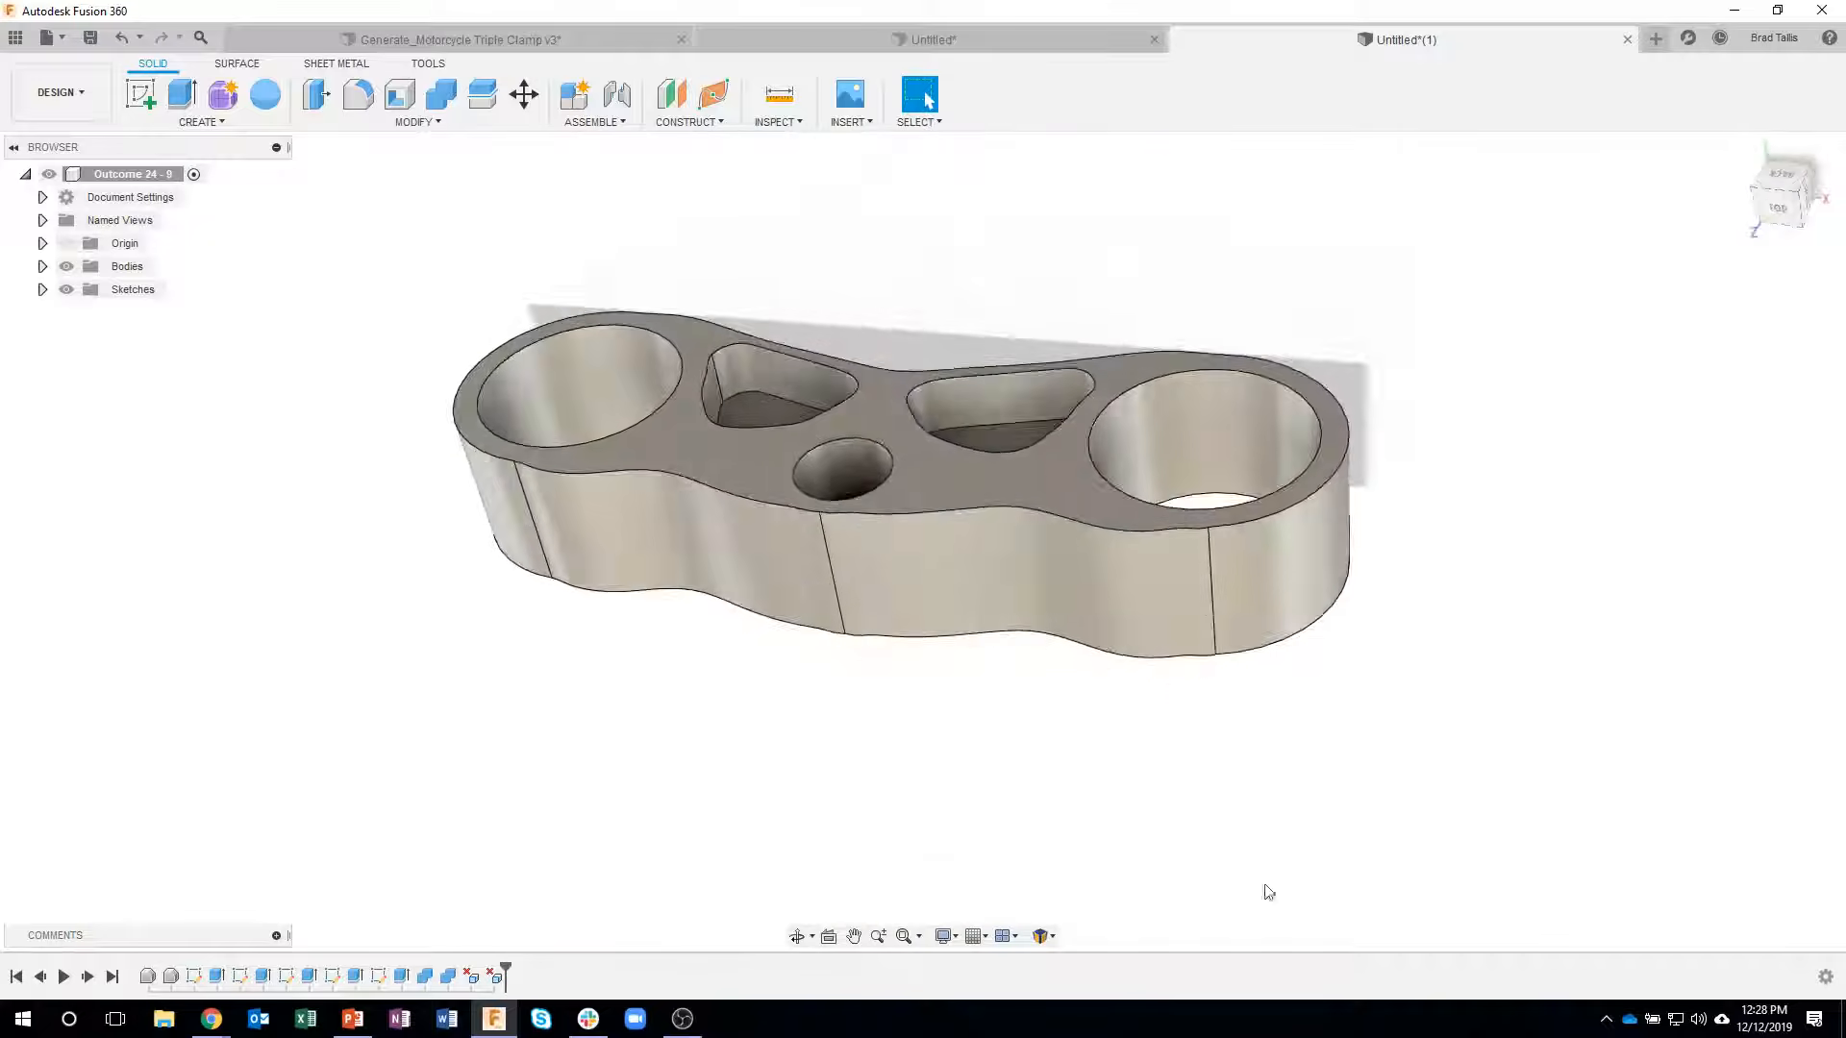
shift+middle_drag(1249, 812, 1019, 788)
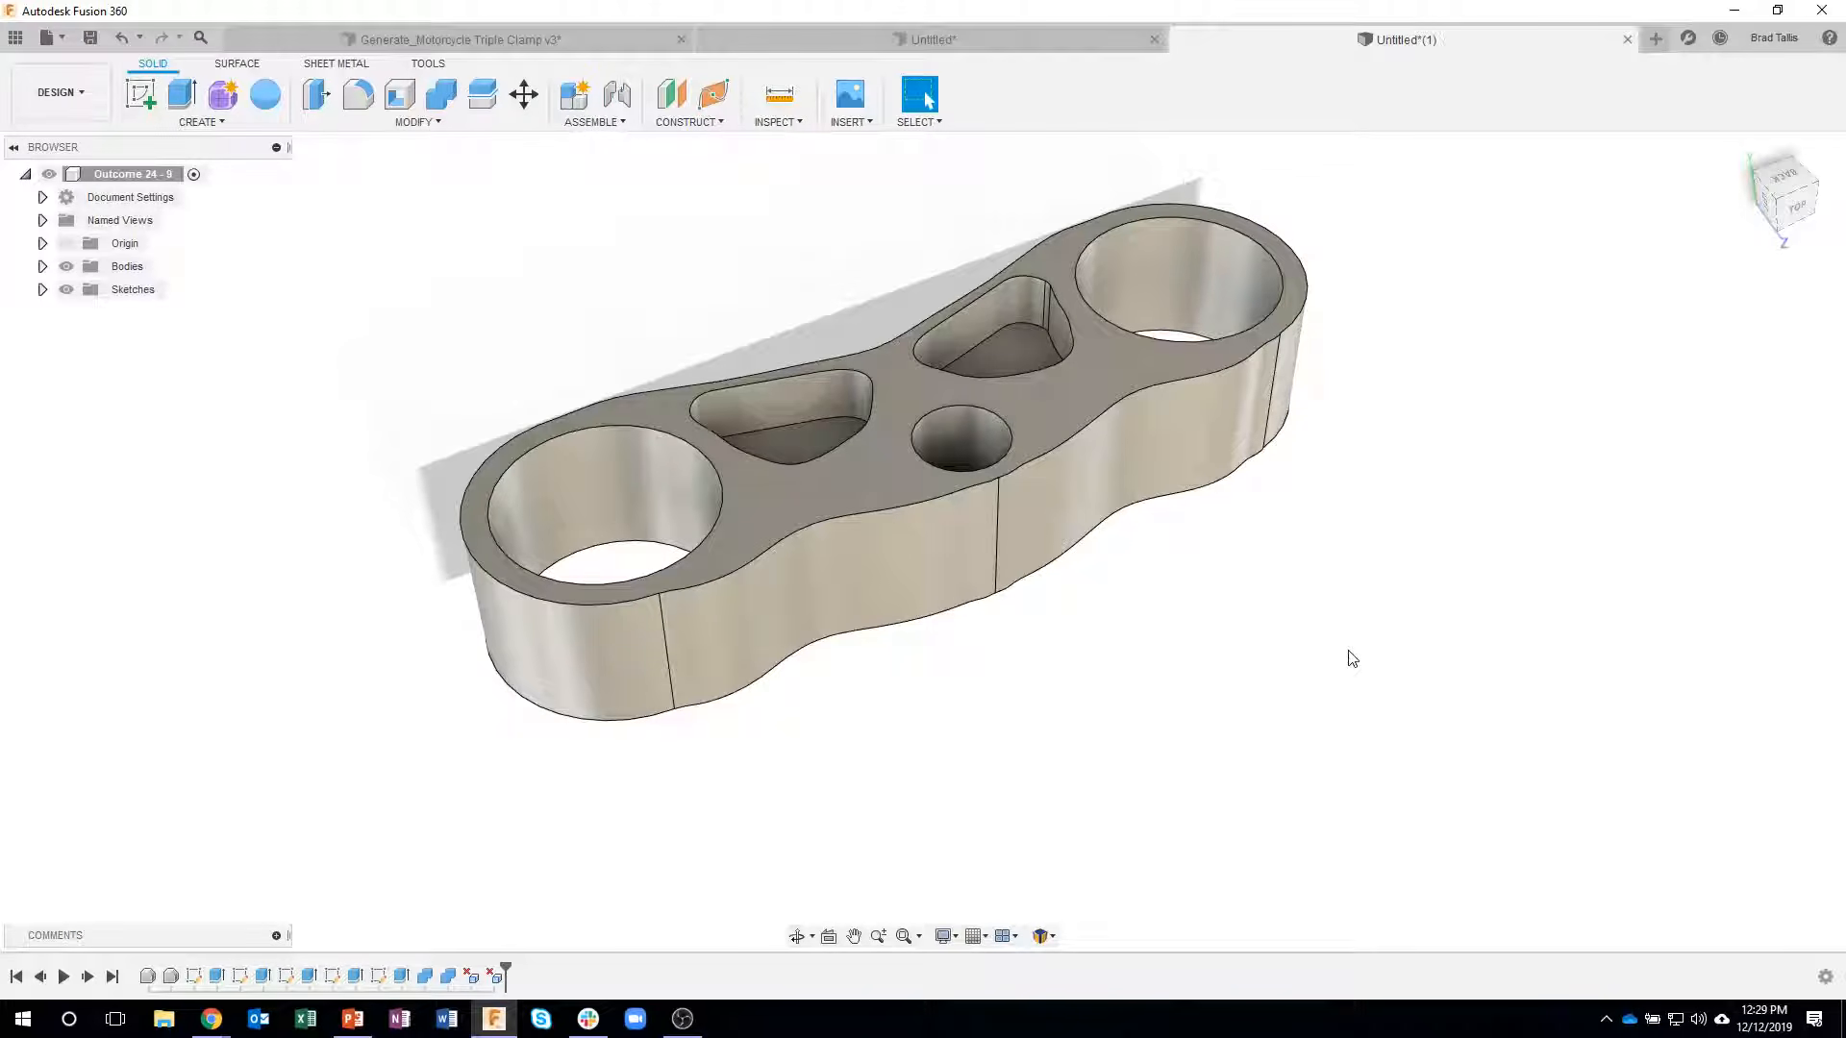
shift+middle_drag(1381, 656, 1306, 771)
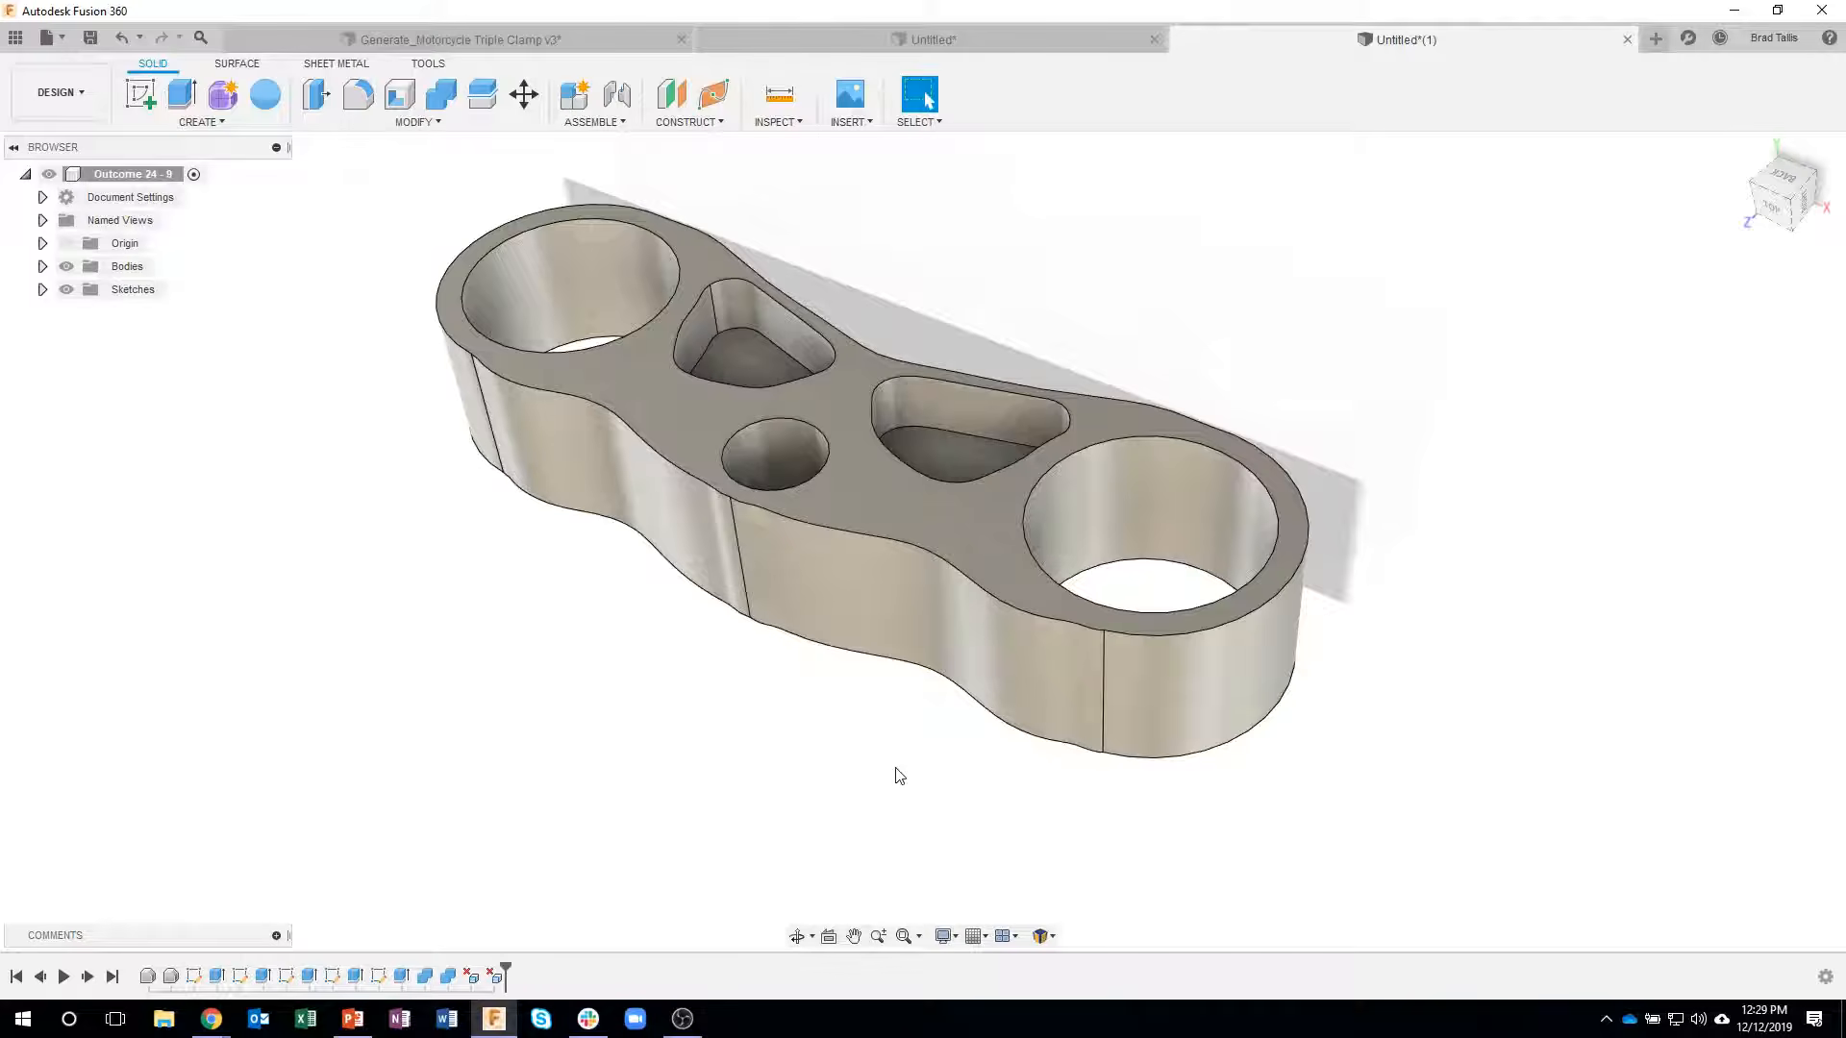
- Sketch two circles on the clamp's flat face overlapping its wavy outer edge, one on each side of the central bore
shift+middle_drag(898, 776, 931, 445)
click(928, 443)
right_click(927, 438)
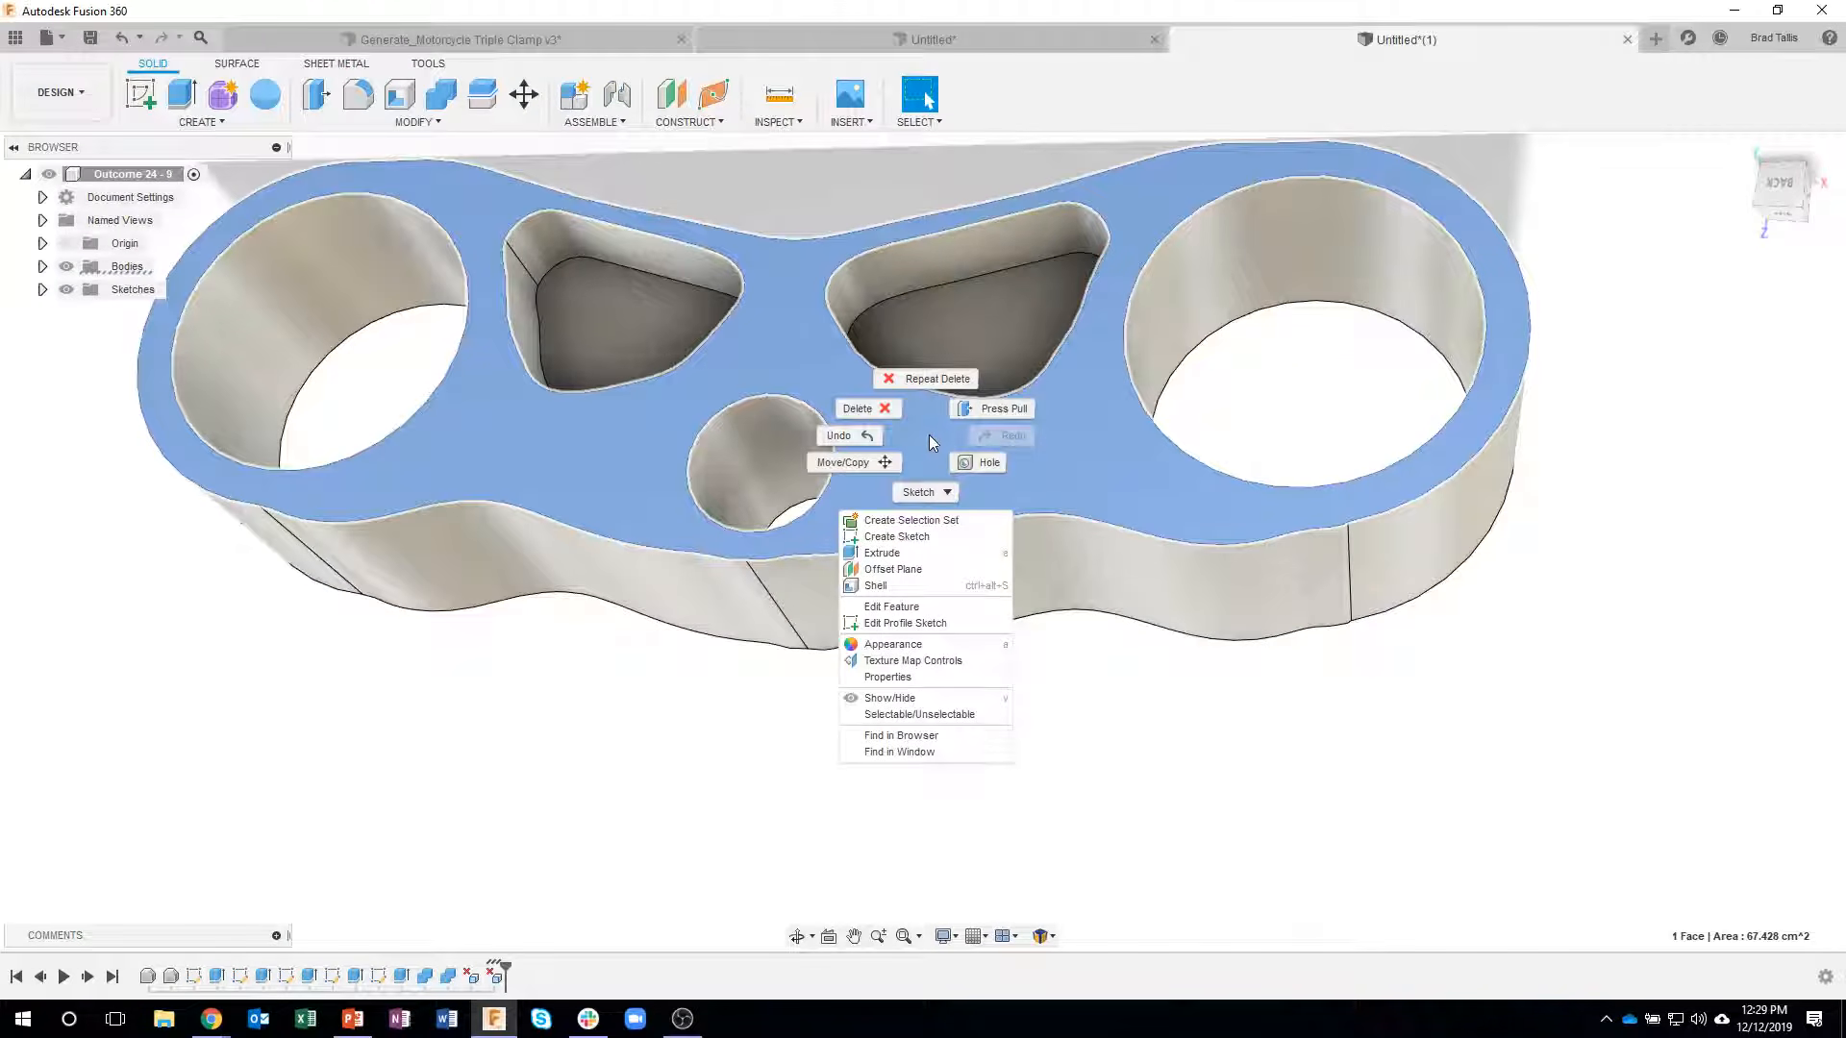
click(899, 536)
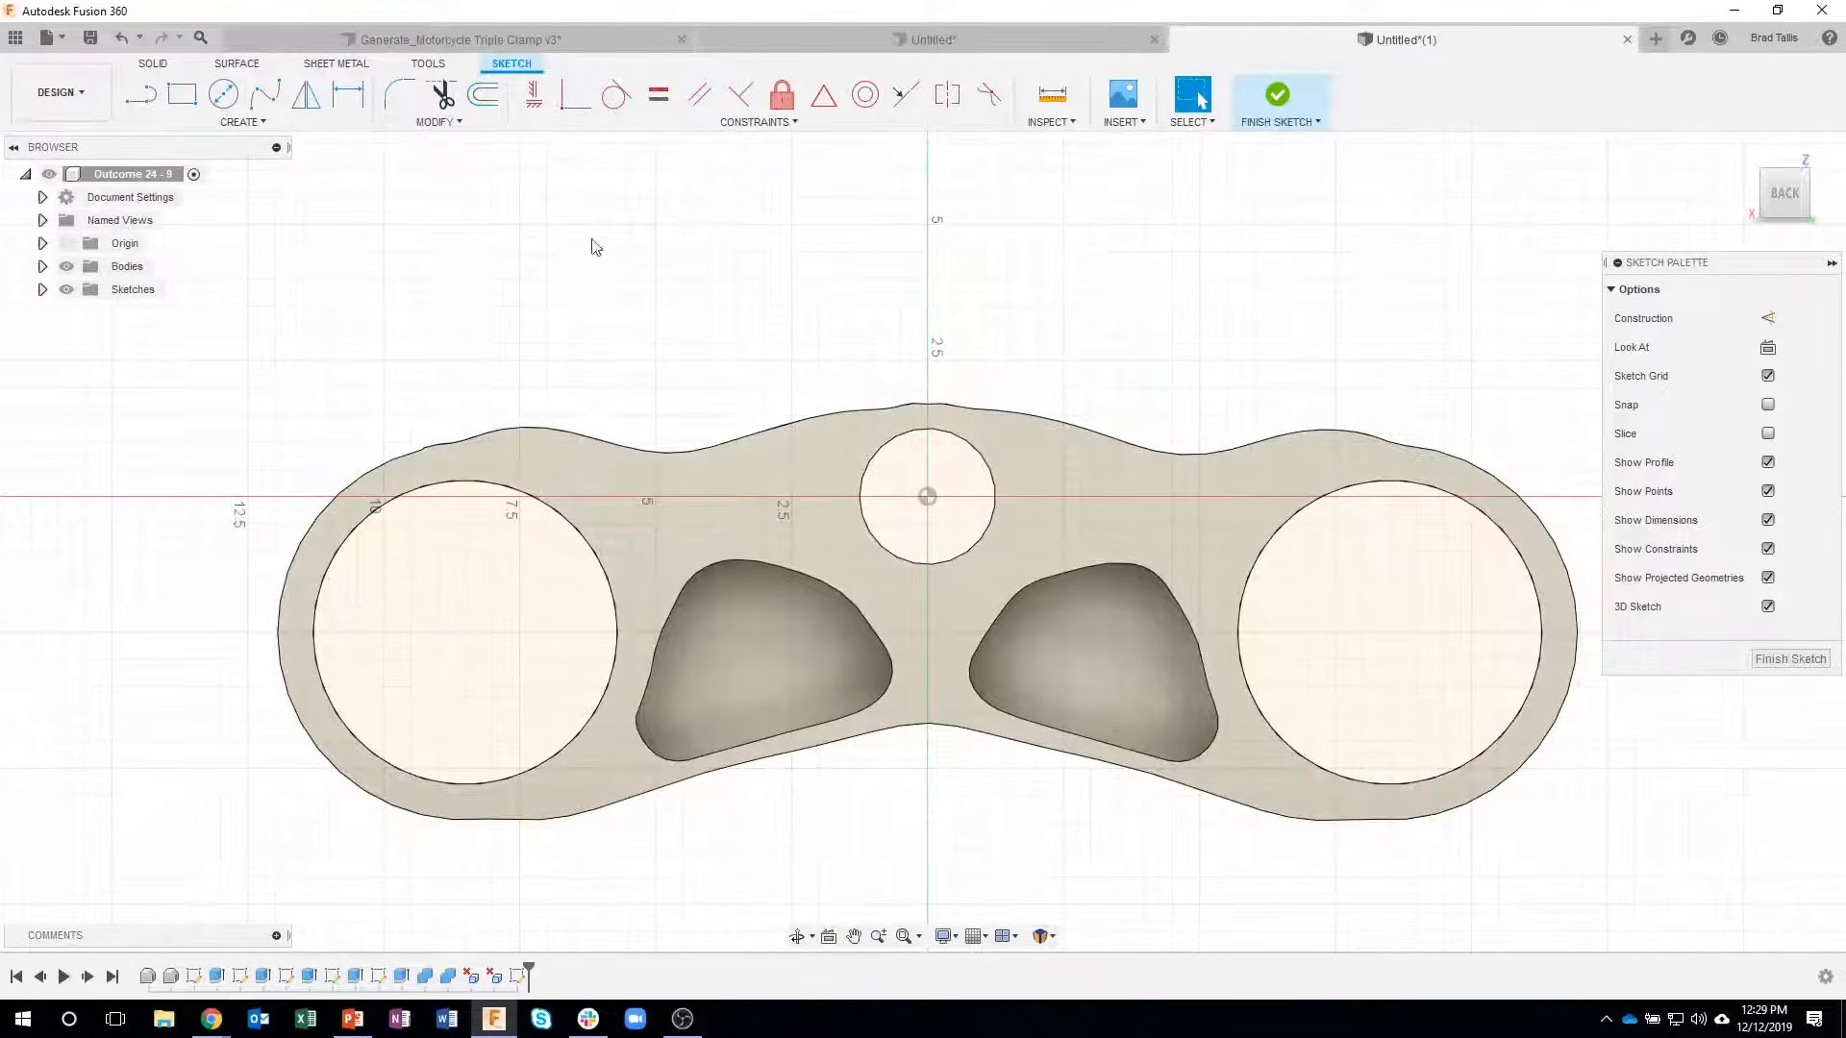
click(241, 96)
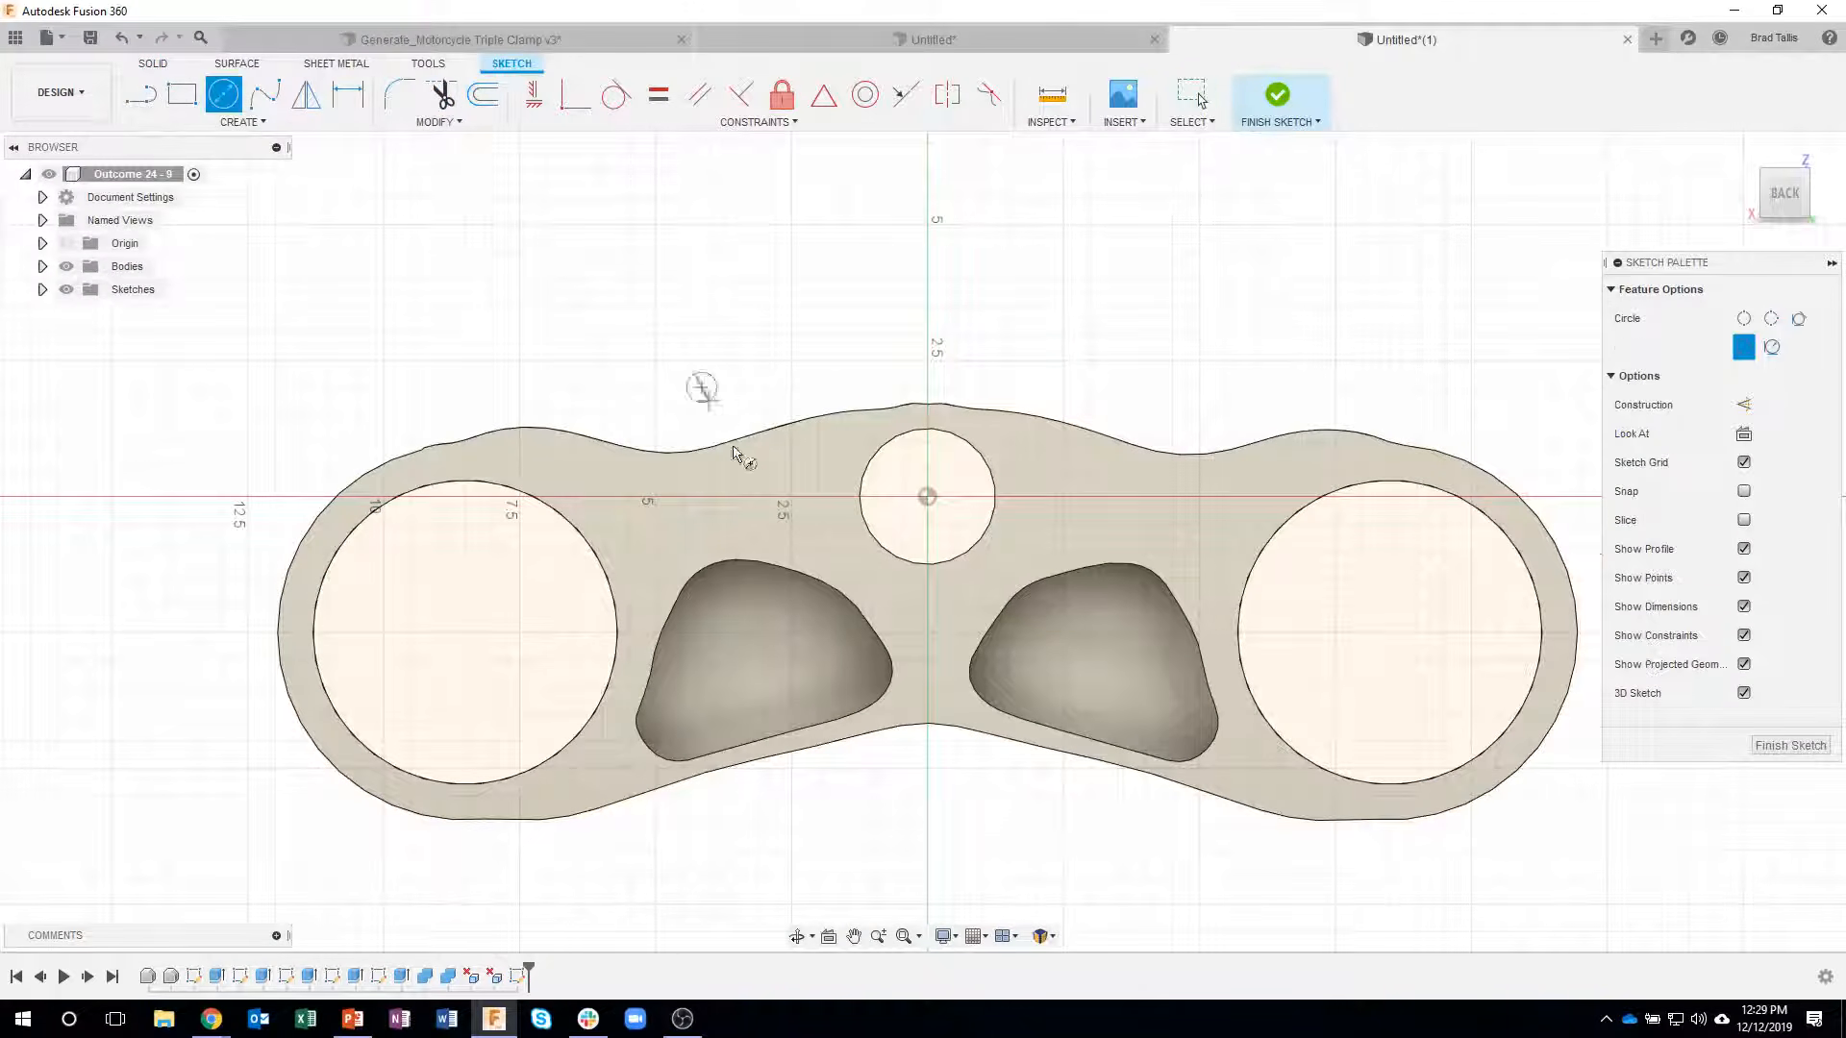
click(745, 494)
click(1144, 375)
click(1193, 251)
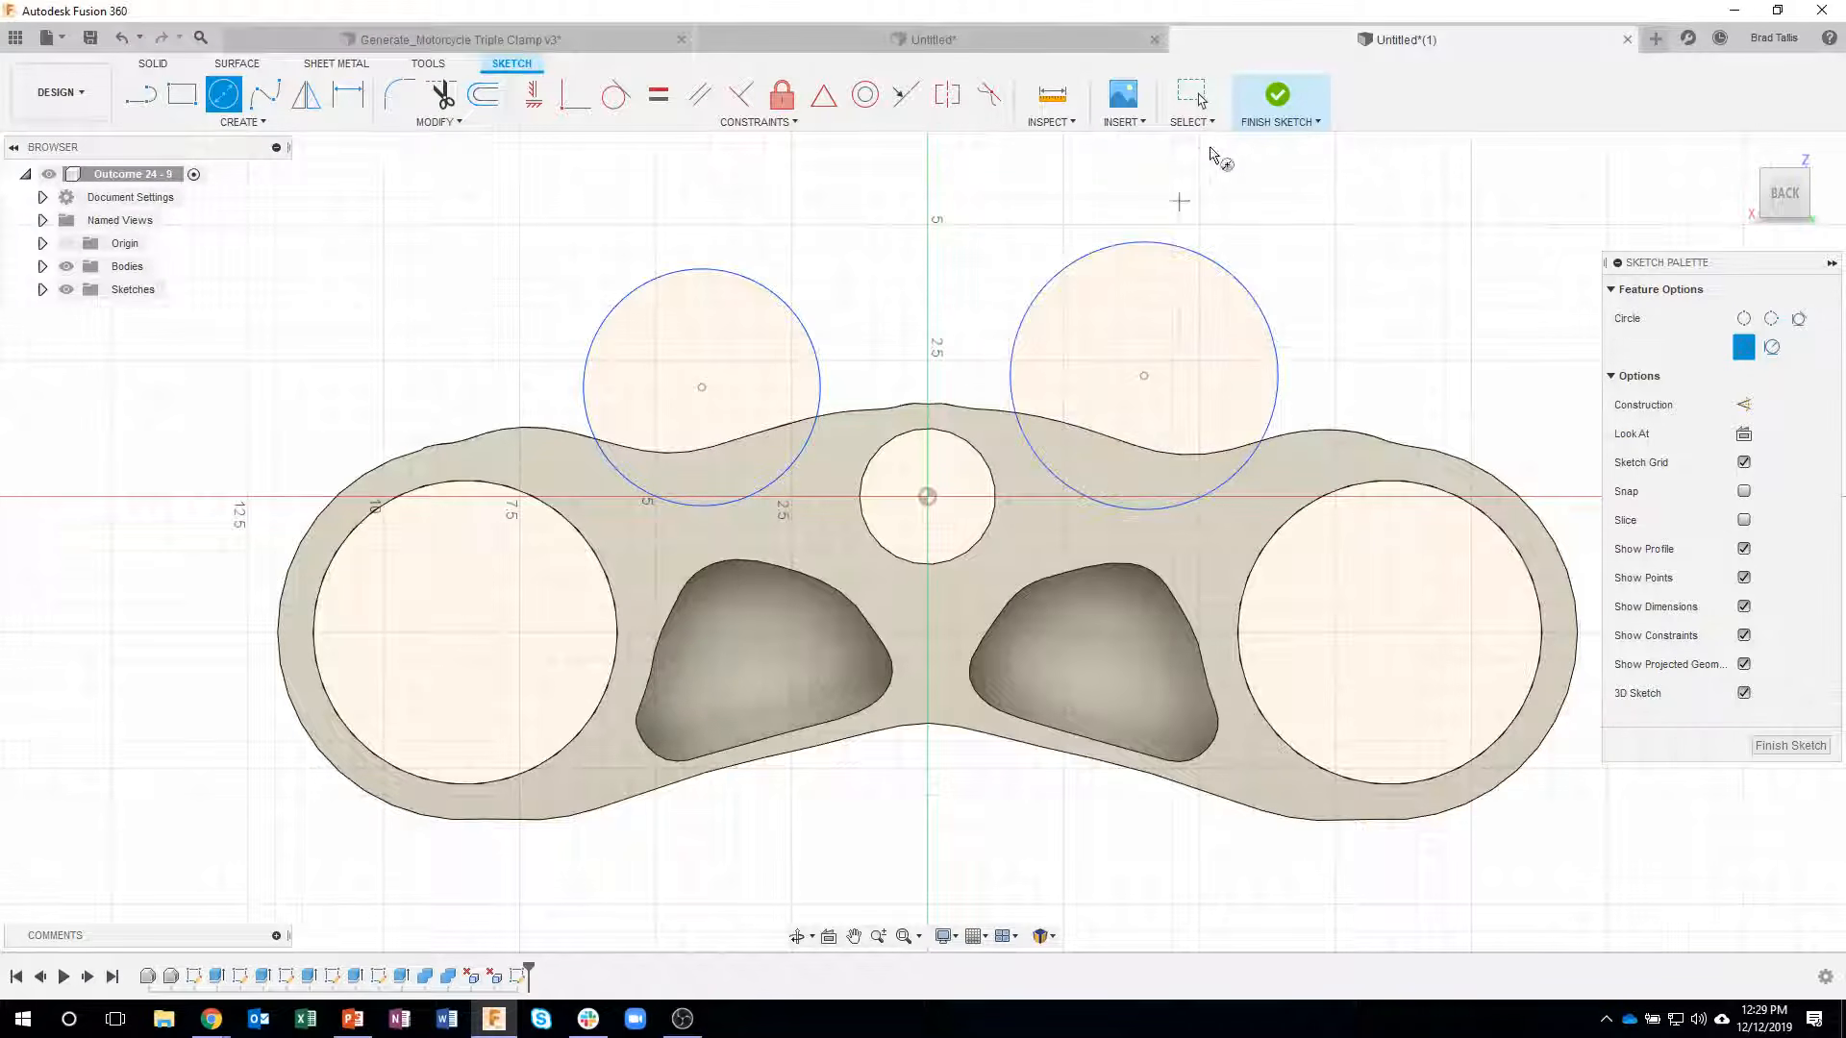
click(1265, 106)
- Try extruding both circle profiles into the clamp's outer wall, and undo the circle sketch
click(950, 492)
click(932, 557)
click(561, 416)
click(531, 455)
right_click(531, 456)
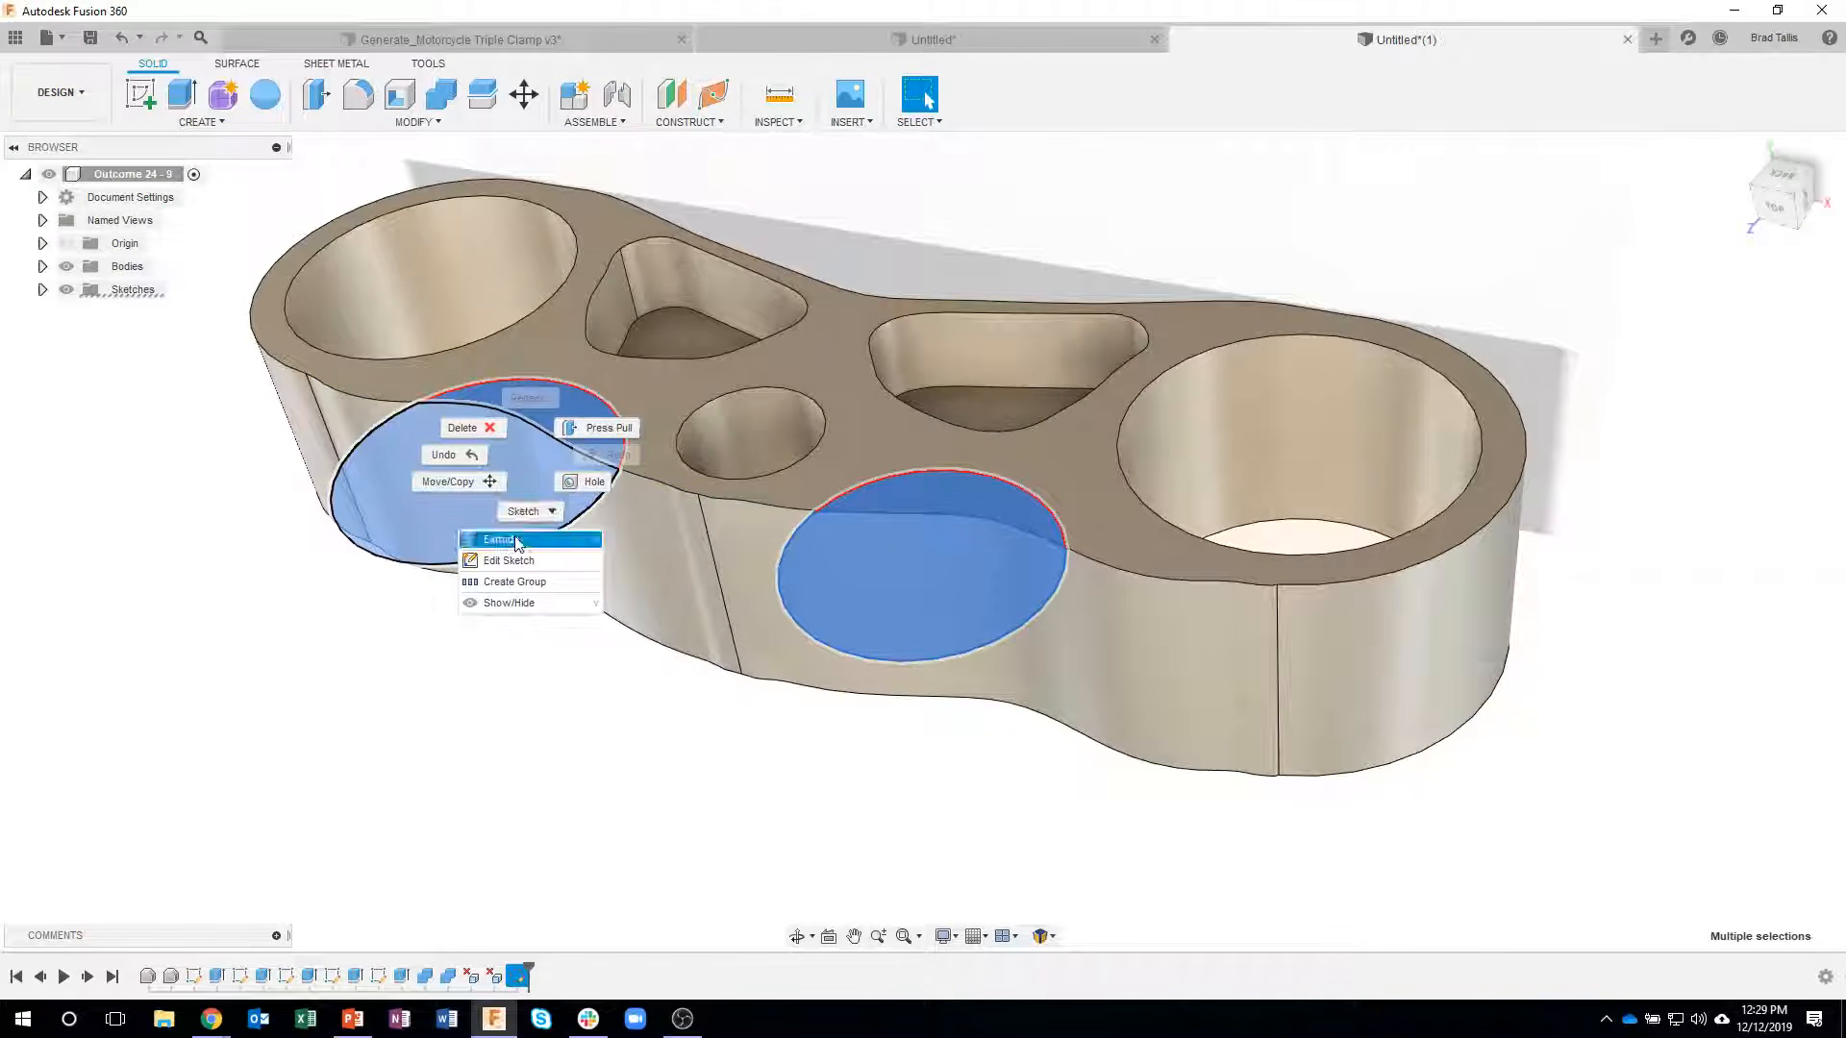
click(516, 541)
drag(441, 499, 469, 550)
shift+middle_drag(1142, 723, 1783, 585)
click(1799, 558)
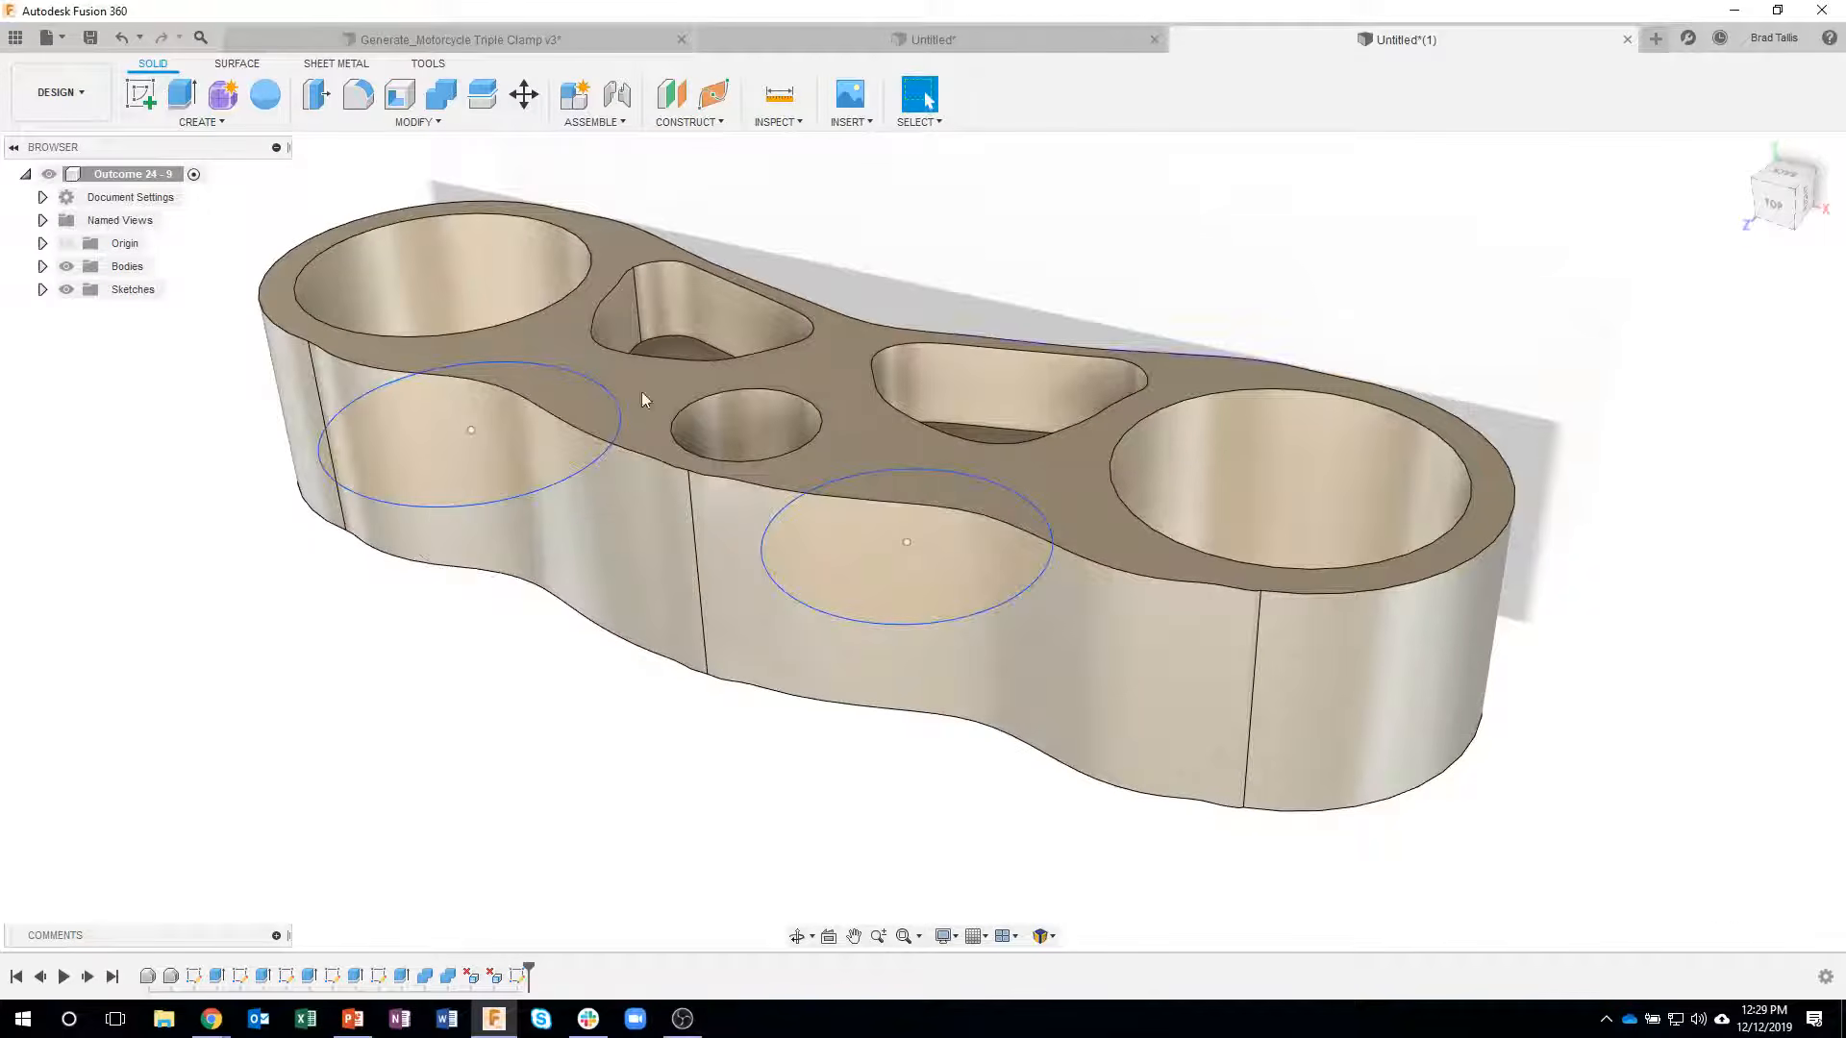
click(120, 38)
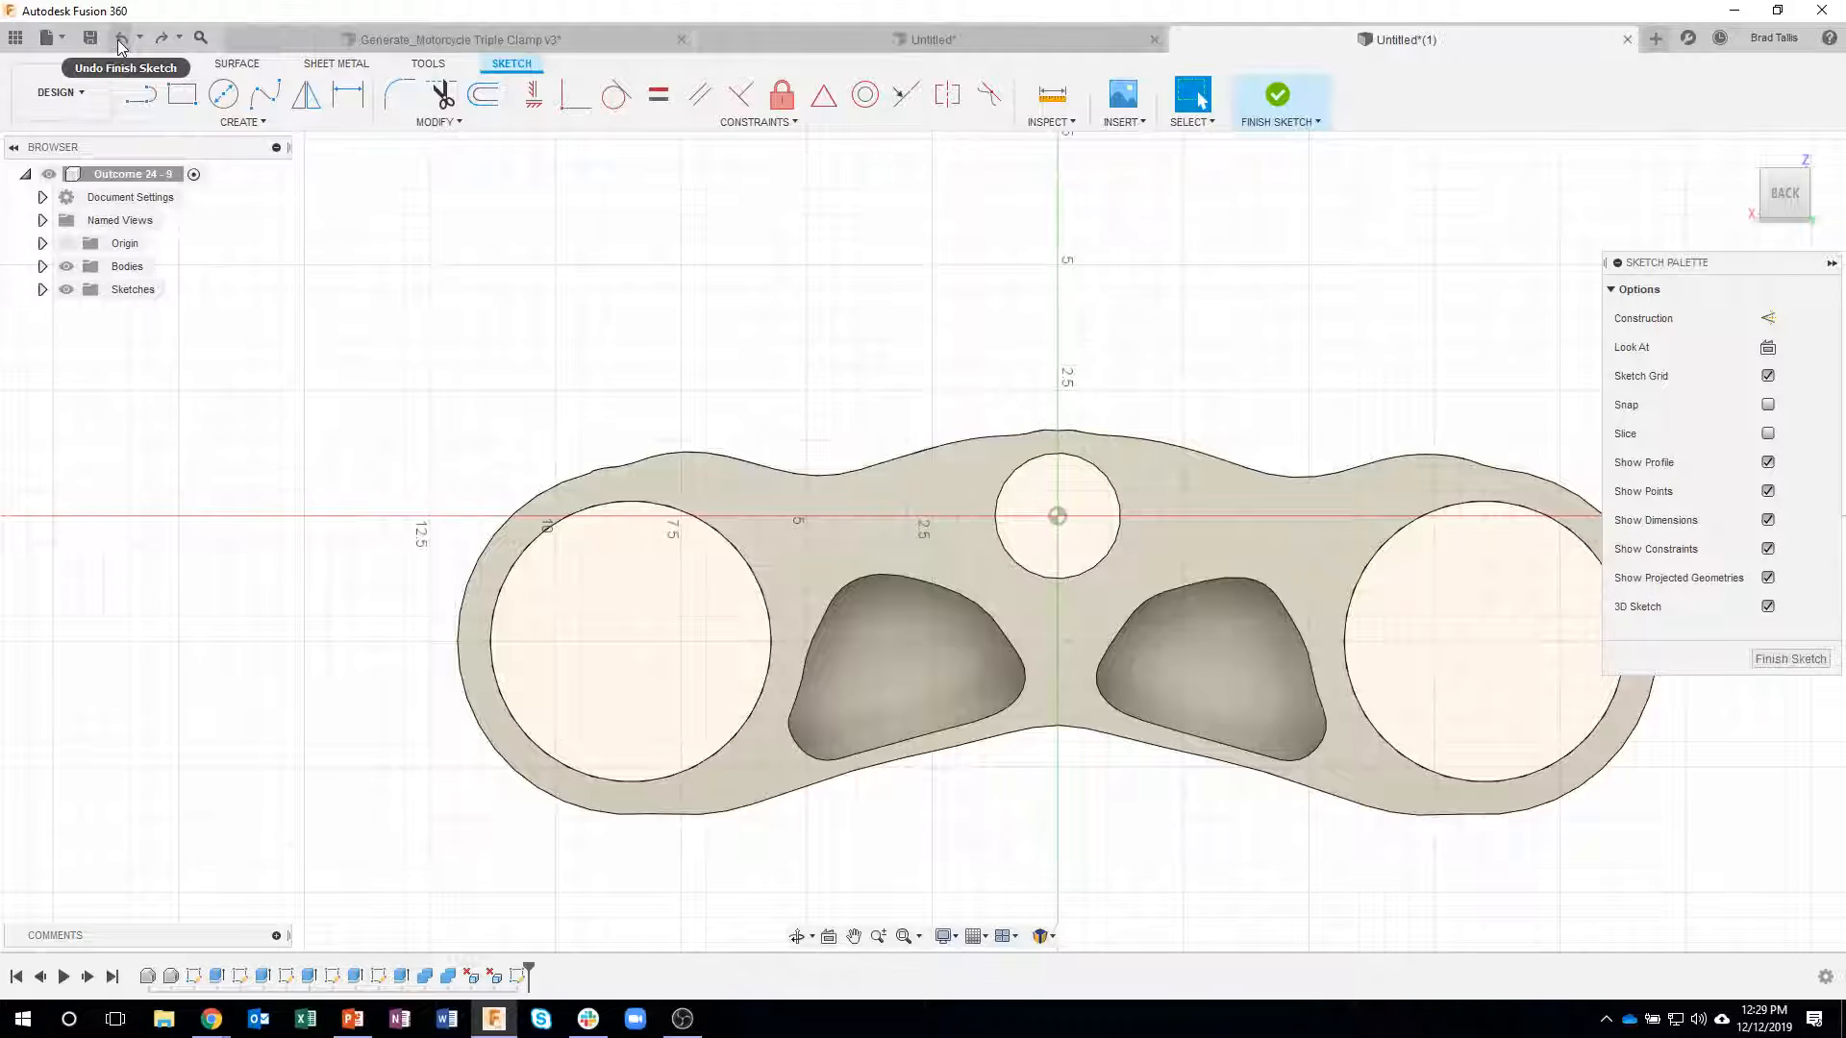
click(119, 38)
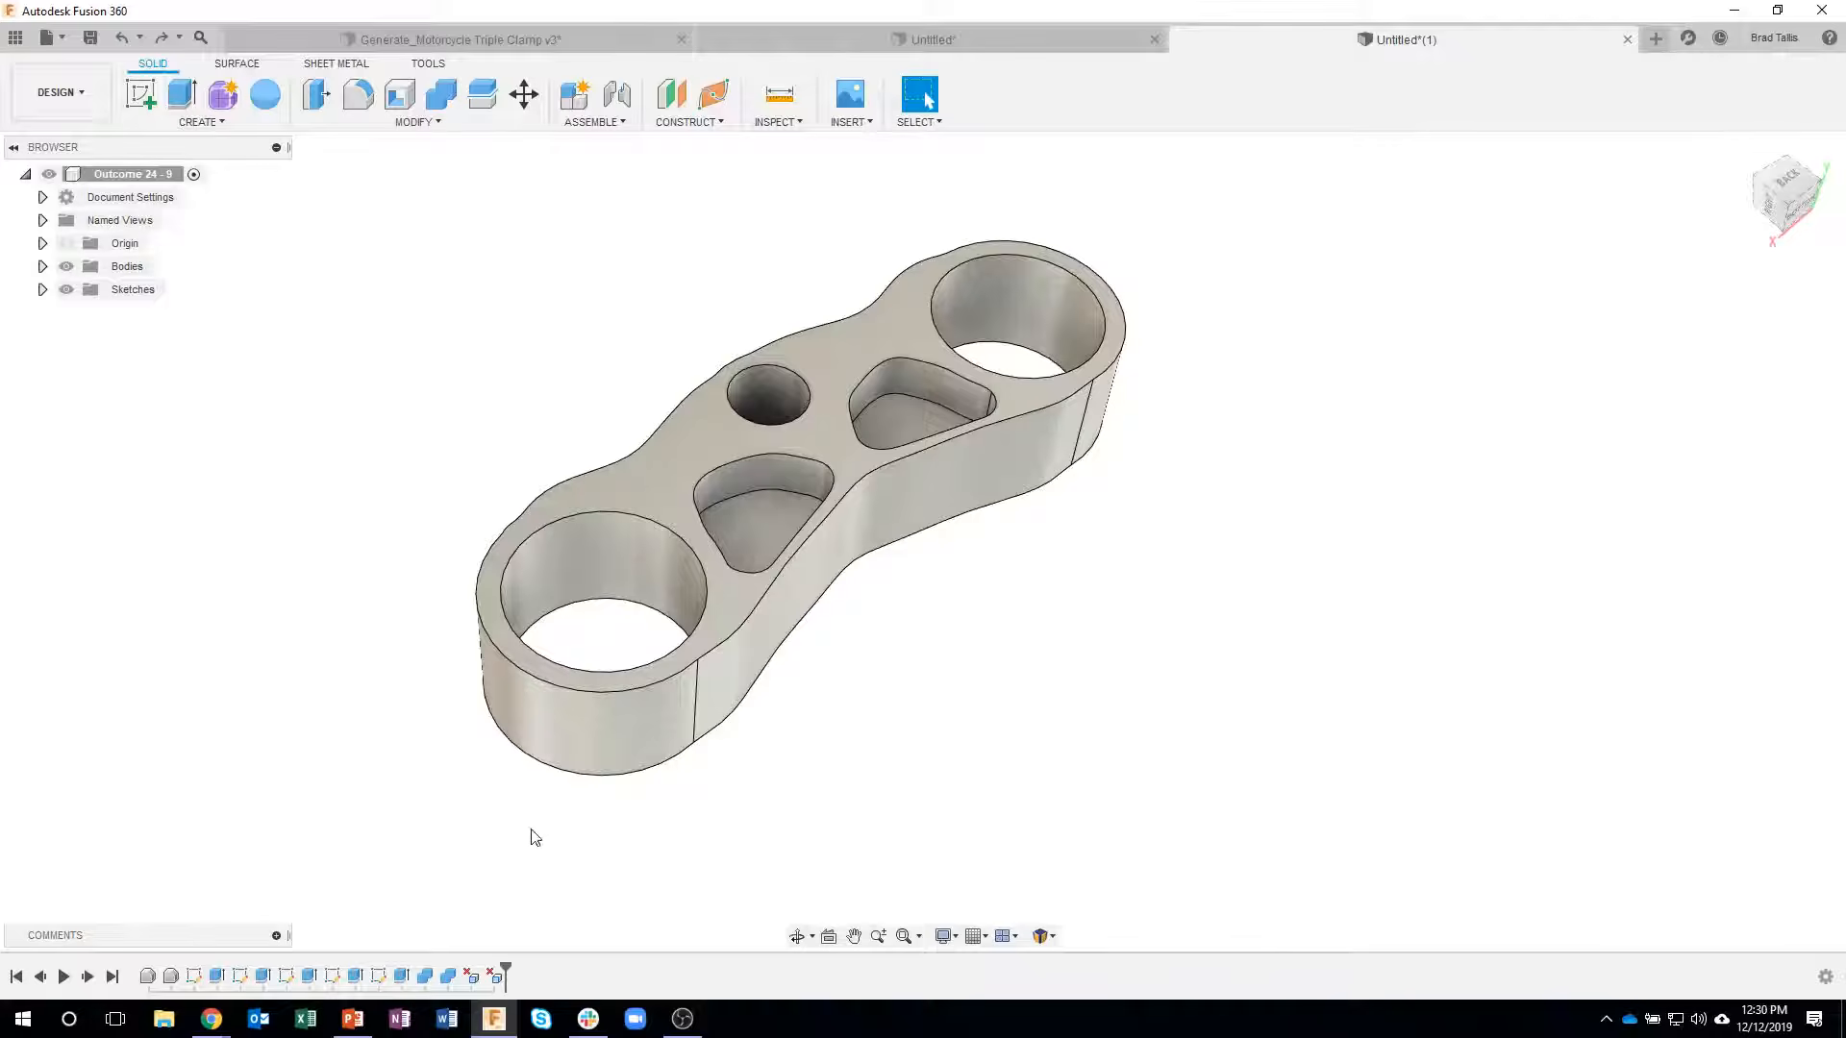
- Create a new sketch on the clamp's flat face that contains the pockets and bores
click(696, 442)
right_click(696, 442)
click(697, 545)
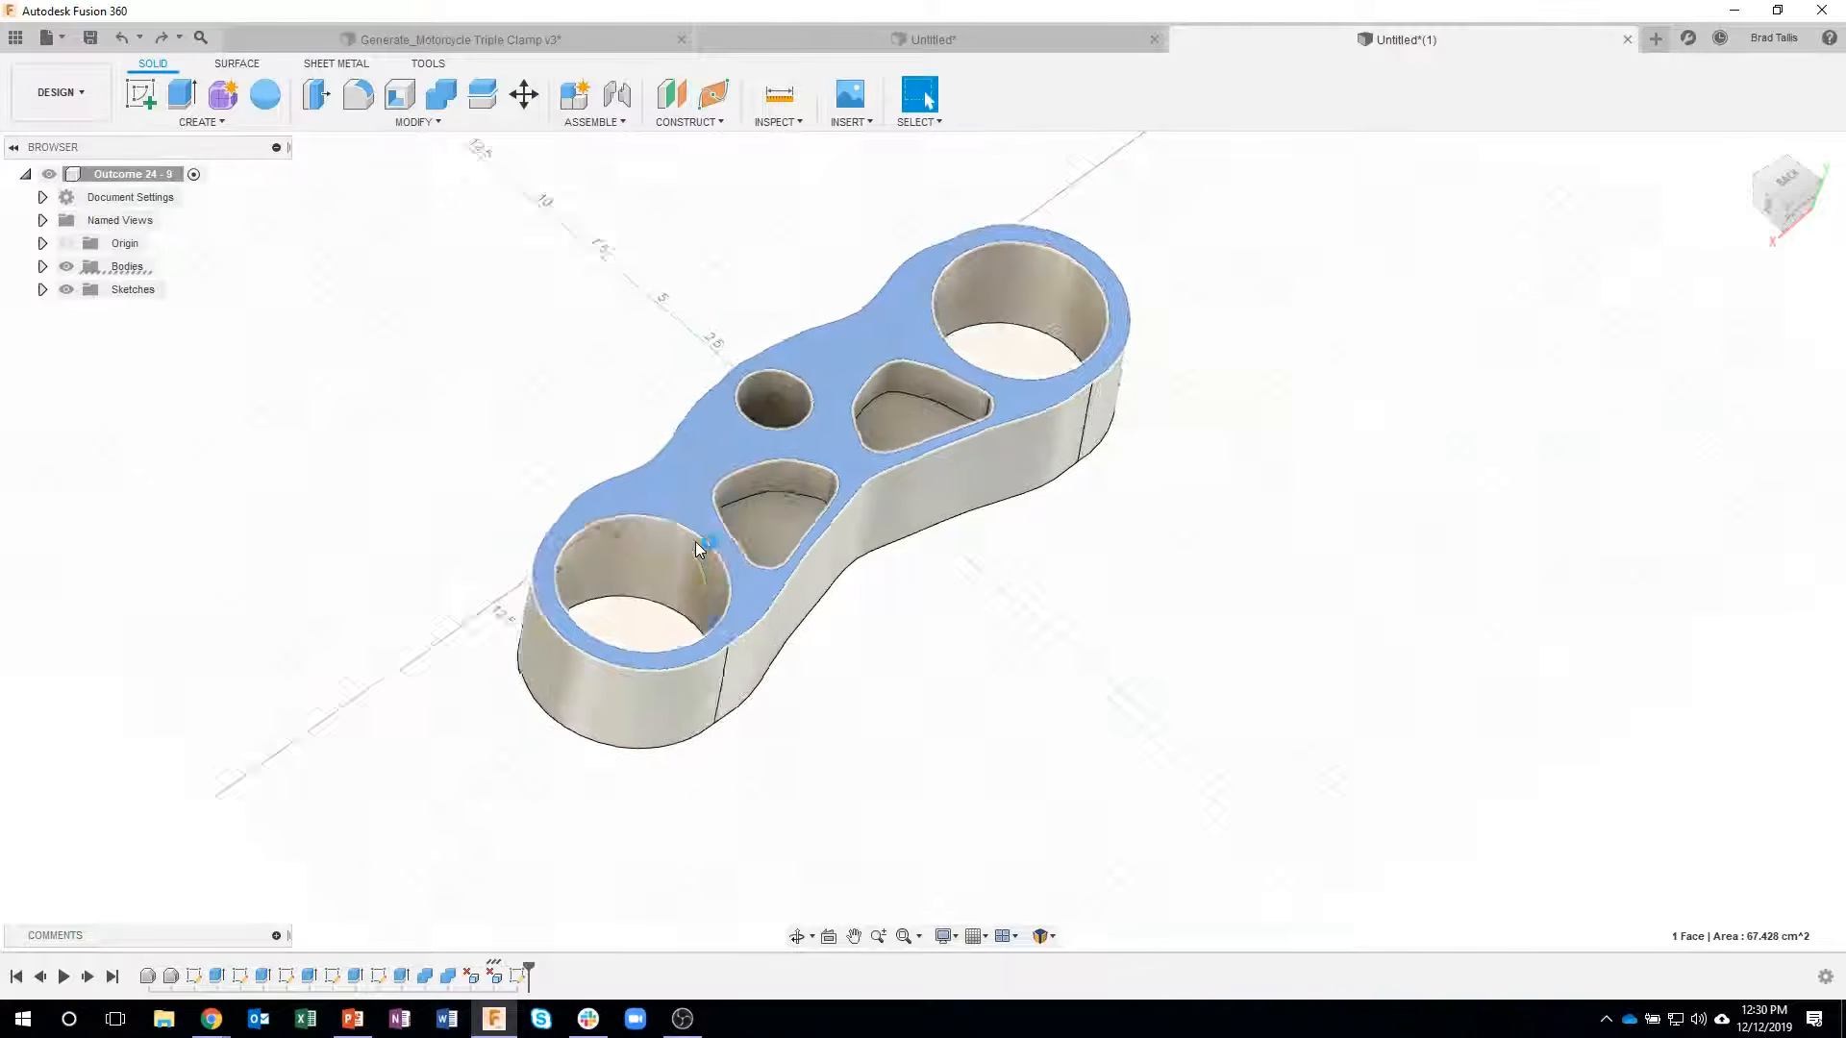
scroll(855, 291, up, 3)
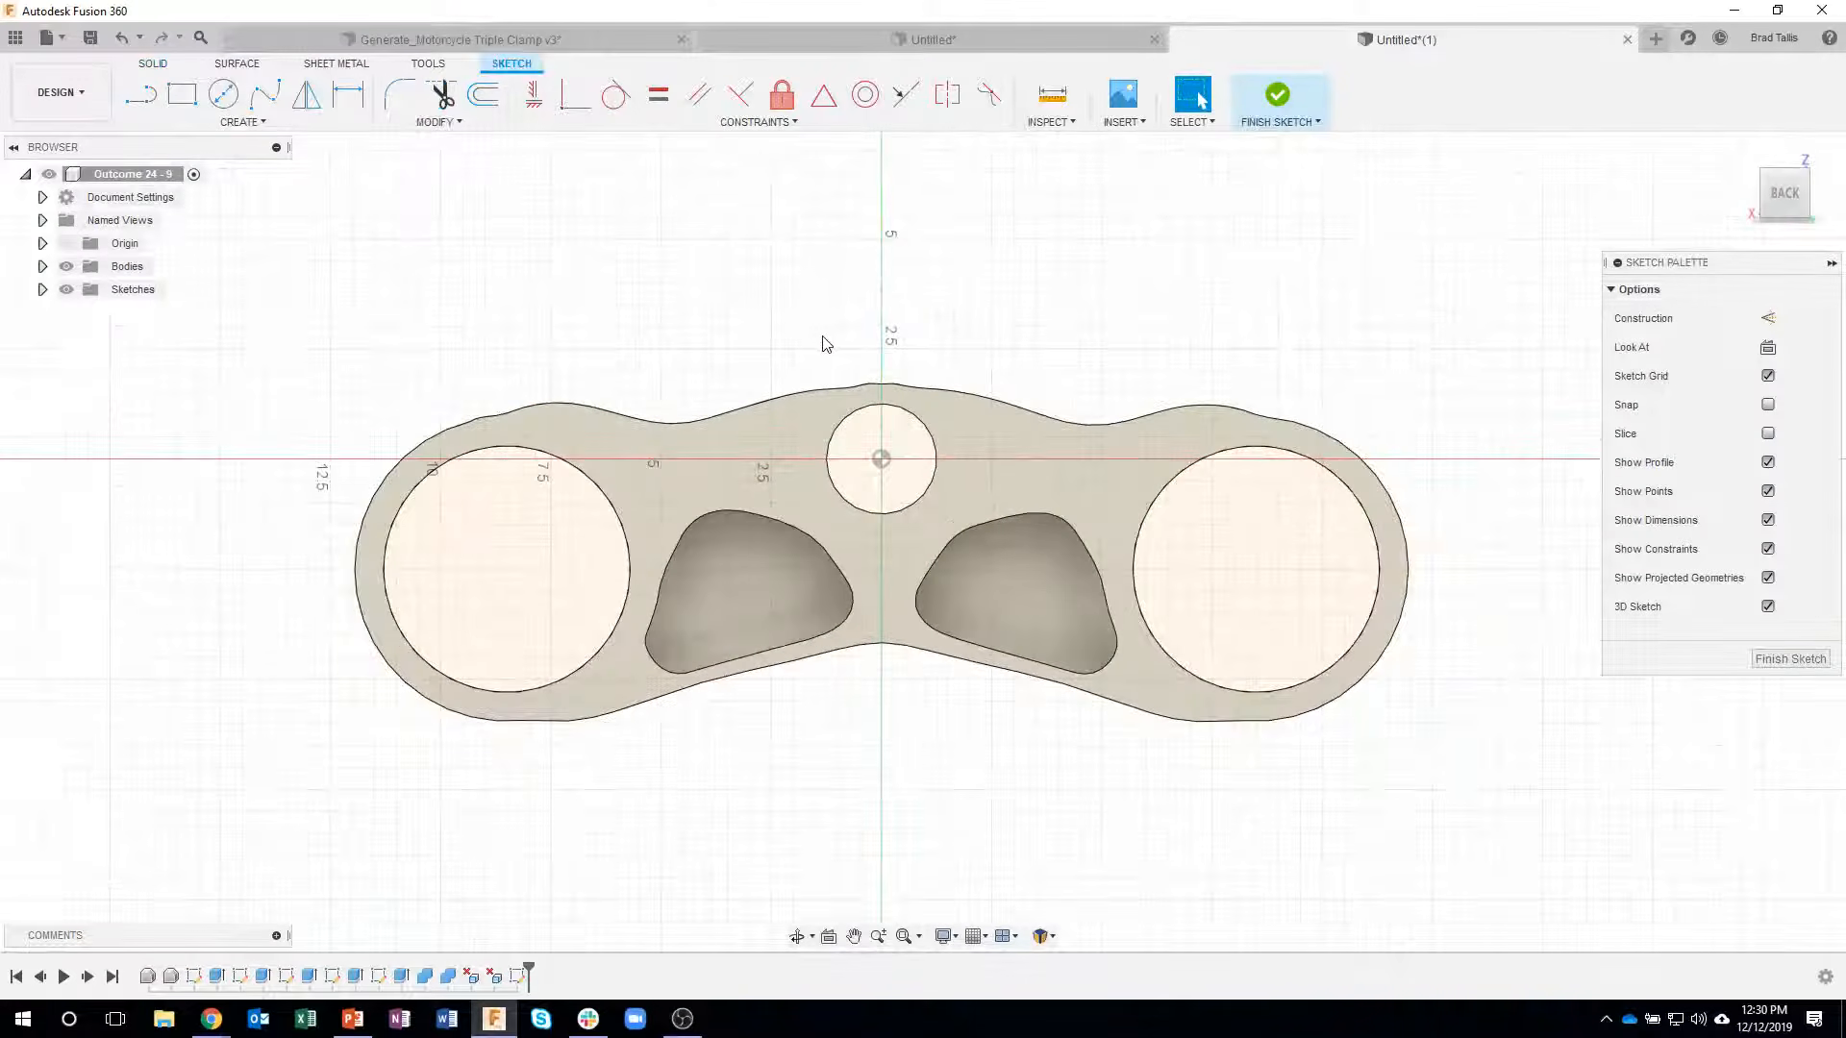
- Trace the clamp's whole outer outline with a fit point spline, placing points along the edge and closing it at its start point
click(265, 93)
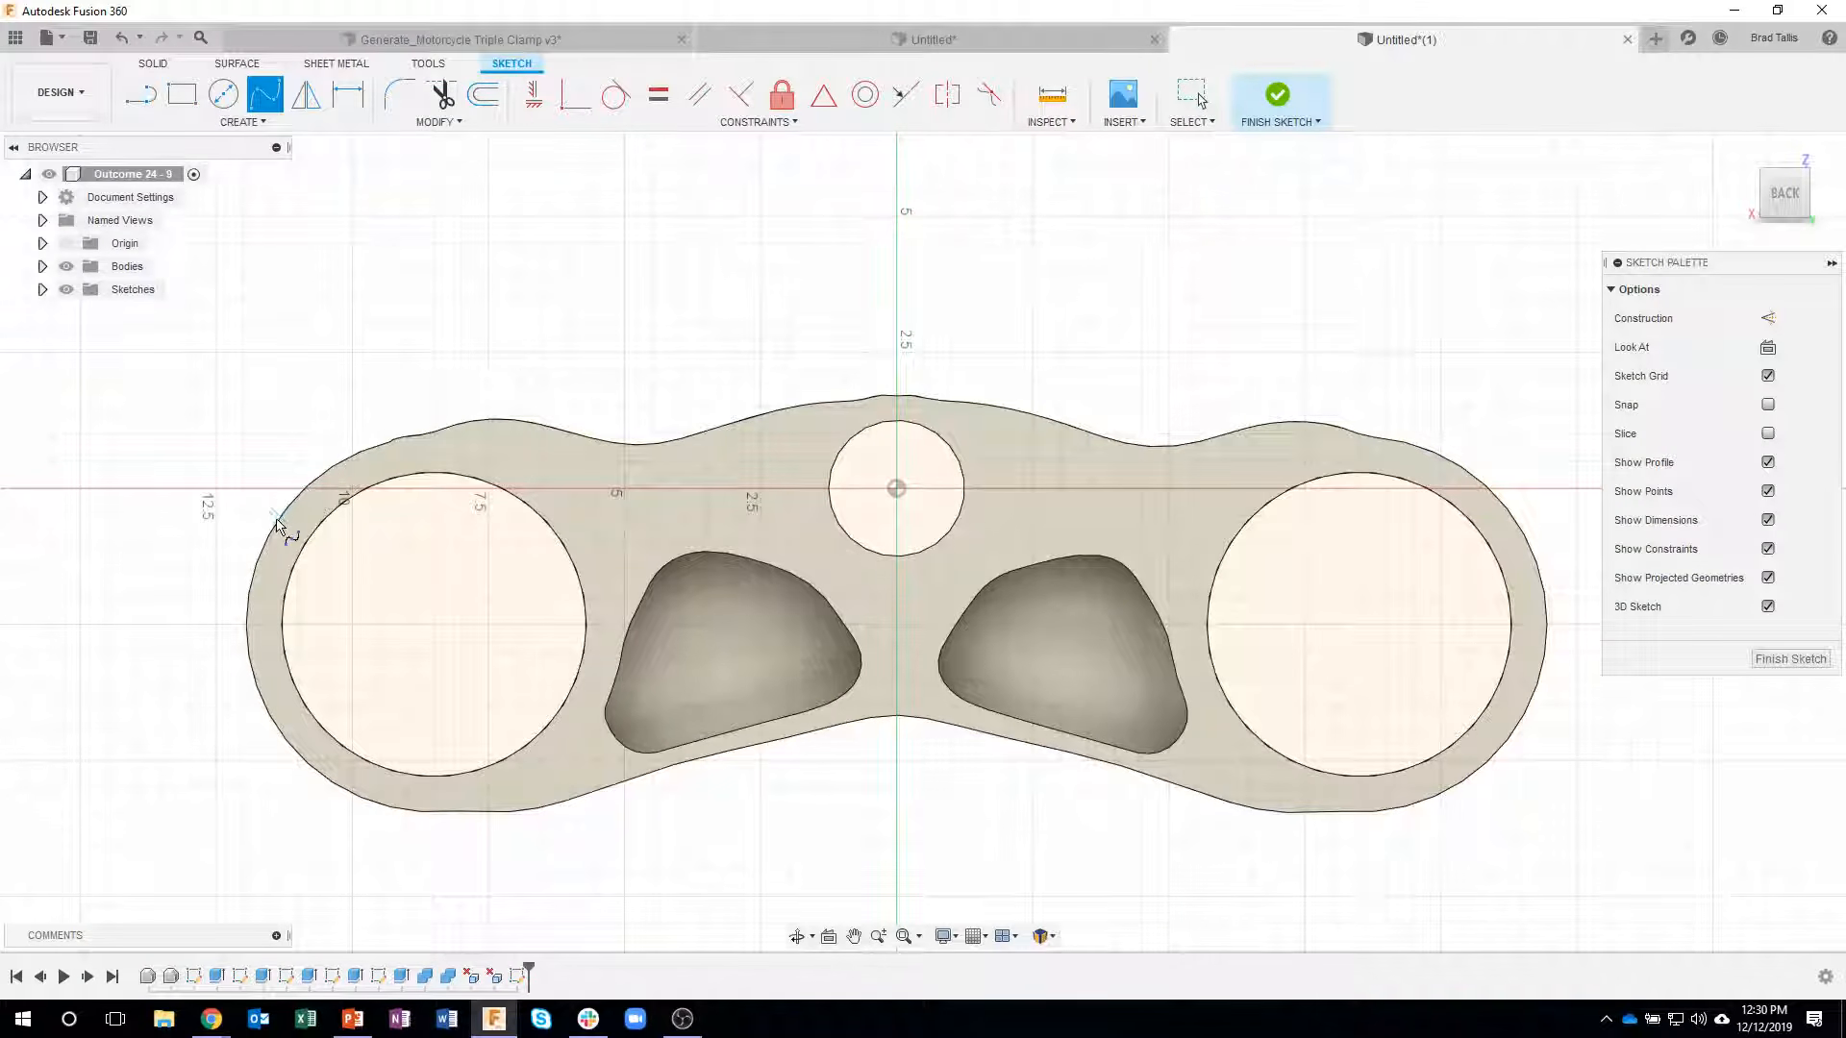
click(405, 437)
click(540, 423)
click(632, 442)
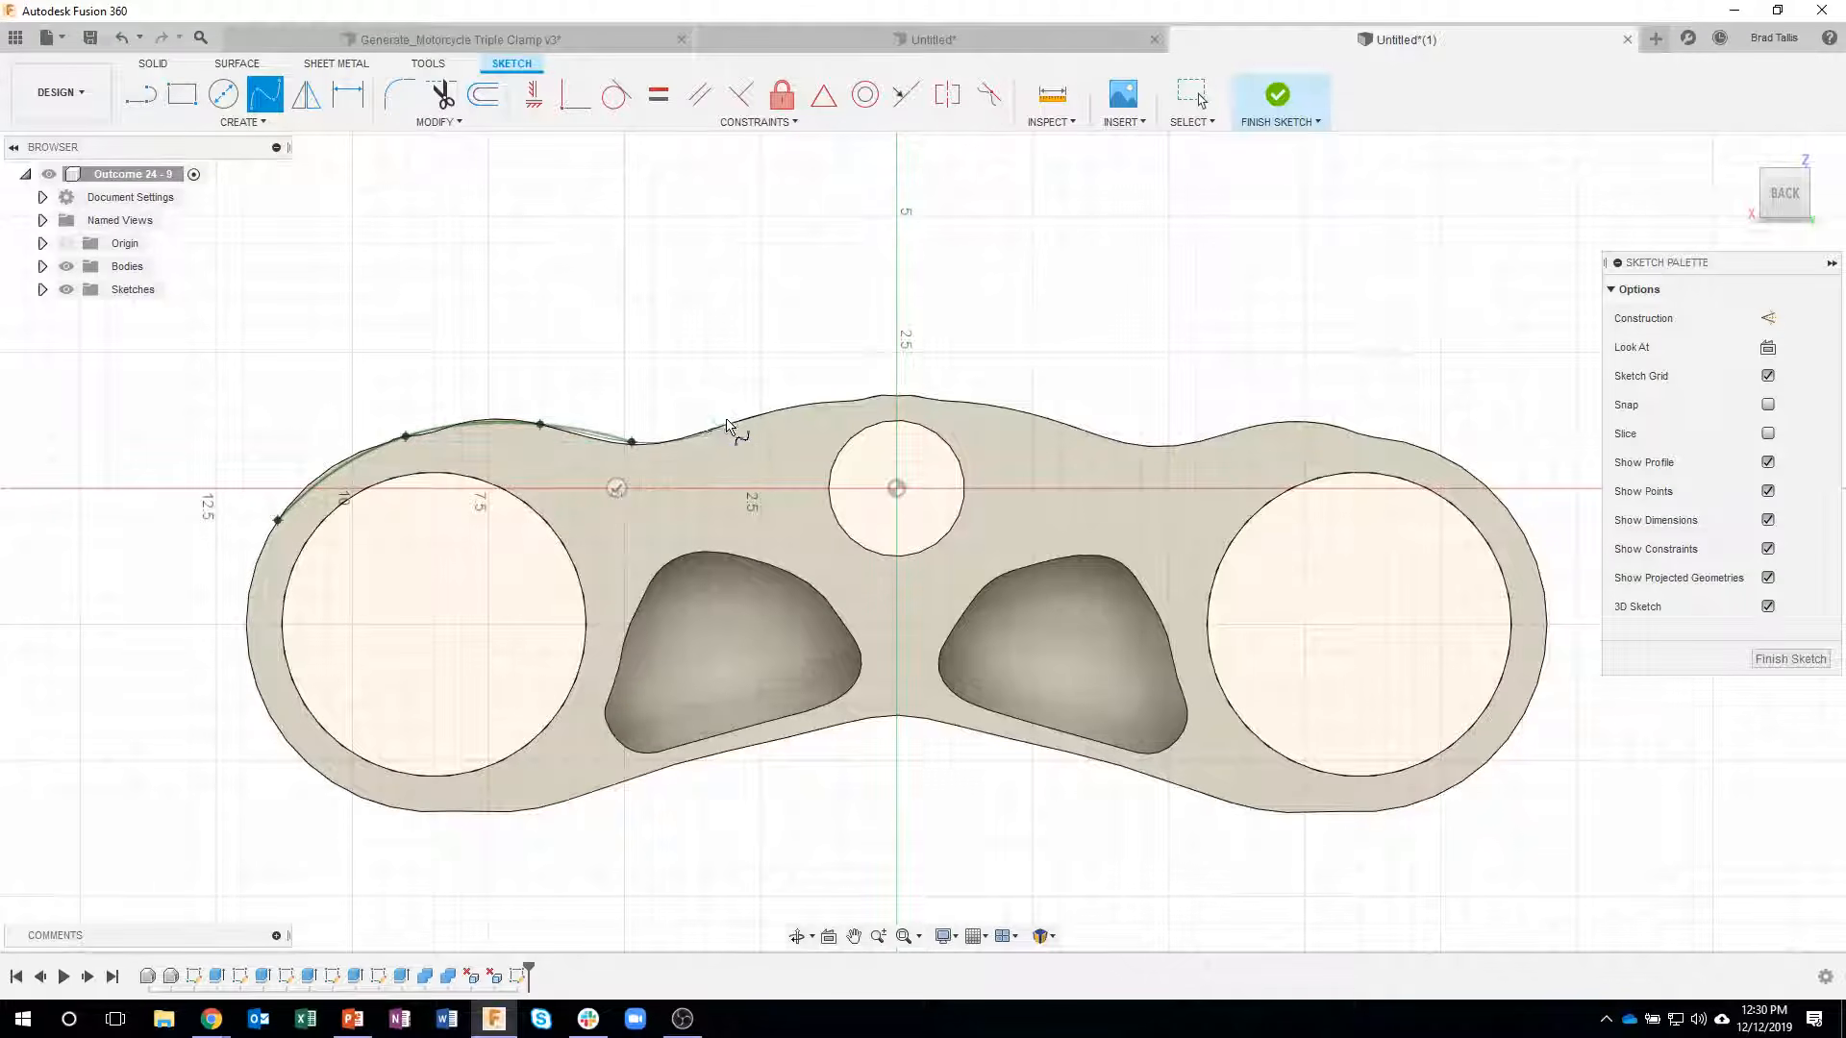
click(751, 418)
click(1039, 416)
click(1137, 443)
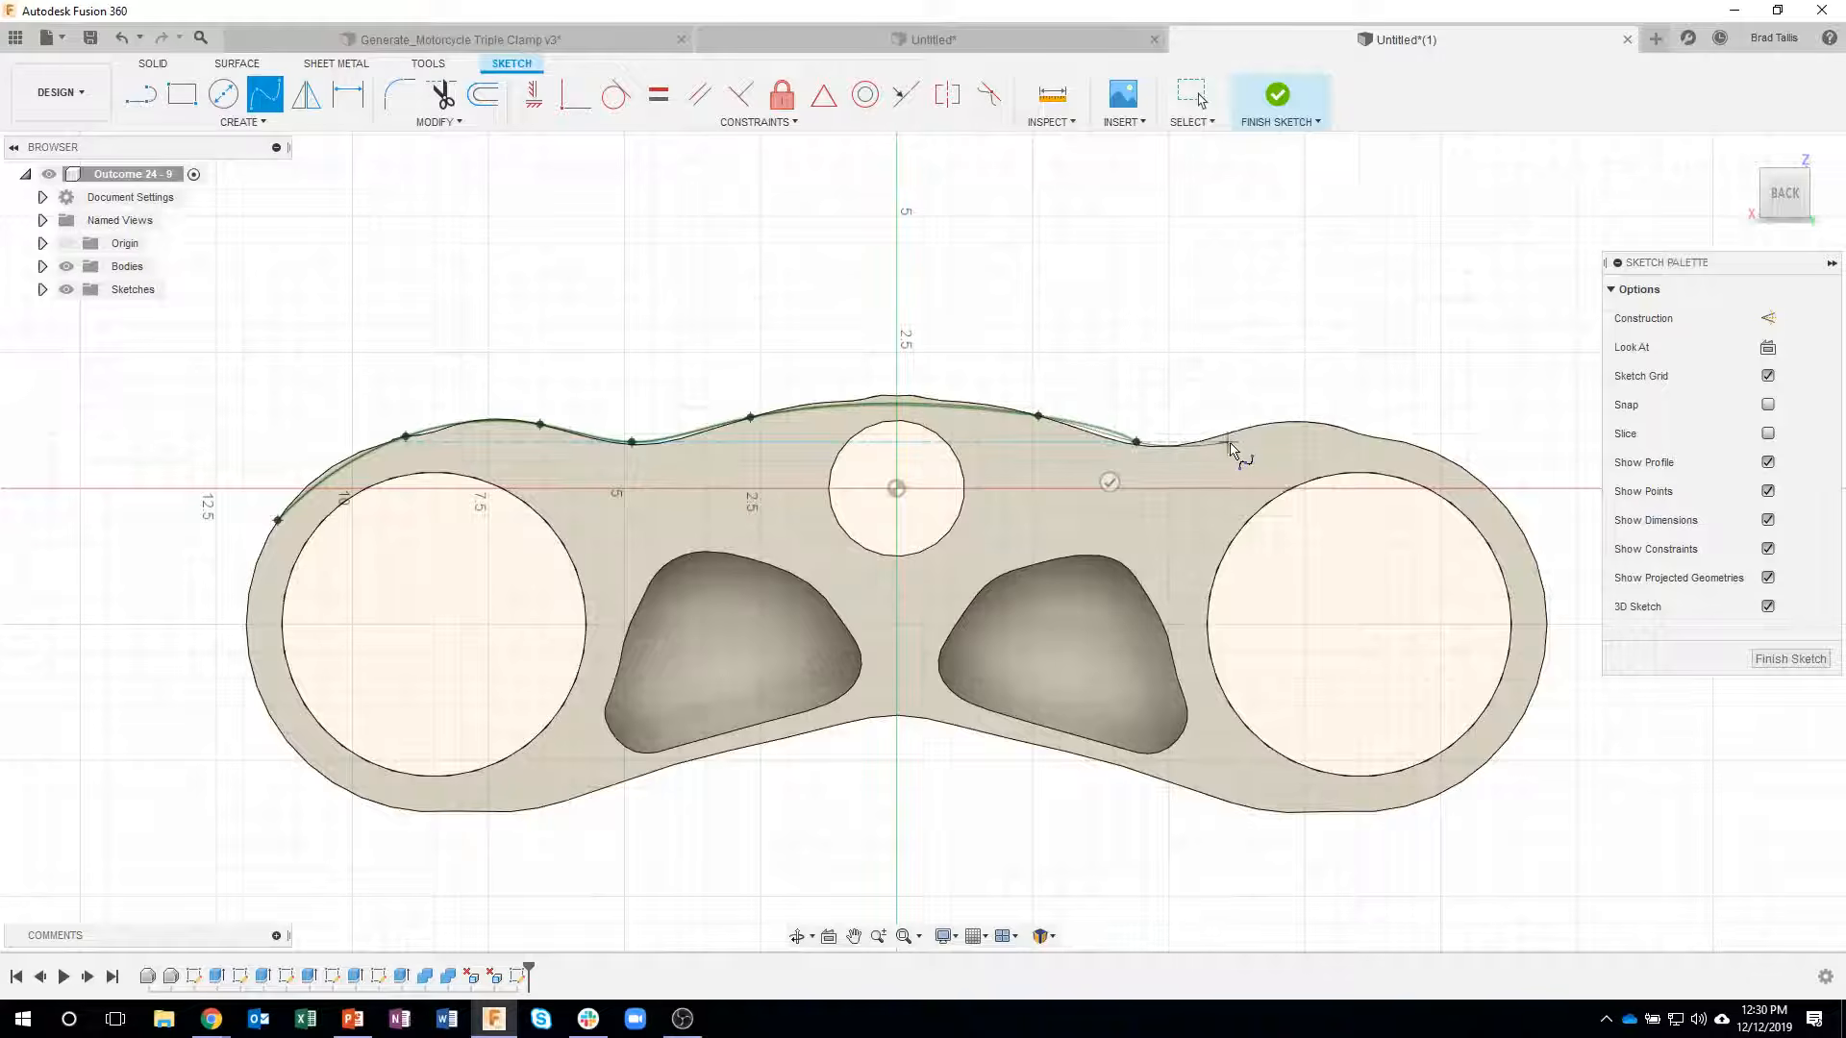
key(ctrl+z)
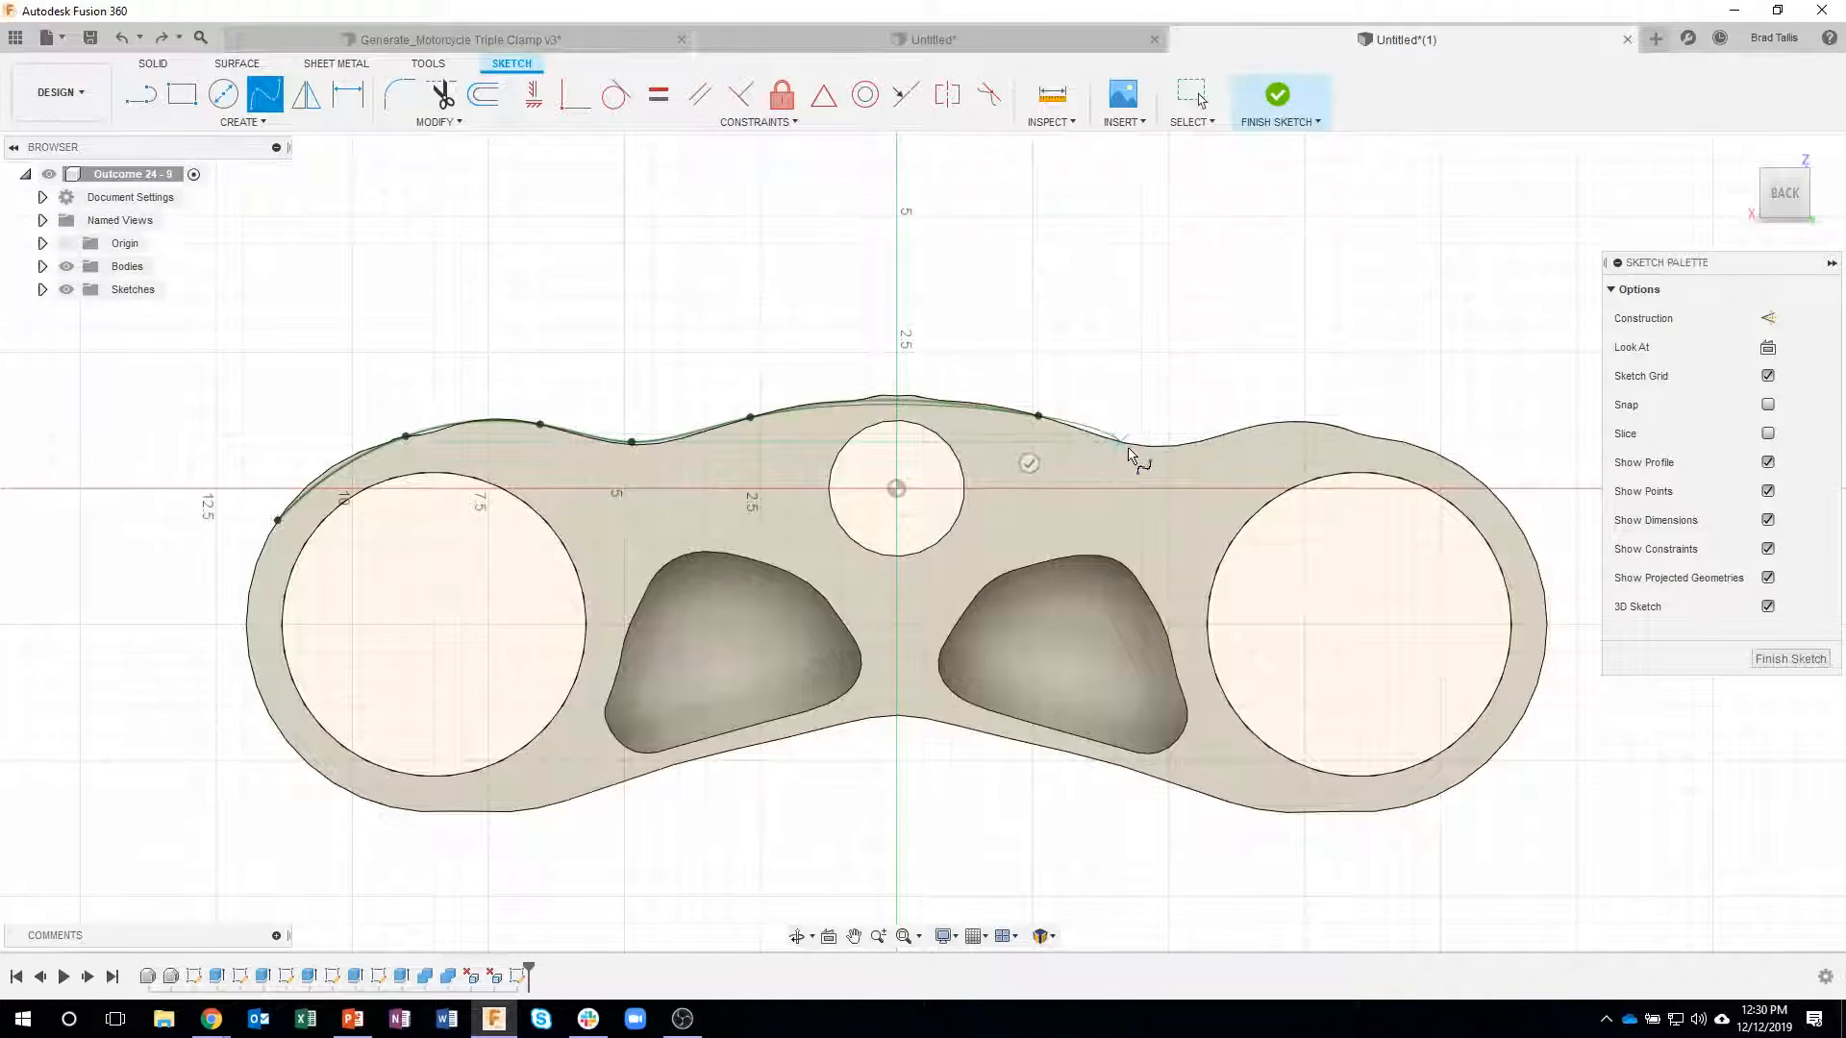
click(1121, 444)
click(1210, 446)
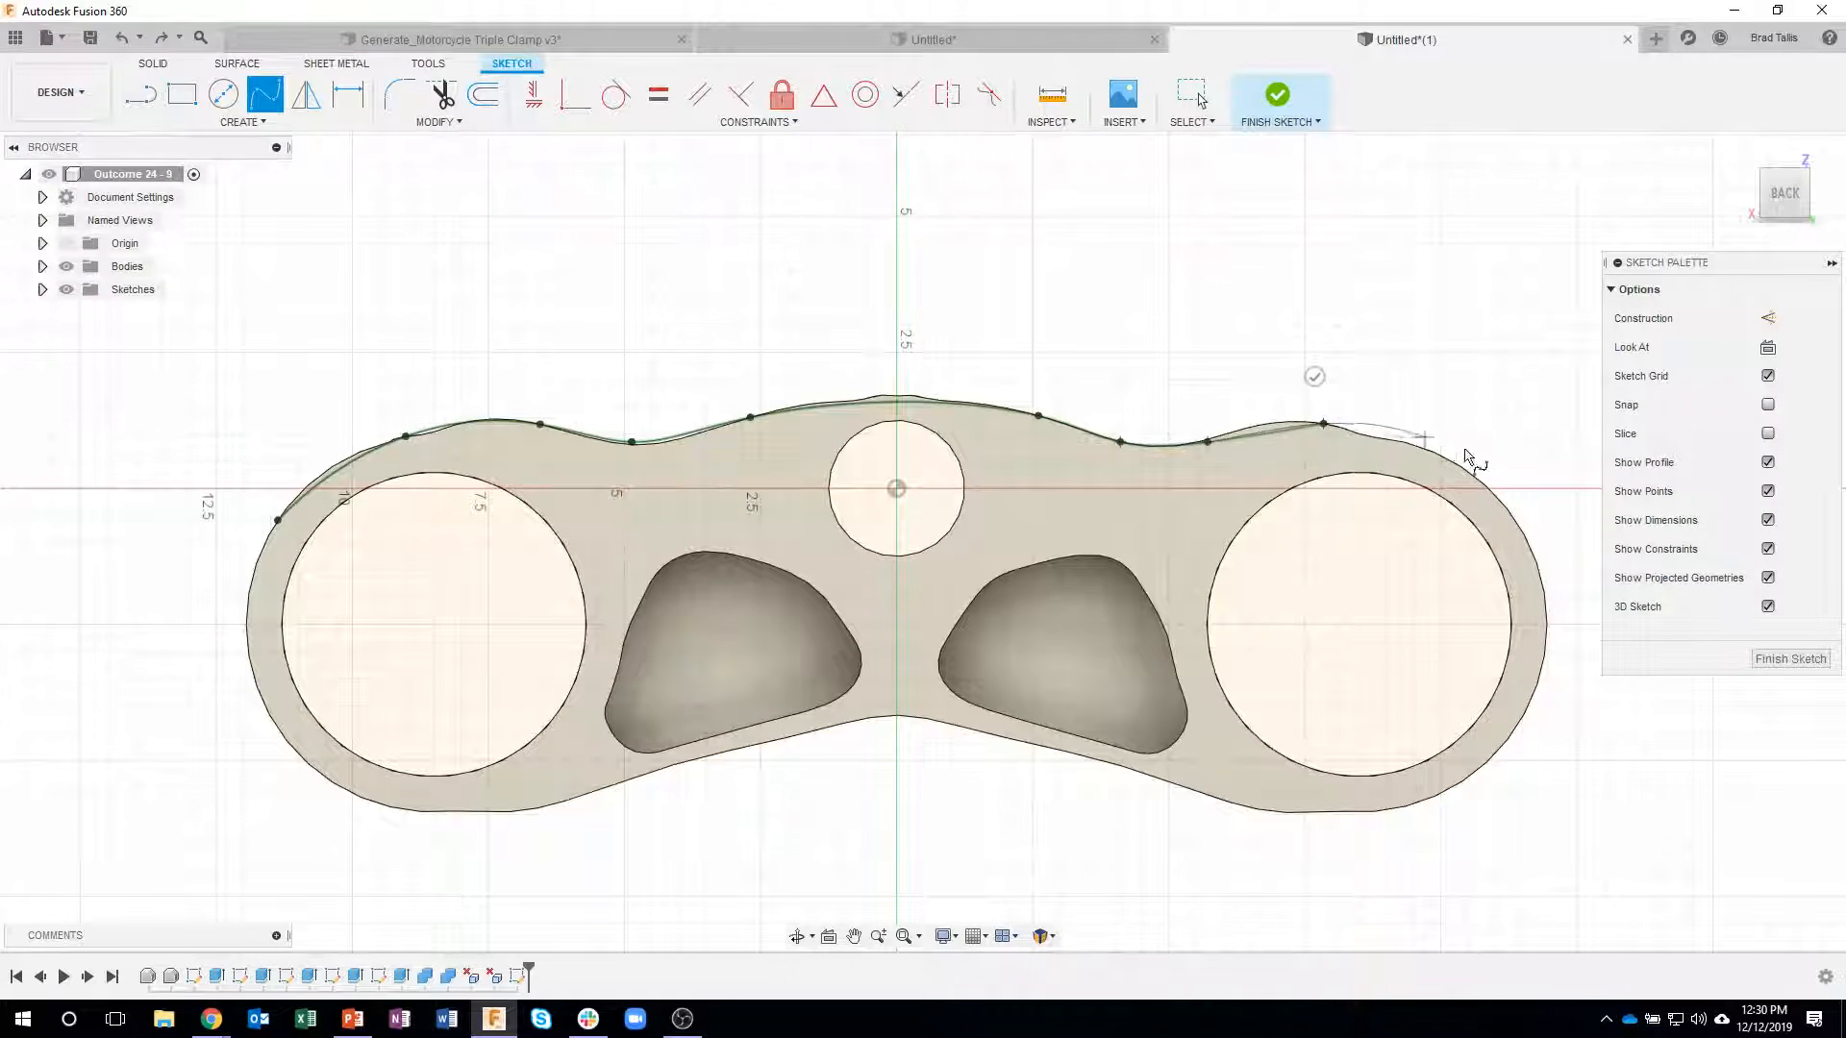
click(1496, 494)
click(1533, 699)
click(1343, 814)
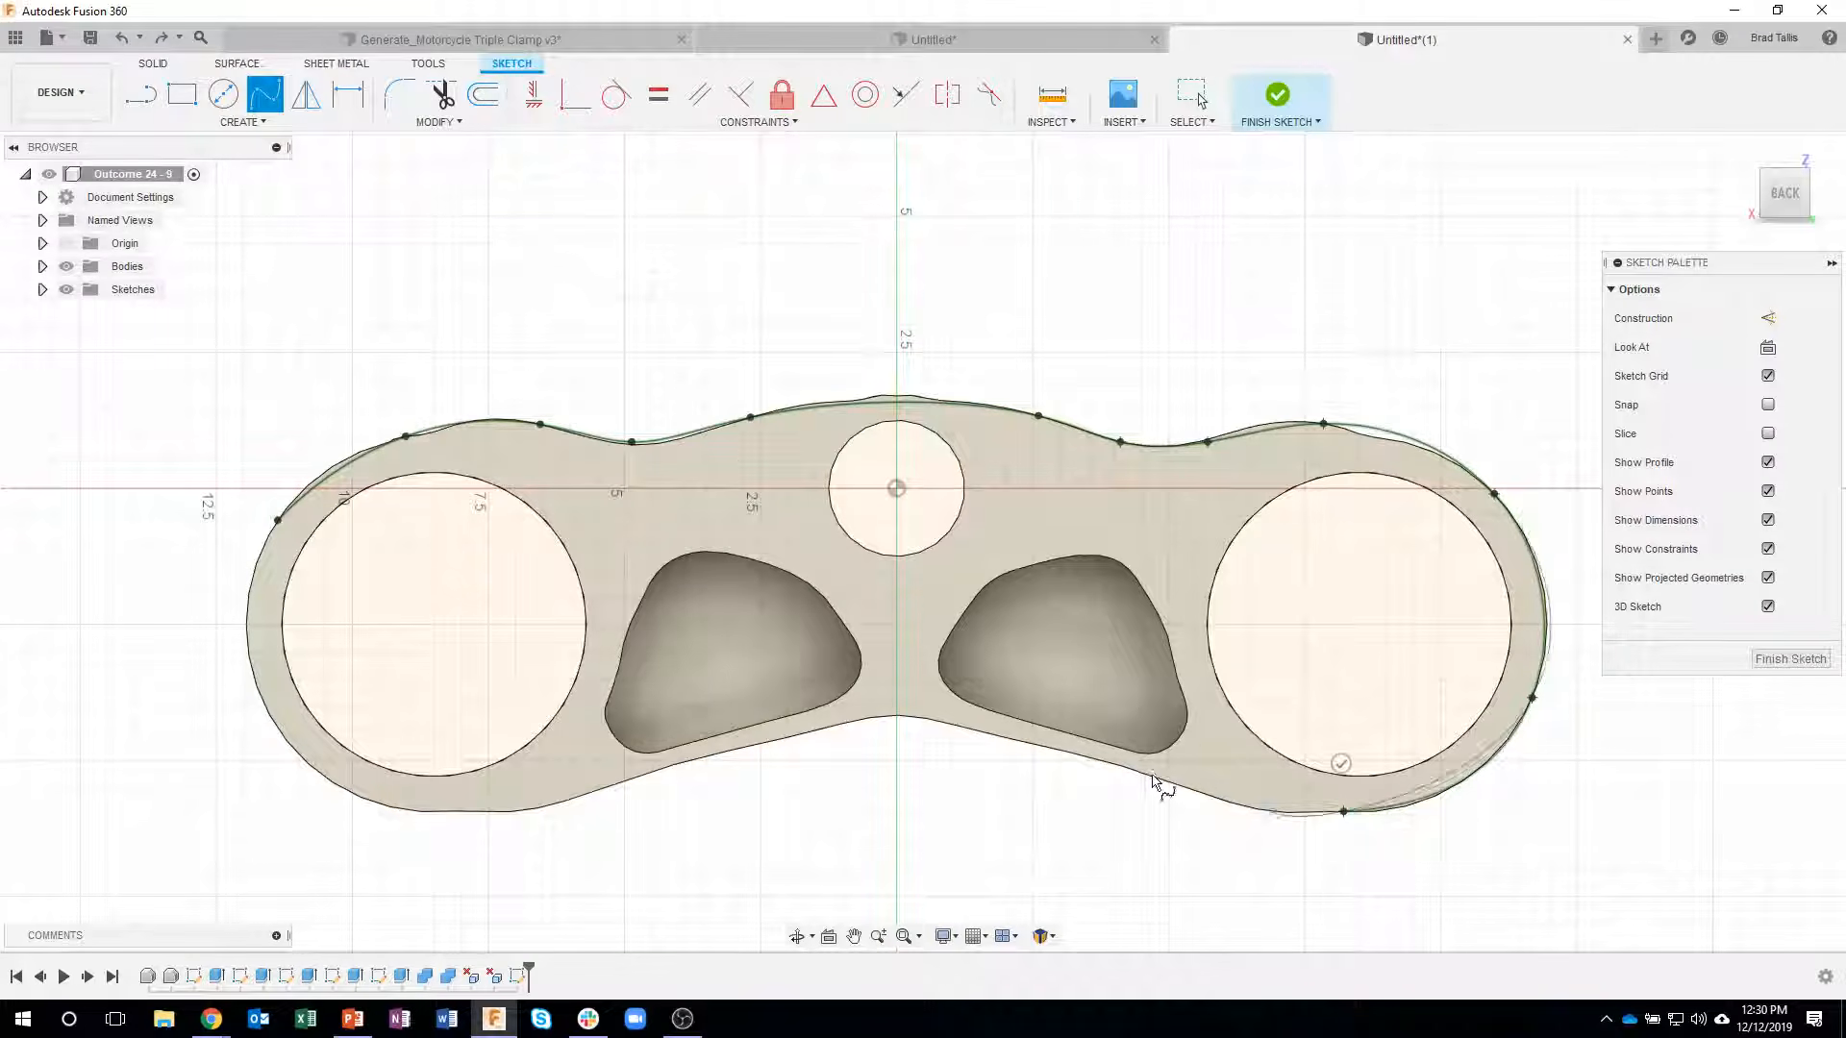
click(1097, 760)
click(897, 717)
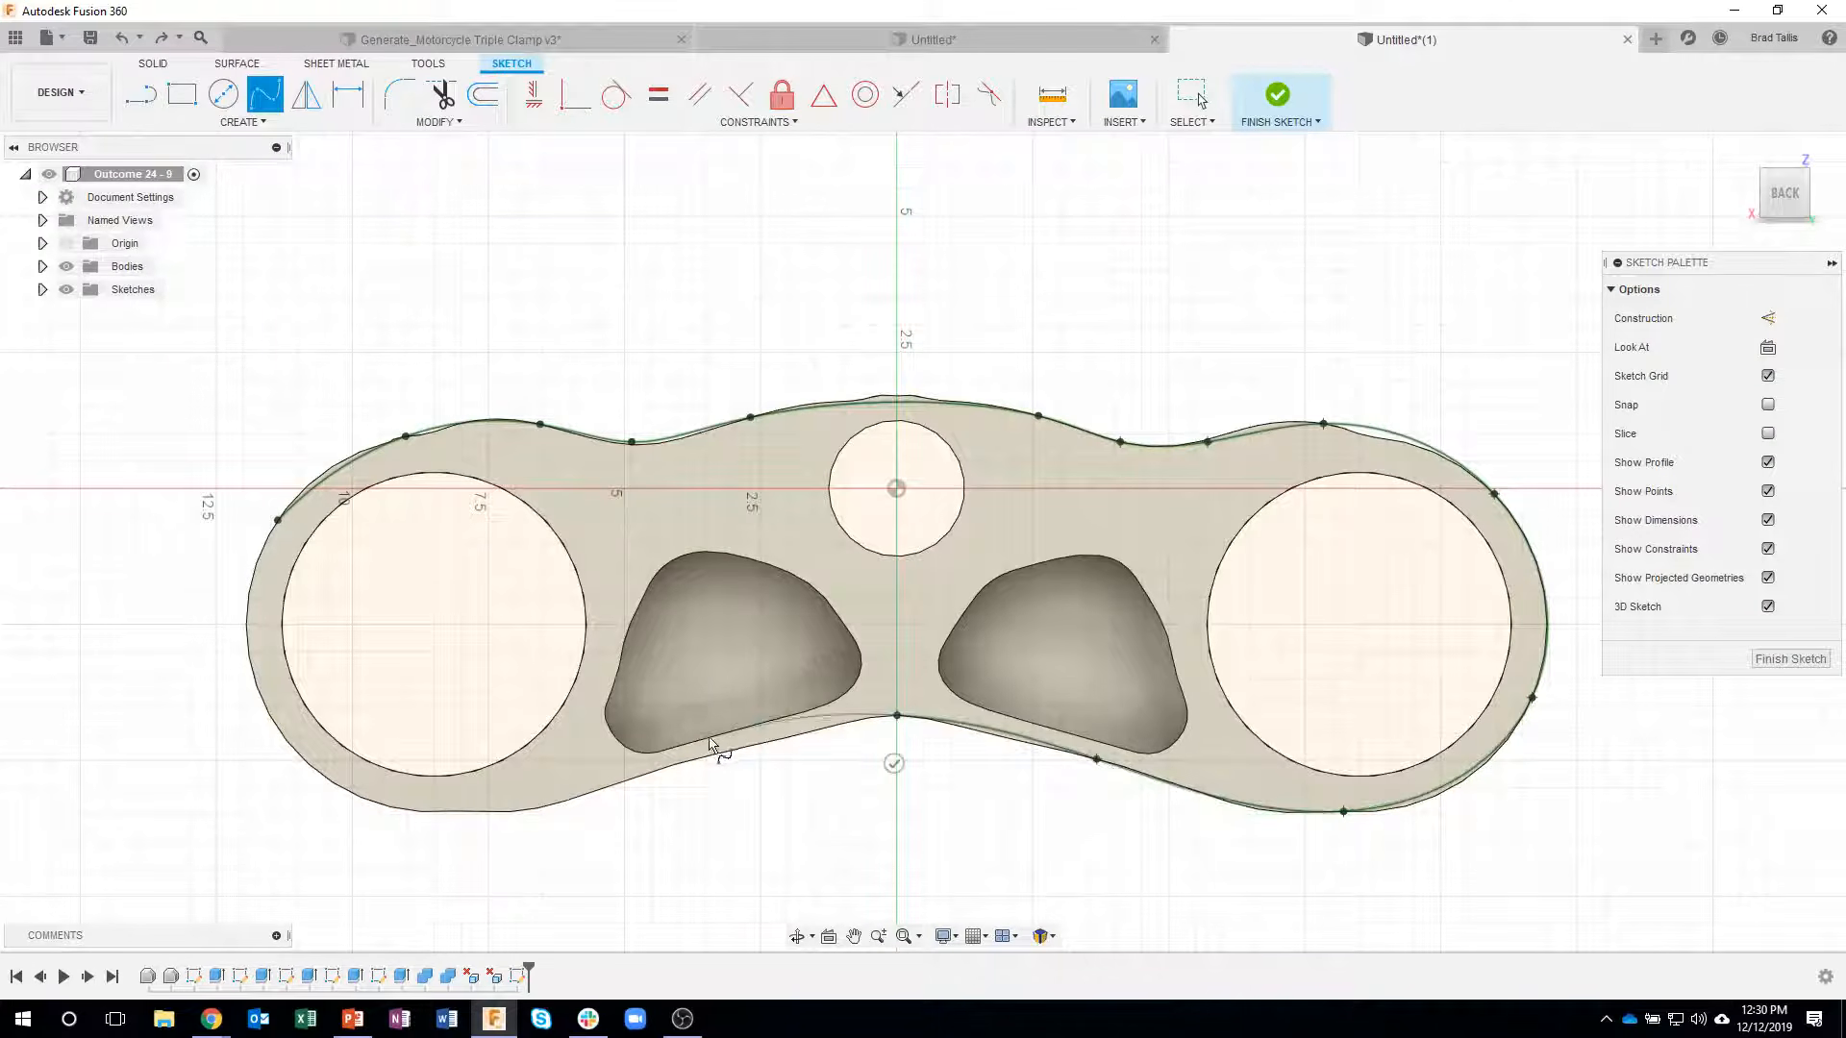
click(672, 766)
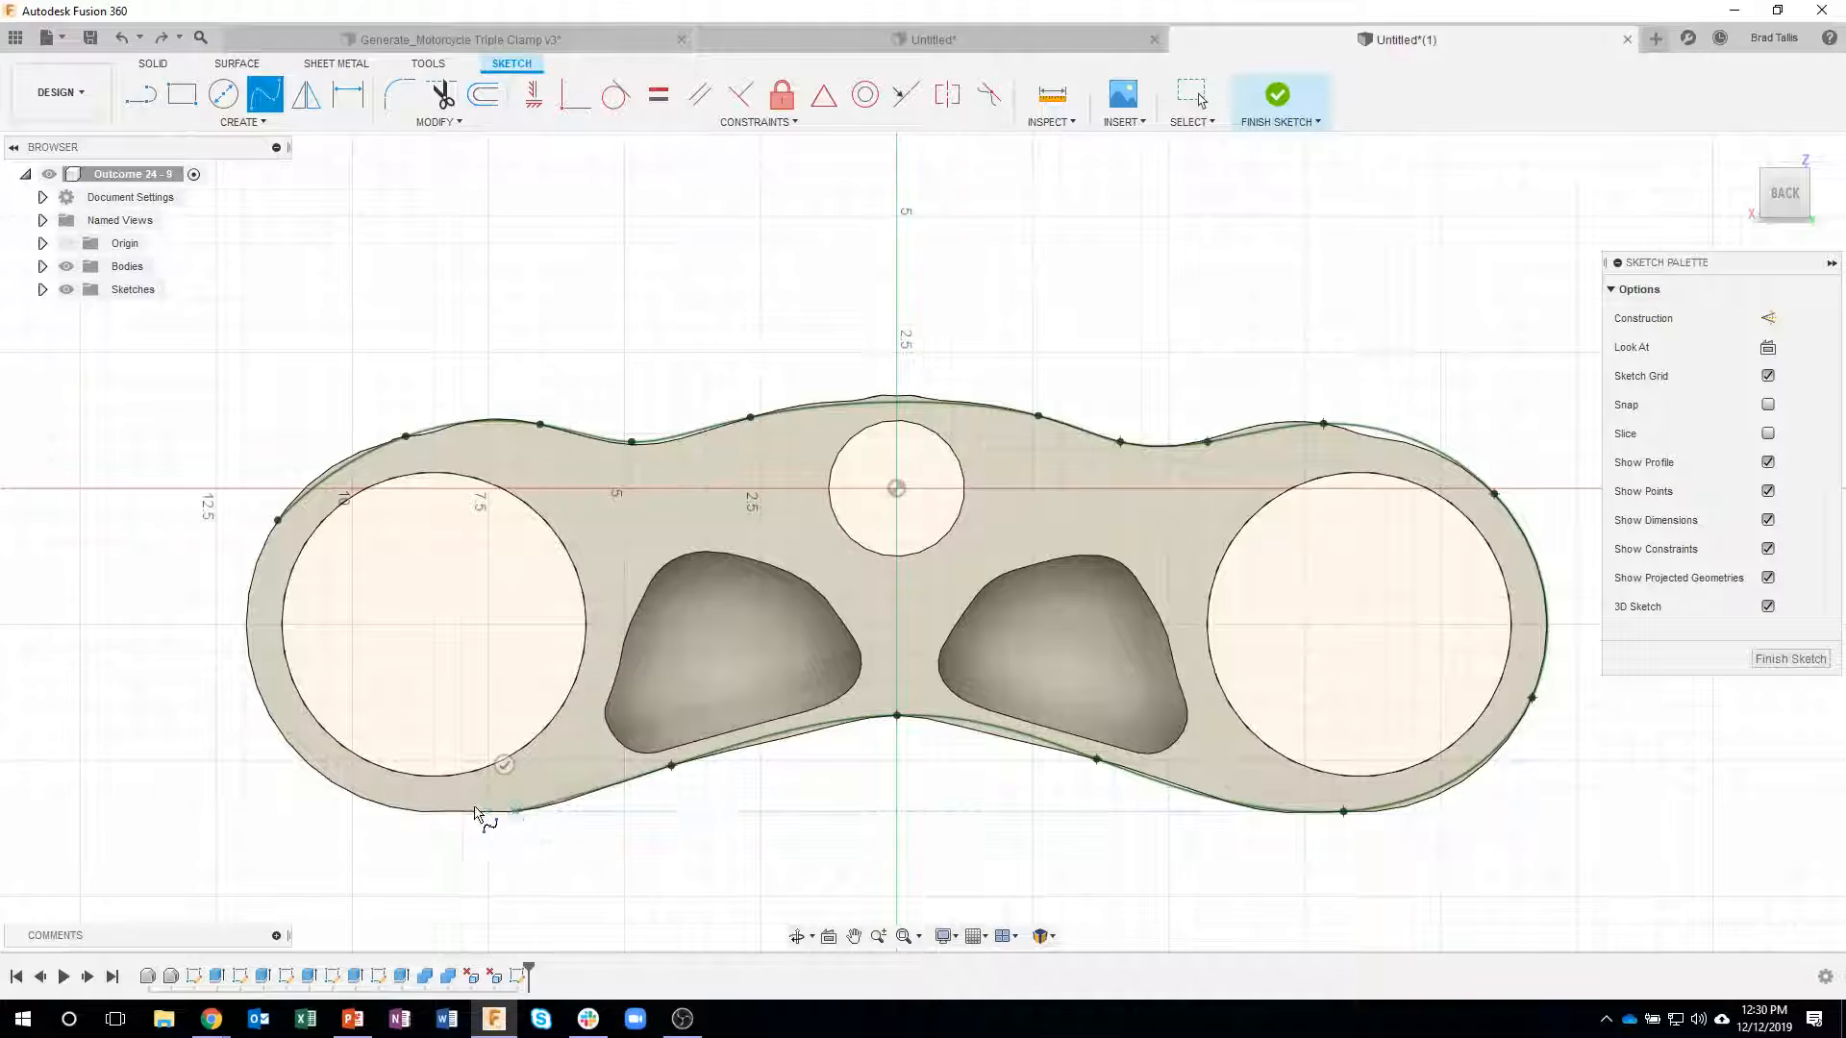
click(341, 791)
click(249, 655)
click(276, 521)
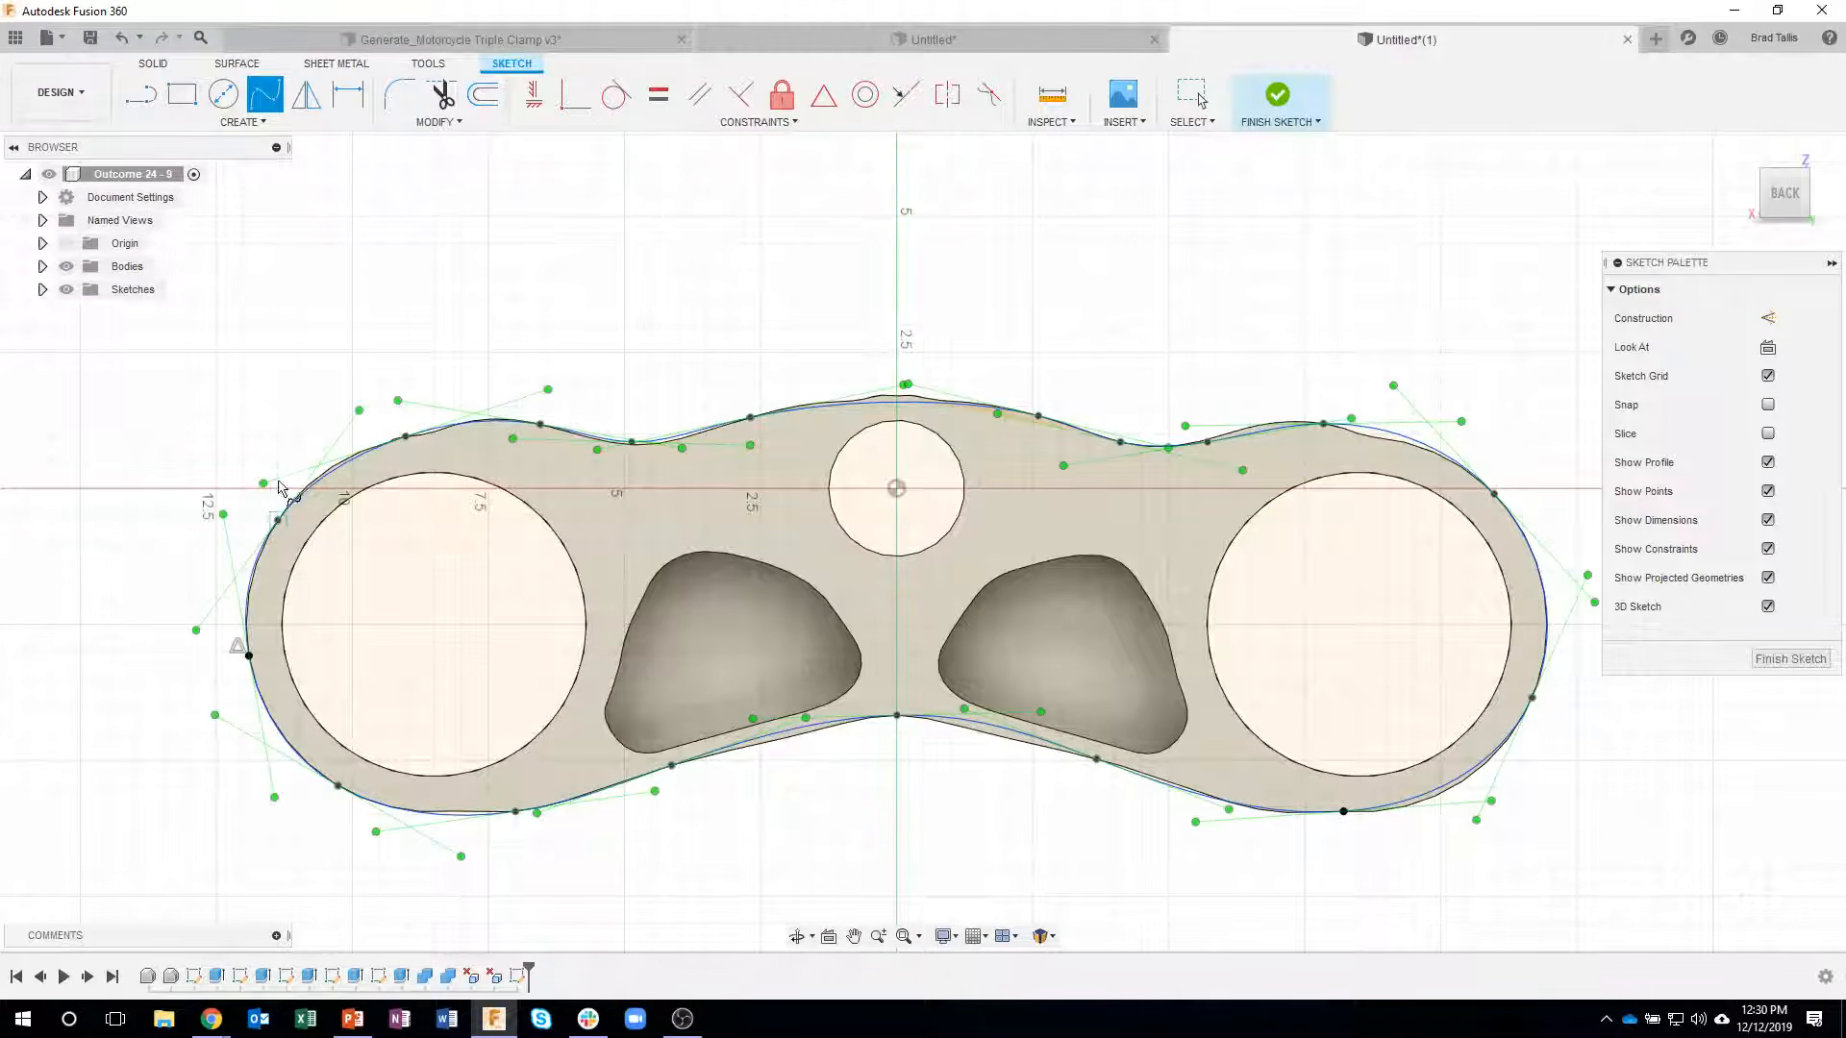
- Project the two large bores, the central bore and both pocket floor faces into the sketch
key(p)
click(435, 474)
click(954, 452)
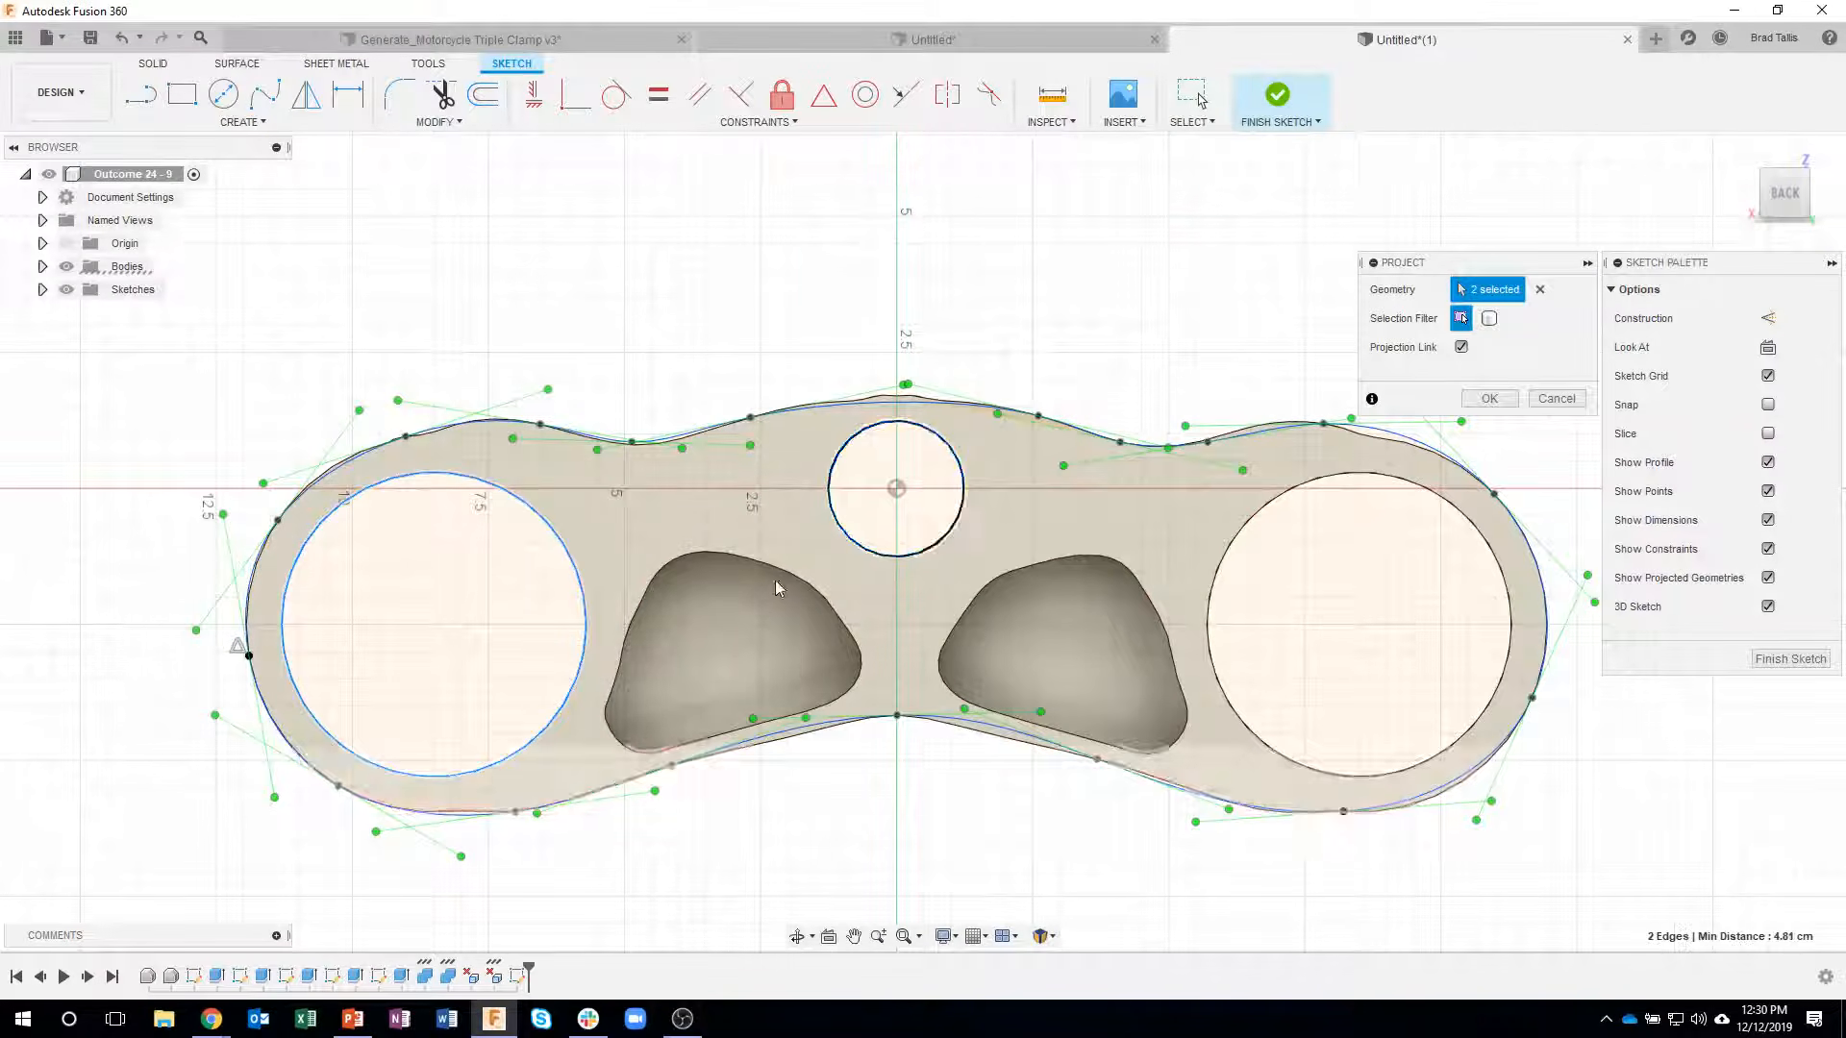
click(765, 604)
click(1036, 604)
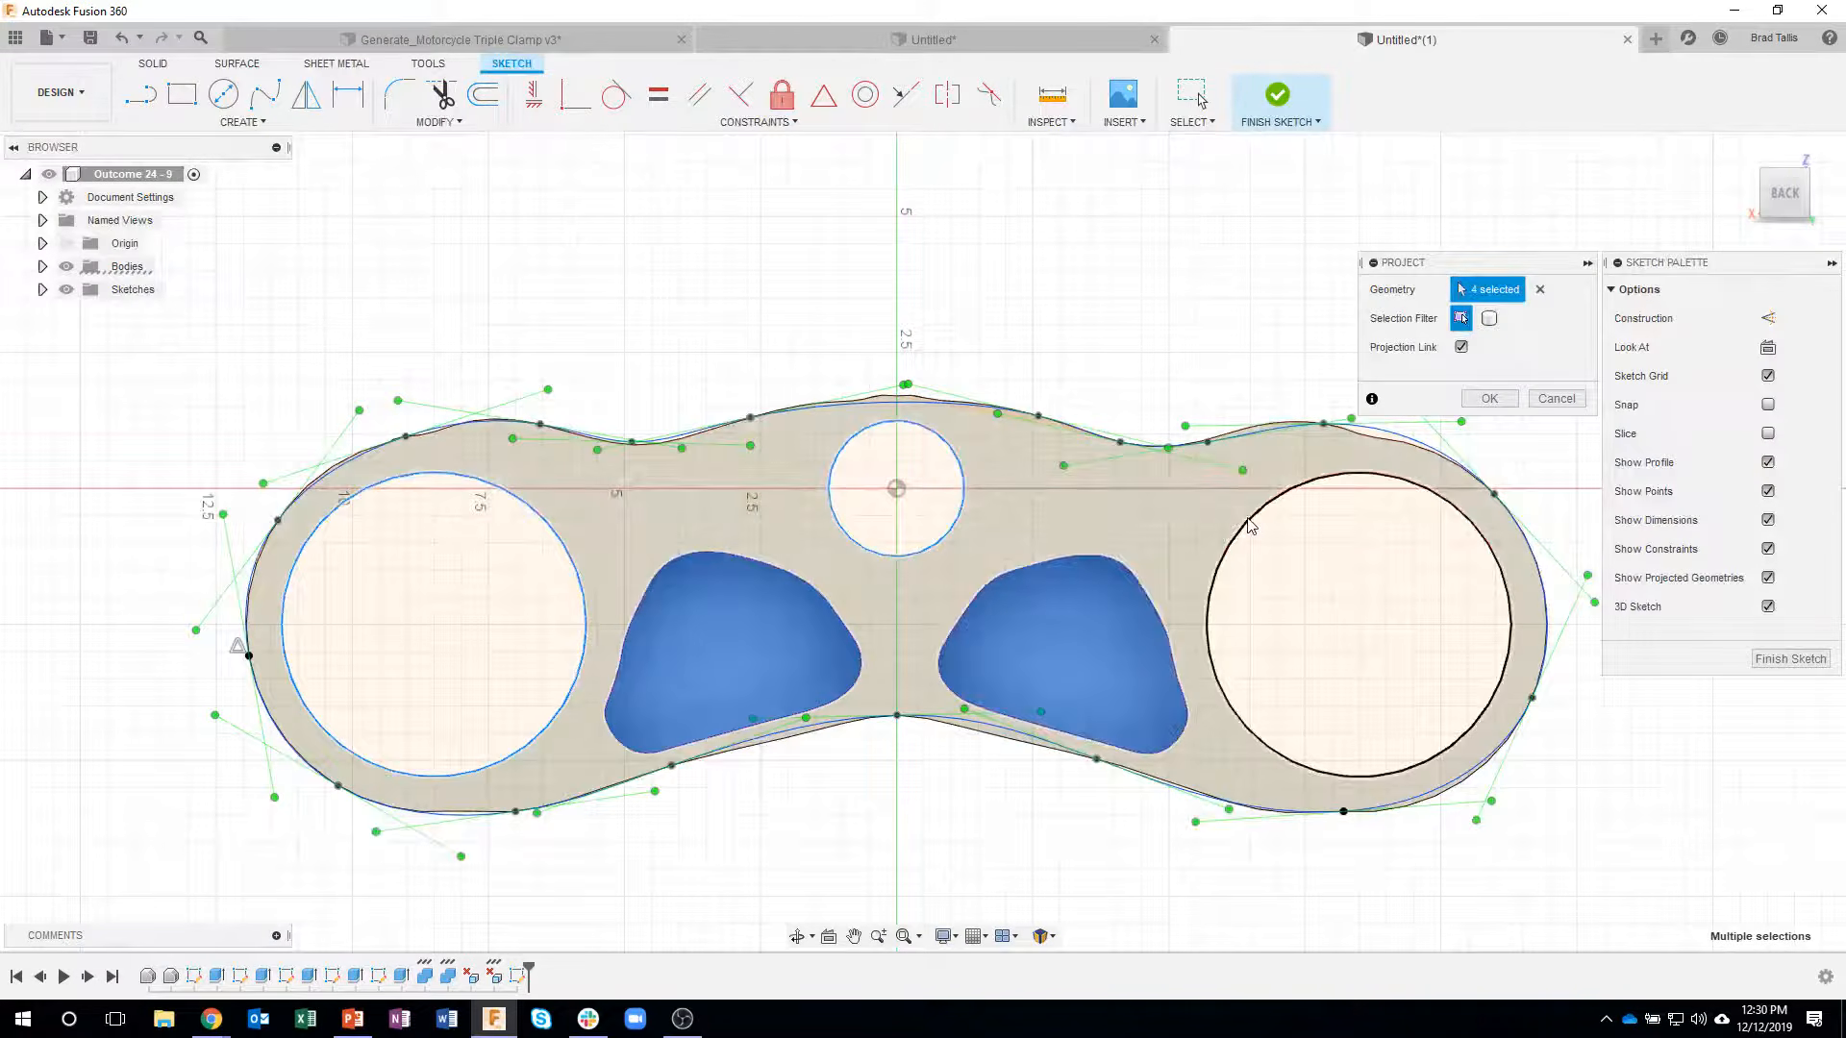
click(1489, 398)
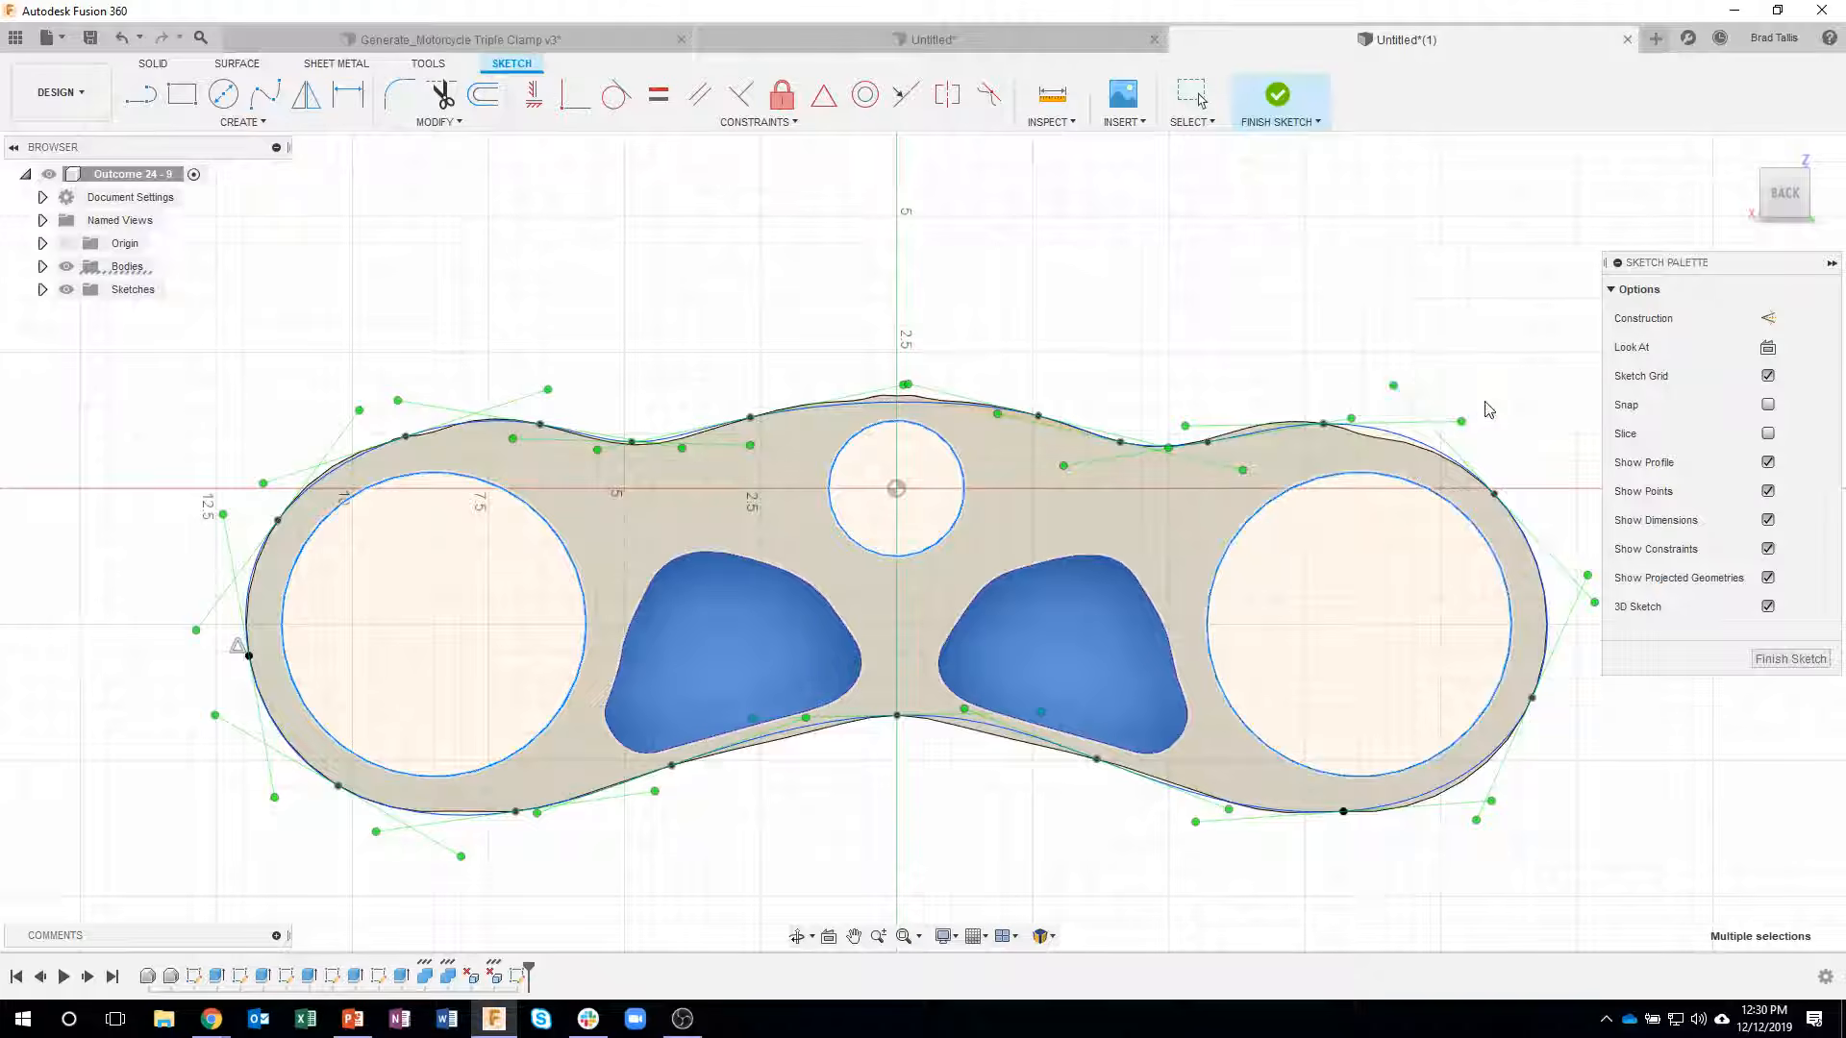
- Delete the projected outer edge above the right-hand large bore and check the closed profile inside the spline
click(1362, 440)
key(Delete)
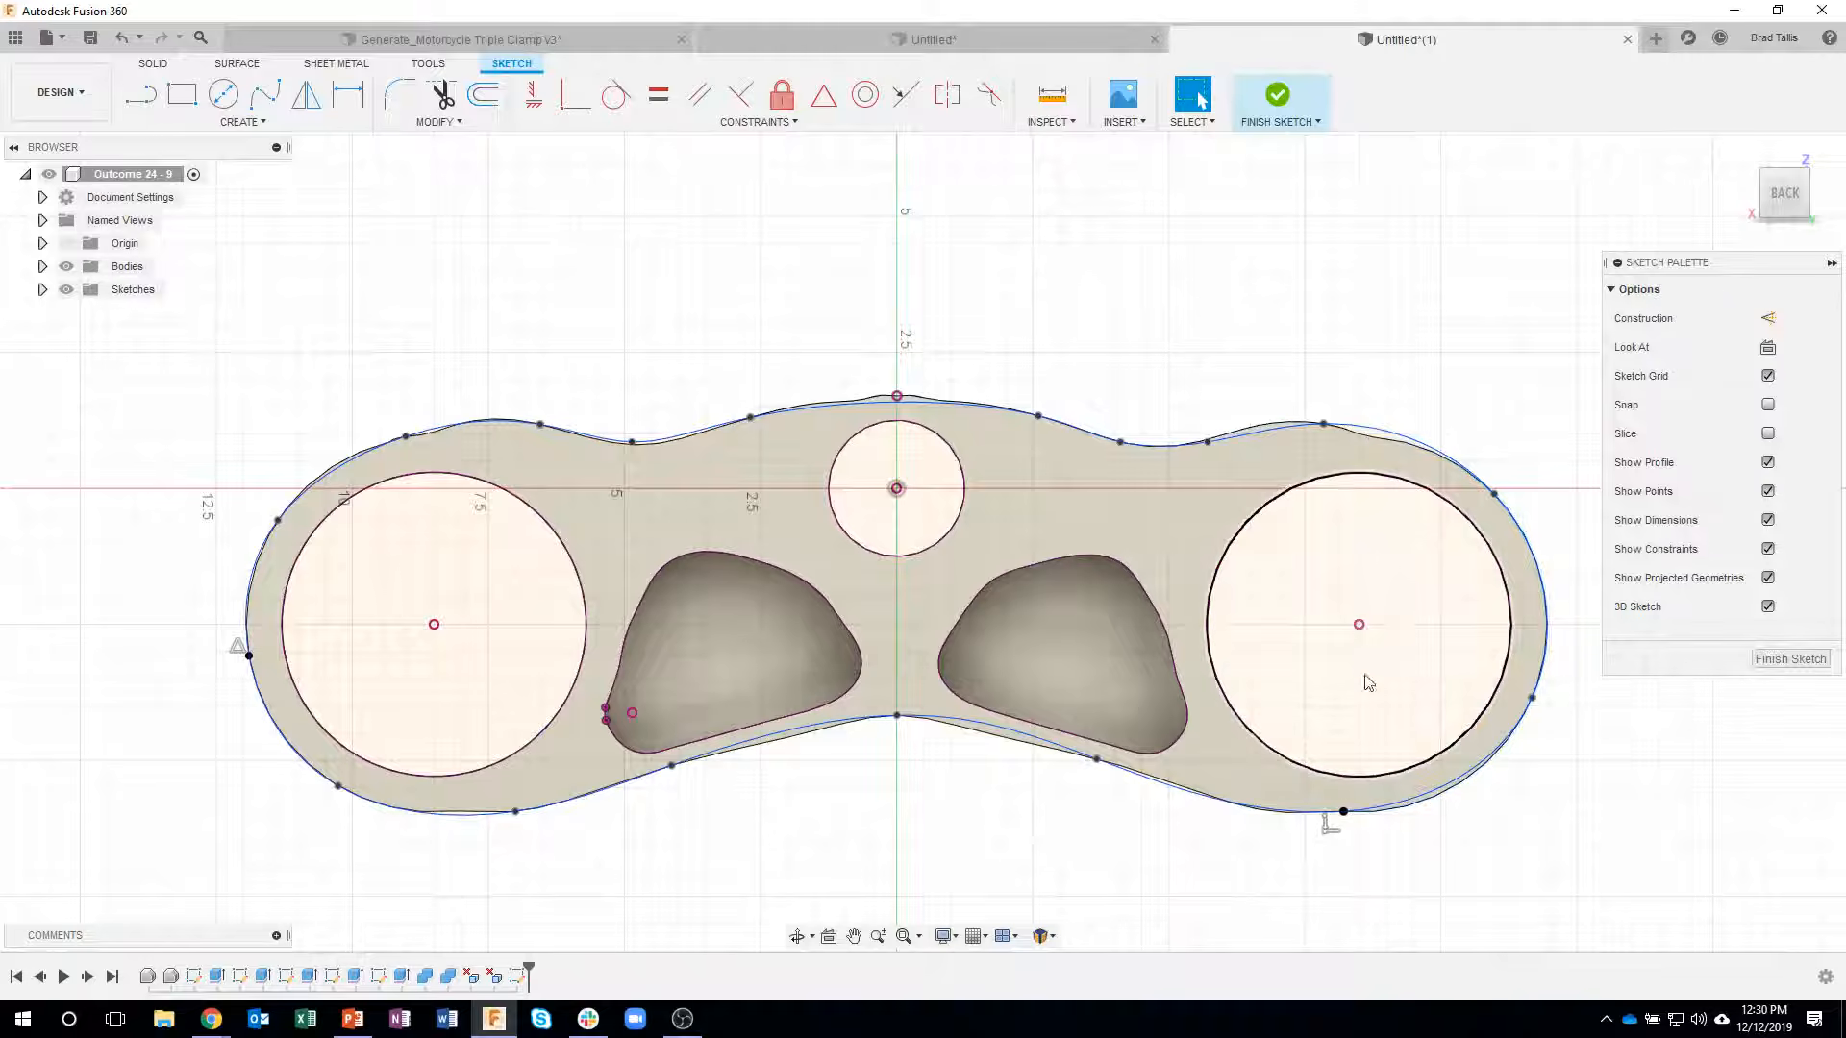
scroll(1210, 817, up, 3)
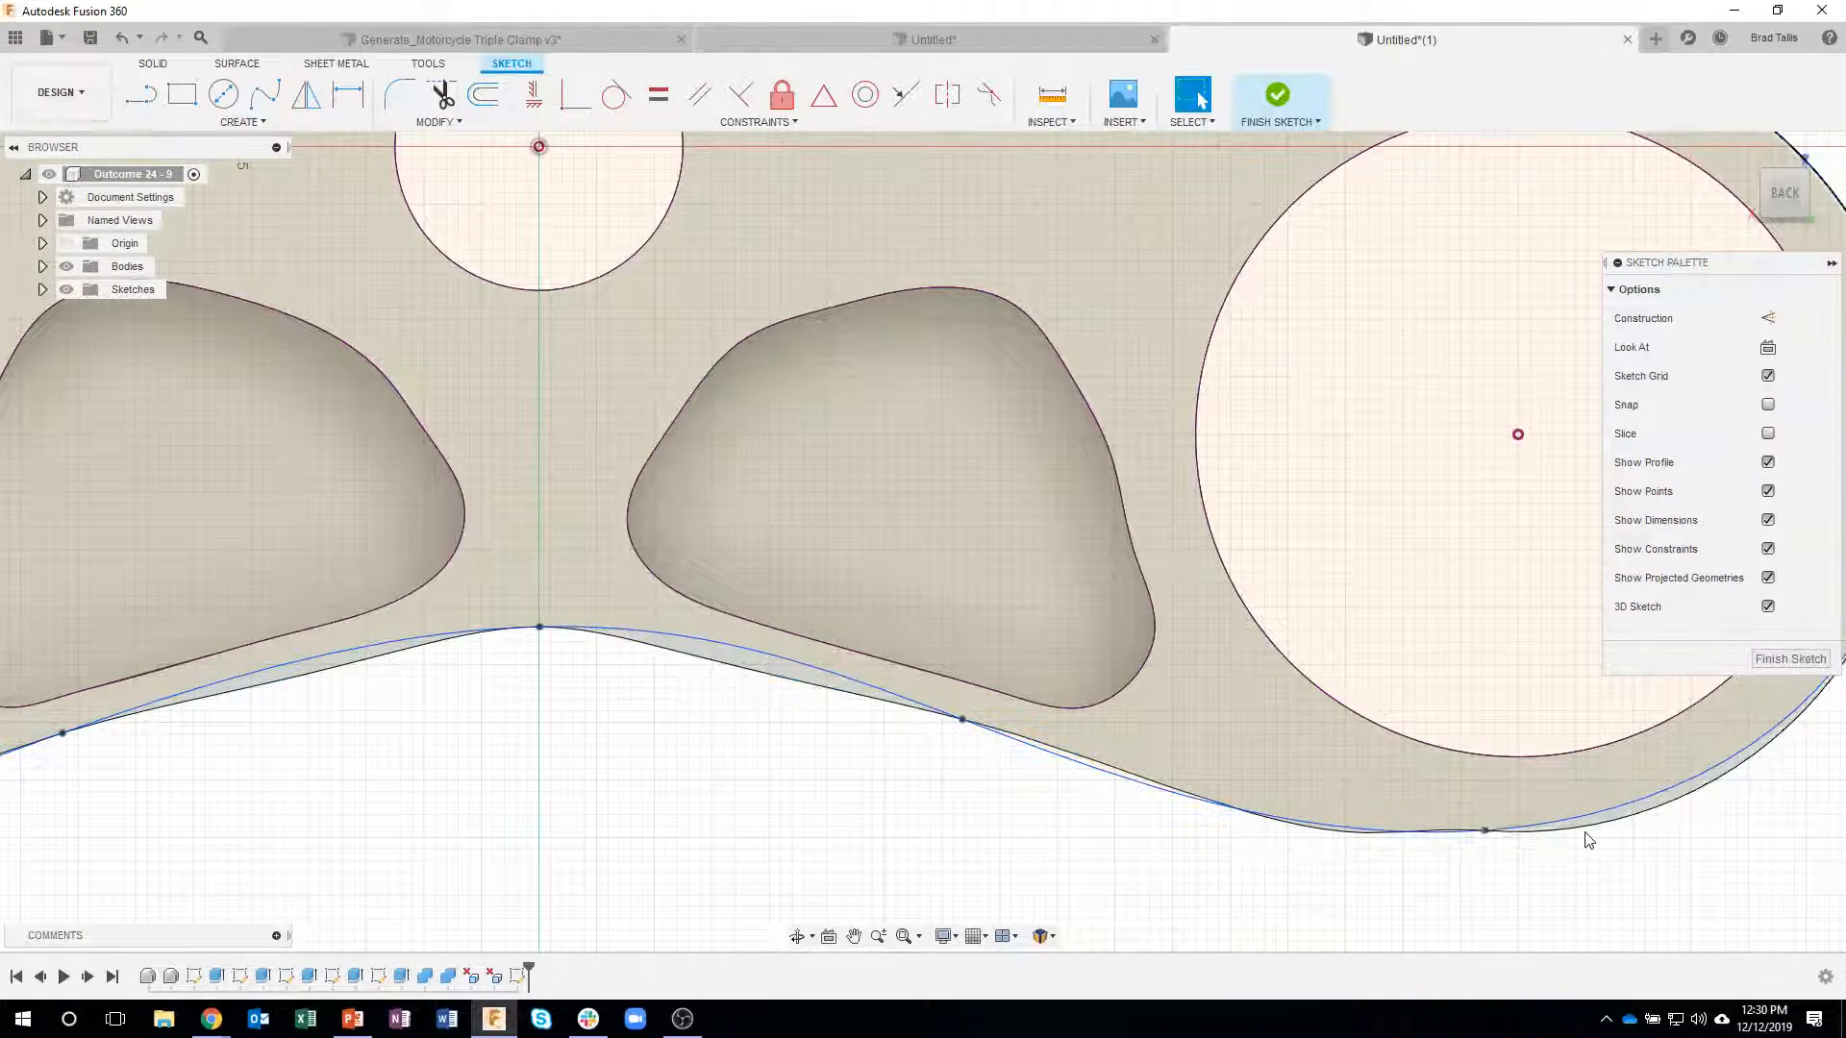
middle_drag(515, 770, 1021, 766)
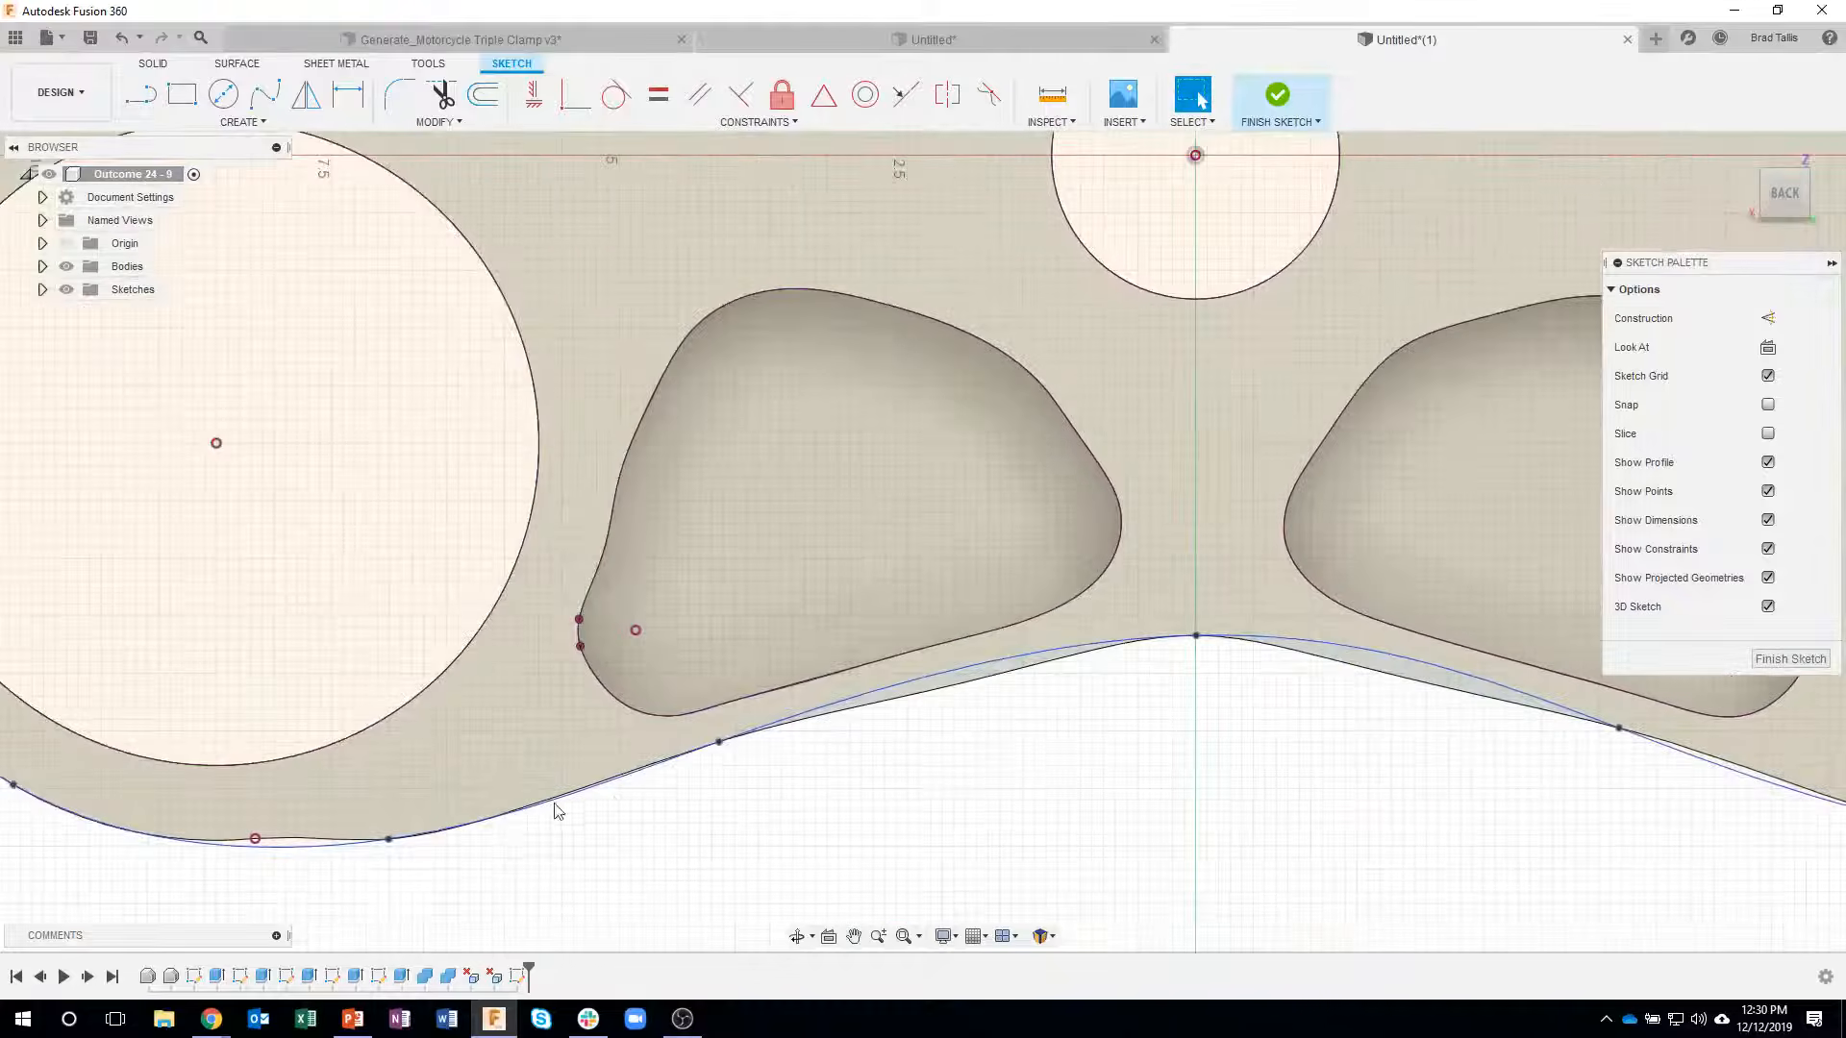
middle_drag(568, 808, 982, 783)
click(743, 819)
scroll(1079, 894, down, 4)
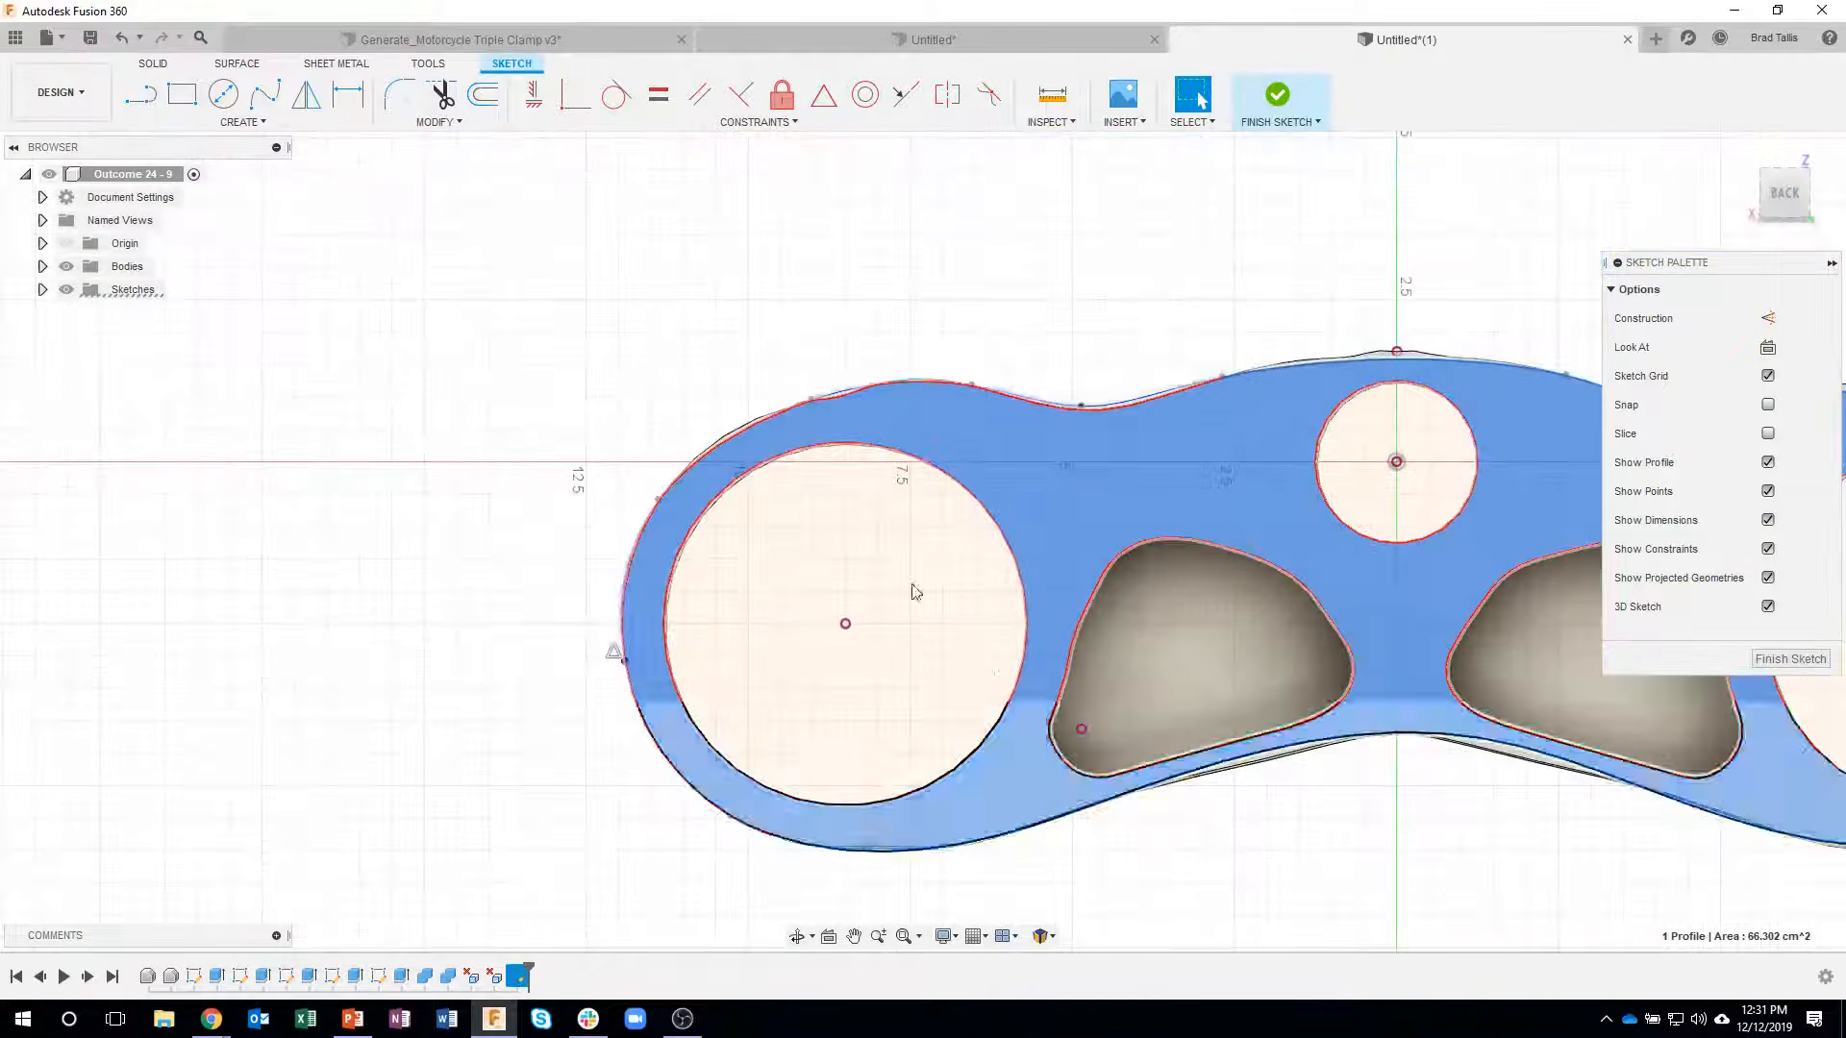
- Delete the remaining projected edge curves, including the arc, that overlap the spline around the left-hand large bore
scroll(769, 384, up, 5)
click(860, 382)
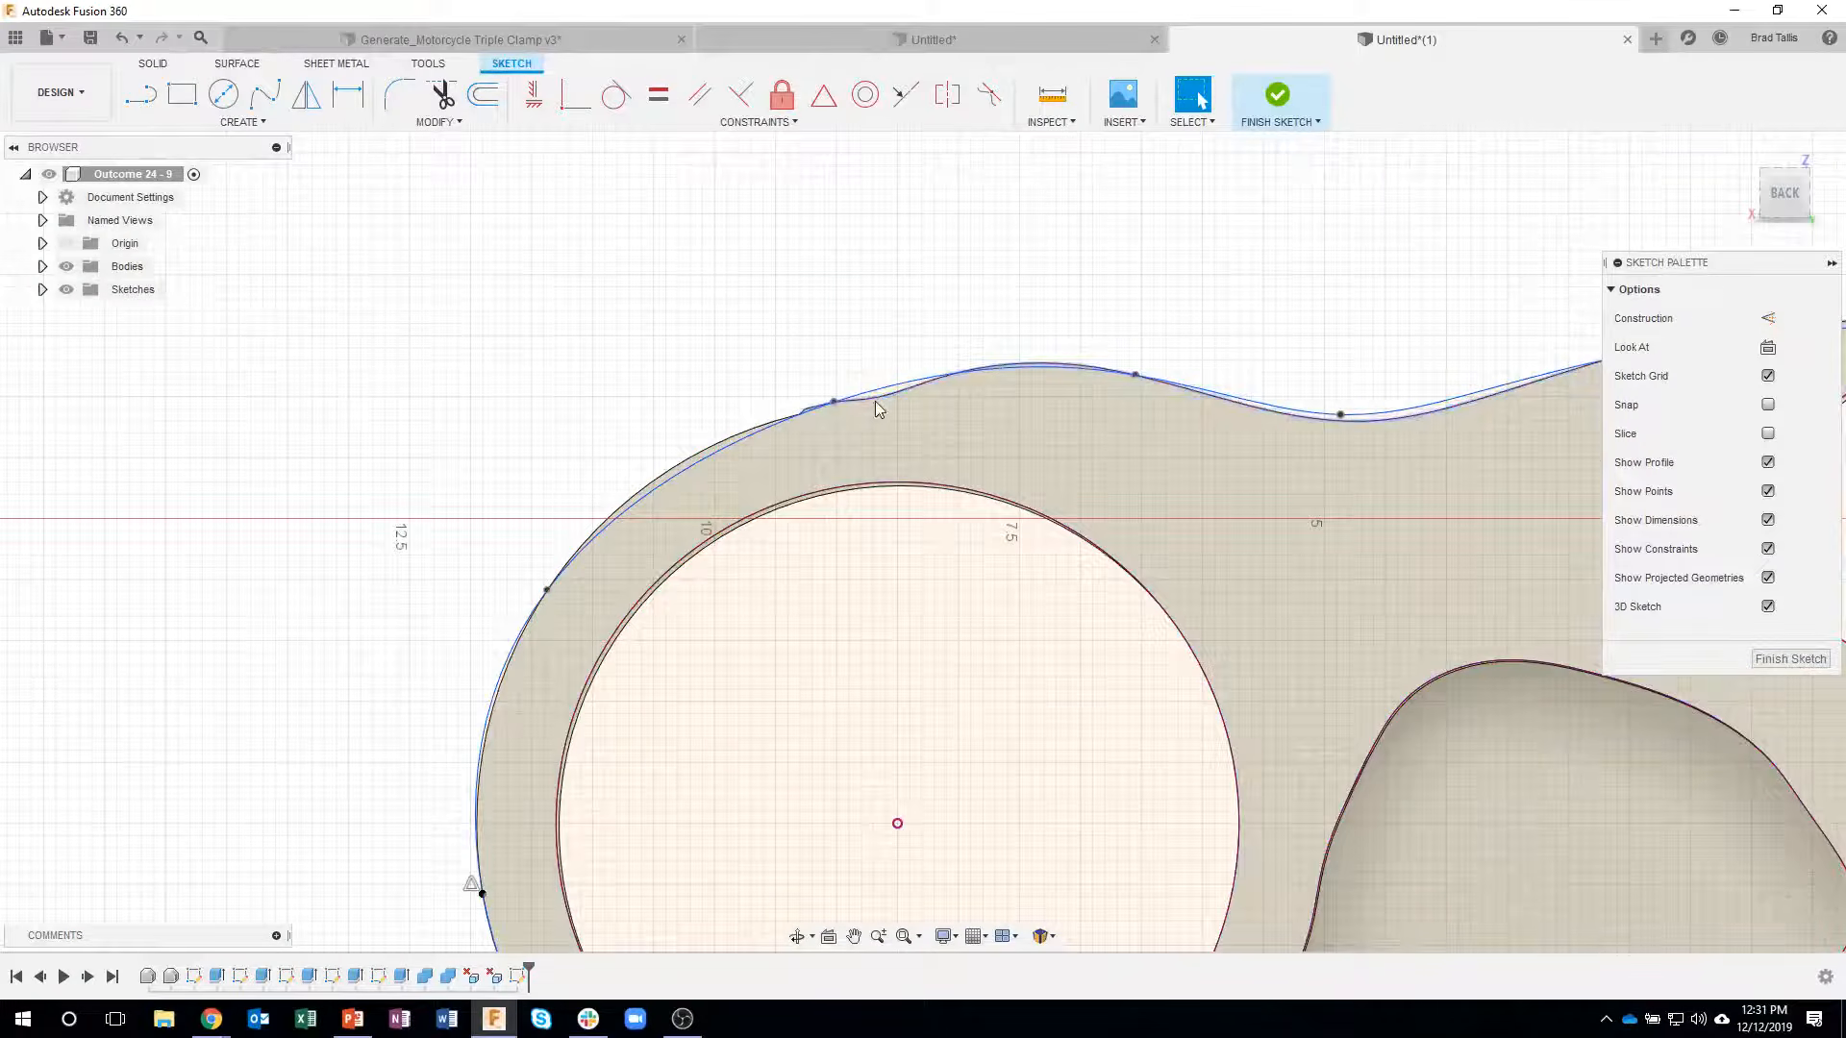
click(874, 409)
key(Escape)
click(701, 455)
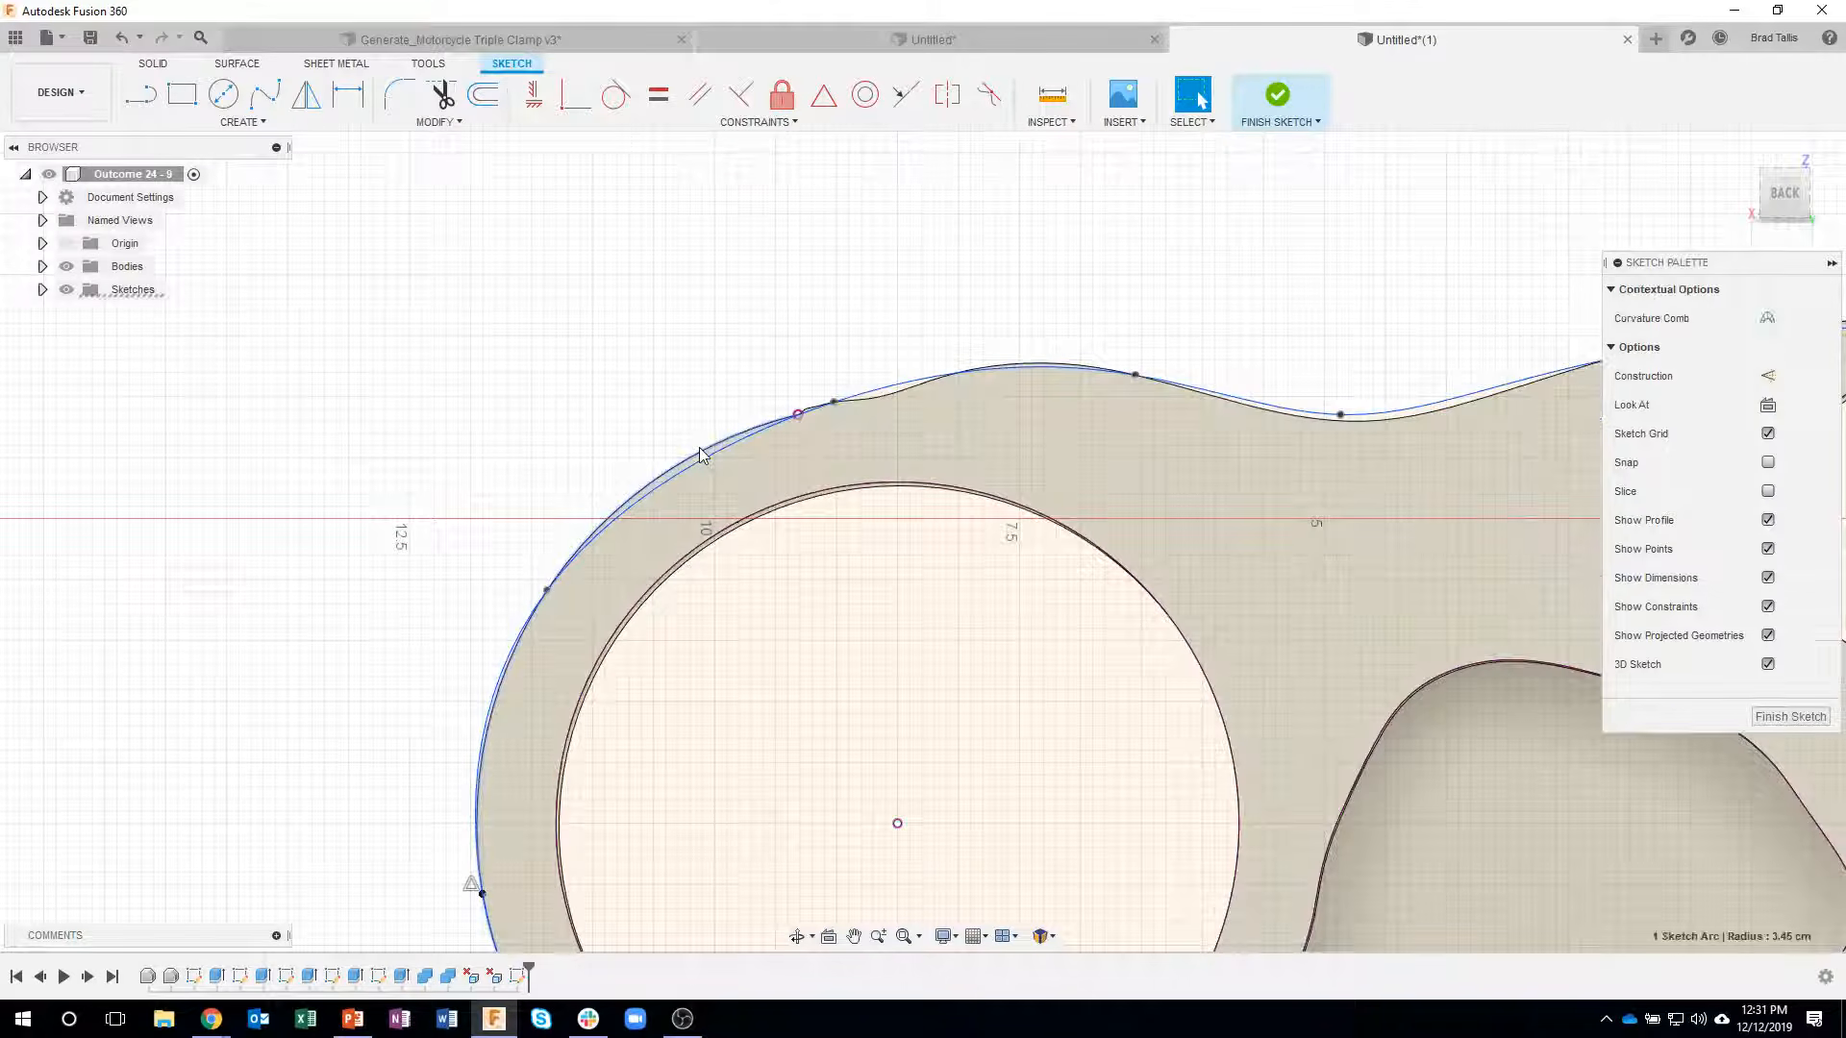
key(Escape)
- Extrude the clamp profile together with both pocket profiles by -4.00 cm as a new body
scroll(673, 407, down, 3)
shift+middle_drag(673, 407, 850, 438)
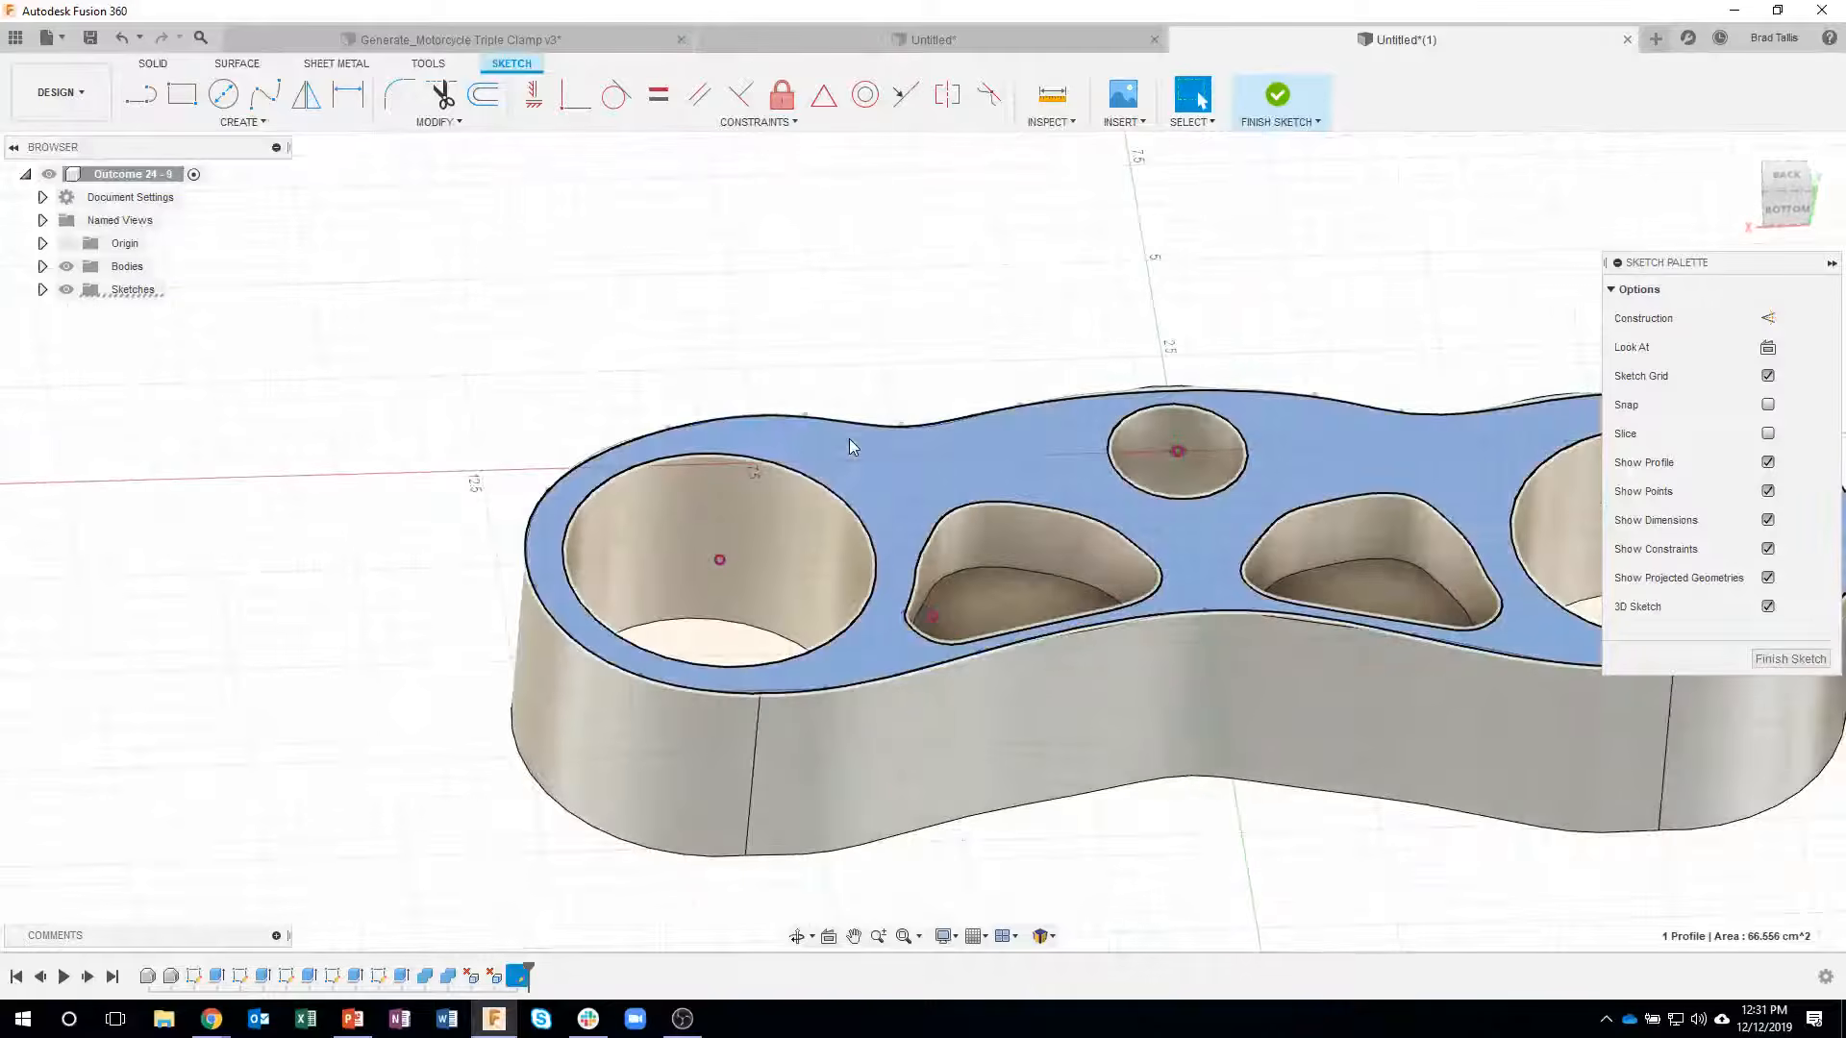
right_click(850, 443)
click(832, 528)
click(1052, 579)
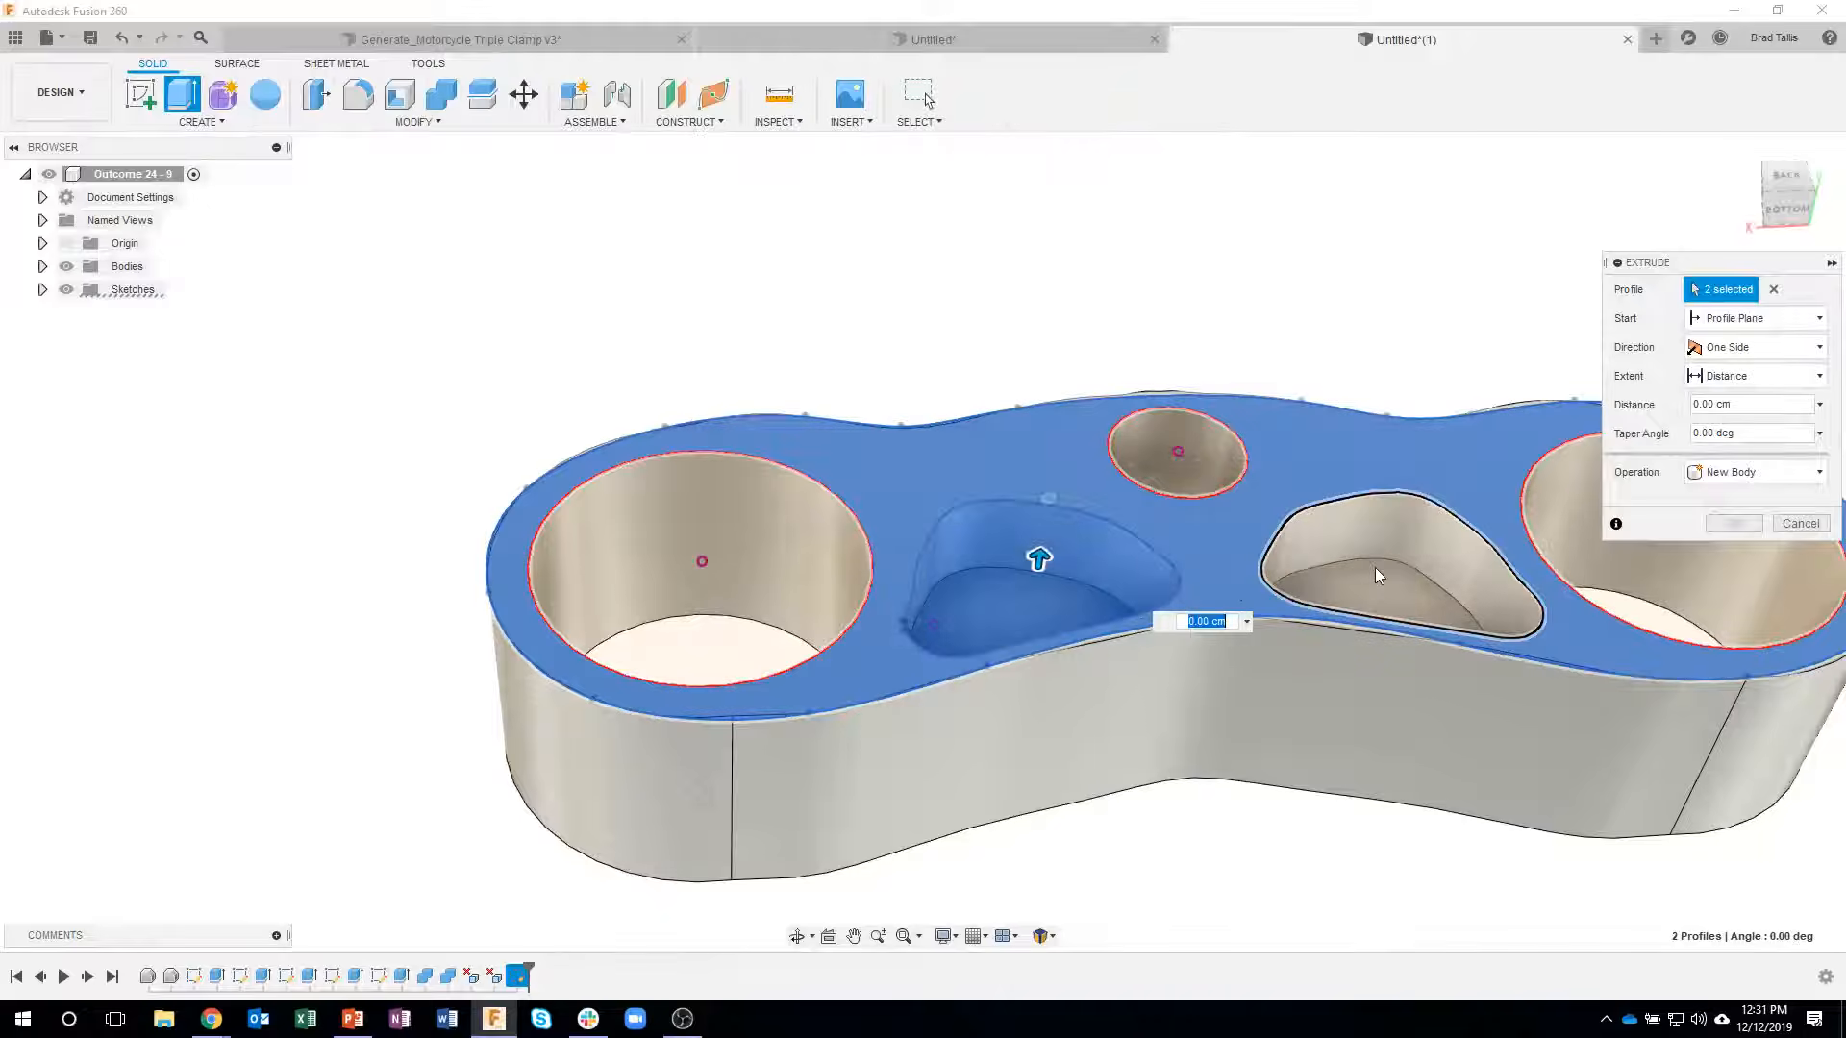
click(1376, 575)
scroll(1250, 538, down, 3)
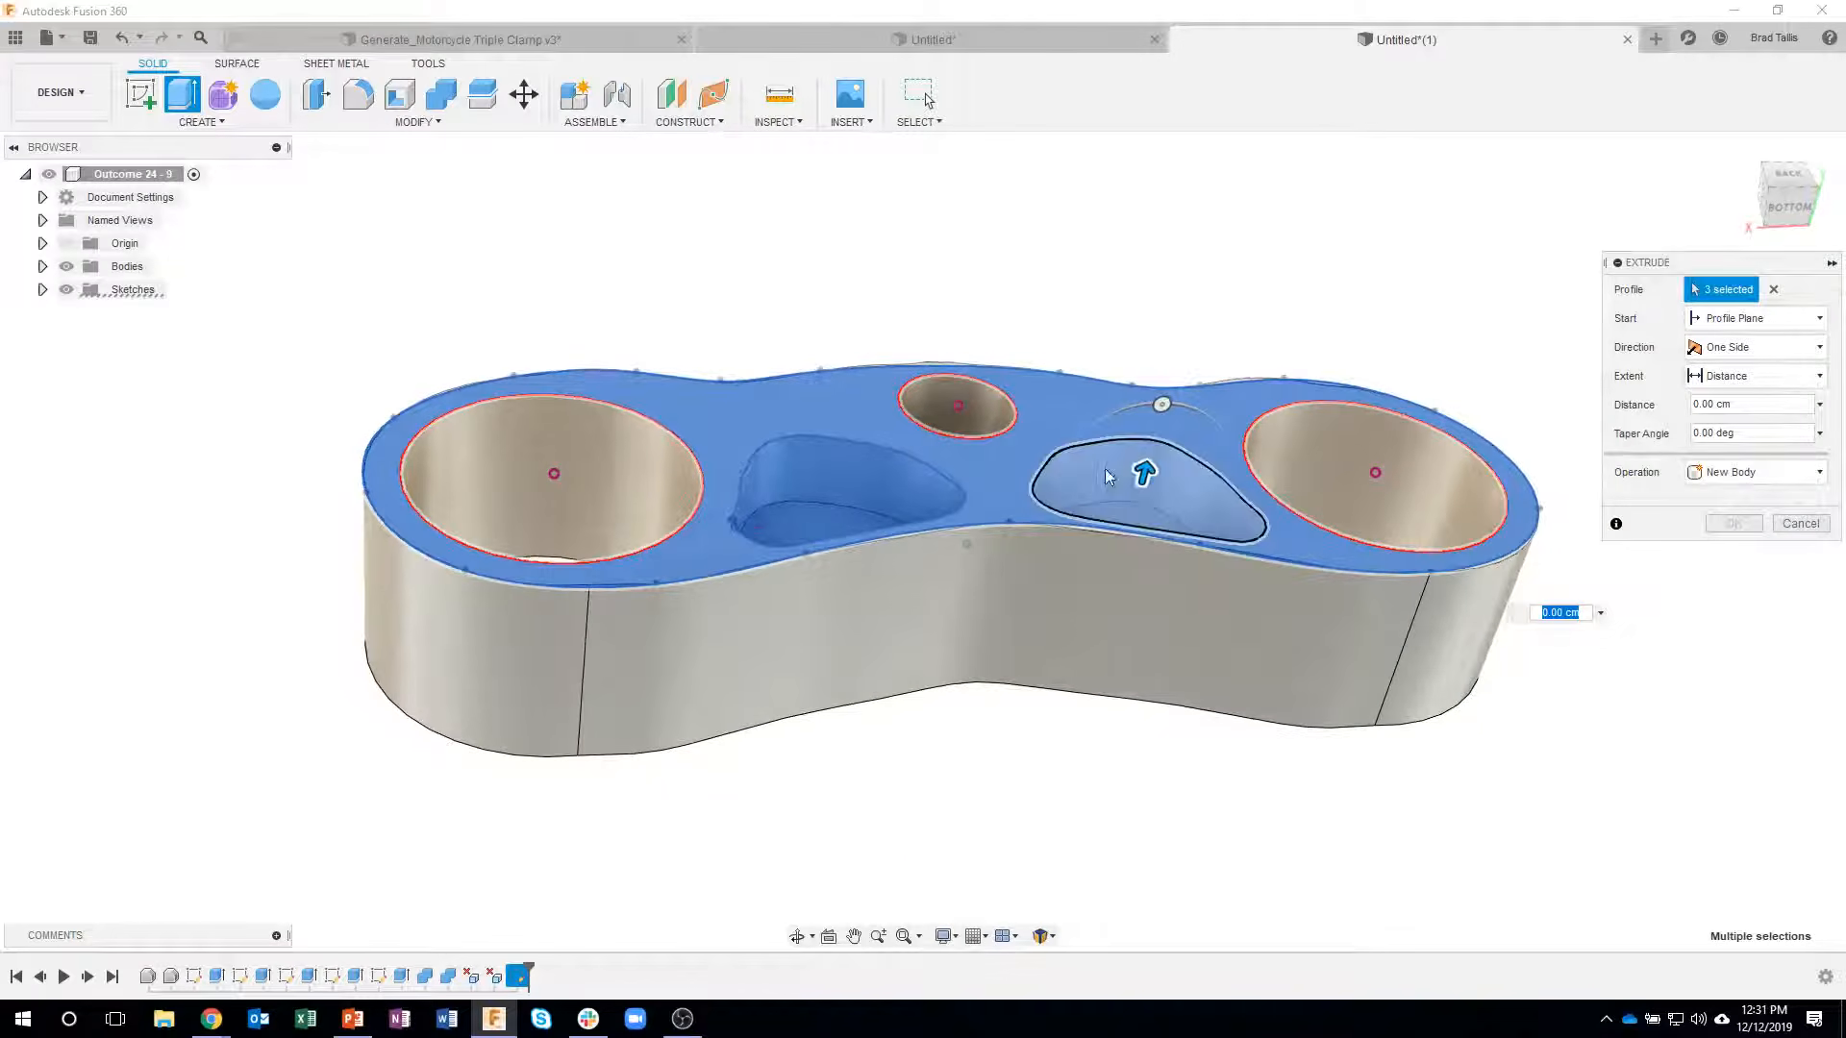
drag(1132, 503, 1115, 589)
shift+middle_drag(968, 701, 723, 524)
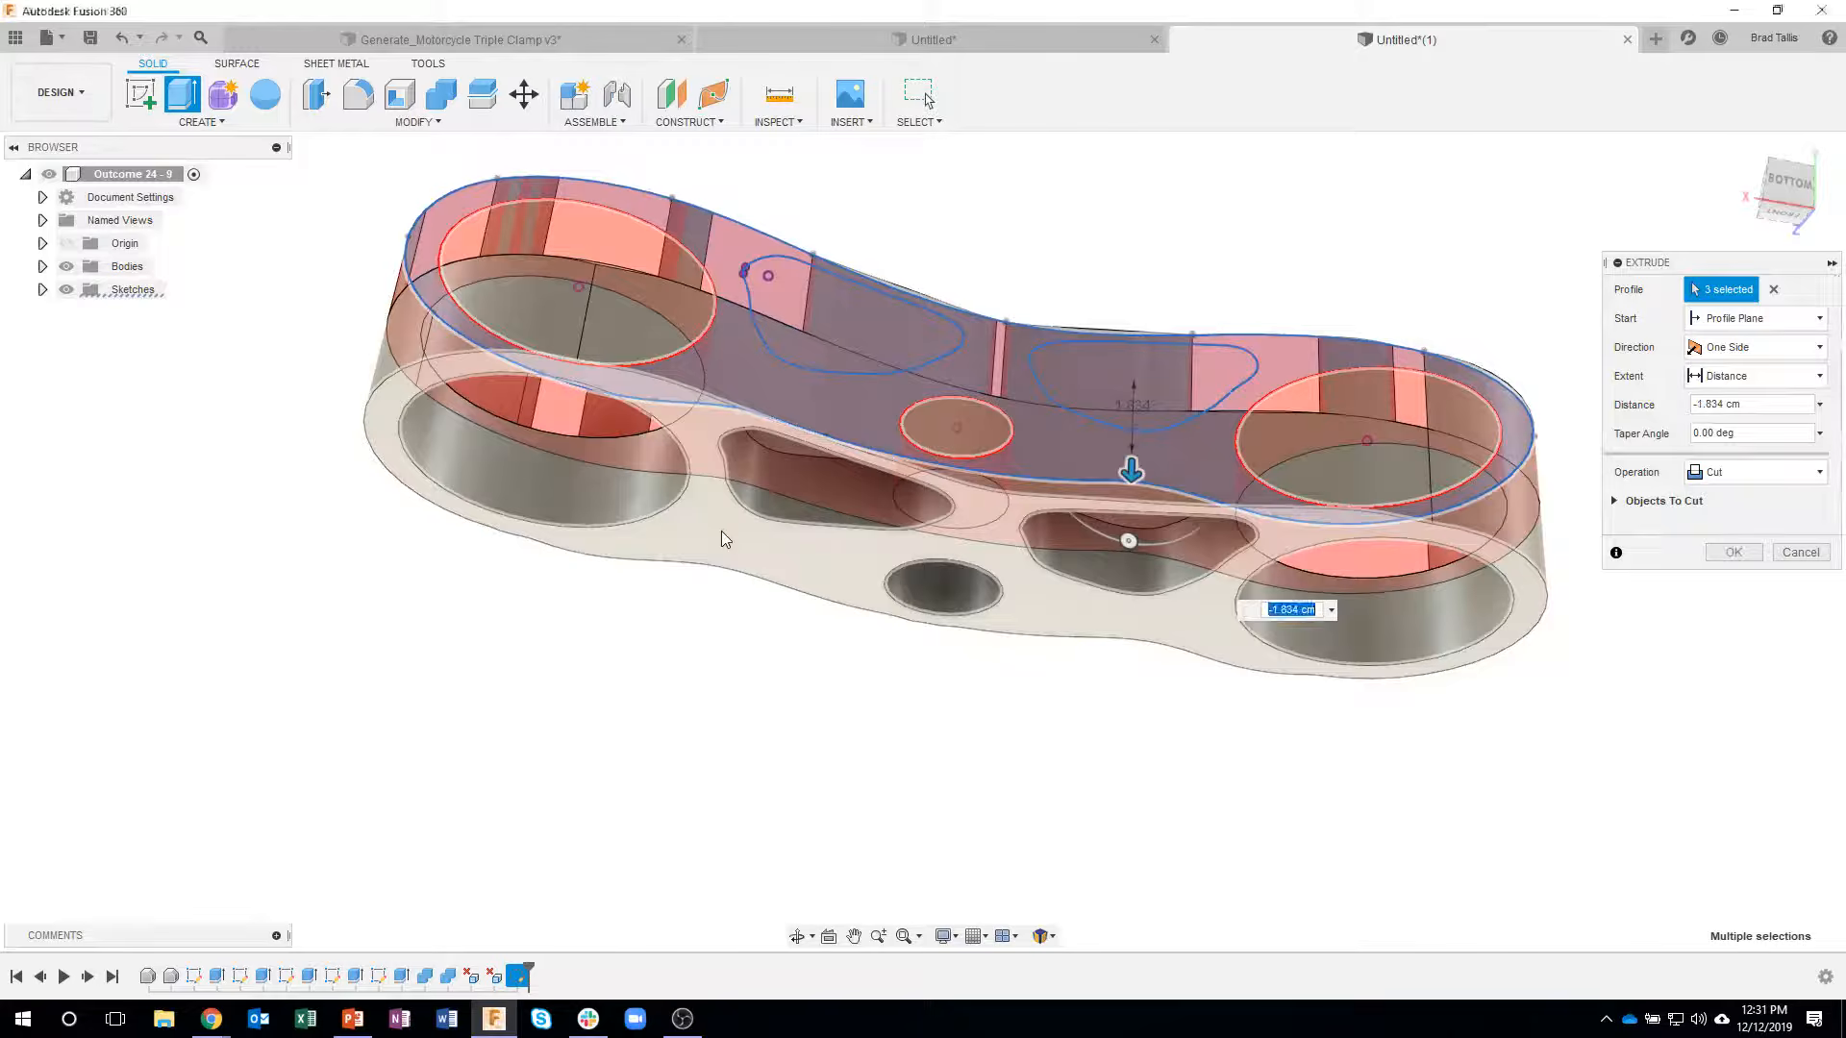
drag(1132, 472, 1137, 546)
click(1776, 475)
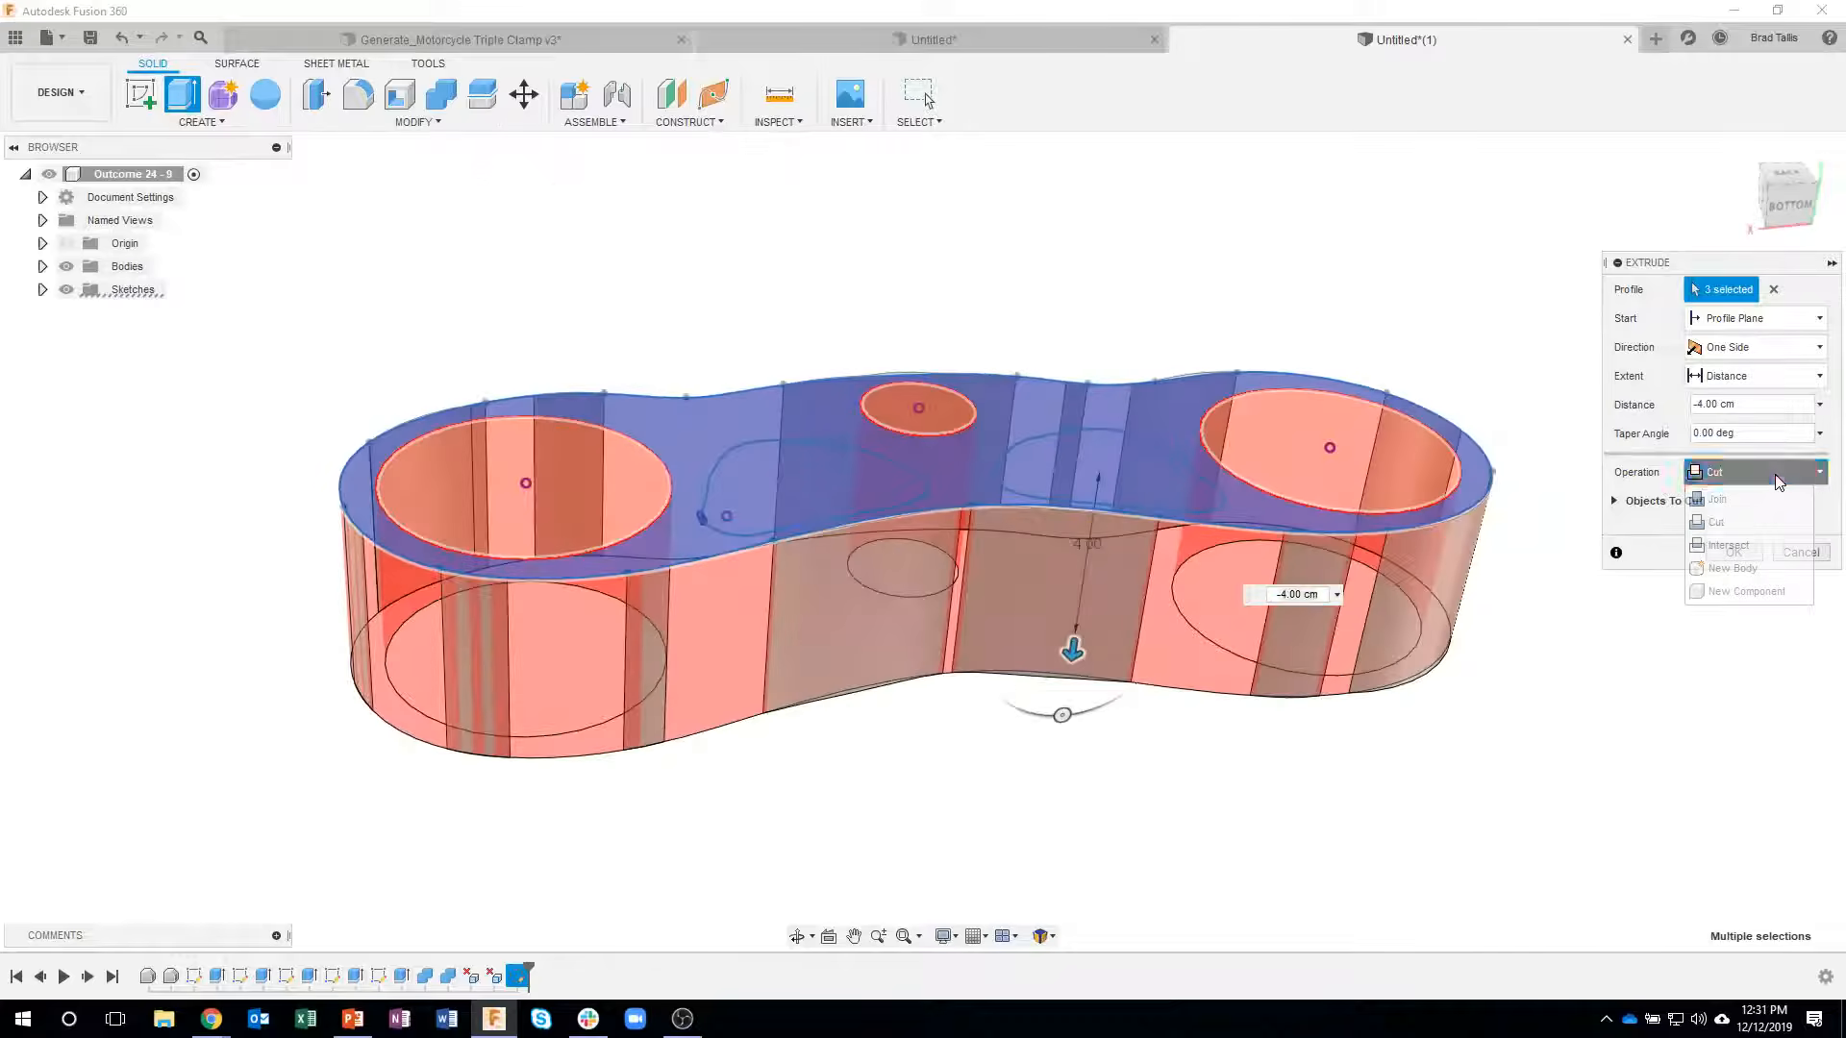
click(1733, 569)
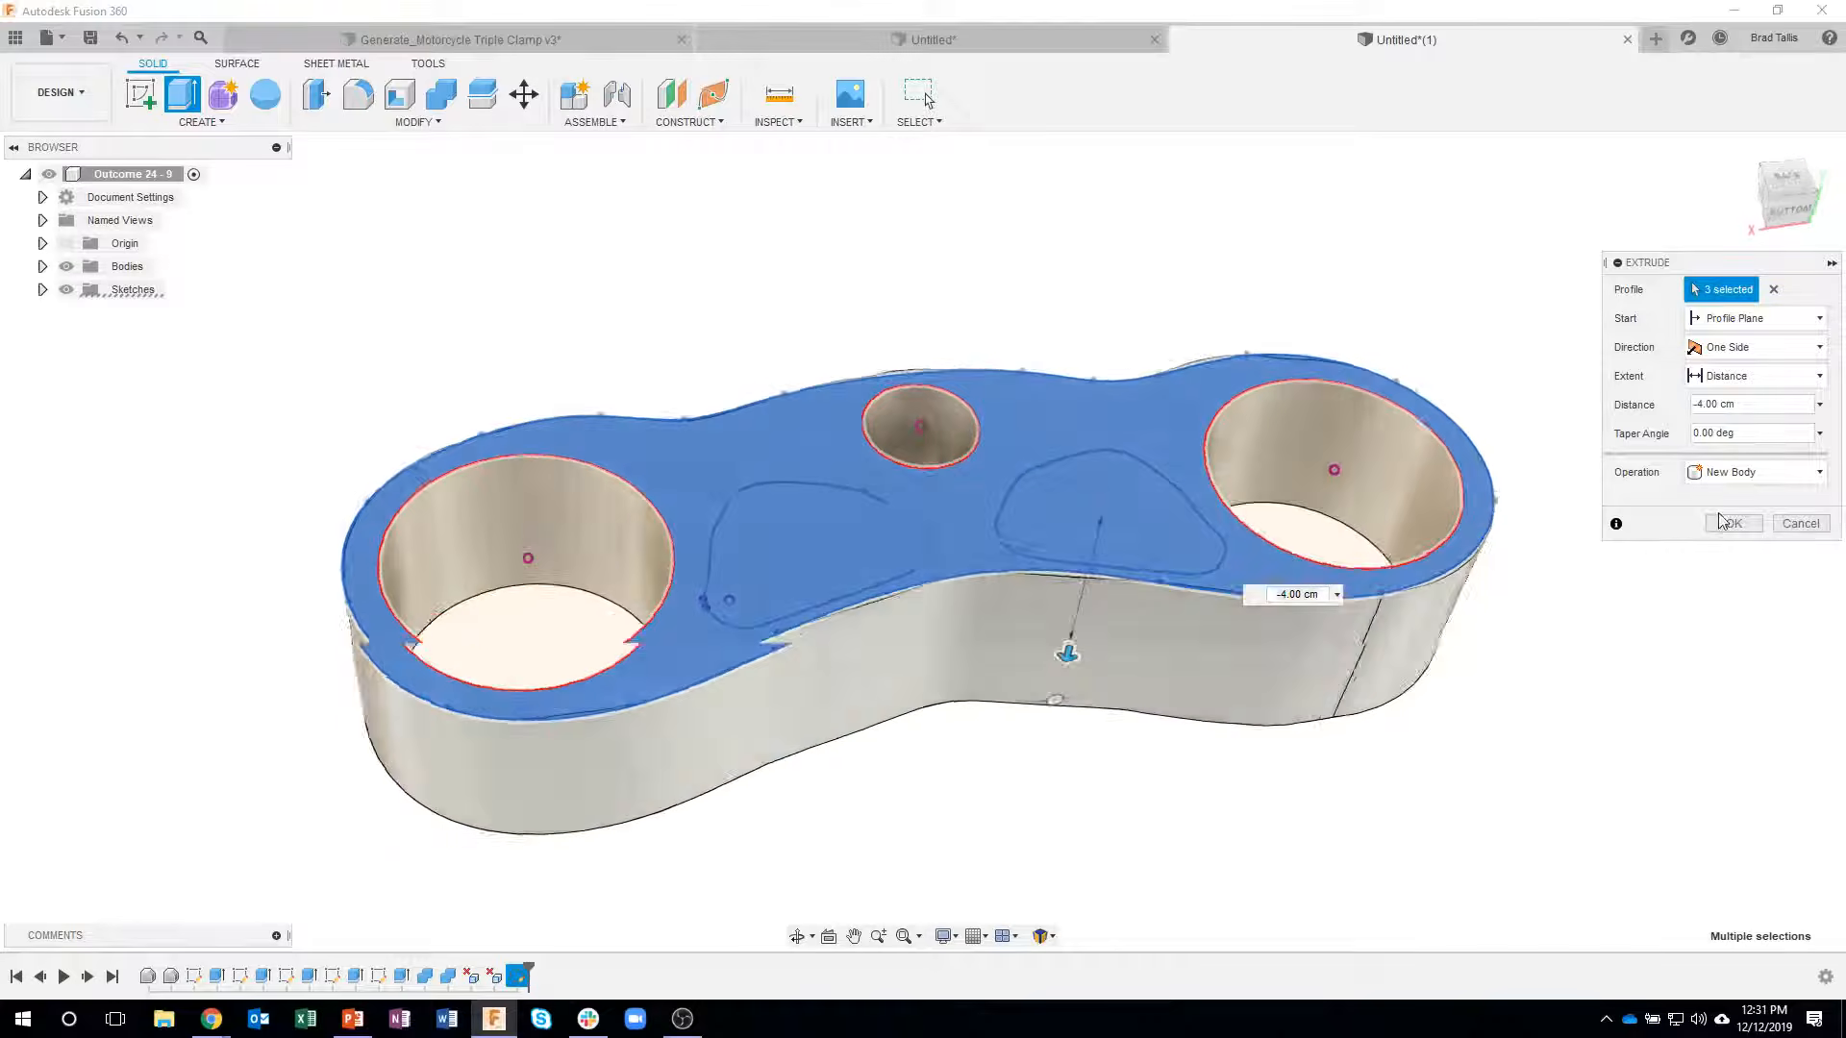
shift+middle_drag(1067, 432, 1048, 548)
click(1733, 523)
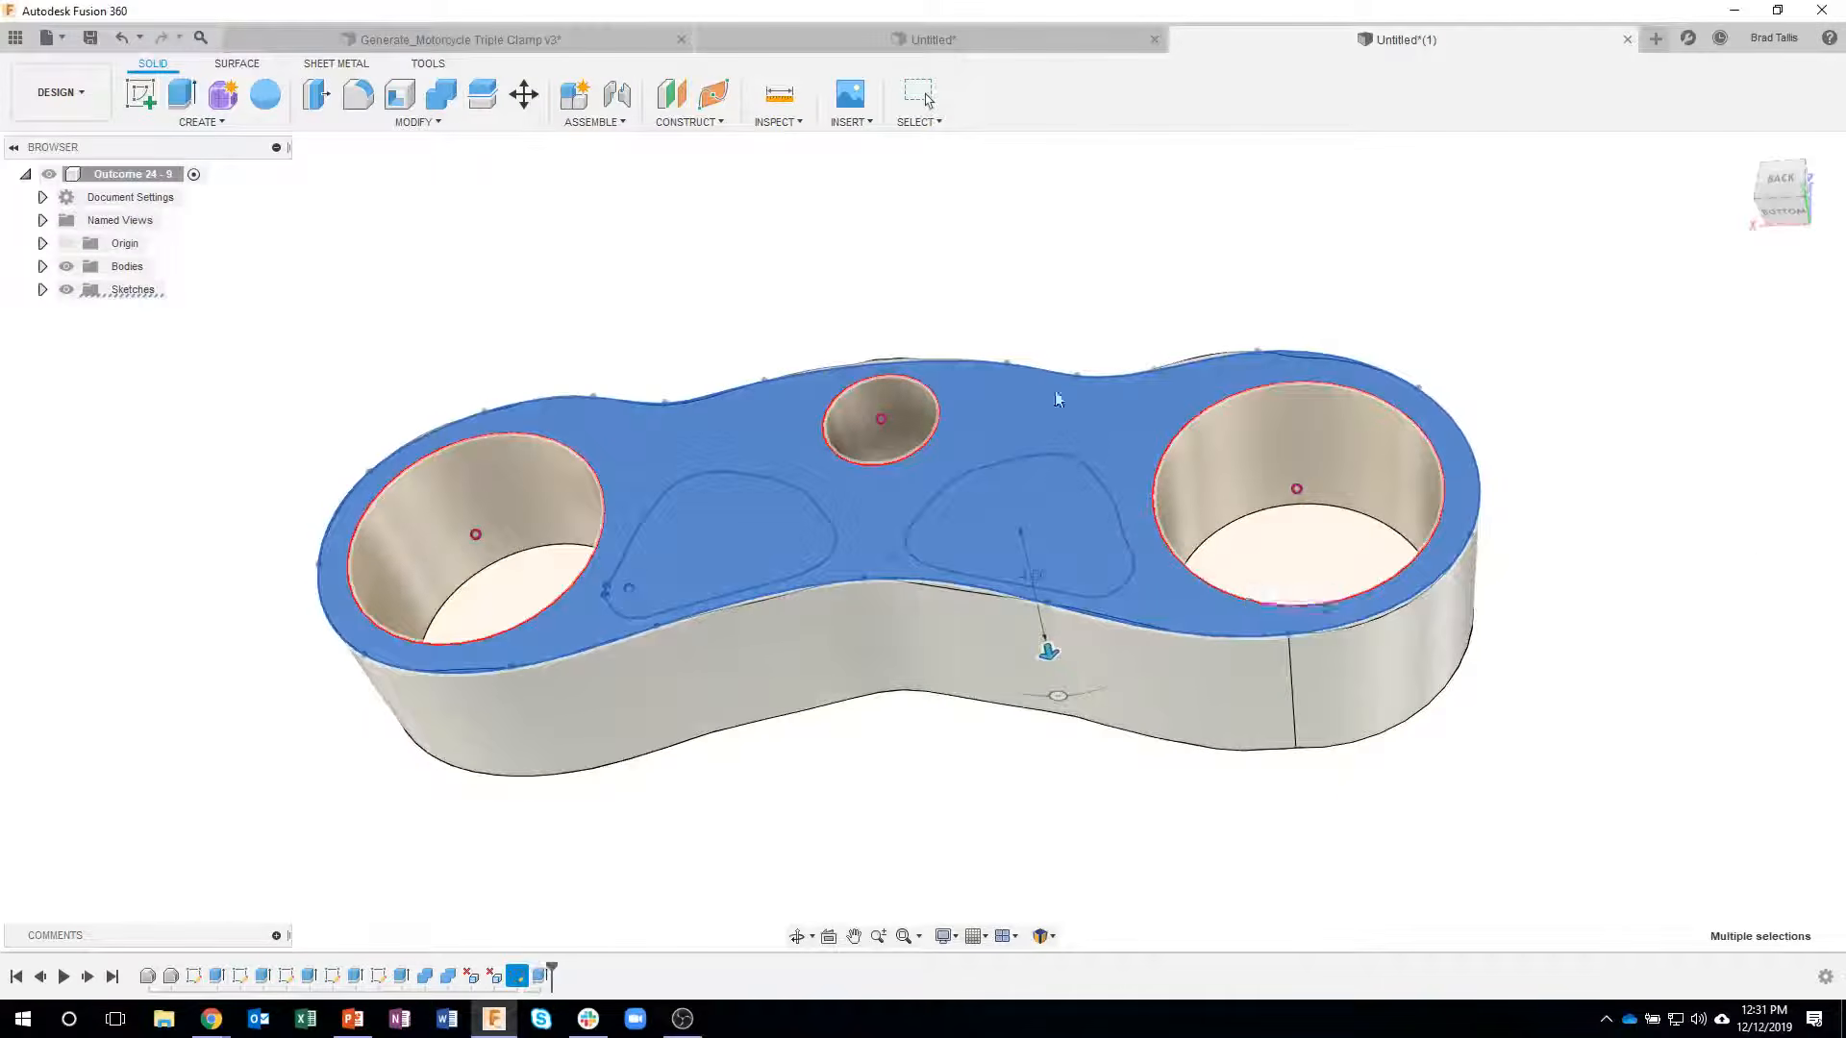
- Hide the original clamp body and inspect the newly extruded body on its own
click(42, 266)
click(84, 290)
shift+middle_drag(433, 711, 661, 330)
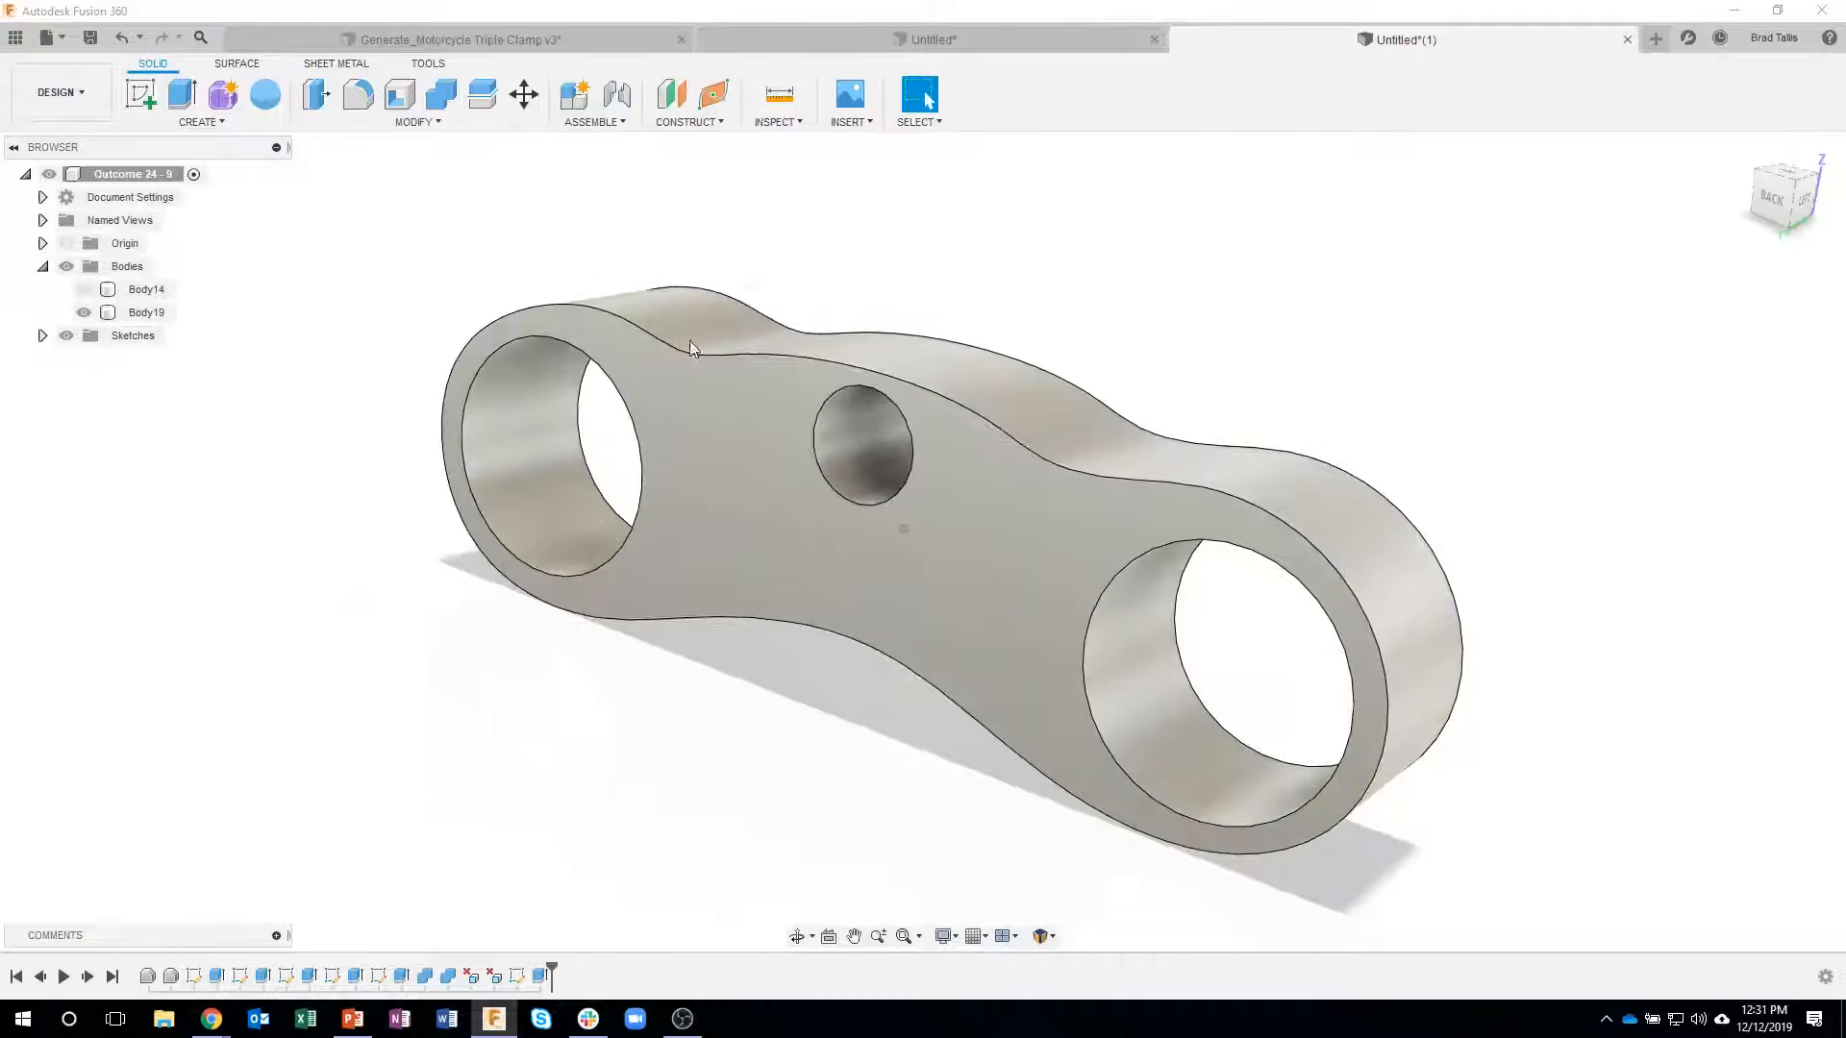
shift+middle_drag(1244, 476, 538, 653)
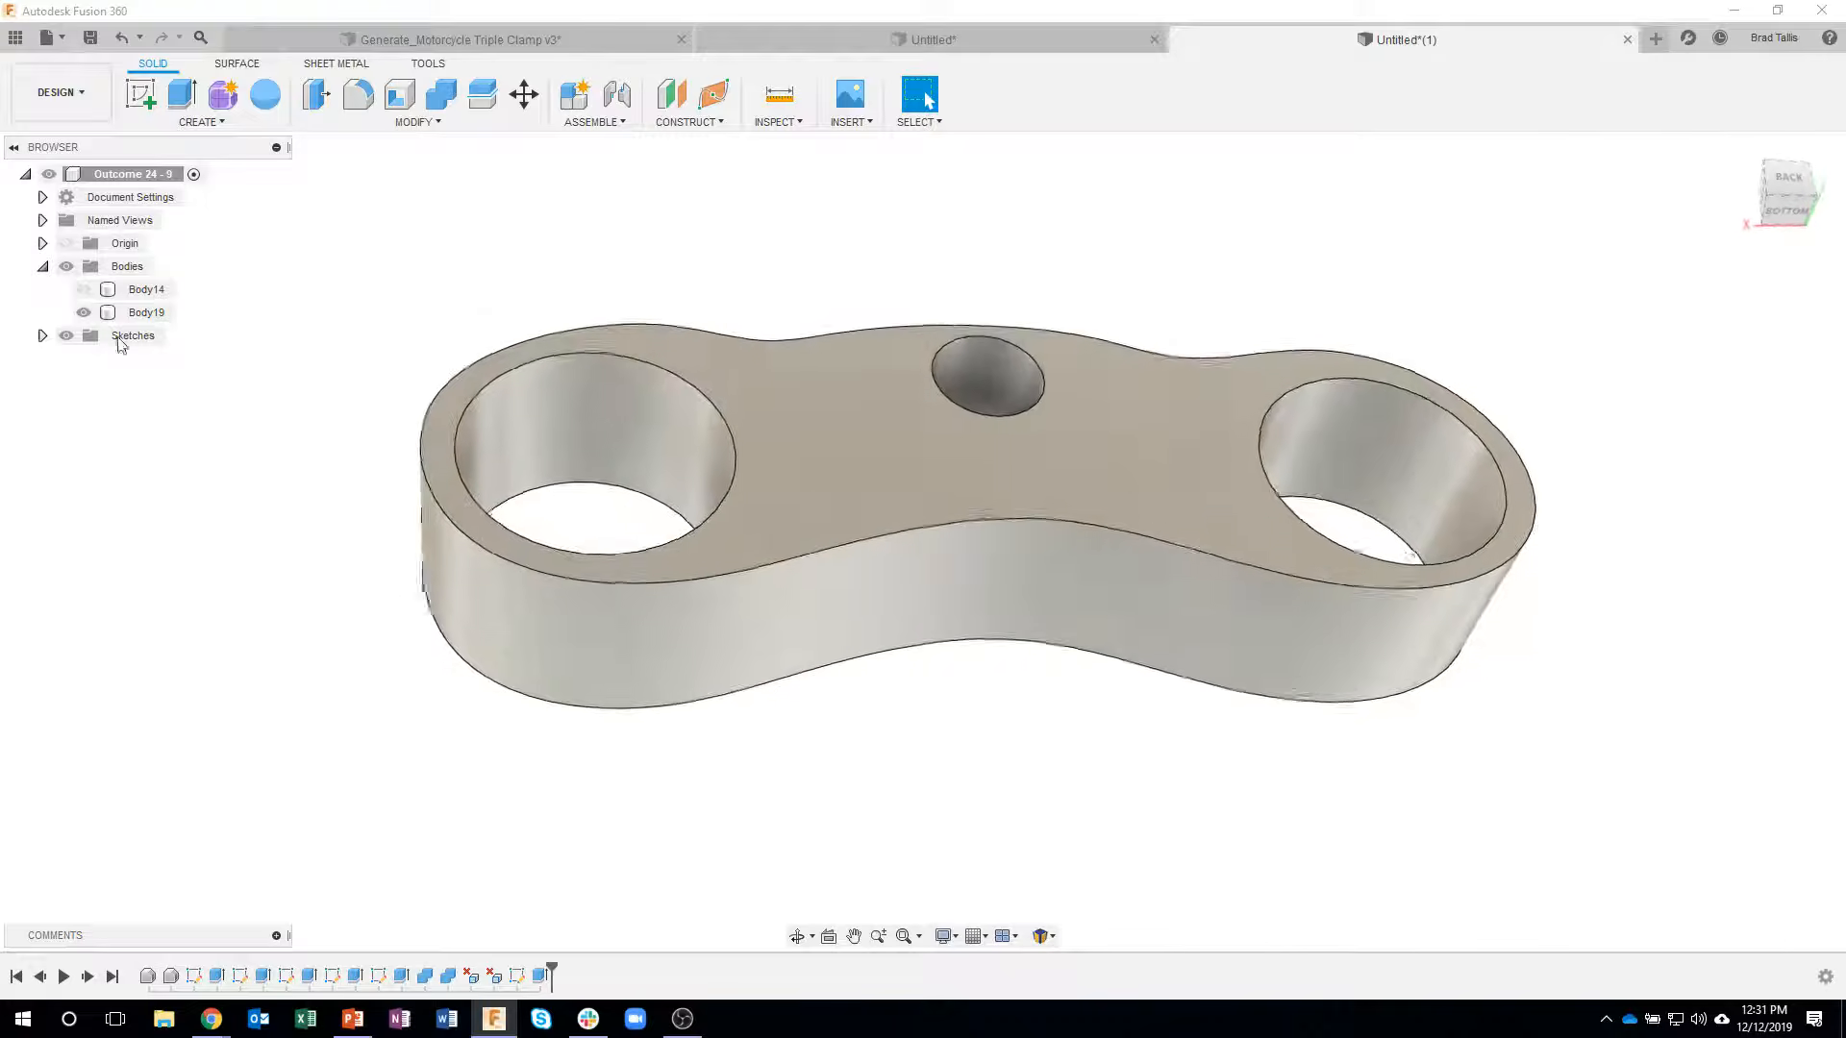
- Toggle the original body's visibility to compare its shape with the newly extruded body
click(80, 295)
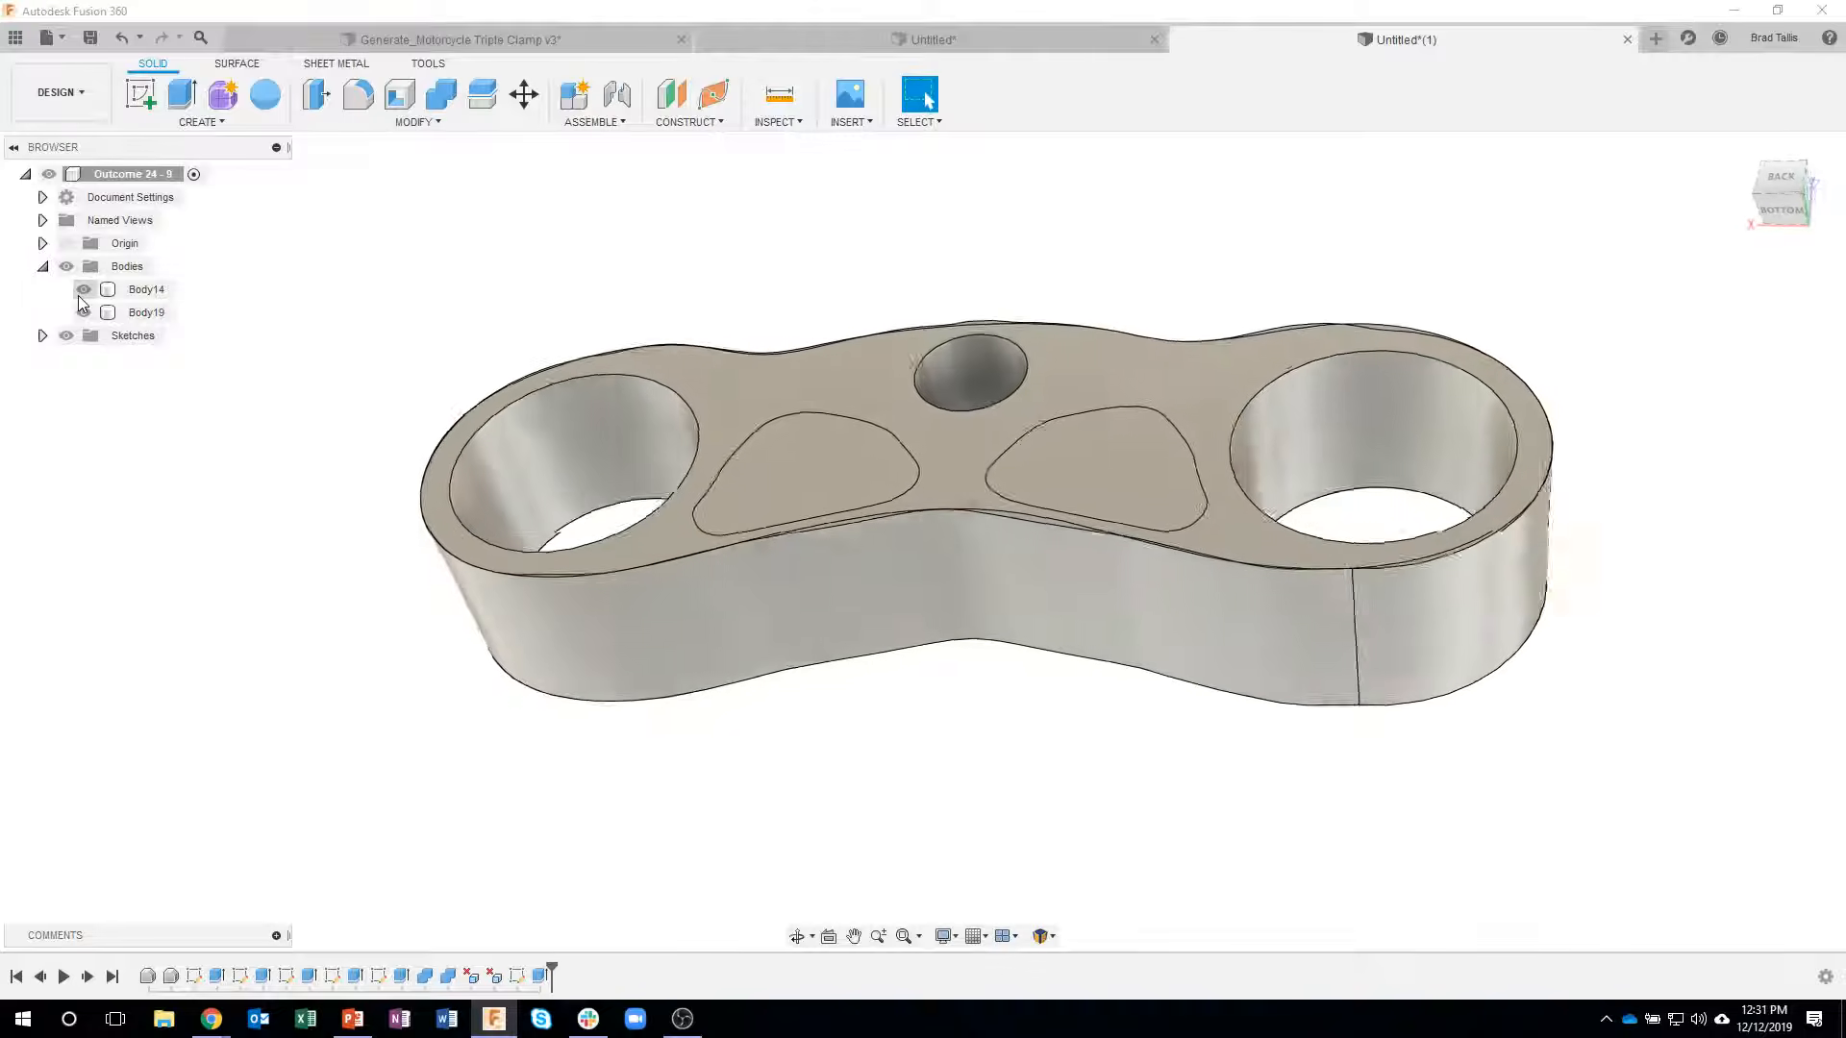
click(78, 297)
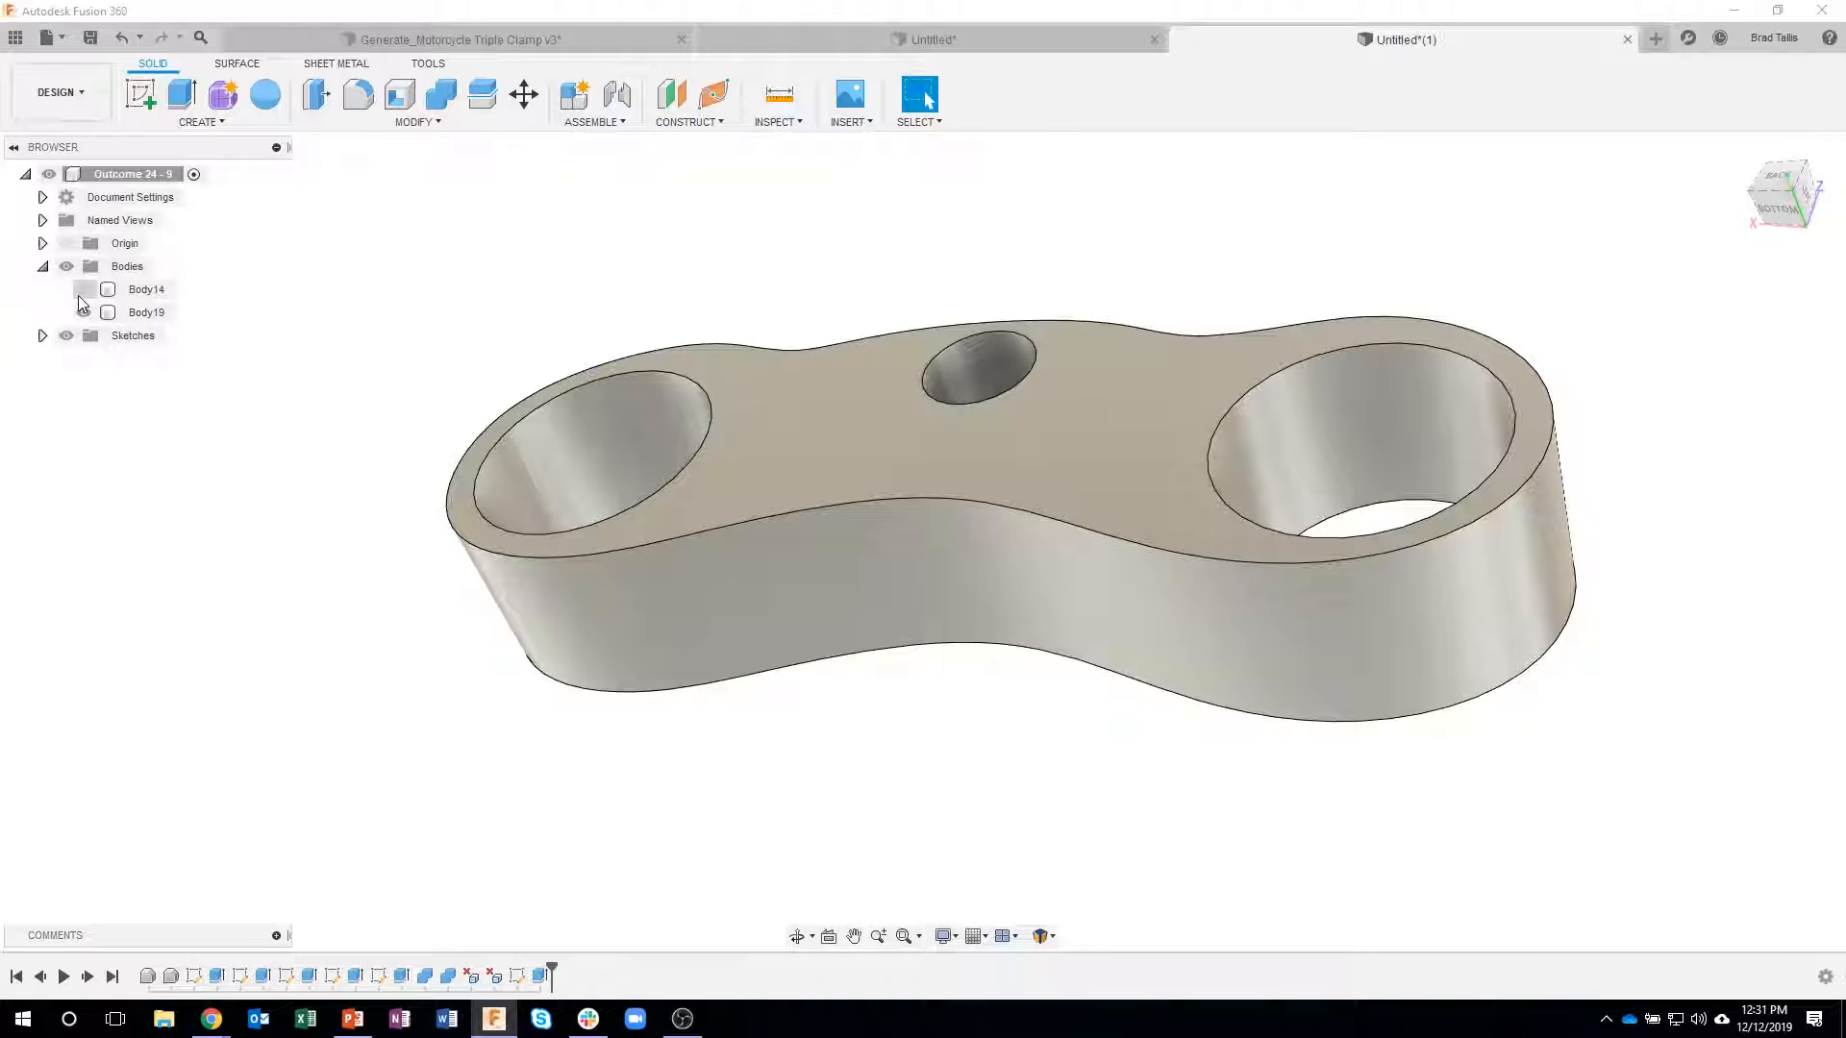
click(82, 290)
click(84, 313)
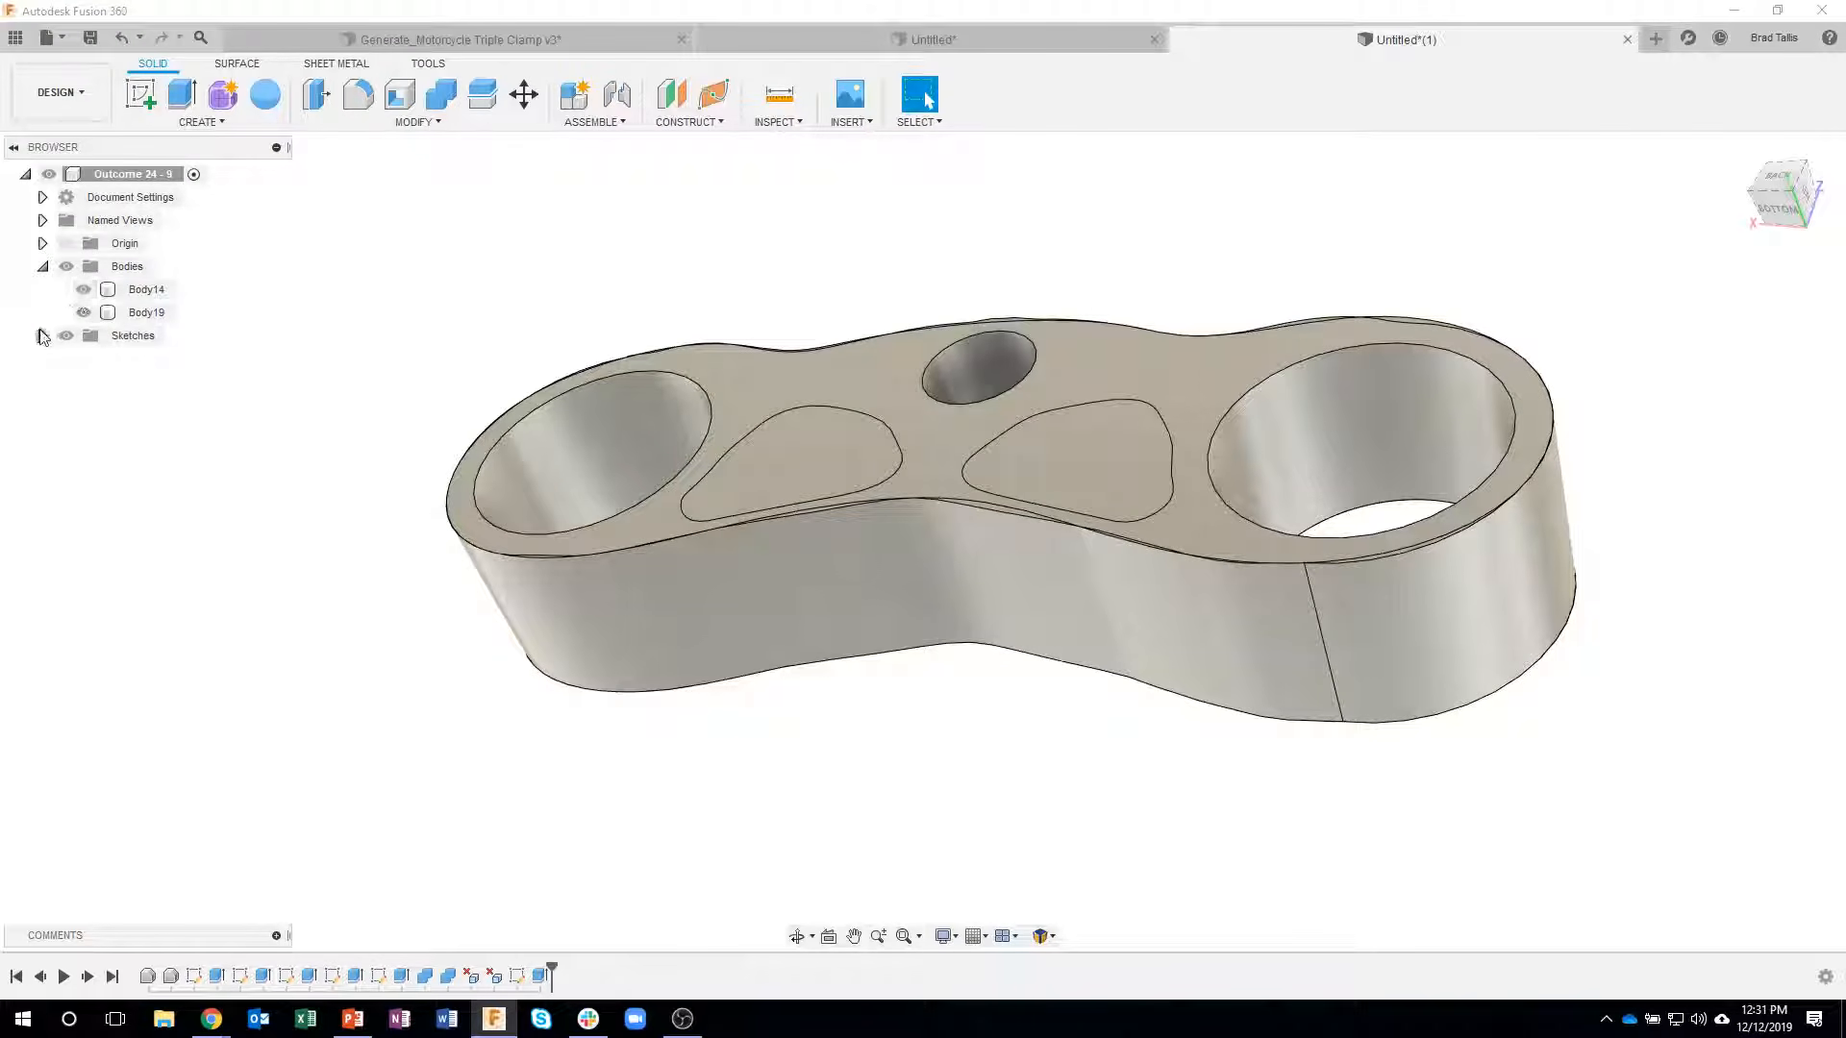
click(83, 289)
- Show the traced sketch and cut both pocket profiles 1.60 cm deep into the new body, with the original body shown for depth reference
click(43, 336)
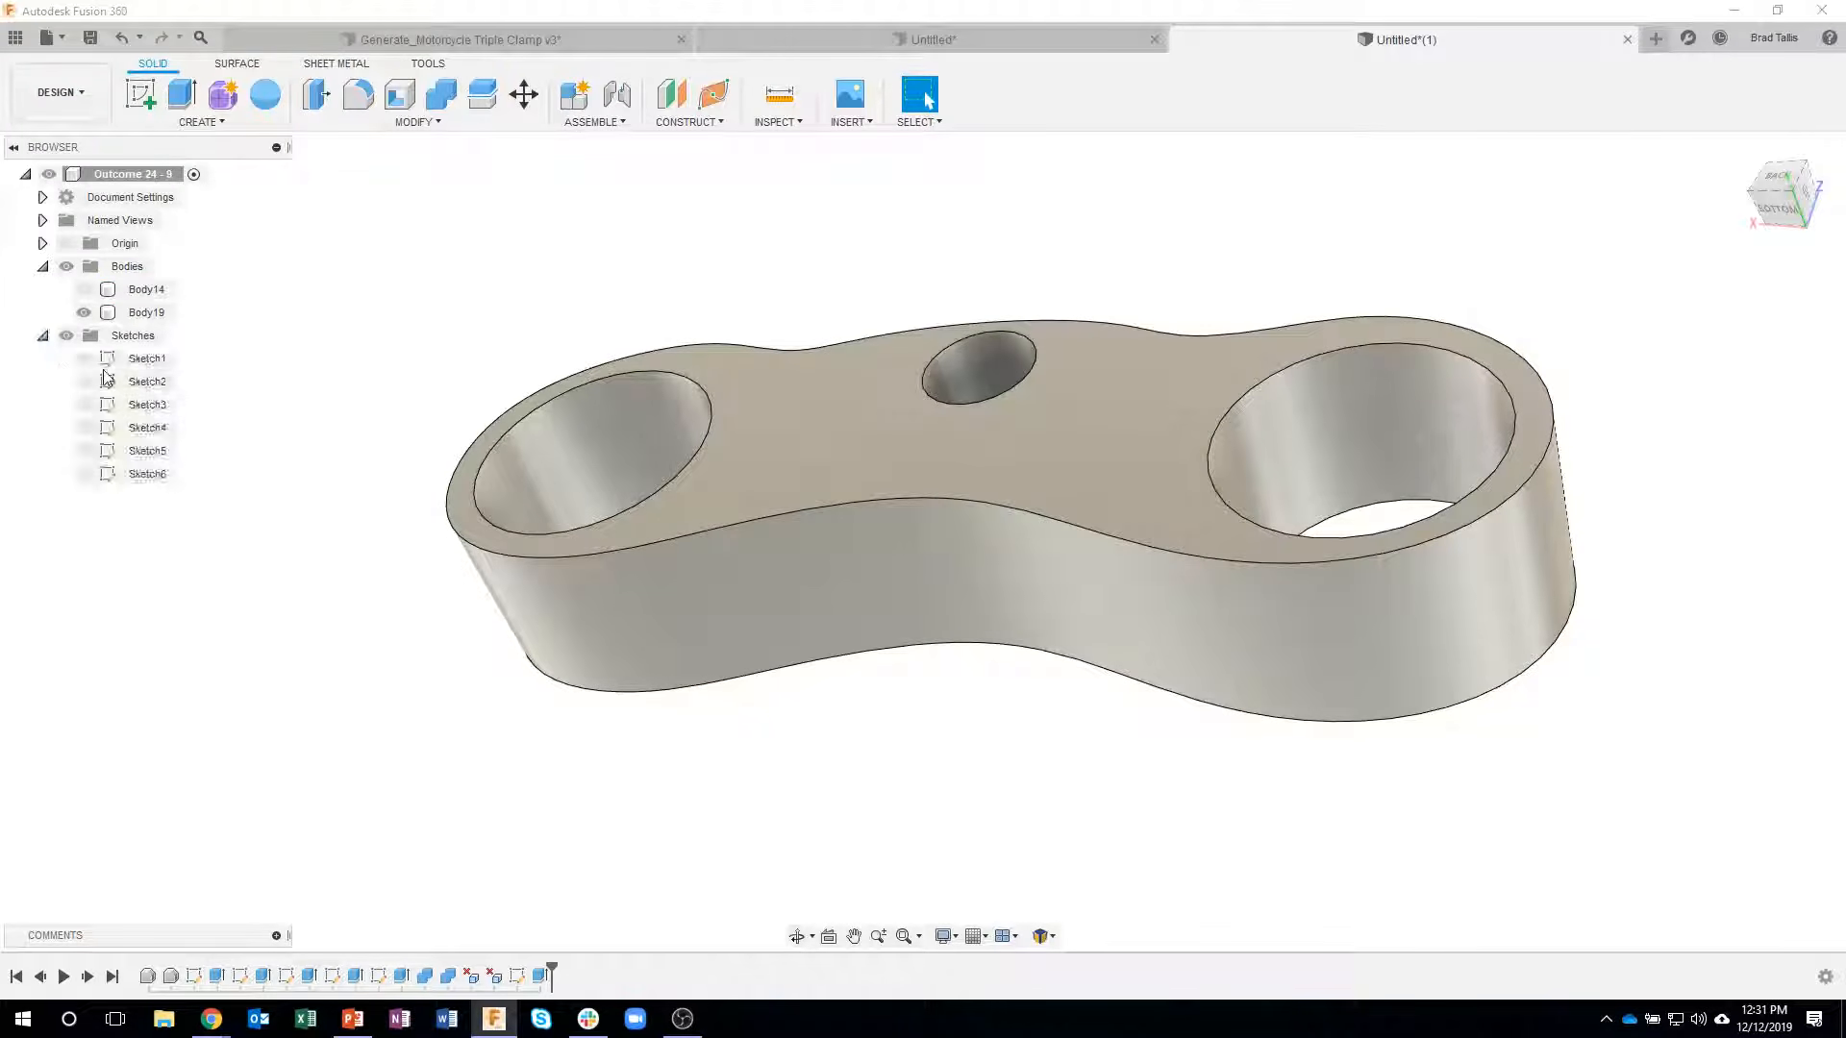
click(83, 475)
shift+middle_drag(597, 470, 787, 469)
click(788, 470)
right_click(1048, 516)
click(1024, 590)
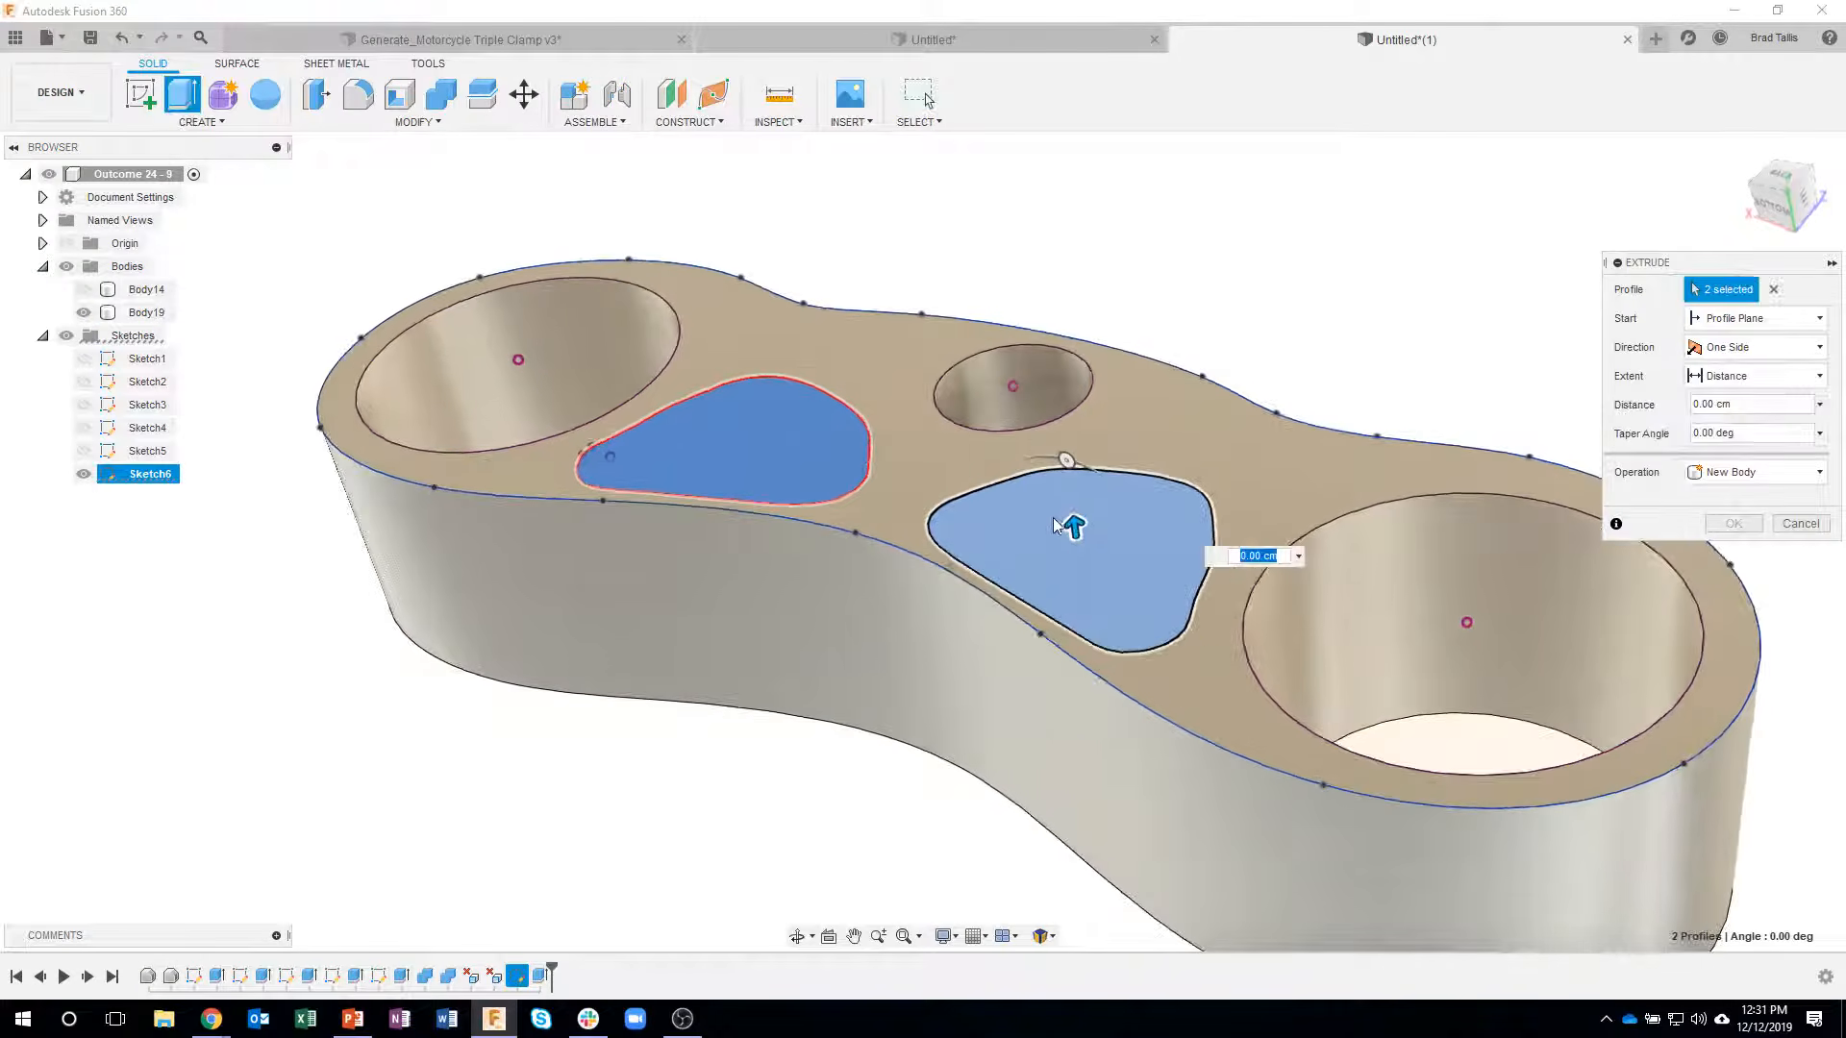
drag(1077, 527, 1062, 579)
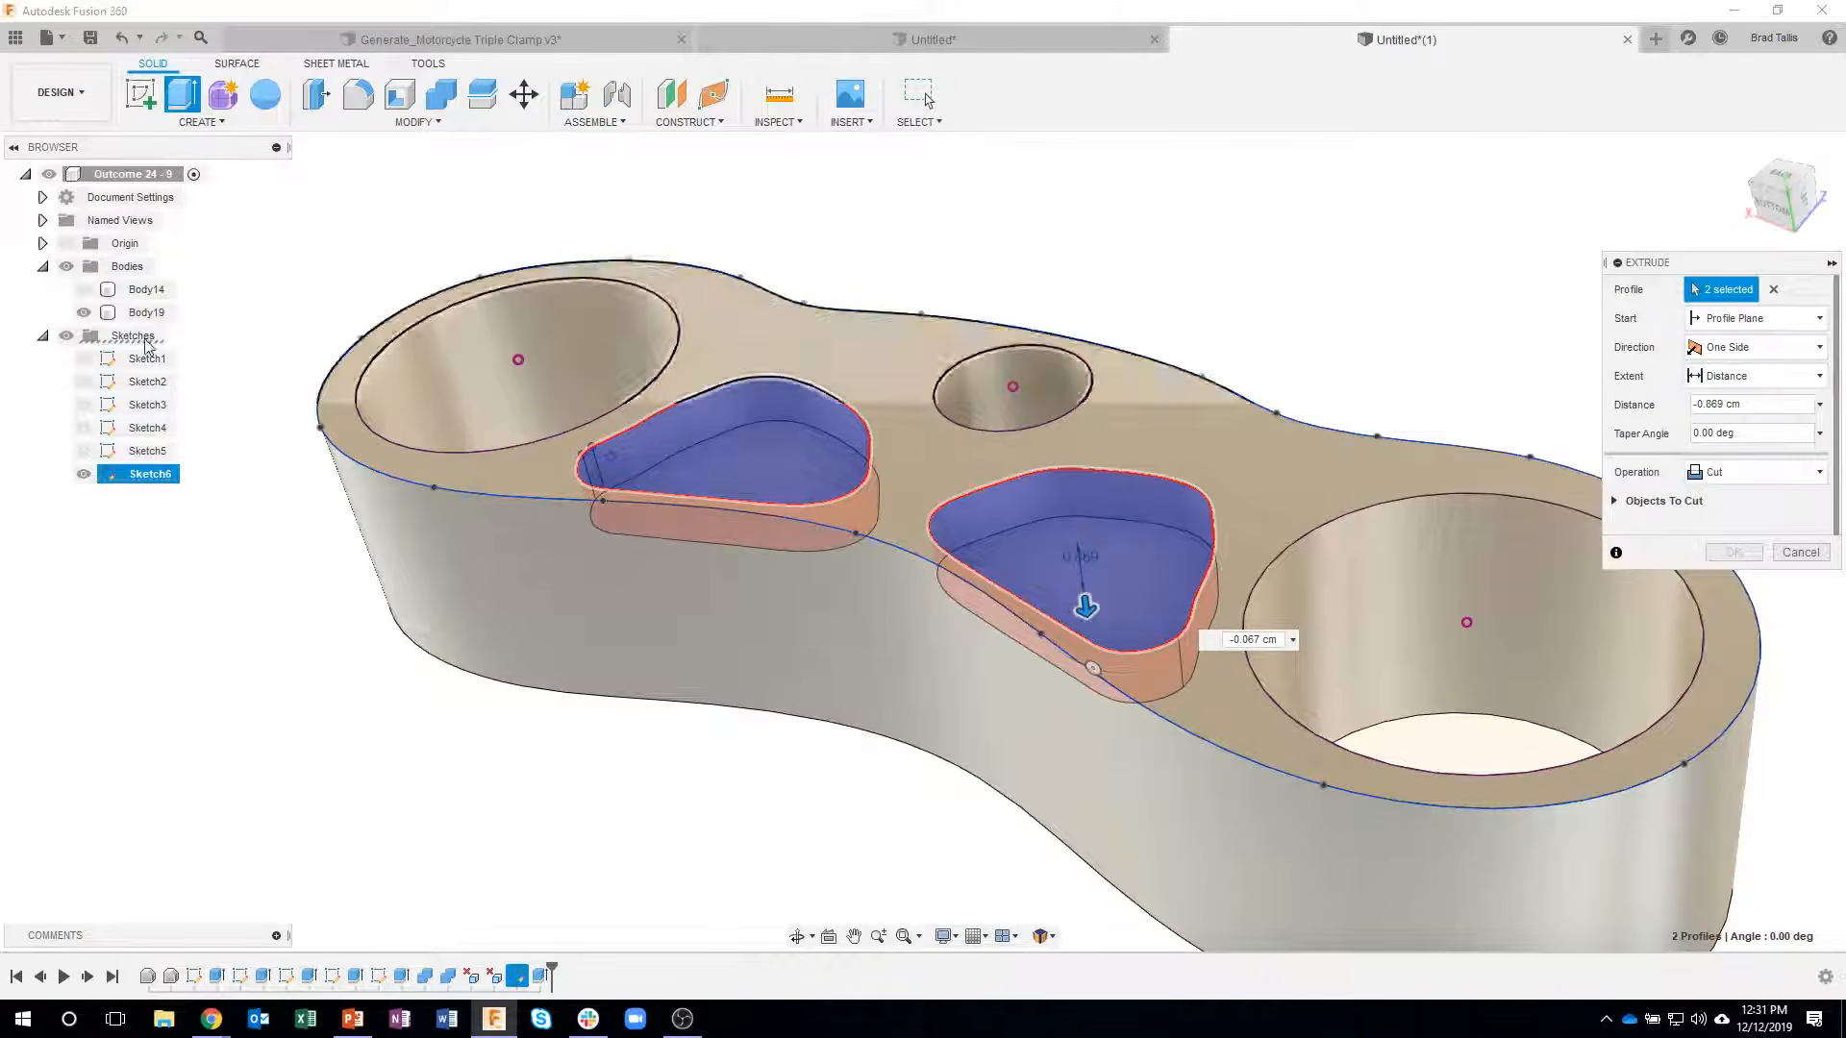
click(85, 290)
shift+middle_drag(690, 444, 737, 474)
click(737, 473)
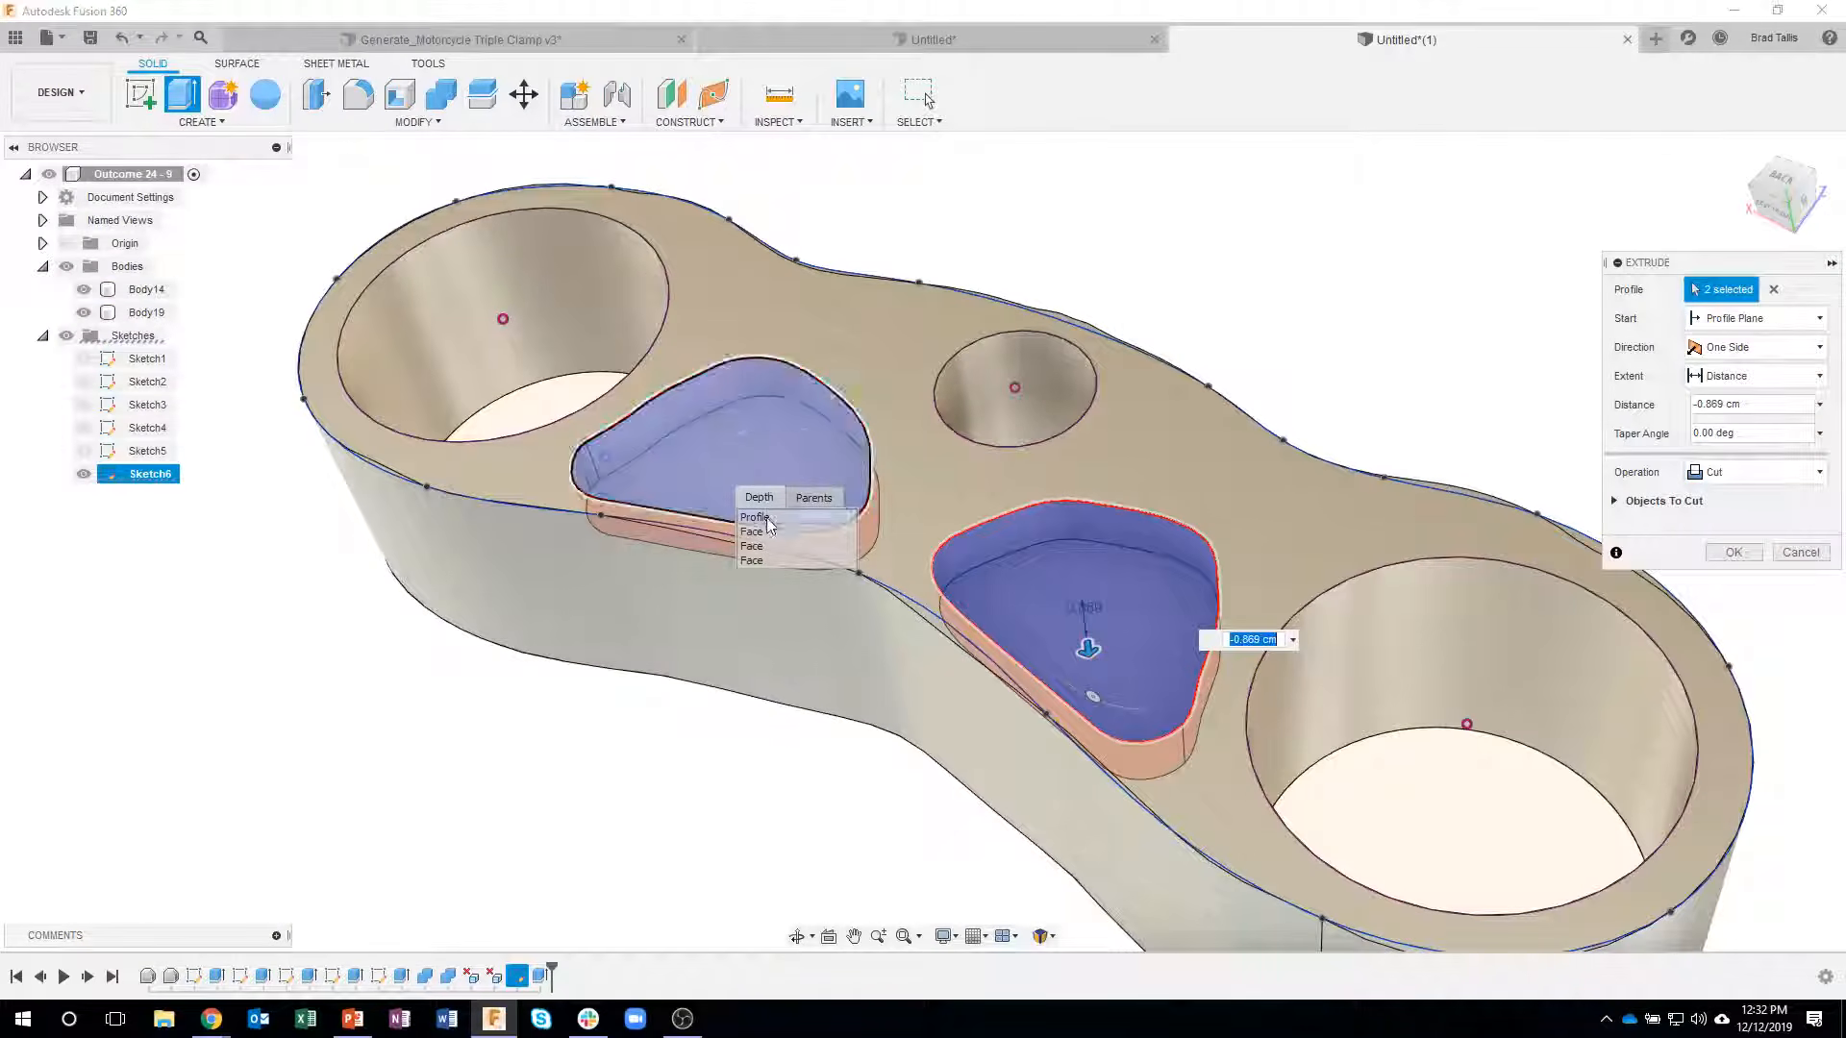
click(761, 534)
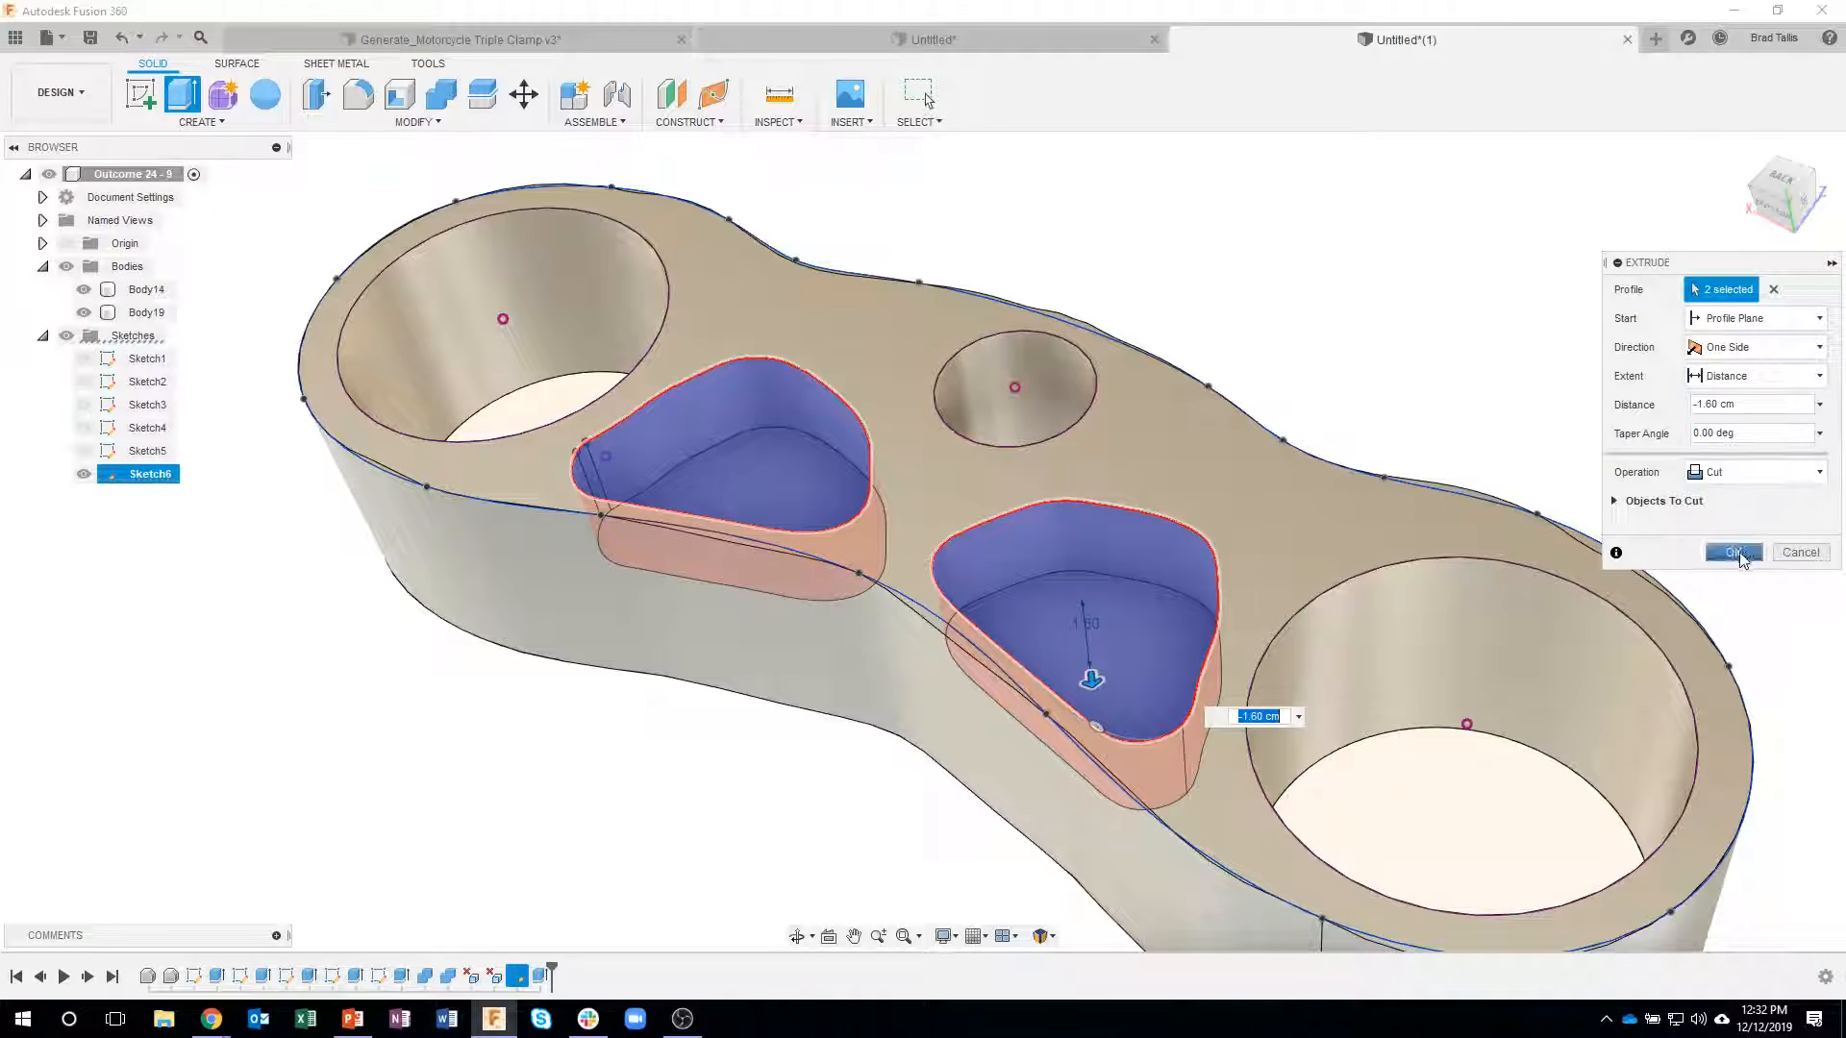
click(1734, 552)
- Hide the original body and the traced sketch, leaving only the rebuilt clamp shown
click(84, 289)
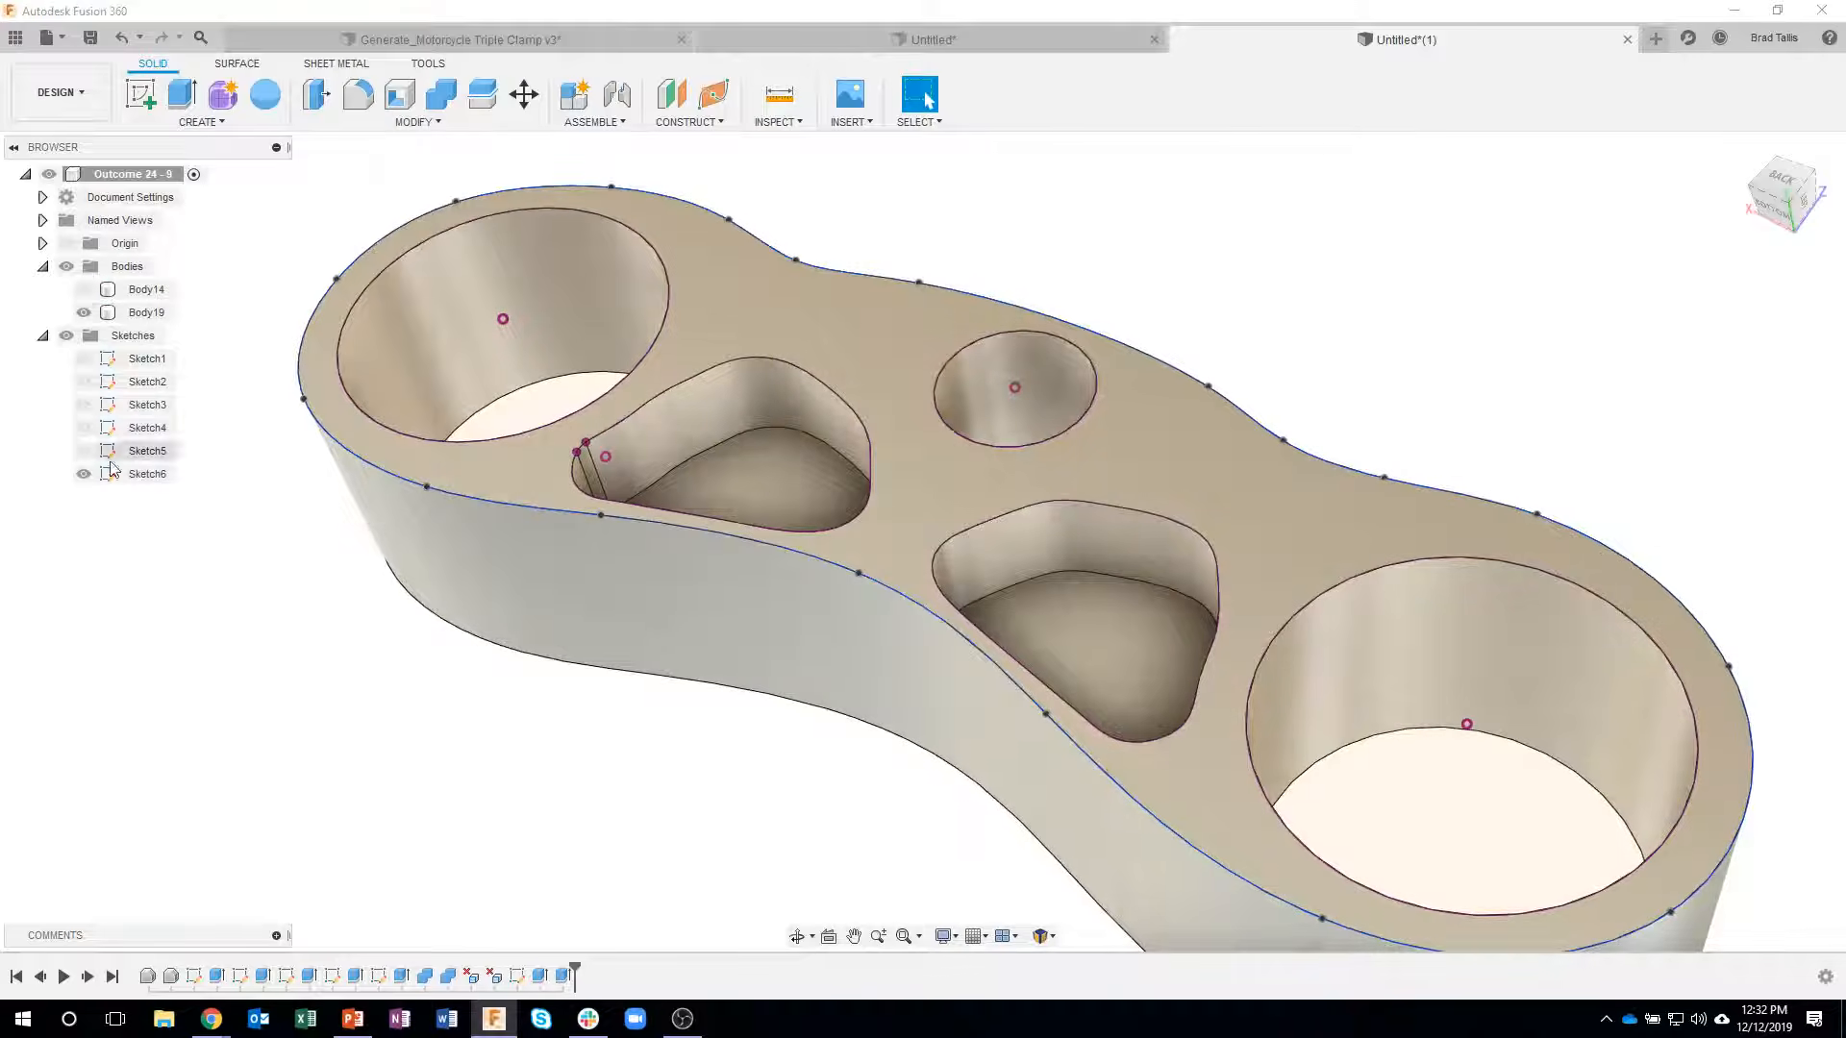
click(84, 474)
shift+middle_drag(193, 688, 1399, 719)
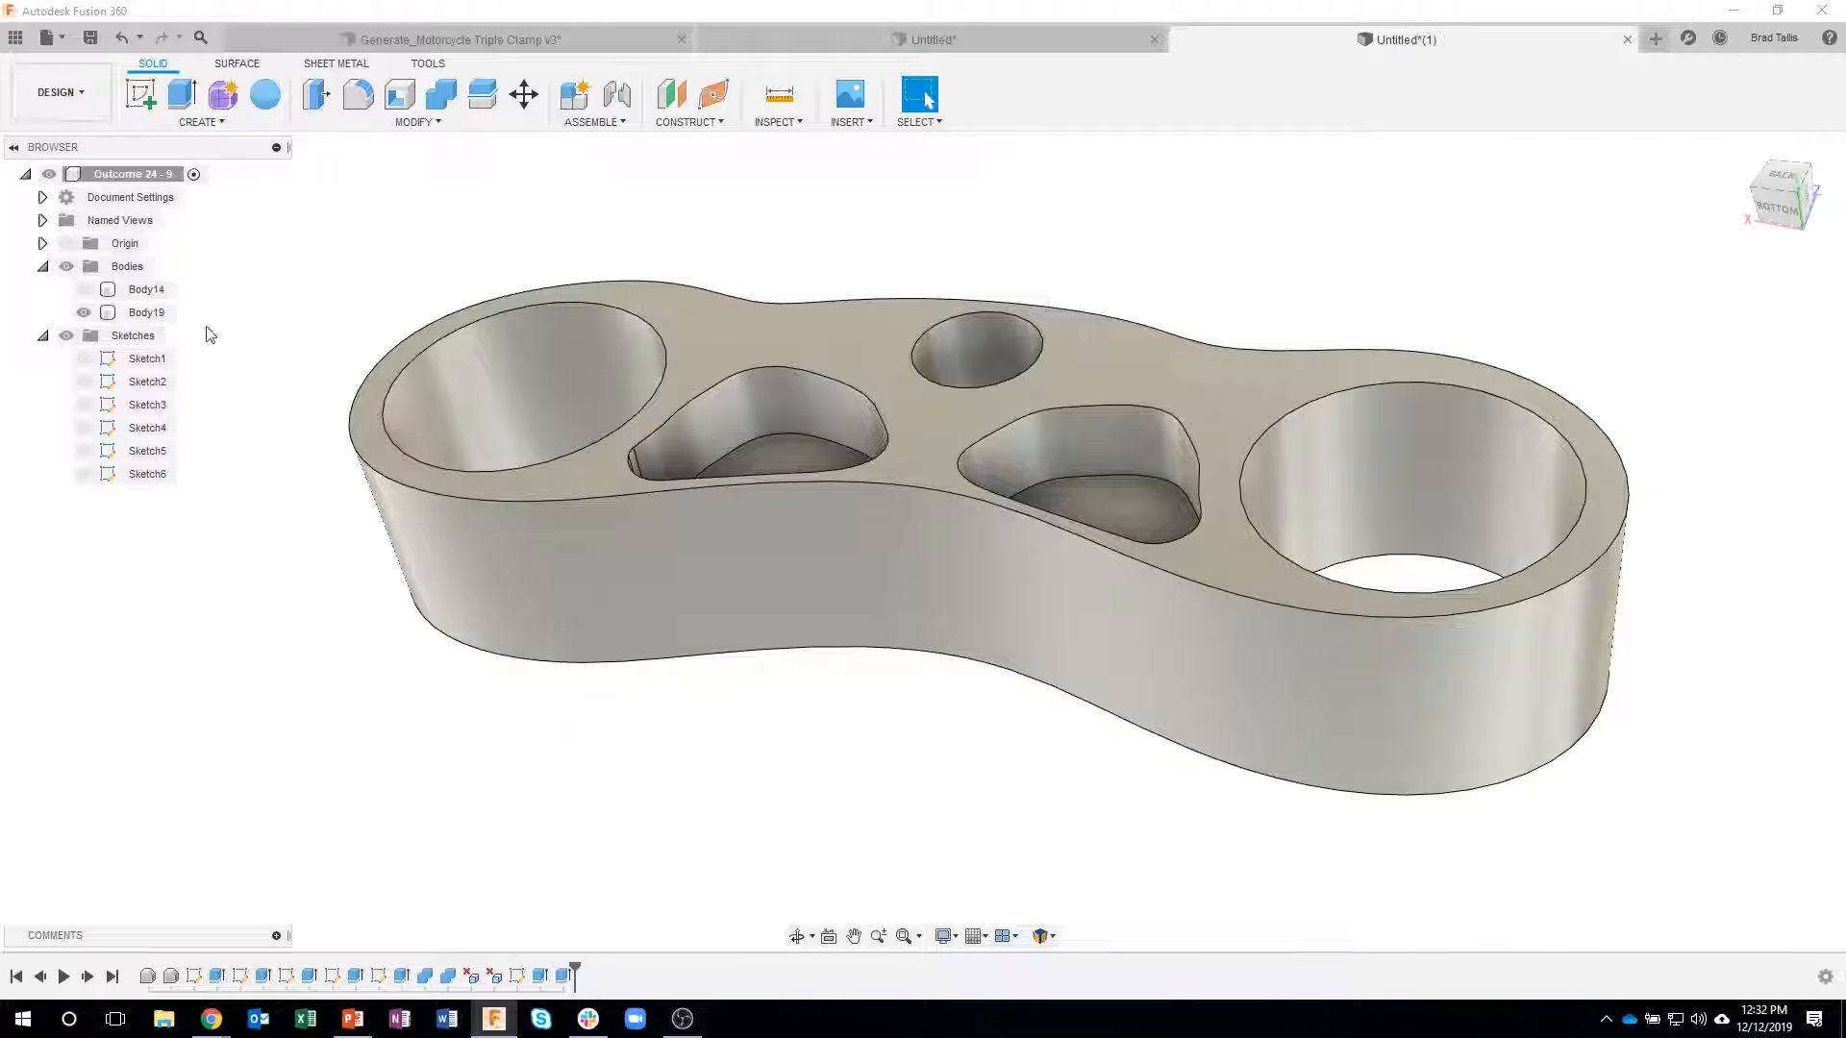
- Hide the rebuilt clamp body and show the original body instead
click(85, 319)
click(83, 314)
click(84, 291)
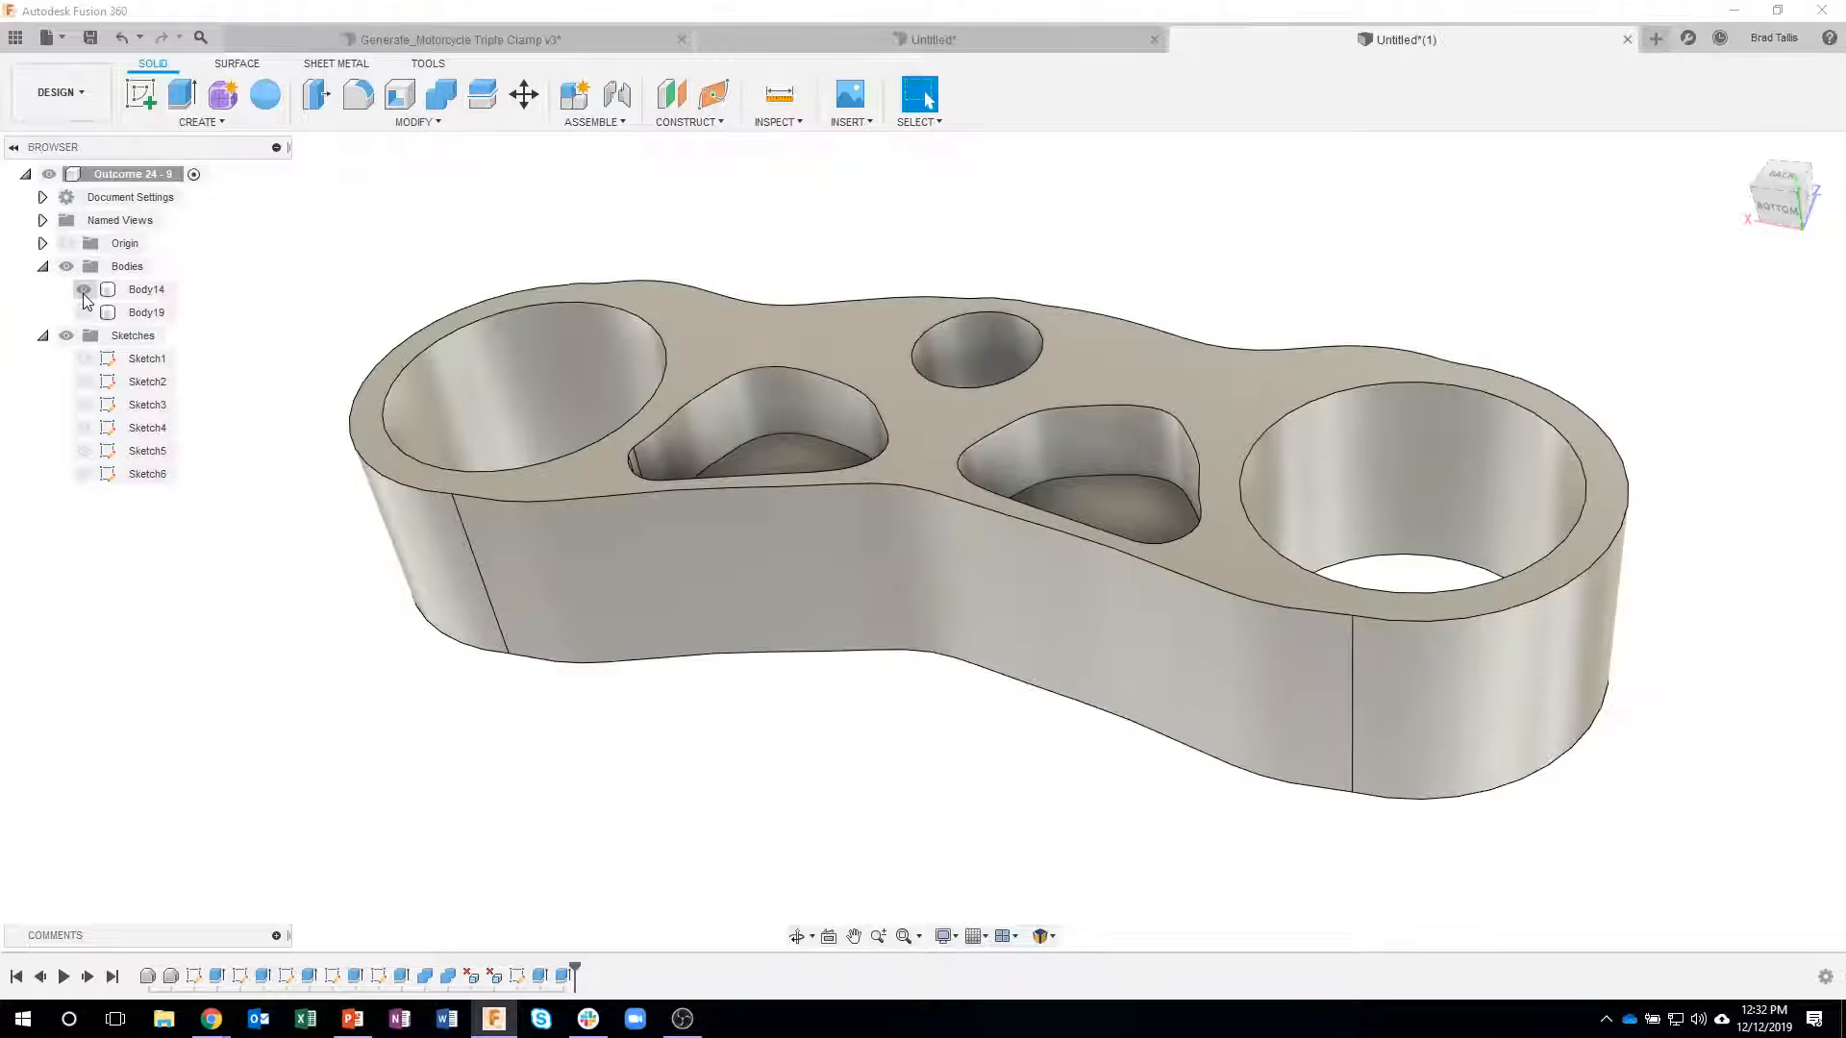
shift+middle_drag(728, 231, 362, 604)
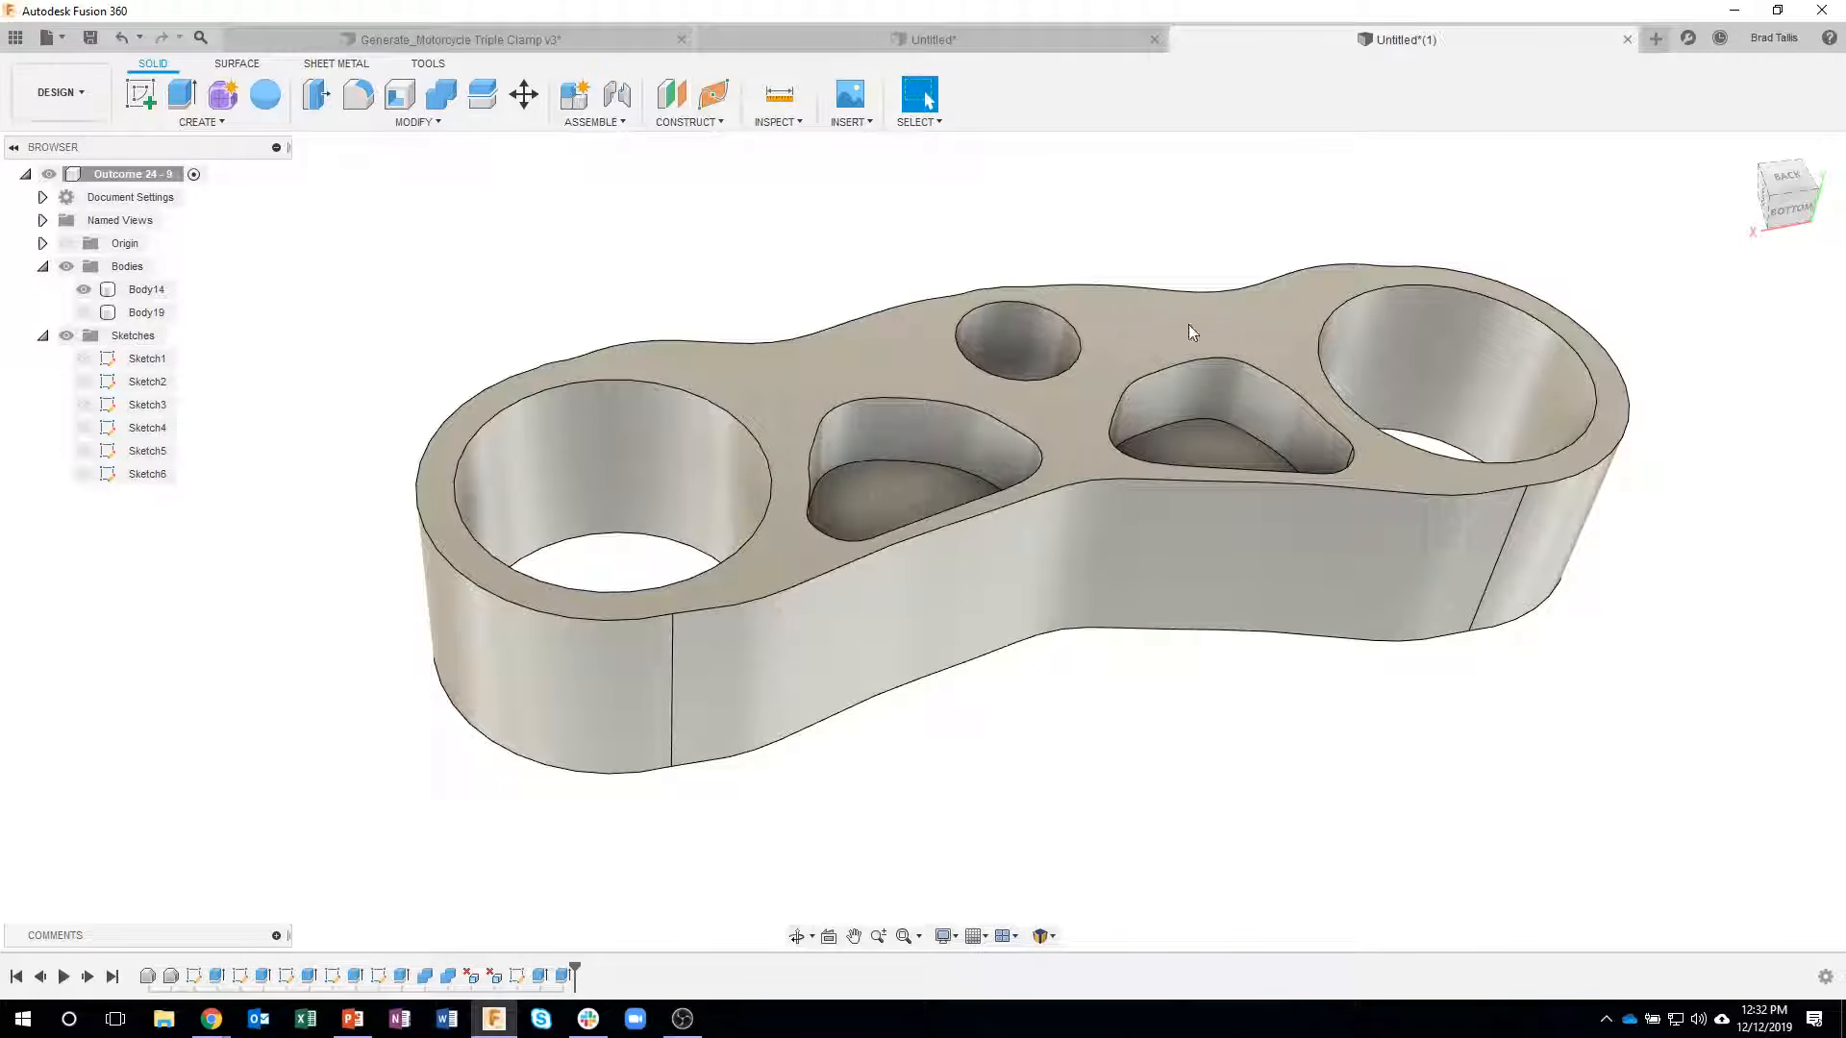
shift+middle_drag(1502, 741, 1382, 793)
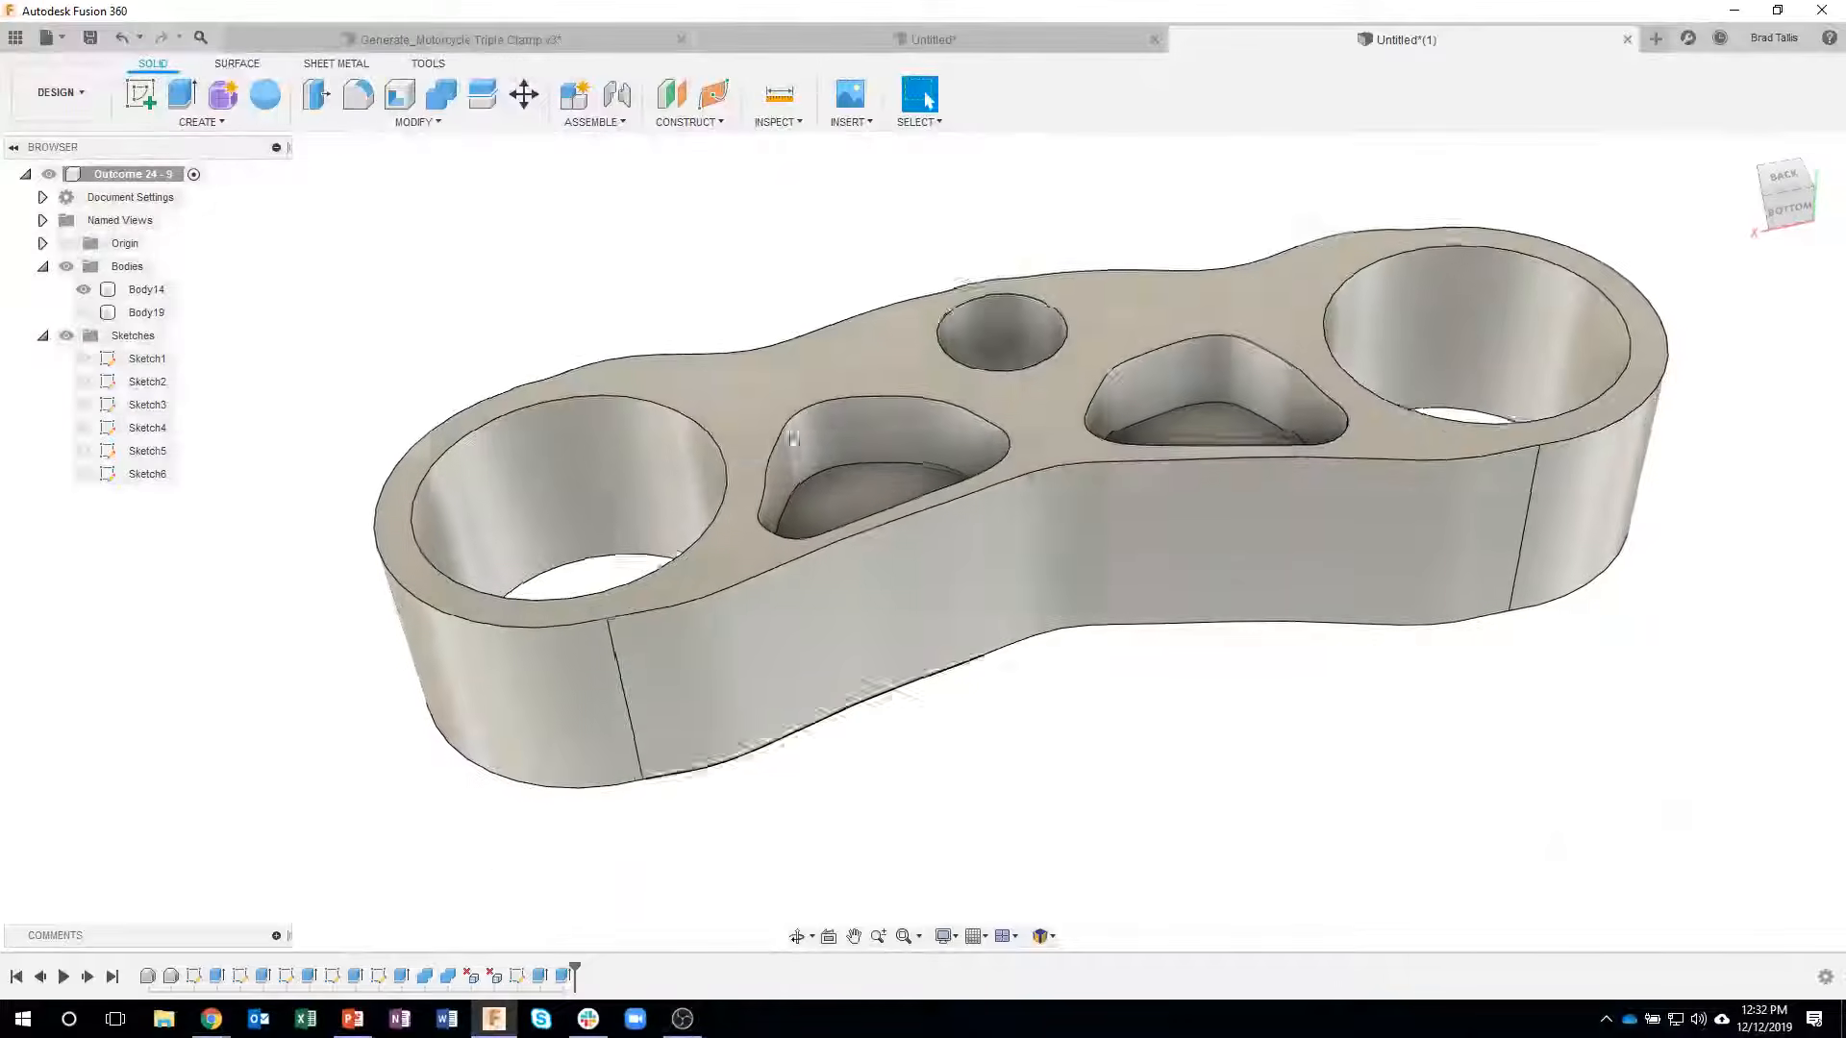
- Switch to the Manufacture workspace and create a new milling setup for the clamp
click(60, 92)
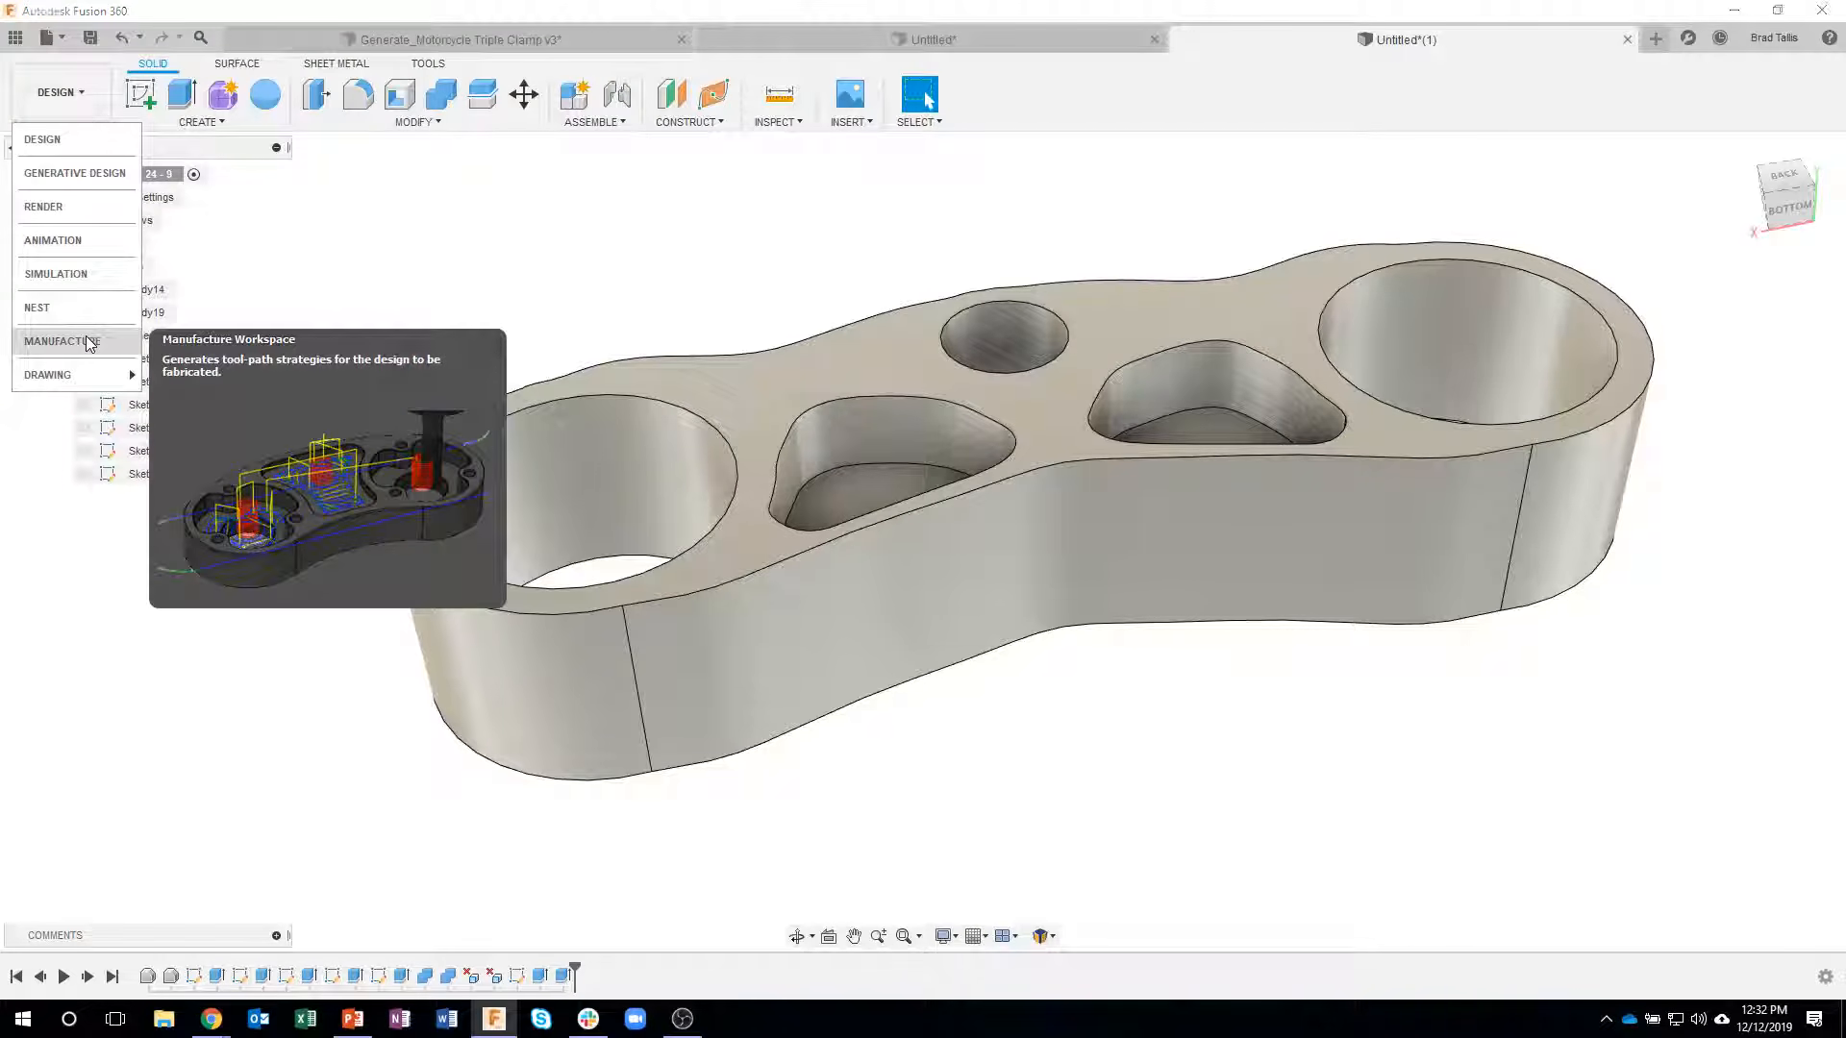
click(86, 342)
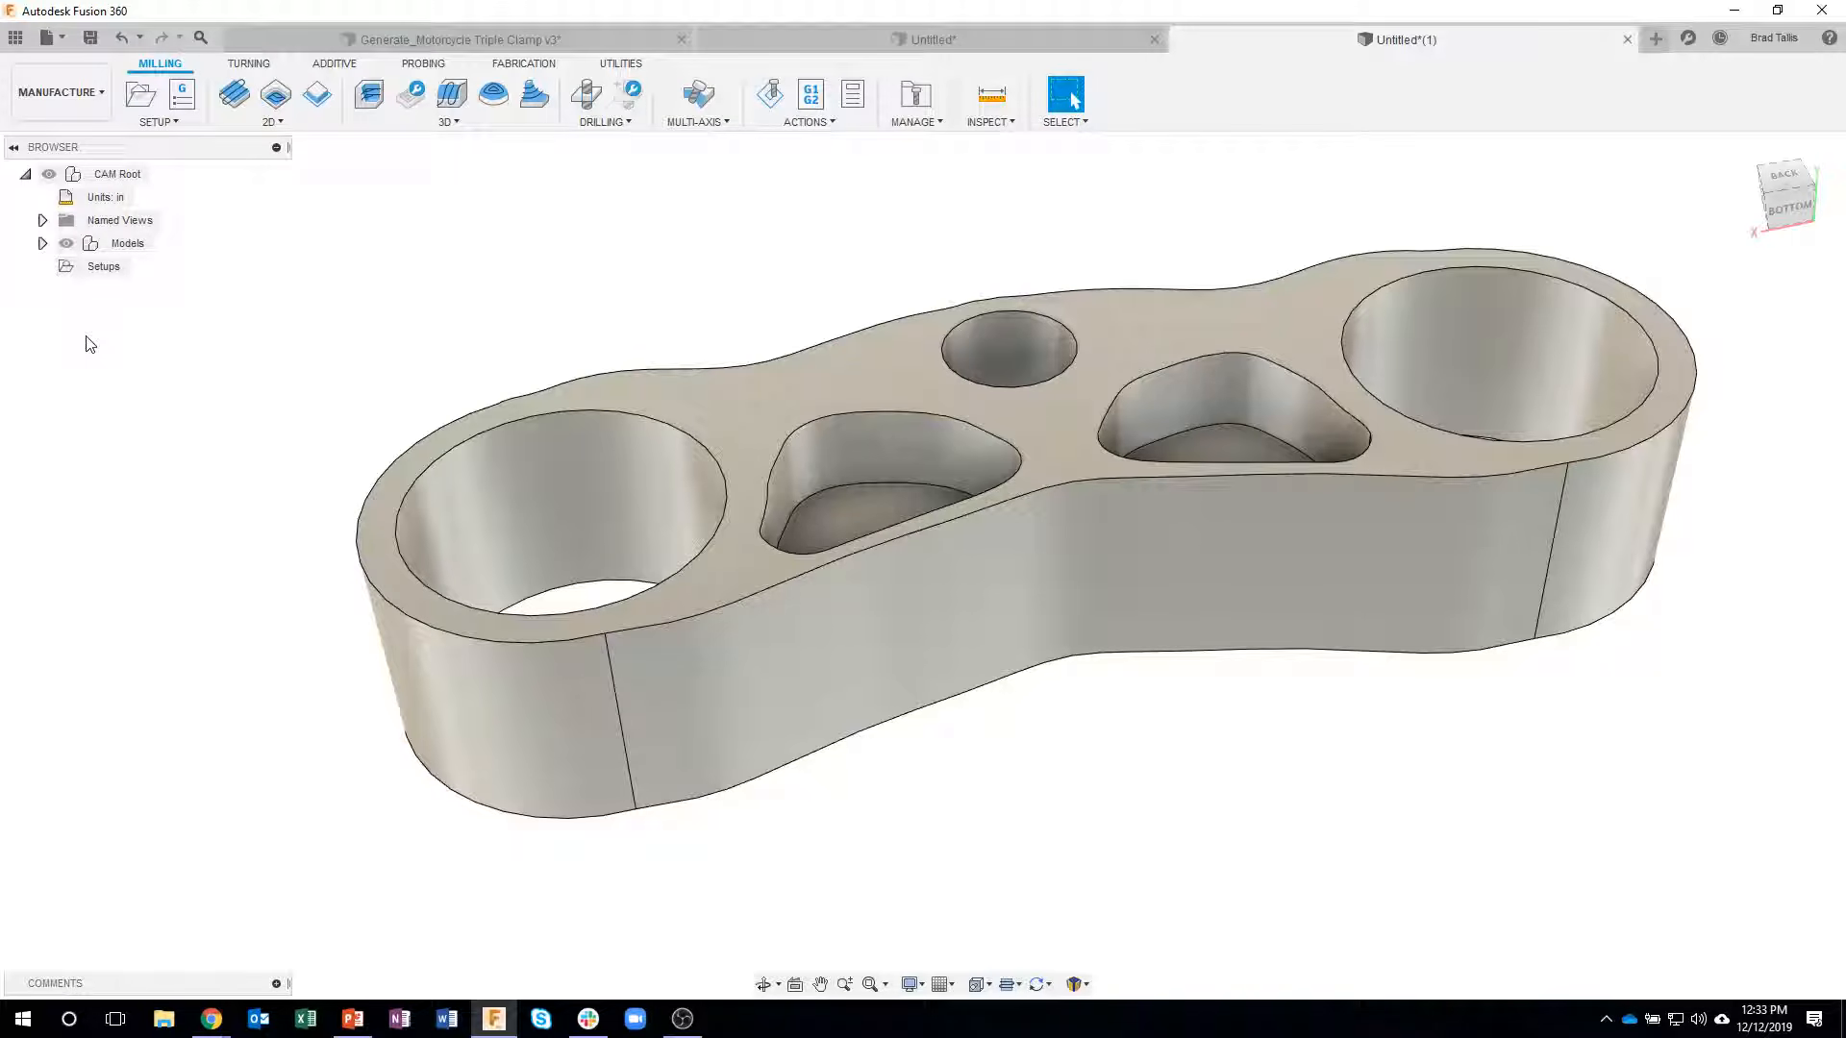
click(141, 96)
shift+middle_drag(711, 207, 852, 382)
shift+middle_drag(798, 469, 619, 241)
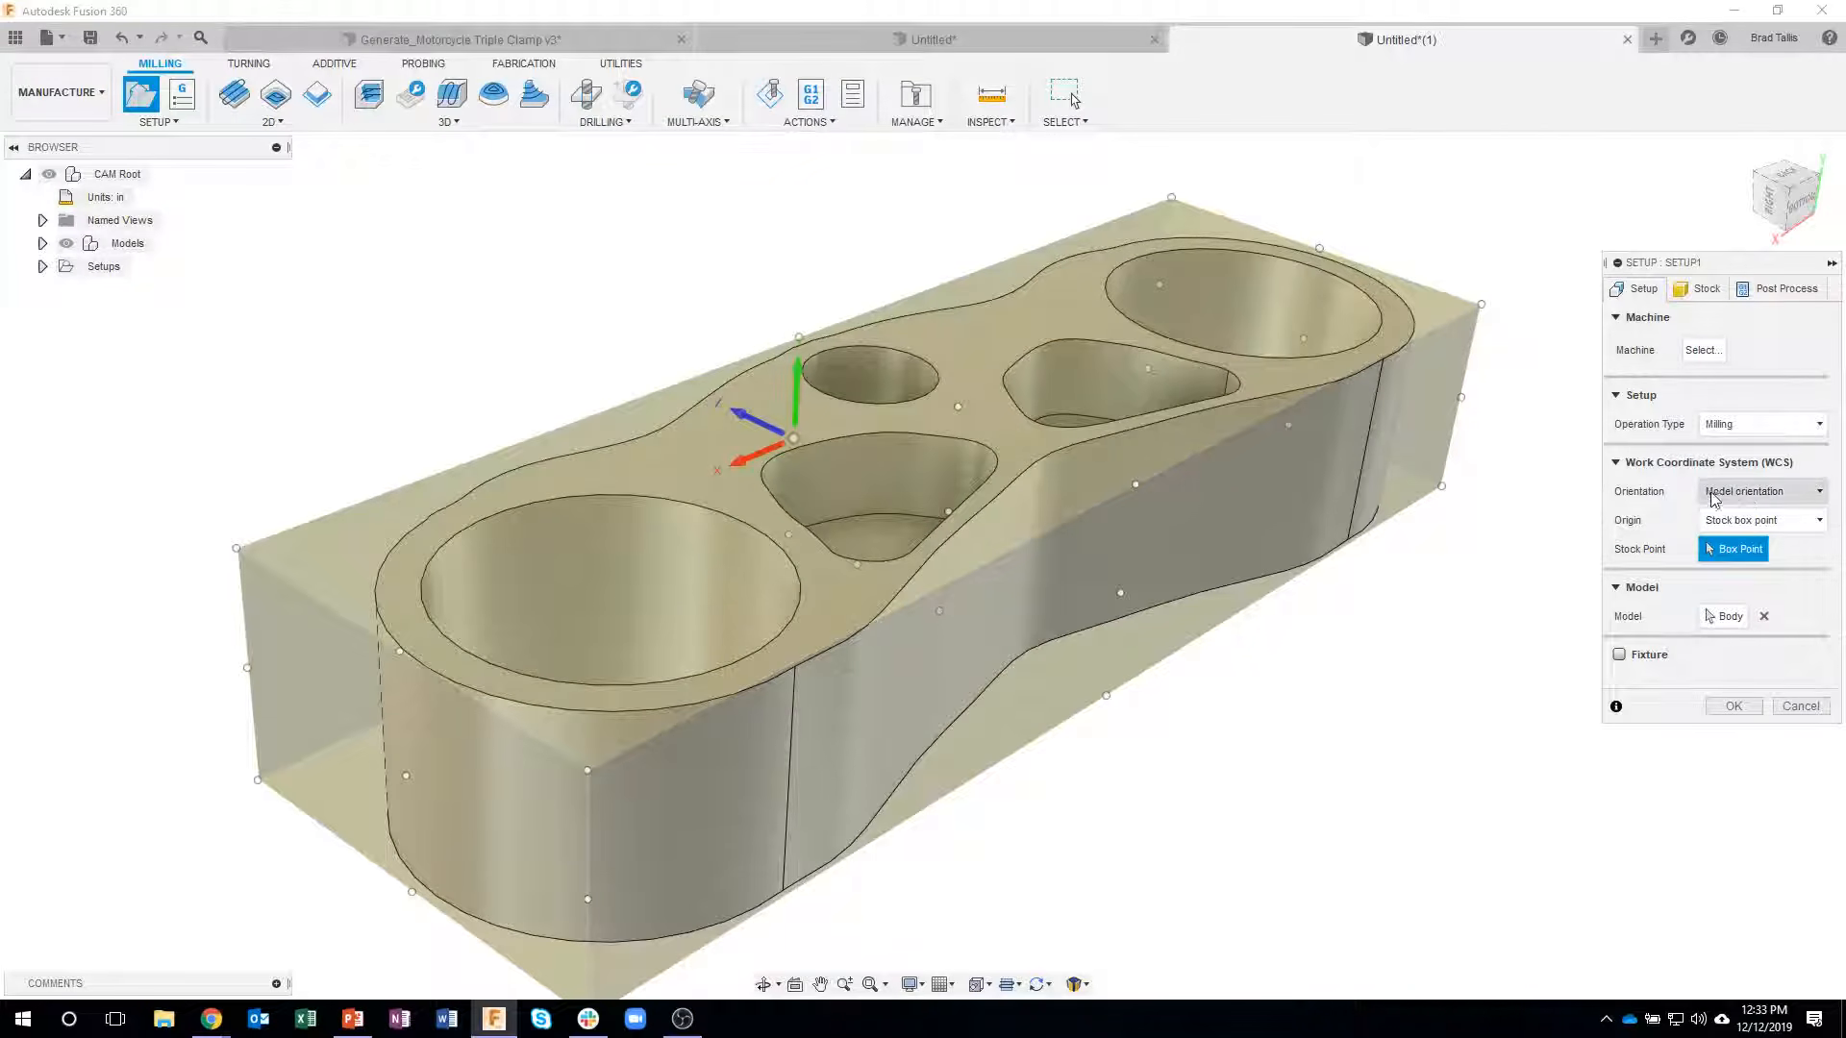
- Orient the setup by Z axis/plane and X axis, taking Z from the clamp's pocketed face and flipping the X axis
click(1754, 496)
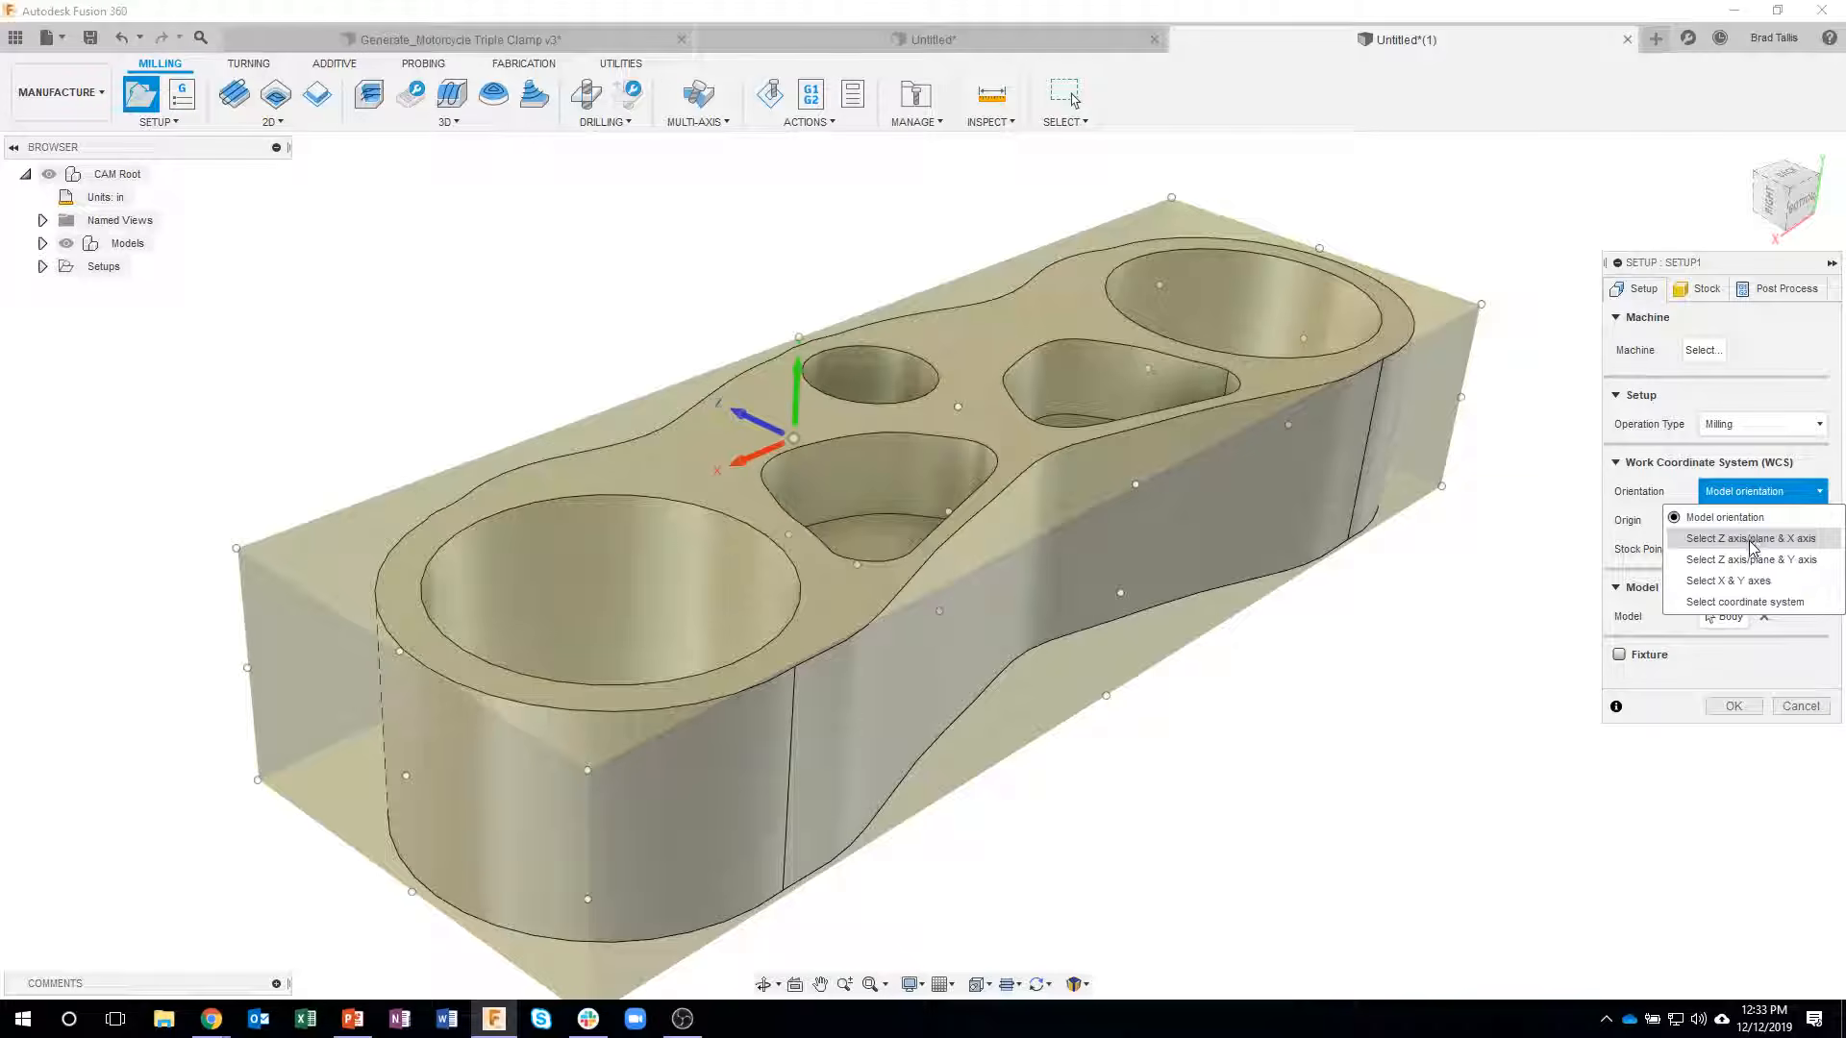
click(1752, 541)
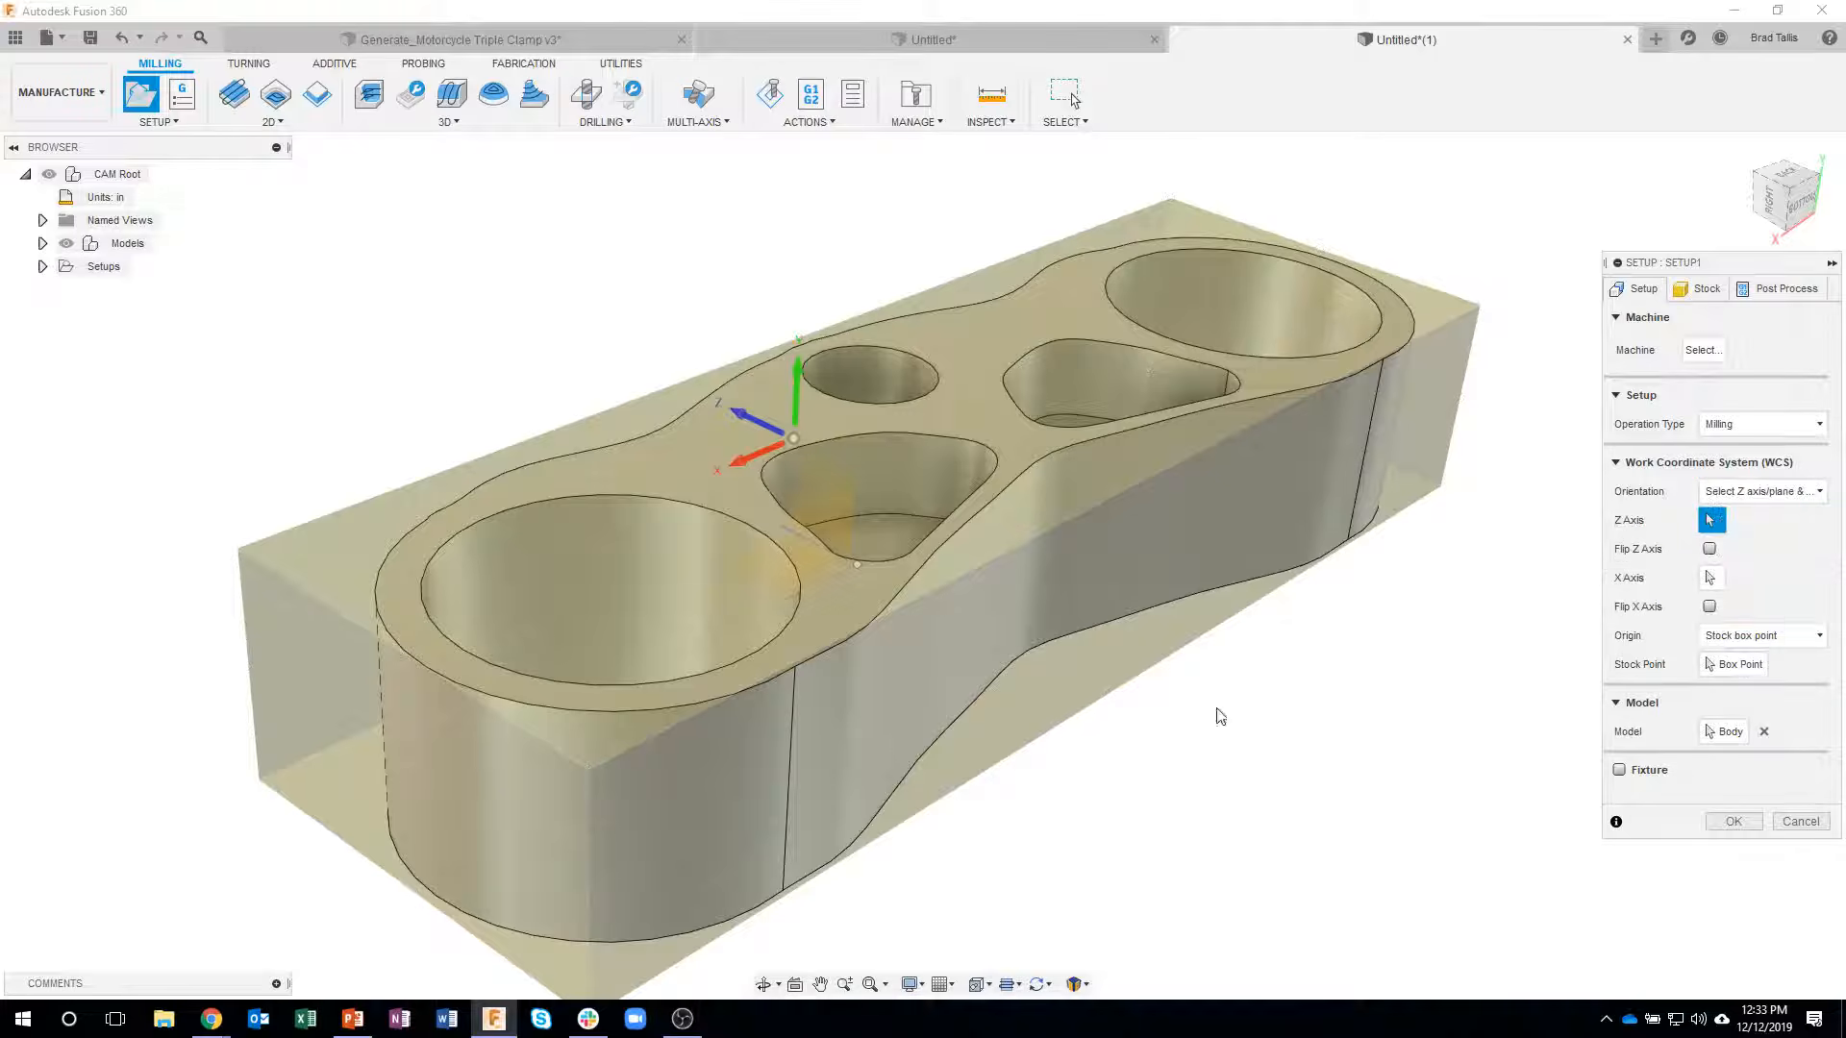
click(686, 480)
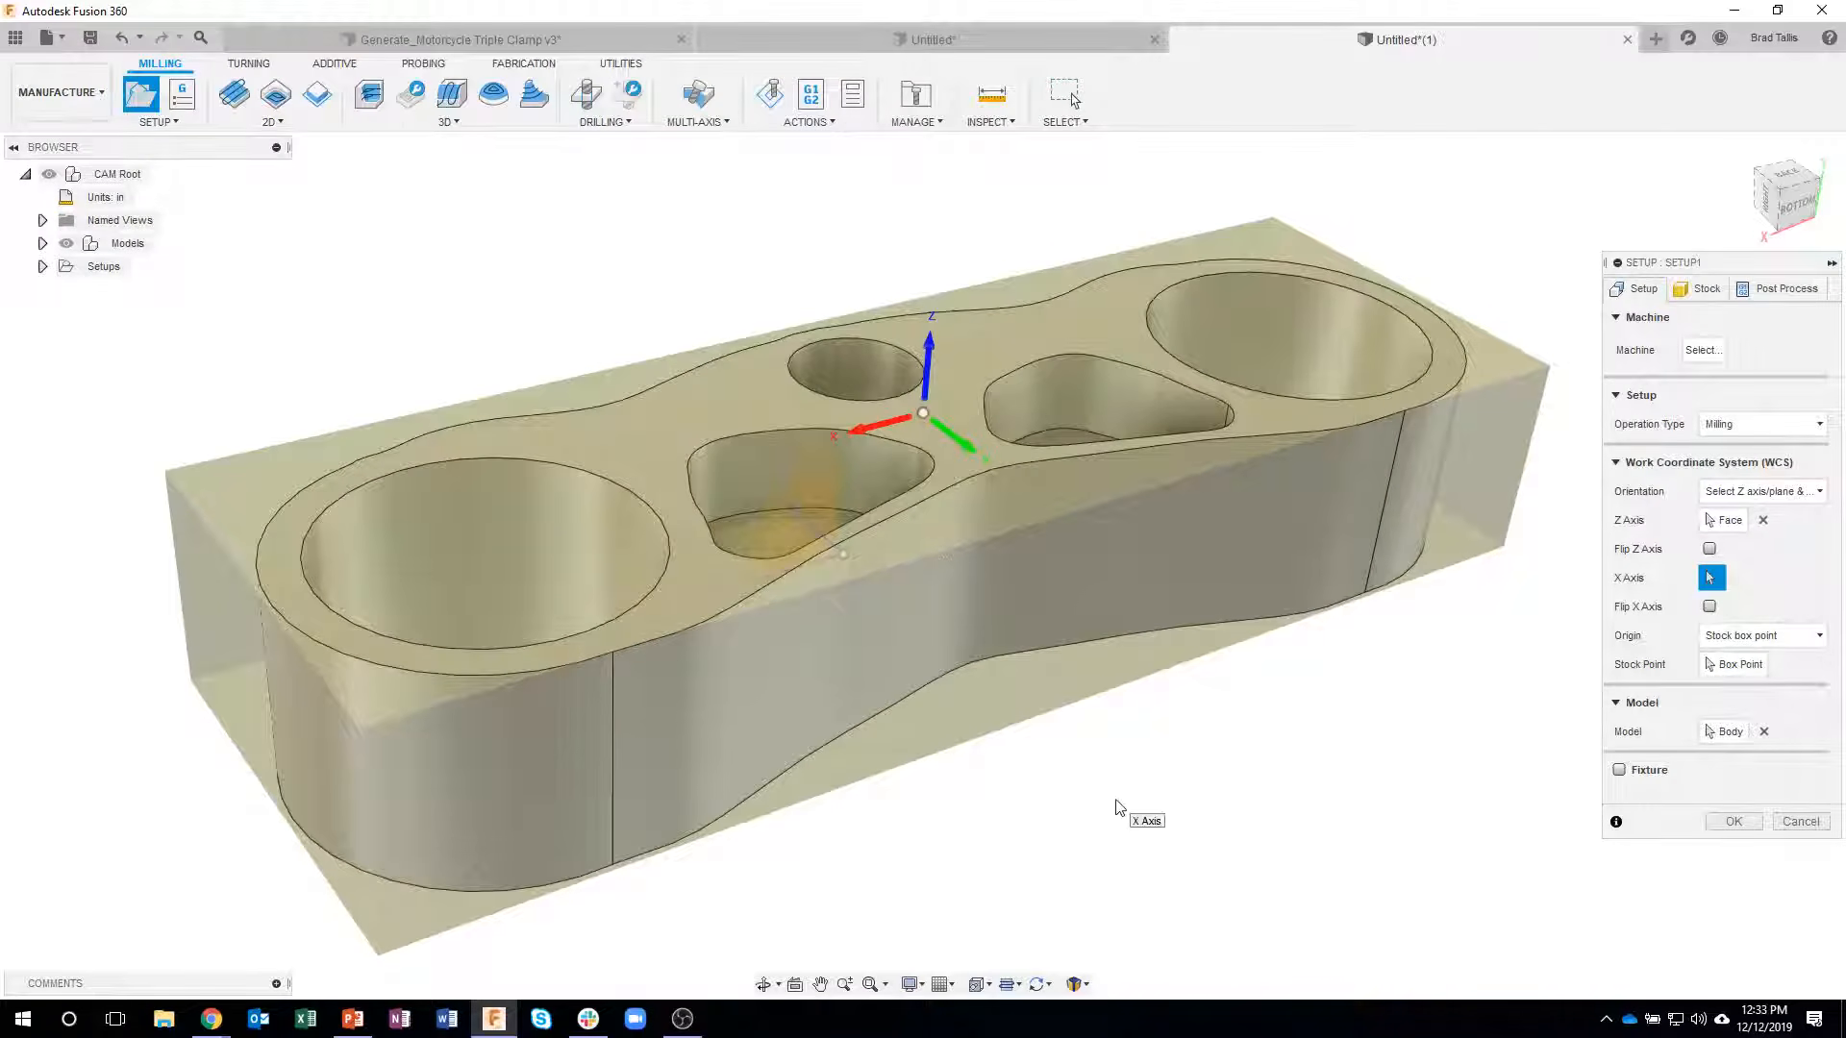
click(1709, 607)
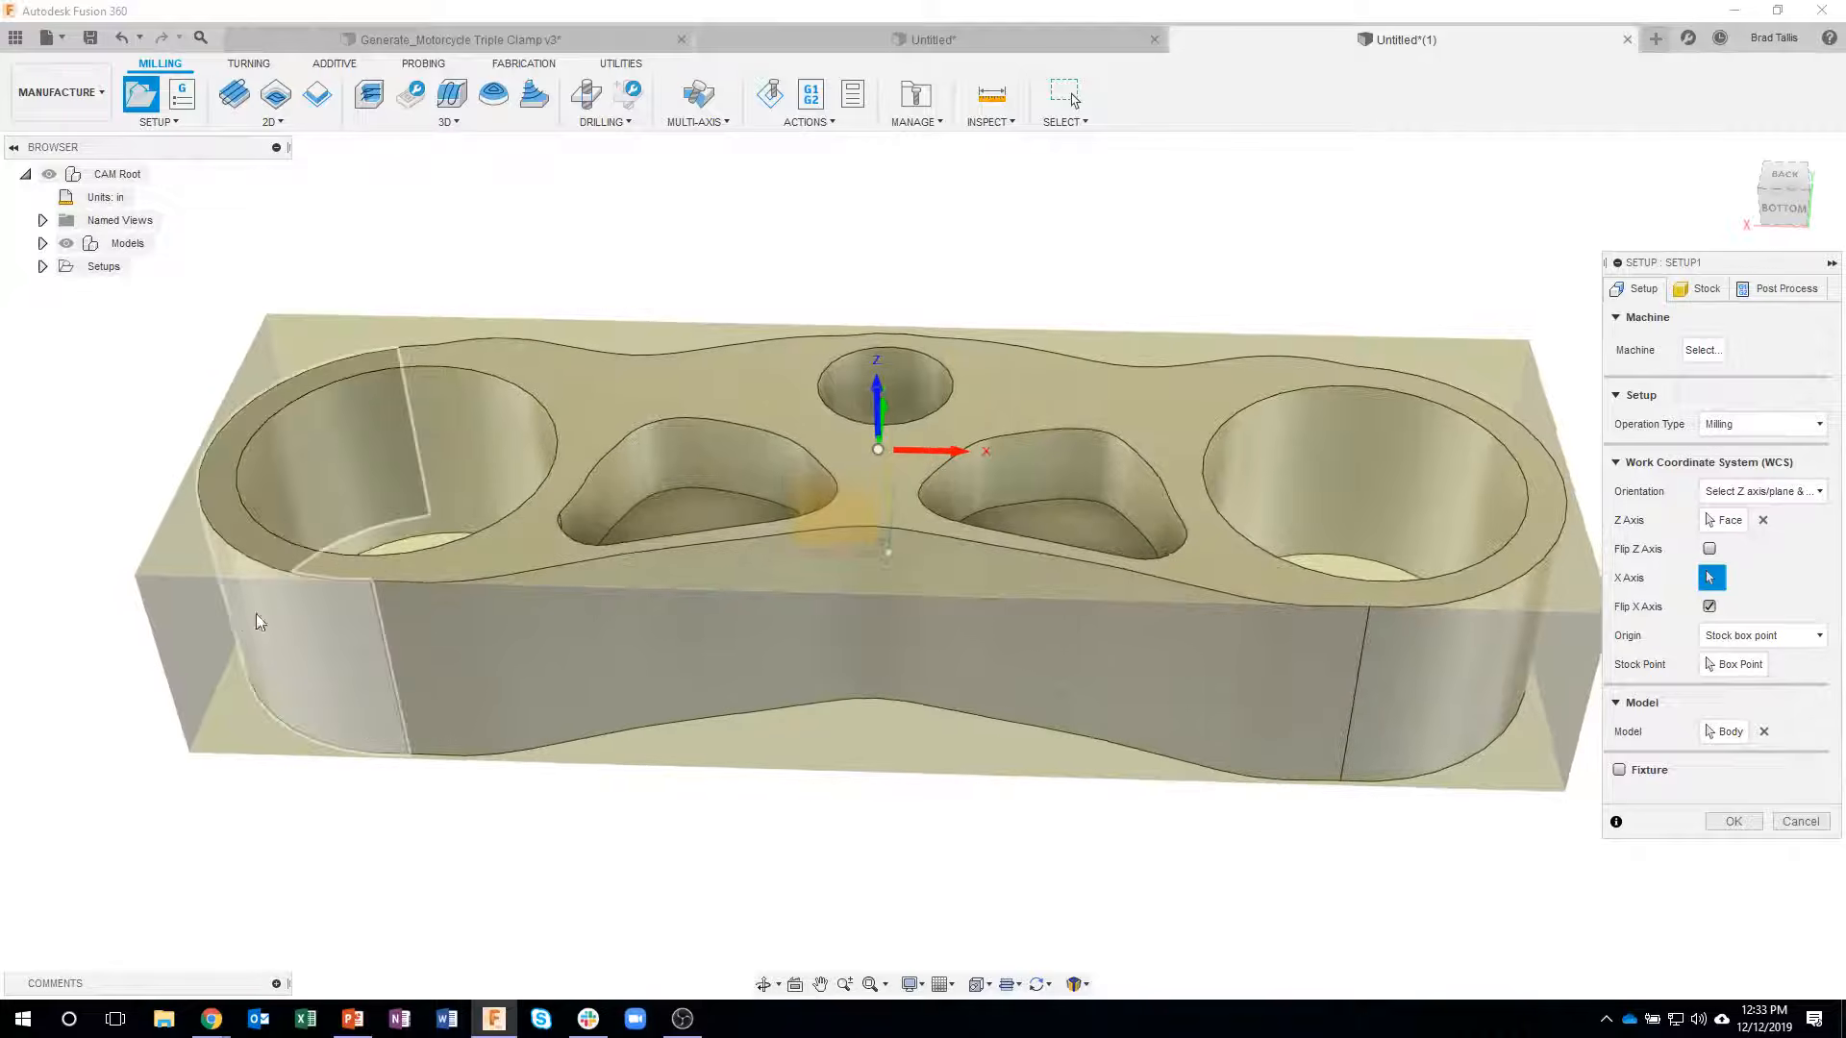
- Place the setup origin on the stock box's upper front-left corner point
click(883, 455)
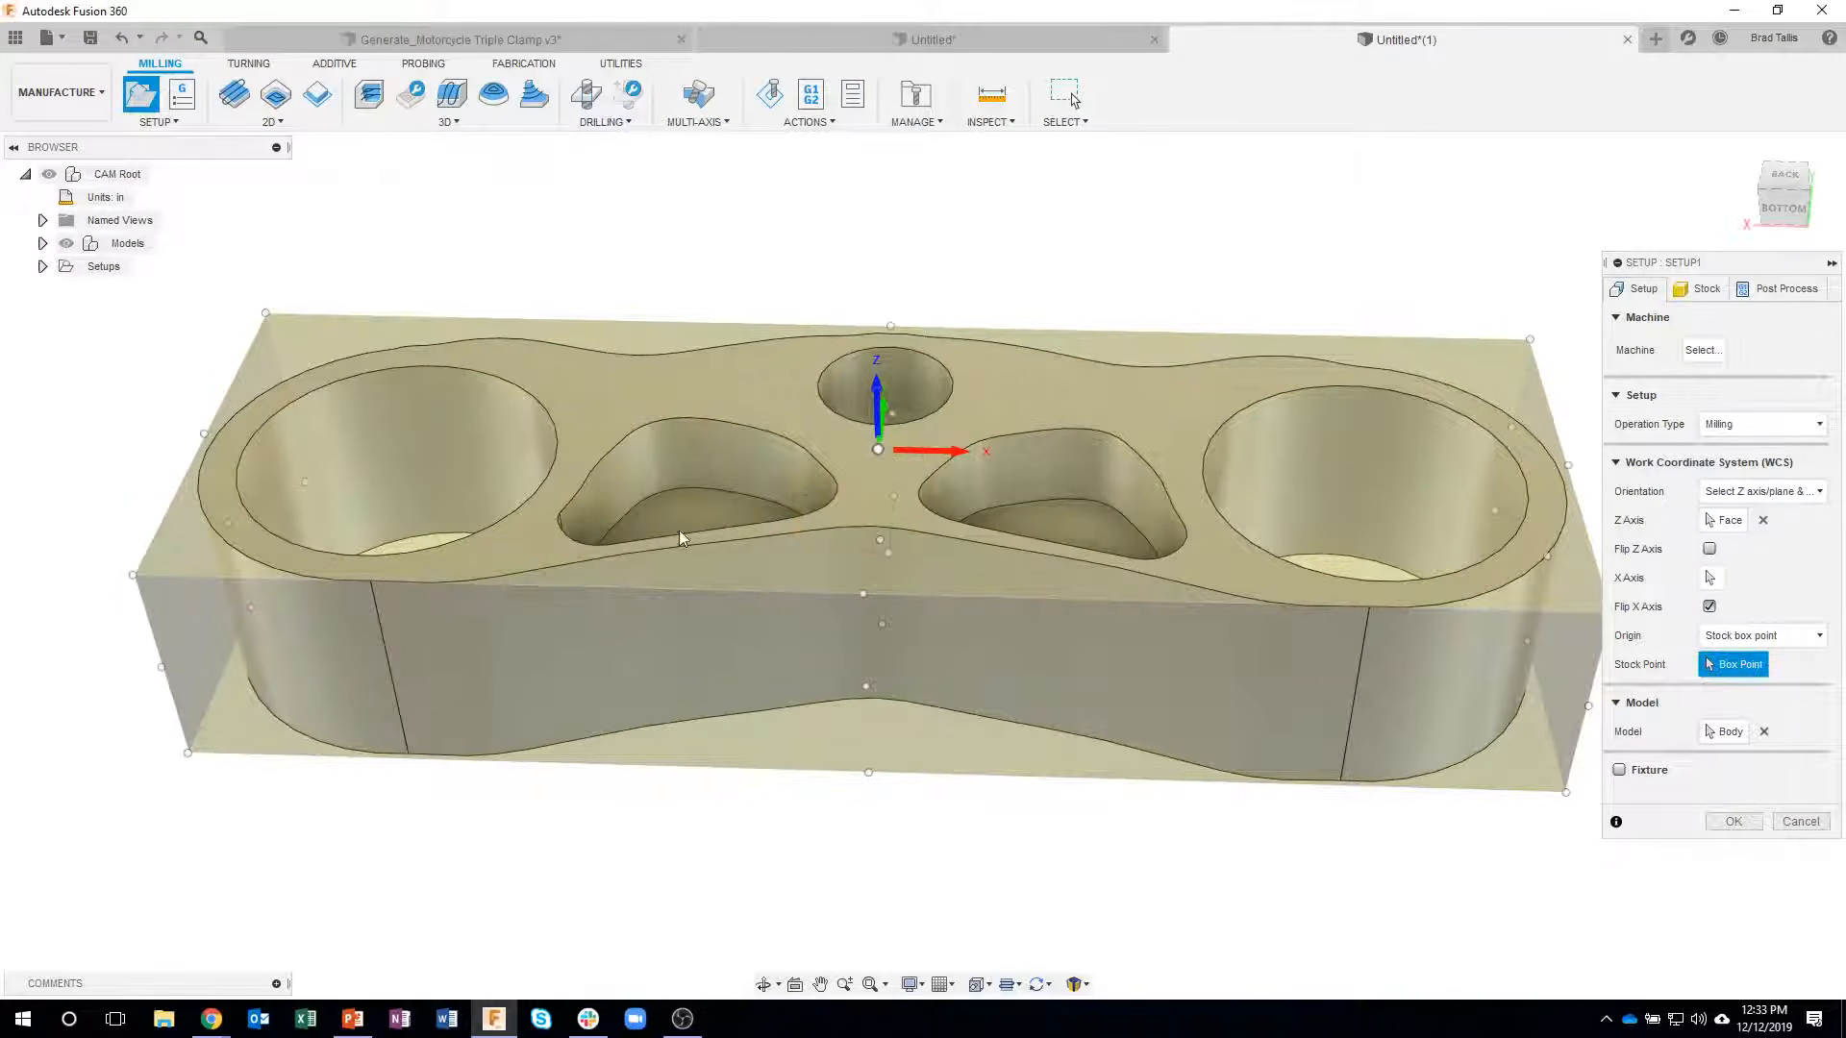
click(131, 579)
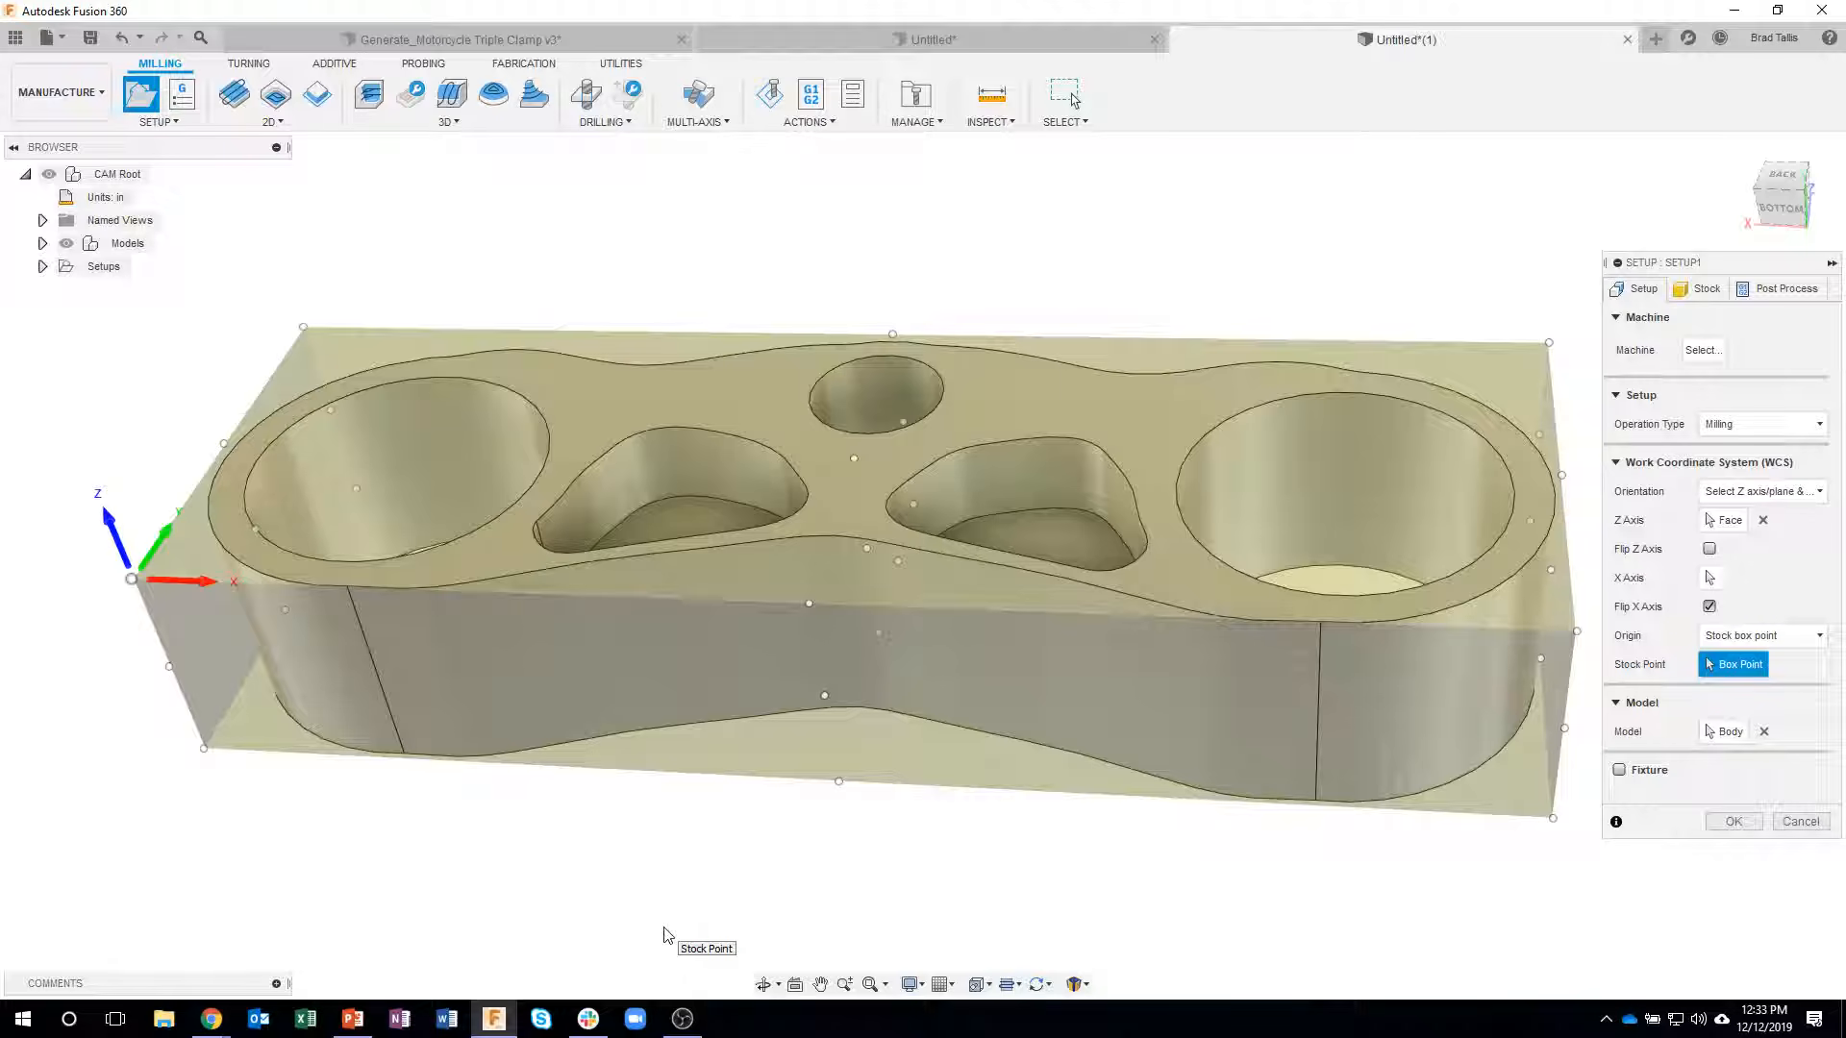
shift+middle_drag(939, 795, 973, 567)
shift+middle_drag(868, 735, 820, 784)
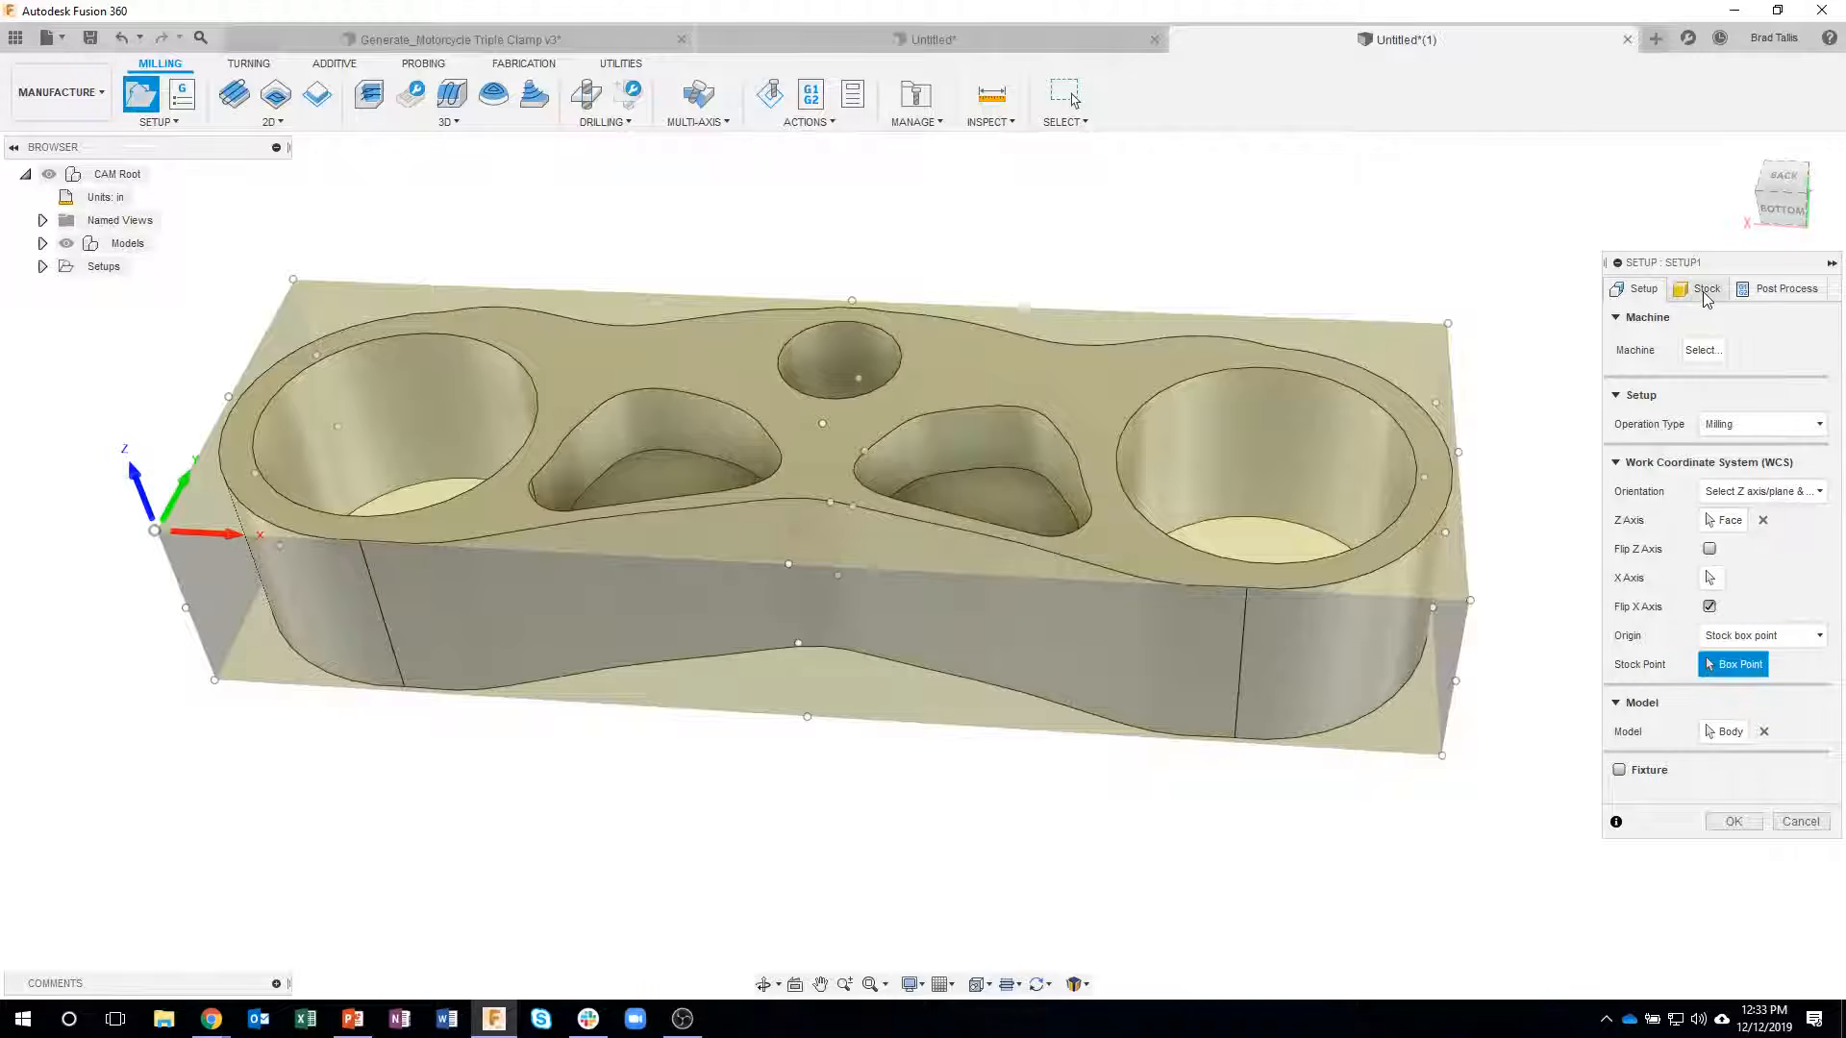
- Set the stock bottom offset to .5 in and check the added material from the side
click(1706, 292)
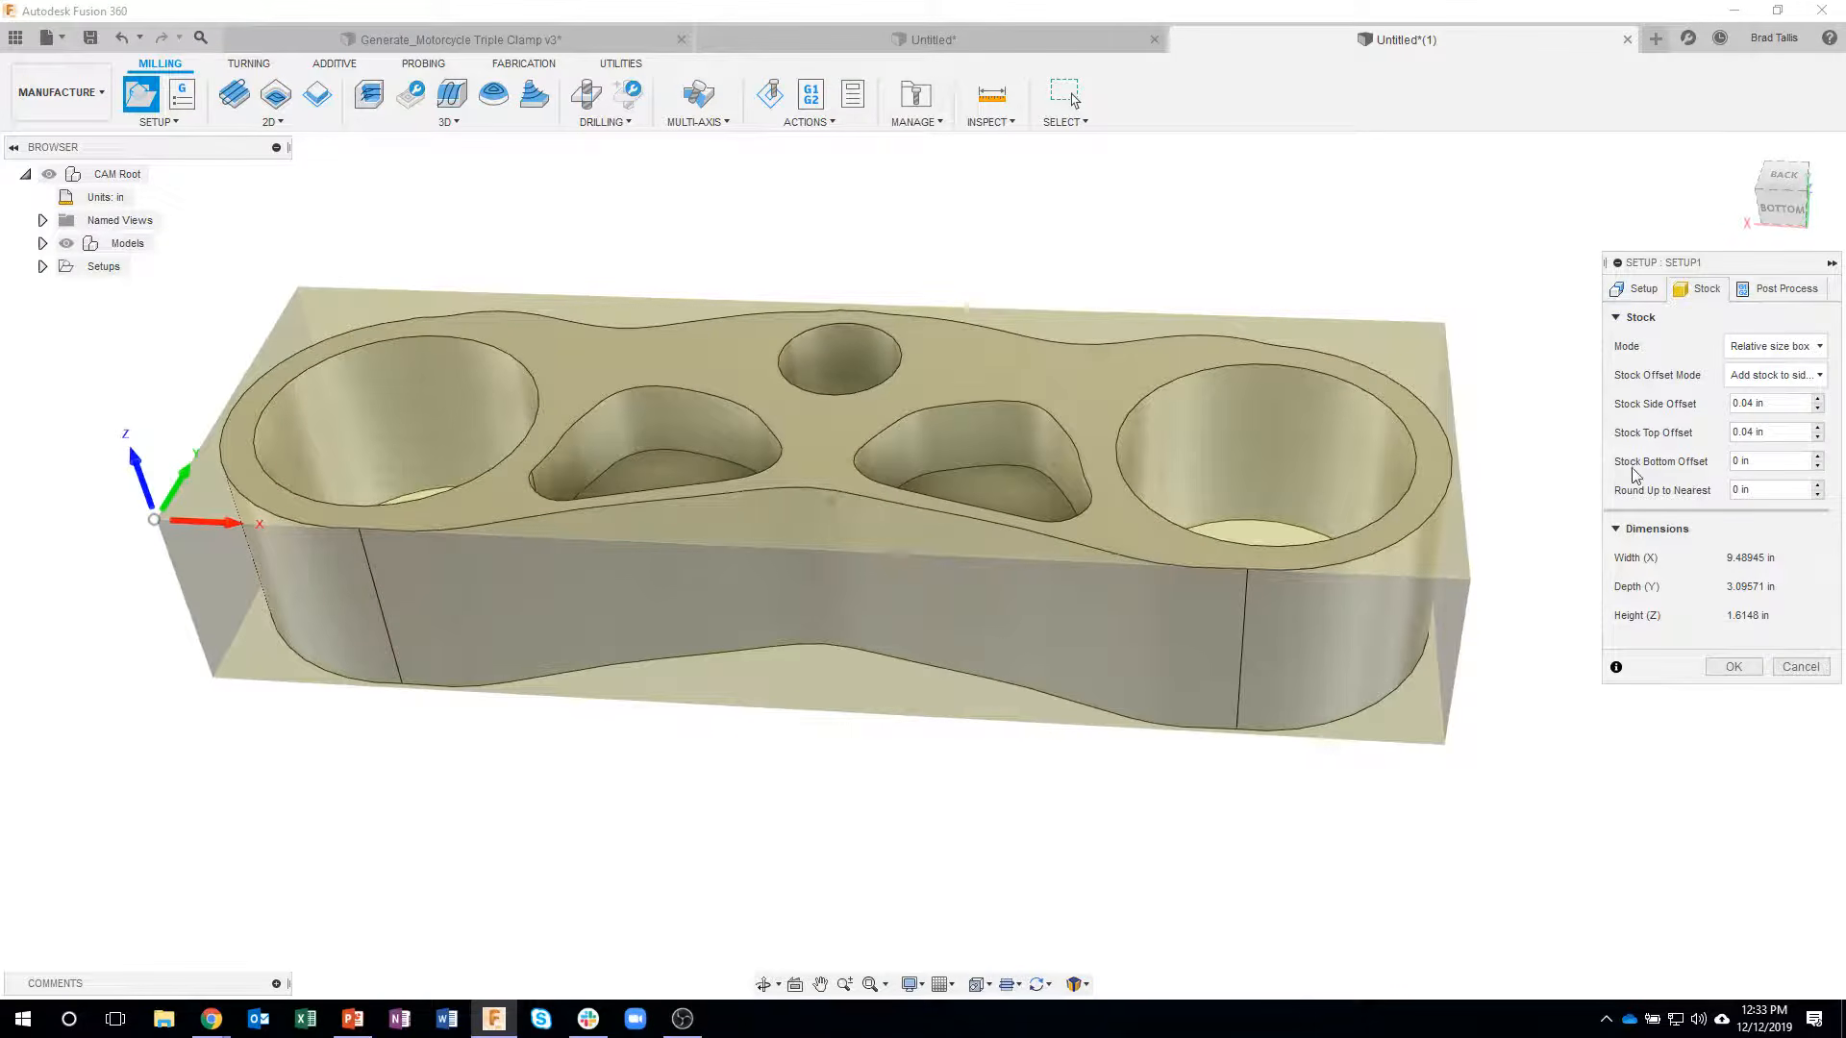
click(1733, 463)
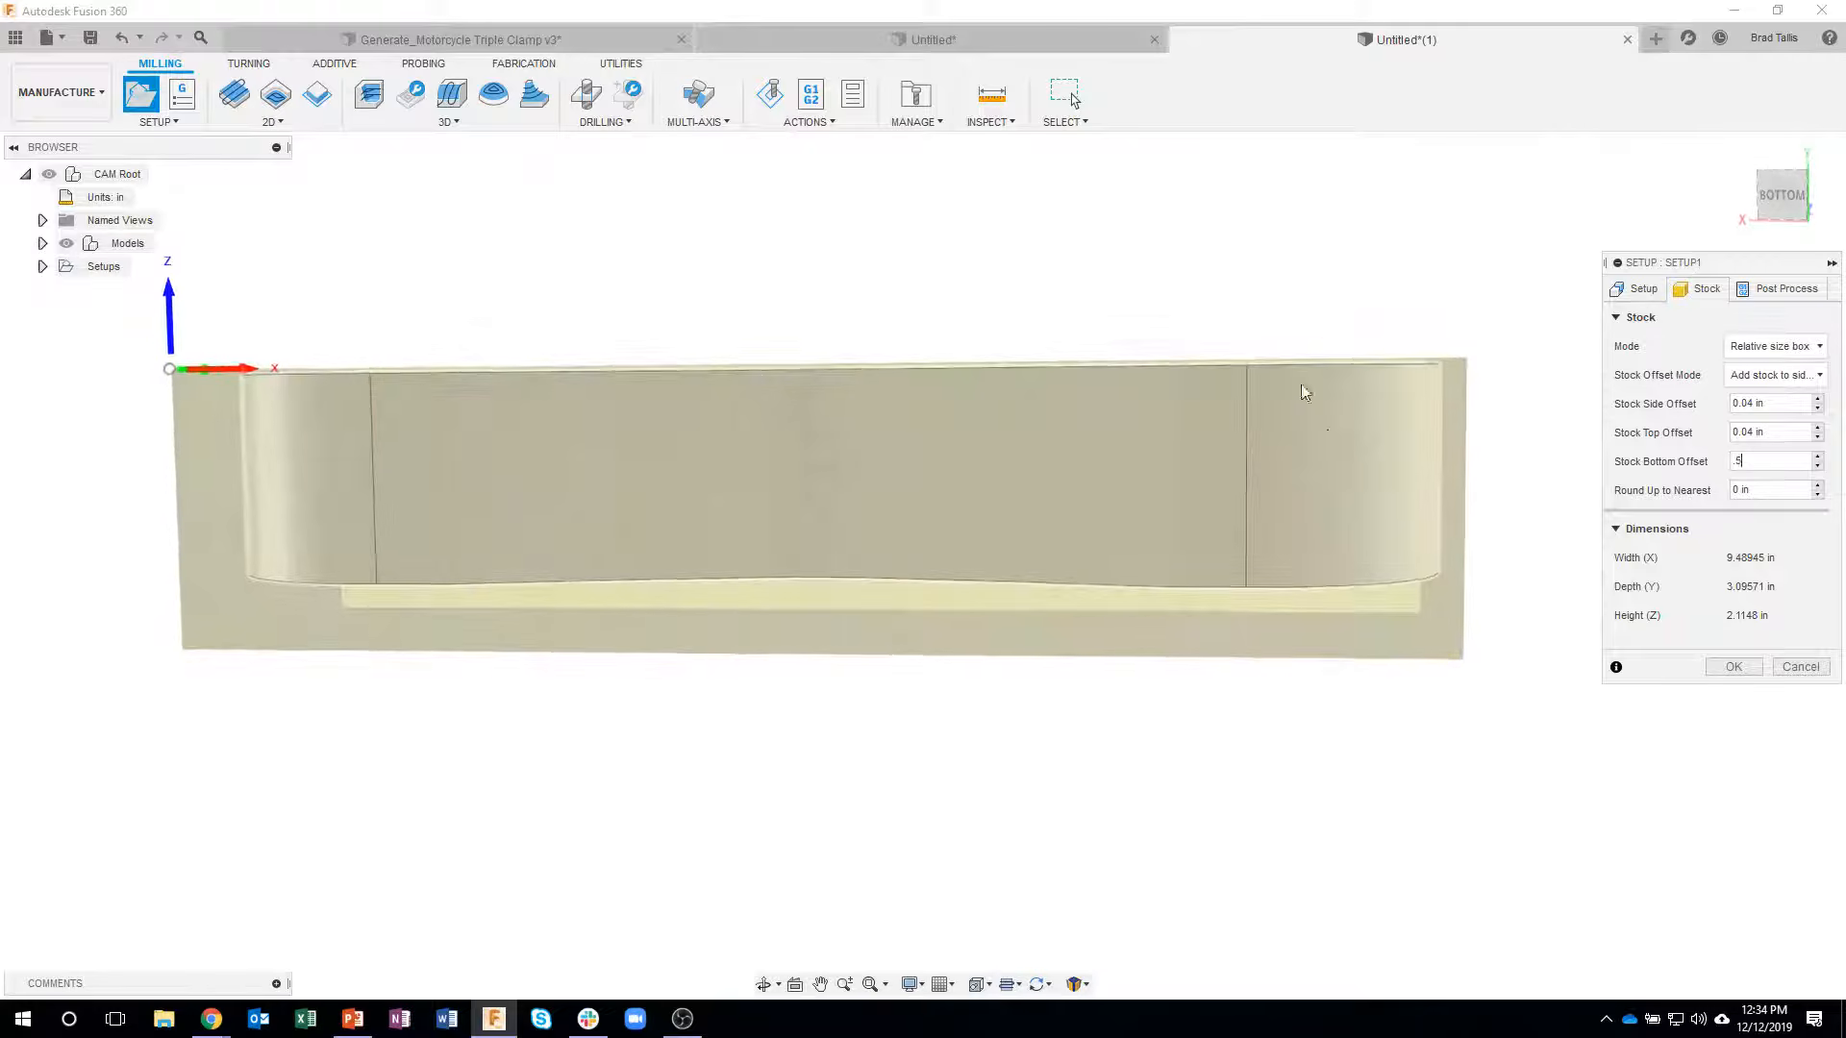
shift+middle_drag(1229, 391, 1238, 468)
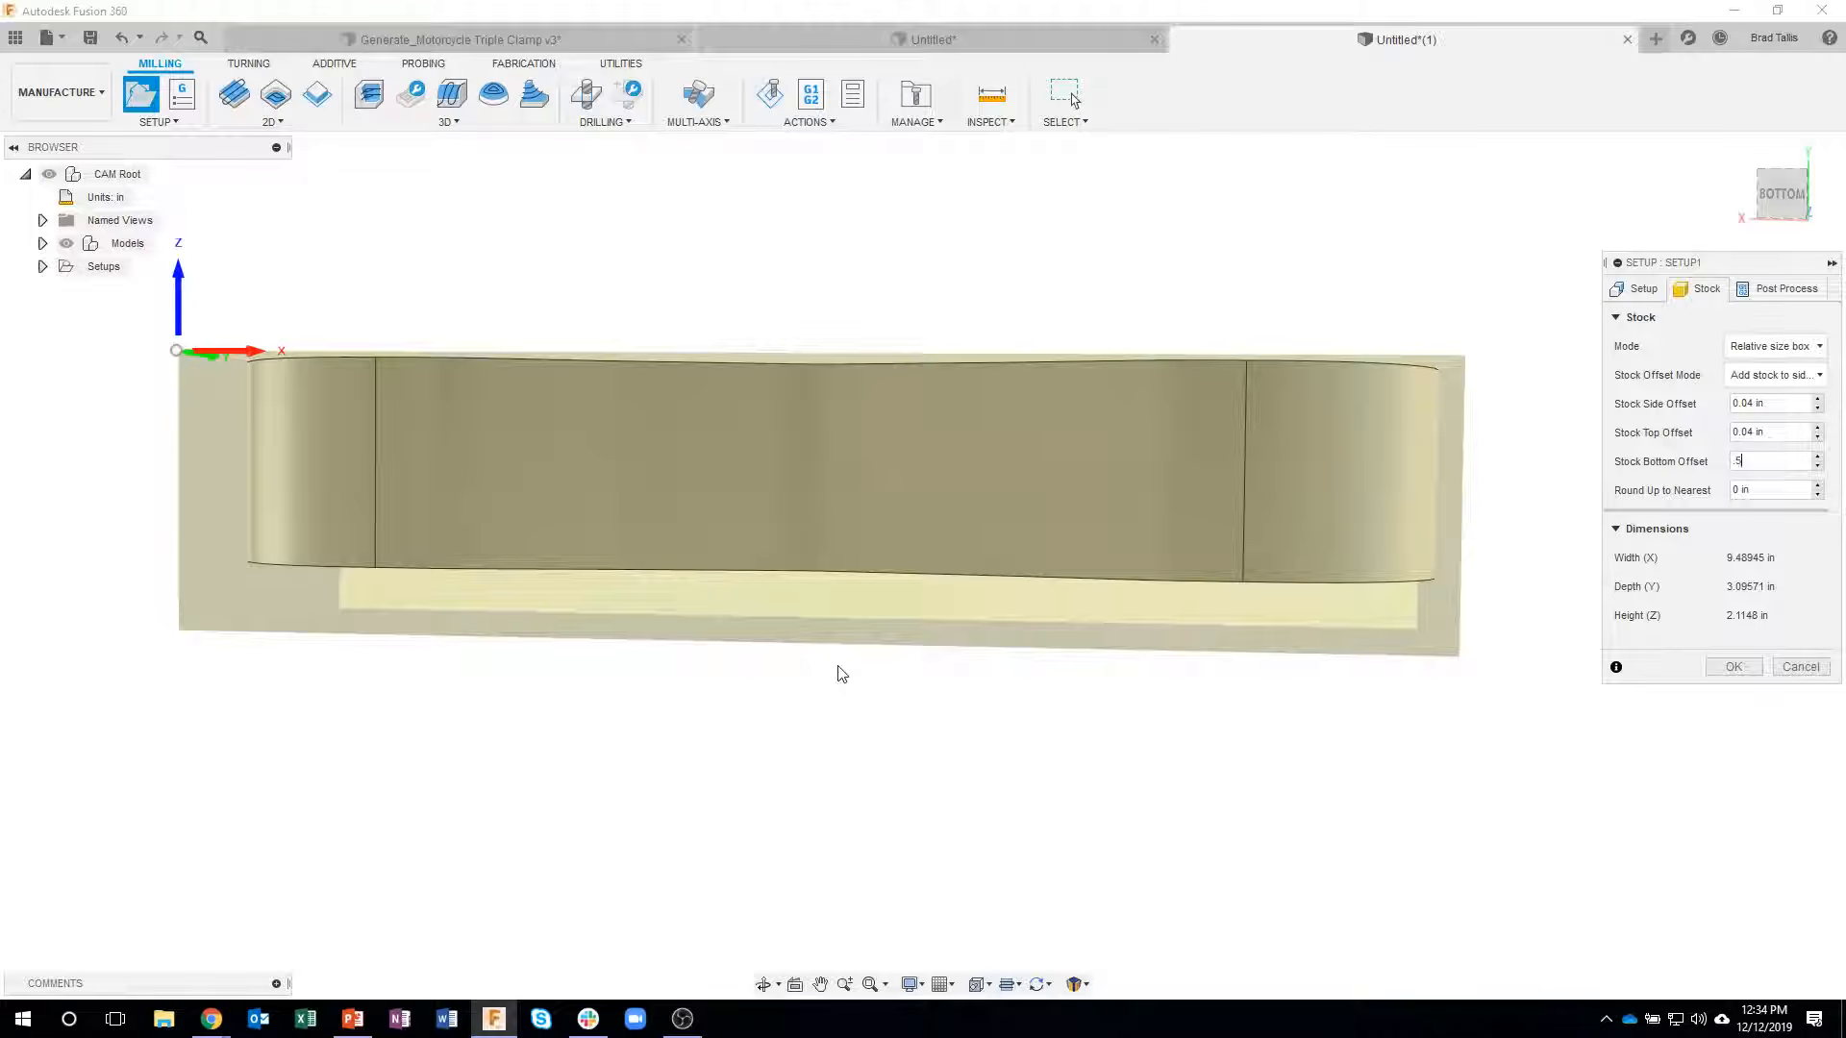
- Check the stock around the clamp from the side and accept the milling setup
shift+middle_drag(946, 676, 1069, 756)
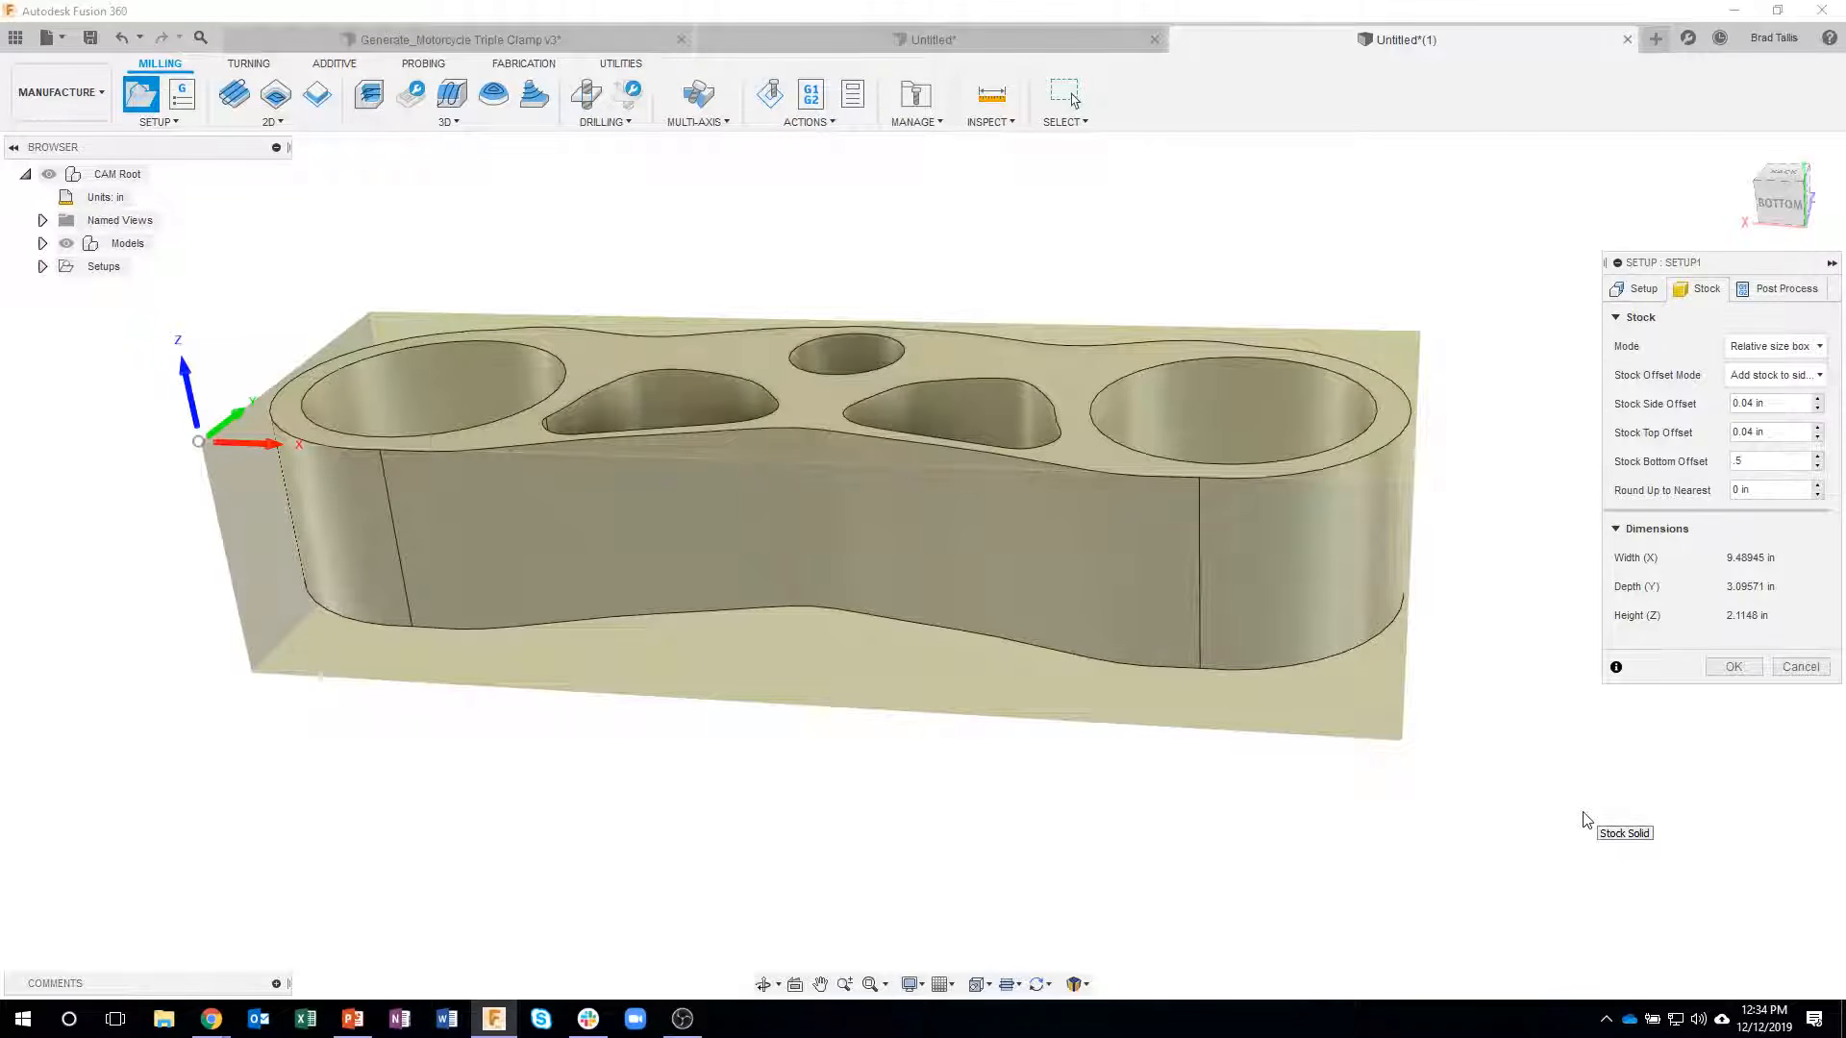
shift+middle_drag(1621, 242, 1651, 202)
click(1776, 207)
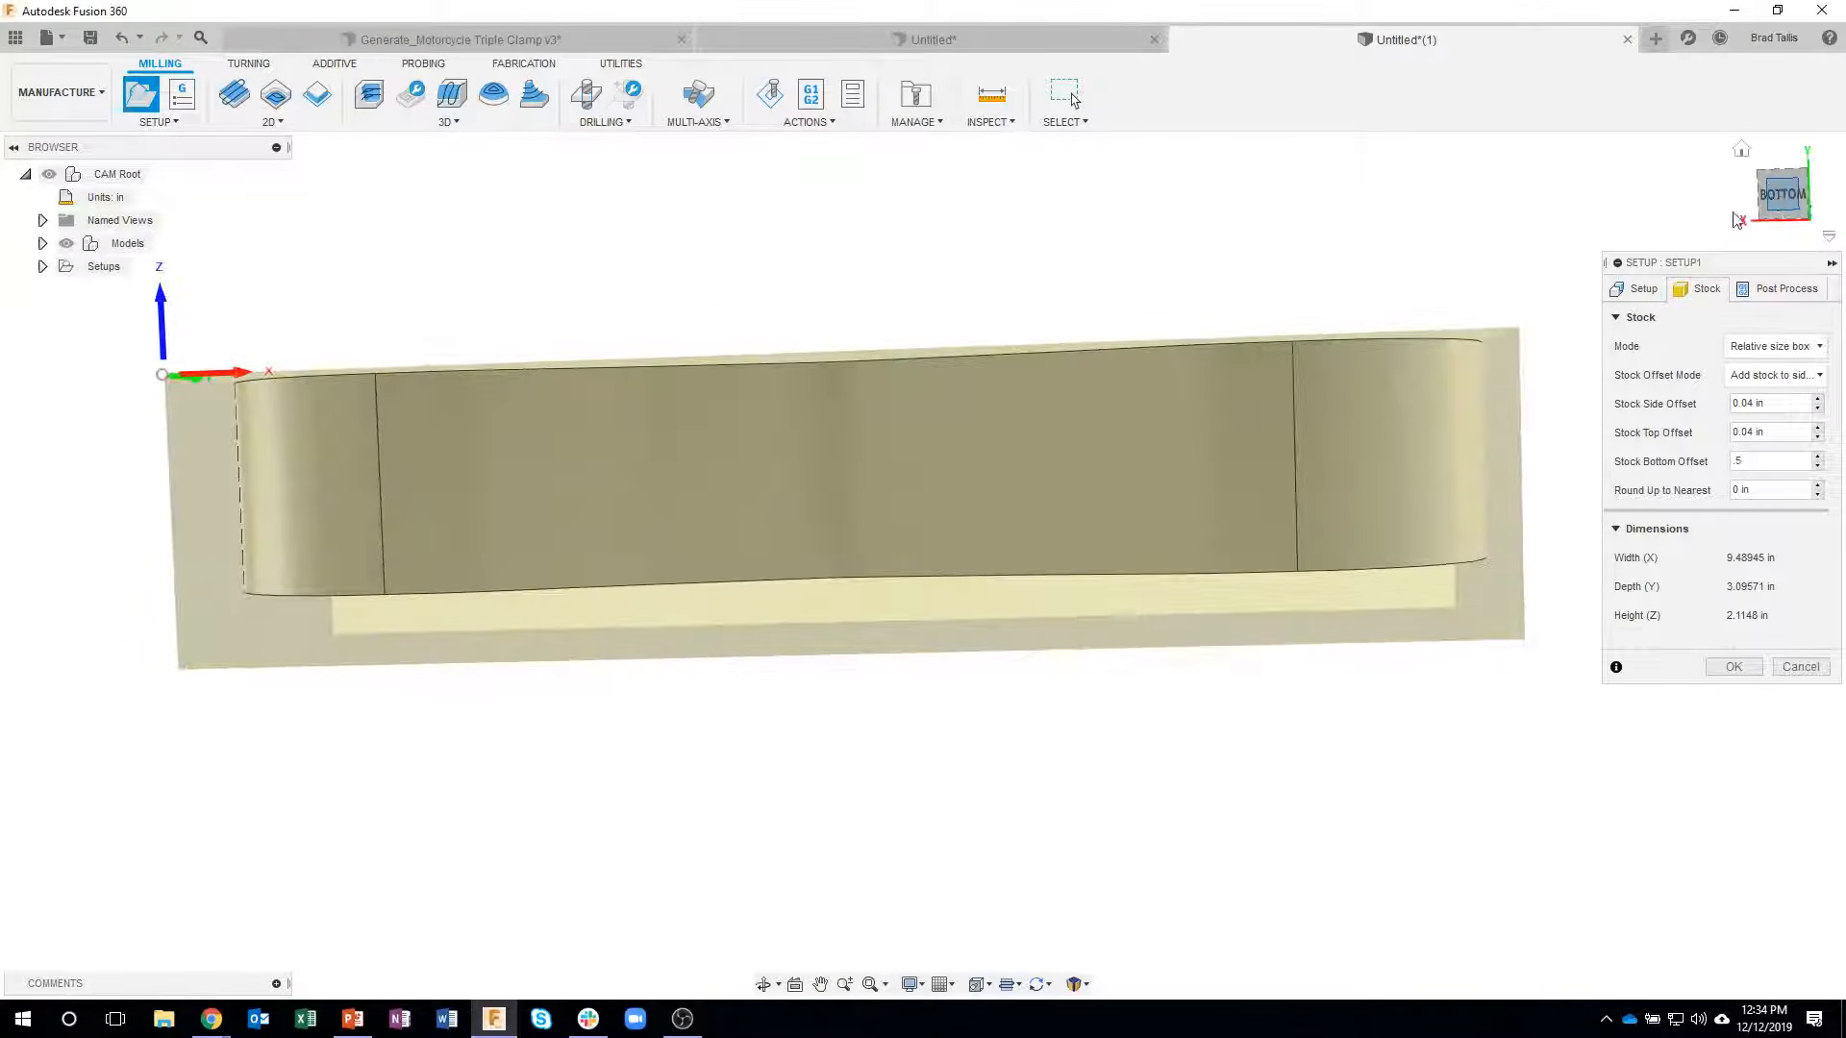
scroll(1442, 369, up, 3)
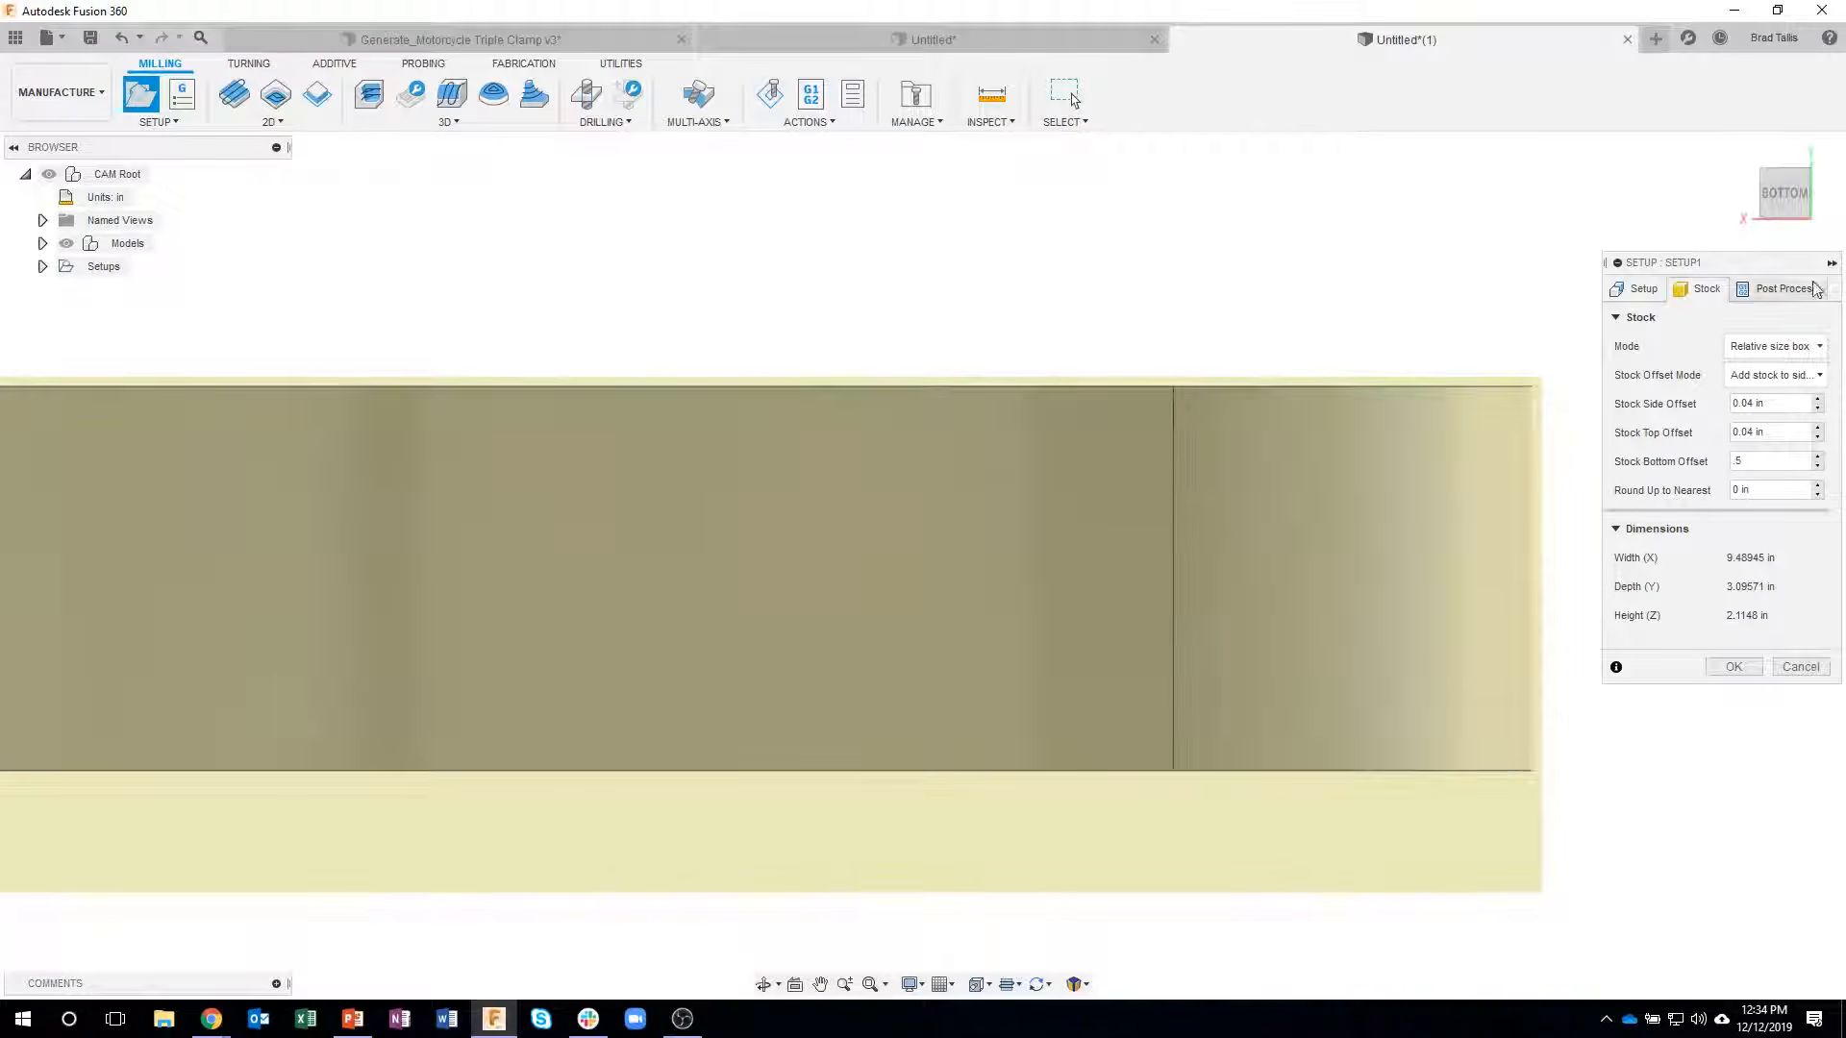
click(1726, 672)
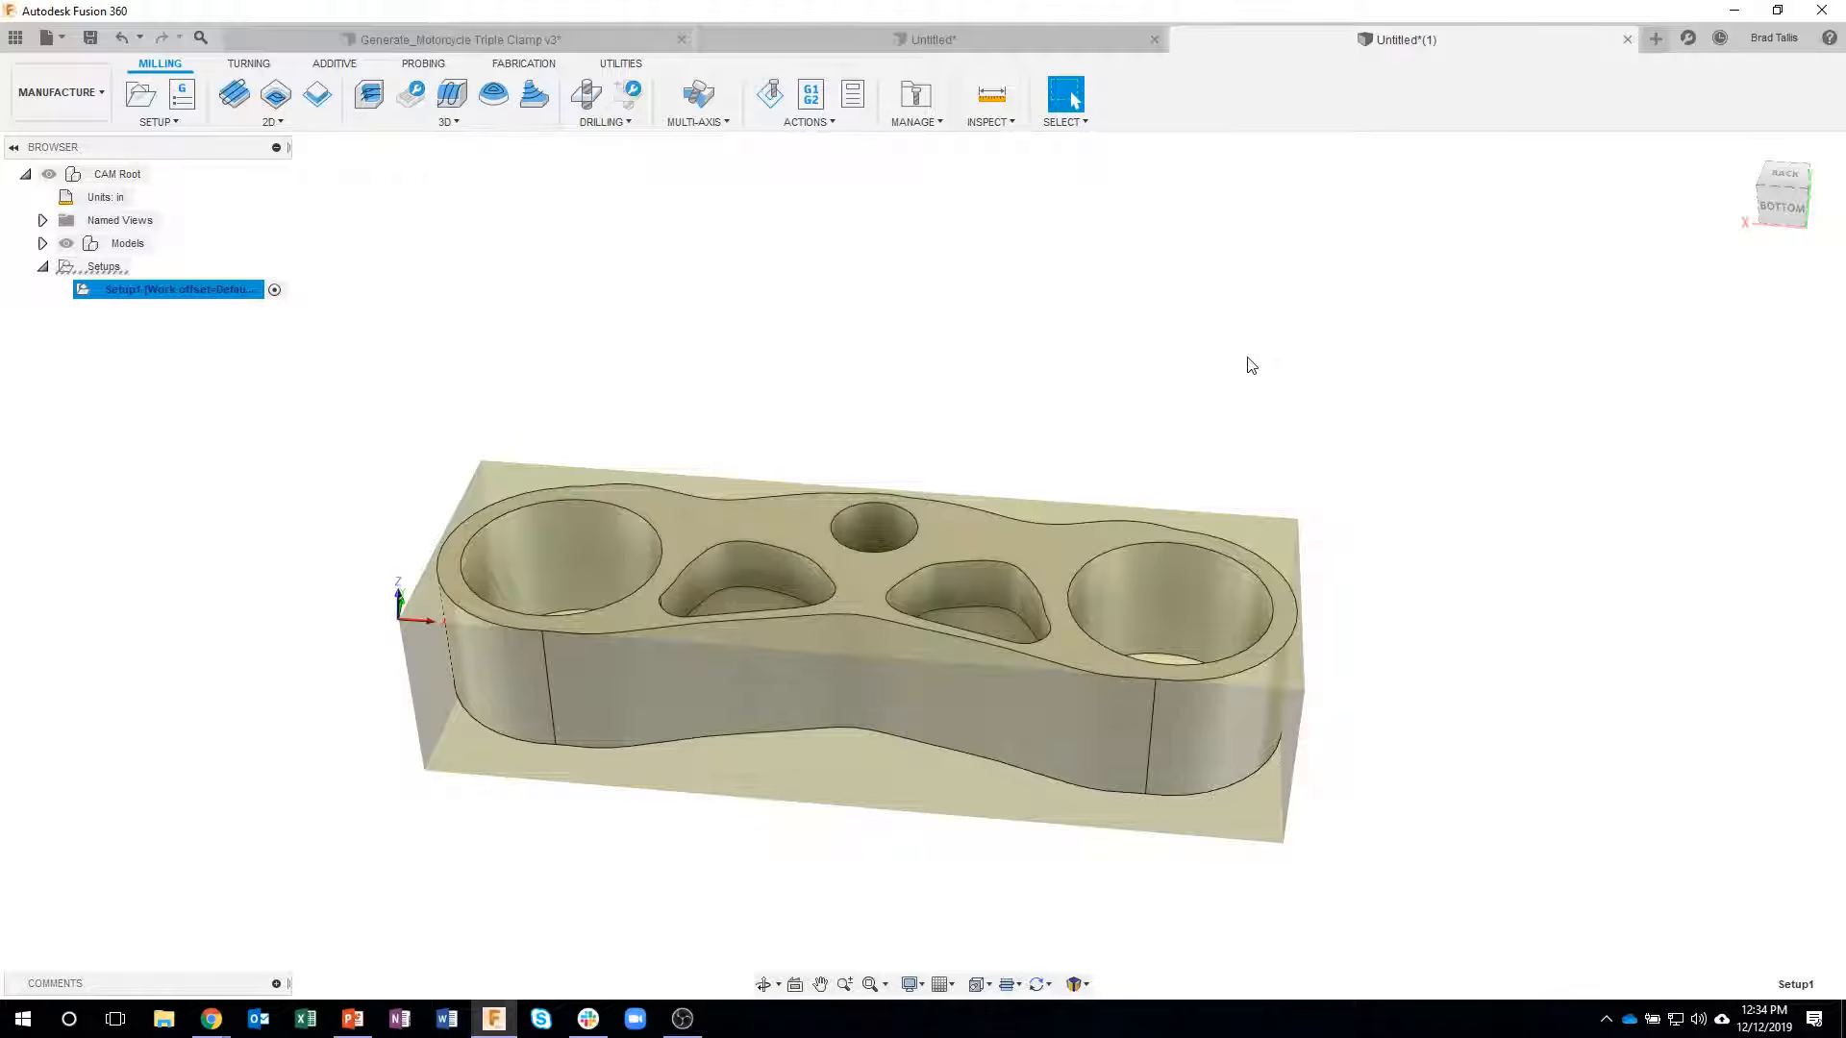
- Create a 2D Face operation using the 2" face mill from the Tutorial - Inch sample library
click(281, 122)
click(264, 187)
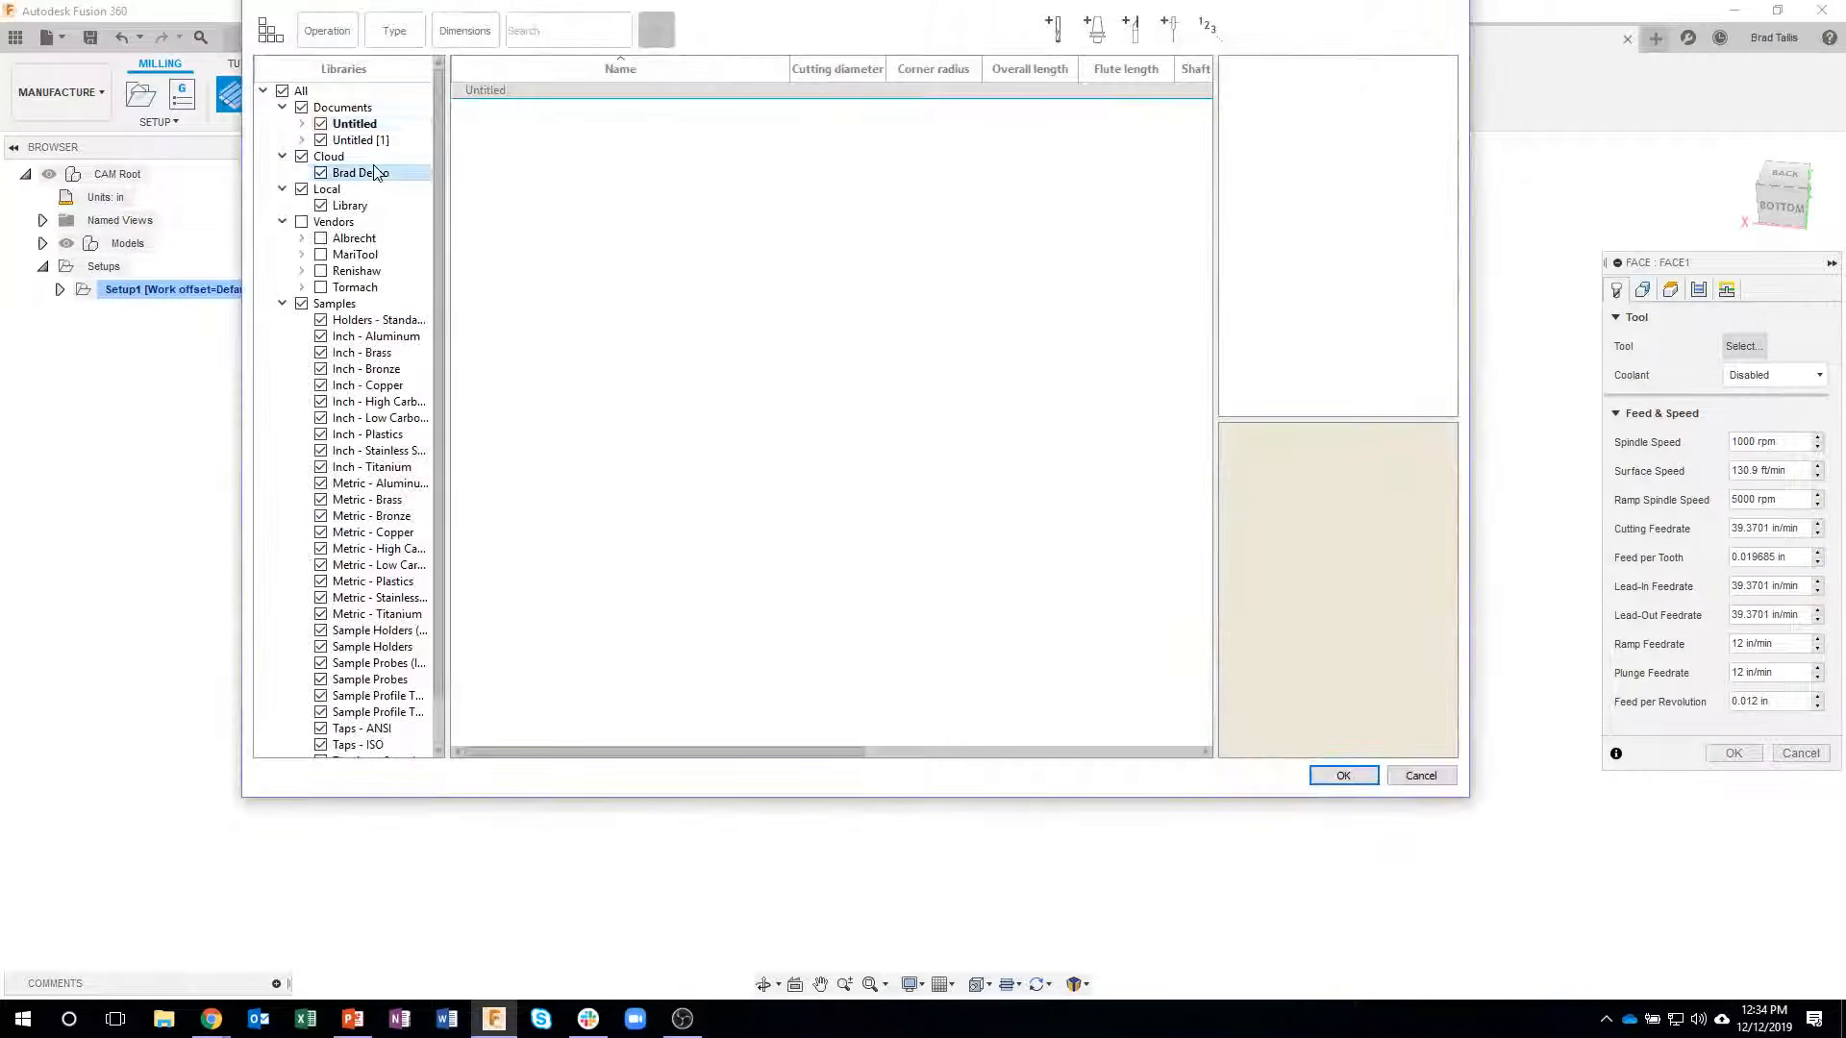
click(376, 172)
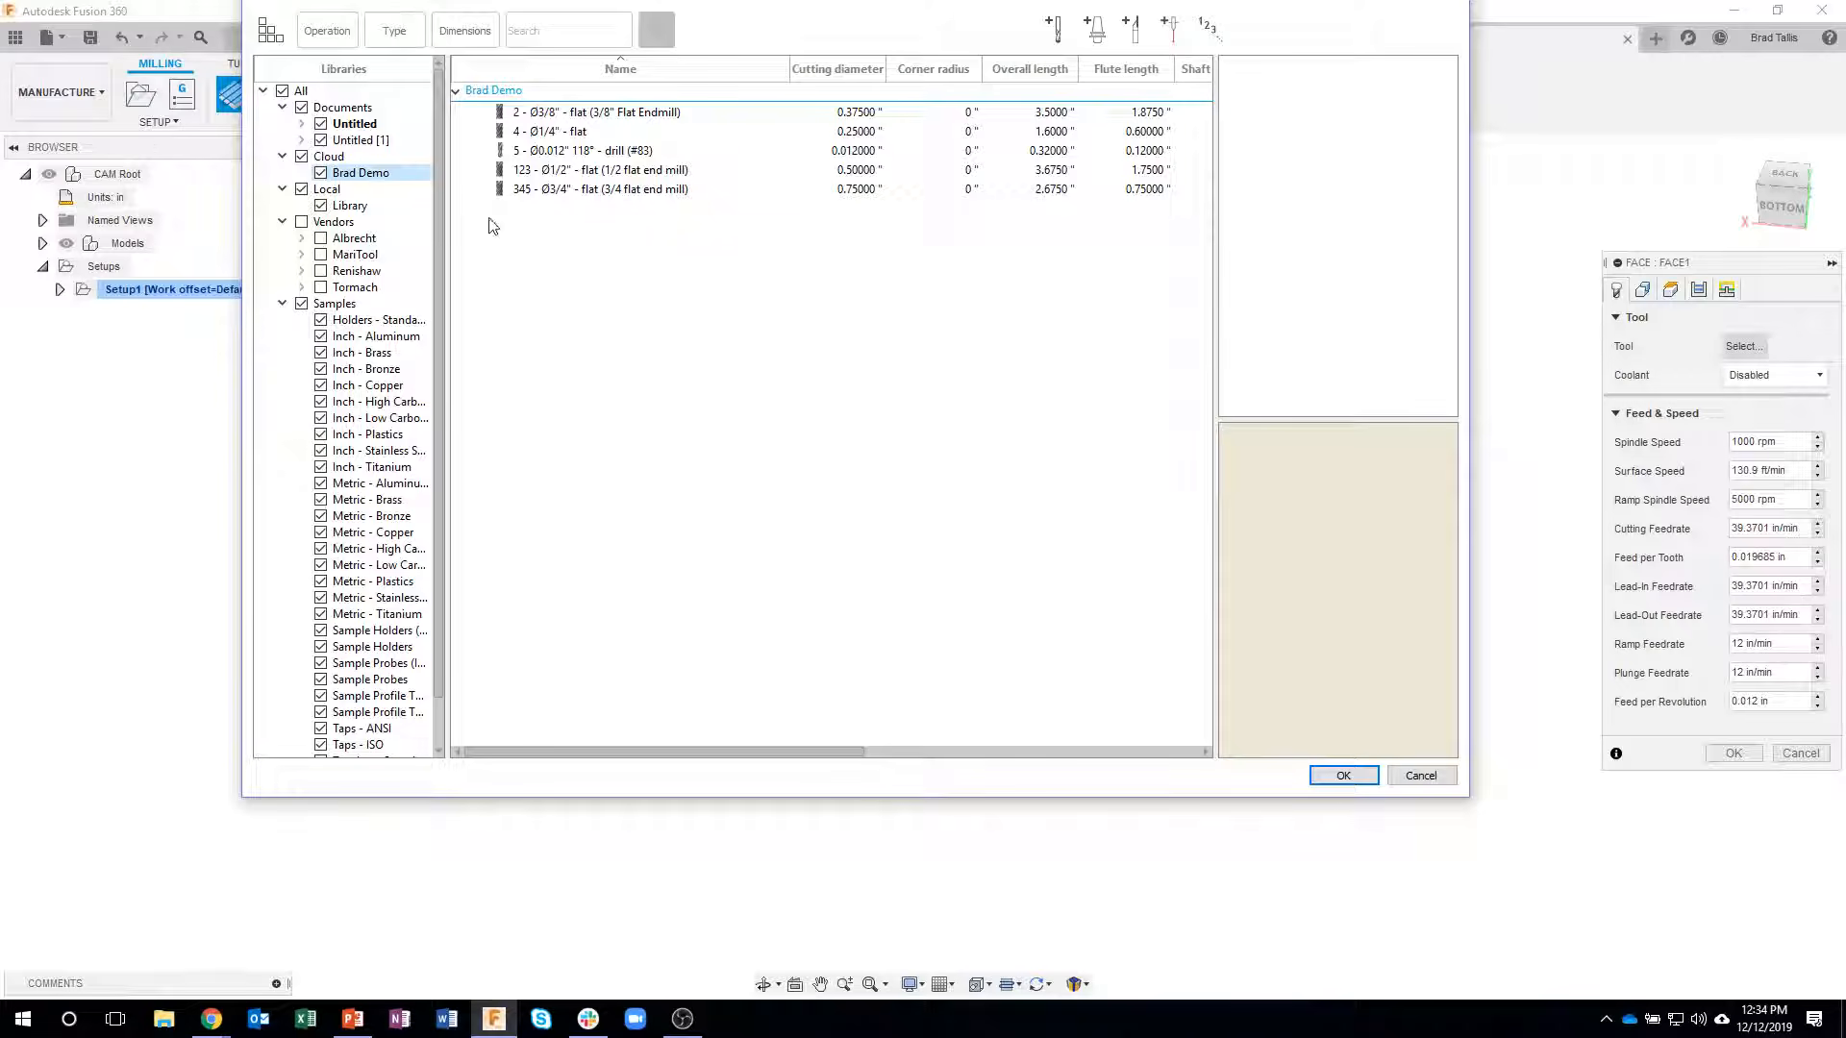
scroll(447, 587, down, 1)
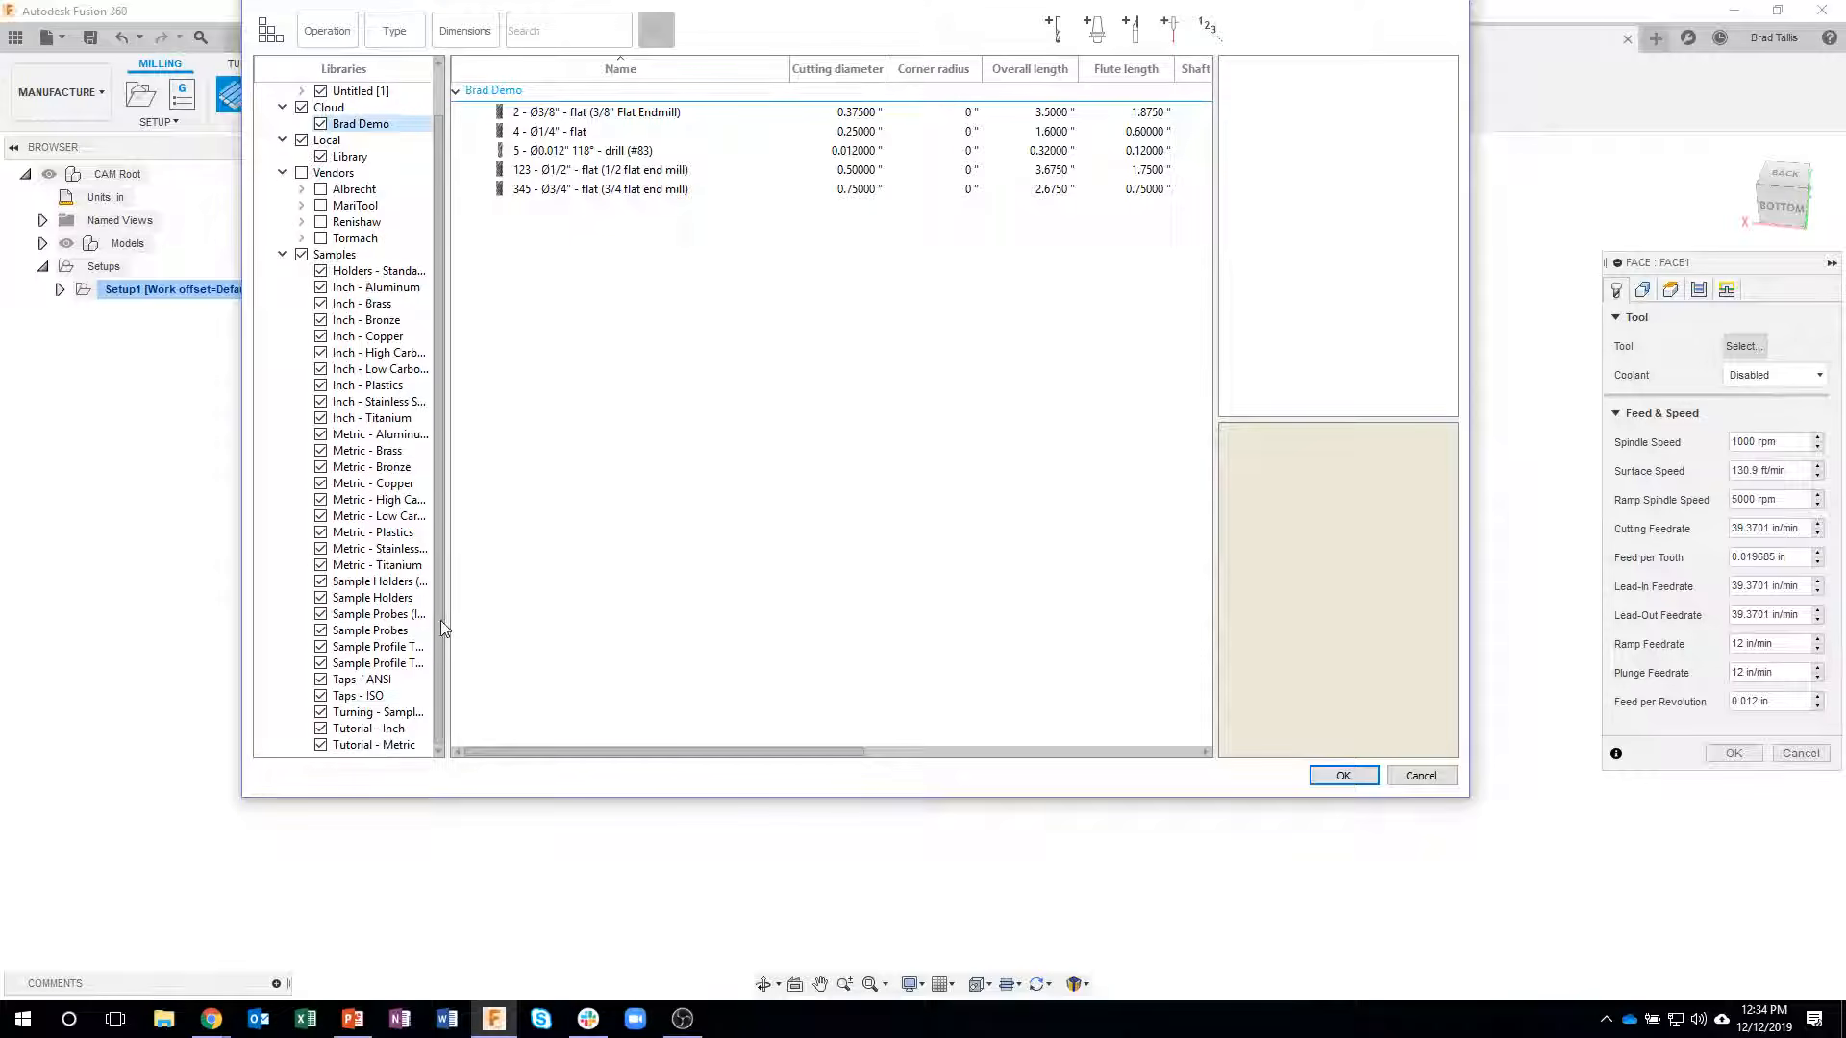
click(385, 728)
click(608, 113)
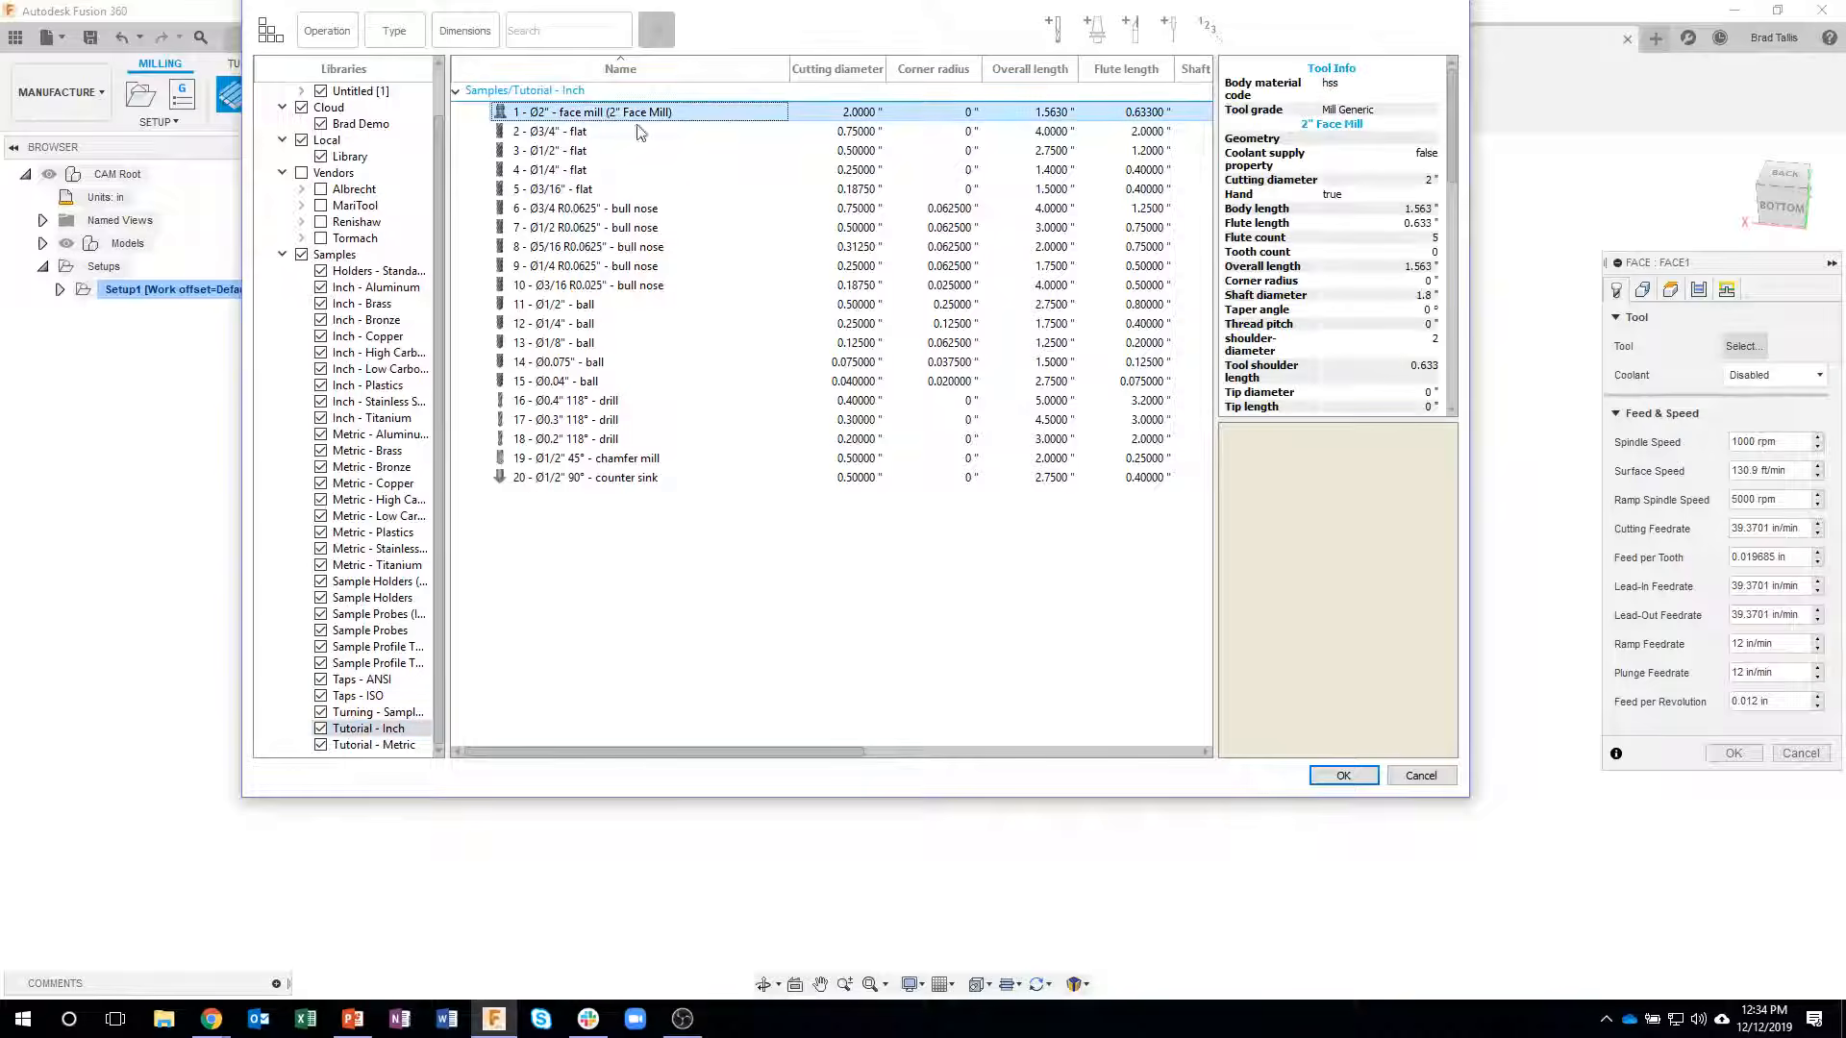
click(1344, 775)
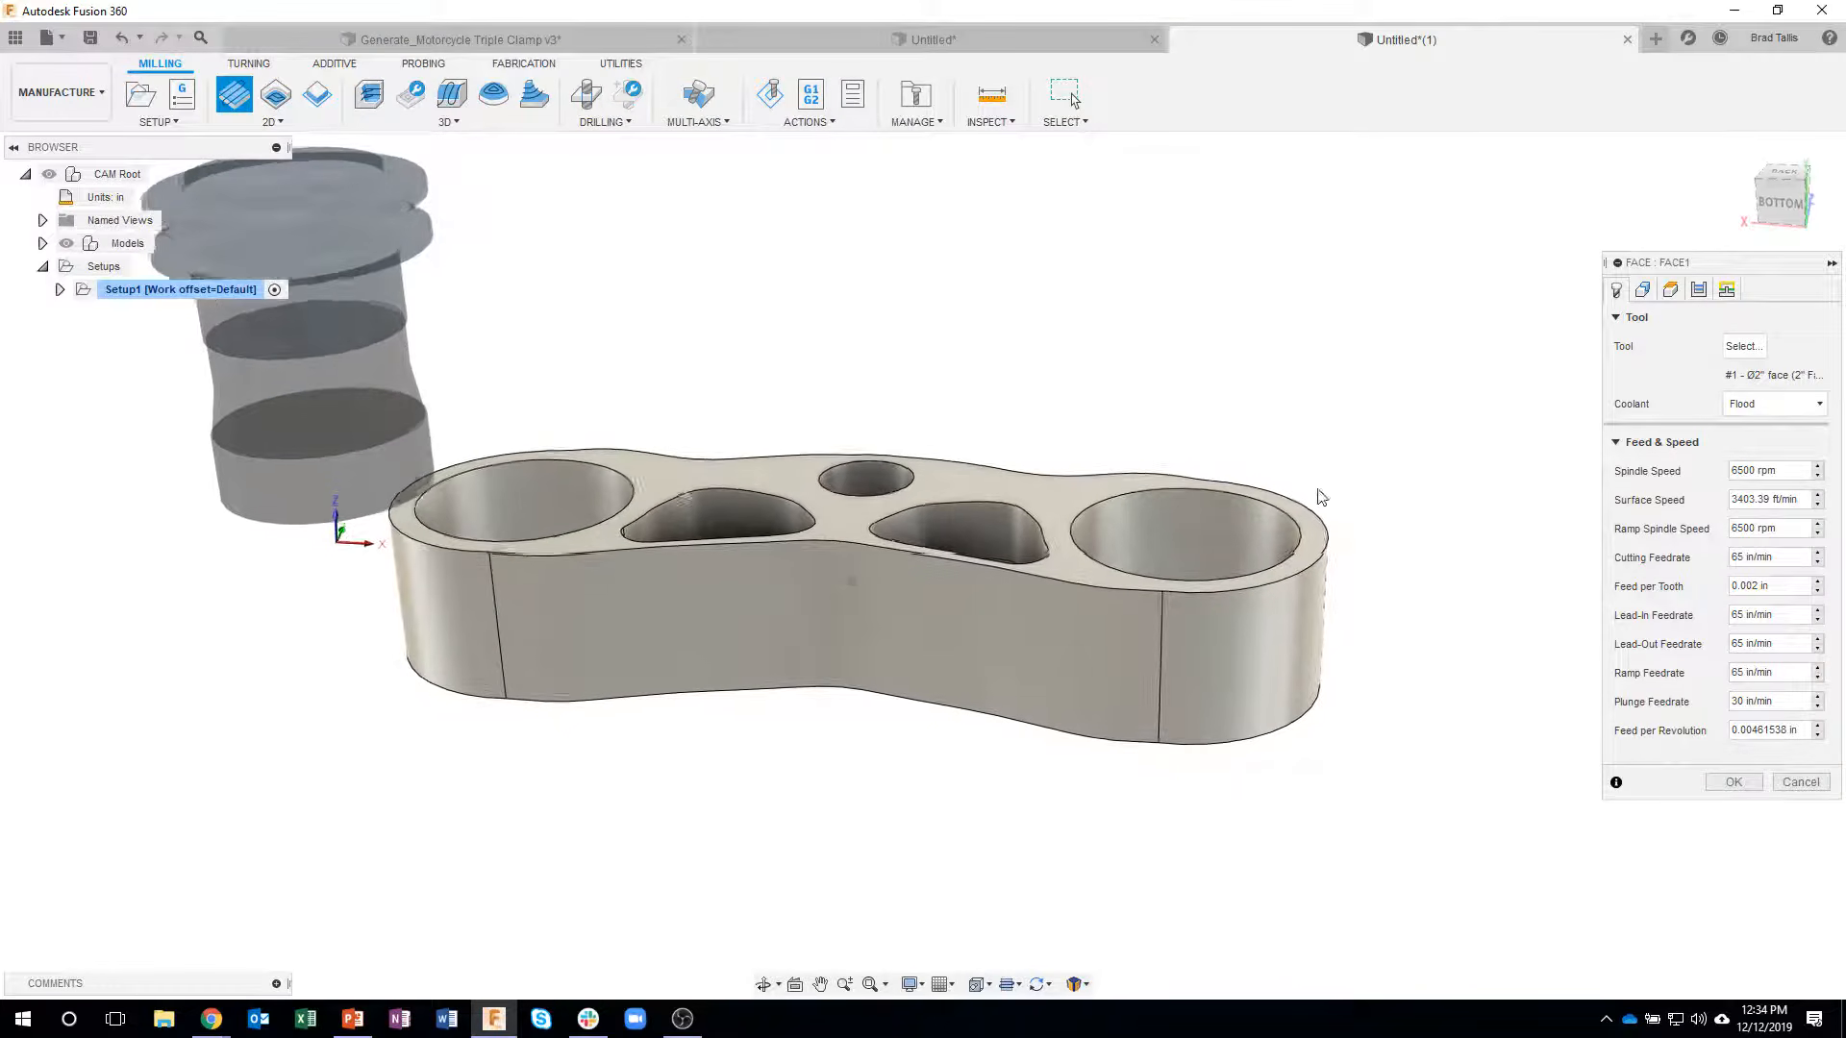
click(1733, 782)
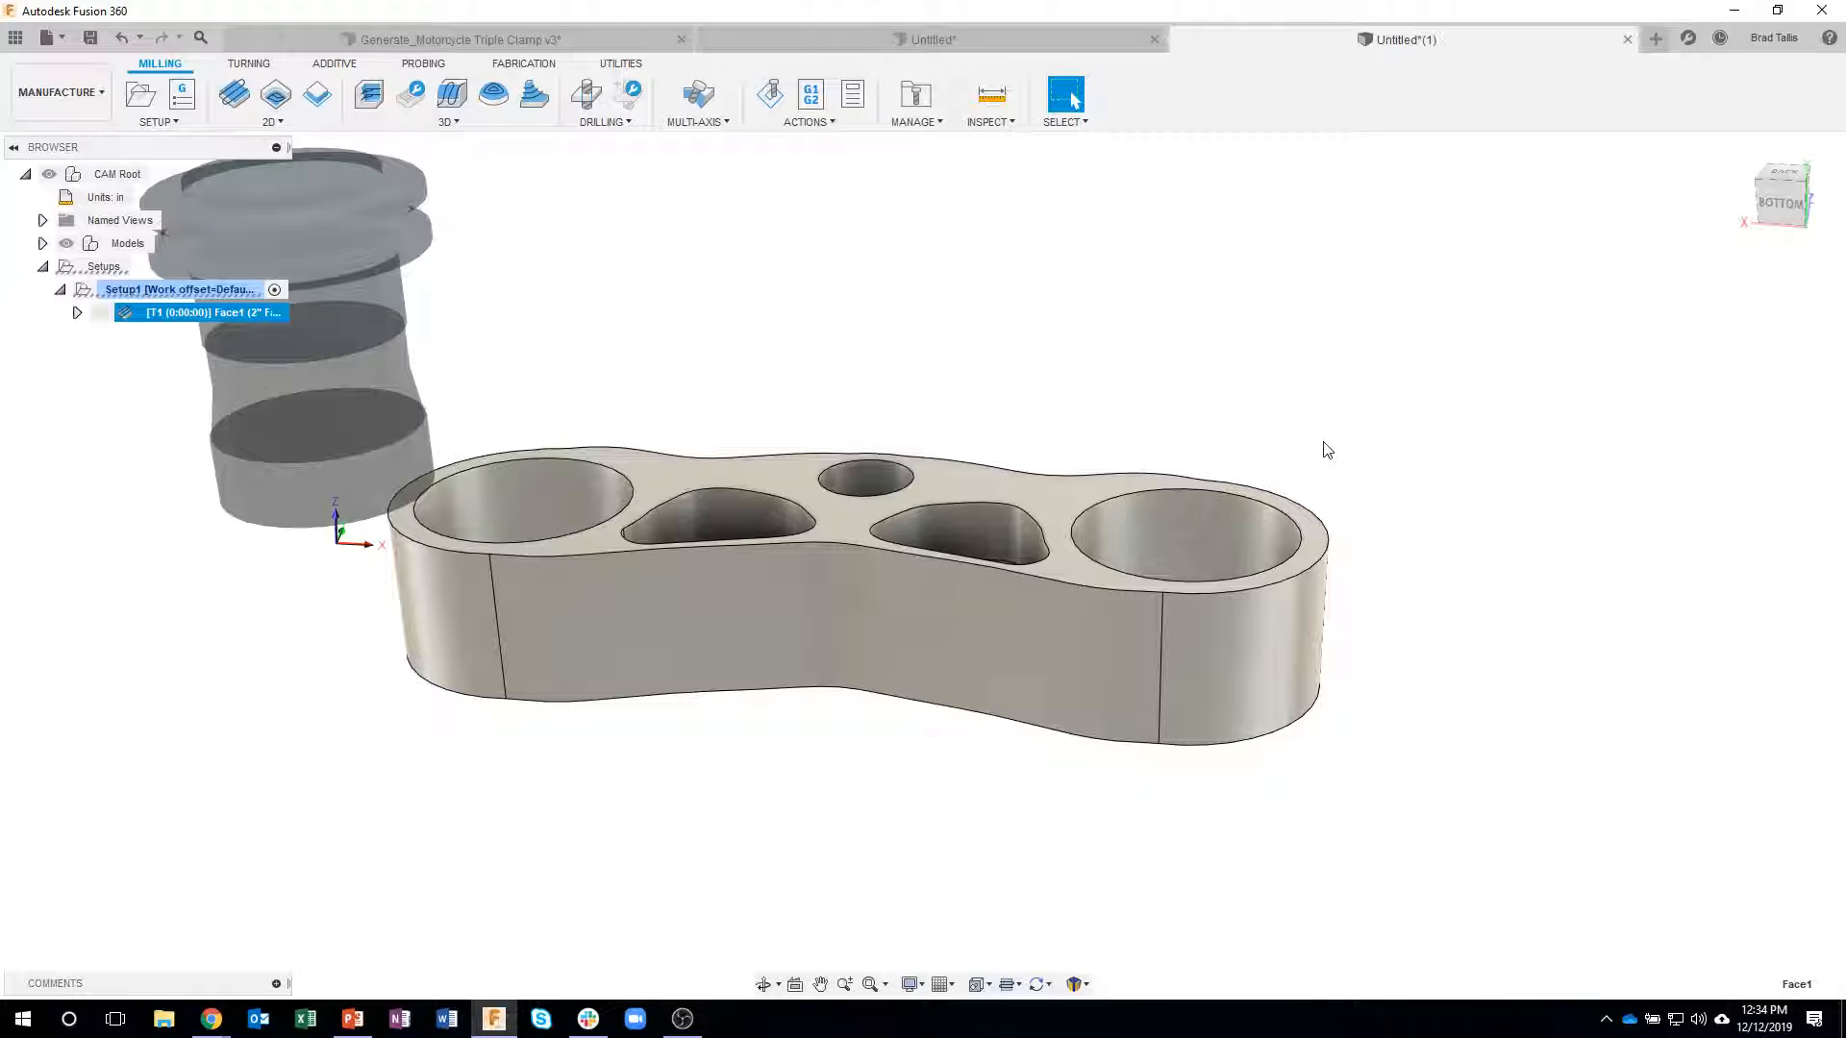
- Inspect the facing toolpath and play its stock-removal simulation, then close the simulation
shift+middle_drag(1323, 445, 1539, 490)
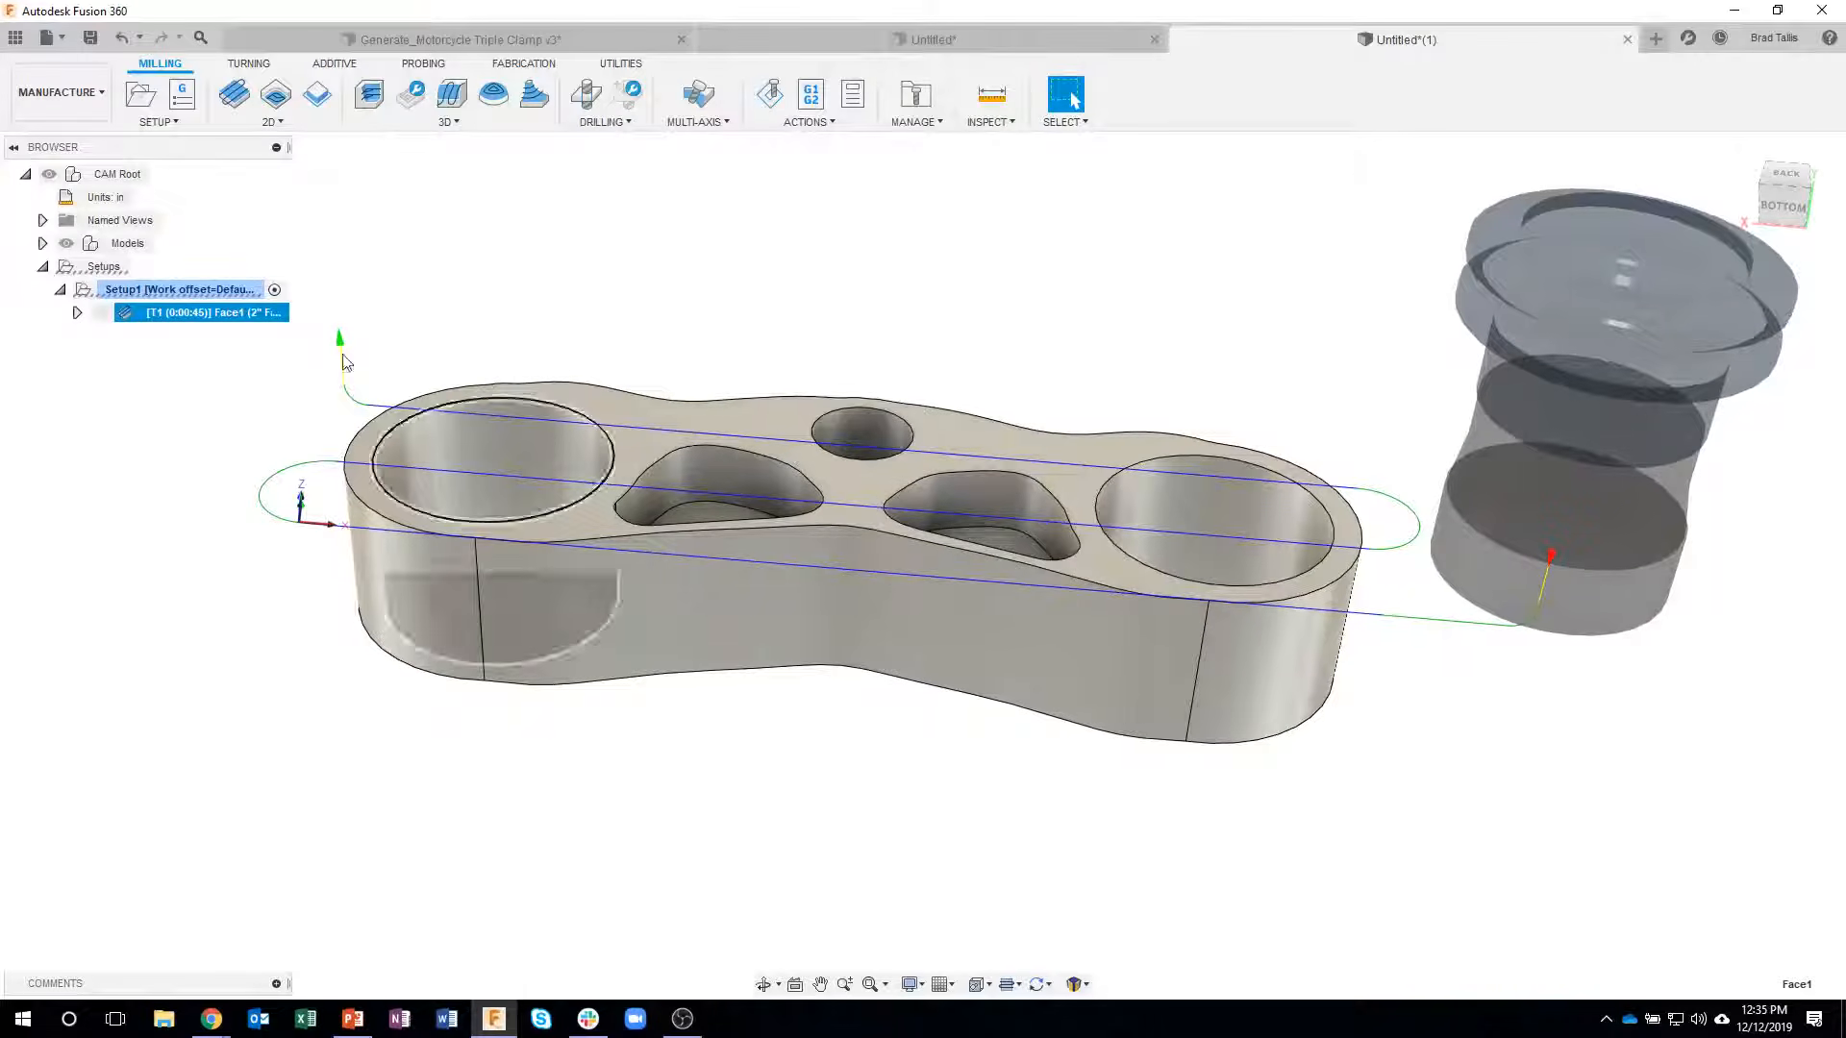
shift+middle_drag(569, 488, 880, 279)
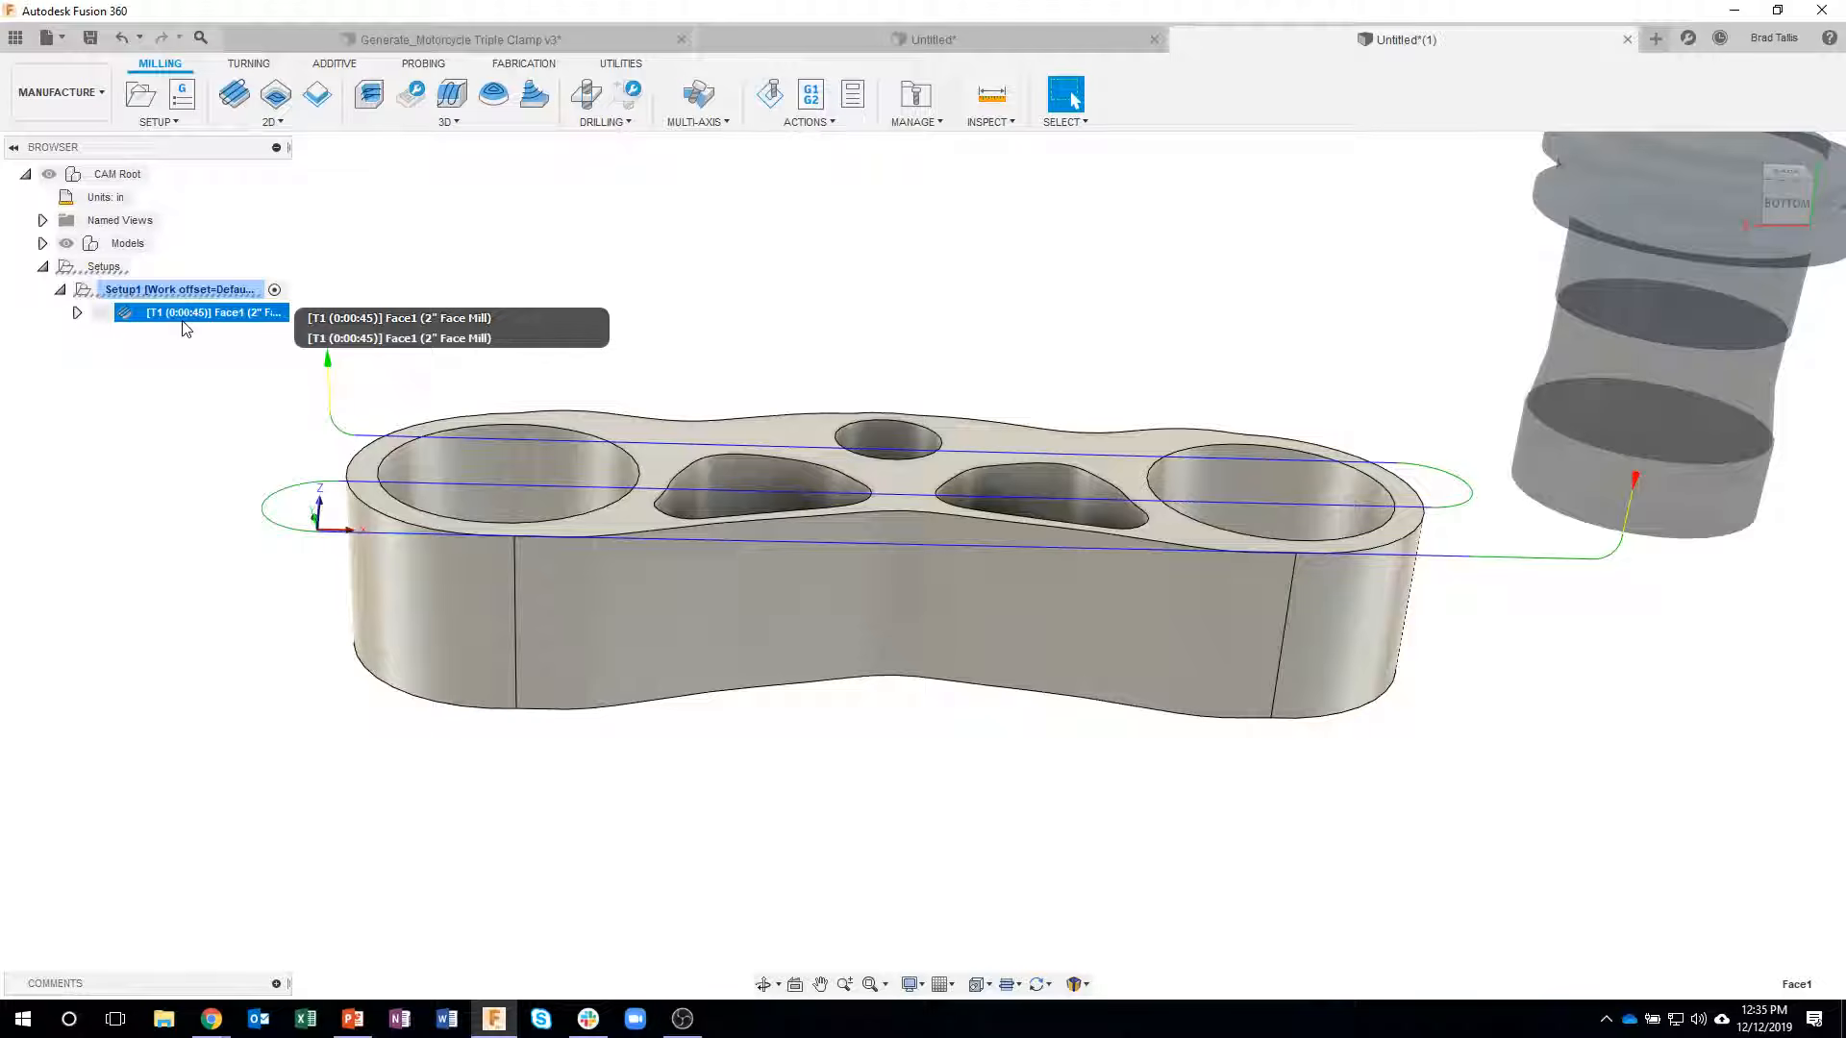
mouse_move(755, 253)
shift+middle_down()
mouse_move(807, 272)
mouse_move(795, 296)
mouse_move(780, 274)
shift+middle_up()
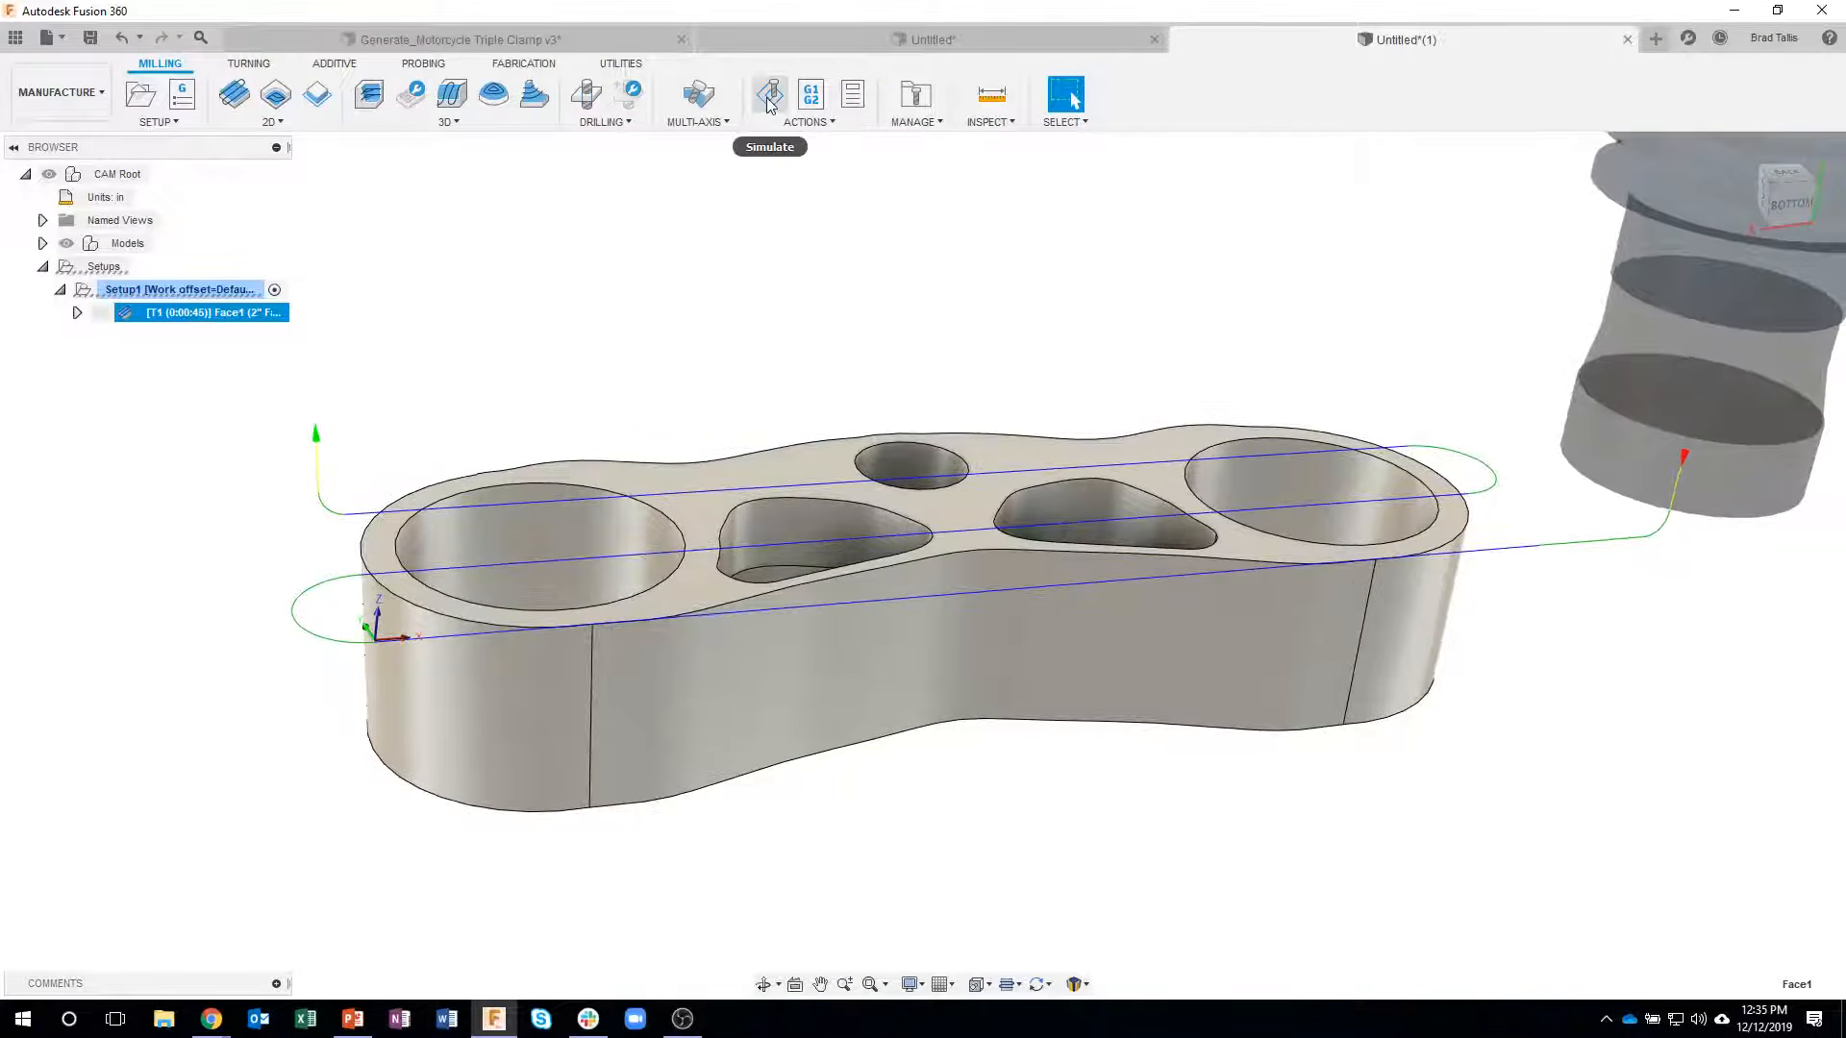
click(769, 98)
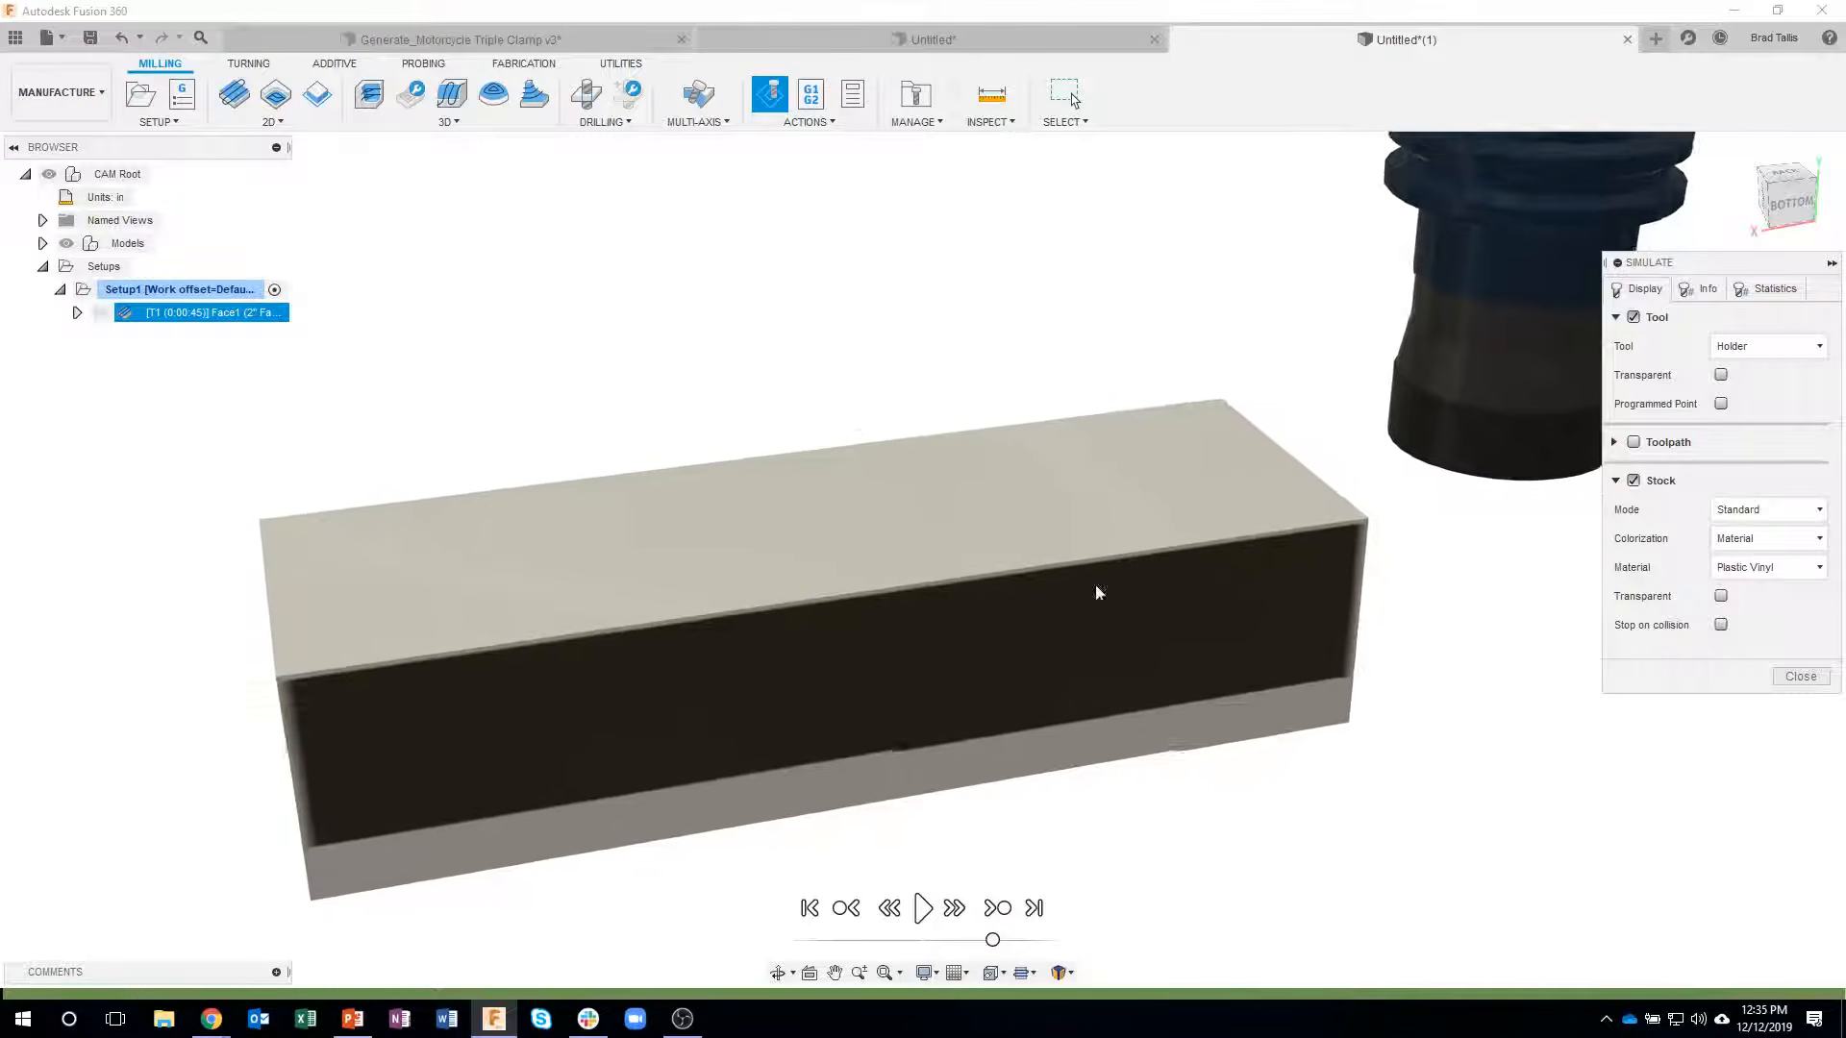
click(923, 908)
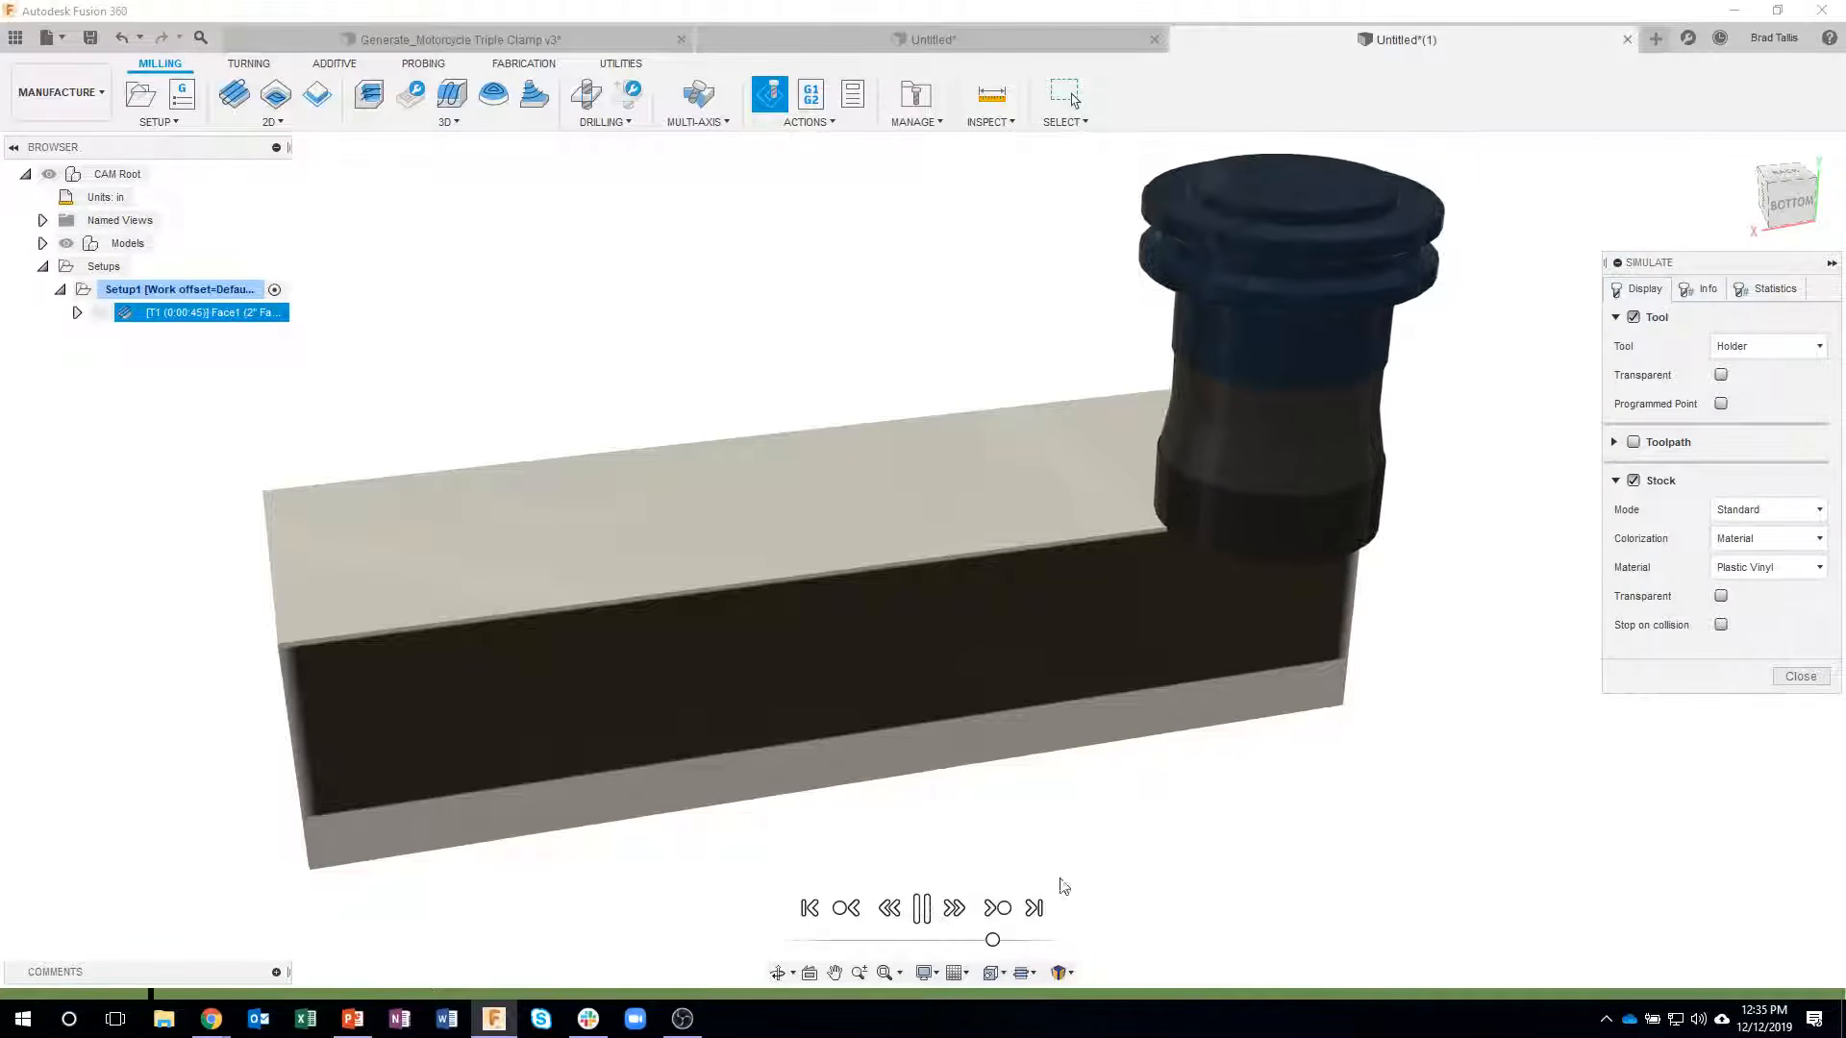
shift+middle_drag(1459, 544, 1324, 579)
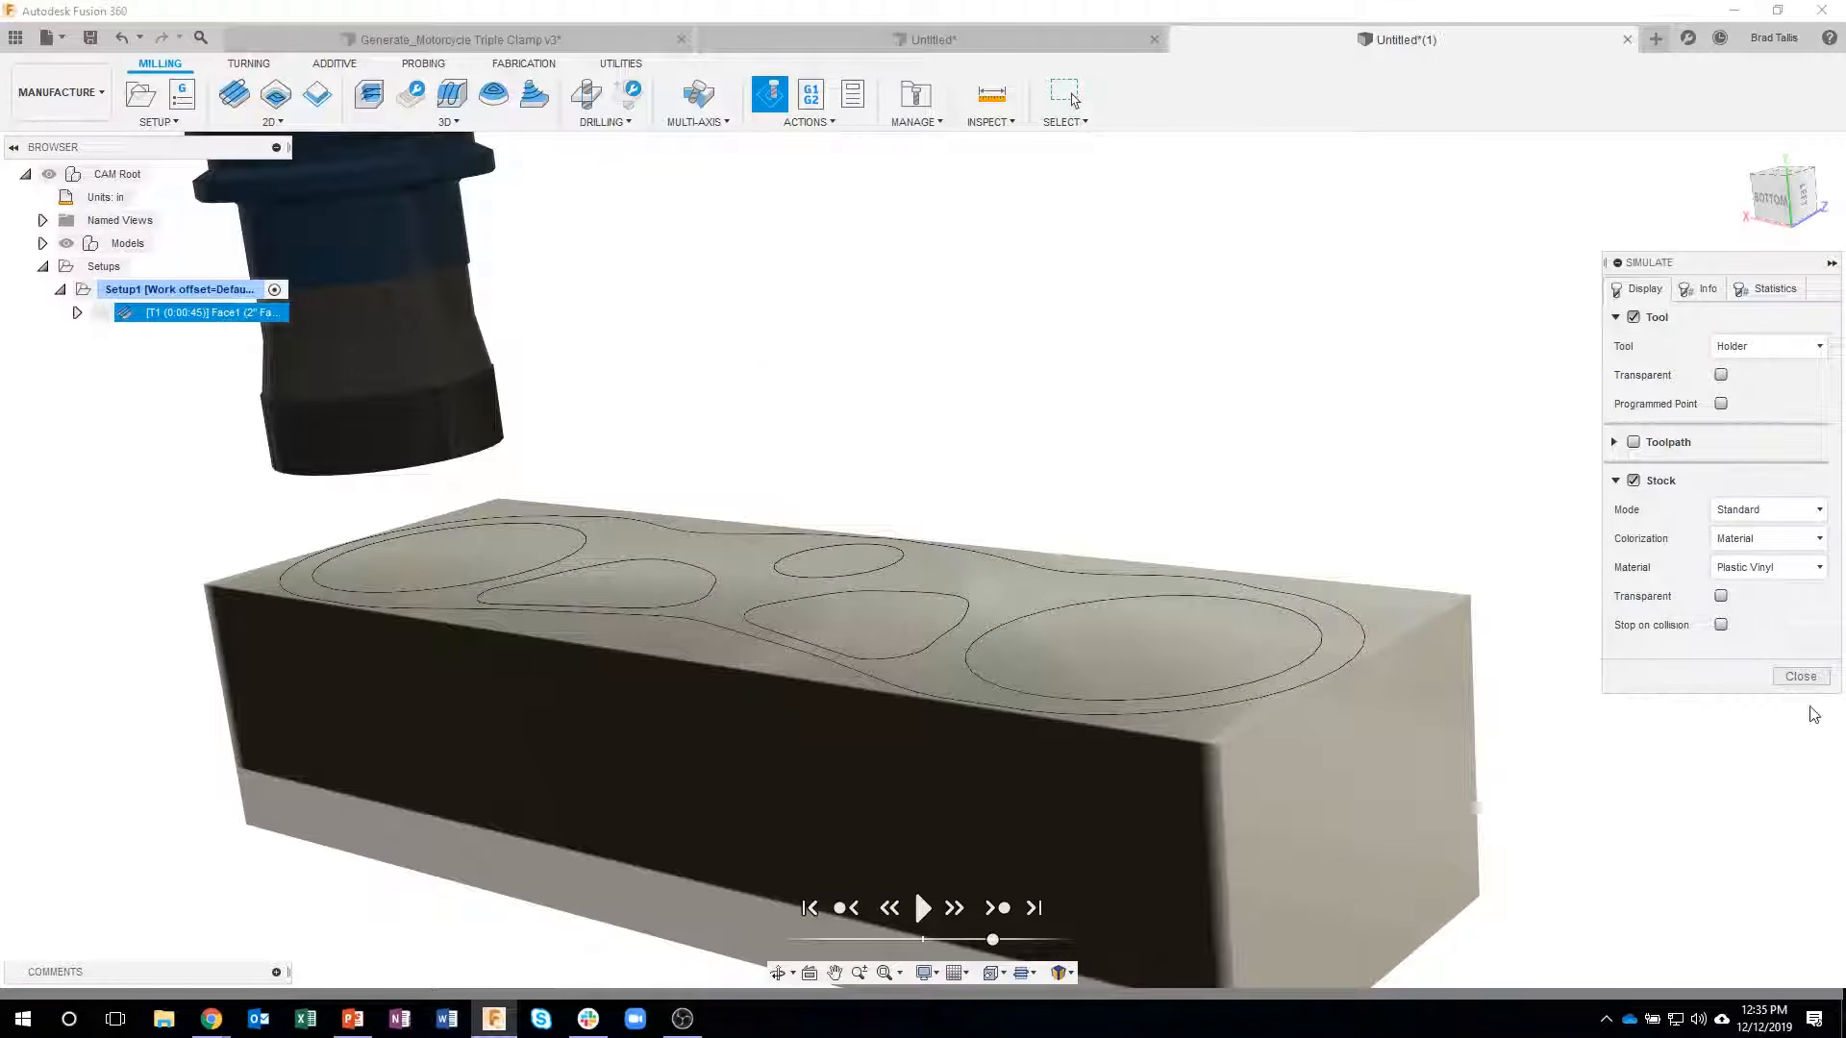
click(1812, 677)
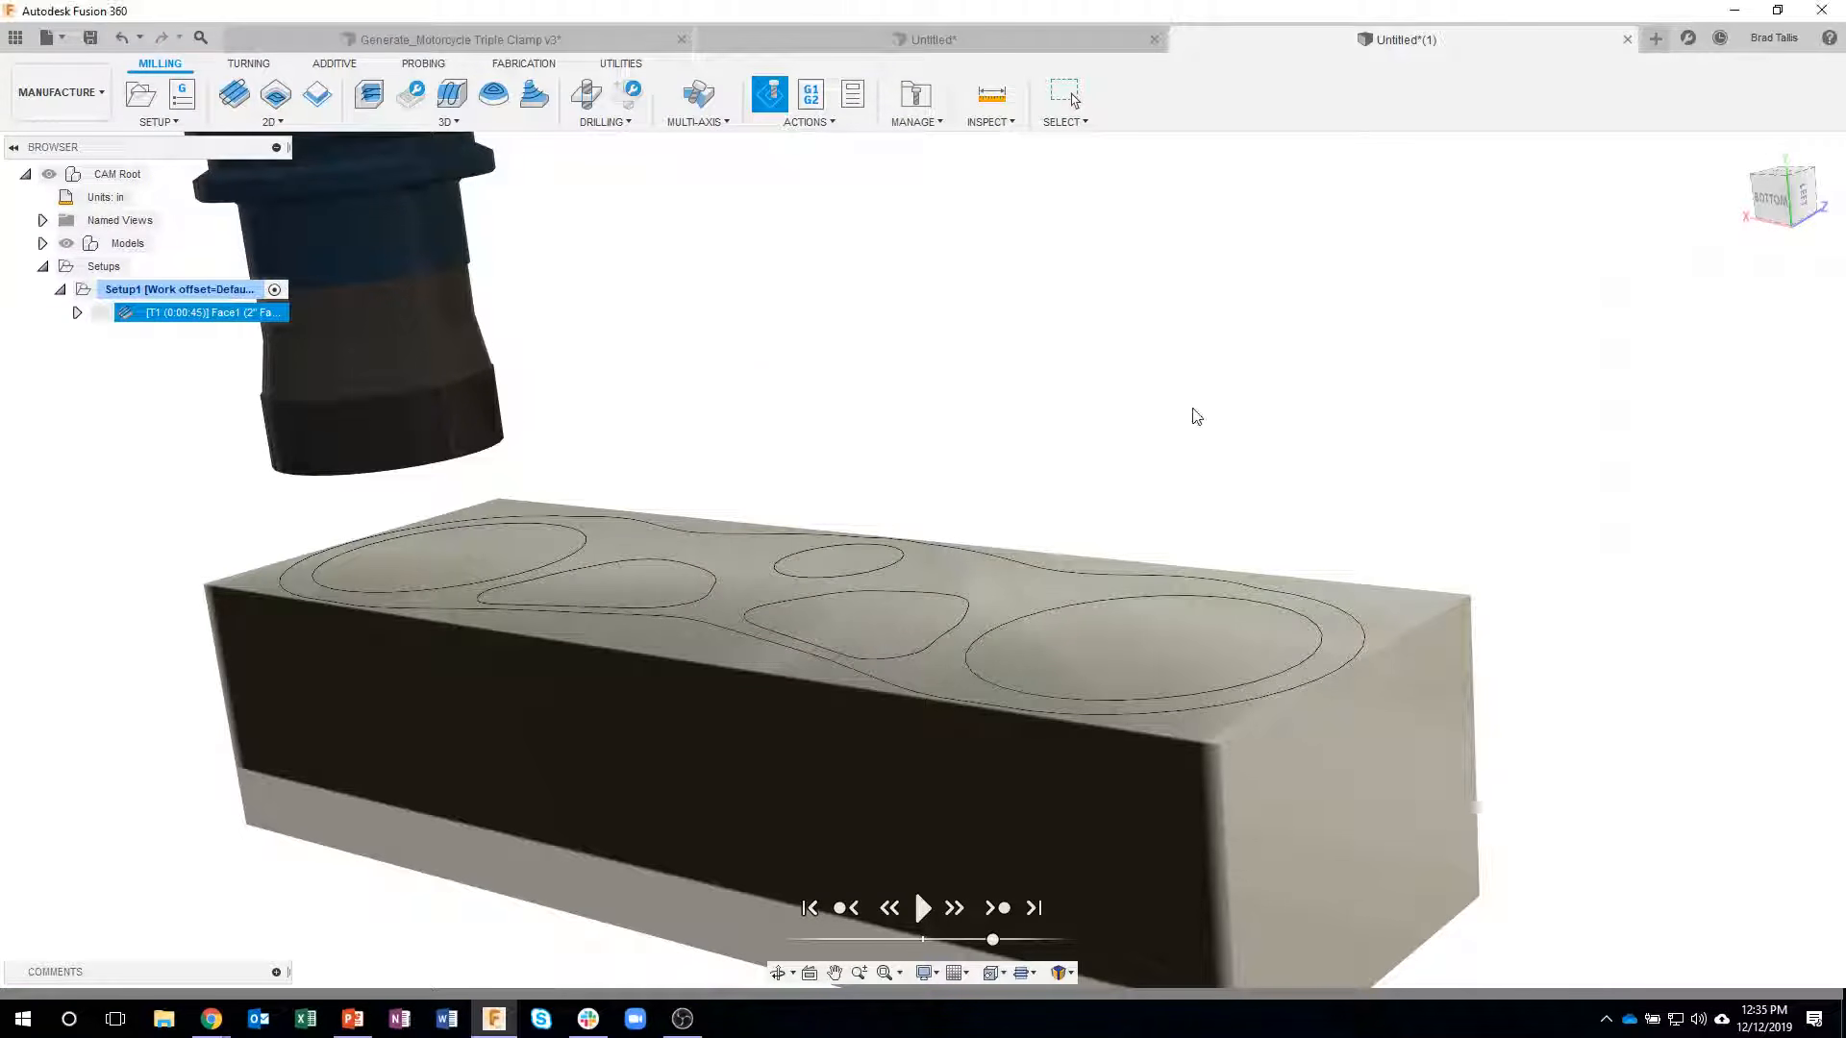
- Start a 2D Adaptive Clearing operation and assign the 3/8" flat endmill from the cloud tool library
click(1006, 319)
shift+middle_drag(1006, 319, 790, 376)
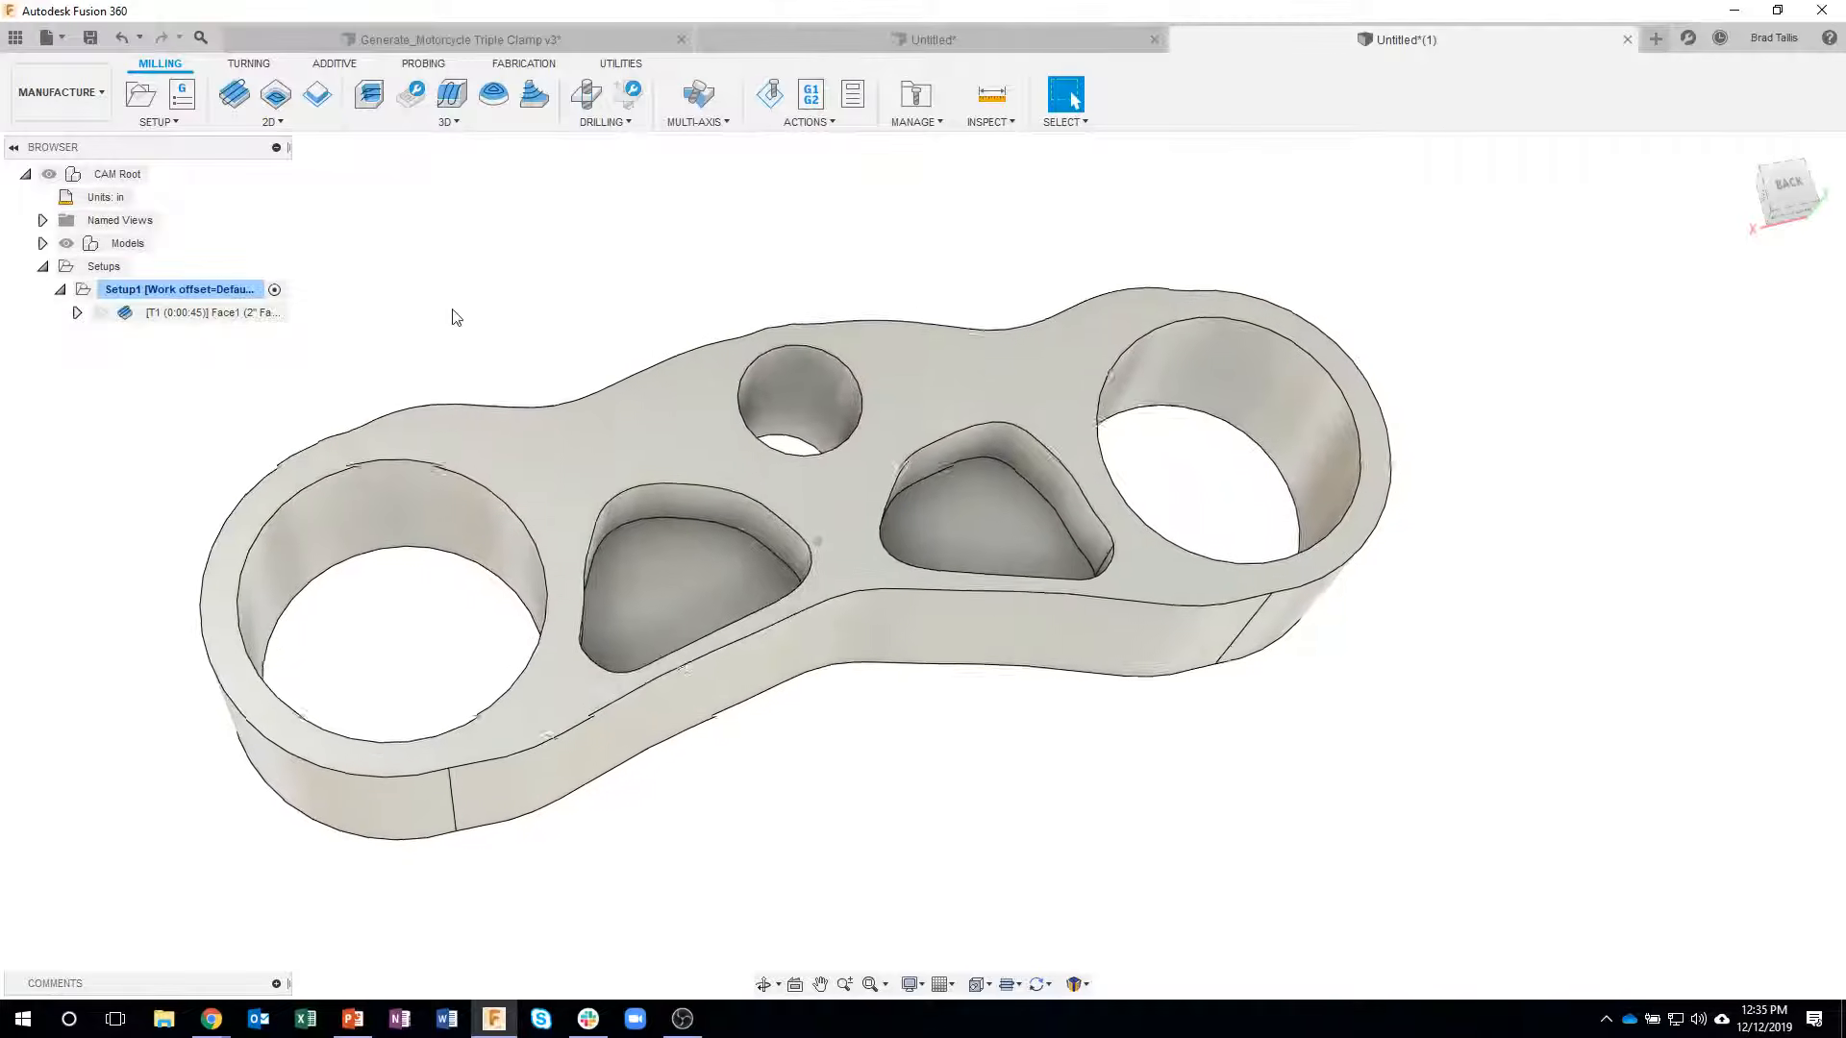
click(274, 122)
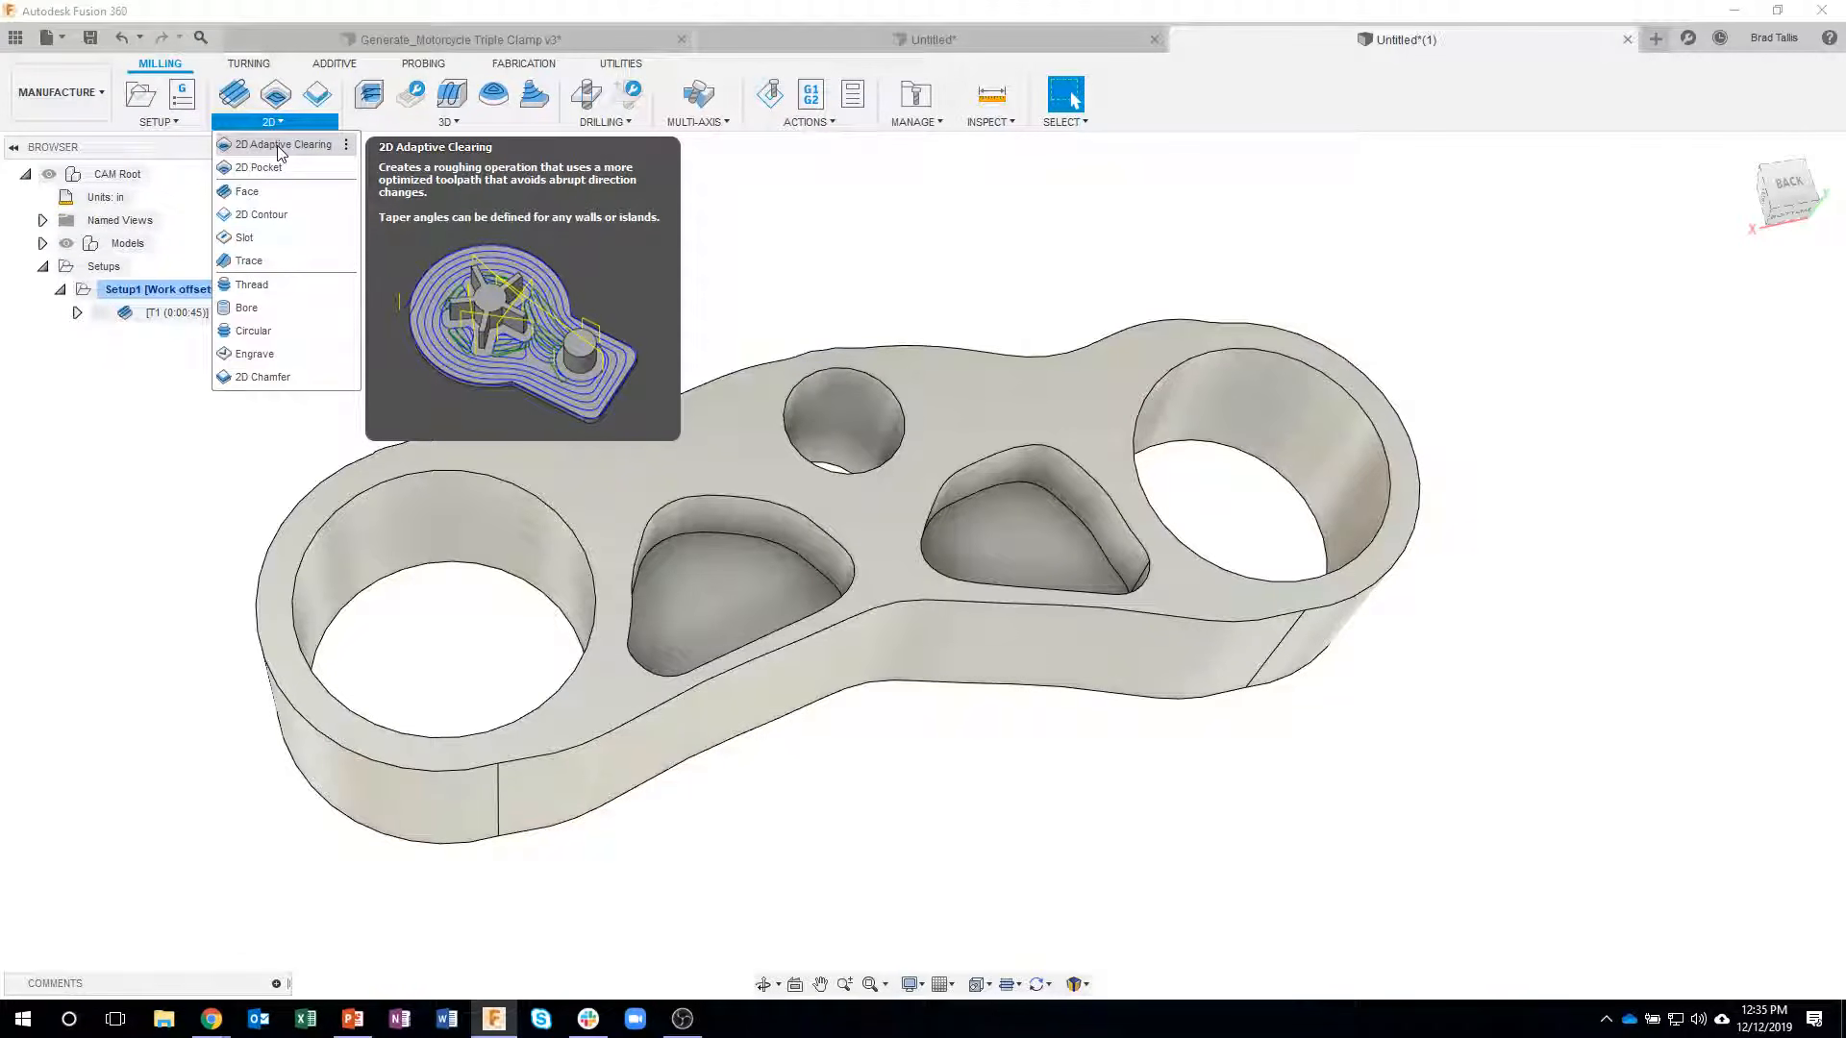
click(279, 146)
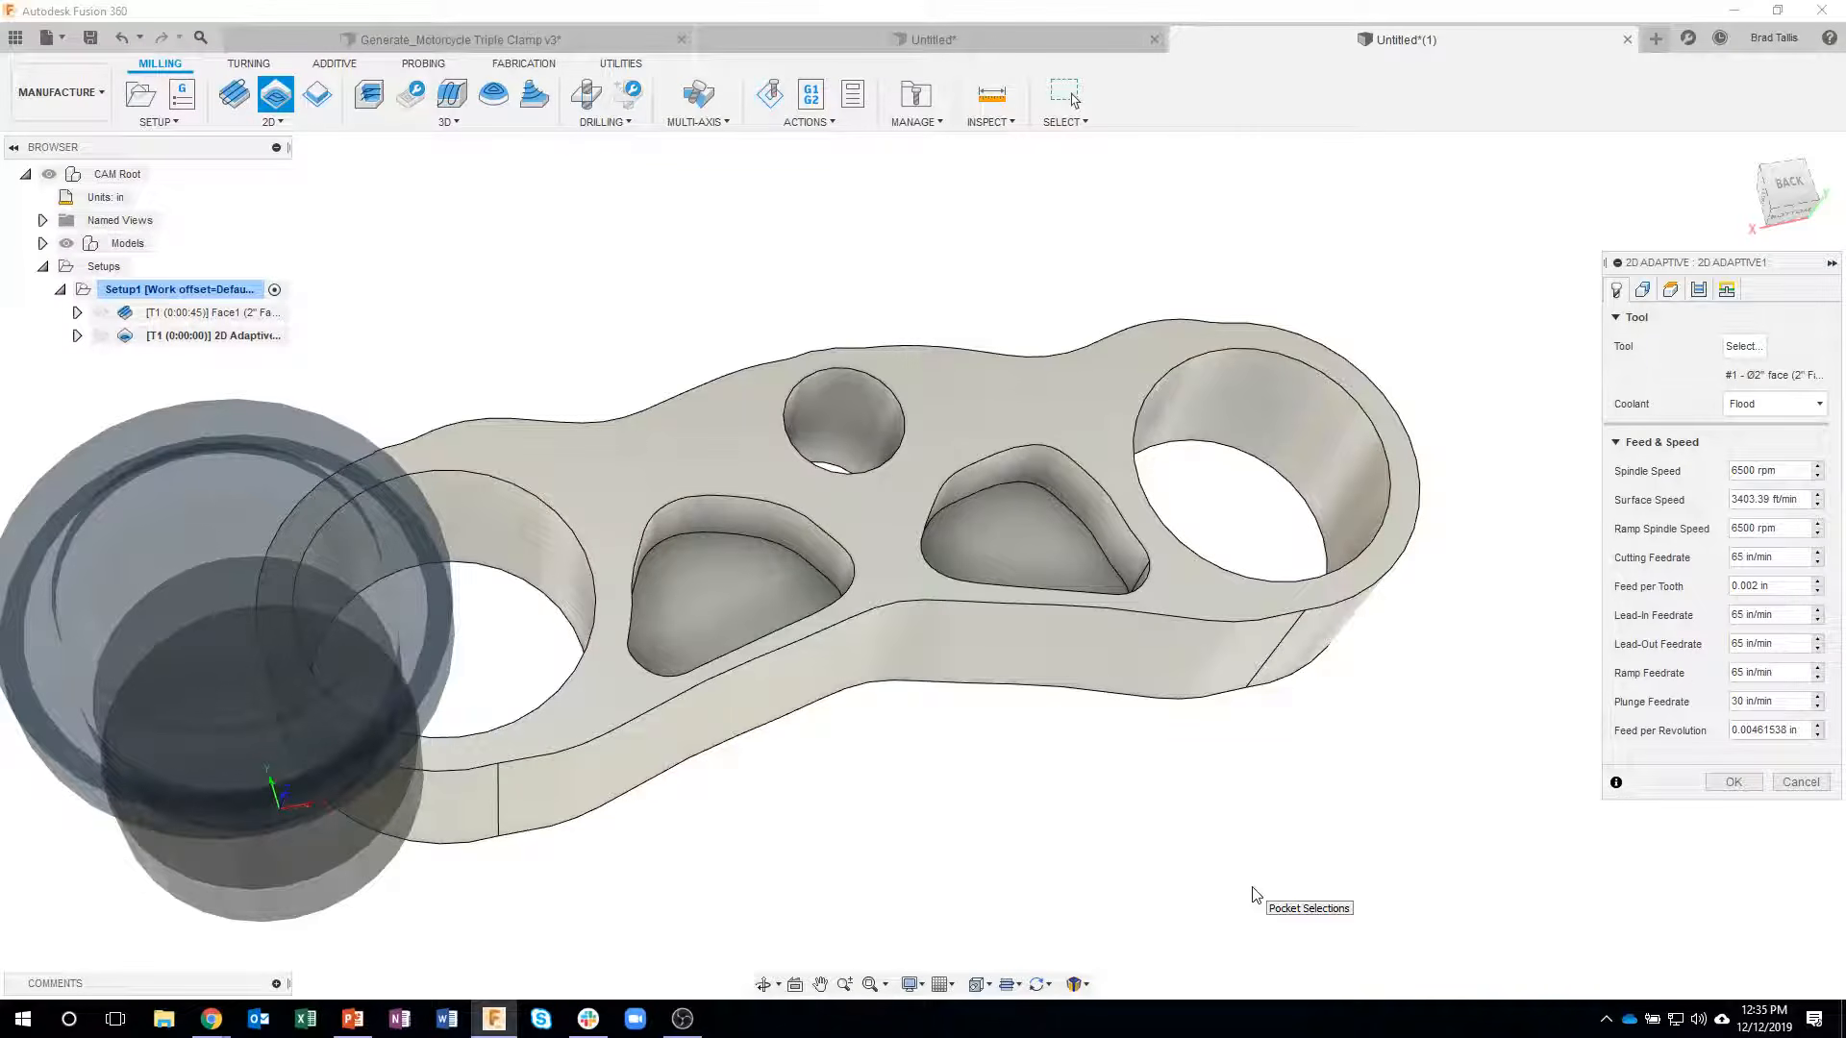
shift+middle_drag(1223, 845, 825, 788)
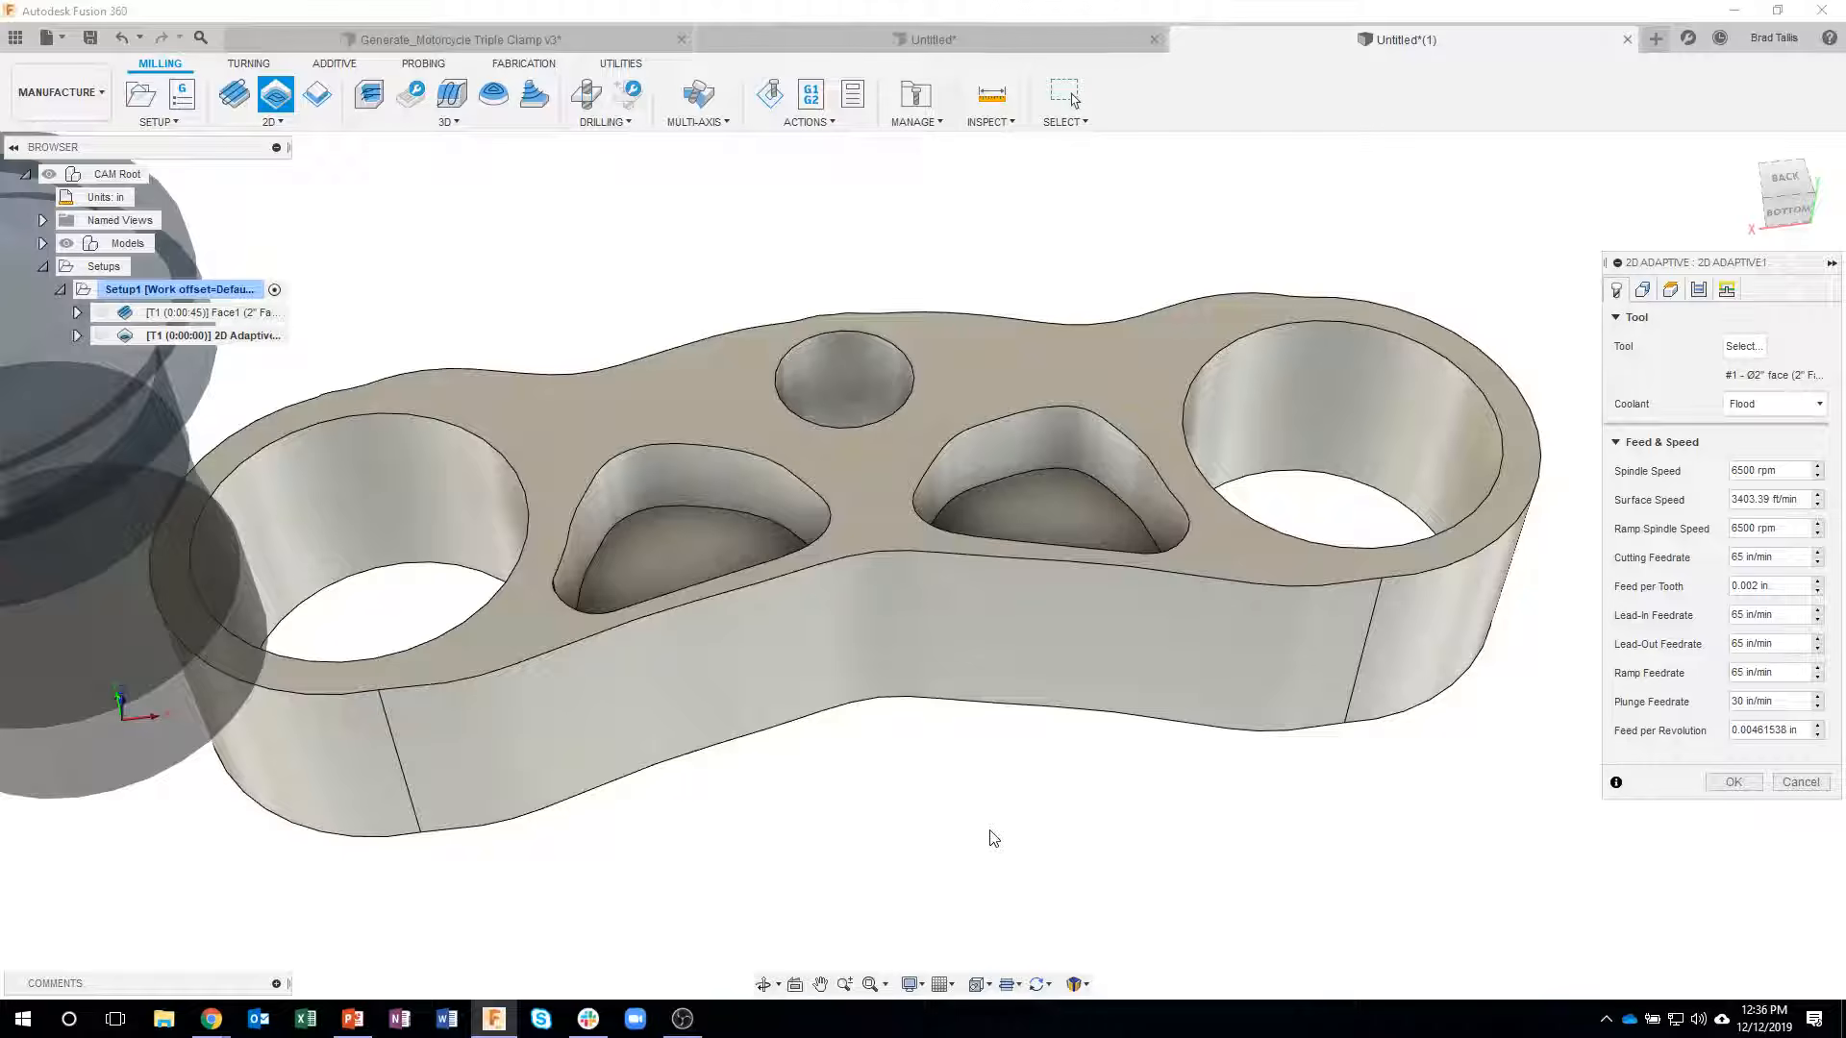
shift+middle_drag(1000, 826, 1015, 825)
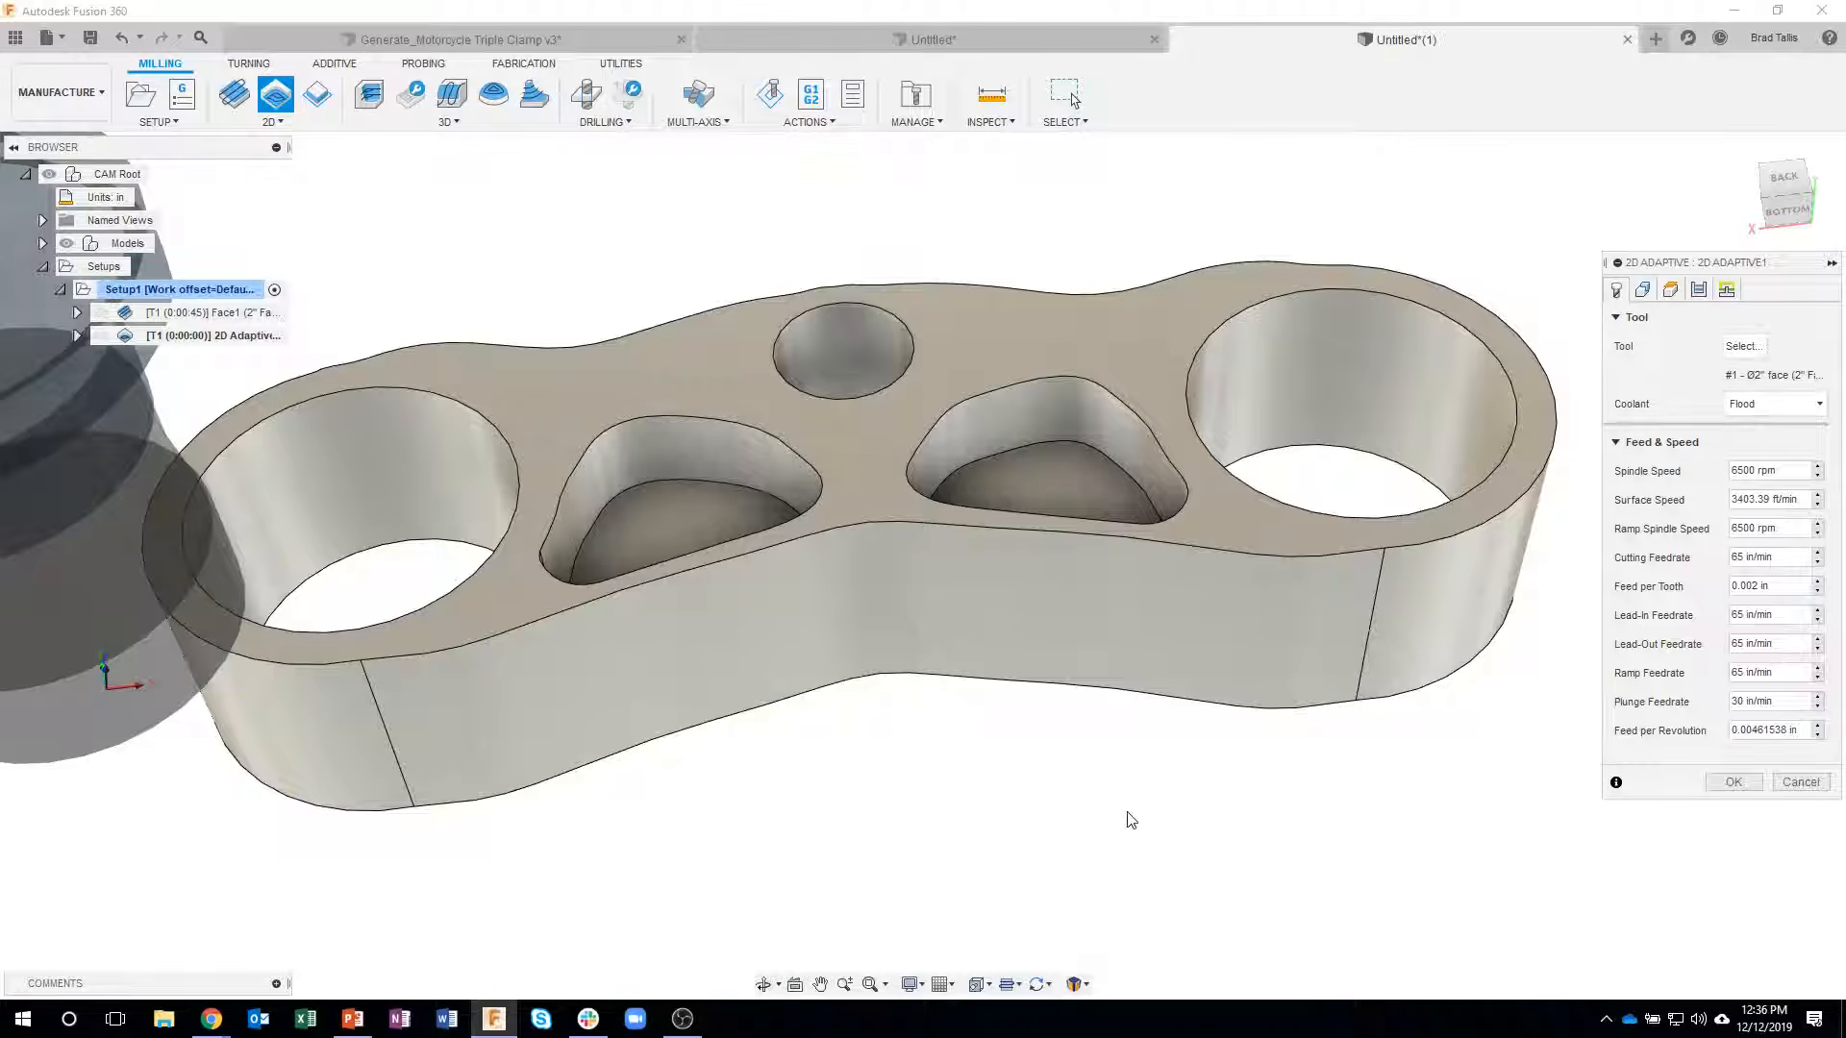
click(1745, 348)
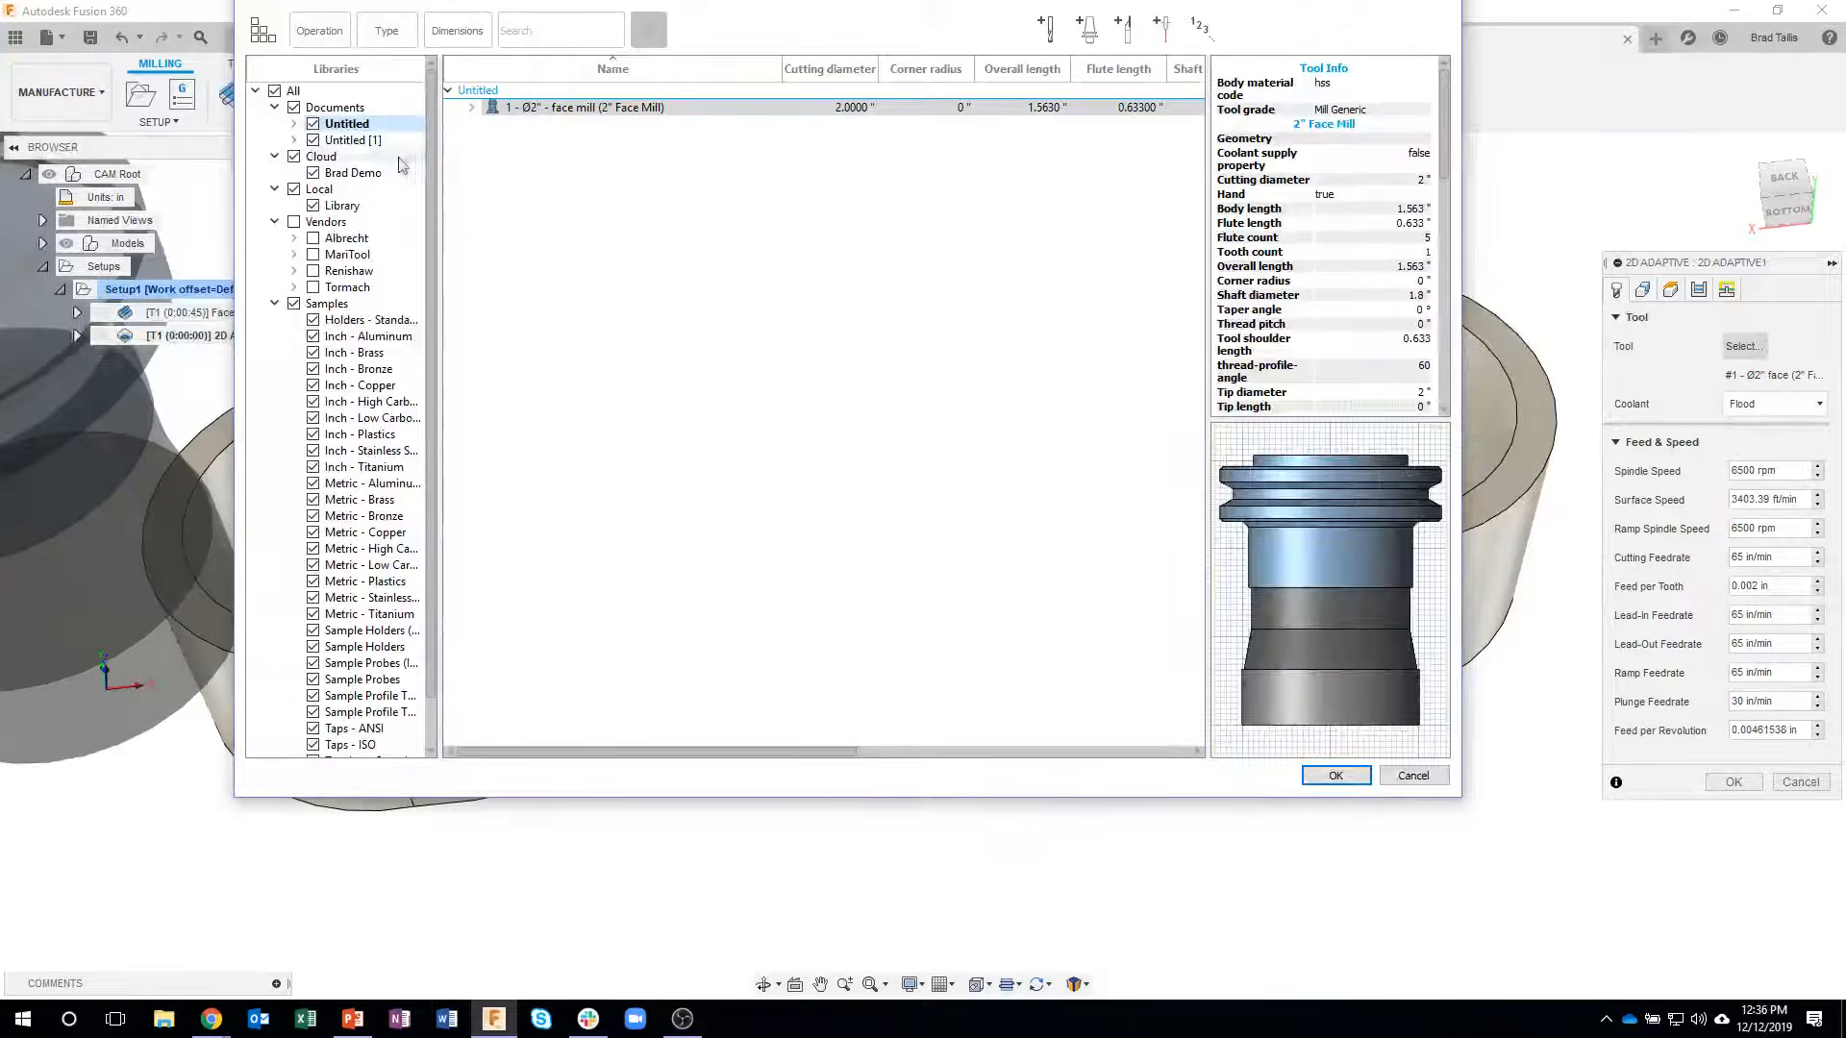
click(348, 174)
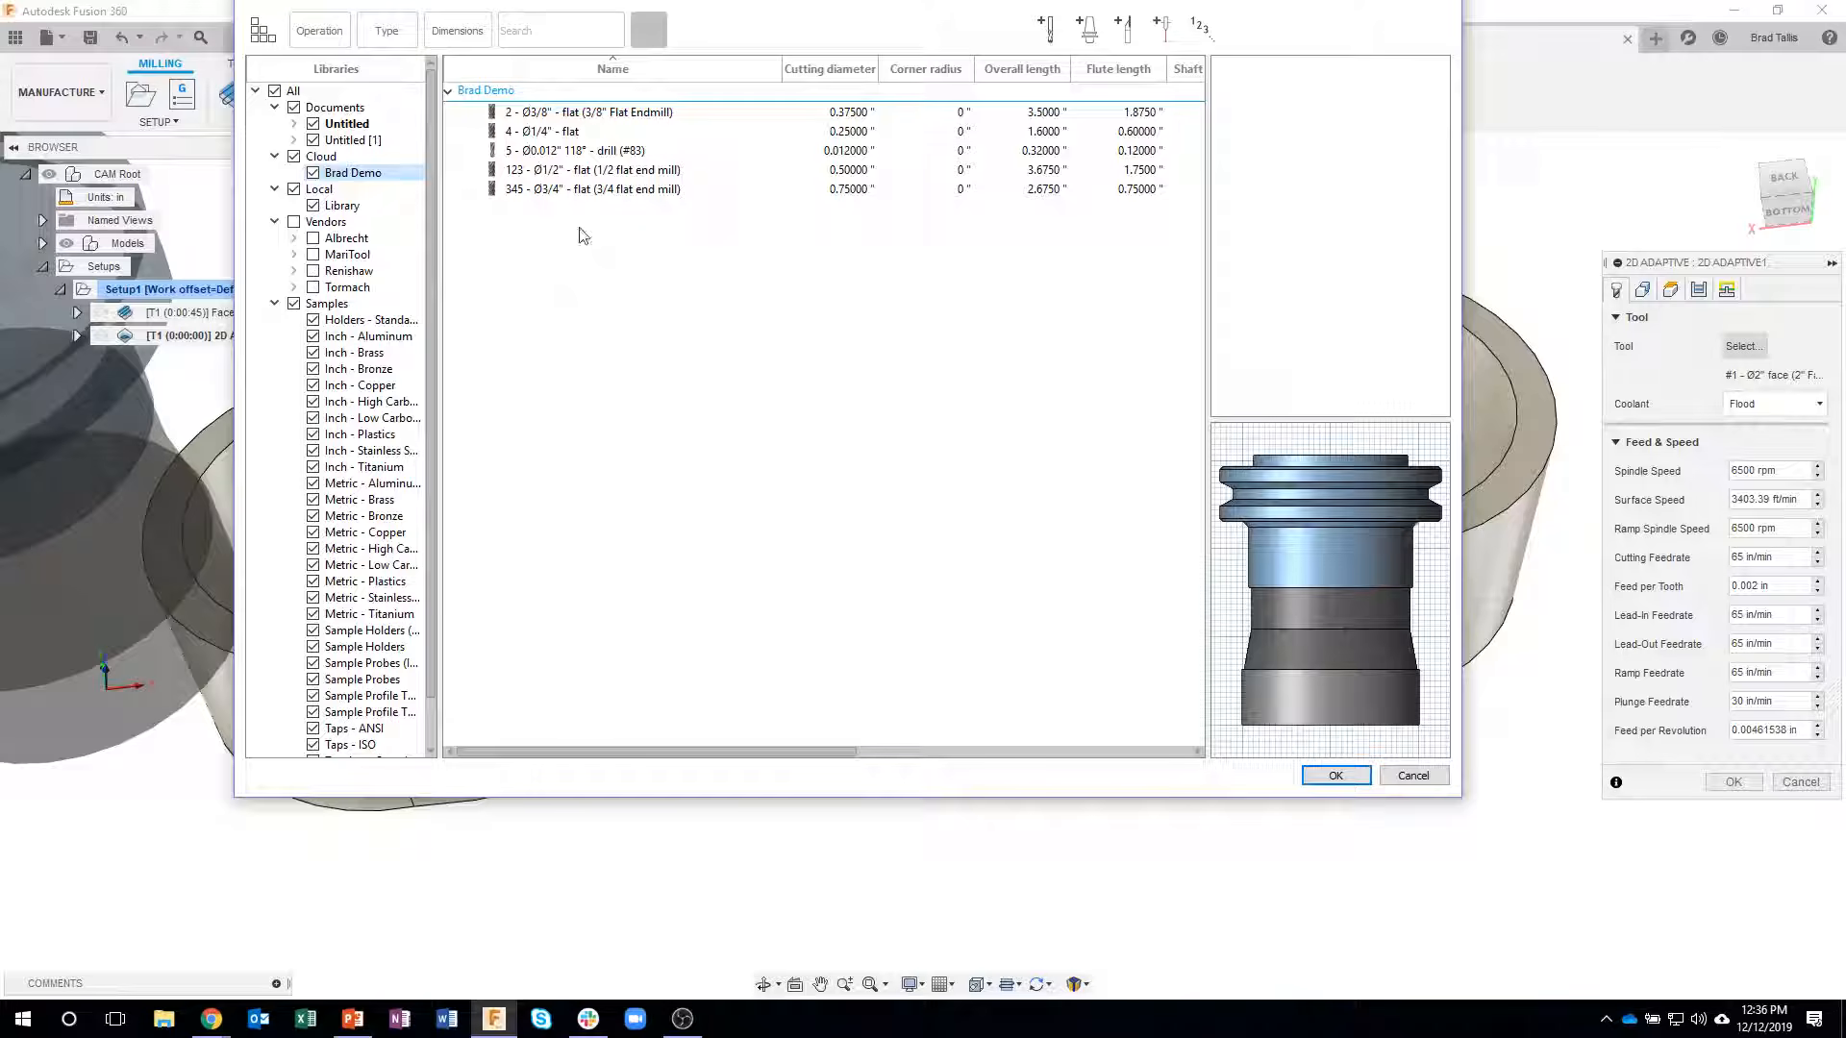
click(555, 114)
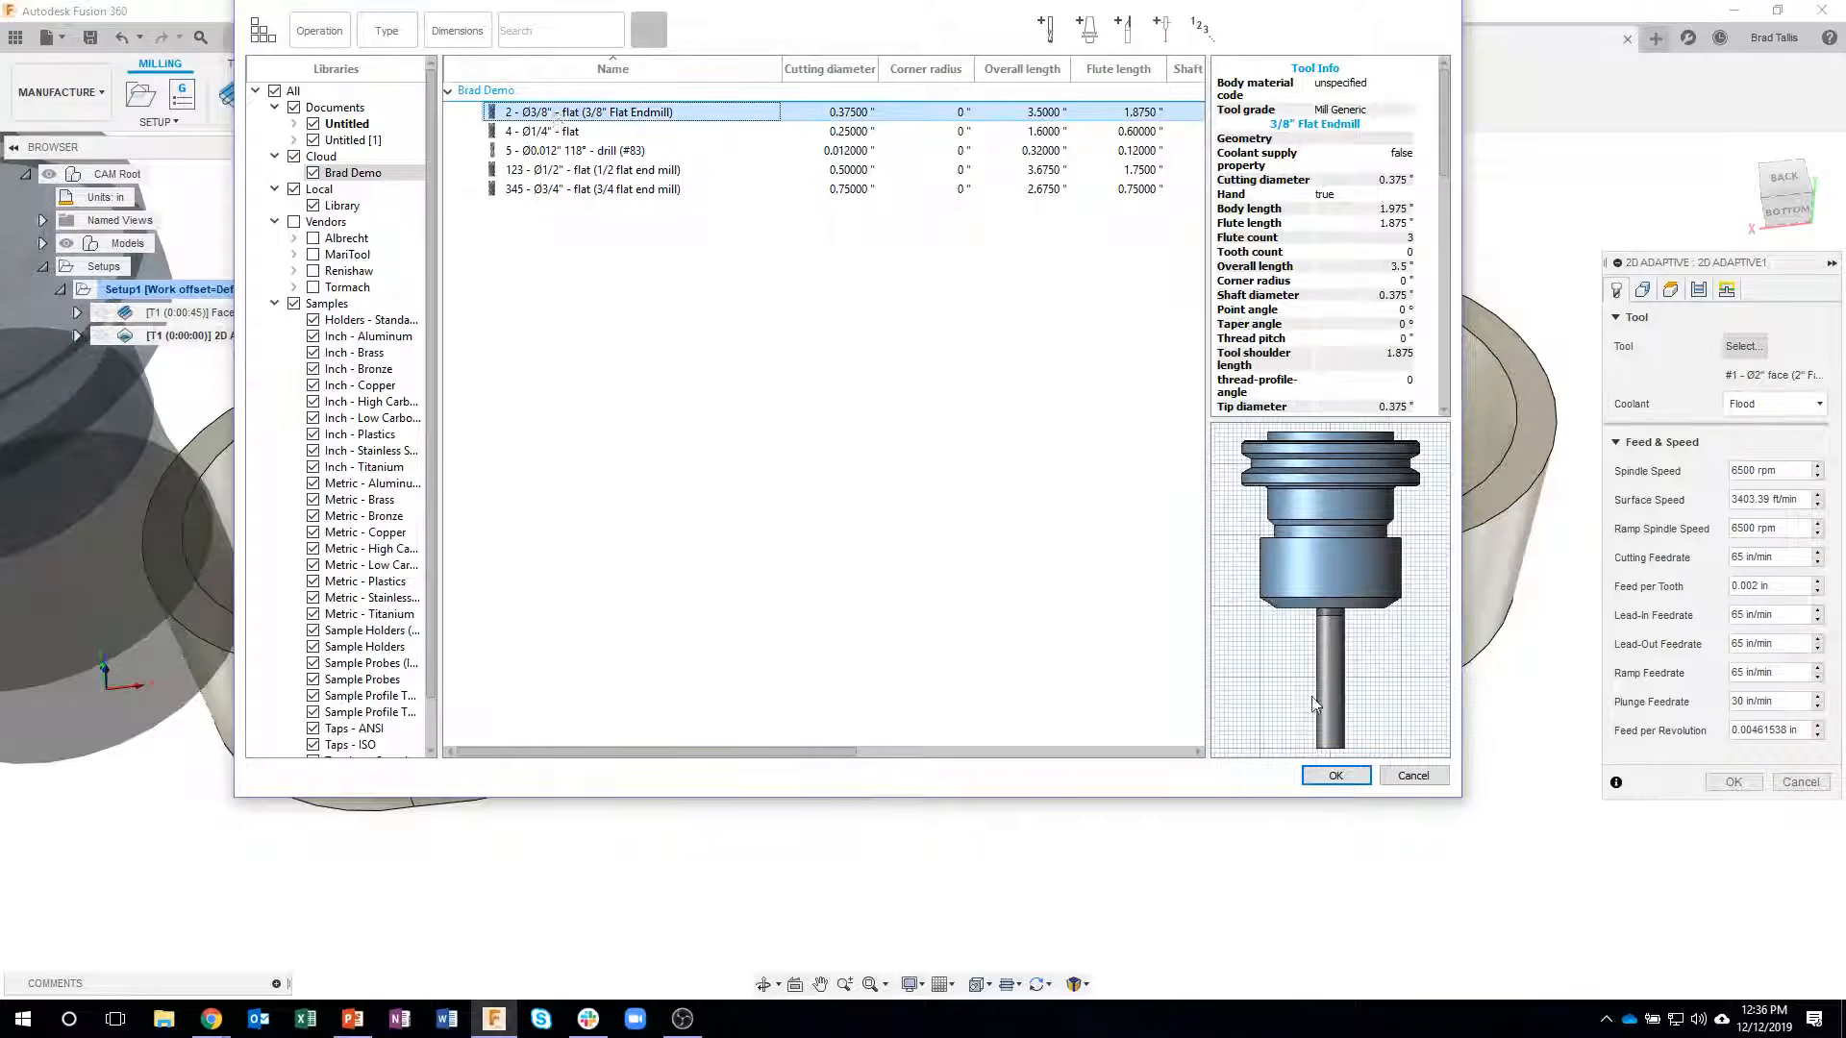
click(1335, 776)
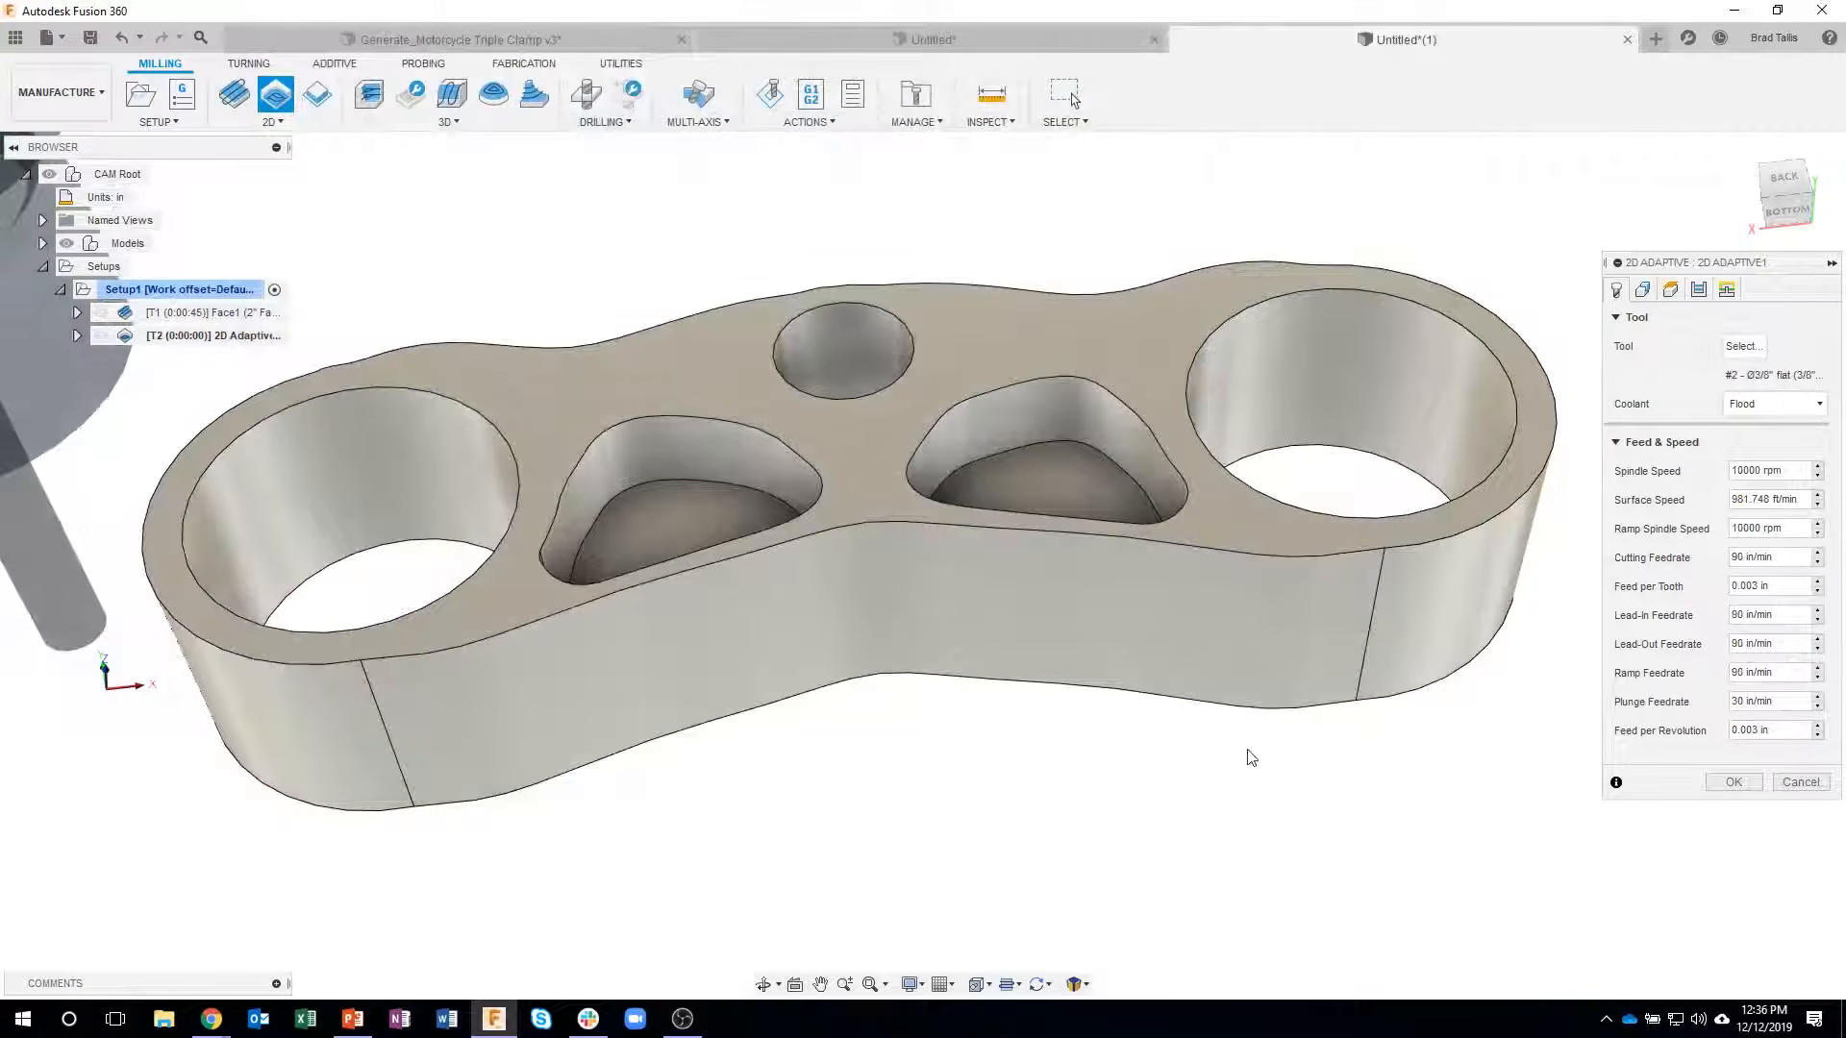
- Select the bottom edges of the two large bores and the small center hole as pockets and generate the adaptive toolpath
shift+middle_drag(1318, 718, 1432, 480)
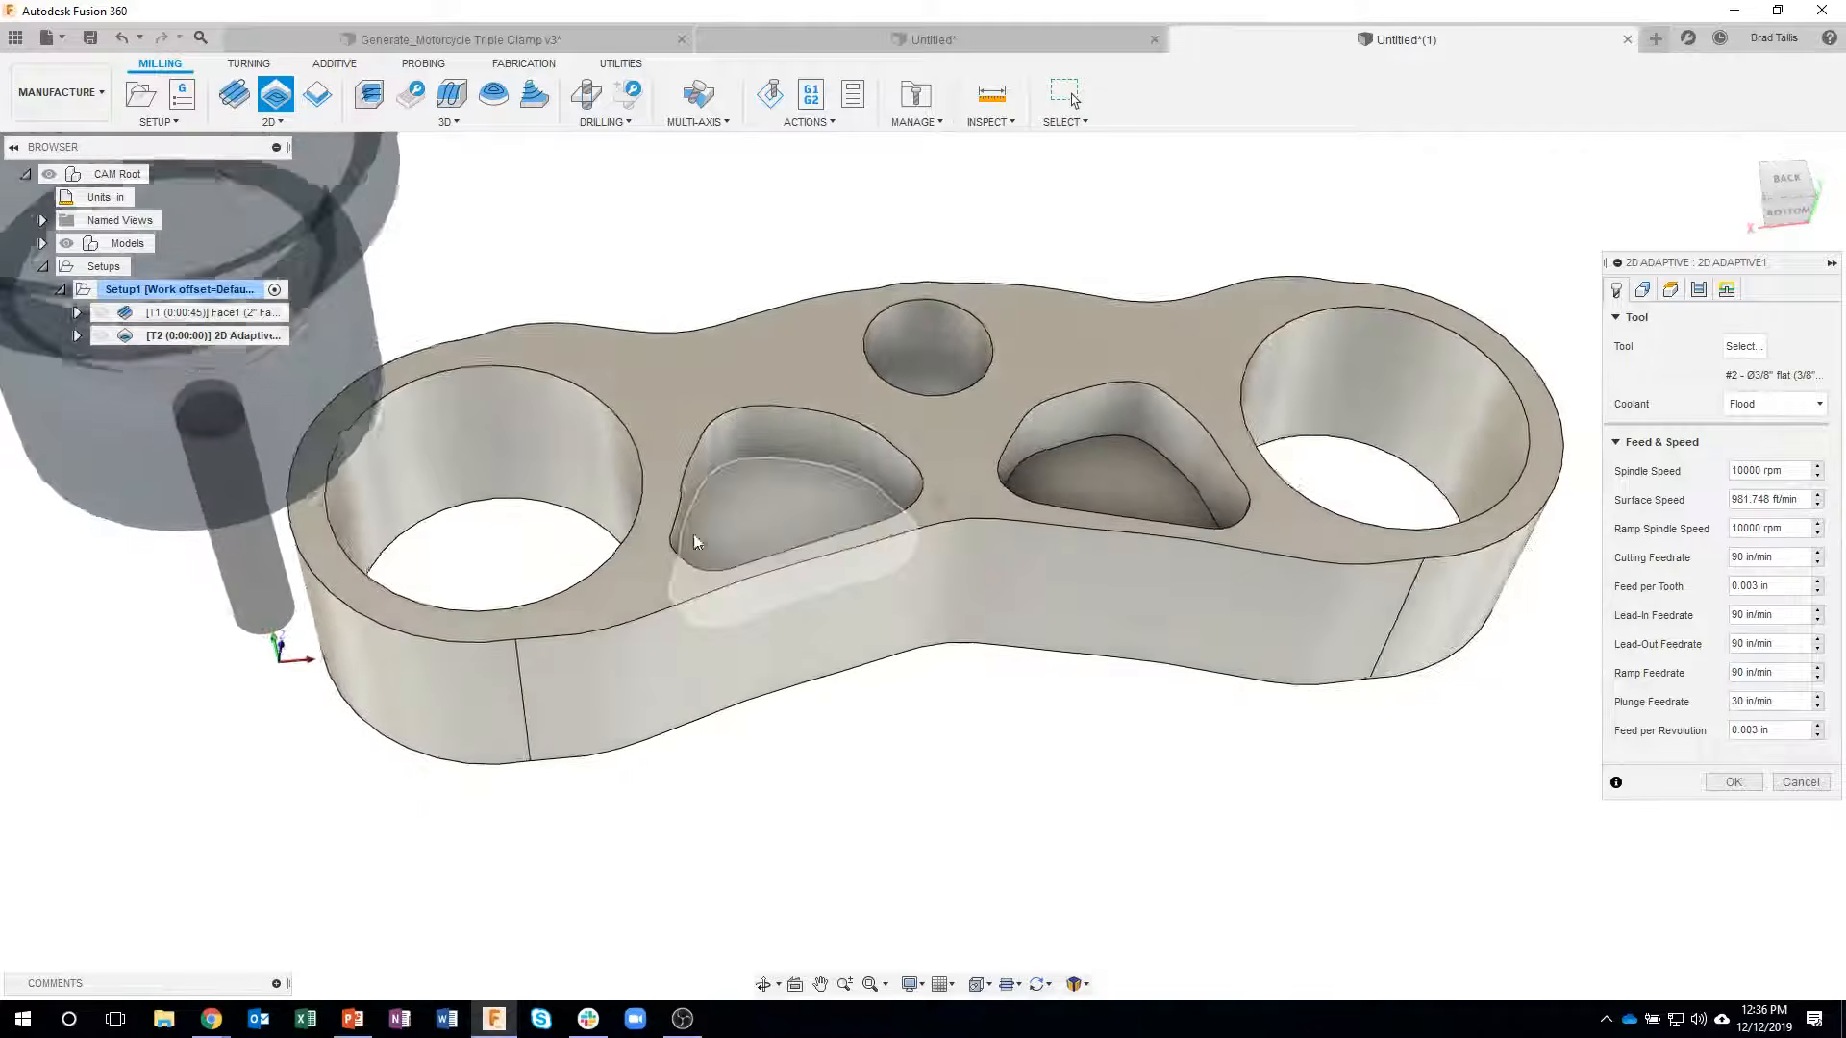
click(534, 510)
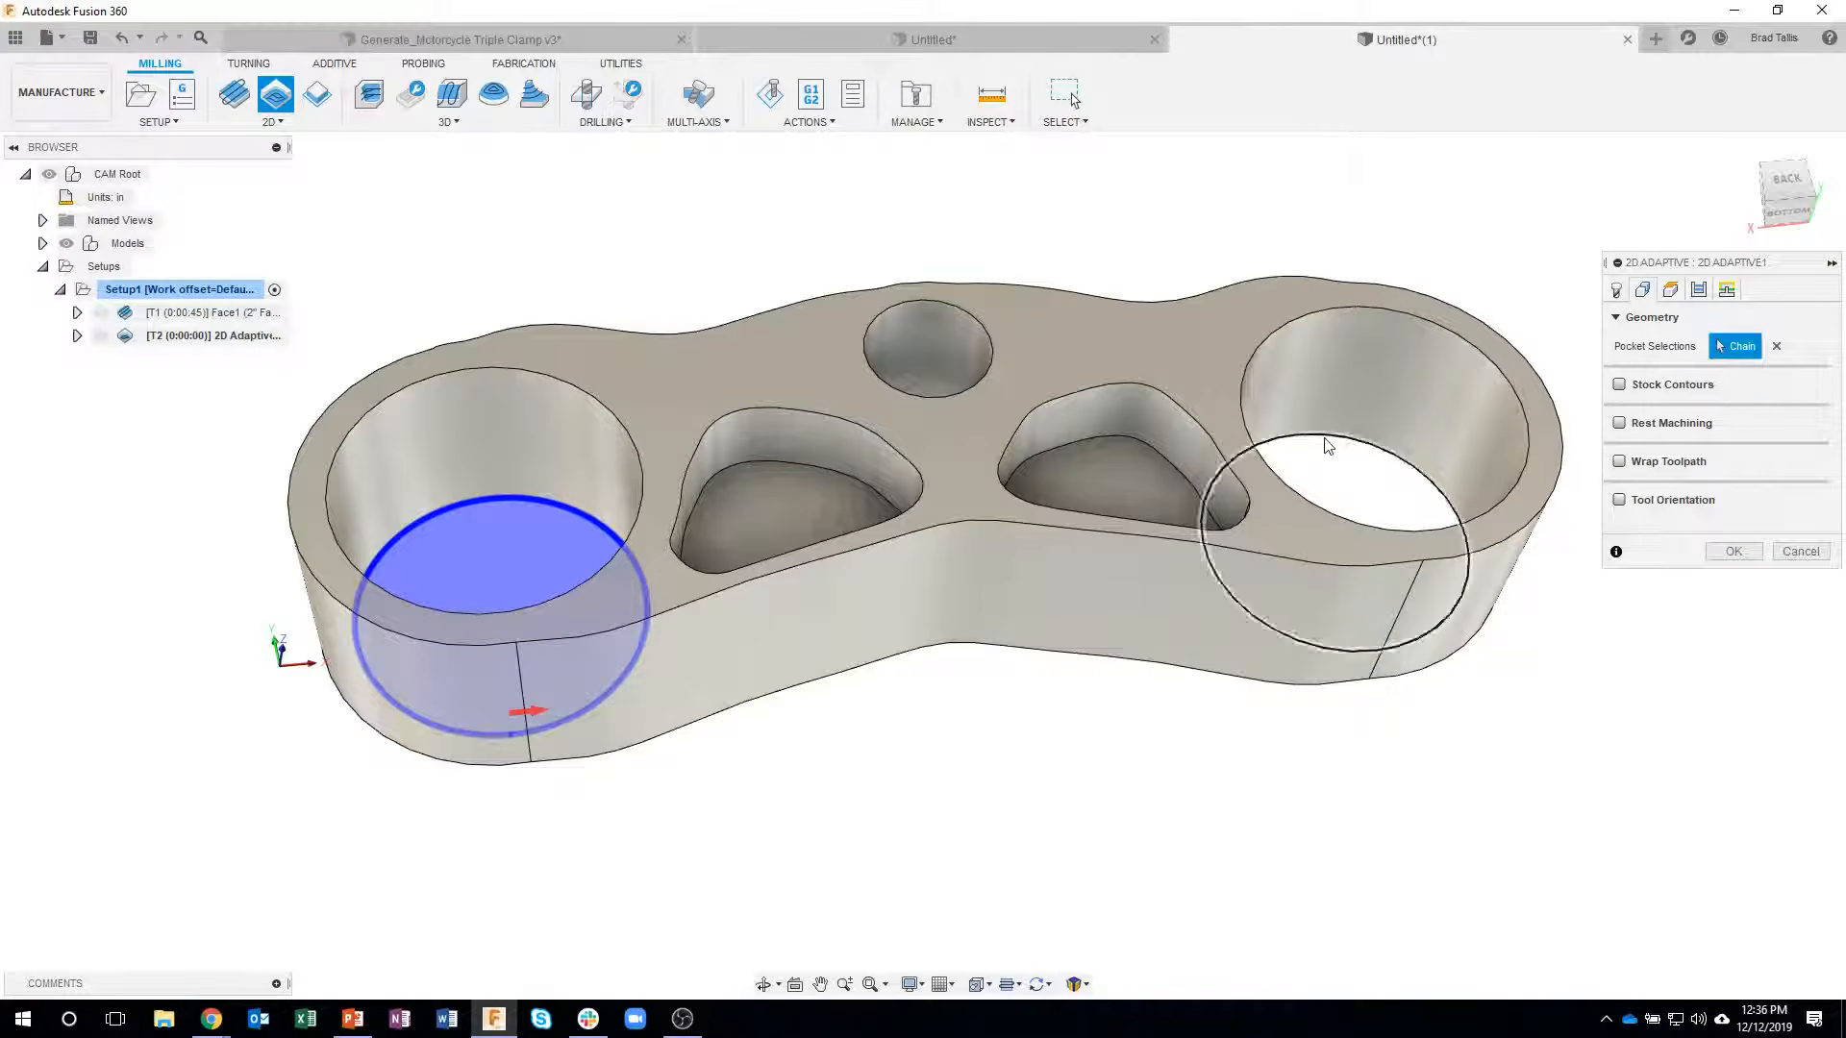
click(1251, 644)
mouse_move(1252, 644)
shift+middle_down()
mouse_move(1087, 614)
mouse_move(950, 496)
mouse_move(925, 433)
shift+middle_up()
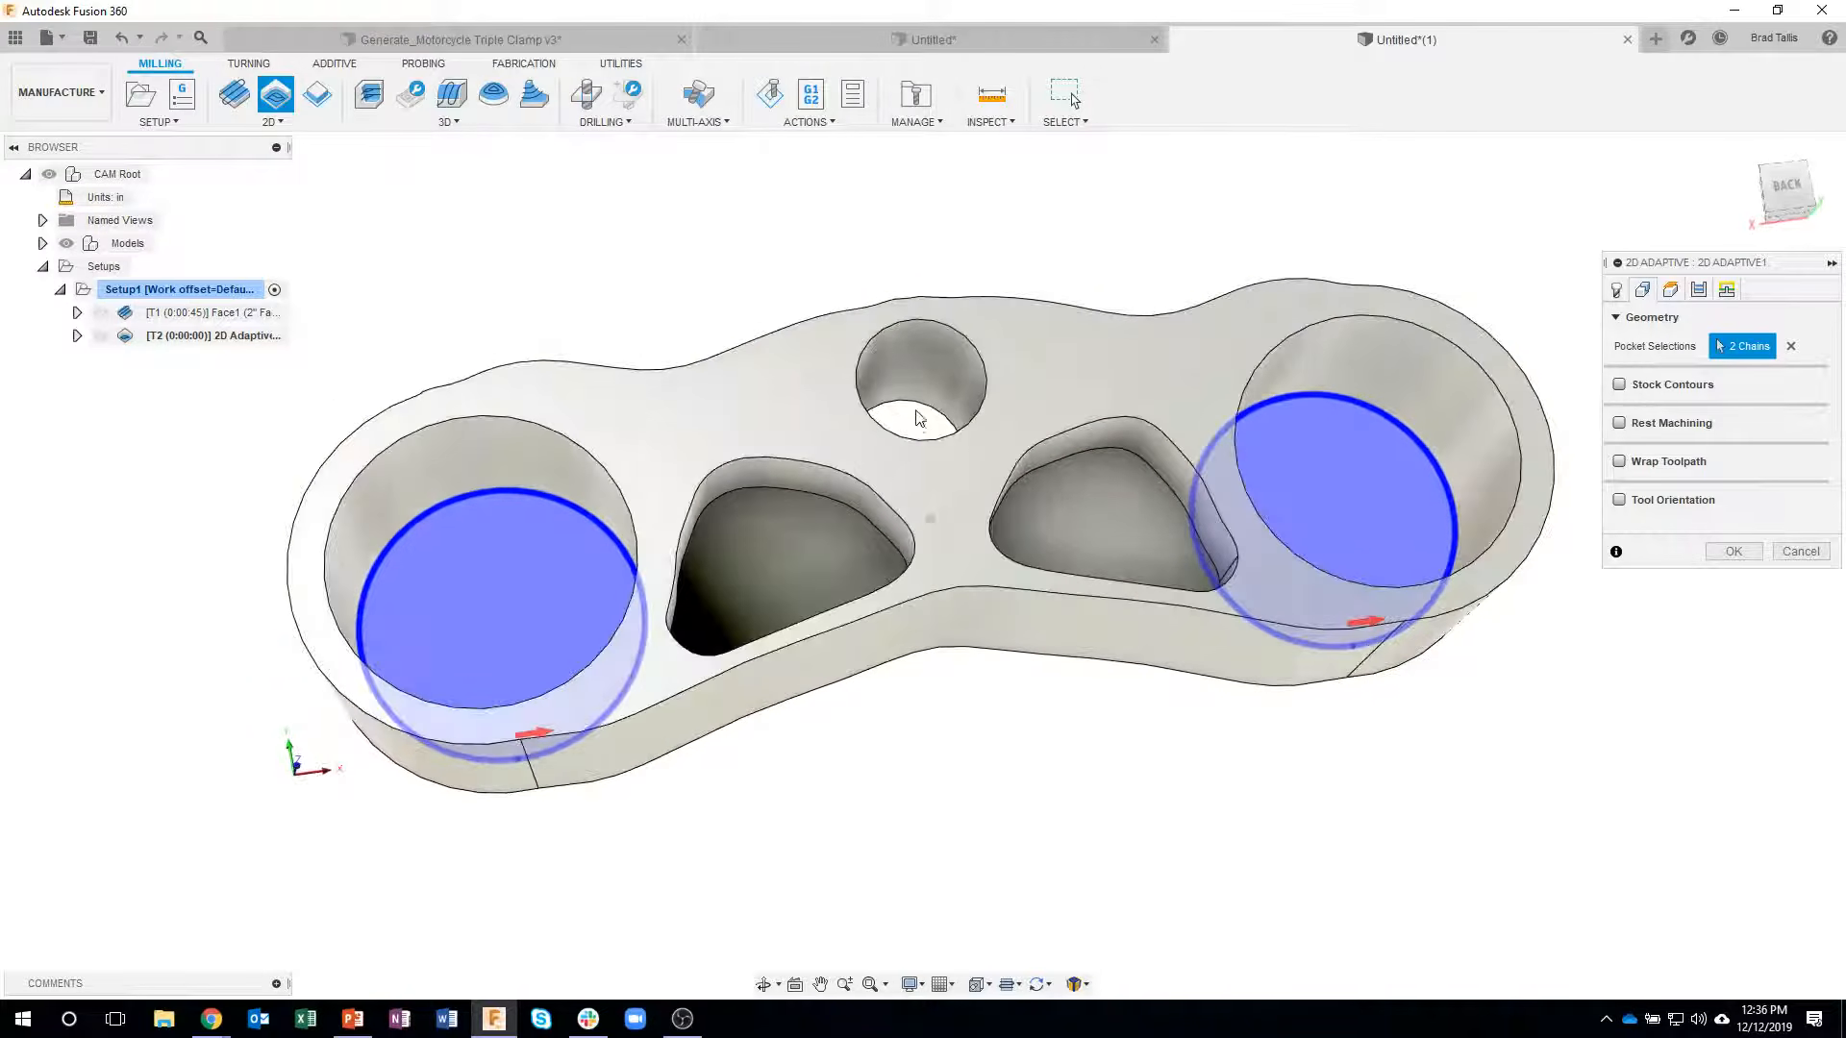
click(921, 415)
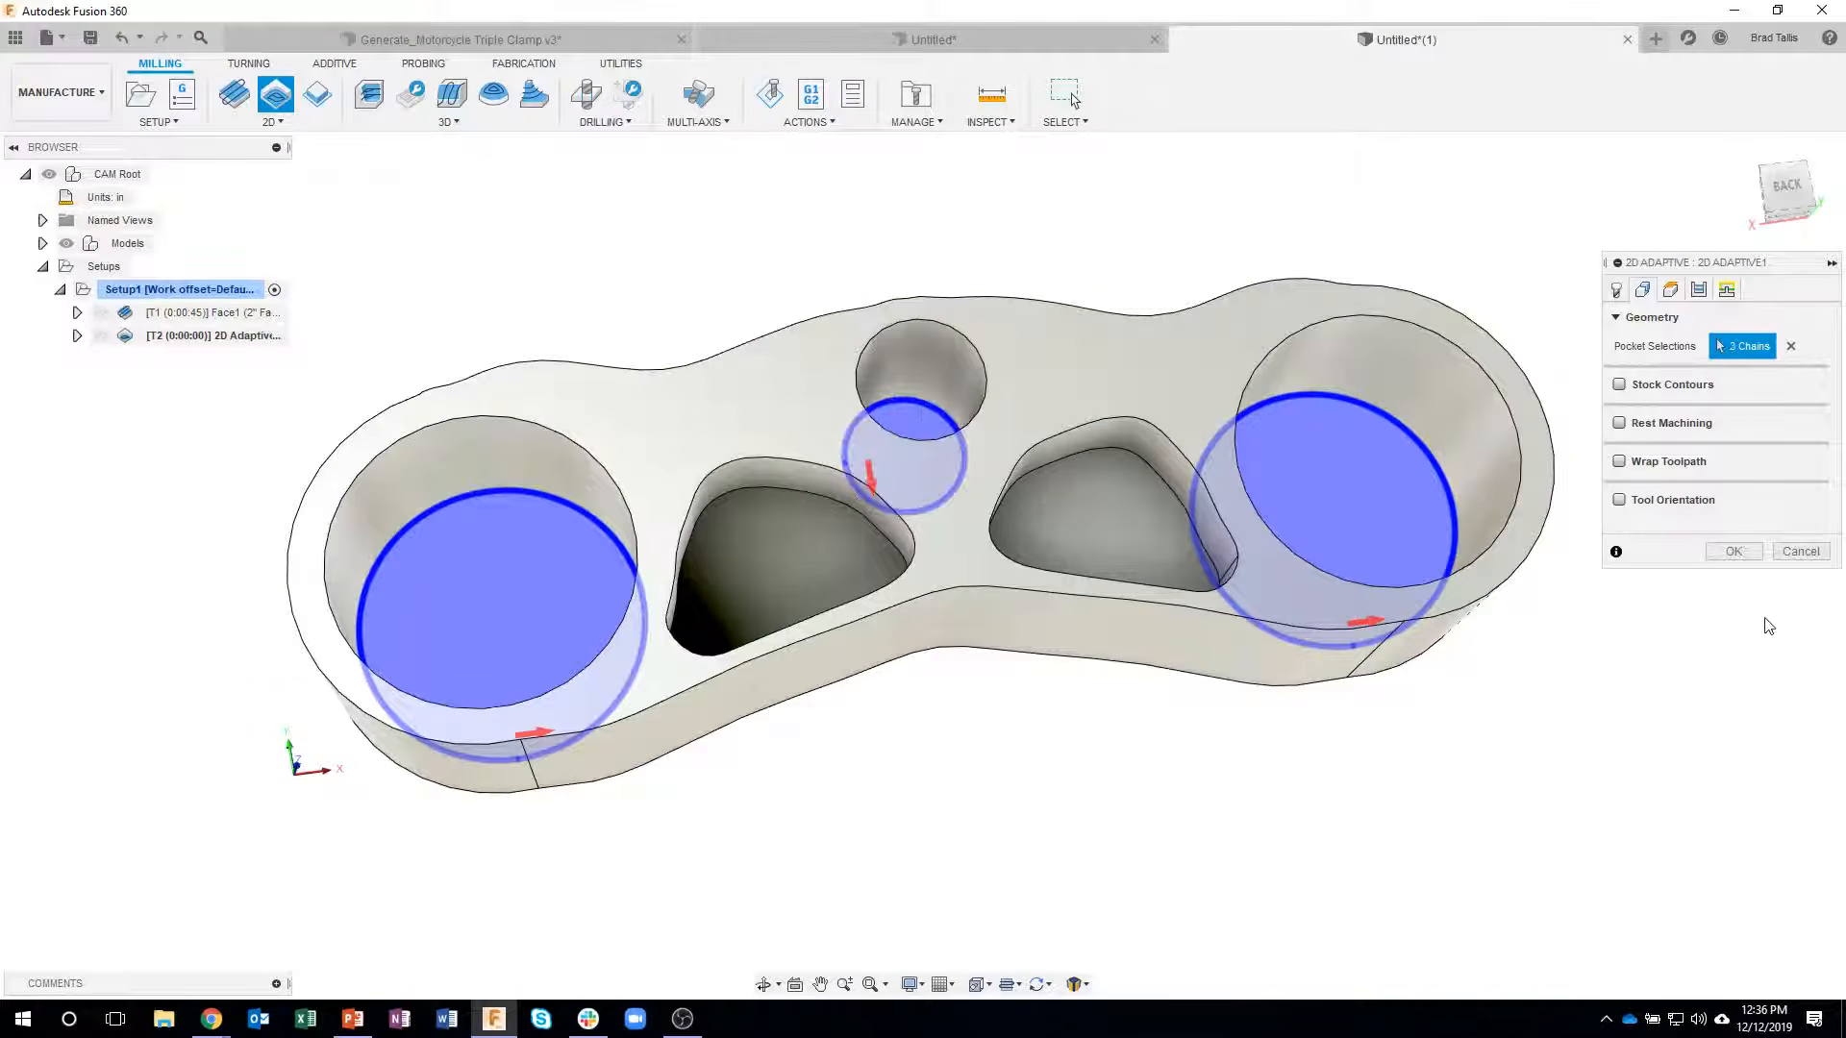
click(1731, 554)
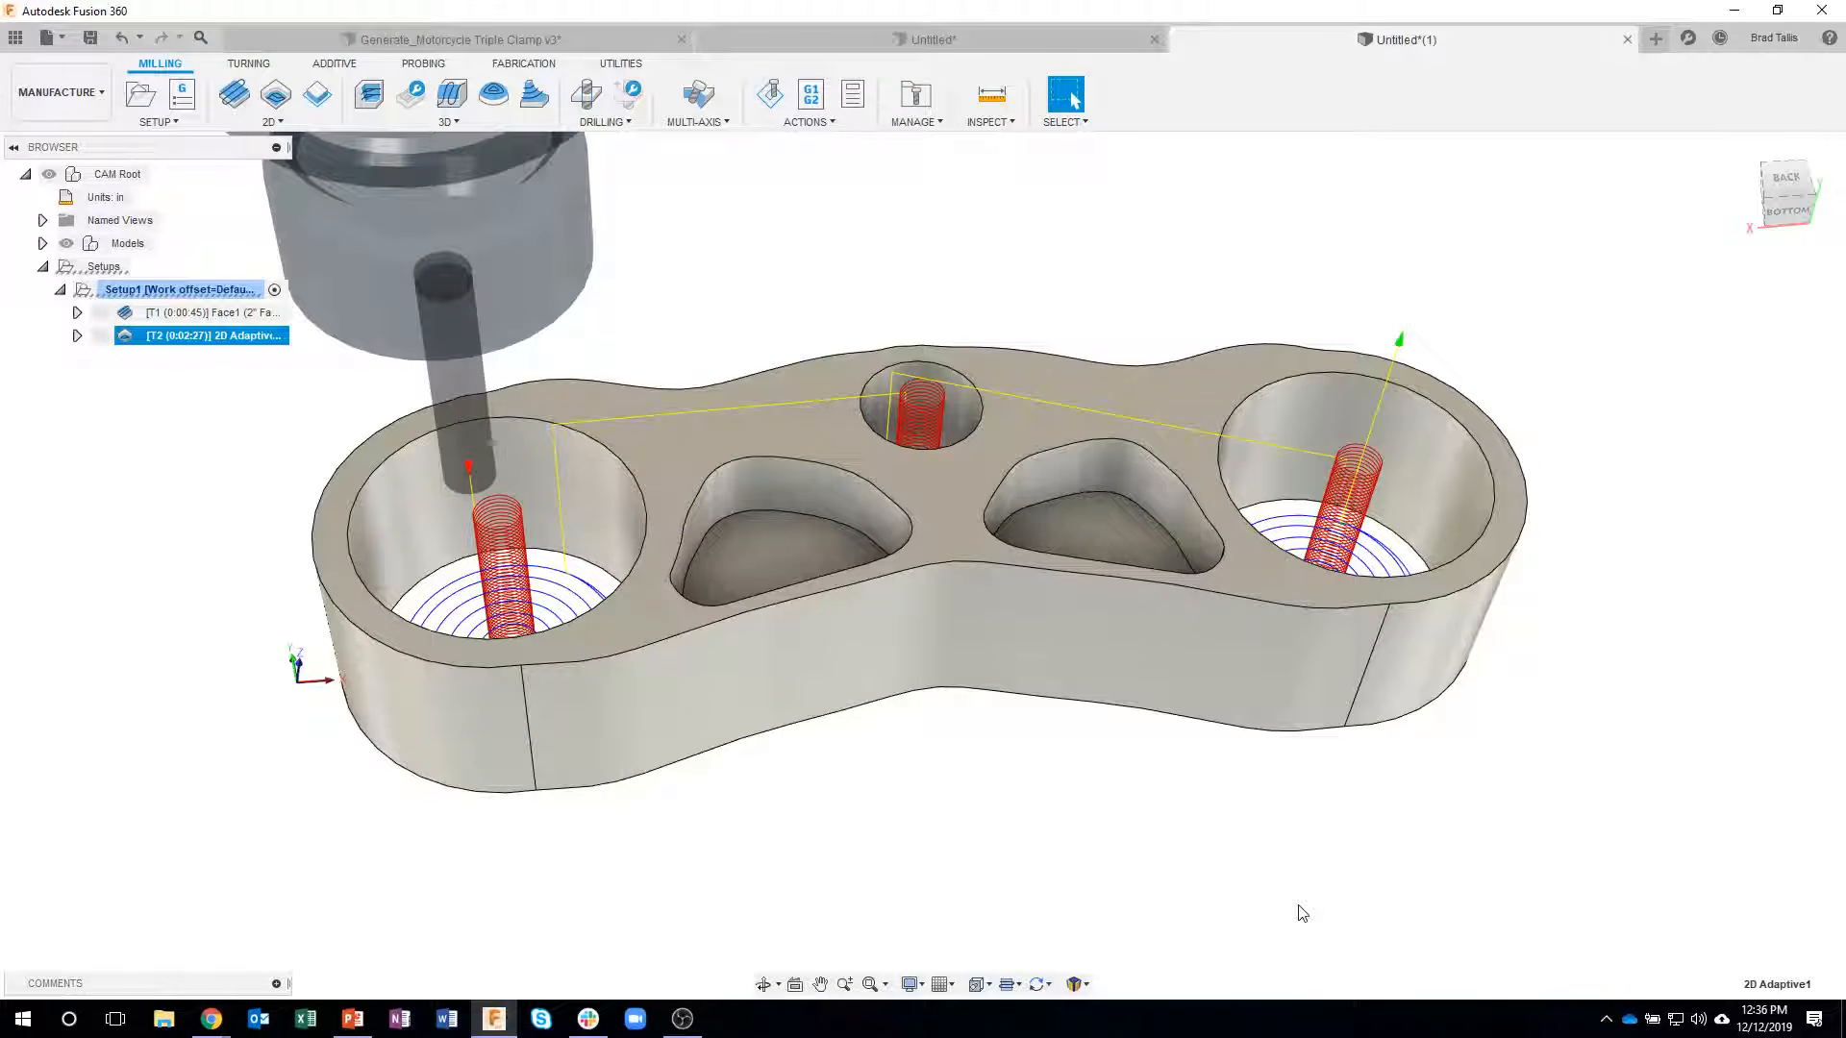
- Edit the 2D Adaptive operation's helix ramp, set the ramp taper angle to 2 deg and regenerate the toolpath
shift+middle_drag(1342, 746, 375, 527)
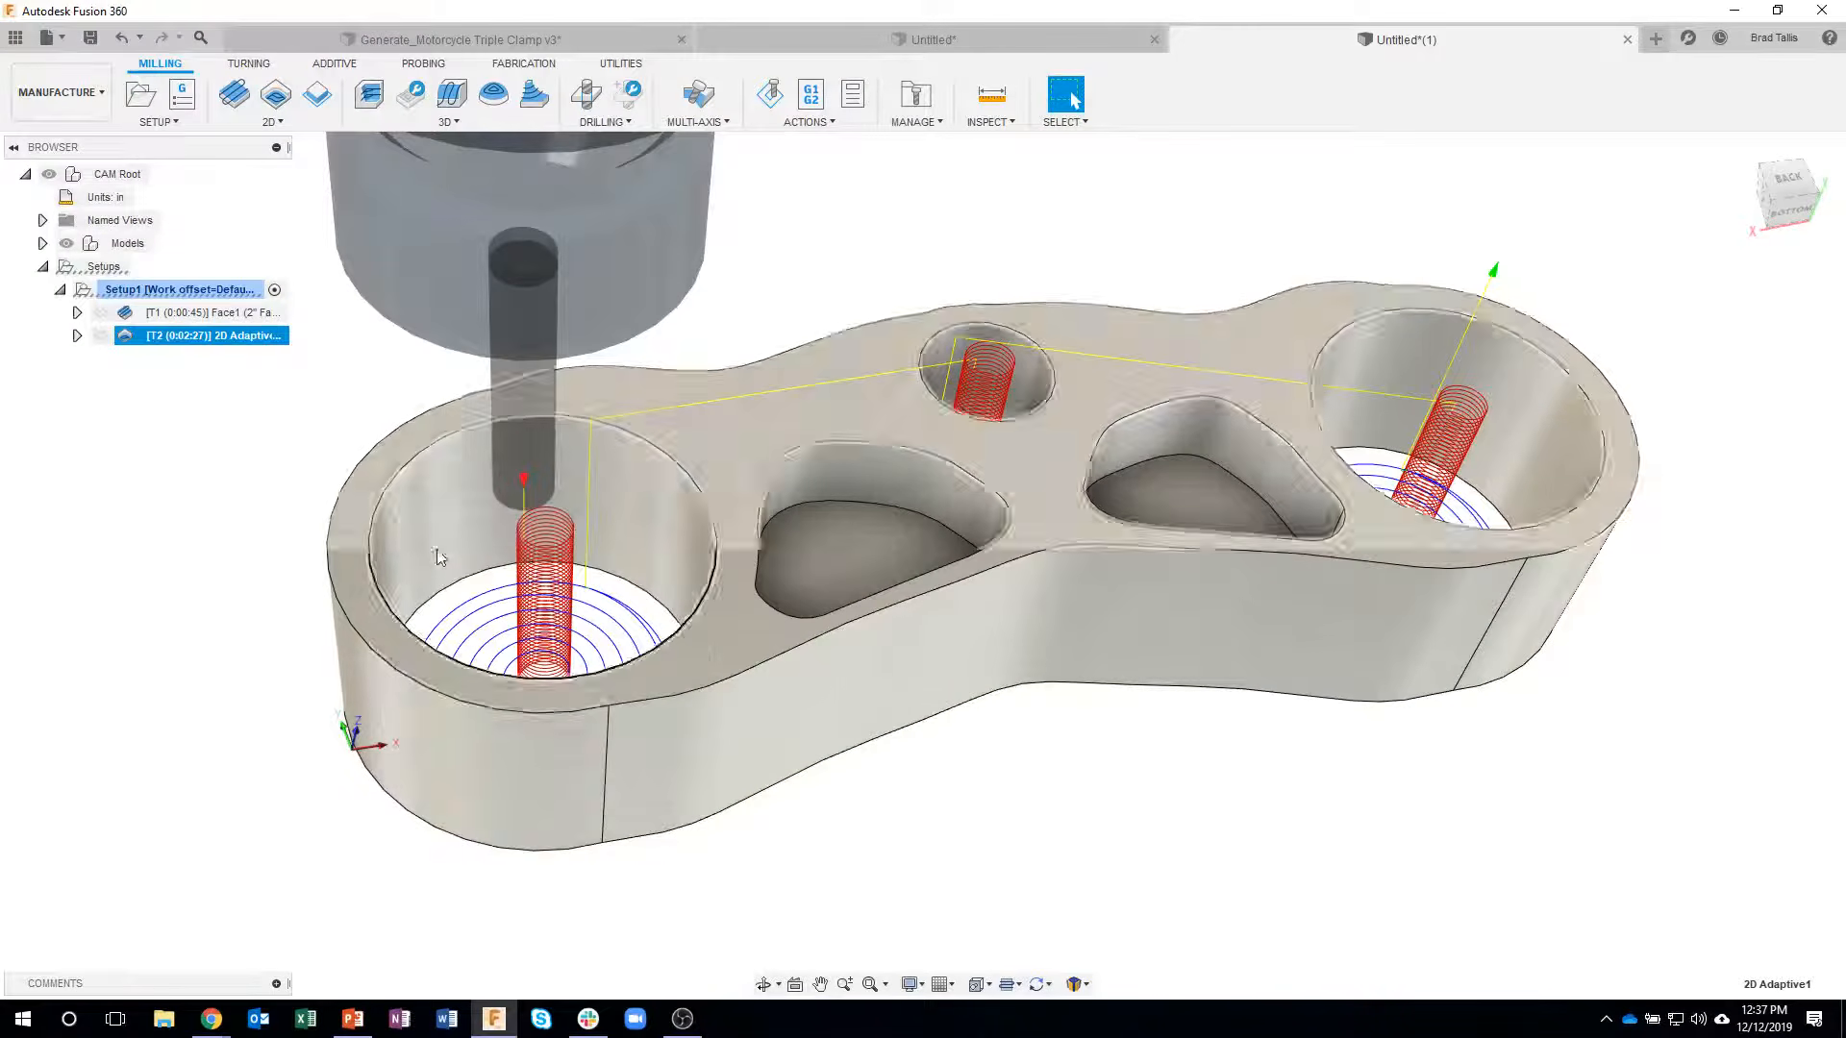
scroll(519, 522, up, 2)
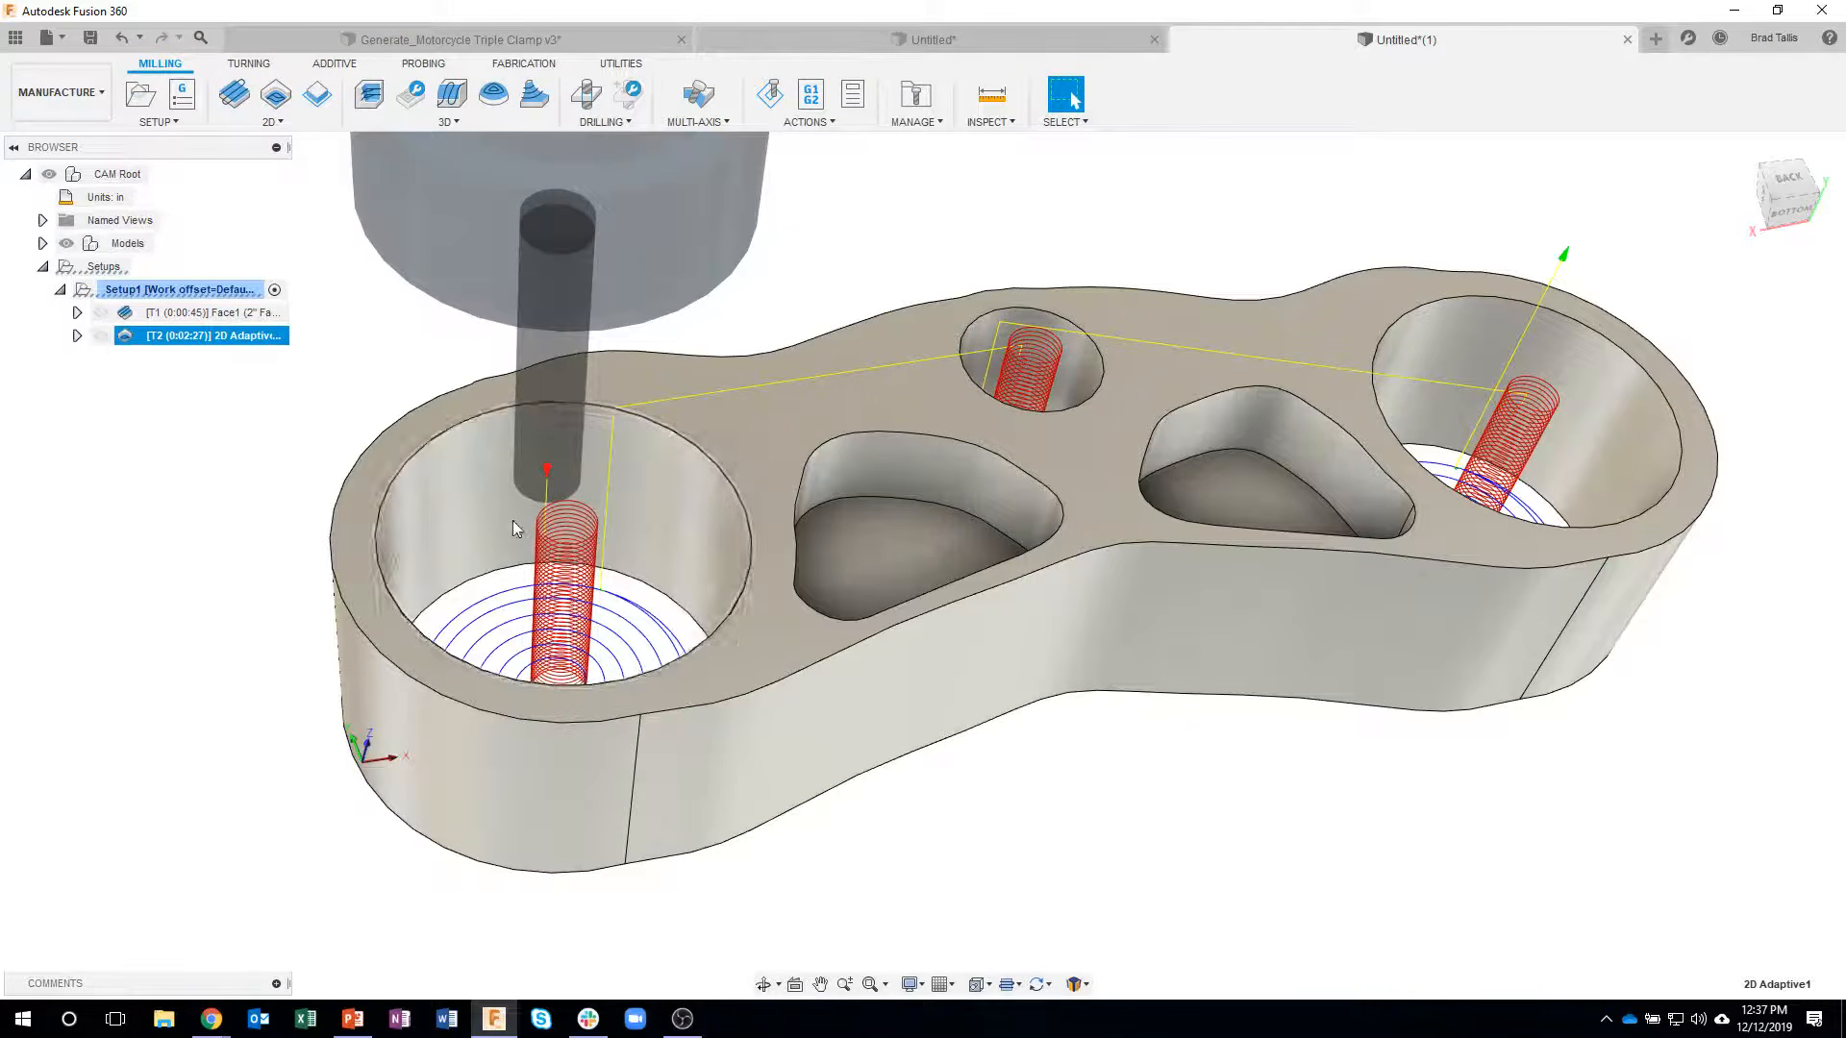
right_click(206, 338)
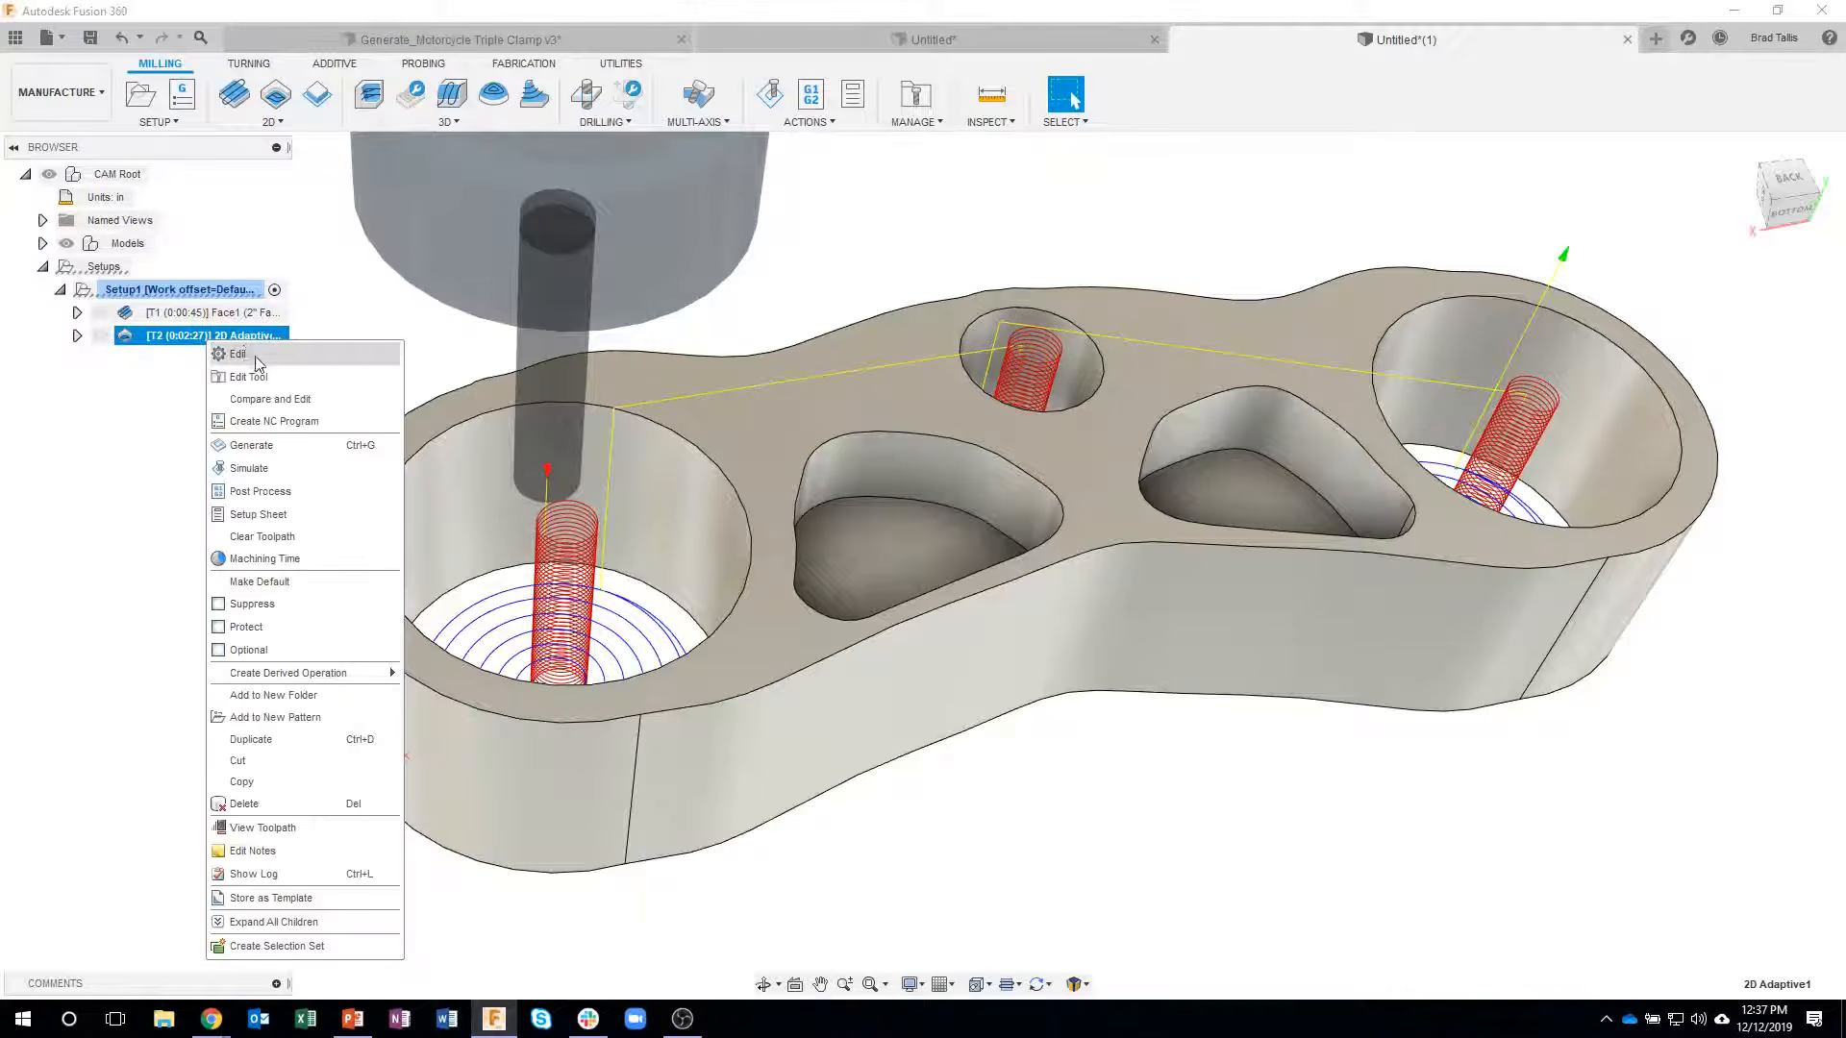
click(238, 355)
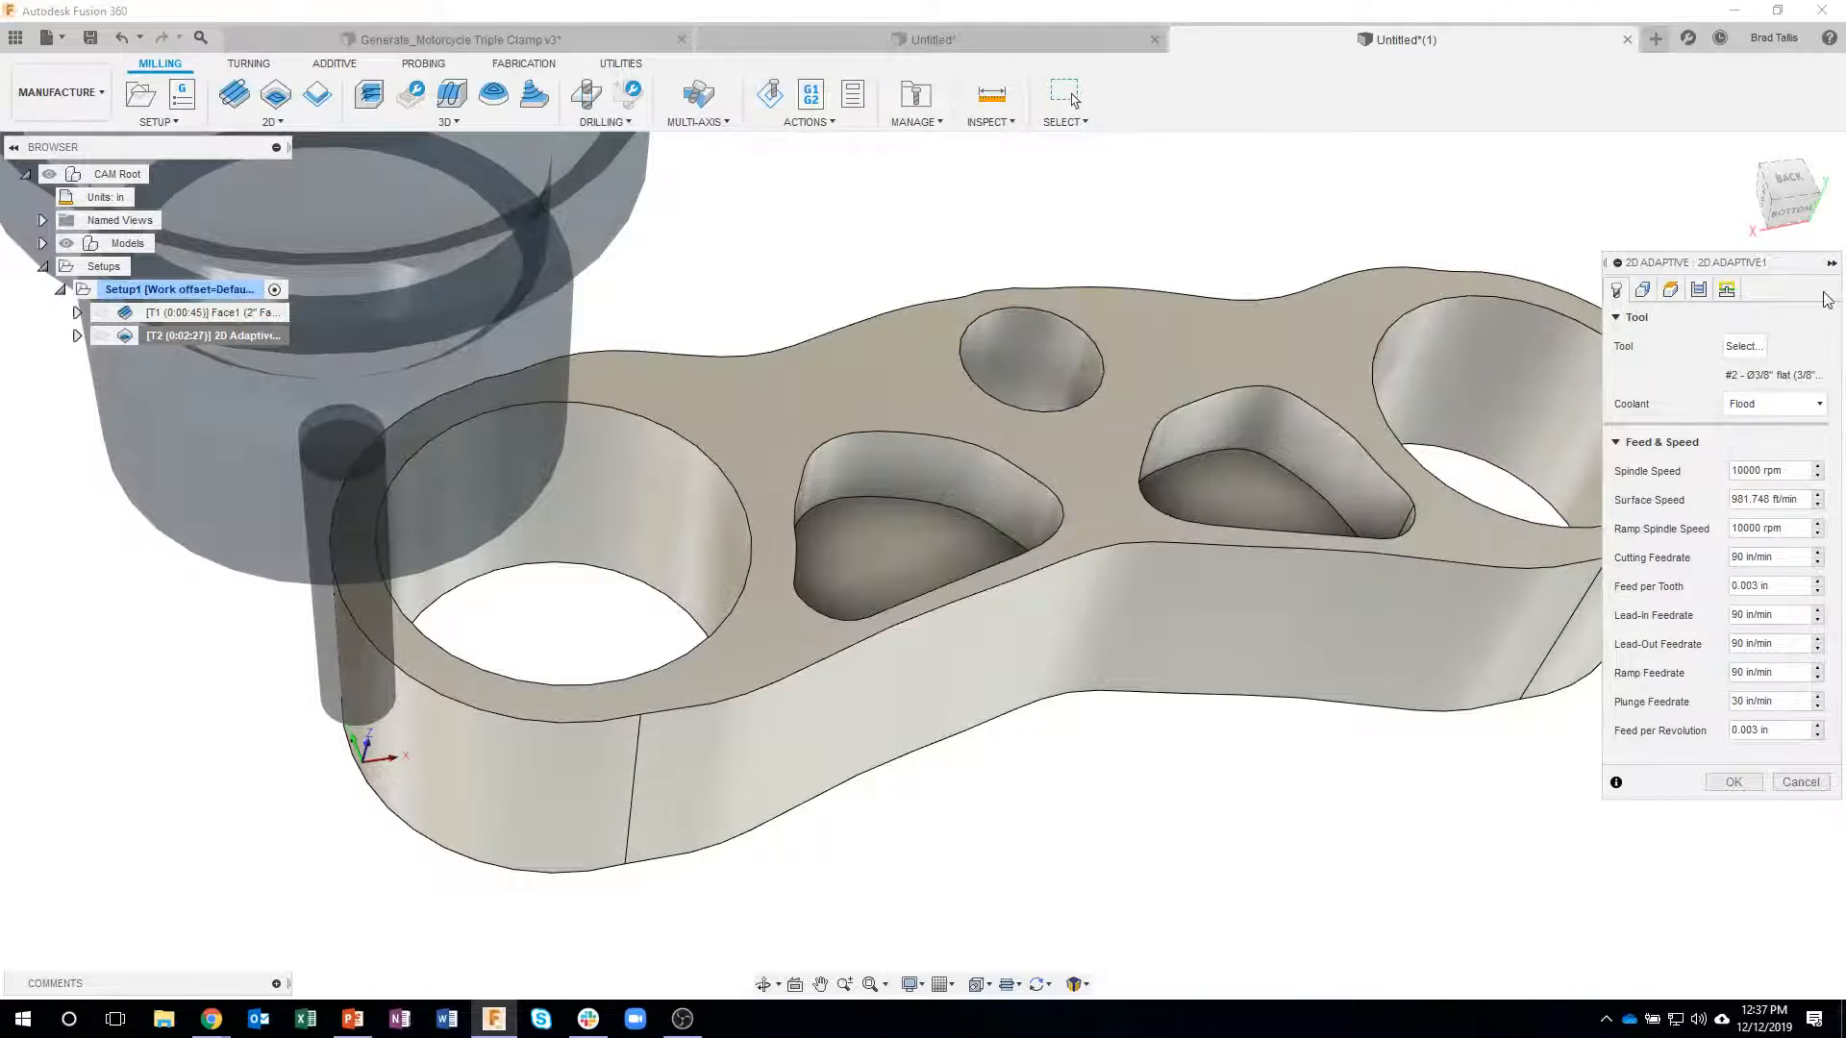
click(1731, 291)
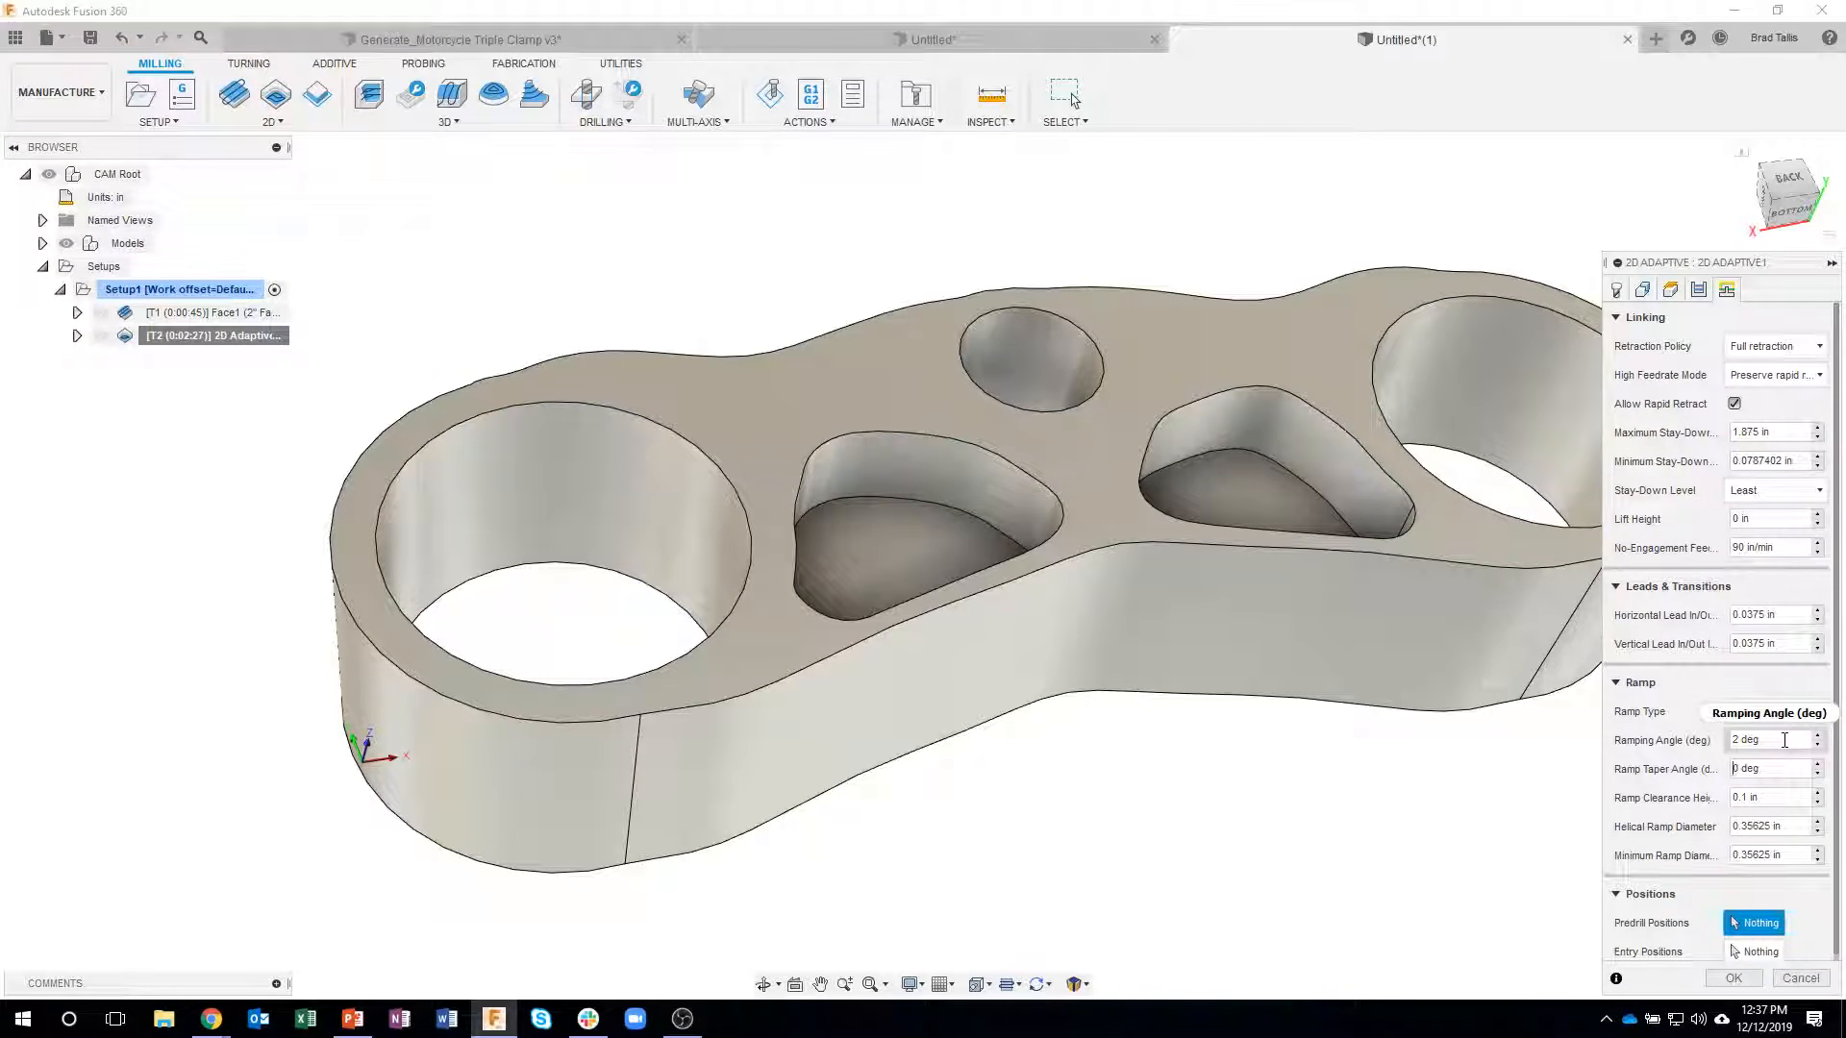
key(Delete)
text(2)
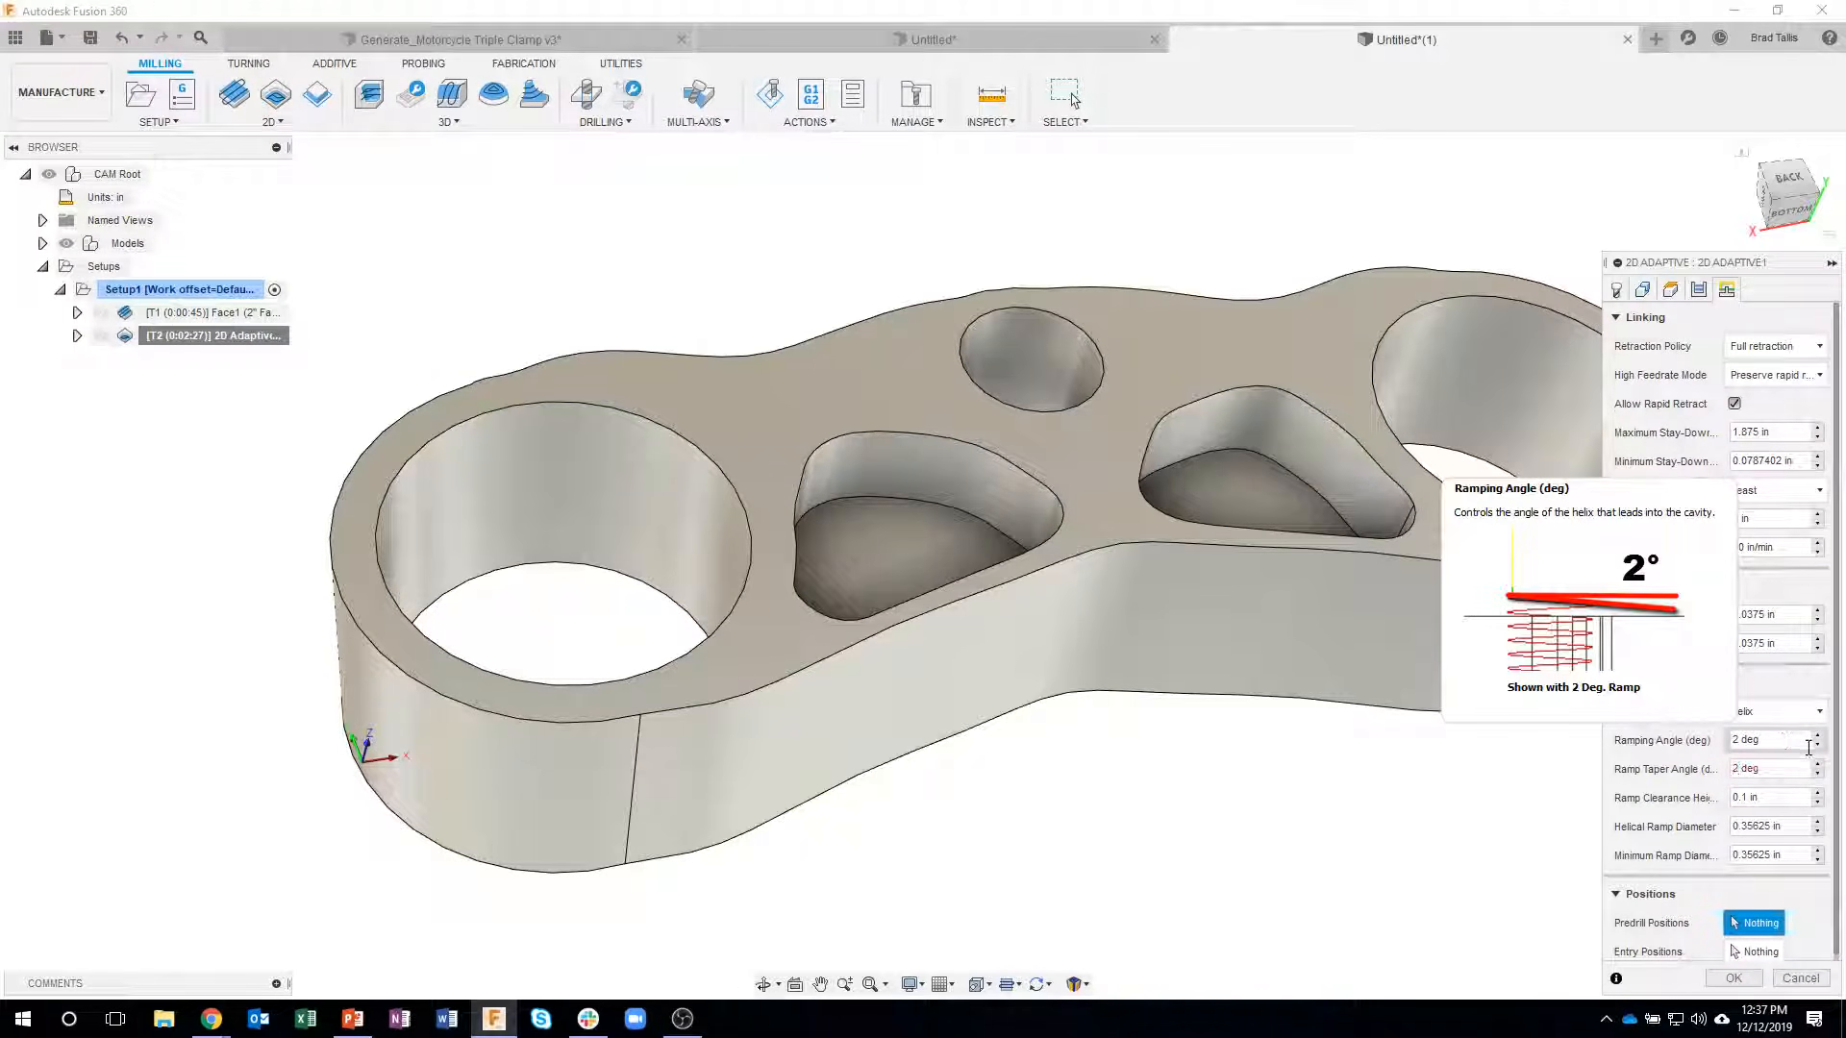
click(1730, 978)
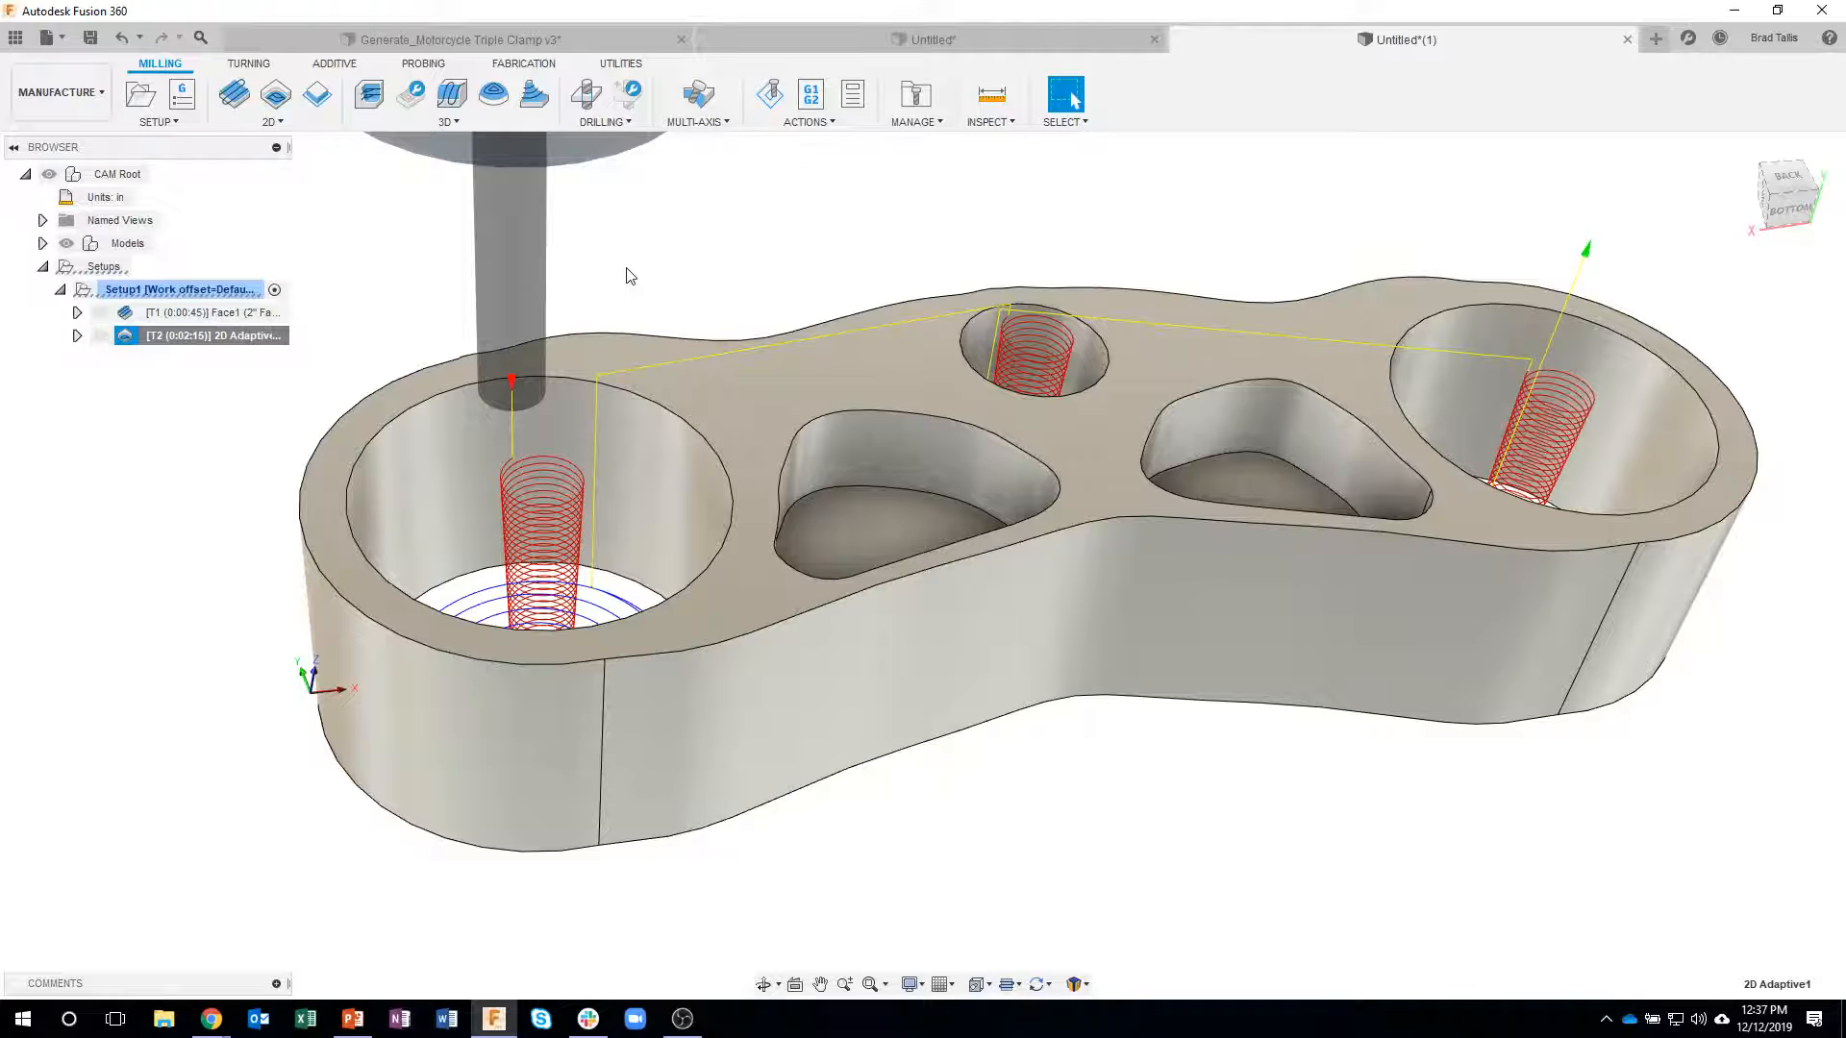
- Edit the 2D Adaptive operation to use multiple depths with a 0.5 in maximum roughing stepdown and regenerate it
shift+middle_drag(638, 250, 755, 250)
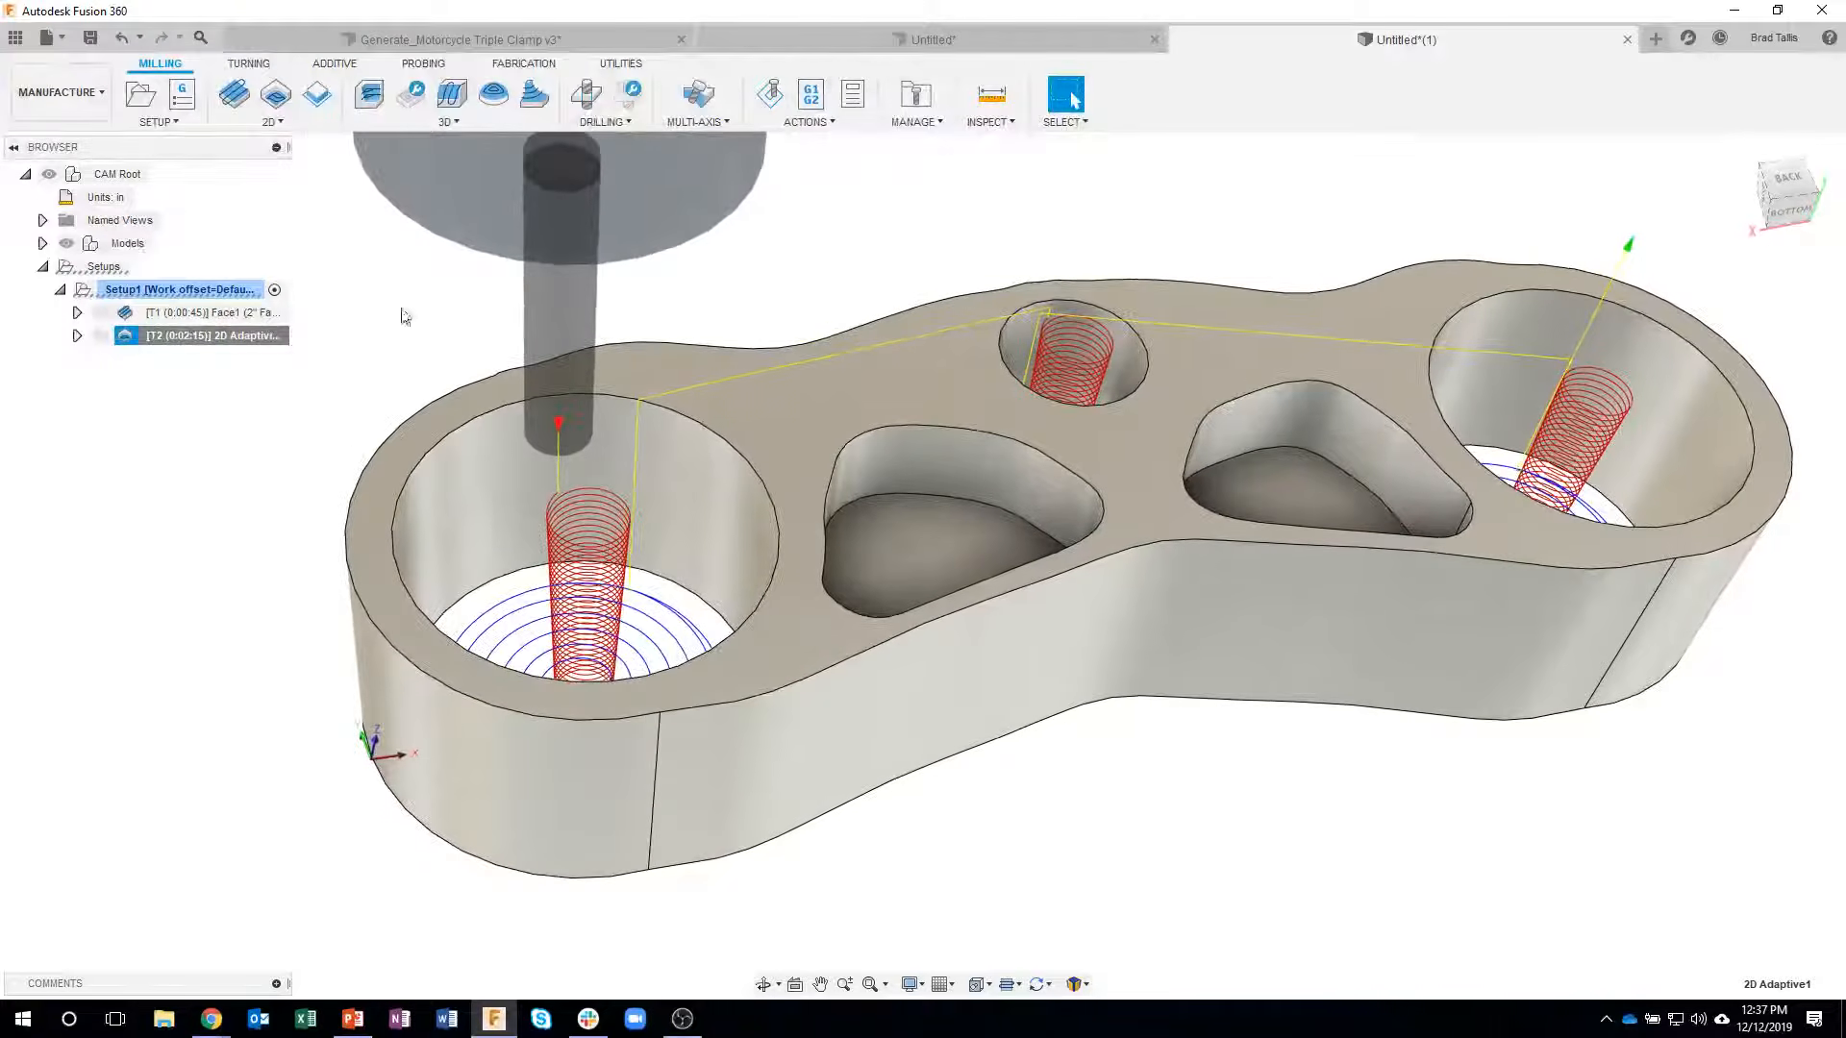
right_click(251, 339)
click(274, 353)
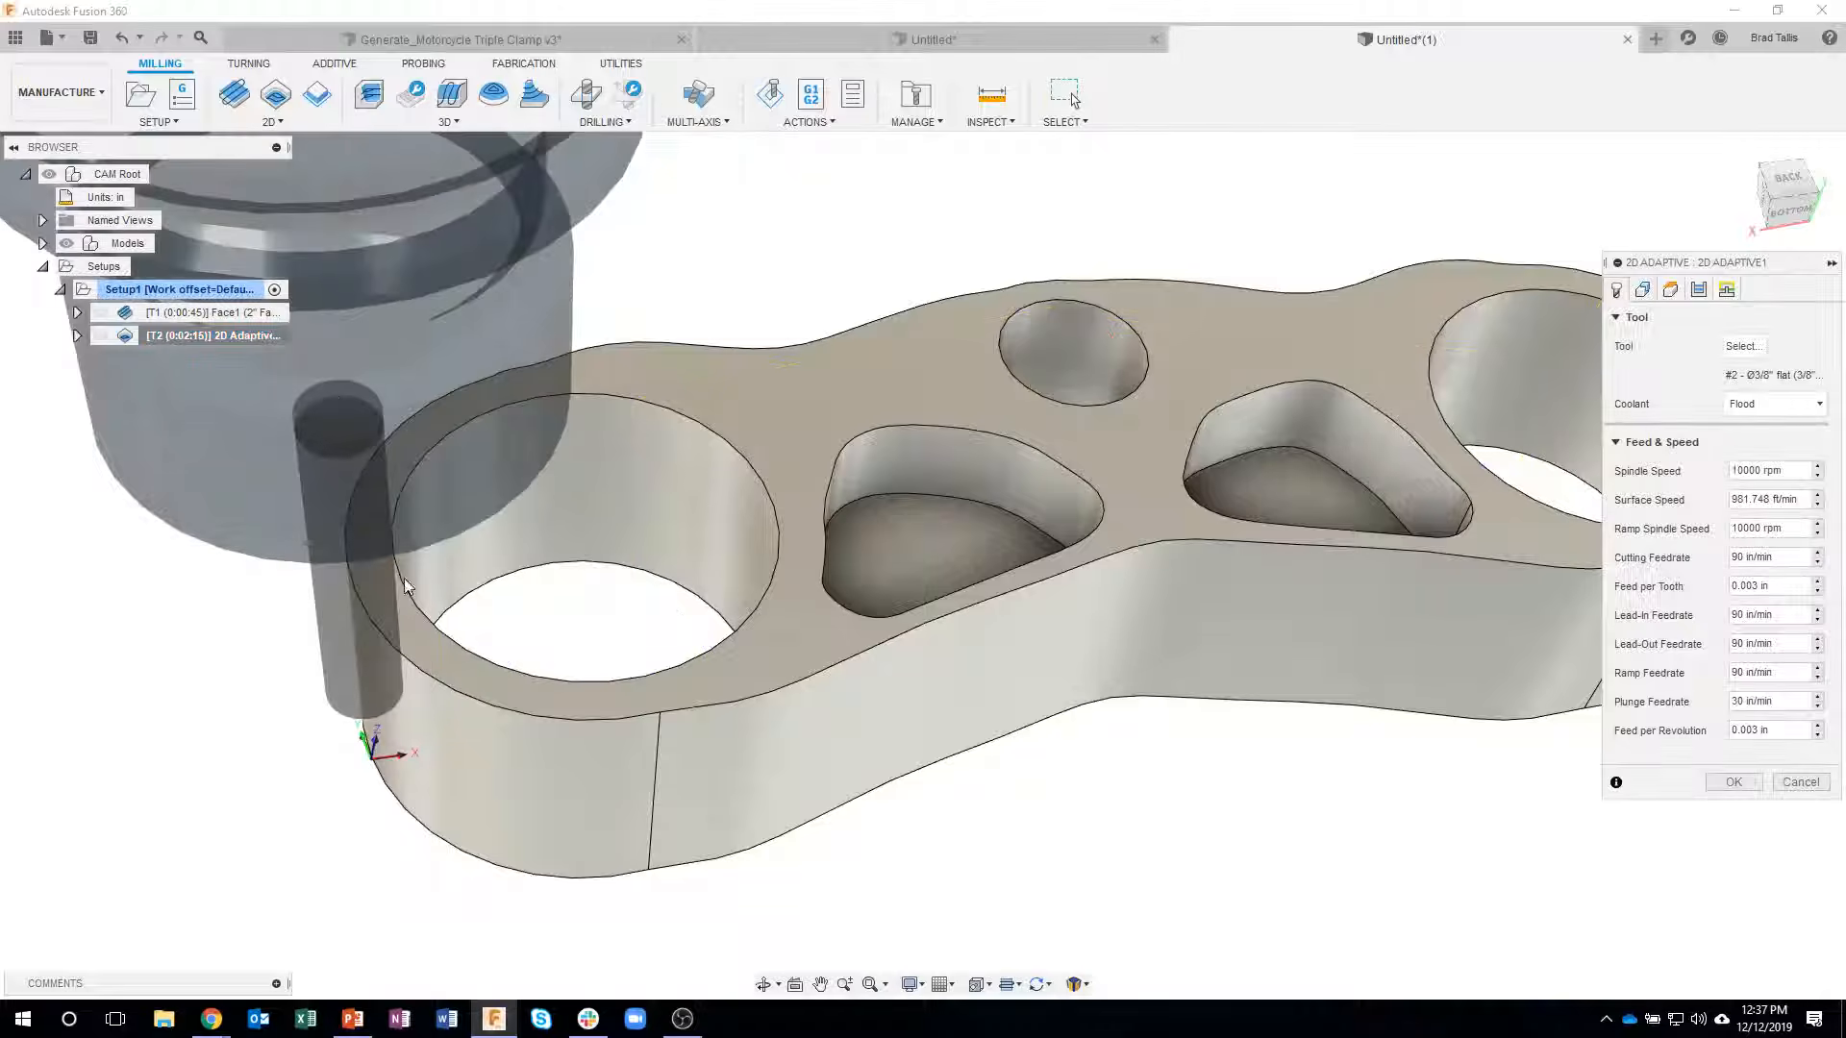
shift+middle_drag(1250, 524, 1207, 509)
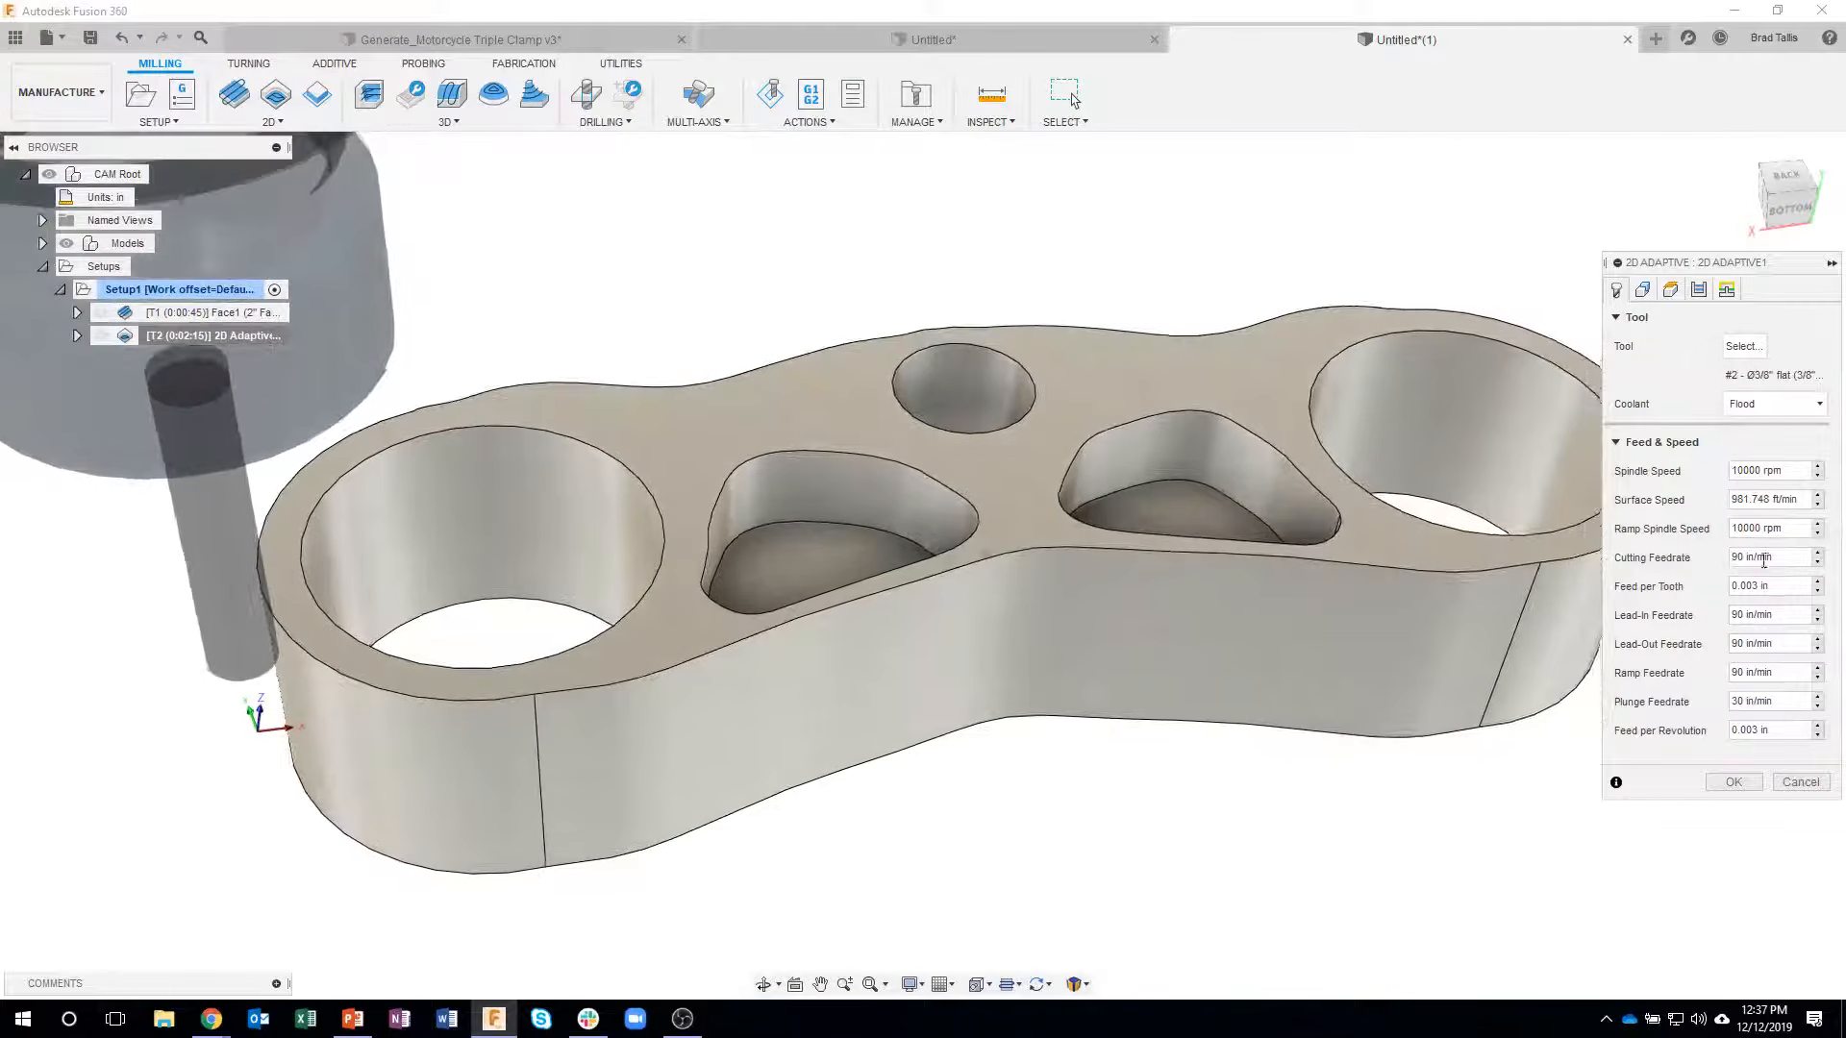
click(1699, 290)
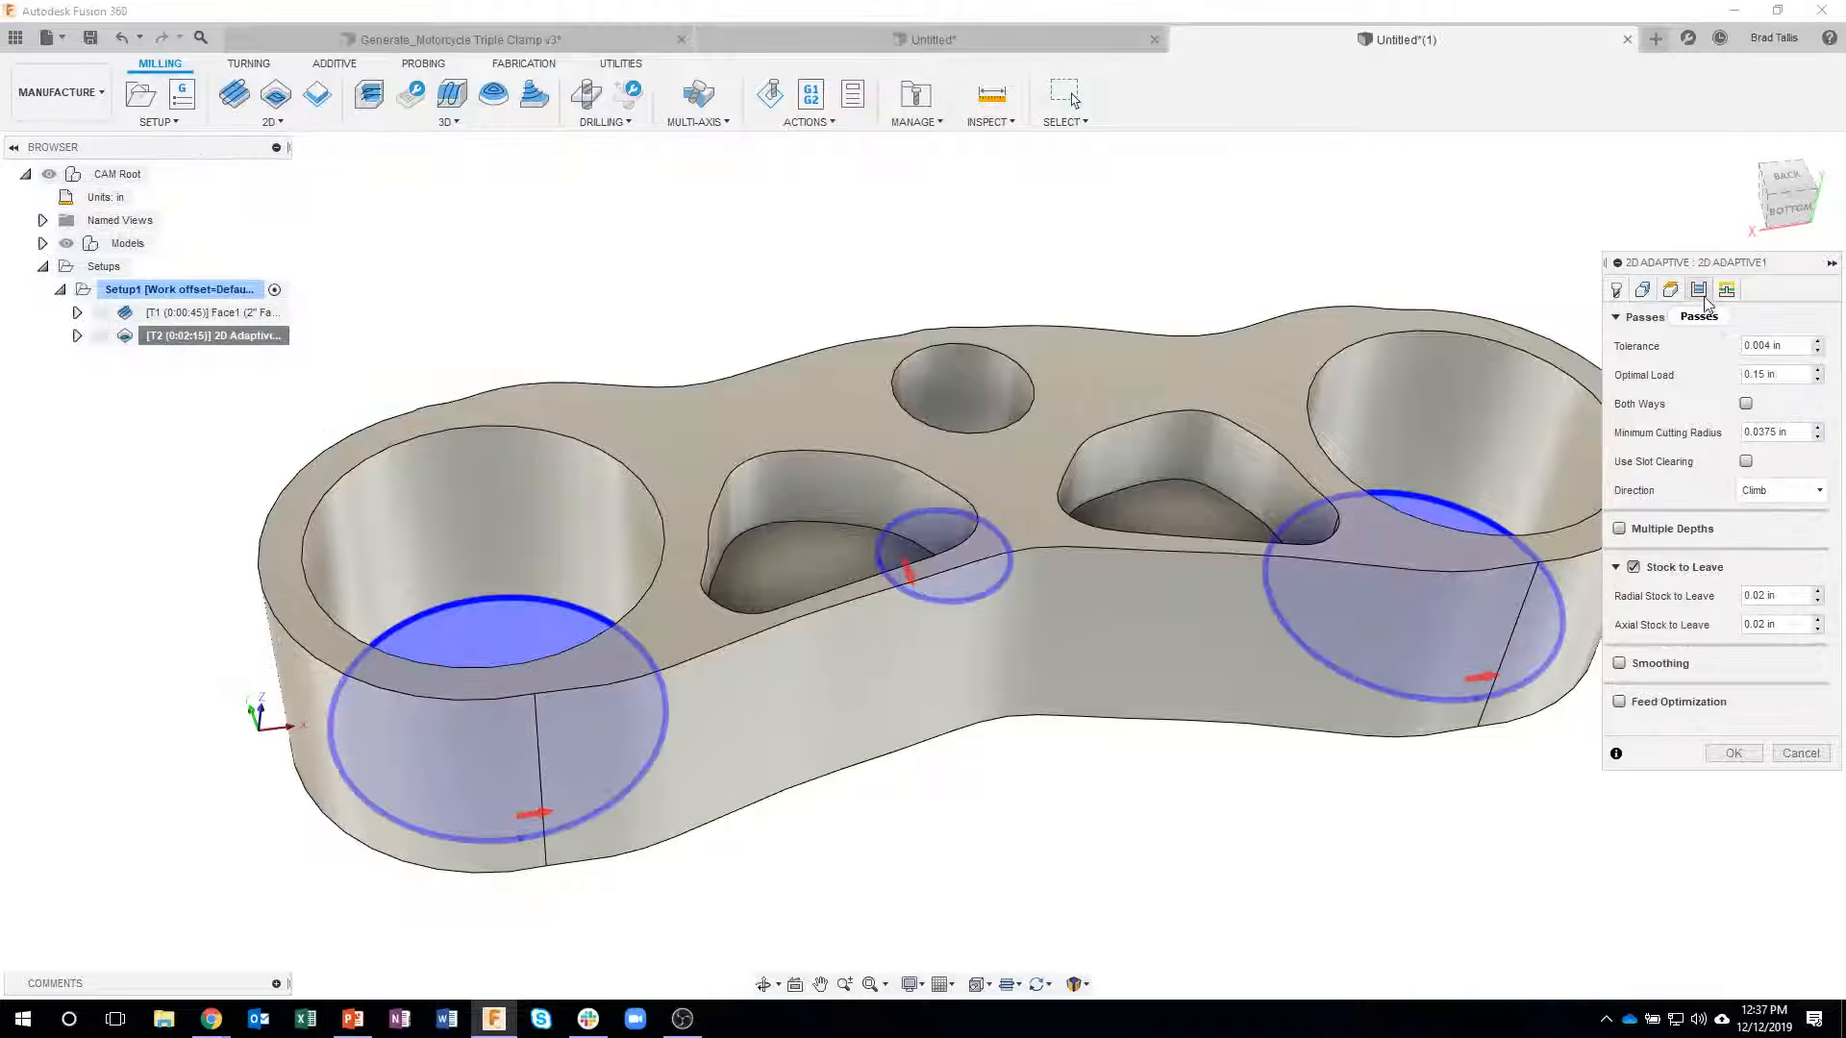
click(1619, 529)
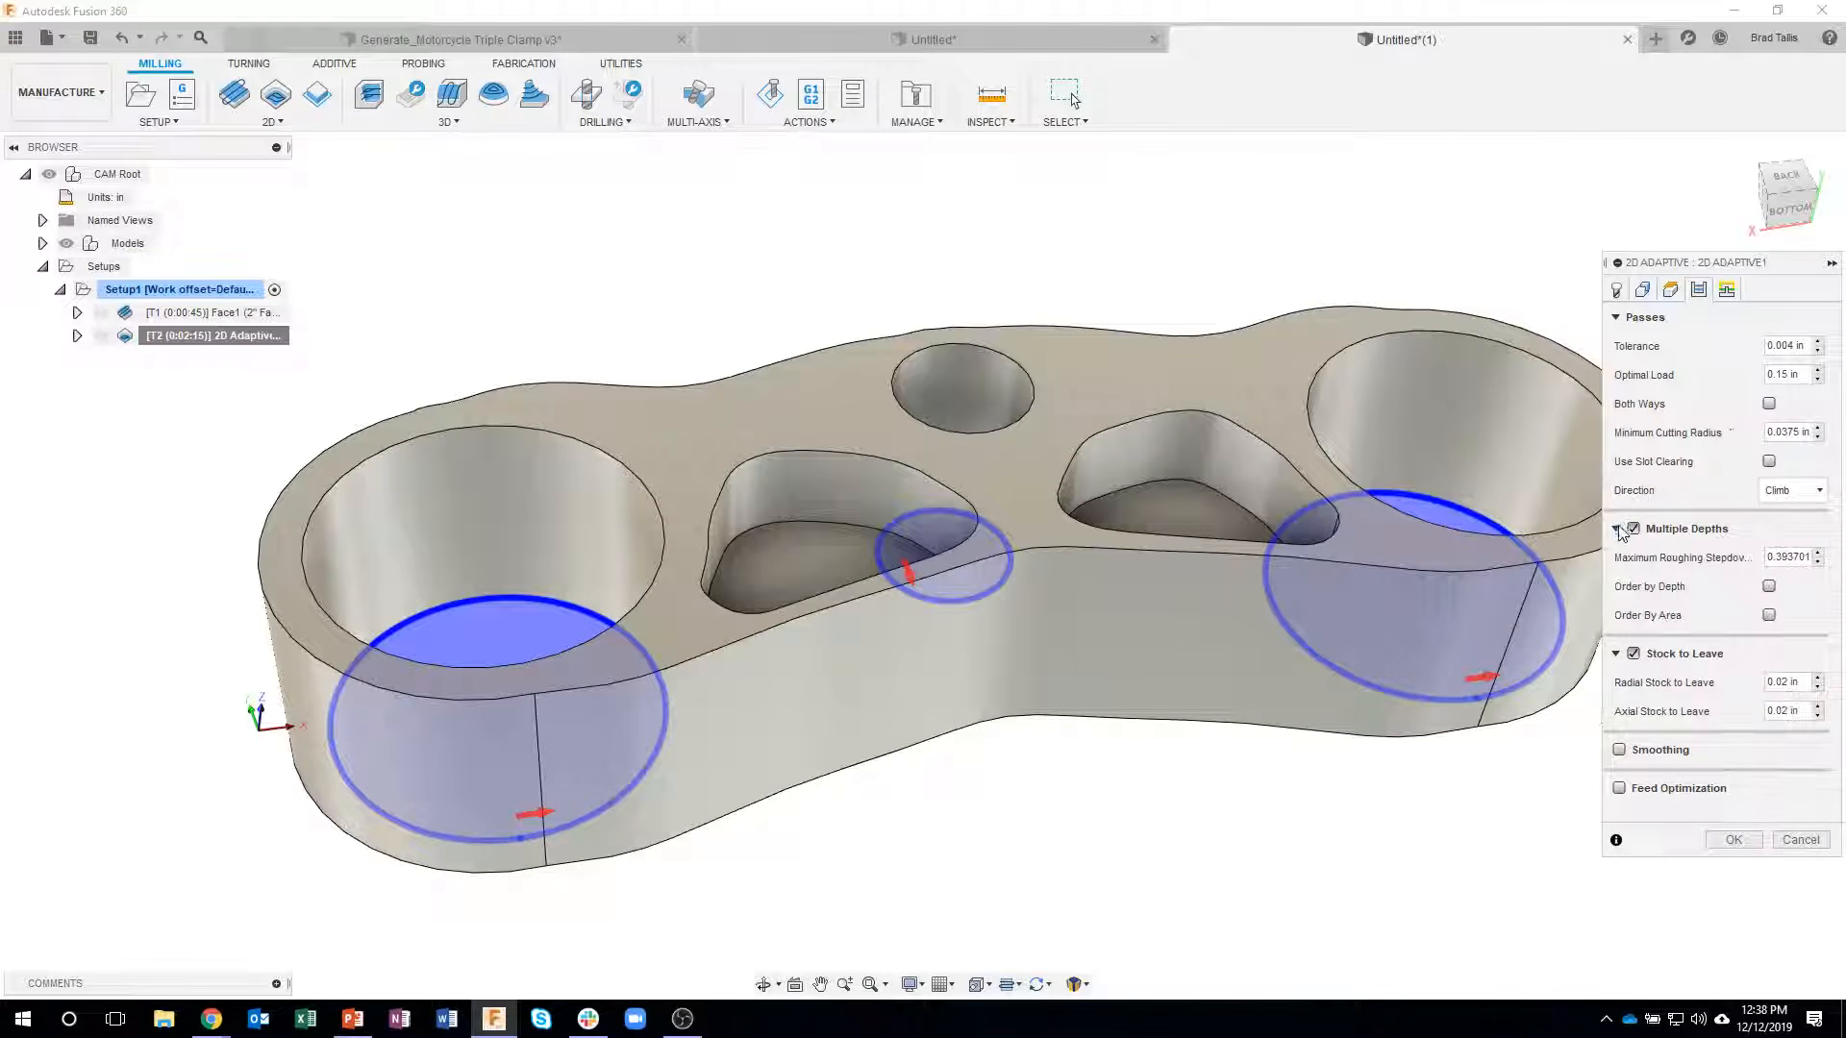
double_click(1810, 557)
click(1733, 839)
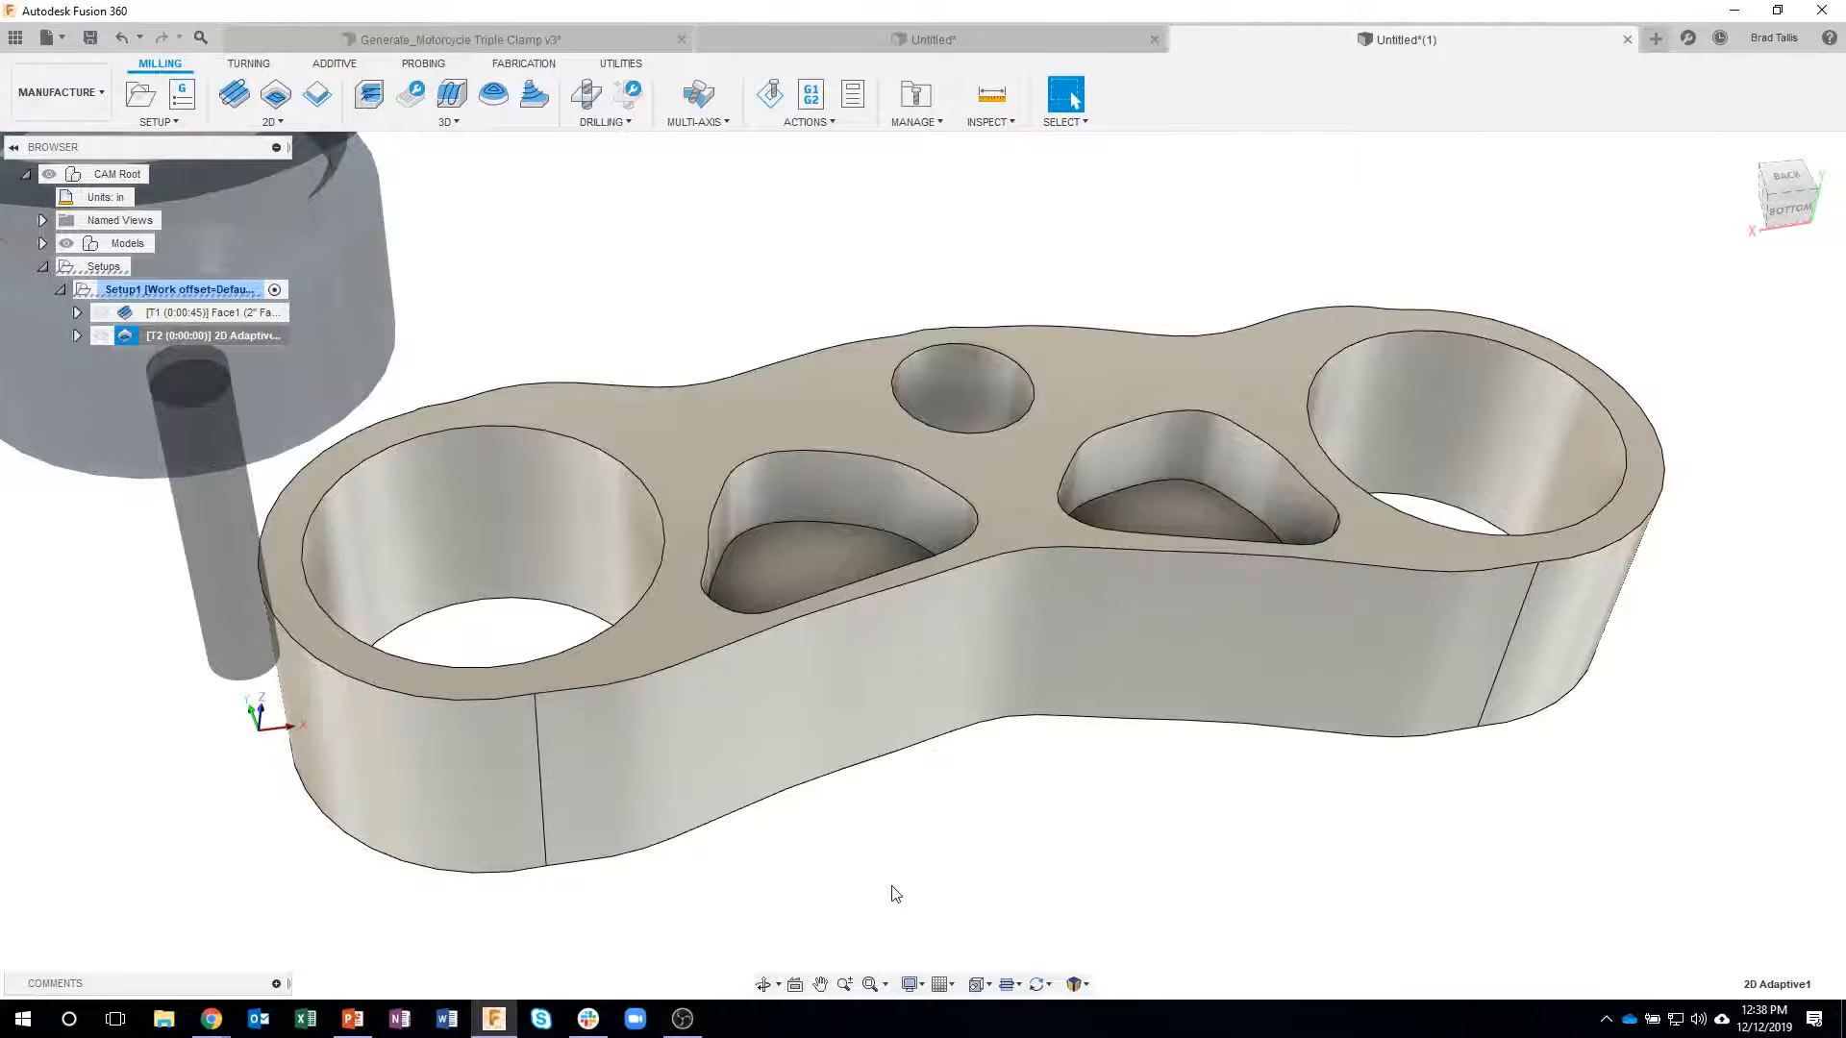
- Inspect the multi-depth adaptive toolpath in the bores and simulate it with the stock colorization set to Comparison
shift+middle_drag(584, 548, 521, 483)
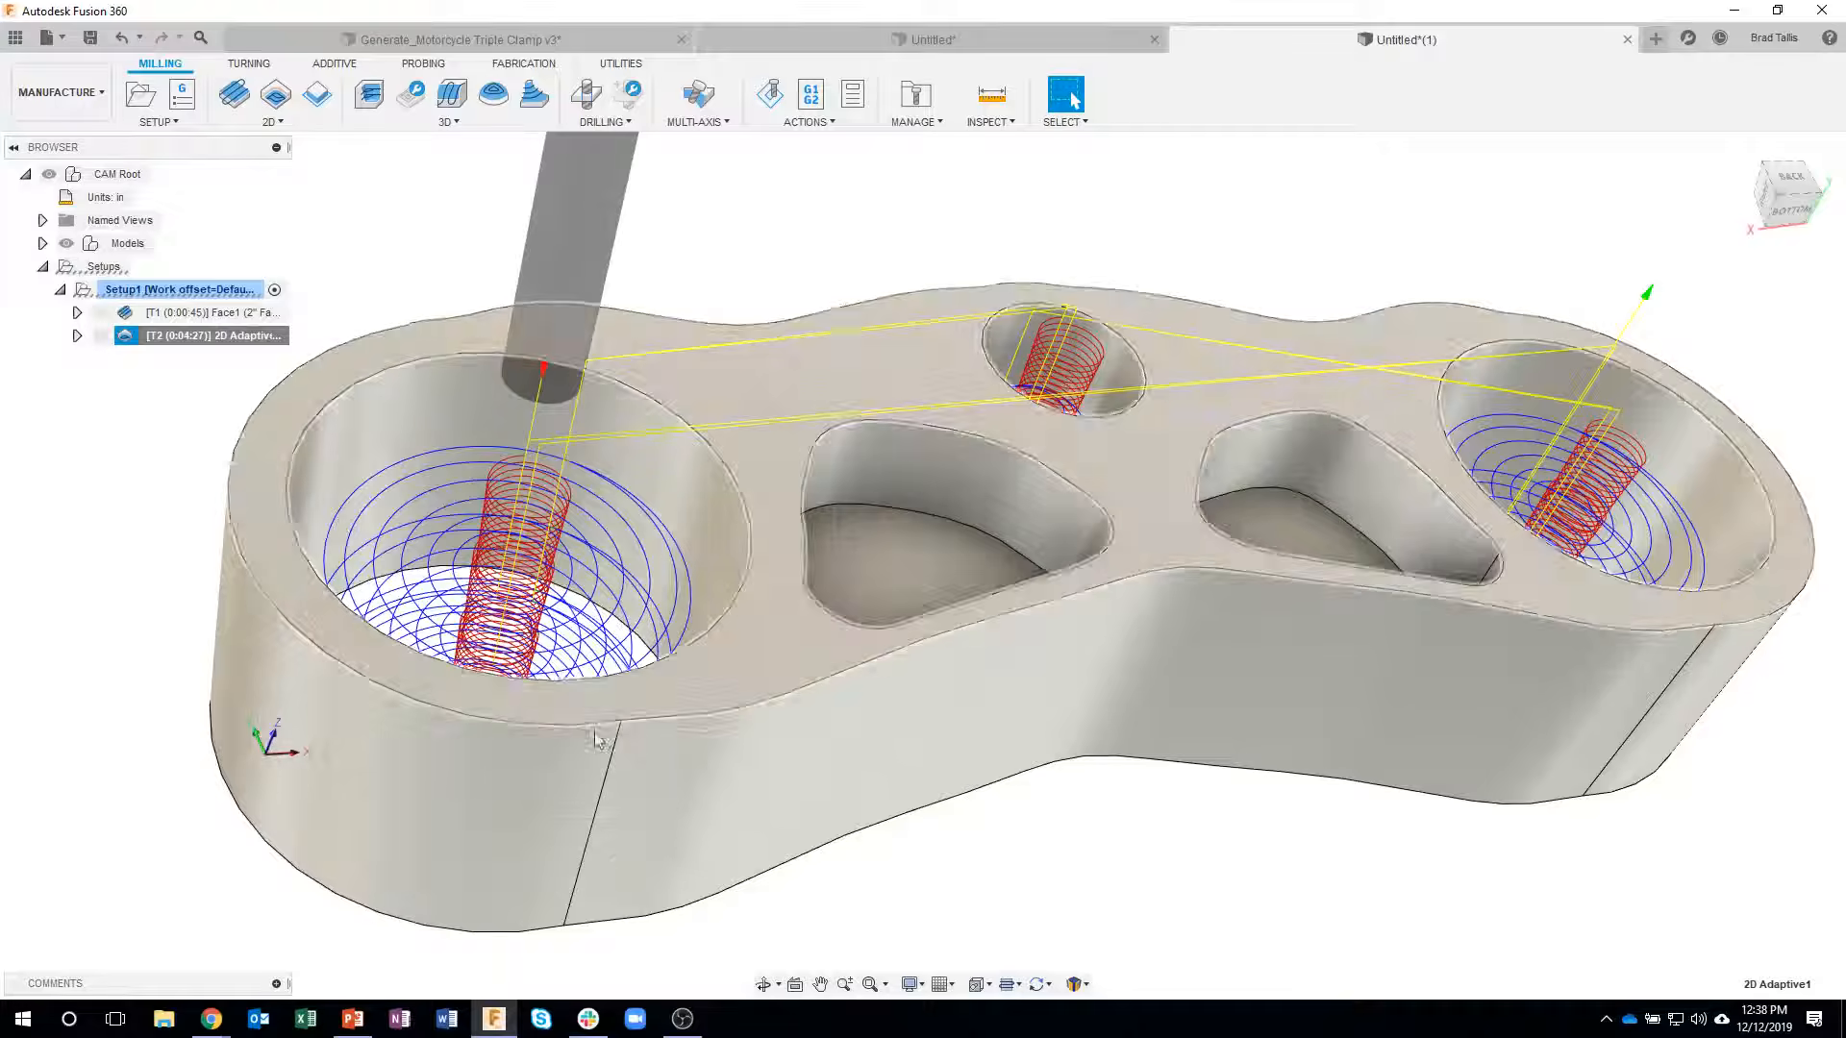
mouse_move(761, 806)
shift+middle_down()
mouse_move(817, 865)
mouse_move(754, 822)
shift+middle_up()
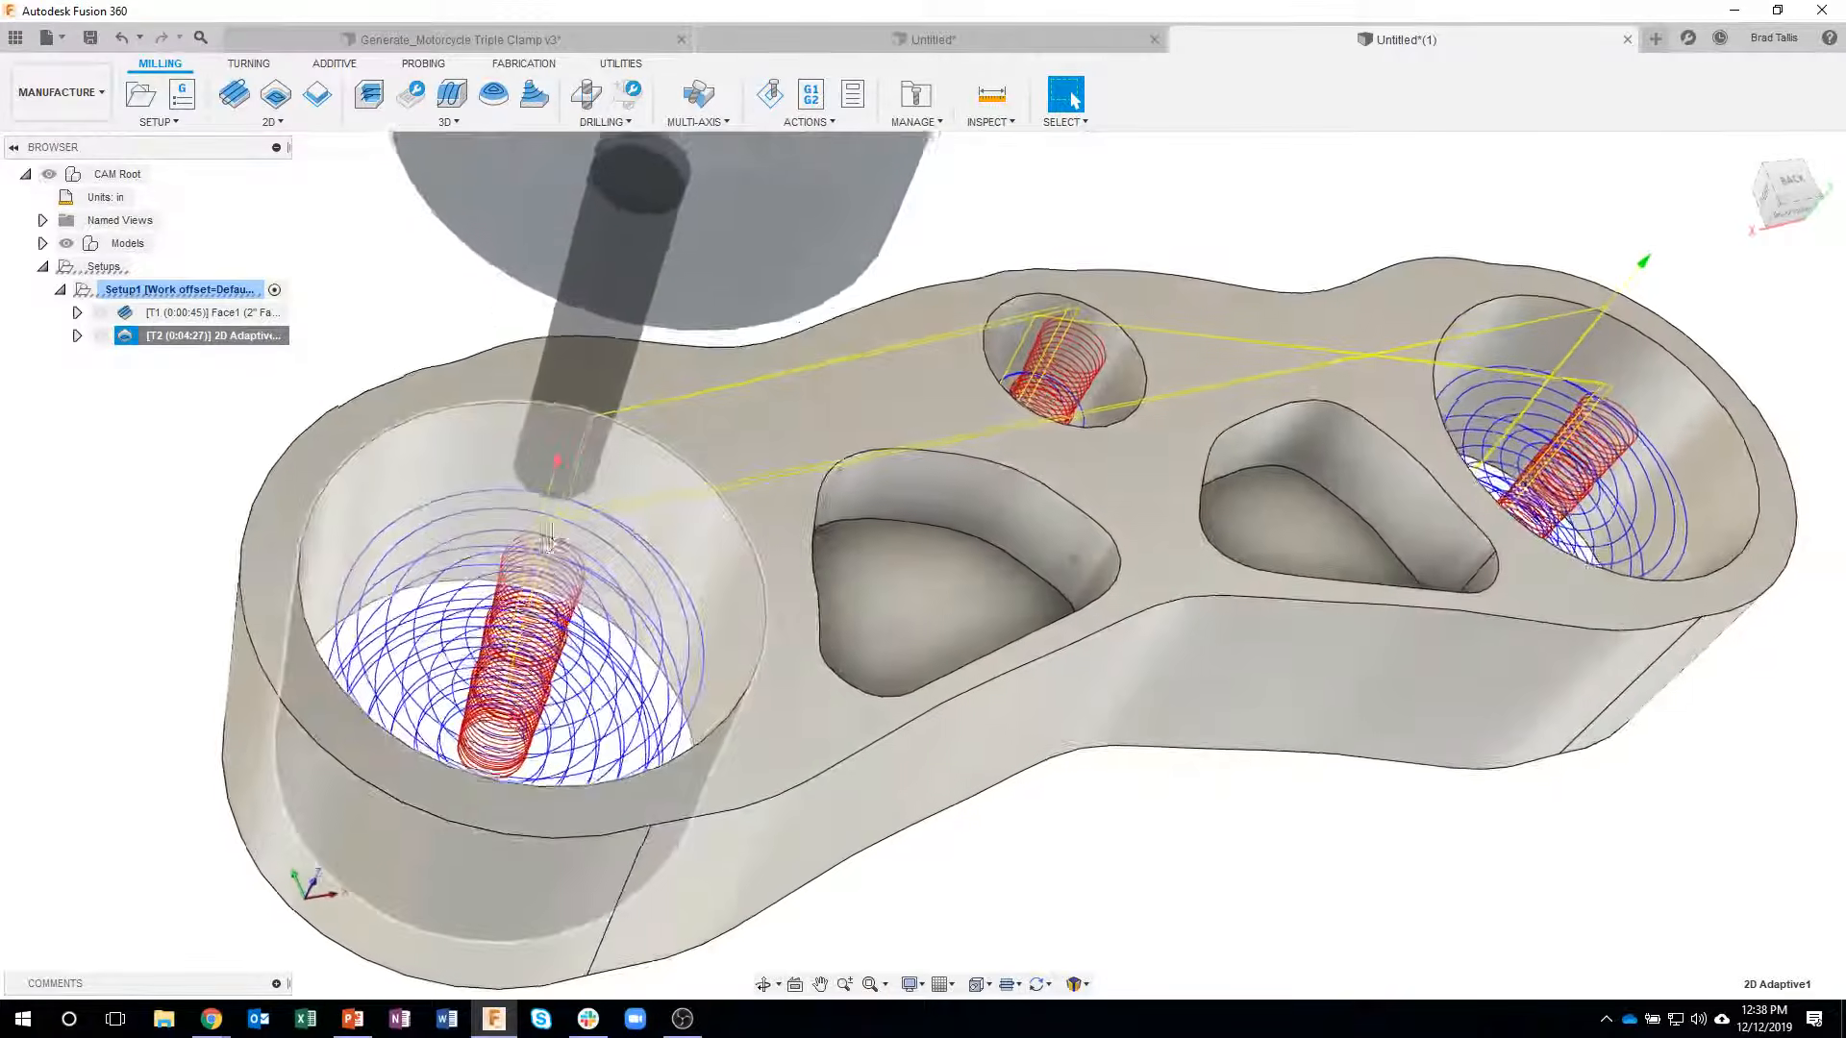
shift+middle_drag(551, 545, 545, 534)
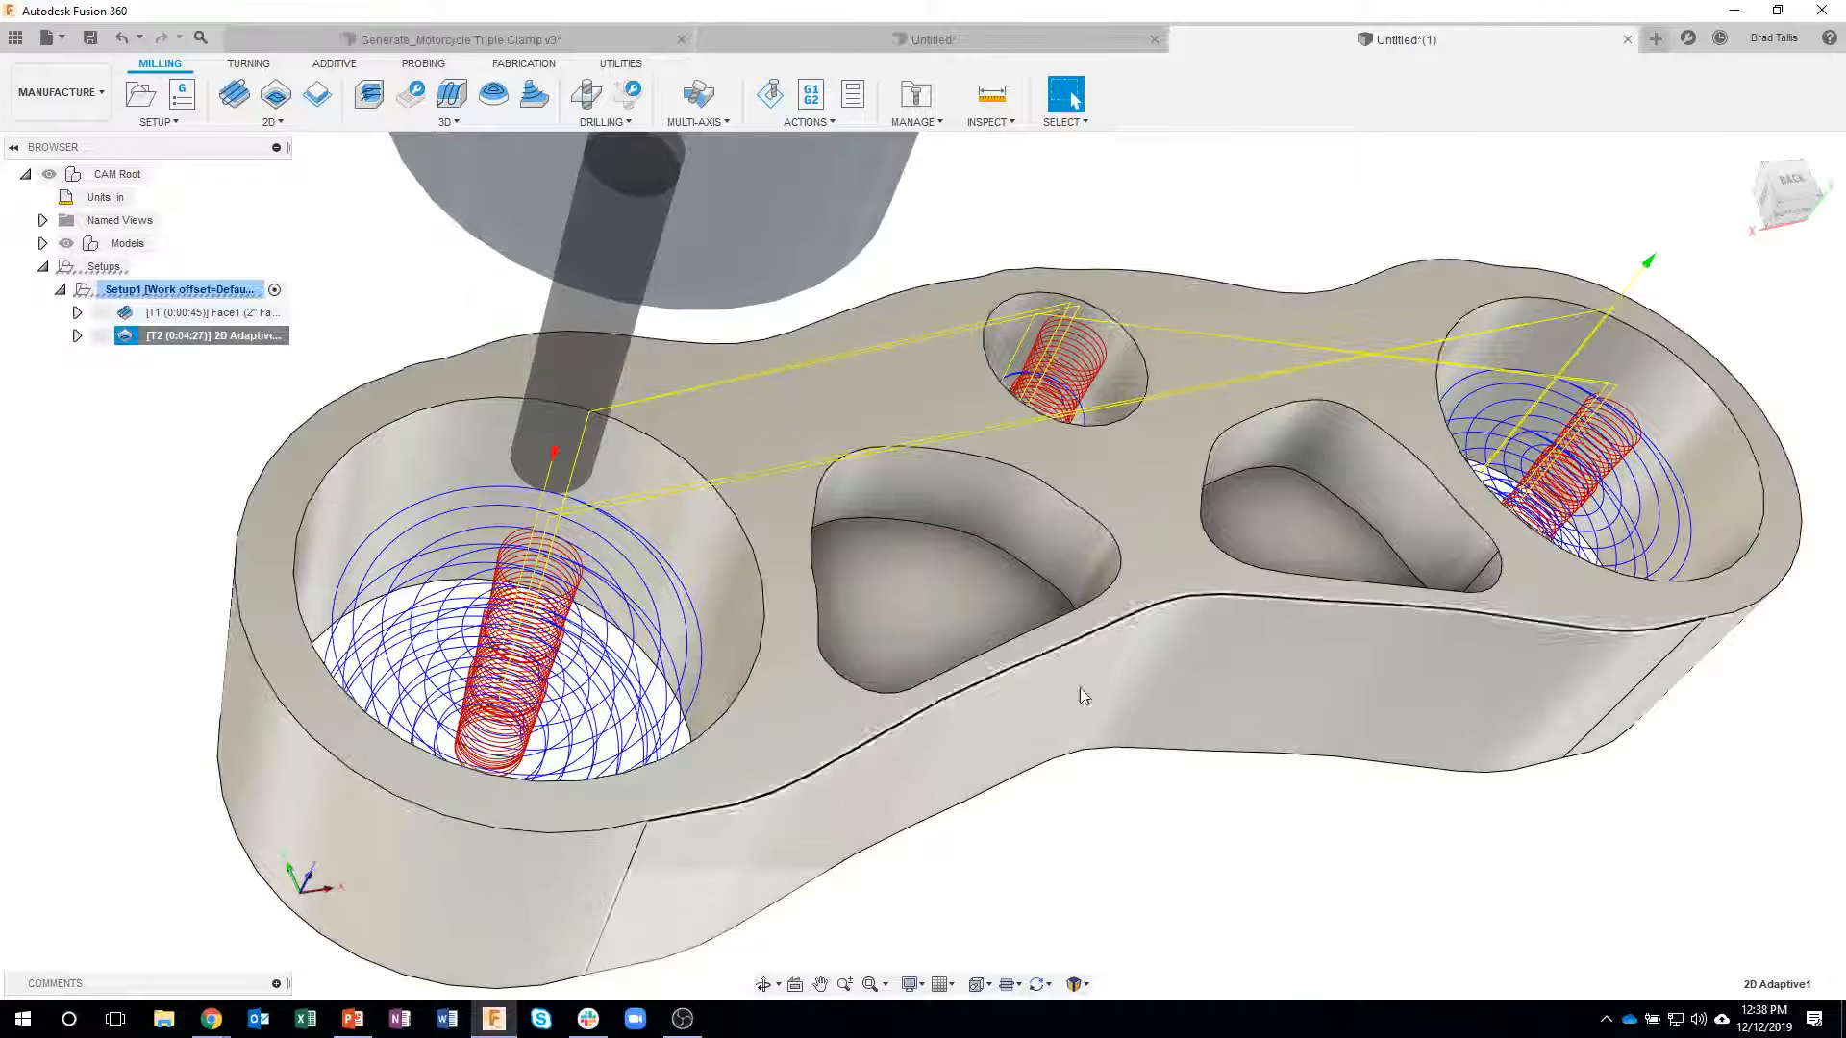
shift+middle_drag(1144, 766, 1155, 883)
scroll(1085, 655, down, 4)
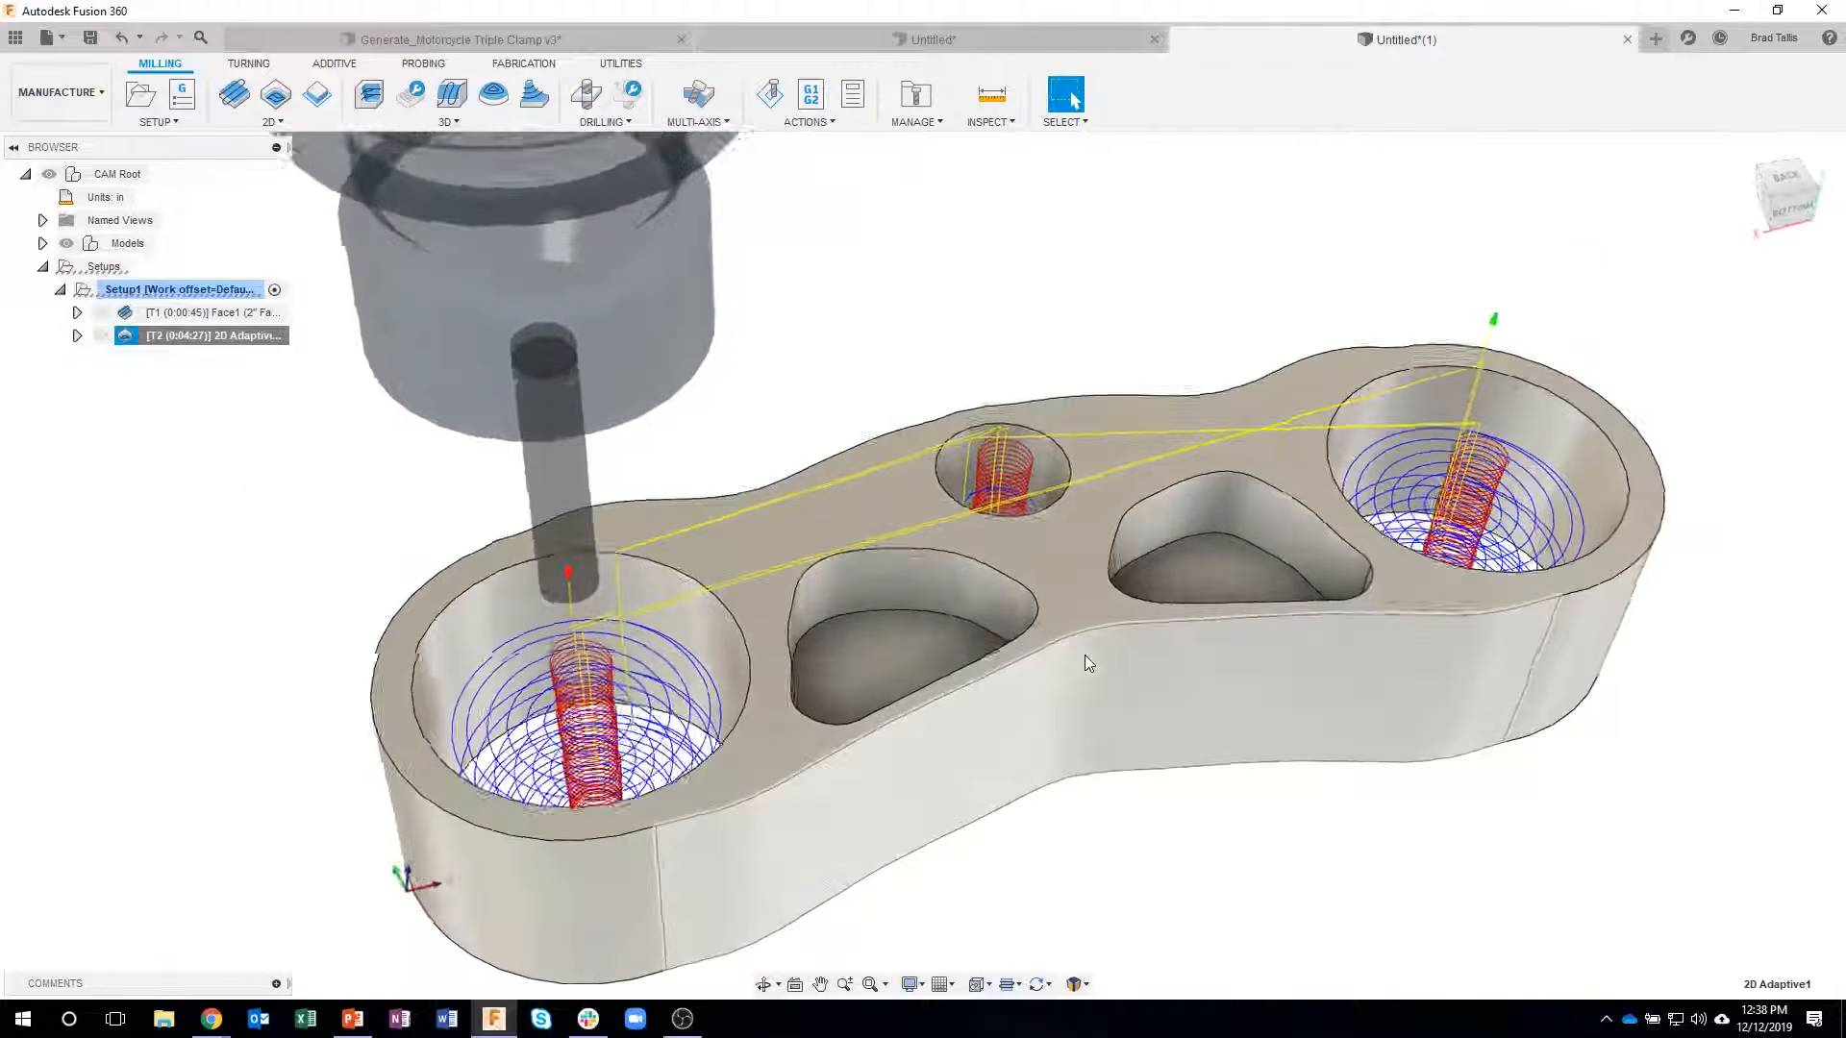
scroll(962, 329, down, 1)
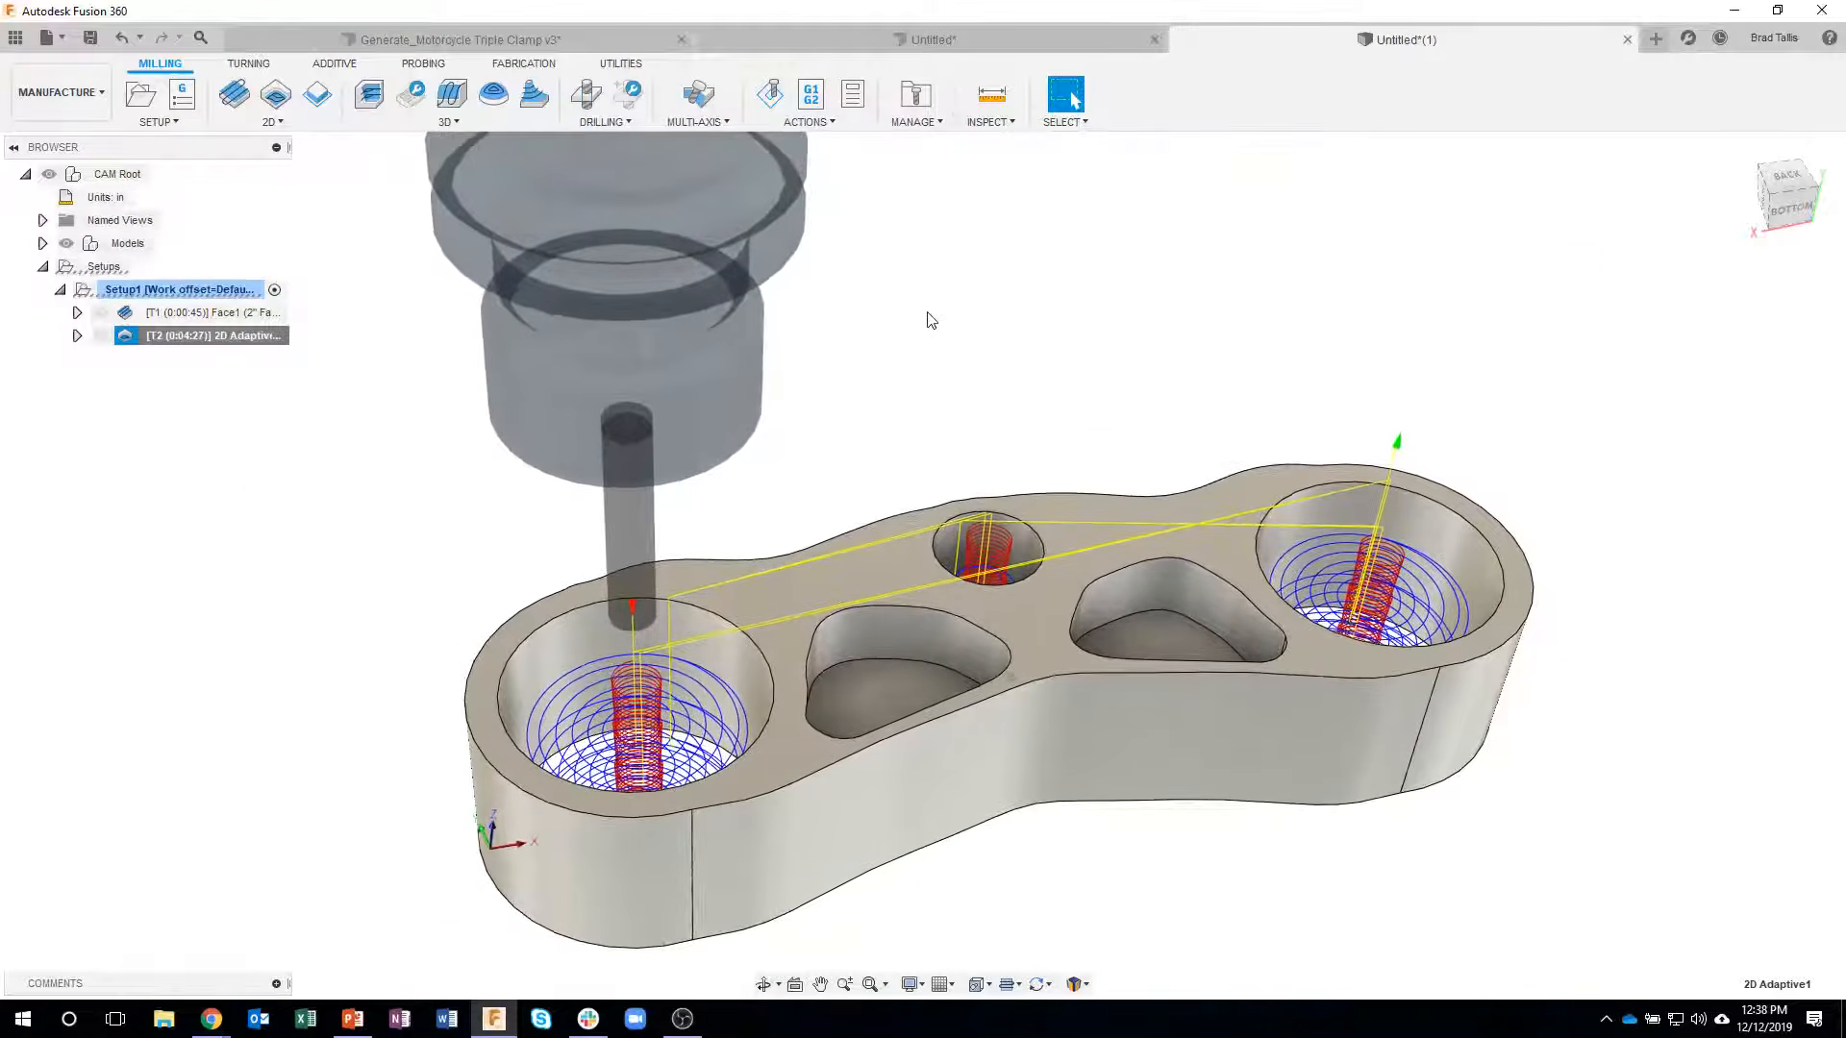
click(770, 97)
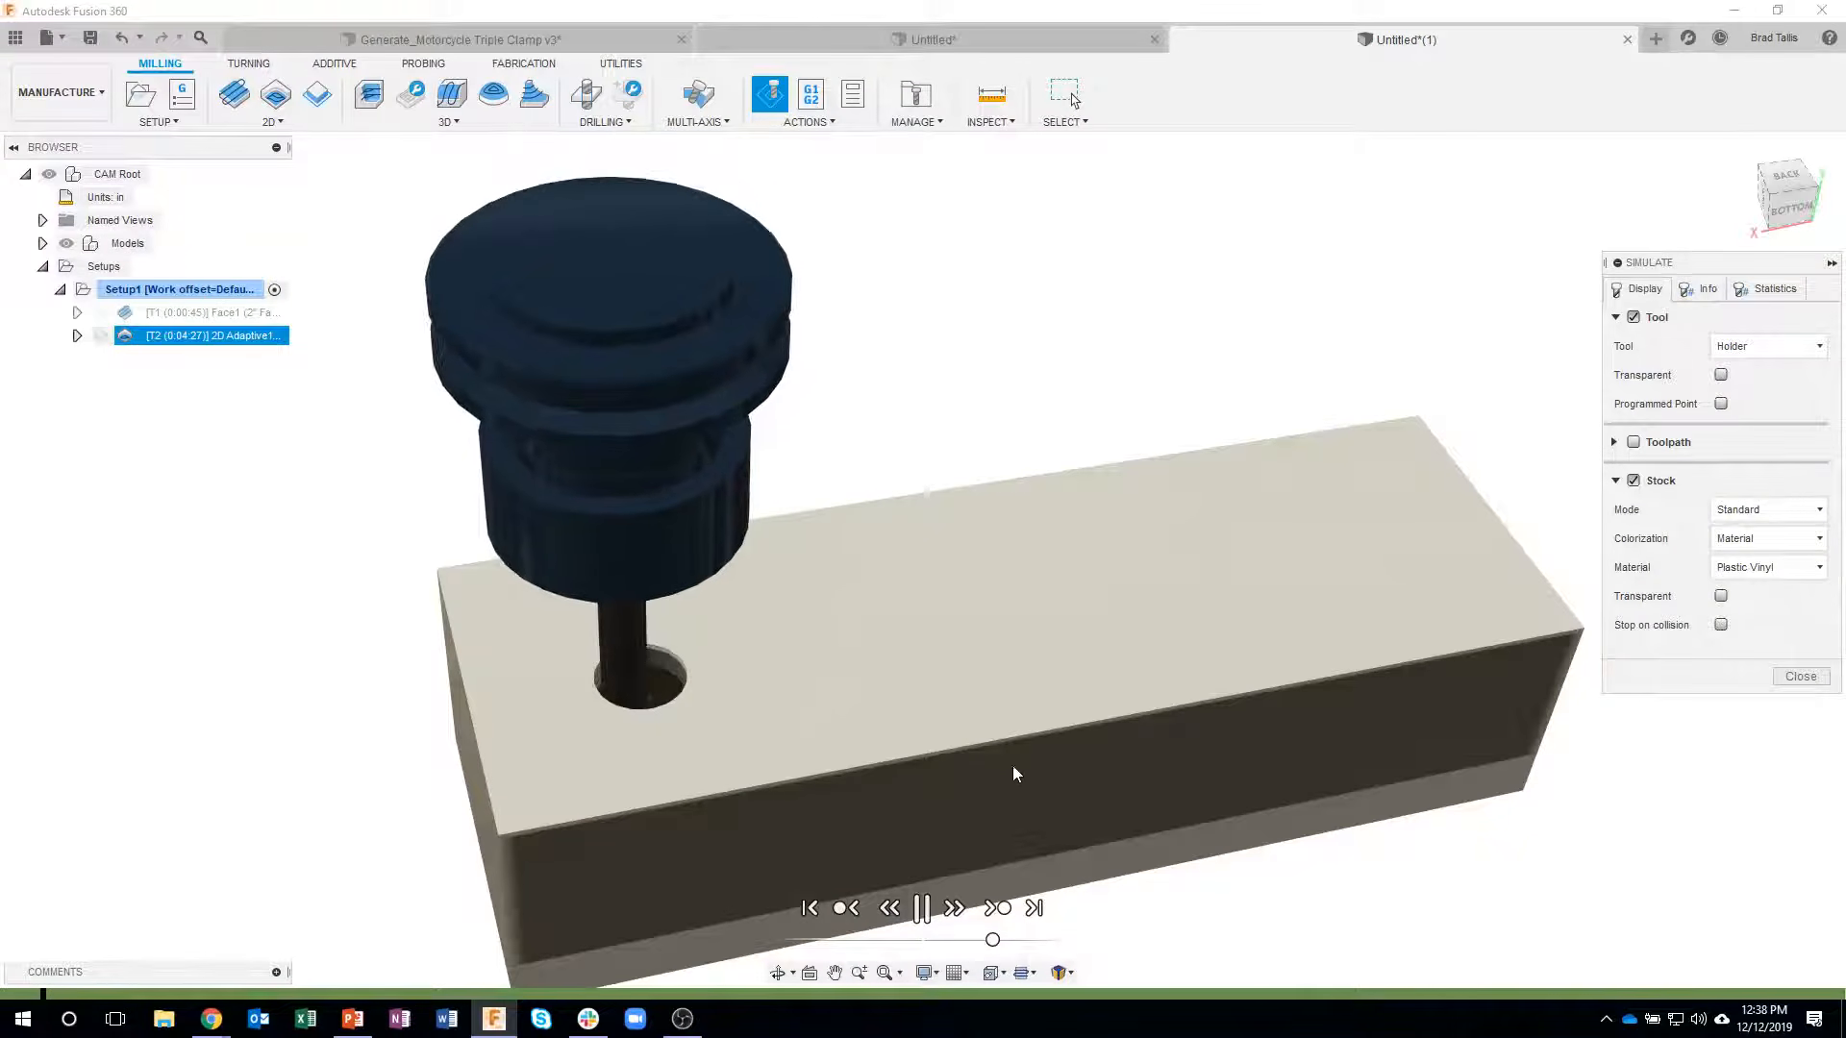
click(1746, 511)
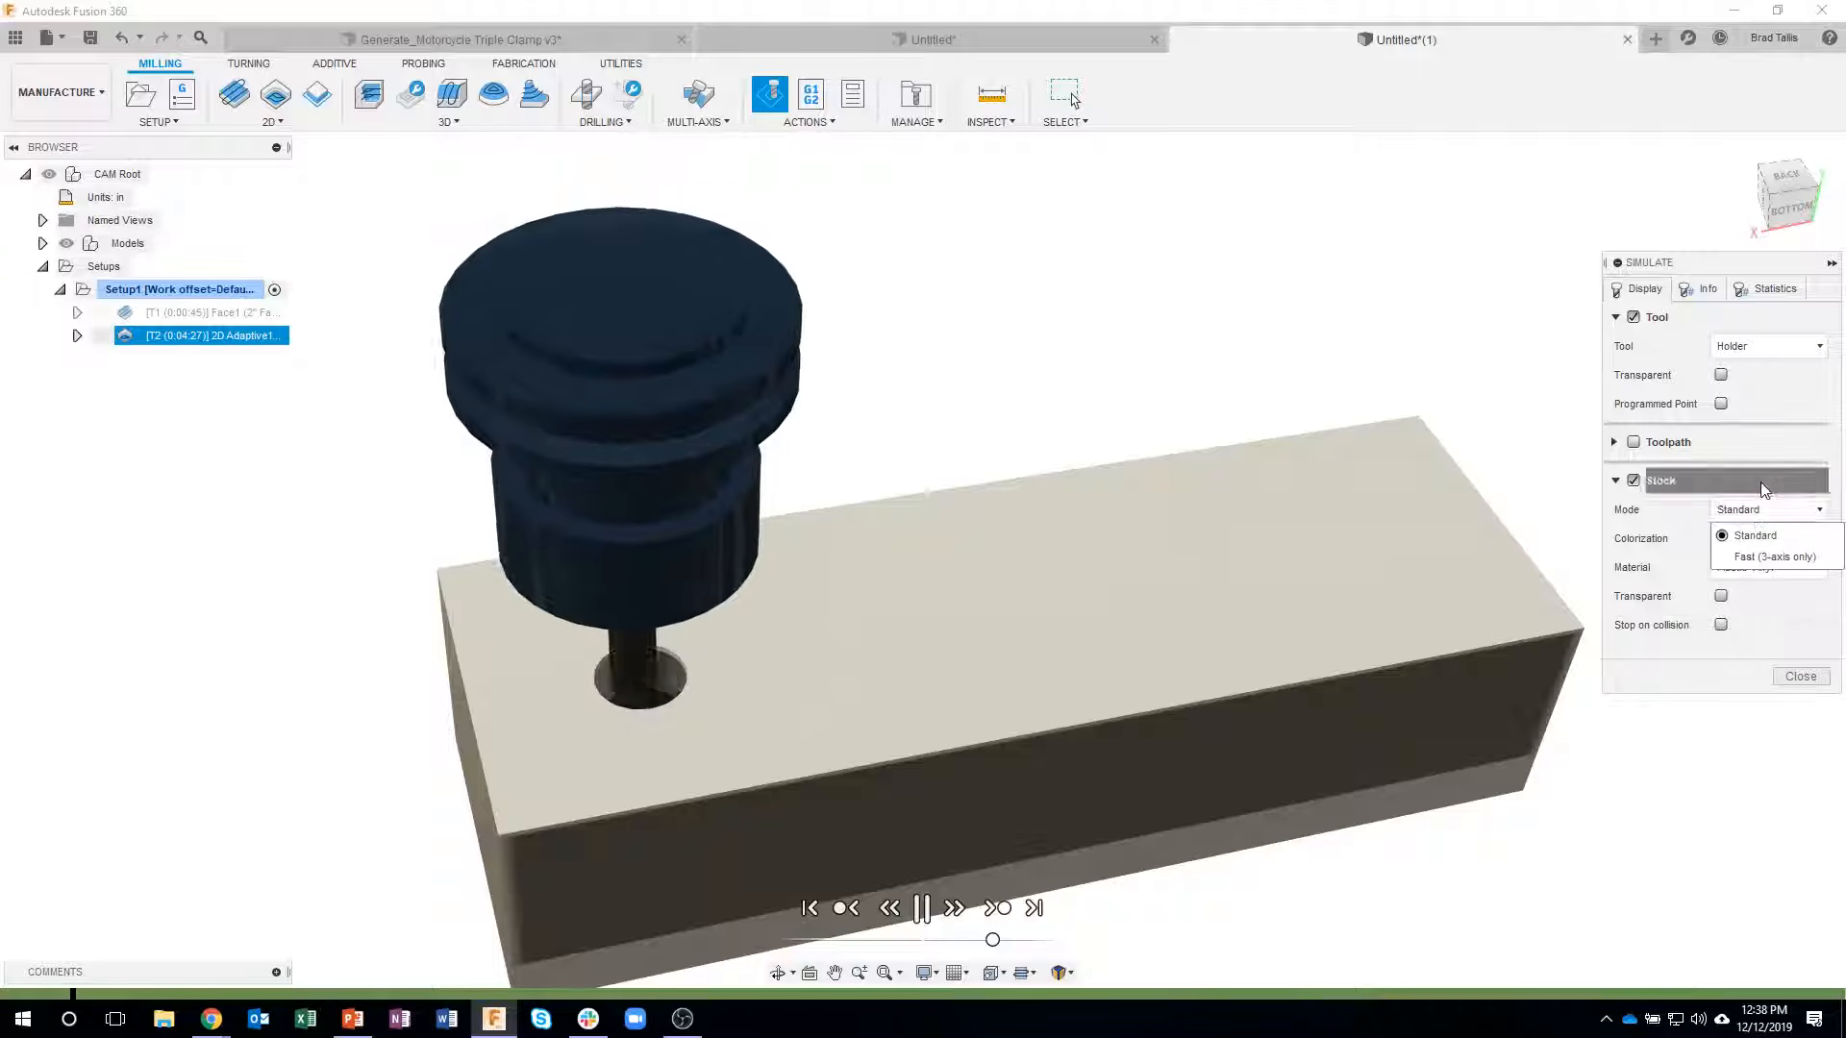
click(1768, 534)
click(1768, 536)
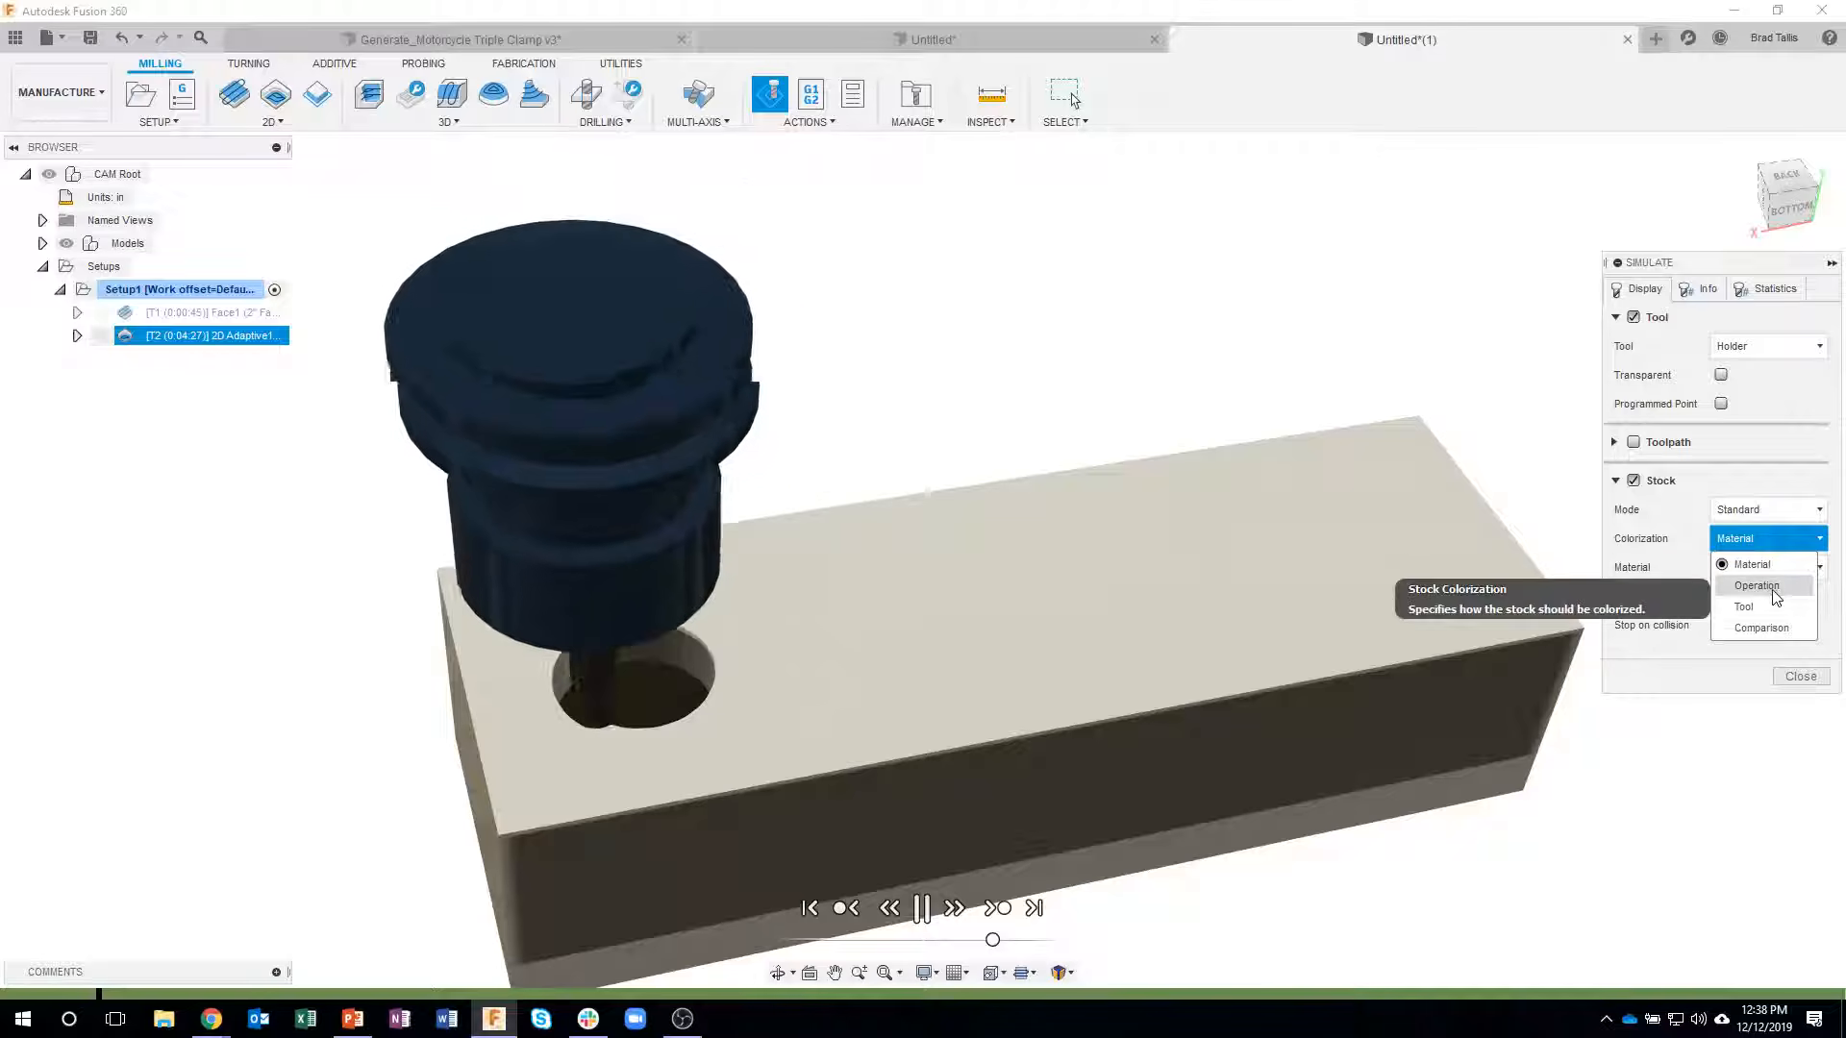
click(1761, 628)
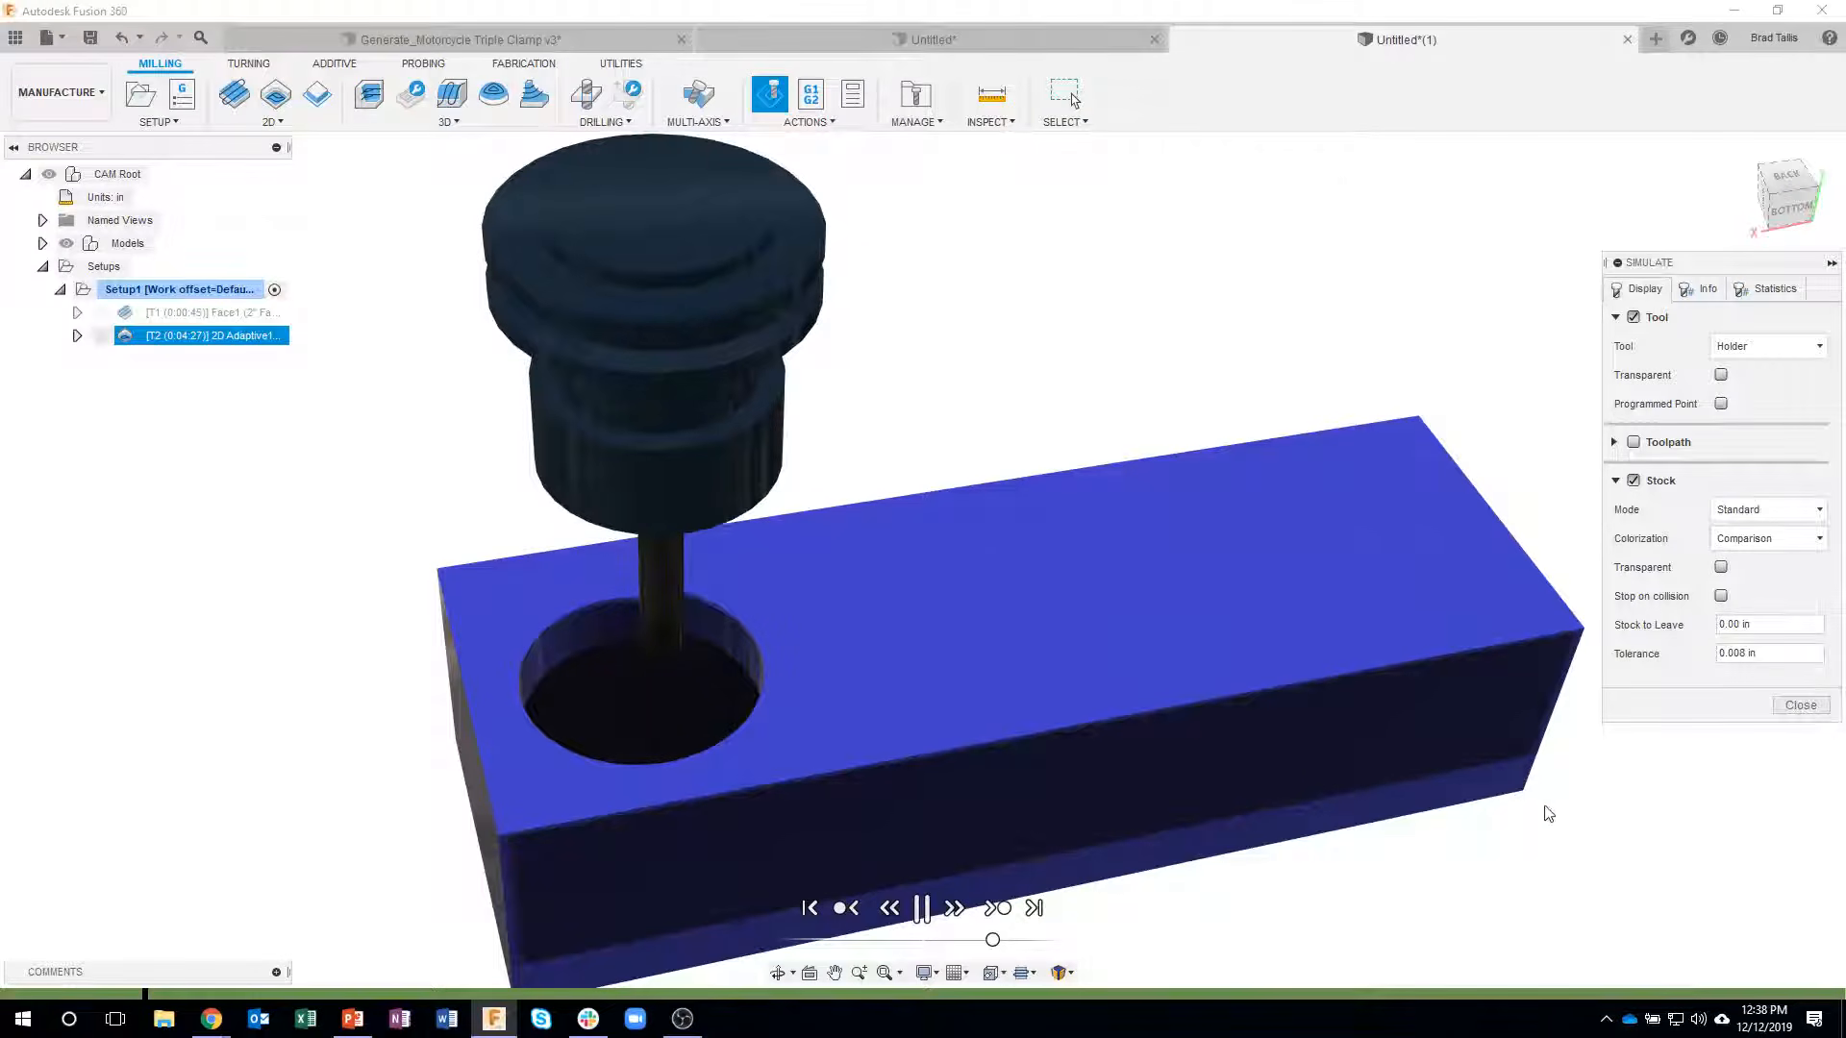
- Watch the material removal in the three holes up close, pause the playback and close the simulation
scroll(648, 611, up, 3)
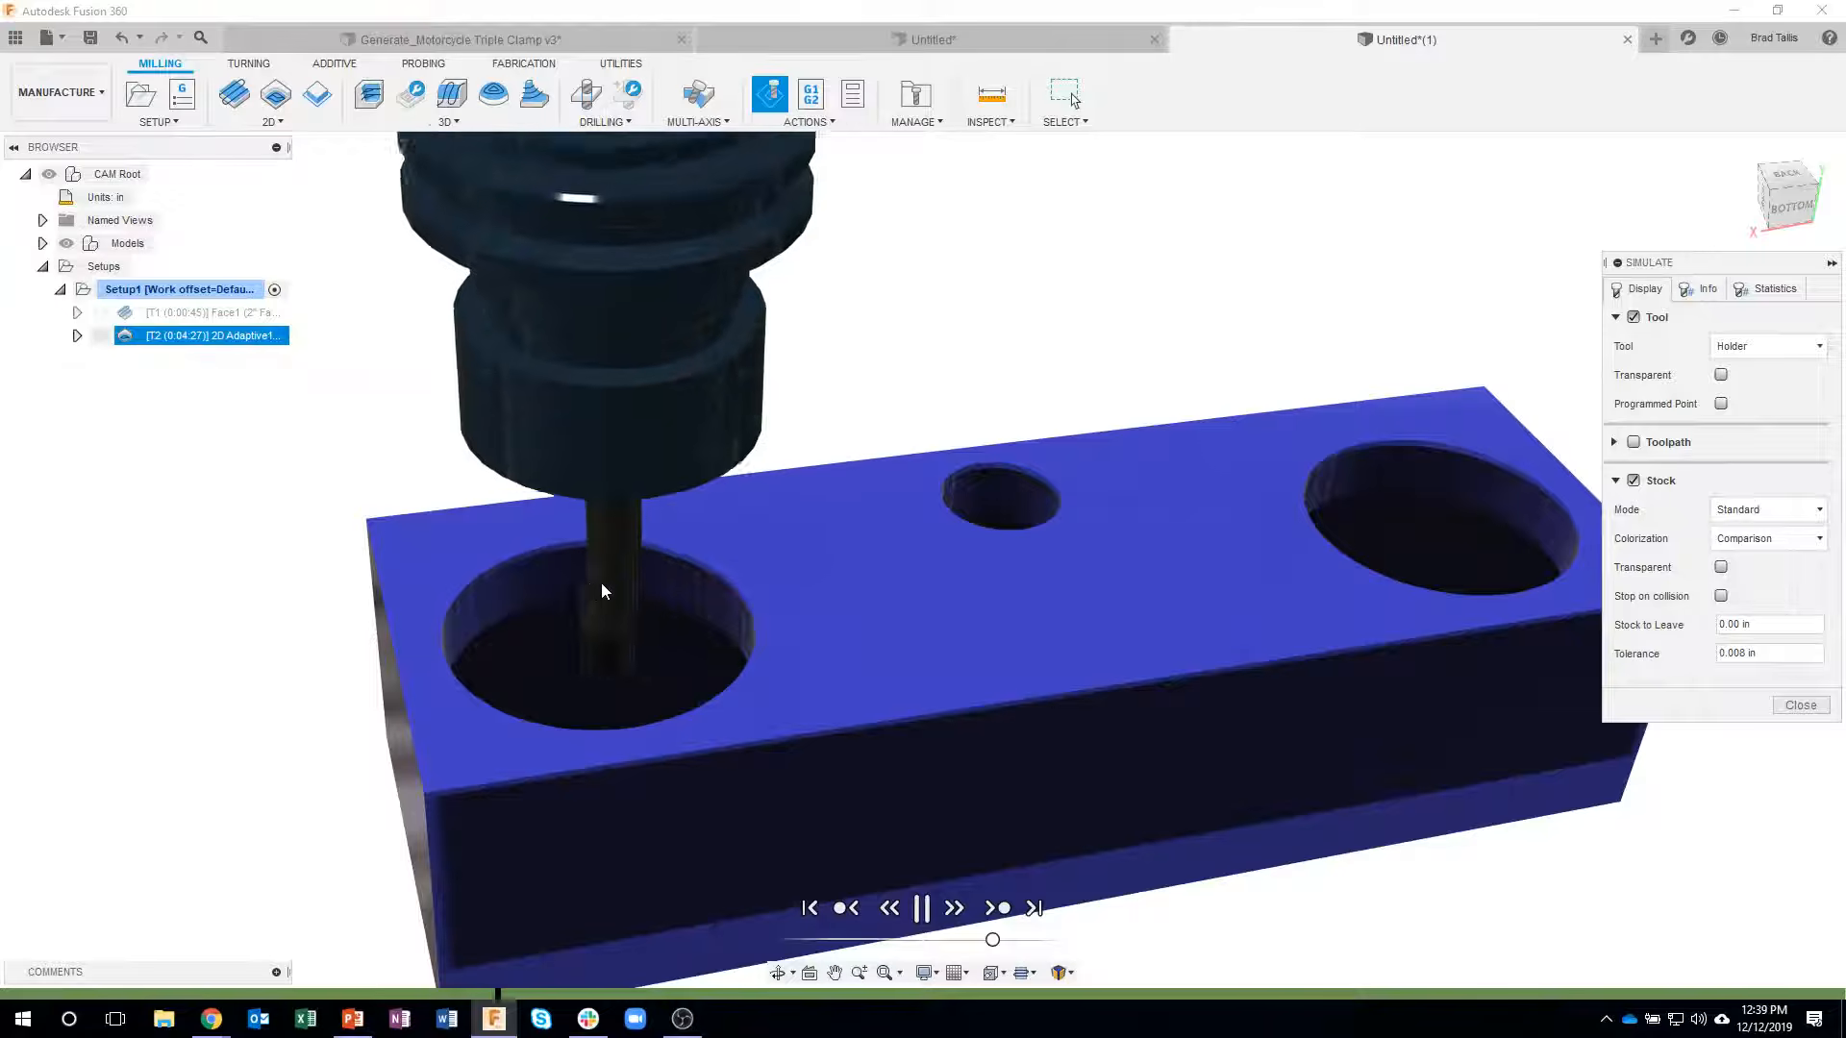
click(920, 907)
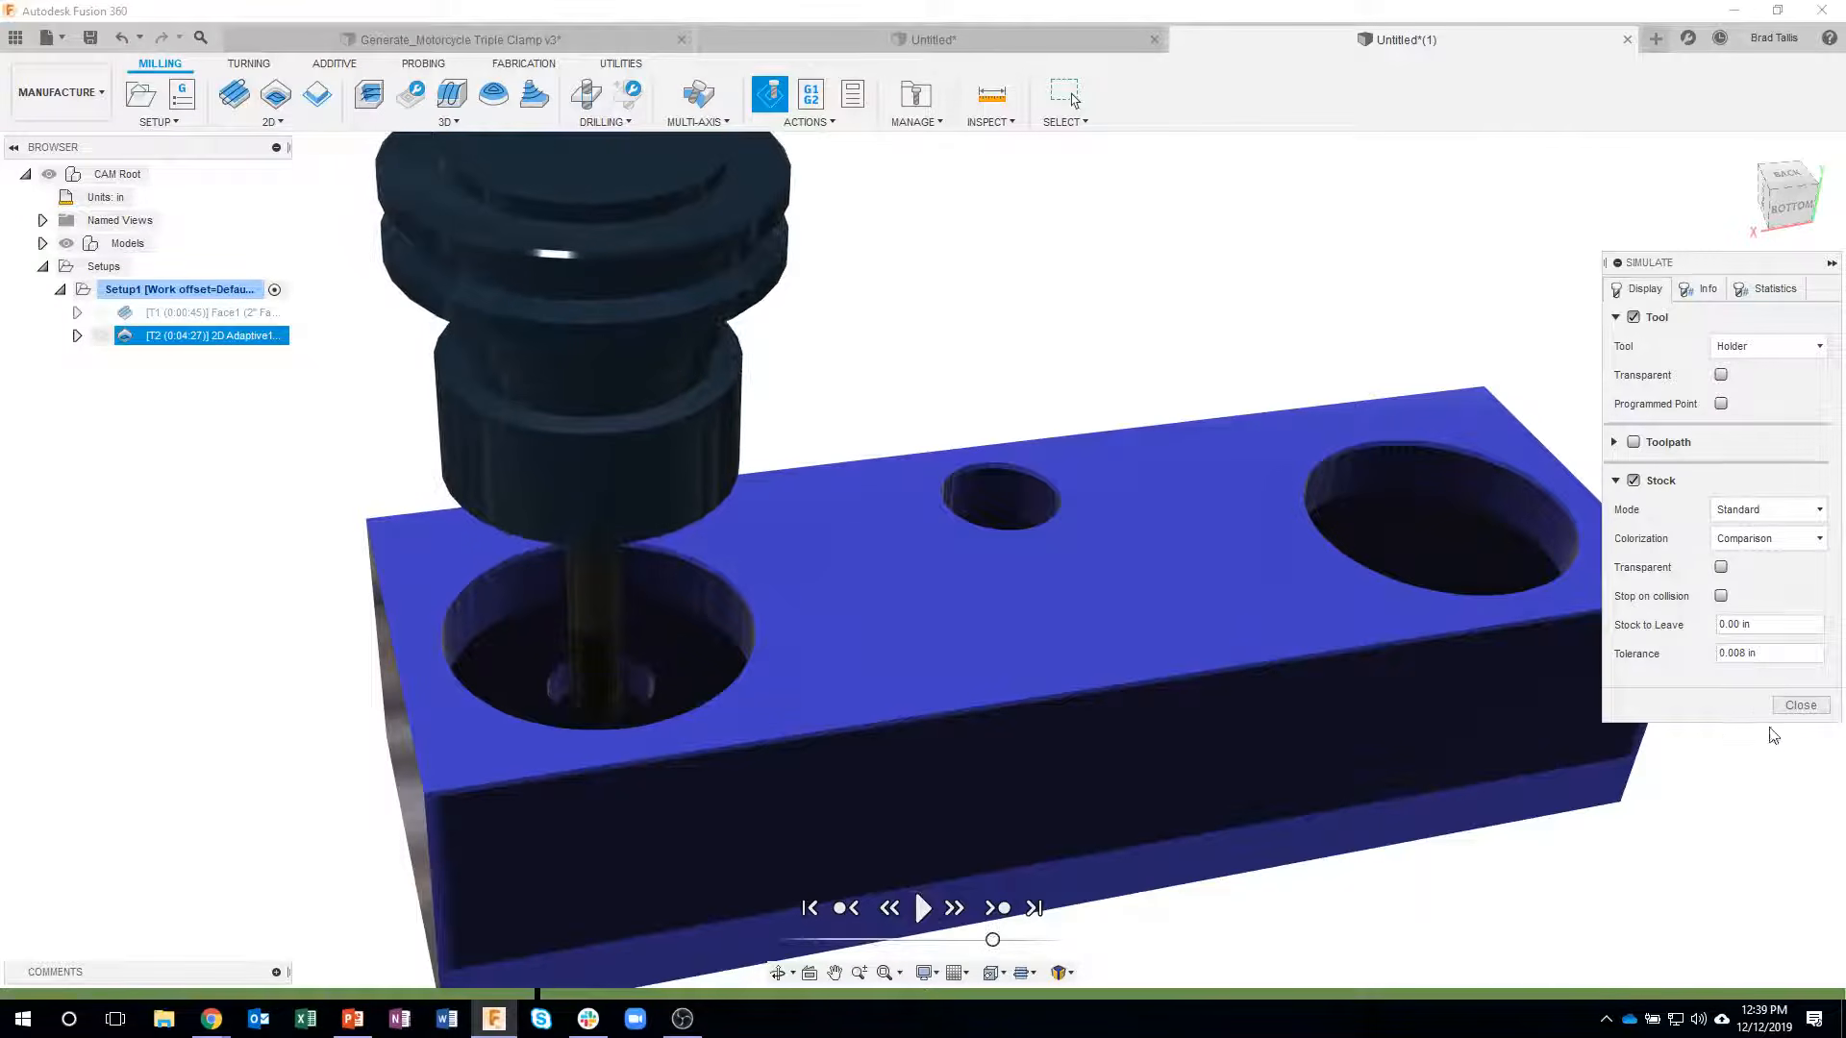
click(1801, 709)
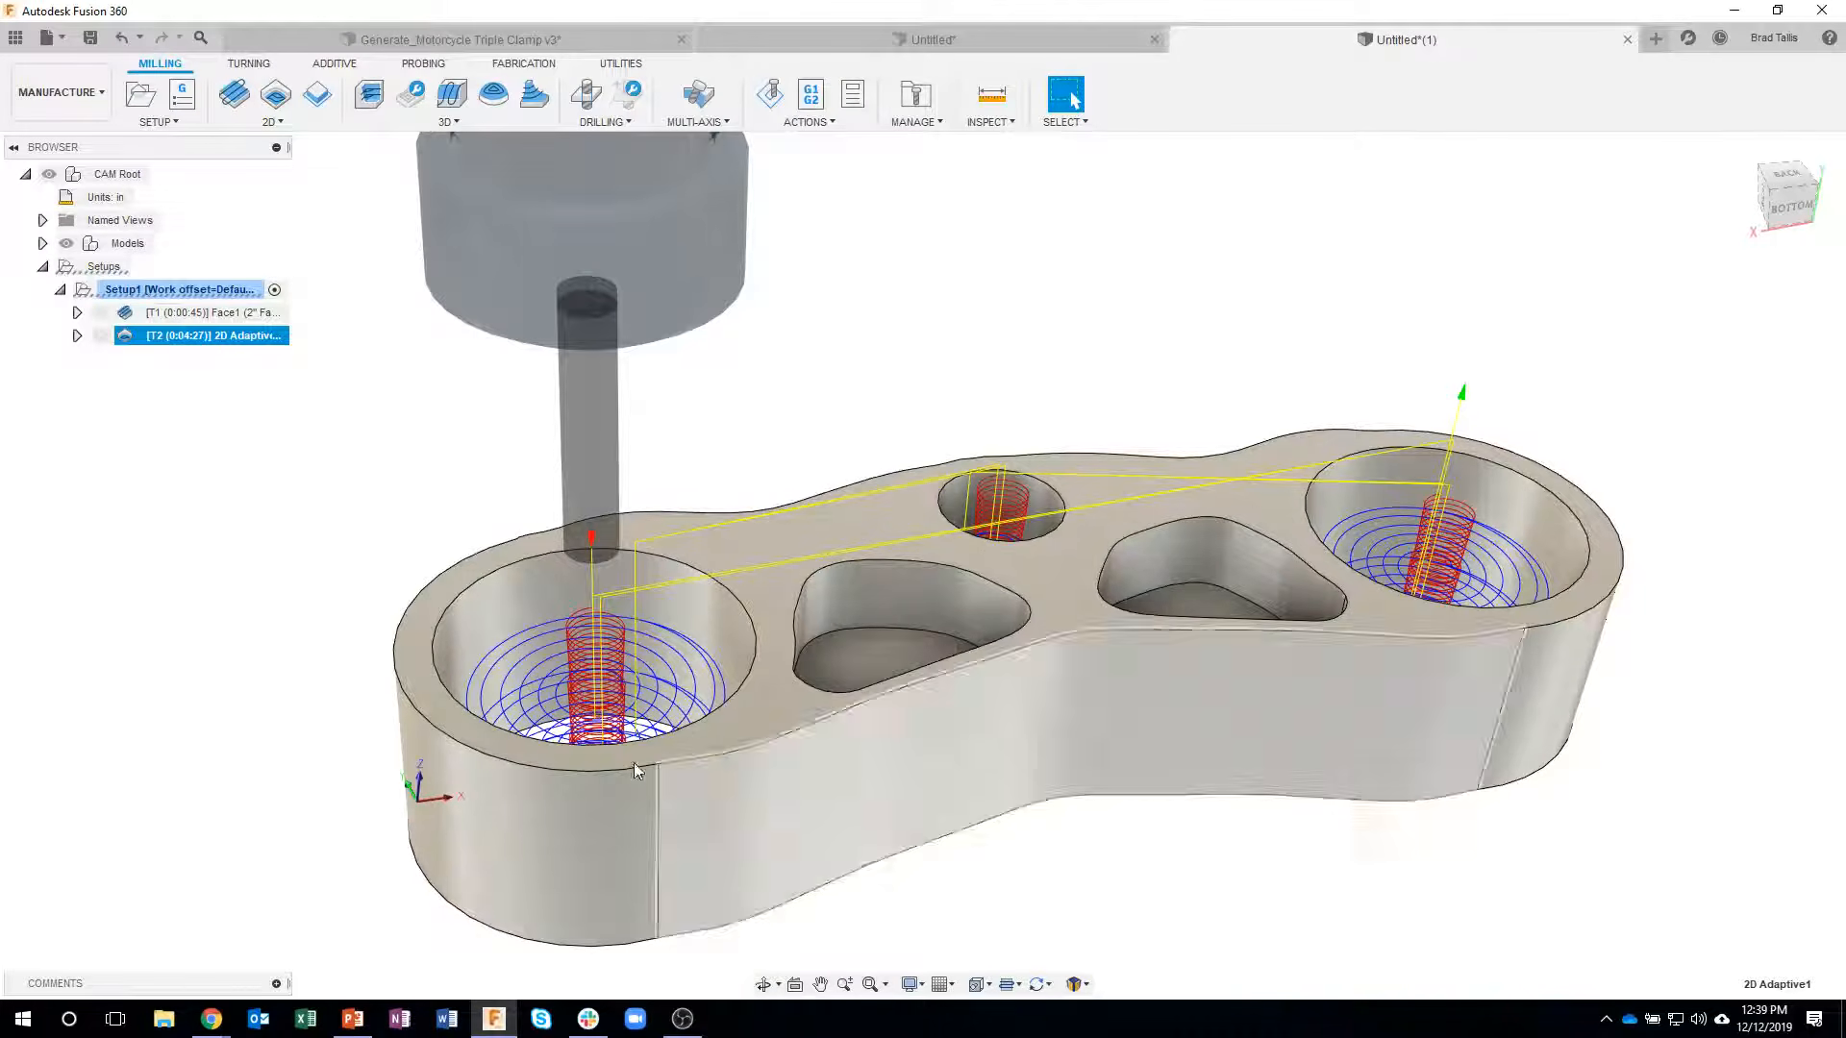
- Reopen the 2D Adaptive operation for editing and enable Order By Area for its multiple depths
right_click(235, 342)
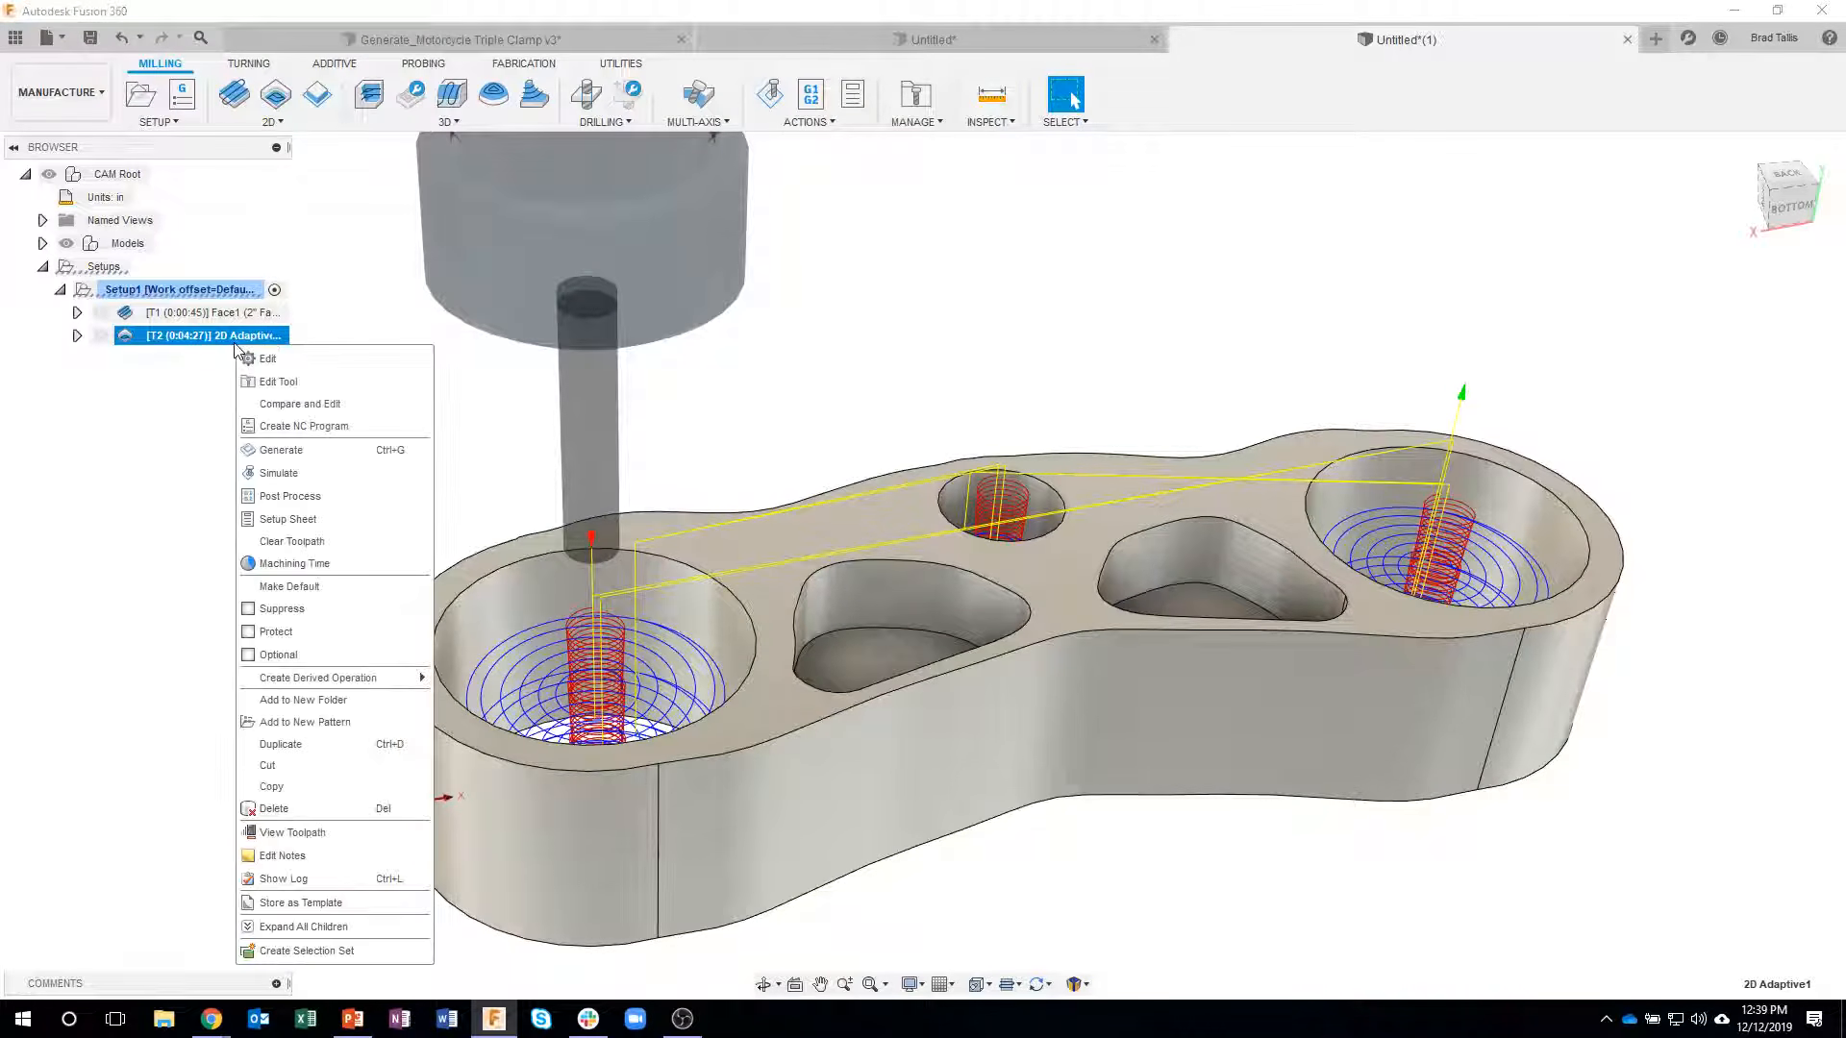
click(296, 359)
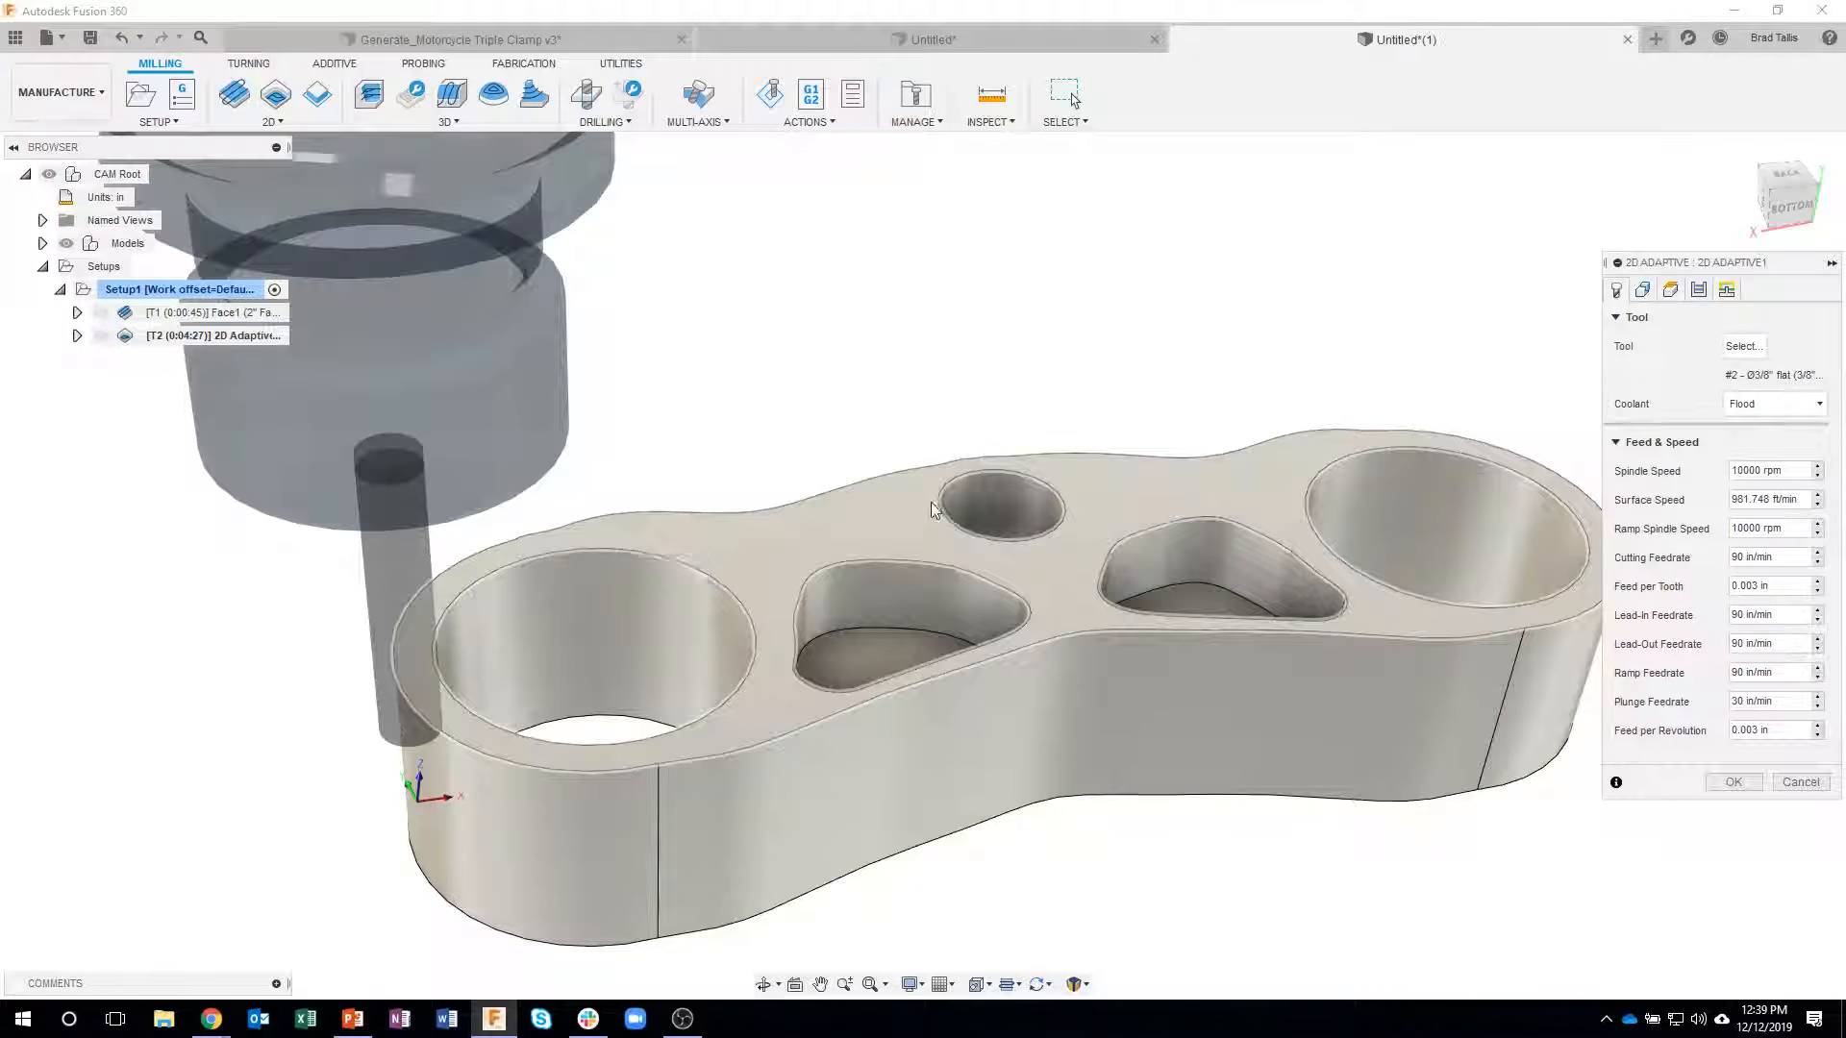
click(1700, 296)
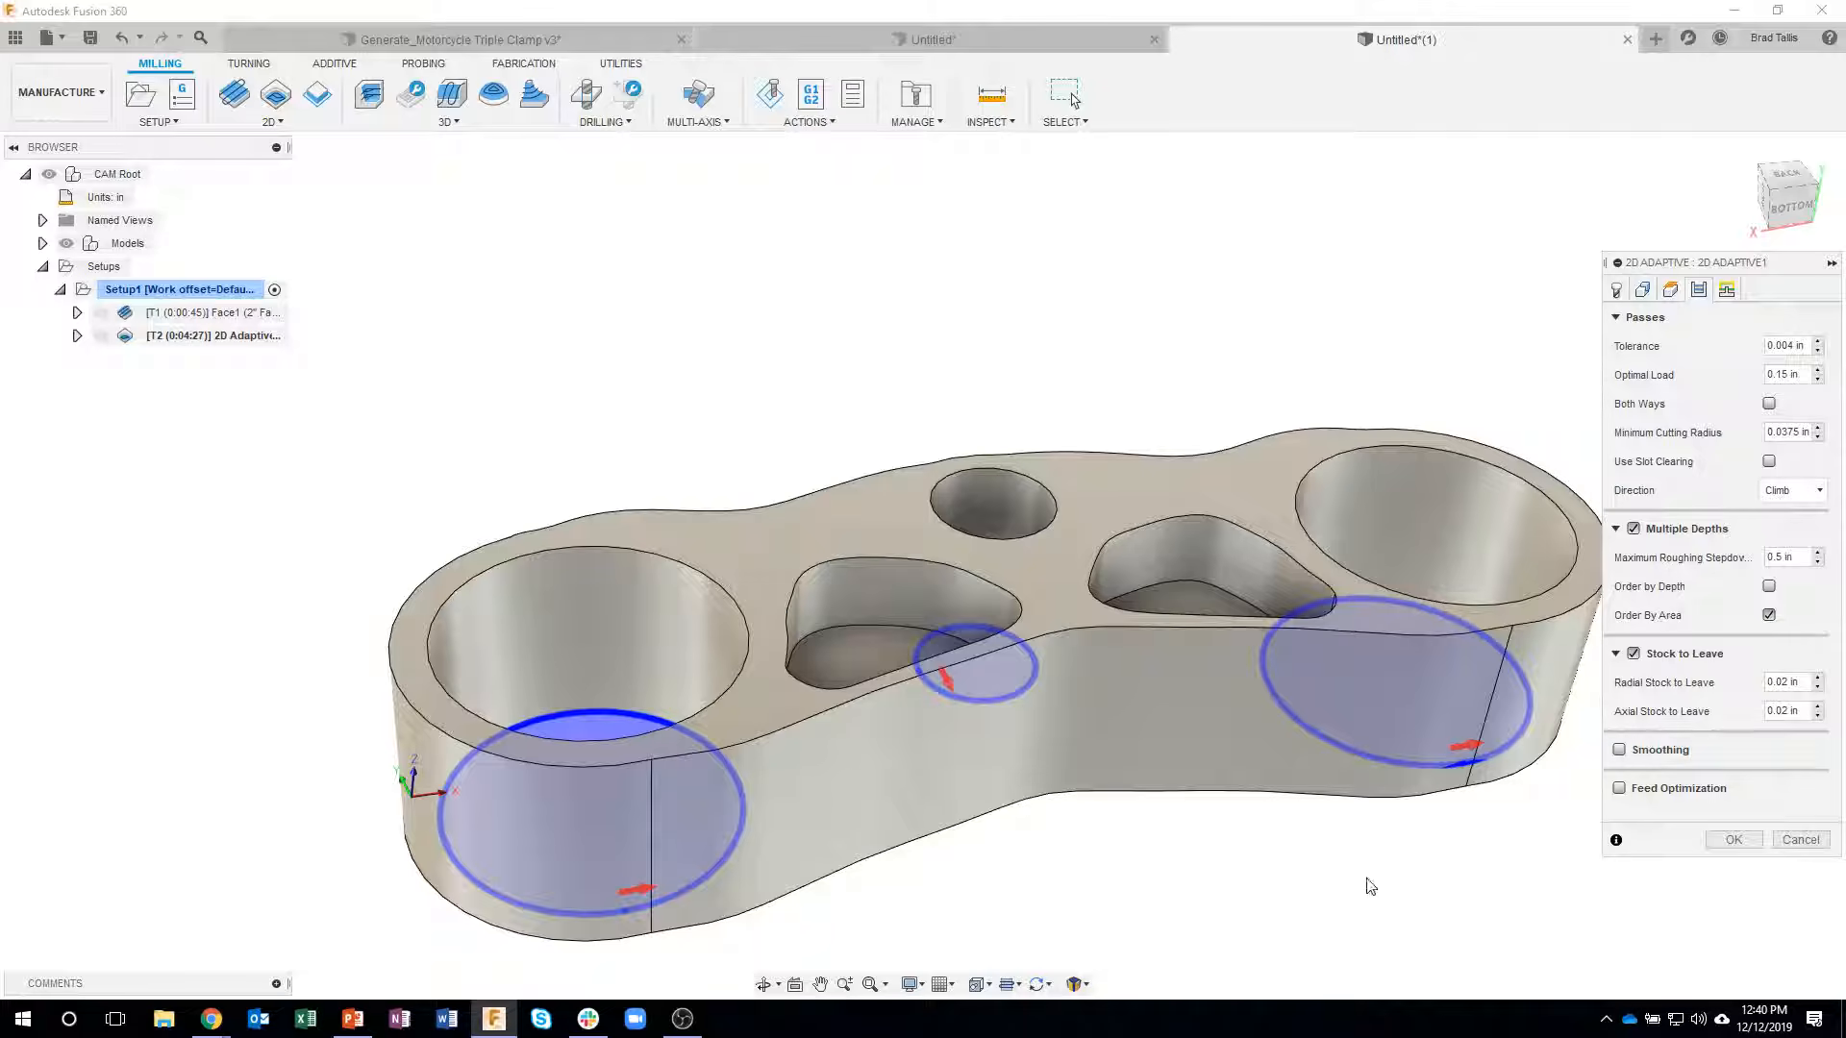
- Check the pocket contours from the side, enter a bottom height offset from the selected contours and regenerate the adaptive toolpath
shift+middle_drag(1358, 882, 706, 645)
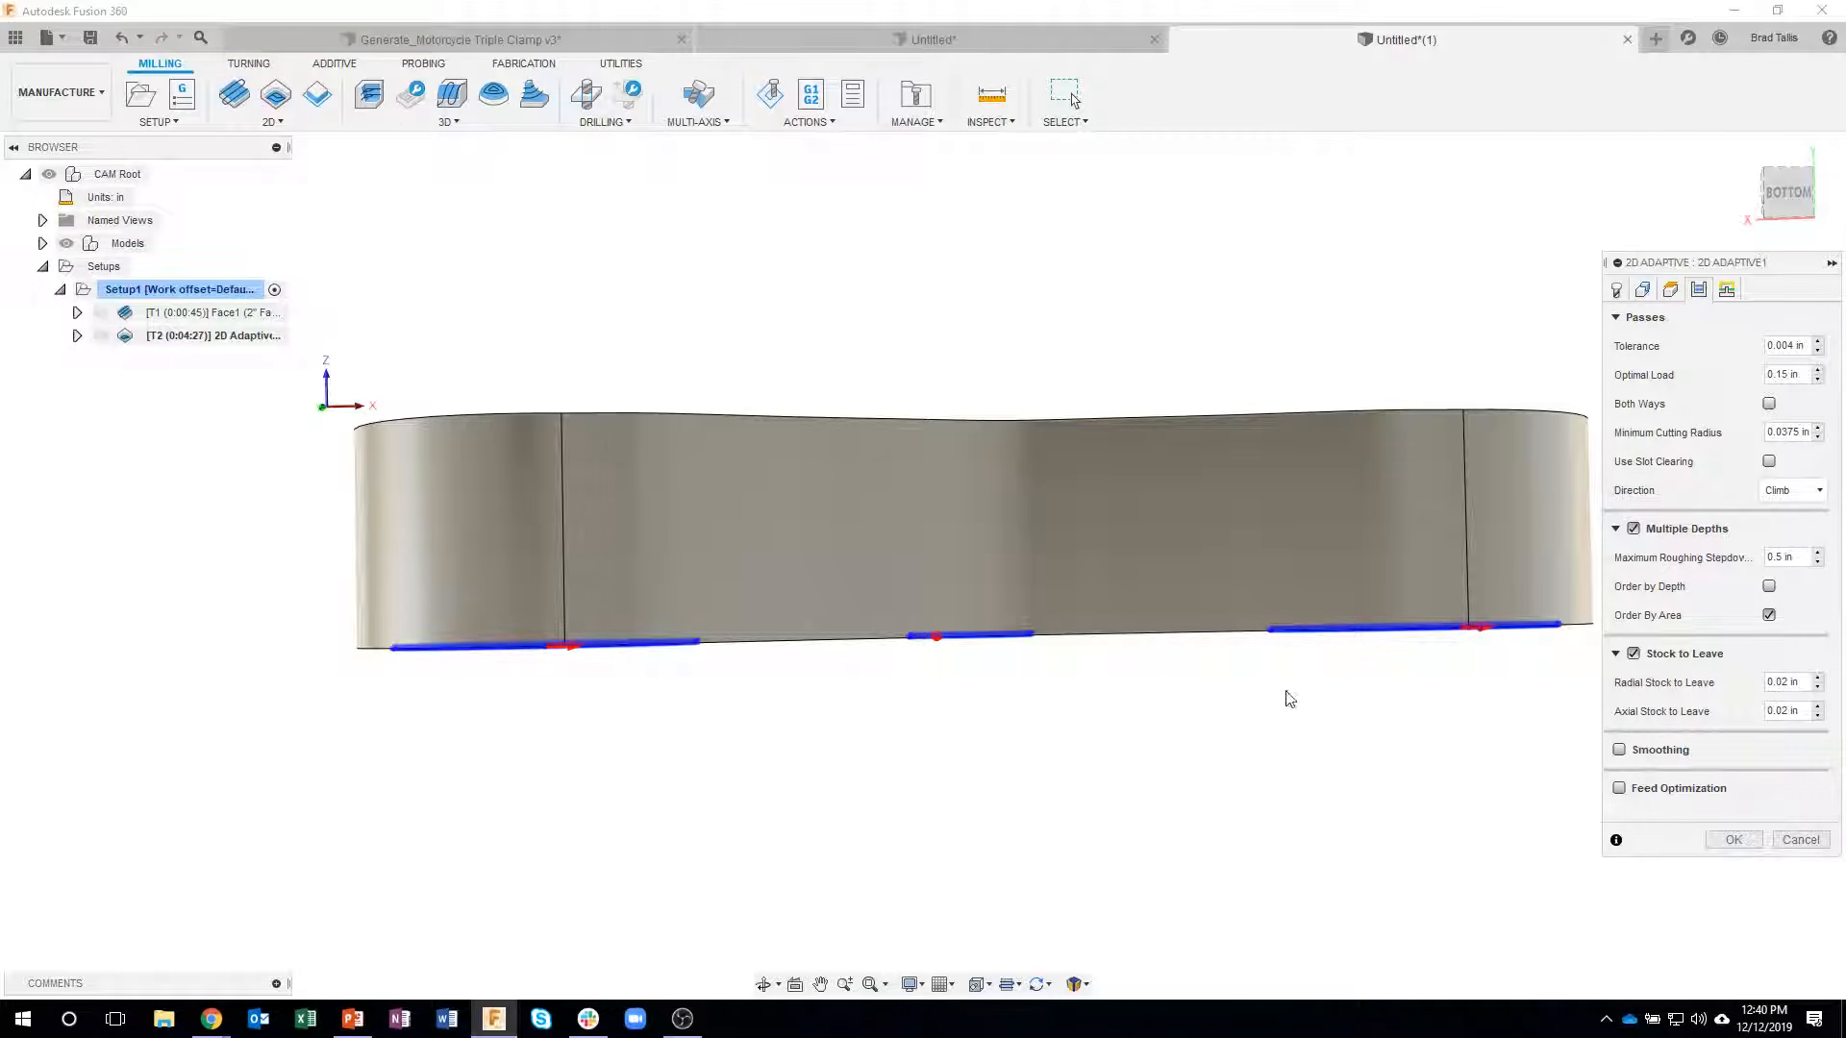
shift+middle_drag(488, 563, 447, 688)
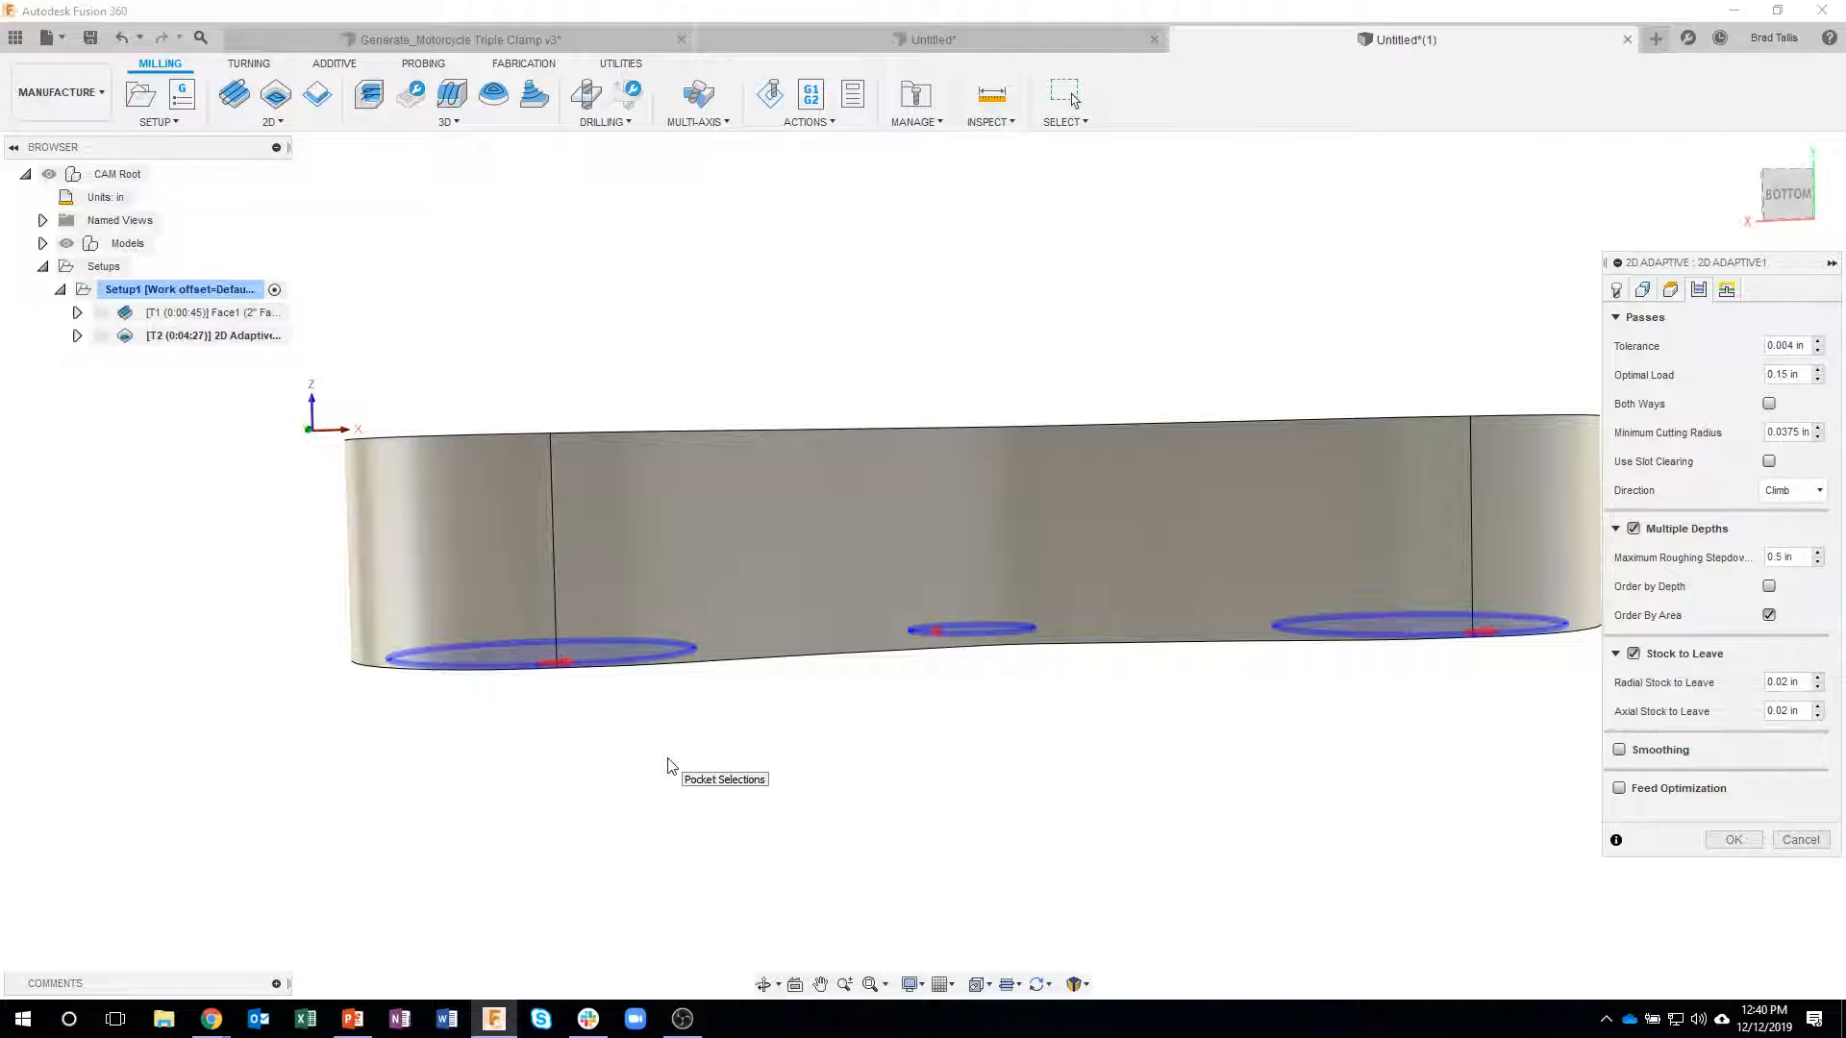
shift+middle_drag(670, 766, 711, 663)
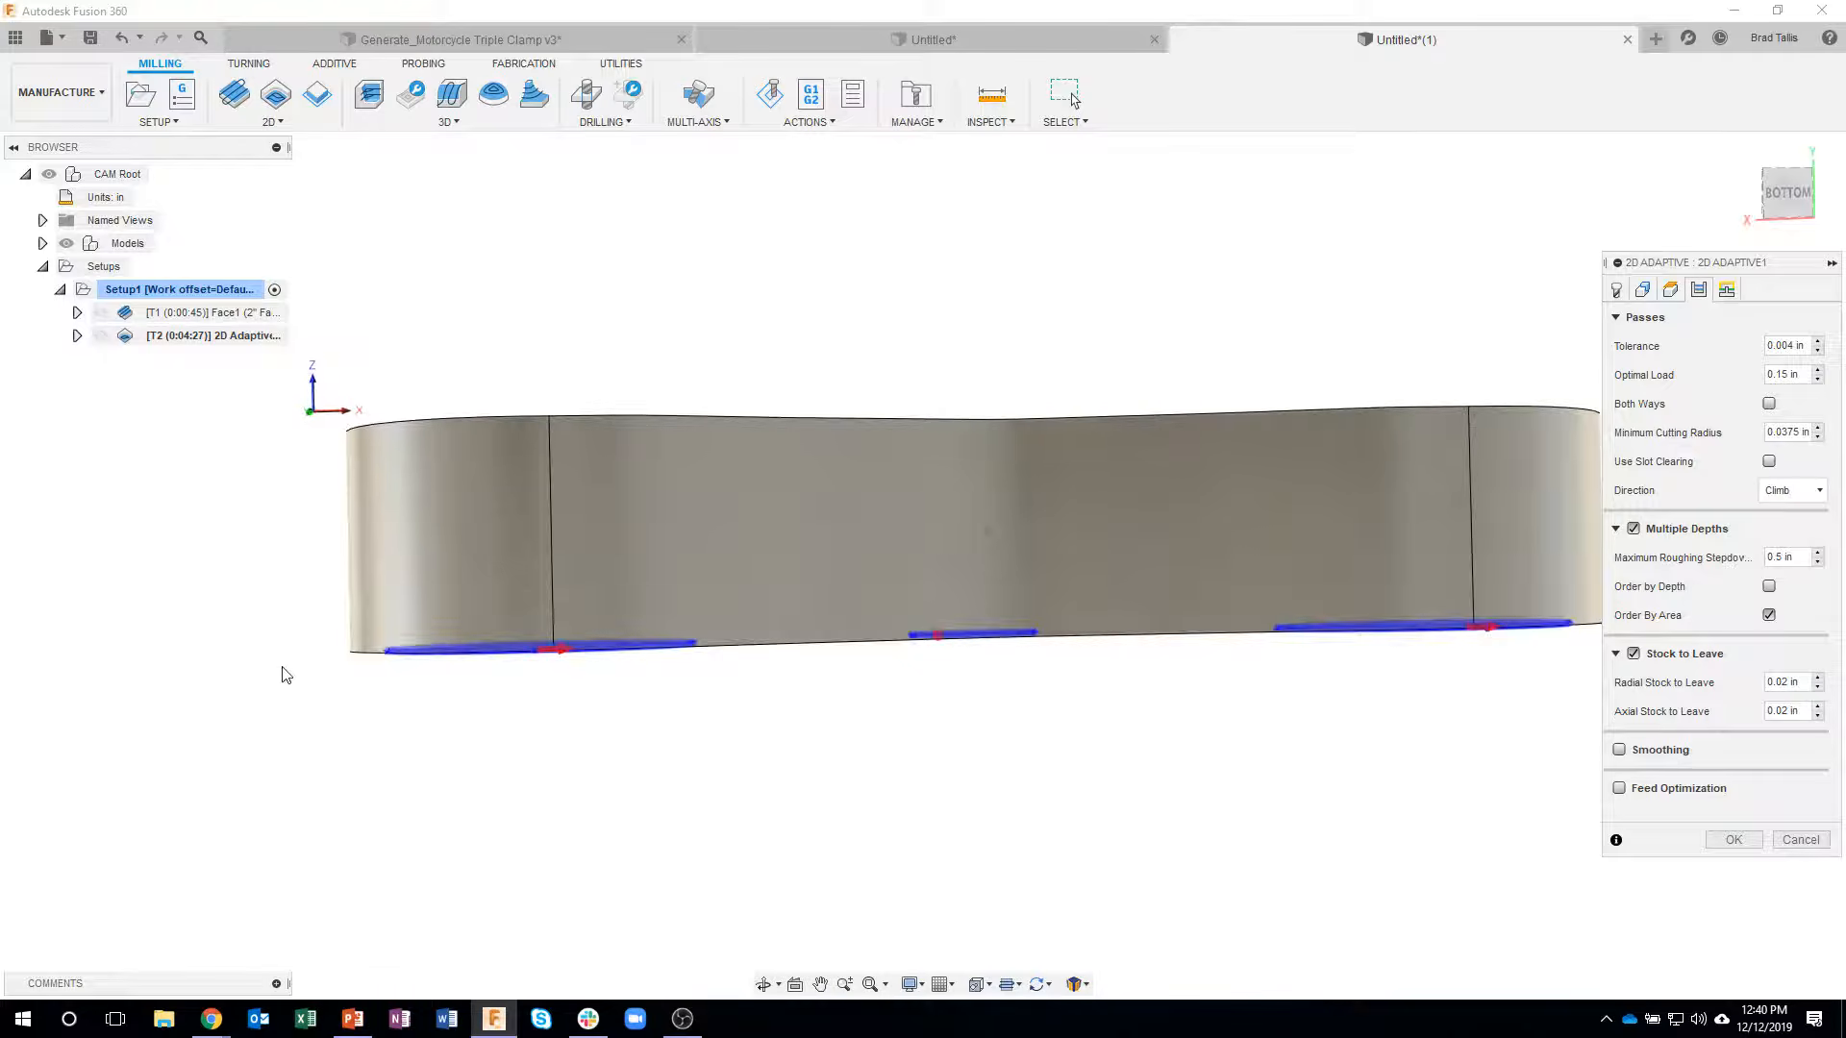
shift+middle_drag(535, 680, 1364, 317)
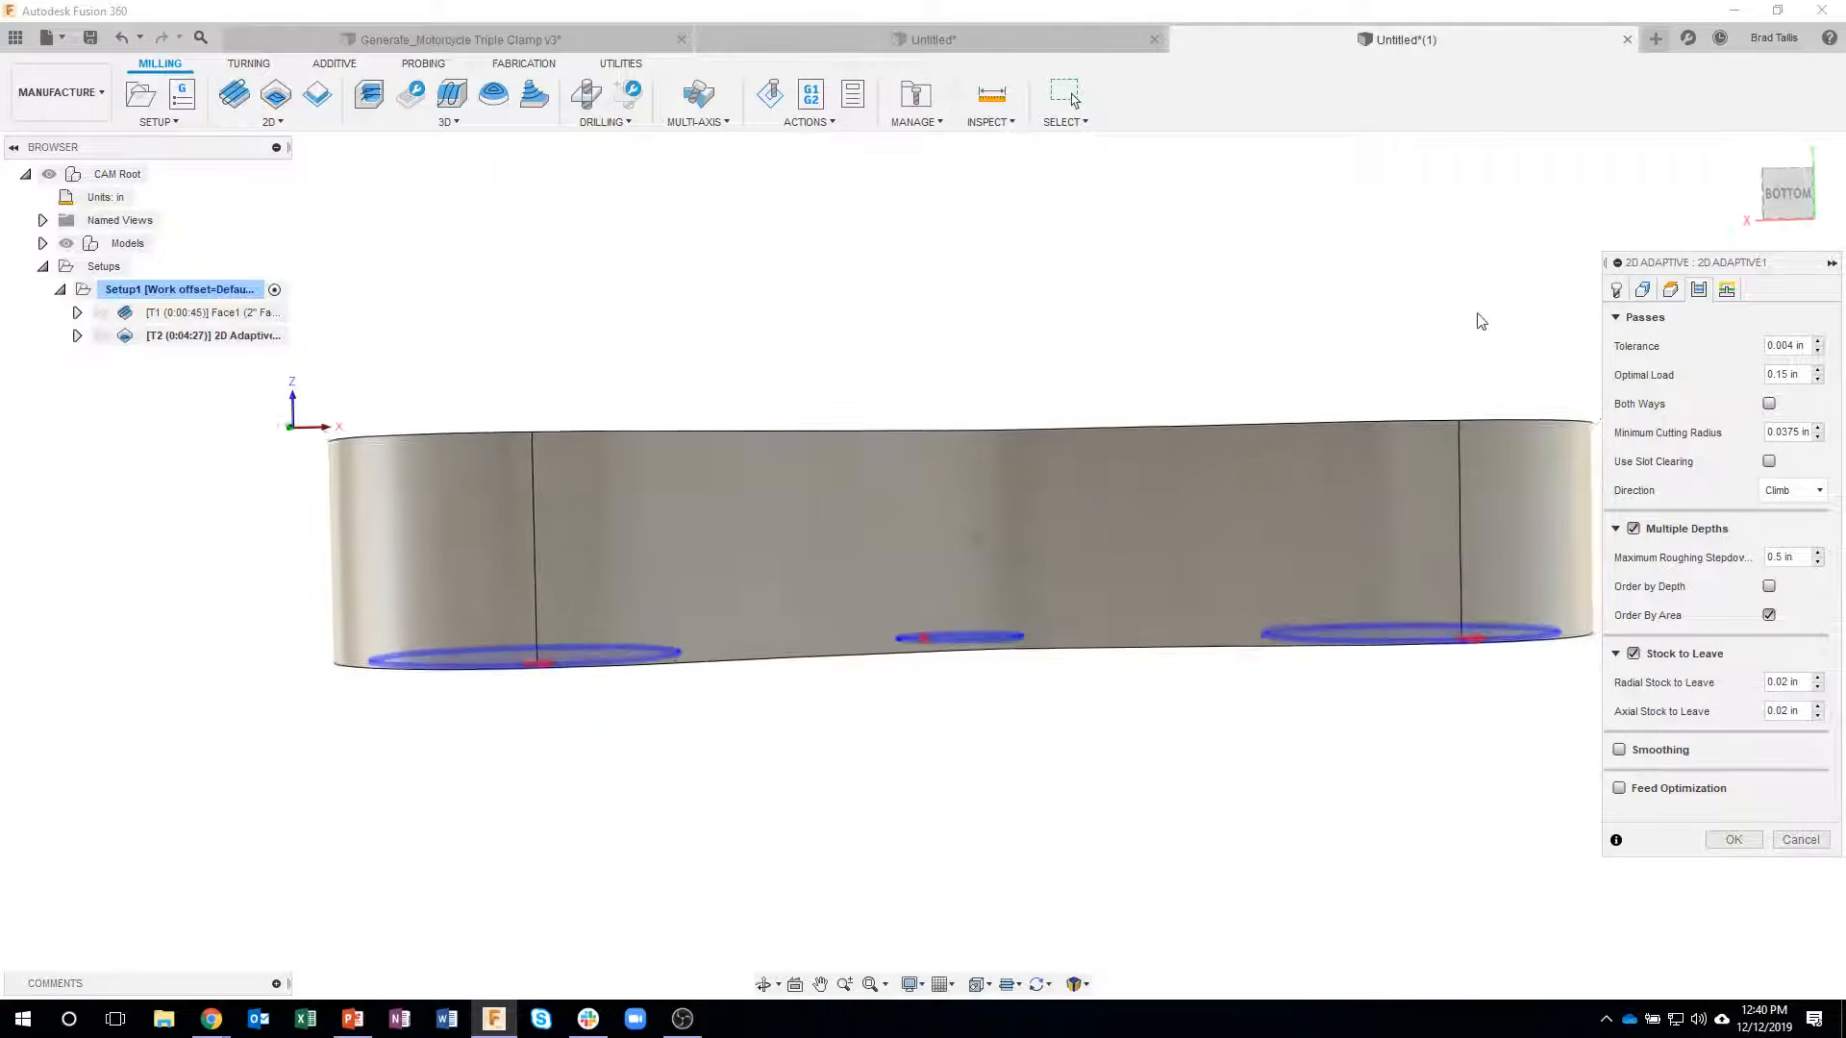
click(1673, 293)
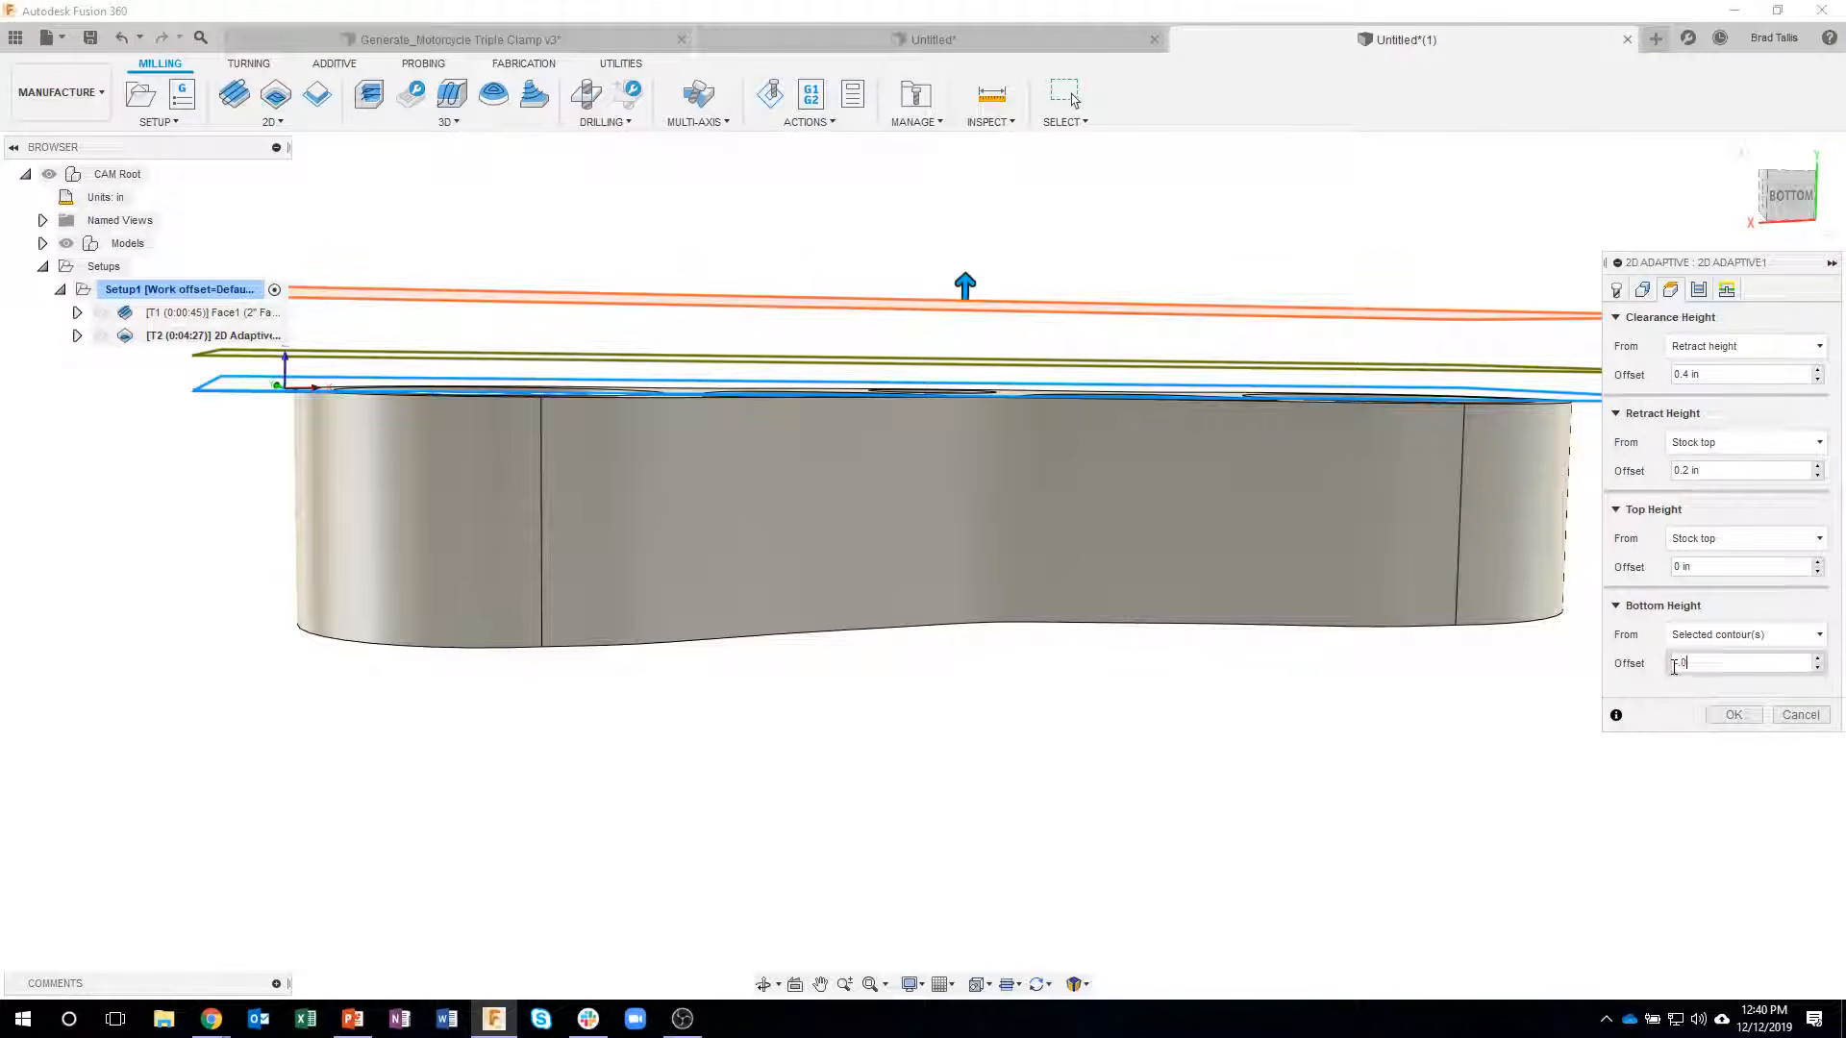
key(Return)
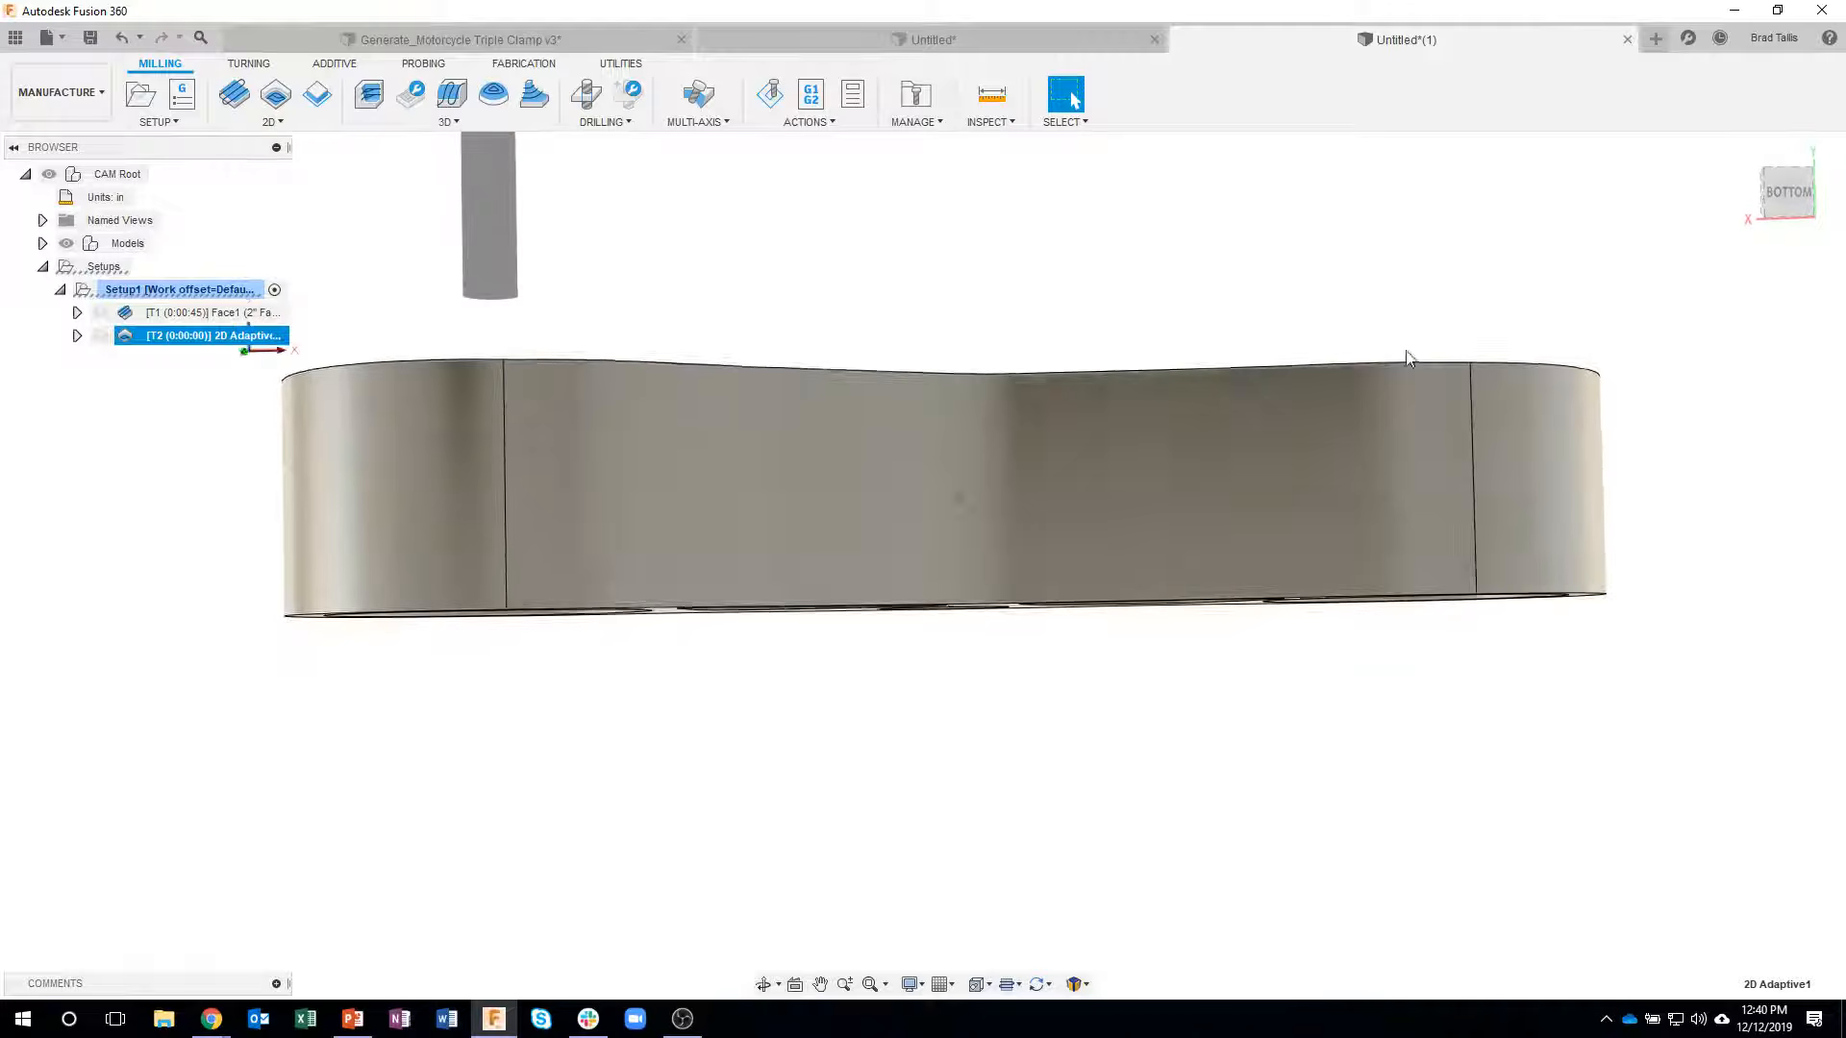
- Edit the 2D Adaptive operation, set its bottom height offset from the selected contours to 0.005 in and regenerate the toolpath
shift+middle_drag(1197, 344, 285, 346)
right_click(276, 338)
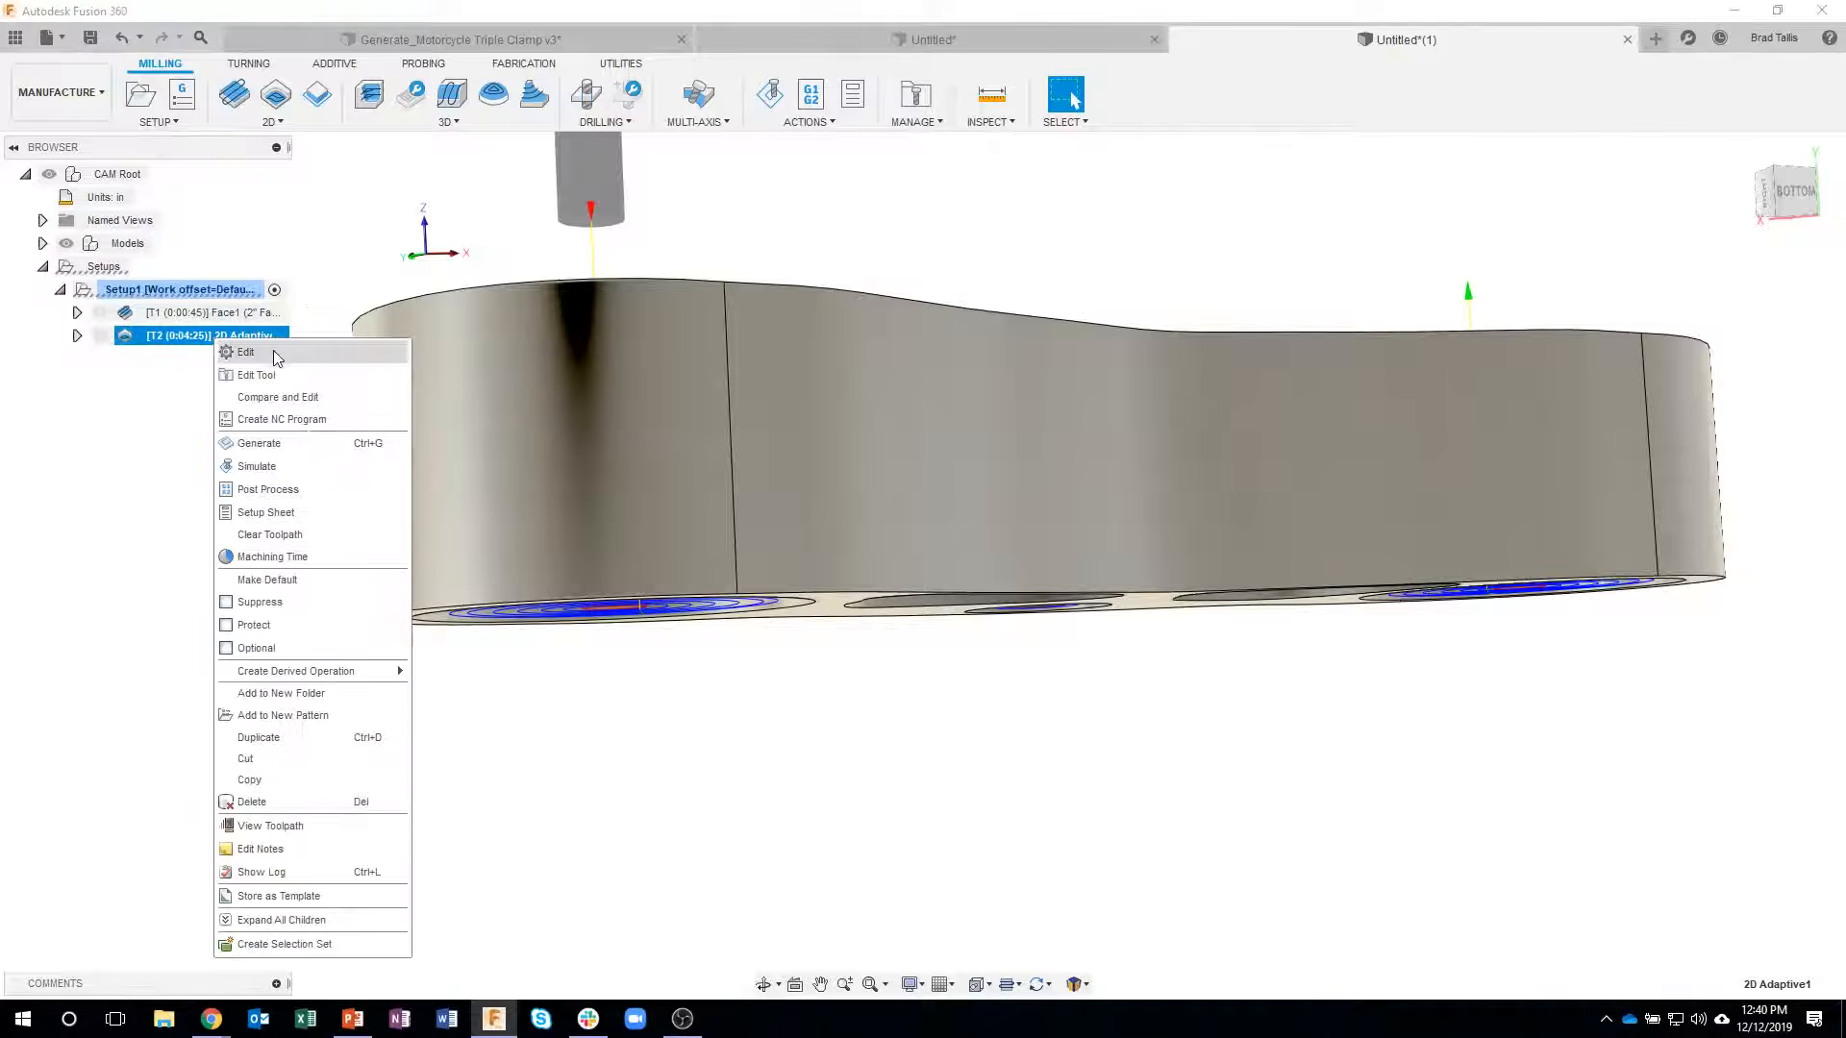
click(274, 354)
click(1710, 284)
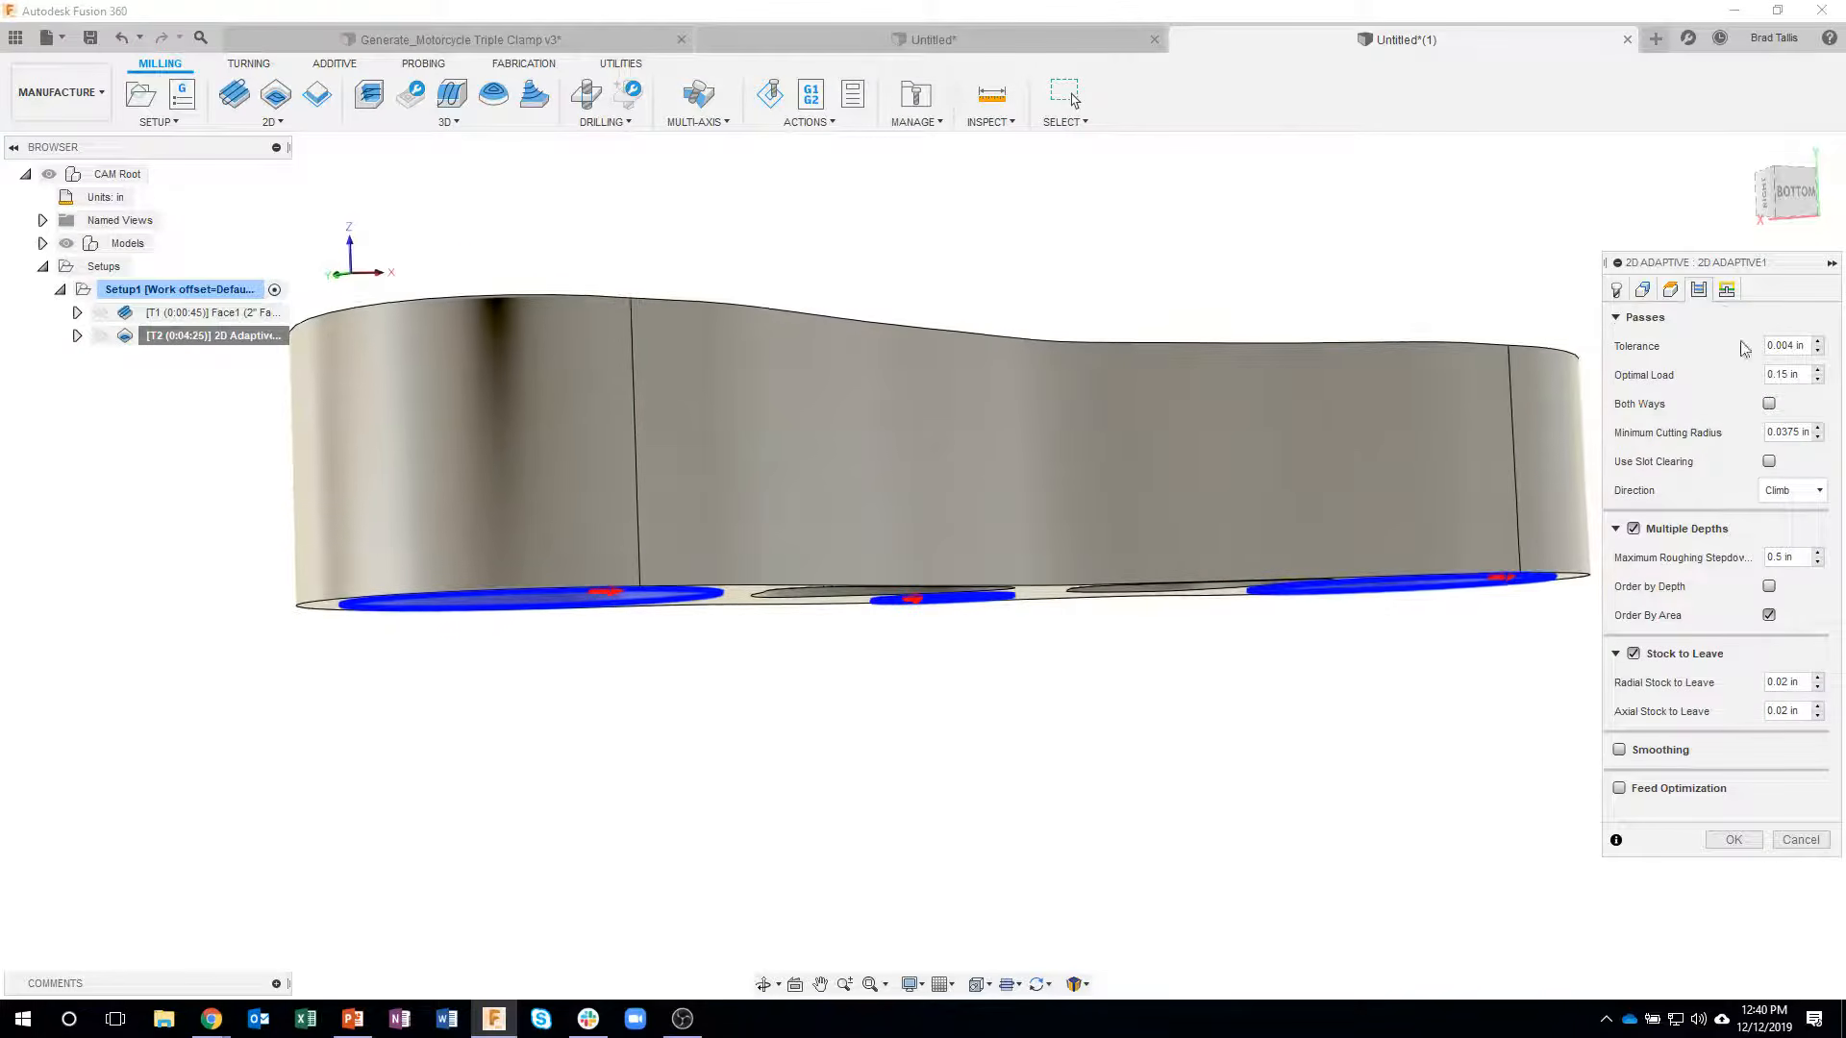
click(1671, 291)
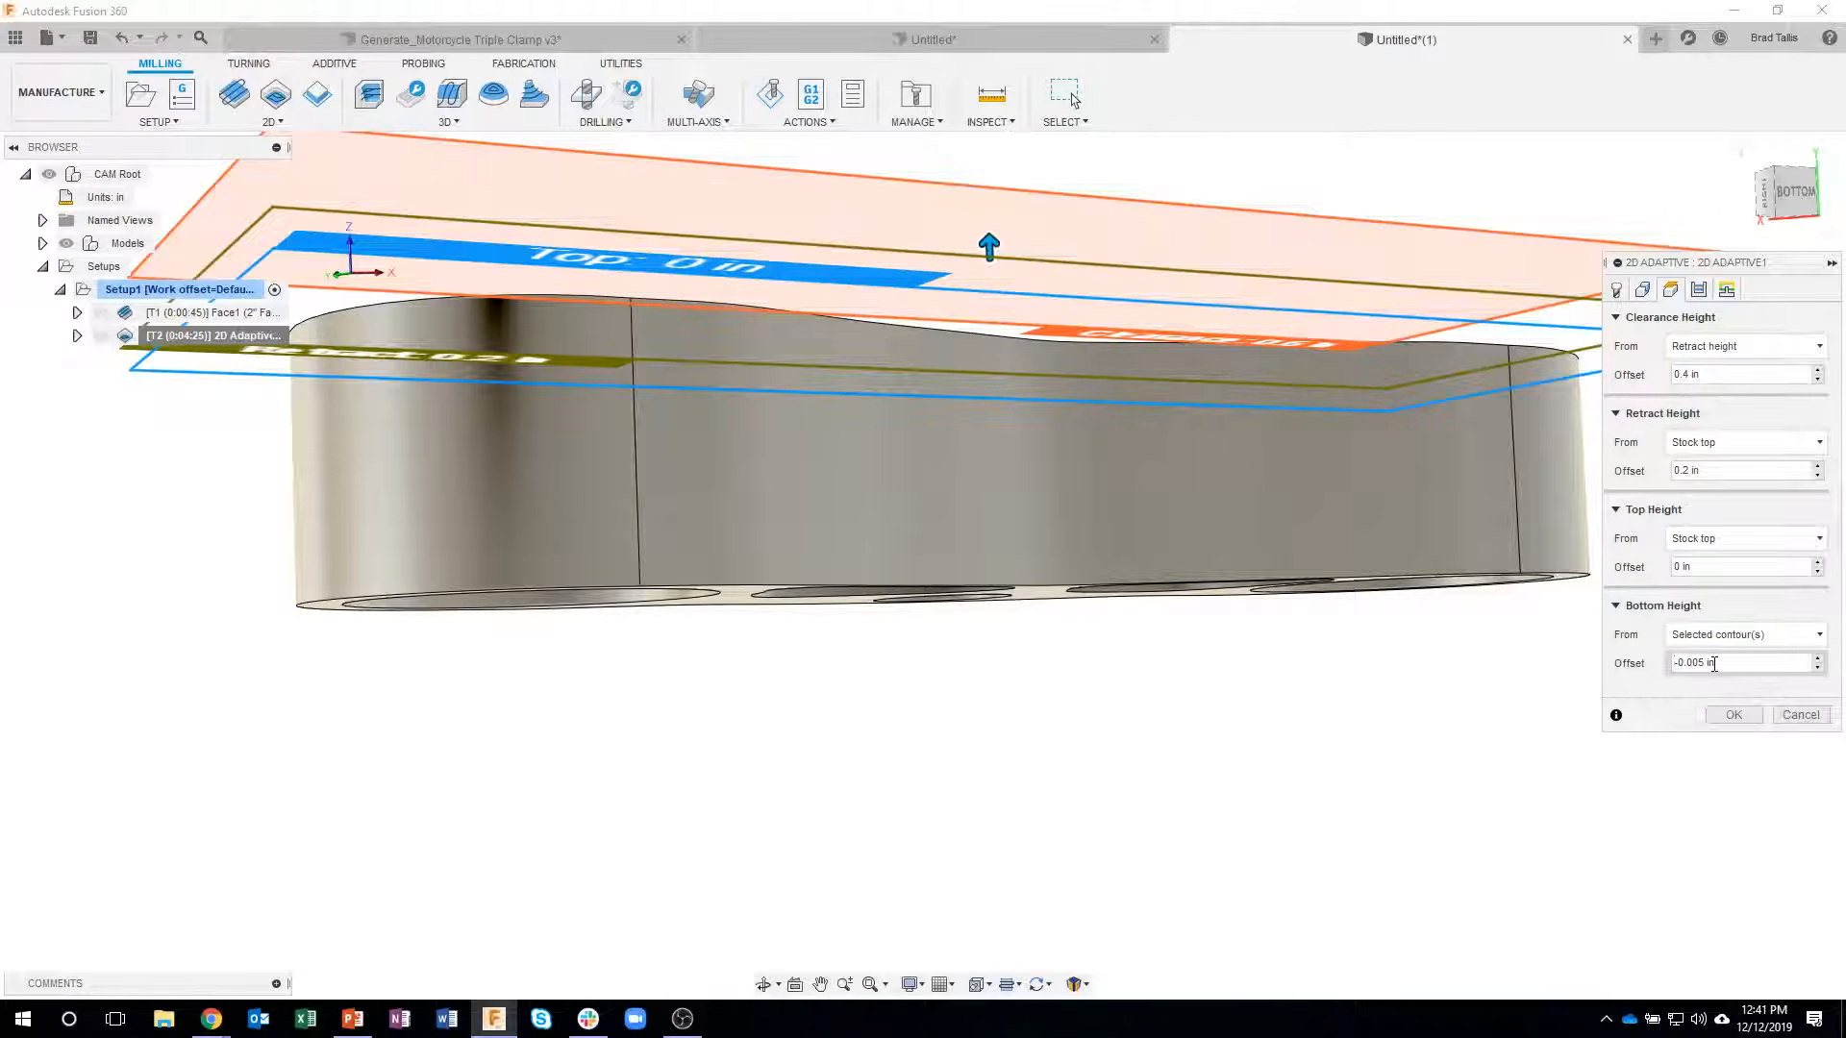
key(Return)
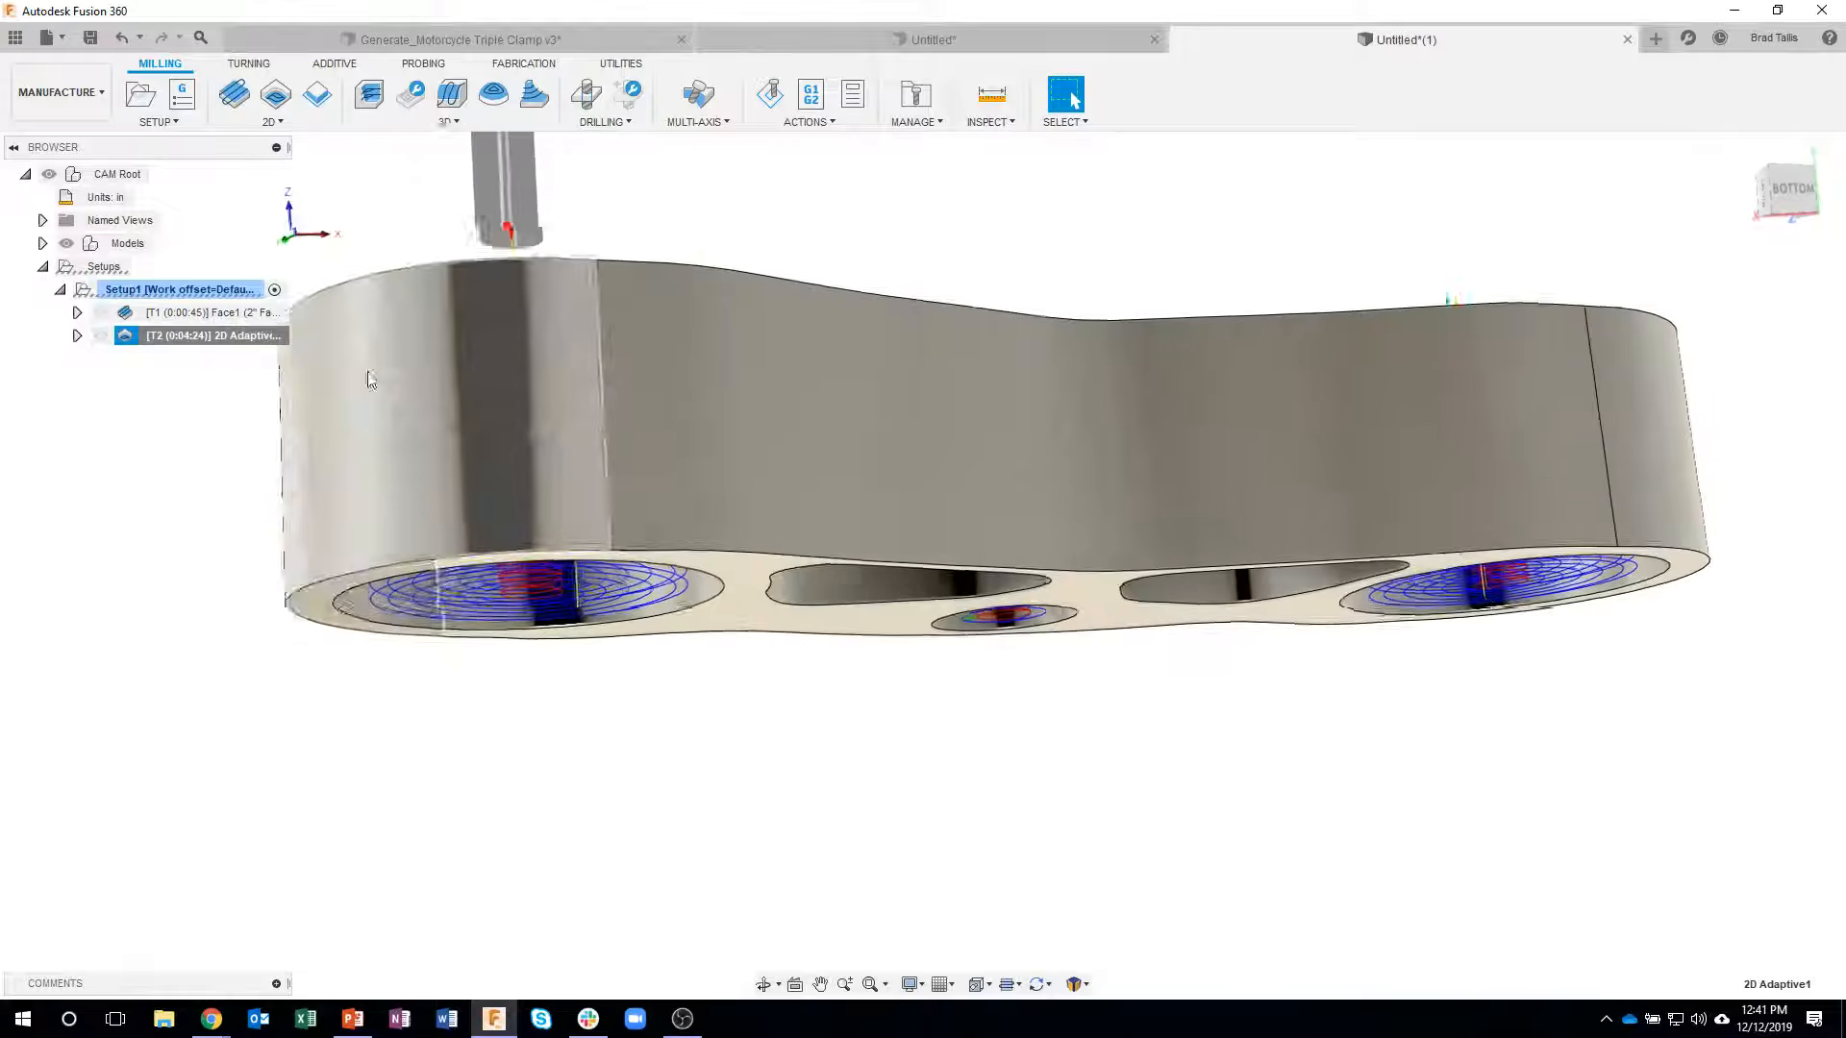
- Reopen the 2D Adaptive operation, reference its bottom height from the model bottom and regenerate the toolpath
right_click(176, 337)
click(215, 345)
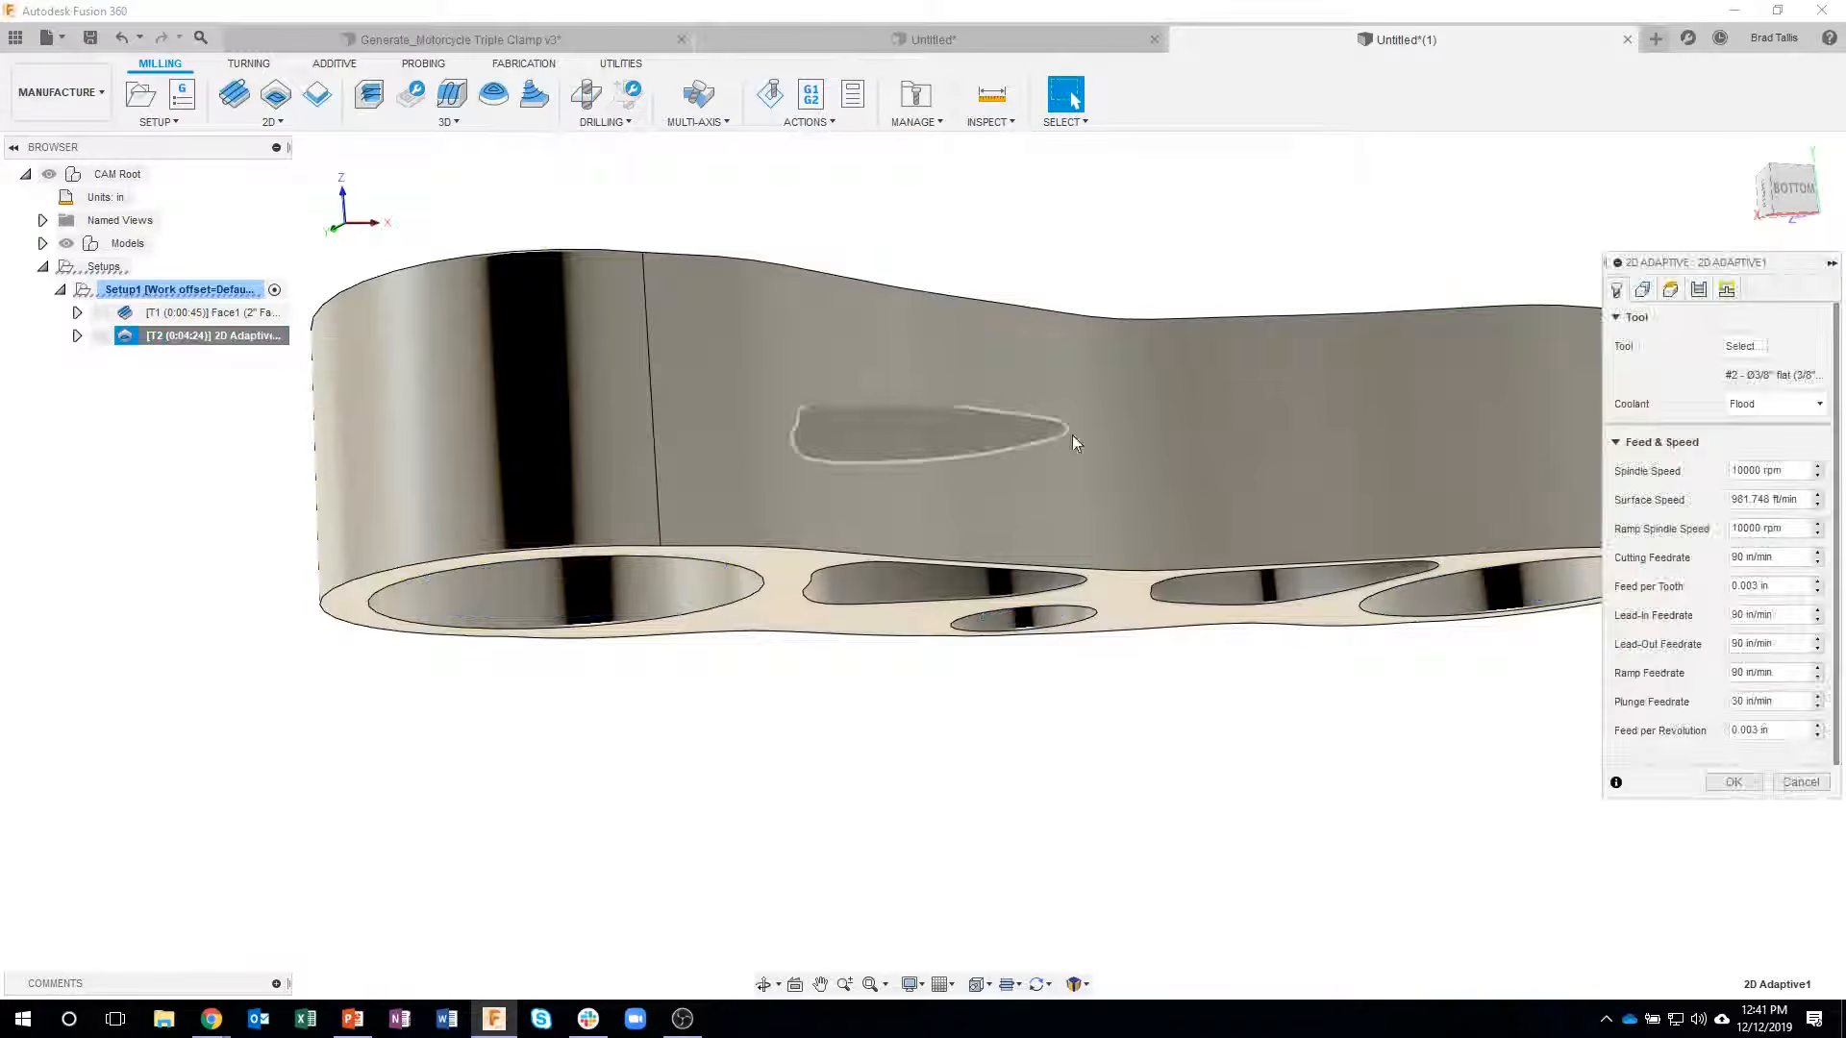
click(1672, 292)
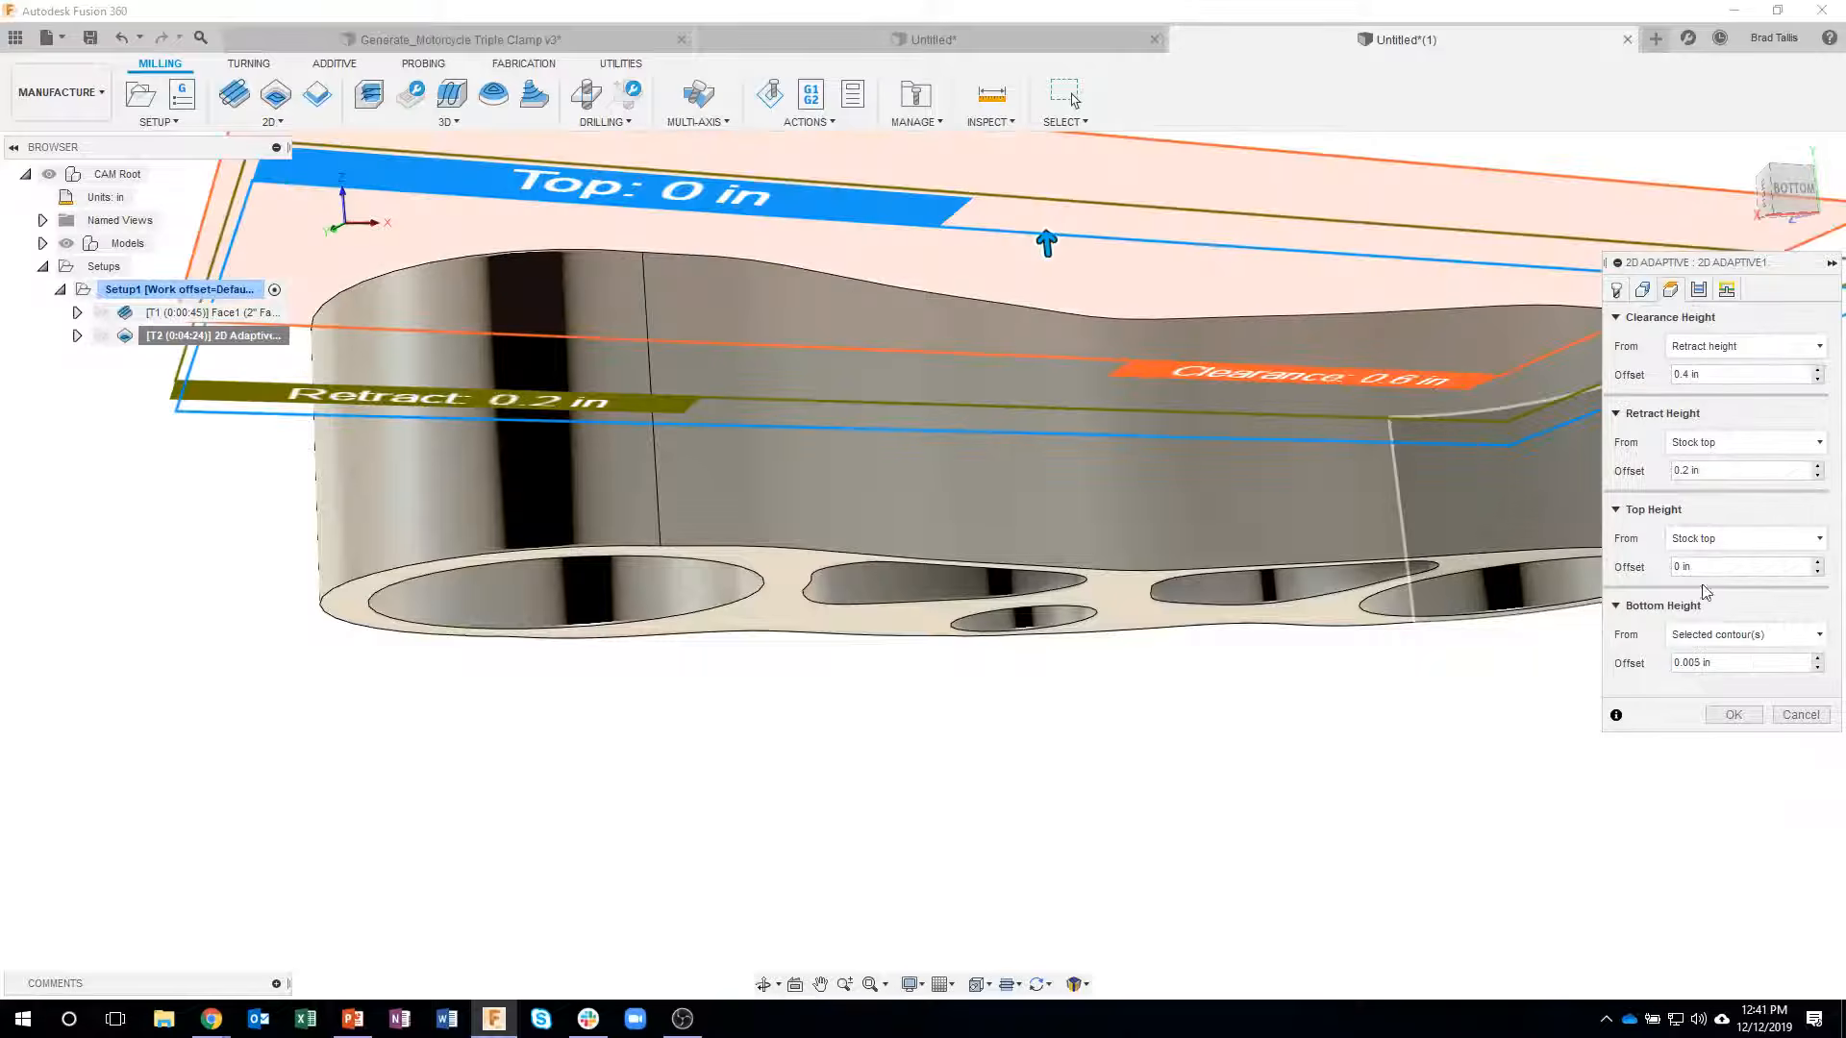
click(1717, 636)
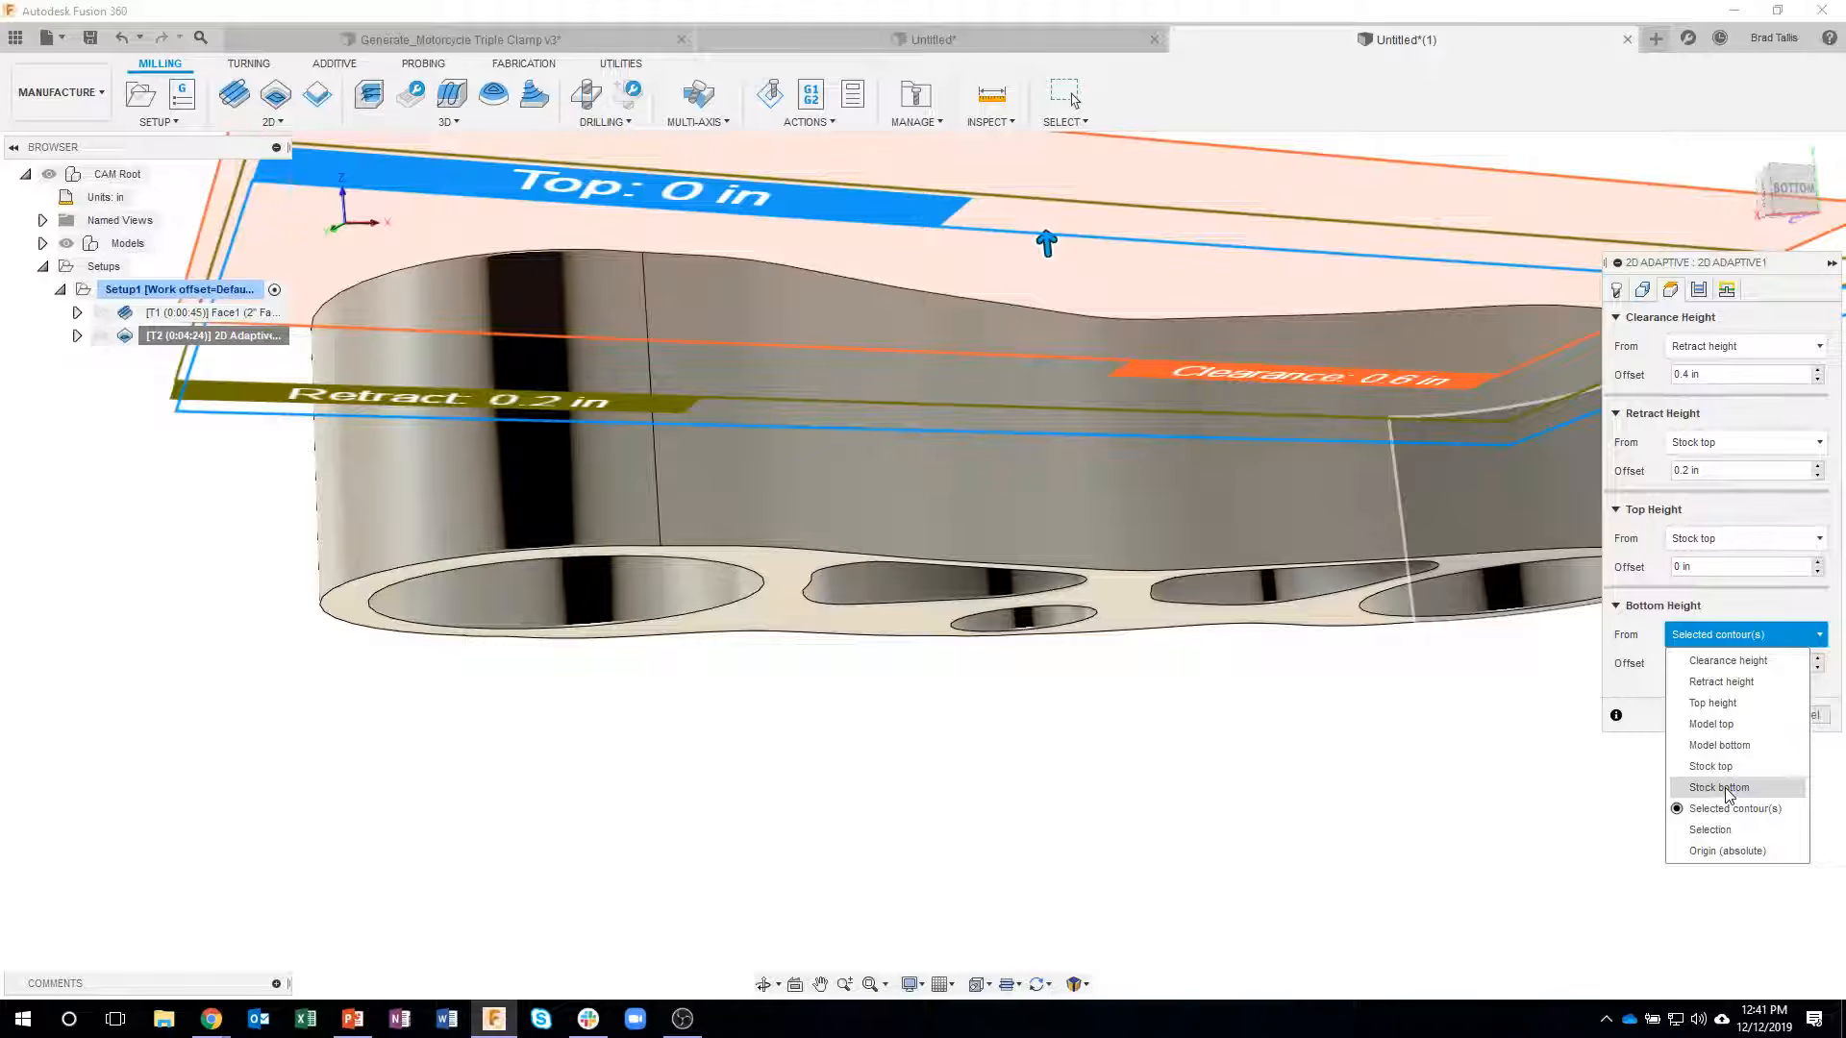
click(1721, 746)
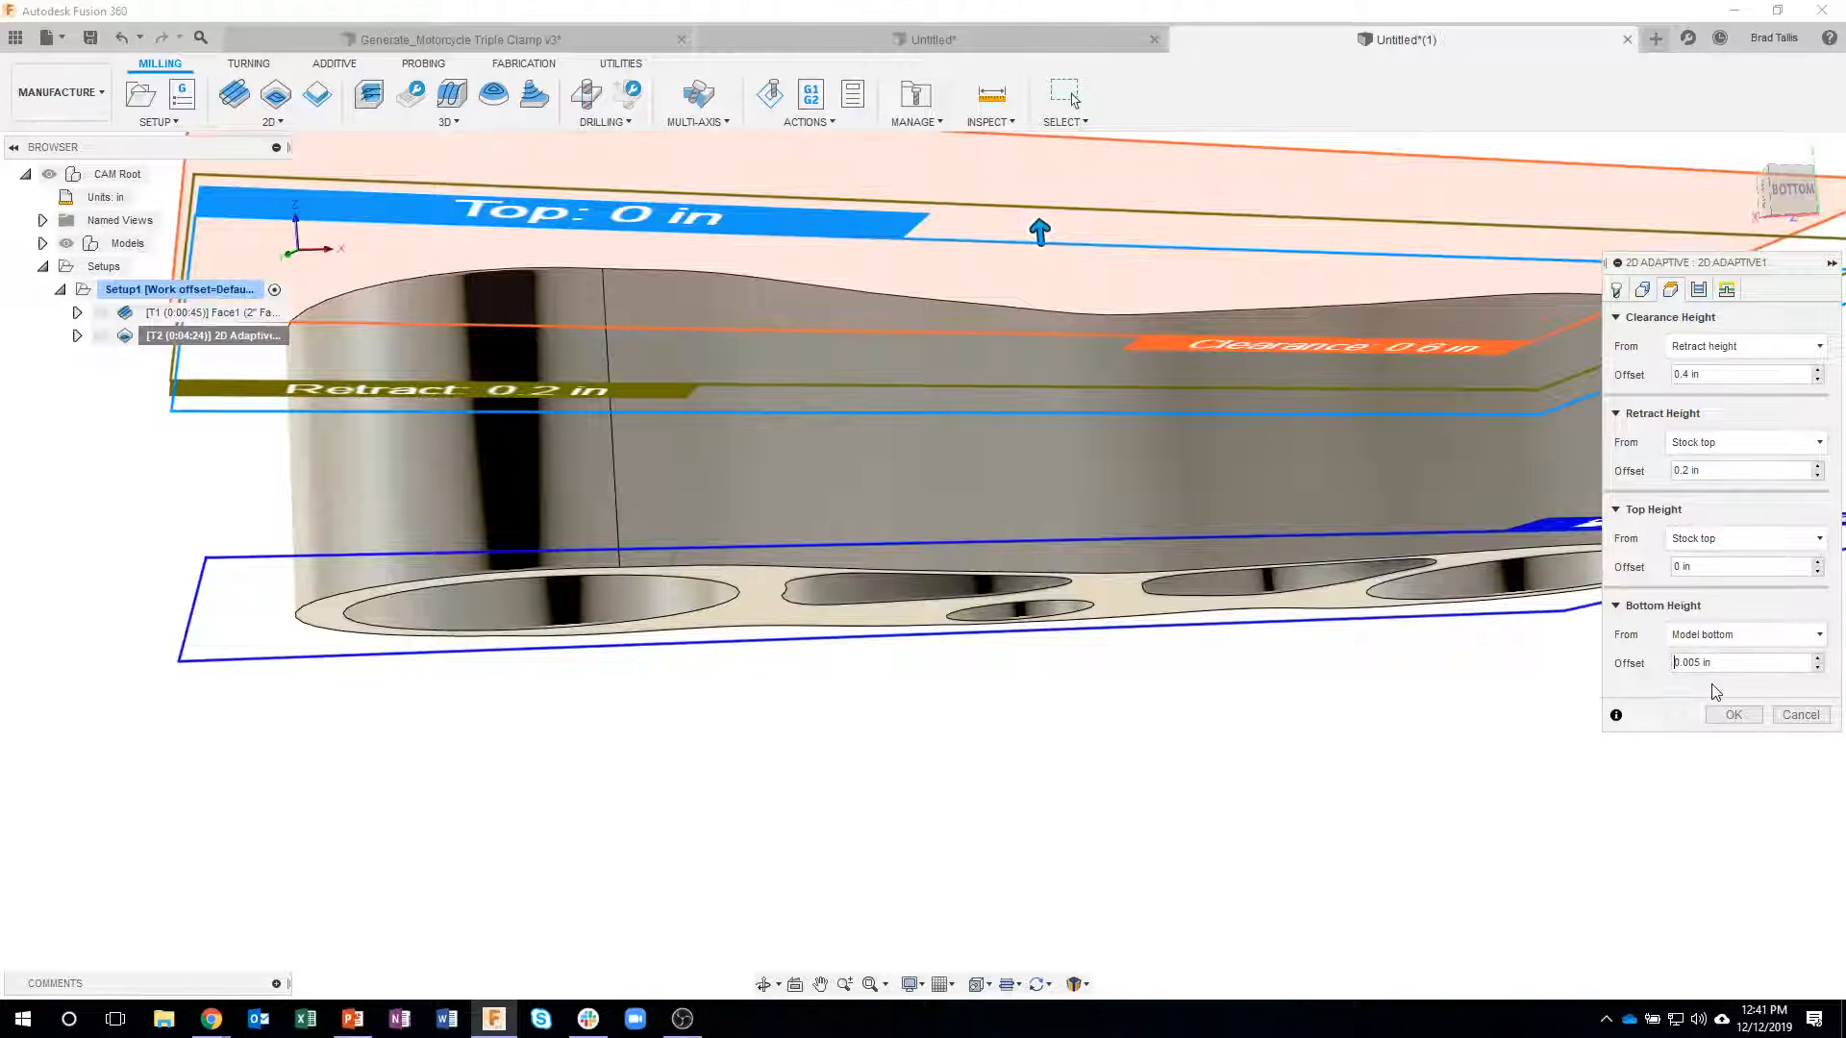
key(Return)
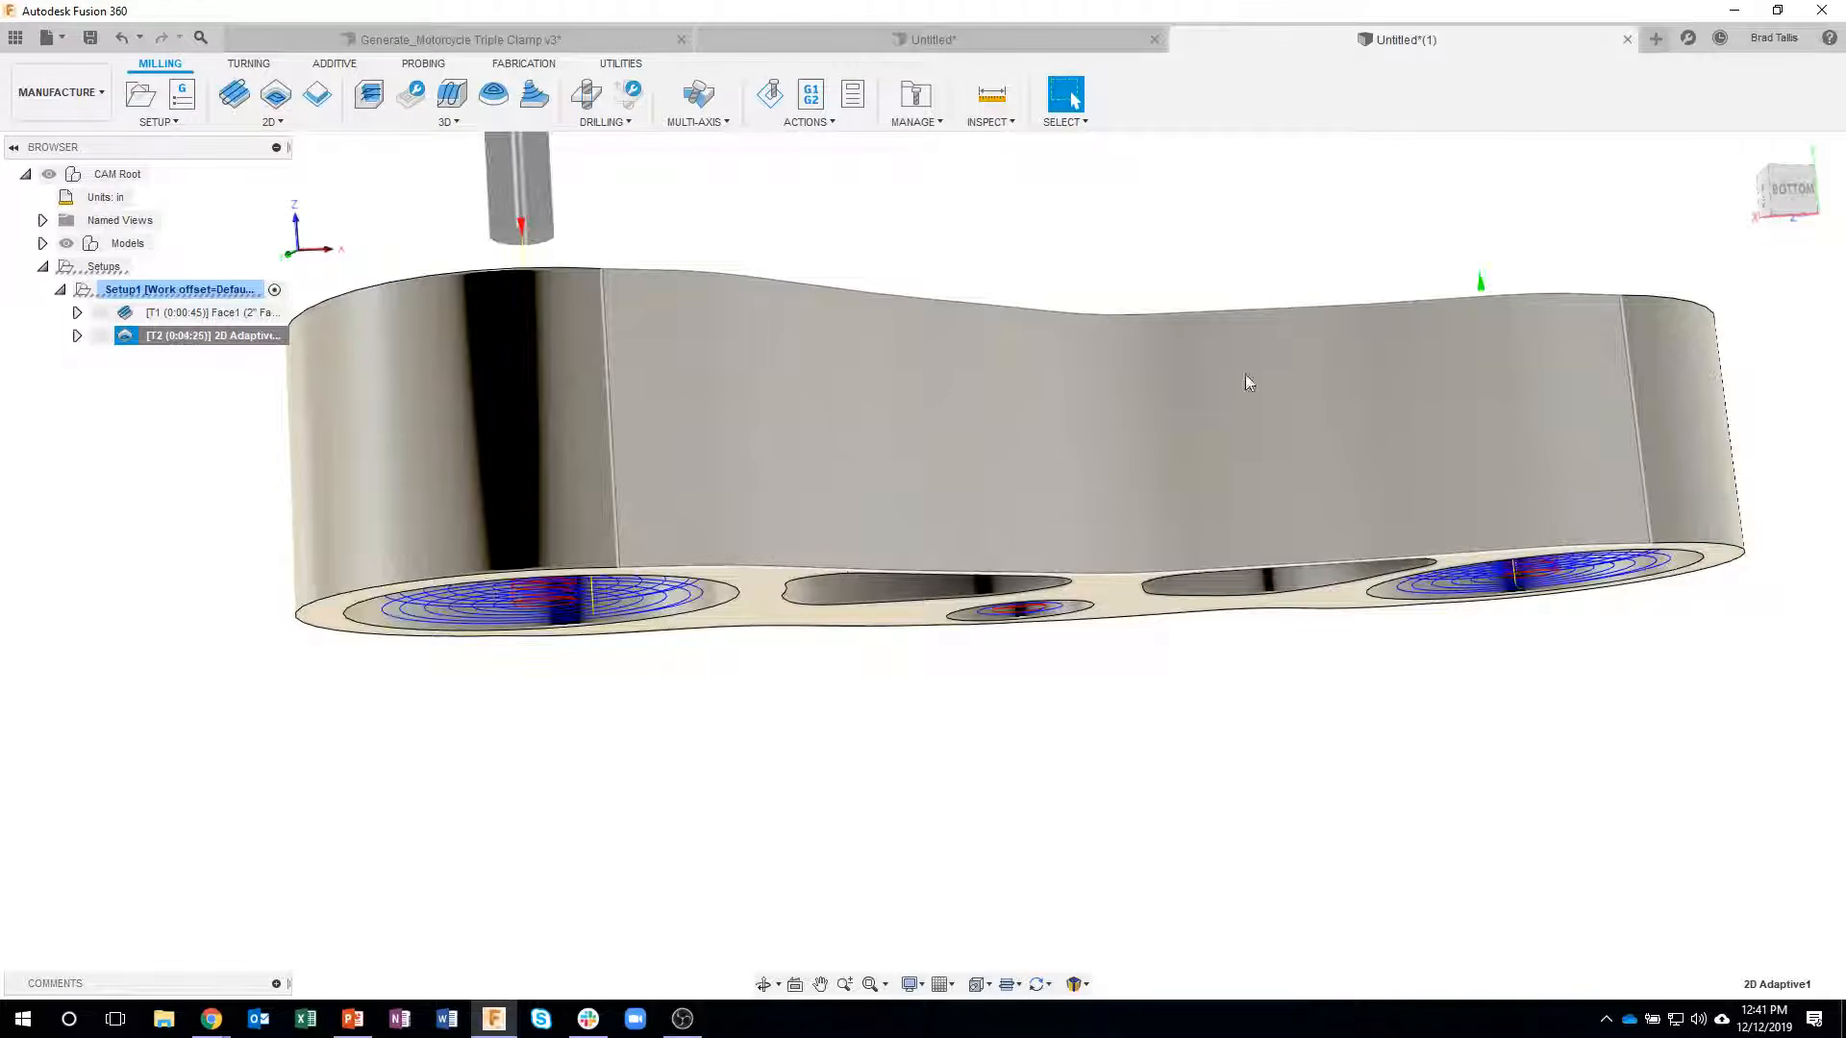
- Inspect the regenerated adaptive toolpath in the three bores from above and open its simulation
shift+middle_drag(1001, 230, 908, 231)
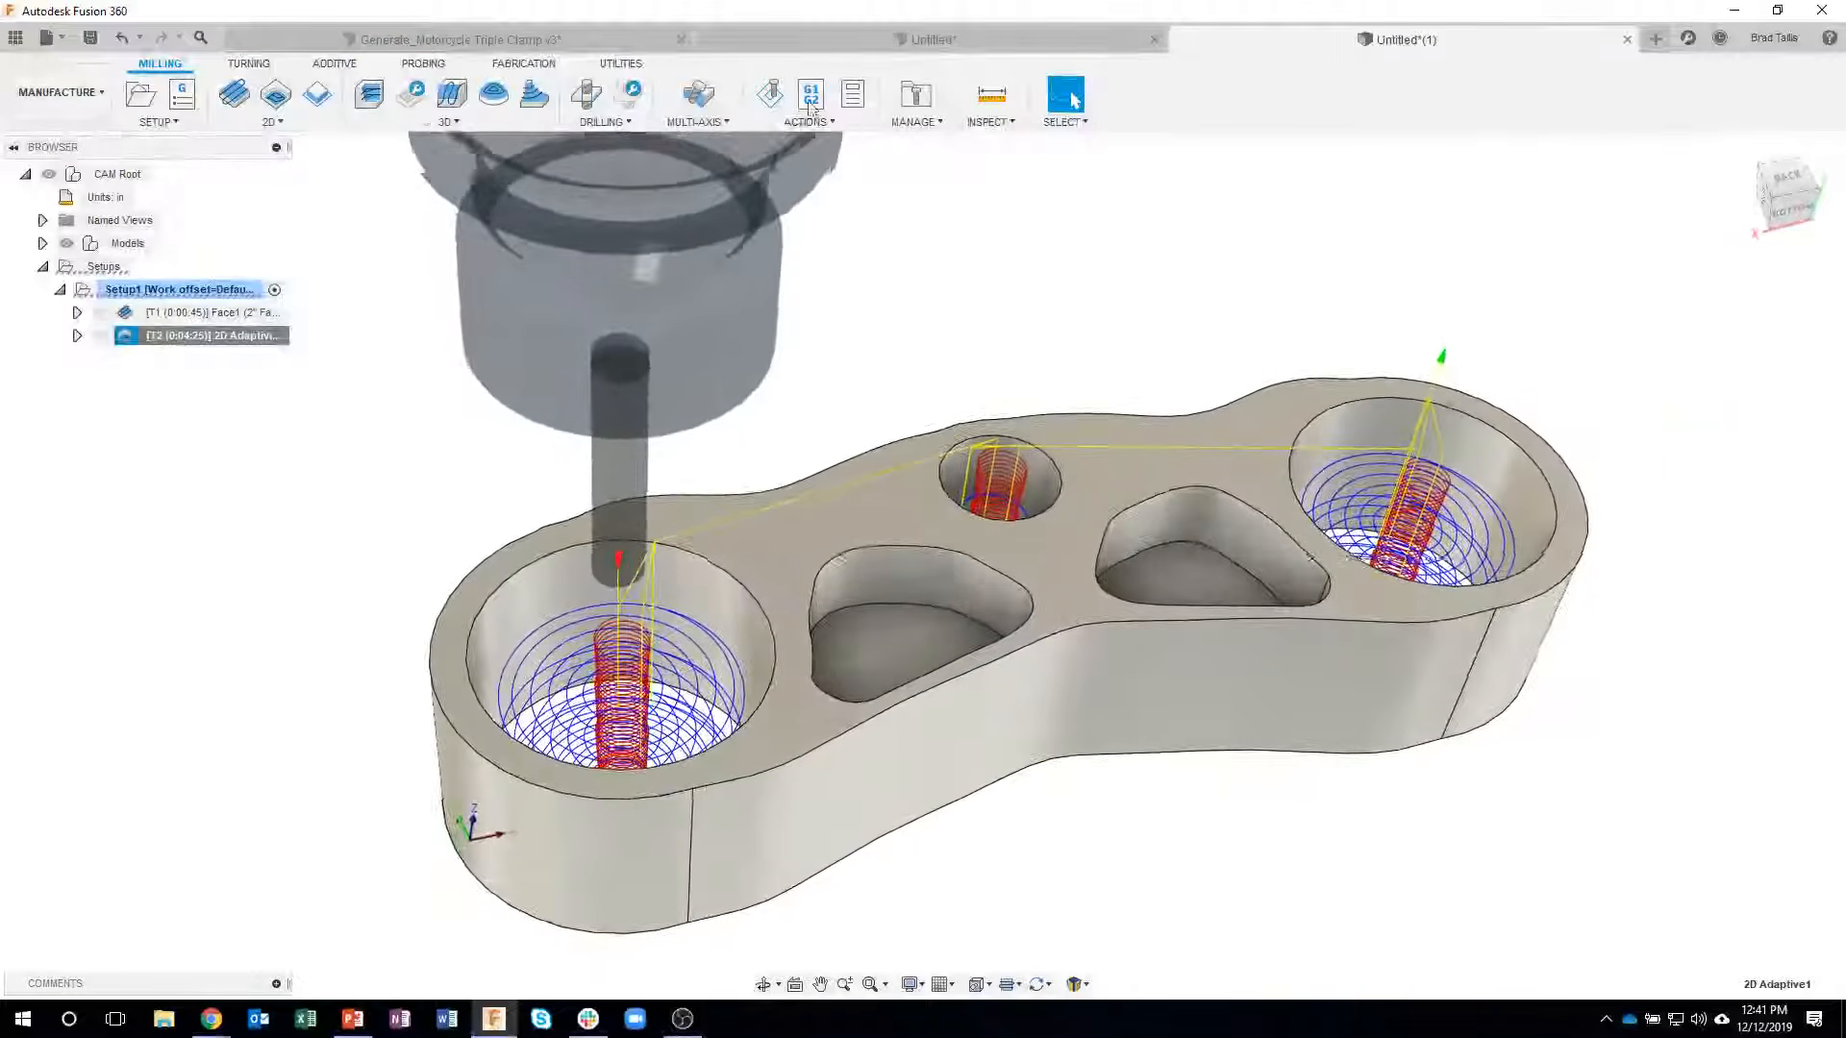
click(779, 96)
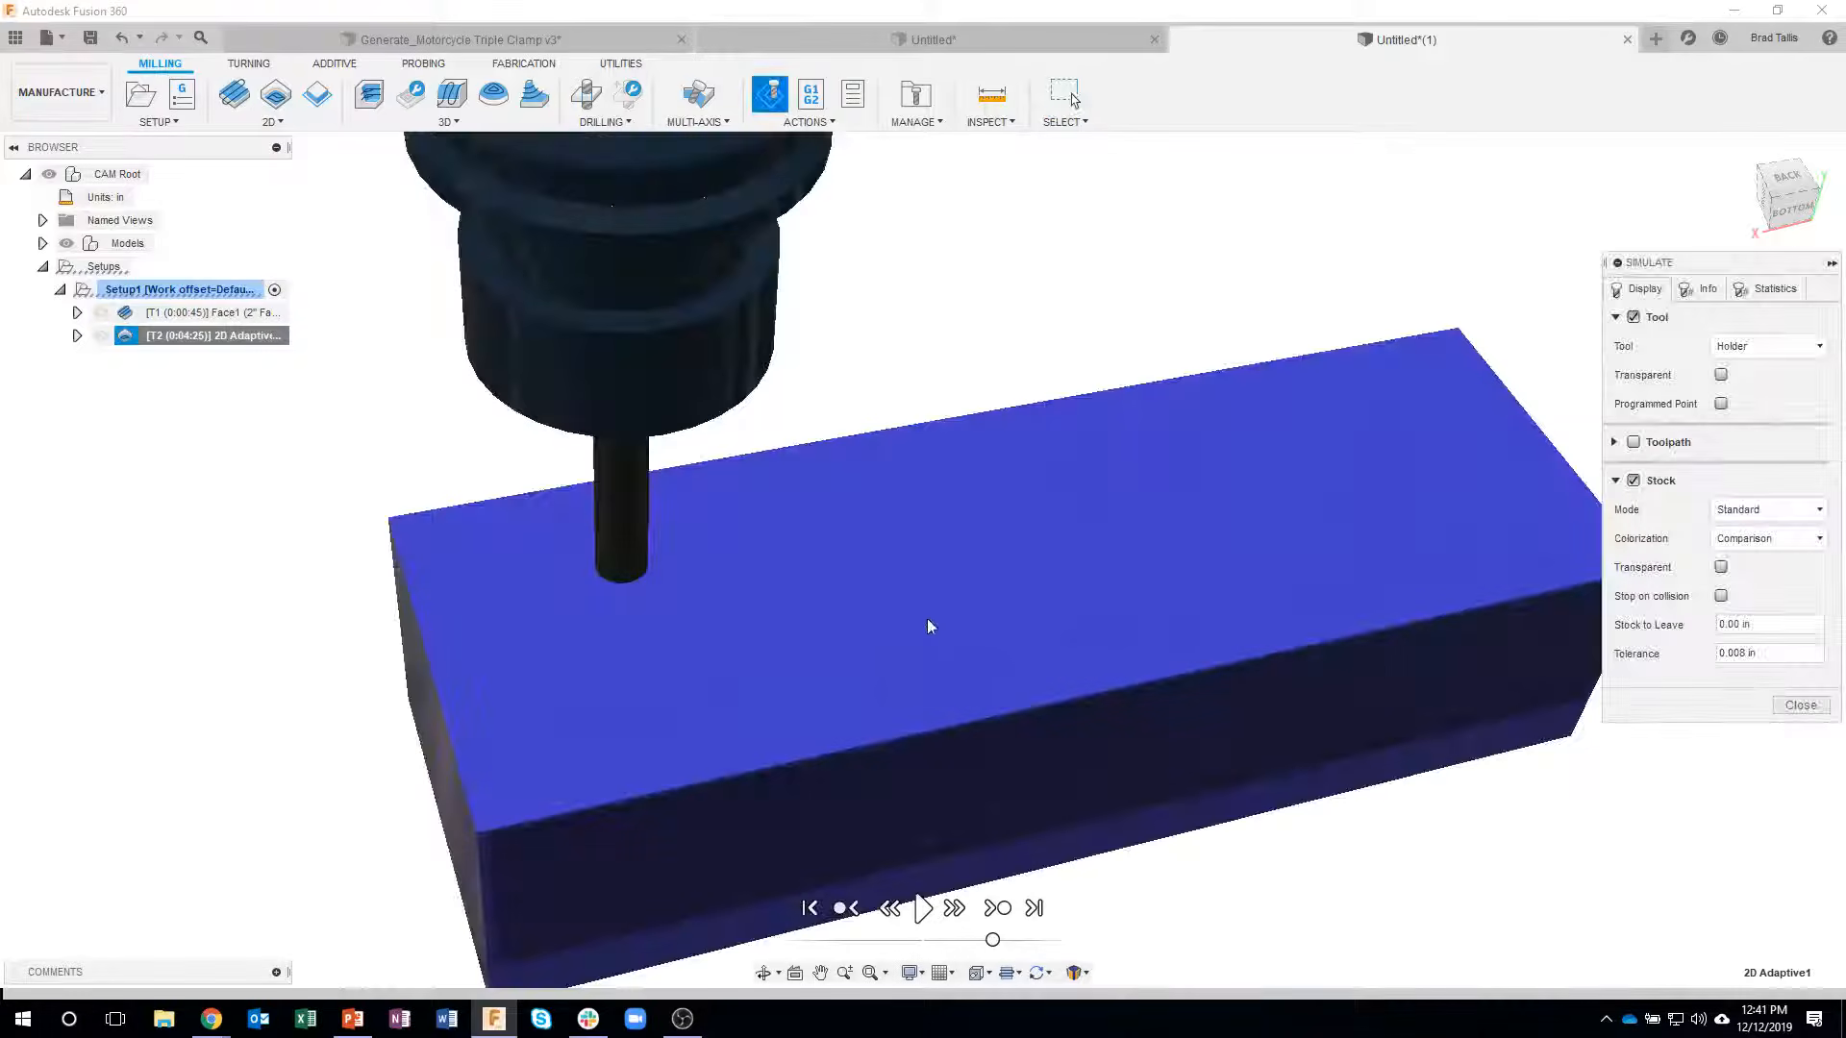
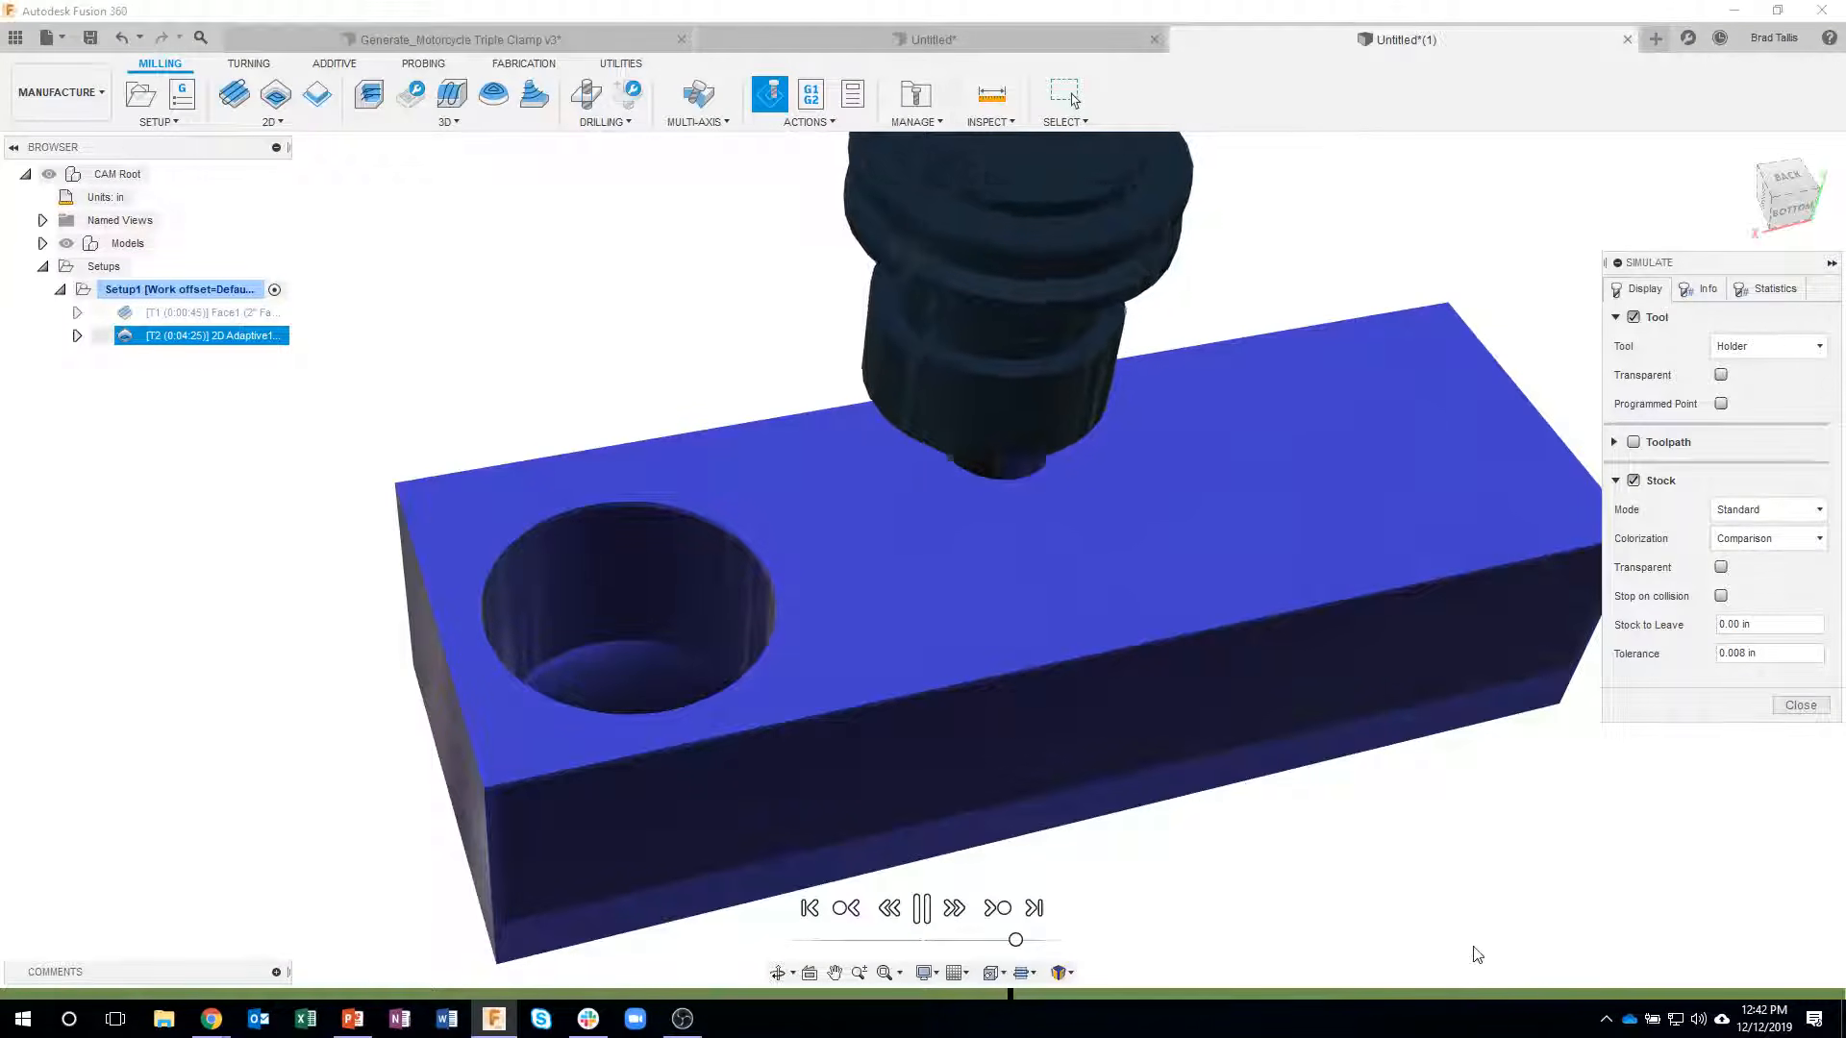
- Advance the stock simulation to the end of the adaptive operation, close it and inspect the toolpath in the bores
click(999, 908)
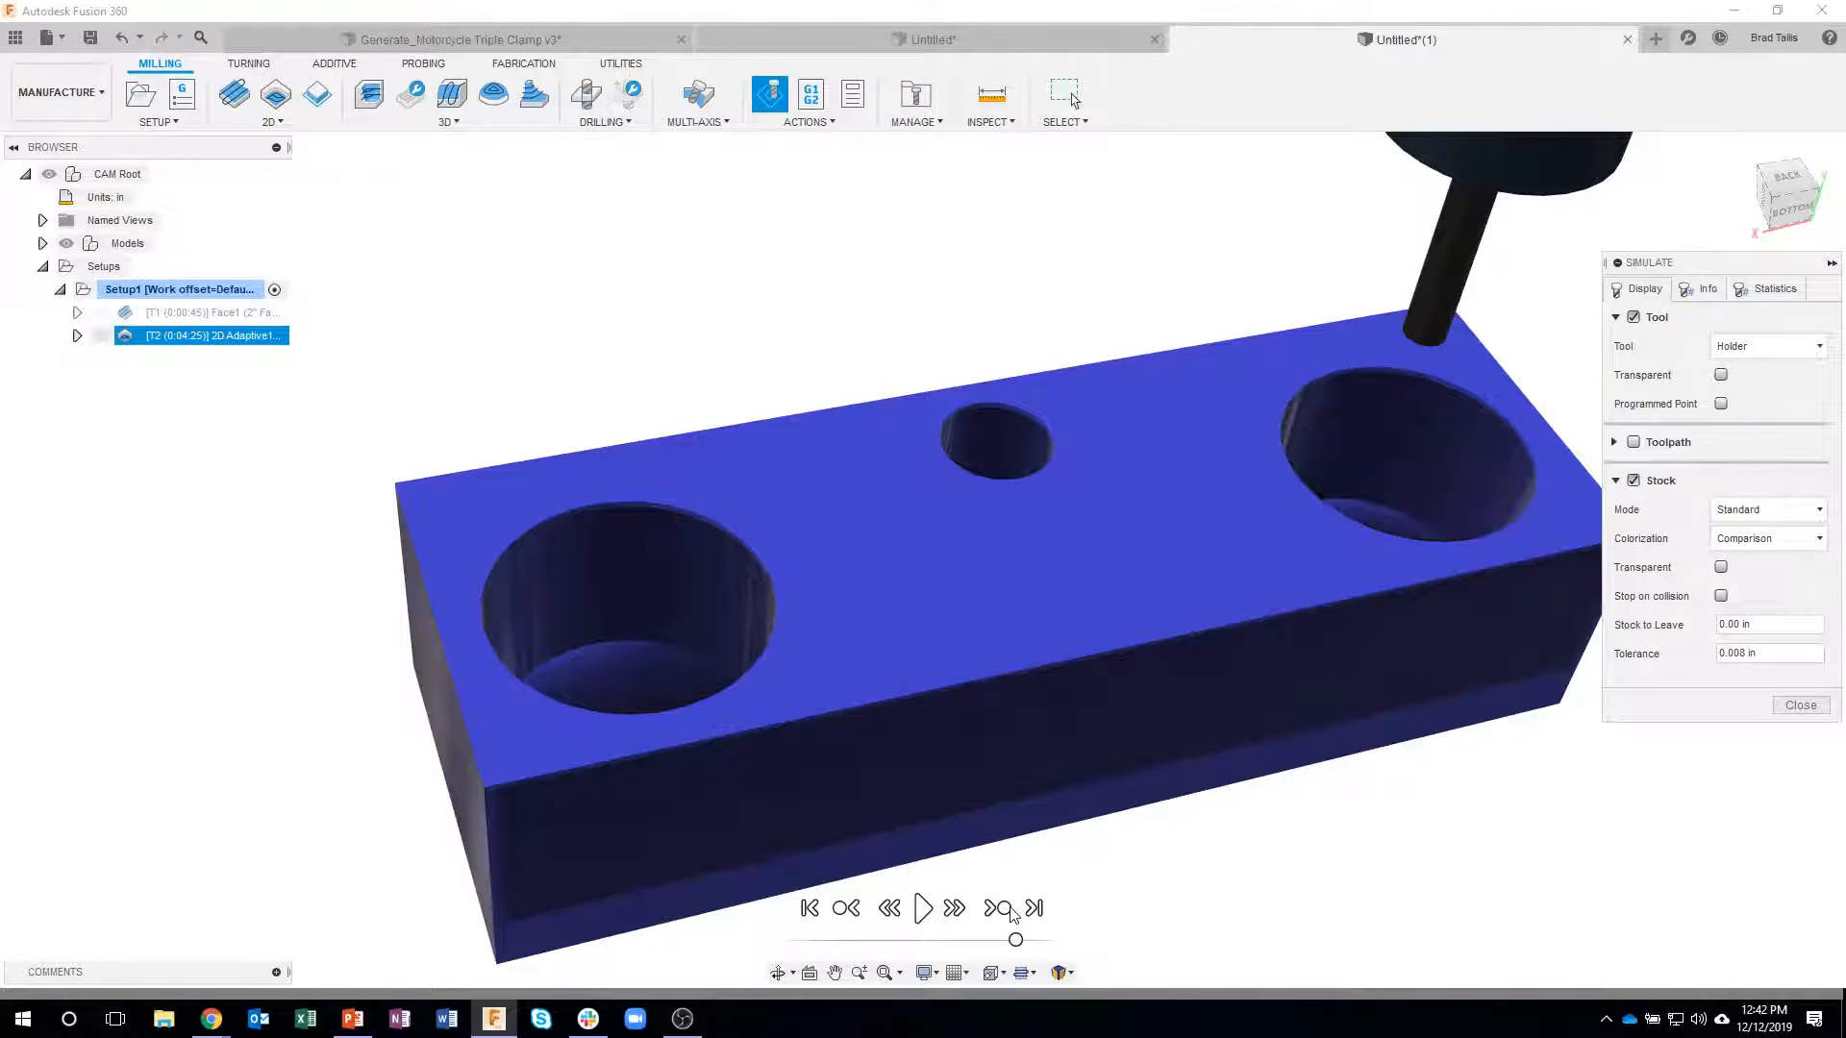
shift+middle_drag(1111, 844, 1683, 740)
click(1800, 704)
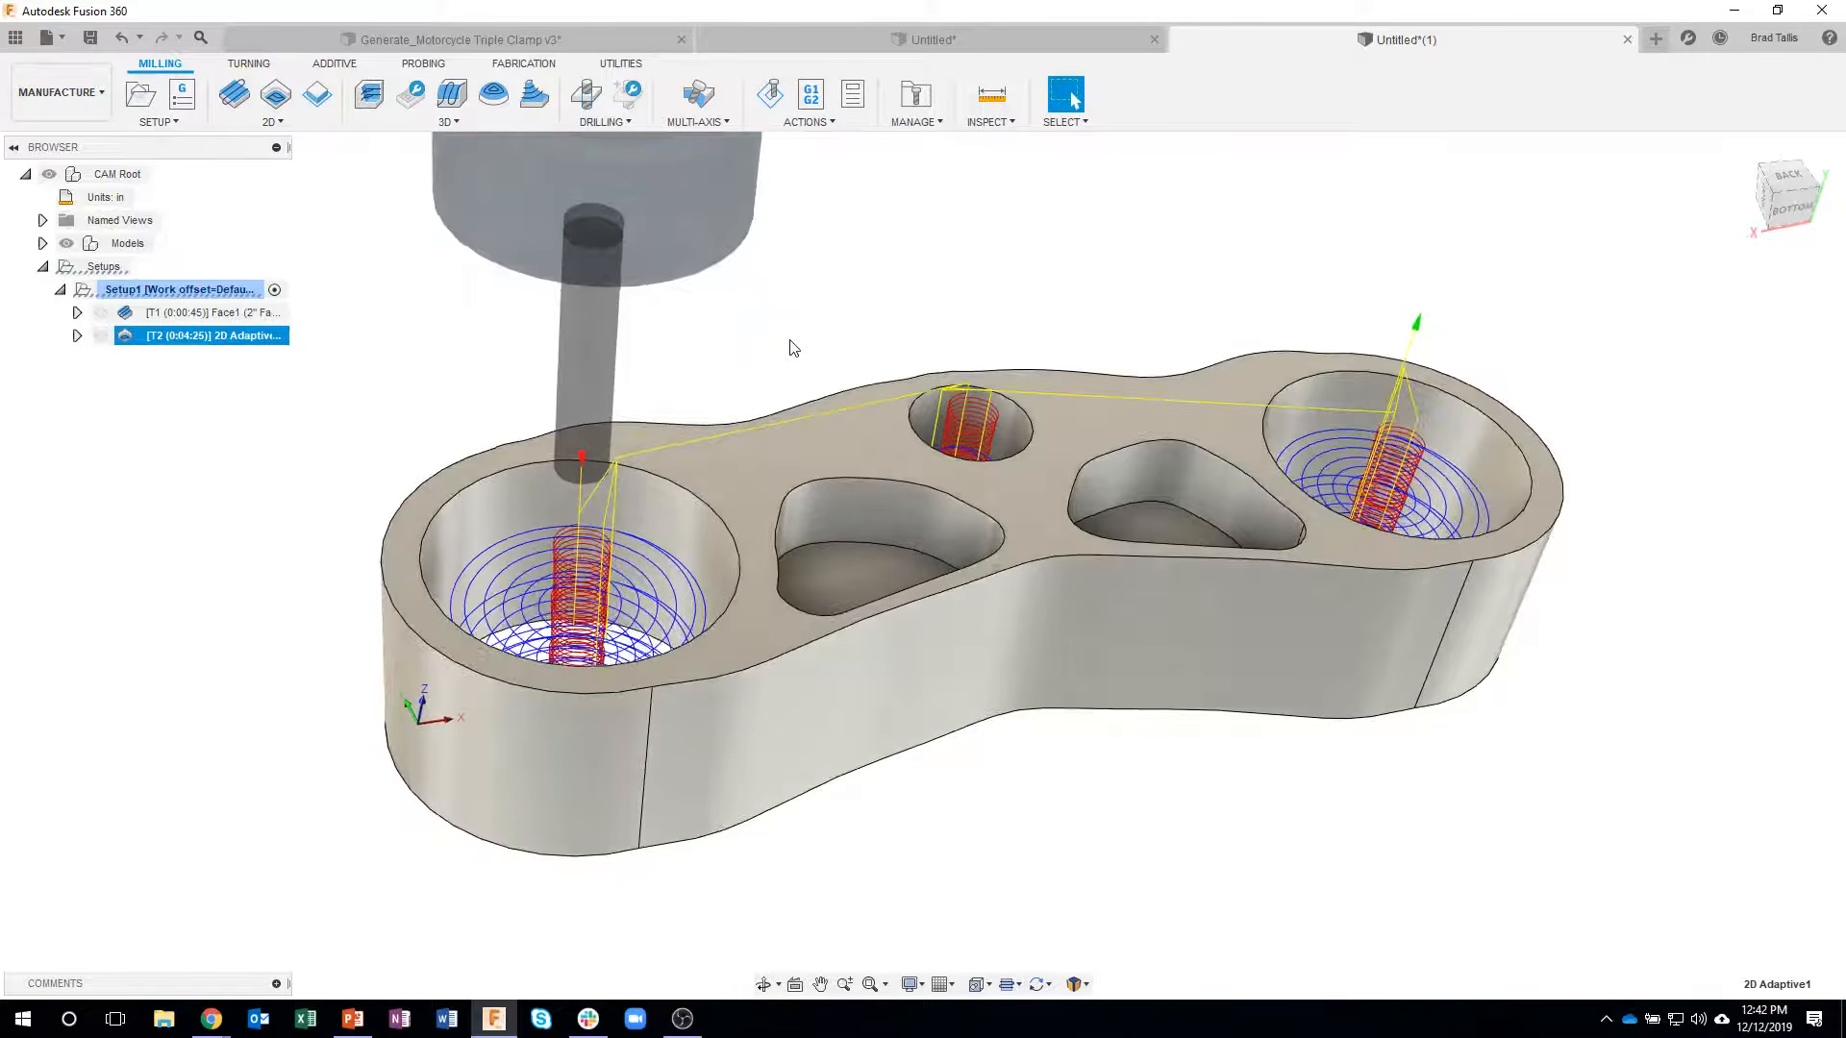
shift+middle_drag(902, 346, 862, 422)
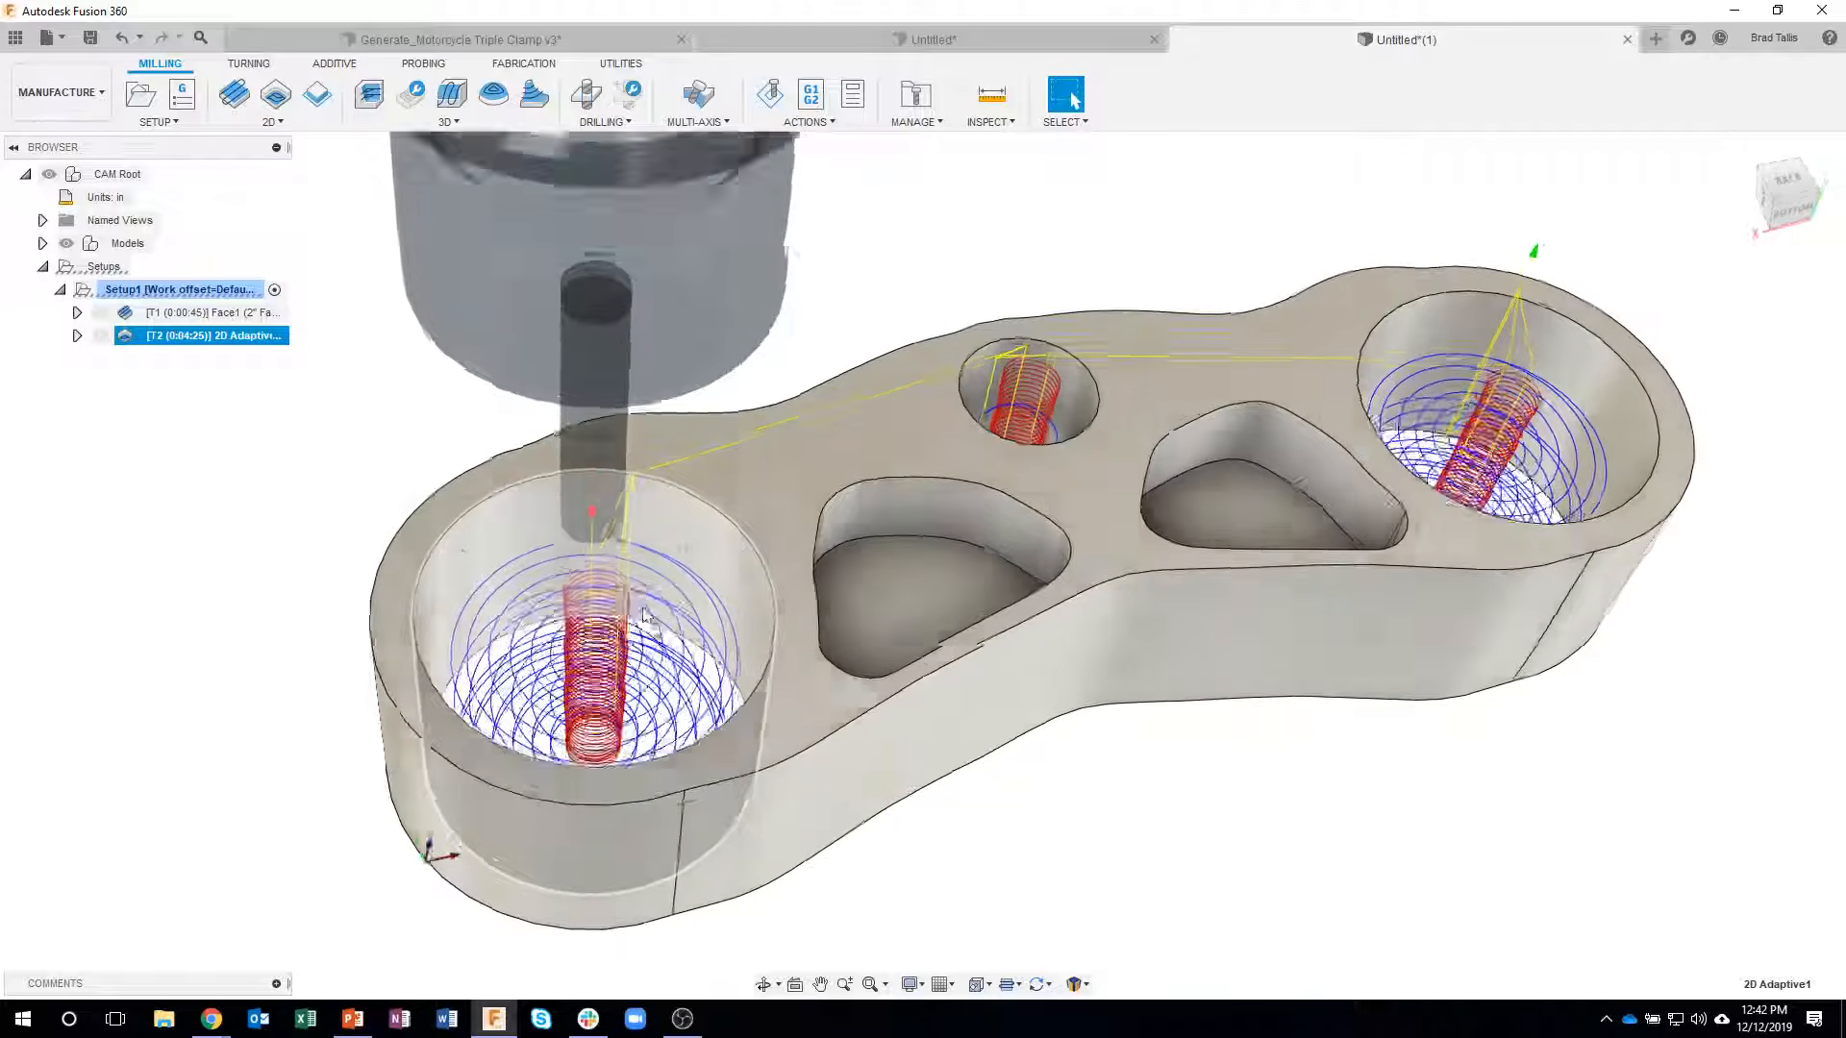
- Edit the 2D Adaptive operation to leave 0.02 in radial and 0 in axial stock, and regenerate its toolpath
right_click(213, 341)
click(220, 357)
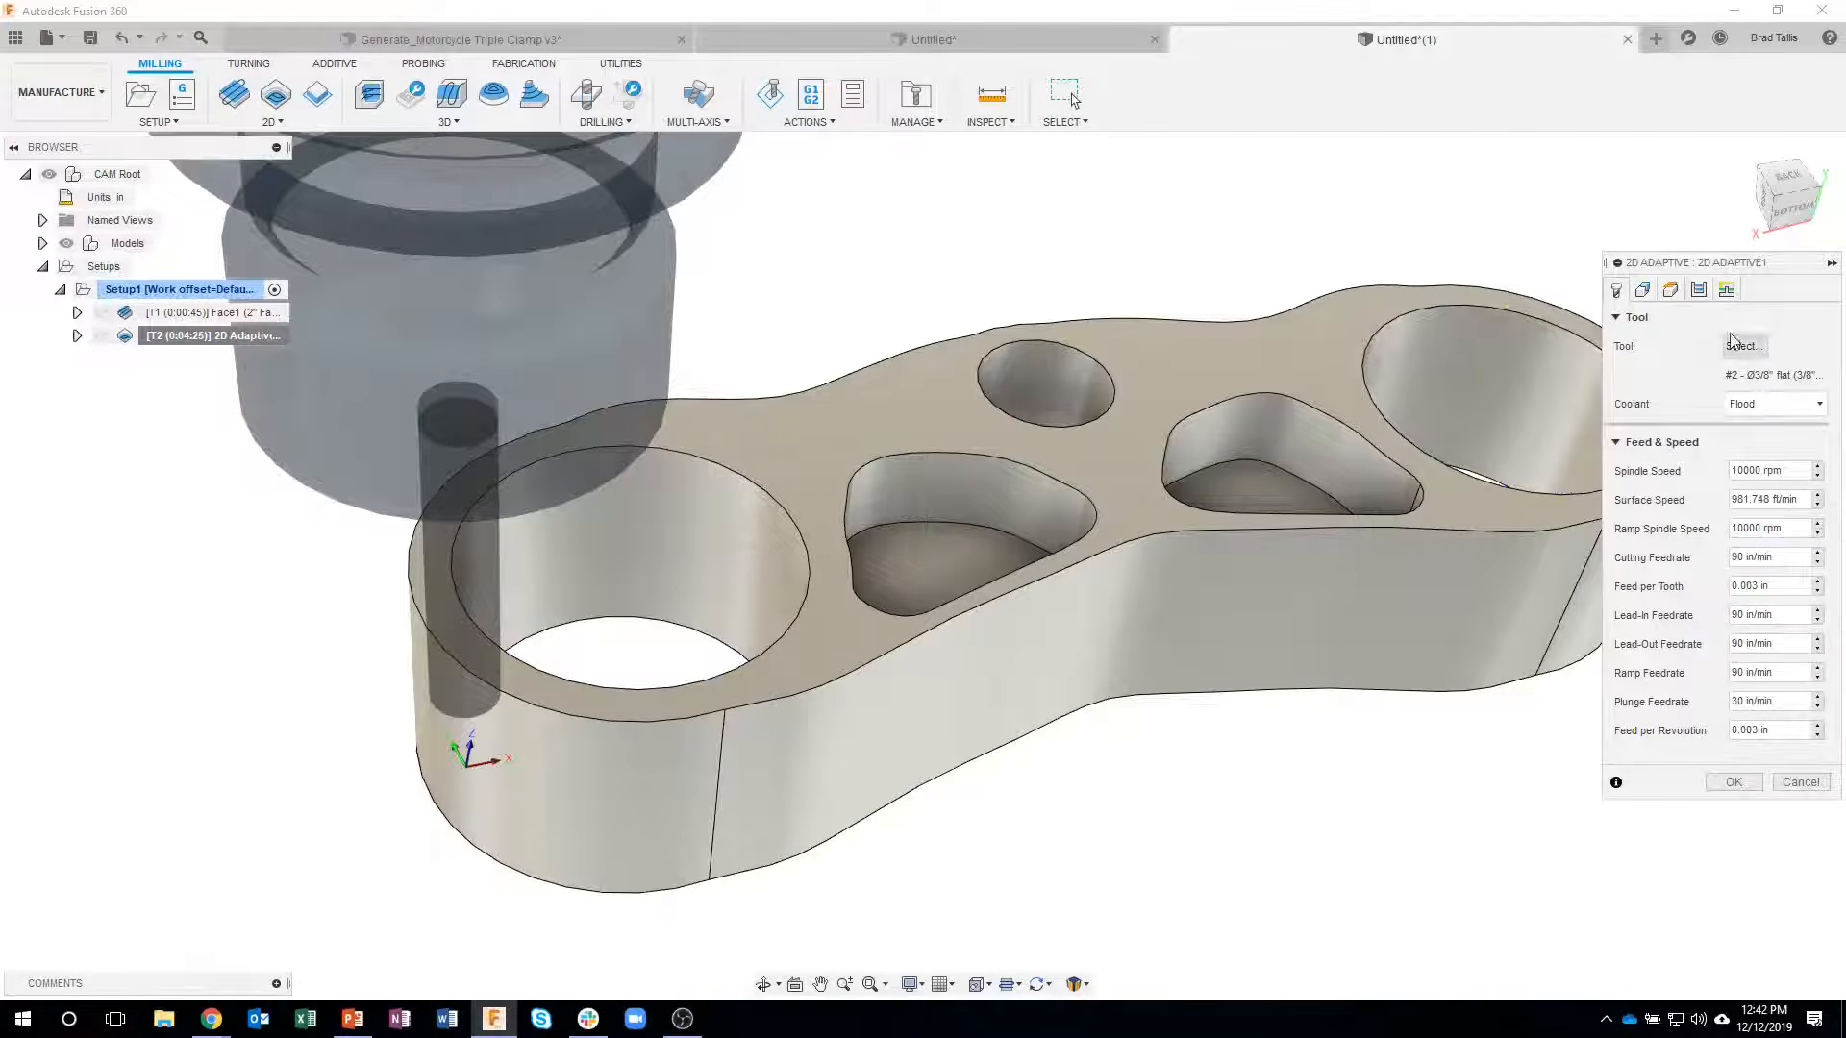
click(1701, 294)
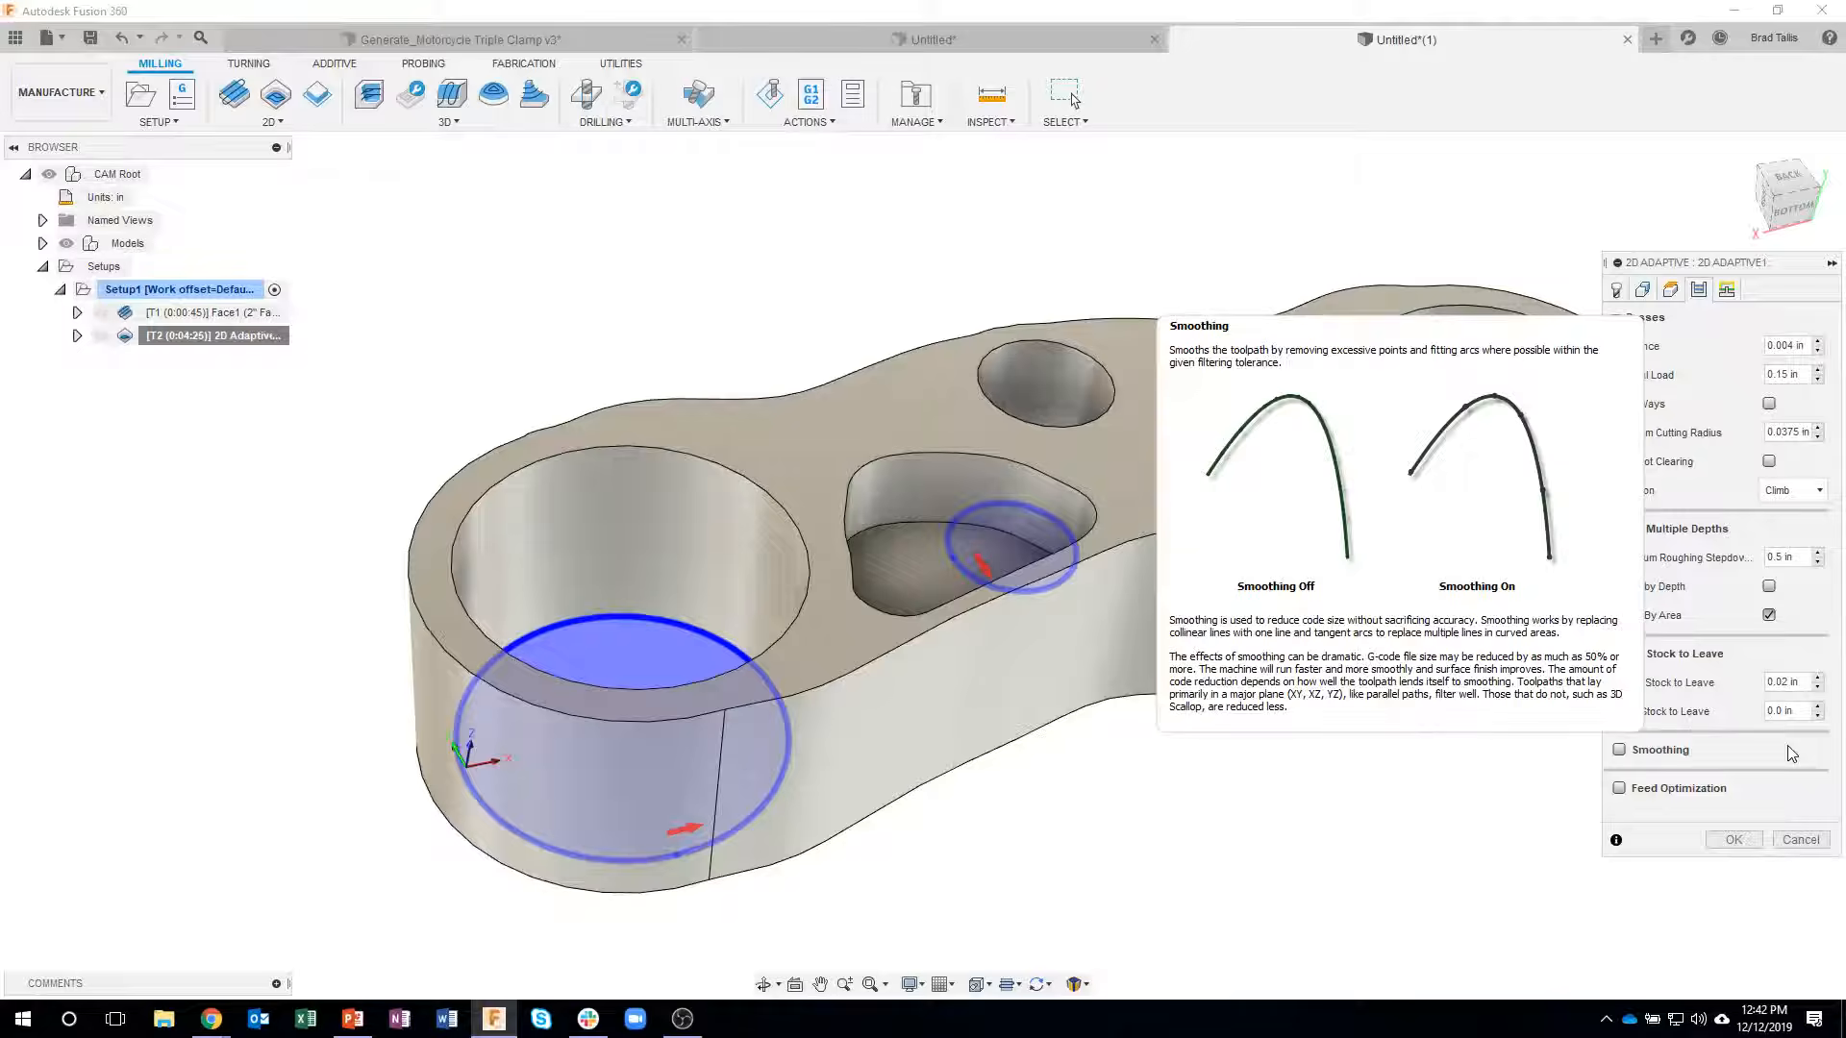
key(Return)
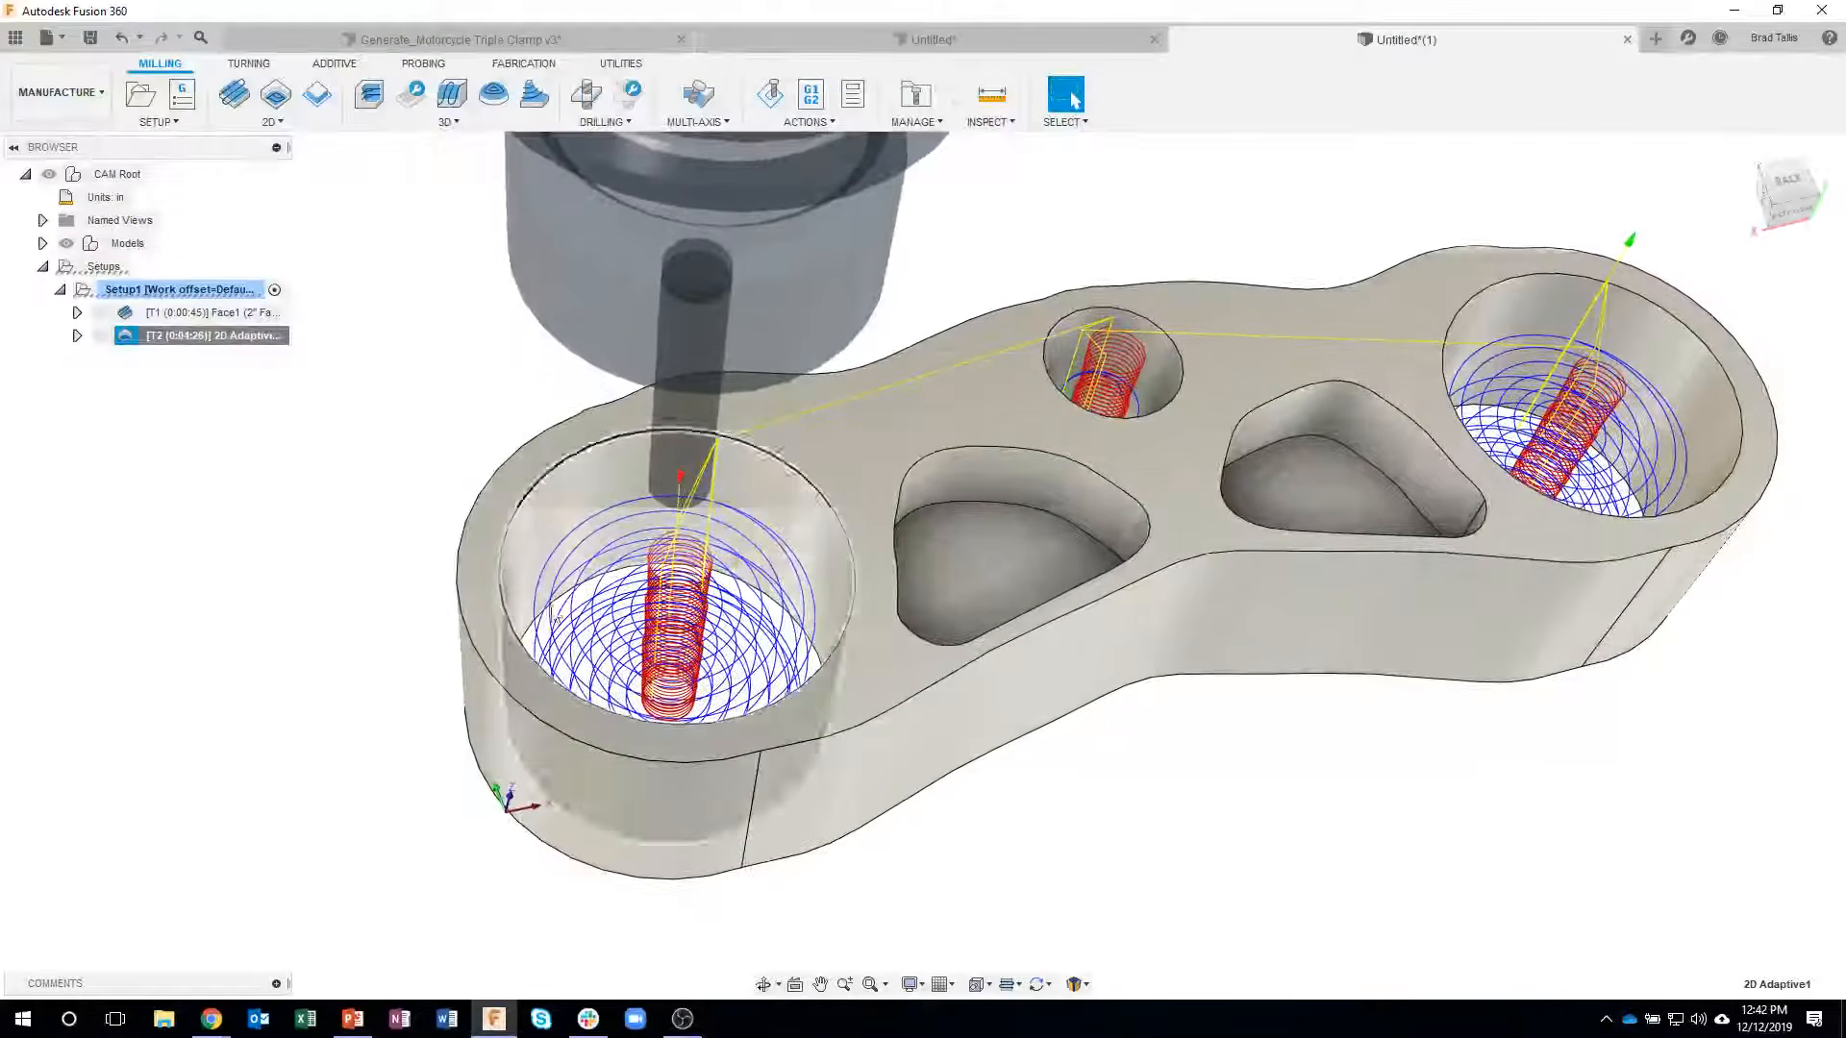
- Create a 2D Contour operation derived from the 2D Adaptive and check its inherited bore contours and heights
right_click(201, 342)
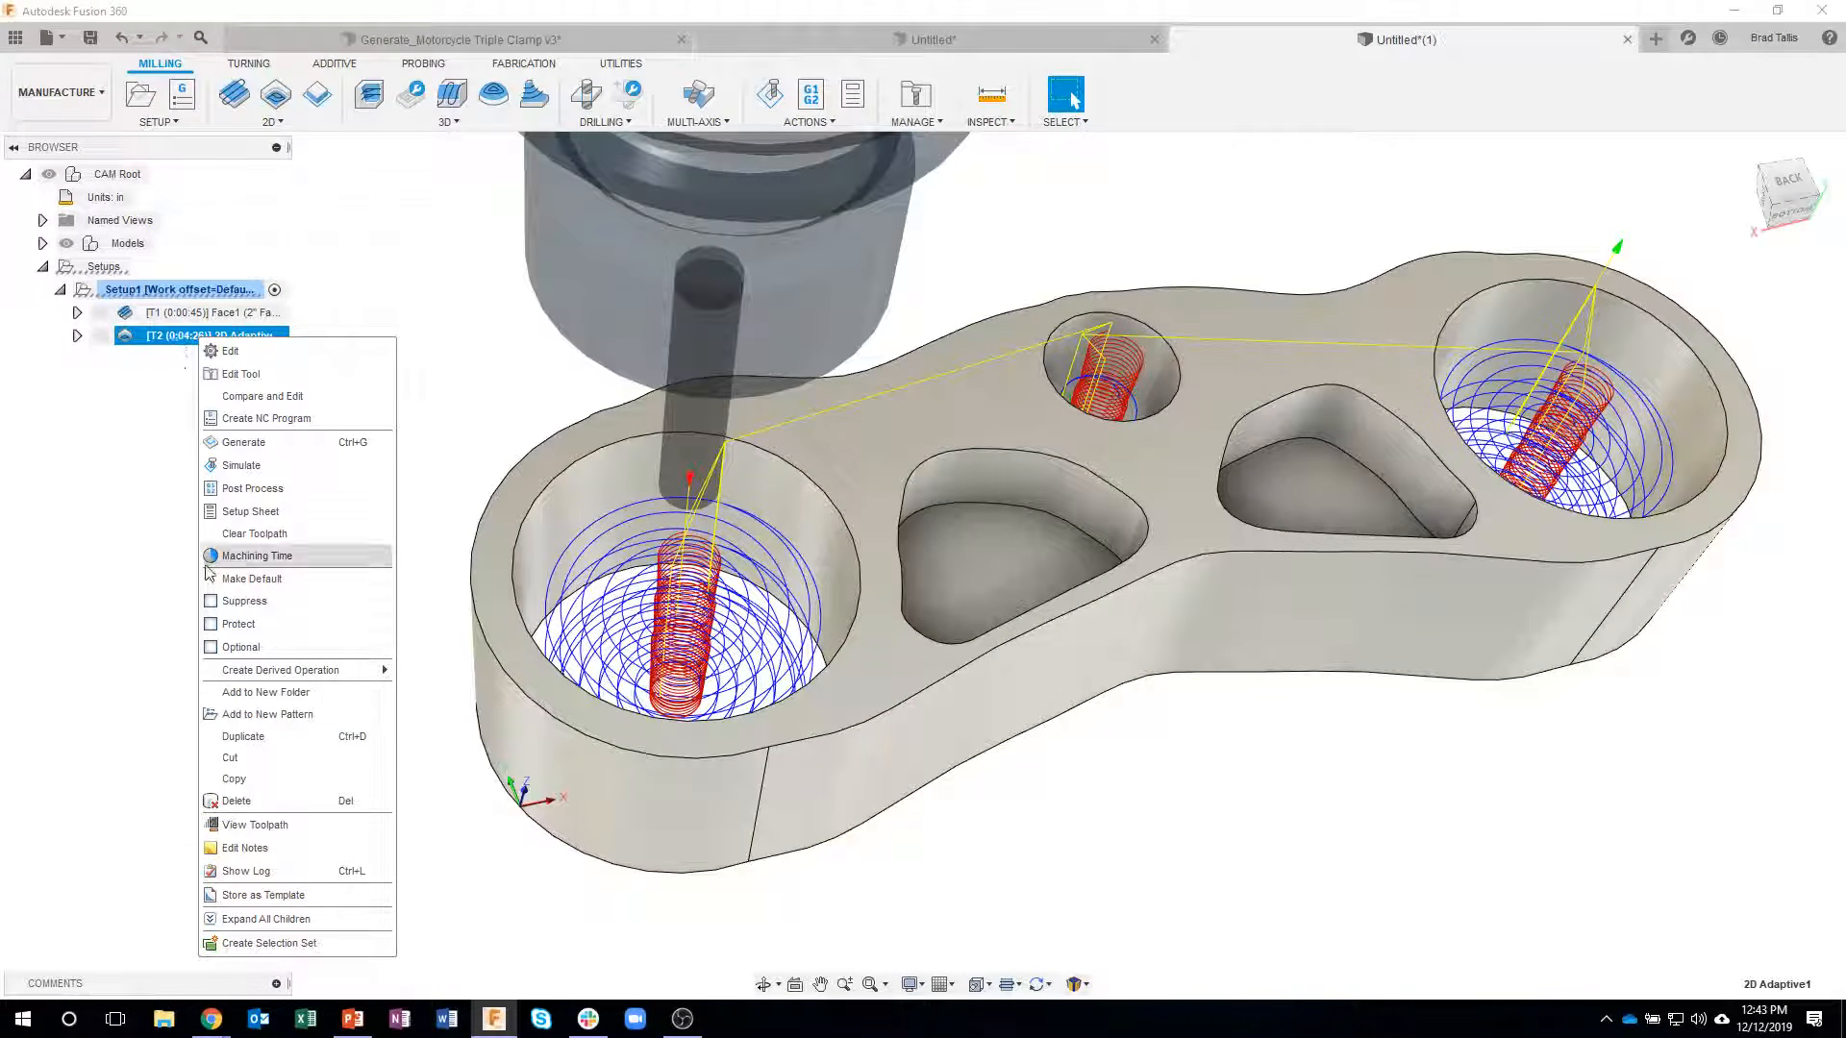
mouse_move(247, 677)
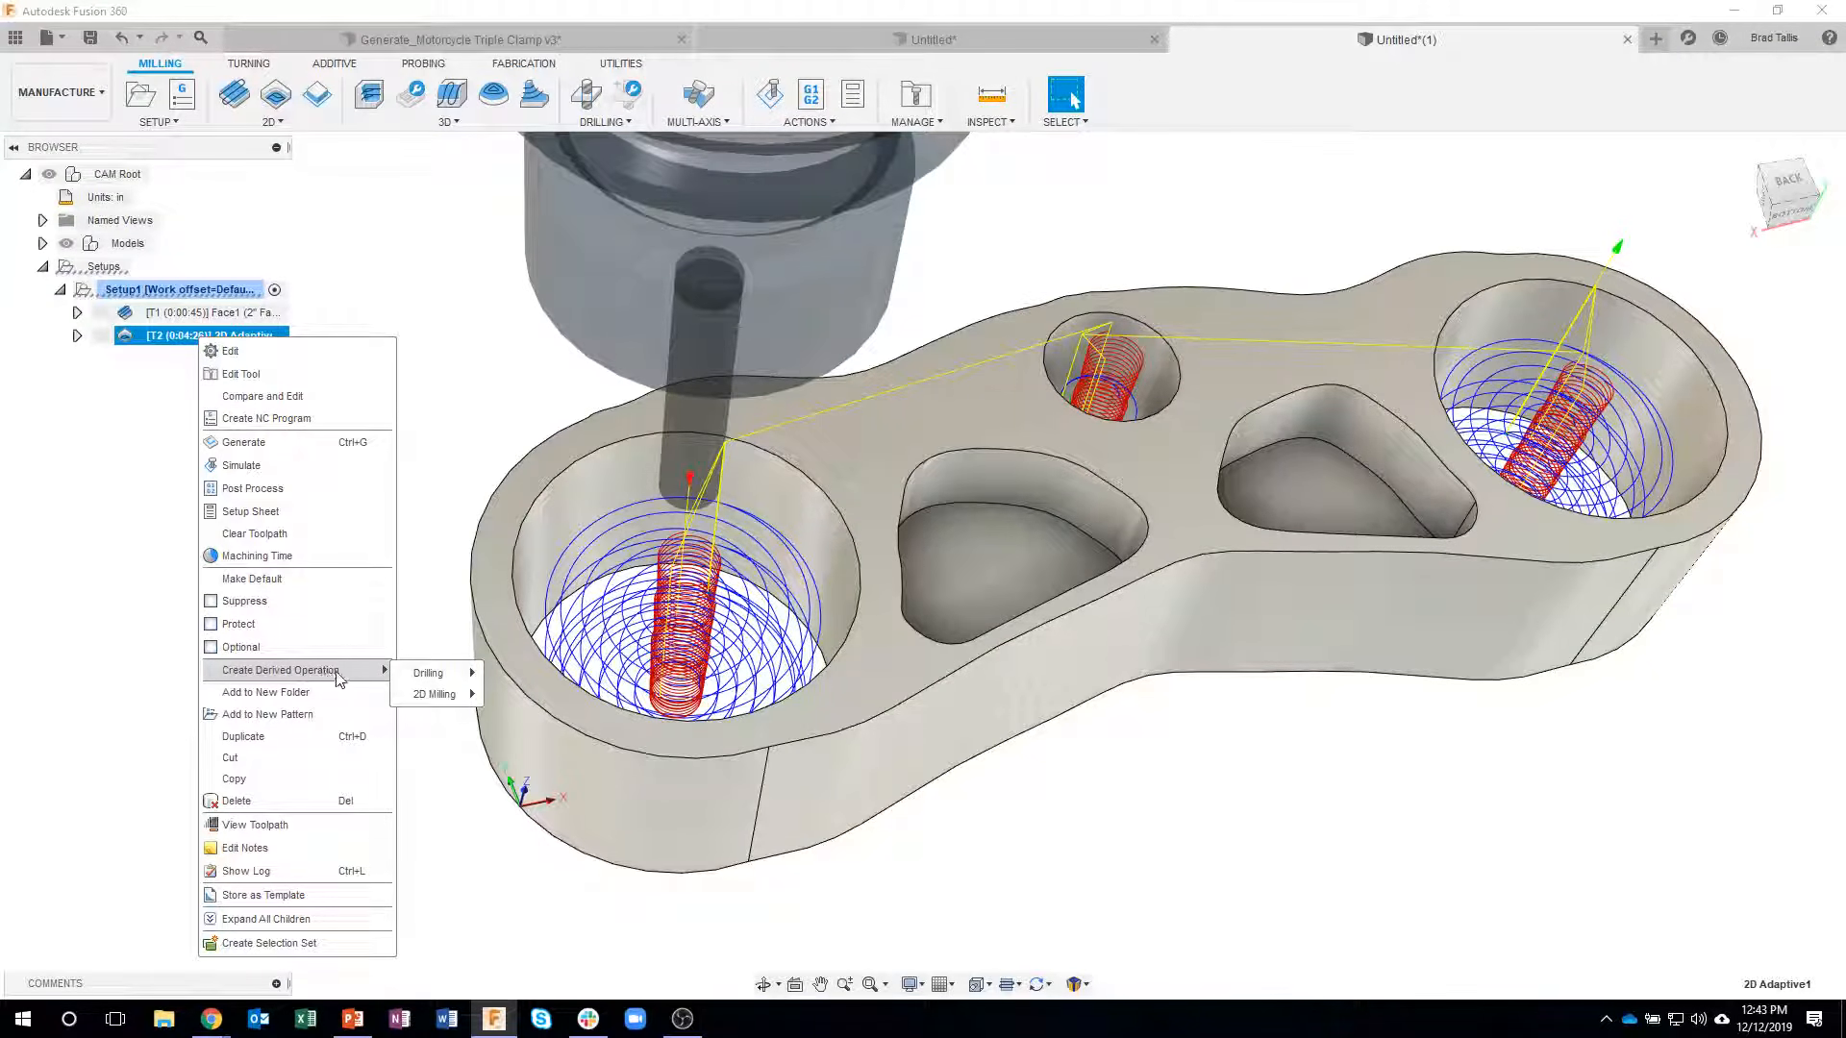
mouse_move(430, 702)
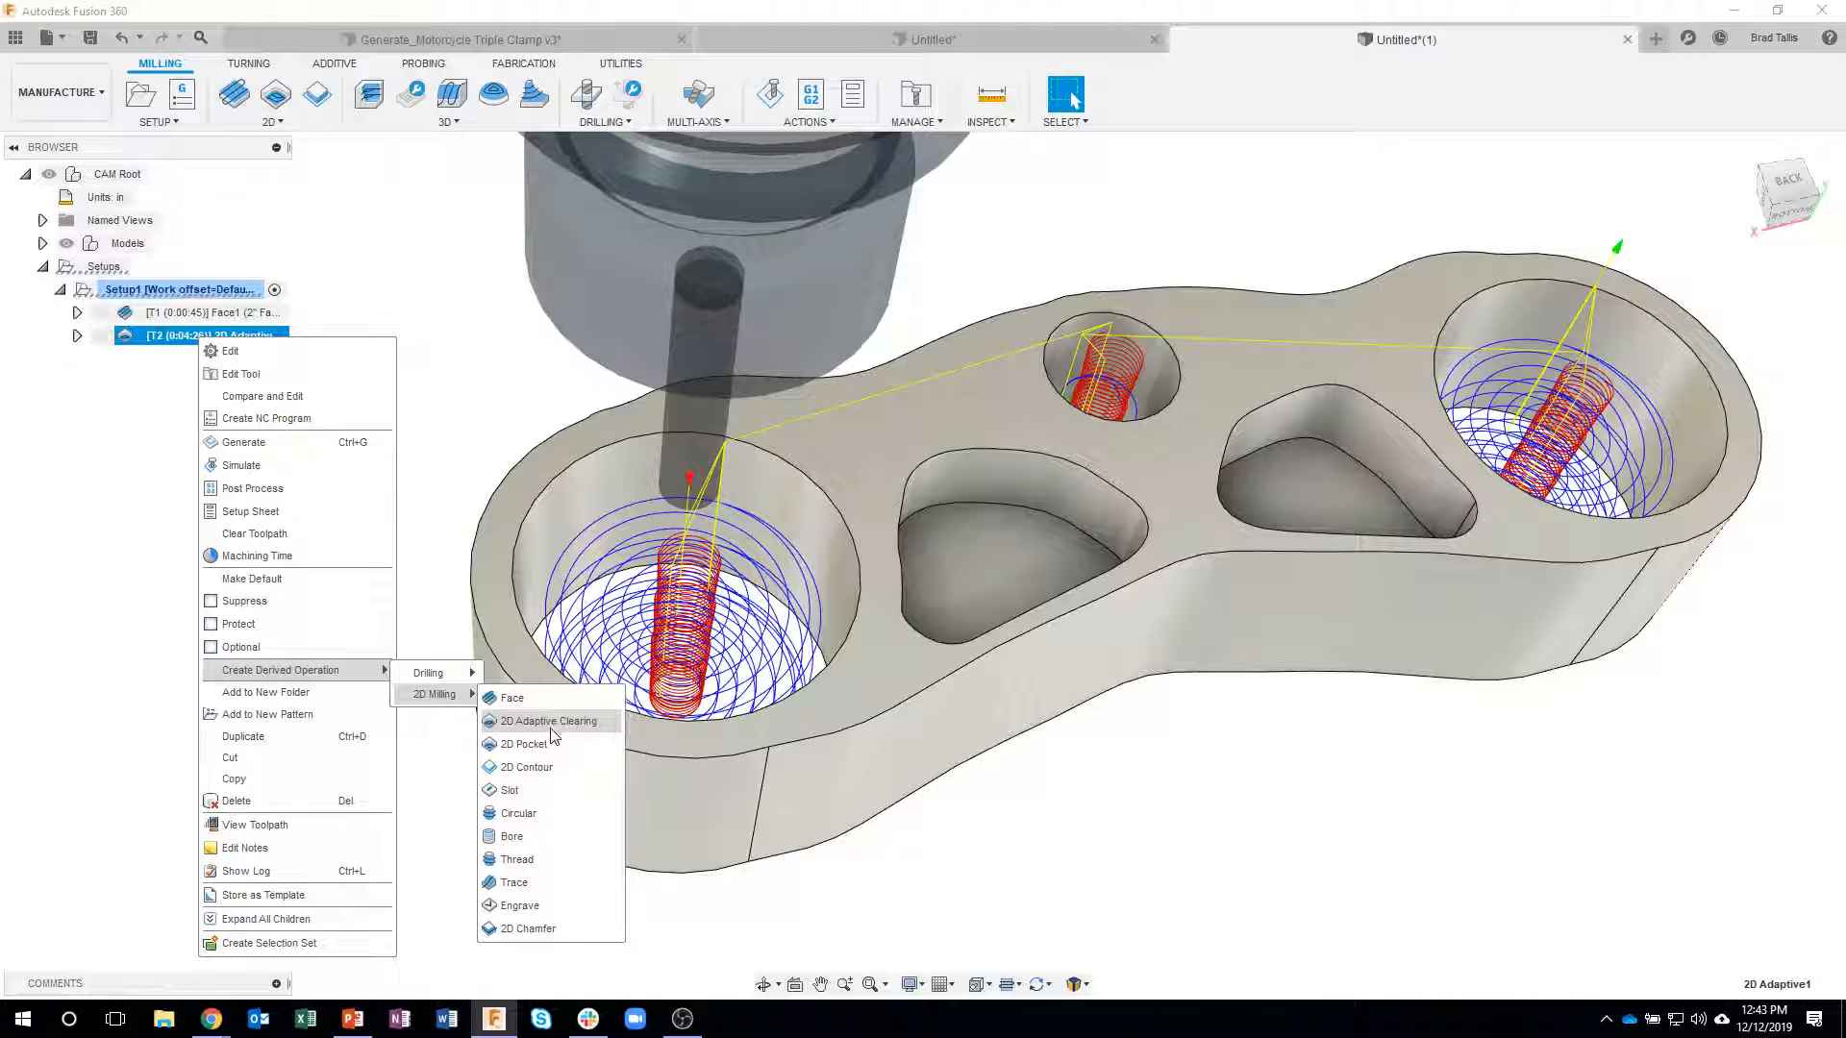
click(541, 769)
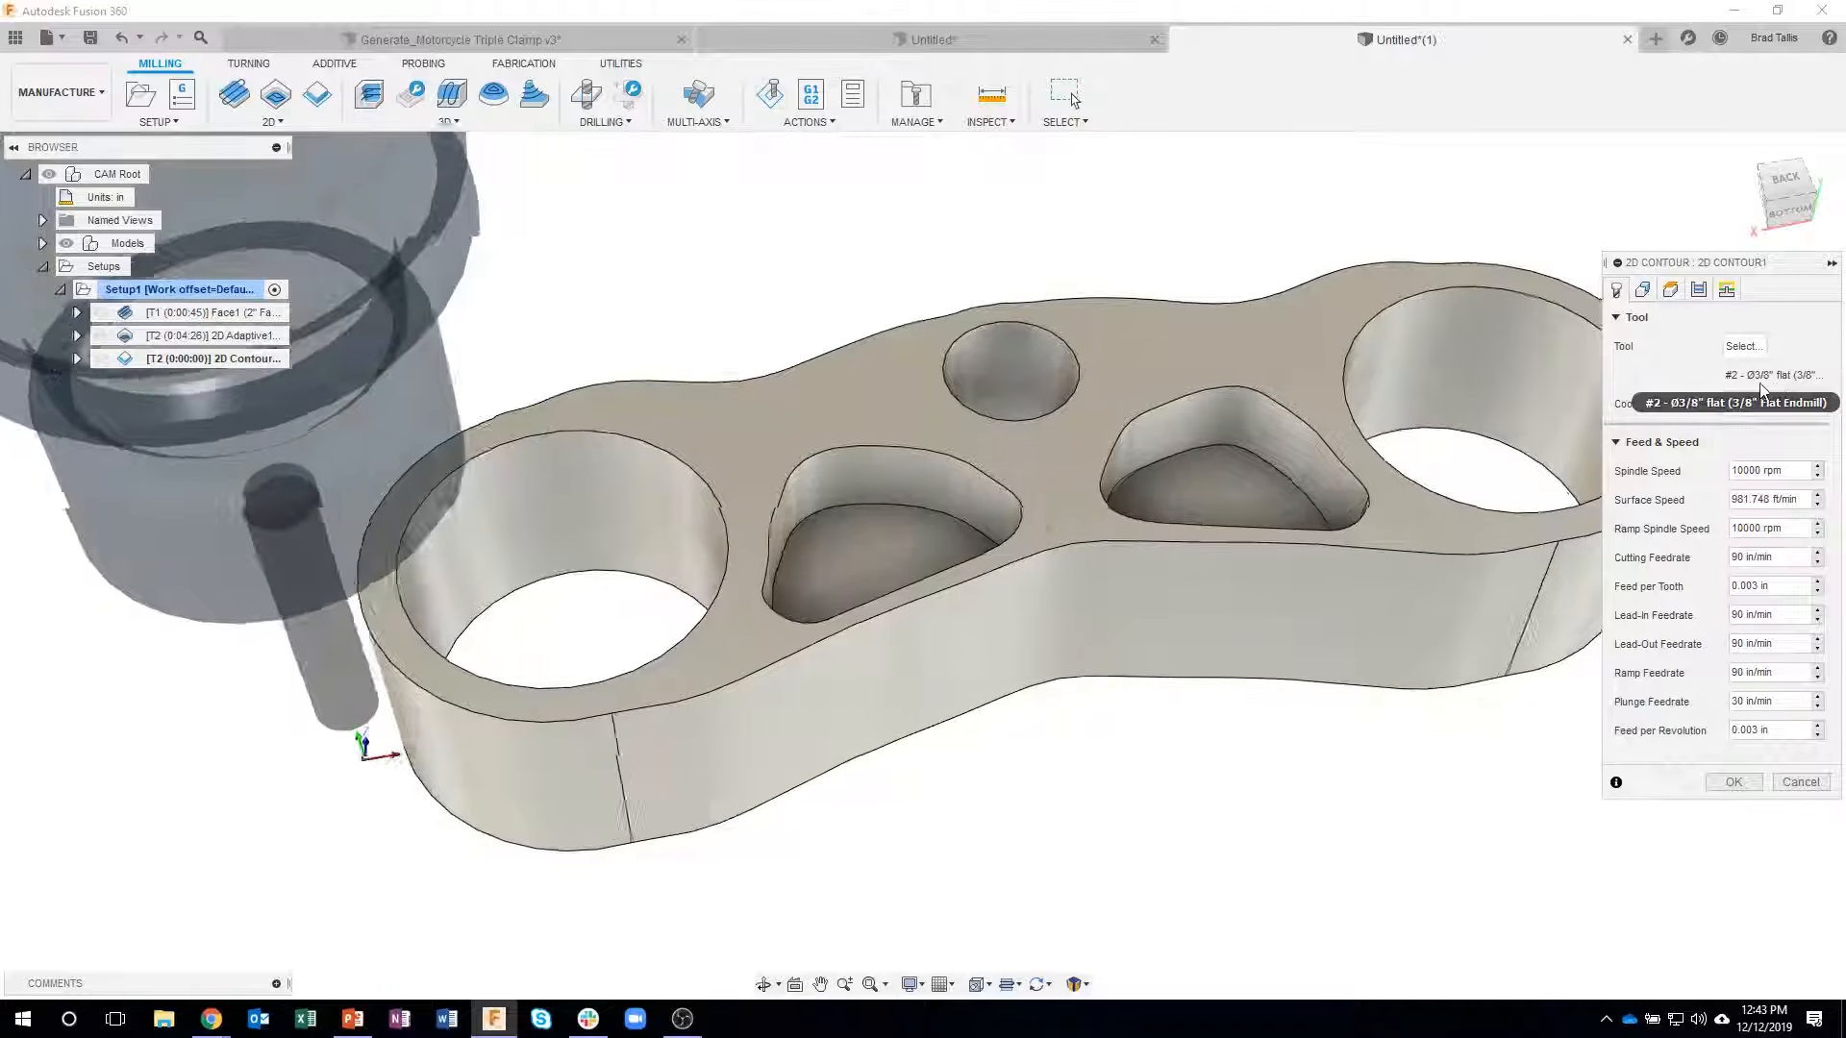
click(1643, 289)
shift+middle_drag(936, 461, 947, 423)
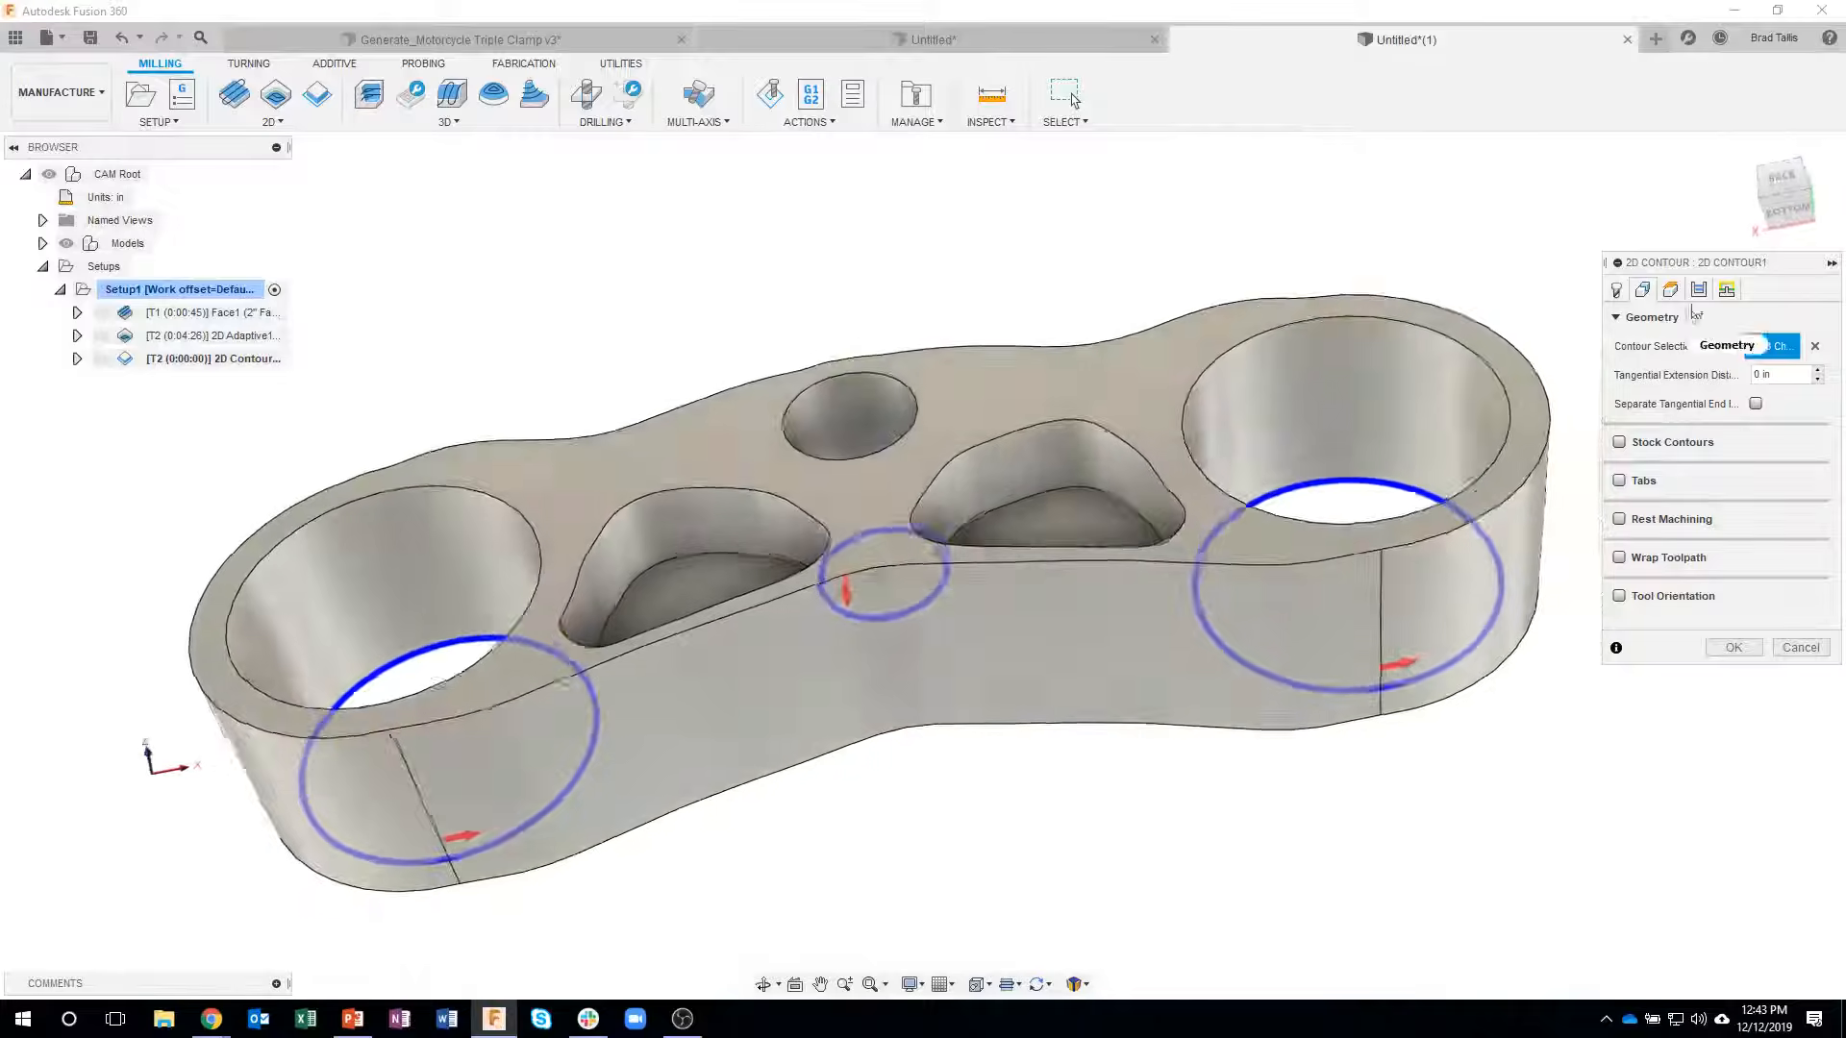
click(1673, 292)
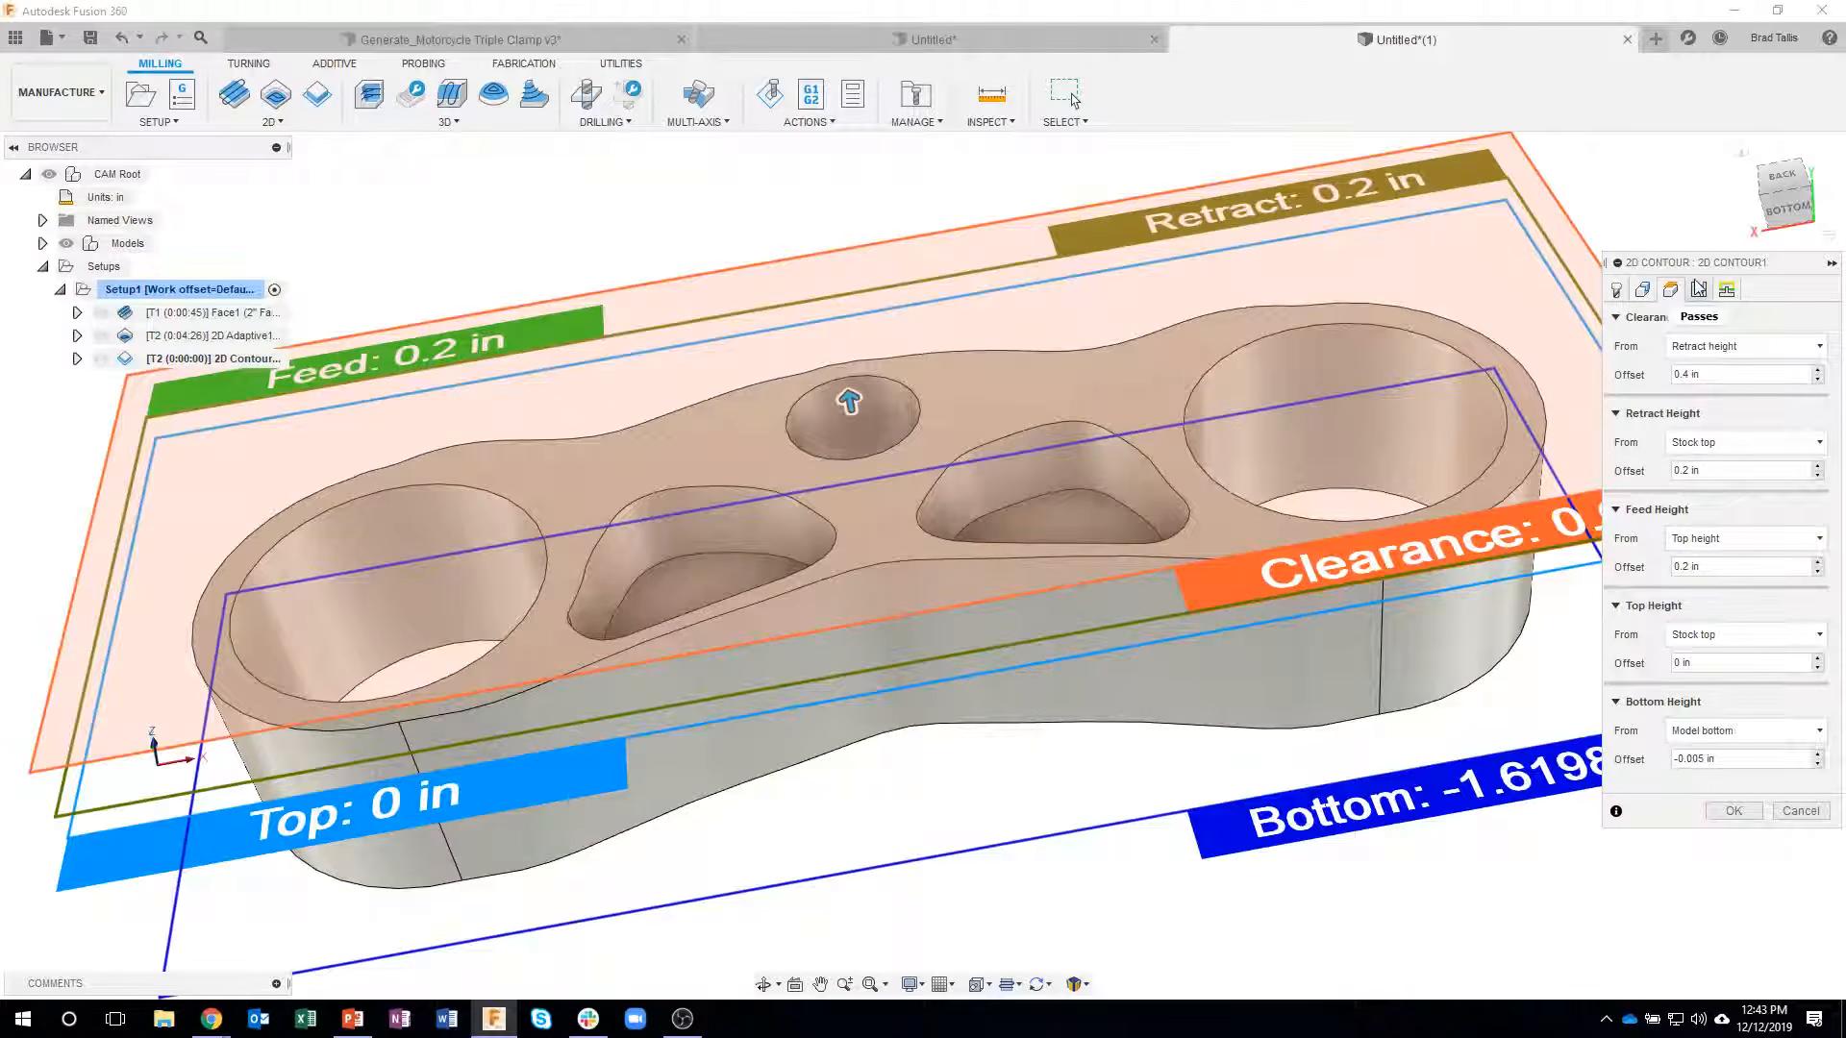
- Turn off multiple depths, enable two finishing passes with a 0.0375 in stepover and generate the 2D Contour toolpath
click(1699, 290)
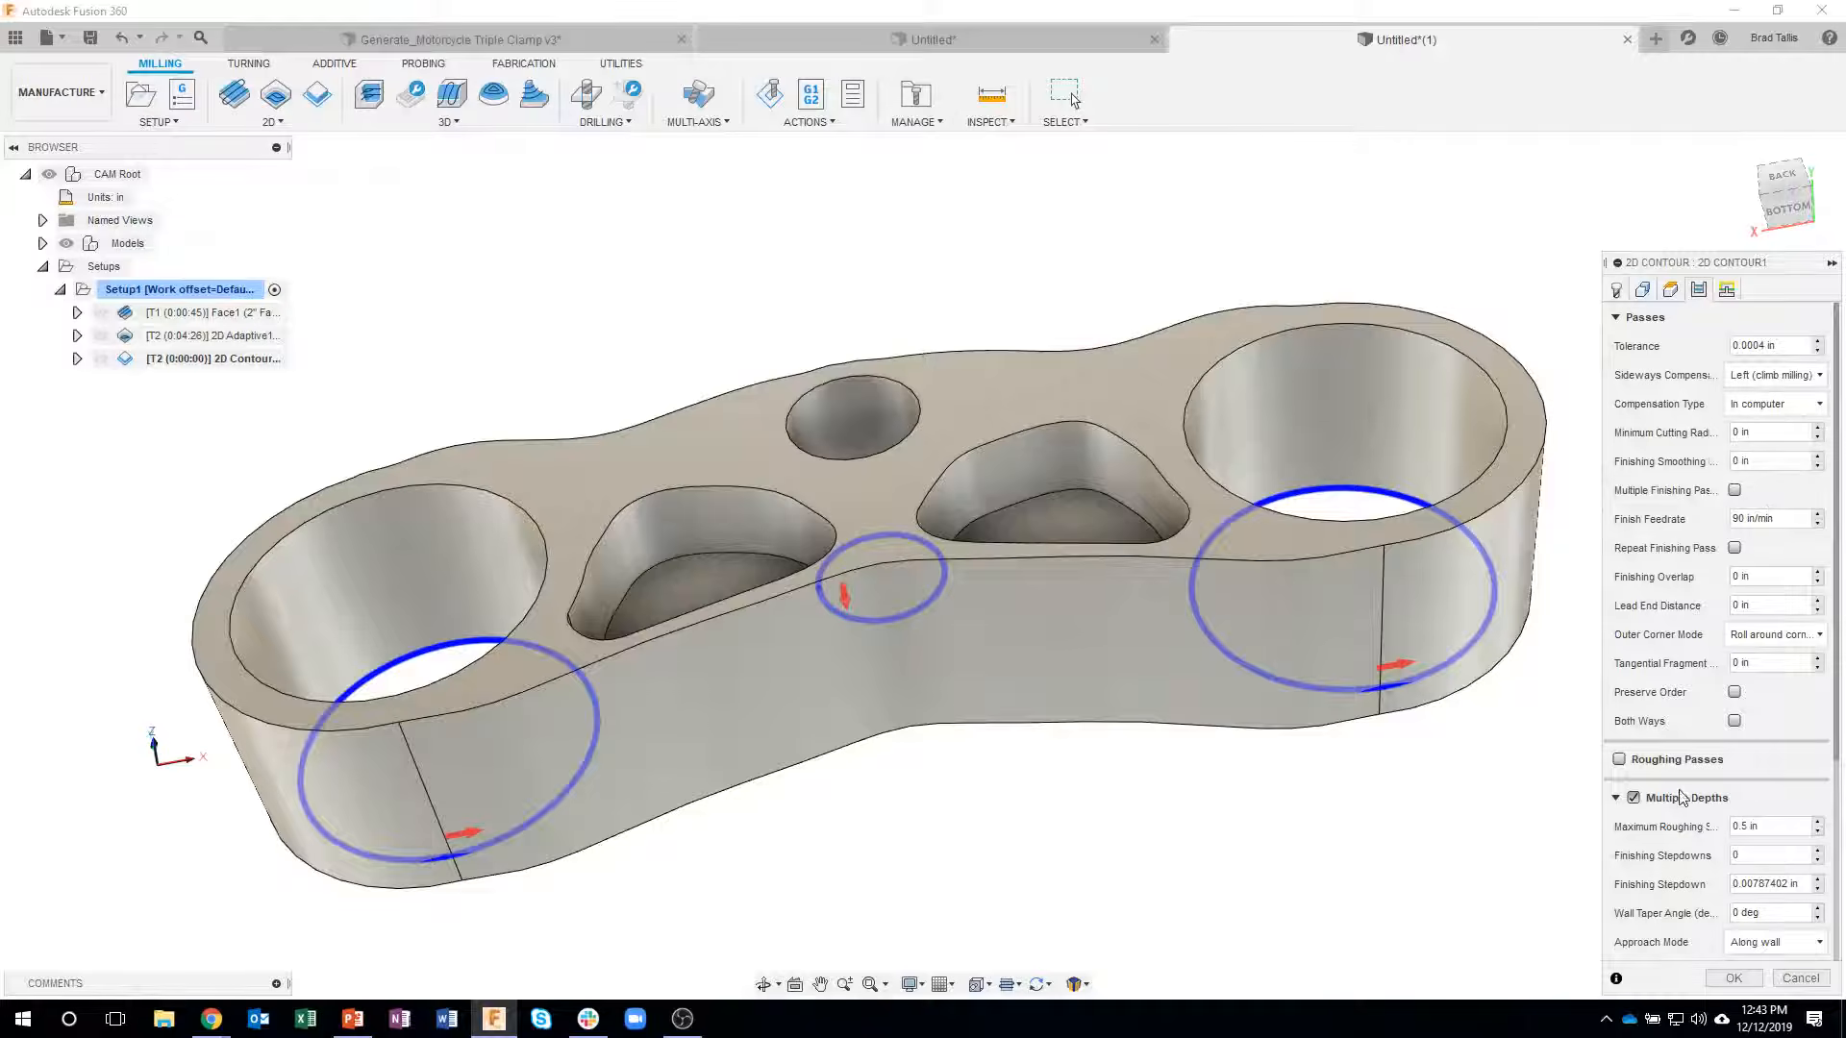
shift+middle_drag(1541, 736, 1588, 800)
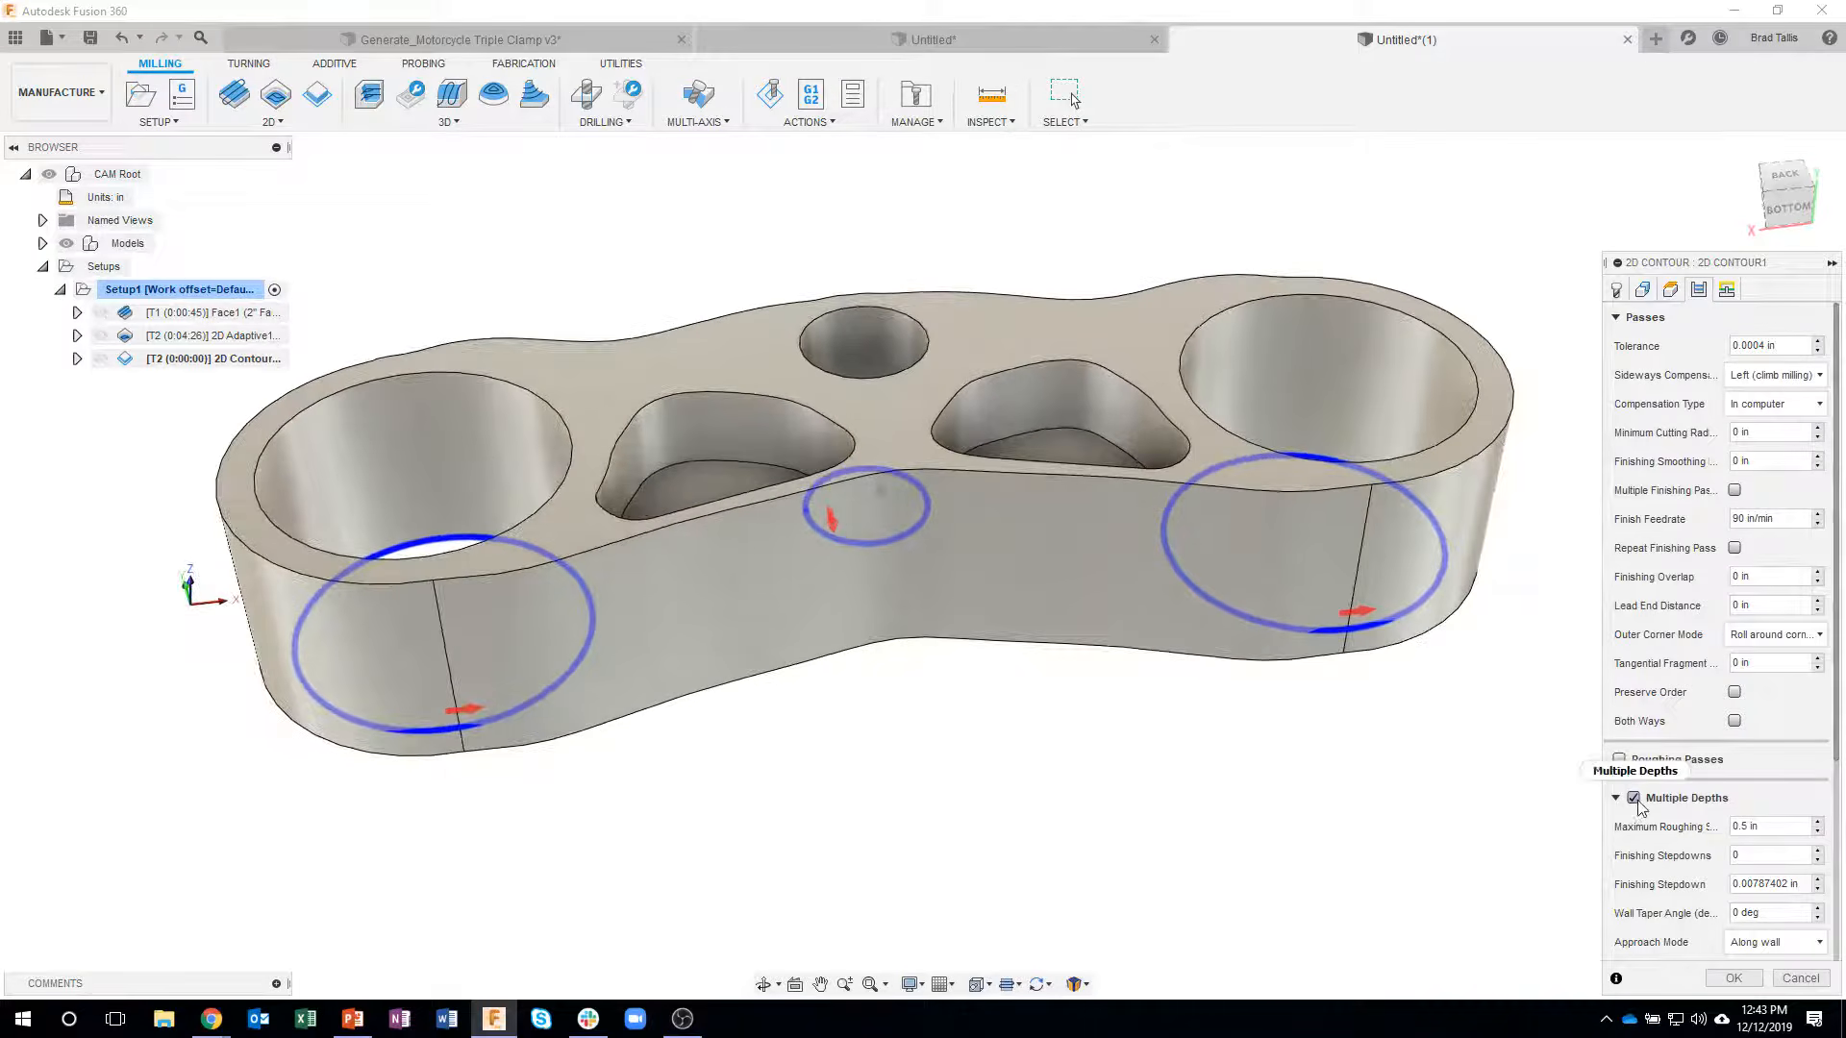
click(1635, 799)
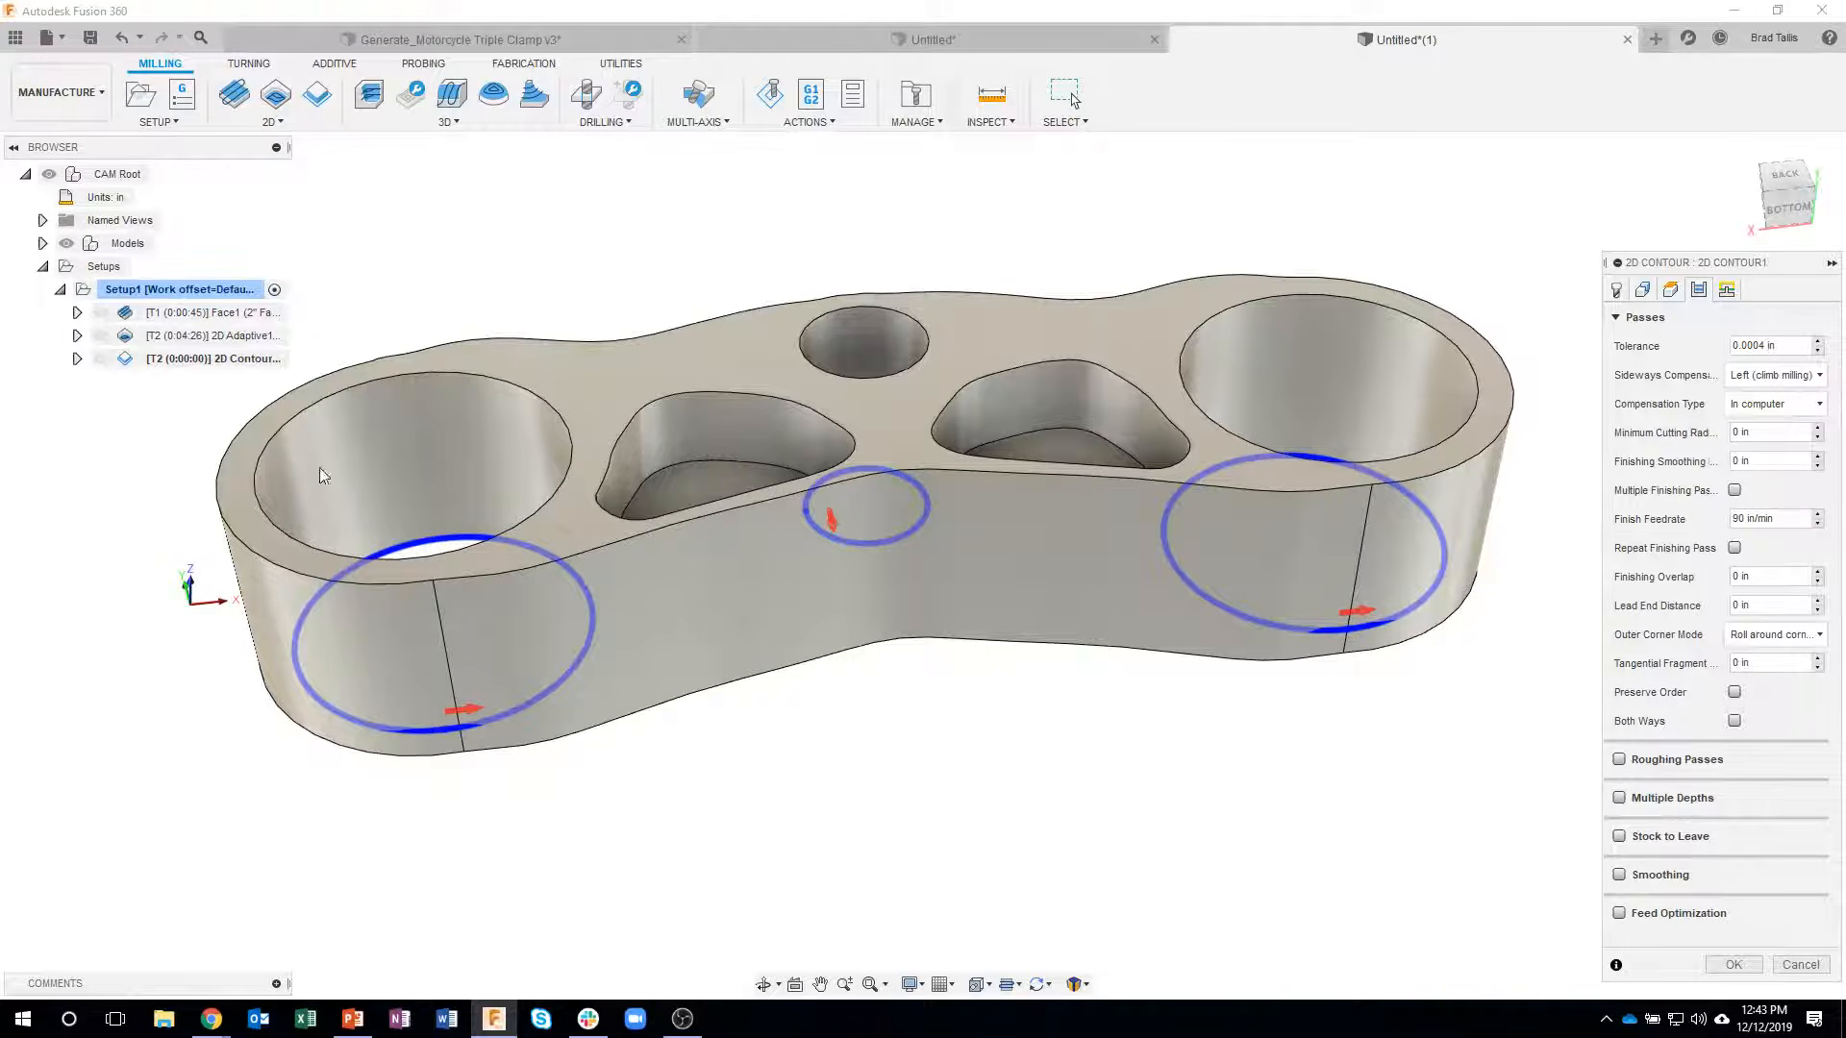
click(1734, 490)
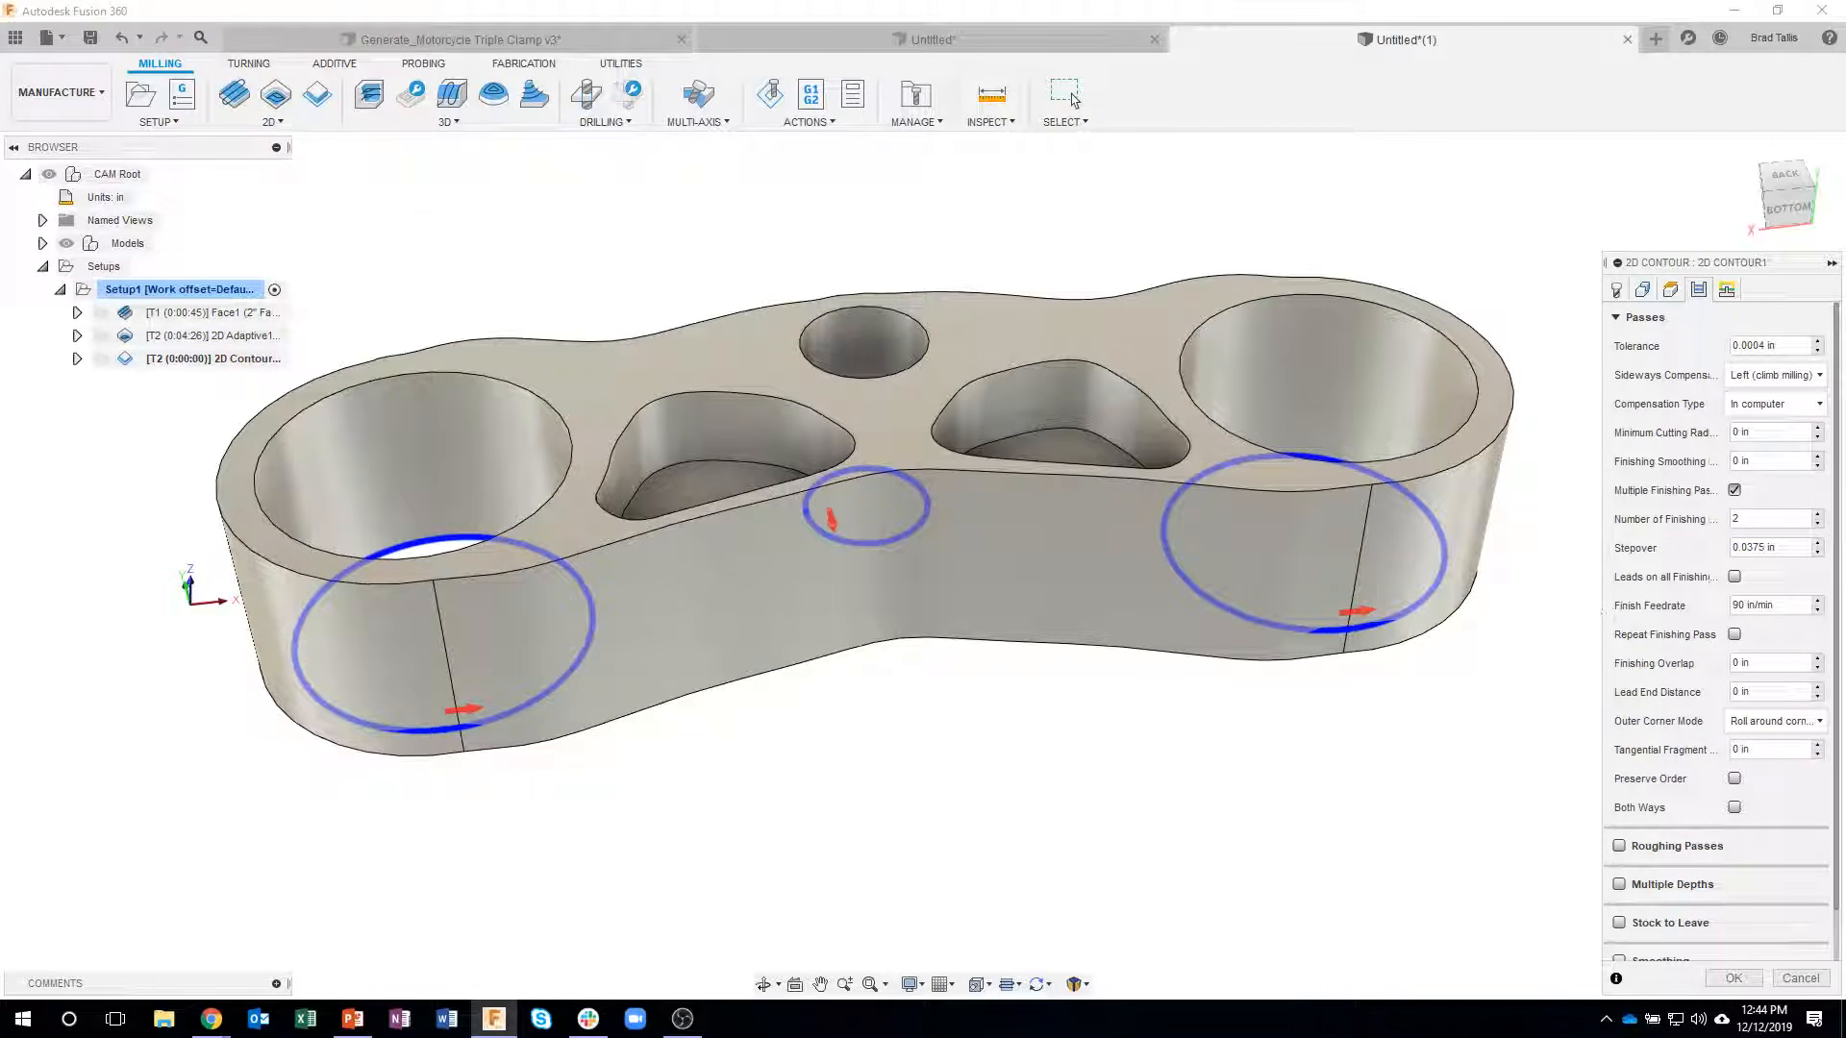
click(1733, 977)
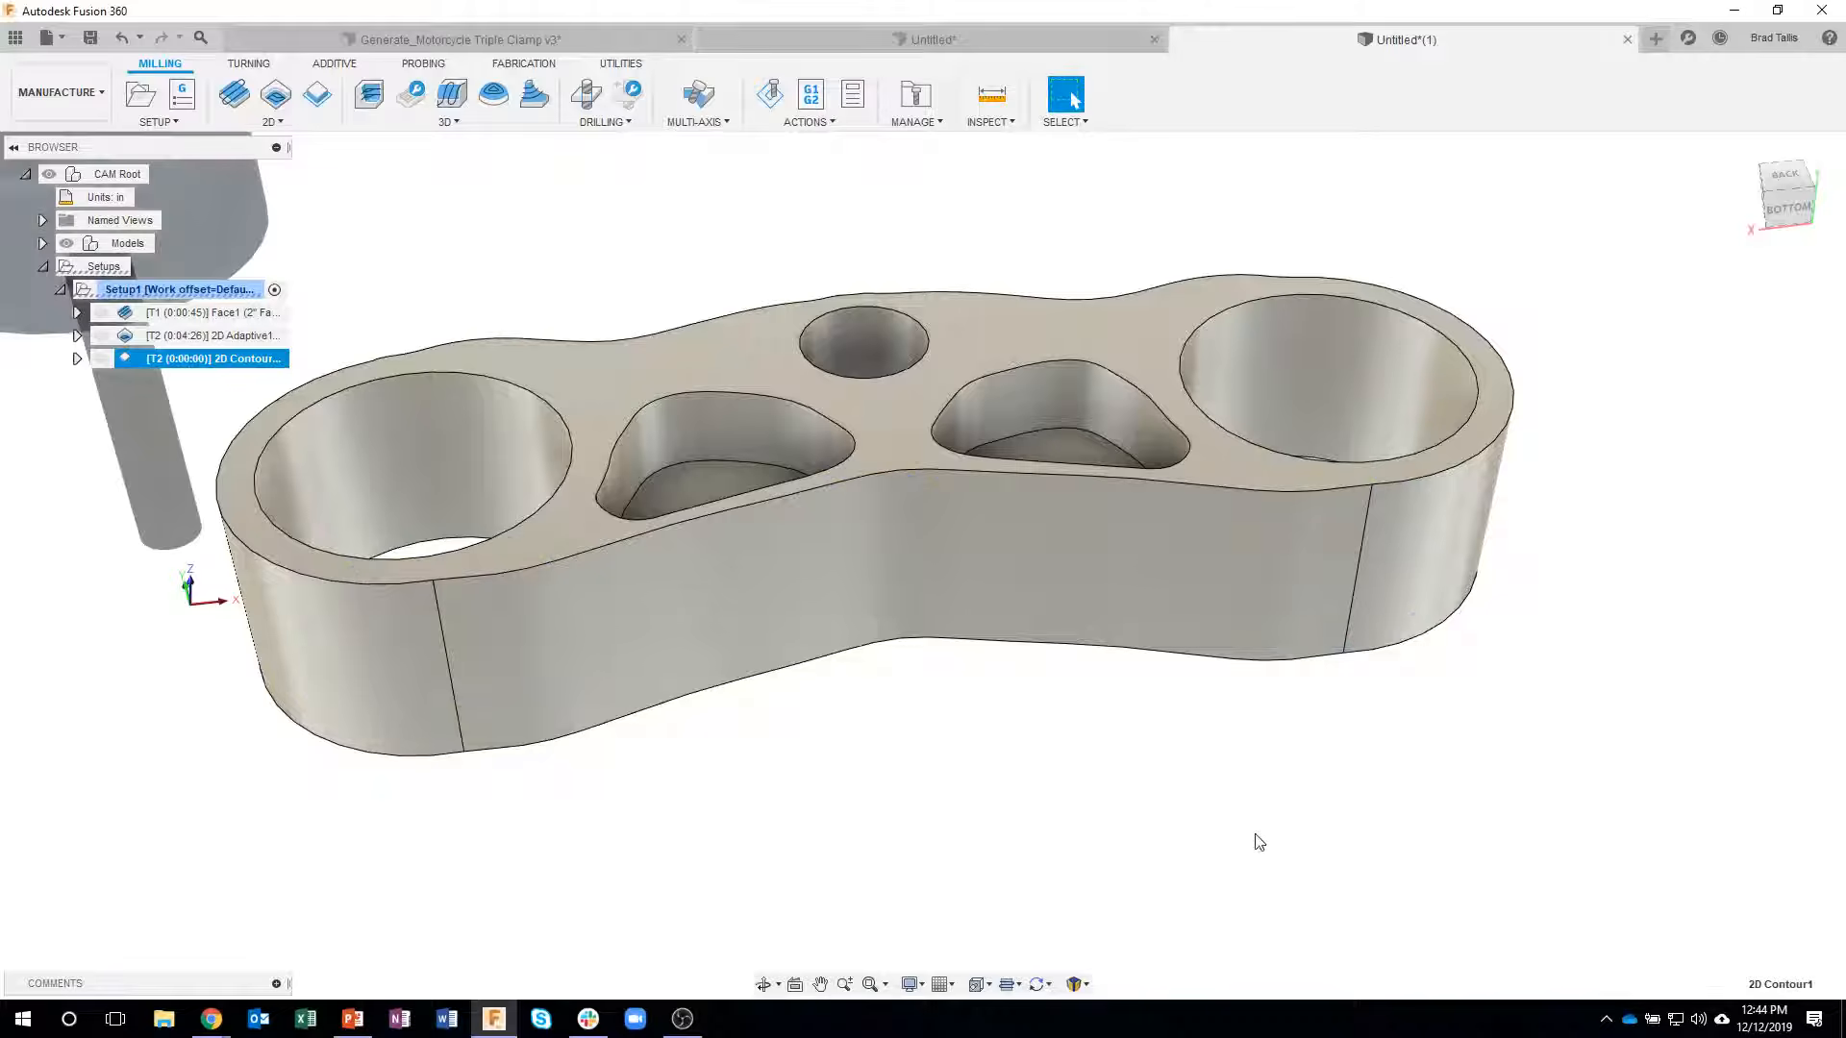
- Inspect the 2D Contour finishing passes in the three bores and deselect the operation
shift+middle_drag(877, 762, 511, 616)
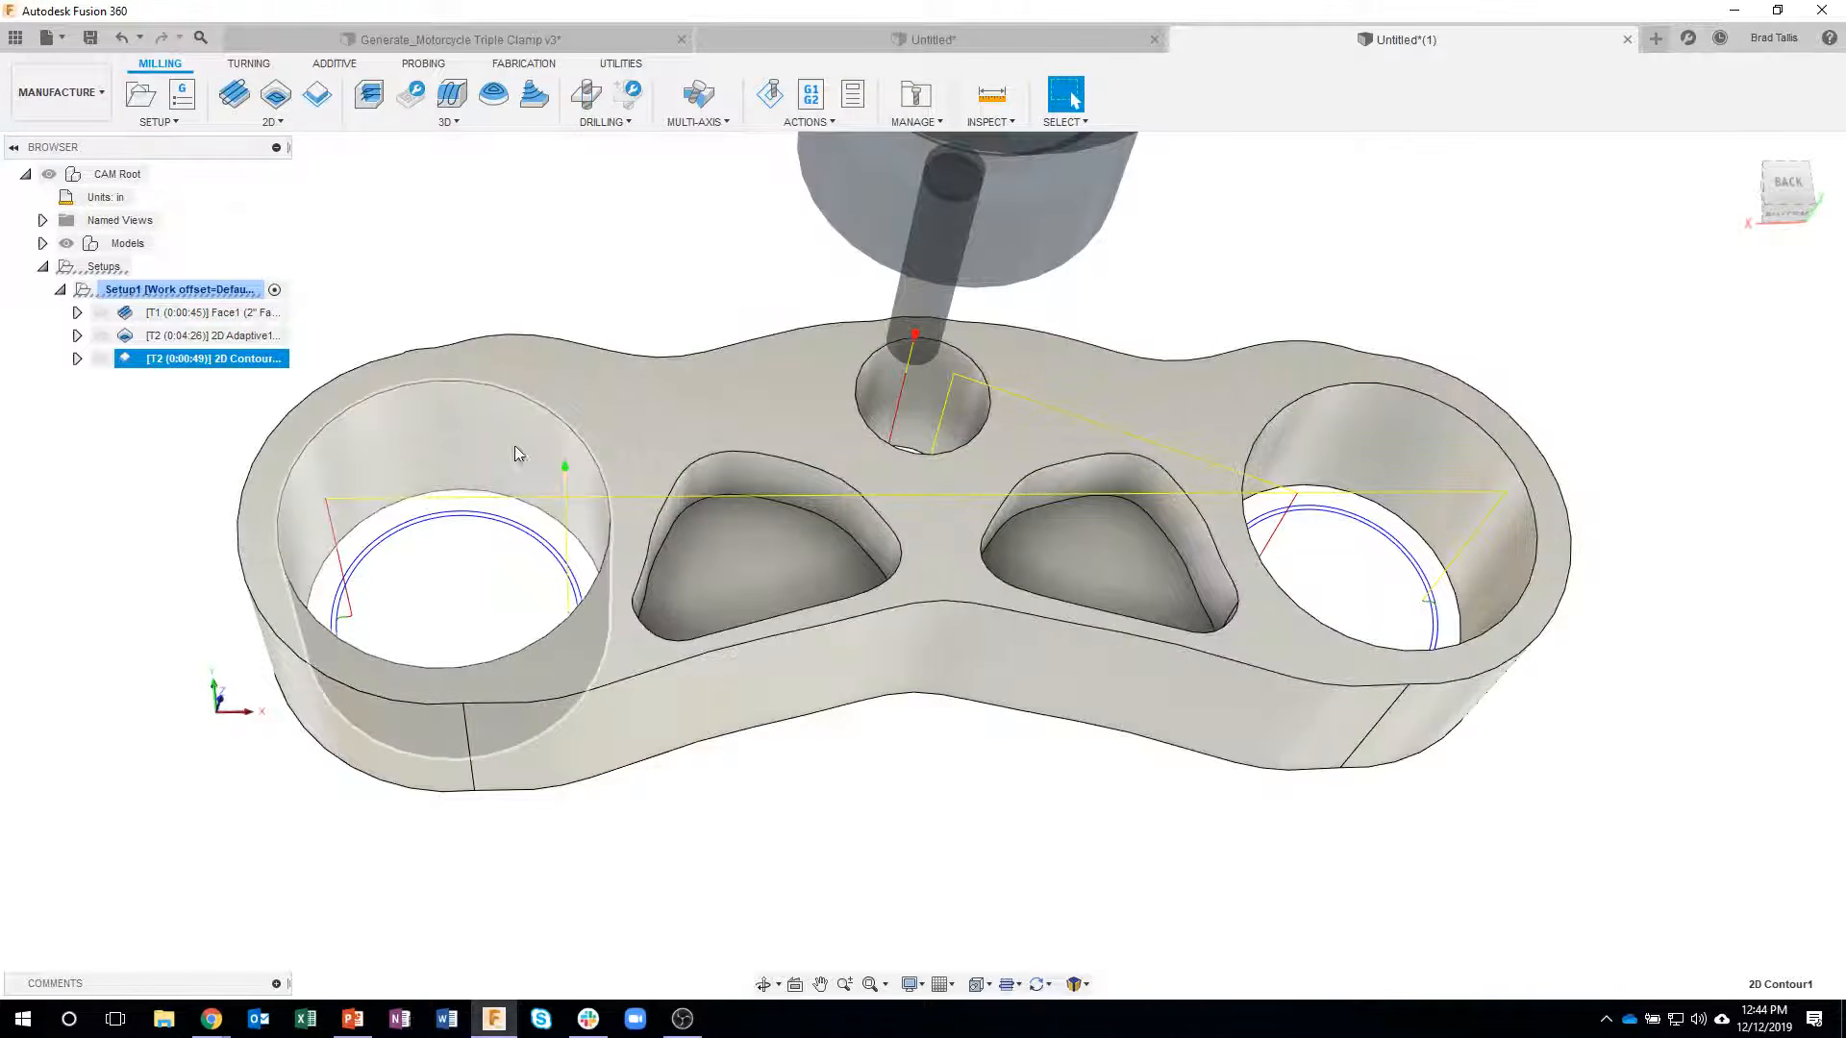
shift+middle_drag(327, 469, 258, 608)
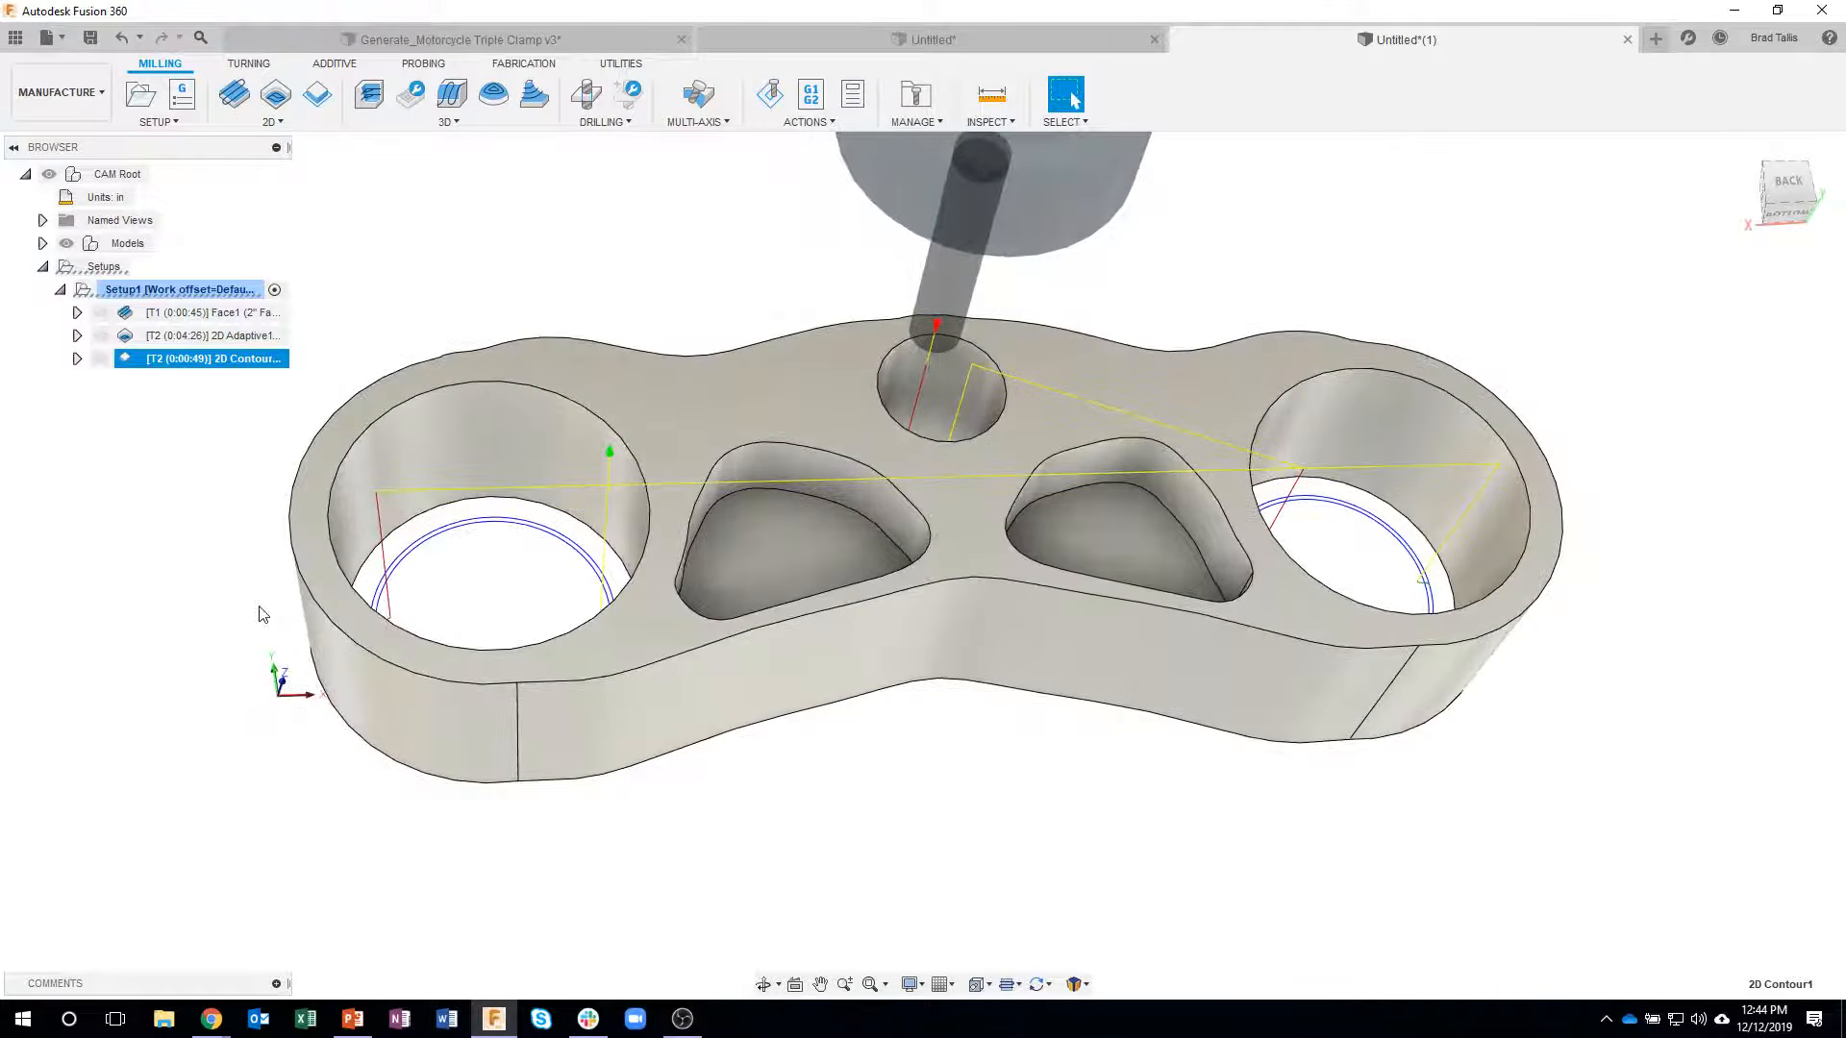
click(407, 313)
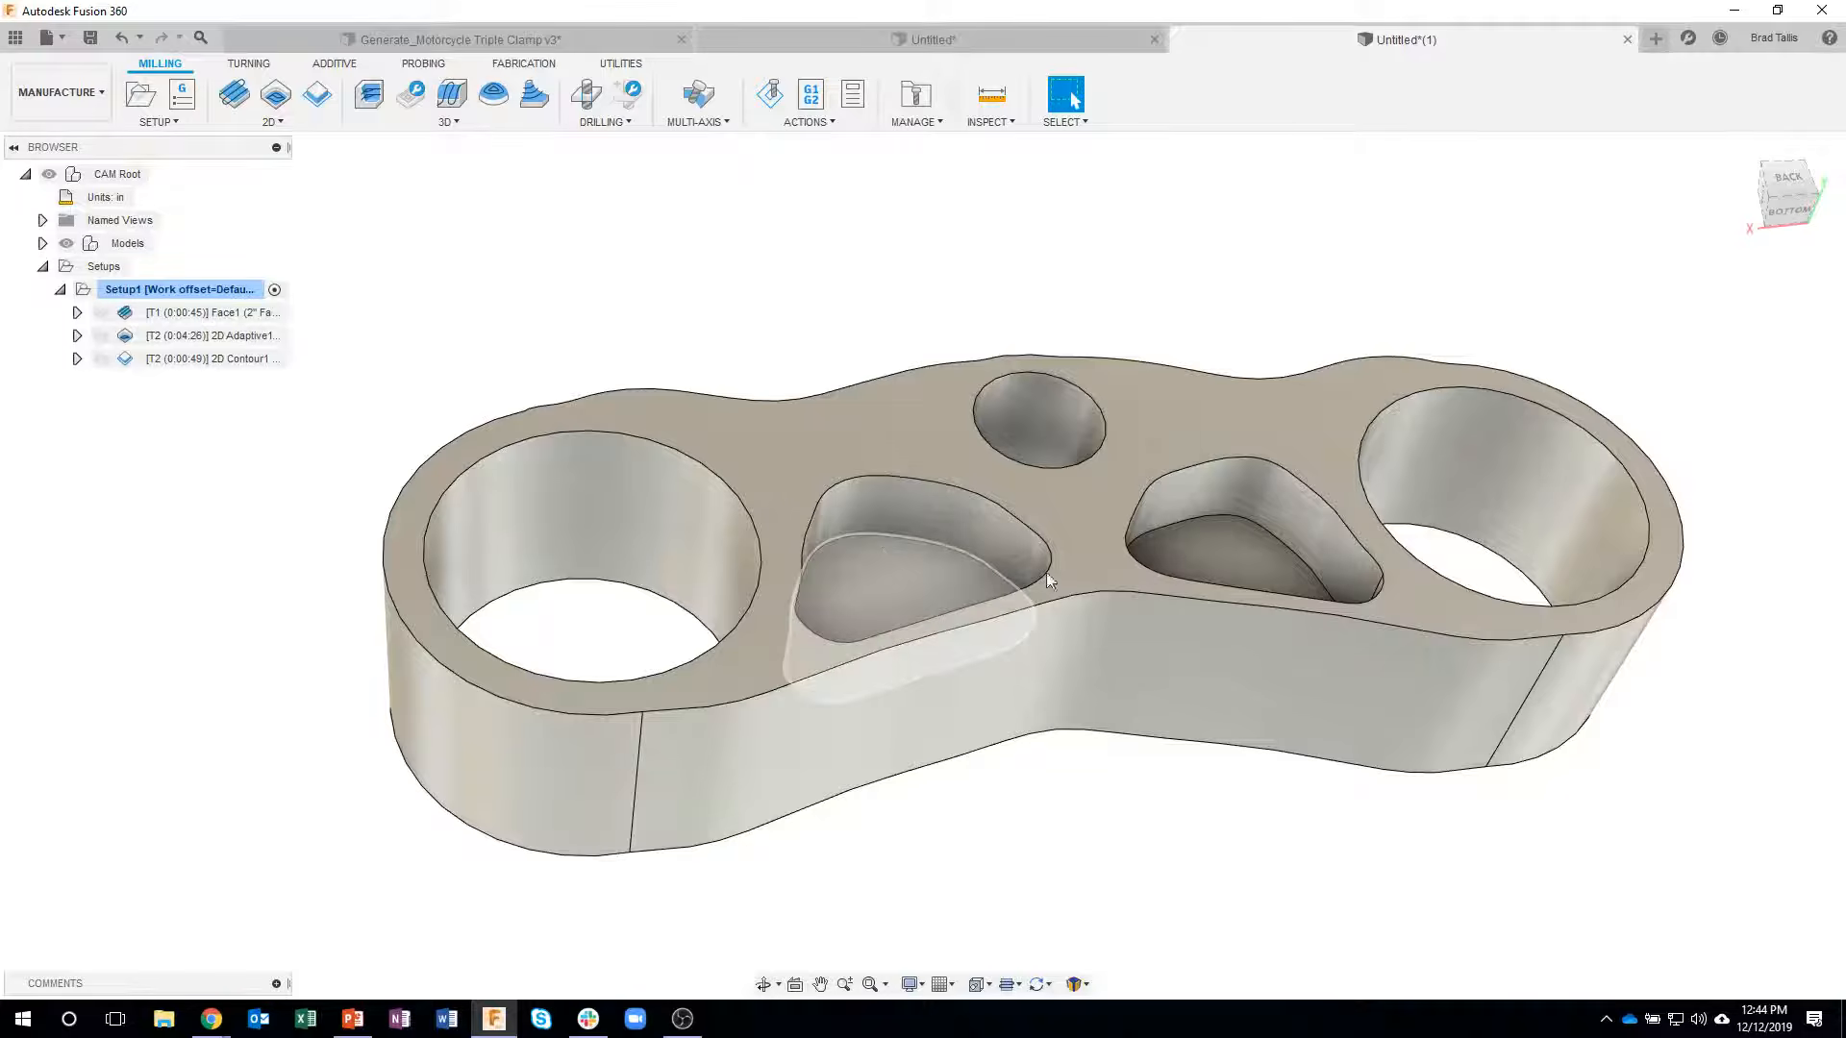
- Leave the new 2D Adaptive operation unfinished and run a Minimum Radius Analysis on the clamp body
click(277, 122)
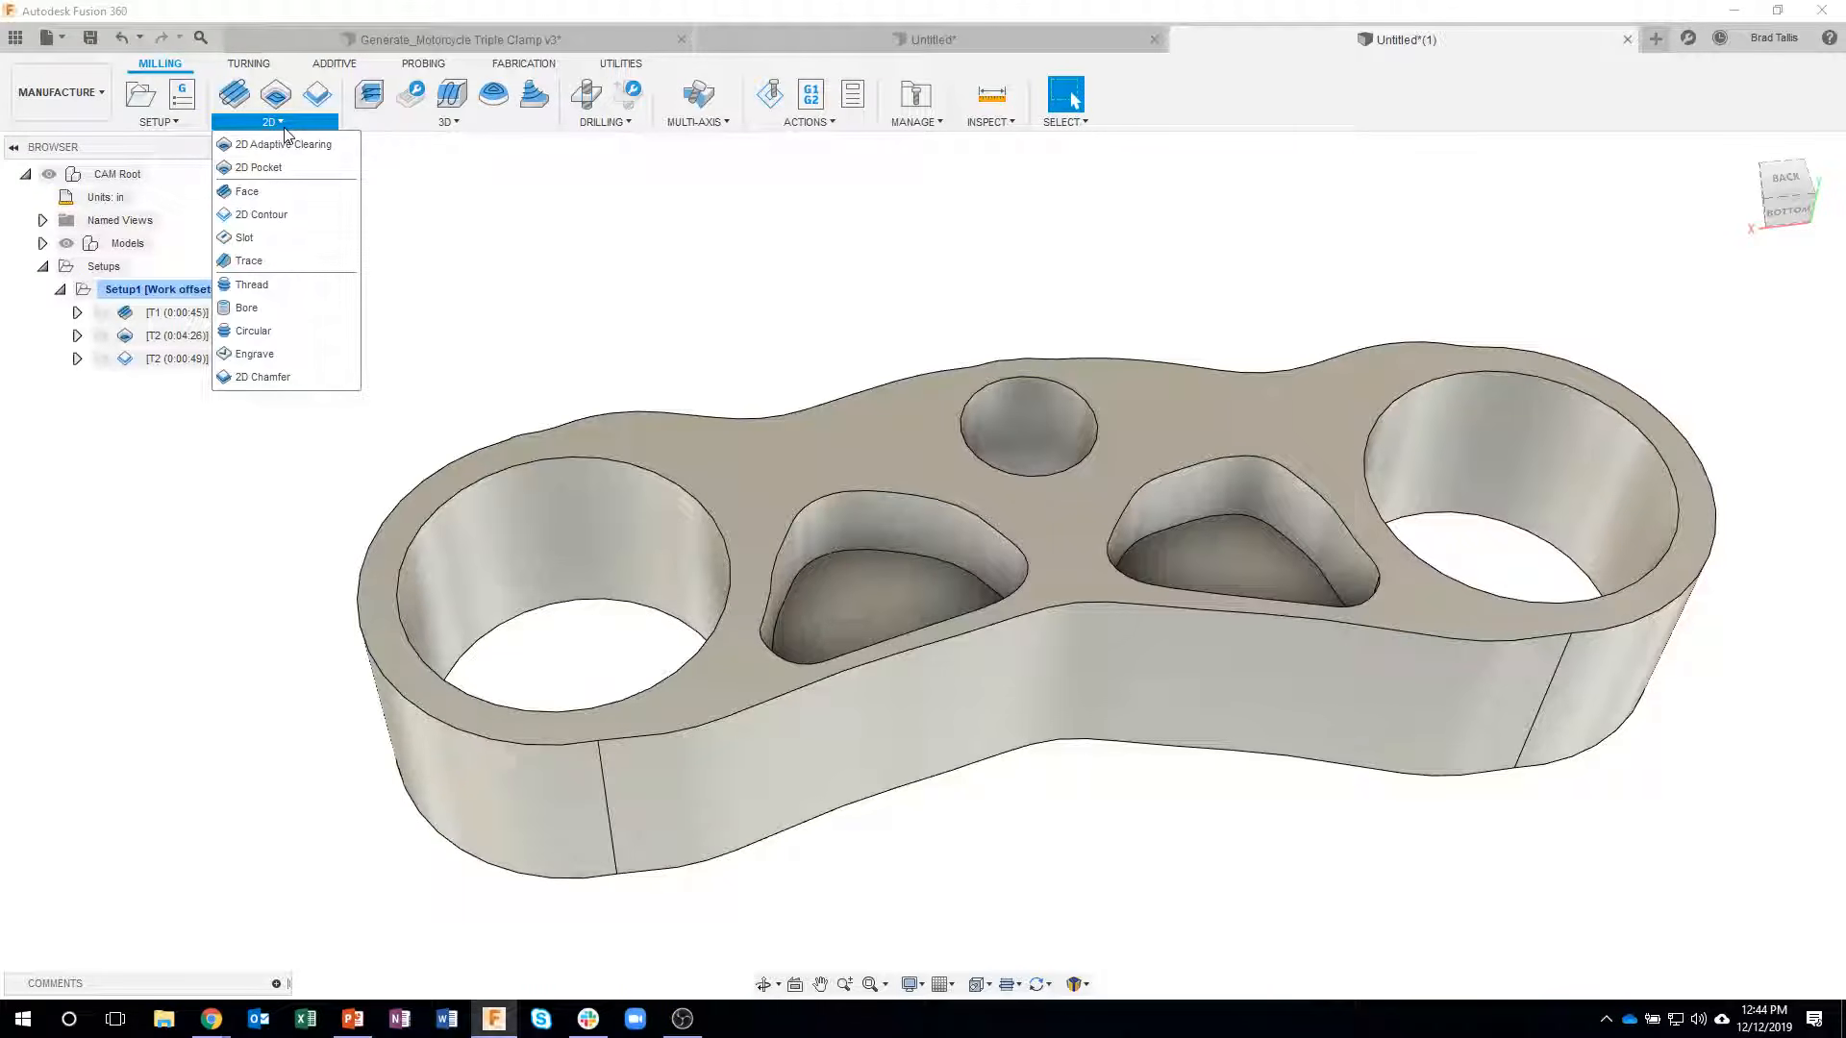
click(283, 145)
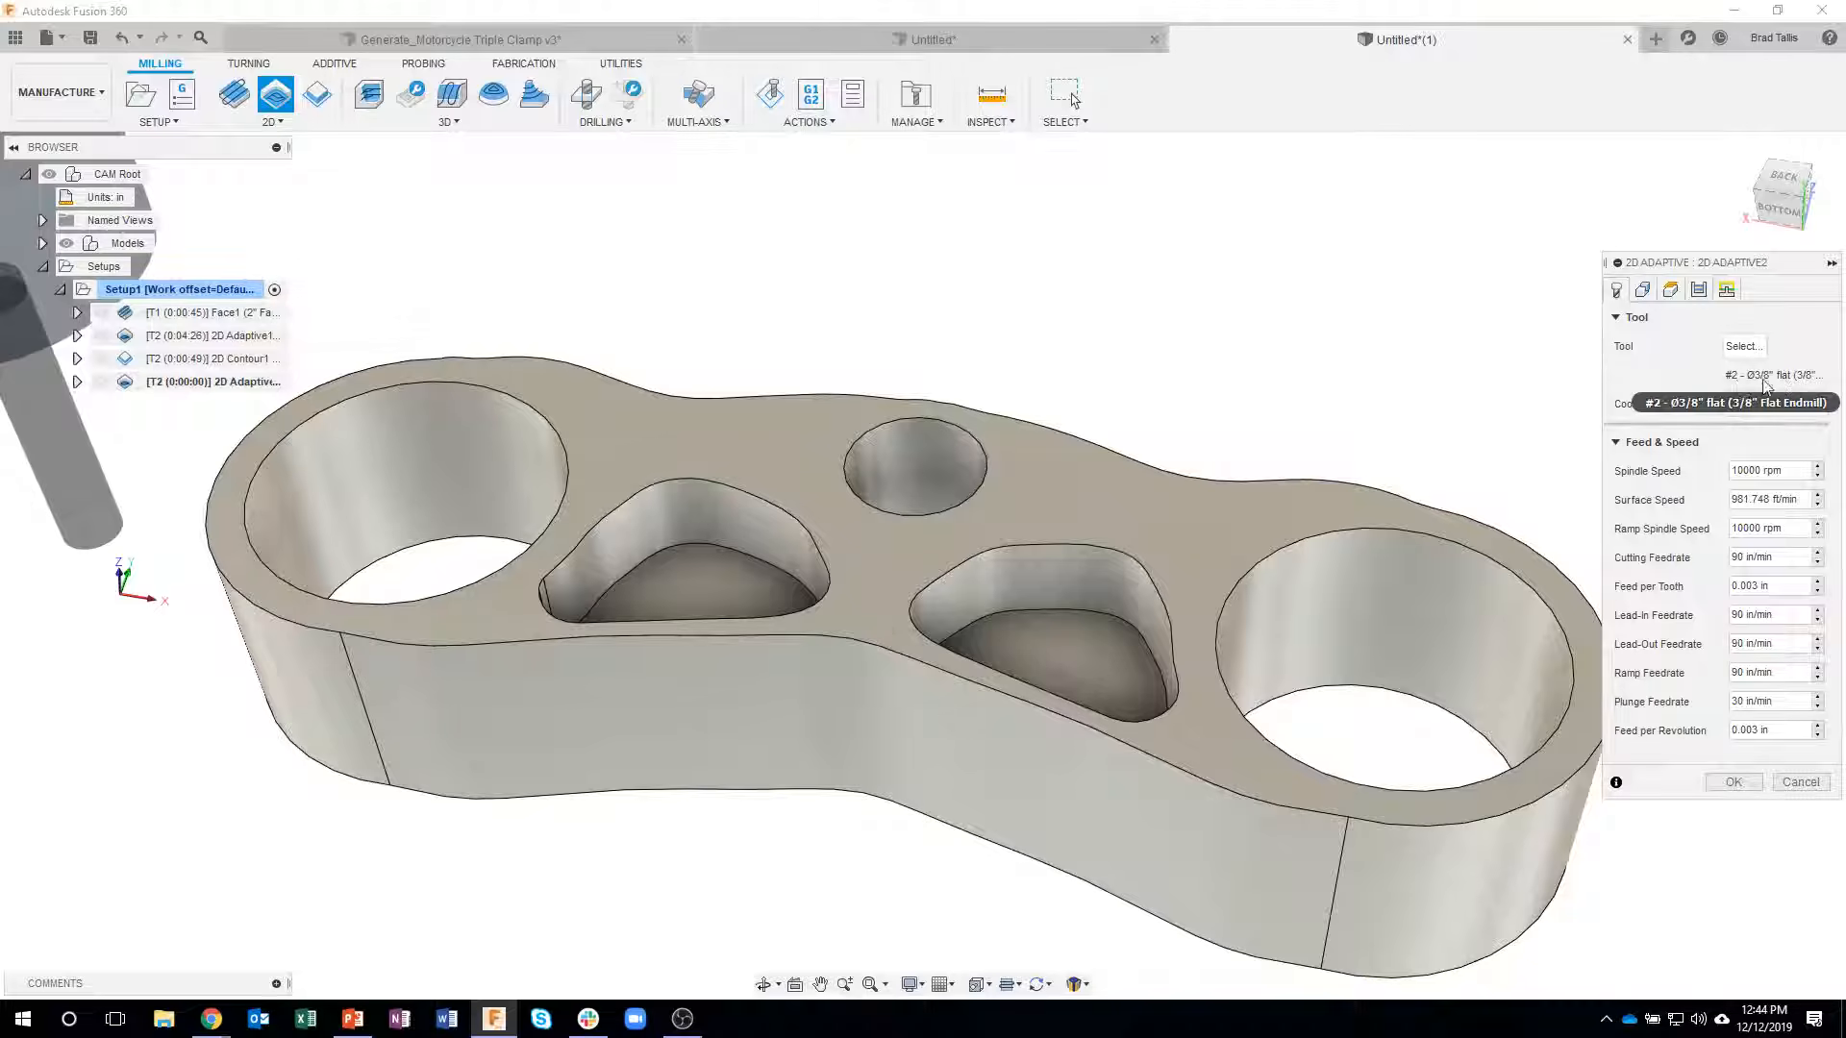
click(1001, 125)
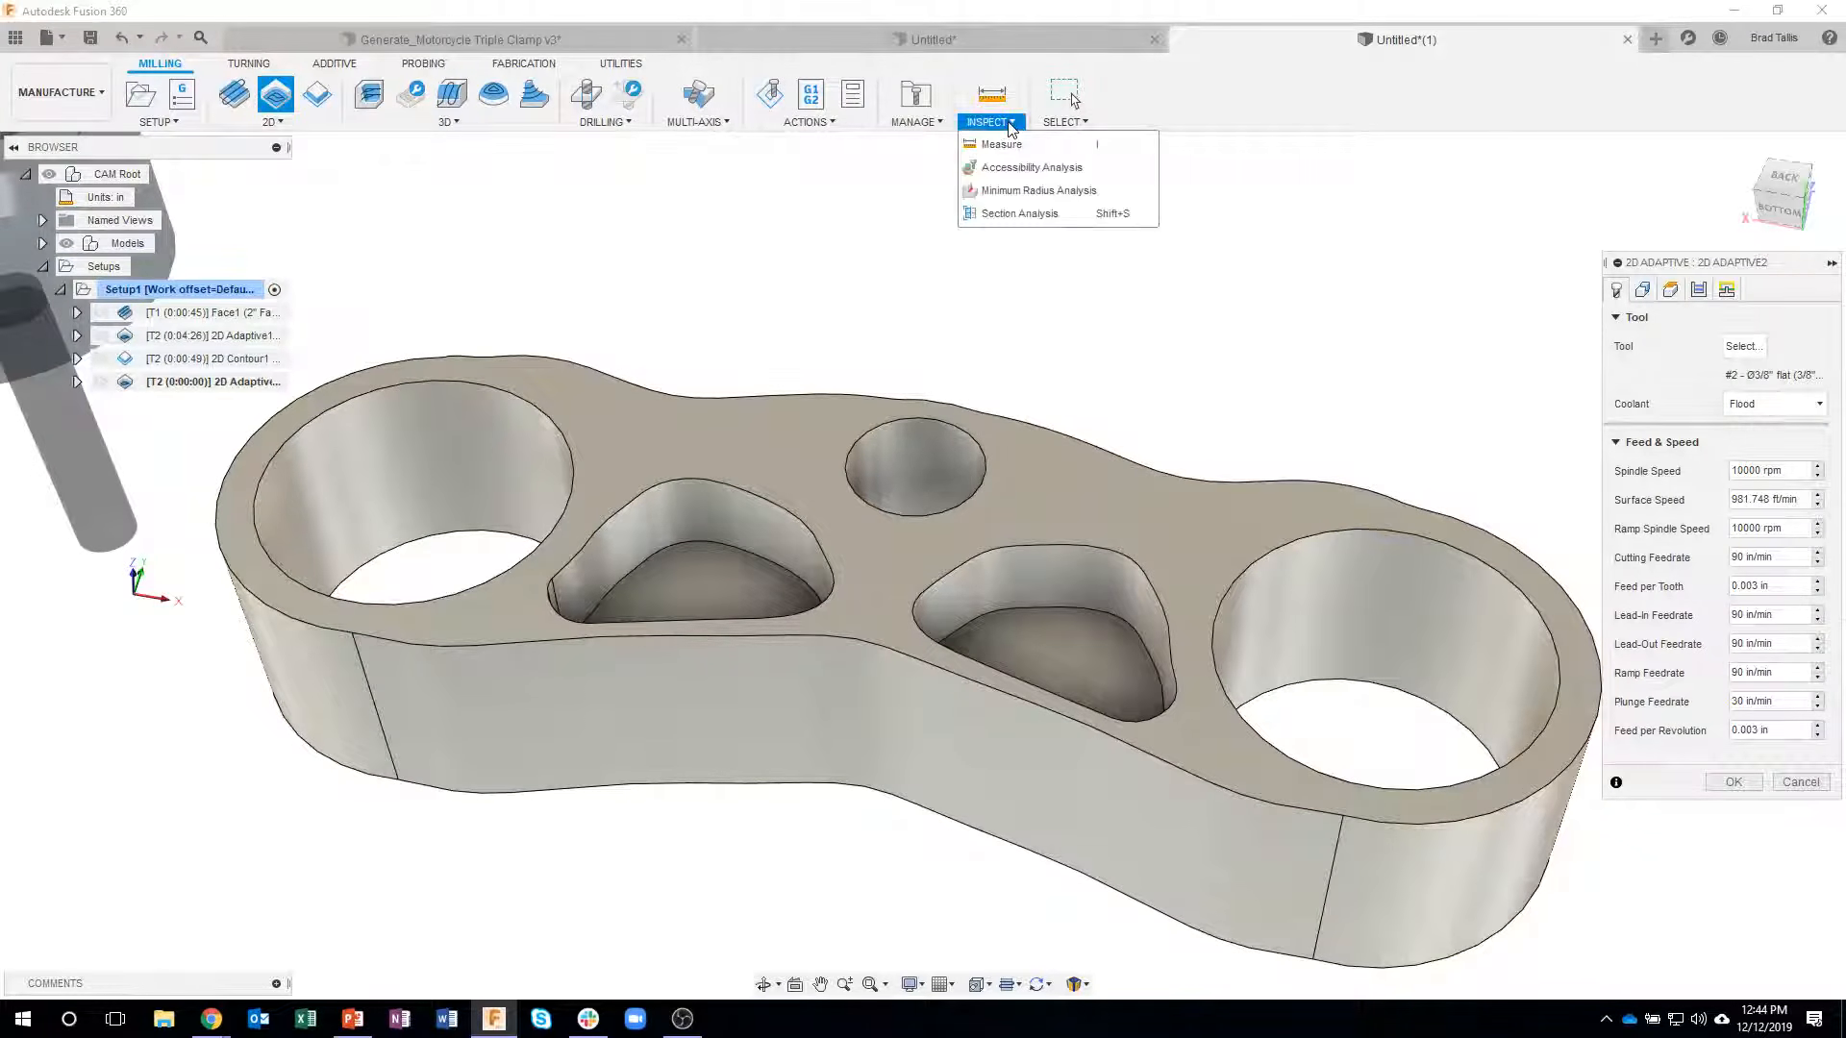
click(1046, 196)
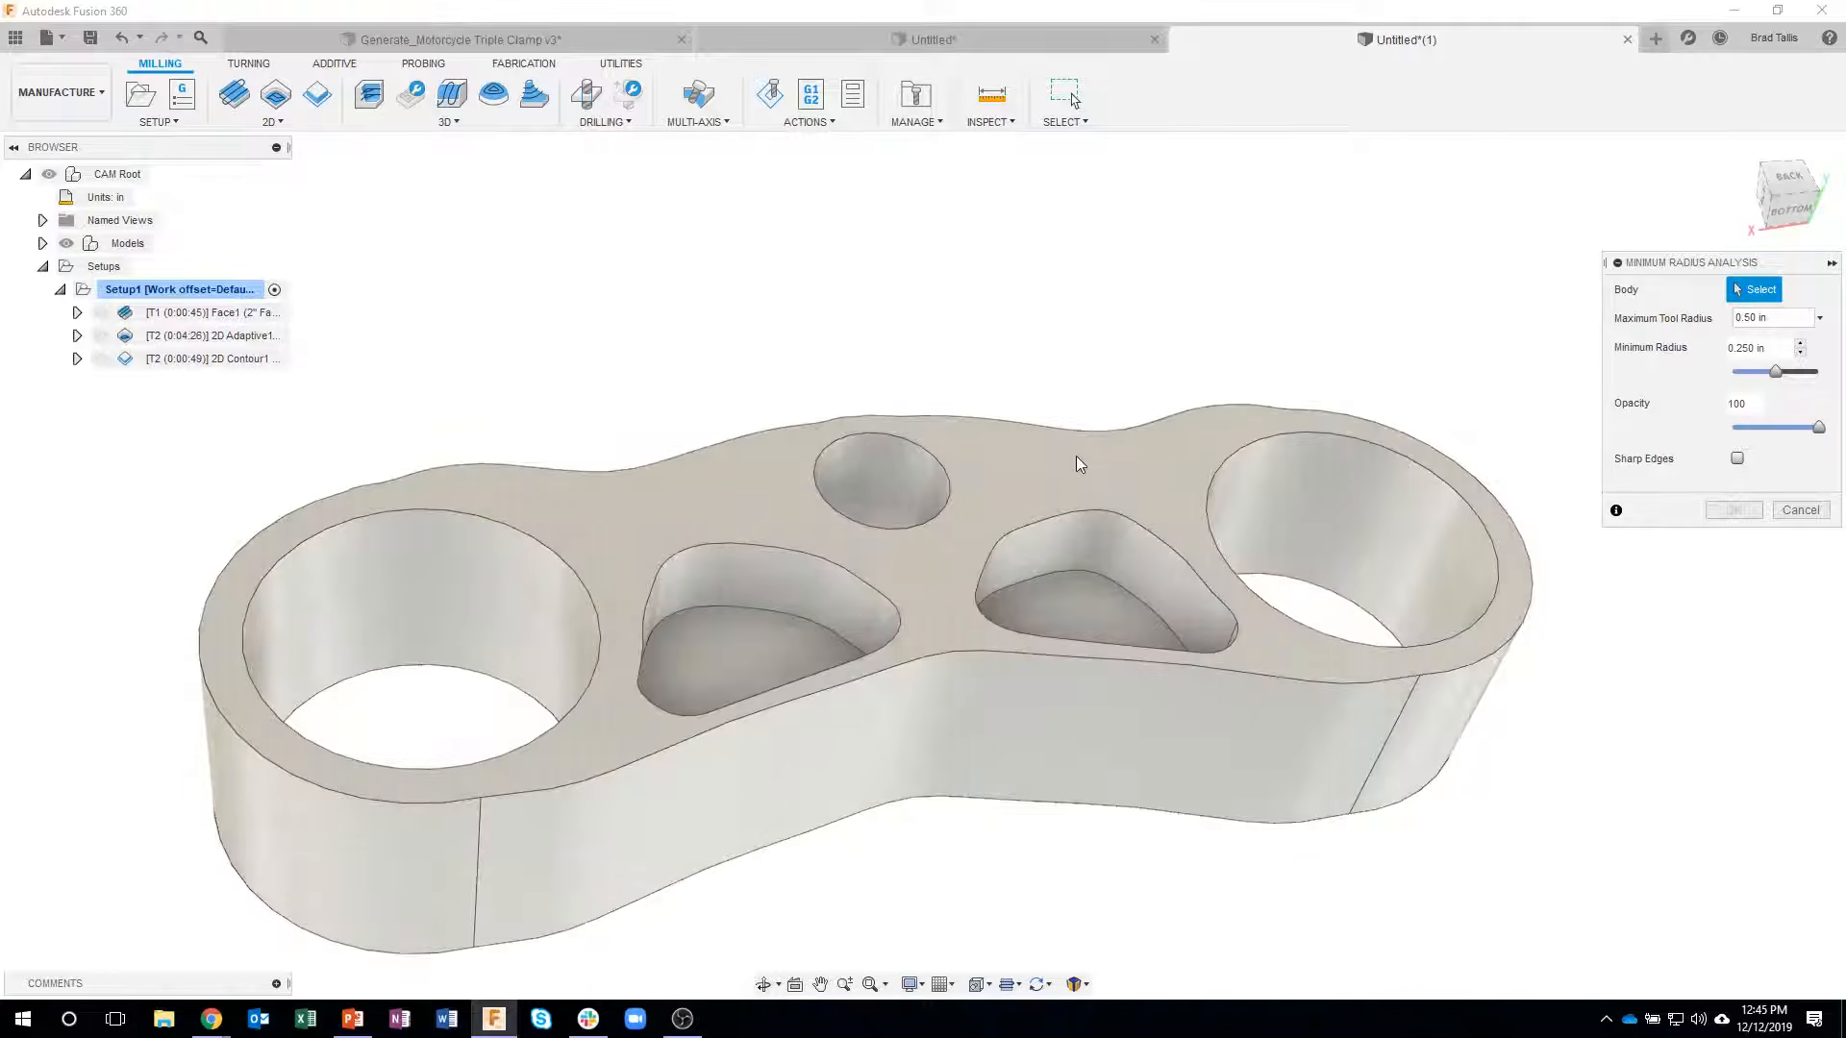
click(1077, 456)
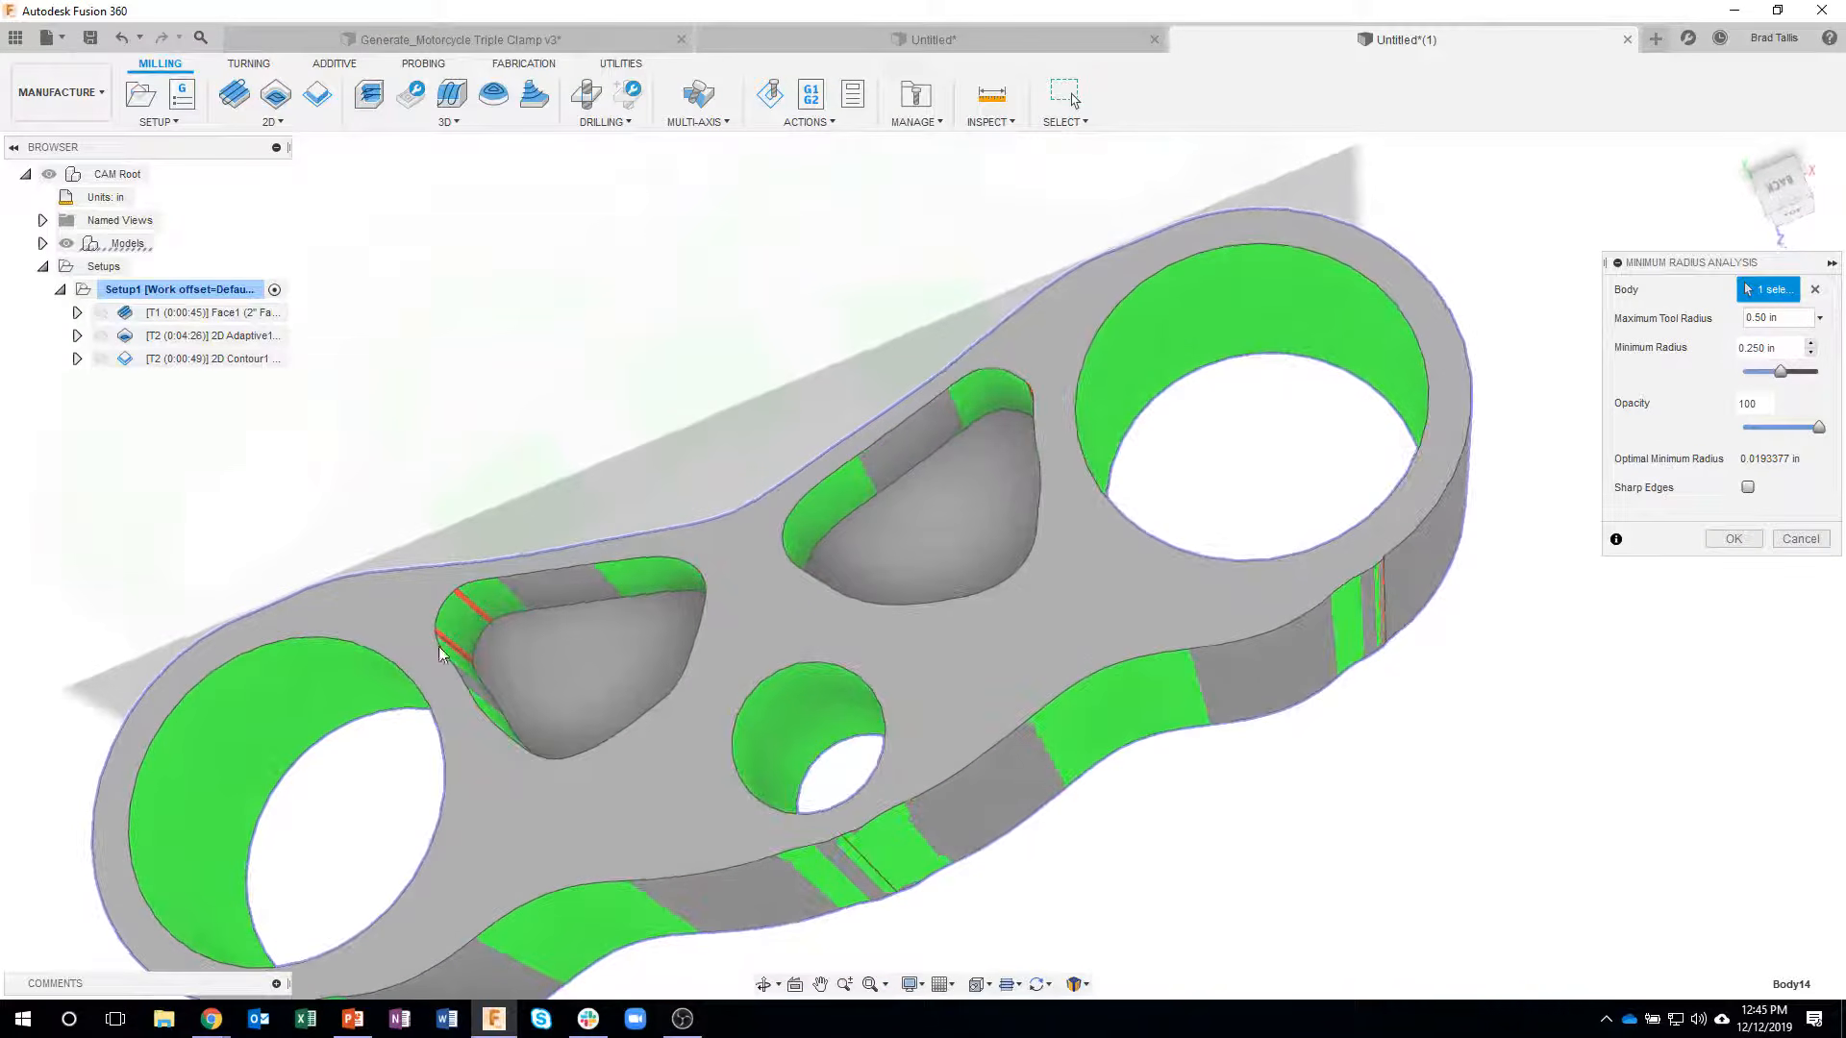
- Set the analysis minimum radius to 0.375 in and examine the corners of the two triangular pockets
shift+middle_drag(590, 559, 1485, 339)
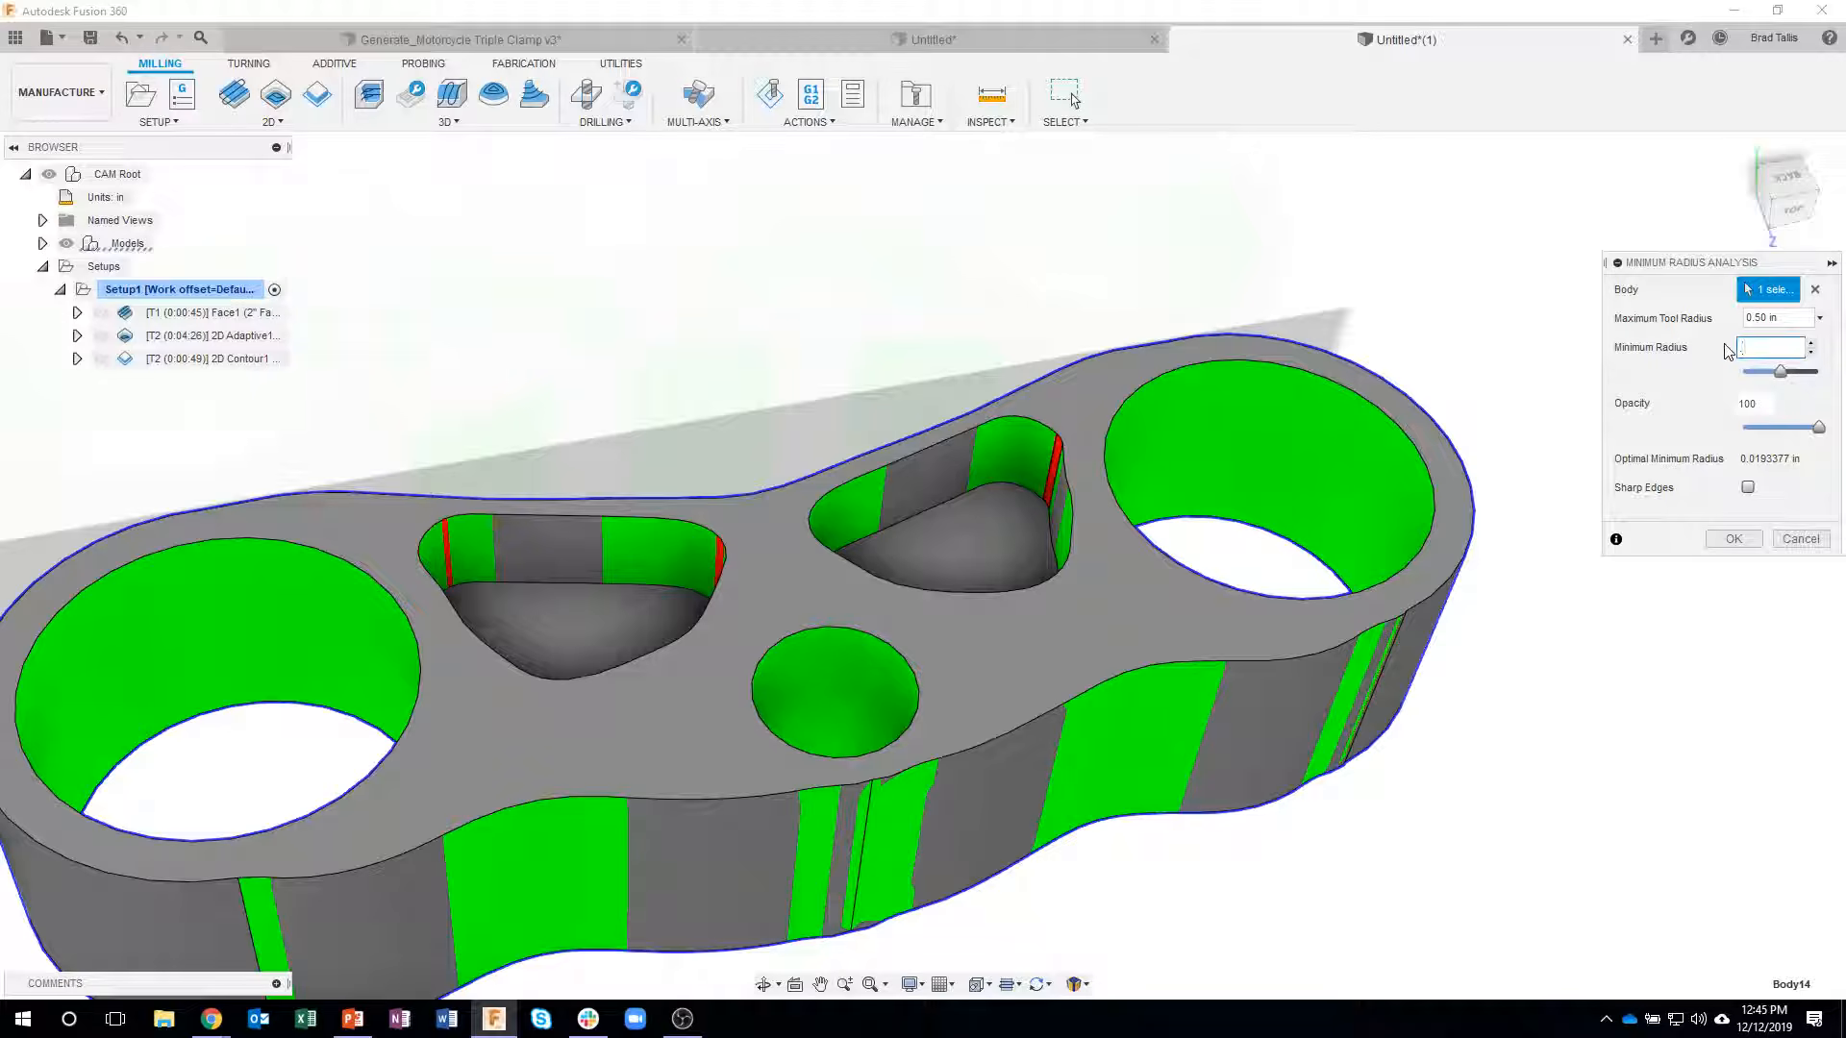
text(75)
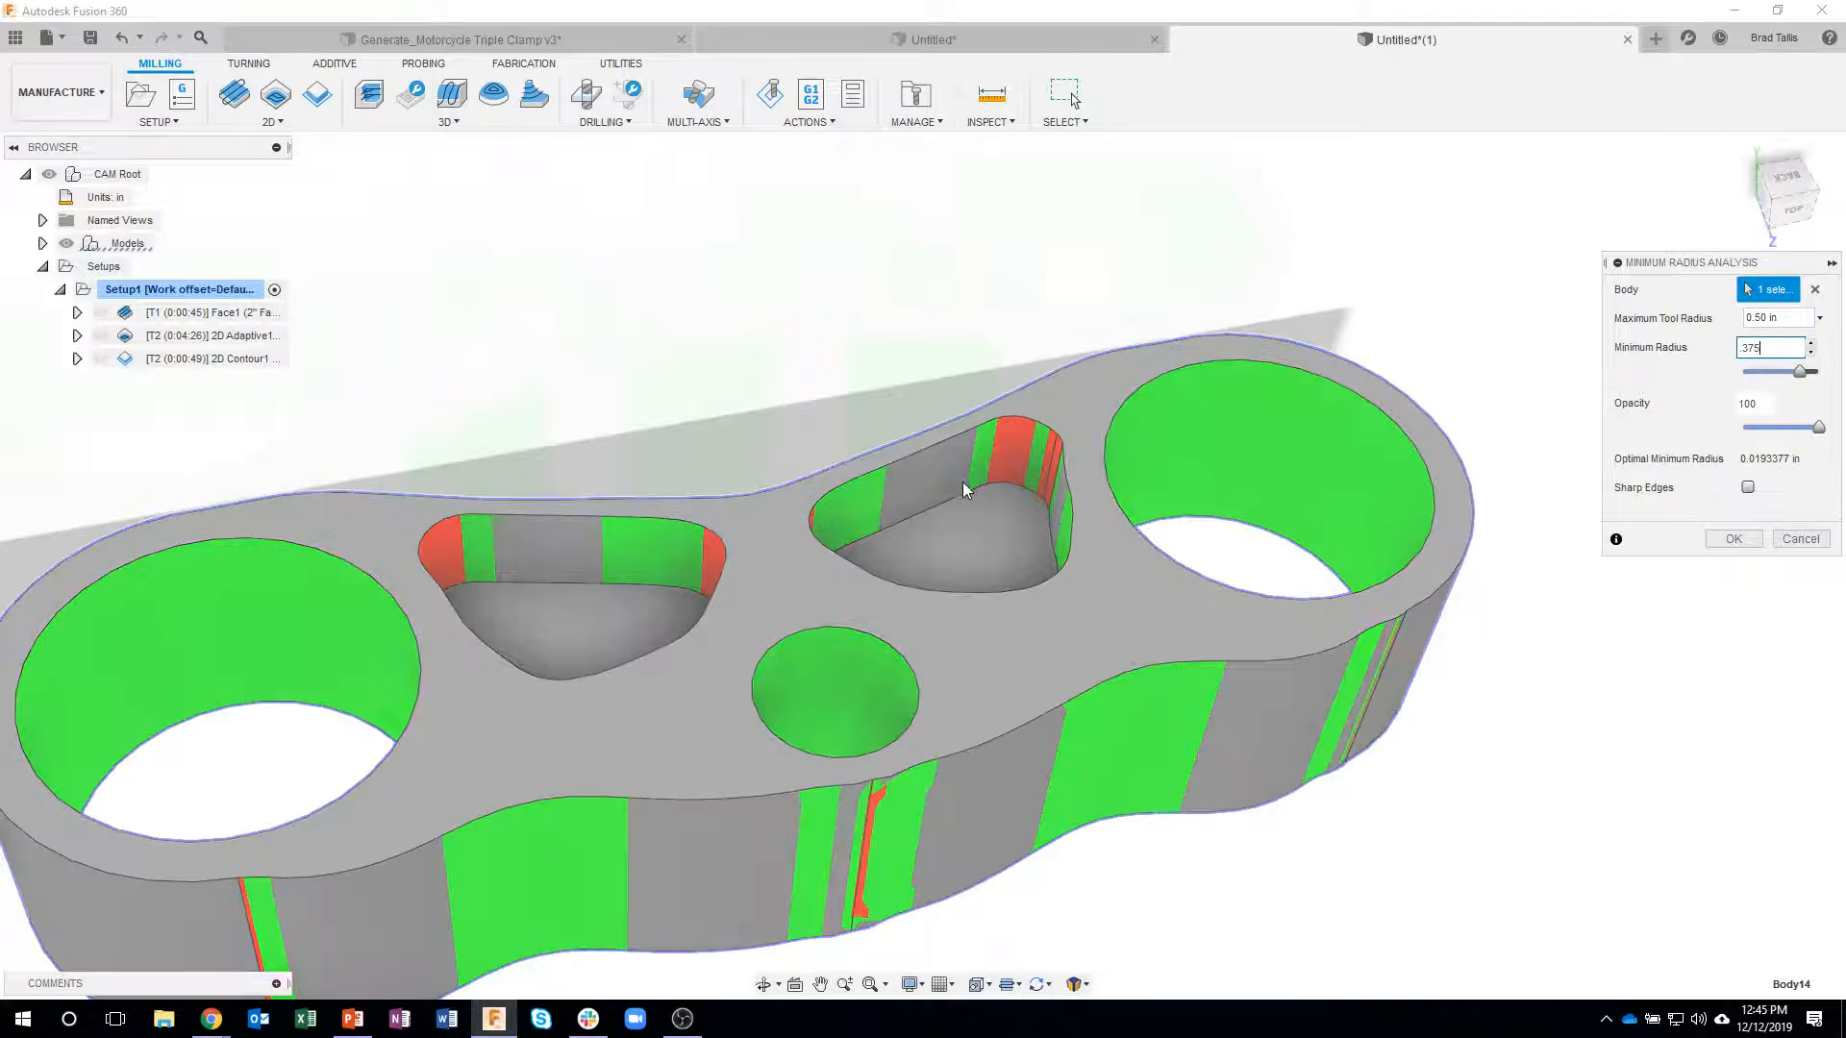
shift+middle_drag(961, 482, 1065, 517)
shift+middle_drag(1110, 426, 409, 474)
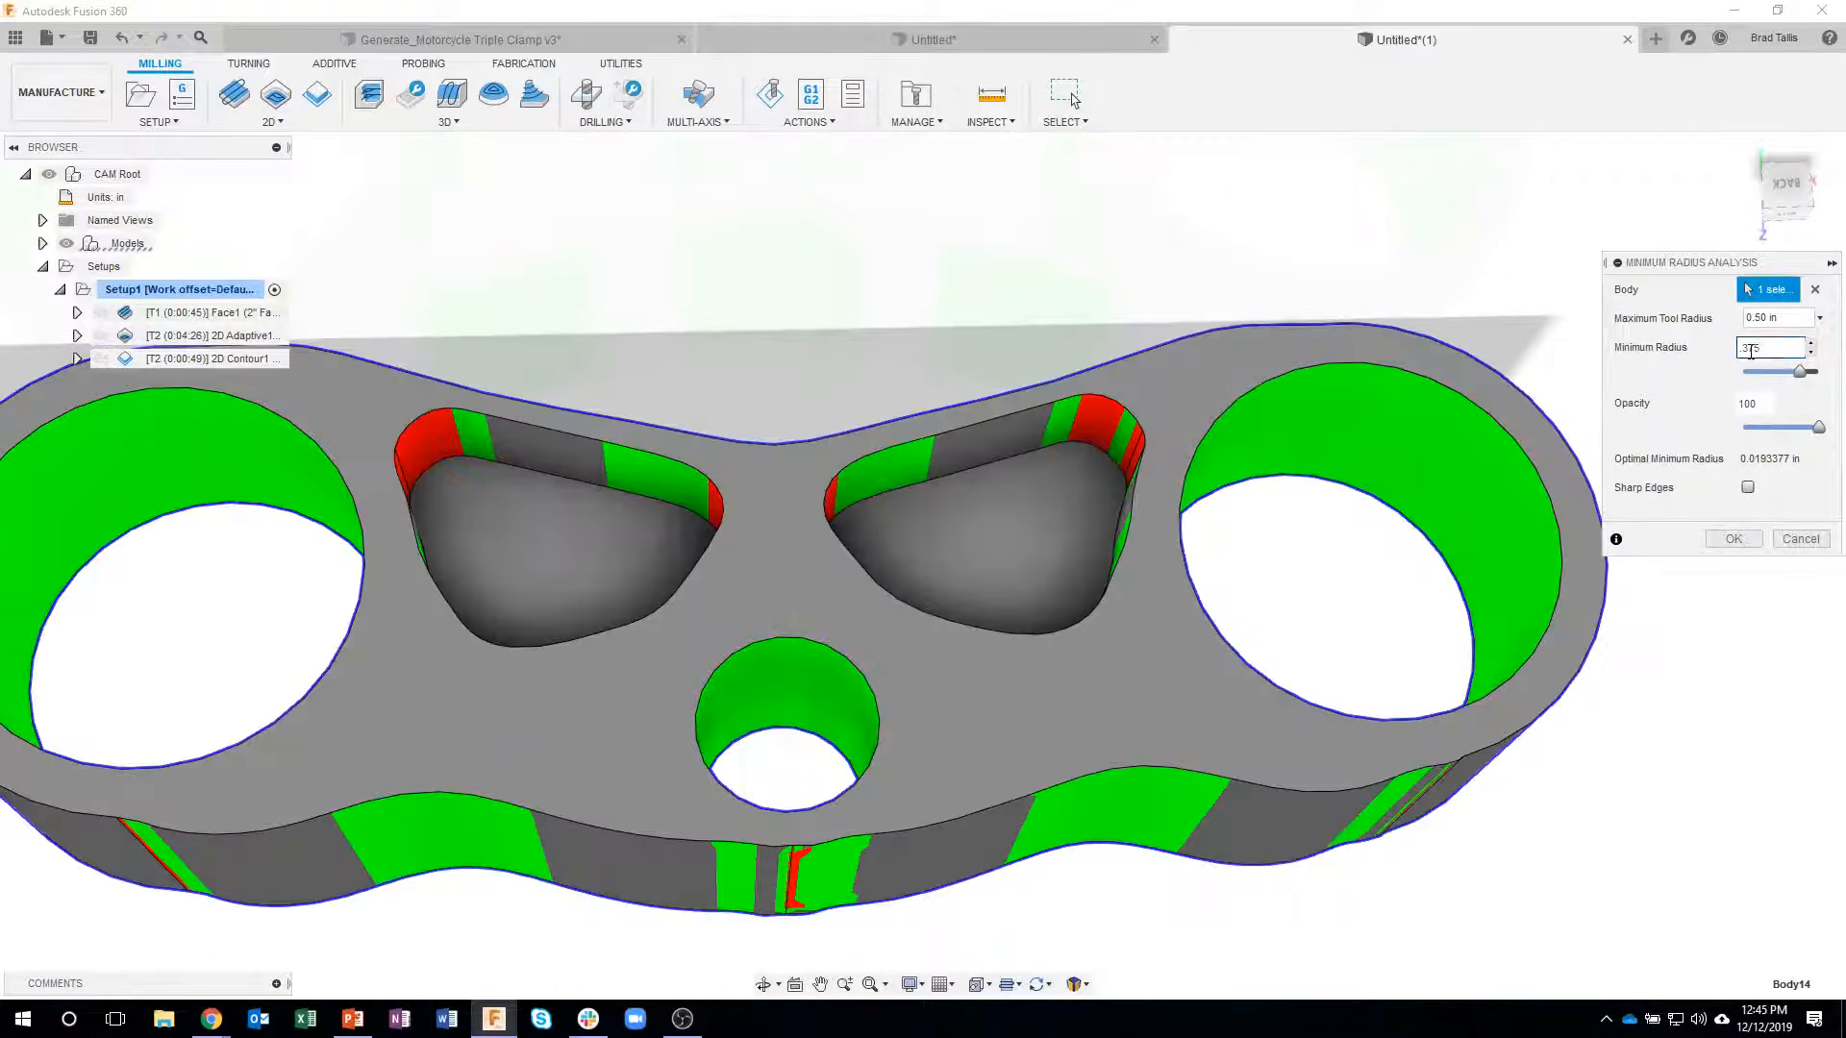
- Reduce the analysis minimum radius to 0.25 in and examine the tight pocket corners from several angles
key(BackSpace)
text(2)
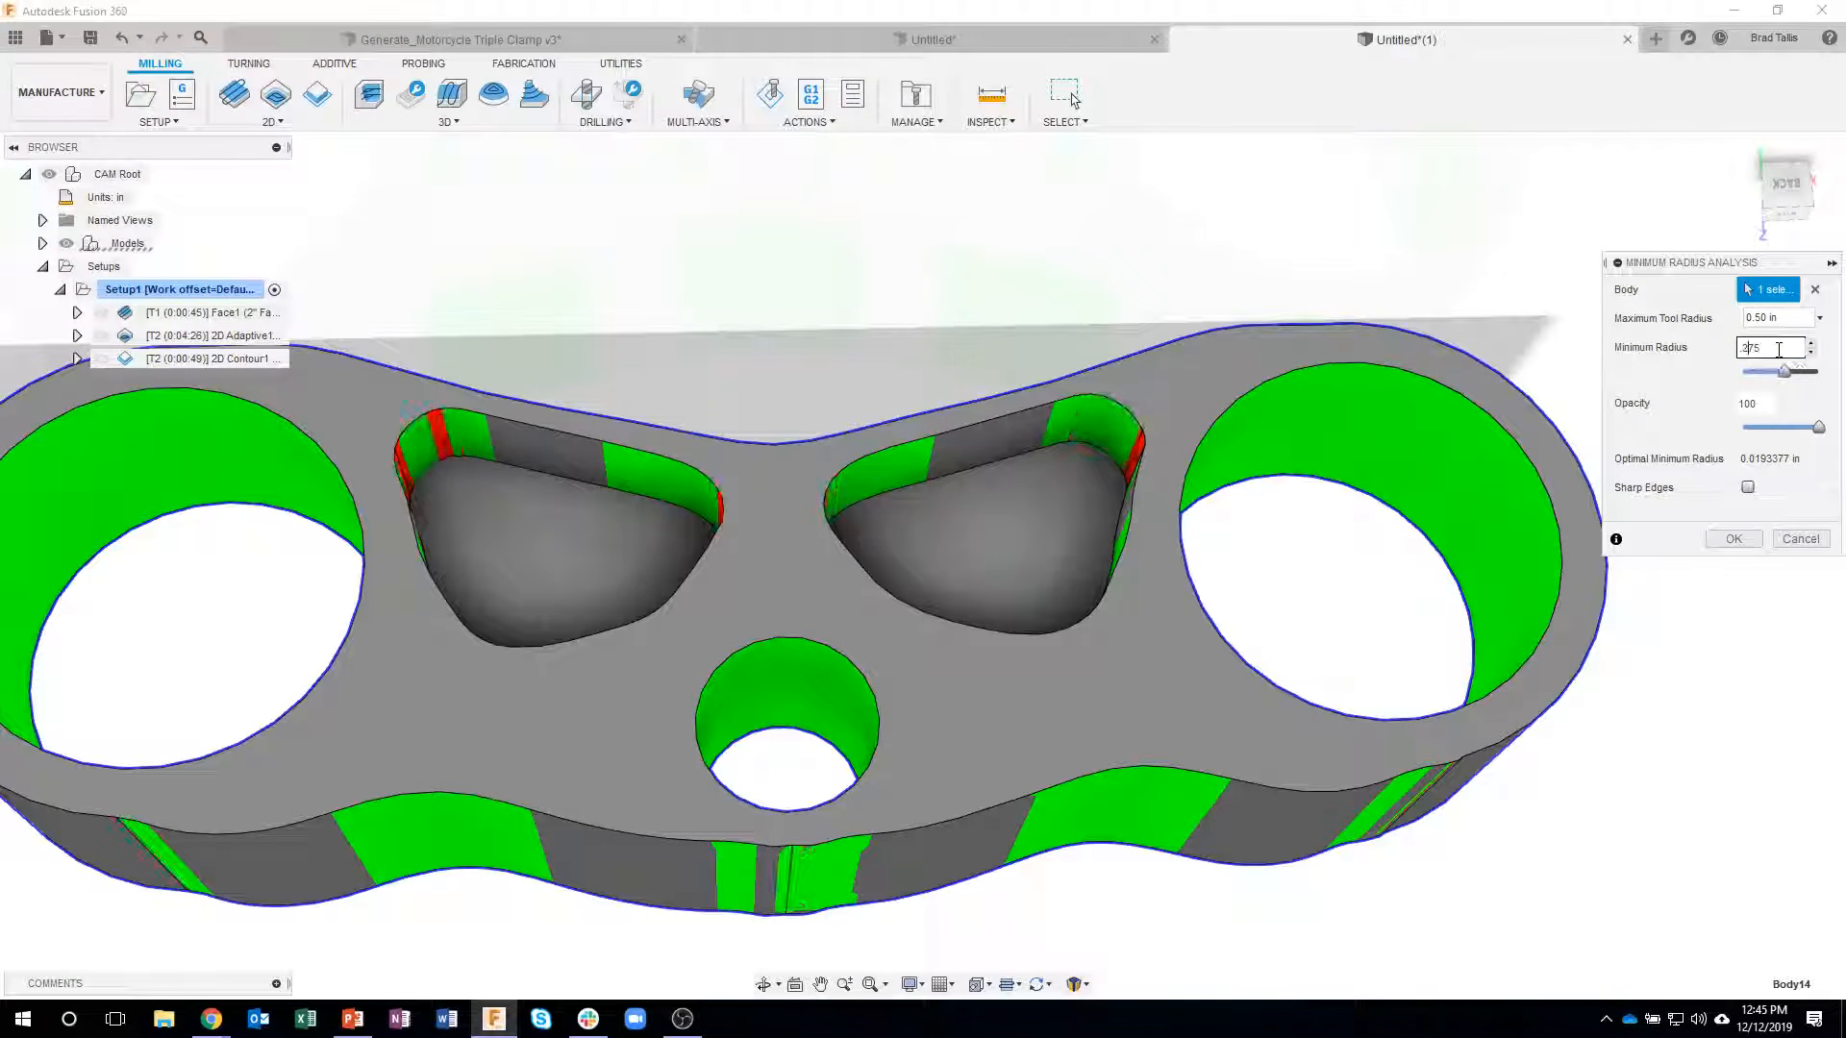
key(Delete)
shift+middle_drag(1384, 404, 1127, 553)
shift+middle_drag(1008, 665, 637, 440)
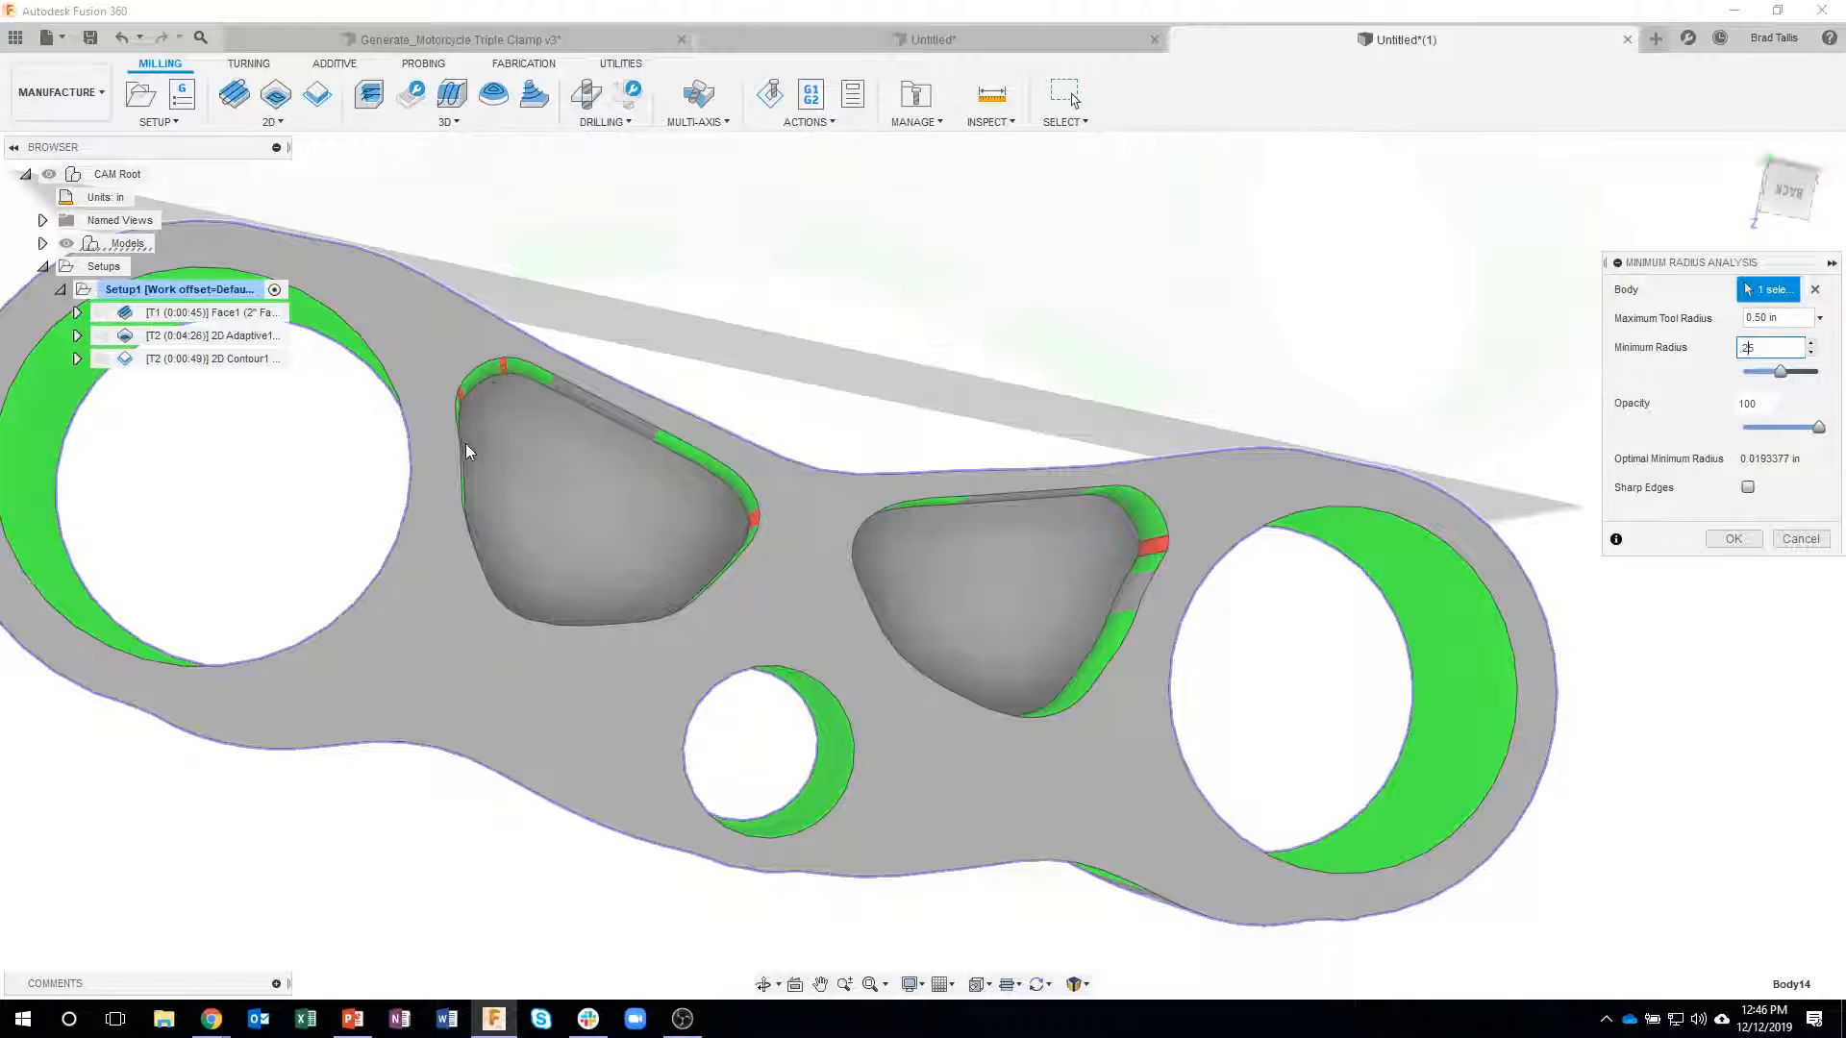
shift+middle_drag(764, 560, 421, 409)
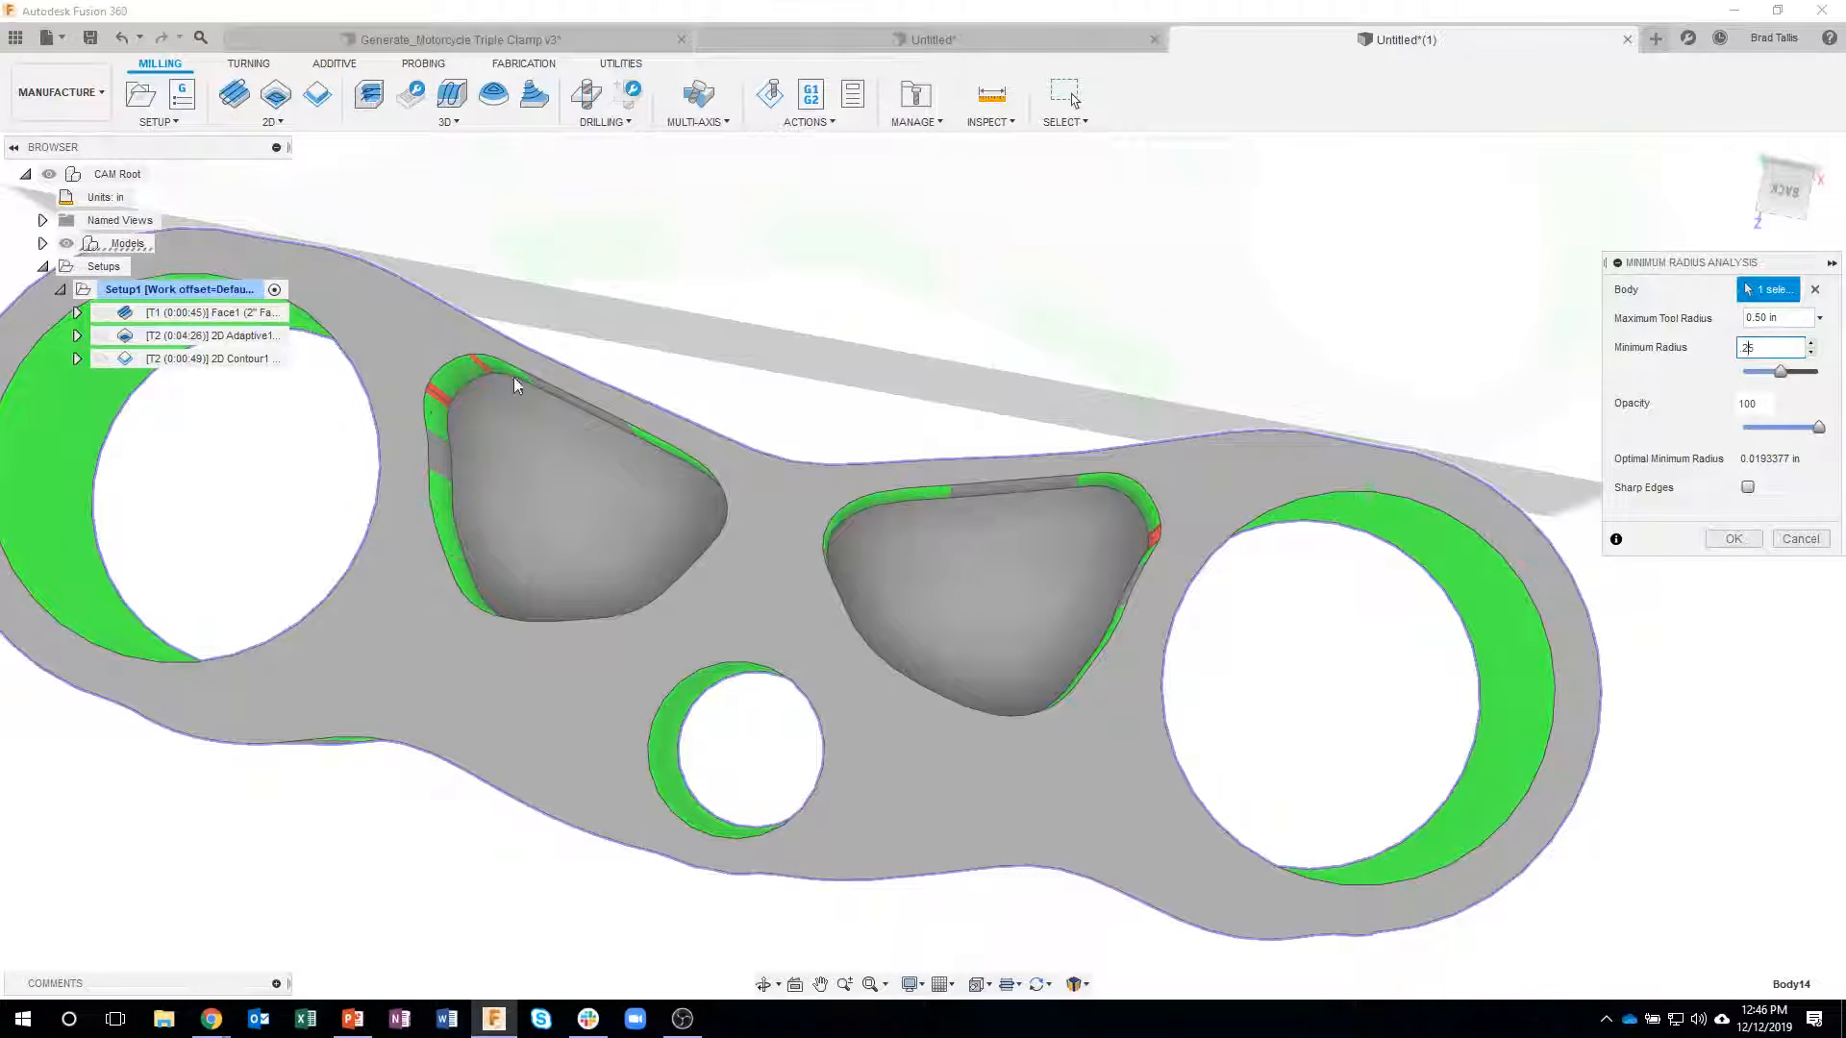
- Test a 0.5 in minimum radius on the pockets and center bore, and return the value to 0.25 in
shift+middle_drag(675, 573, 1782, 356)
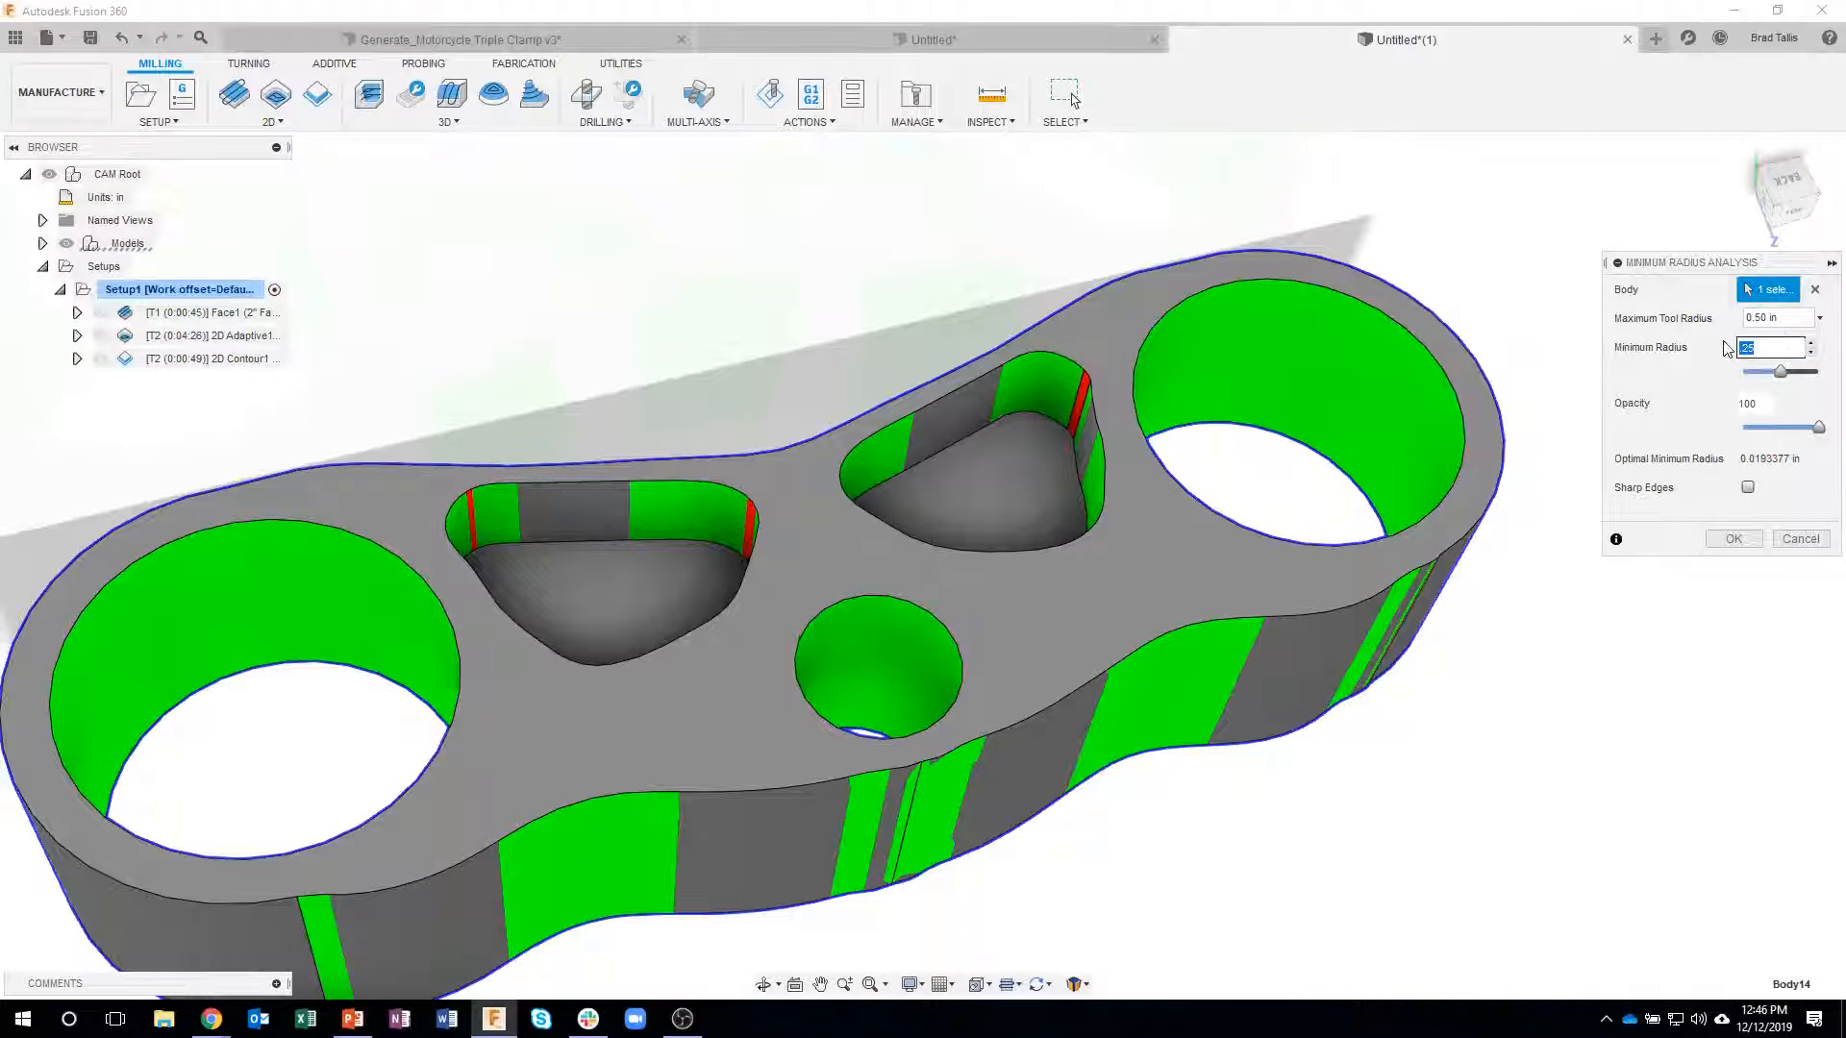
text(5)
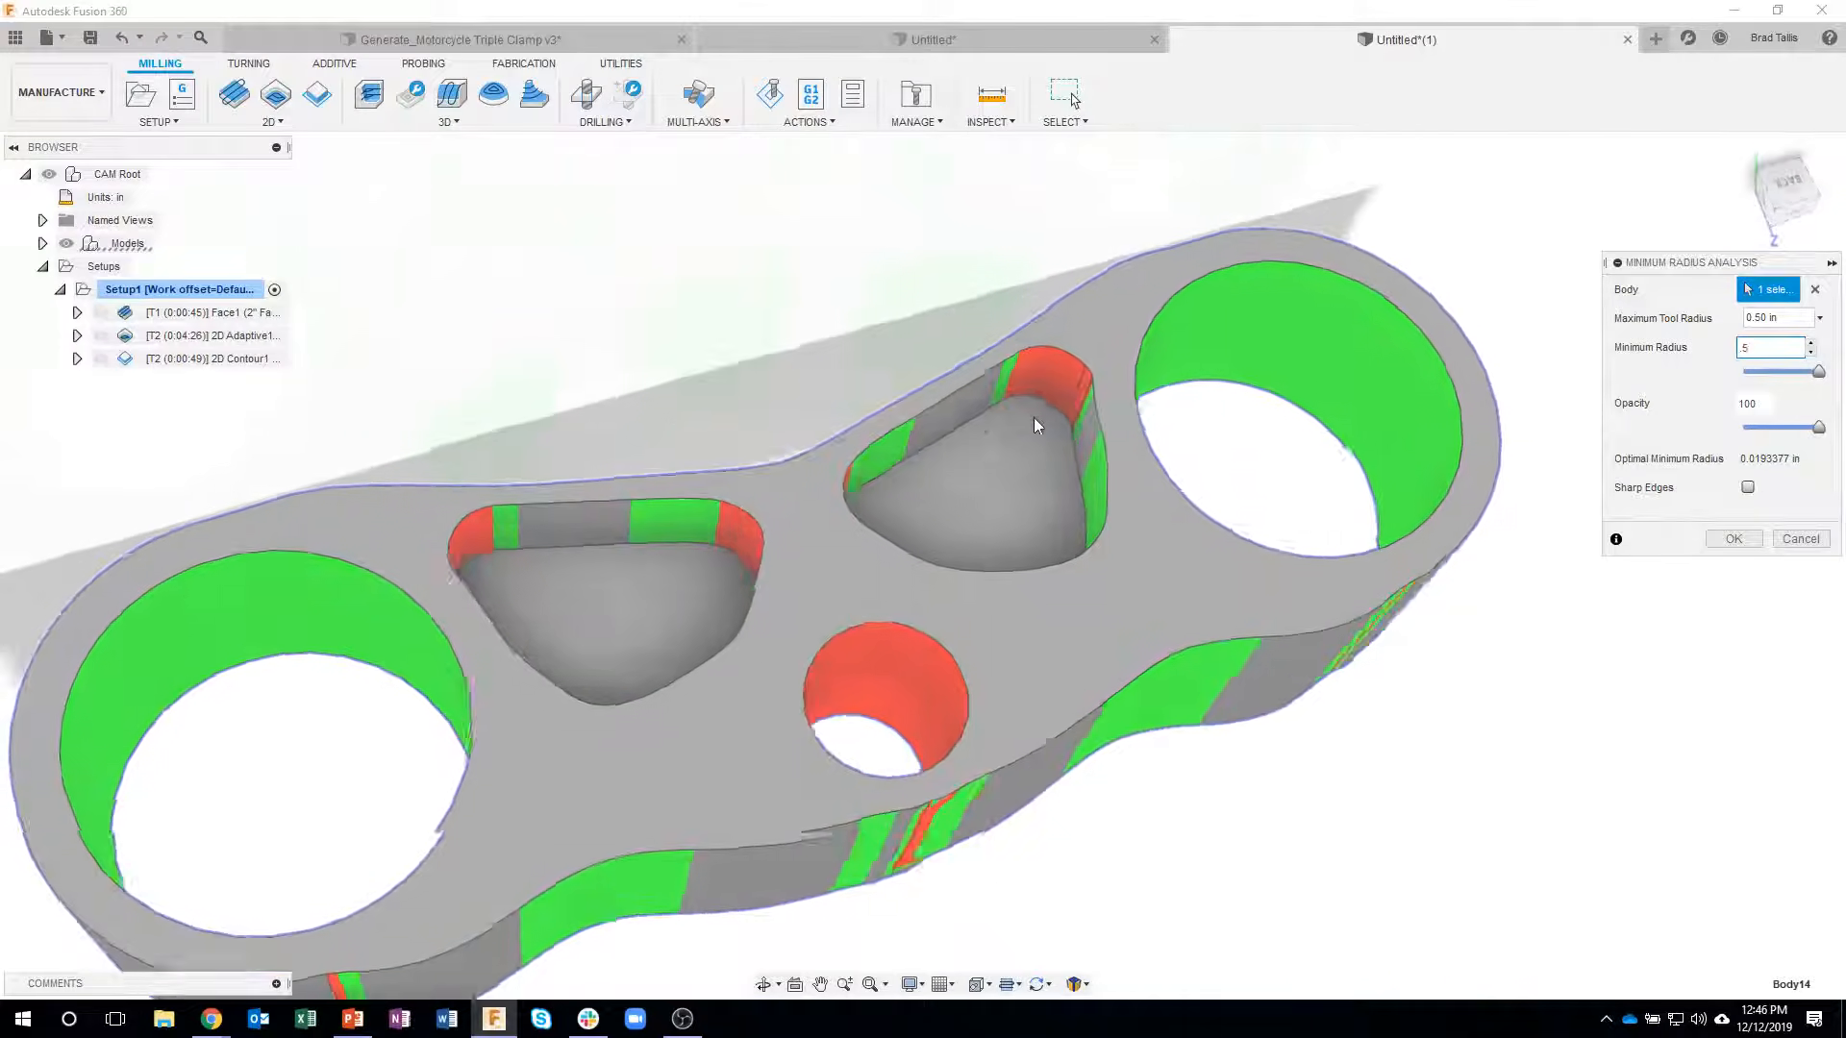
shift+middle_drag(1034, 417, 1836, 421)
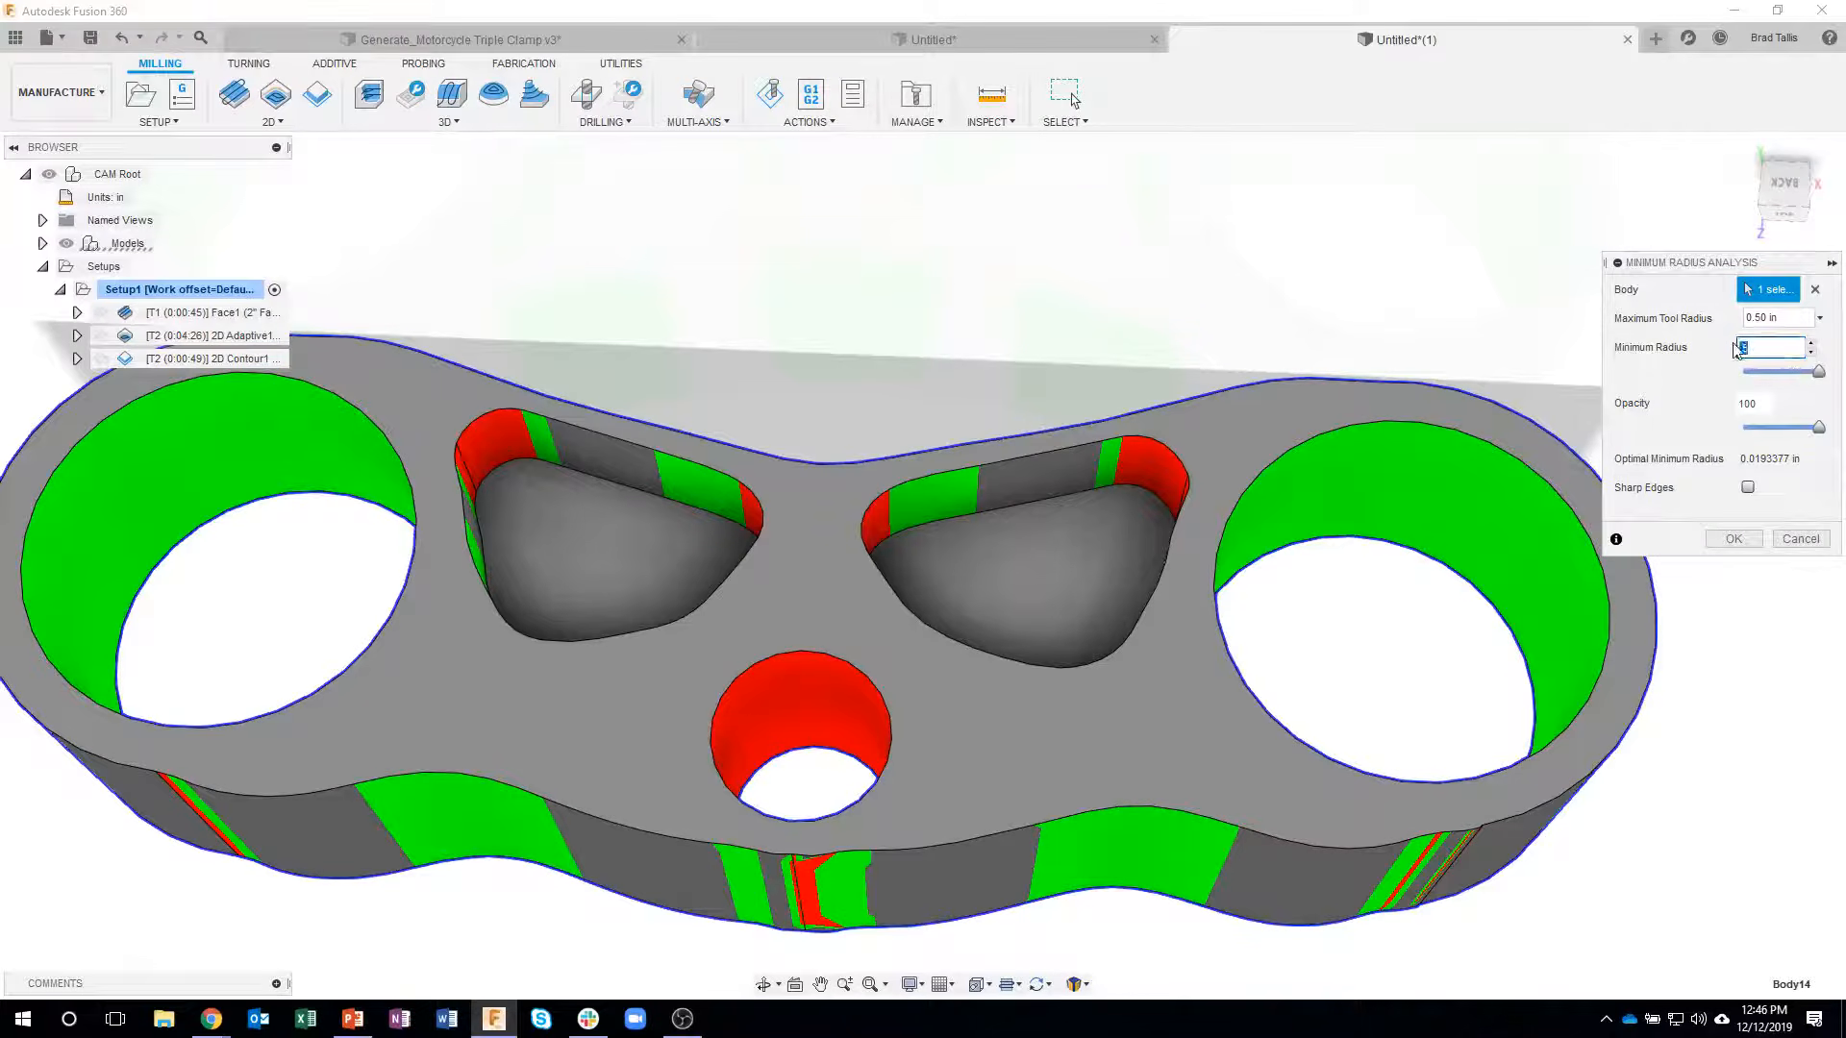
text(.25)
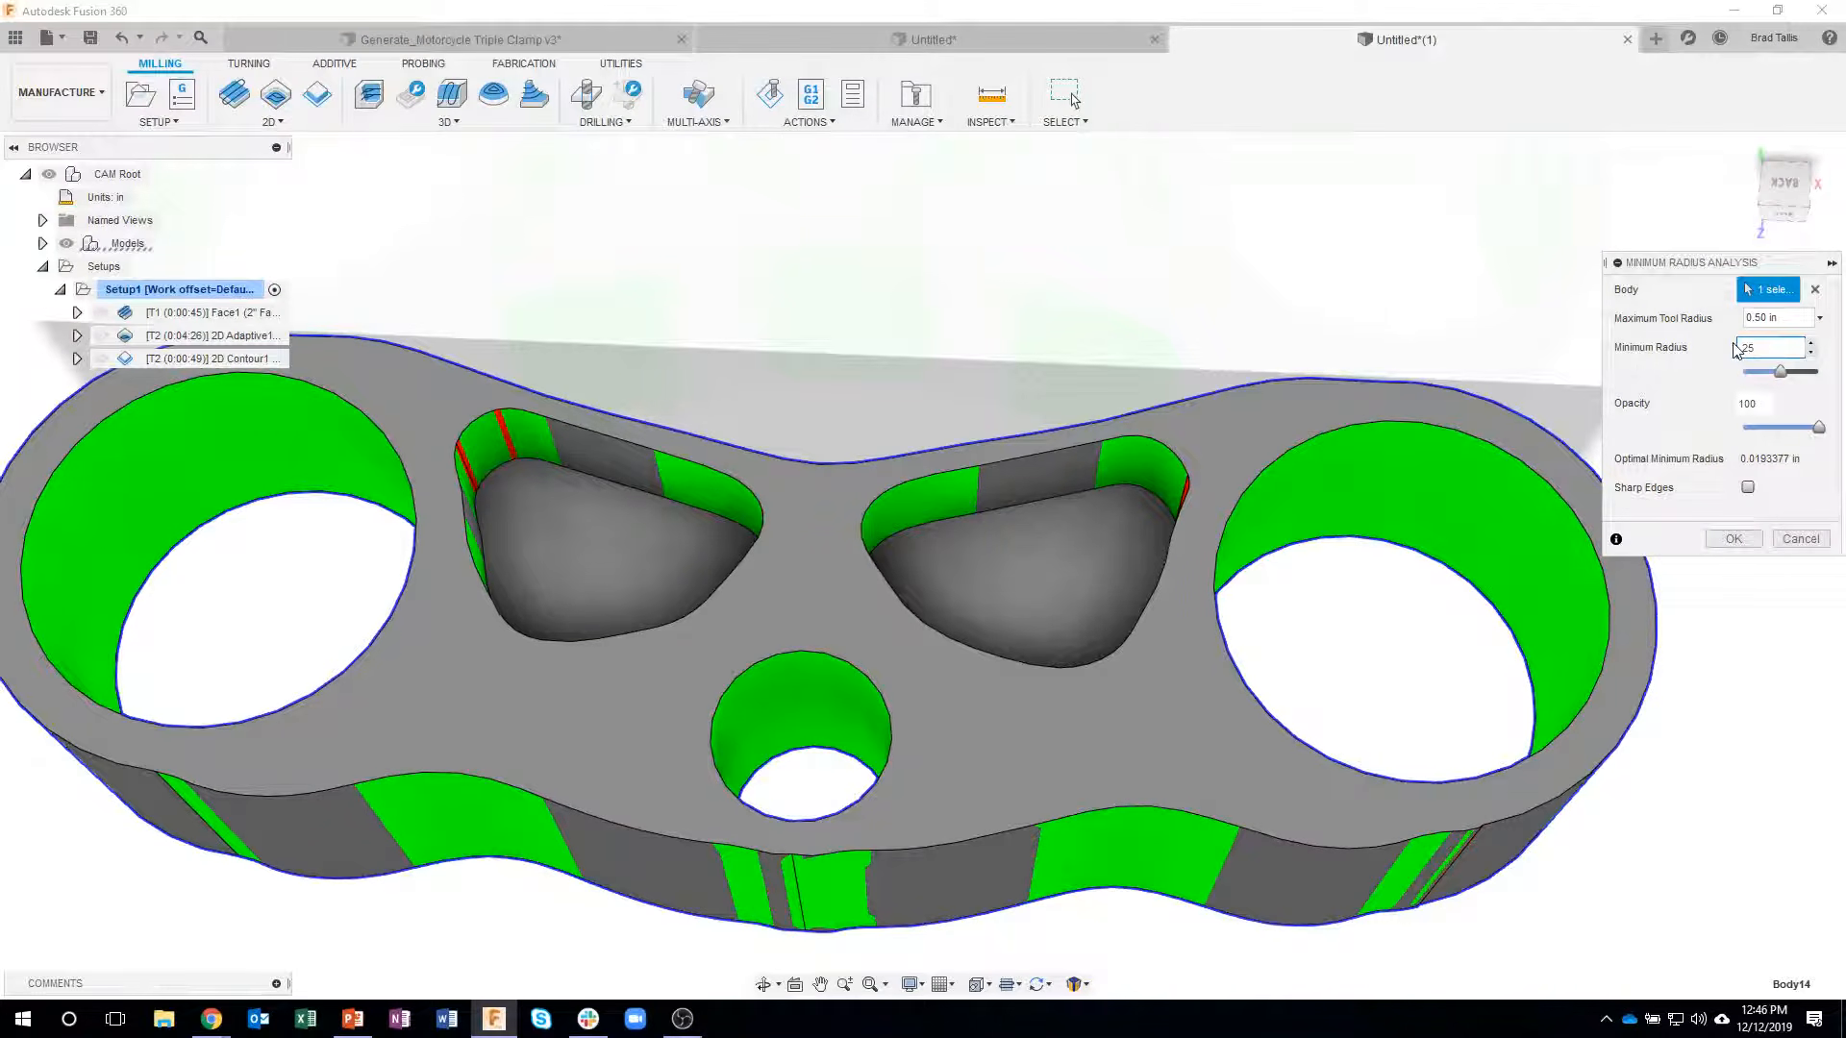
- Close the Minimum Radius Analysis without applying it and return to the clamp model
shift+middle_drag(1596, 414, 1814, 549)
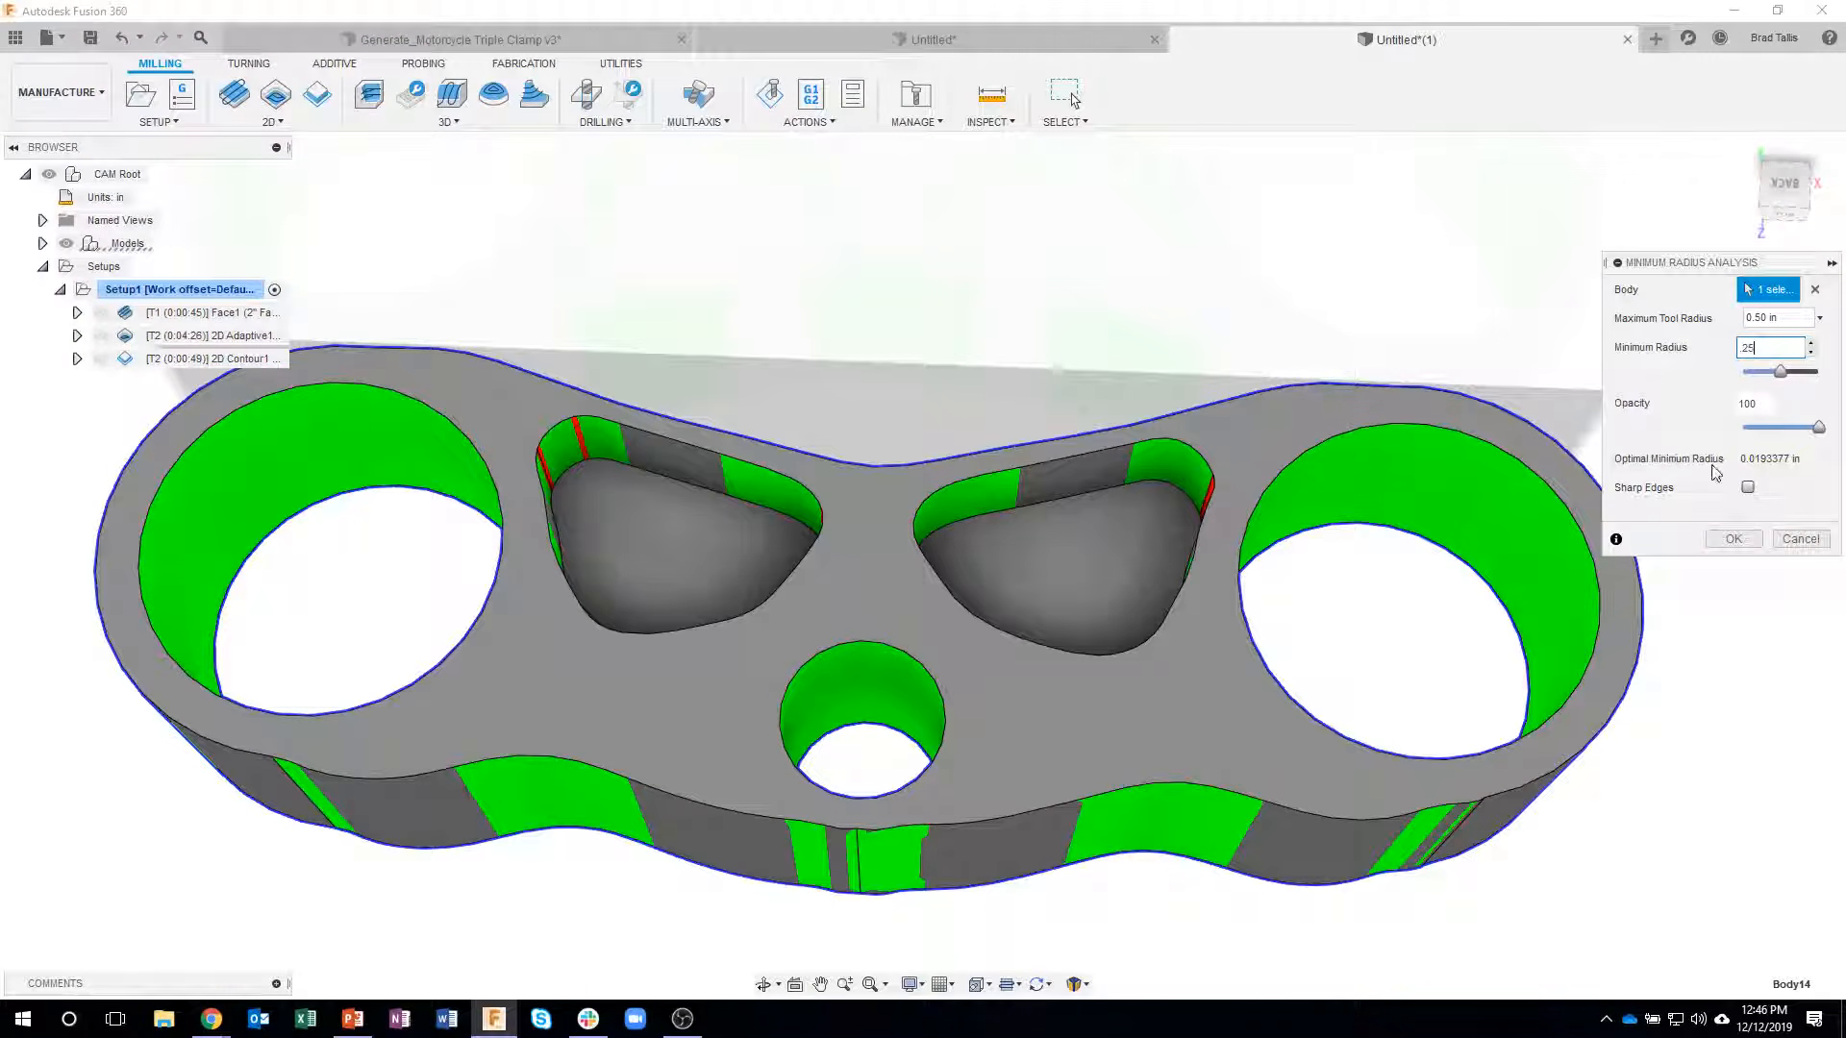
click(1786, 539)
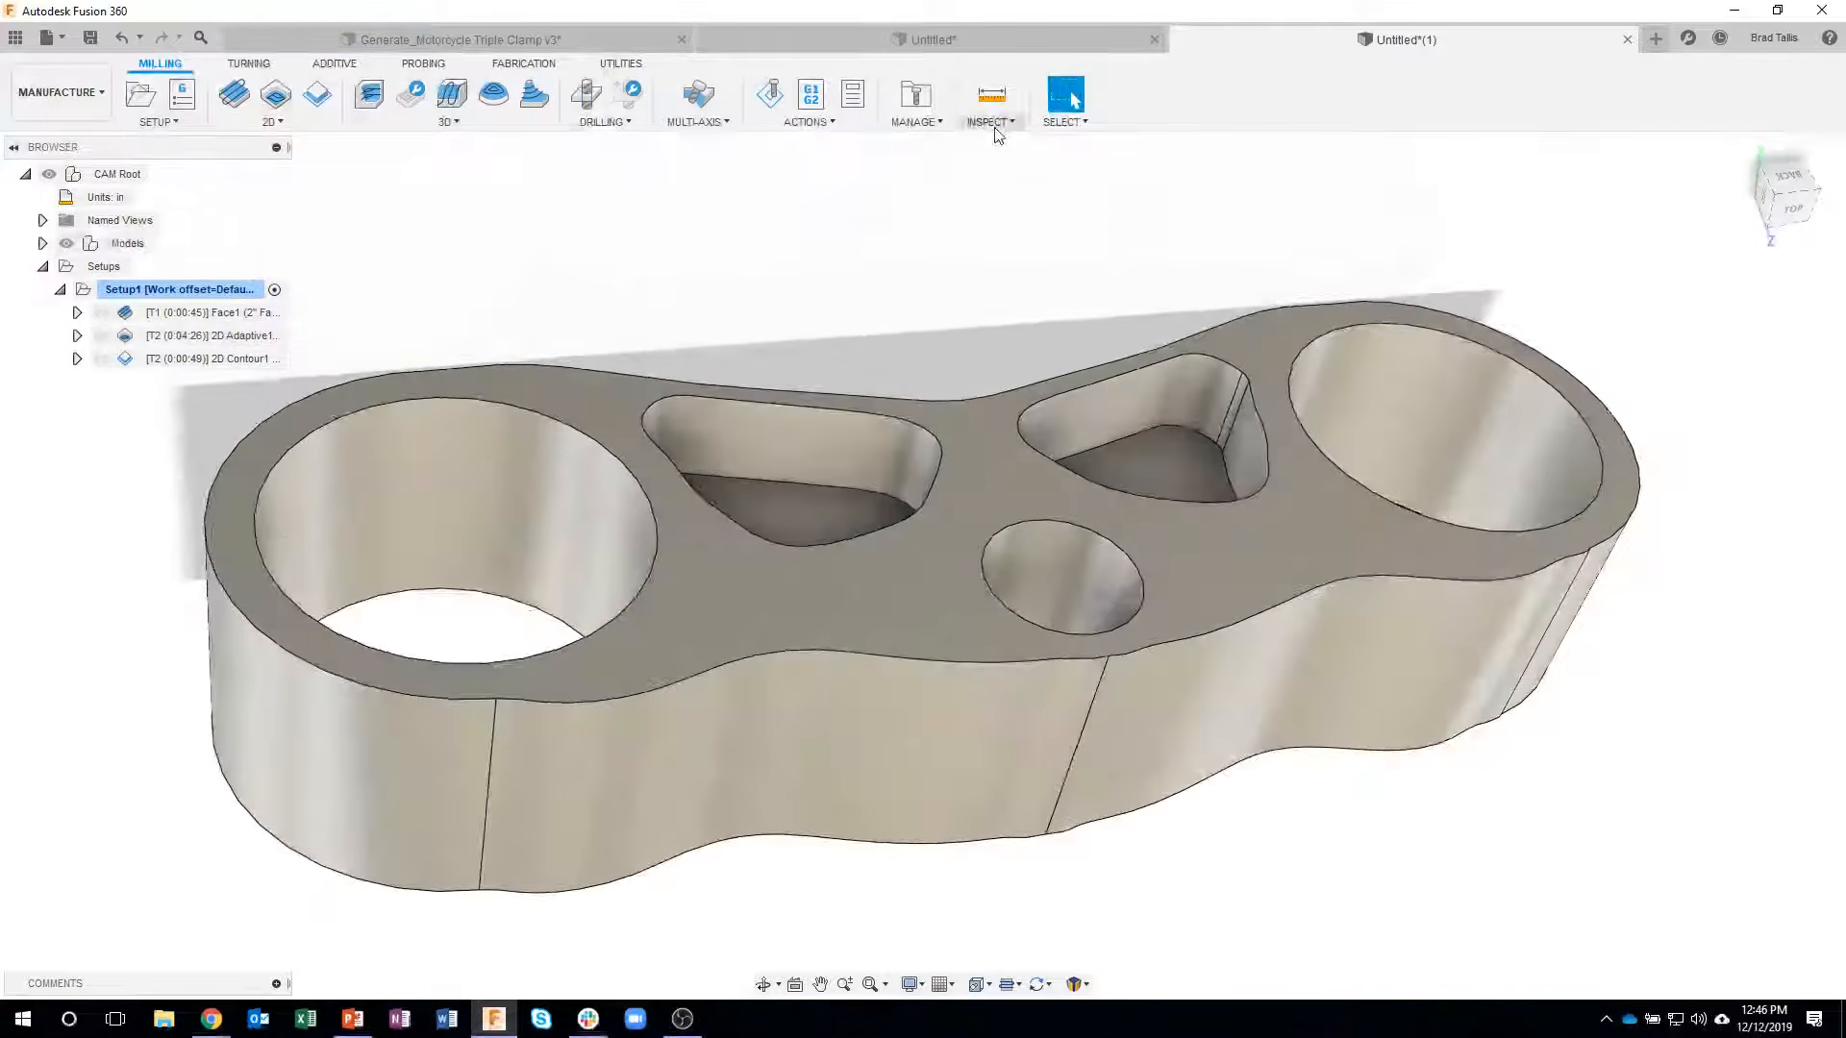
click(990, 121)
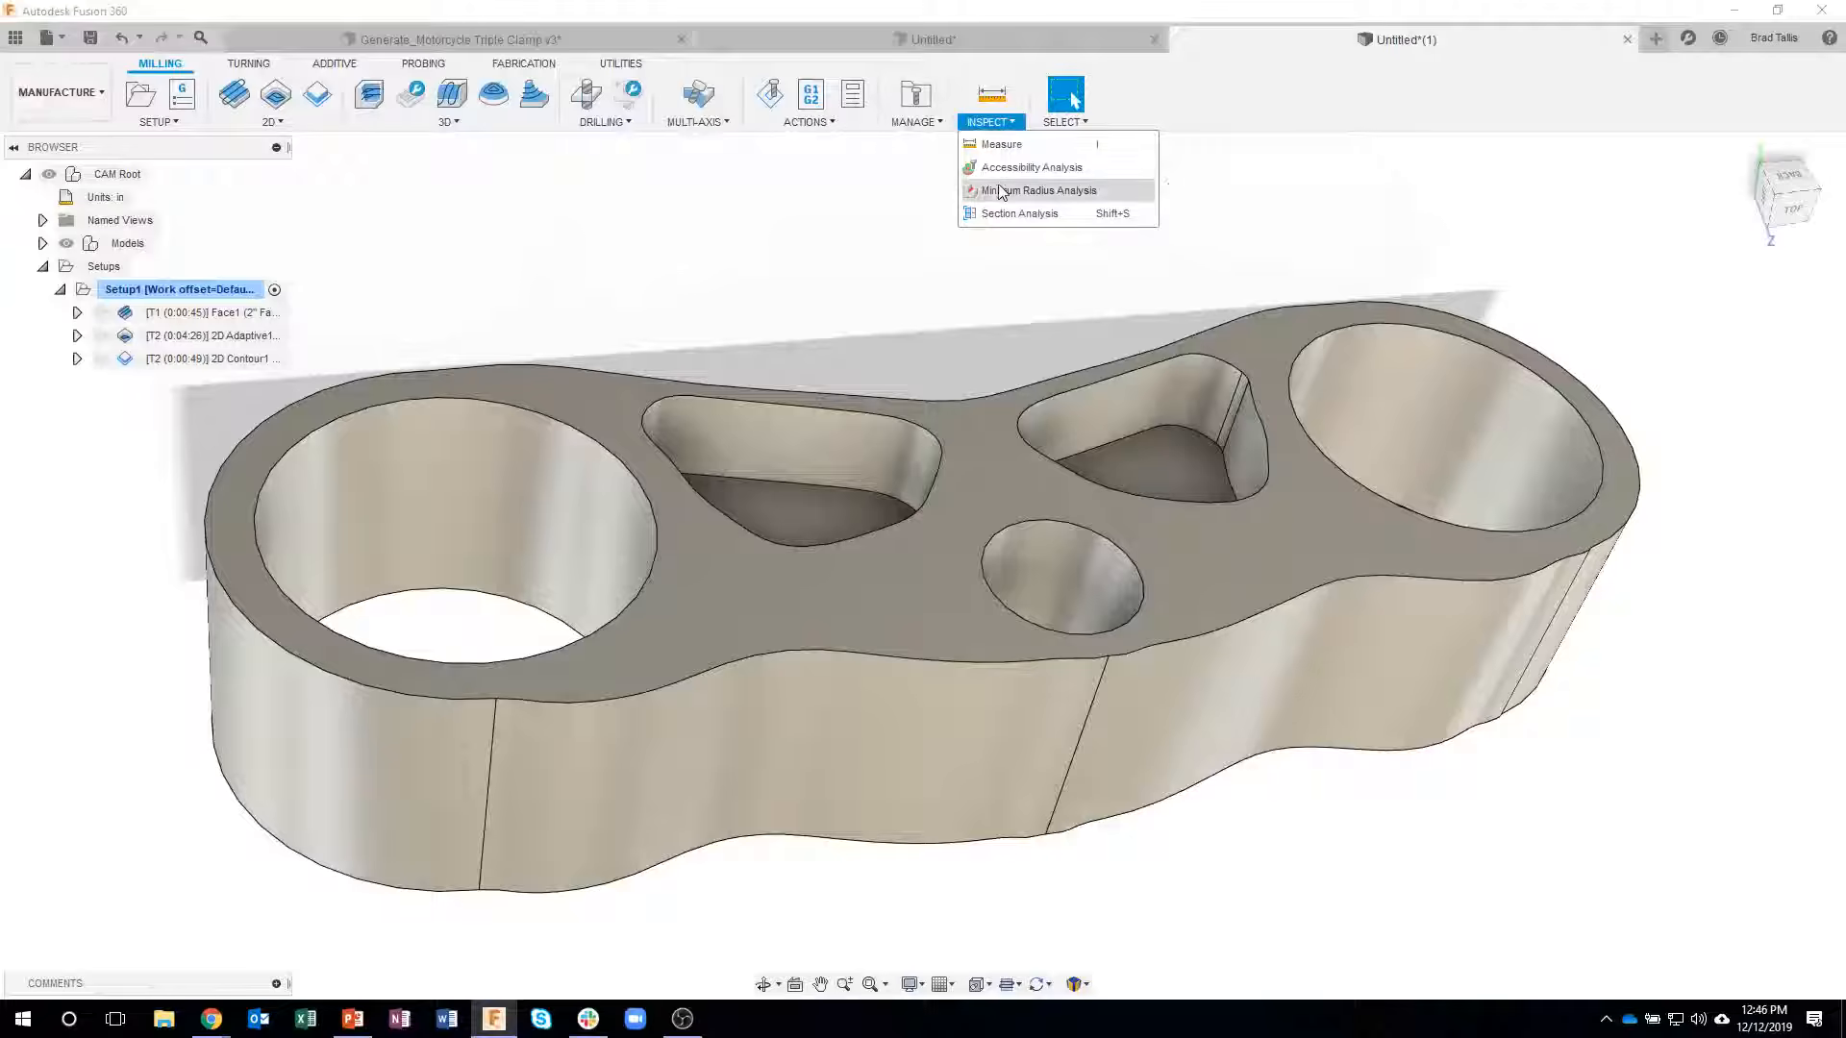
click(850, 215)
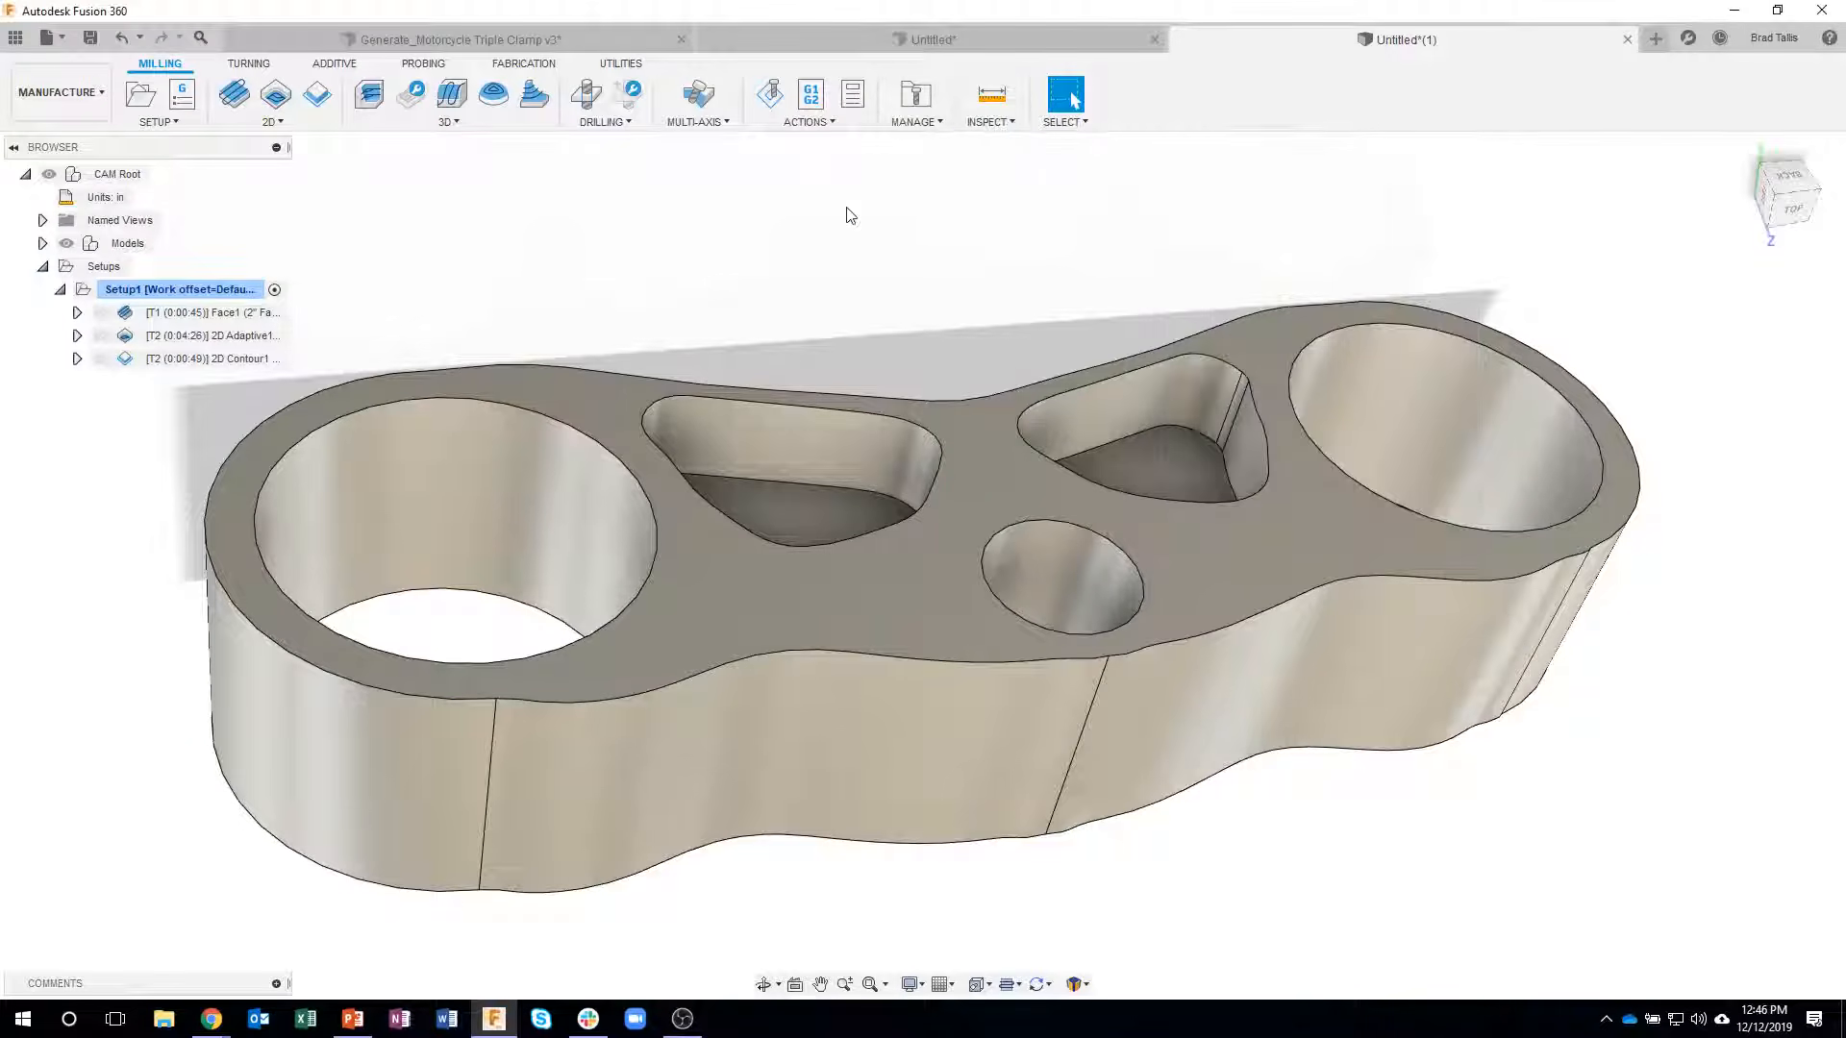
shift+middle_drag(850, 215, 636, 200)
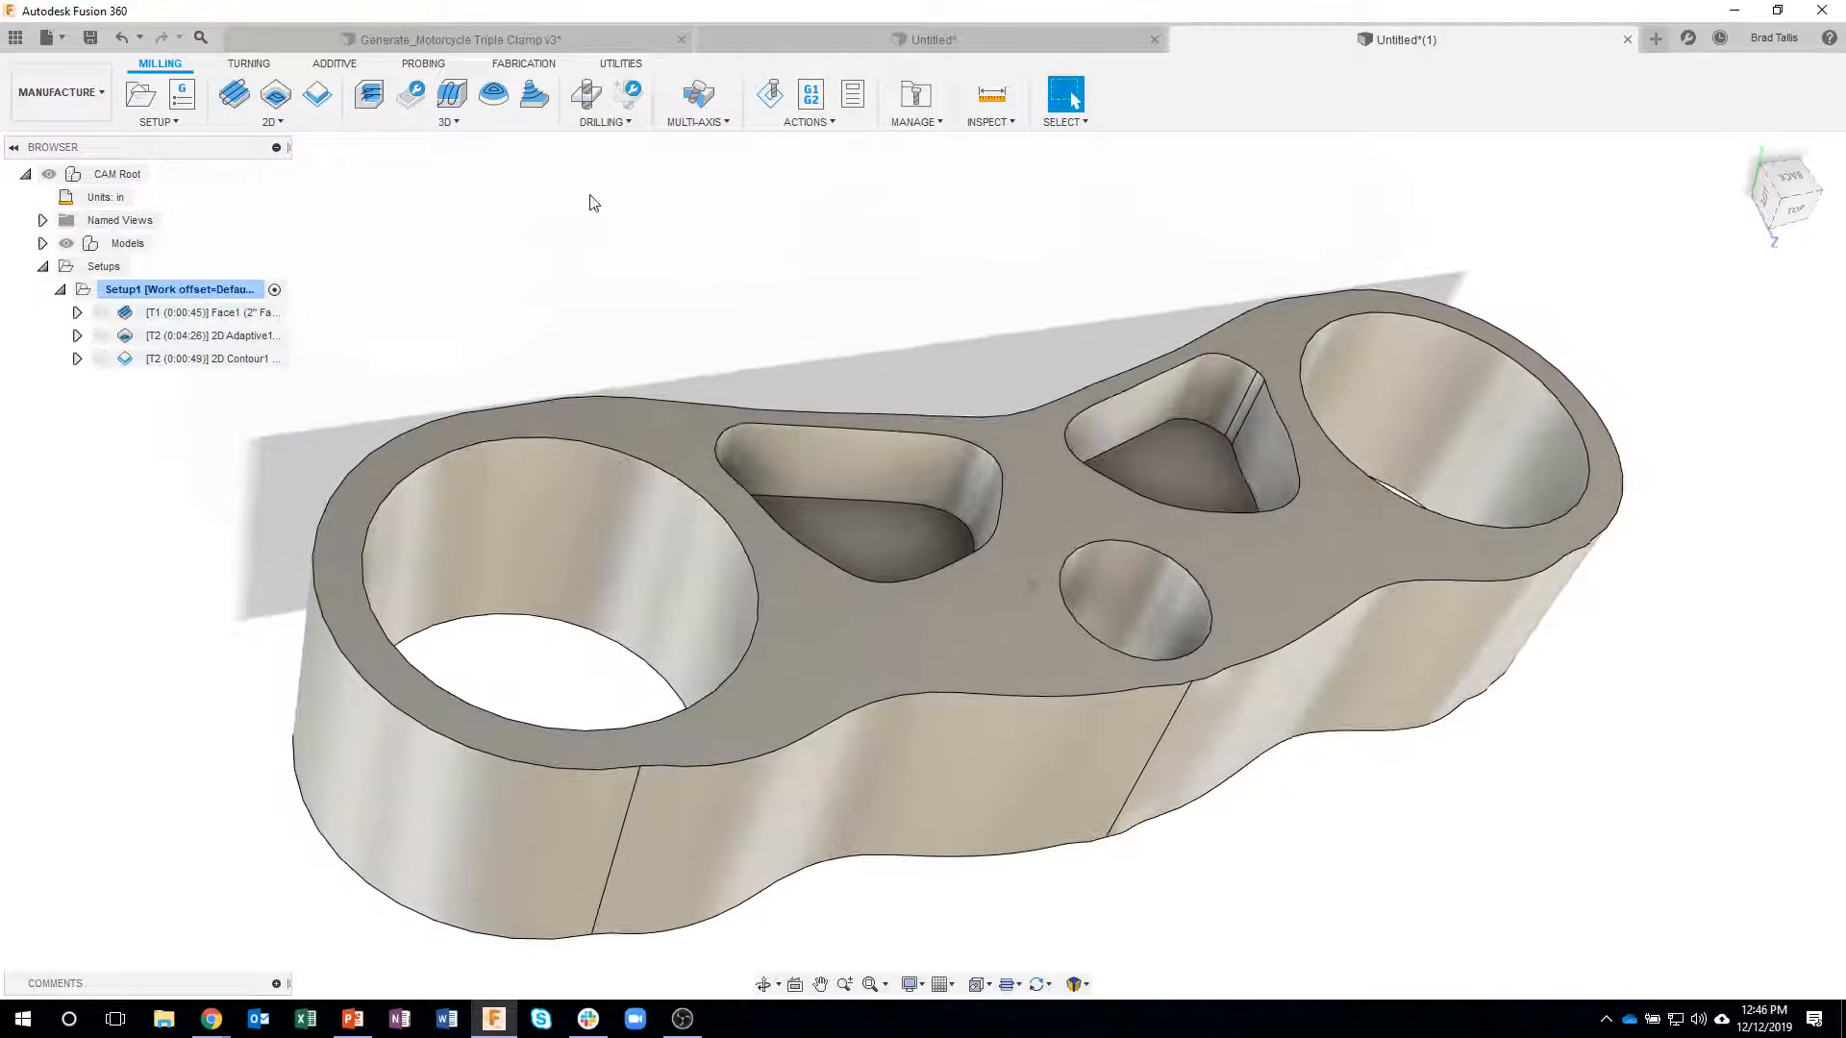
- Create a 2D Adaptive Clearing operation using the #4 Ø1/4" flat end mill from the cloud tool library
click(285, 127)
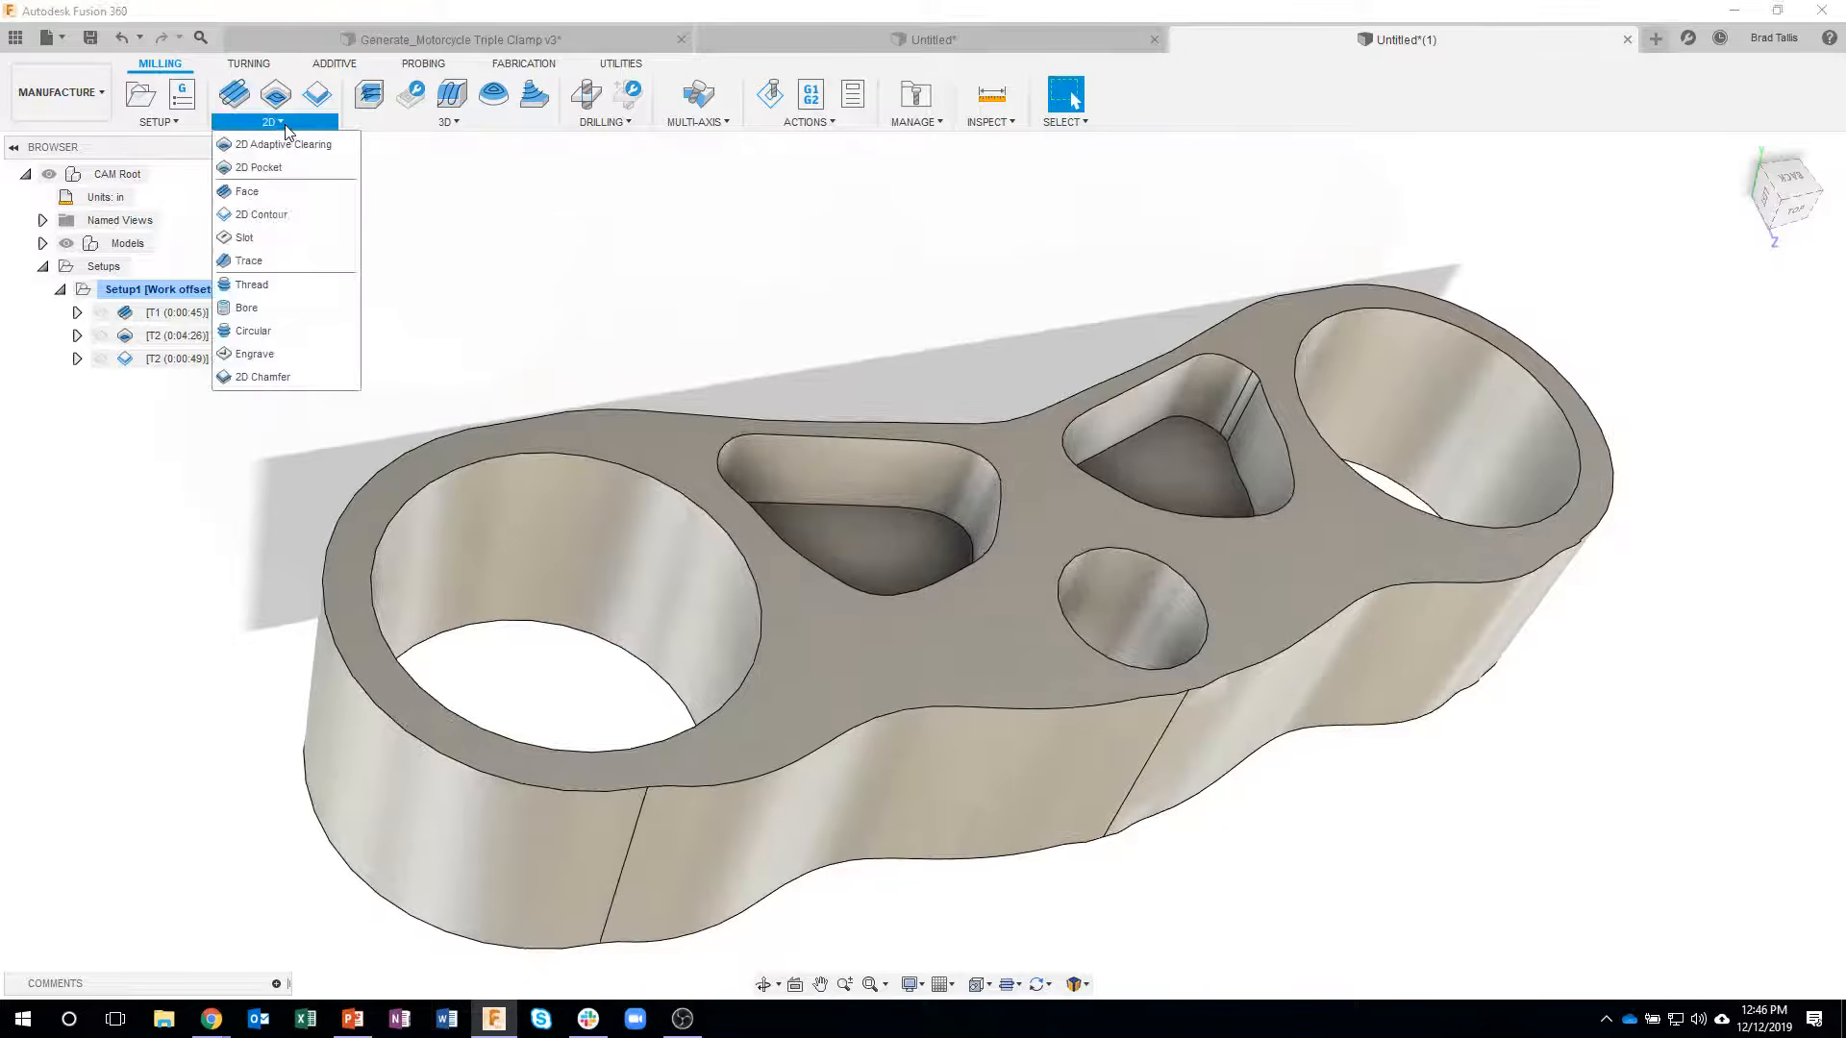
click(283, 143)
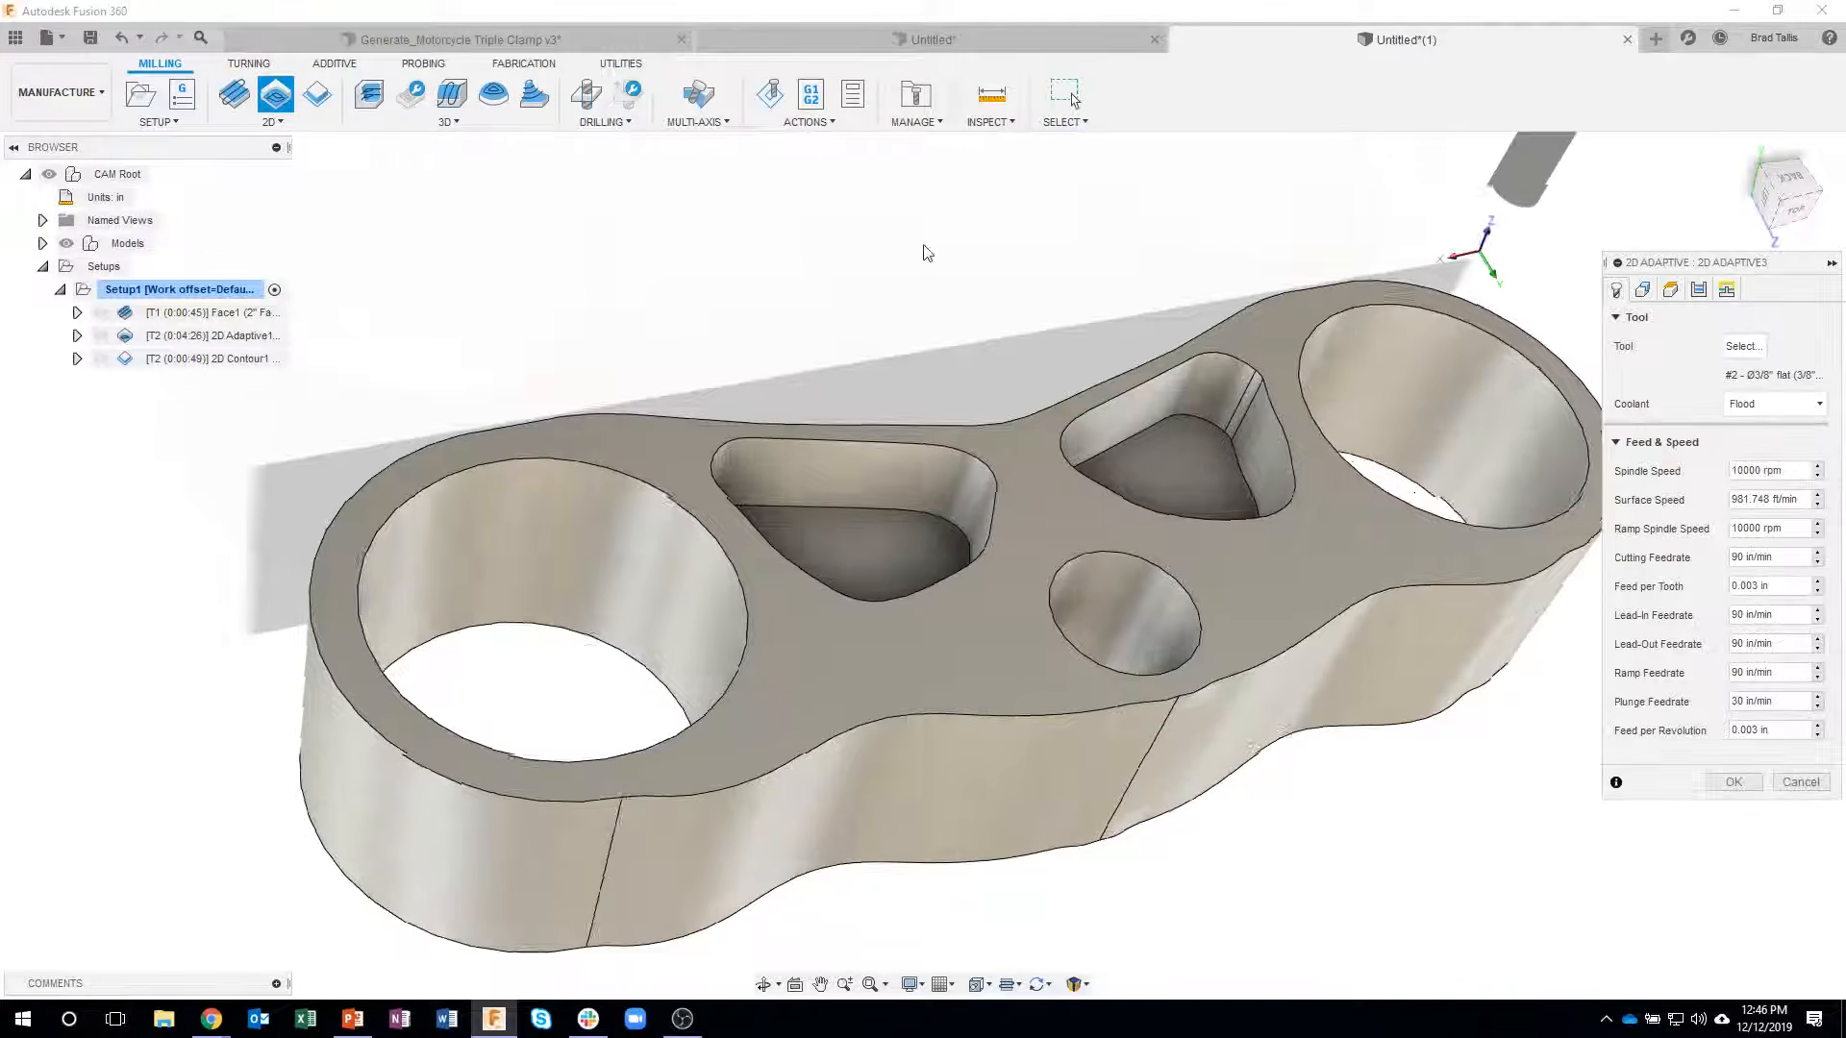
click(1742, 346)
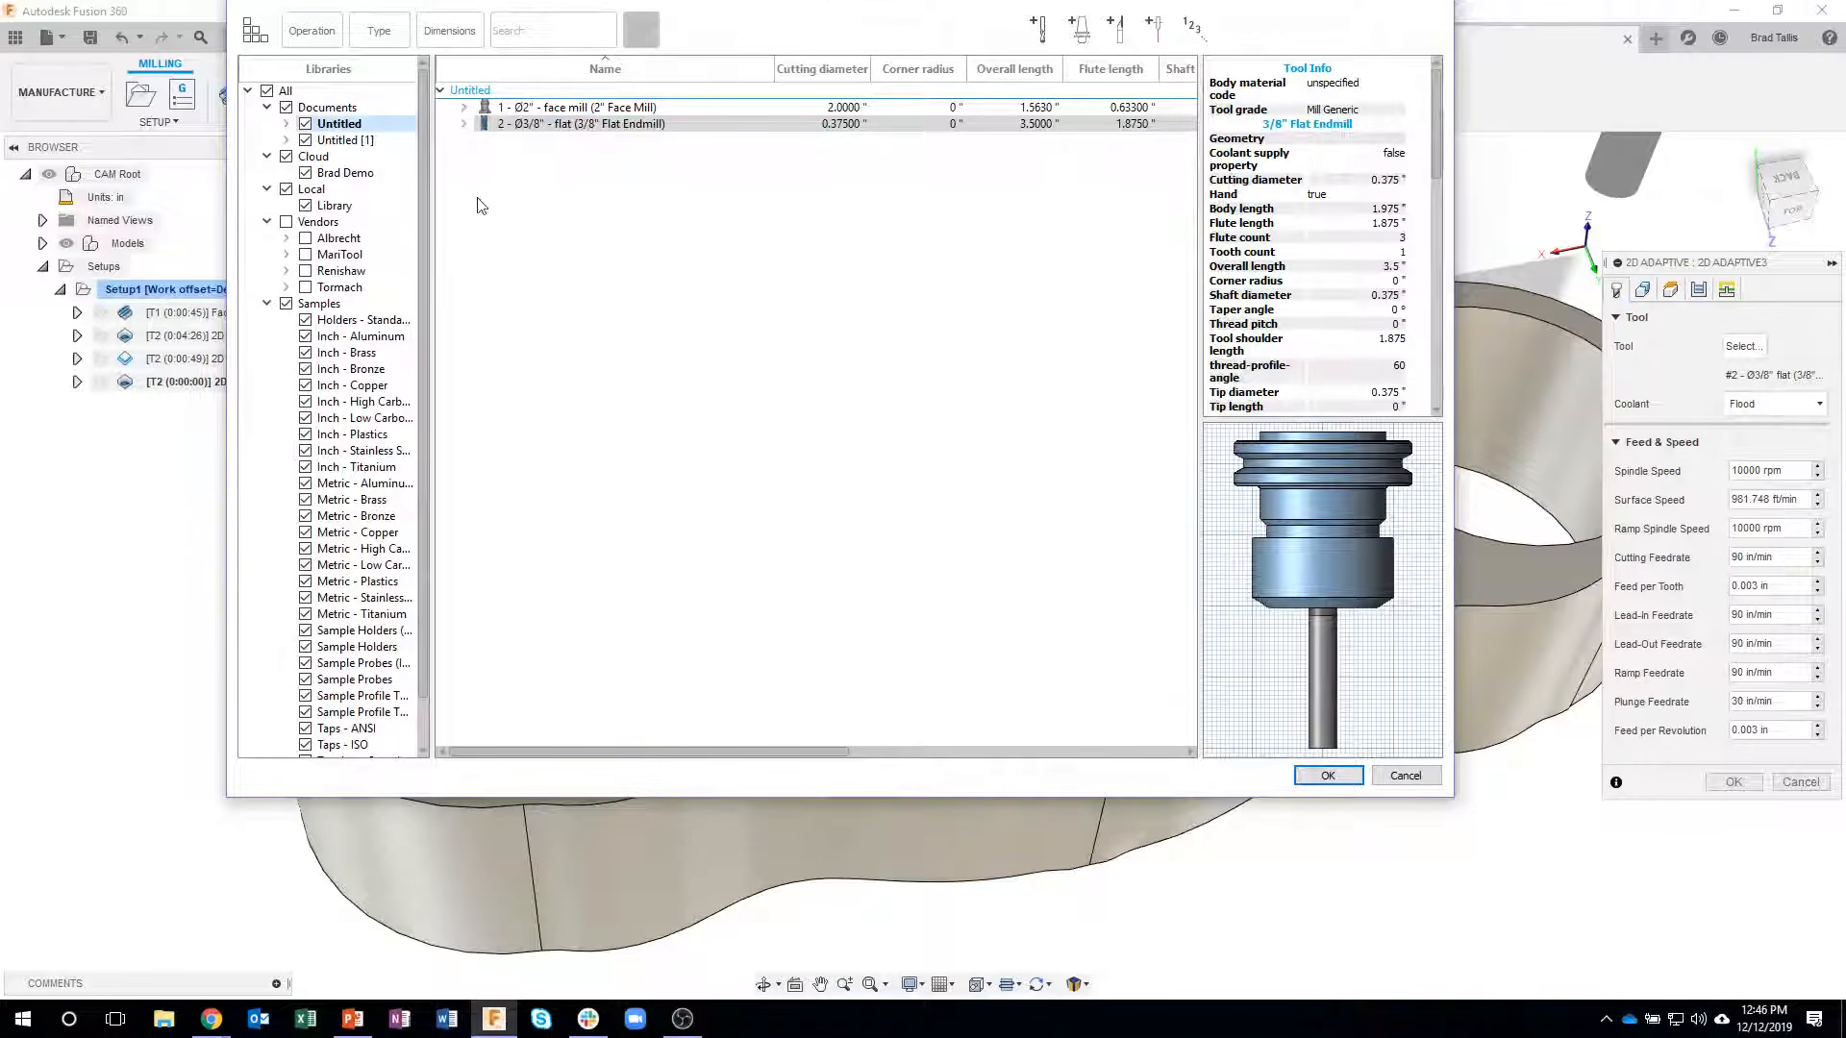
click(371, 173)
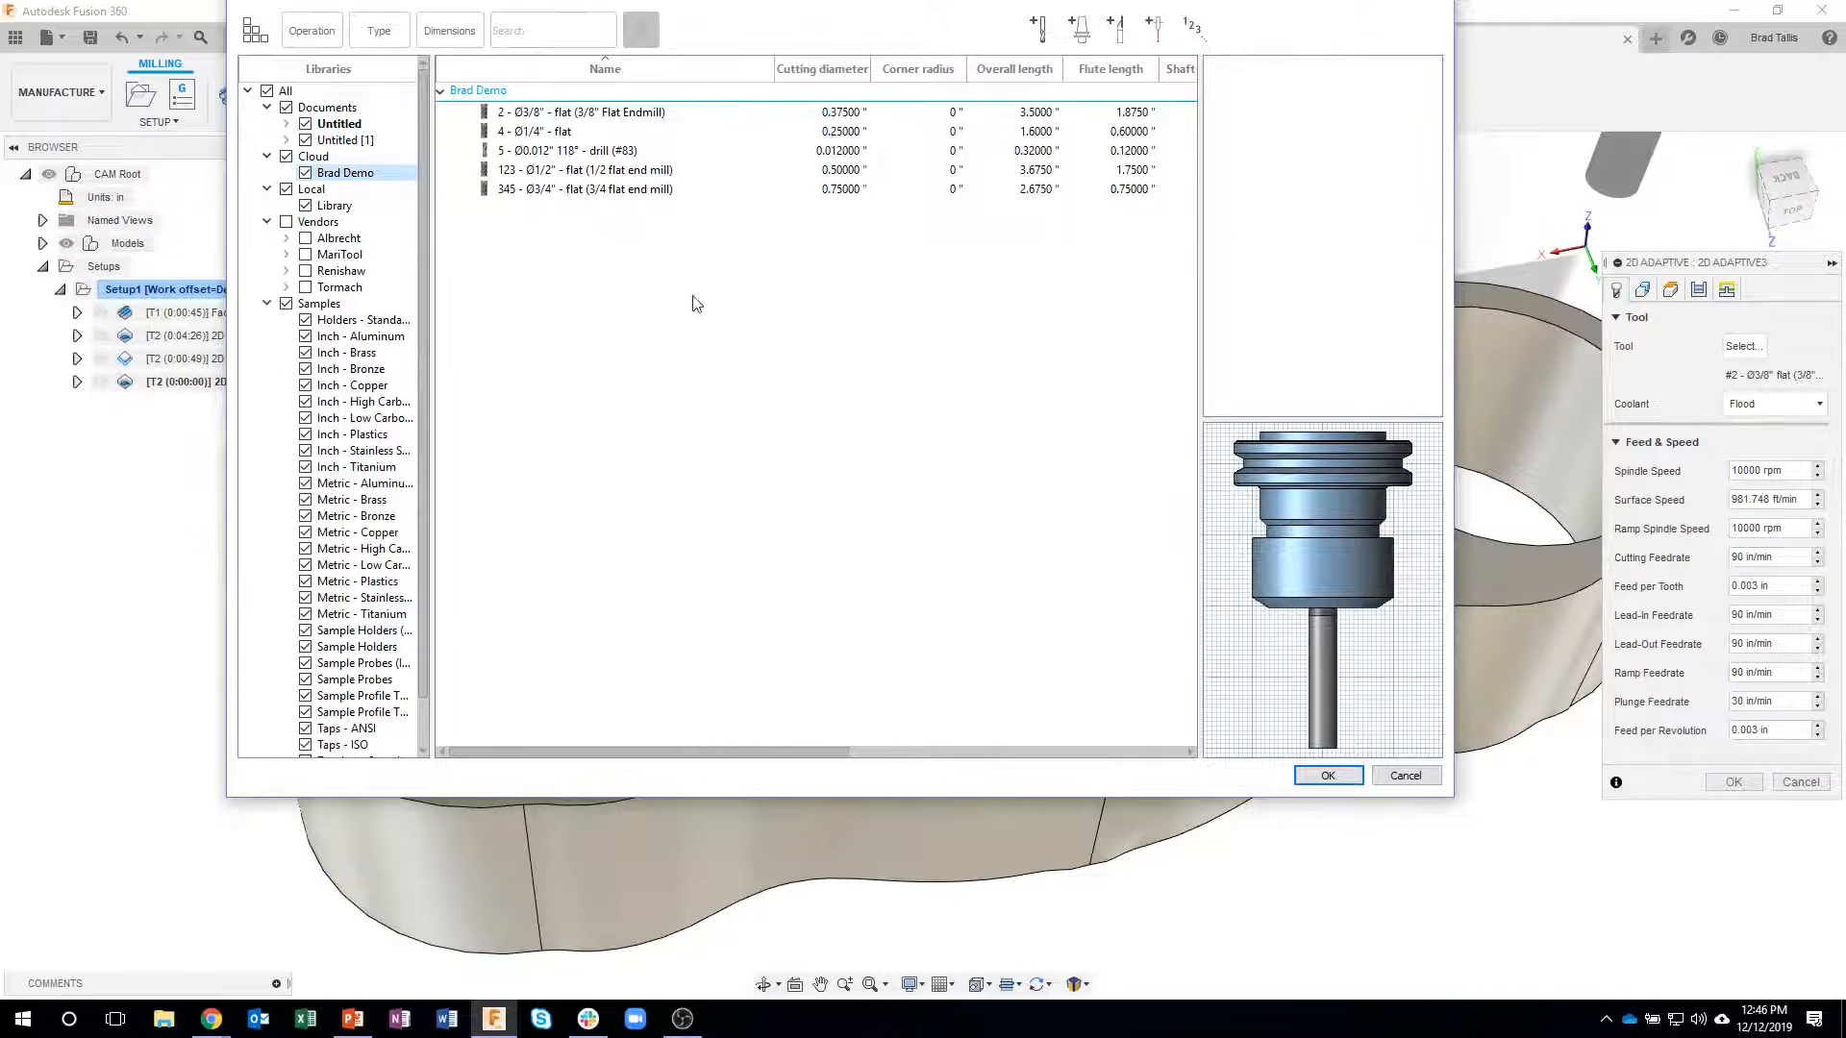
click(567, 132)
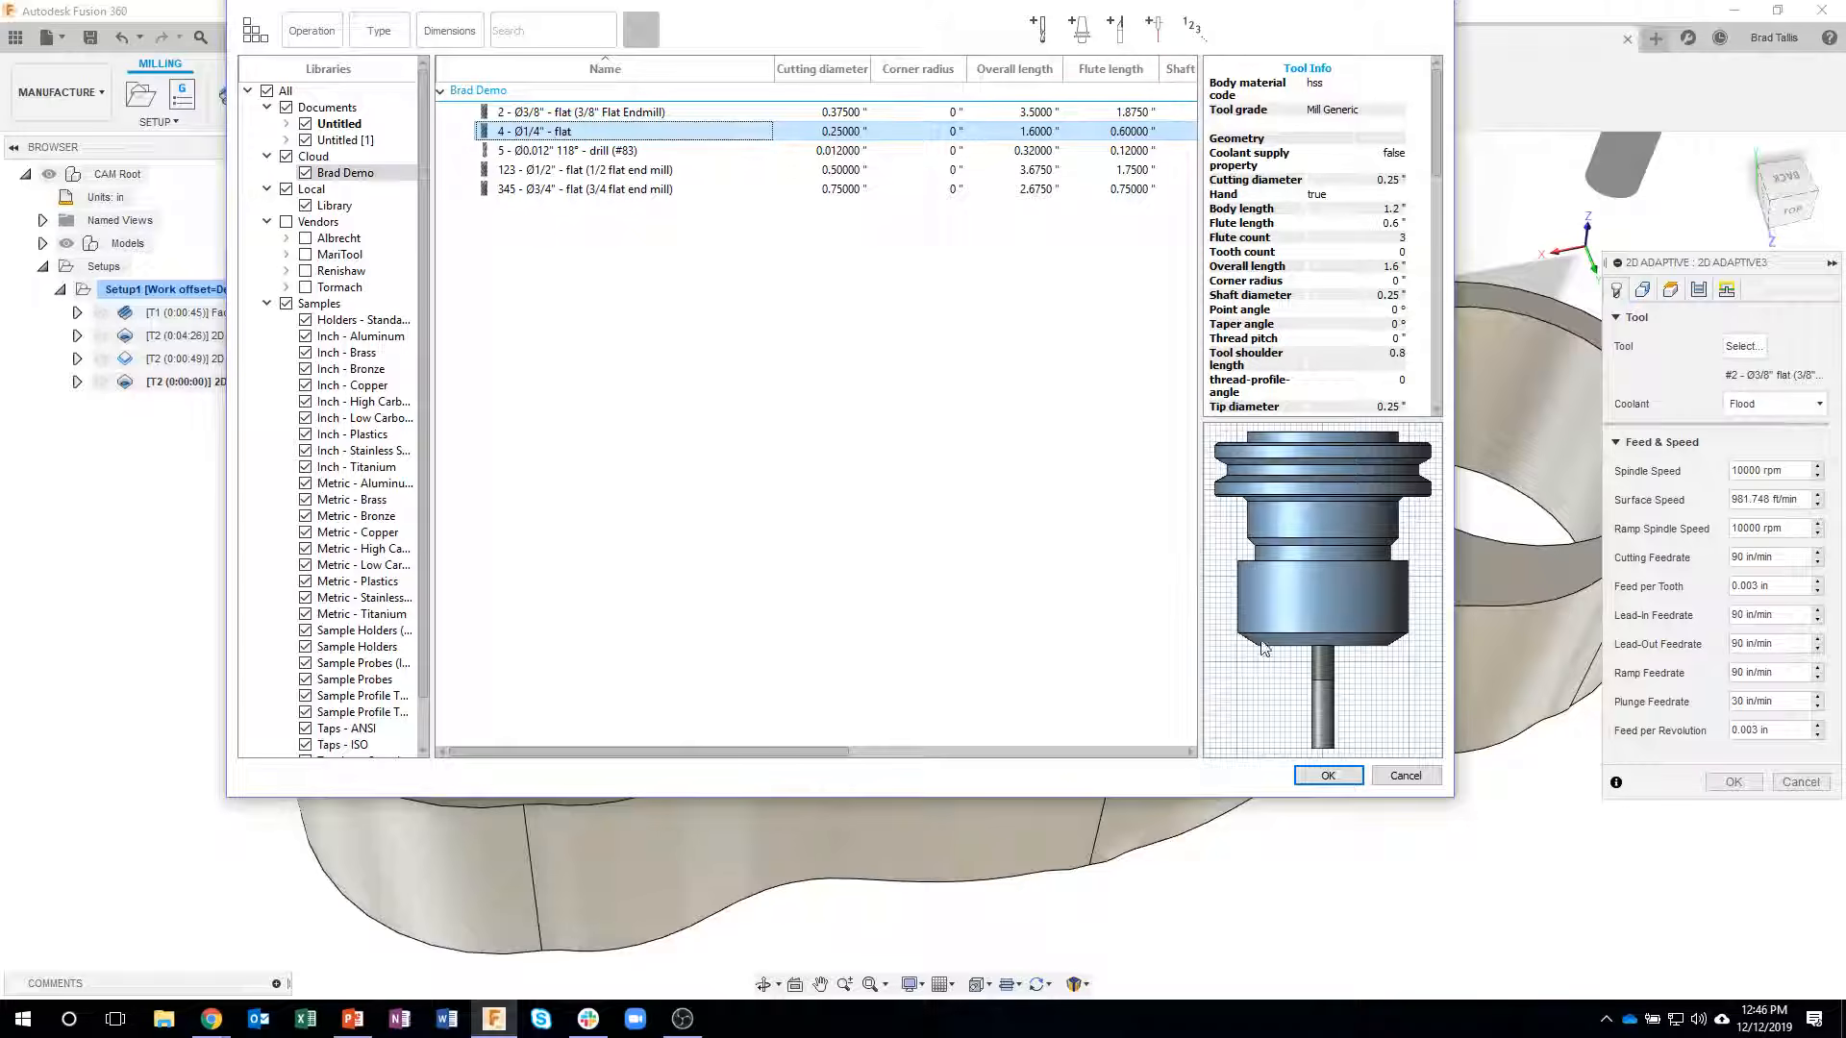
click(1325, 777)
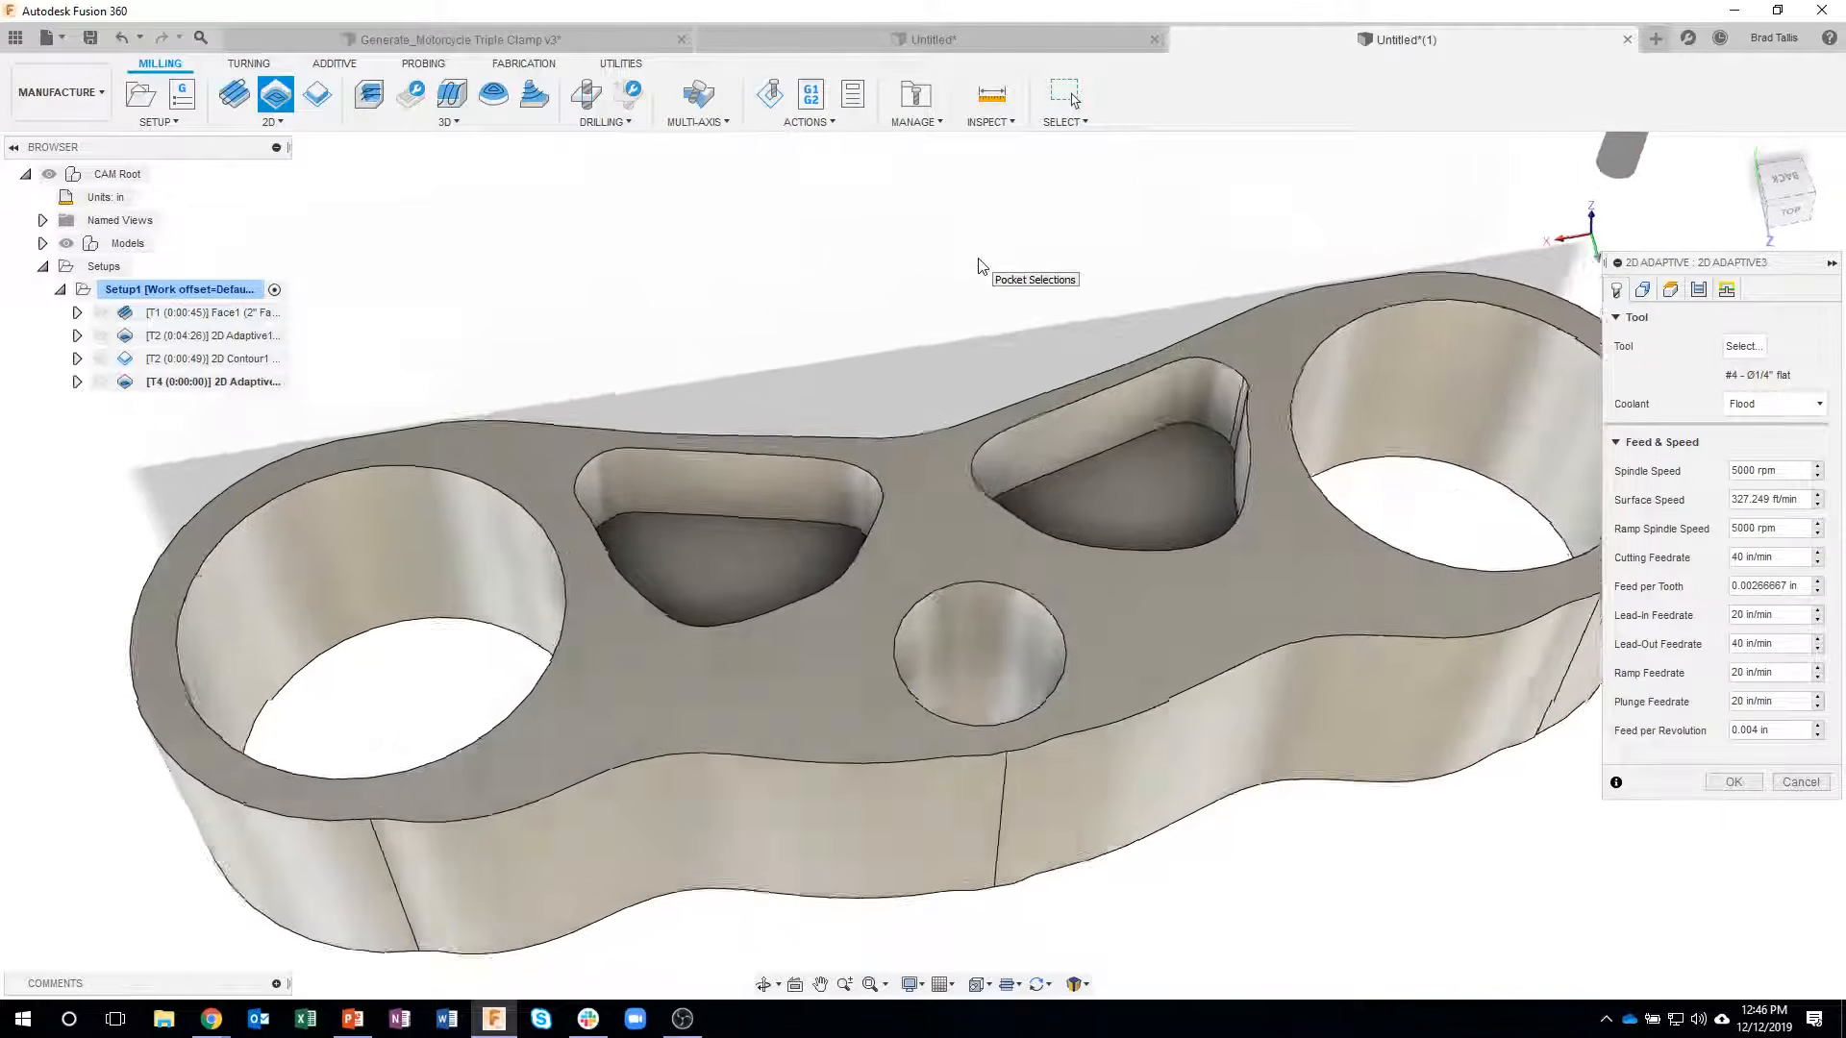
- Use the floor contours of the two triangular pockets as the adaptive operation's pocket selections and generate the toolpath
click(1642, 290)
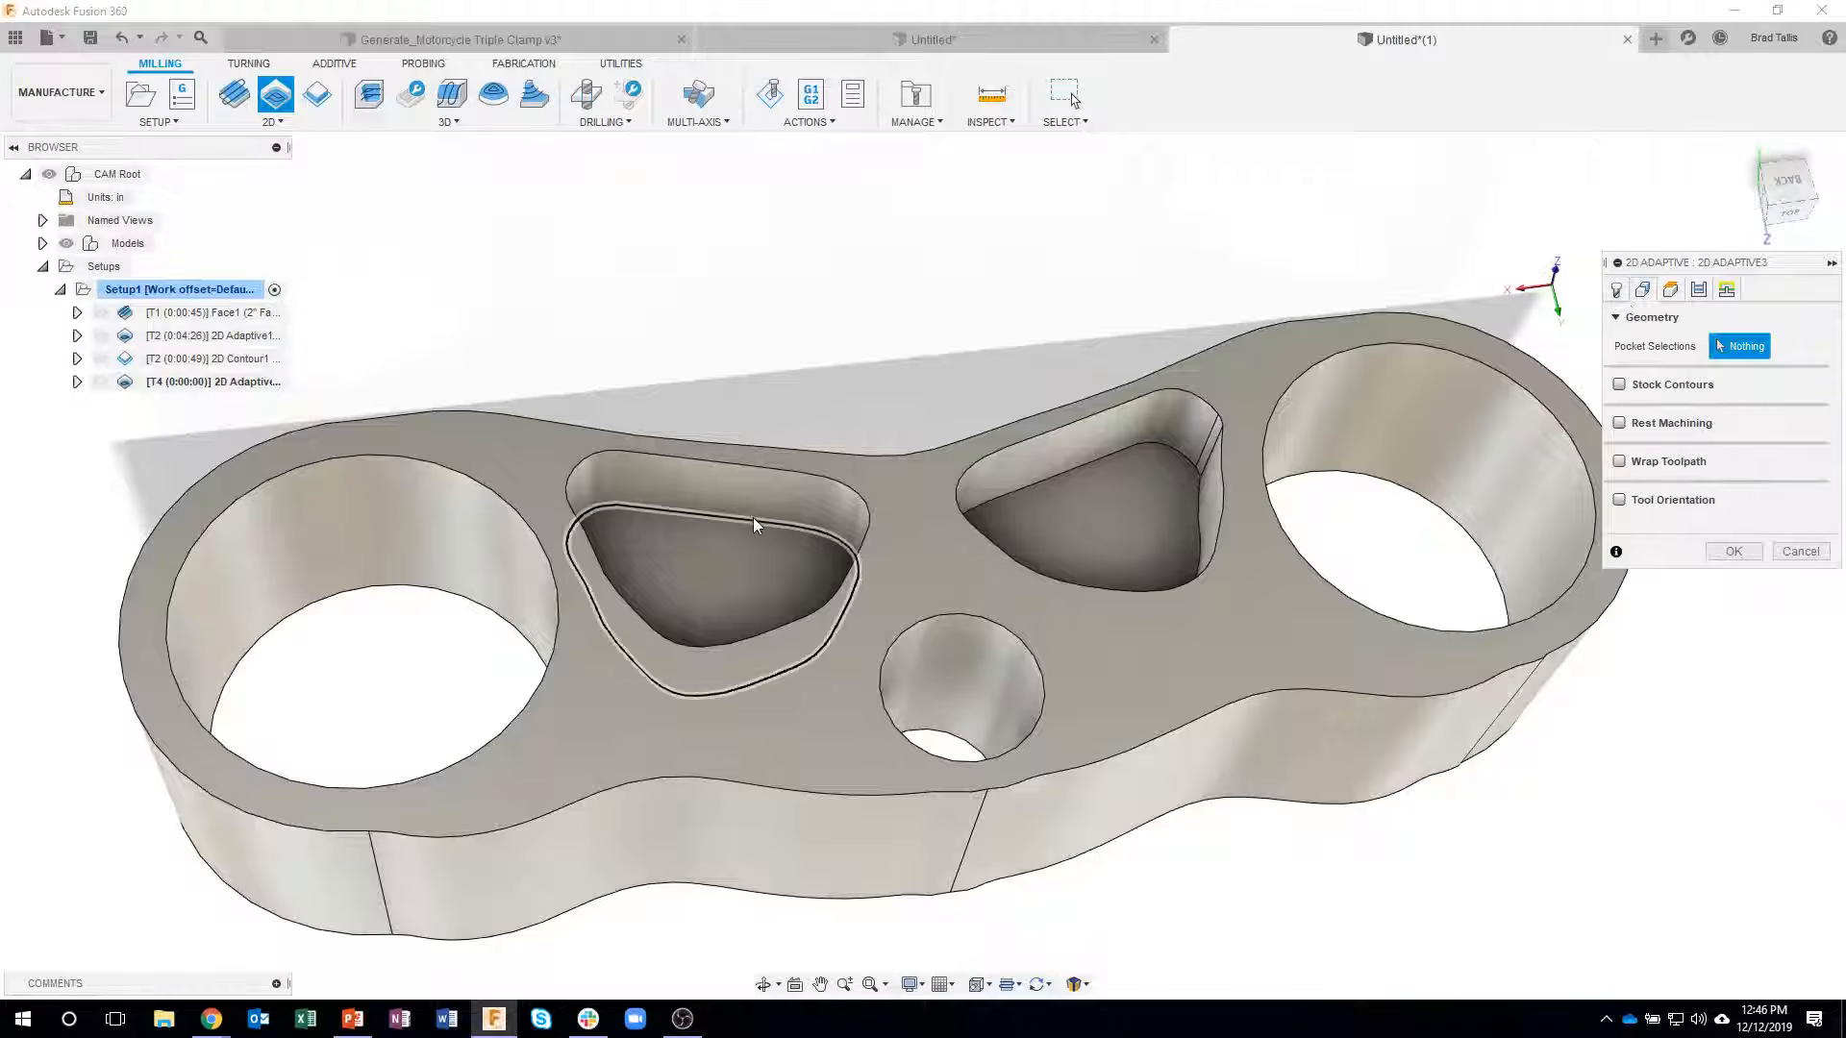
click(1061, 514)
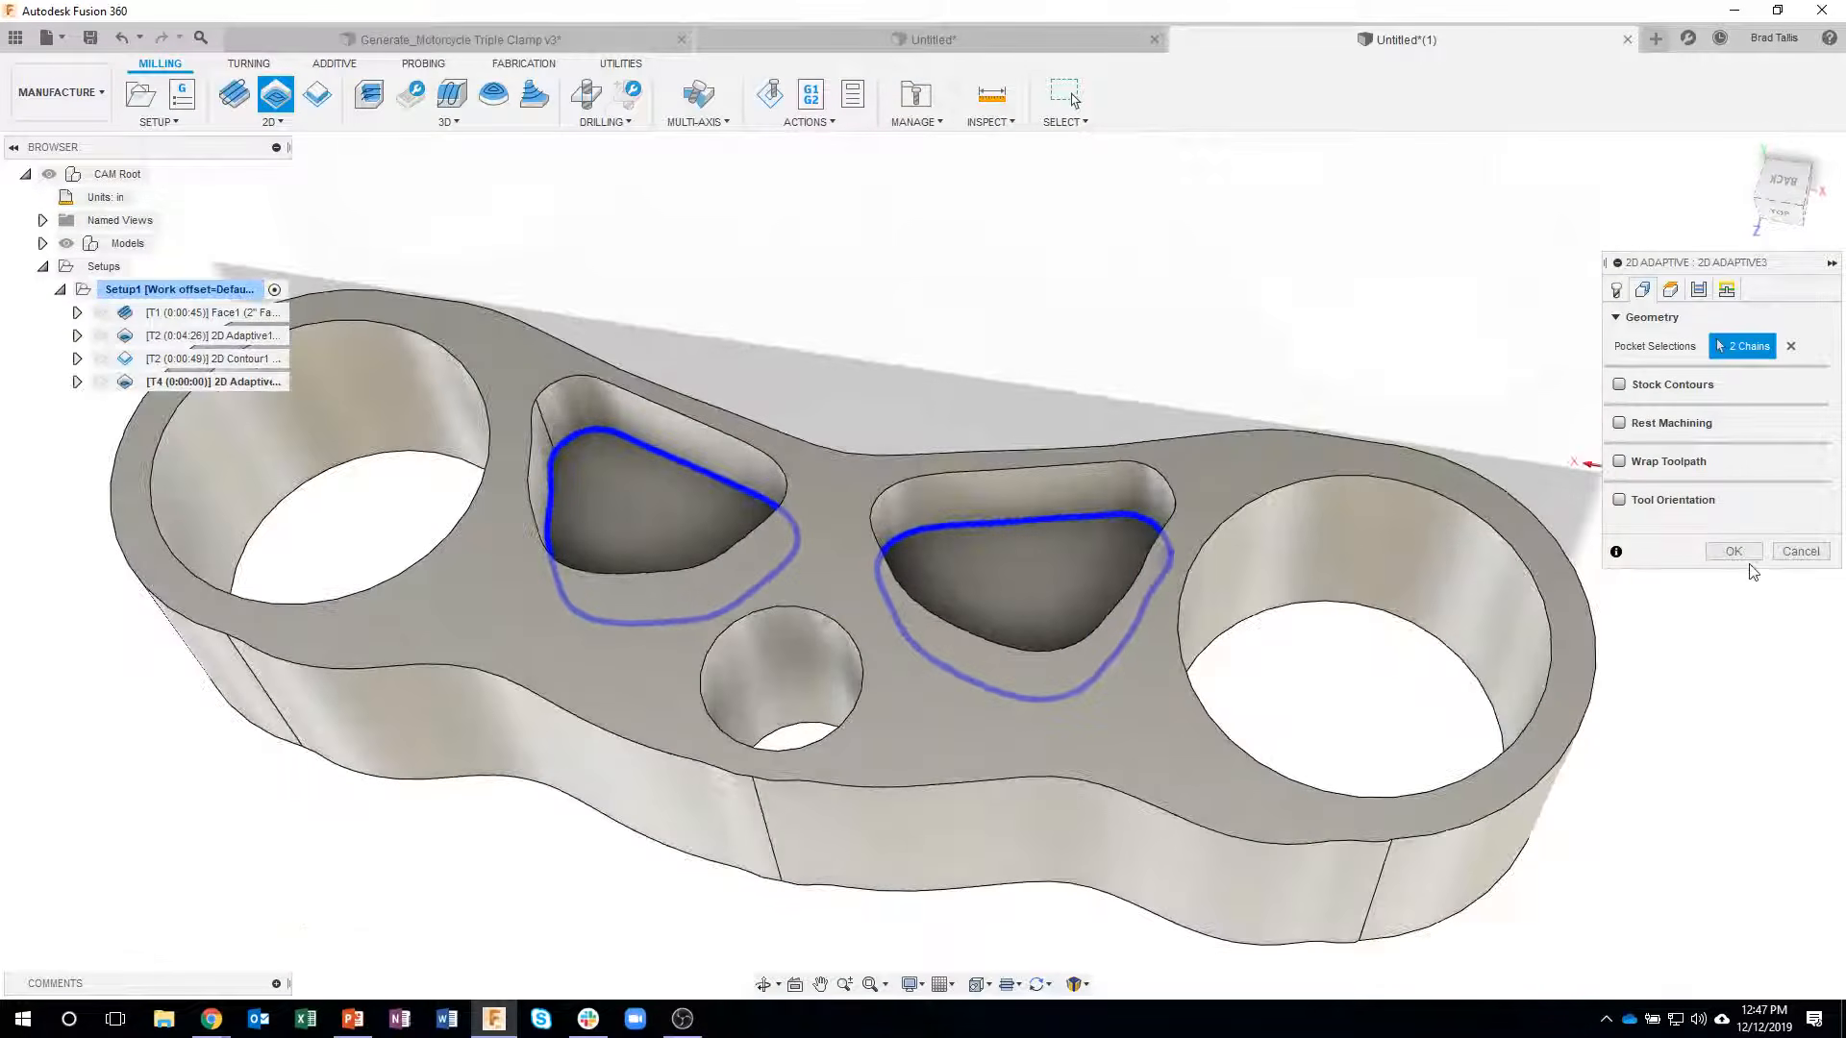
click(1735, 553)
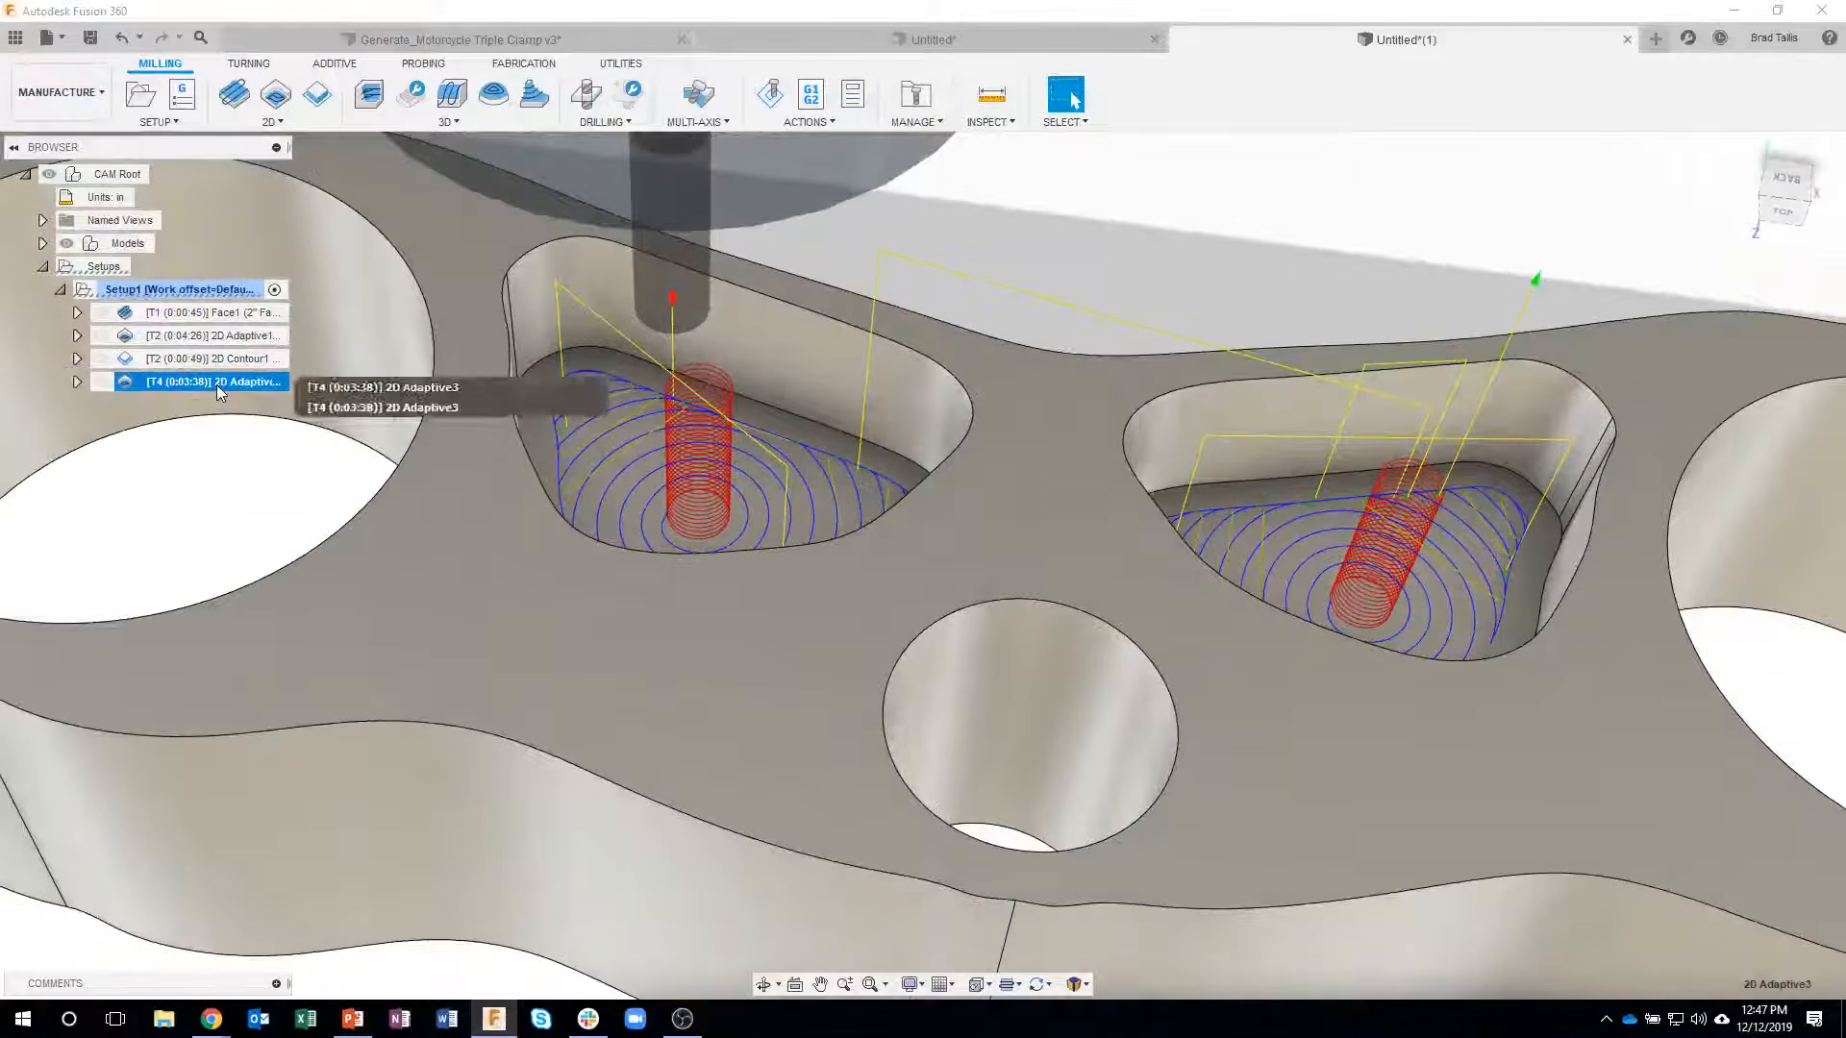
- Edit the pocket adaptive operation to use a ramp taper angle of 2 deg and regenerate its toolpath
right_click(216, 384)
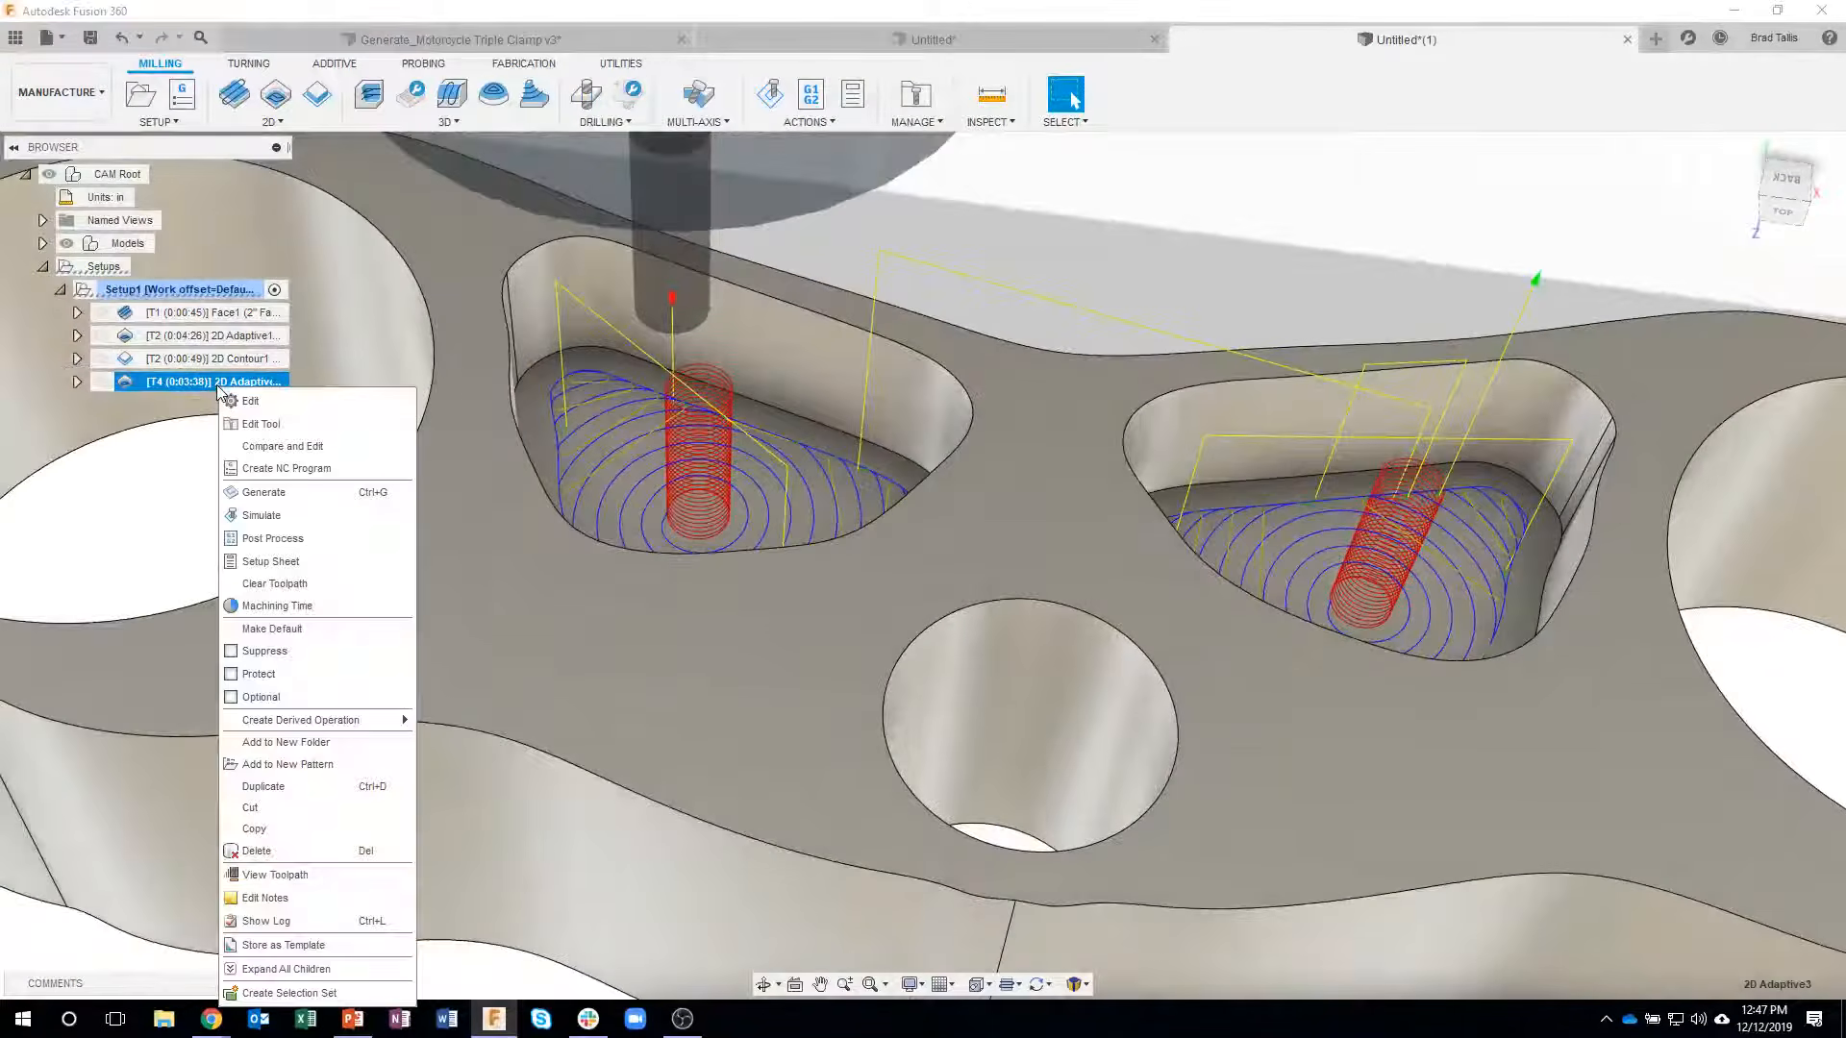
click(260, 402)
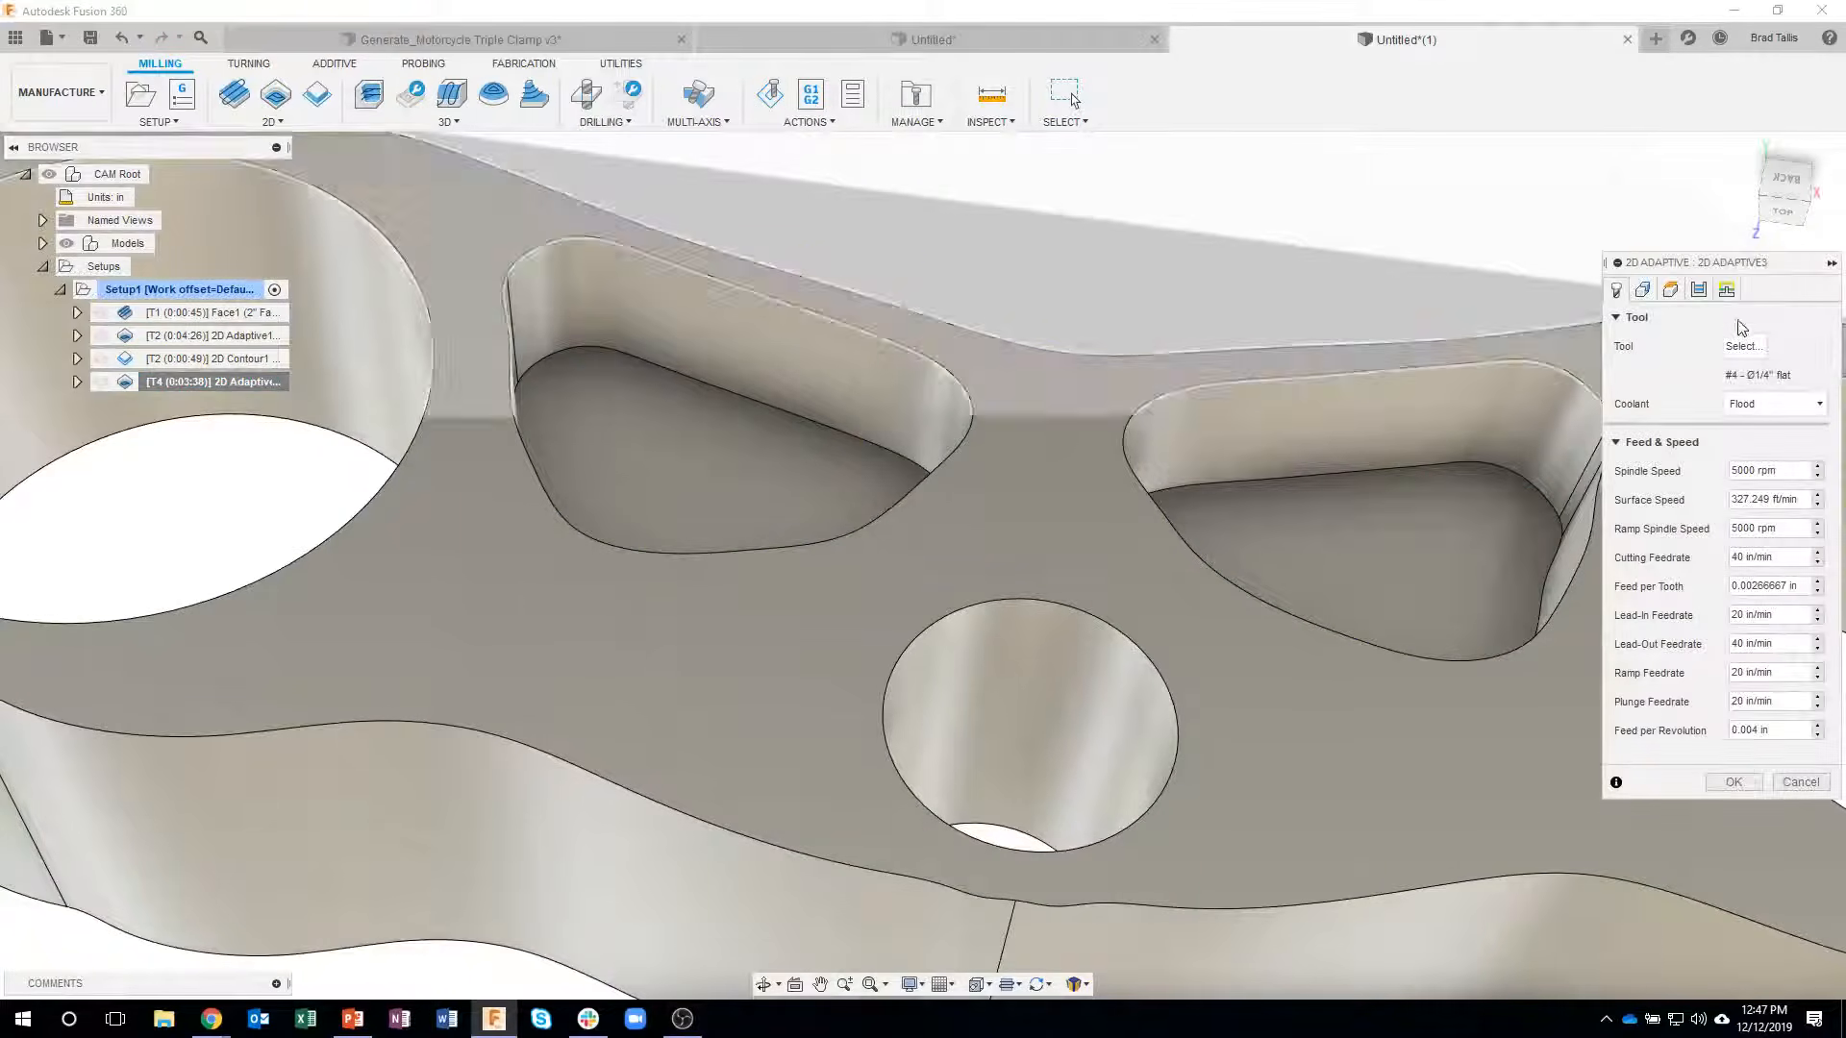
click(1726, 289)
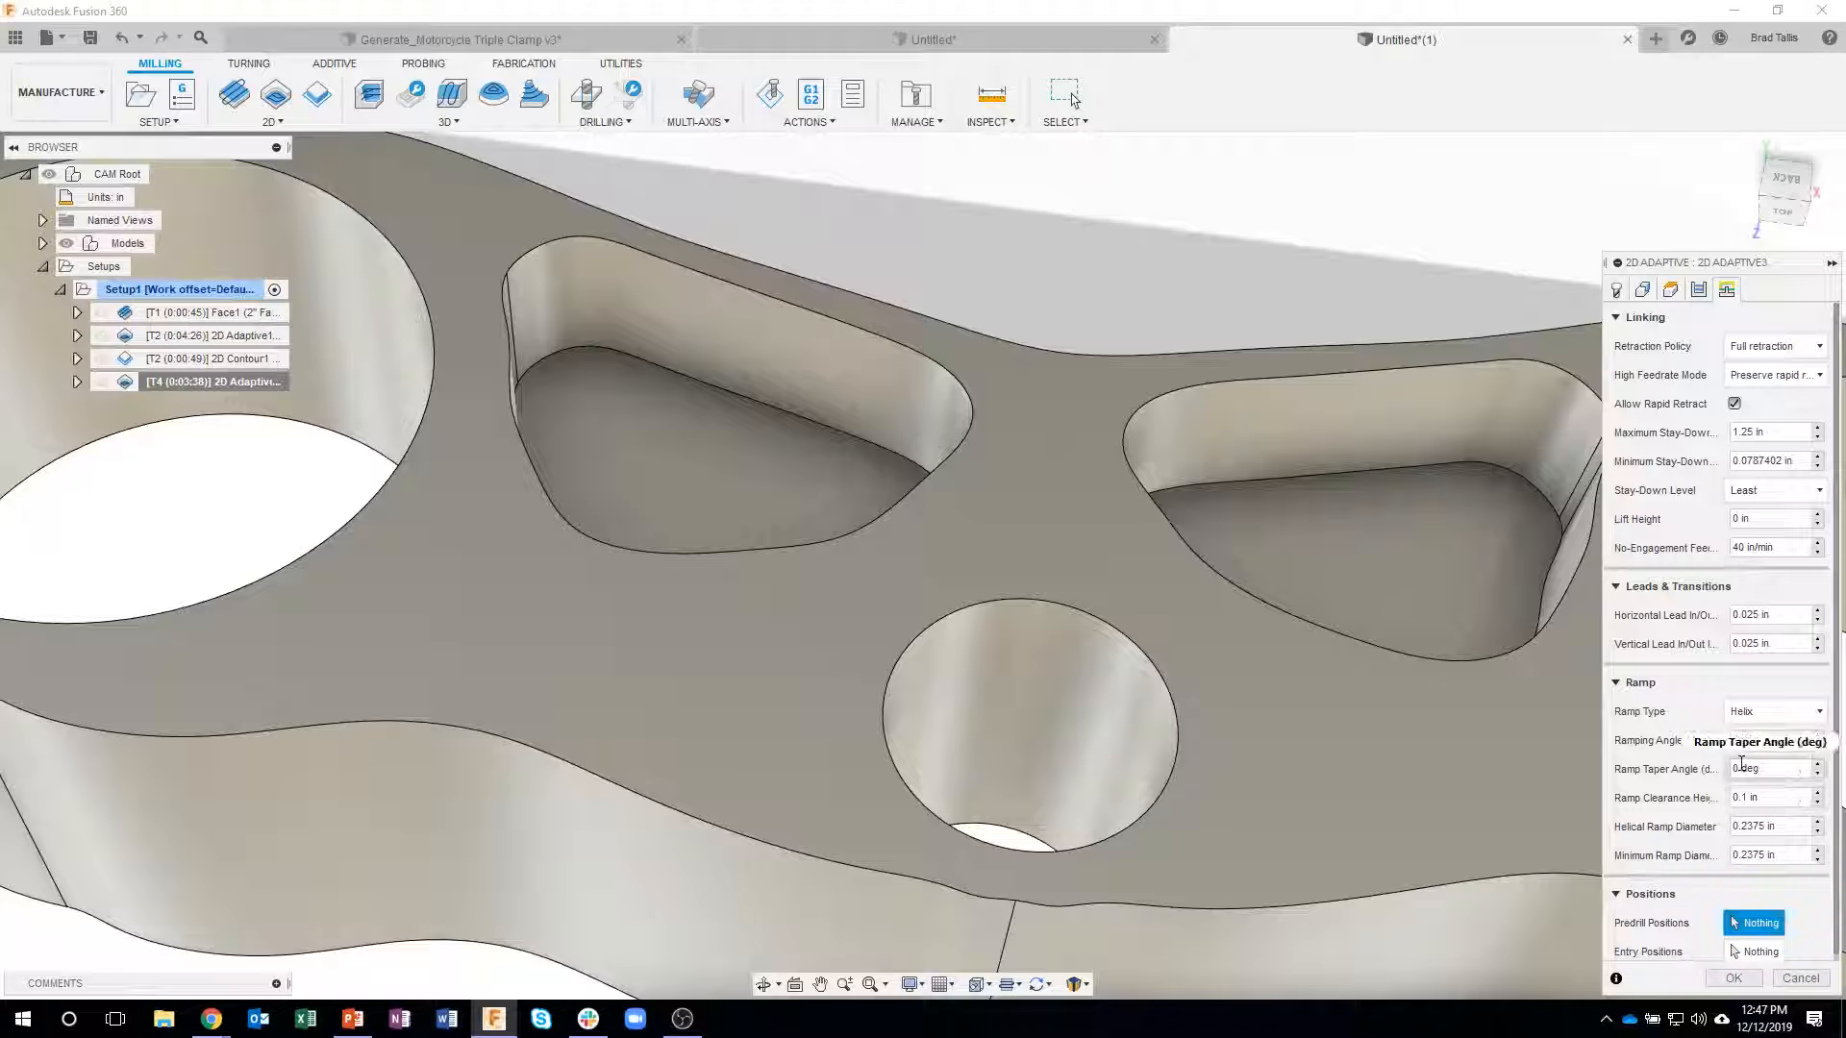
double_click(1733, 769)
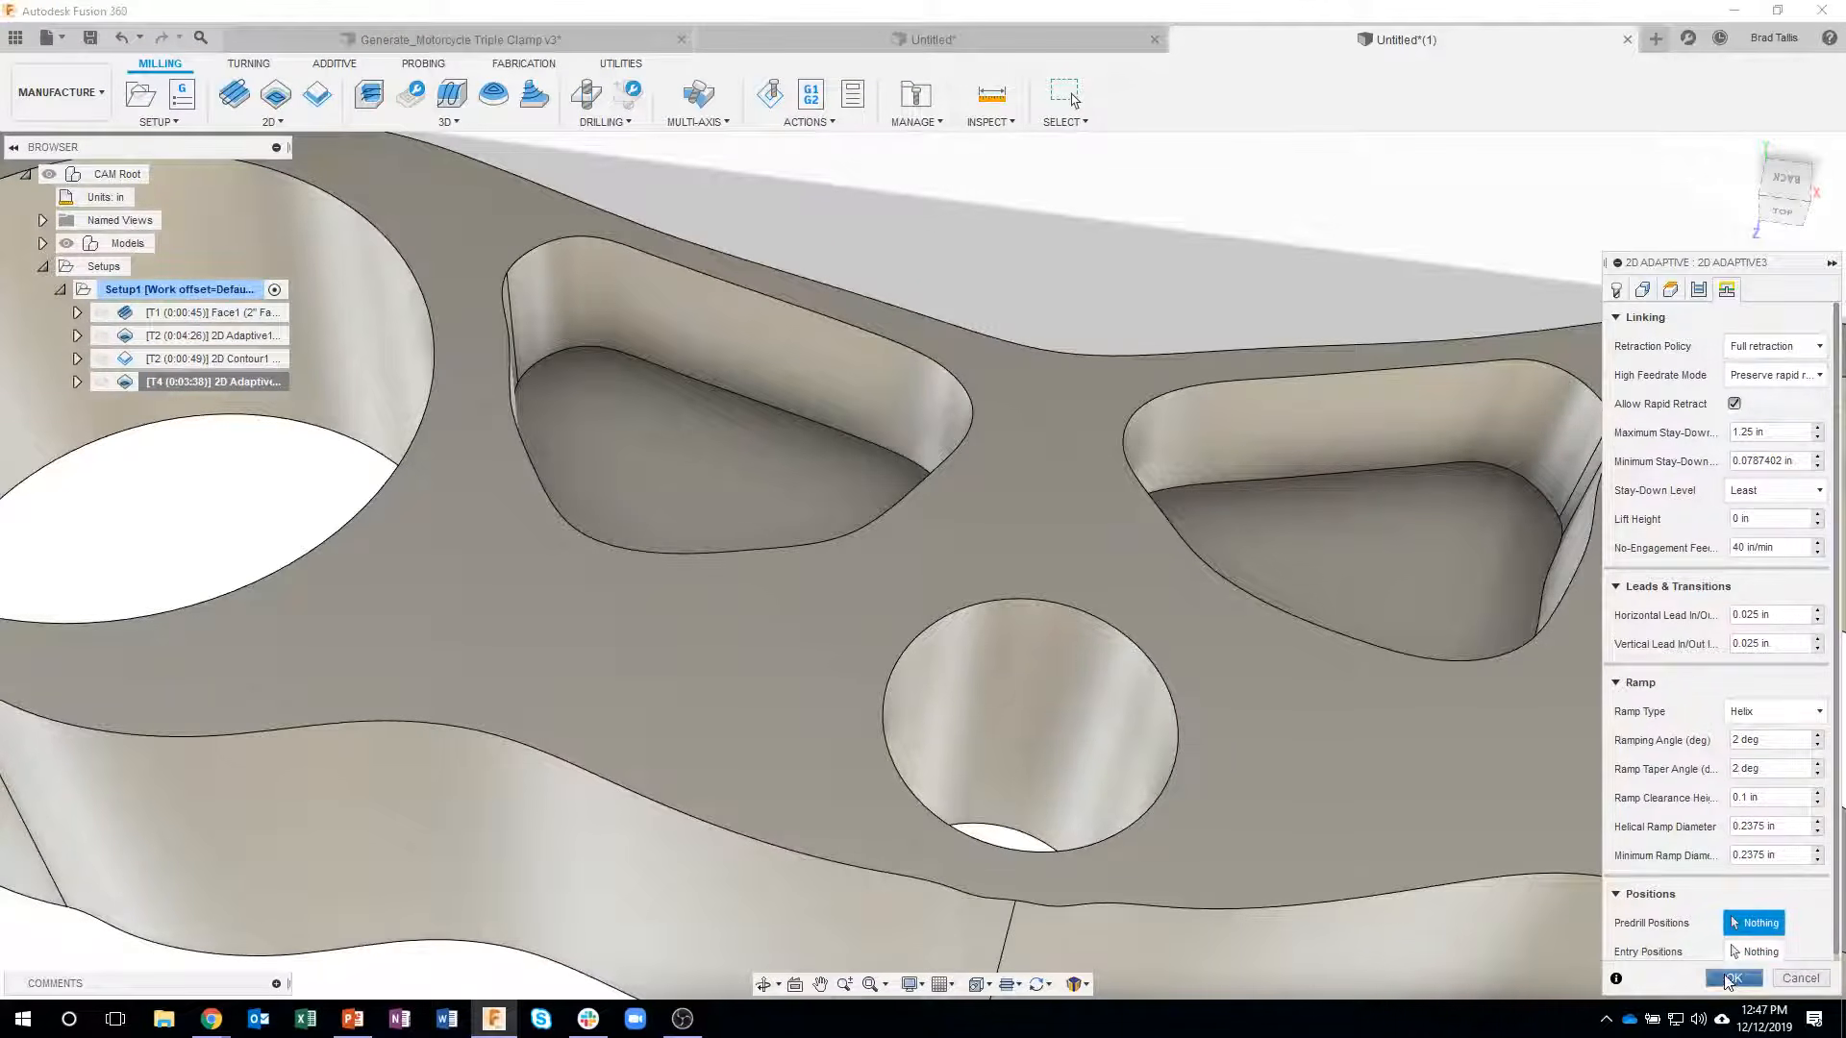
click(1733, 977)
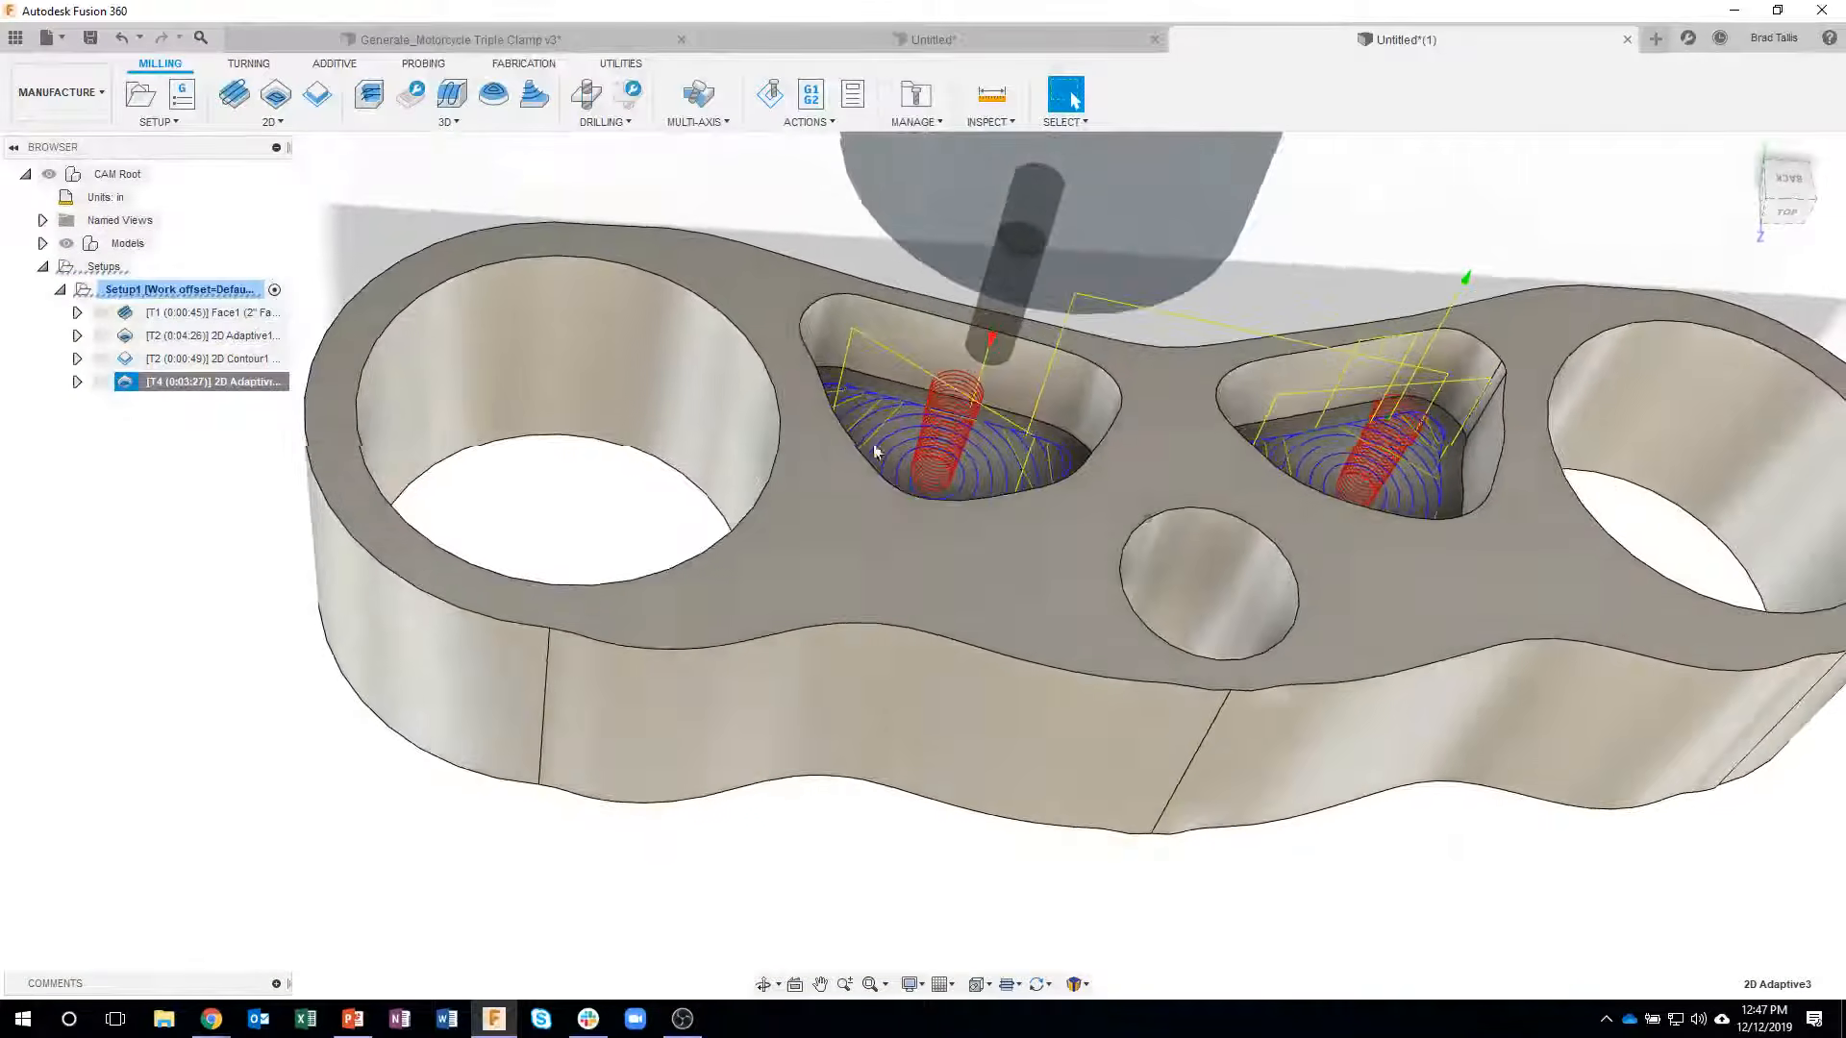
- Close the simulation of the single pocket operation and simulate all of Setup1, starting from the facing toolpath
click(770, 94)
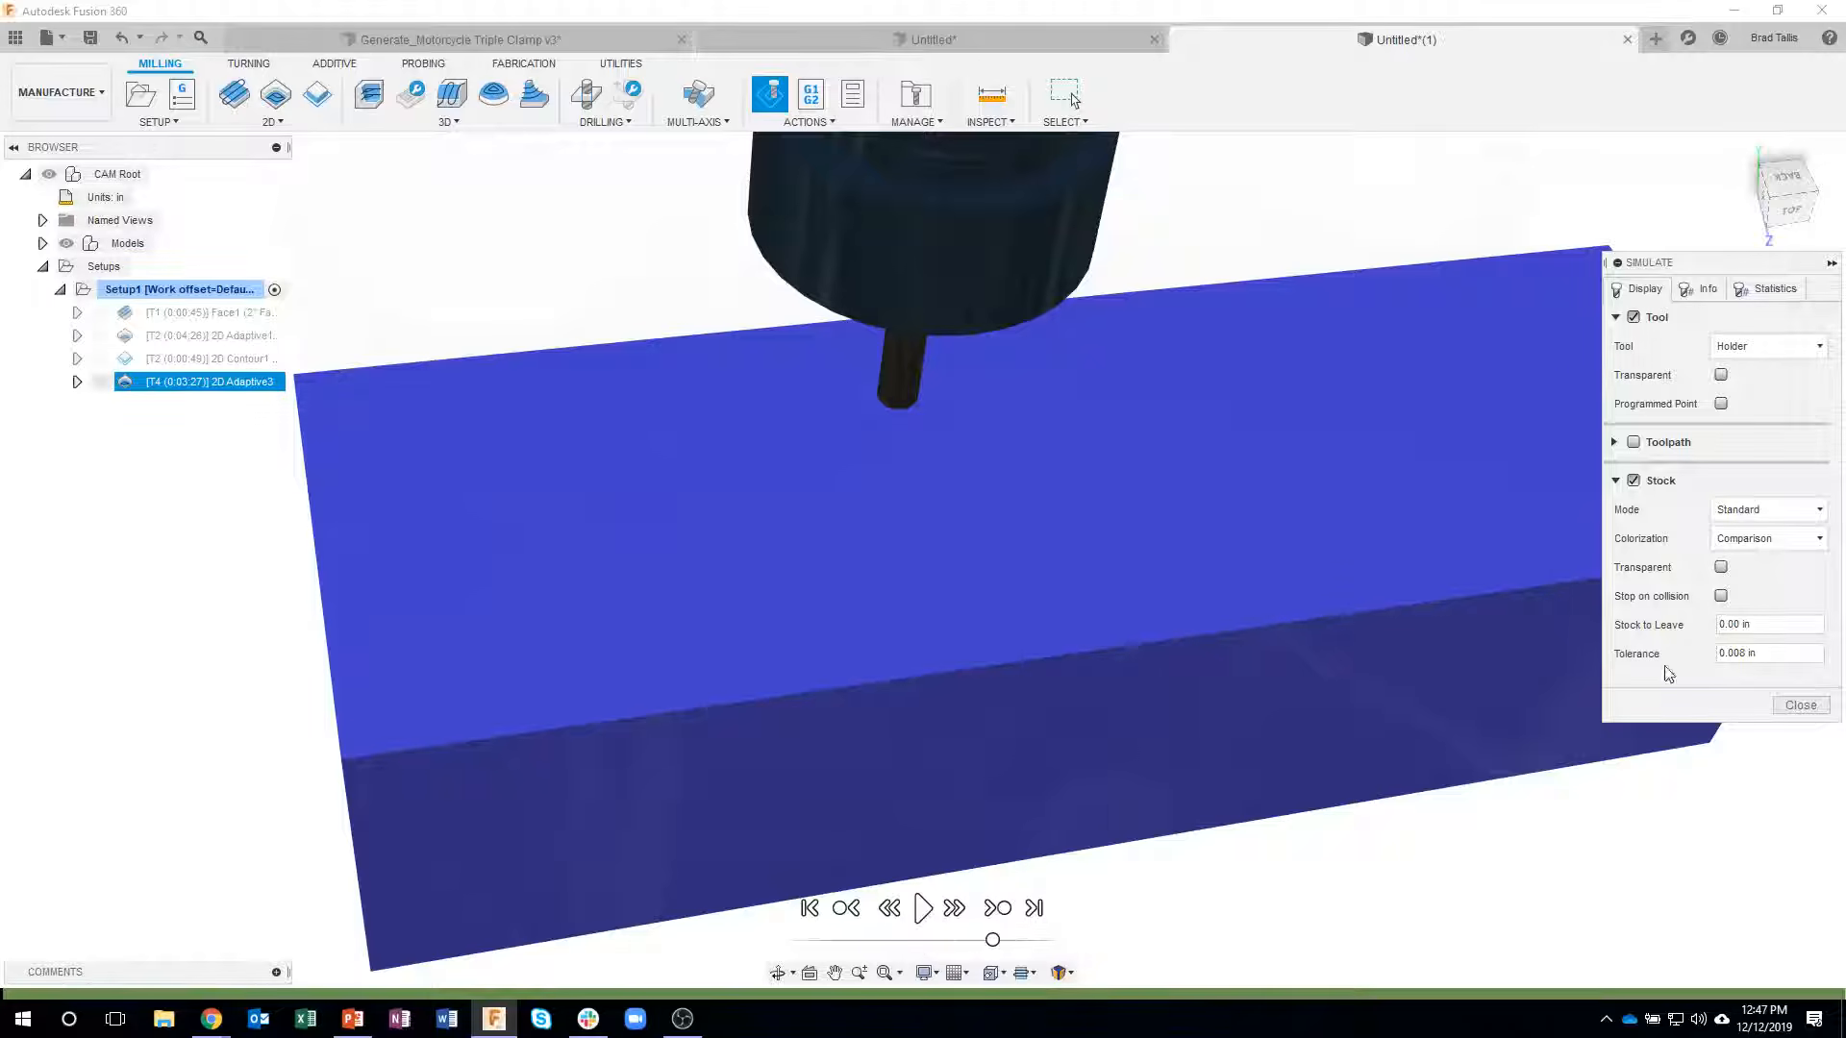
click(1780, 708)
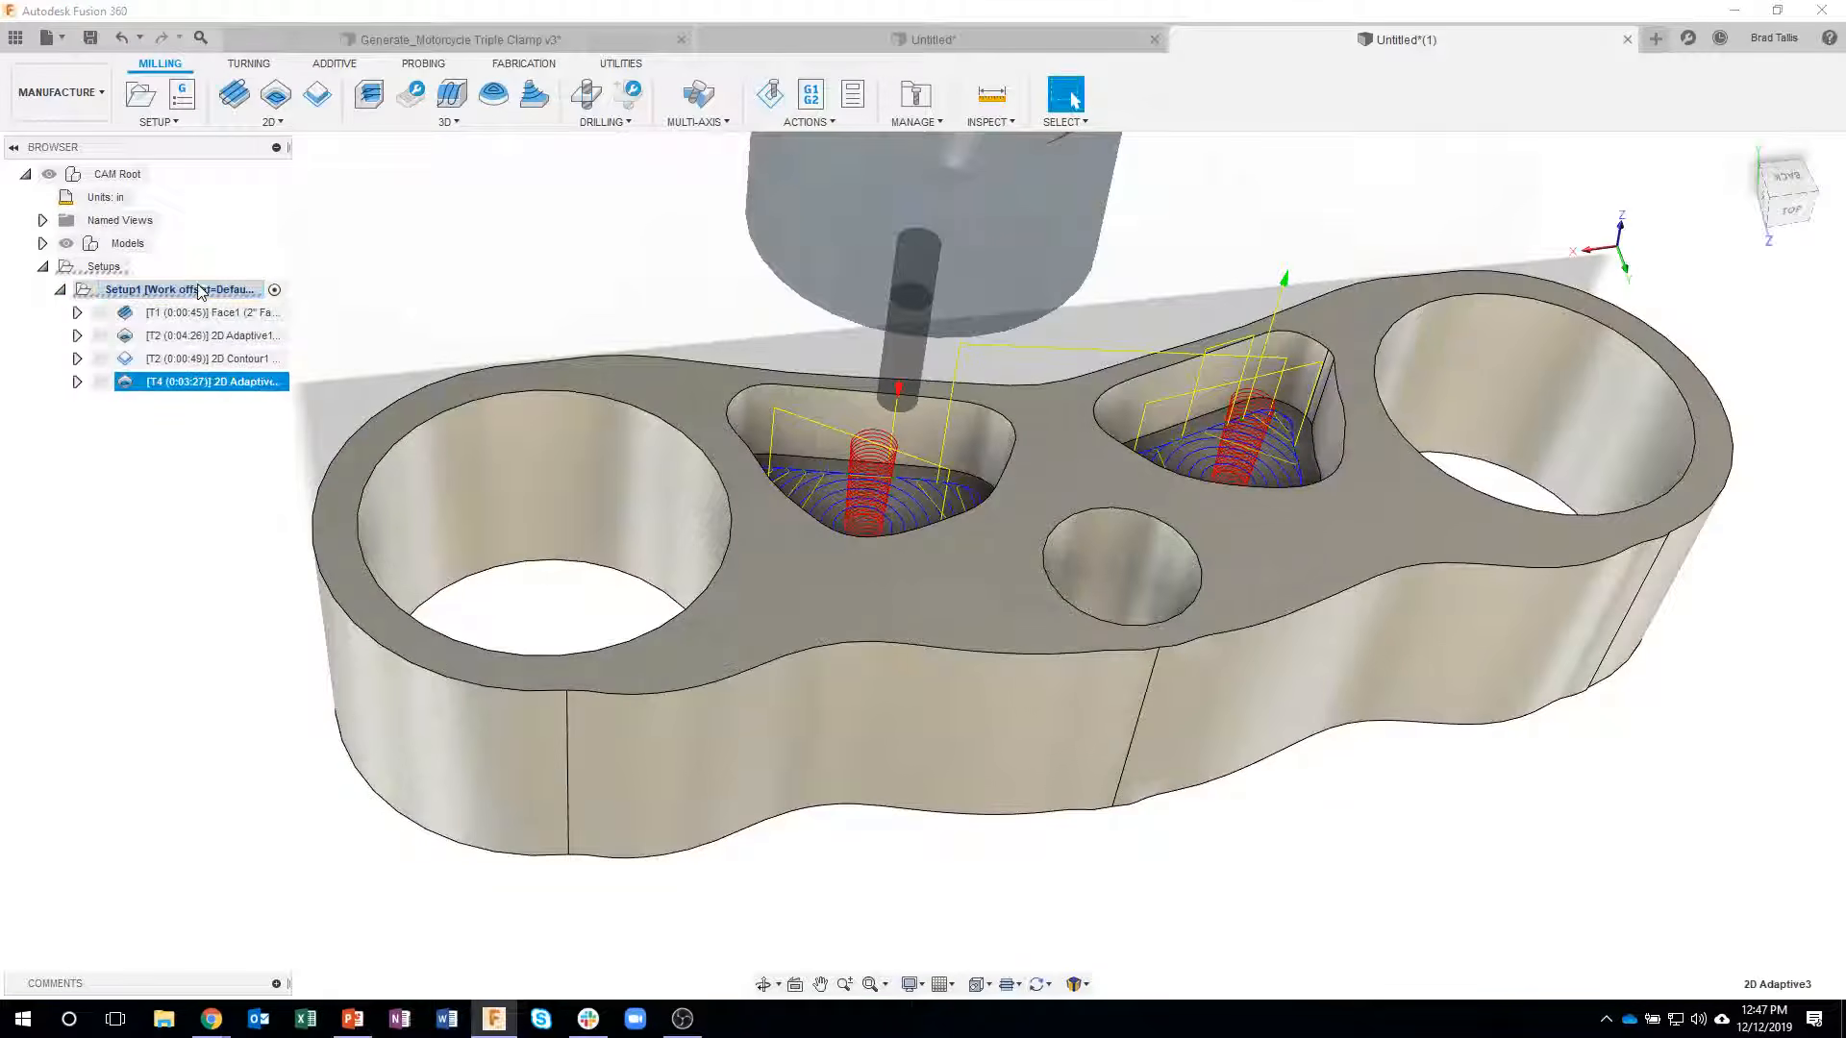
right_click(192, 292)
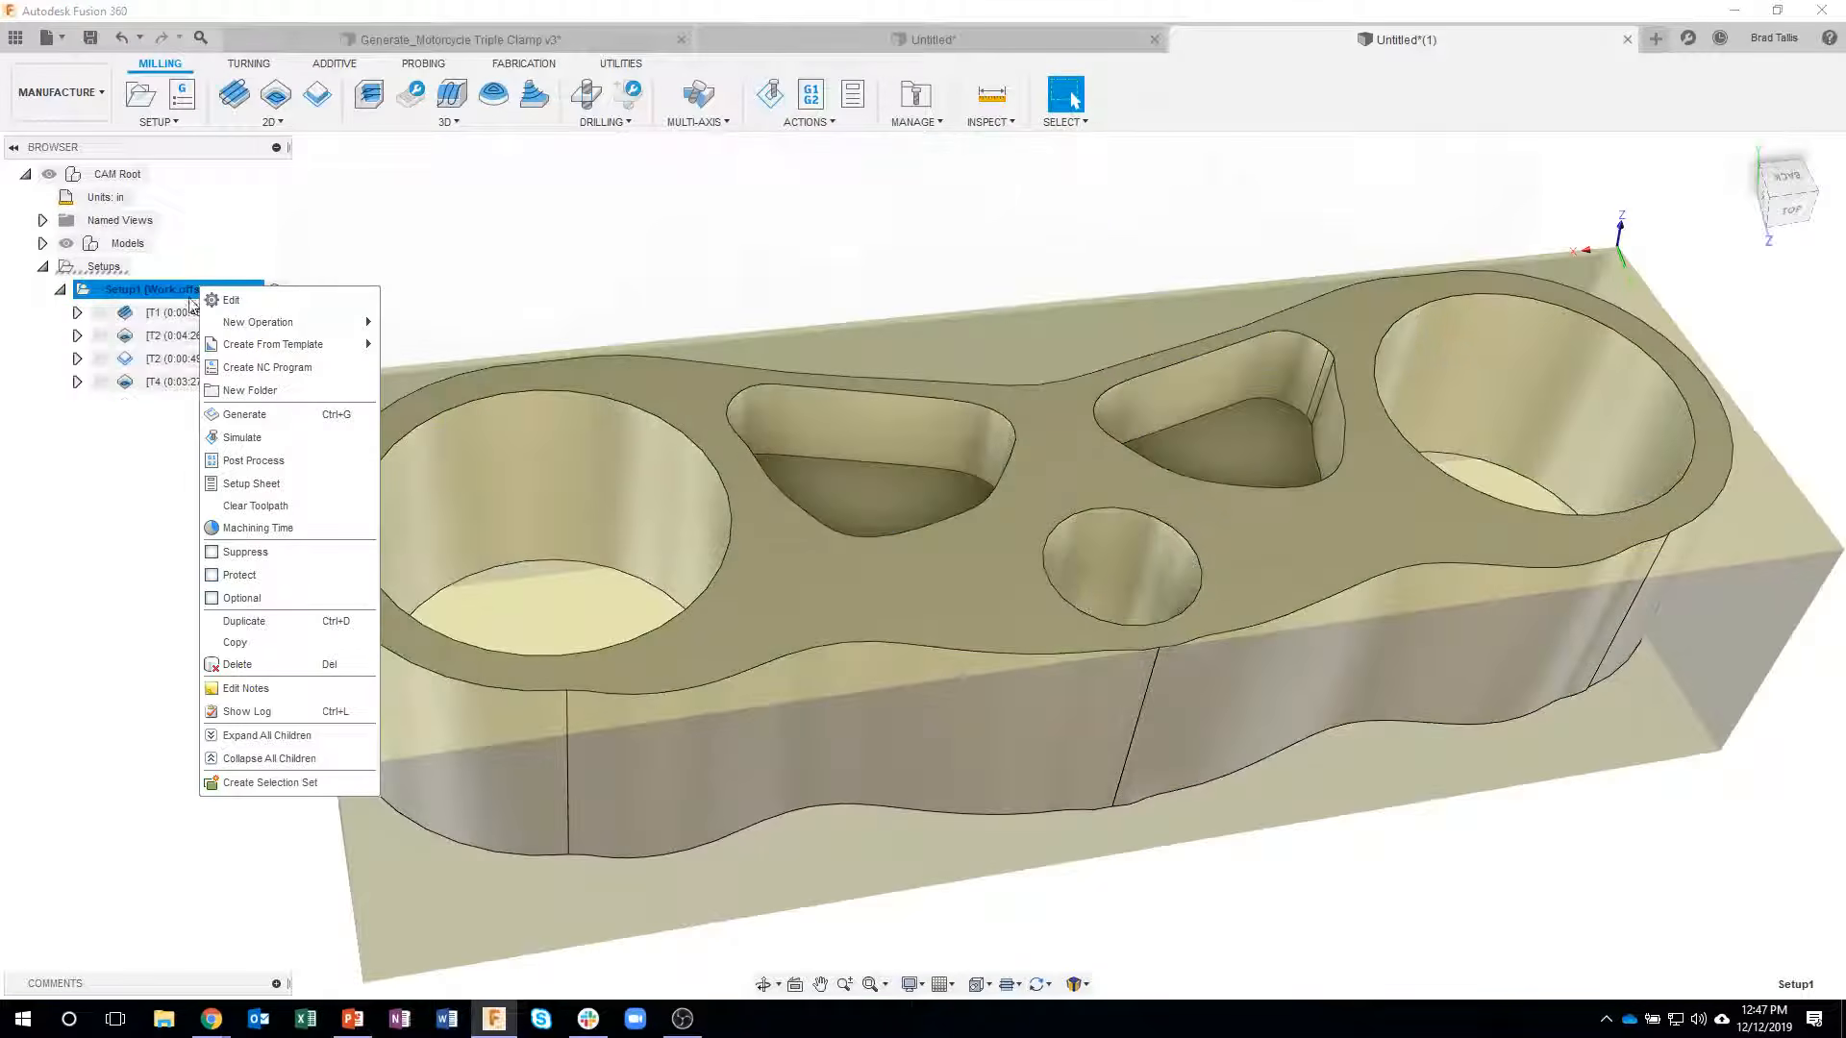
click(241, 437)
click(197, 312)
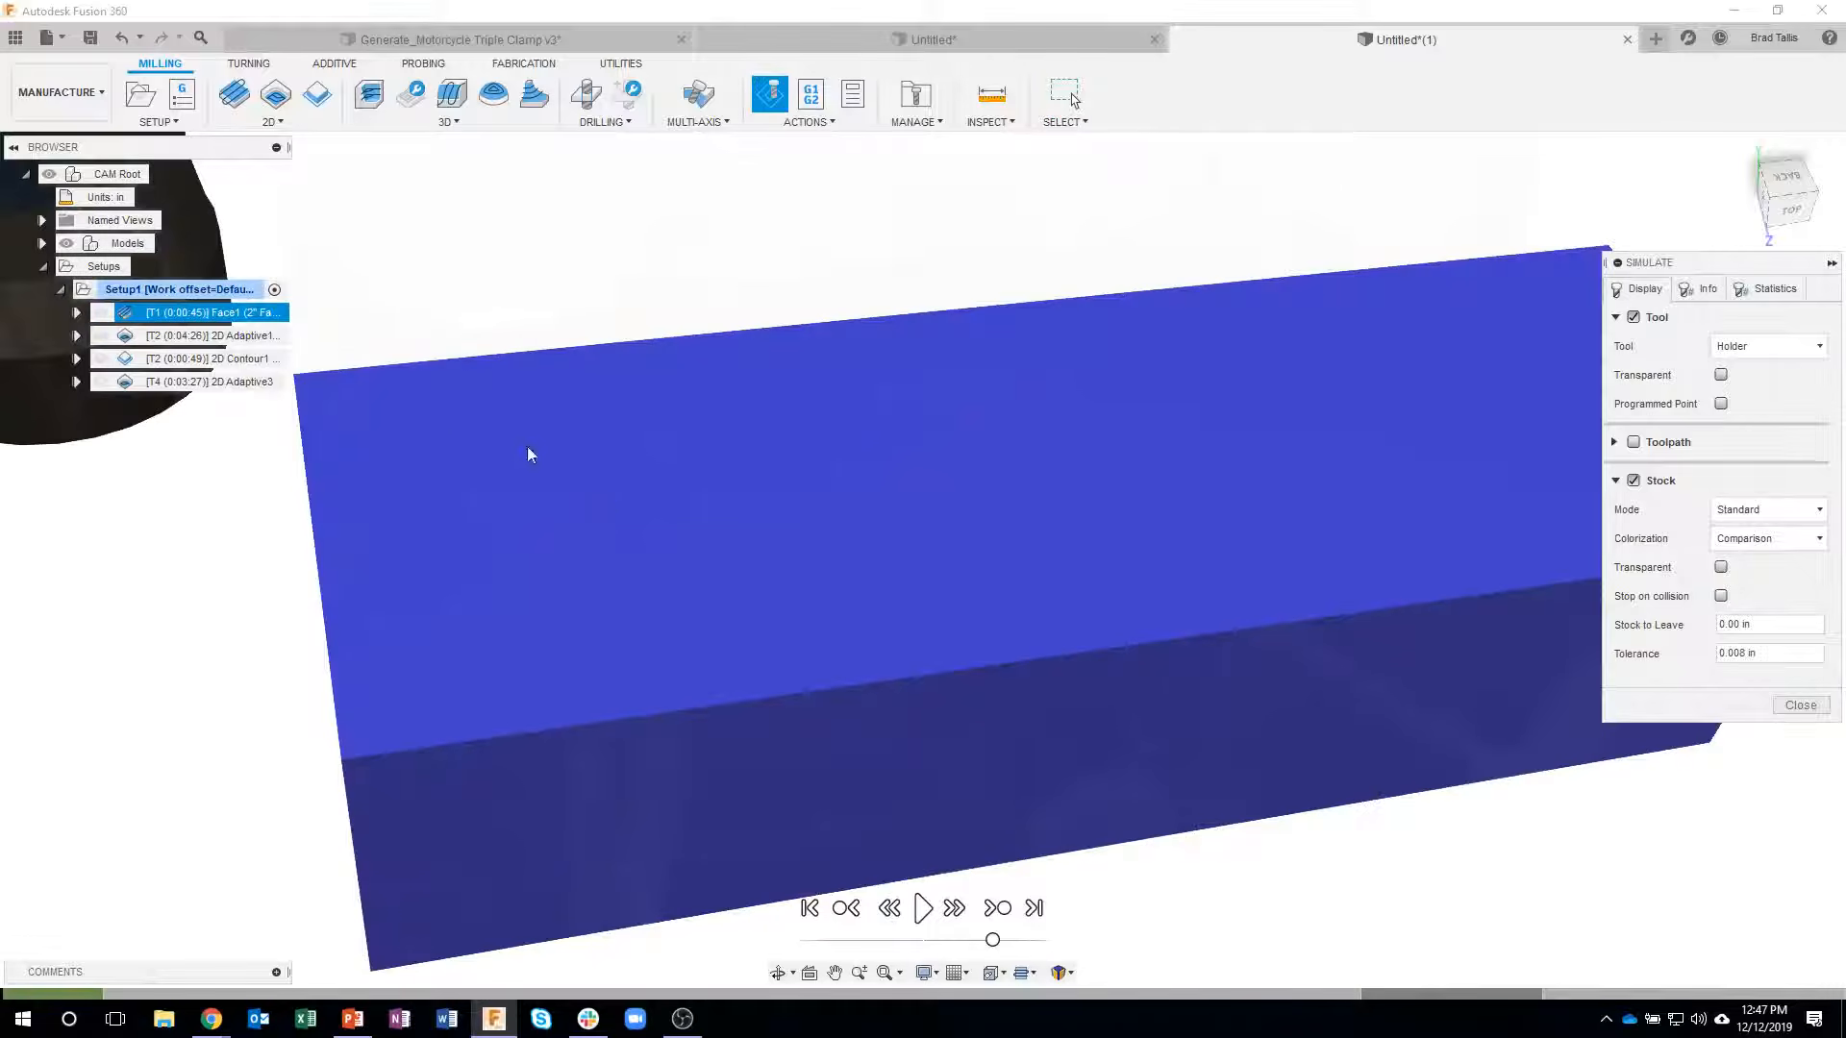
mouse_move(58, 995)
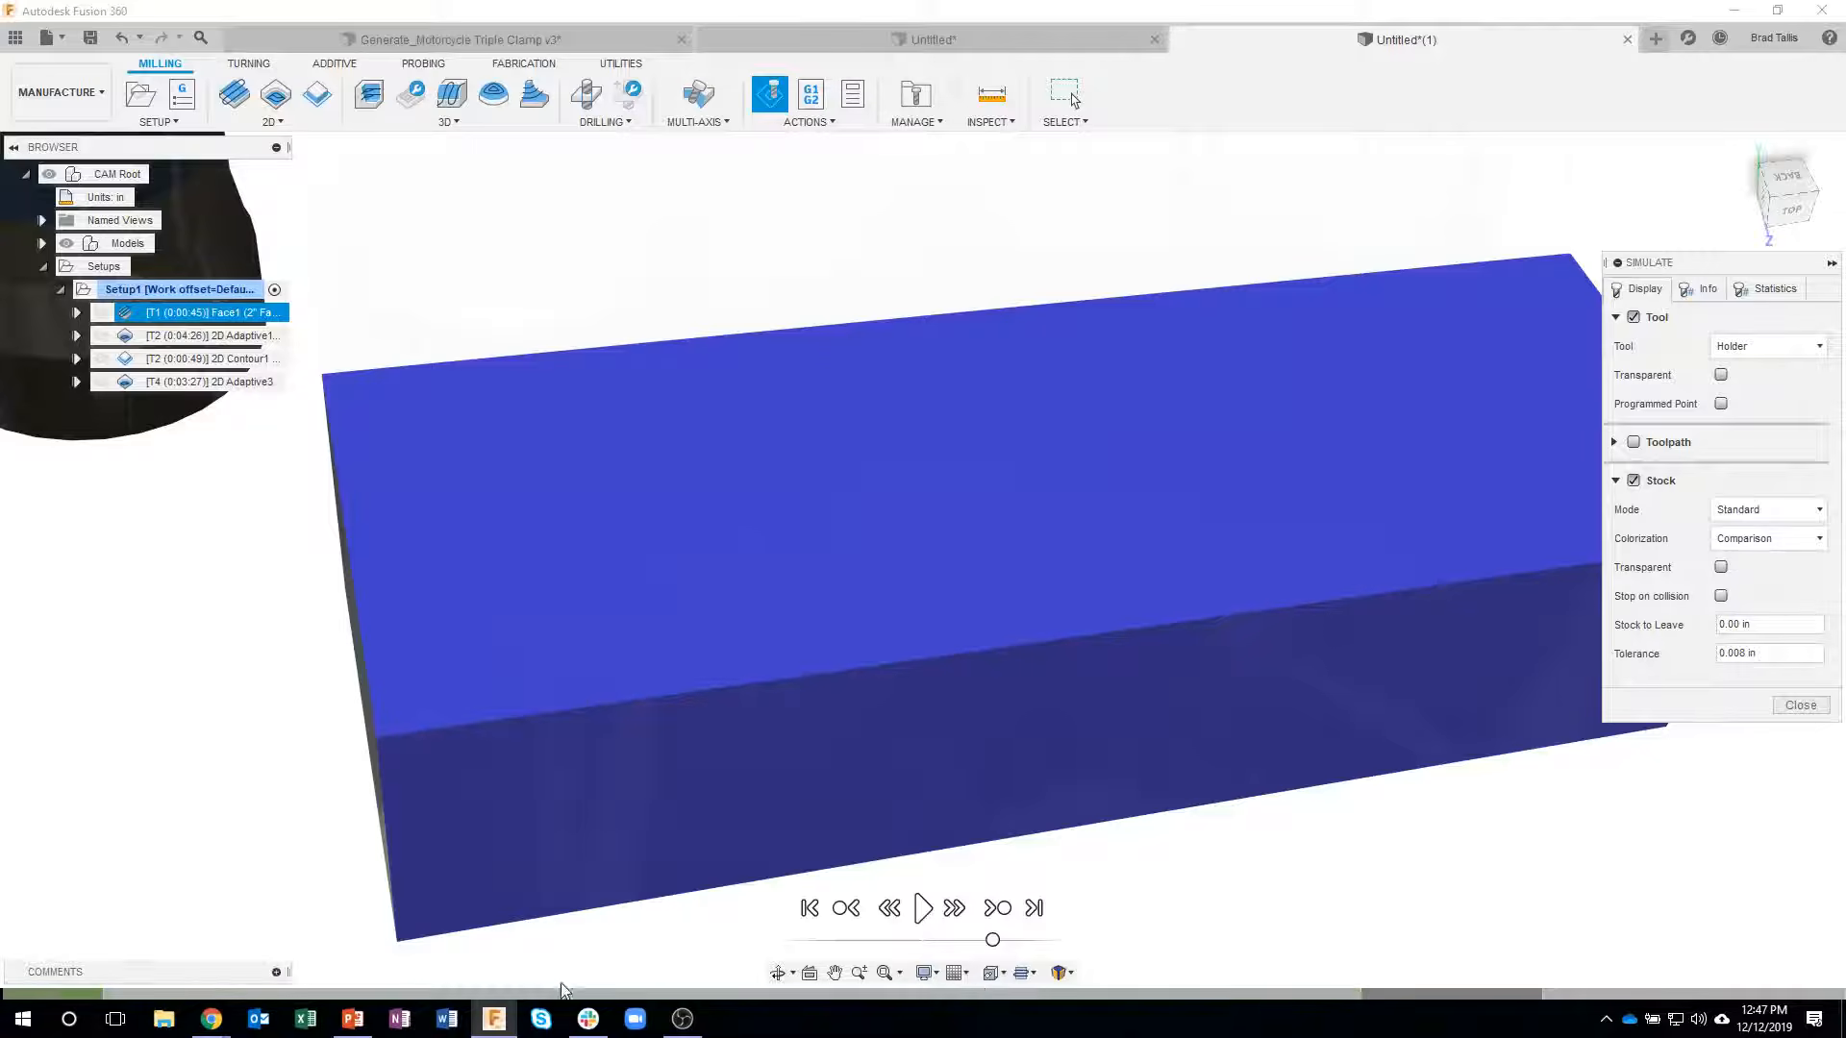
click(1576, 994)
- Advance the stock simulation past the facing and bore roughing operations to the start of the 2D Contour
scroll(815, 424, down, 1)
scroll(815, 424, down, 2)
scroll(463, 702, down, 2)
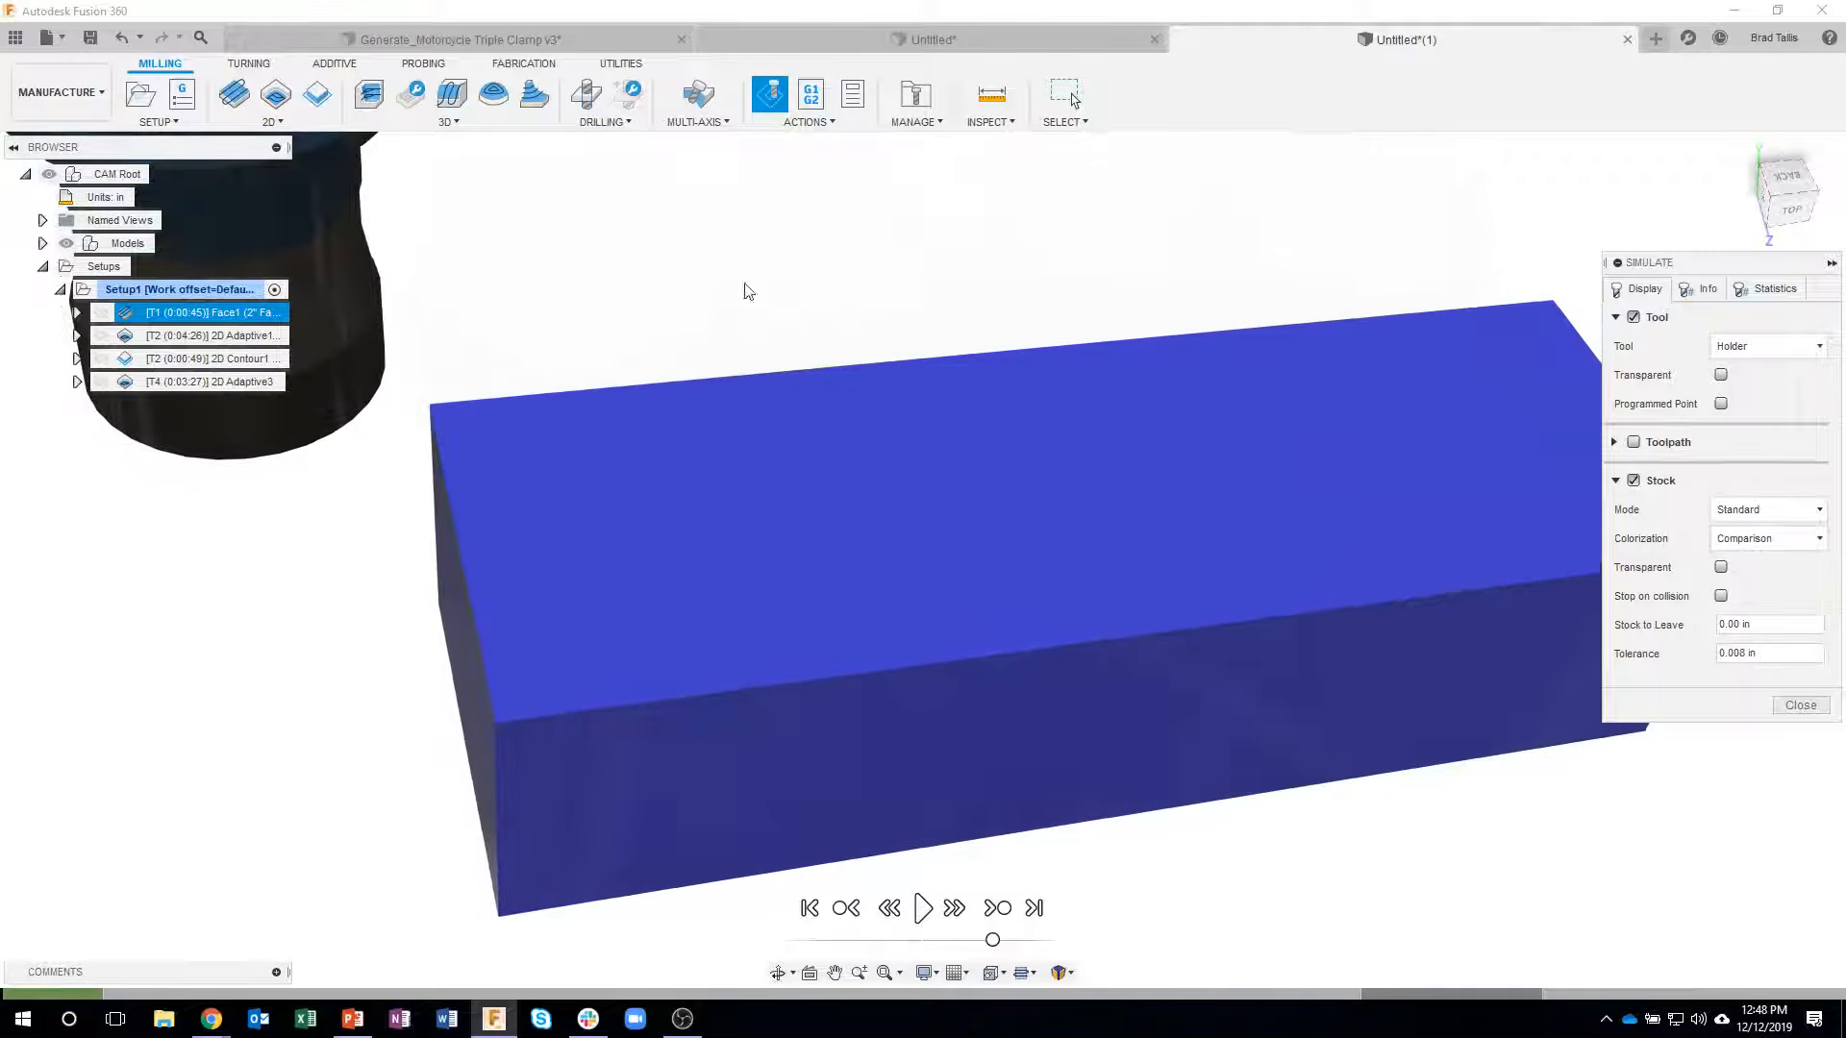
scroll(606, 203, down, 2)
click(997, 910)
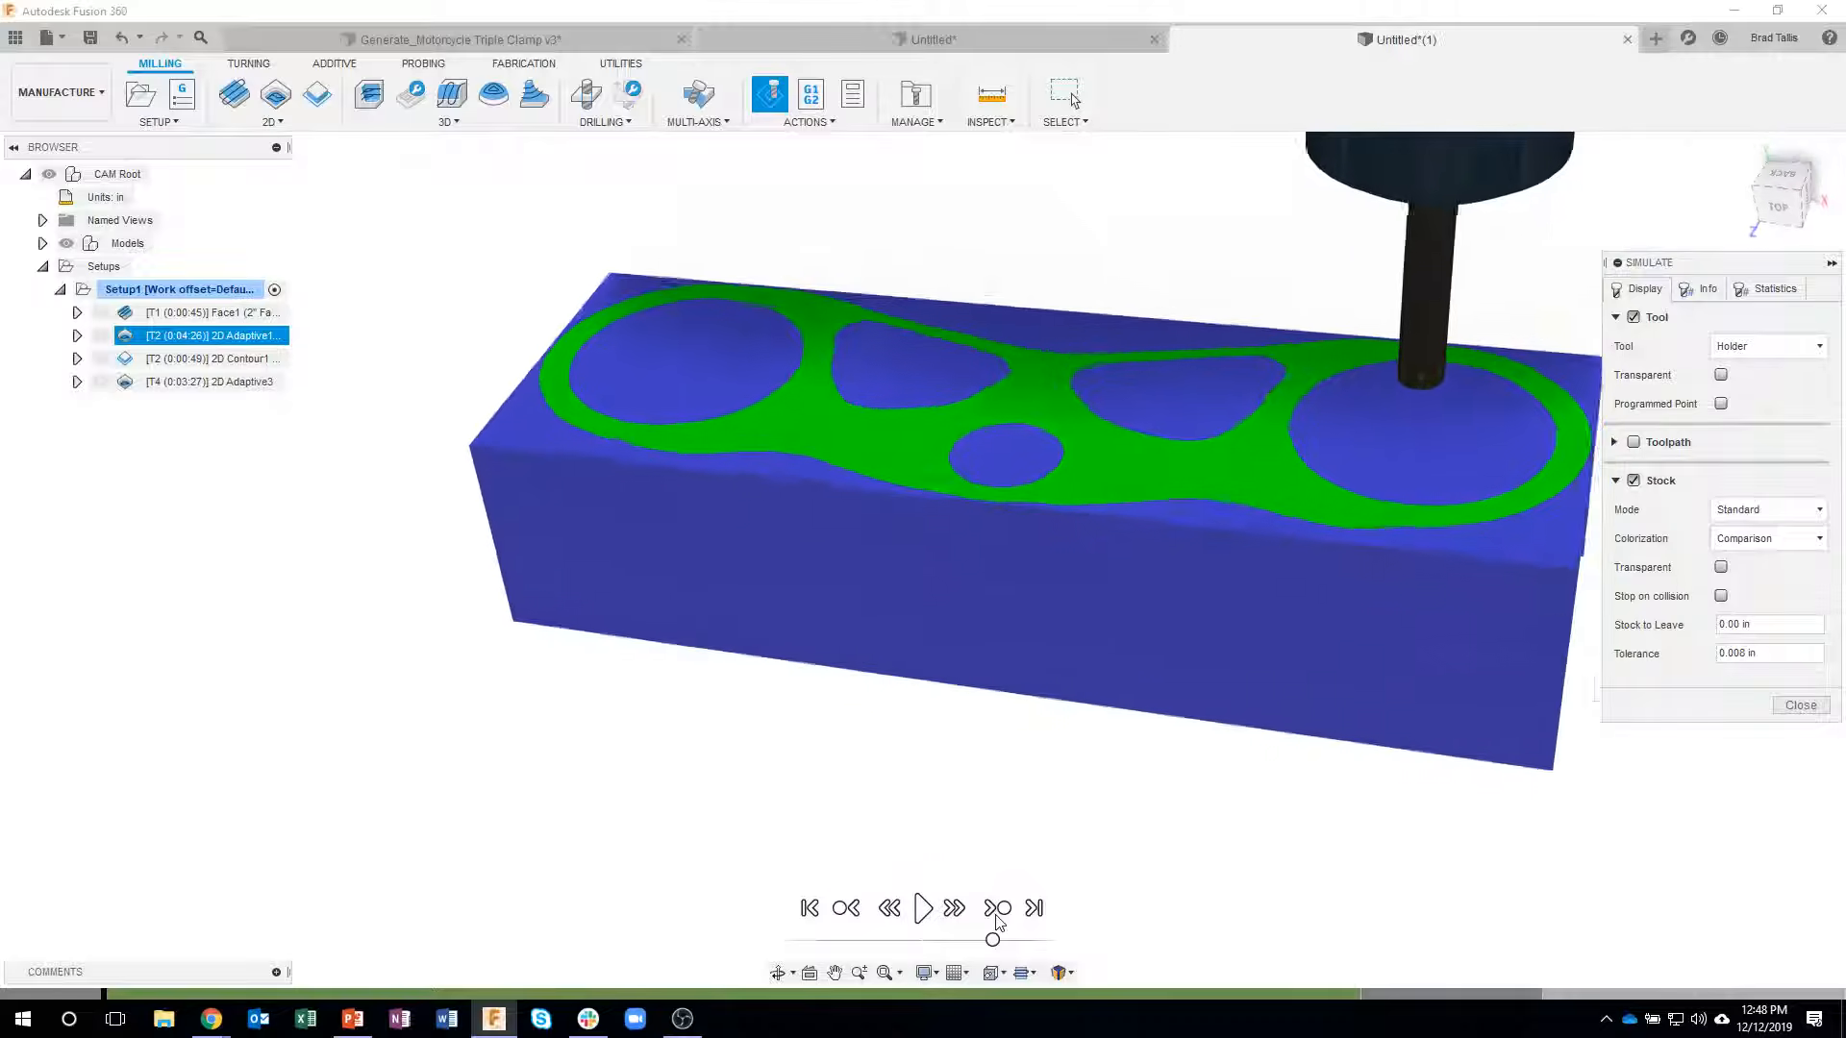
click(998, 911)
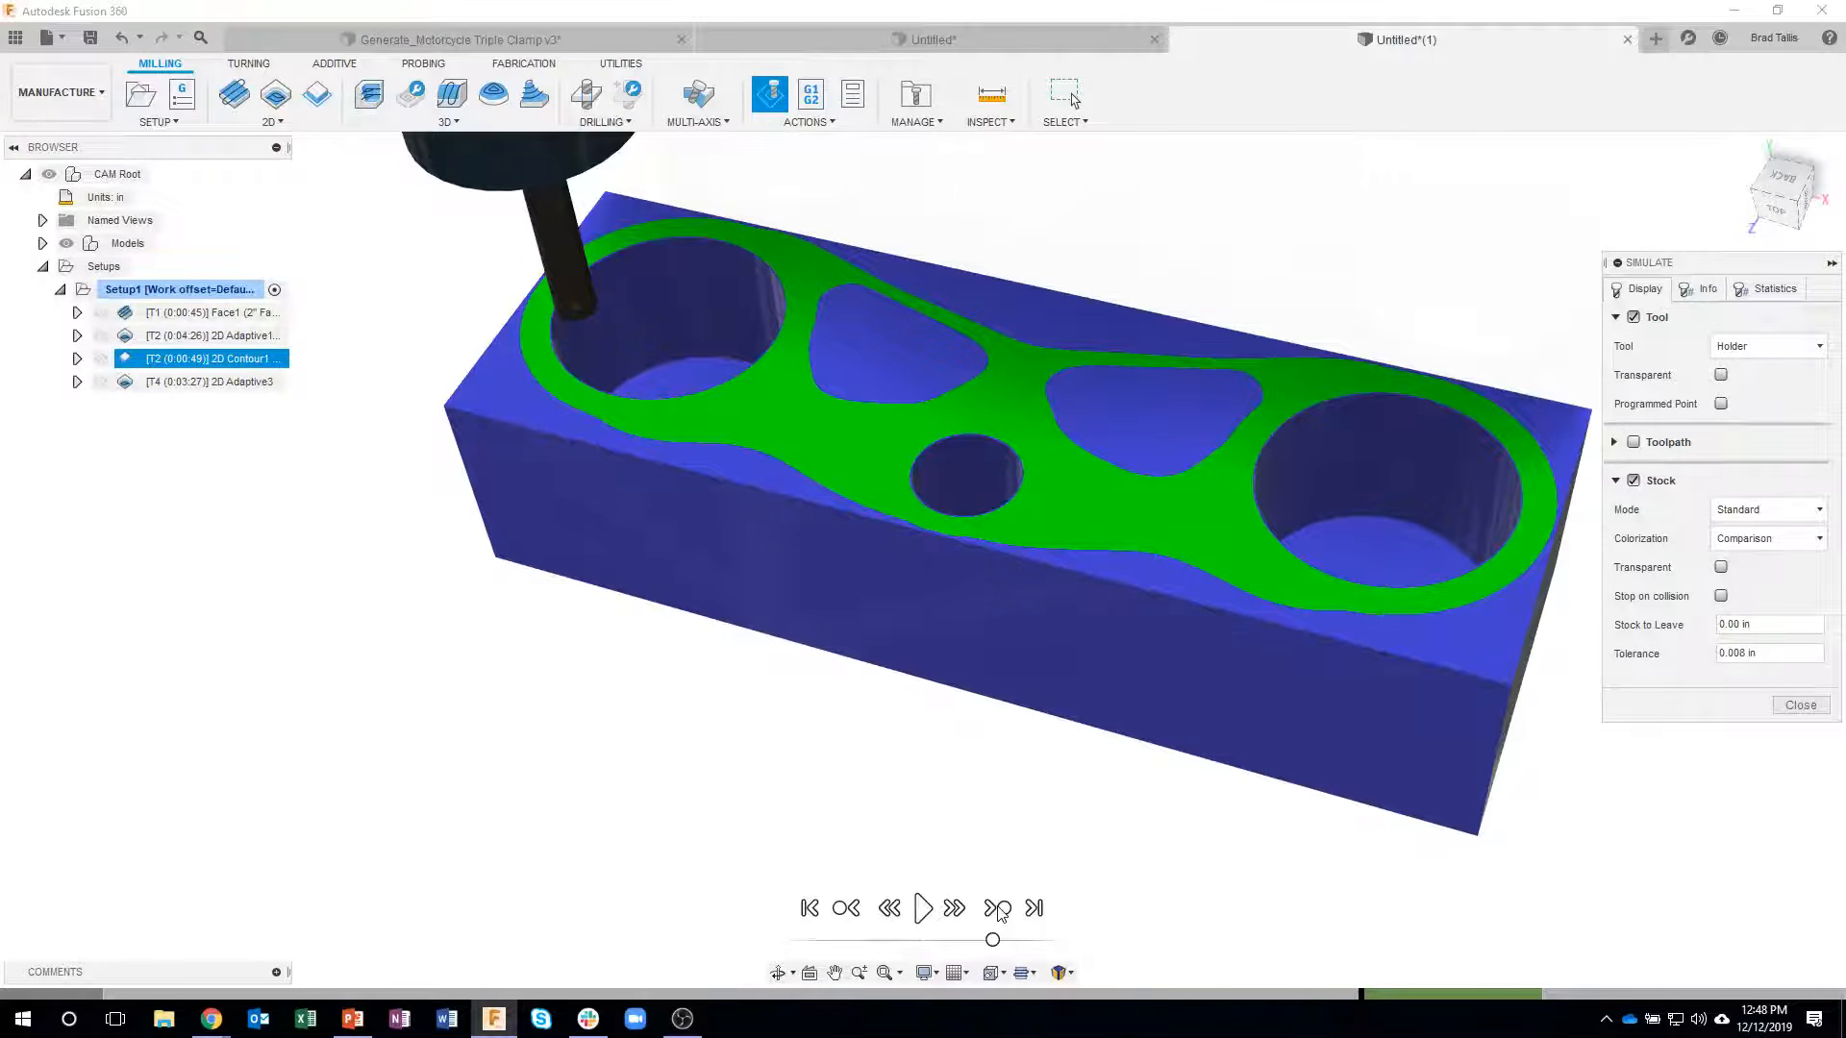
- Play the 2D Contour simulation and watch the tool finish the bore walls
click(921, 908)
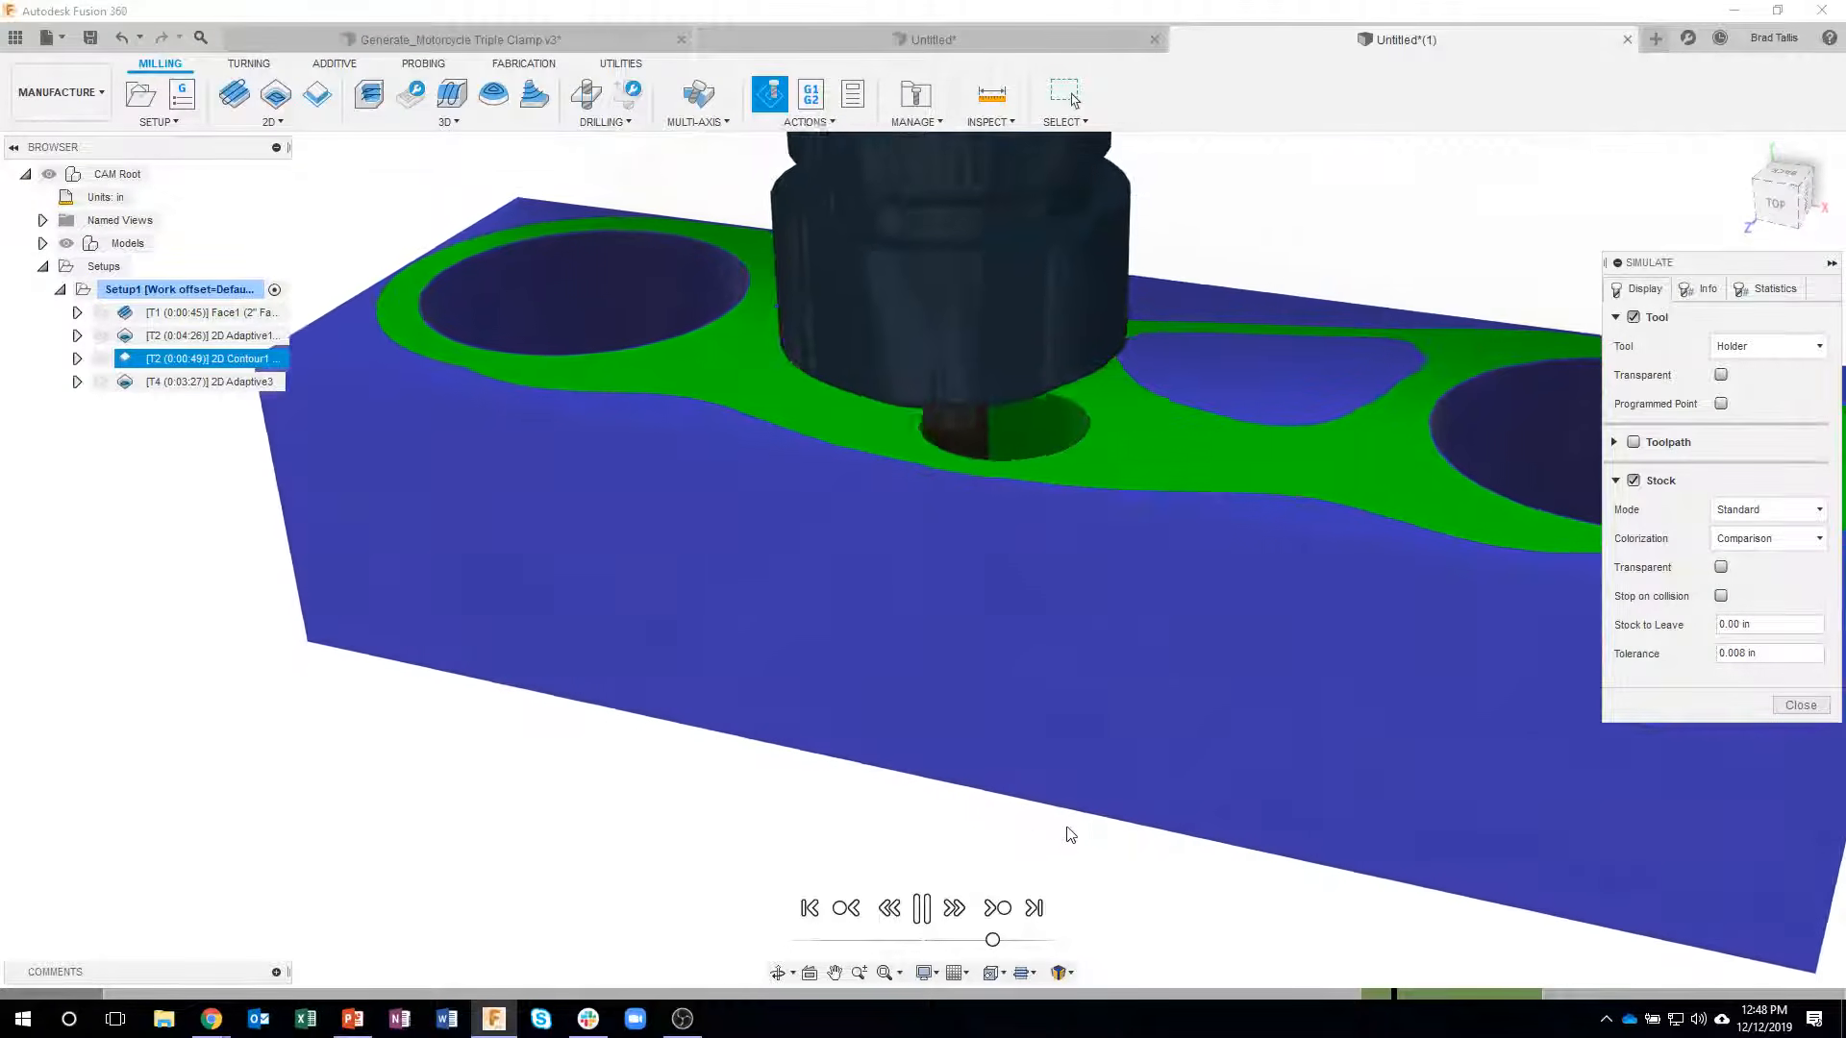
scroll(1025, 444, up, 4)
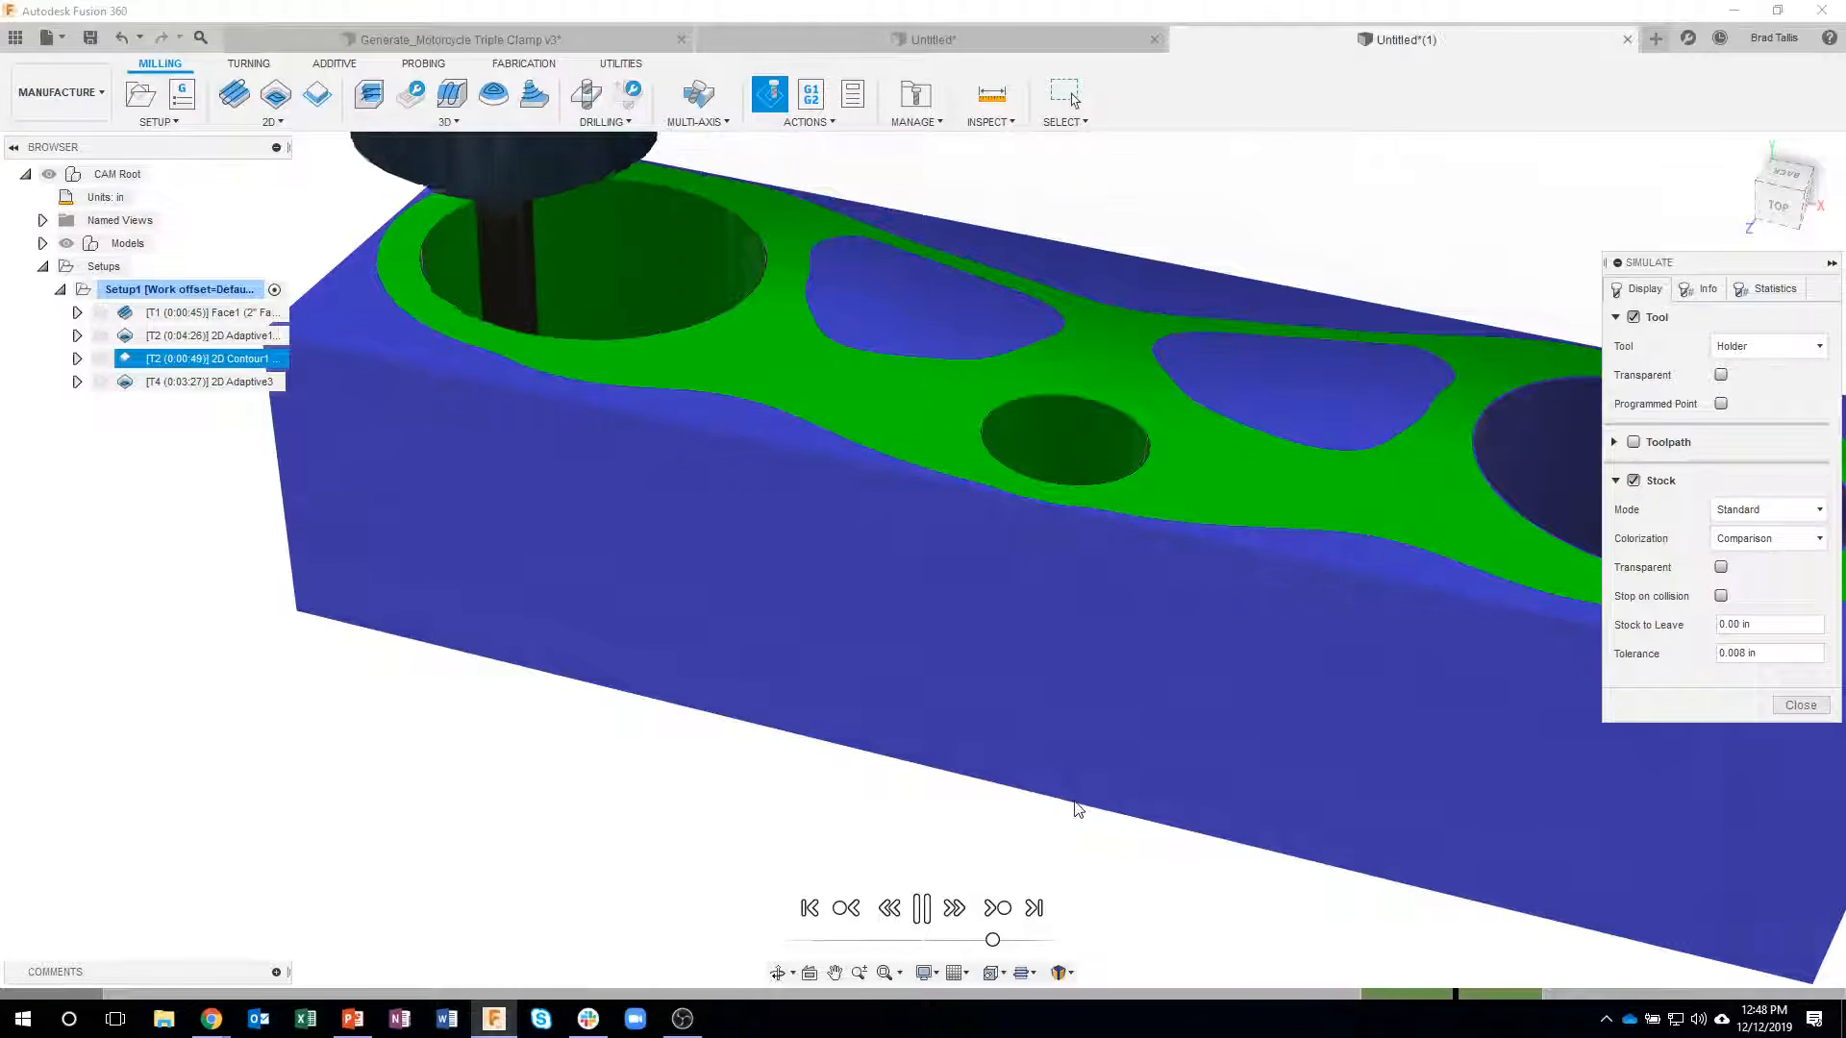
shift+middle_drag(594, 686, 1230, 807)
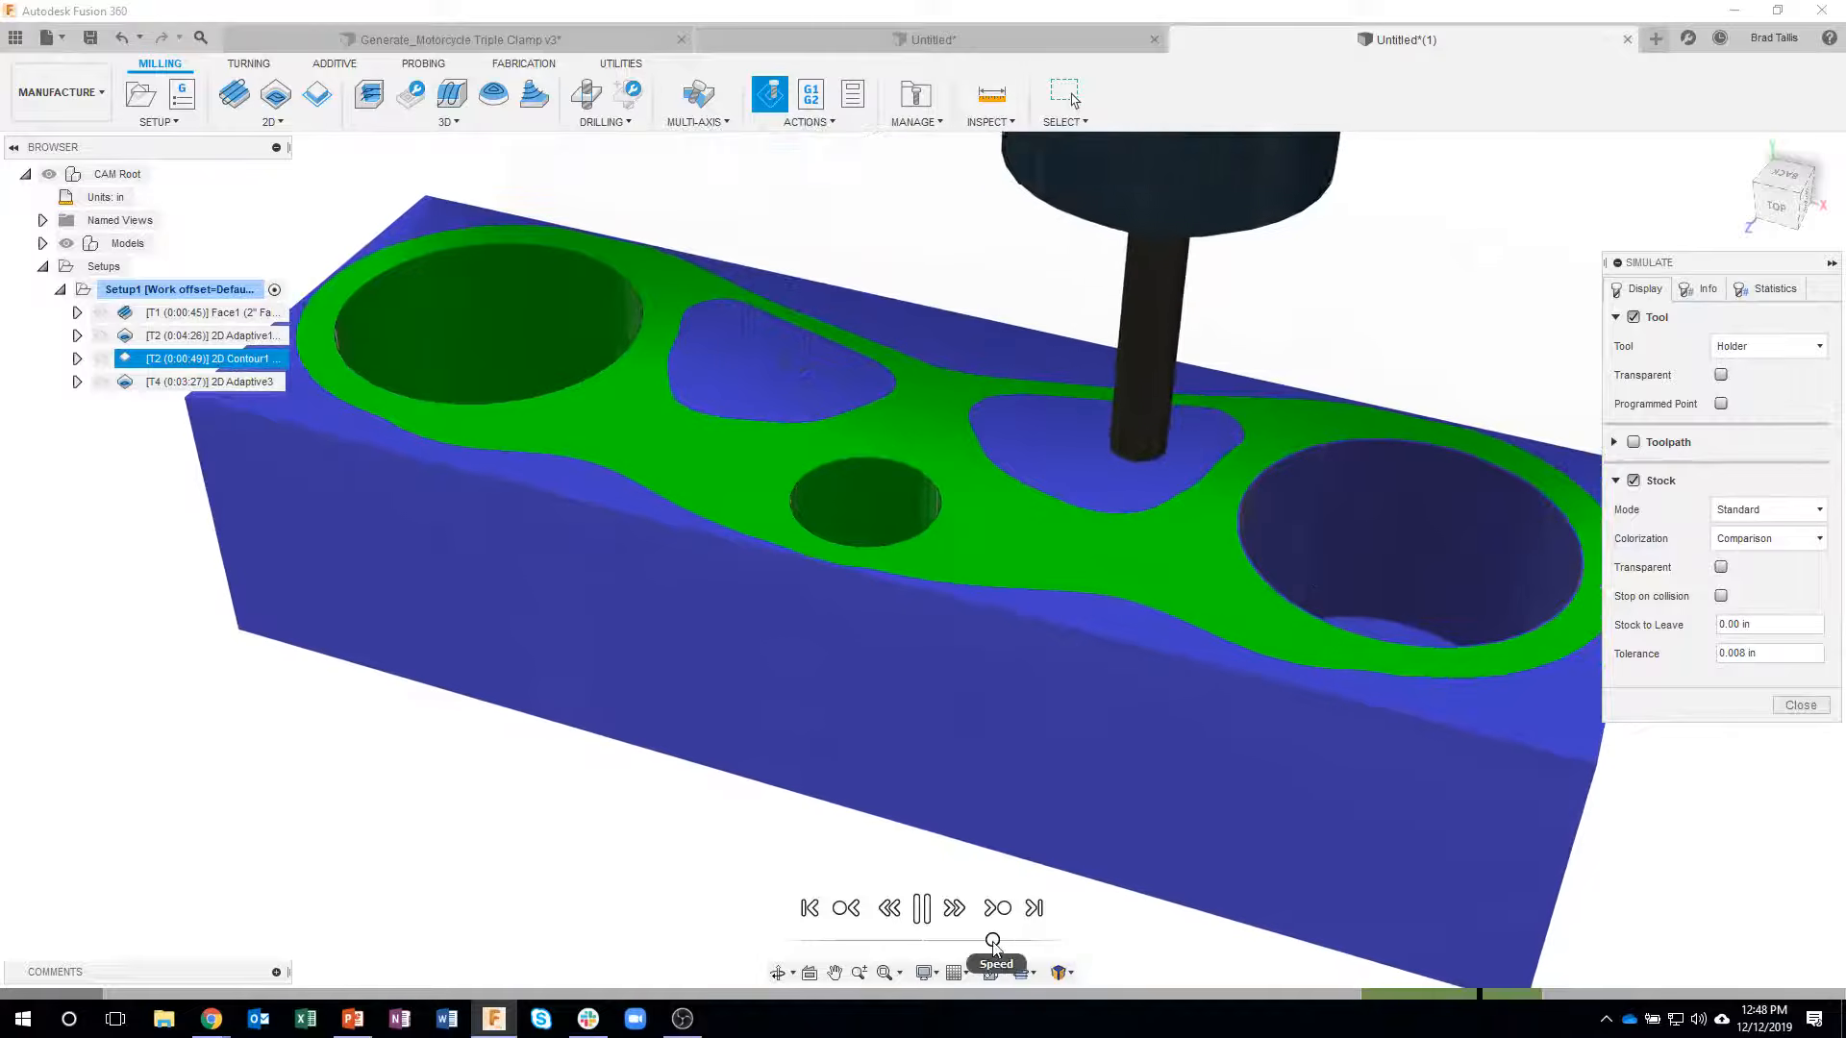
- Skip the simulation through the contour and pocket adaptive operations, and examine the stock along the triangular pocket's walls up close
click(999, 912)
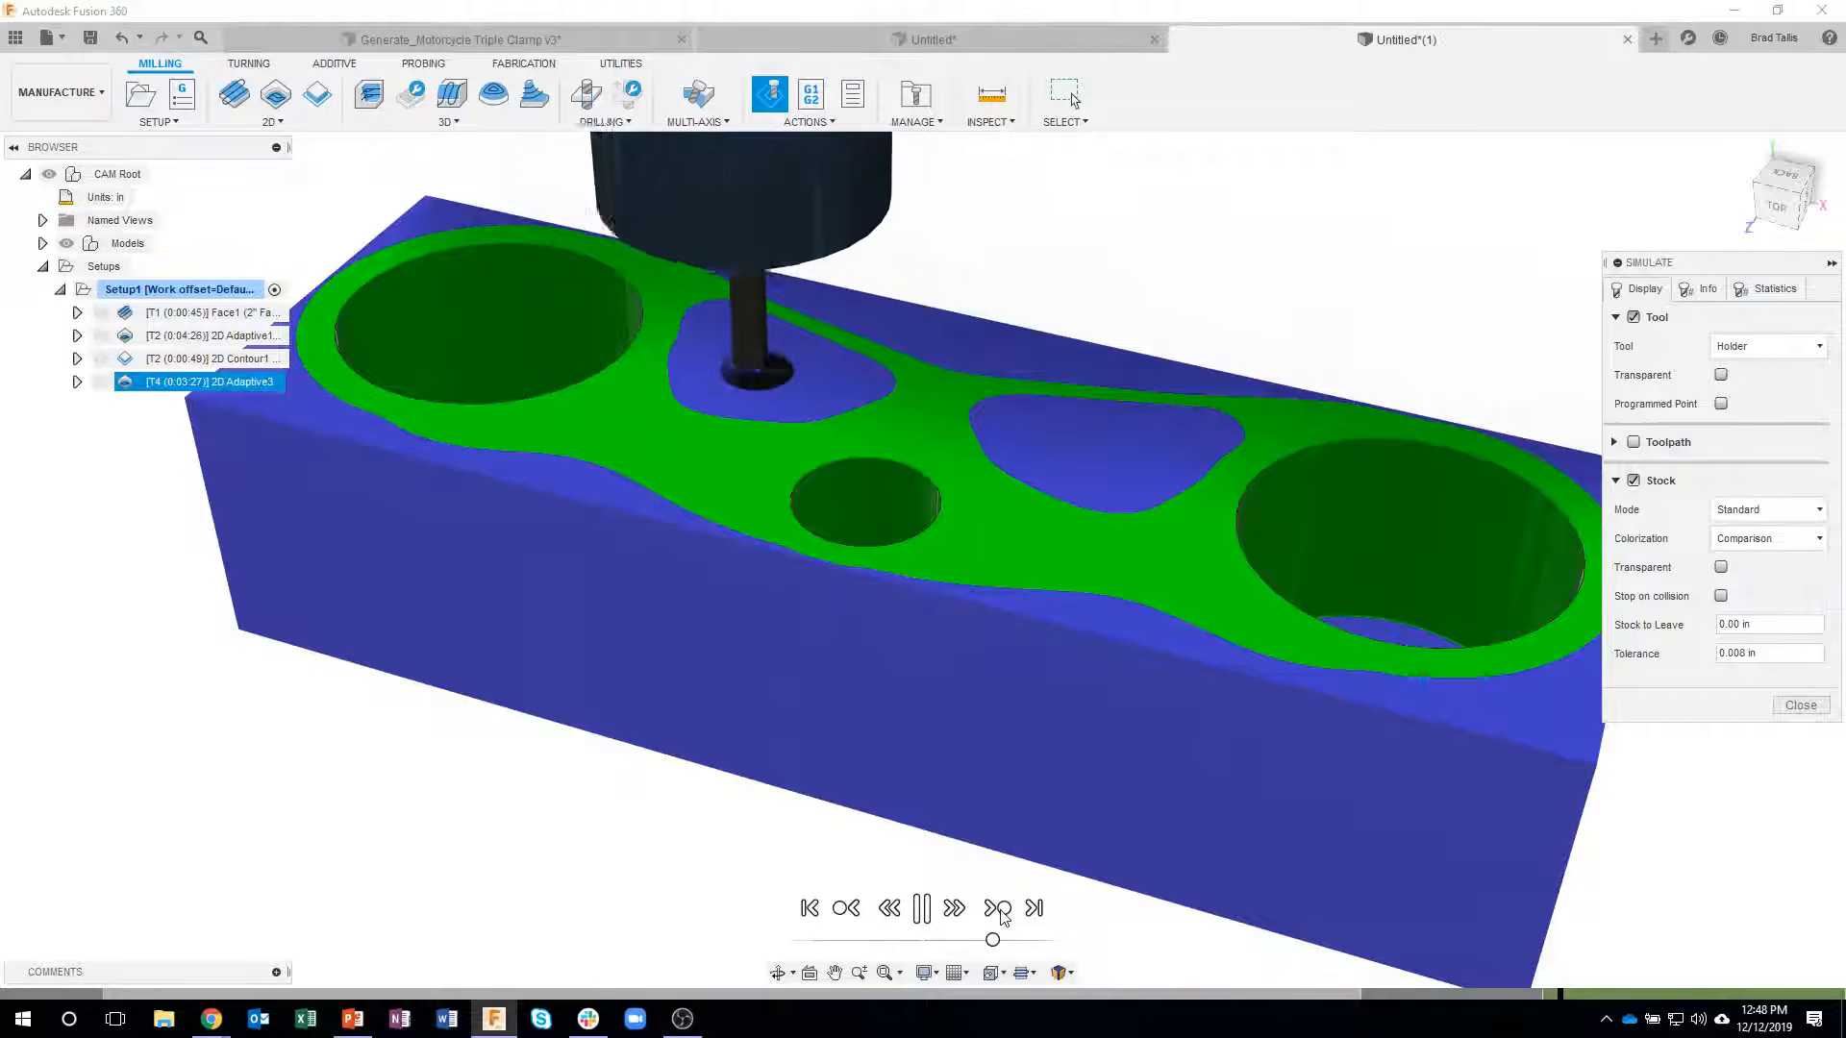
click(1000, 911)
shift+middle_drag(1055, 851, 754, 332)
scroll(659, 323, up, 3)
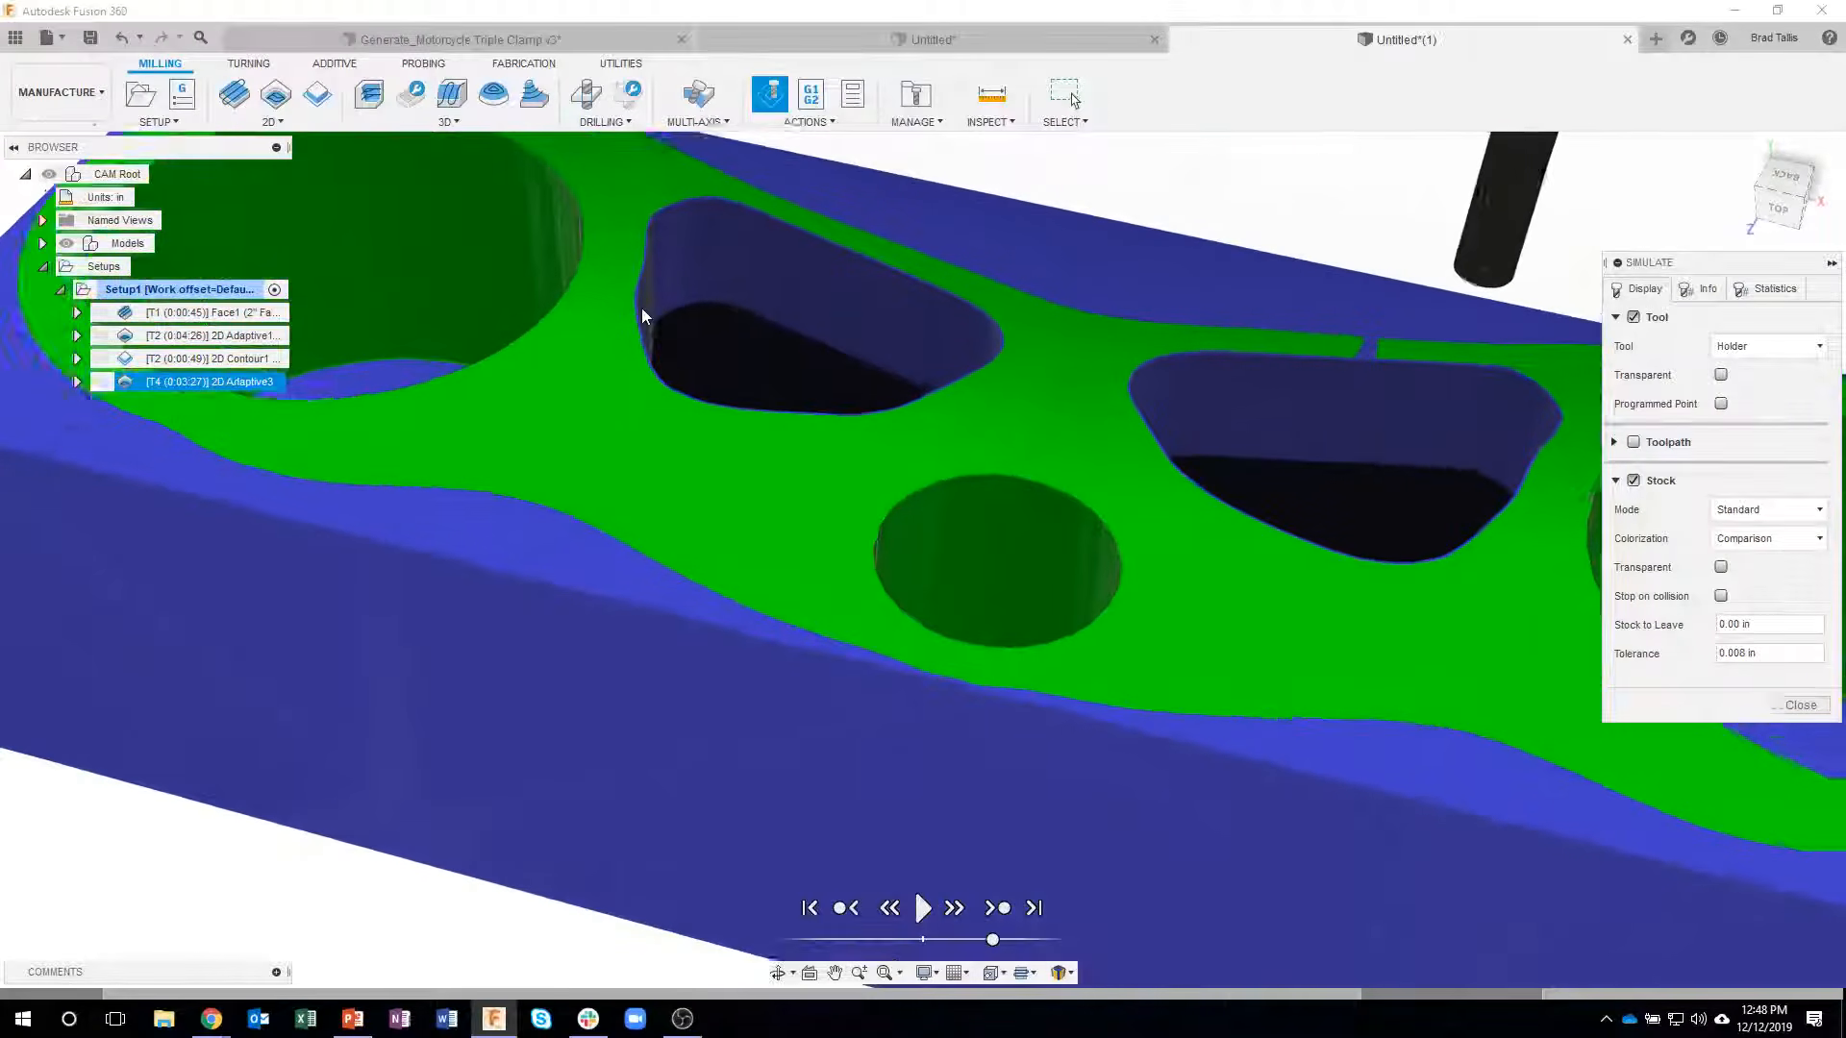
scroll(643, 310, up, 6)
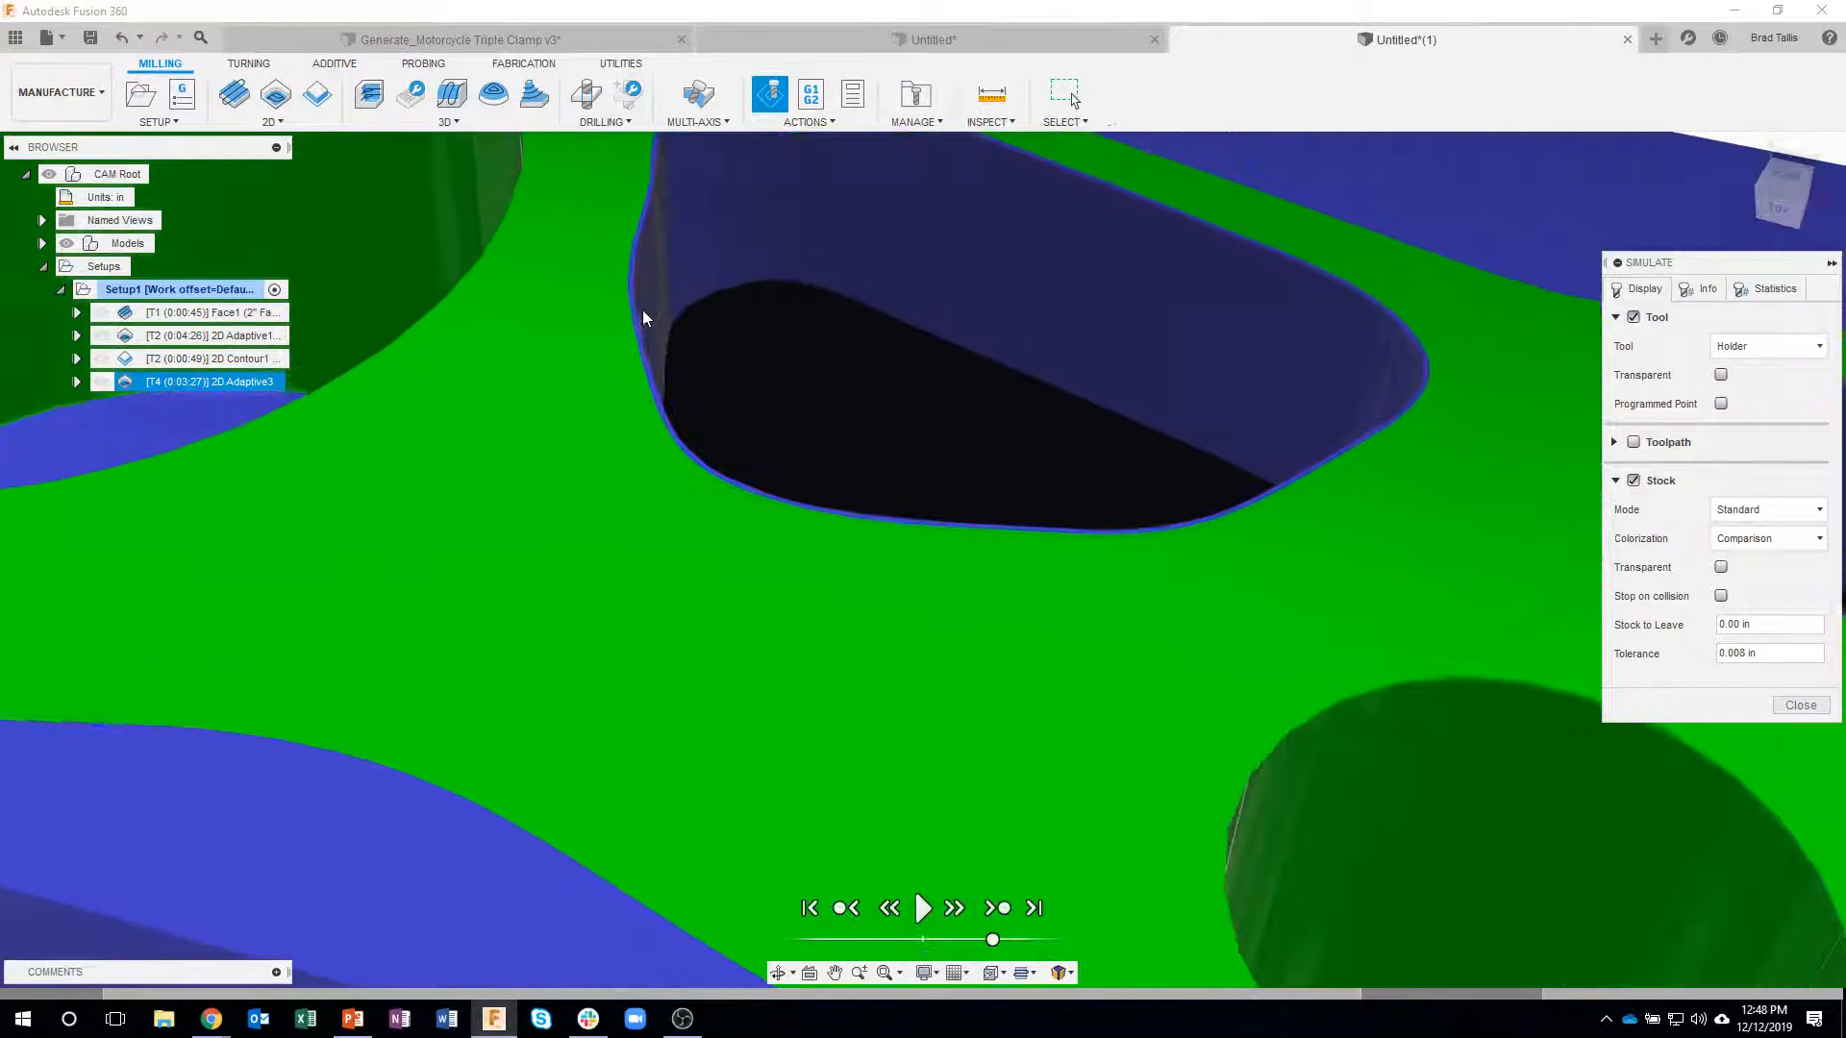
shift+middle_drag(643, 319, 623, 244)
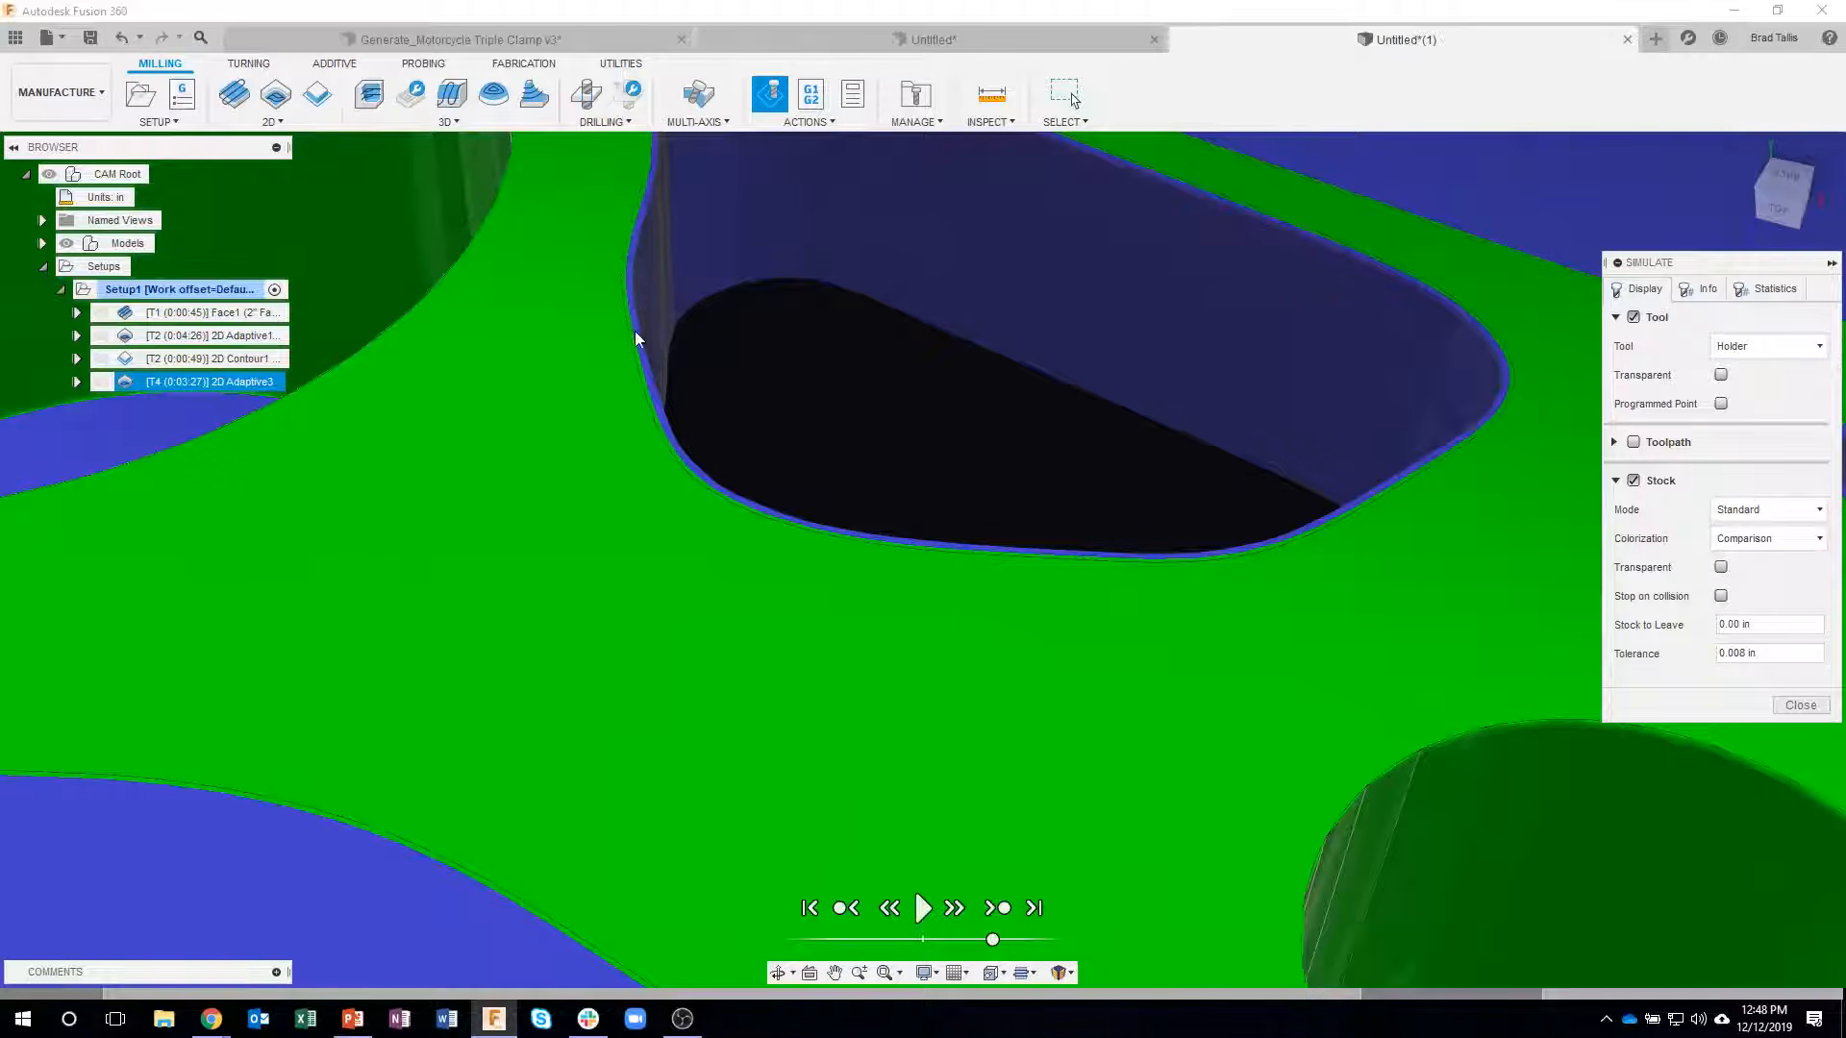
scroll(678, 569, down, 10)
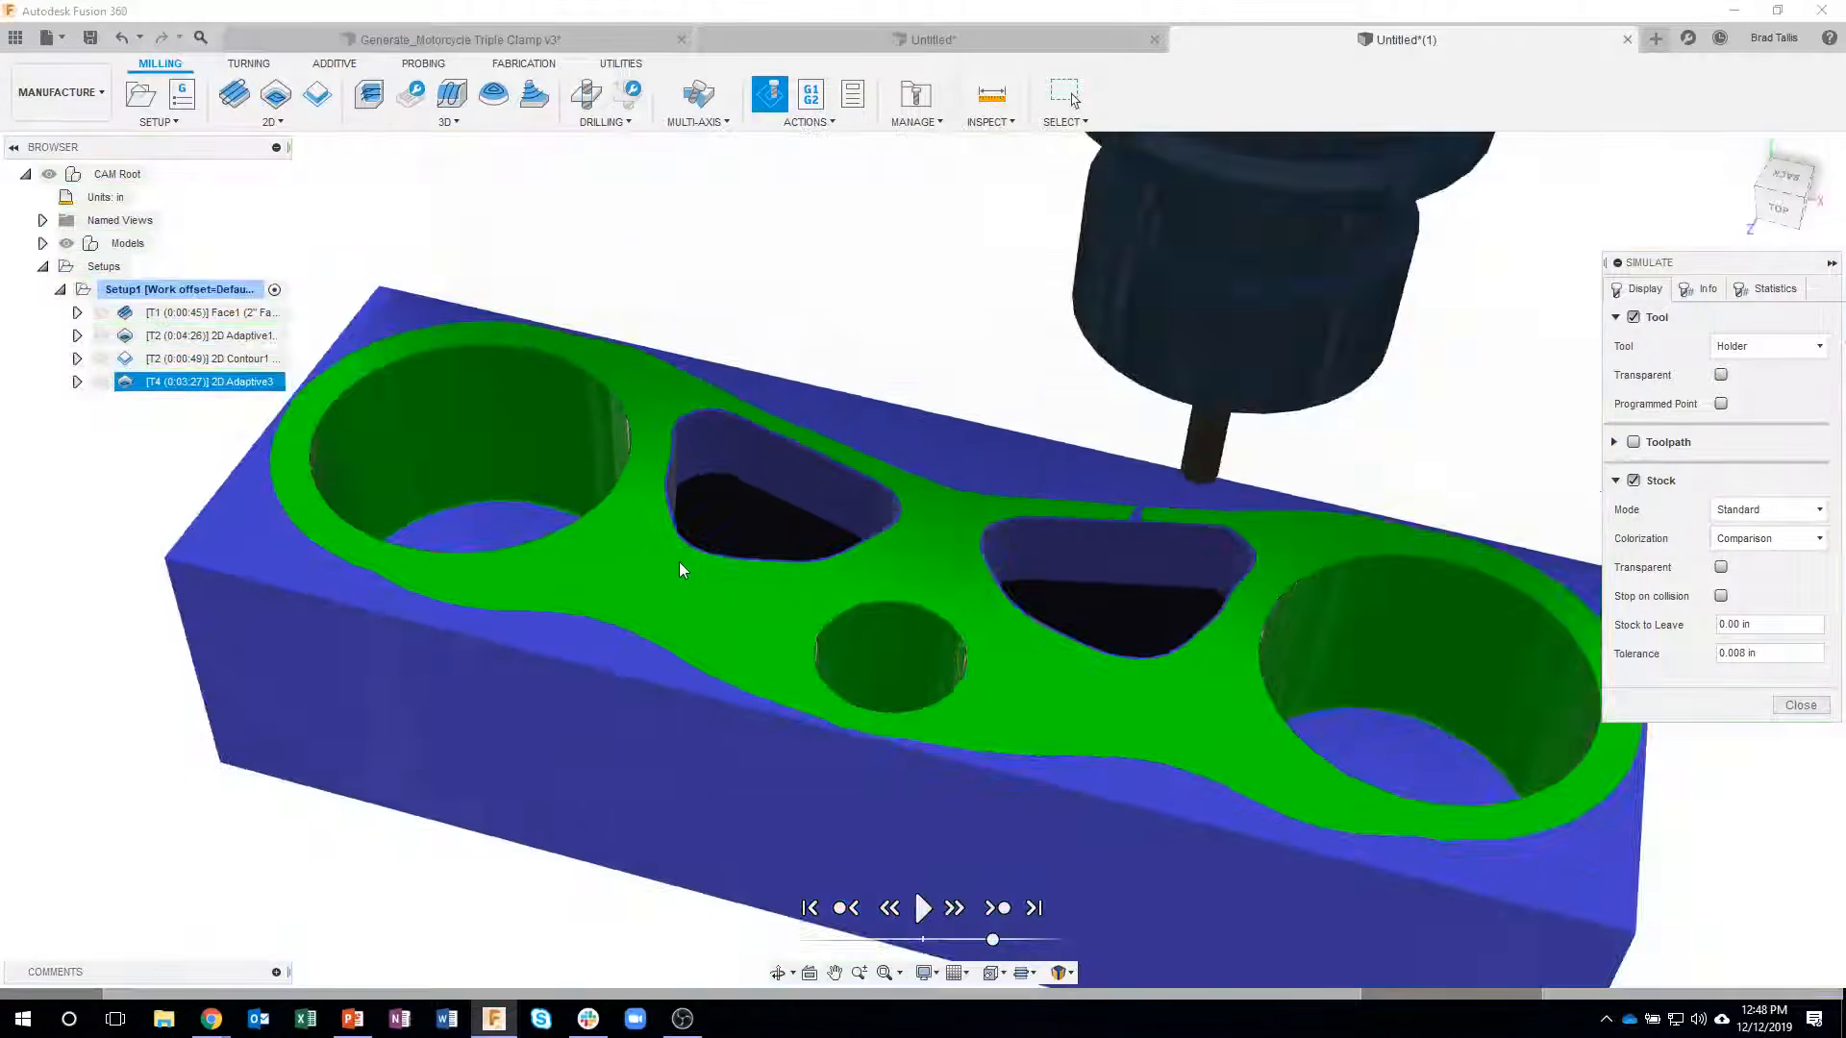
- Close the stock simulation and create a derived 2D Contour operation from the triangular pockets' 2D Adaptive toolpath
shift+middle_drag(679, 562, 1121, 836)
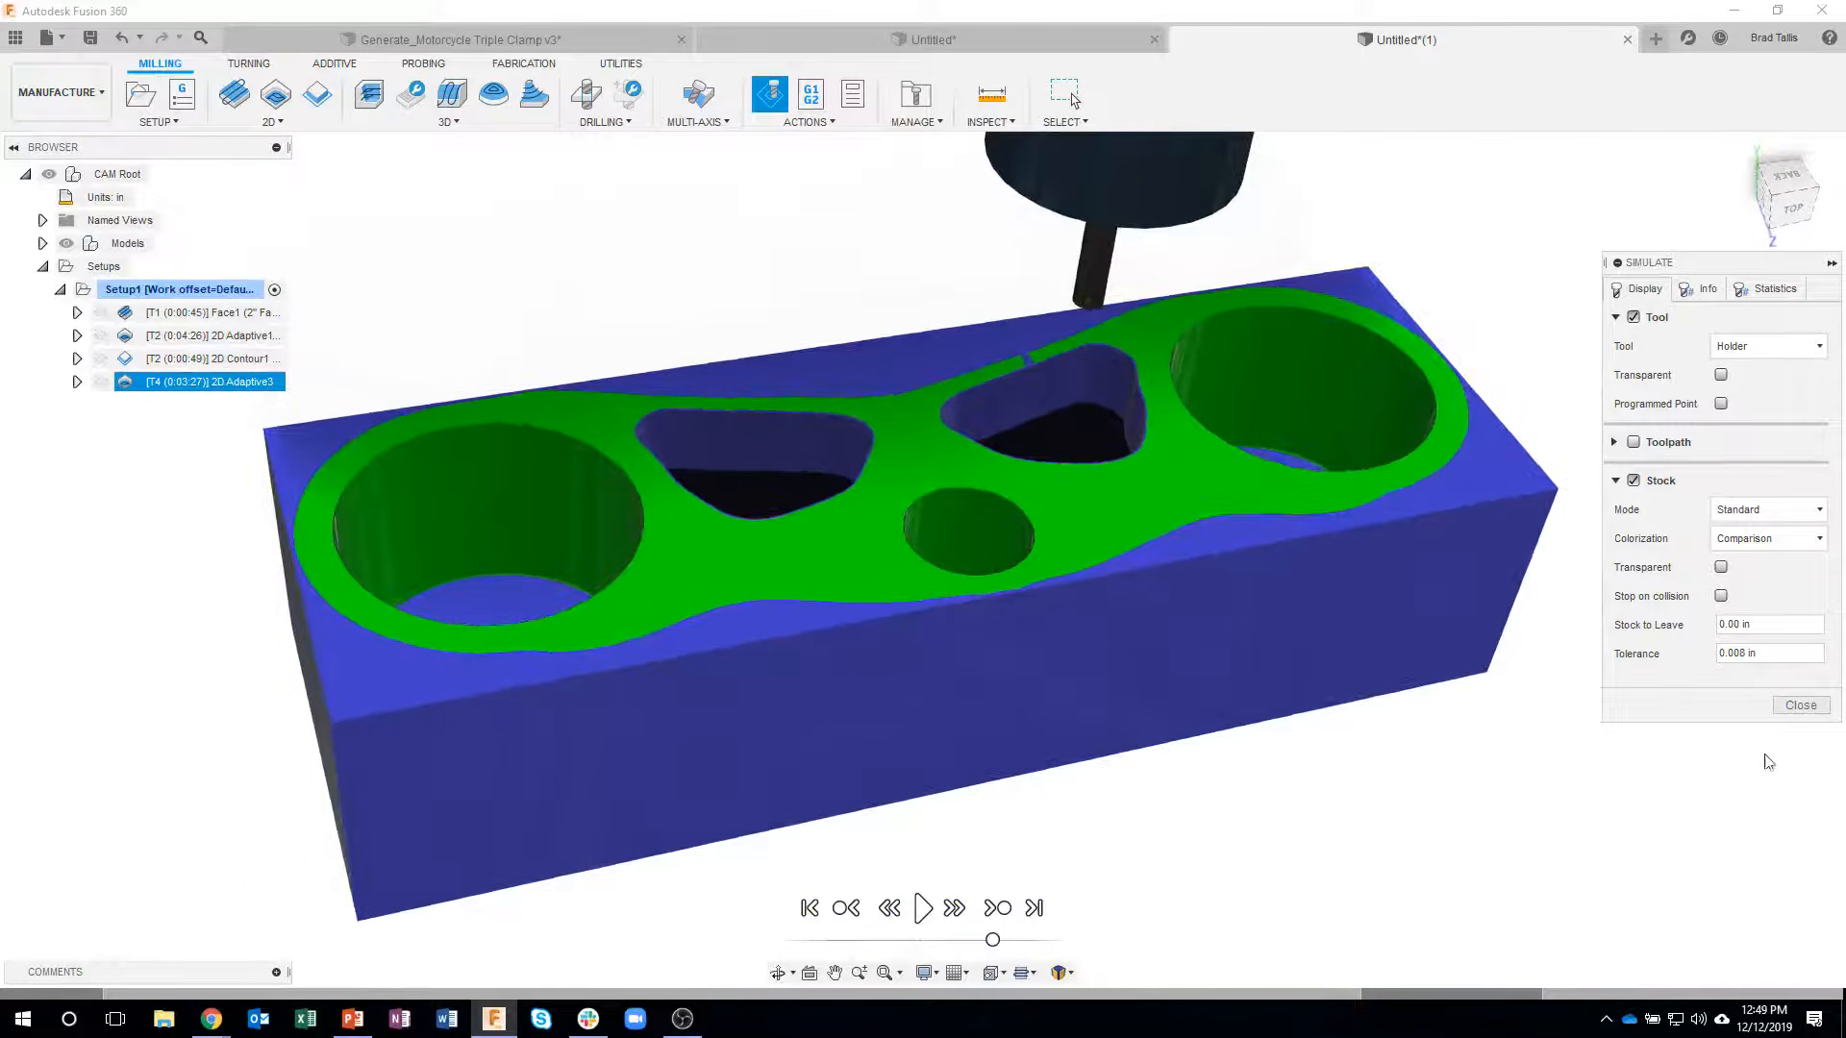
click(1800, 706)
click(626, 288)
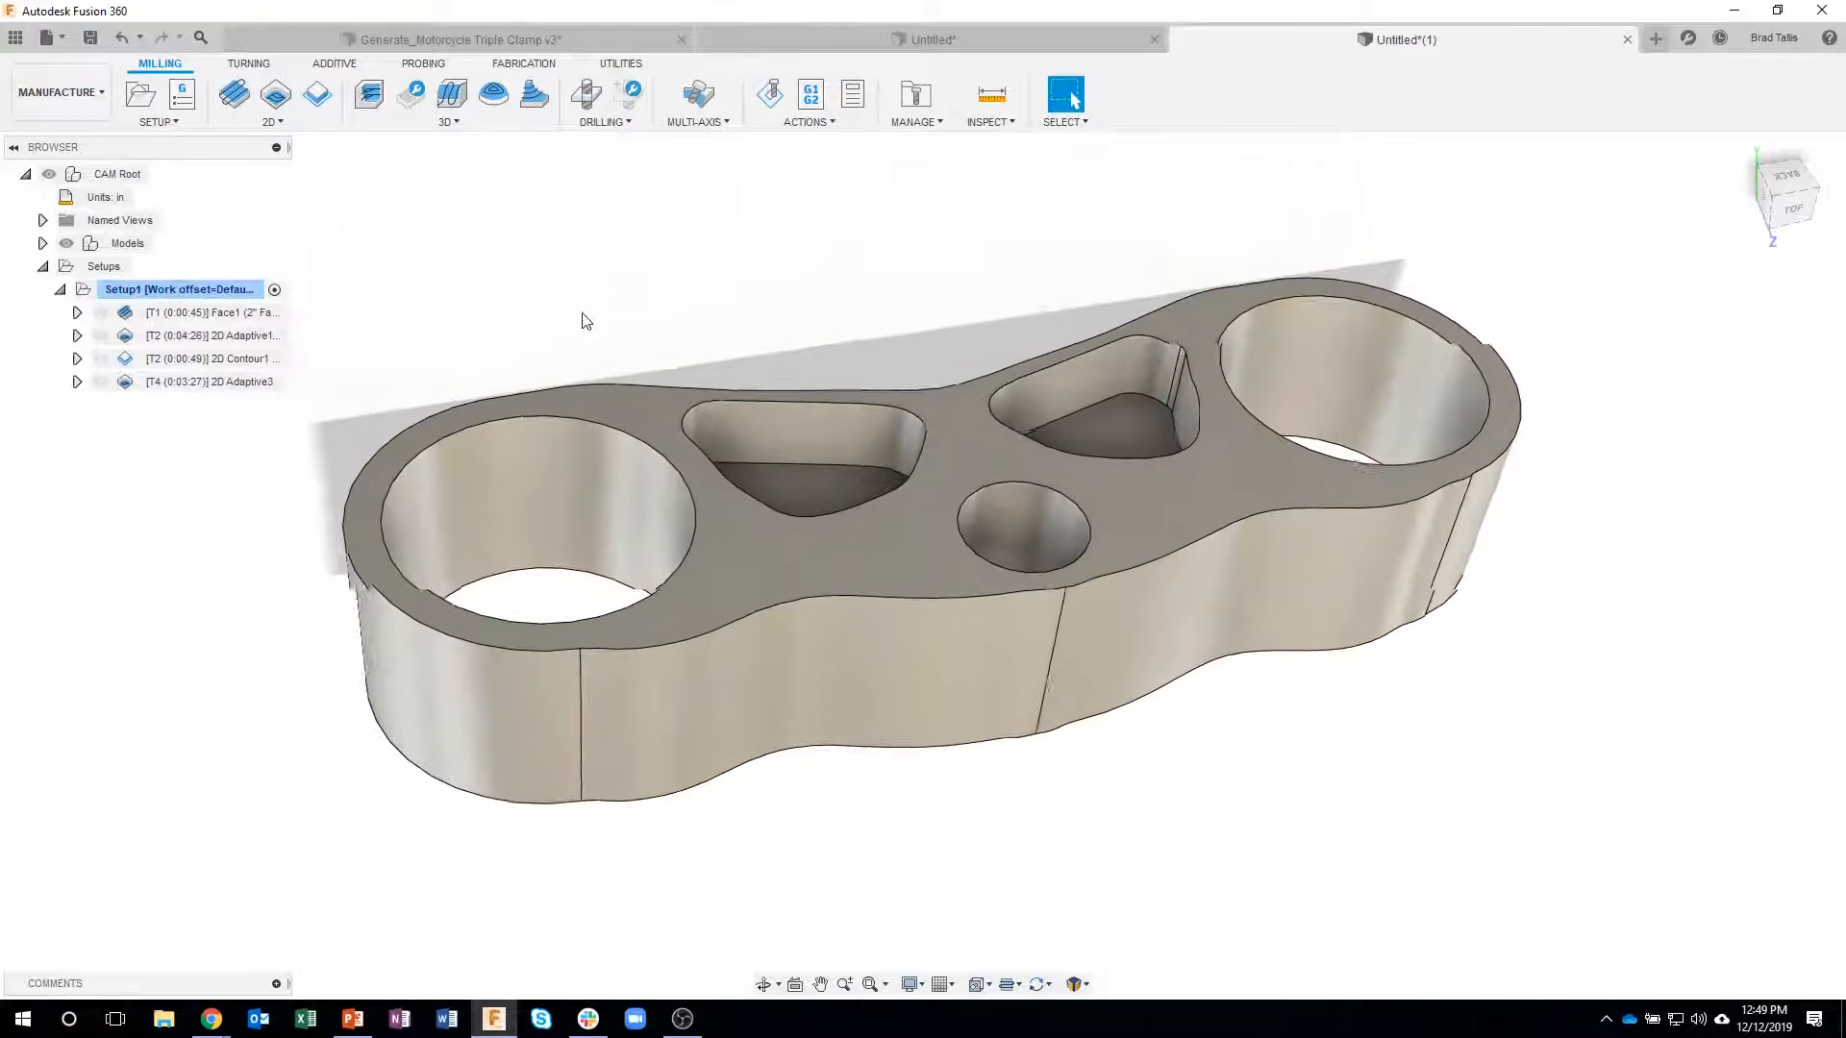
click(204, 383)
right_click(203, 382)
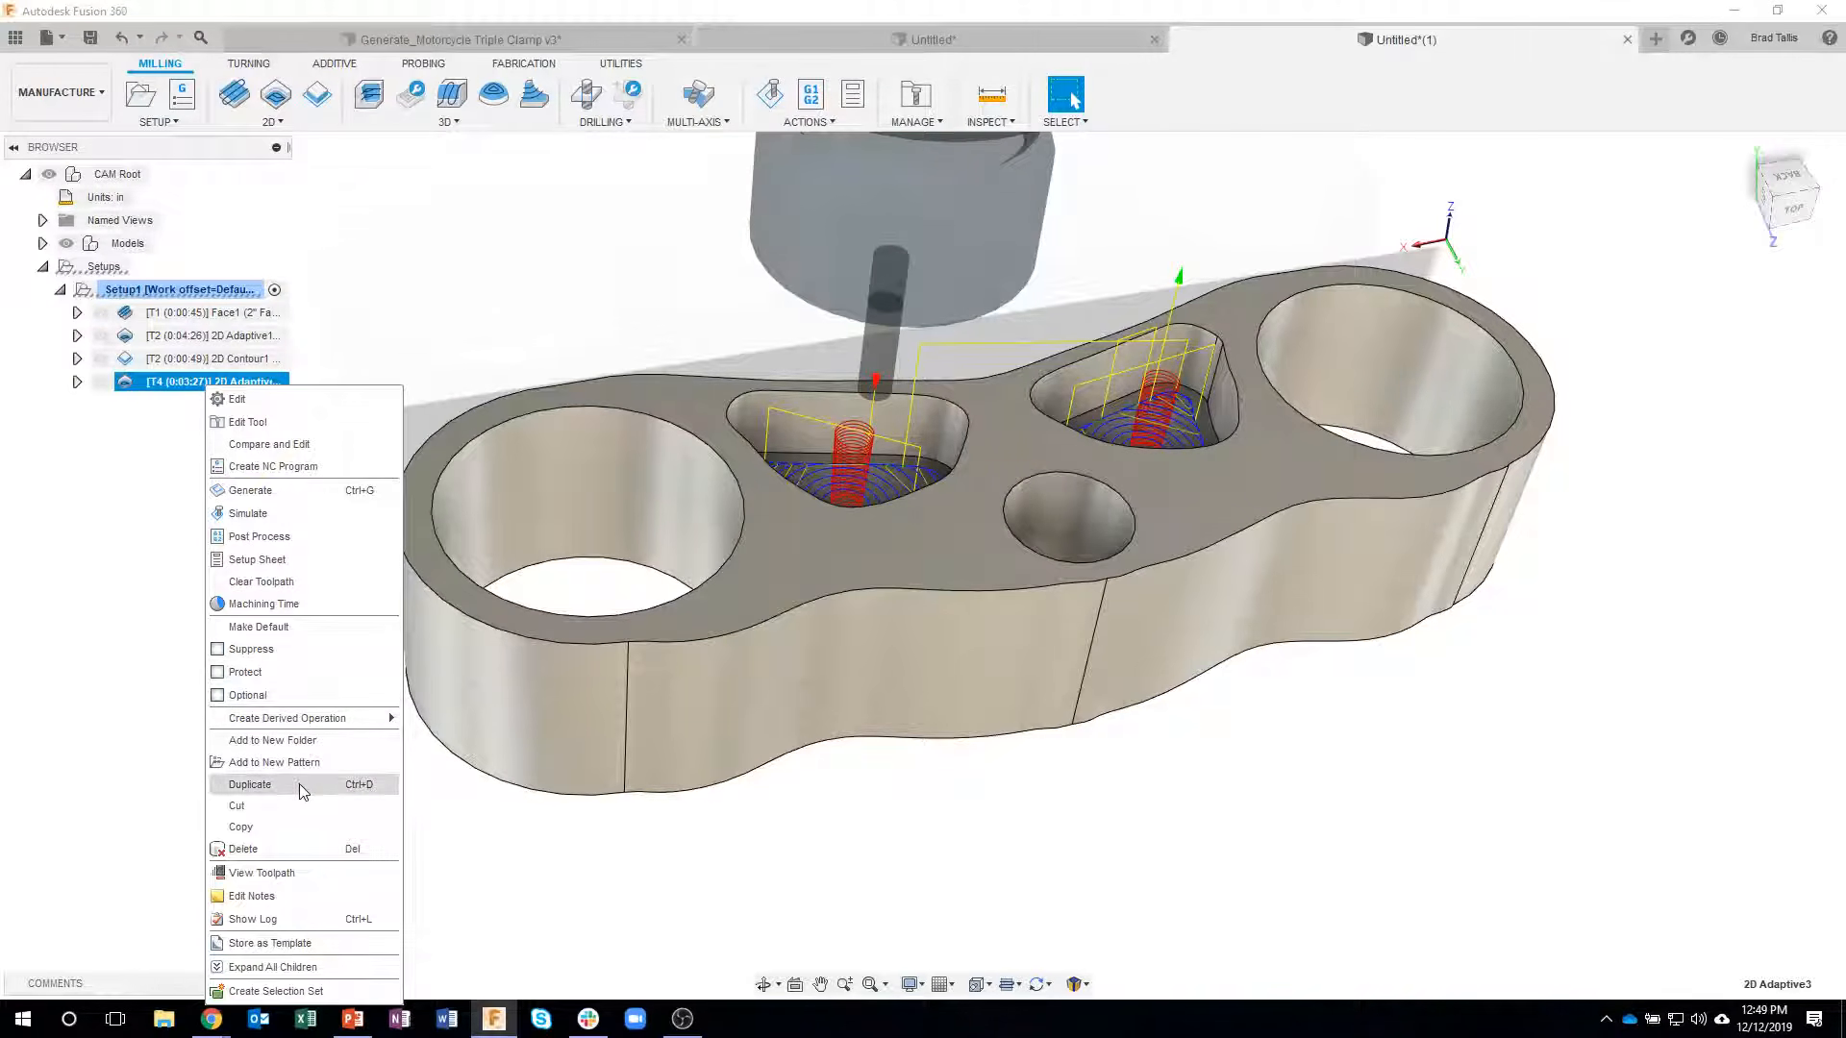
mouse_move(303, 721)
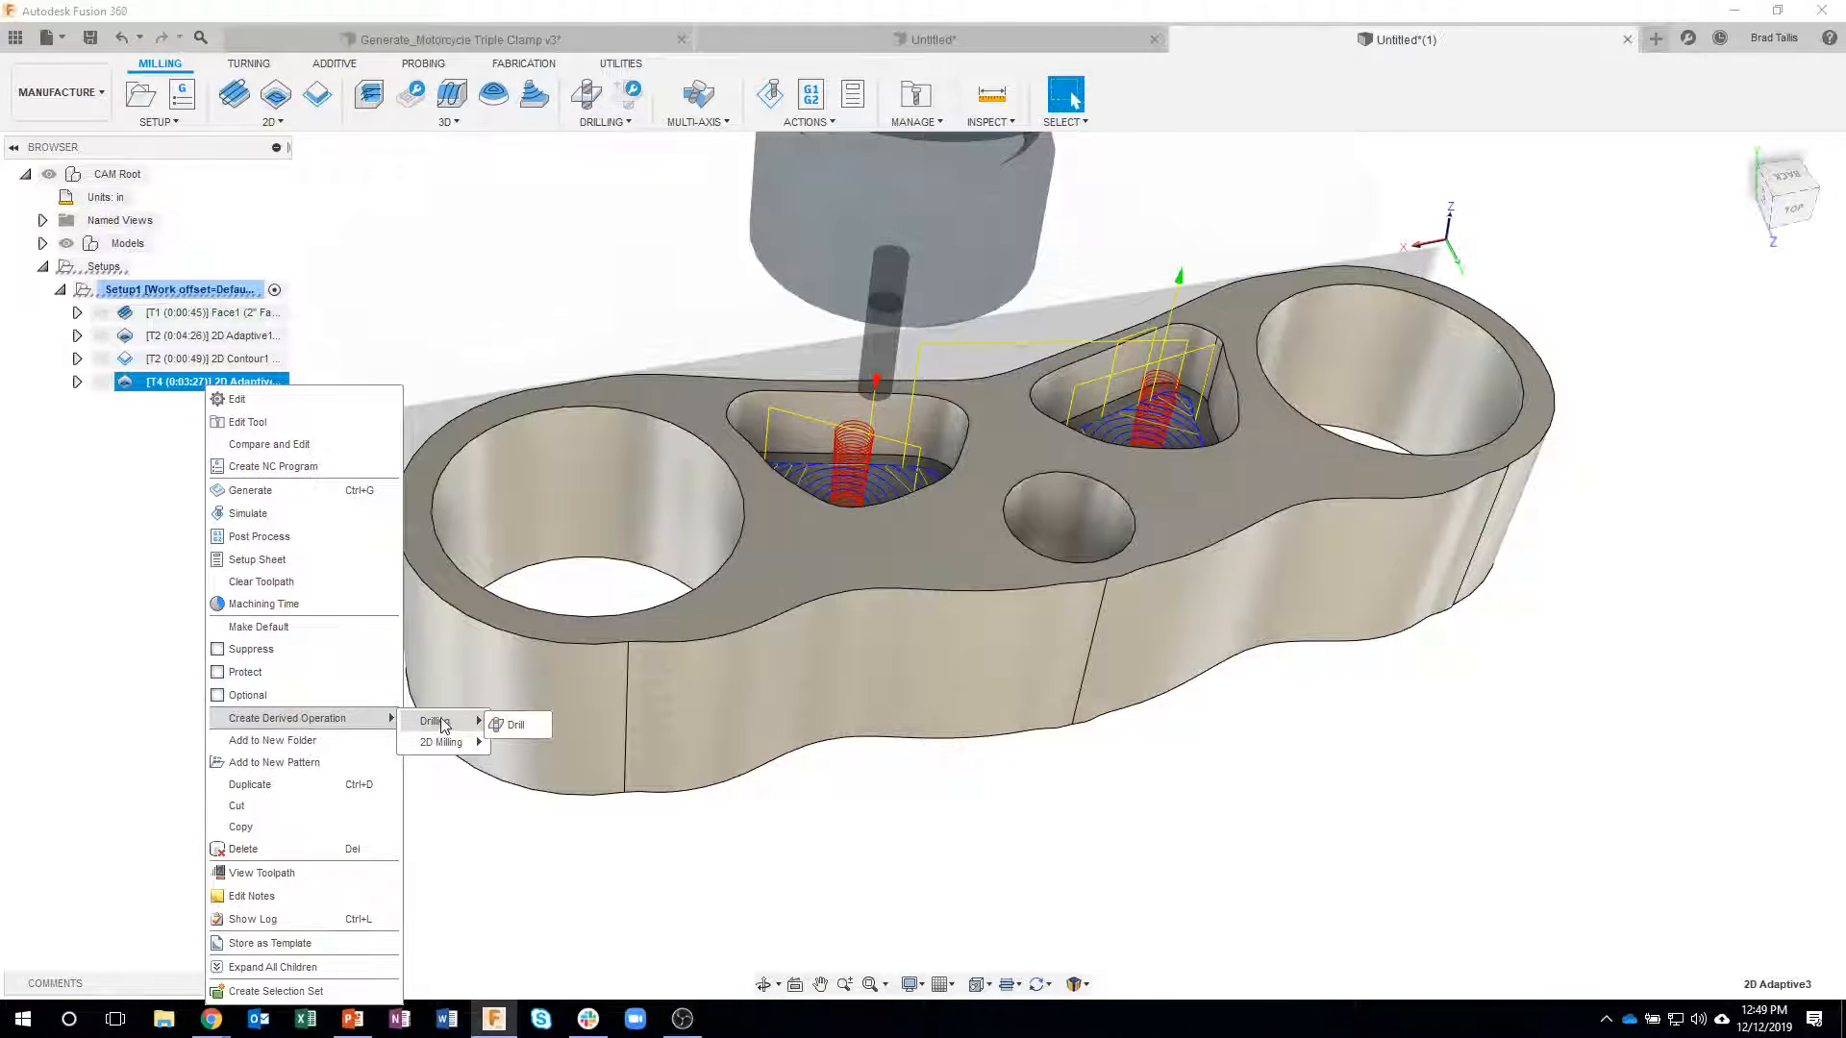
mouse_move(447, 742)
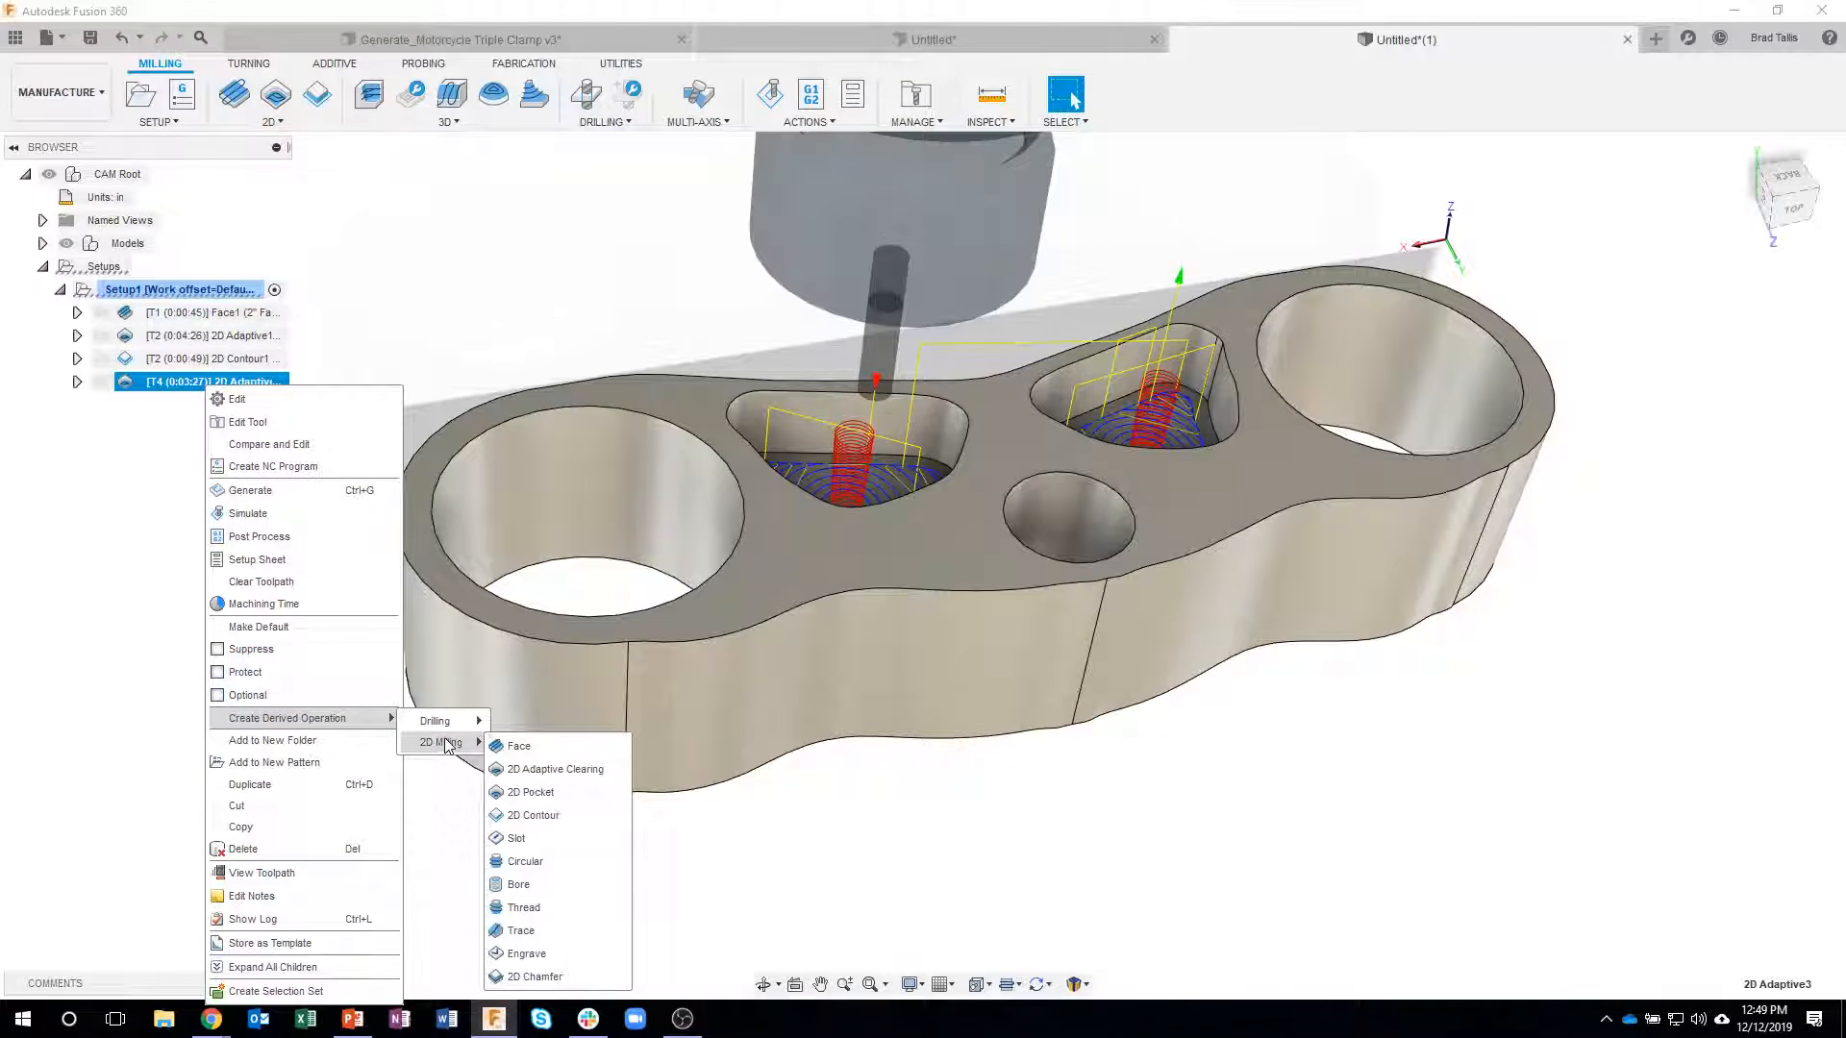
click(533, 815)
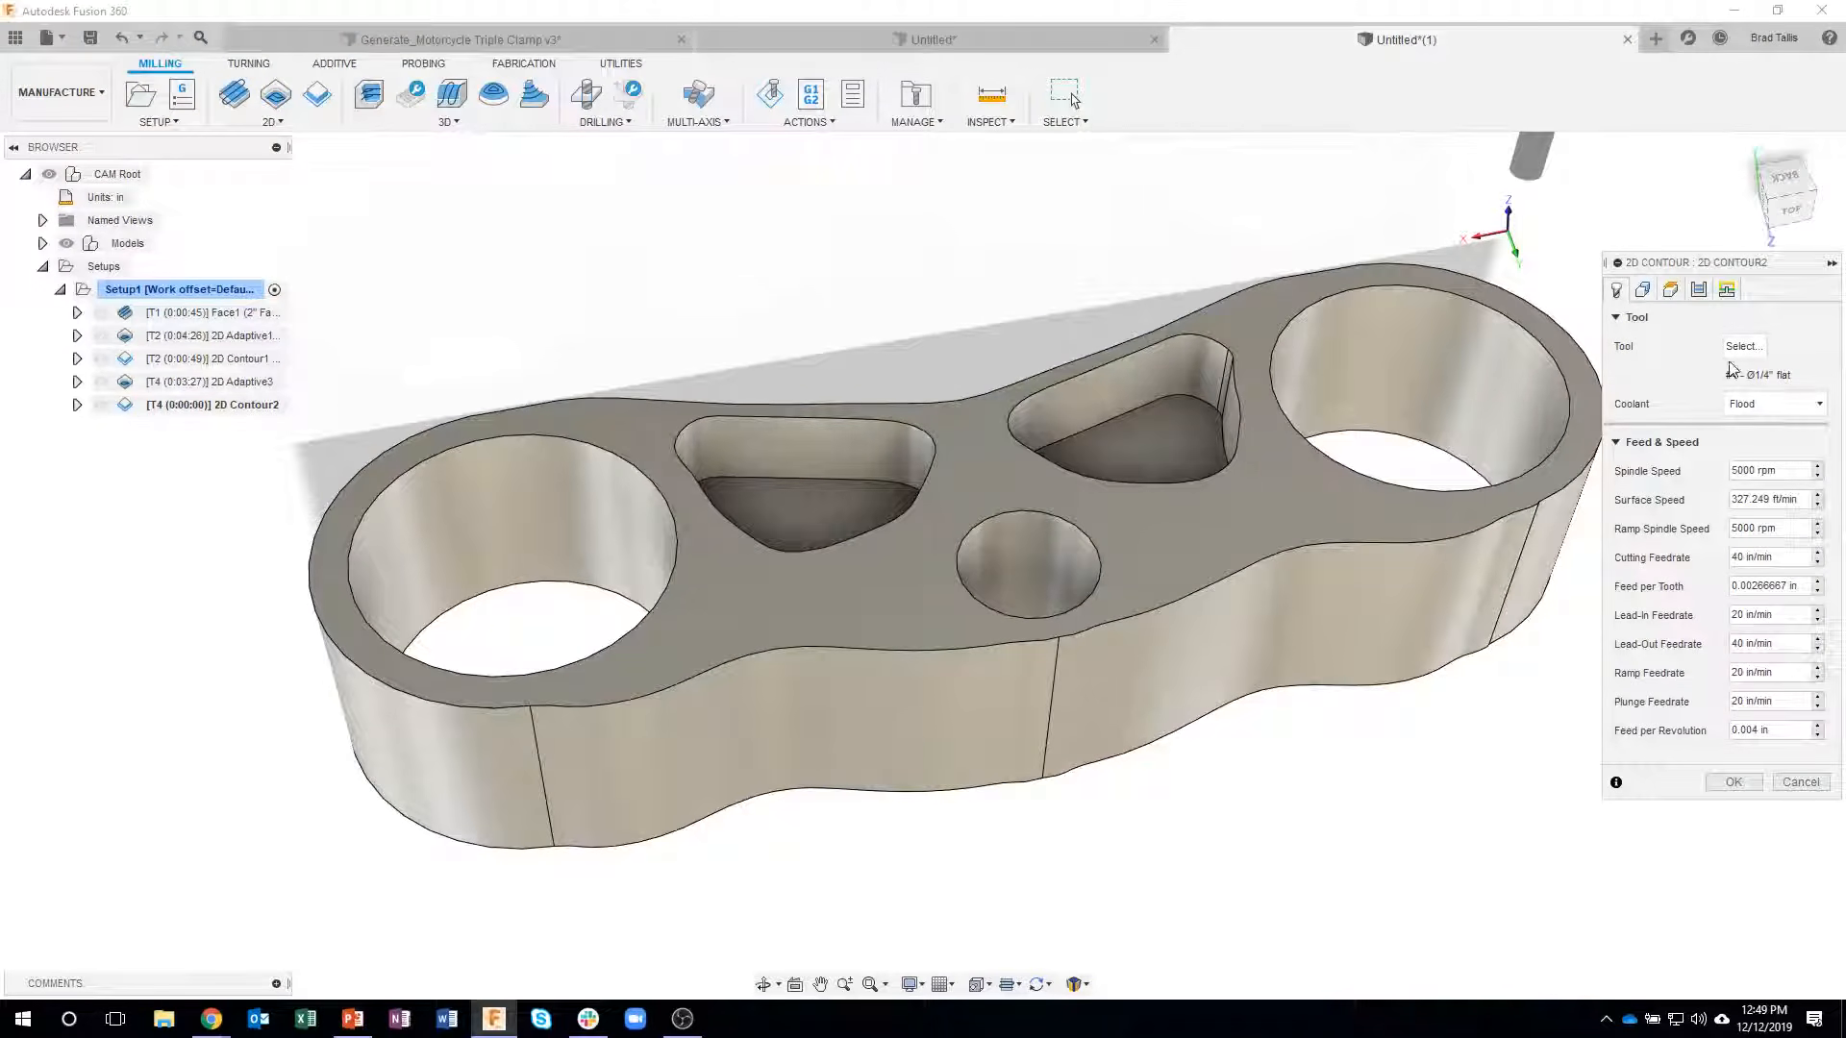
- Enable roughing passes with multiple stepovers in the pocket contour operation, keeping both pocket chains, and generate the toolpath
click(1646, 291)
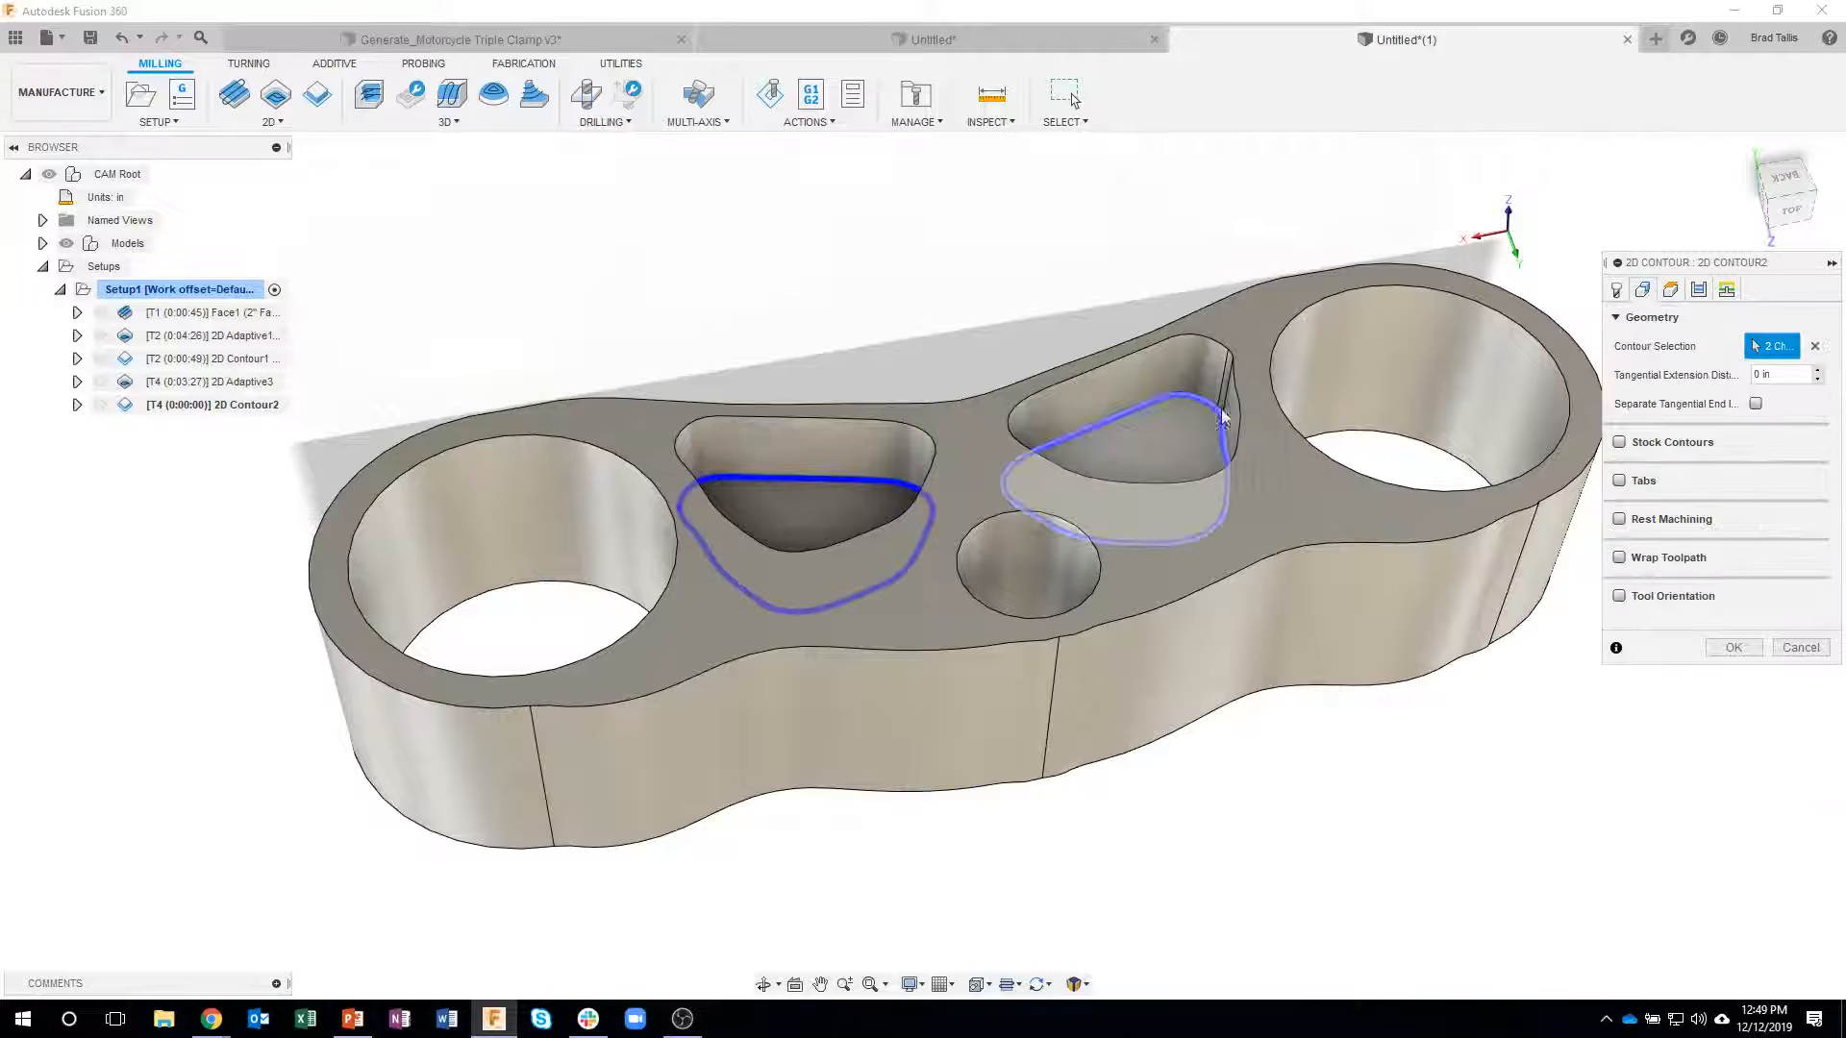
click(1700, 291)
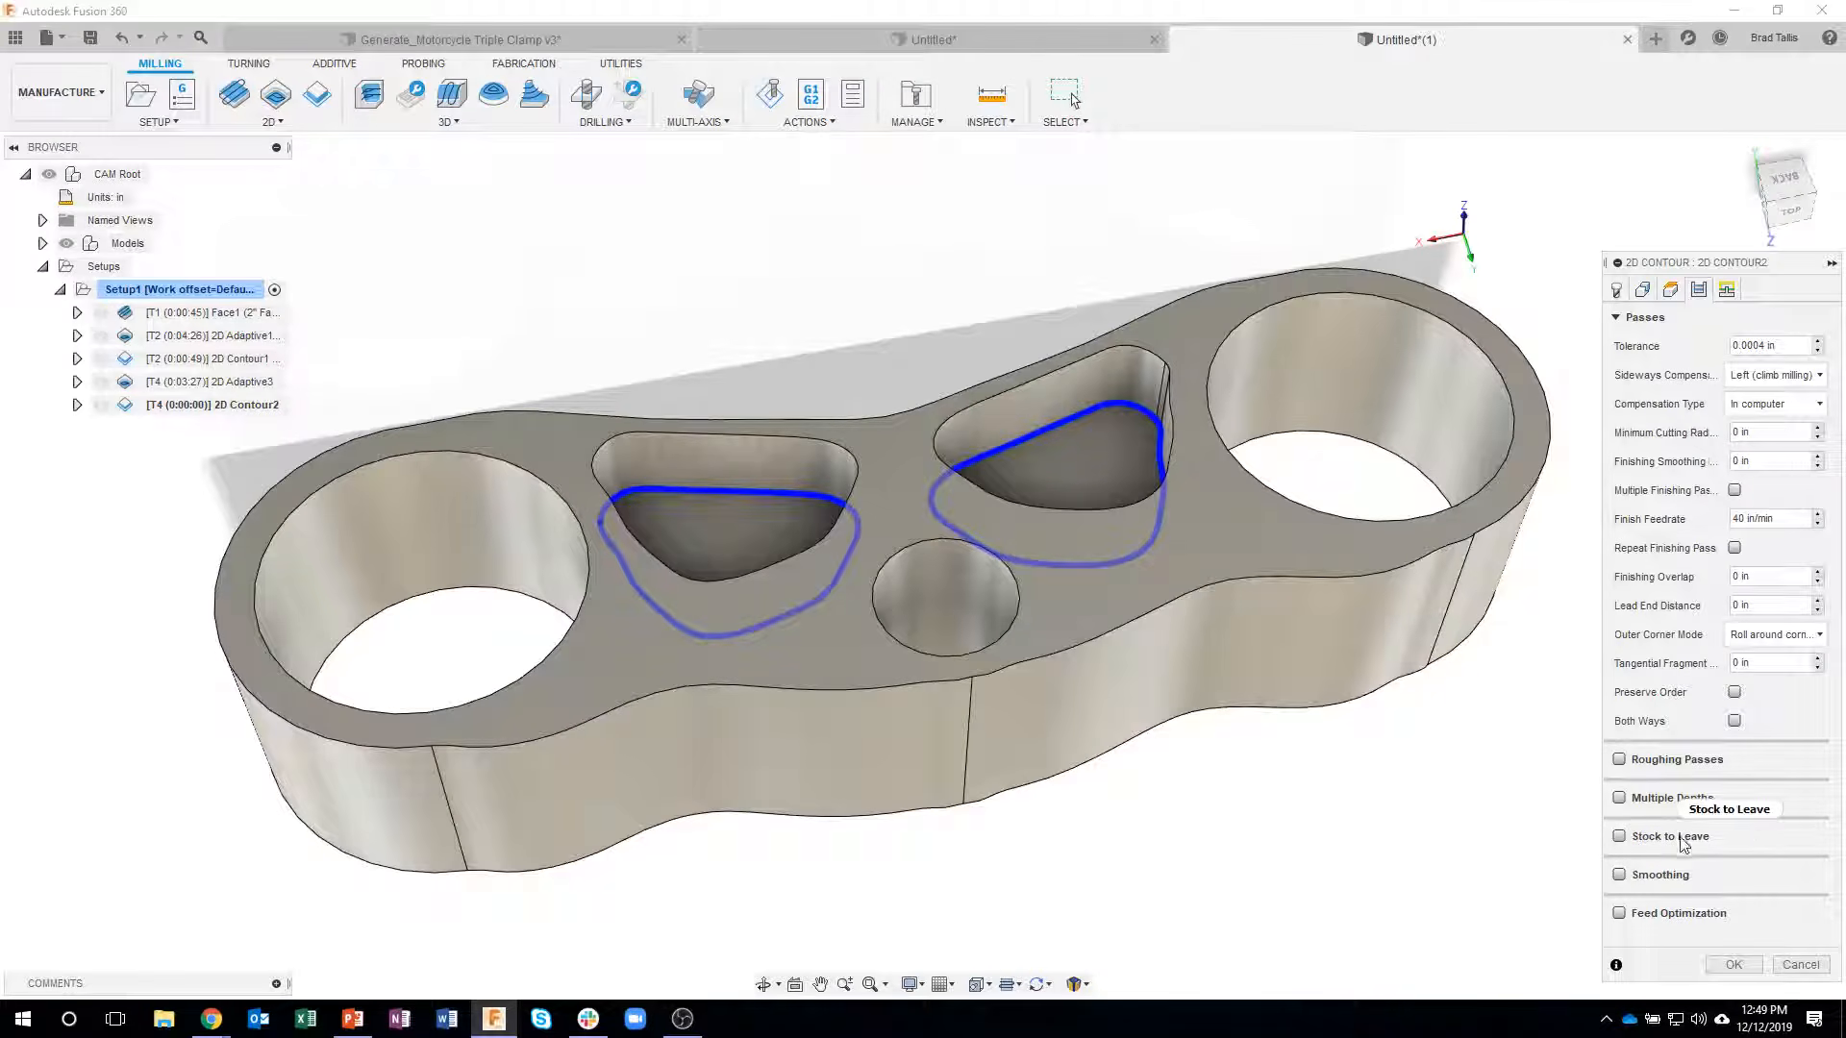
shift+middle_drag(1225, 627, 1082, 458)
click(991, 449)
click(1618, 760)
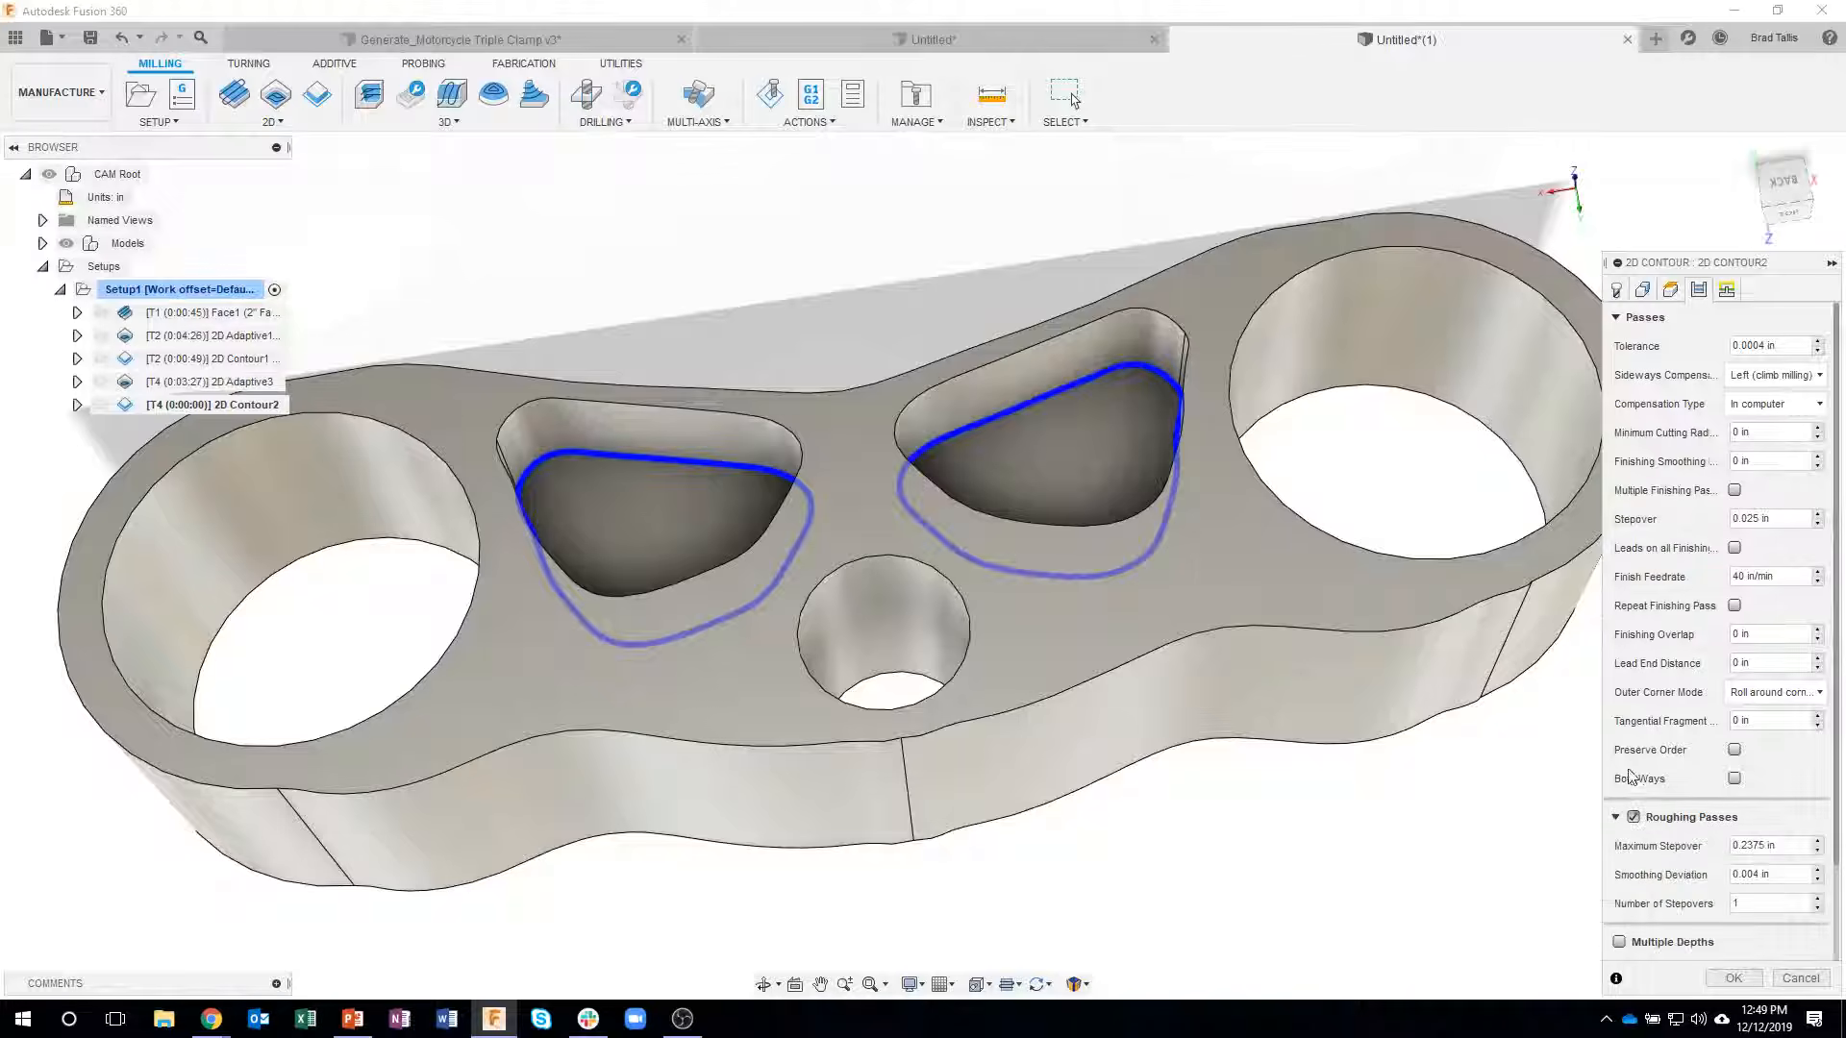
double_click(1721, 905)
click(1733, 978)
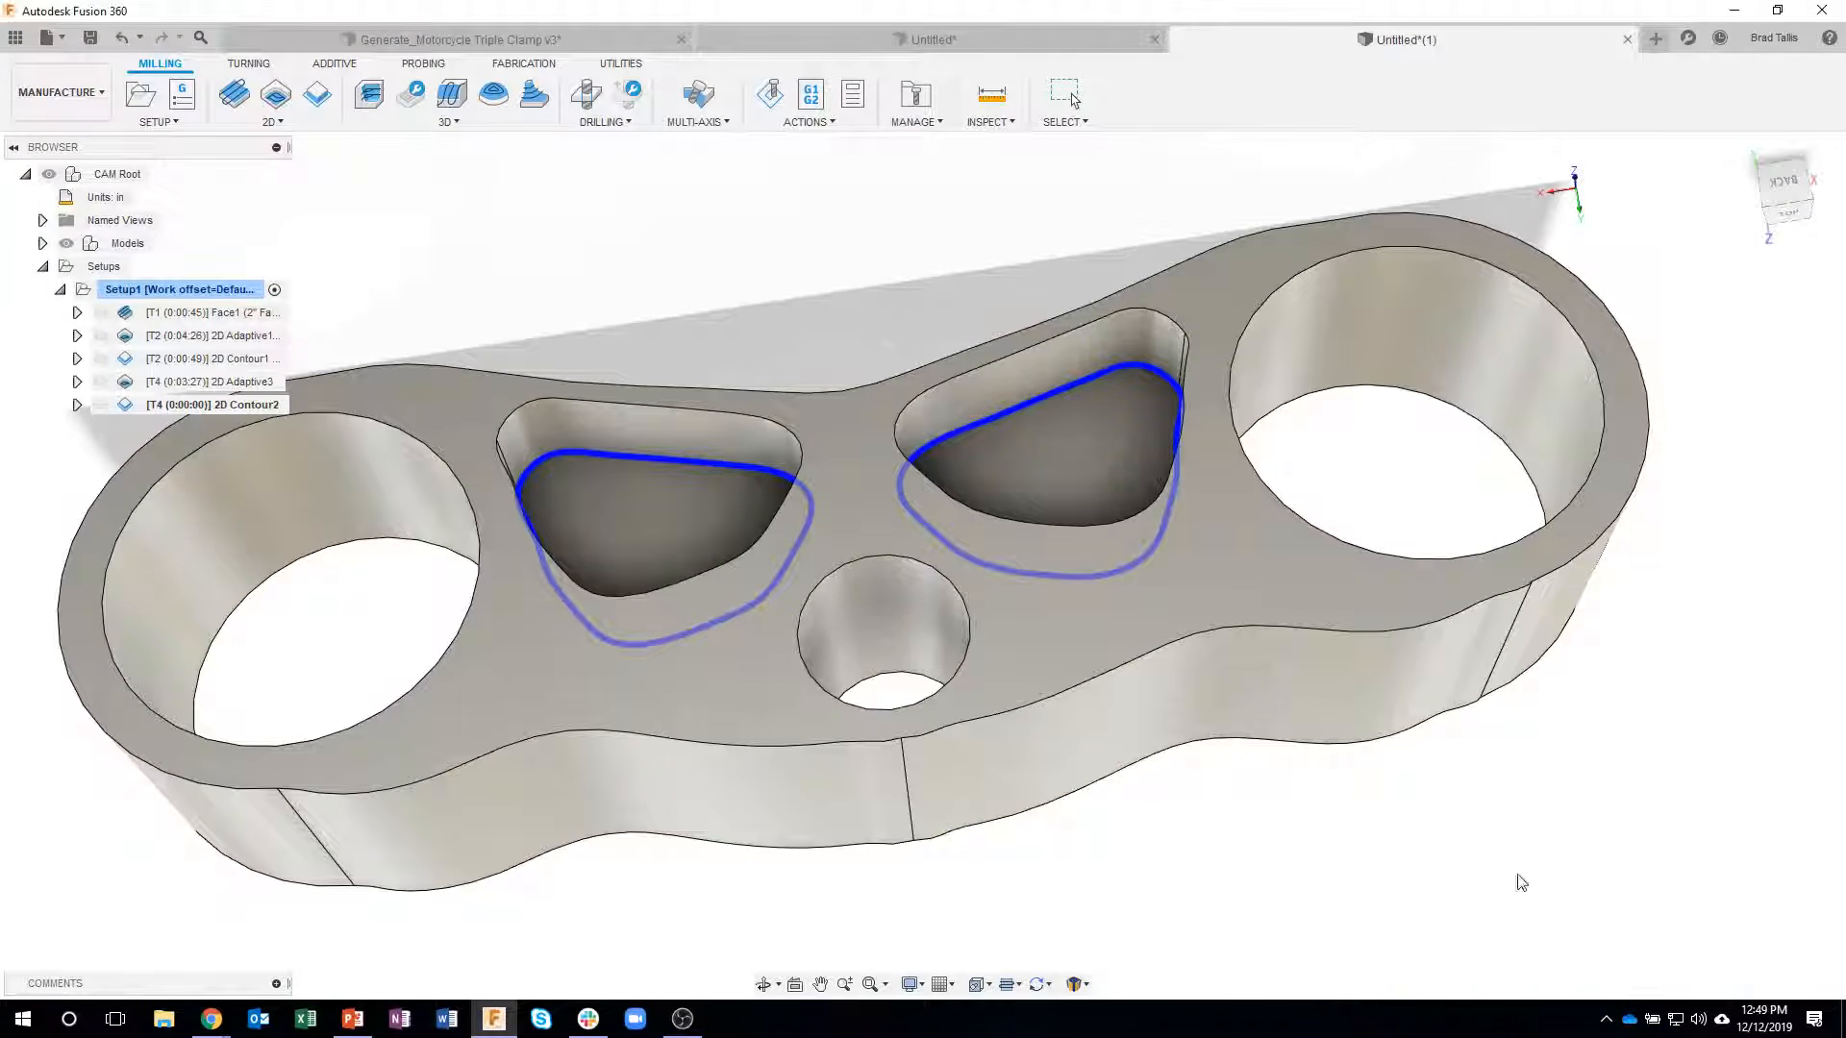
mouse_move(1081, 404)
shift+middle_down()
mouse_move(1090, 417)
mouse_move(1069, 389)
shift+middle_up()
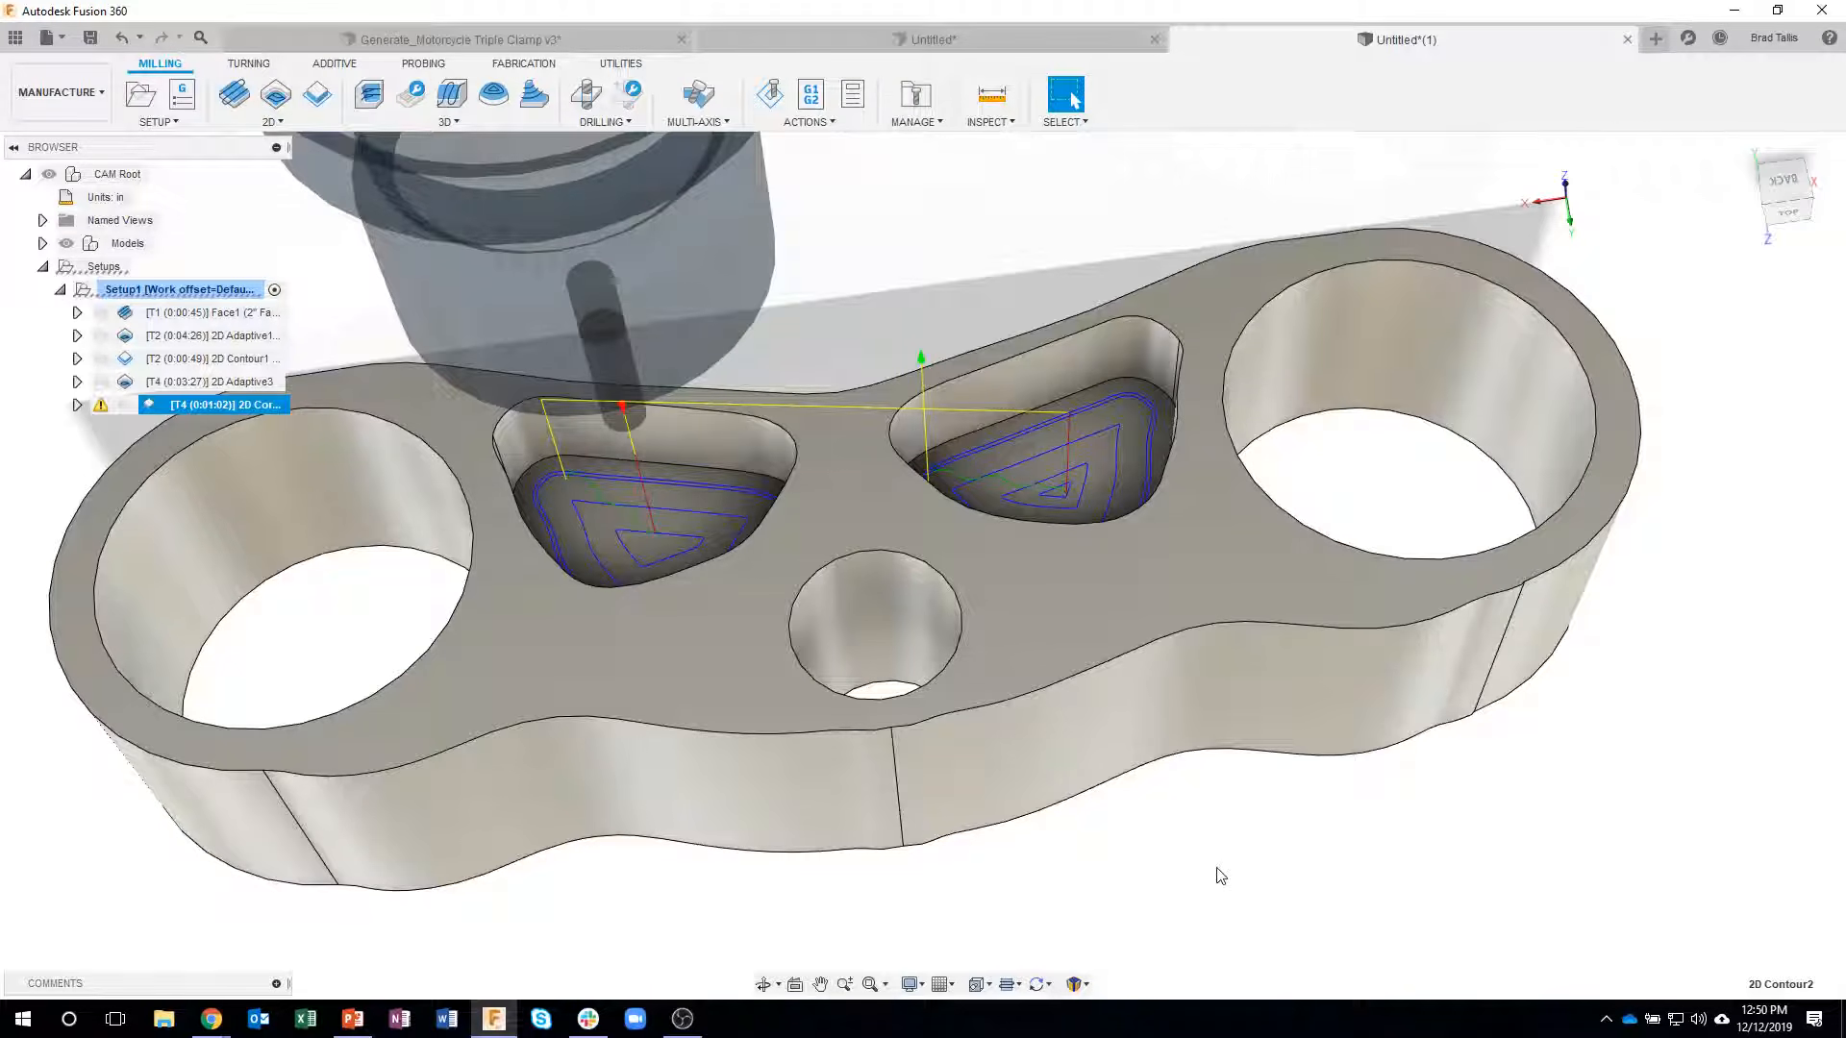
- Start a new 2D Adaptive Clearing operation and assign it tool 2, the 3/8" flat endmill
click(1351, 836)
shift+middle_drag(1352, 836, 1314, 686)
scroll(1315, 687, down, 2)
shift+middle_drag(799, 234, 702, 205)
click(273, 121)
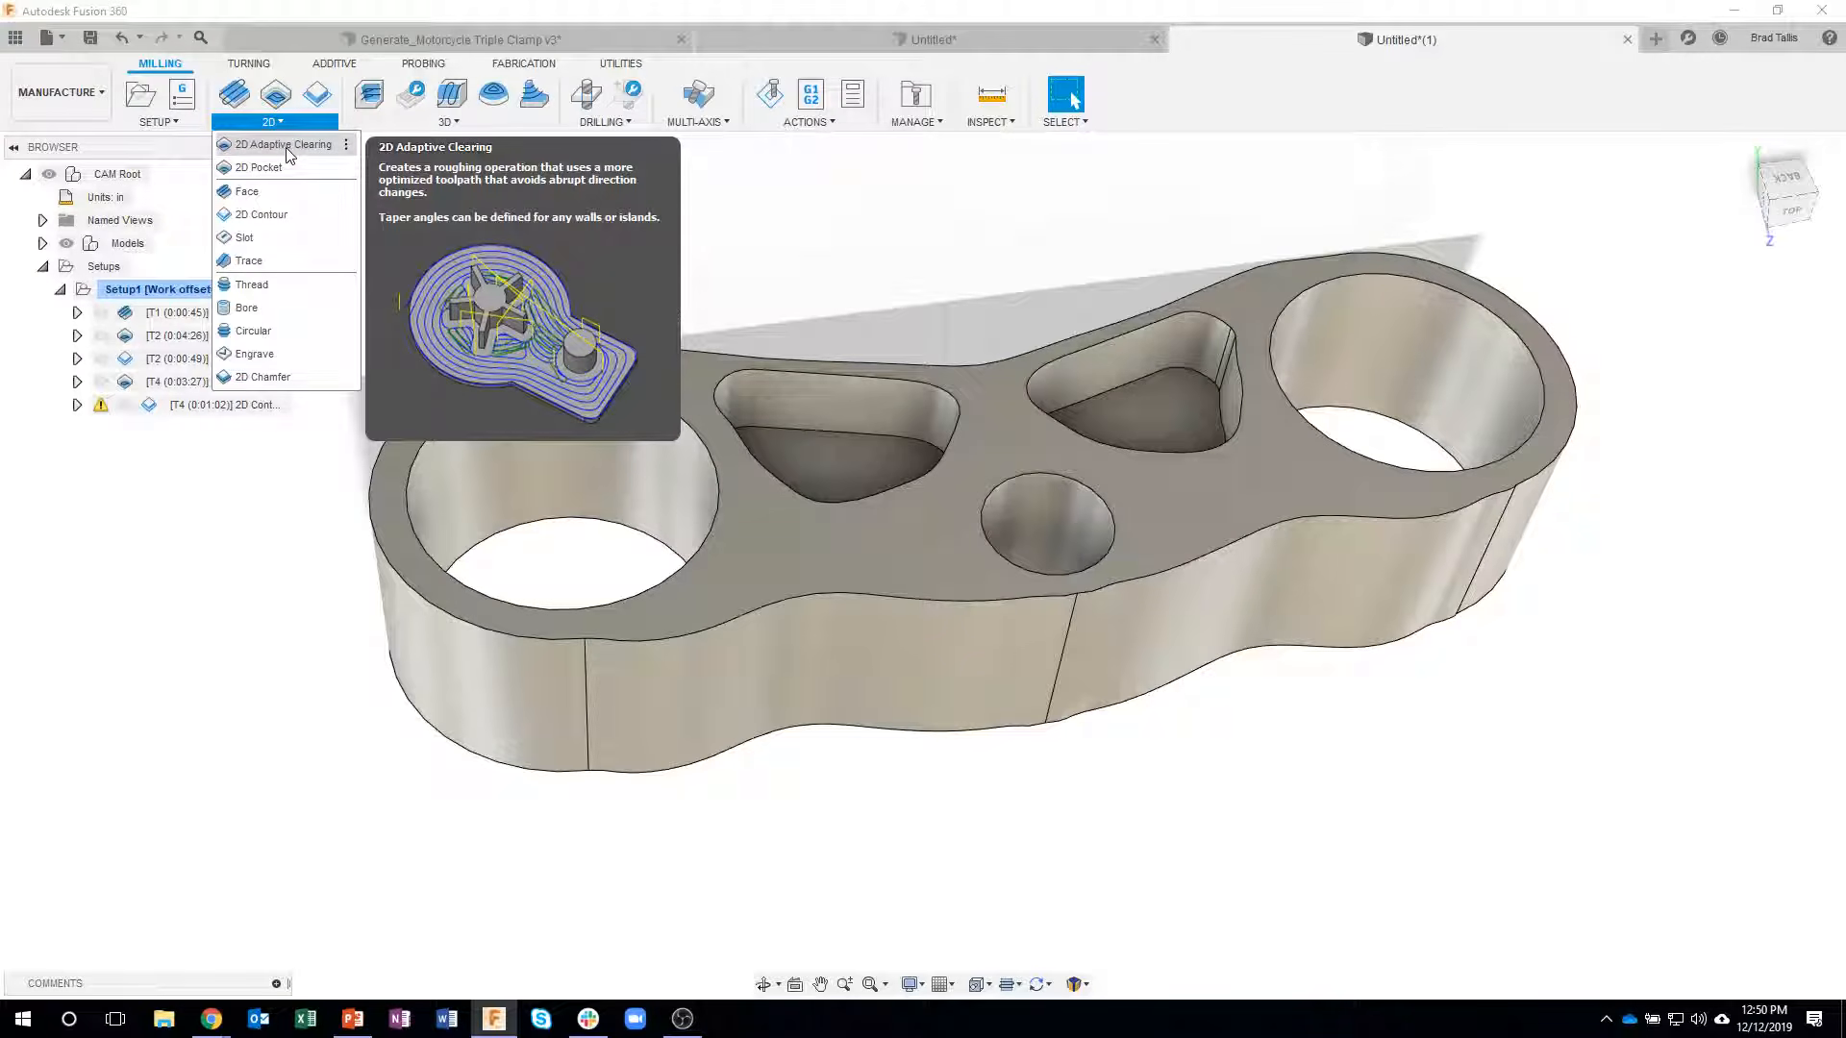
click(284, 144)
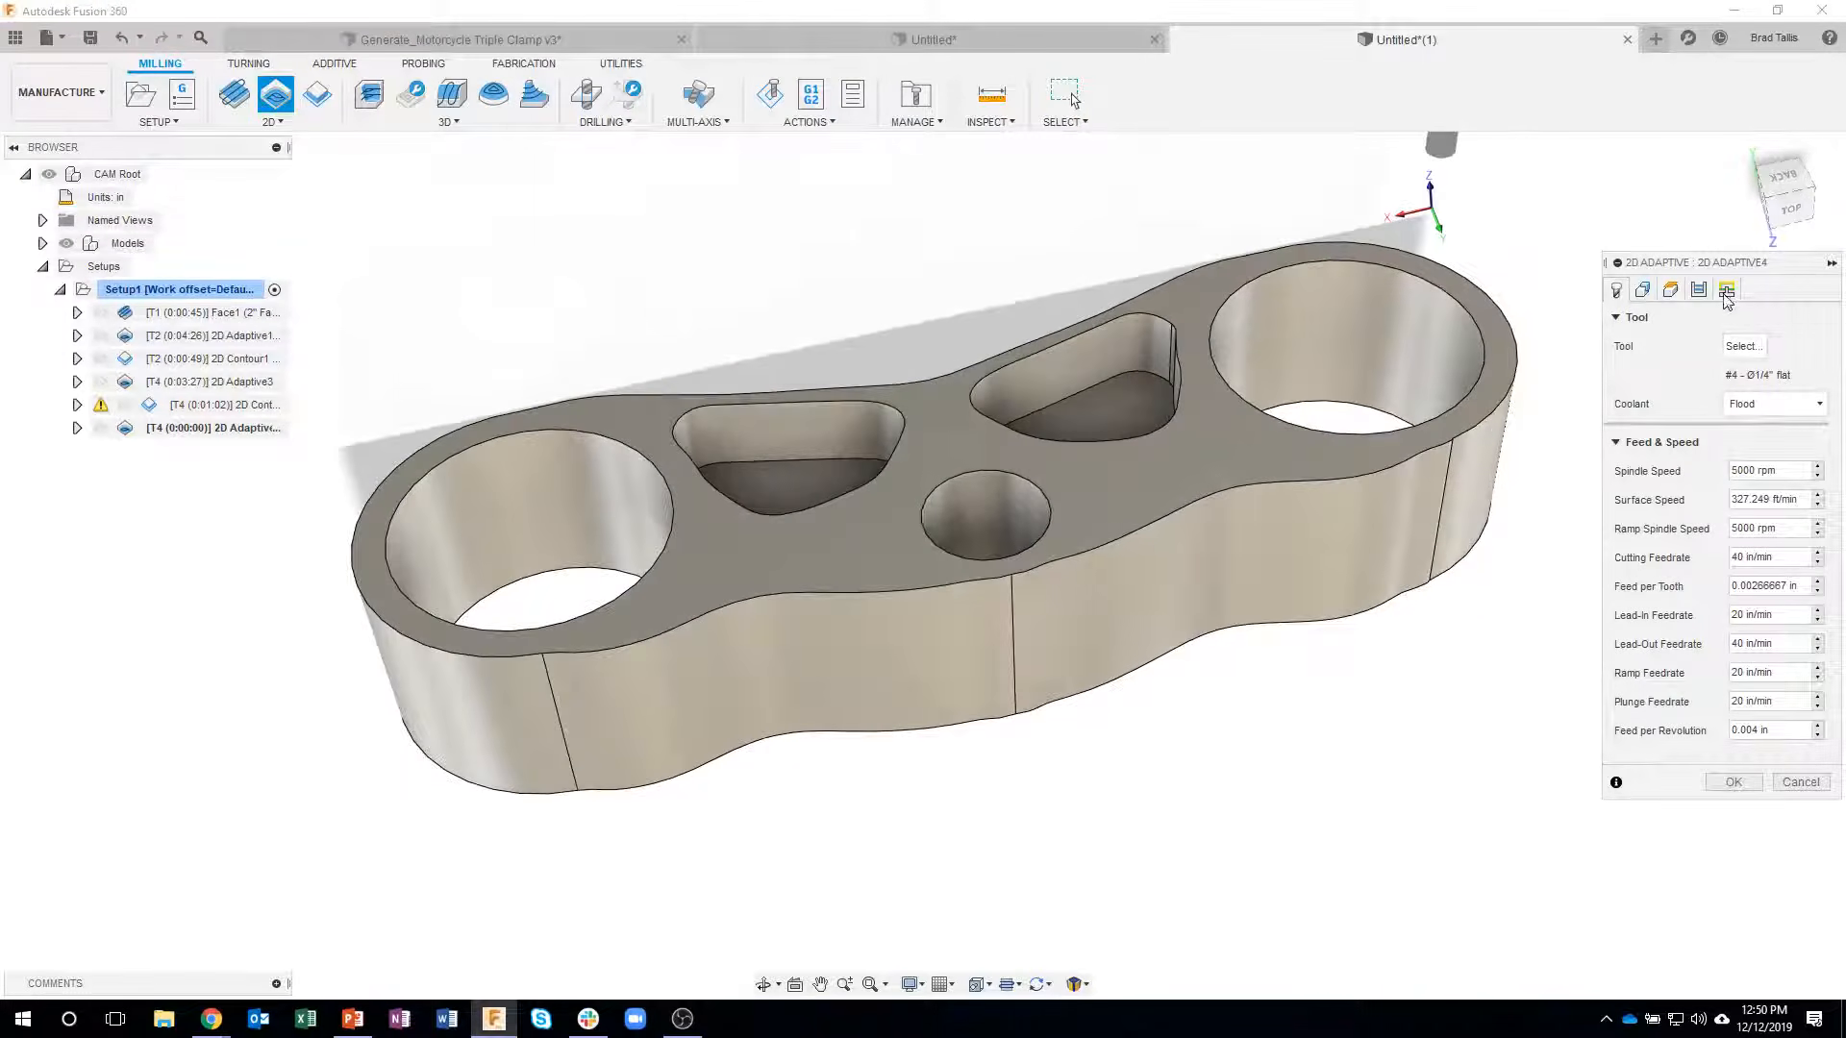
click(1736, 345)
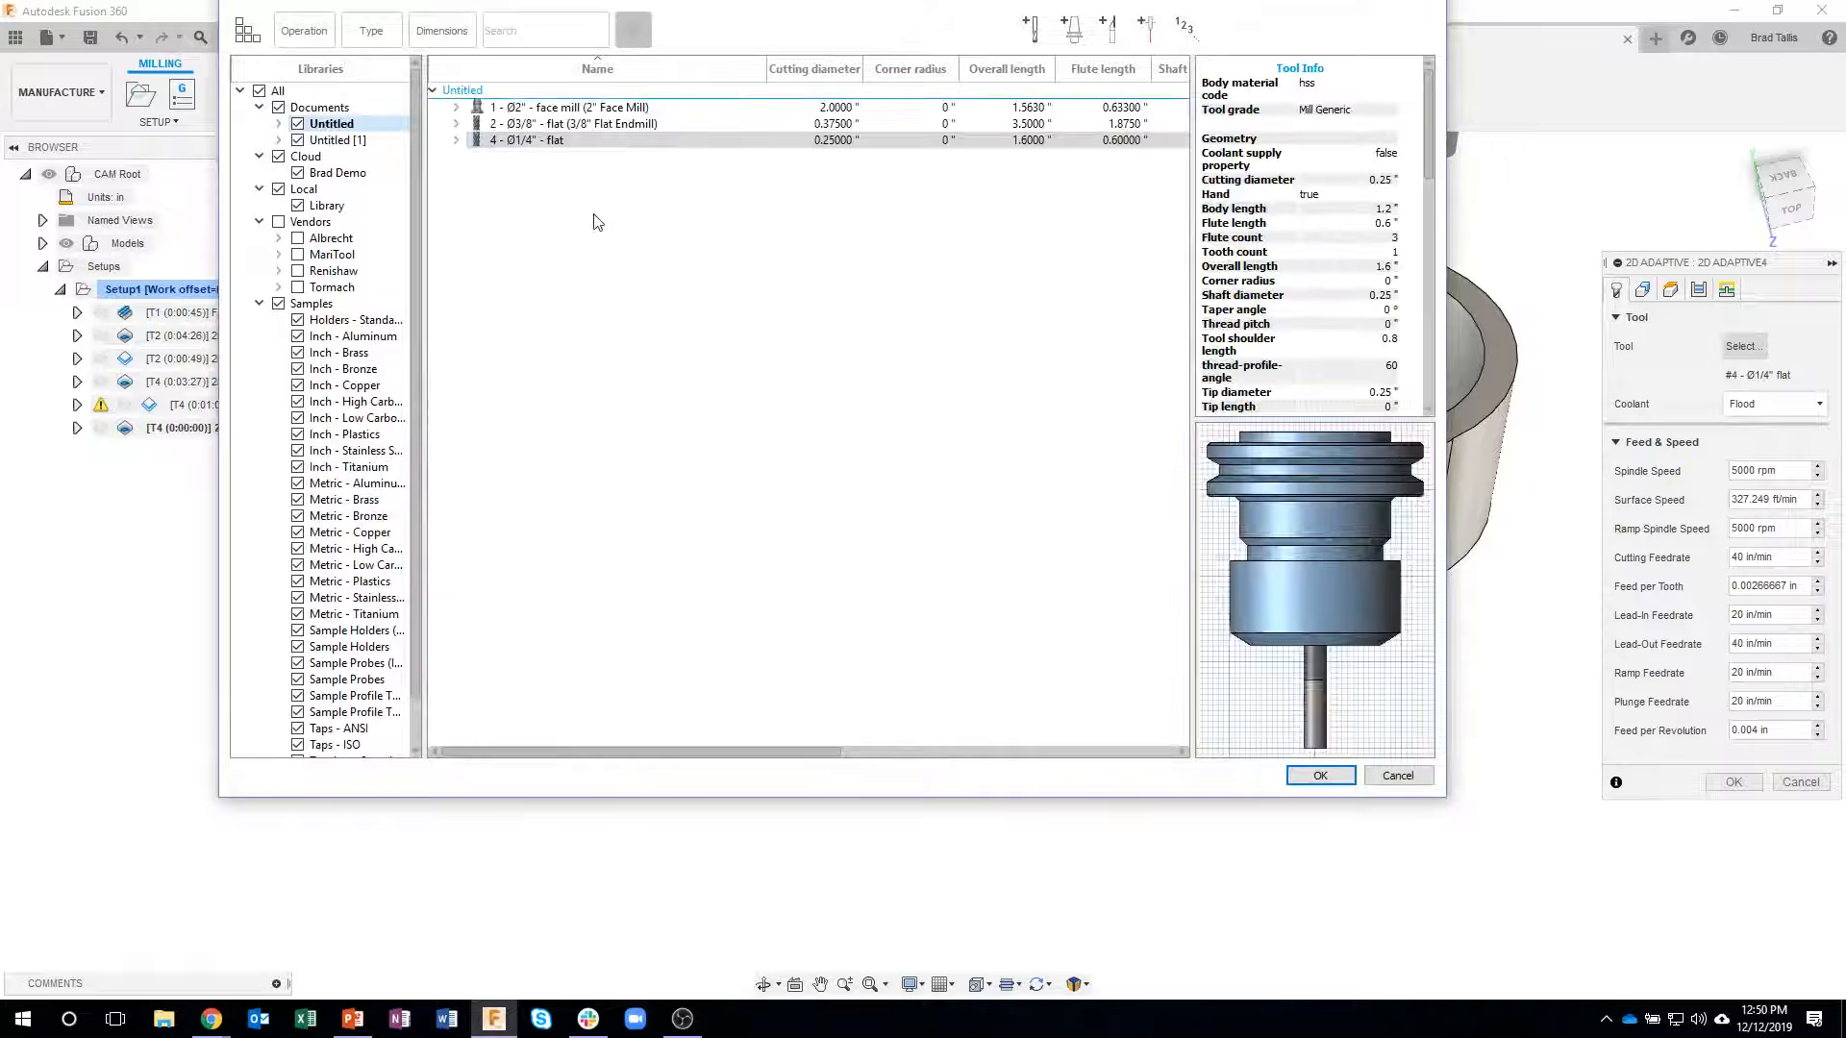
click(557, 124)
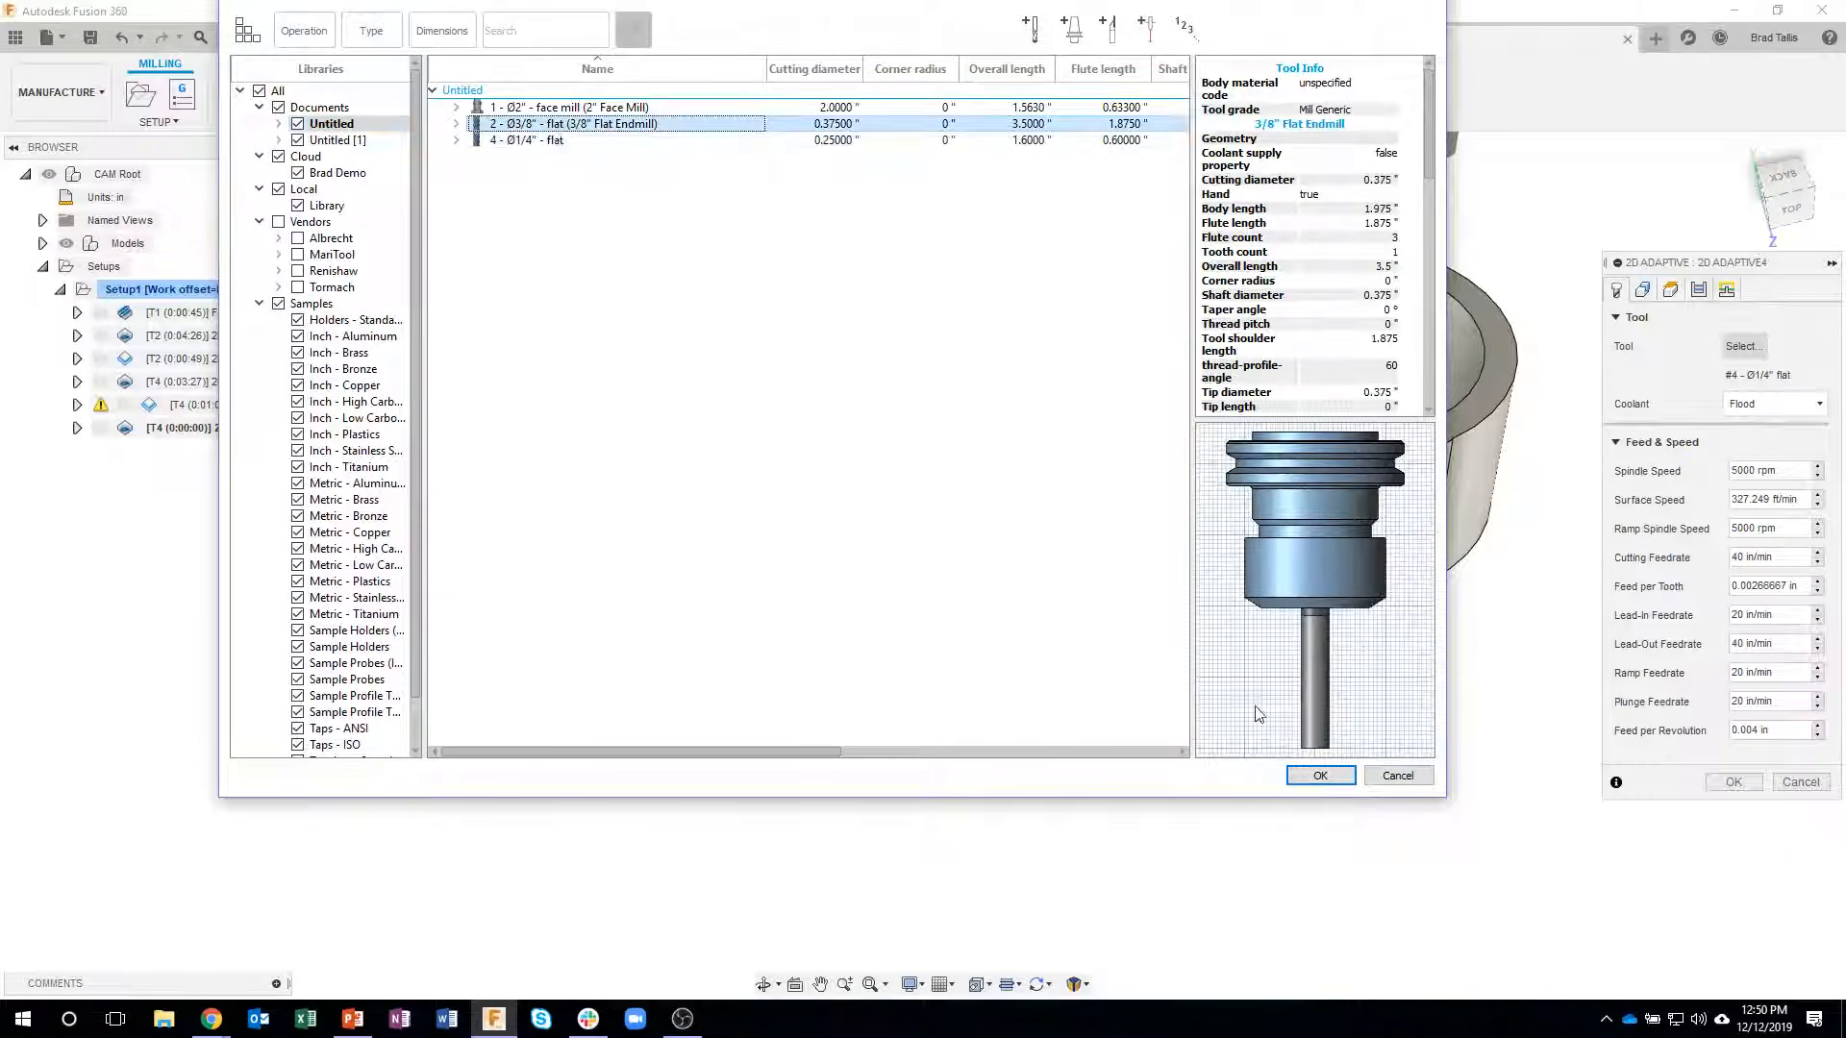
click(1320, 774)
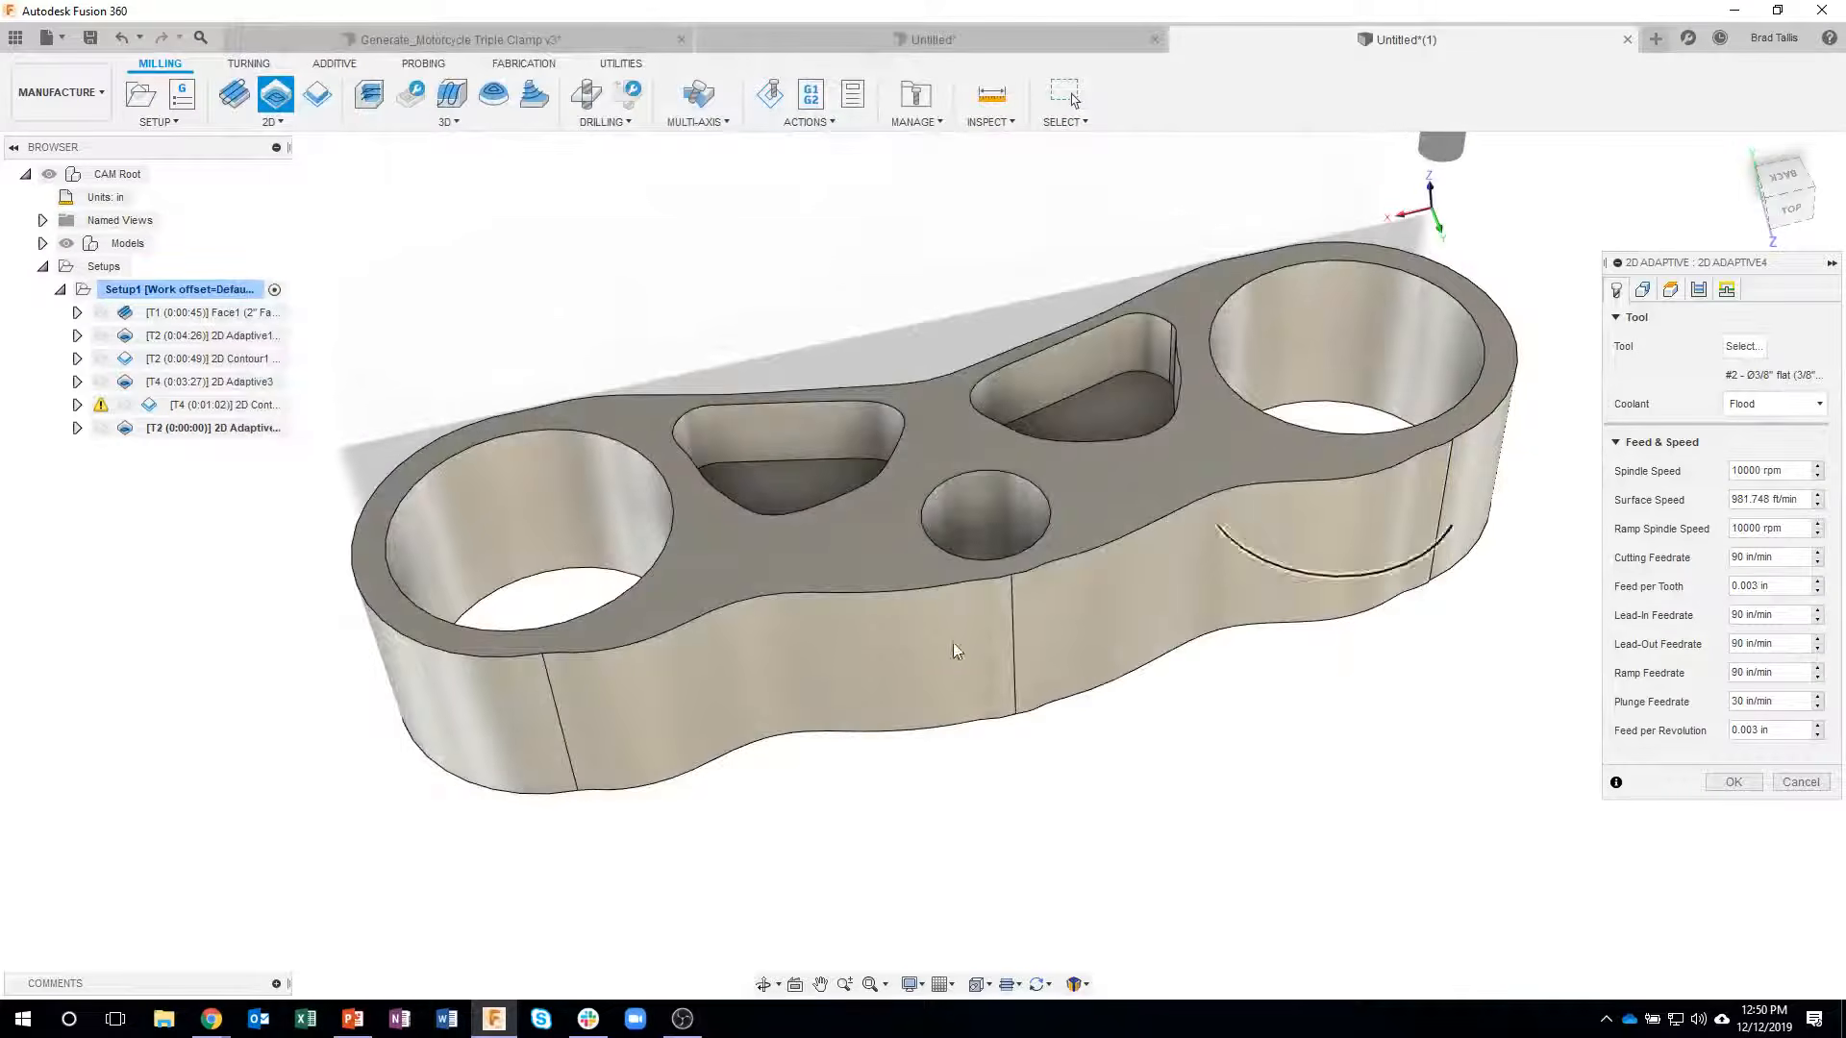
- Set the clamp's lower outer profile as both the stock contour and the pocket selection, and generate the adaptive toolpath
click(1643, 291)
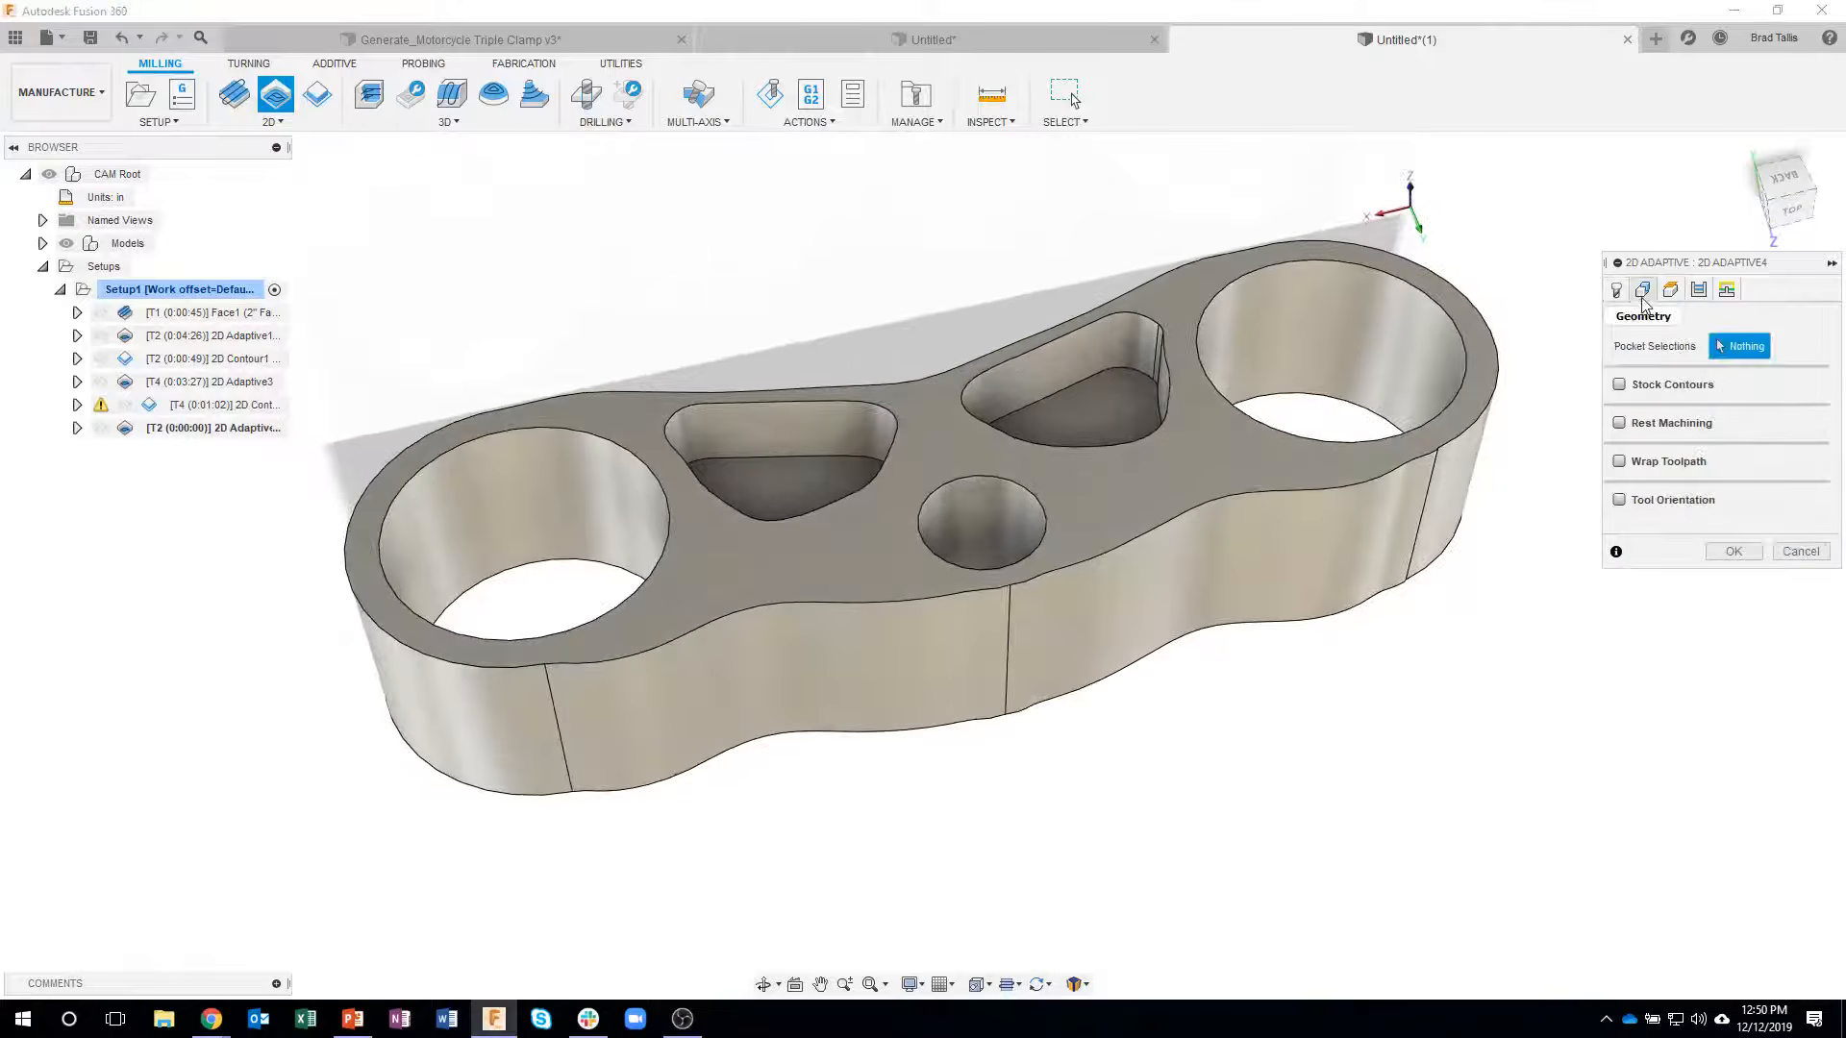
click(1621, 385)
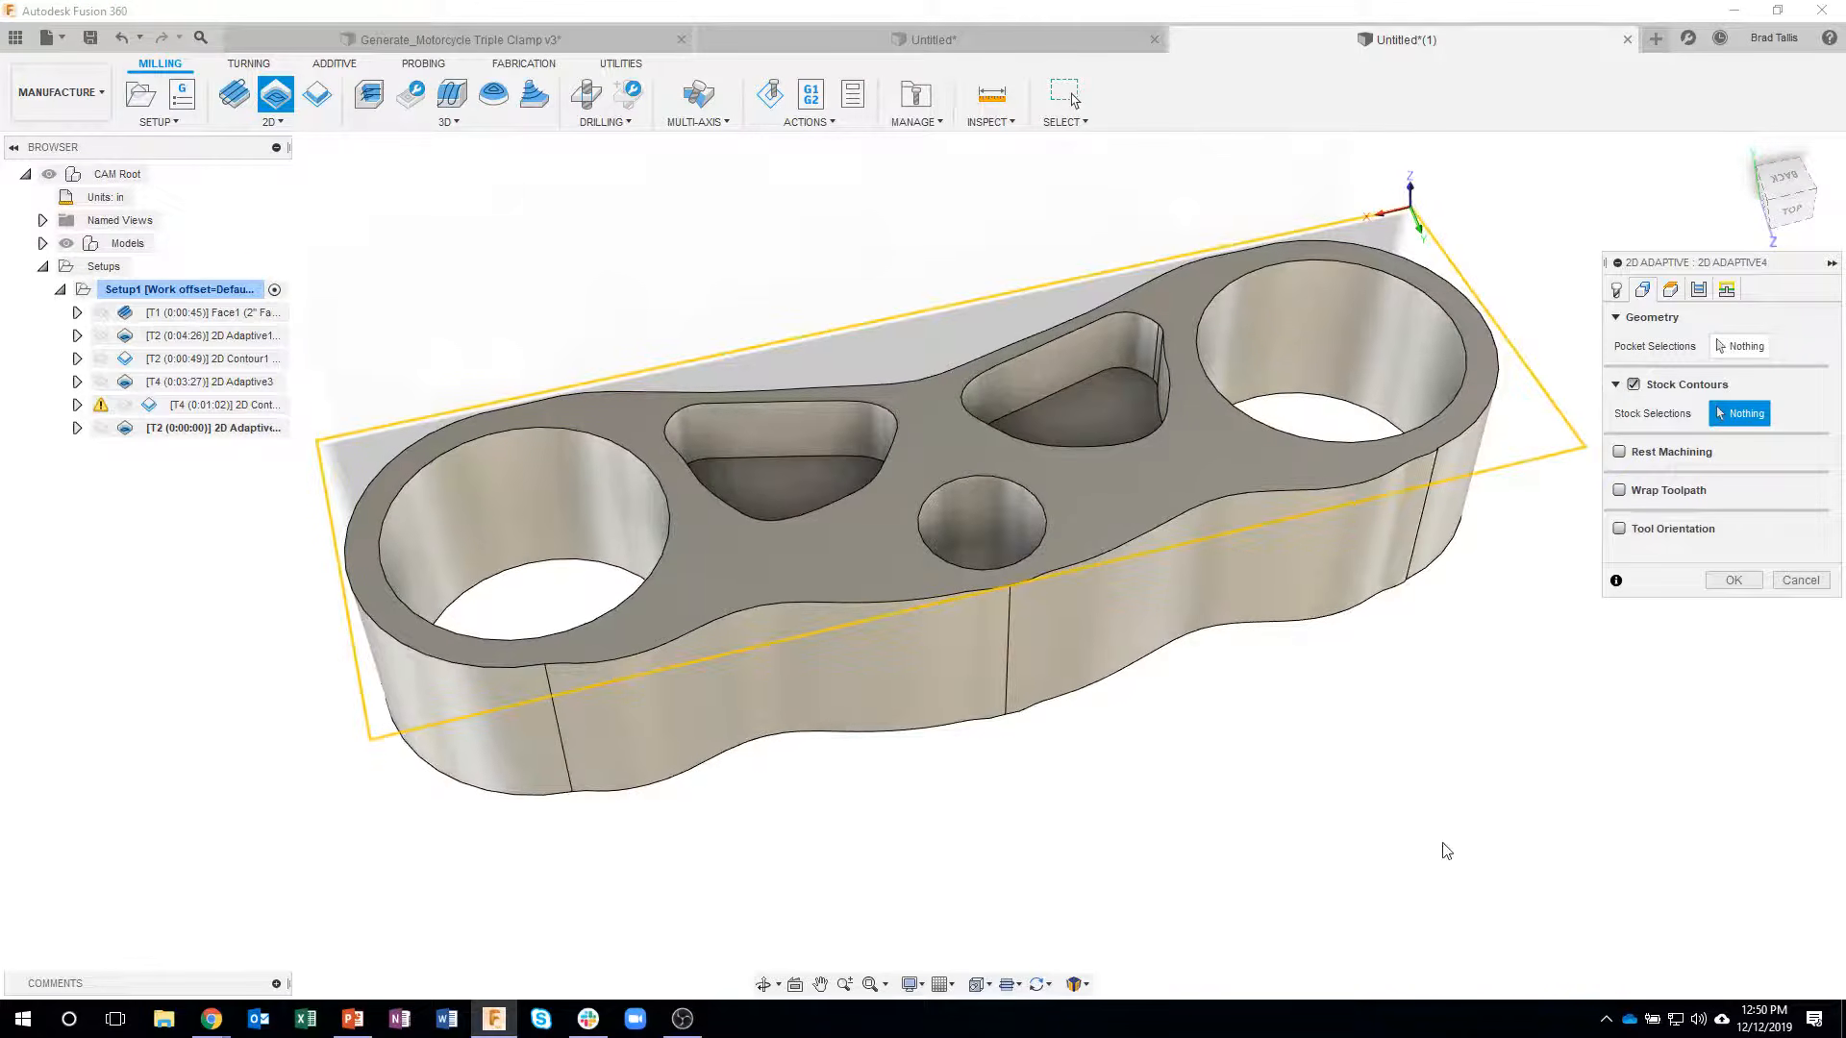
click(1110, 662)
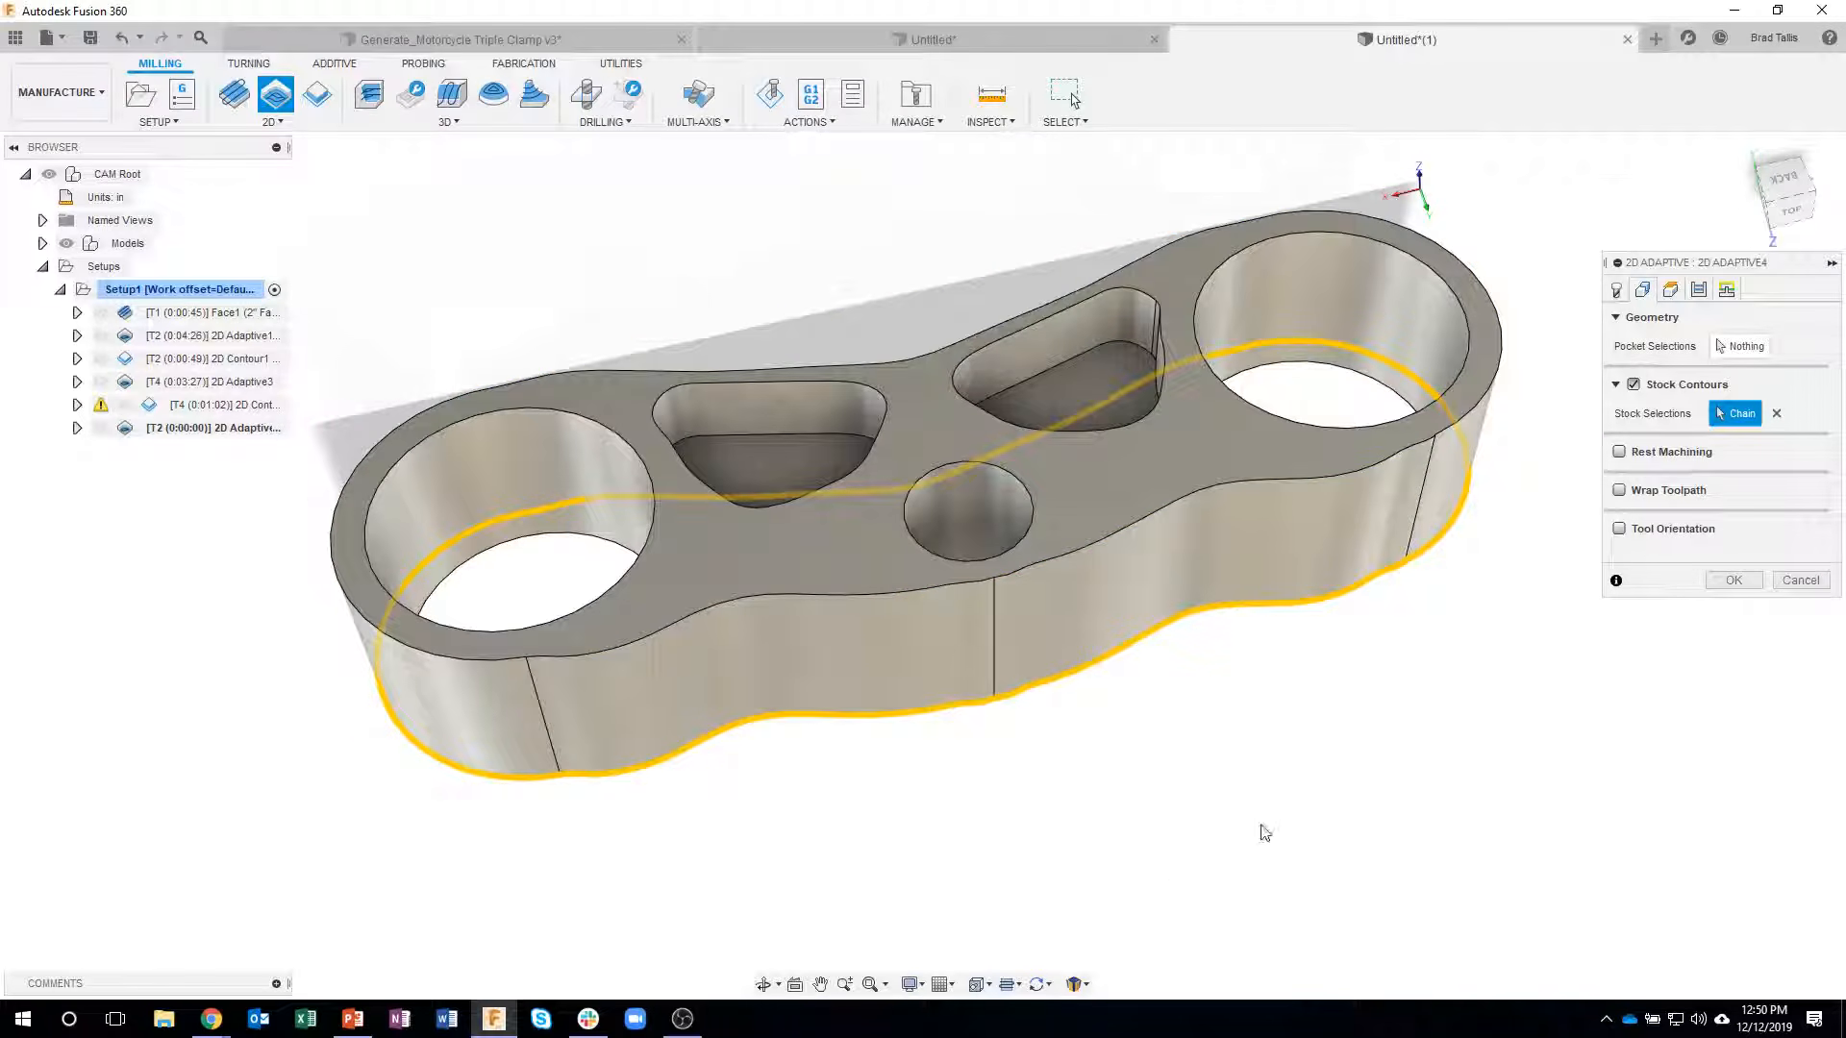
click(1733, 580)
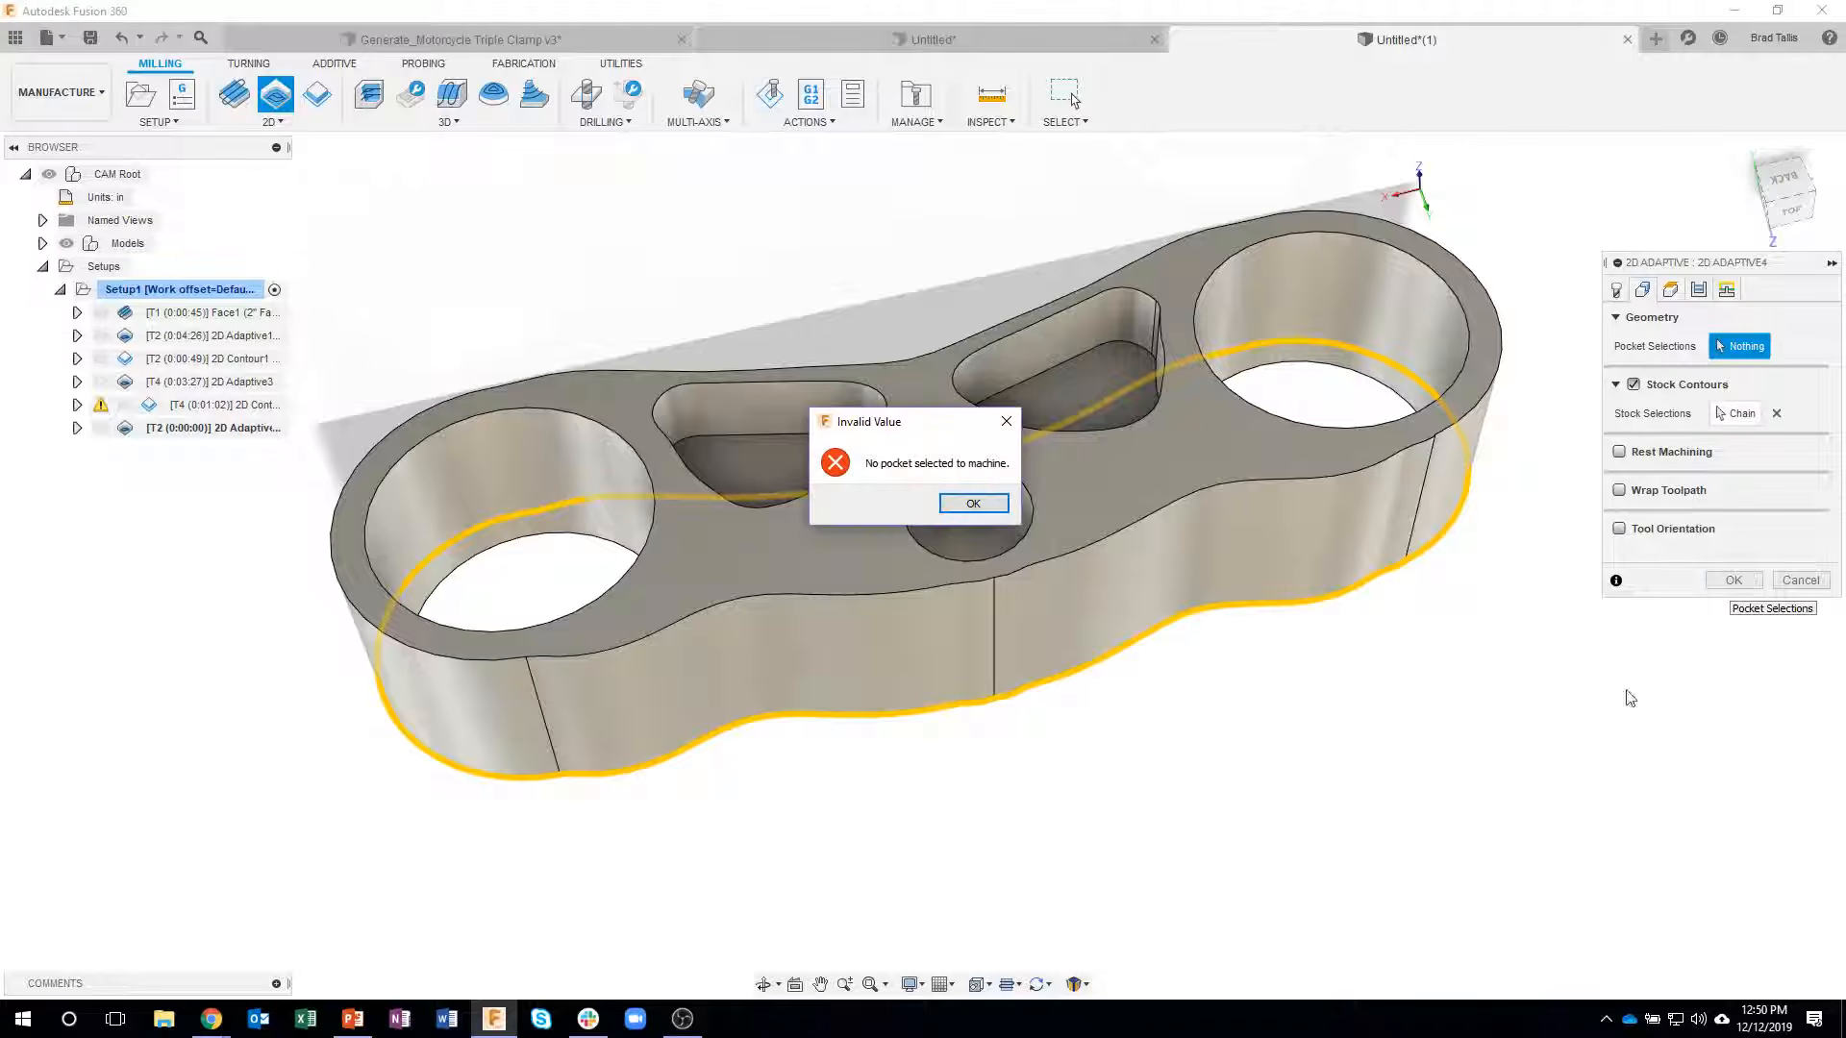
click(969, 507)
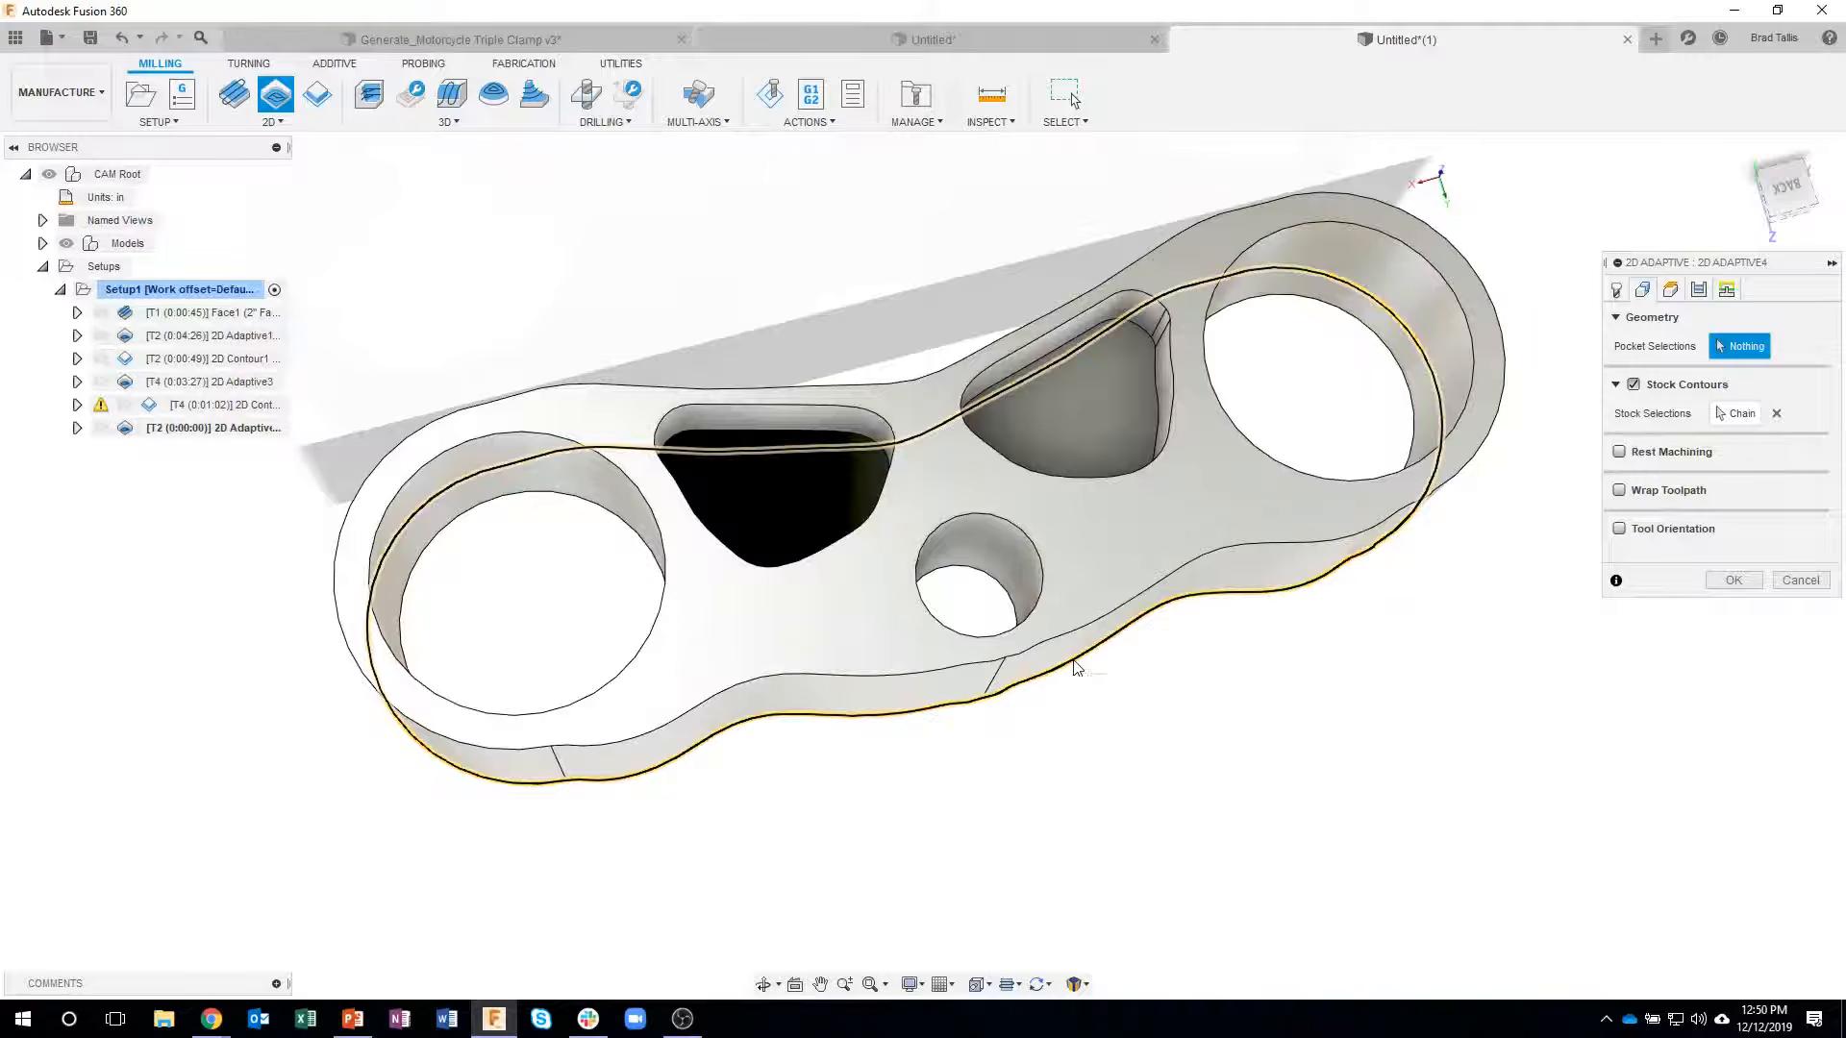
click(1089, 717)
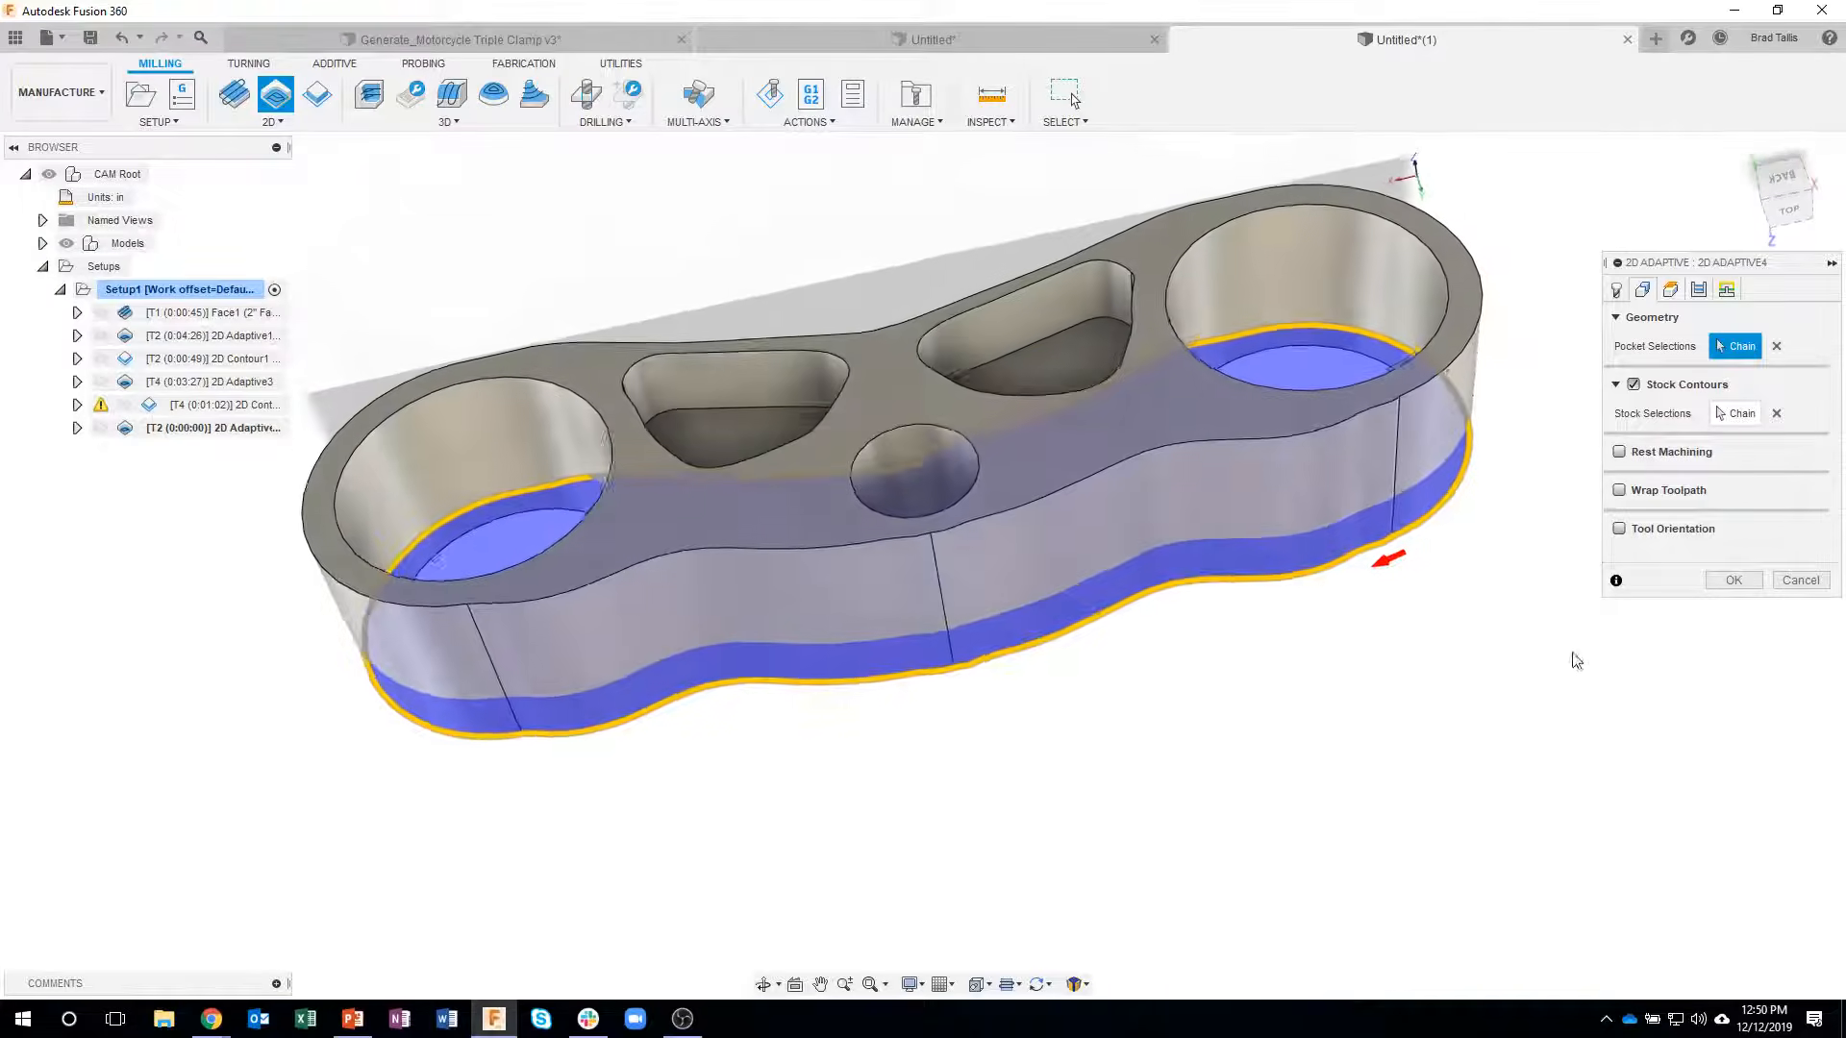
click(1733, 581)
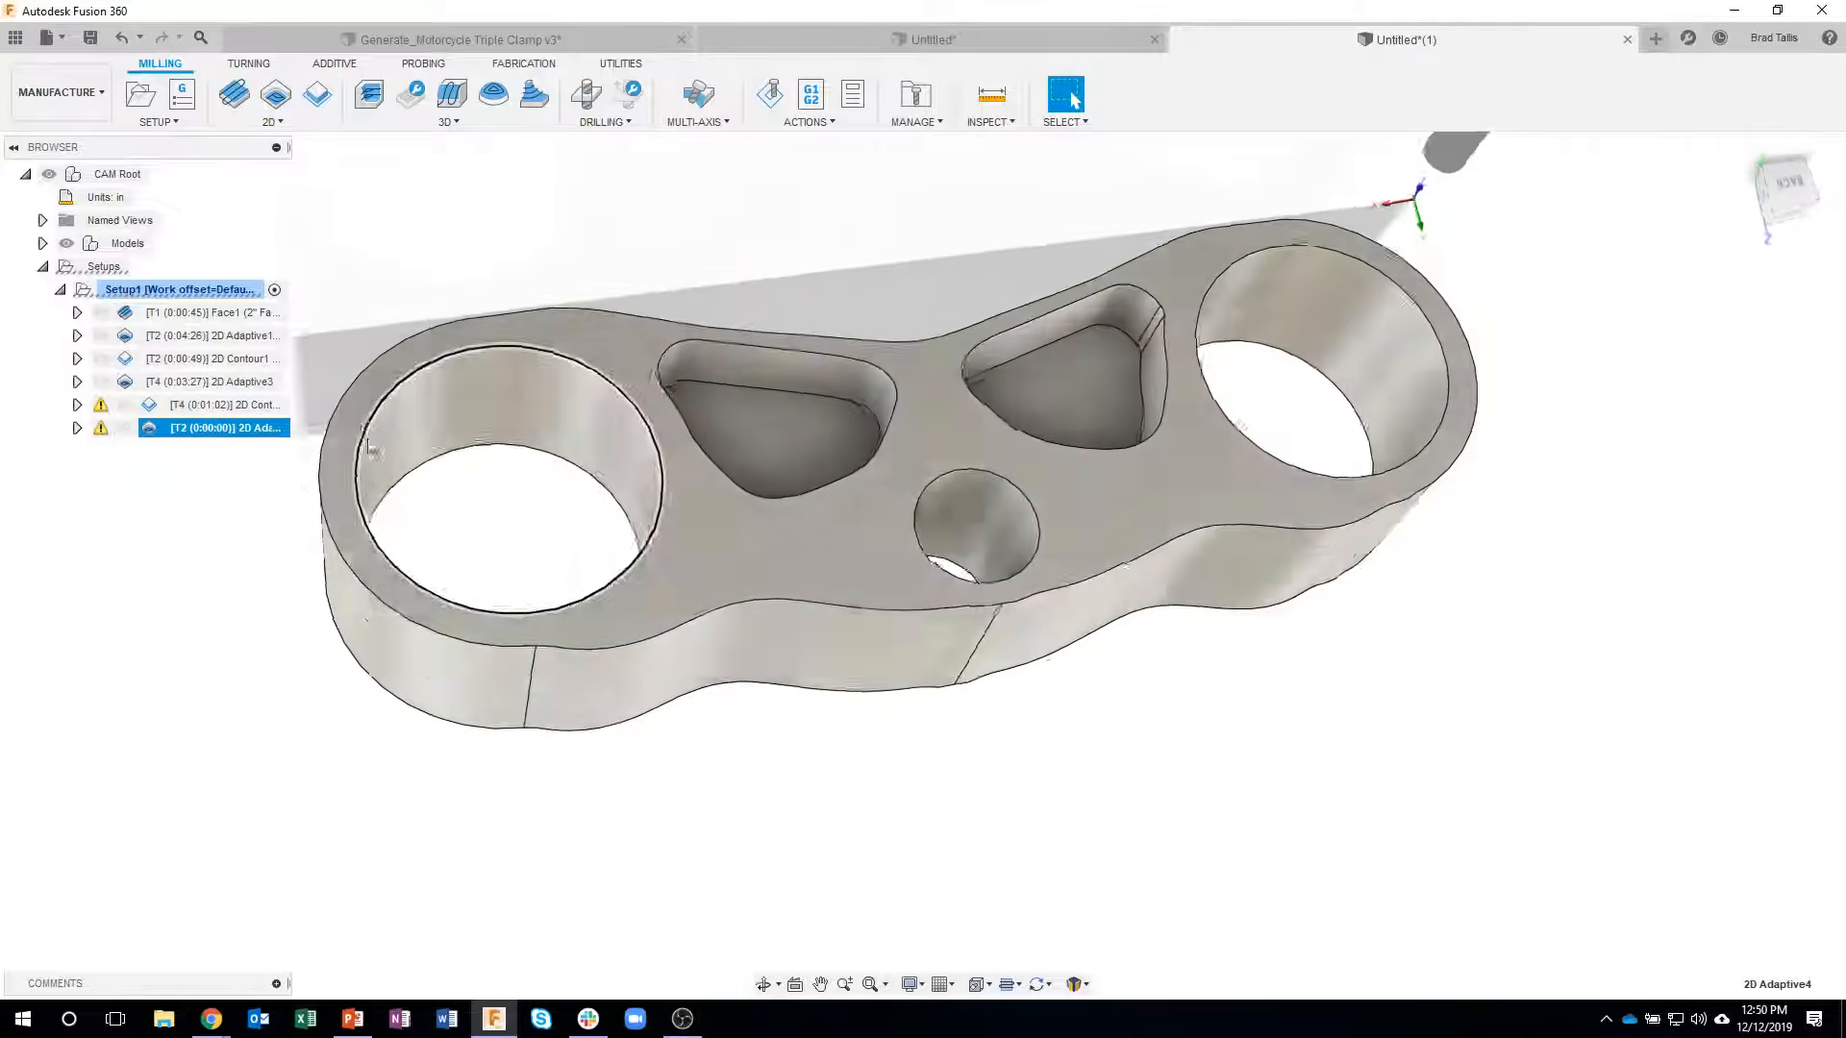
- Read the message log behind the new 2D Adaptive operation's warning and close it
click(222, 438)
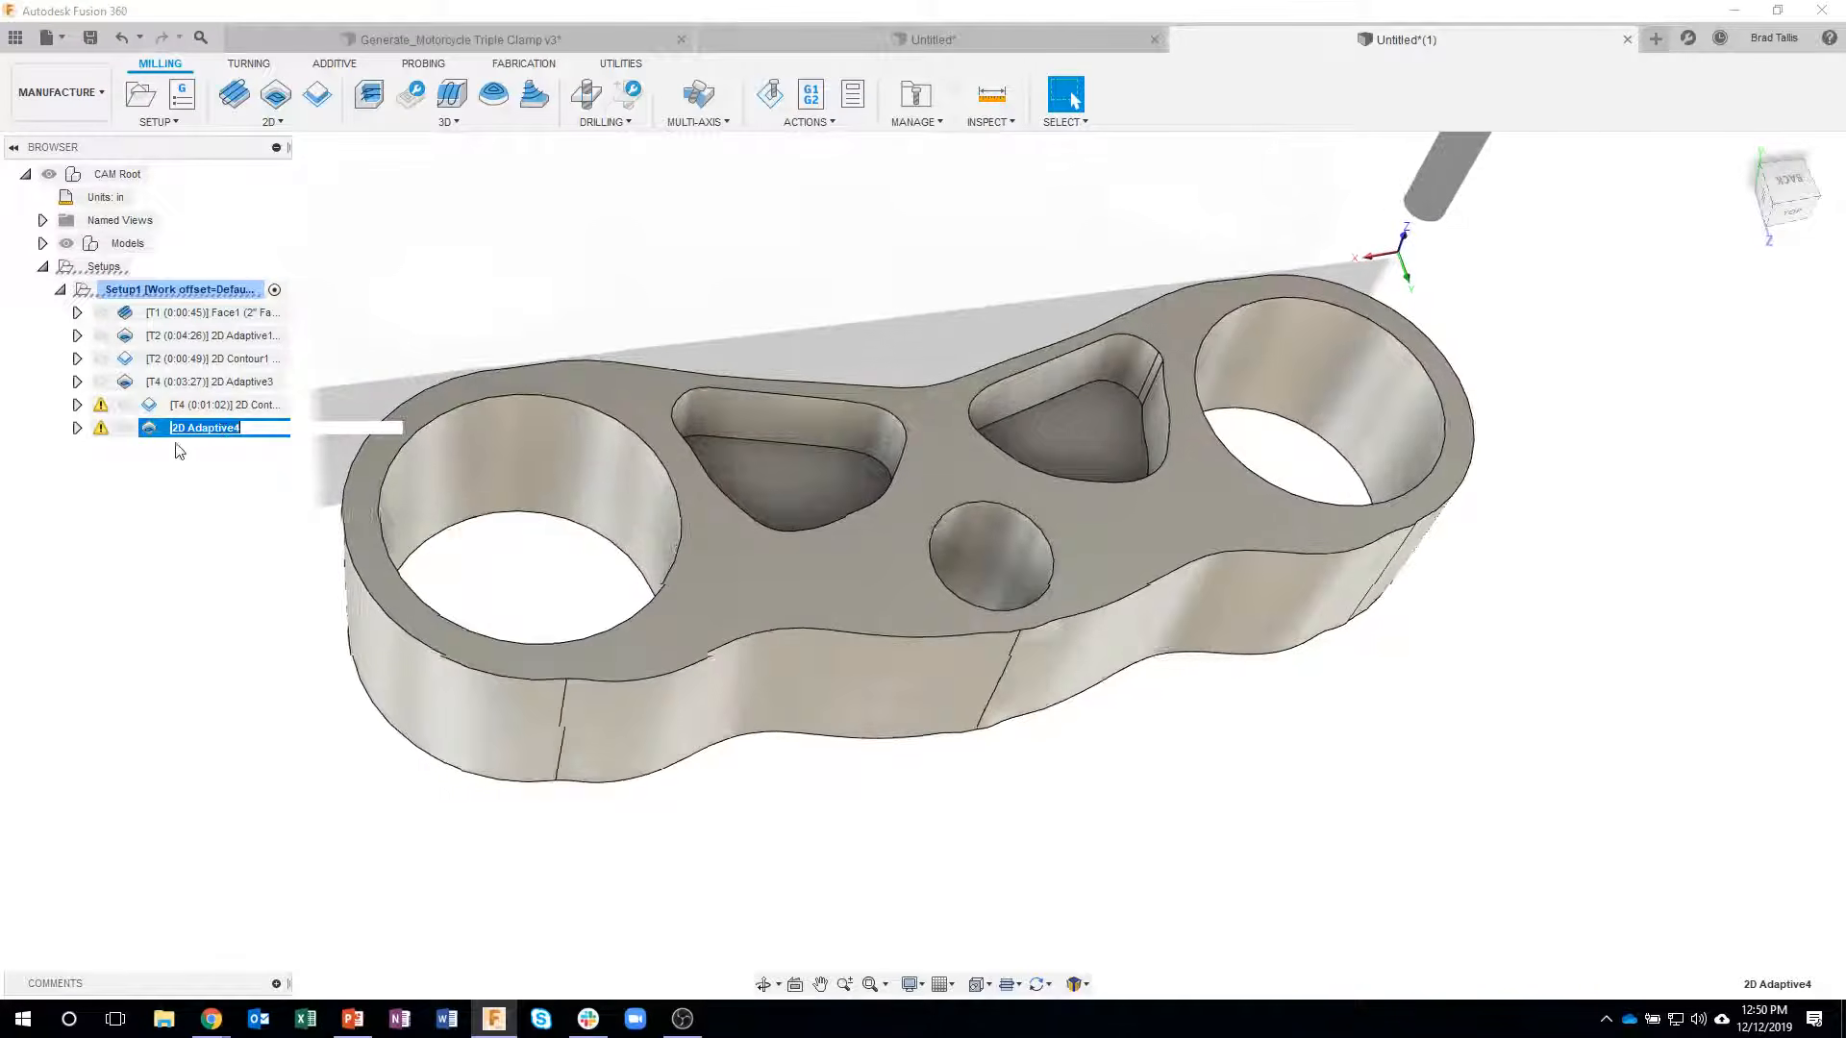
click(103, 436)
click(101, 429)
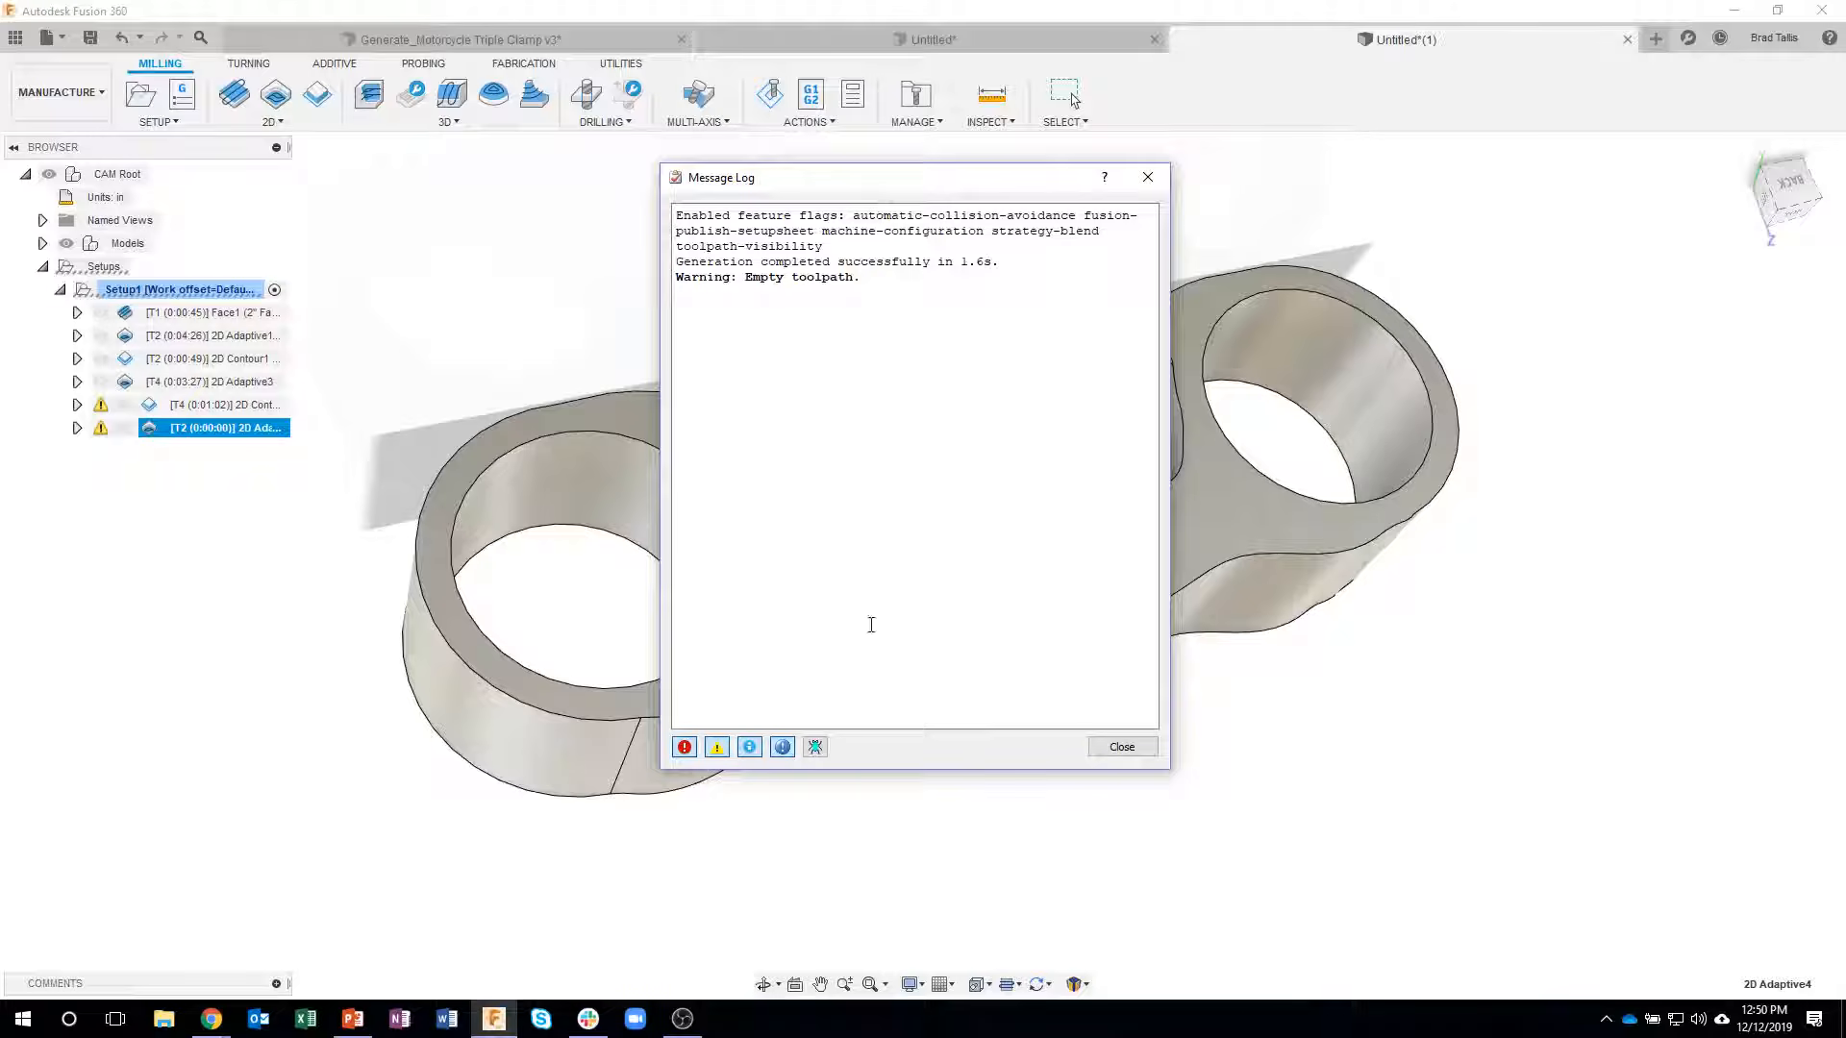
click(1115, 747)
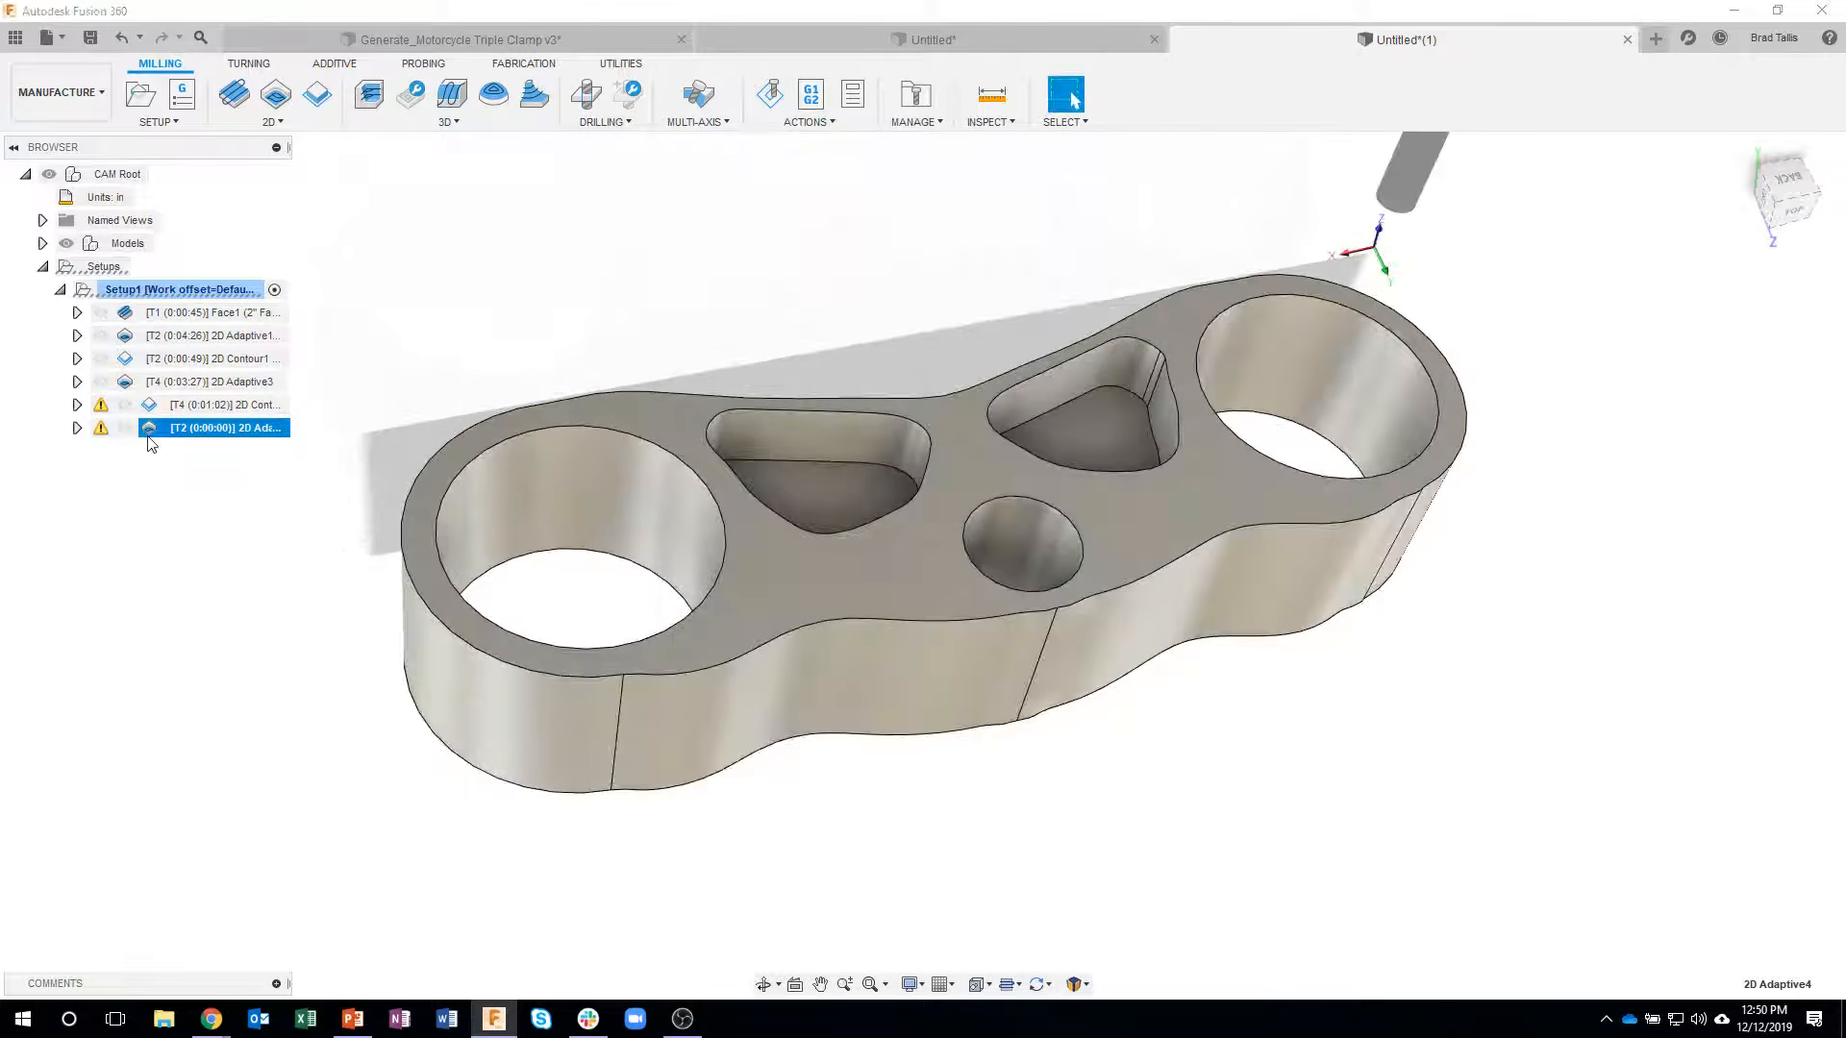
- Reverse the pocket chain's direction in the outer-profile adaptive operation, regenerate it, and inspect the toolpath from the front
right_click(149, 443)
click(170, 17)
shift+middle_drag(1586, 567, 1413, 293)
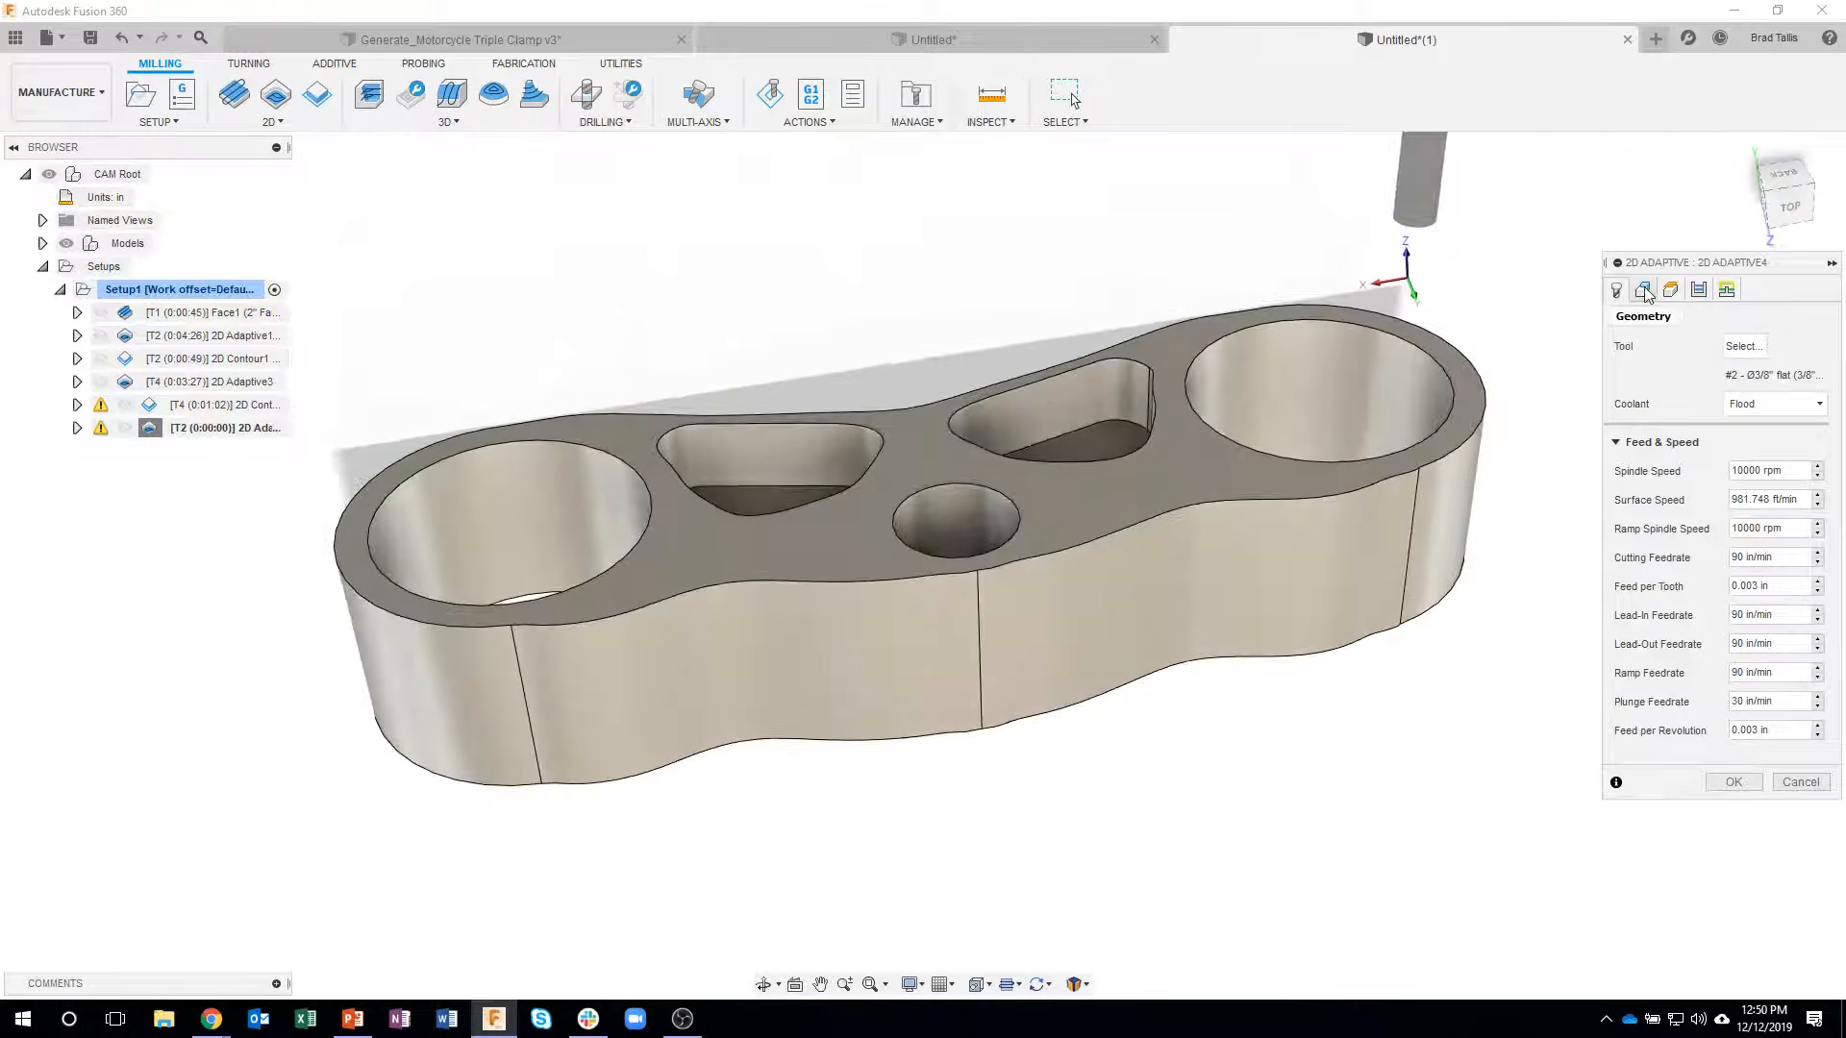
click(1645, 289)
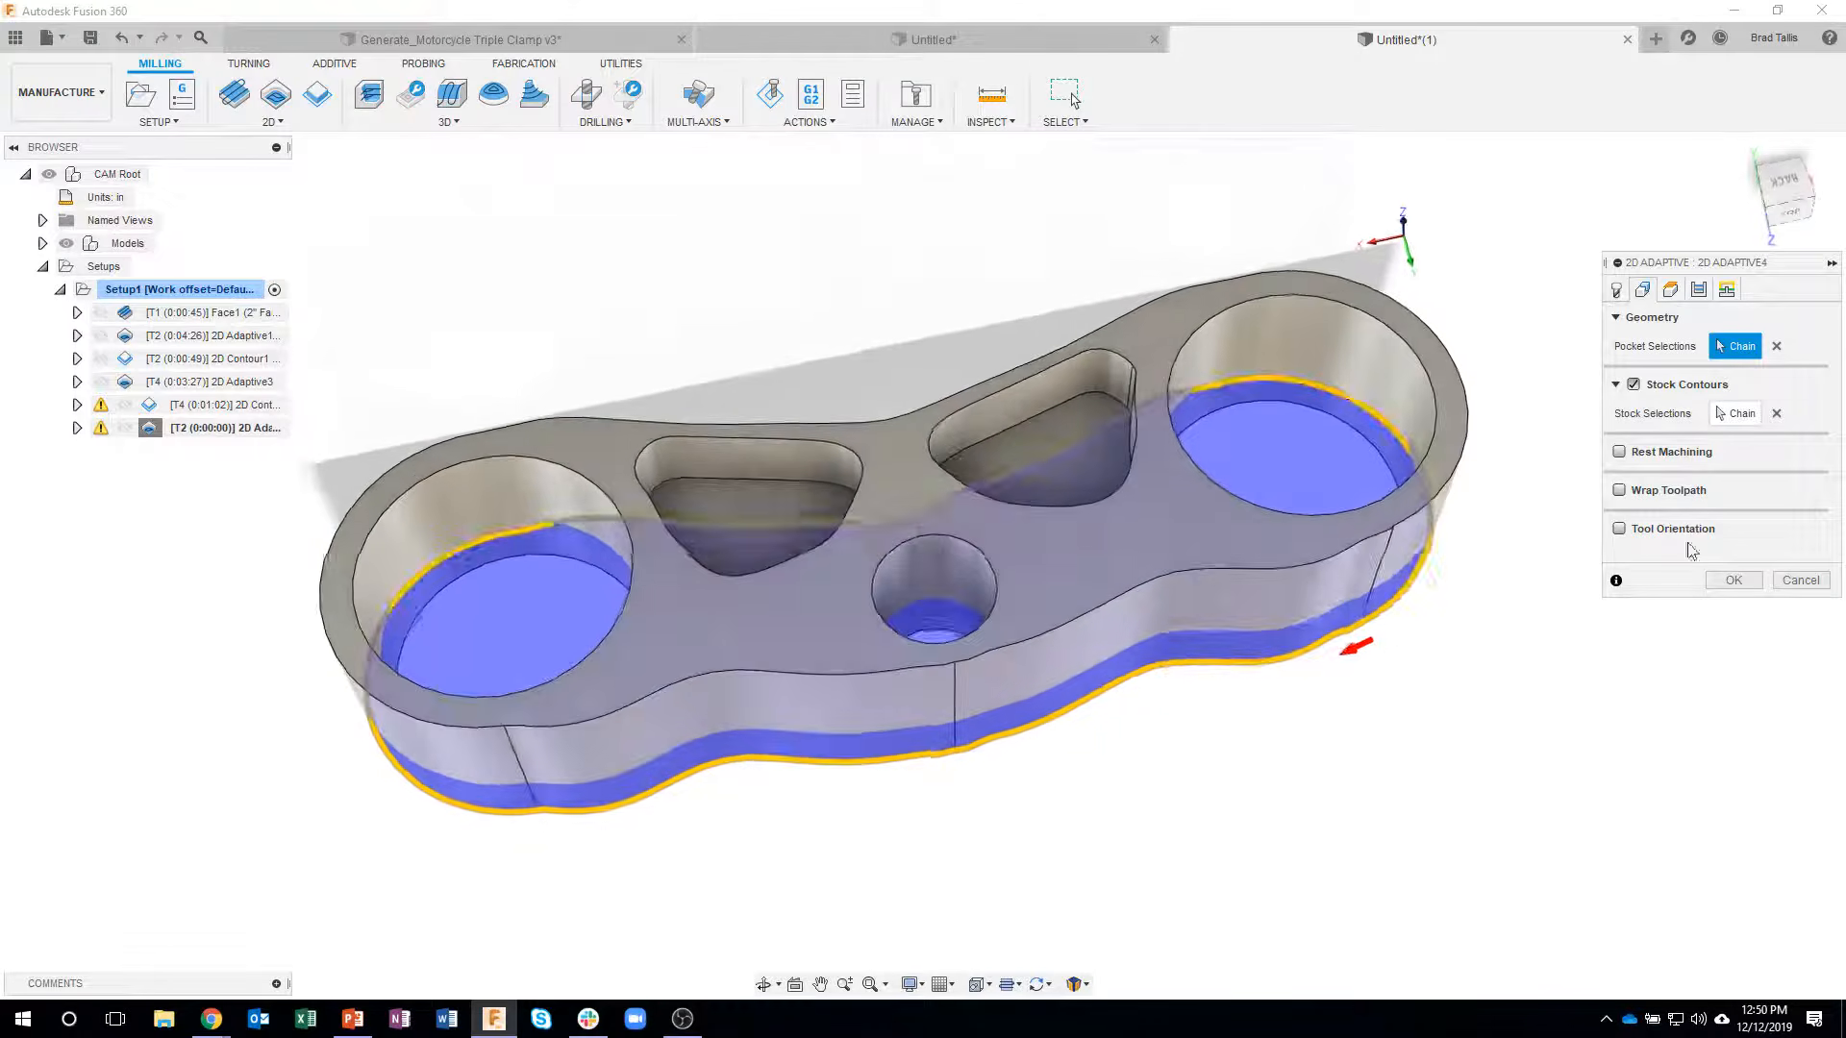
click(1332, 651)
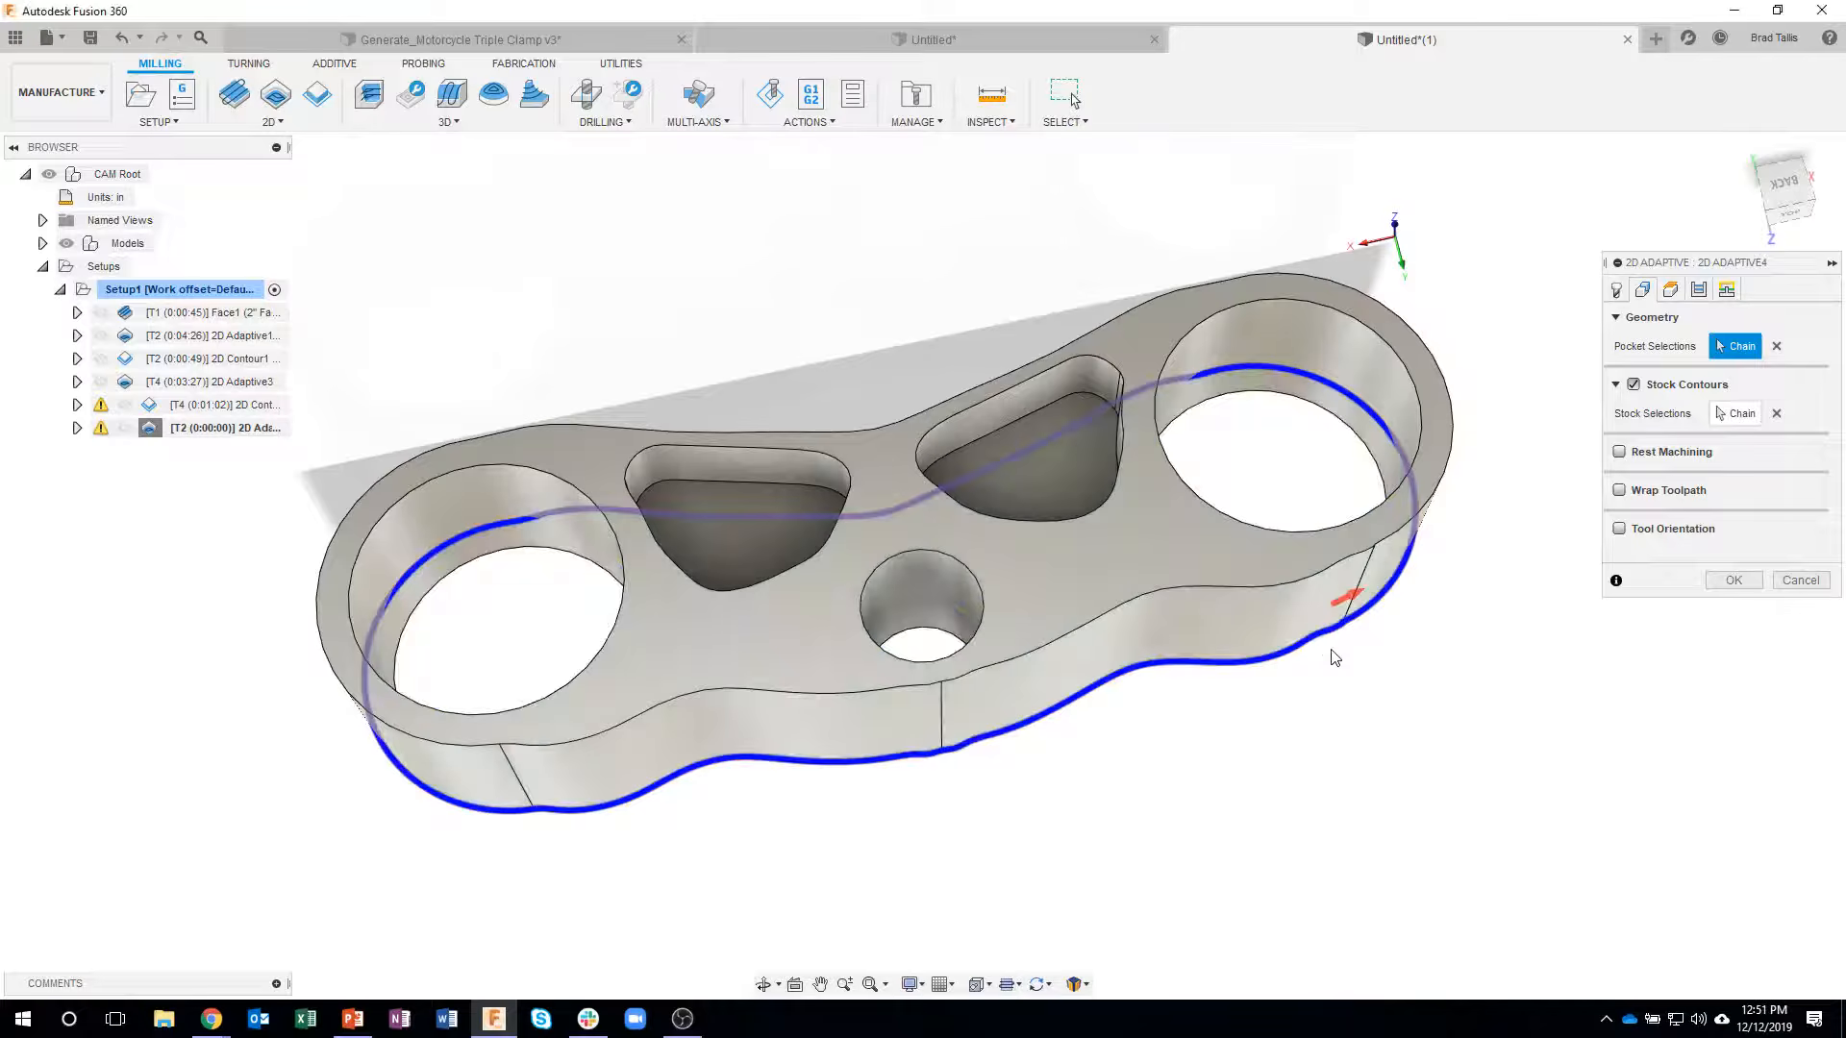
click(1731, 582)
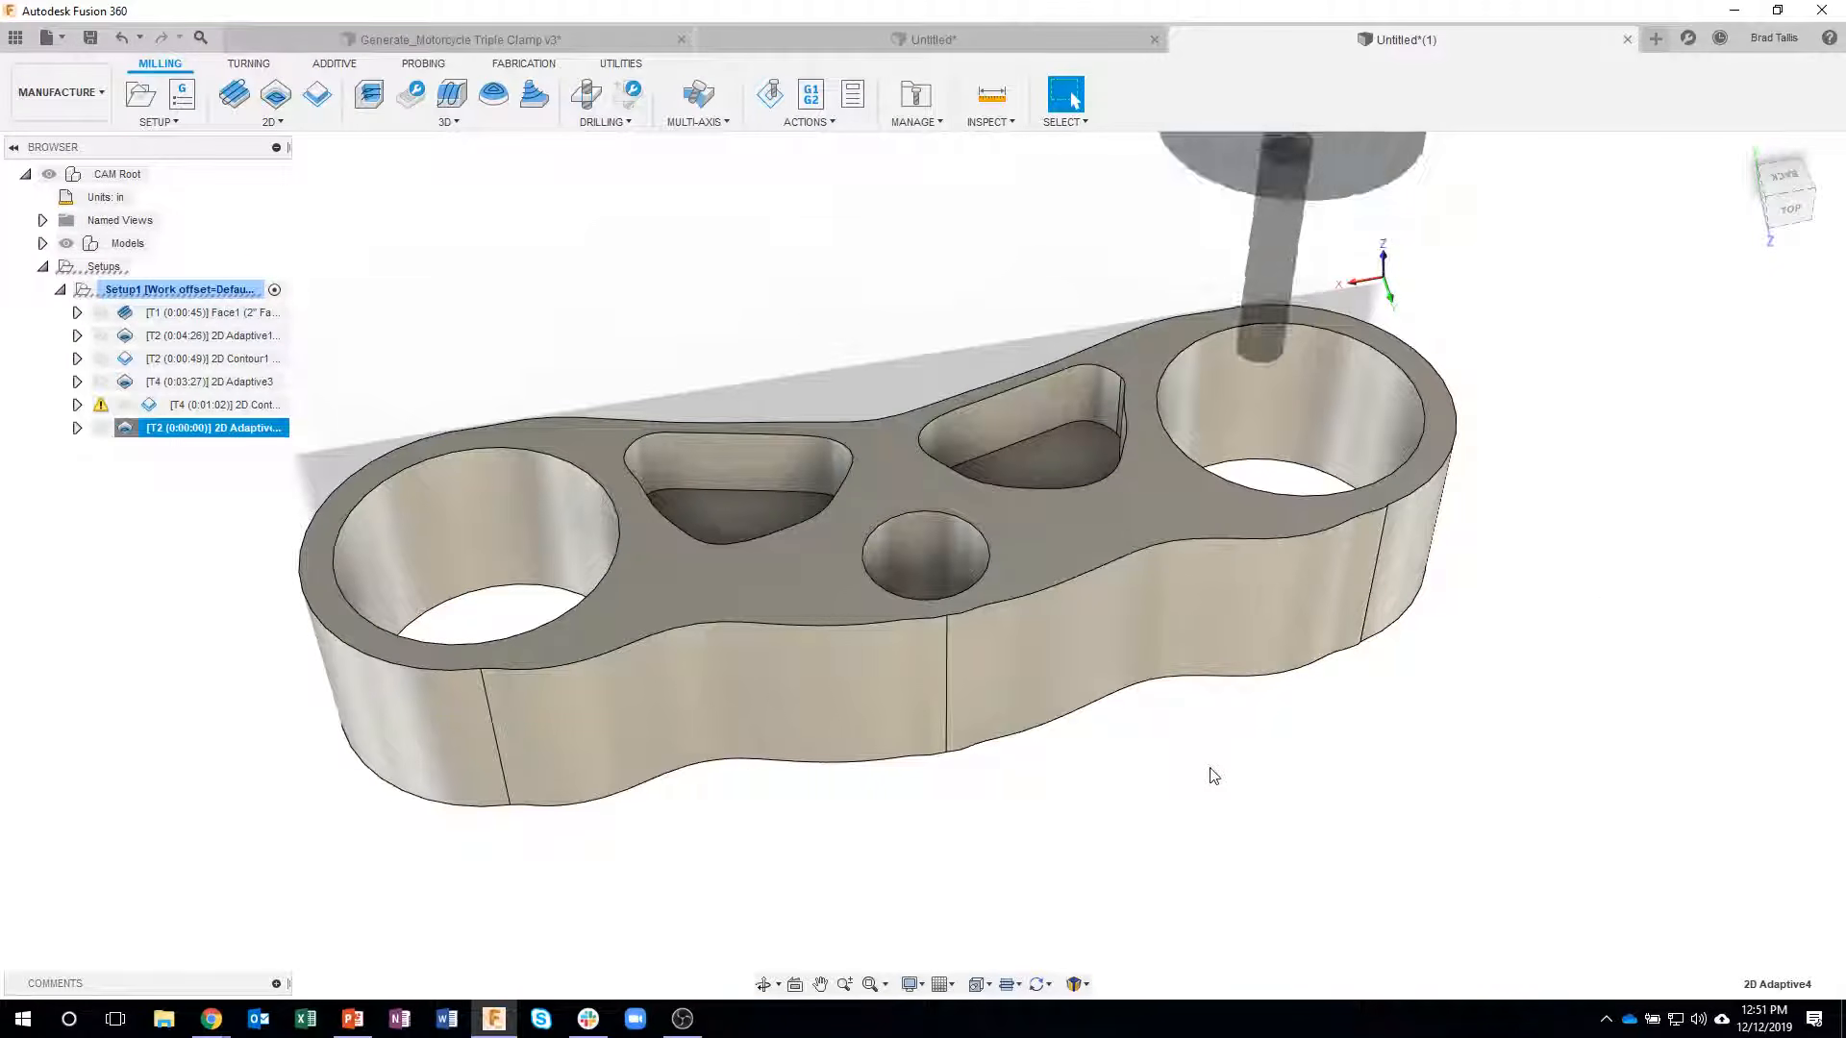
shift+middle_drag(1174, 770, 1028, 524)
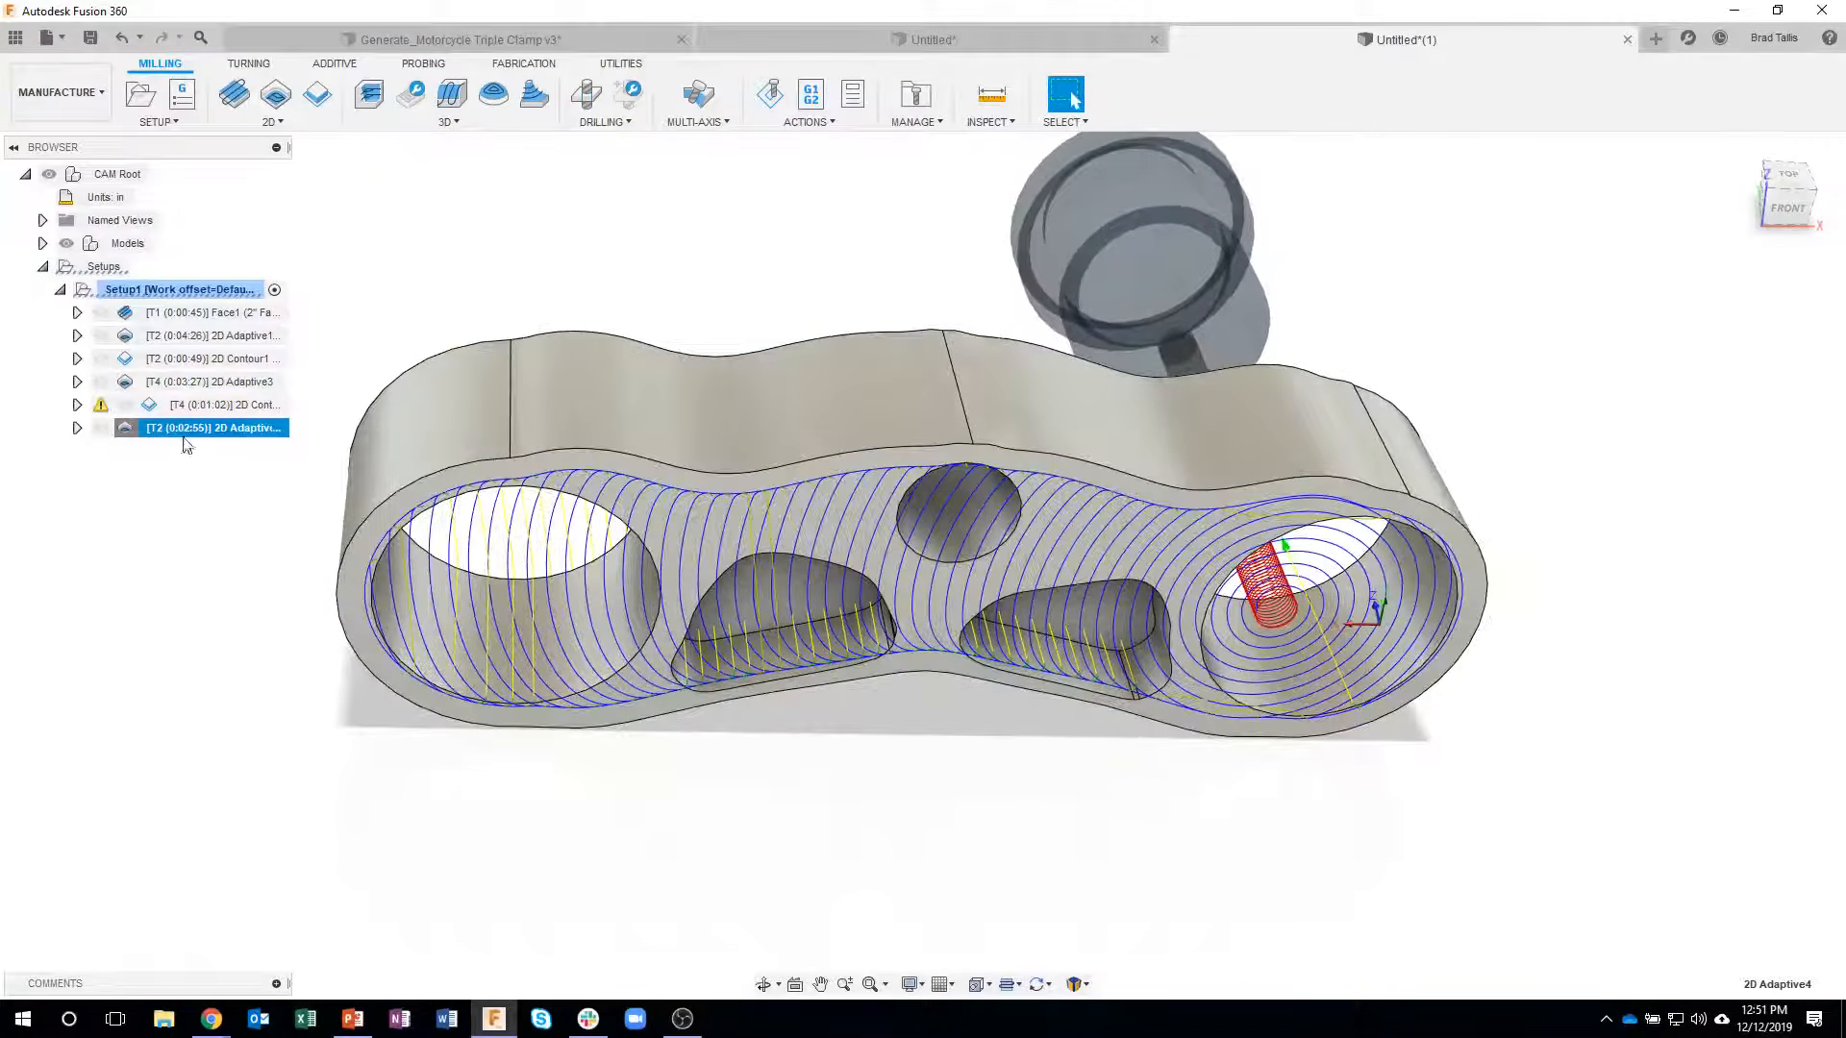
- Flip the outer-profile pocket chain back to its previous direction and regenerate the adaptive operation
right_click(171, 430)
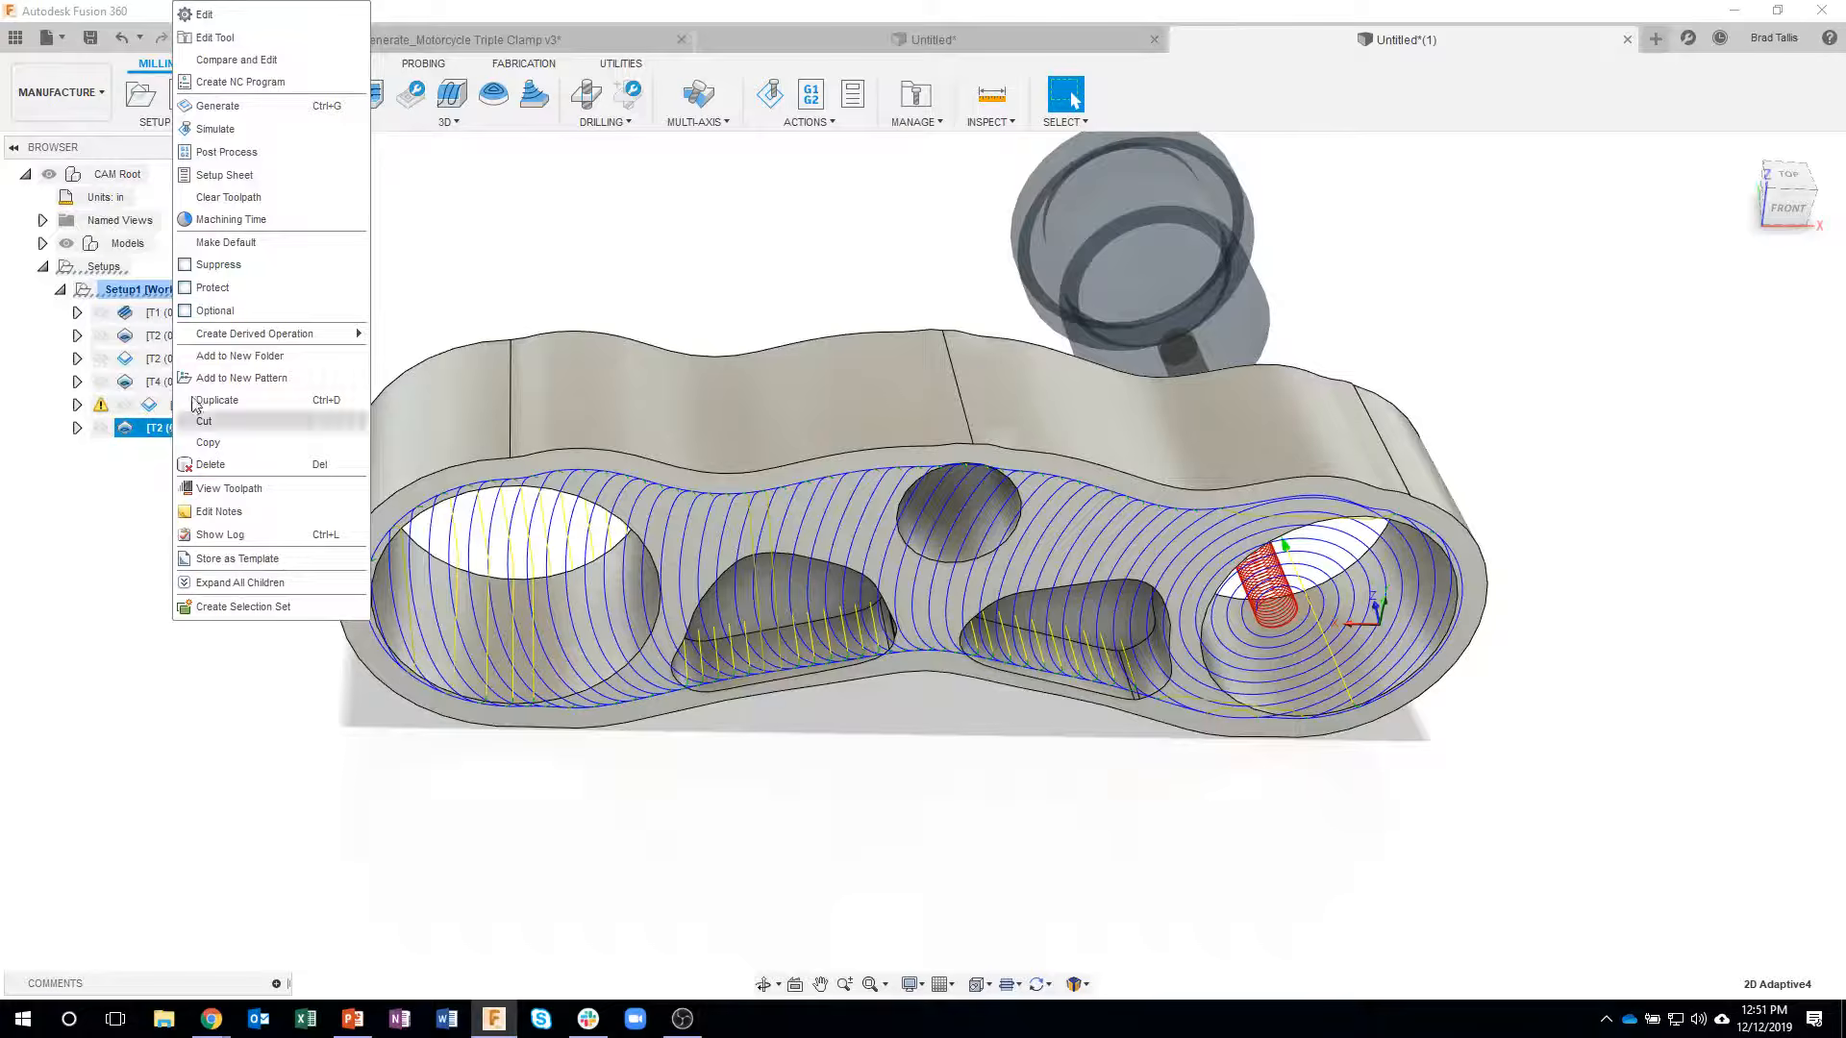
click(205, 15)
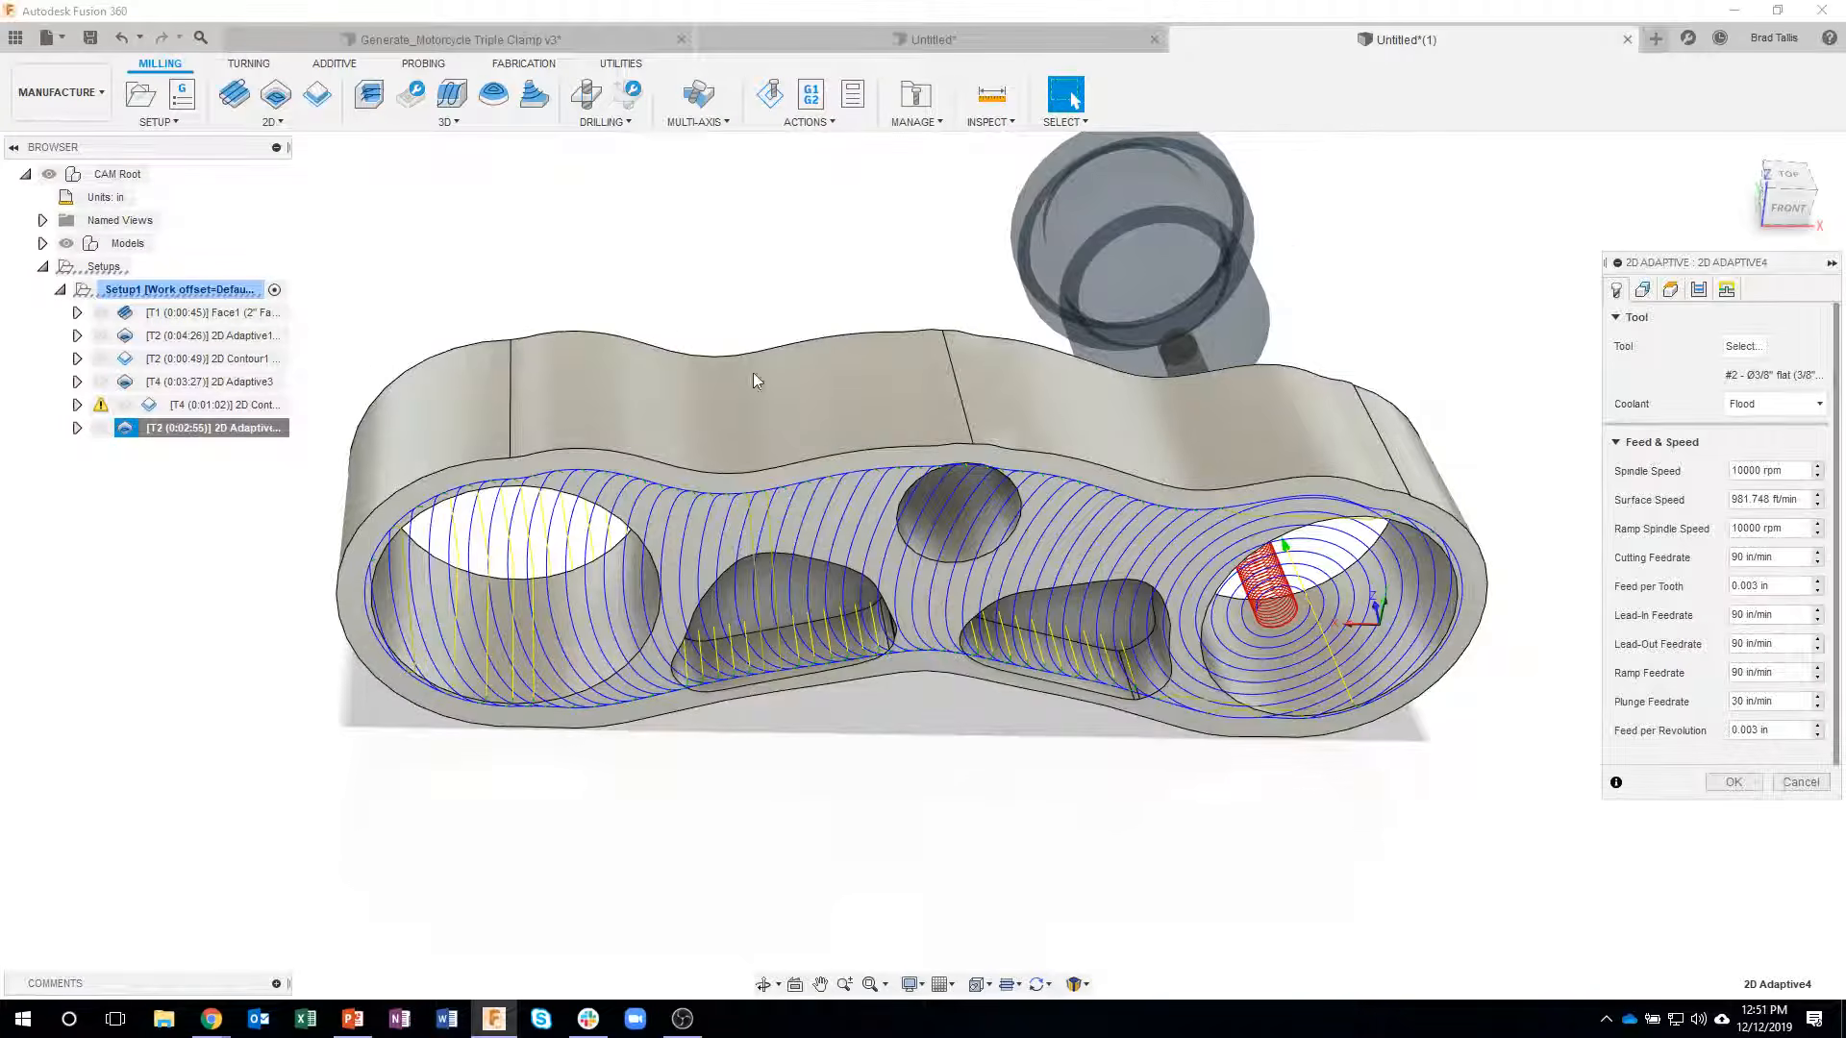
click(1643, 289)
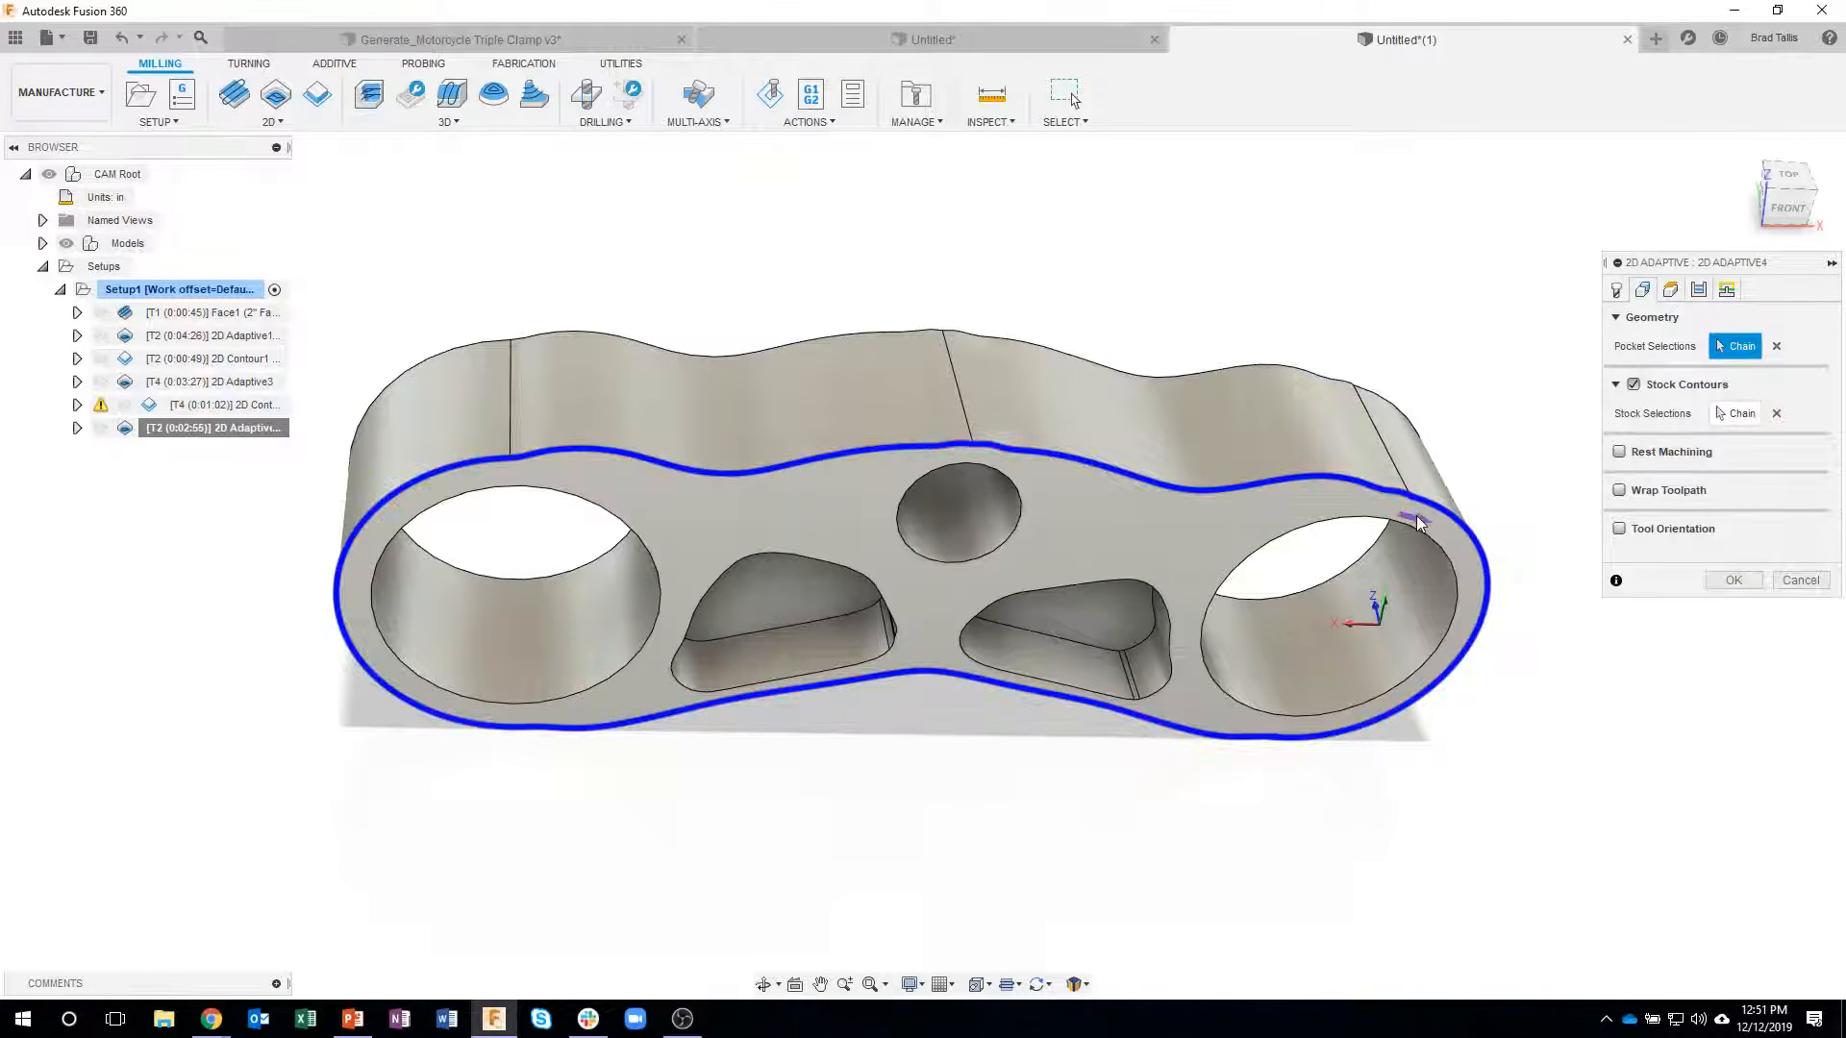
click(1428, 527)
click(1733, 580)
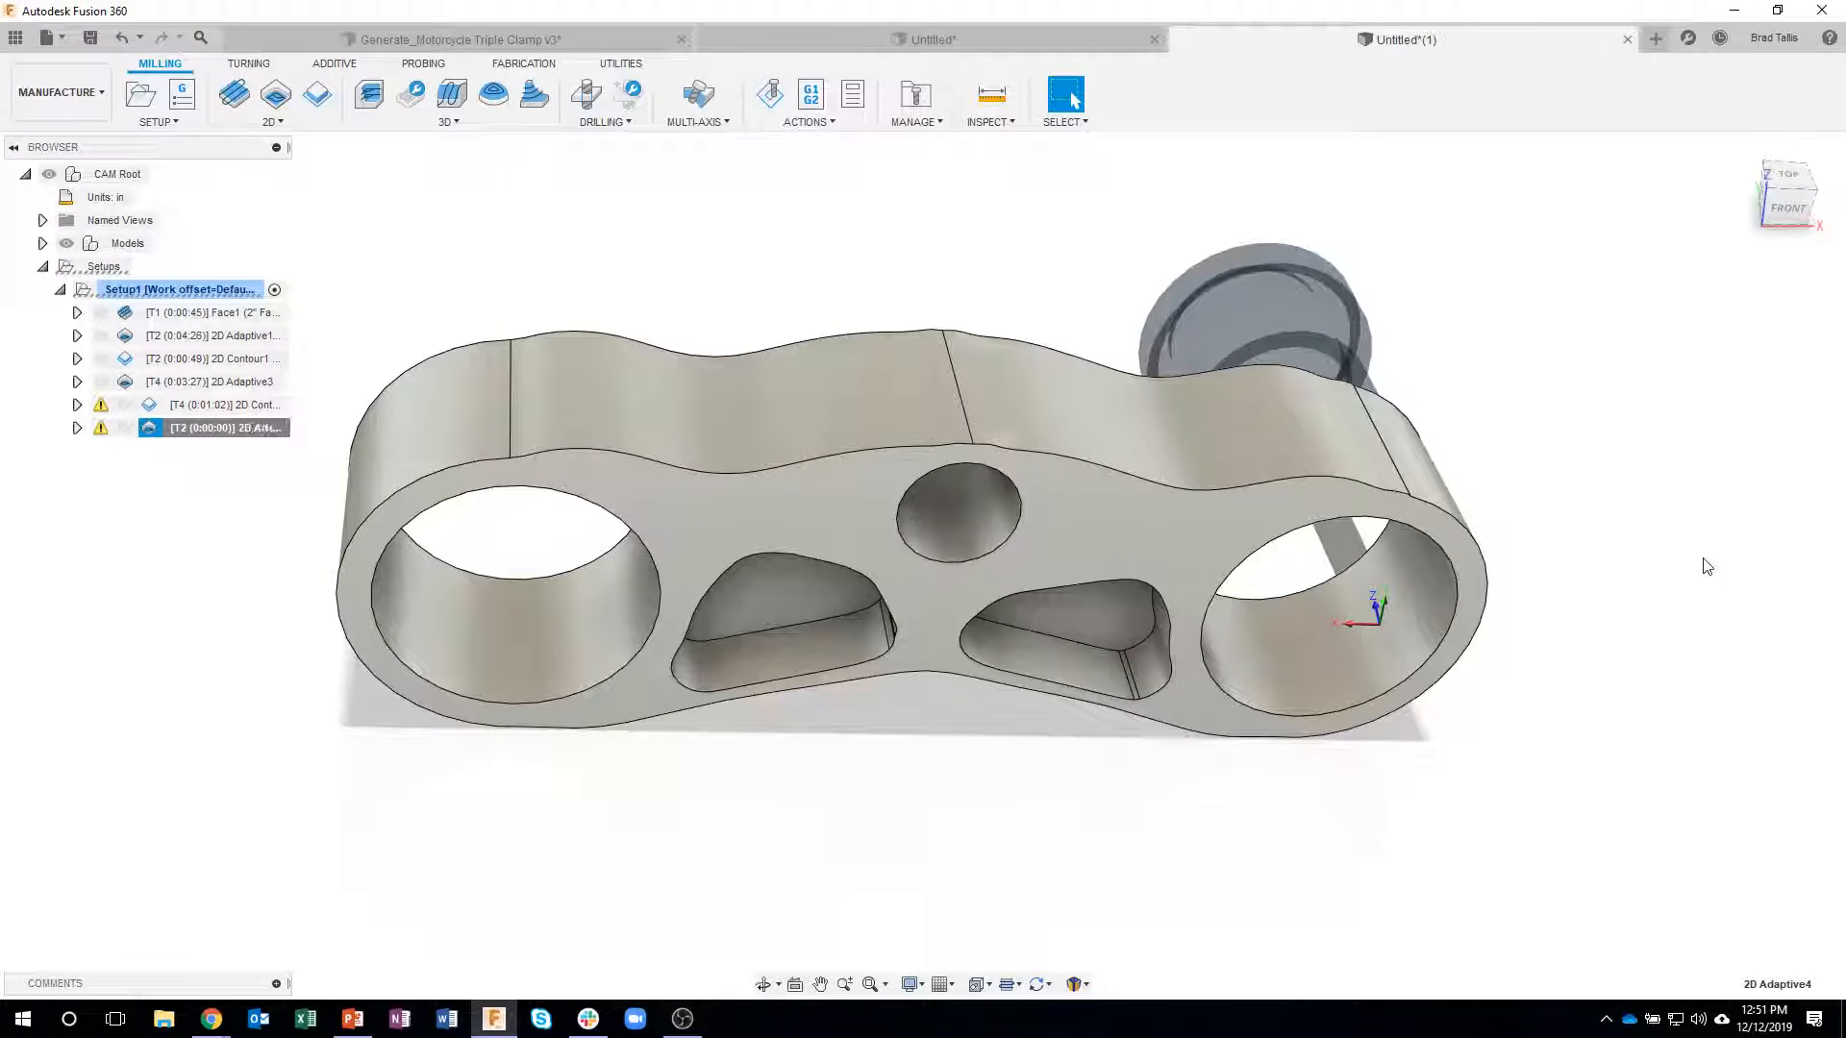
- Clear the stock contour selection in the outer-profile 2D Adaptive operation and regenerate its toolpath
shift+middle_drag(1026, 305, 806, 736)
right_click(165, 439)
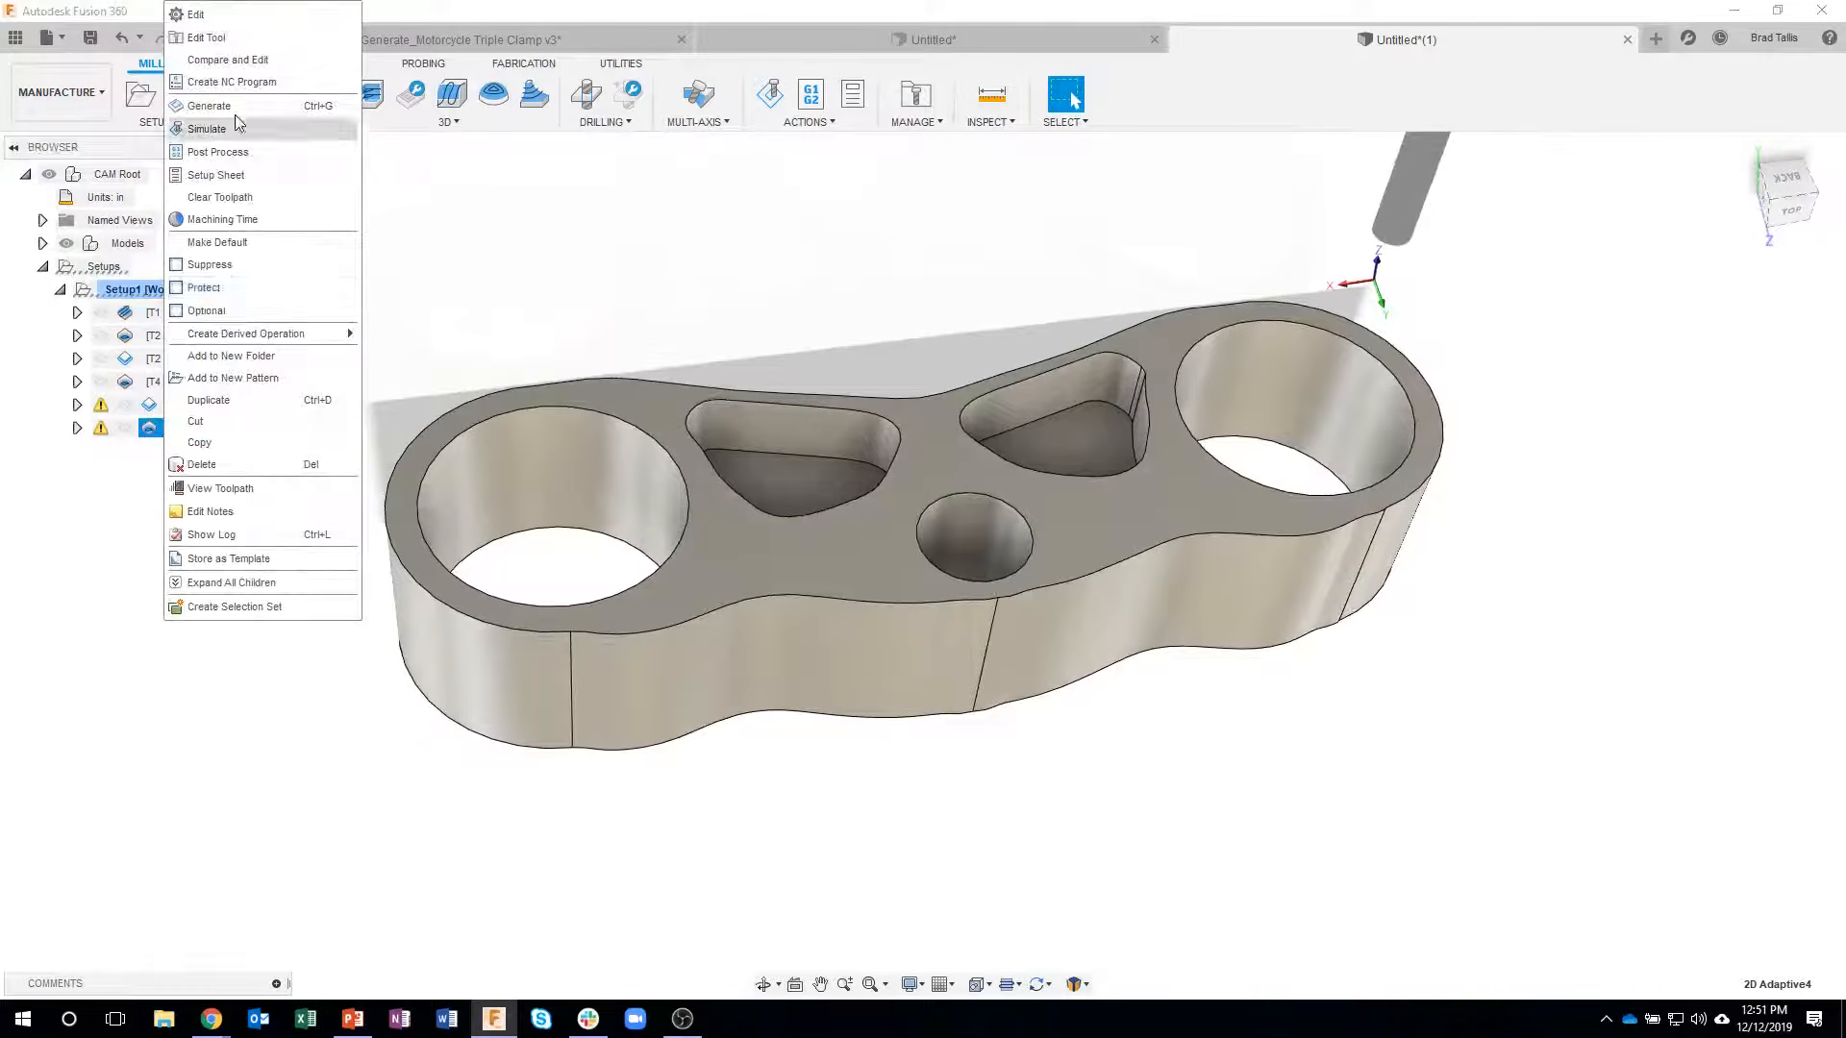
click(810, 429)
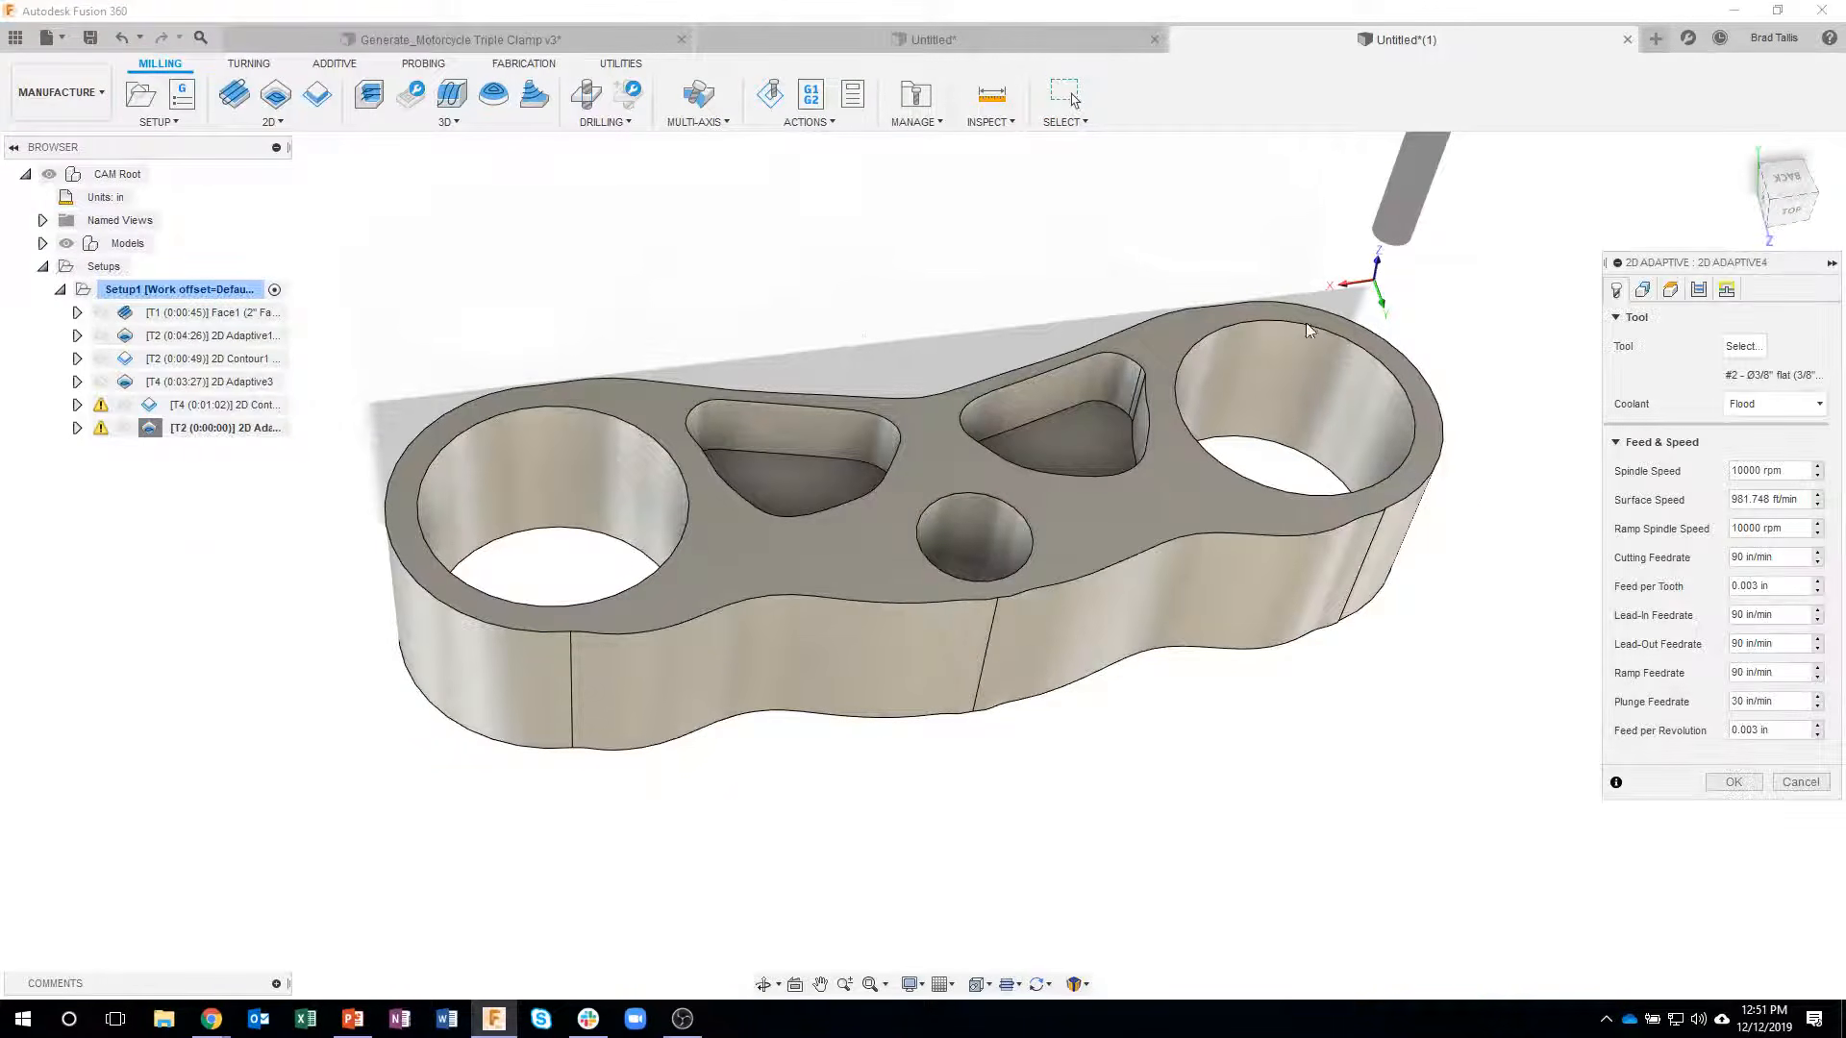
click(1644, 291)
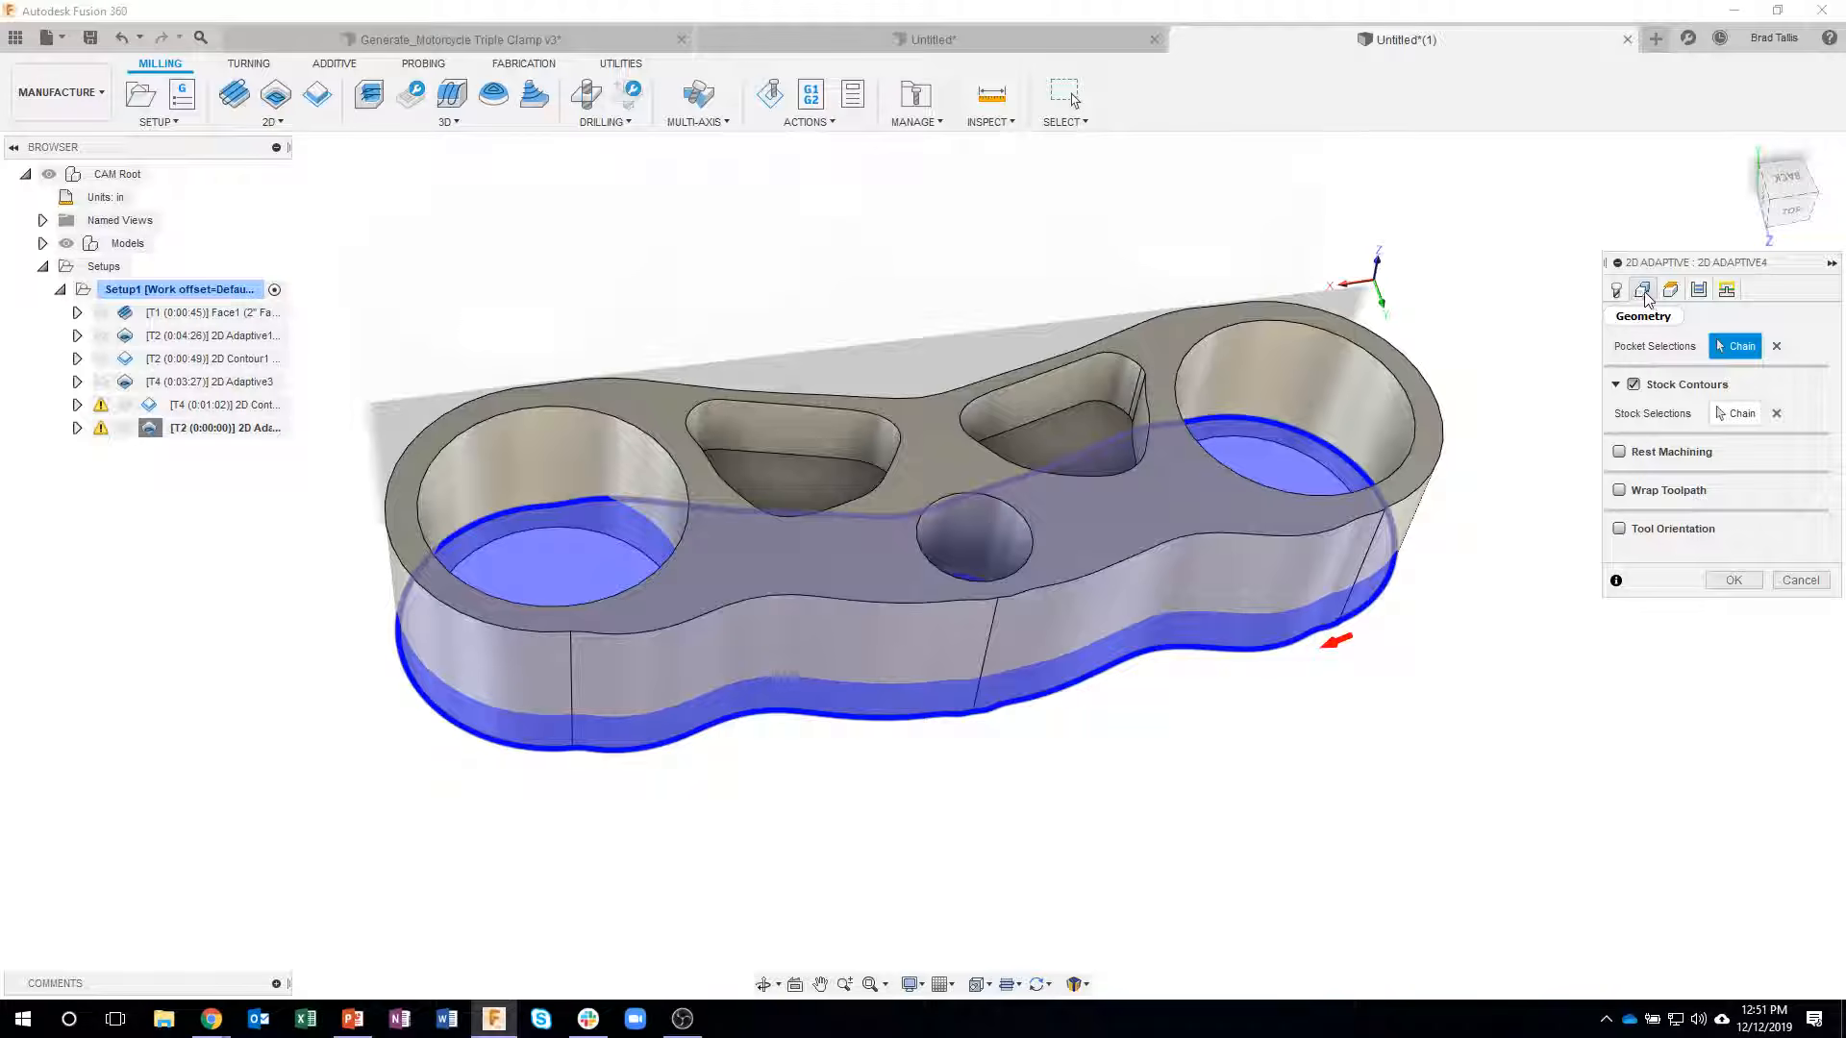
shift+middle_drag(1628, 676, 1644, 605)
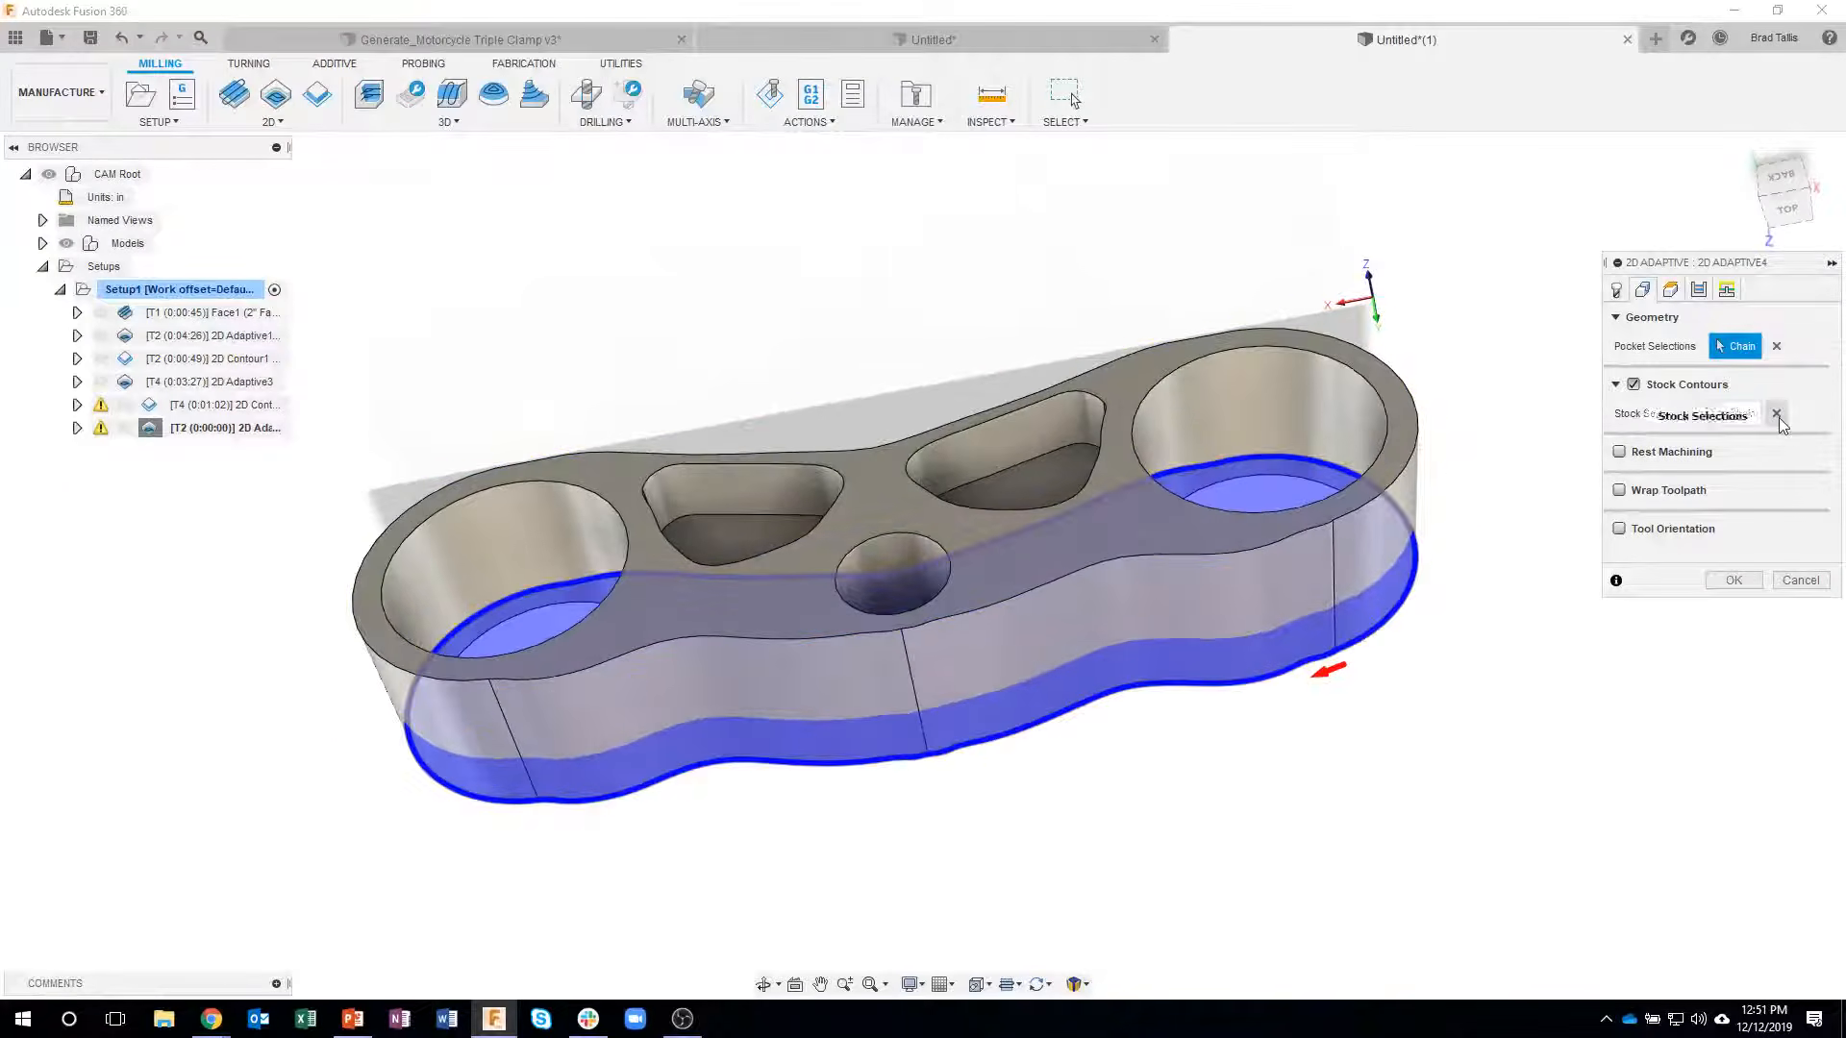
click(1777, 414)
shift+middle_drag(1685, 682, 1740, 608)
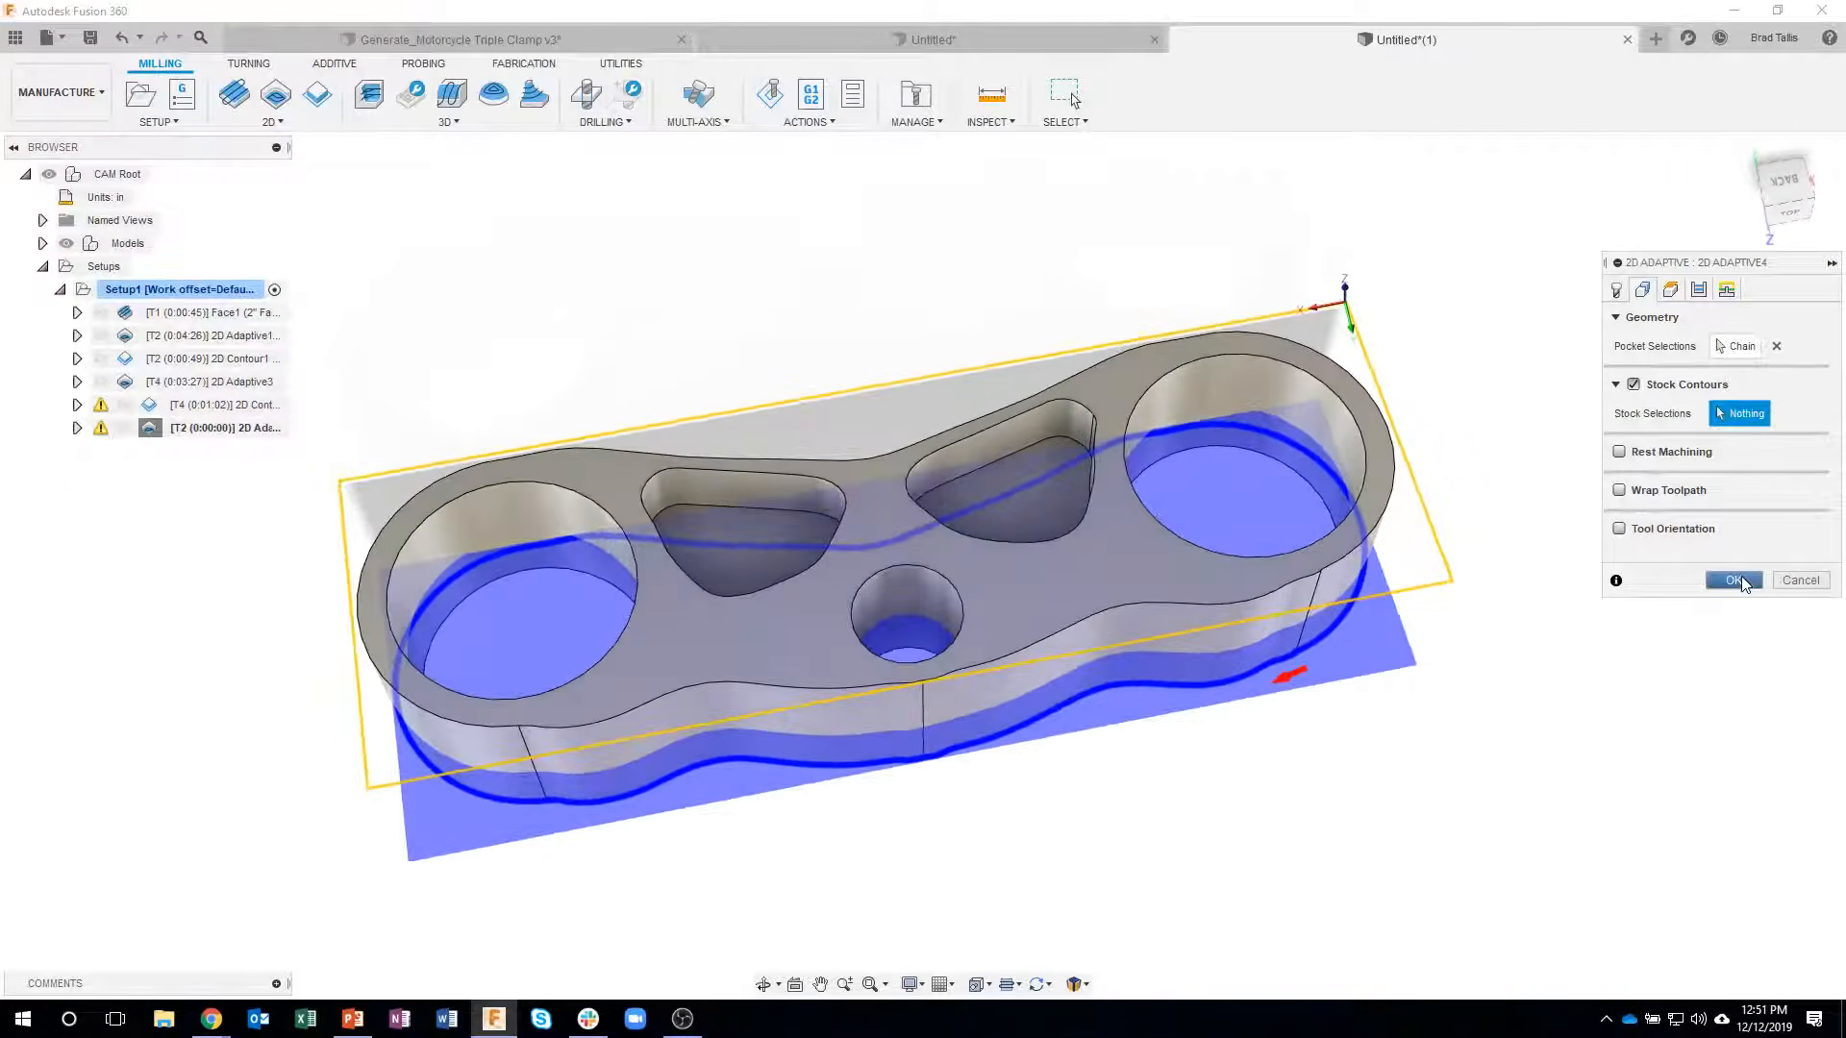
click(1737, 581)
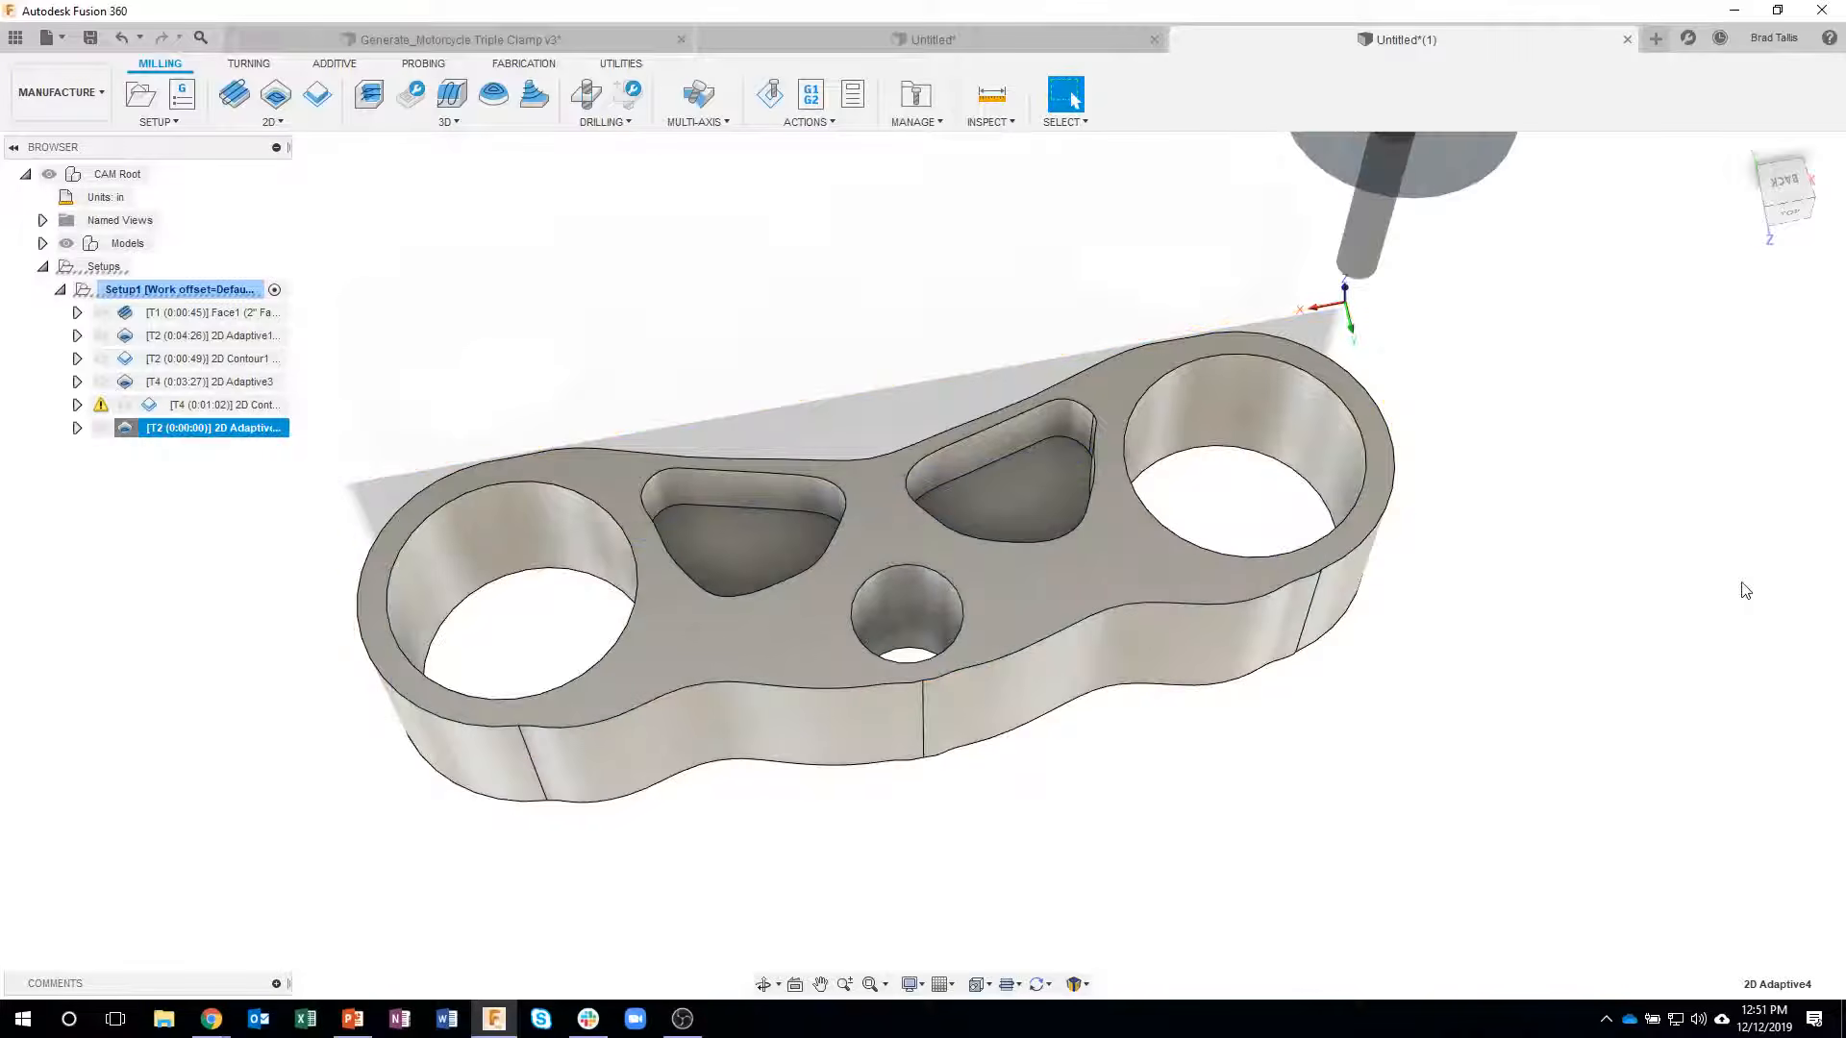
- Enable multiple depths with a 0.5 in maximum roughing stepdown in the outer-profile adaptive operation and regenerate it
shift+middle_drag(1322, 784, 1309, 745)
middle_drag(1087, 539, 1185, 555)
shift+middle_drag(607, 762, 856, 771)
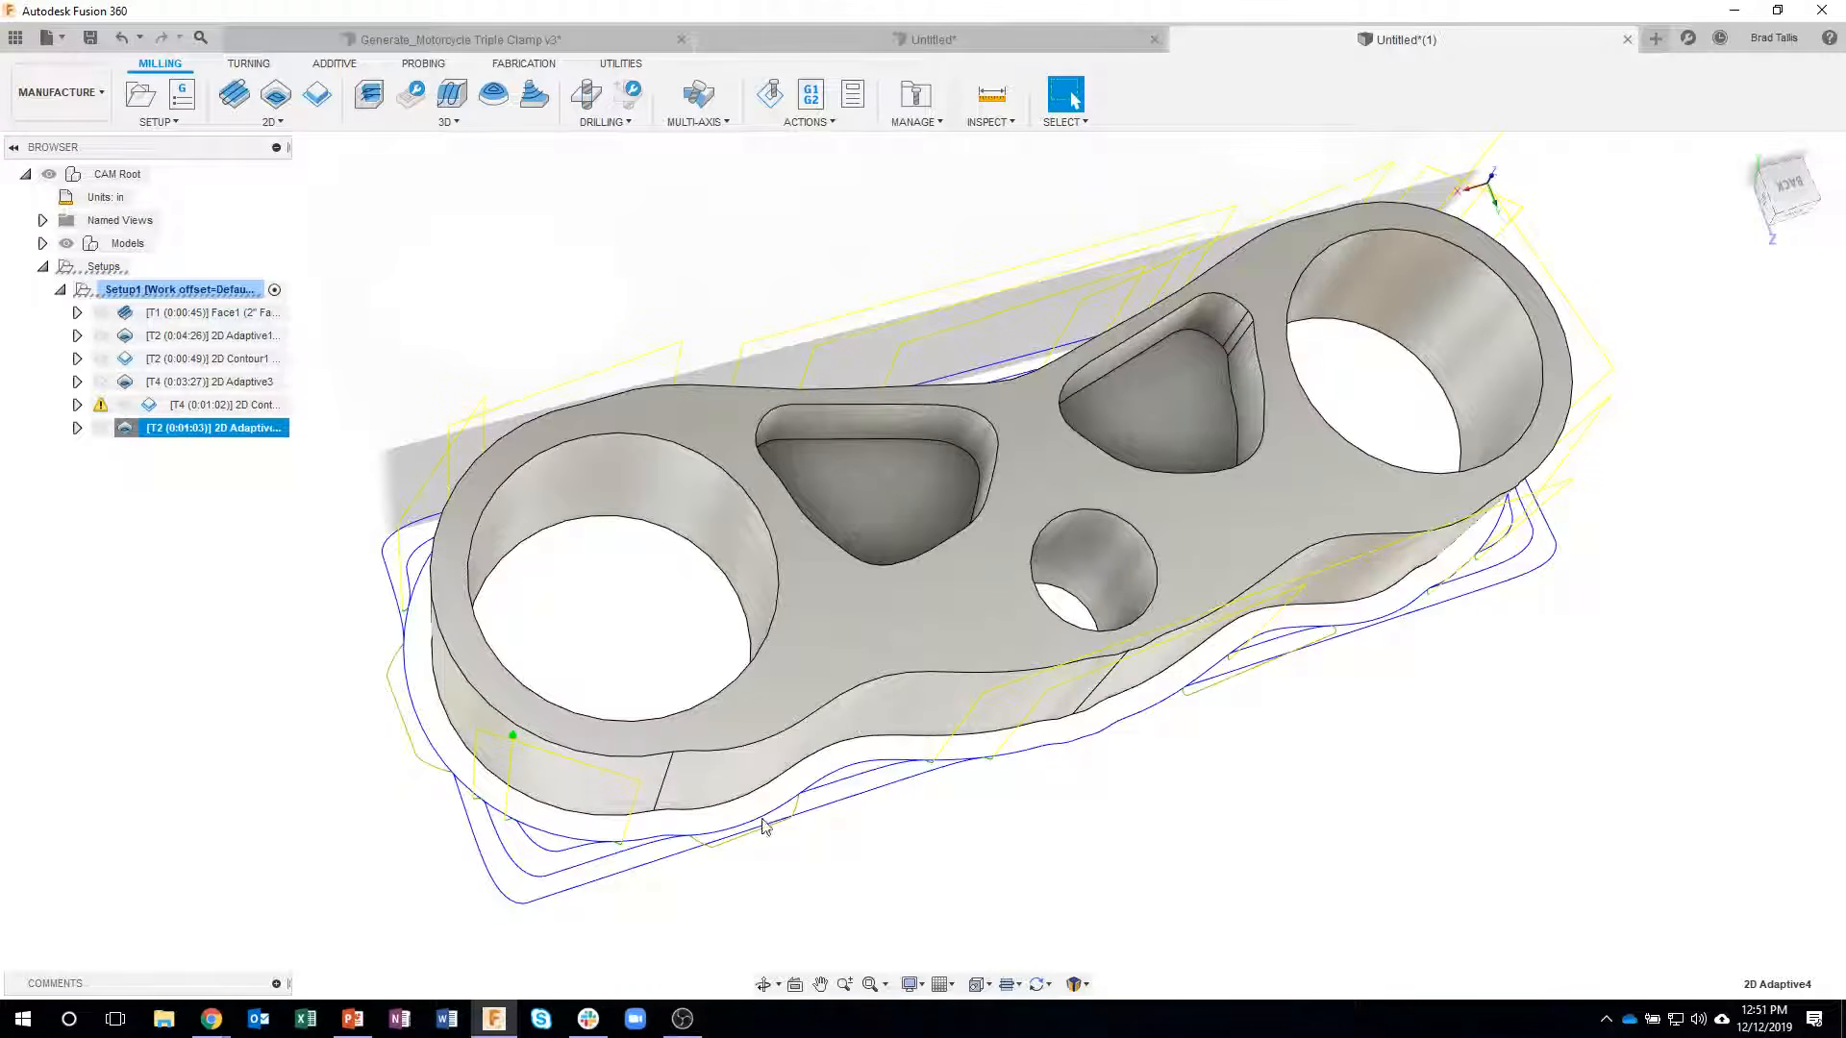
shift+middle_drag(507, 470, 1603, 567)
shift+middle_drag(1545, 474, 1052, 738)
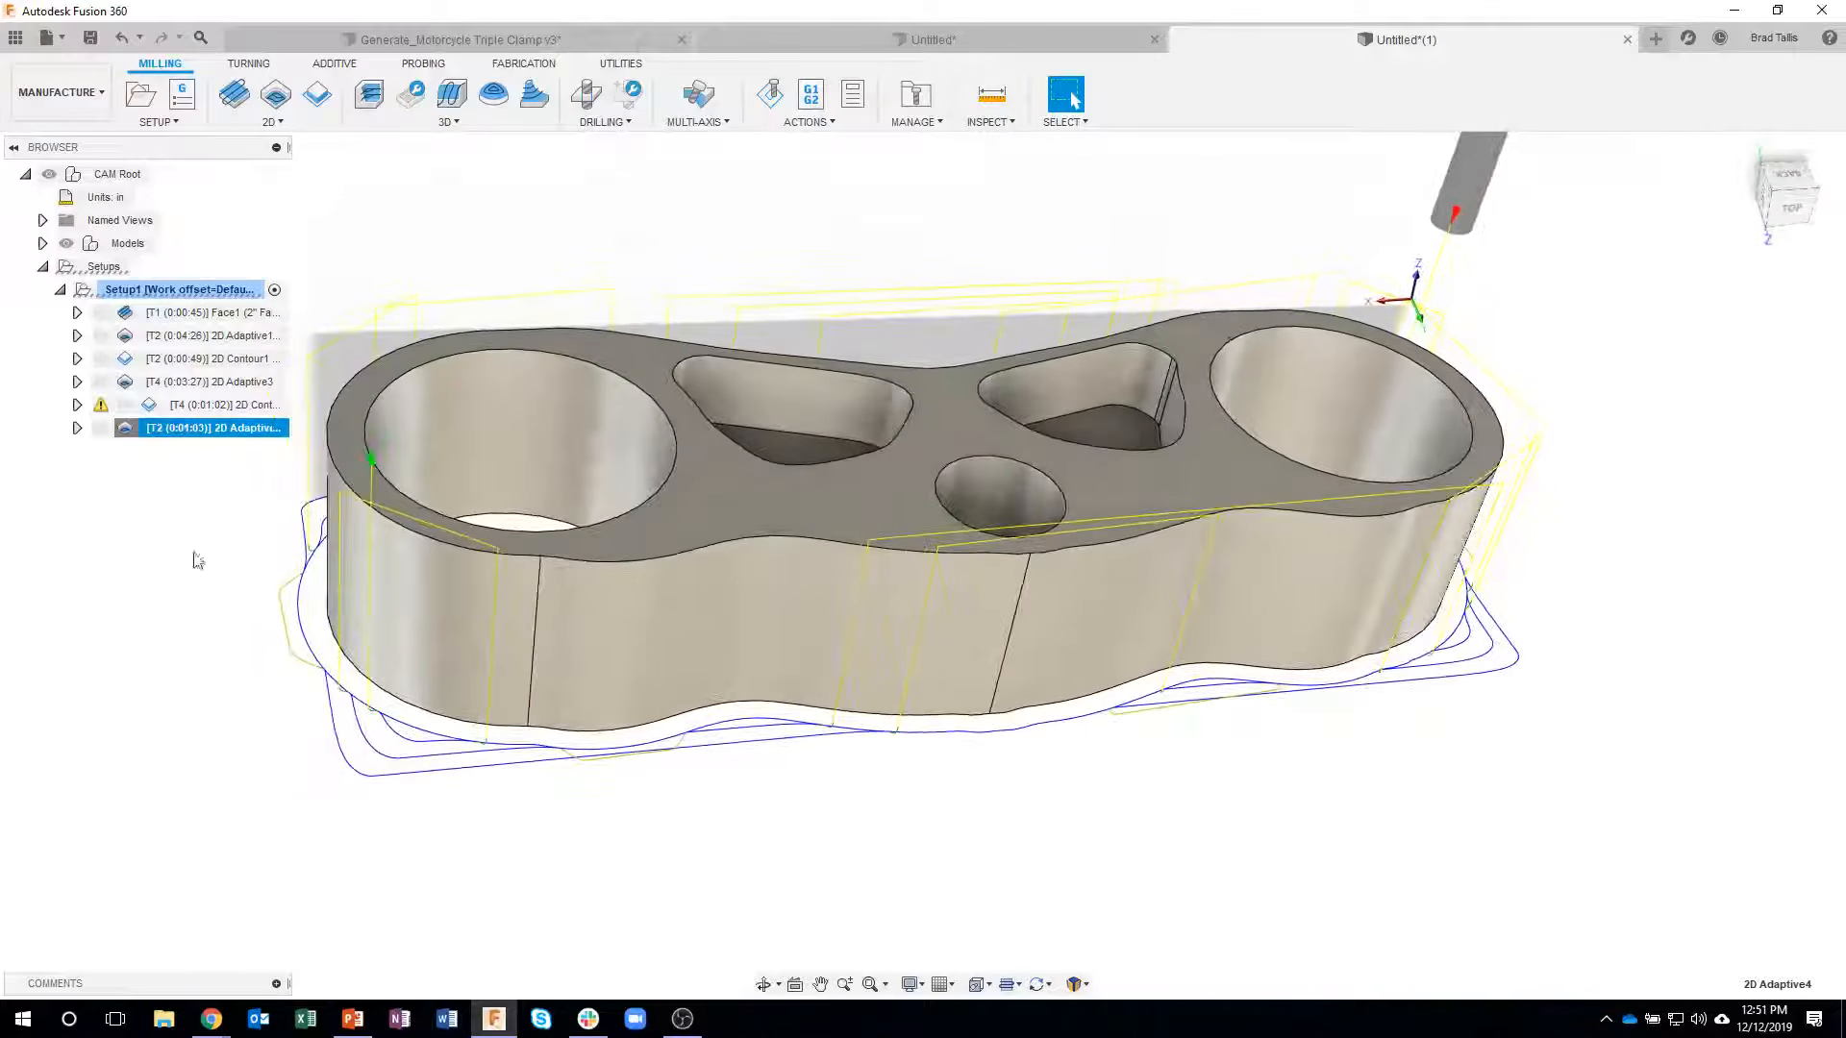
shift+middle_drag(368, 753, 273, 549)
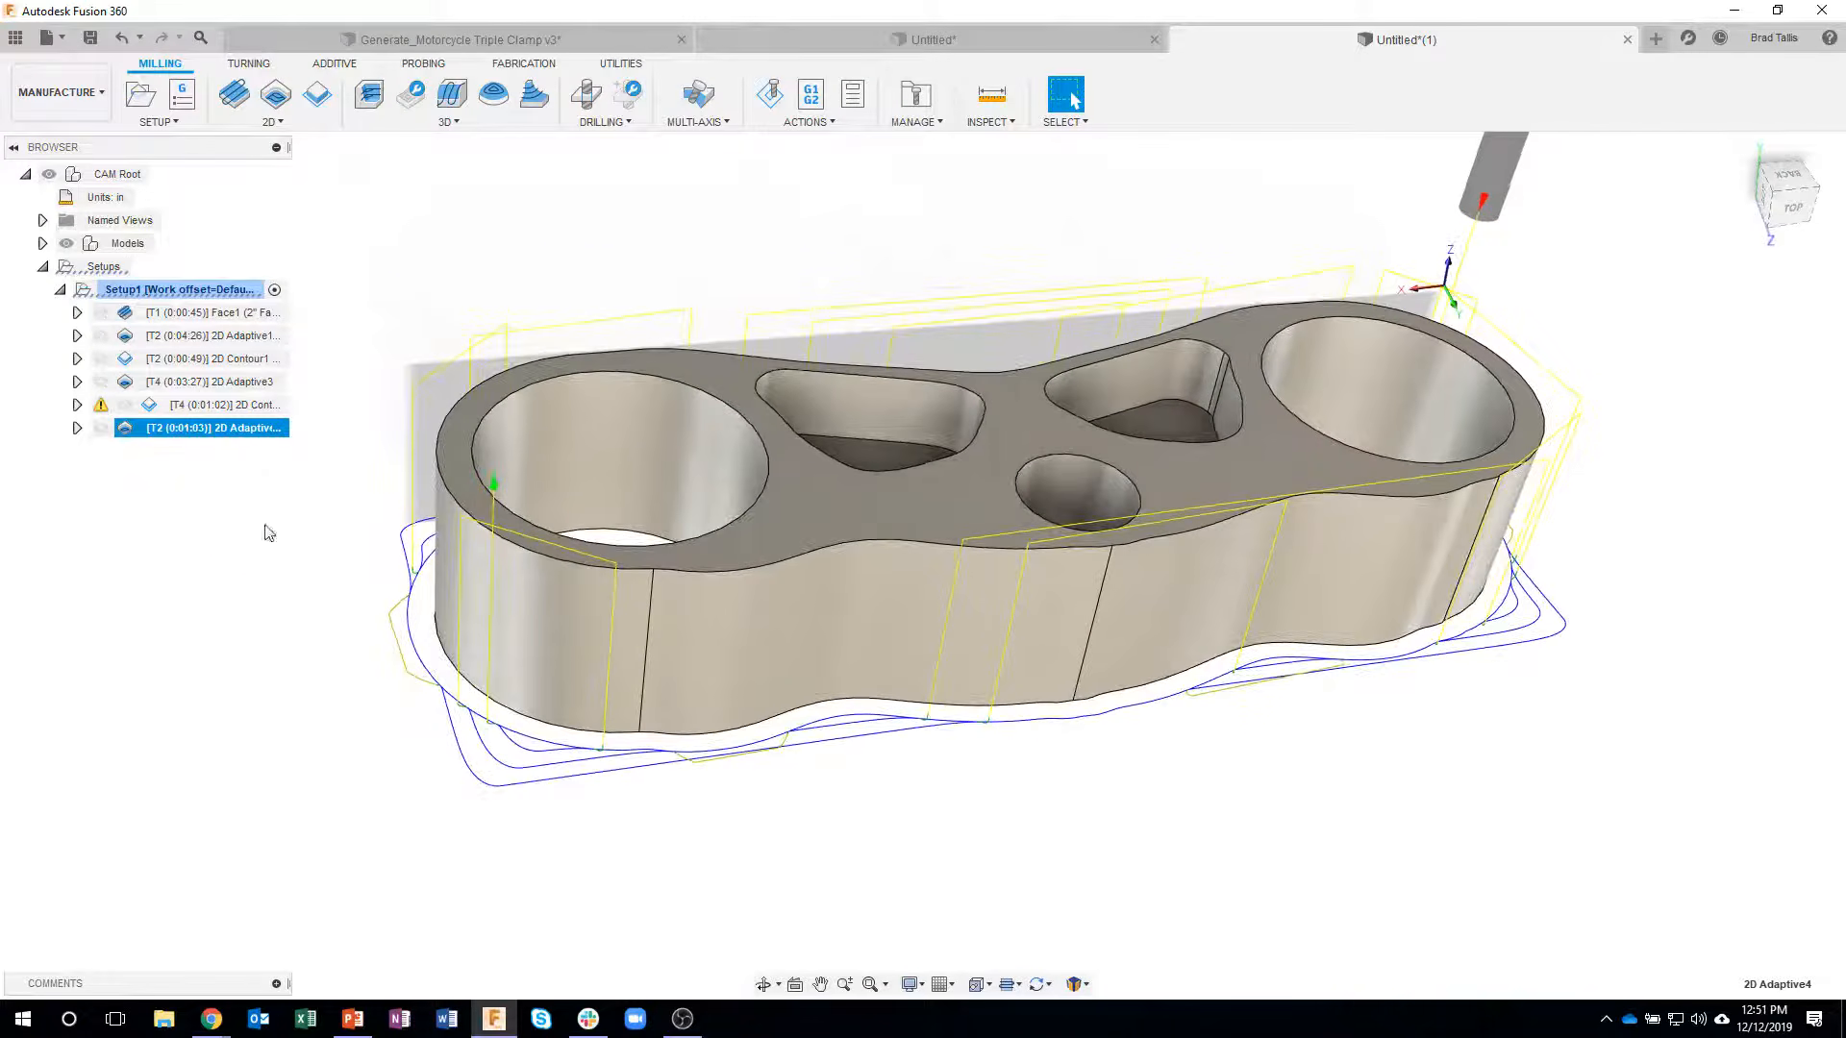
right_click(231, 444)
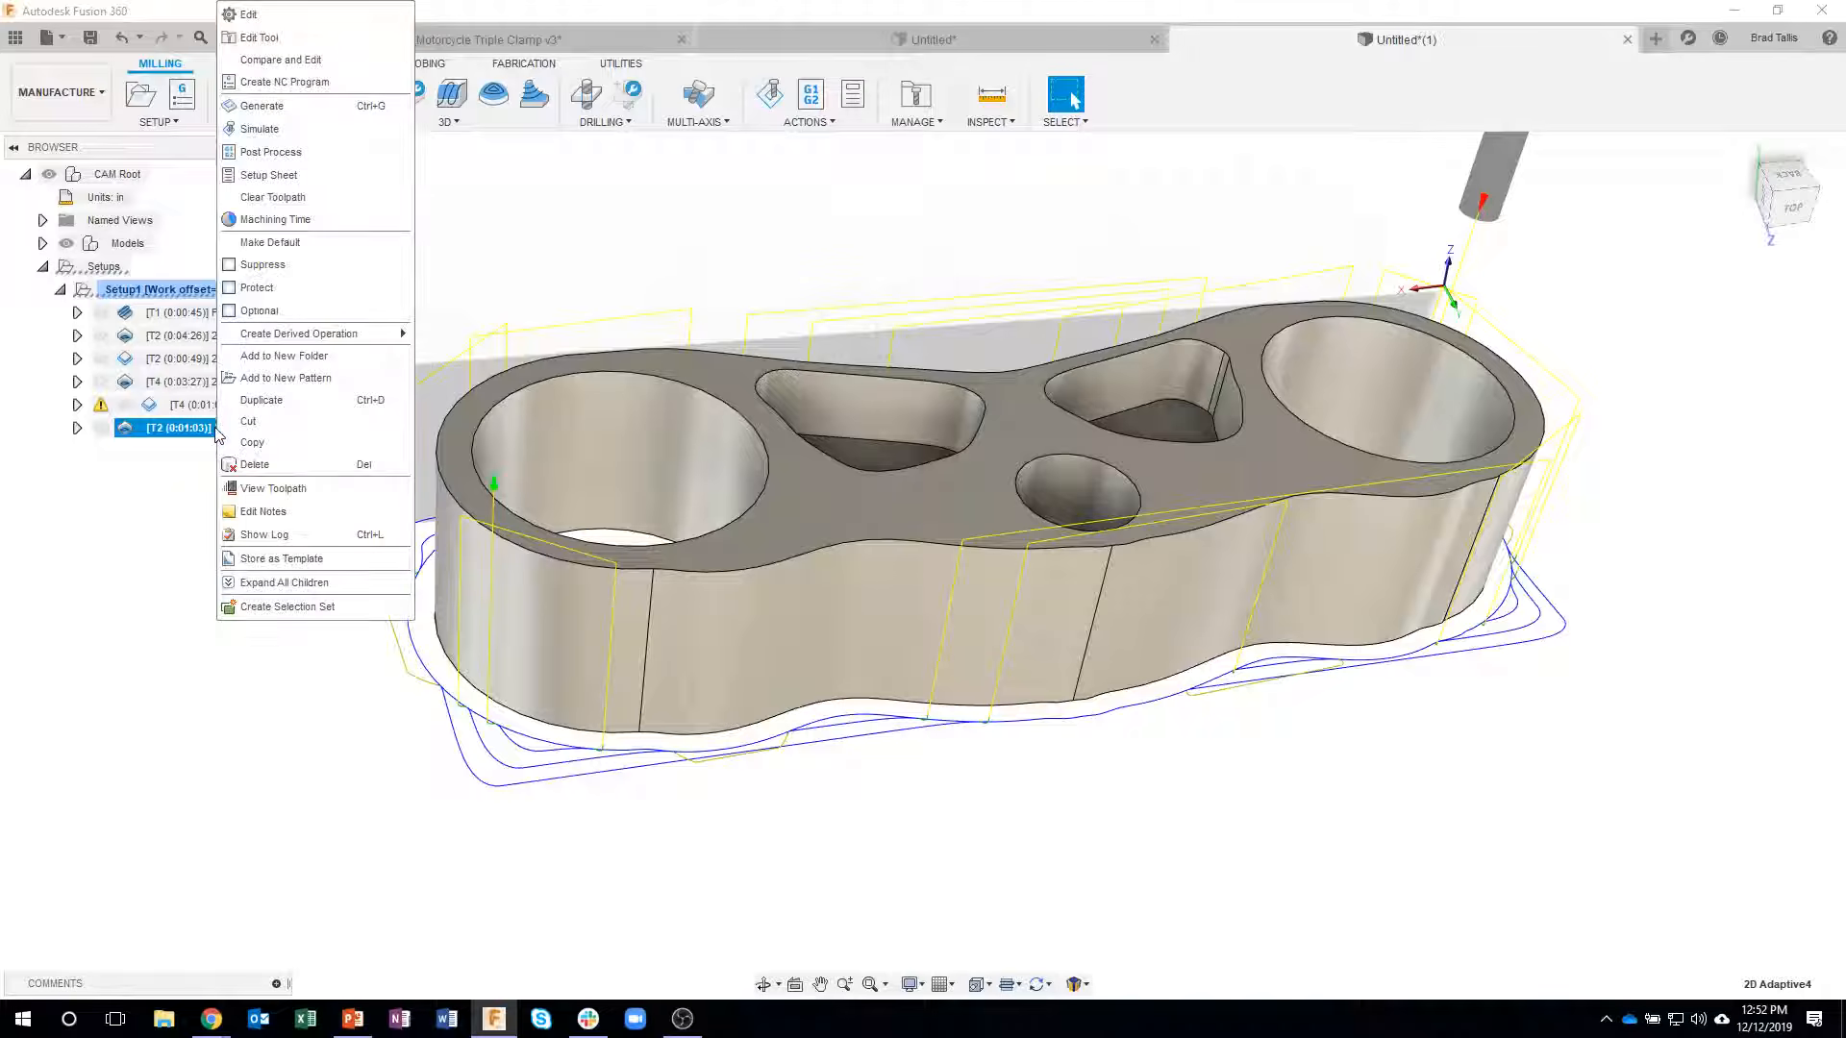
click(289, 14)
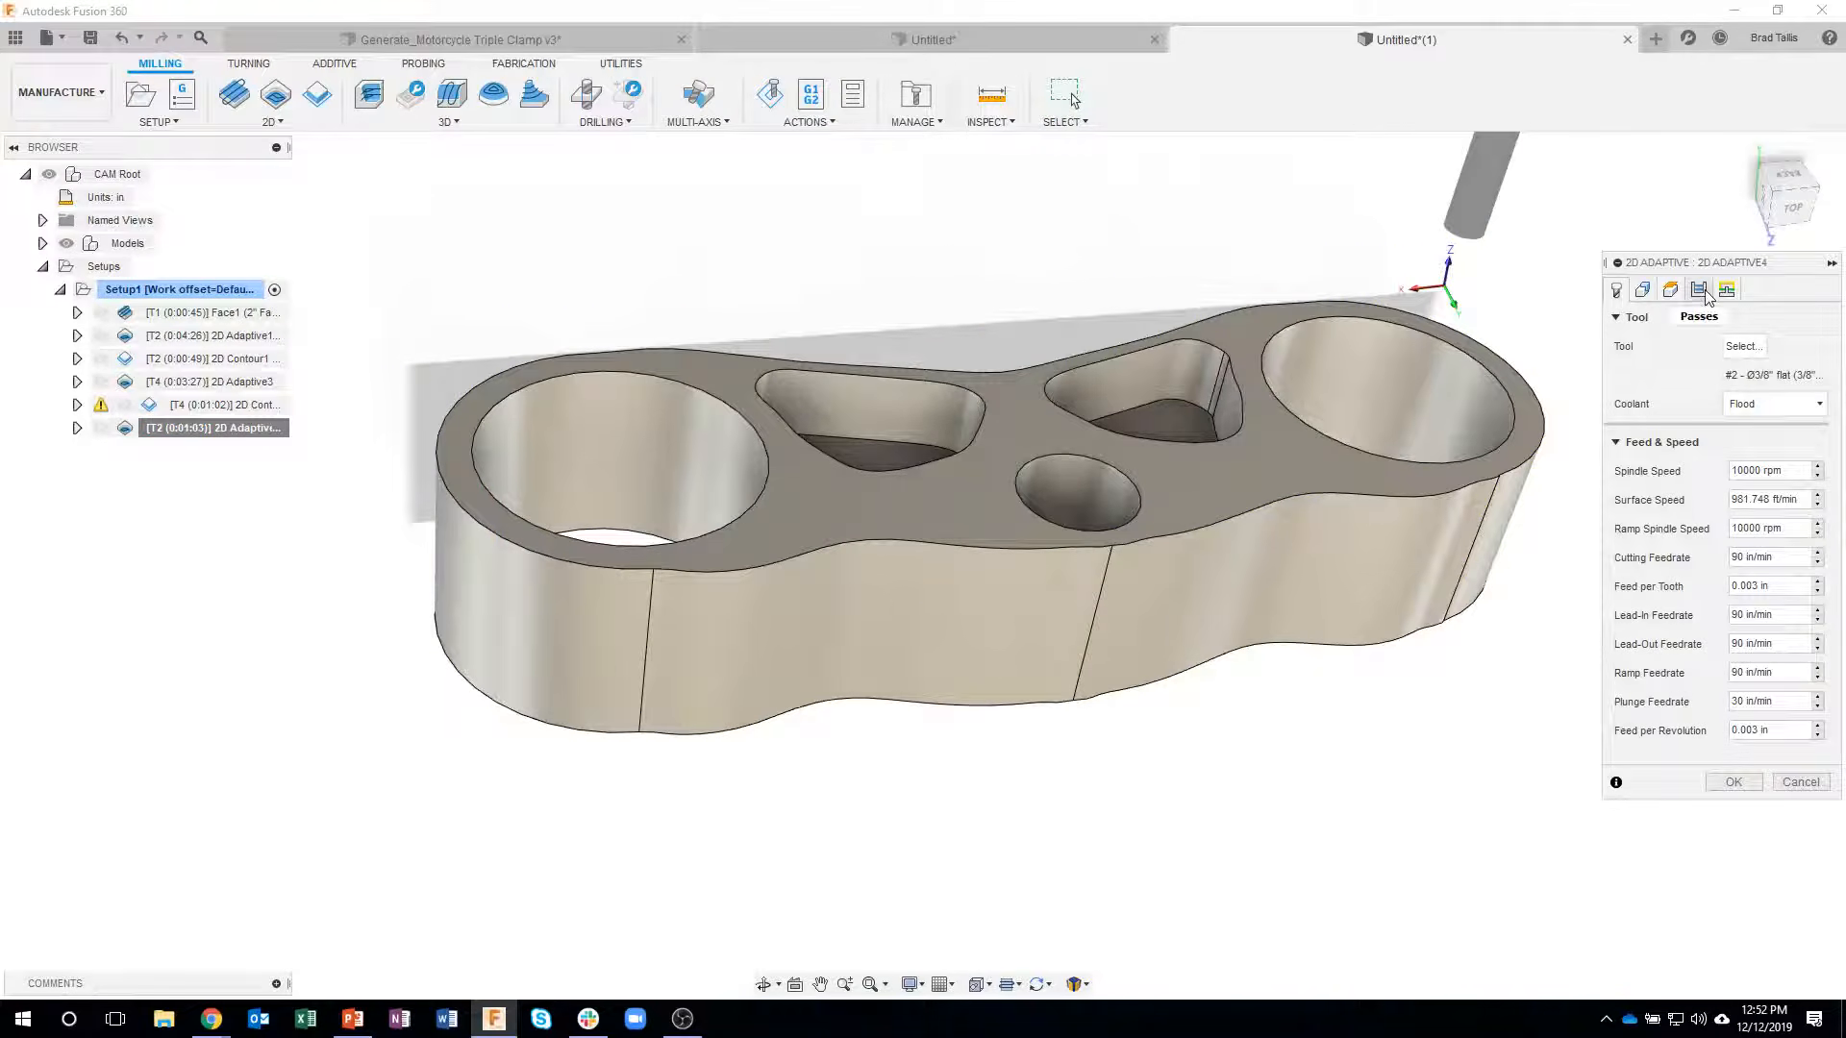
click(1700, 291)
click(1620, 529)
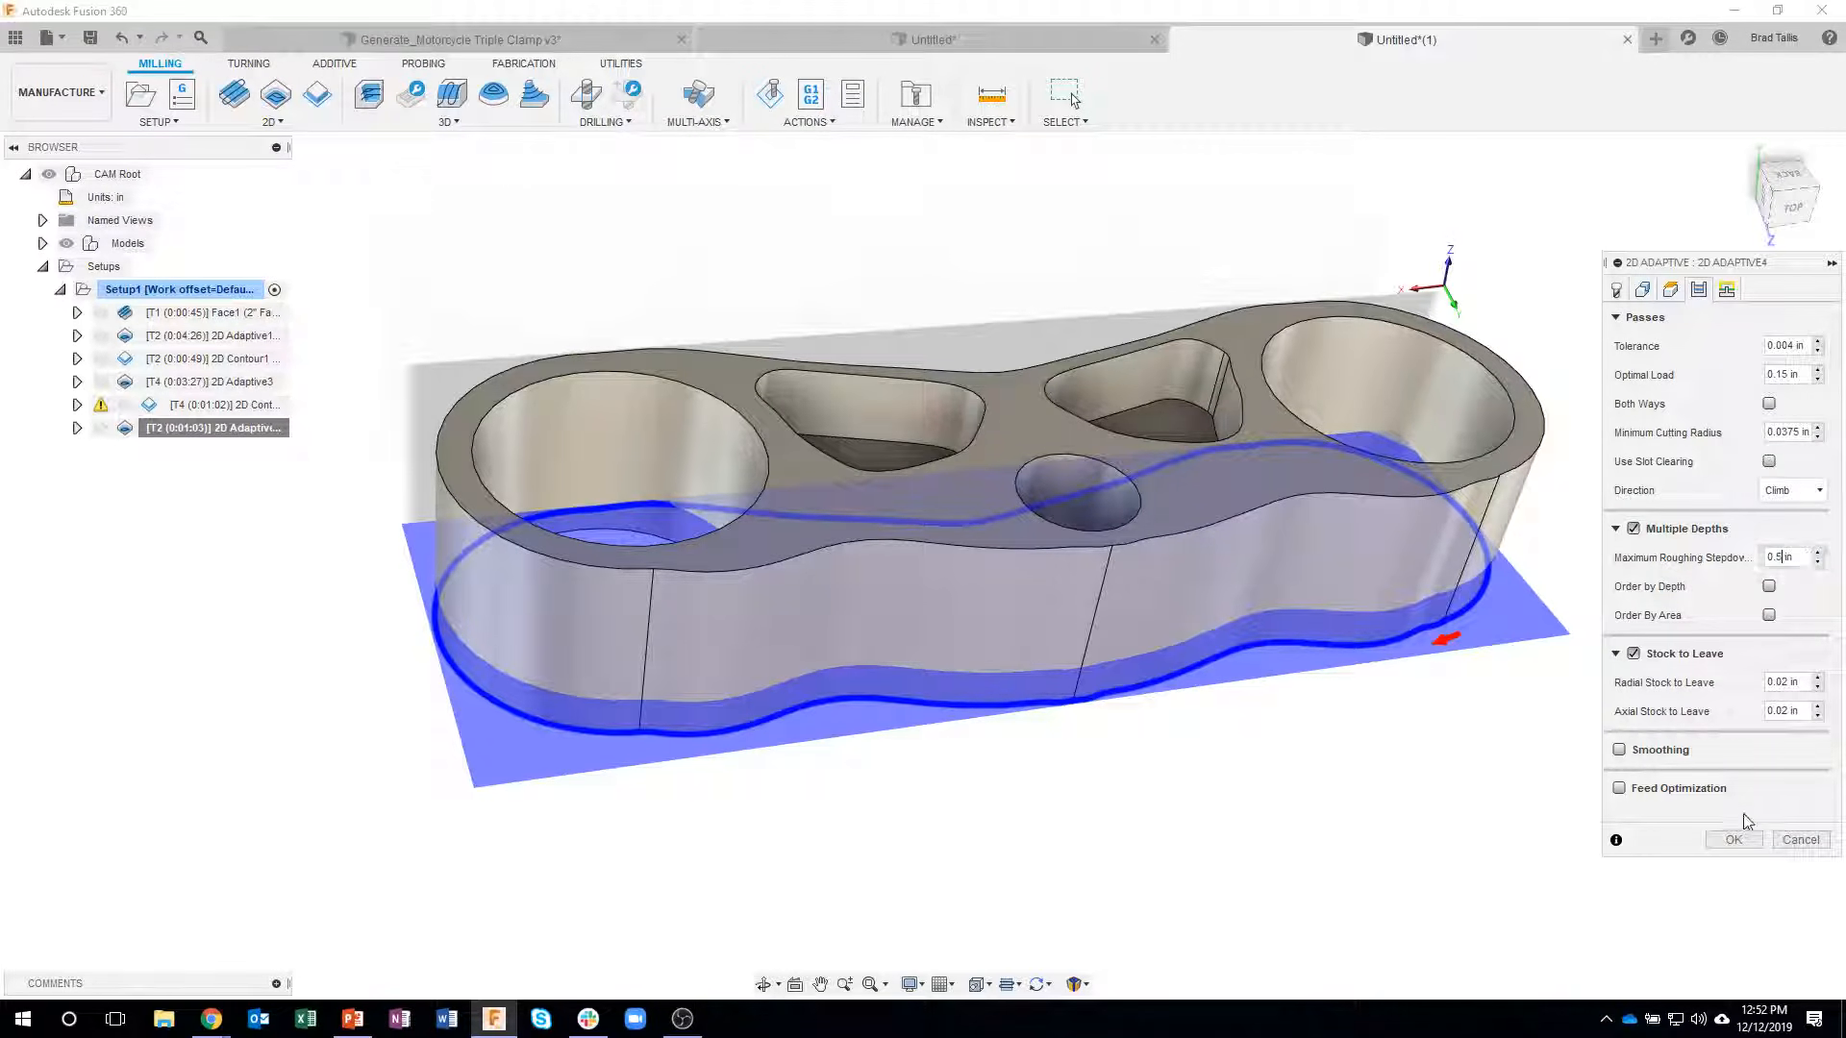
click(1734, 840)
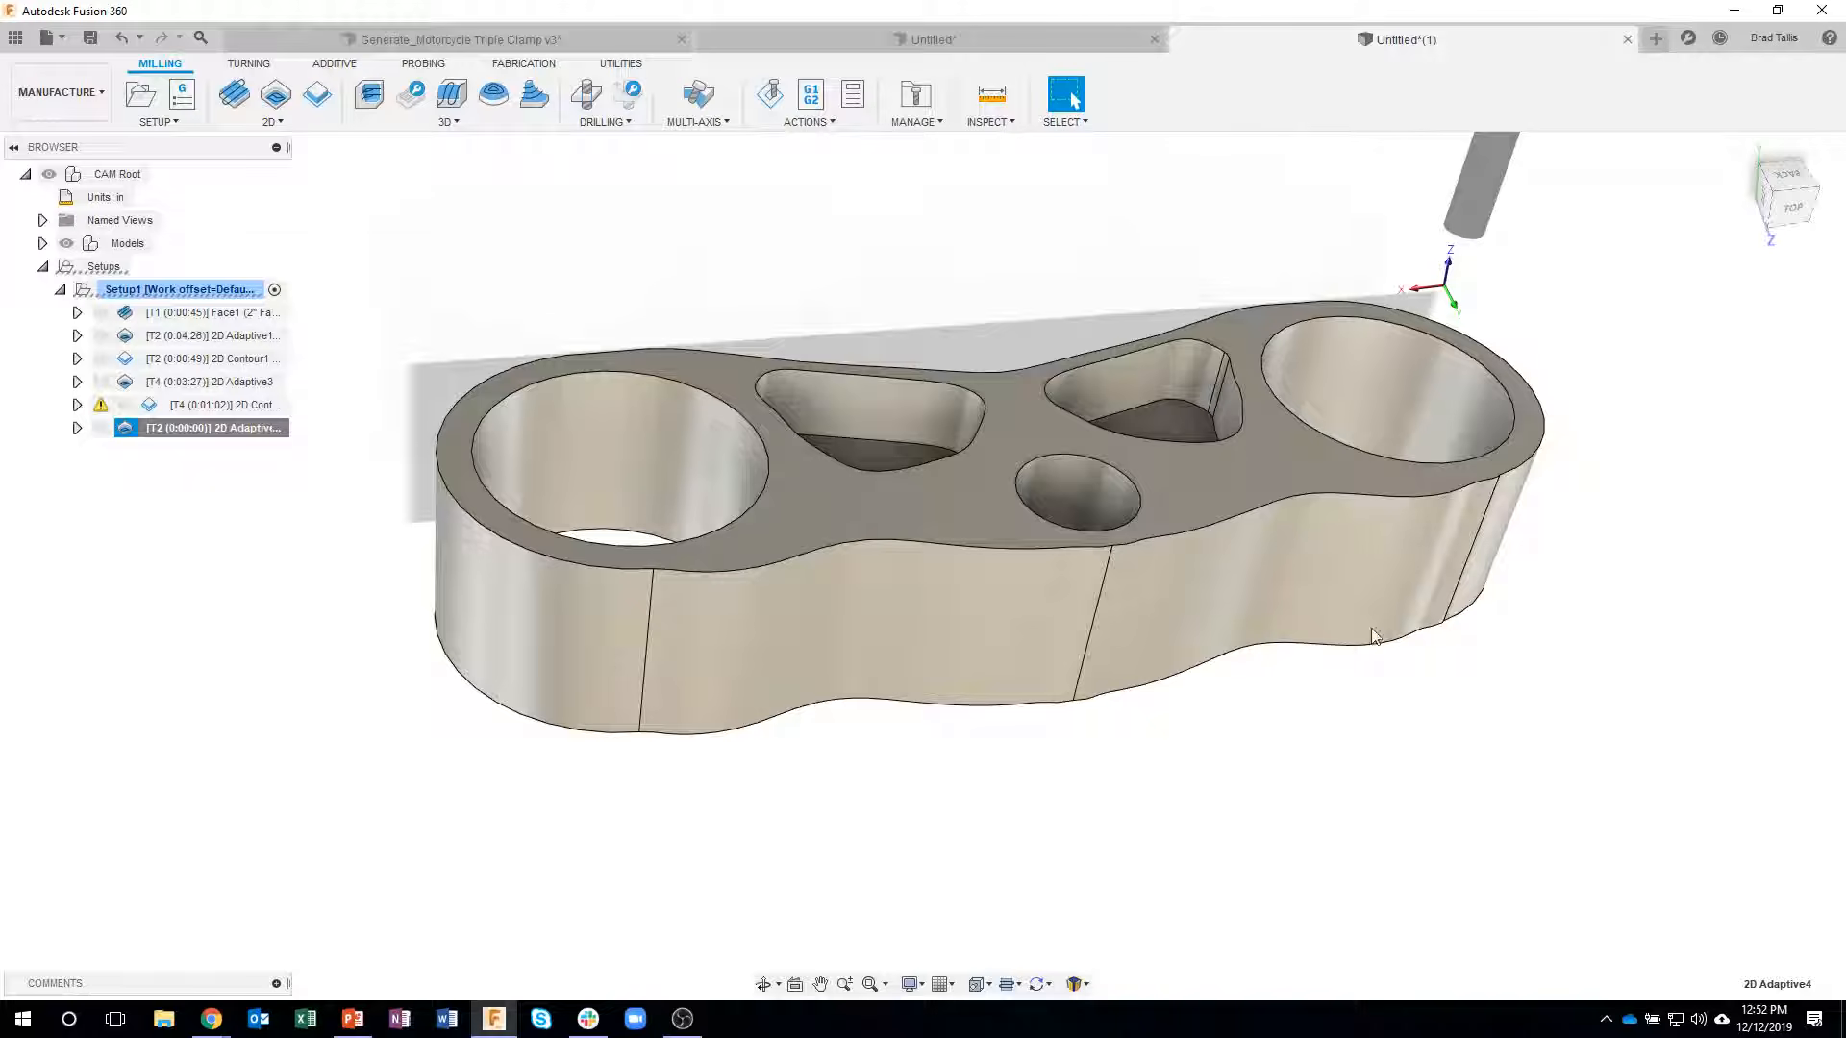
- Inspect the multi-depth outer-profile toolpath, duplicate Setup1 with all its operations, and expand the copy
shift+middle_drag(1300, 637, 1290, 767)
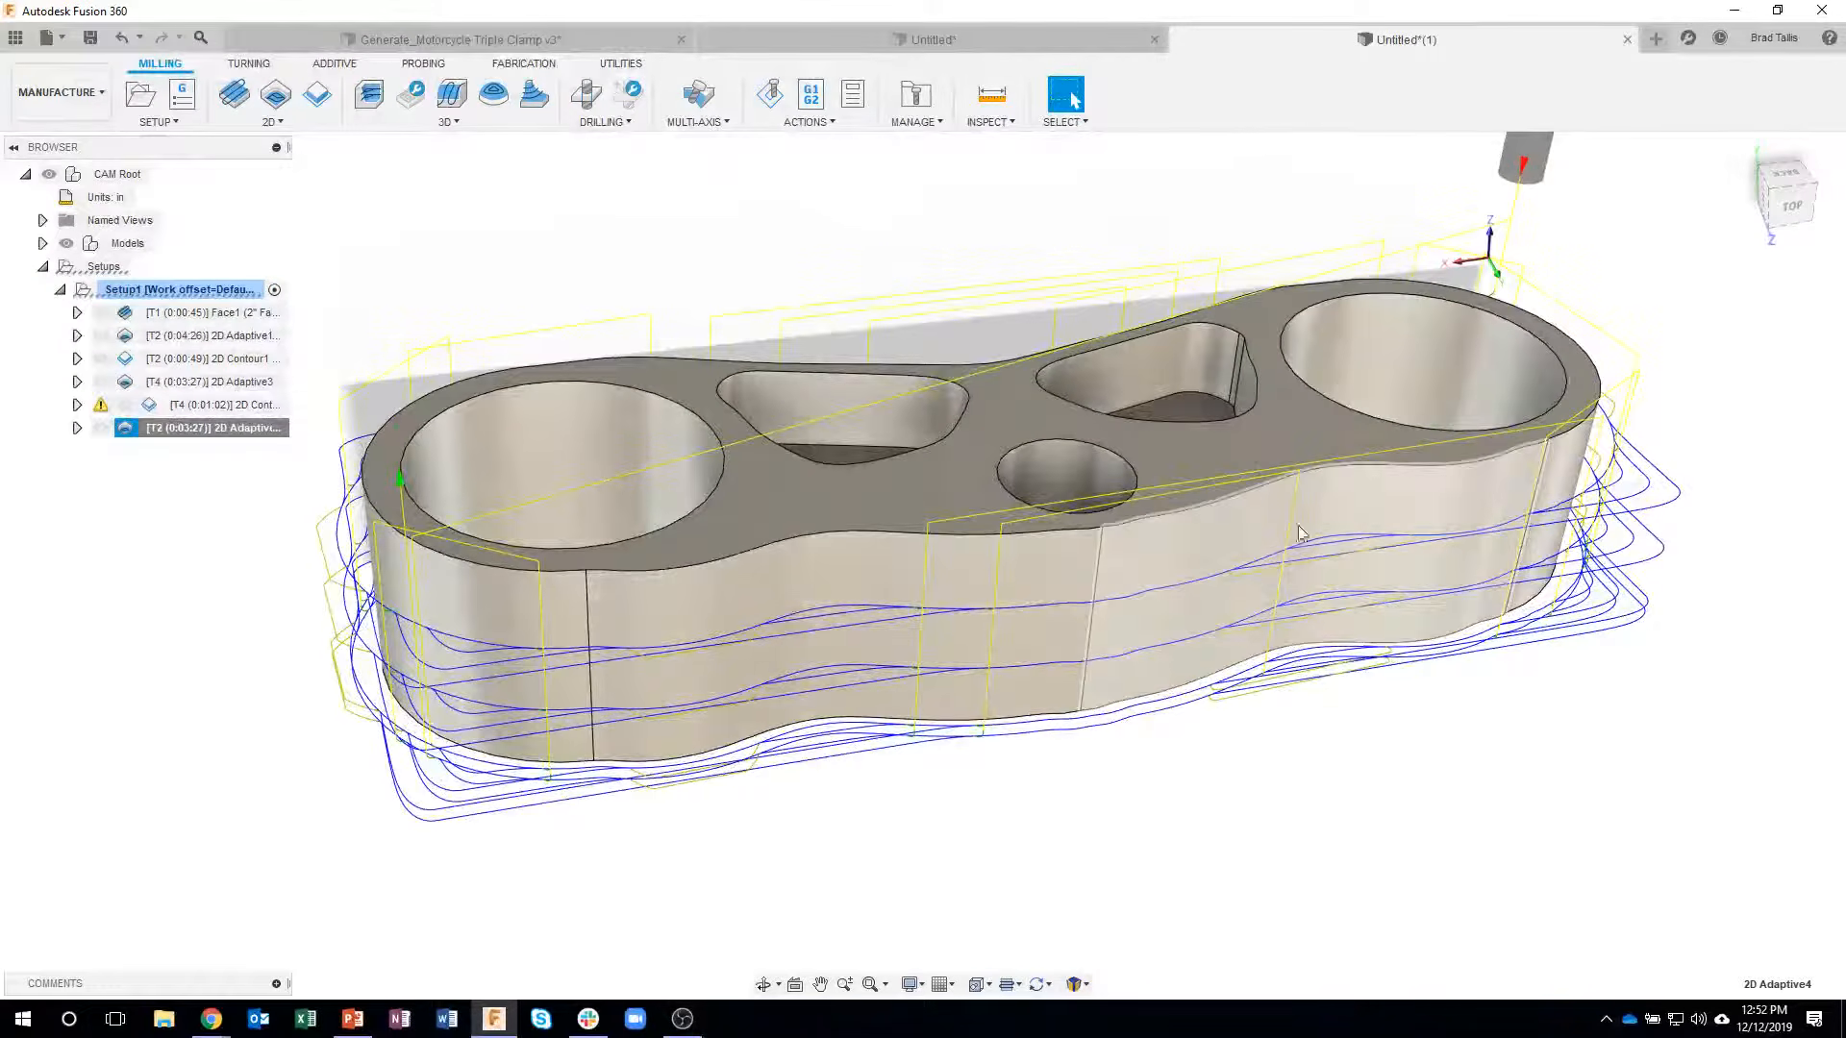
shift+middle_drag(1284, 377, 1269, 766)
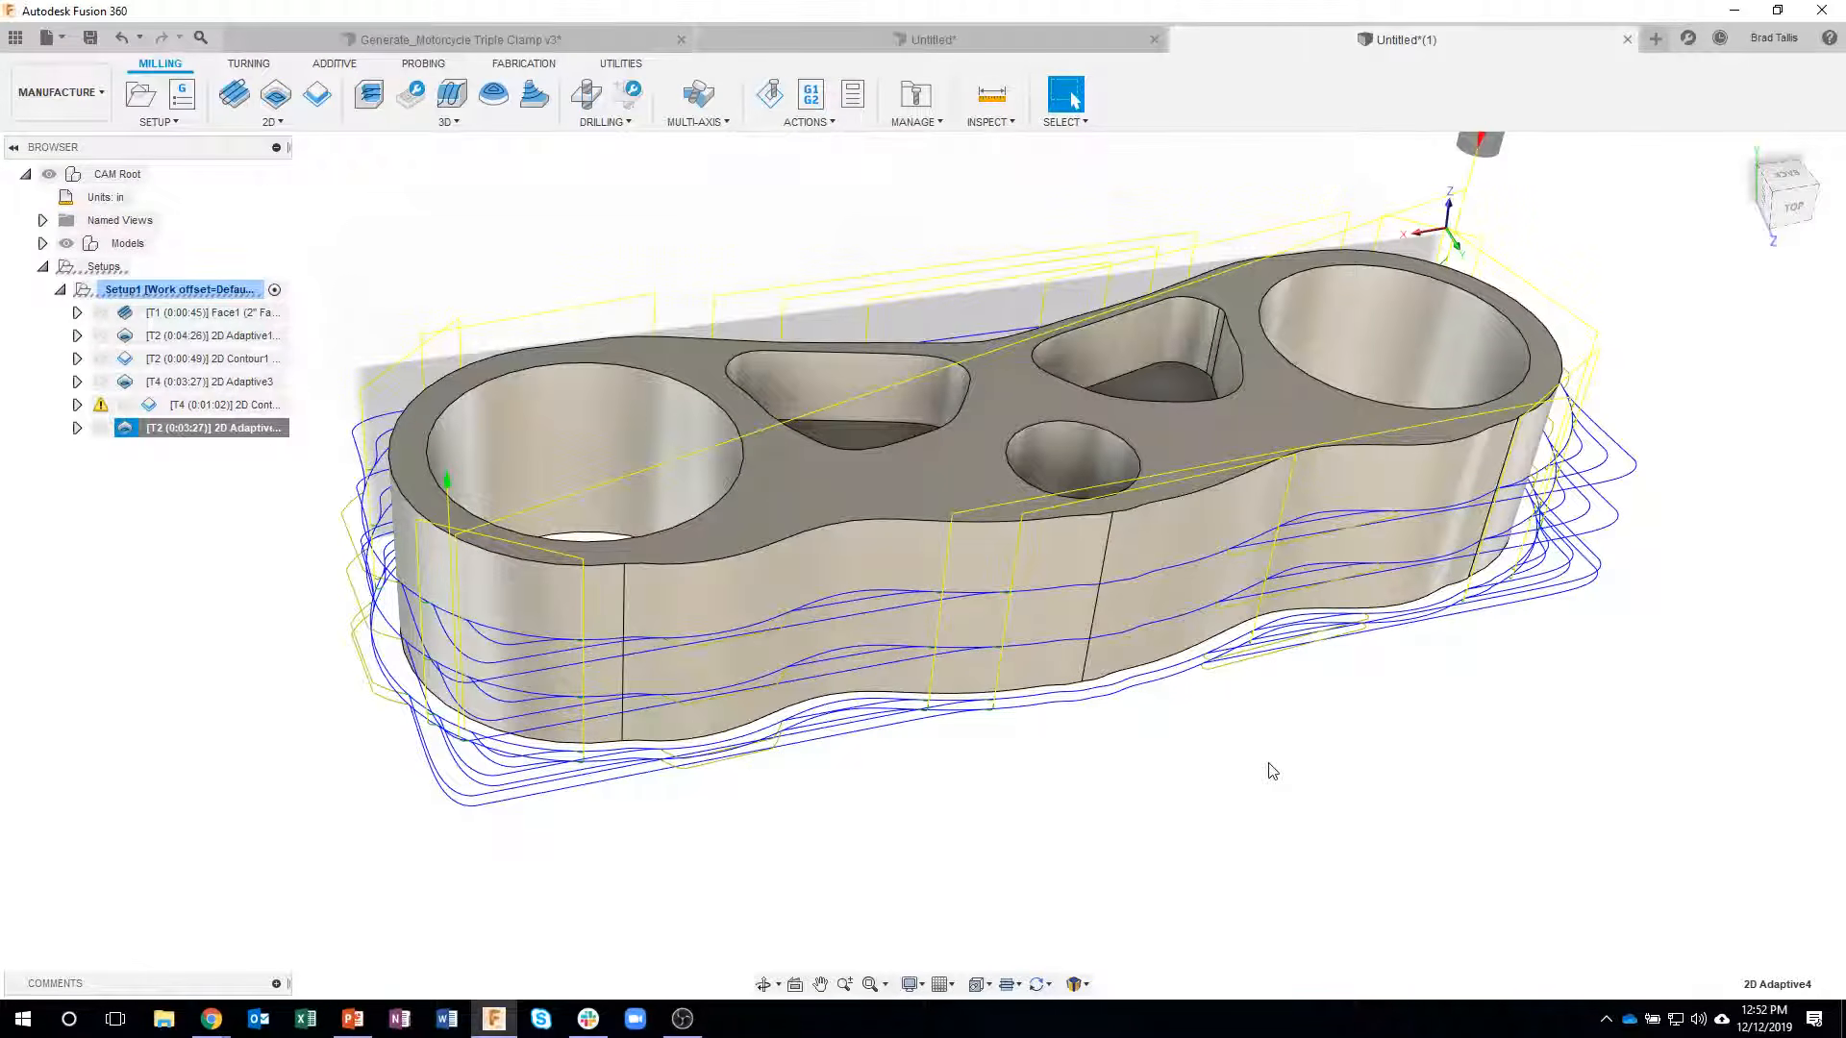
shift+middle_drag(1108, 481, 1115, 586)
shift+middle_drag(1189, 823, 339, 544)
shift+middle_drag(330, 362, 337, 351)
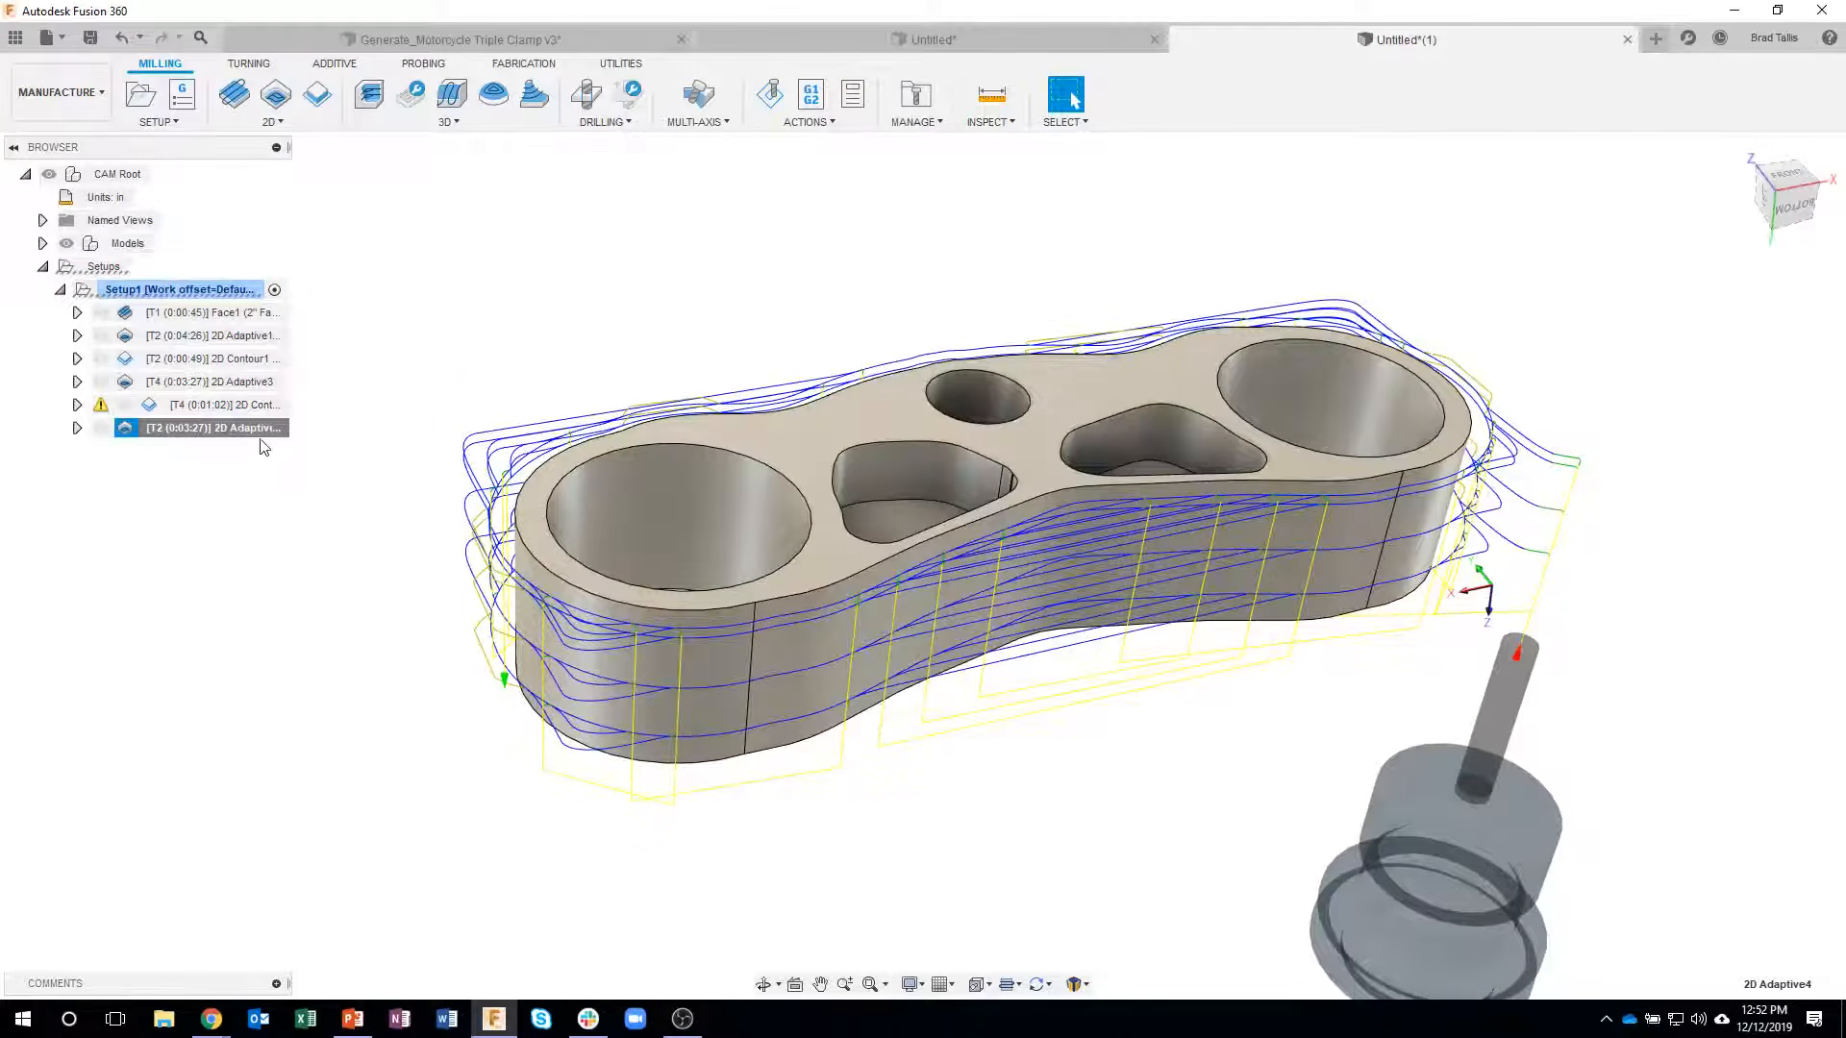
right_click(184, 291)
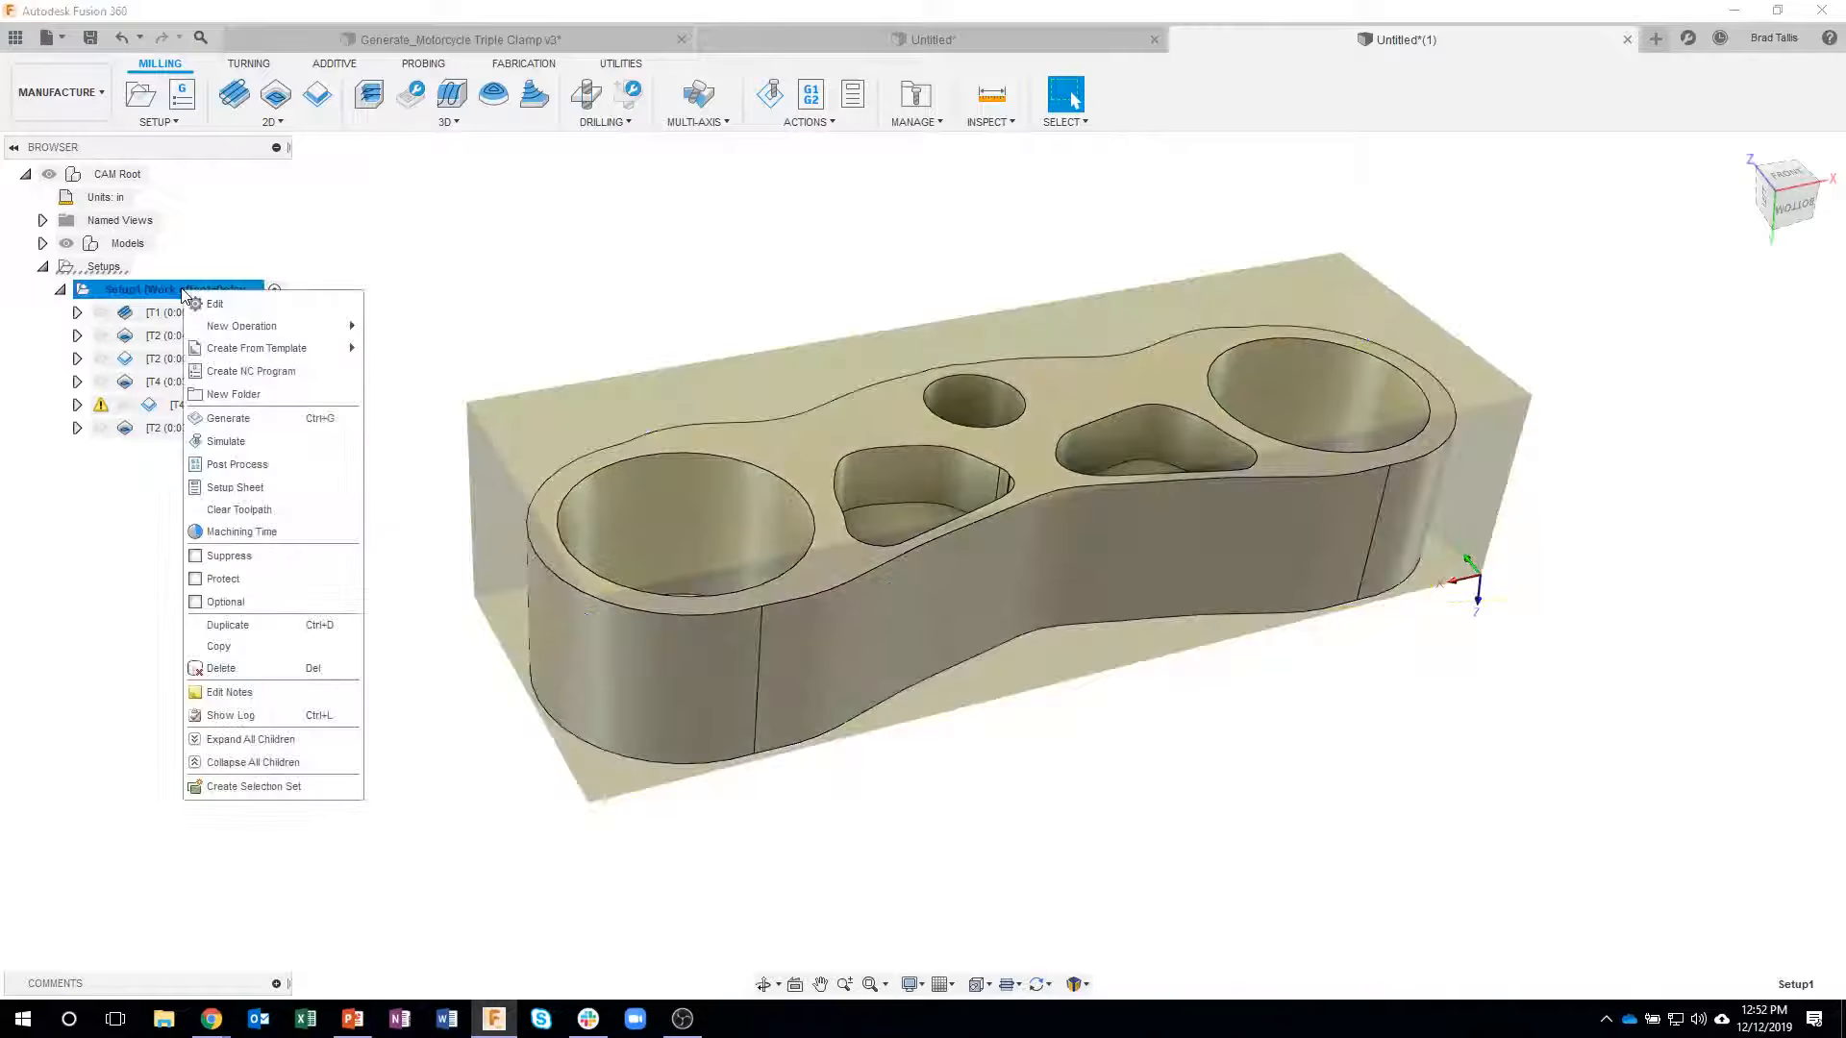
click(226, 624)
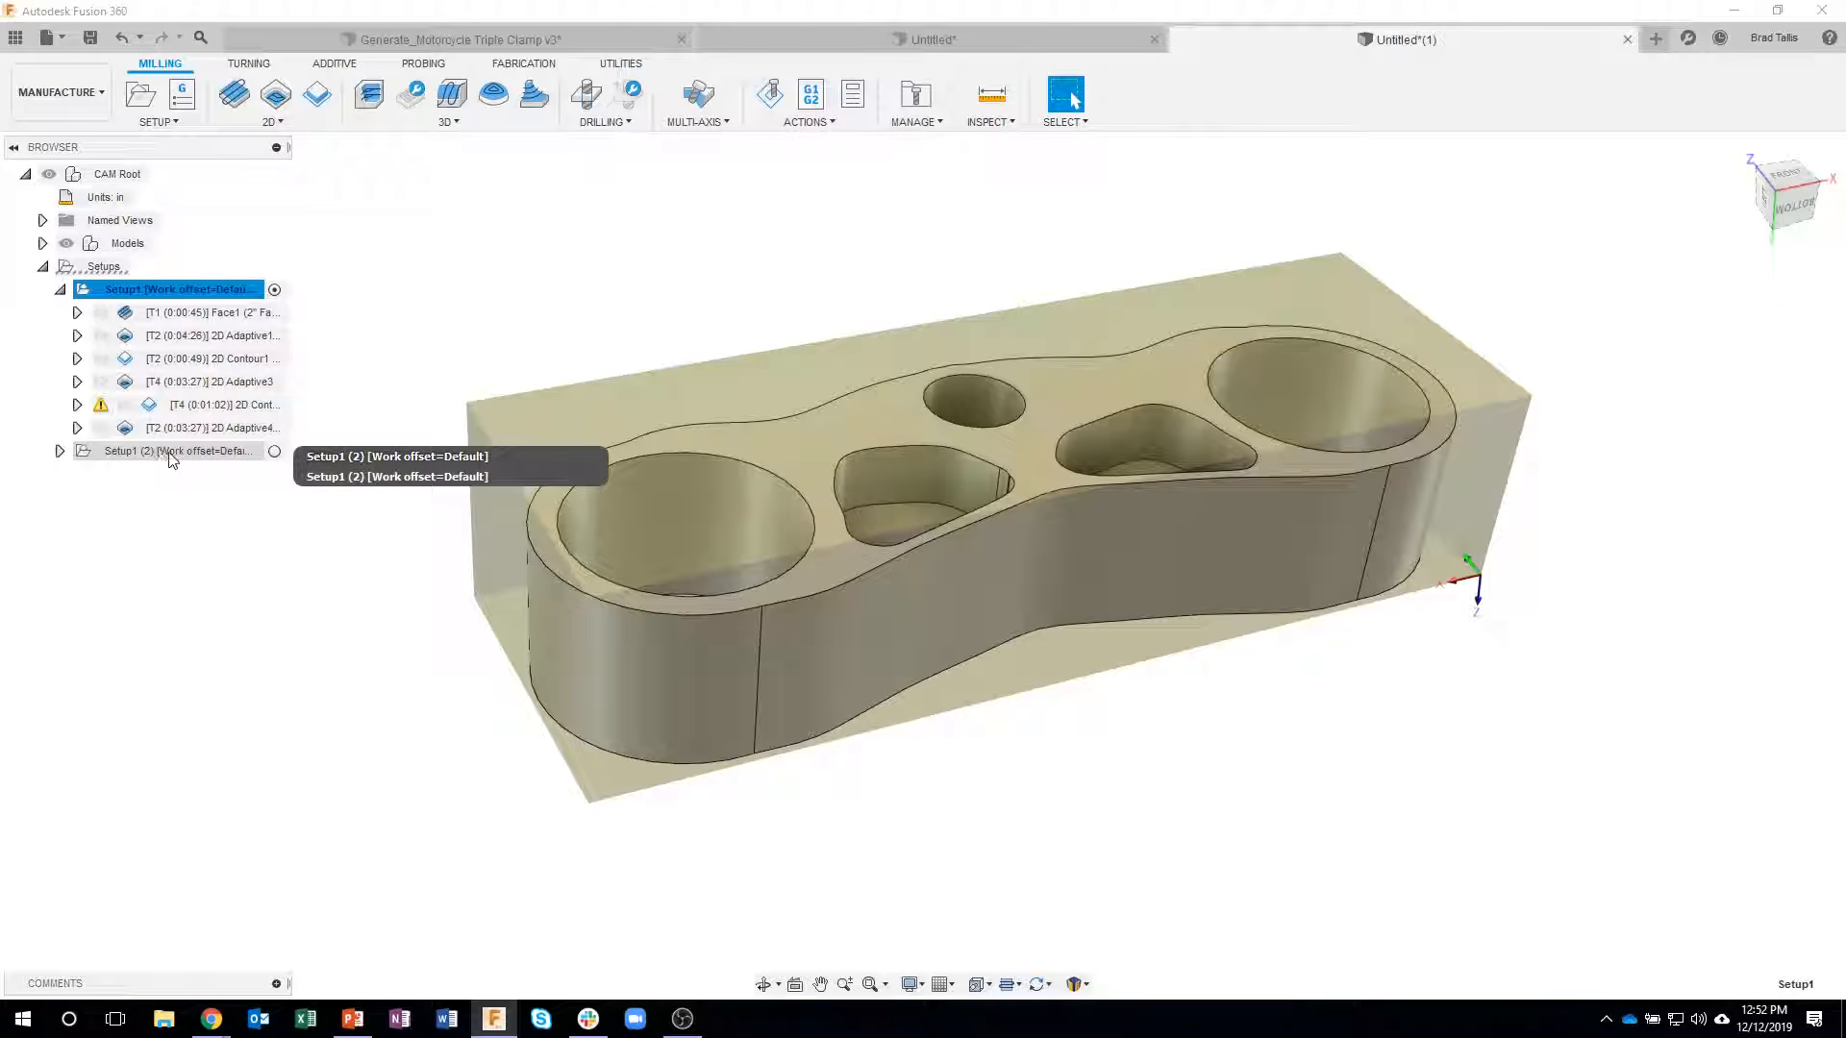
click(60, 451)
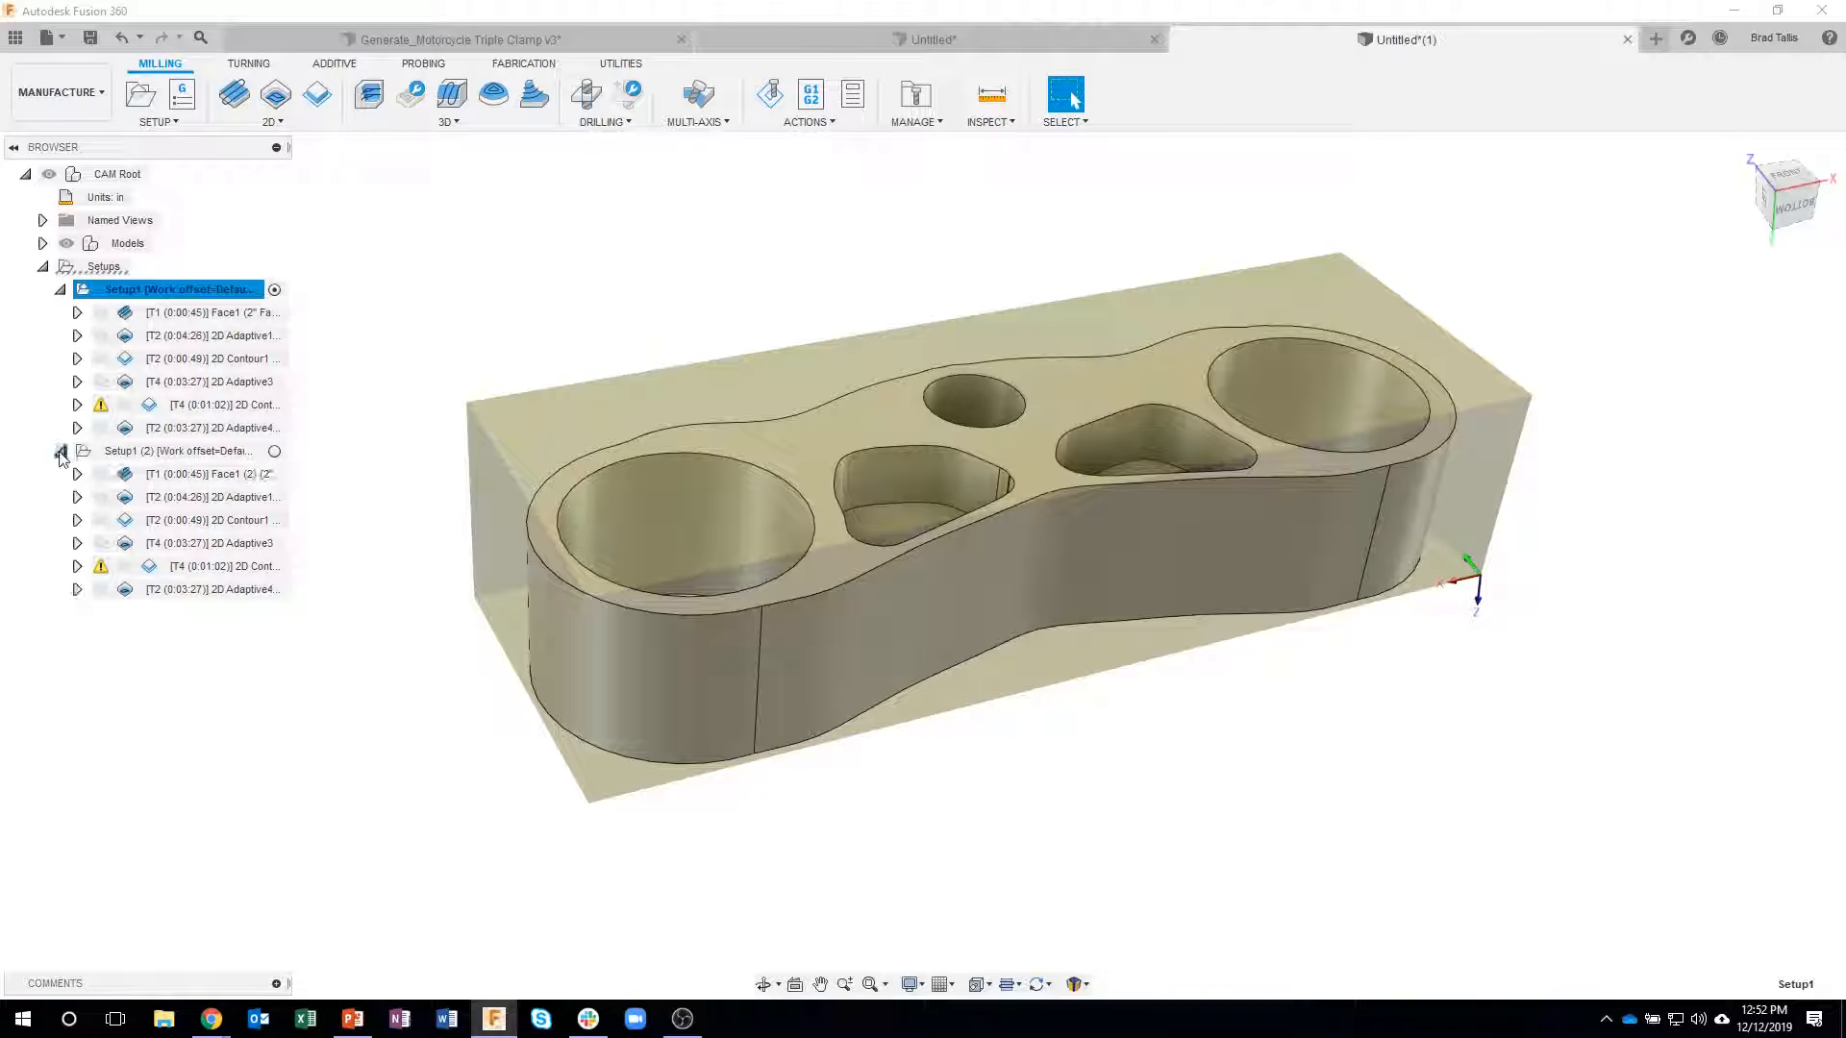
- Edit the duplicated setup, set its Z axis from the clamp's opposite face, and turn off the X axis flip
click(188, 451)
right_click(188, 461)
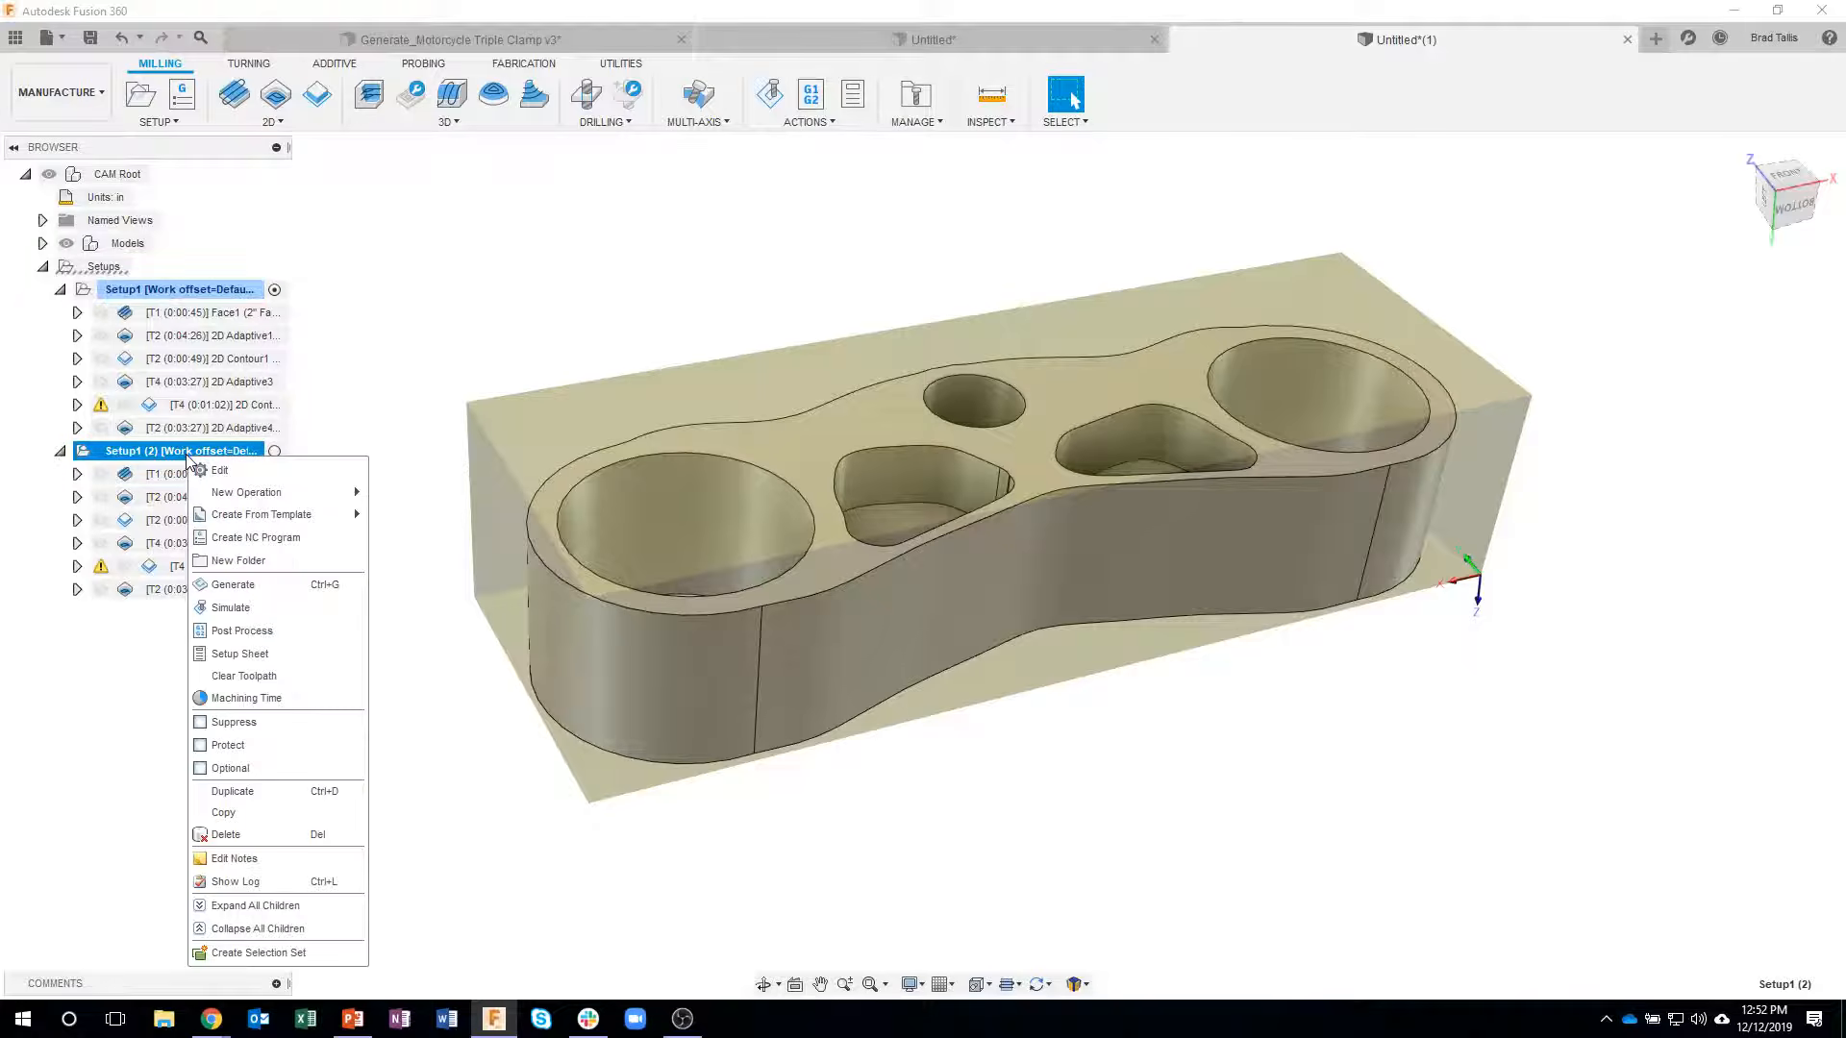
click(219, 470)
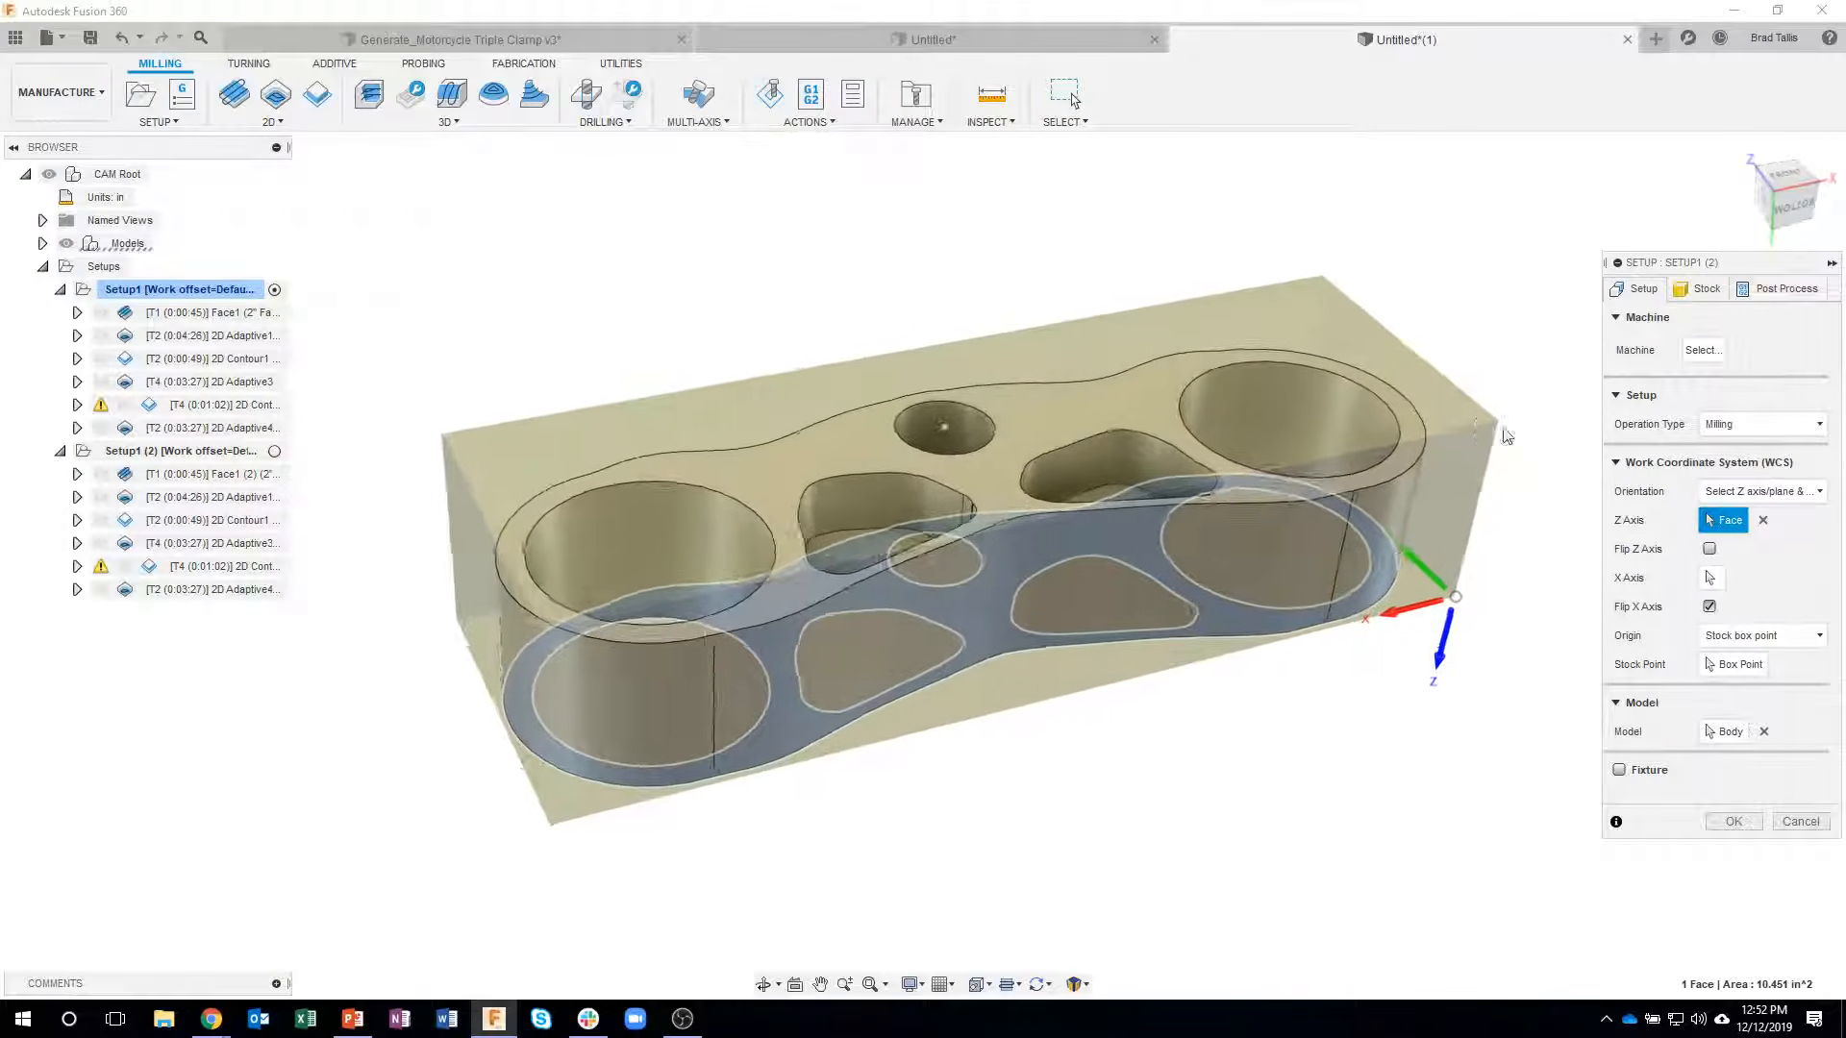
click(1763, 521)
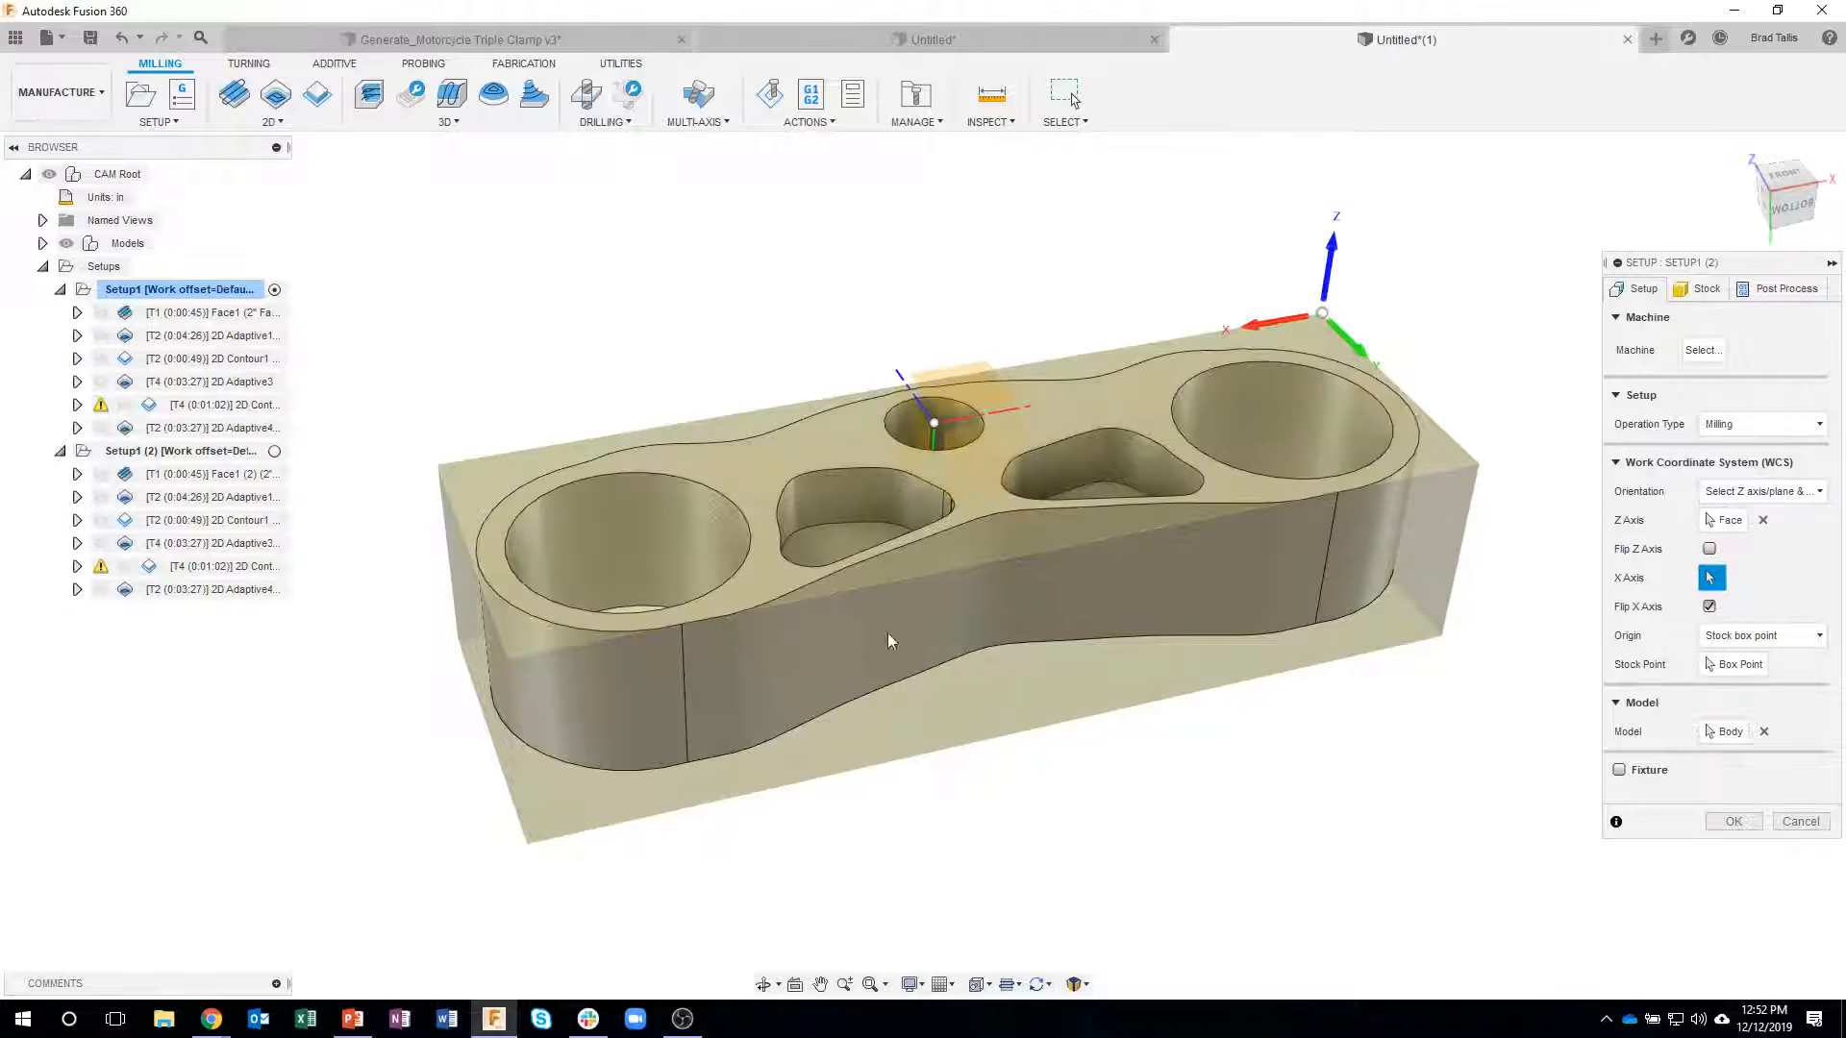
shift+middle_drag(1332, 360, 1255, 376)
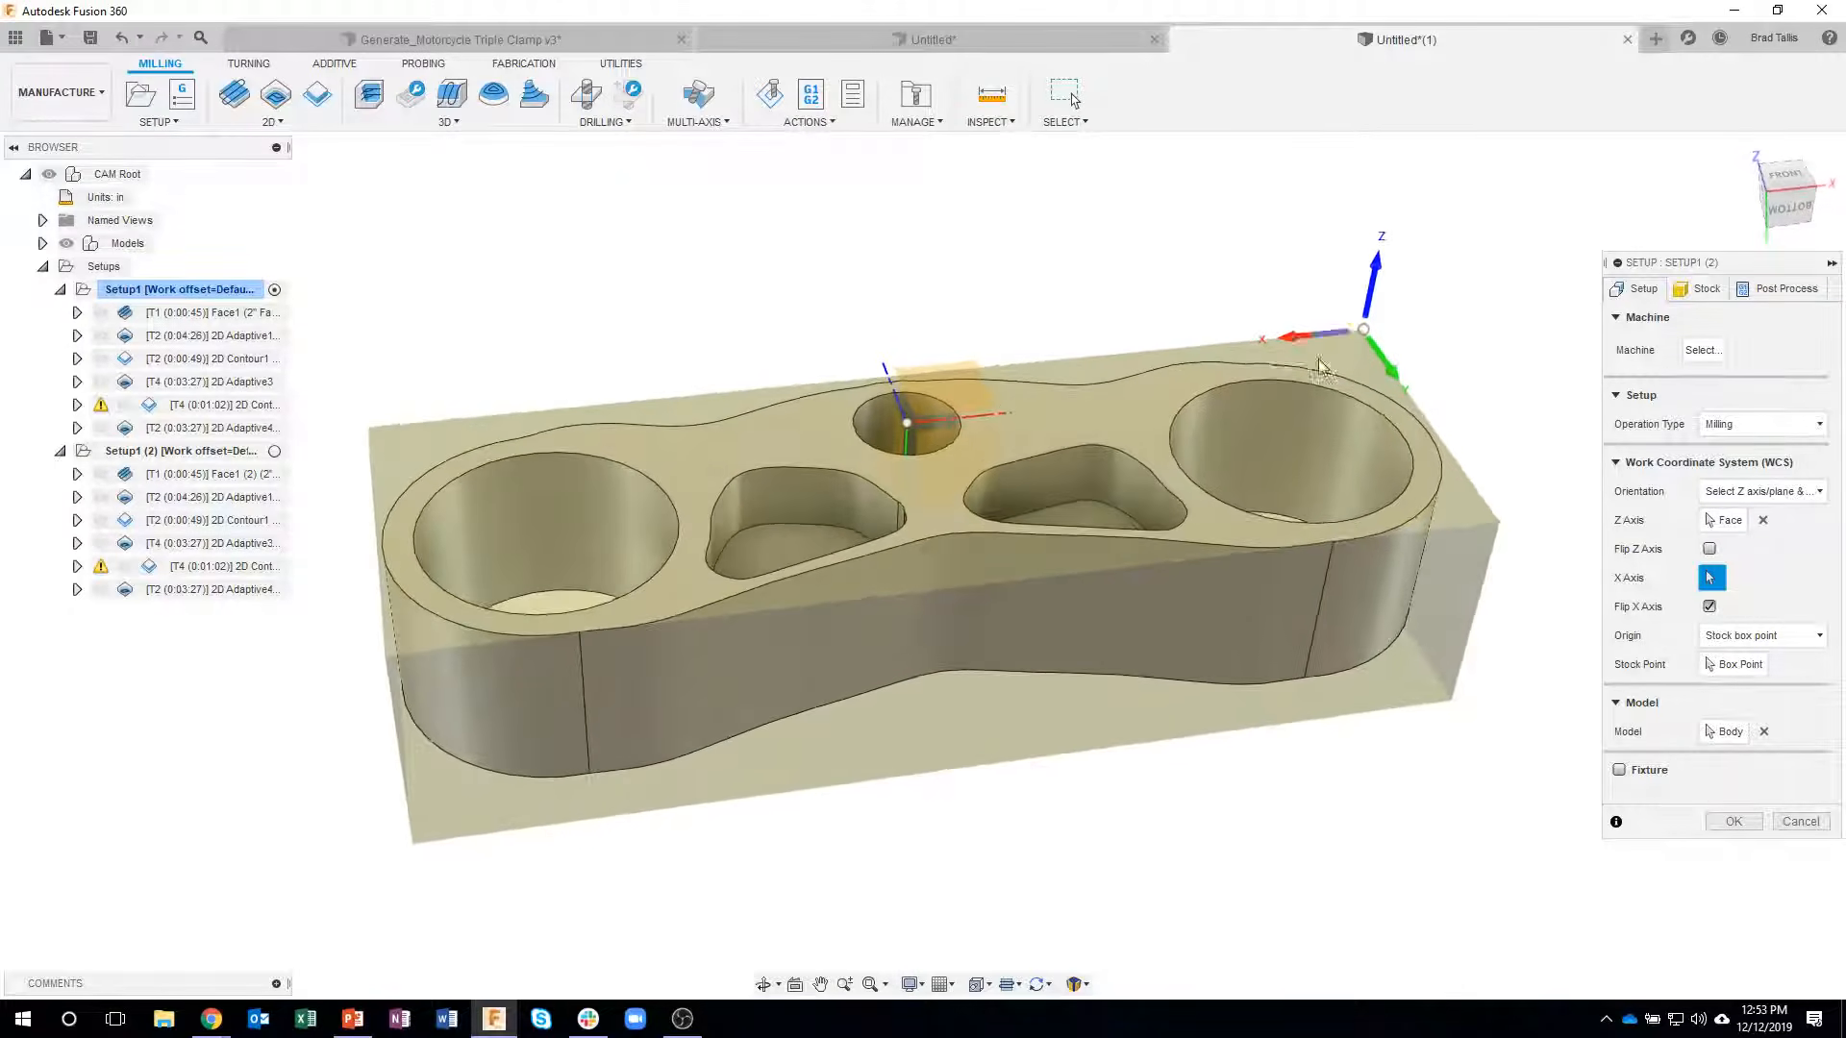
click(1709, 606)
shift+middle_drag(583, 591, 654, 766)
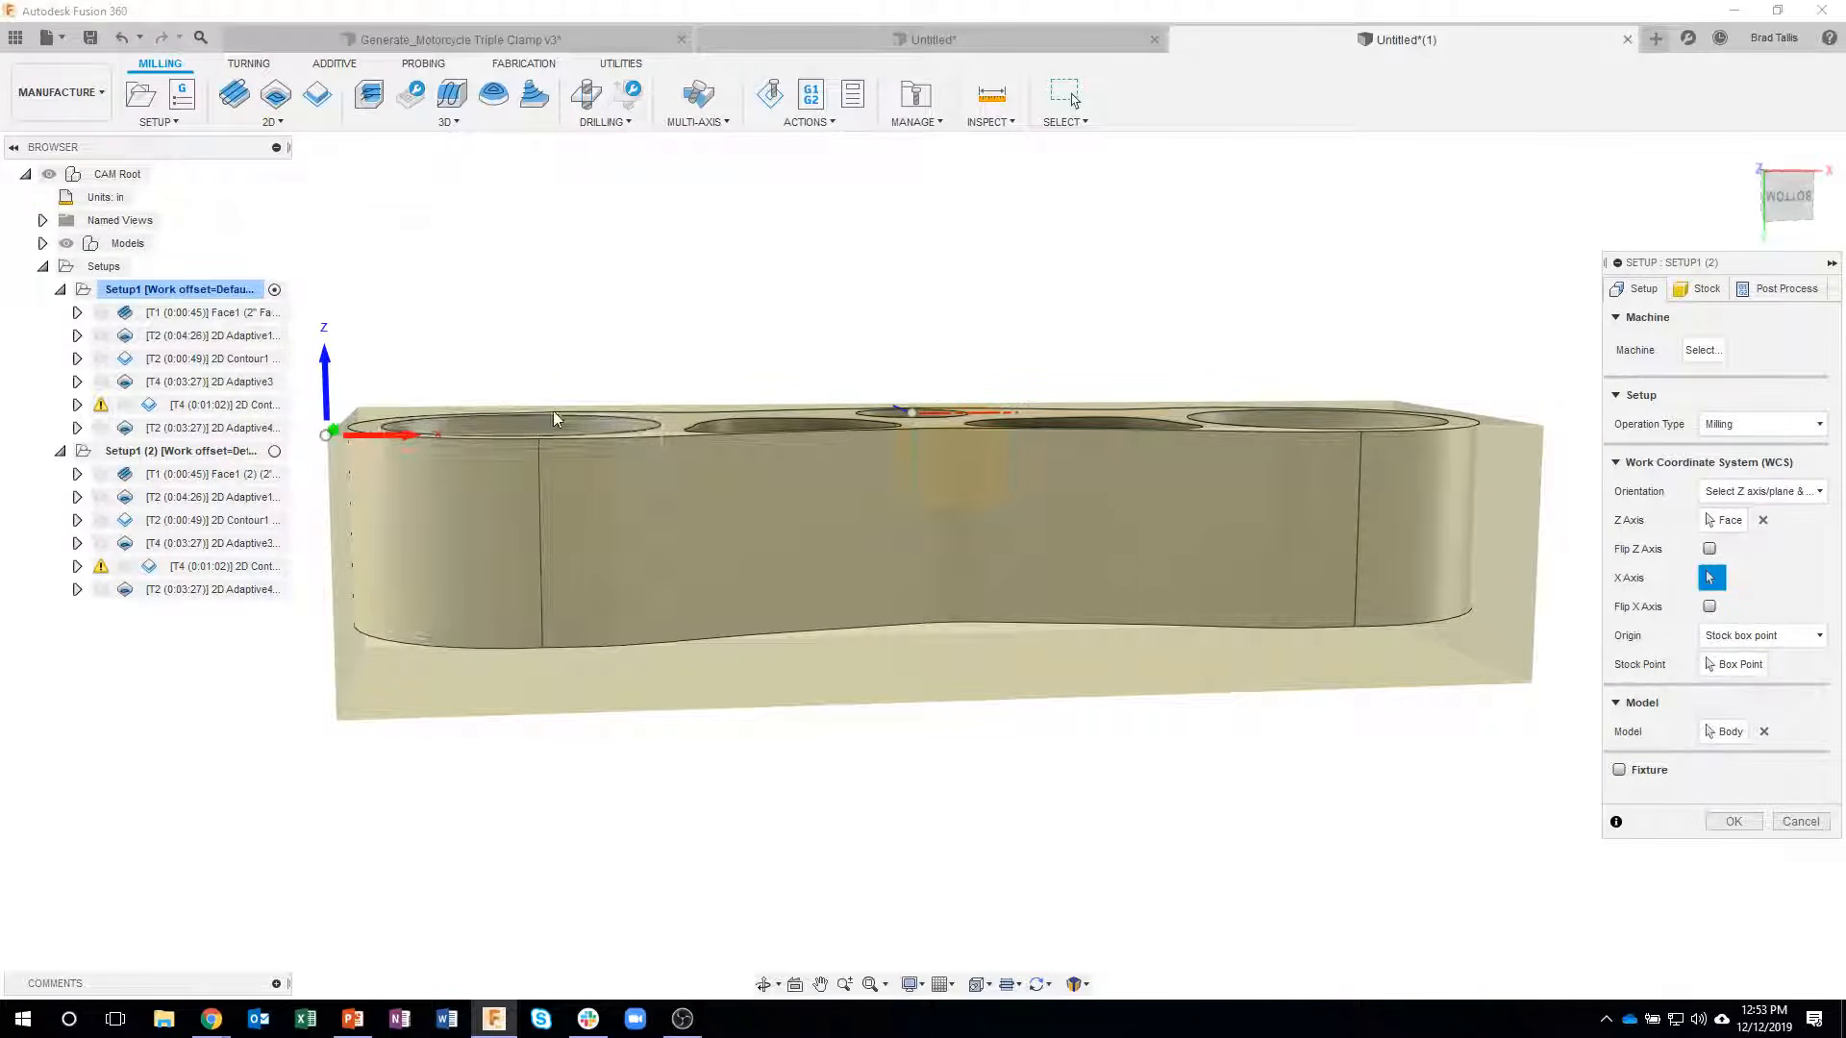
shift+middle_drag(795, 374, 728, 377)
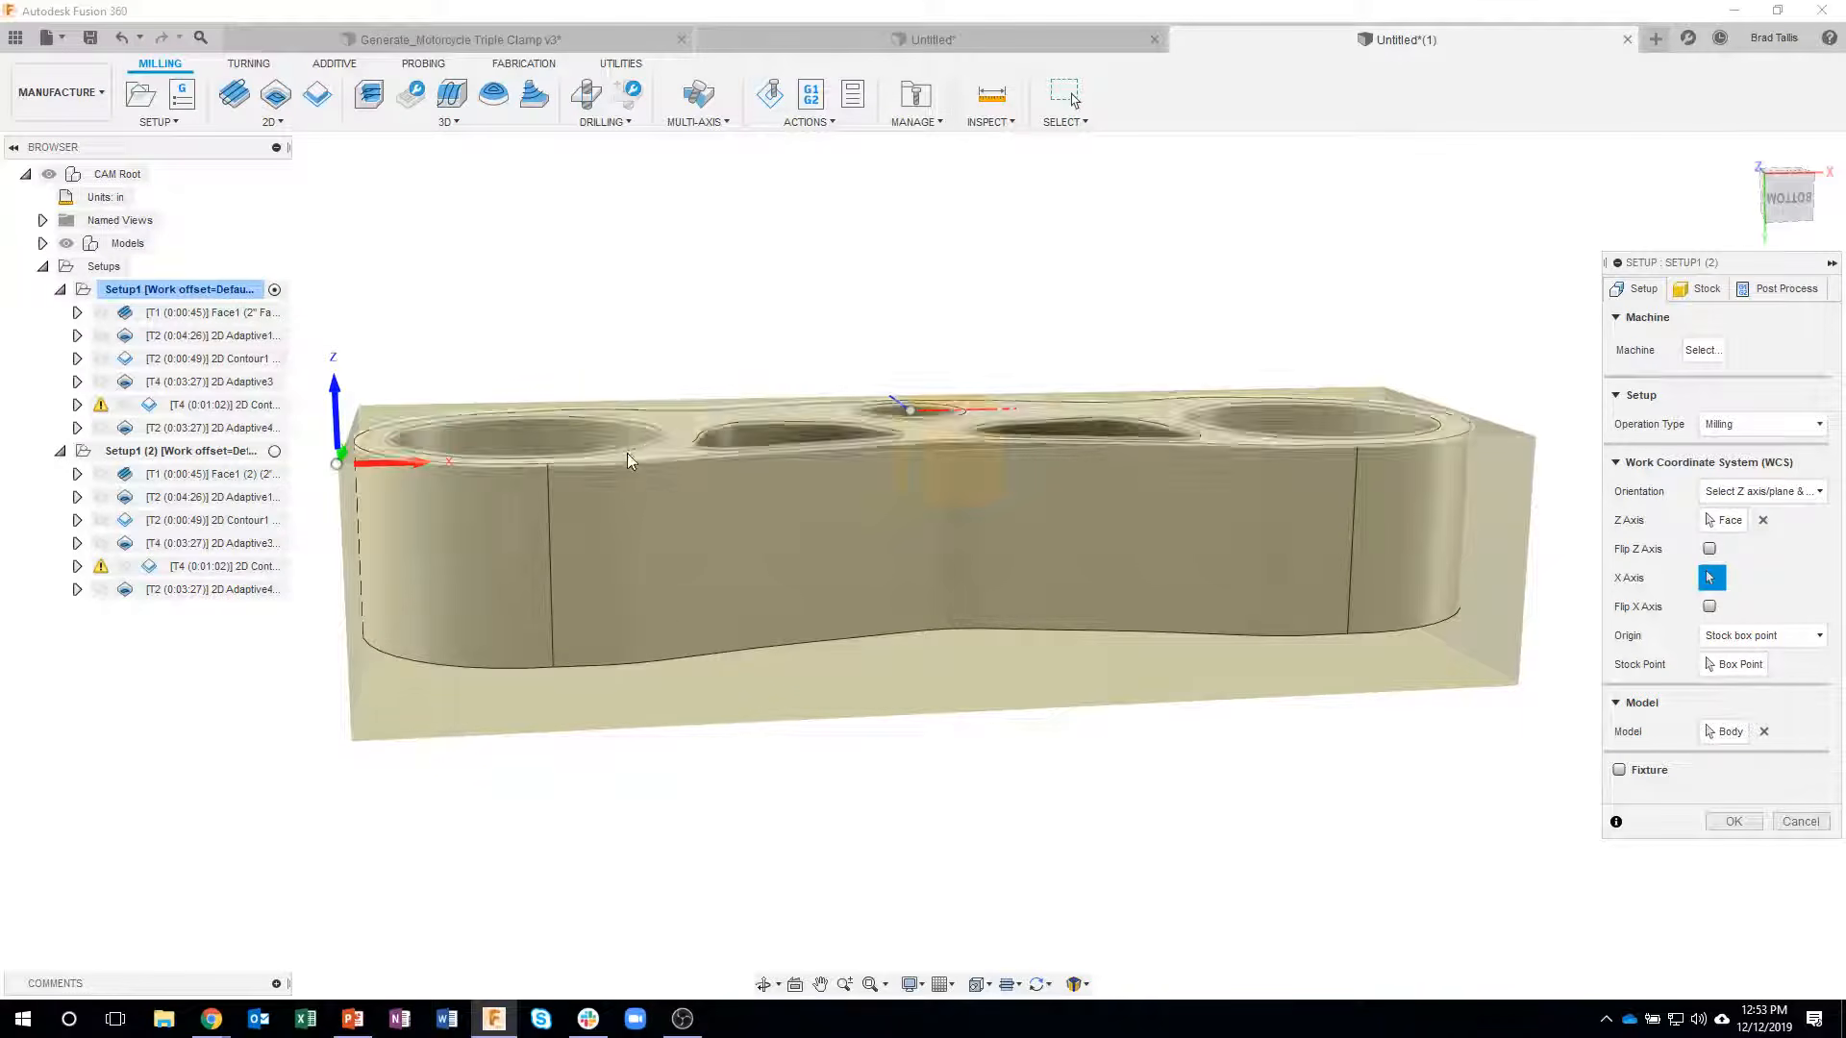
- Set the duplicated setup's stock top offset to 0.5 in and its stock bottom offset to 0
click(1698, 289)
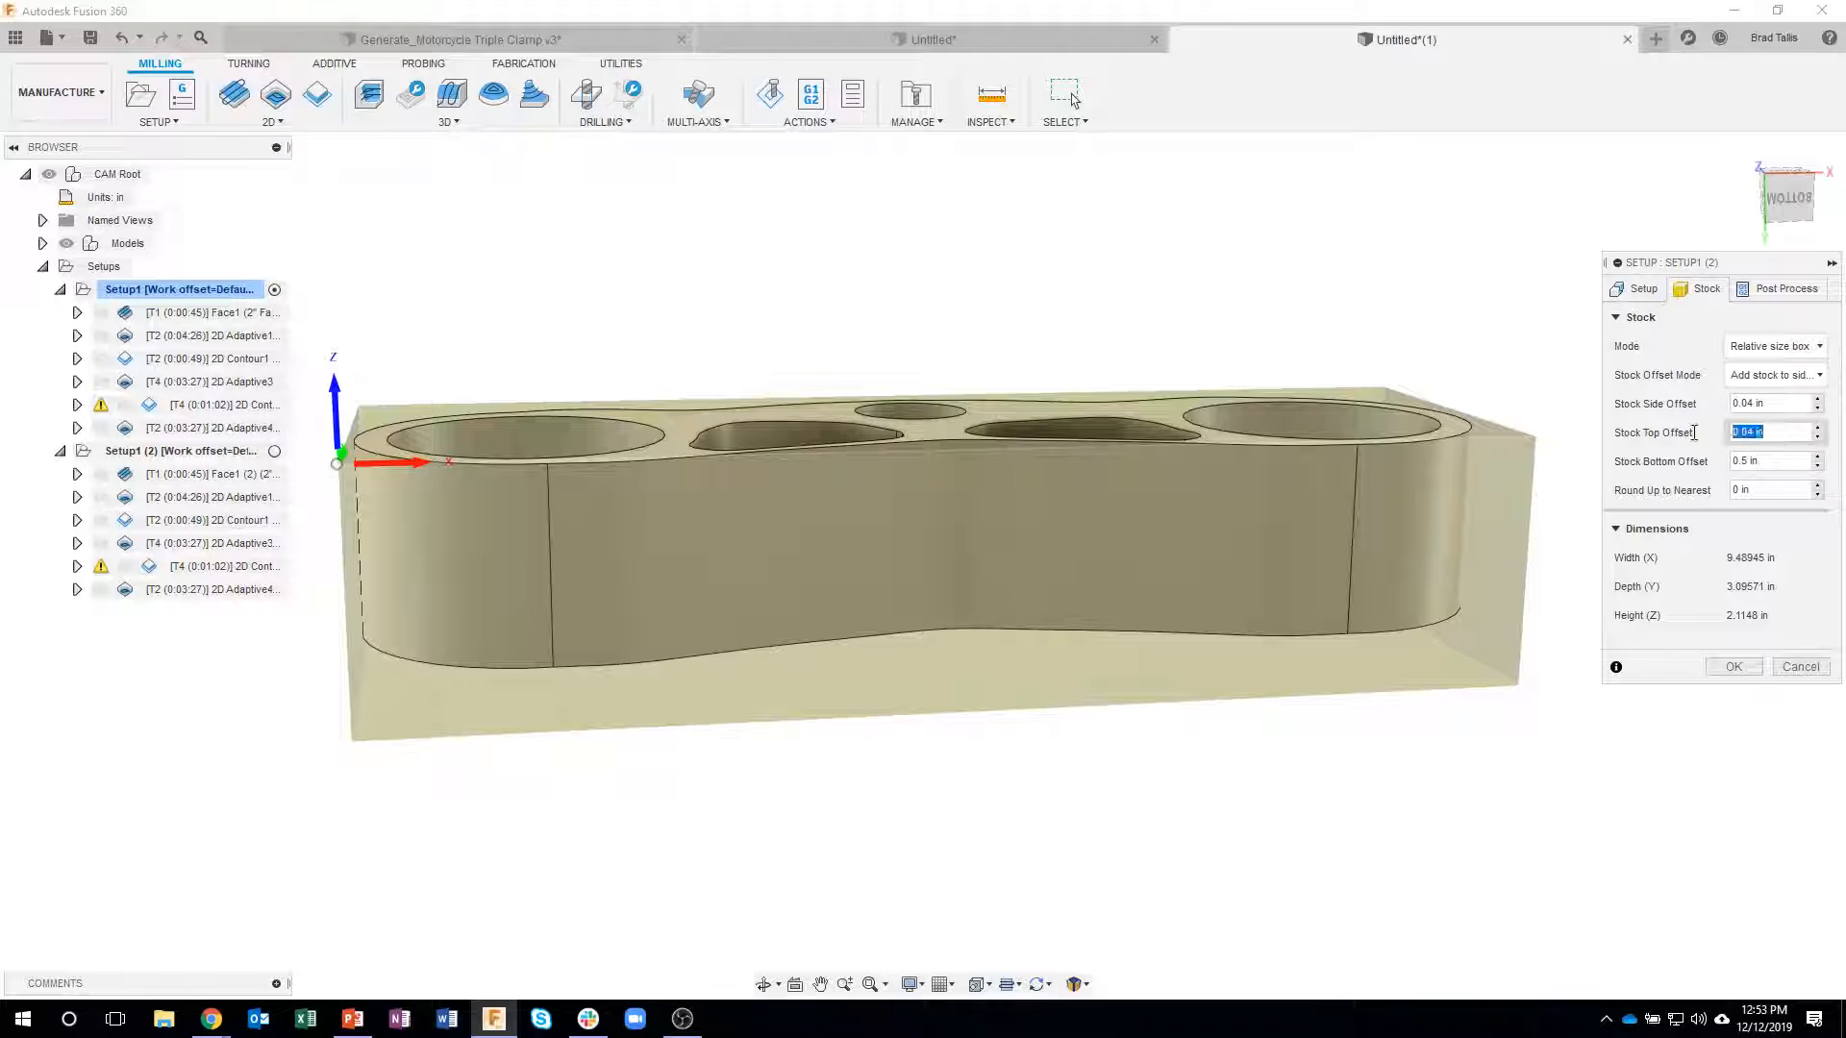
key(Return)
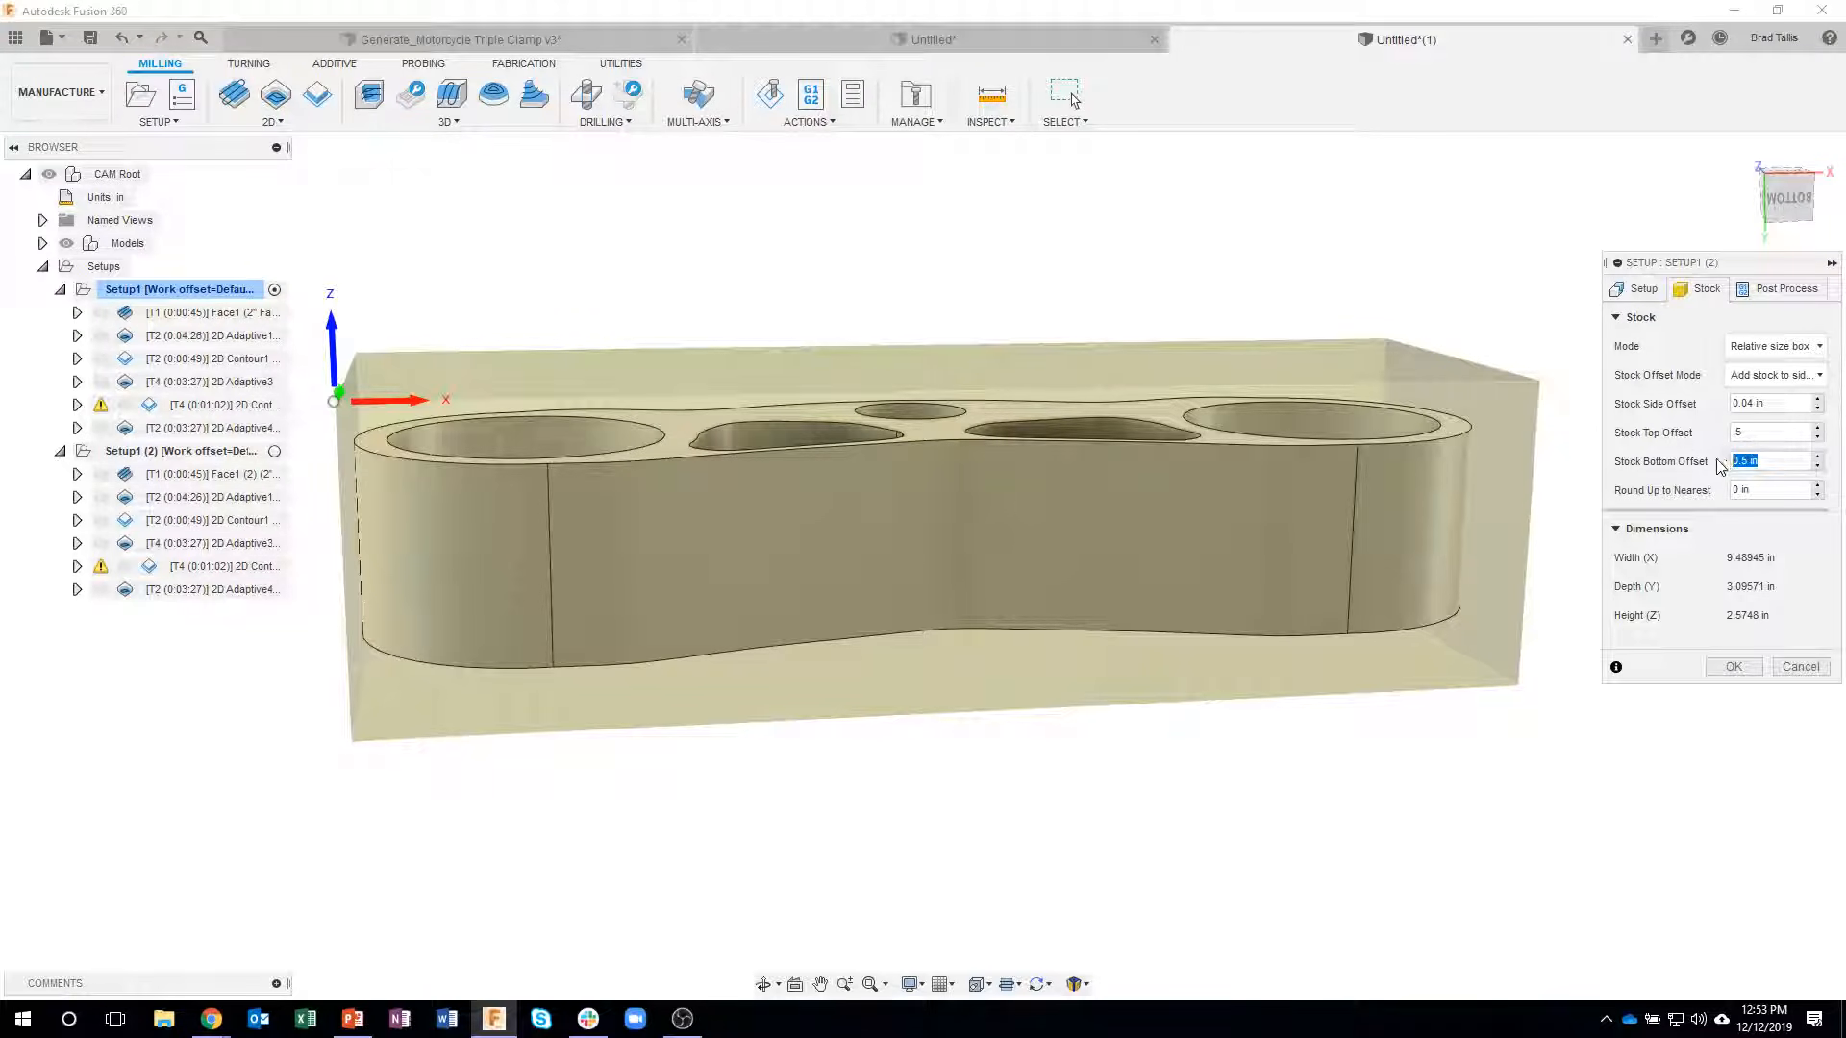
shift+drag(1026, 431, 1048, 632)
- Examine the flipped setup's stock box and coordinate origin around the clamp from above and below
shift+middle_drag(1049, 636, 1300, 383)
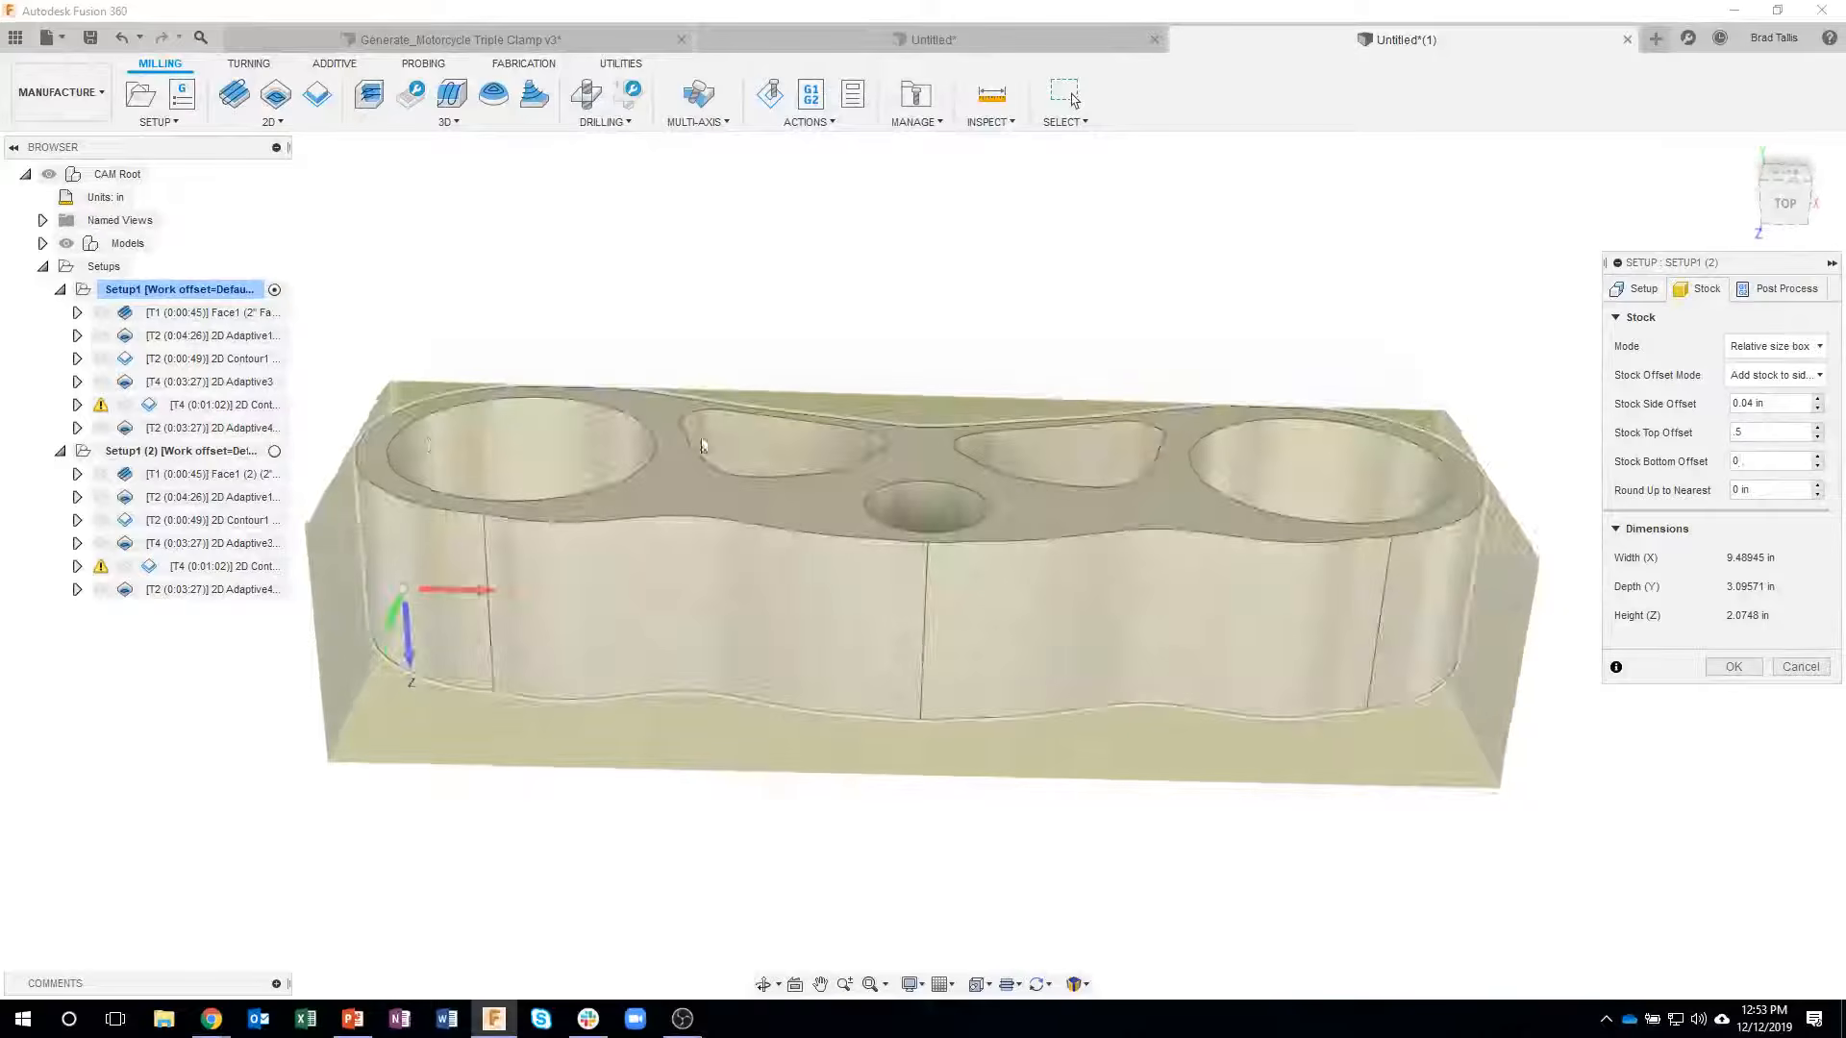
shift+middle_drag(1180, 451, 877, 280)
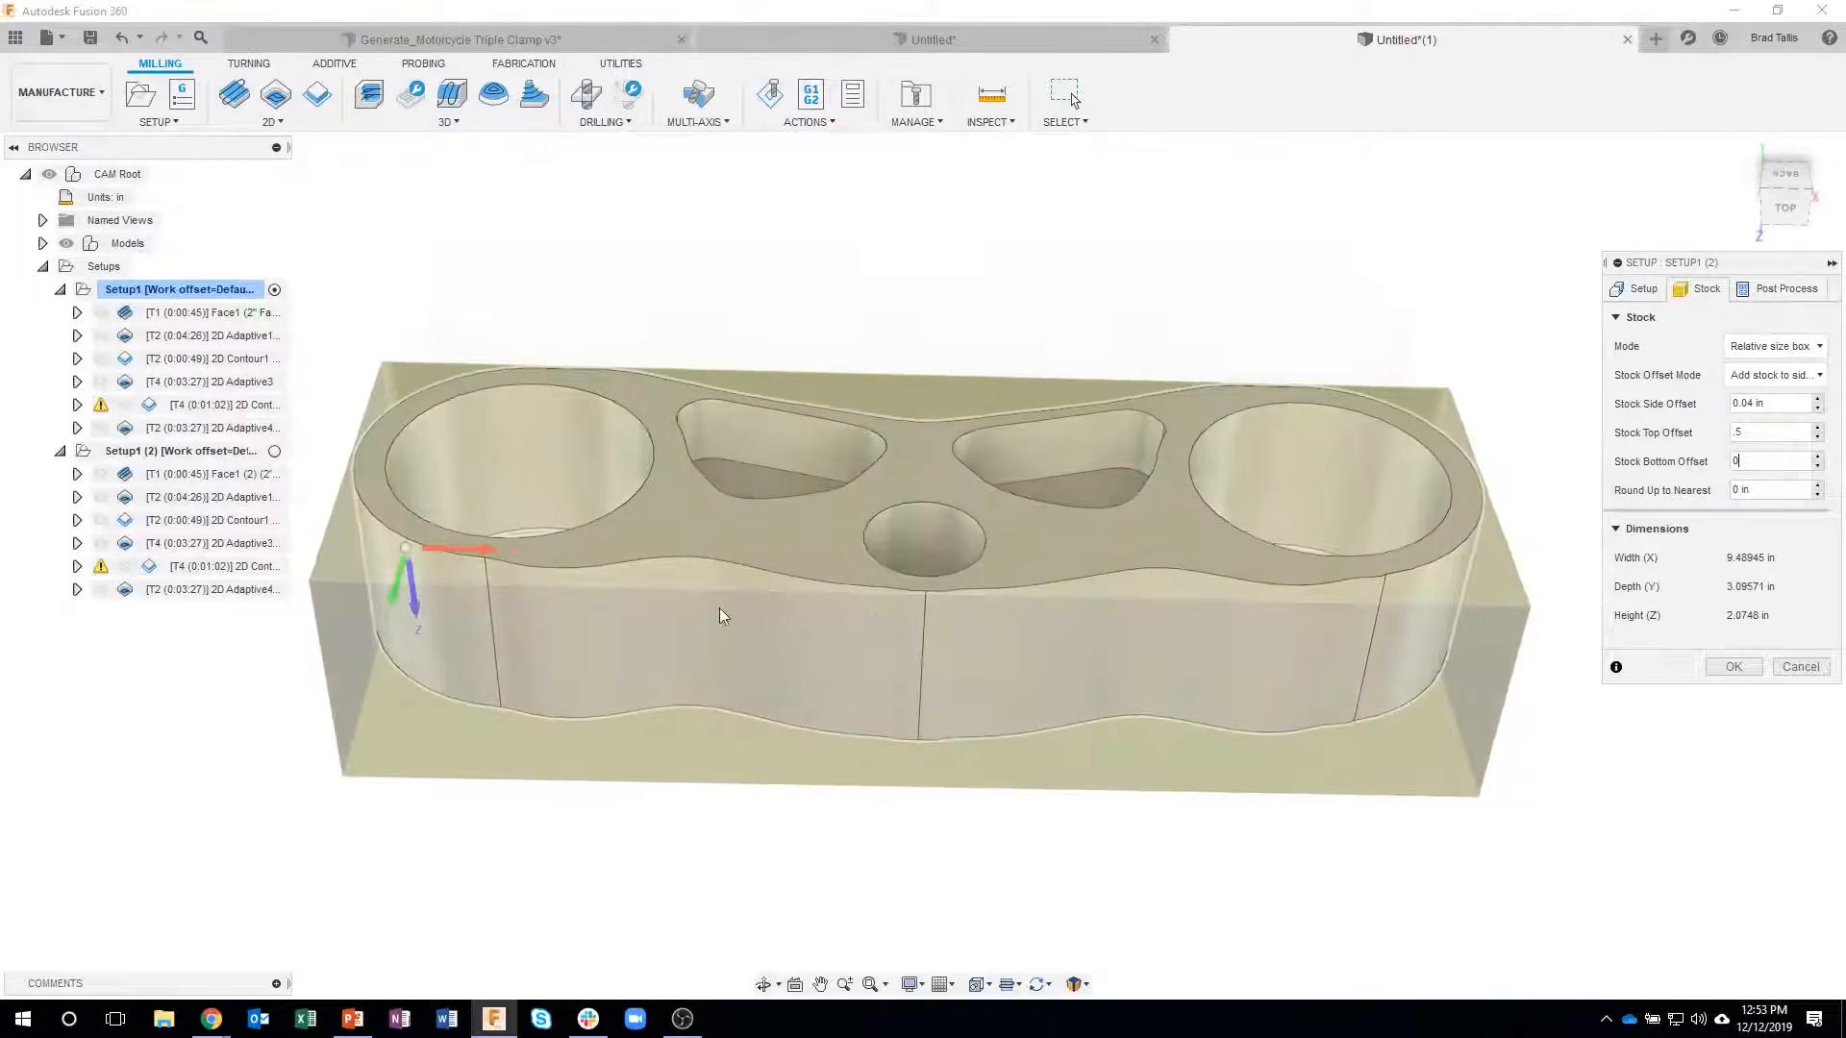
shift+middle_drag(1262, 480, 1004, 800)
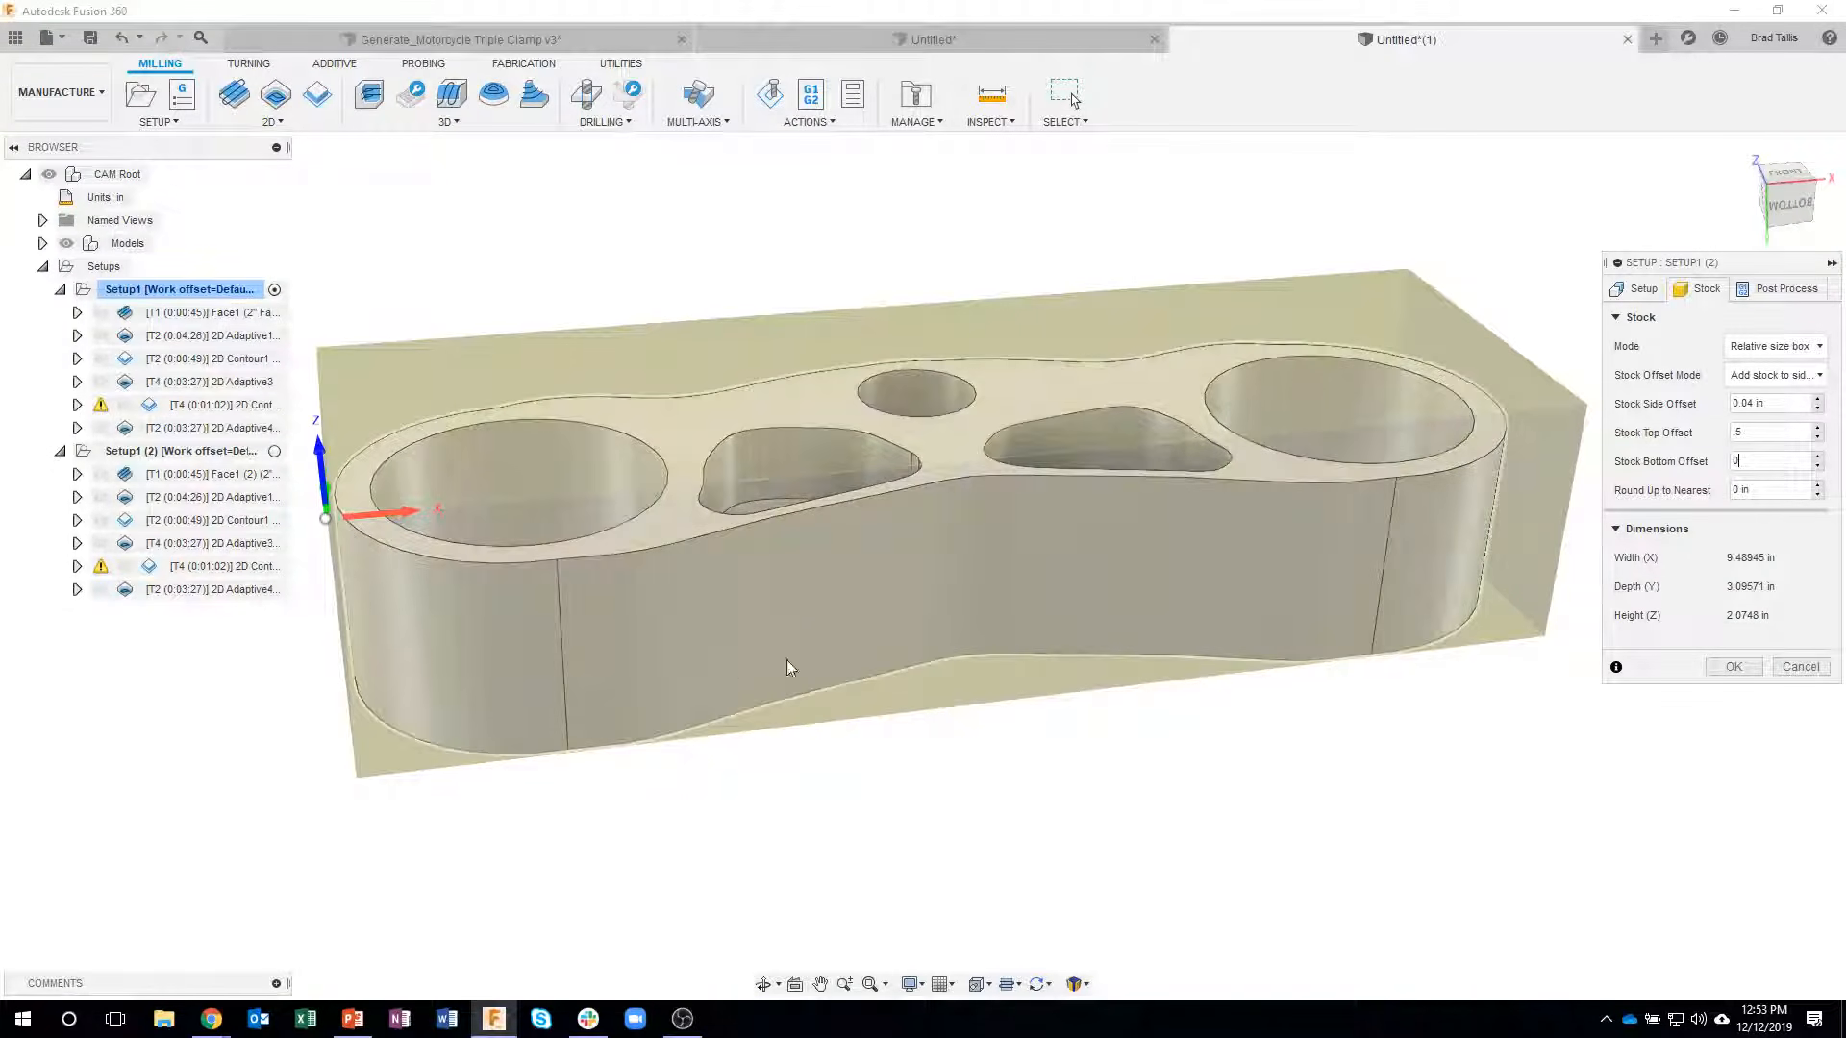
shift+middle_drag(874, 741, 807, 482)
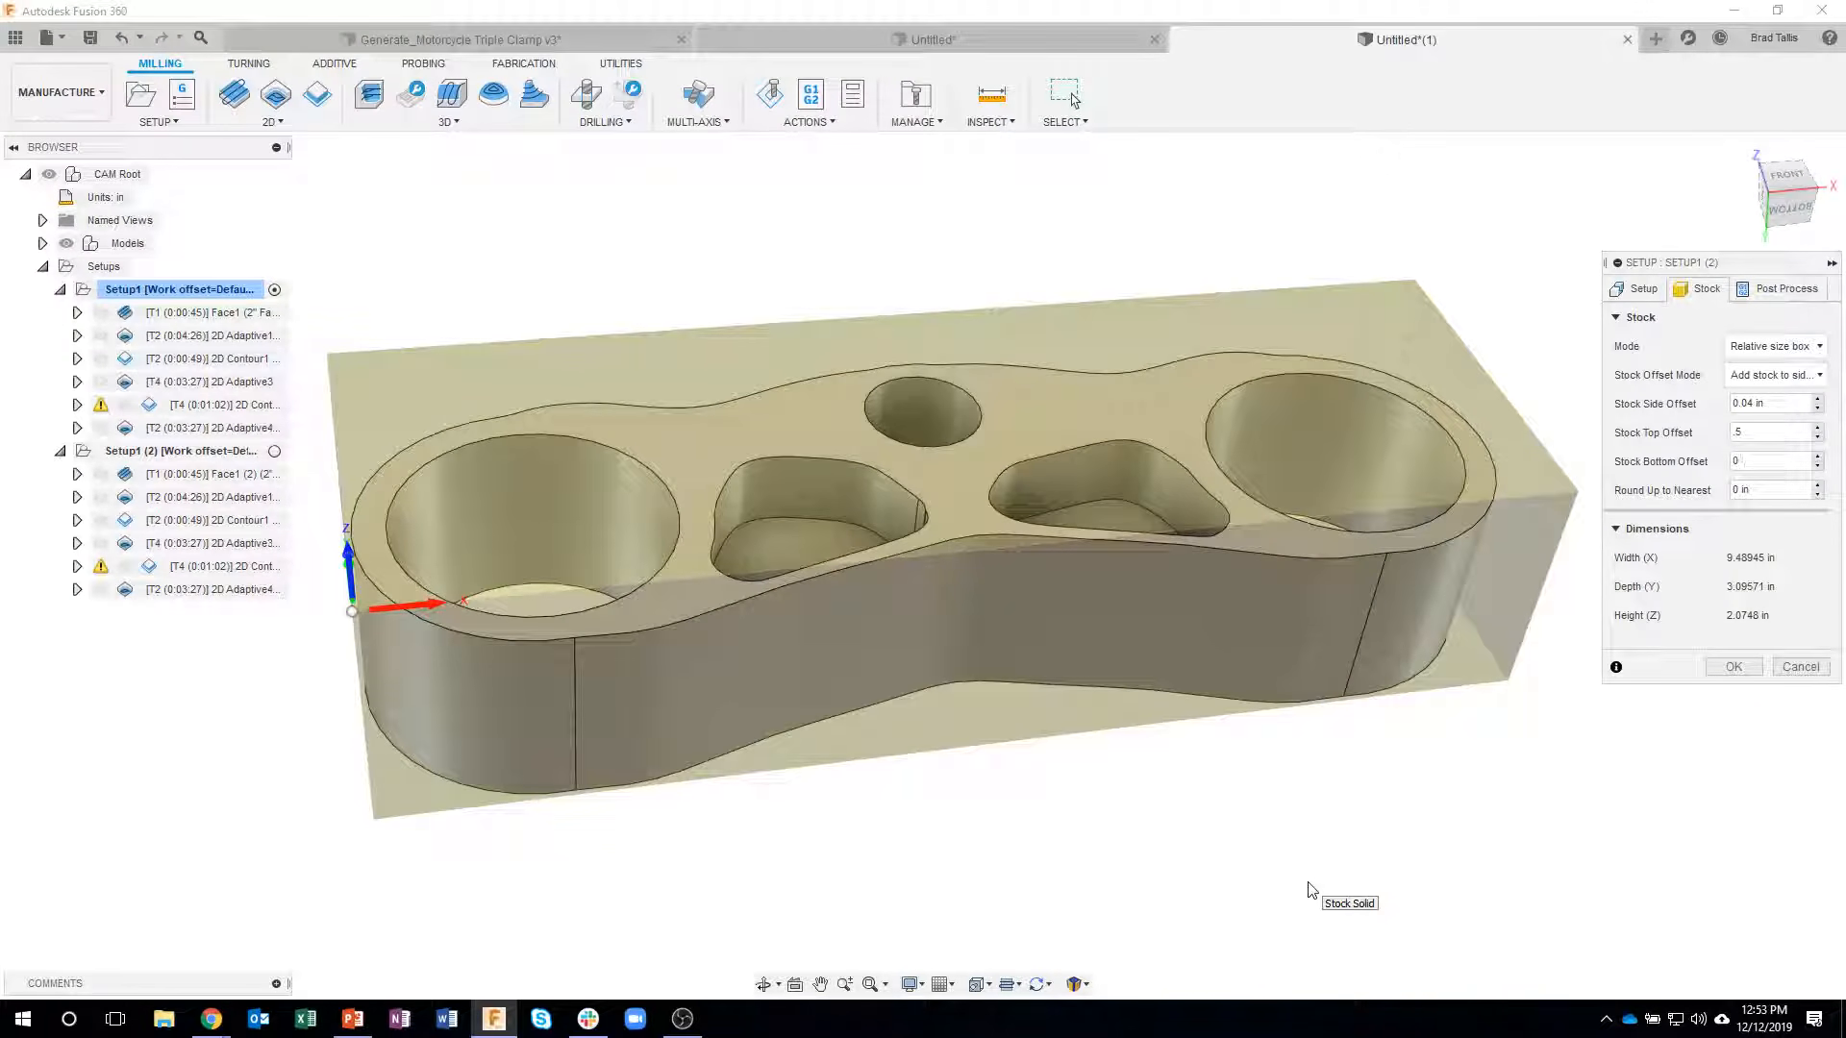
shift+middle_drag(1309, 889, 1247, 644)
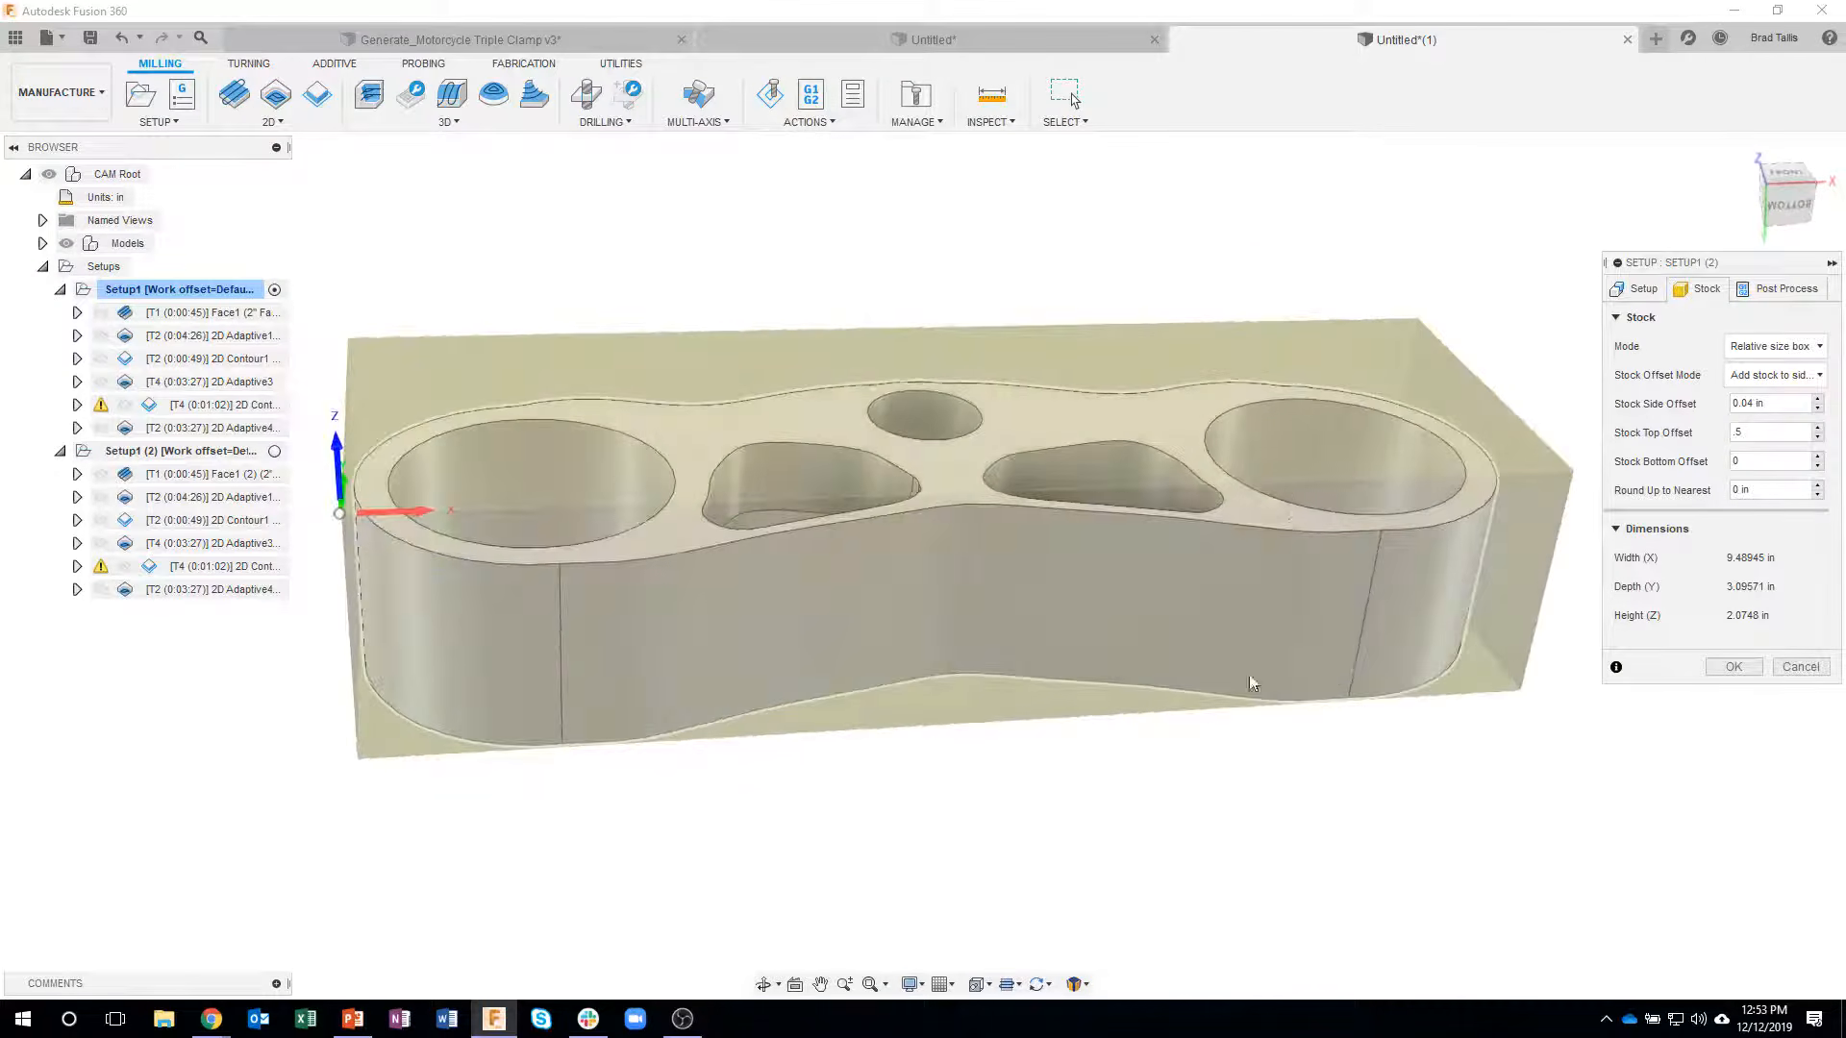
shift+middle_drag(1124, 817, 1121, 820)
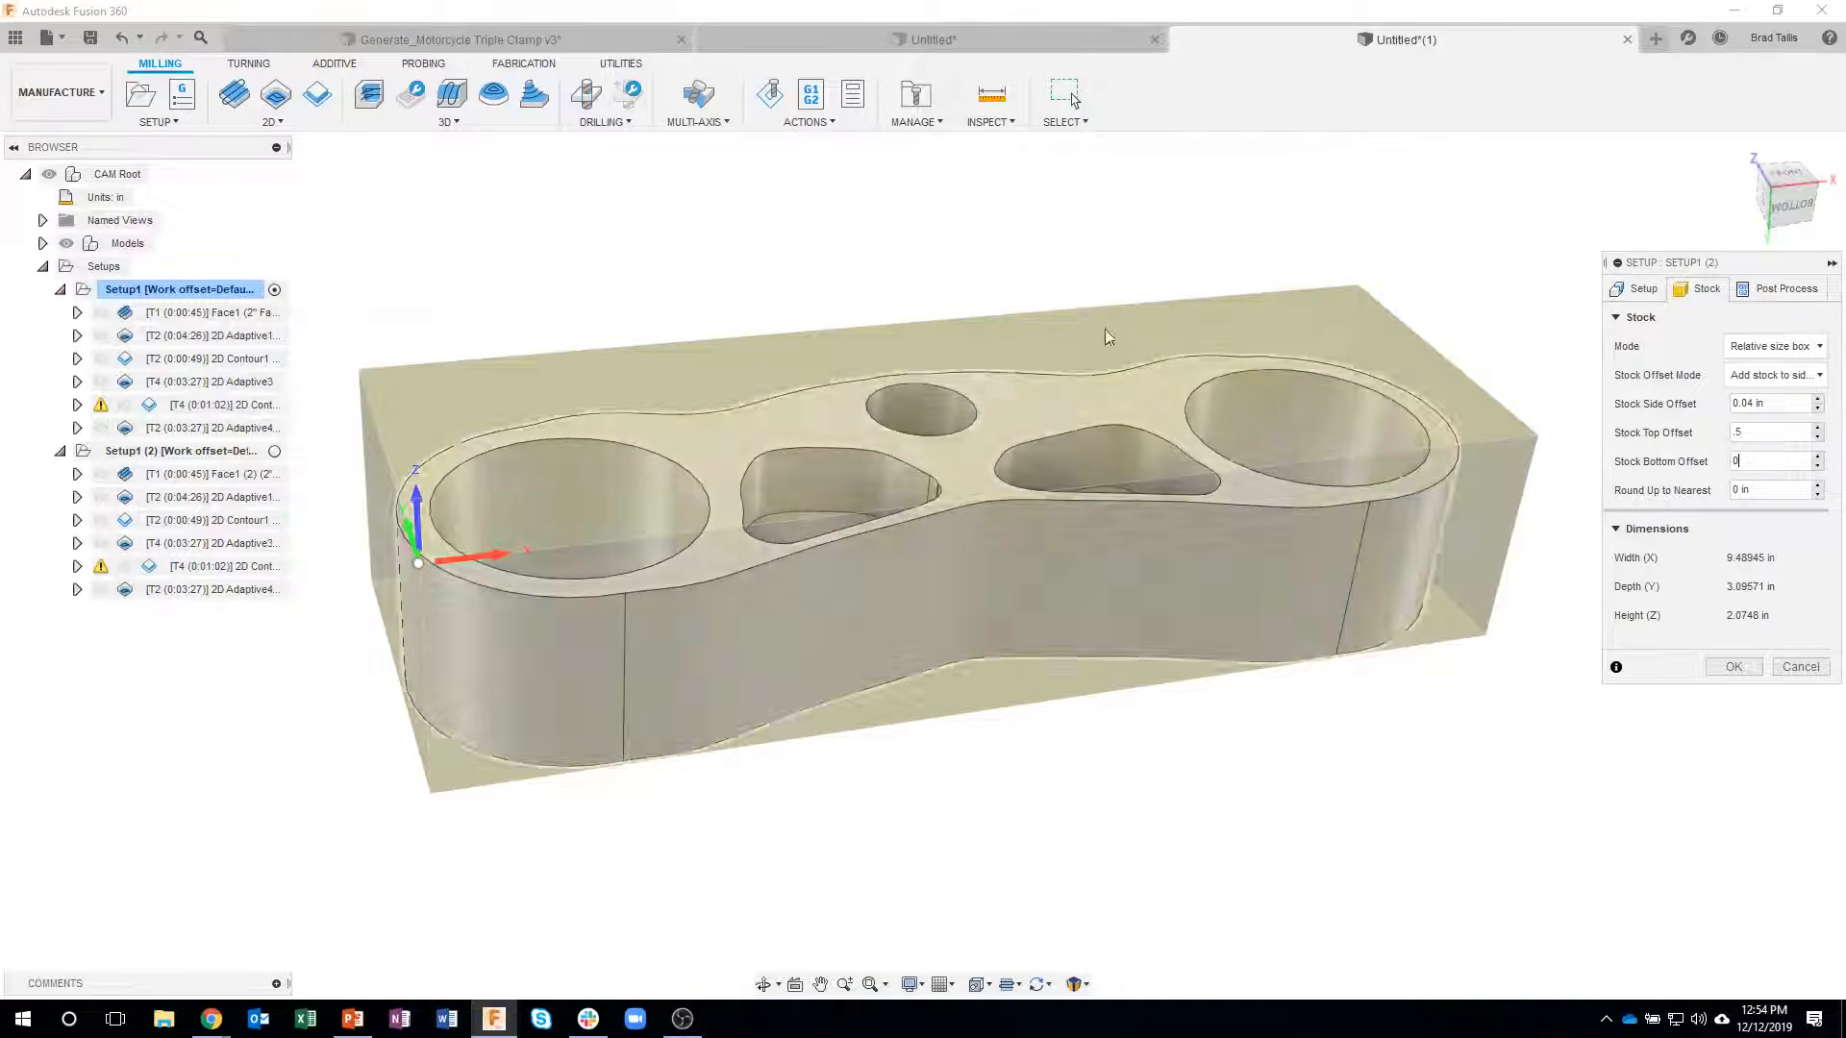
shift+middle_drag(962, 654, 1061, 659)
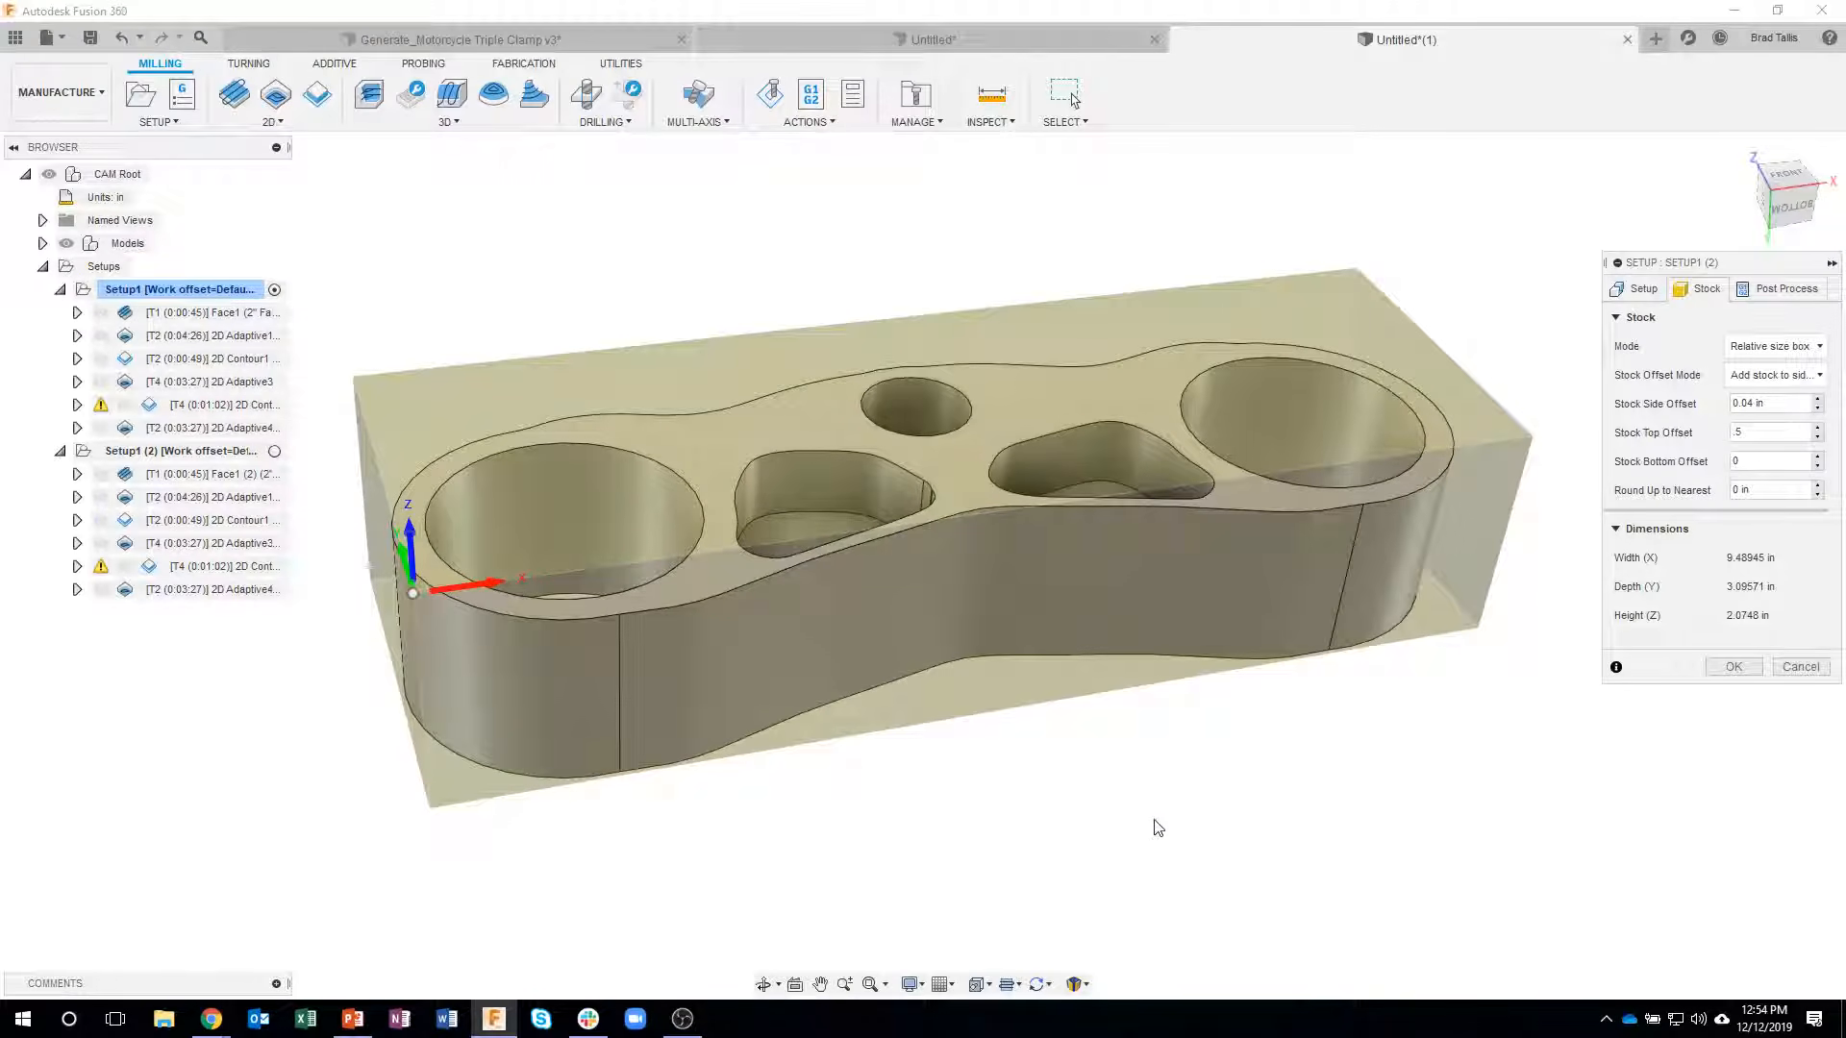
shift+middle_drag(1144, 836, 1162, 795)
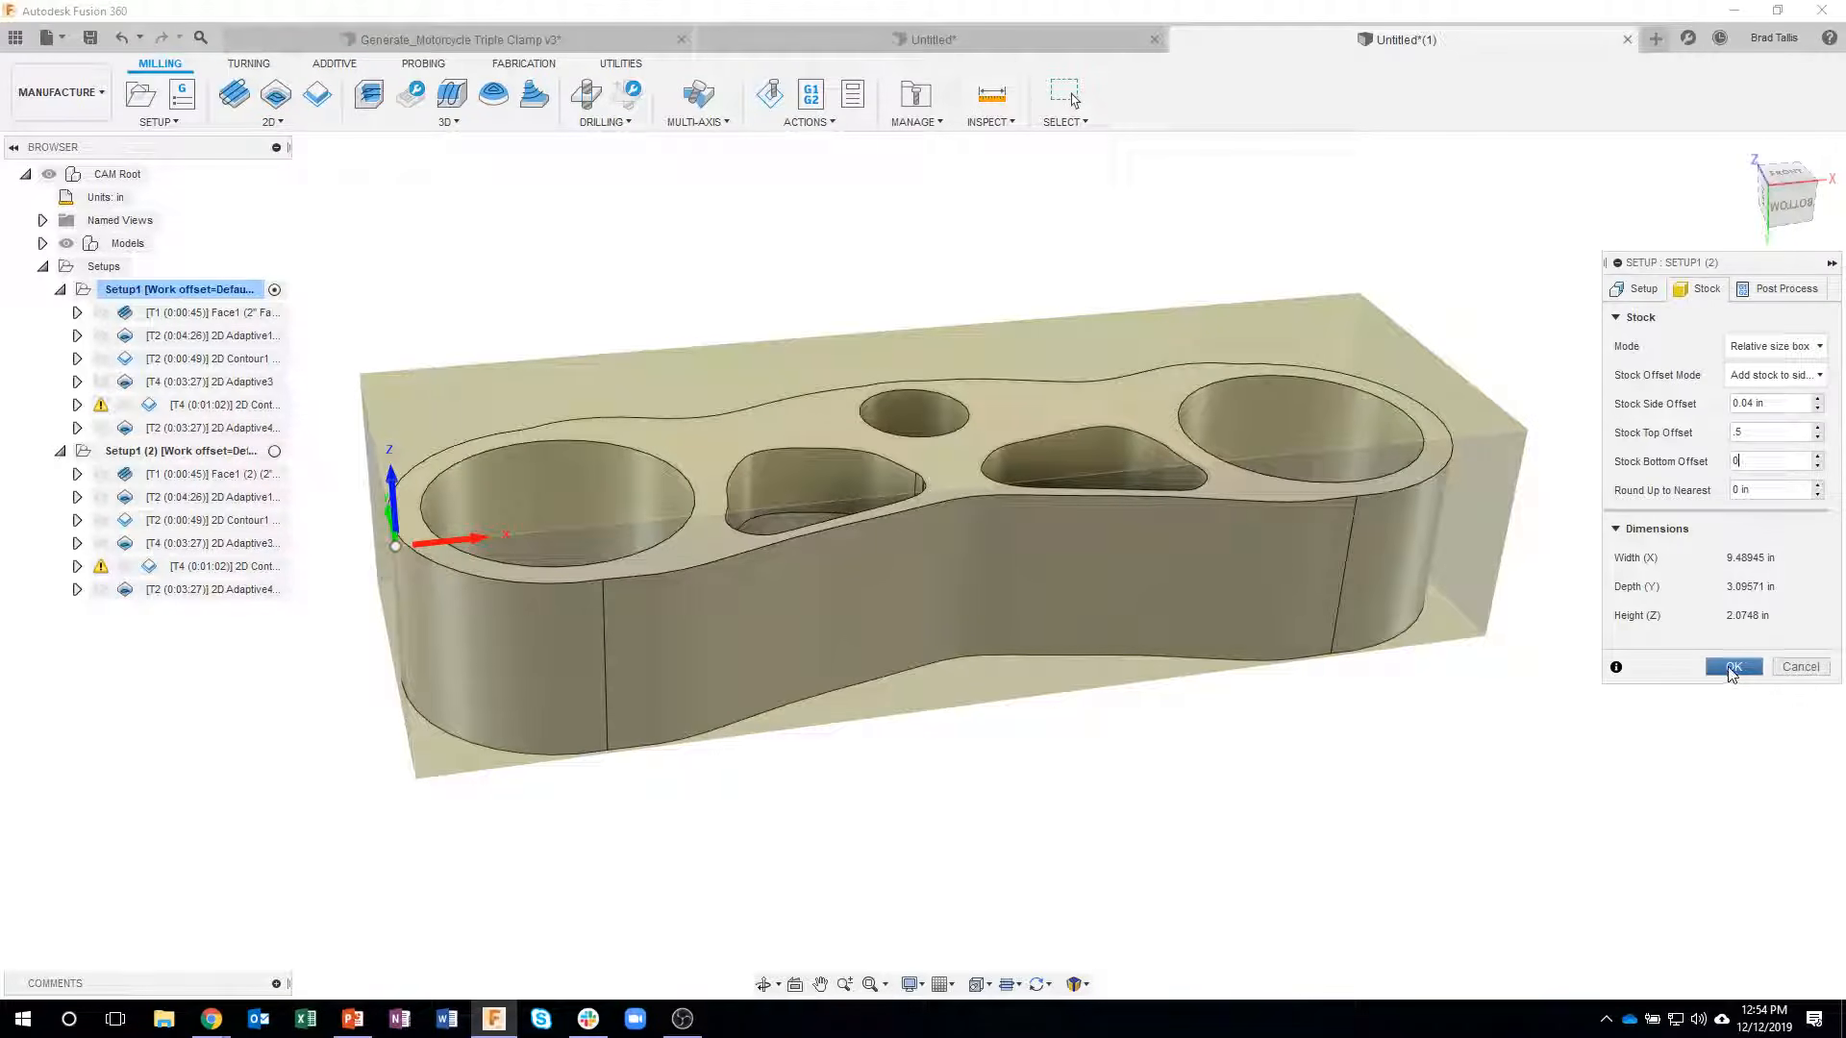
- Accept the flipped setup's changes and regenerate all of its duplicated toolpaths
click(1733, 667)
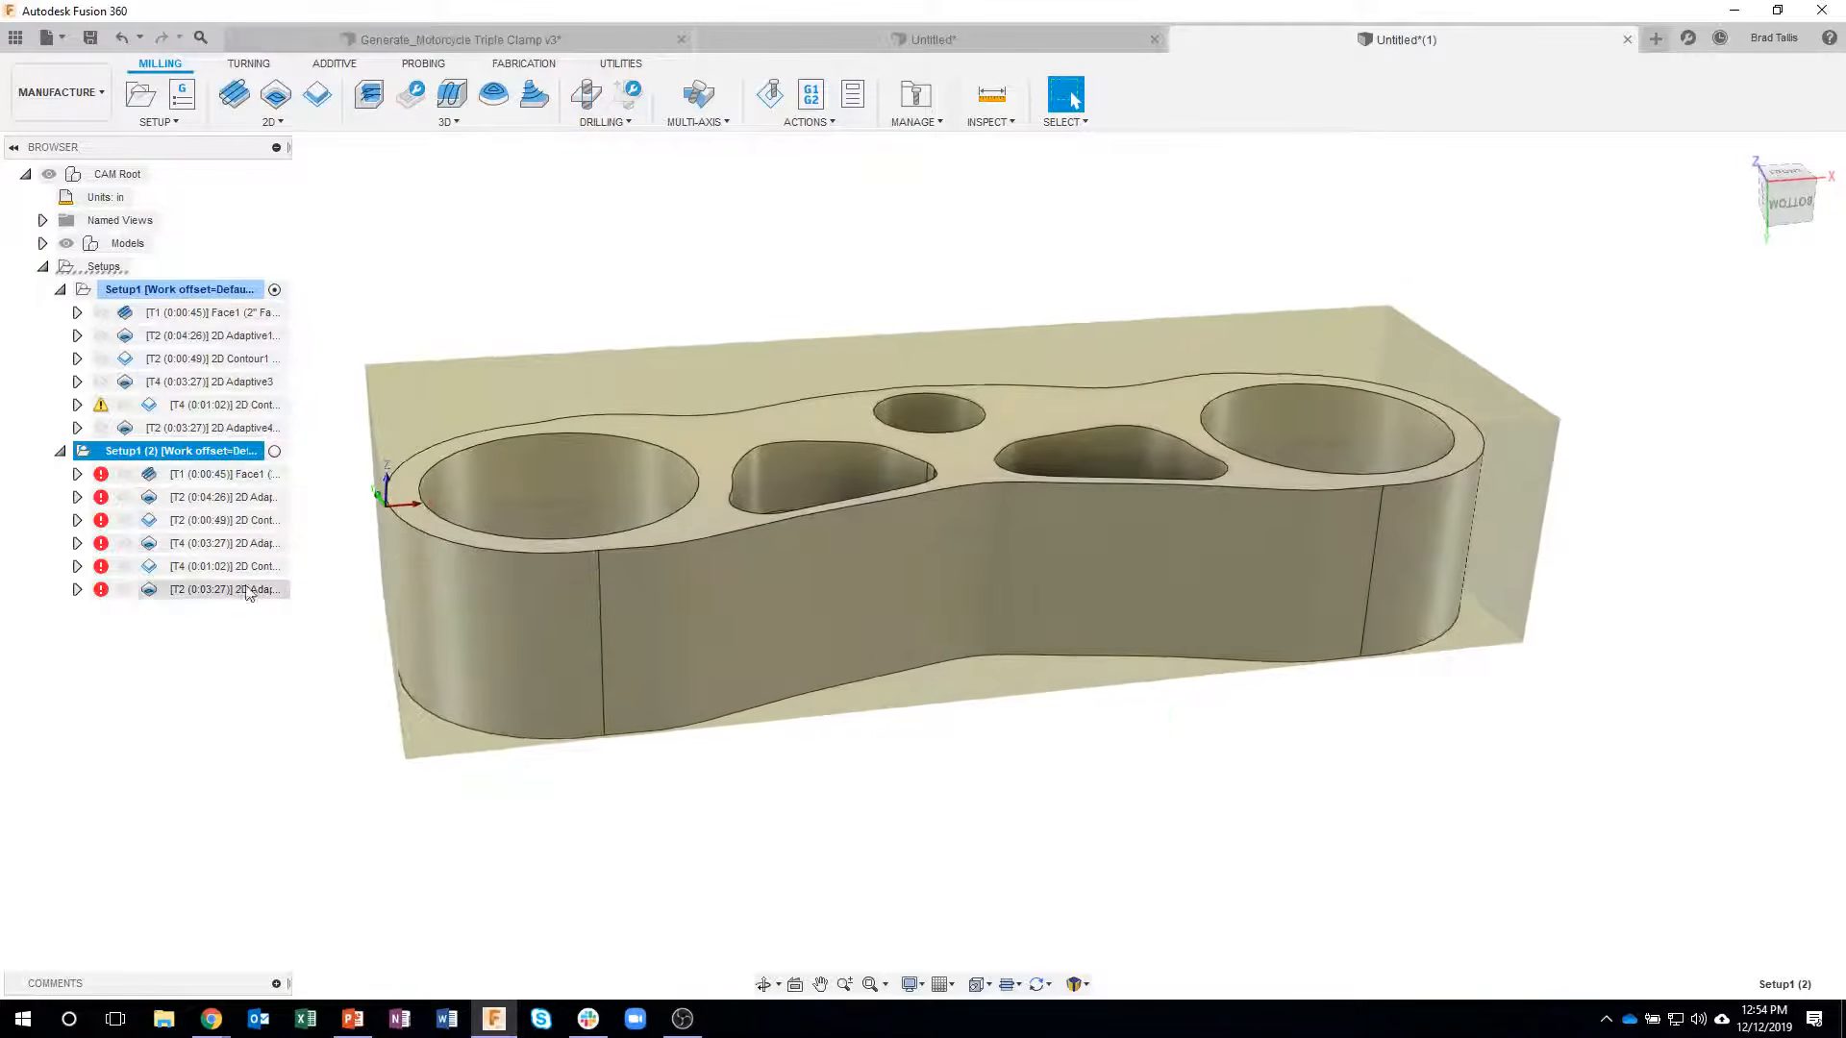
right_click(181, 461)
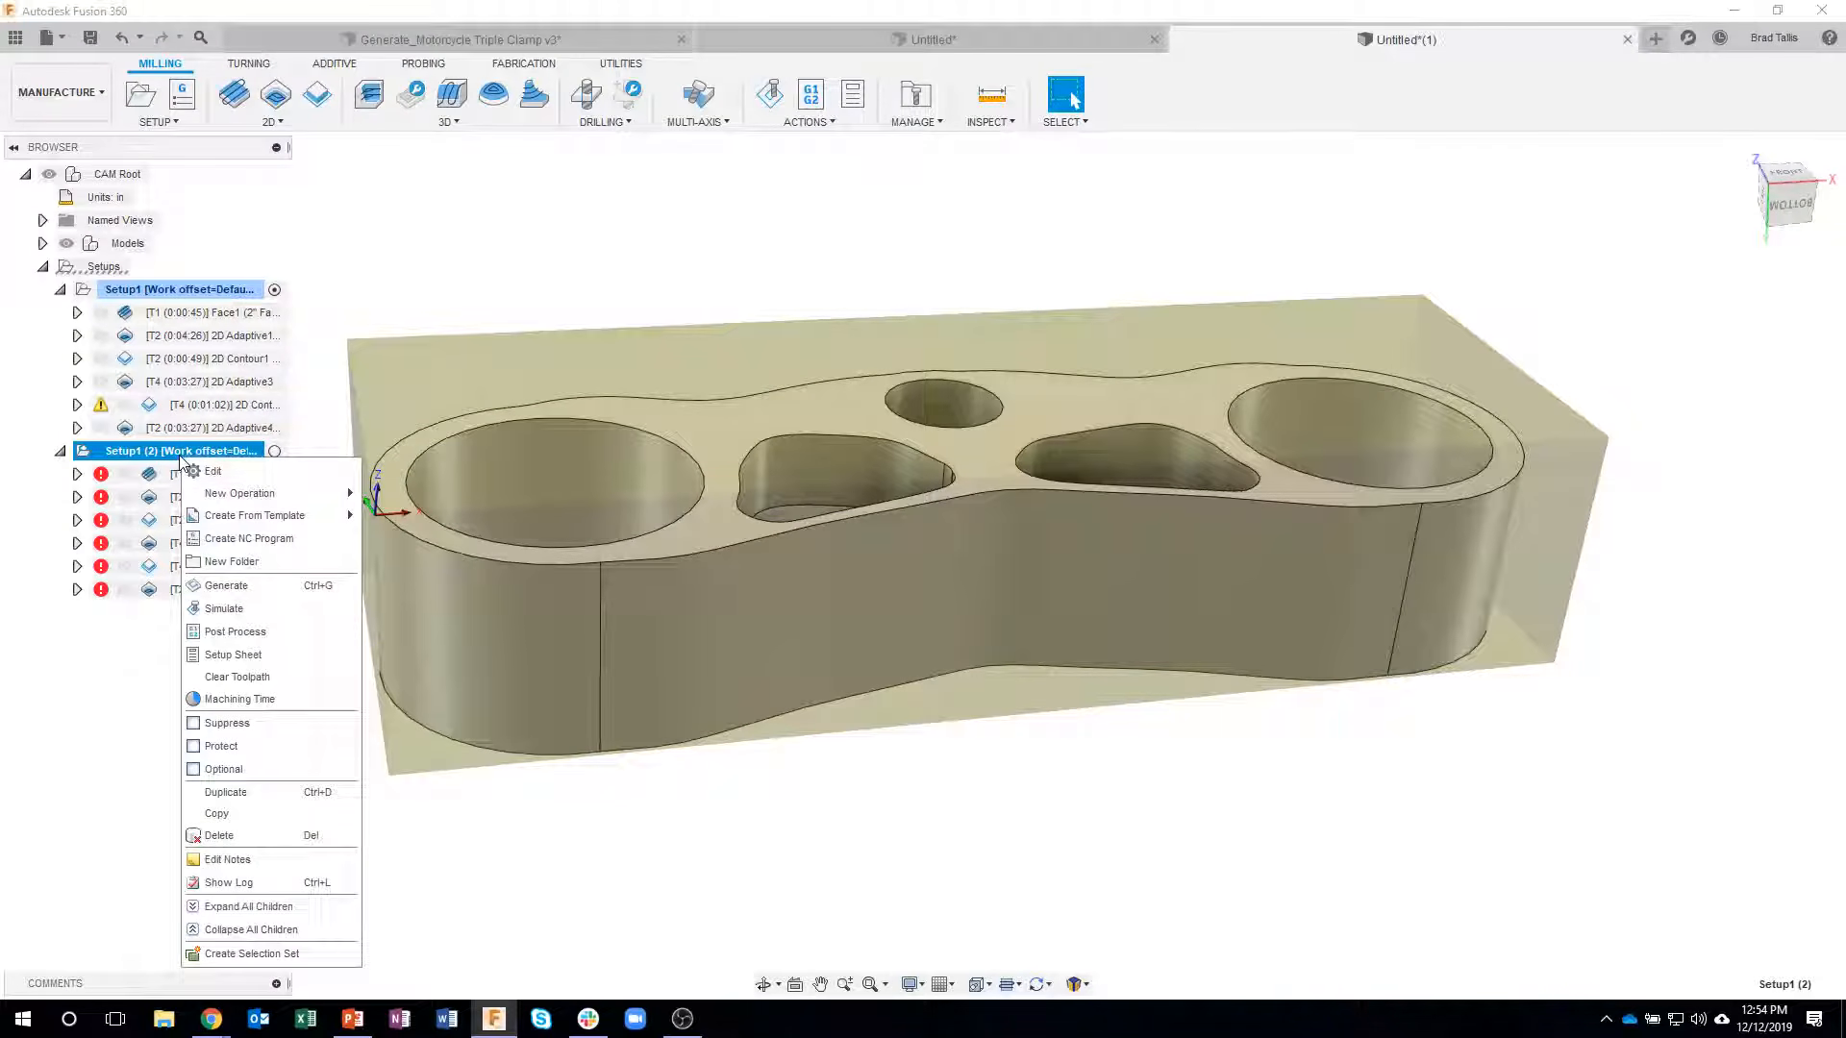
click(228, 584)
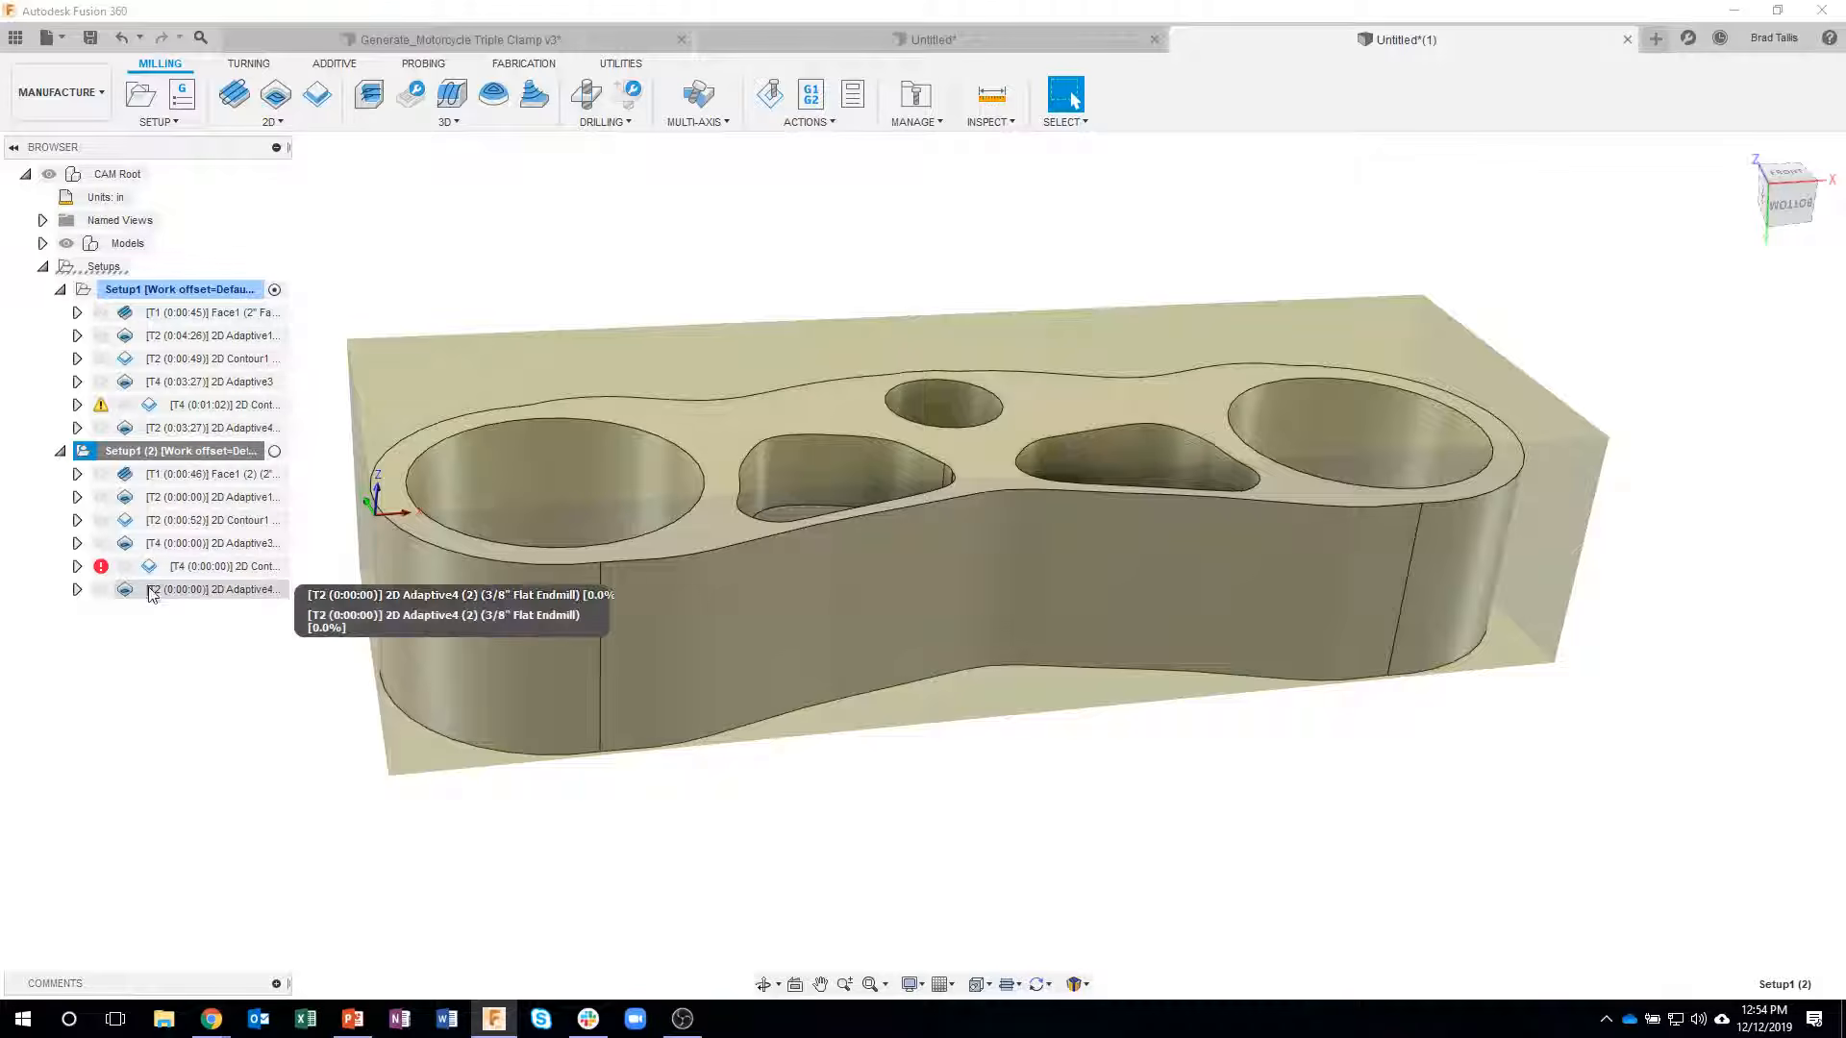
- Enable multiple depths with a maximum stepdown of .125 in for the second setup's Face operation
click(183, 475)
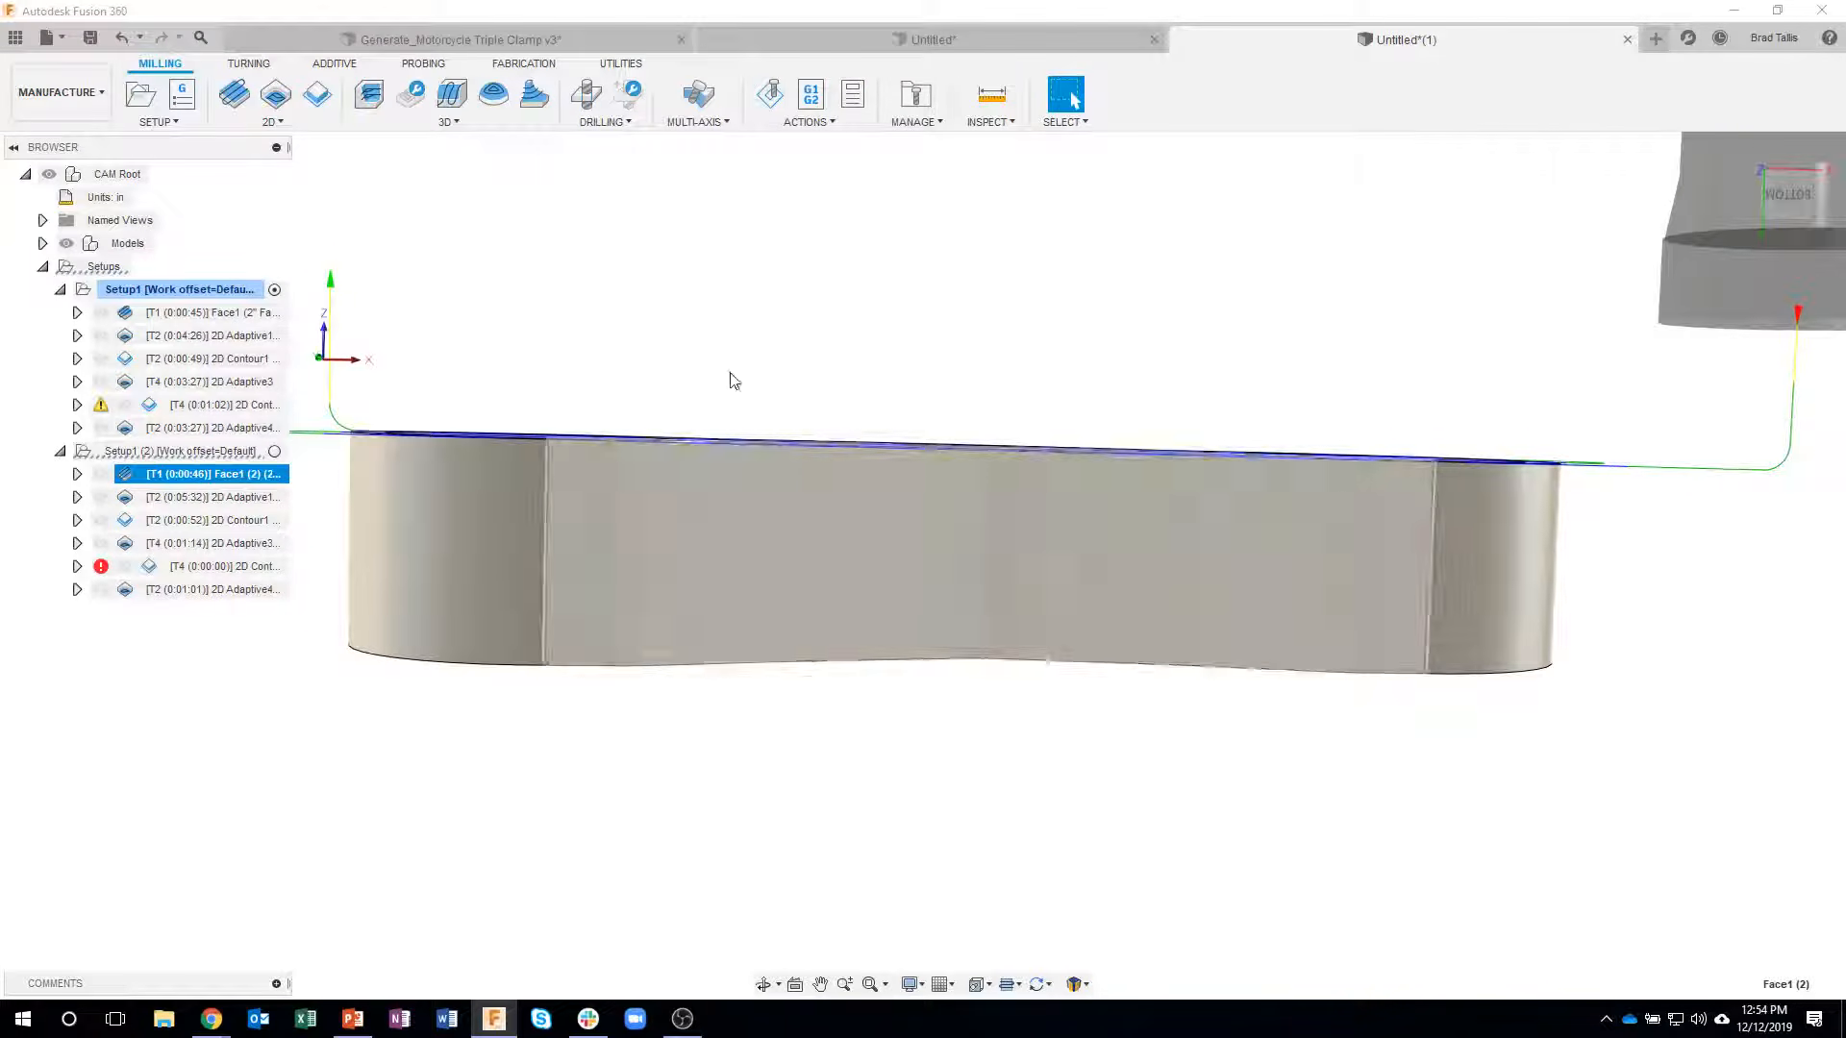
right_click(202, 473)
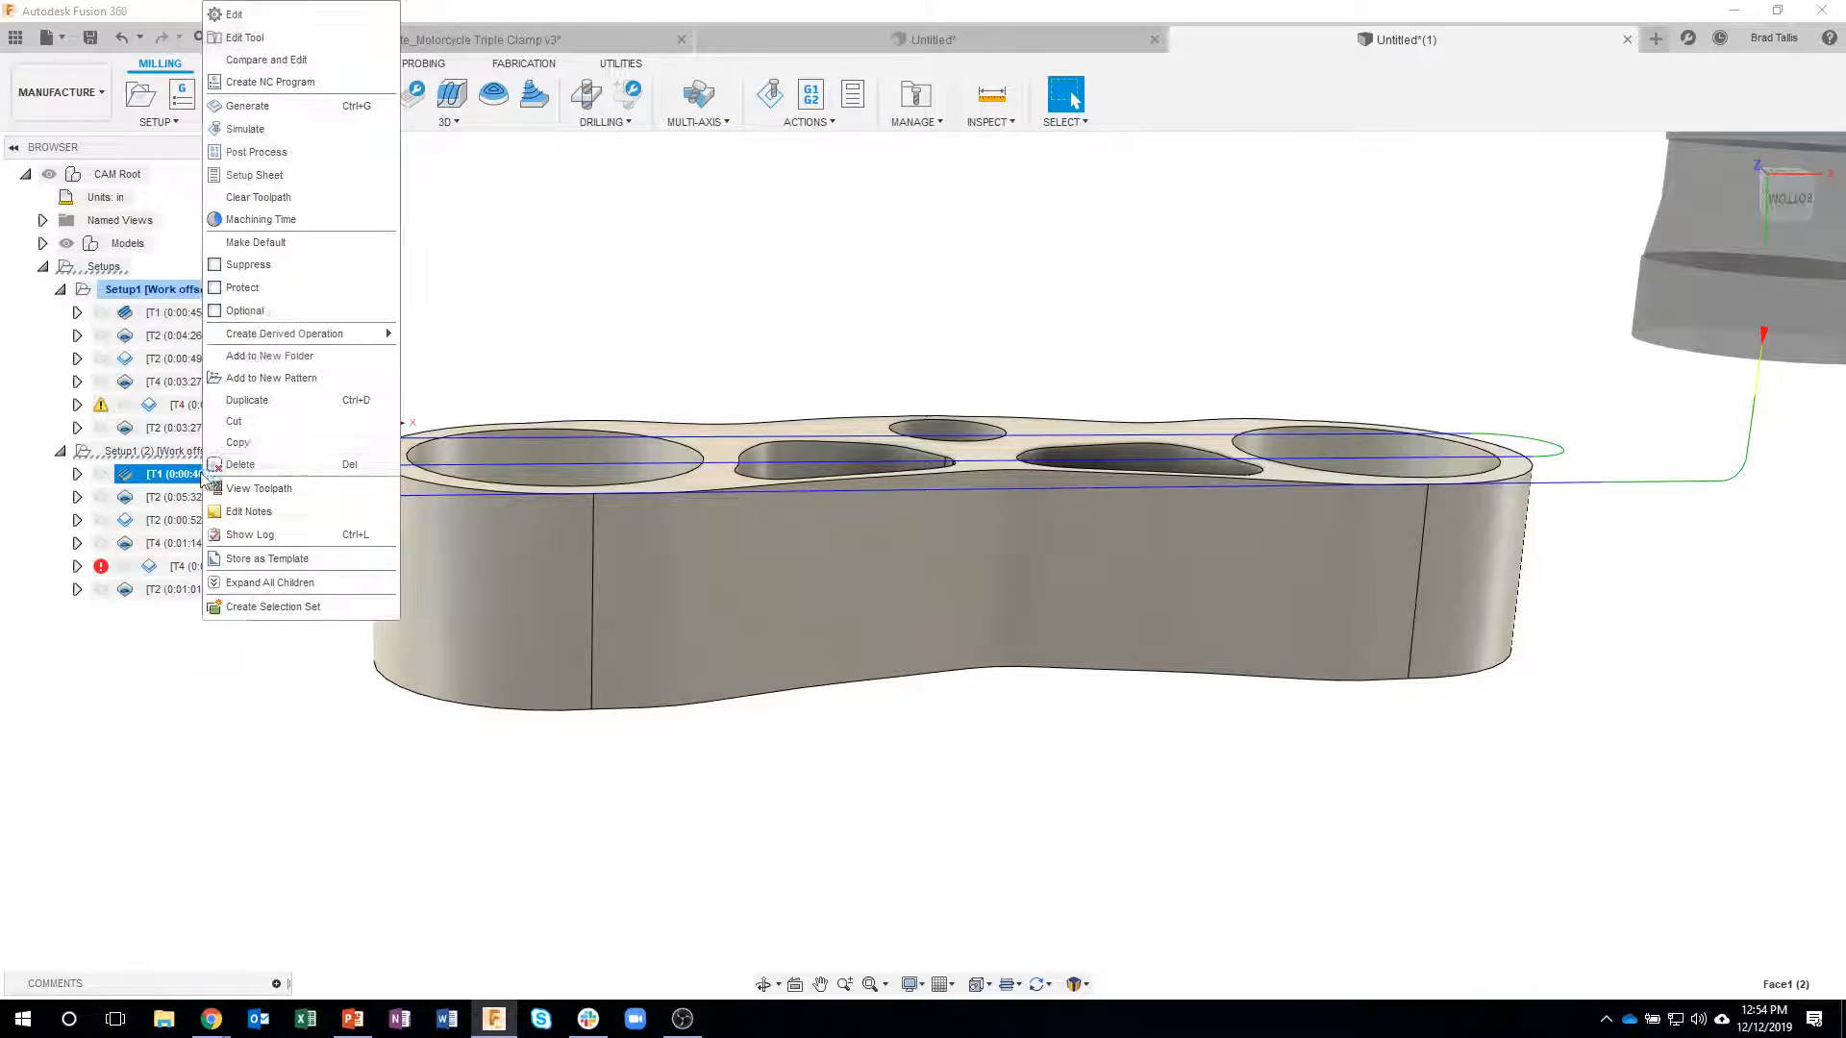
click(268, 21)
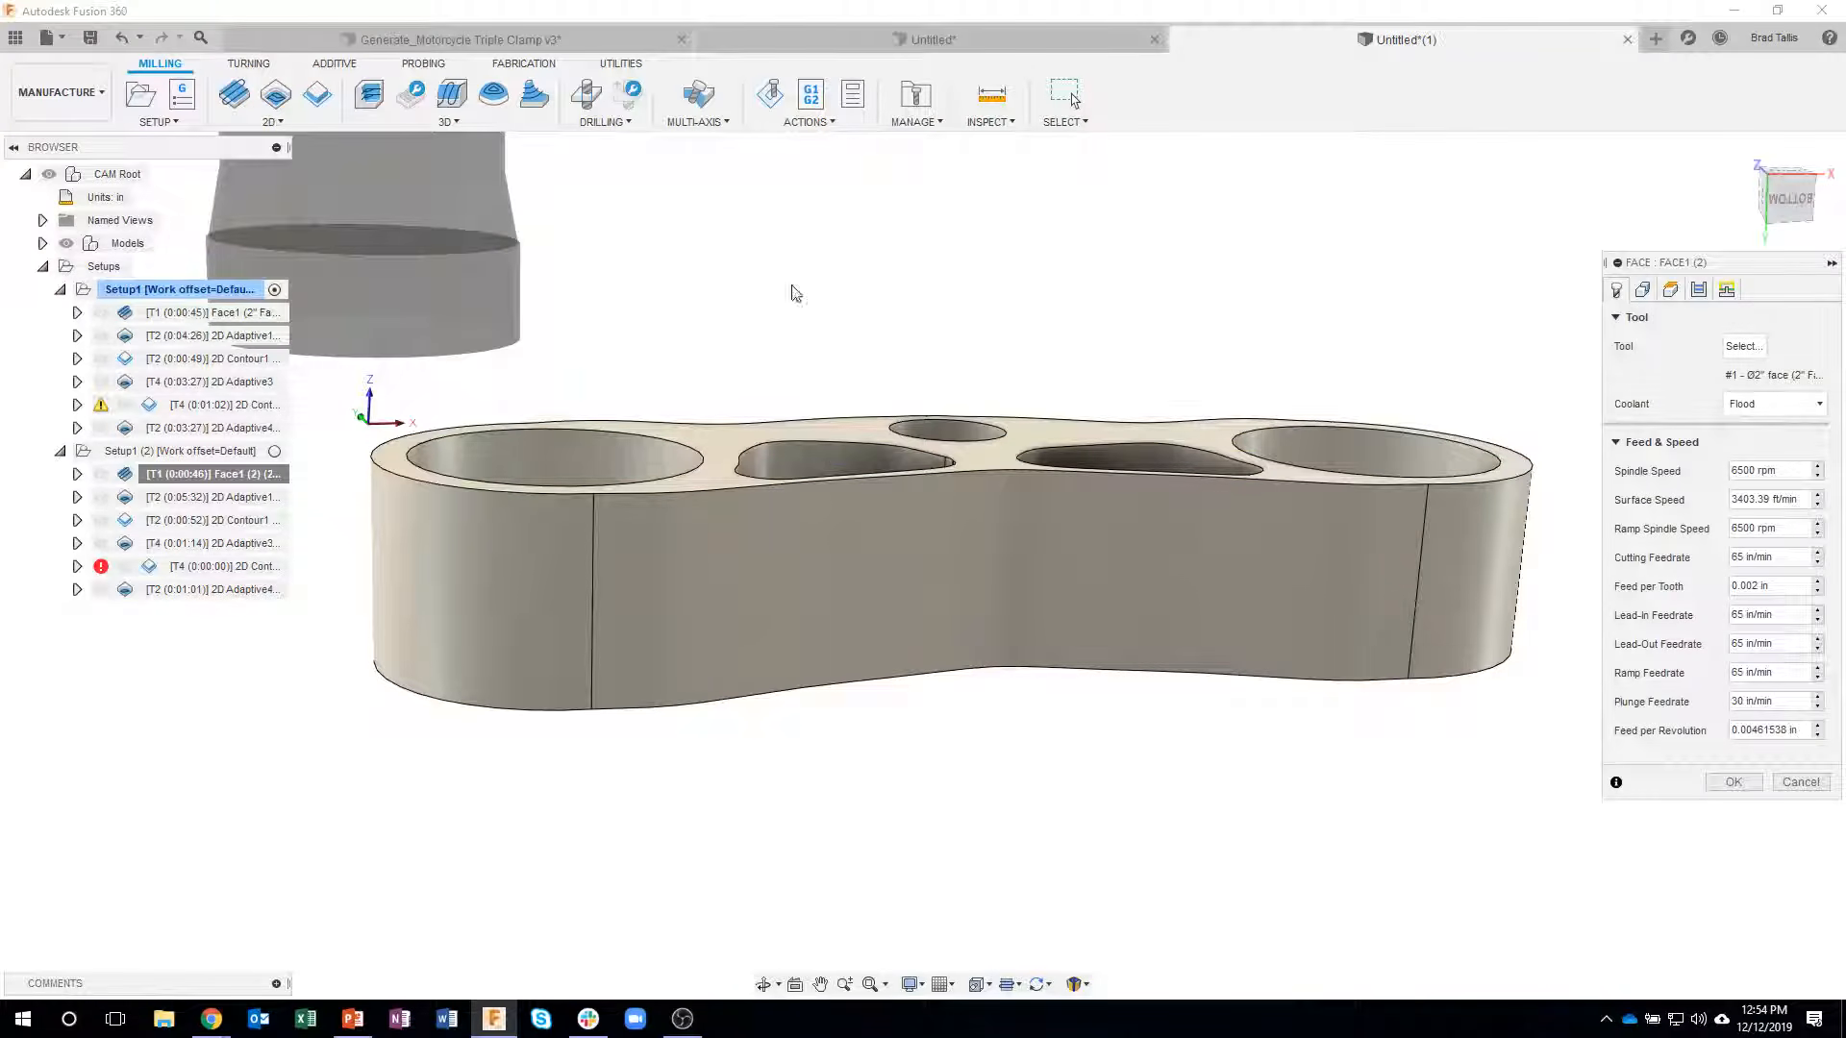
click(1700, 294)
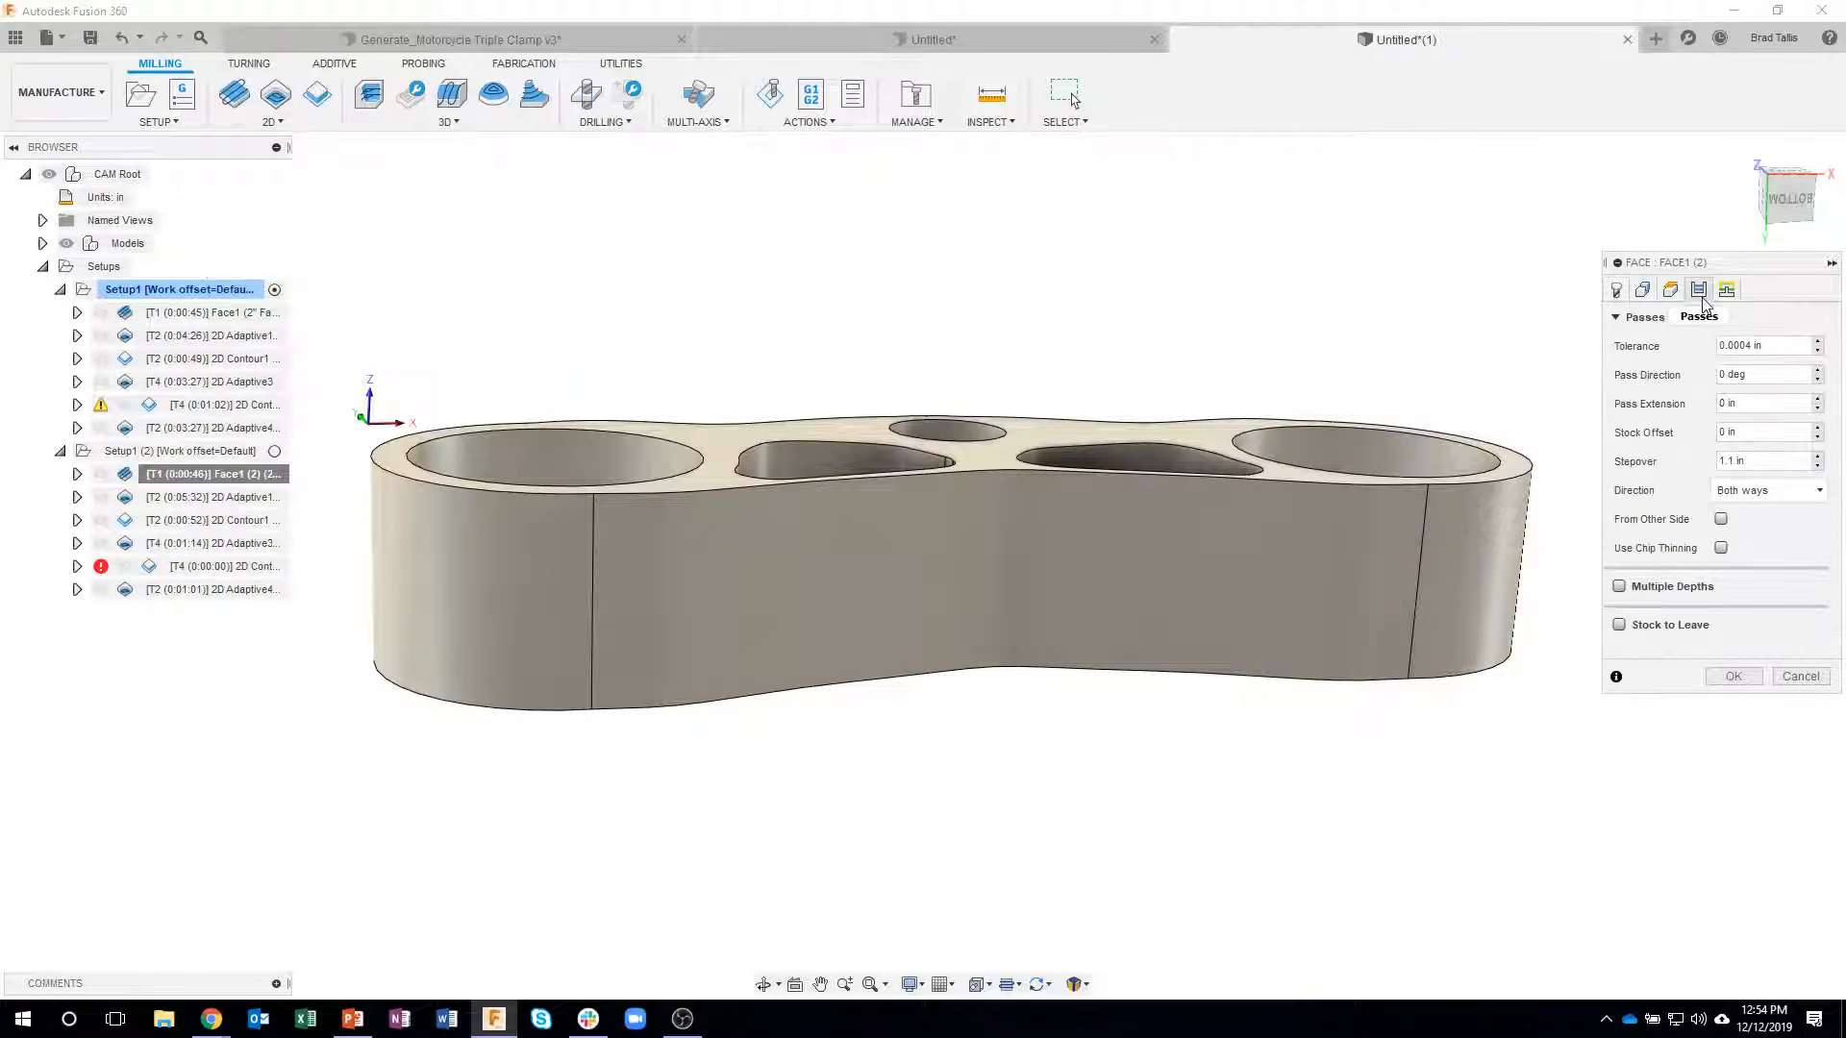
click(1619, 586)
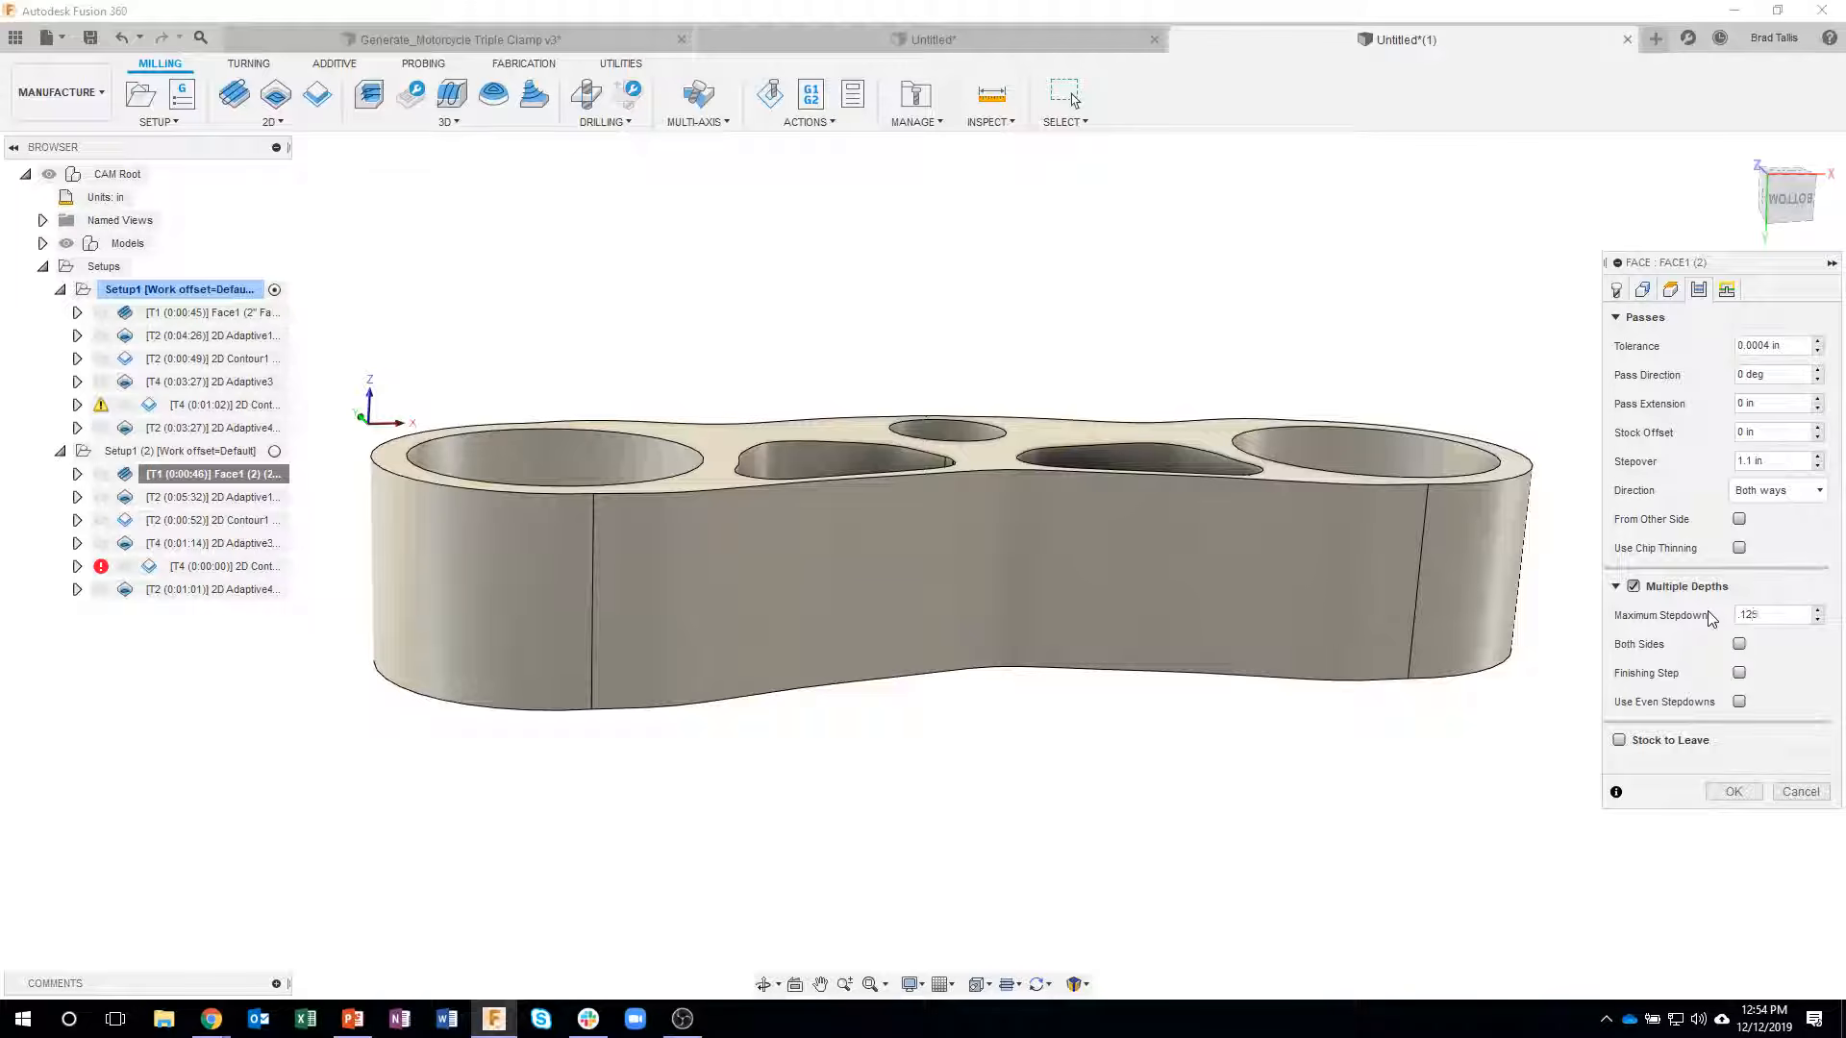
click(1733, 791)
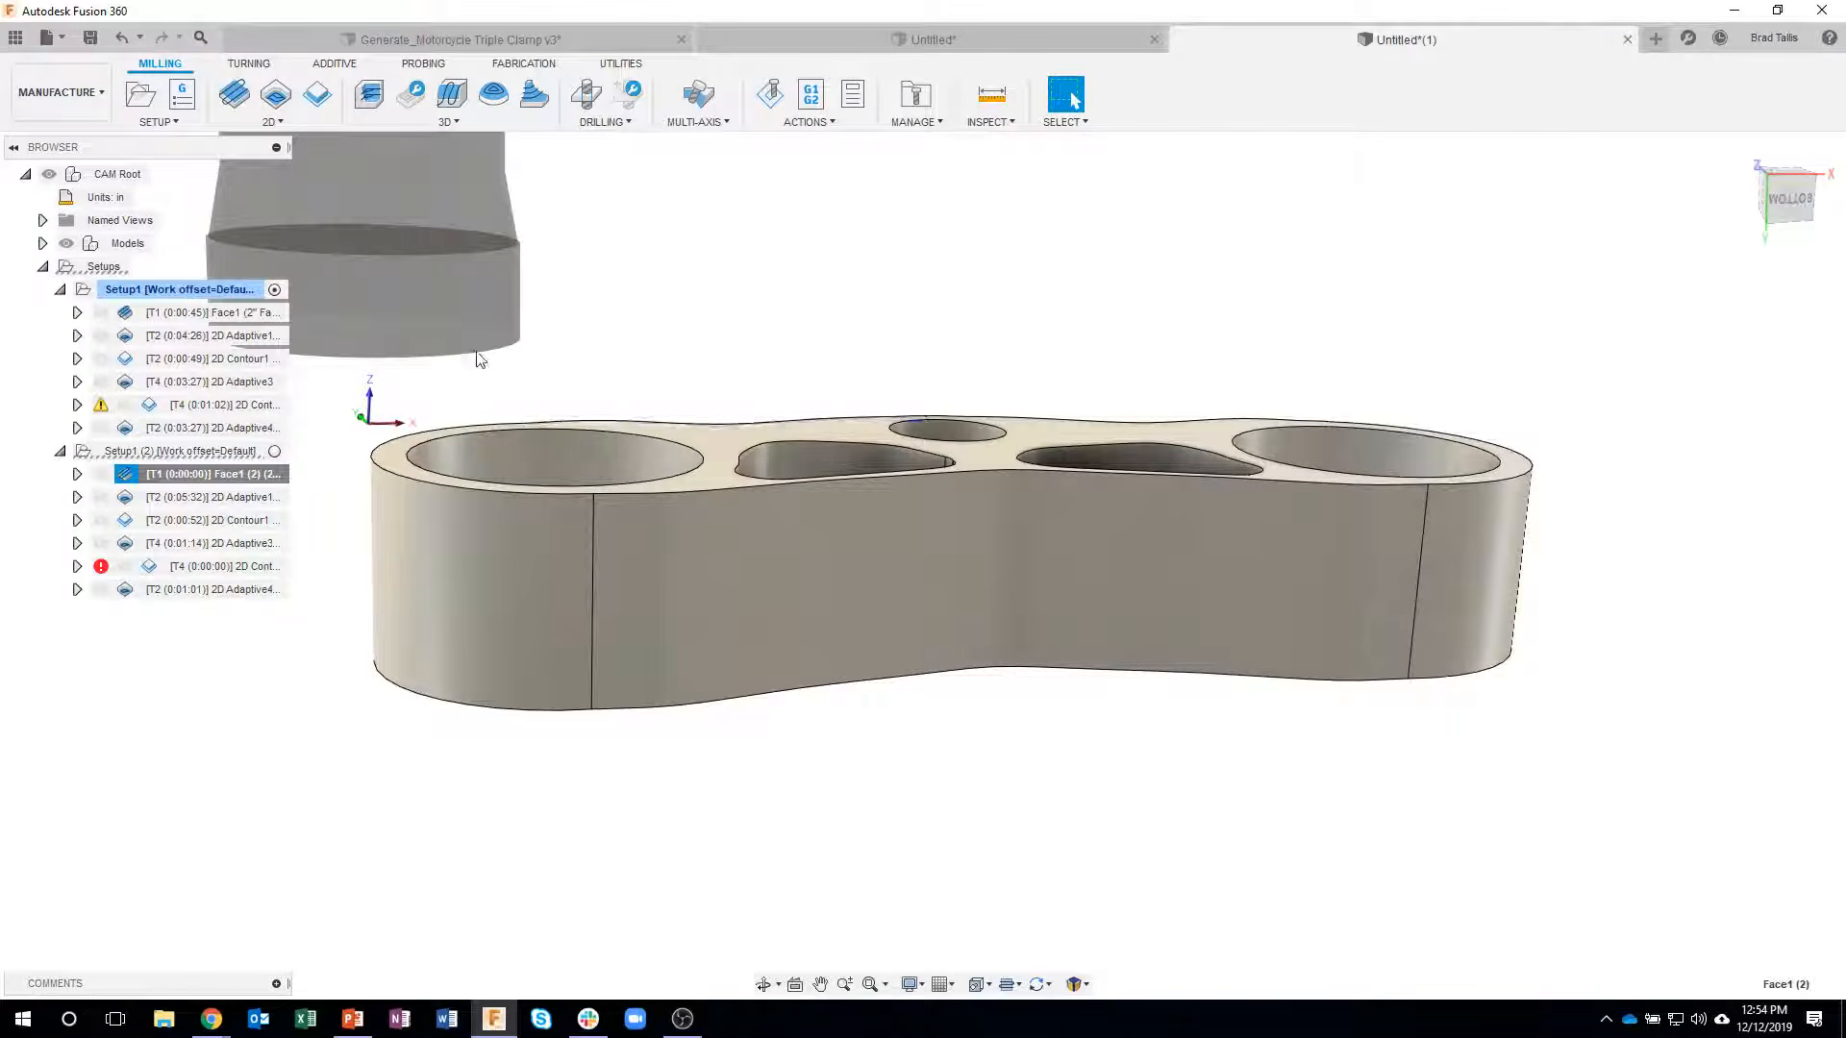
shift+middle_drag(1499, 402, 1544, 443)
shift+middle_drag(1183, 535, 912, 411)
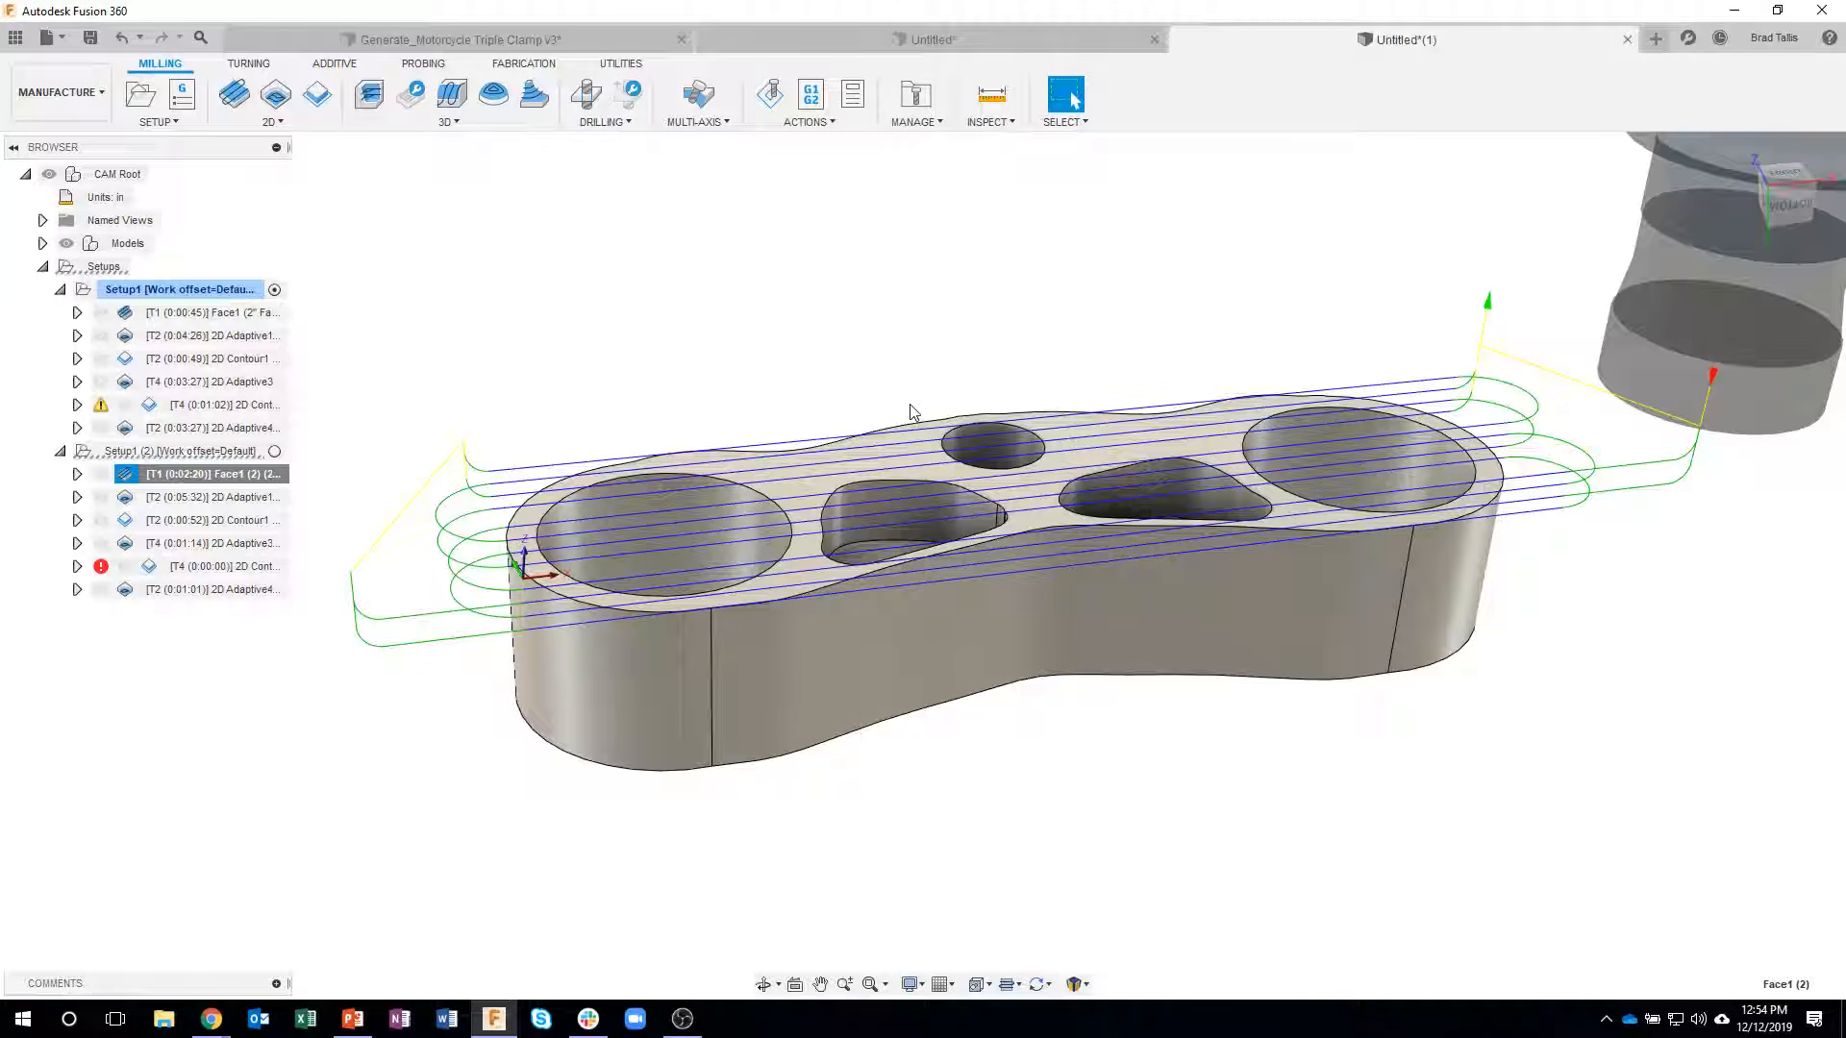
- Delete the 2D Adaptive1 and 2D Contour1 operations that machine the round holes from the second setup
click(252, 498)
right_click(250, 502)
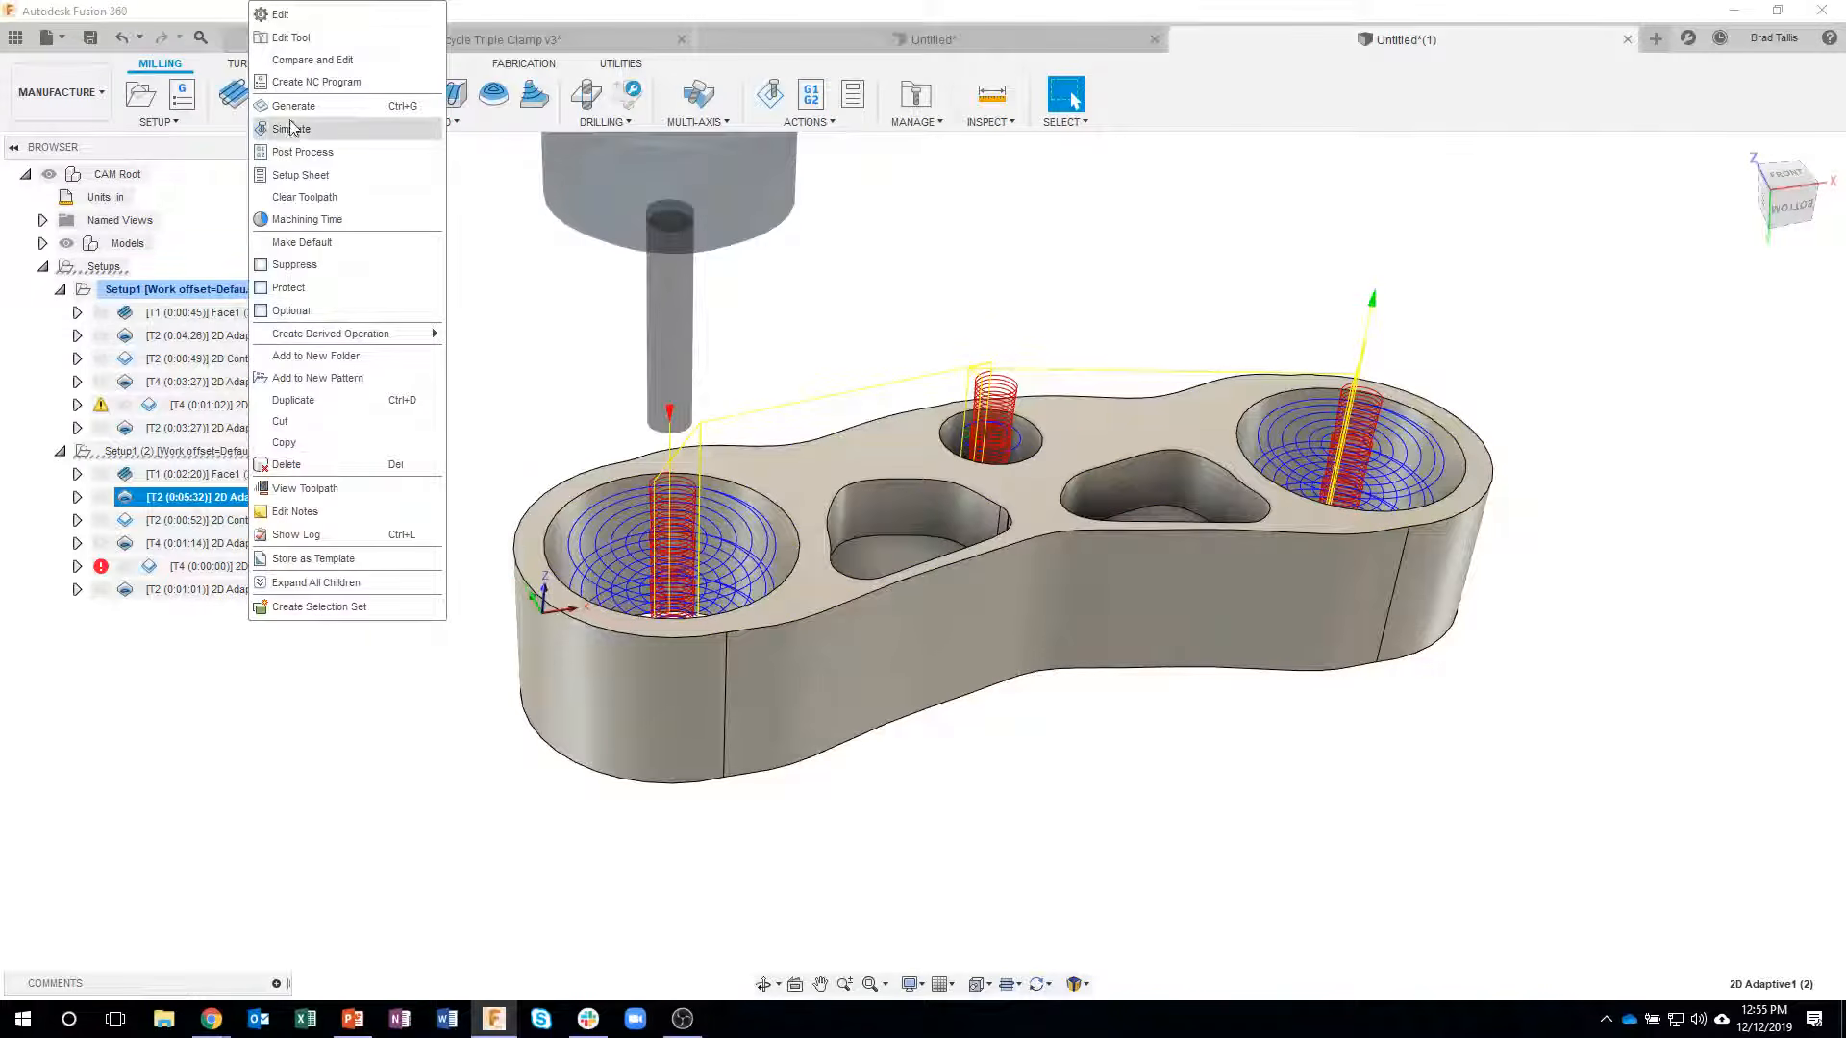
click(289, 464)
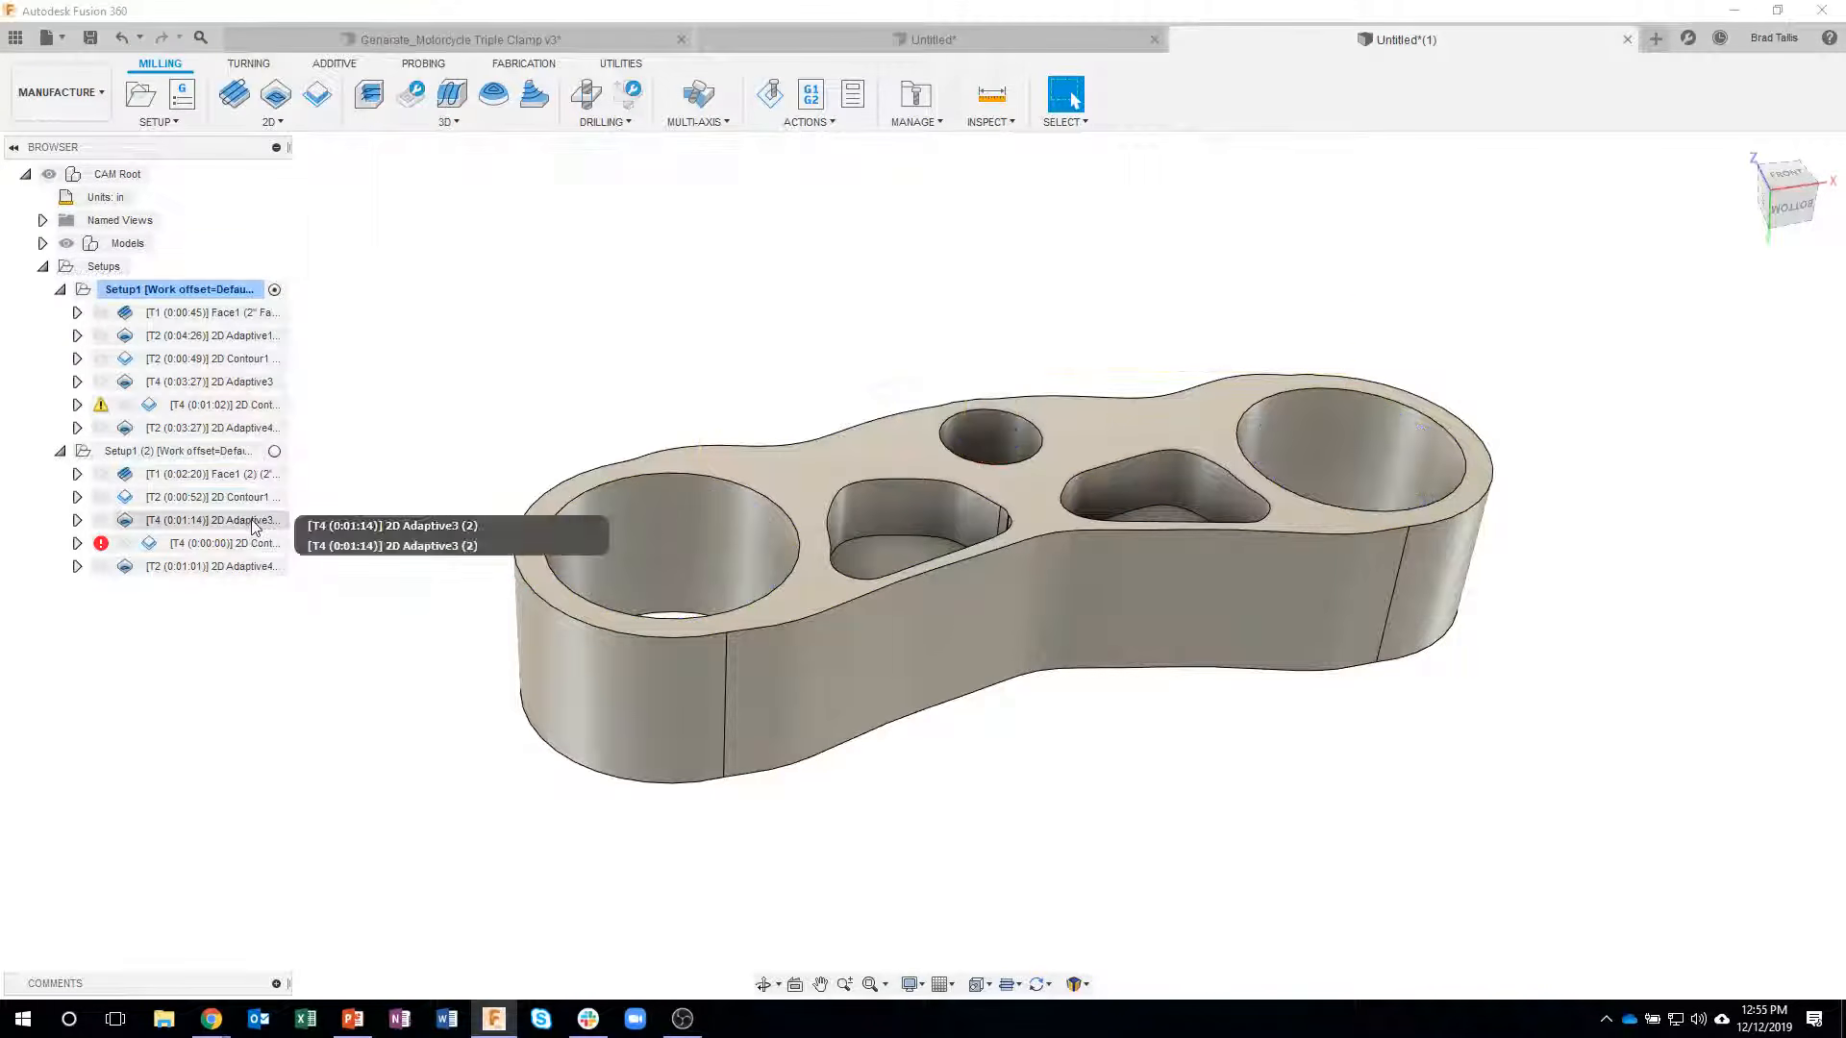
click(245, 500)
right_click(245, 510)
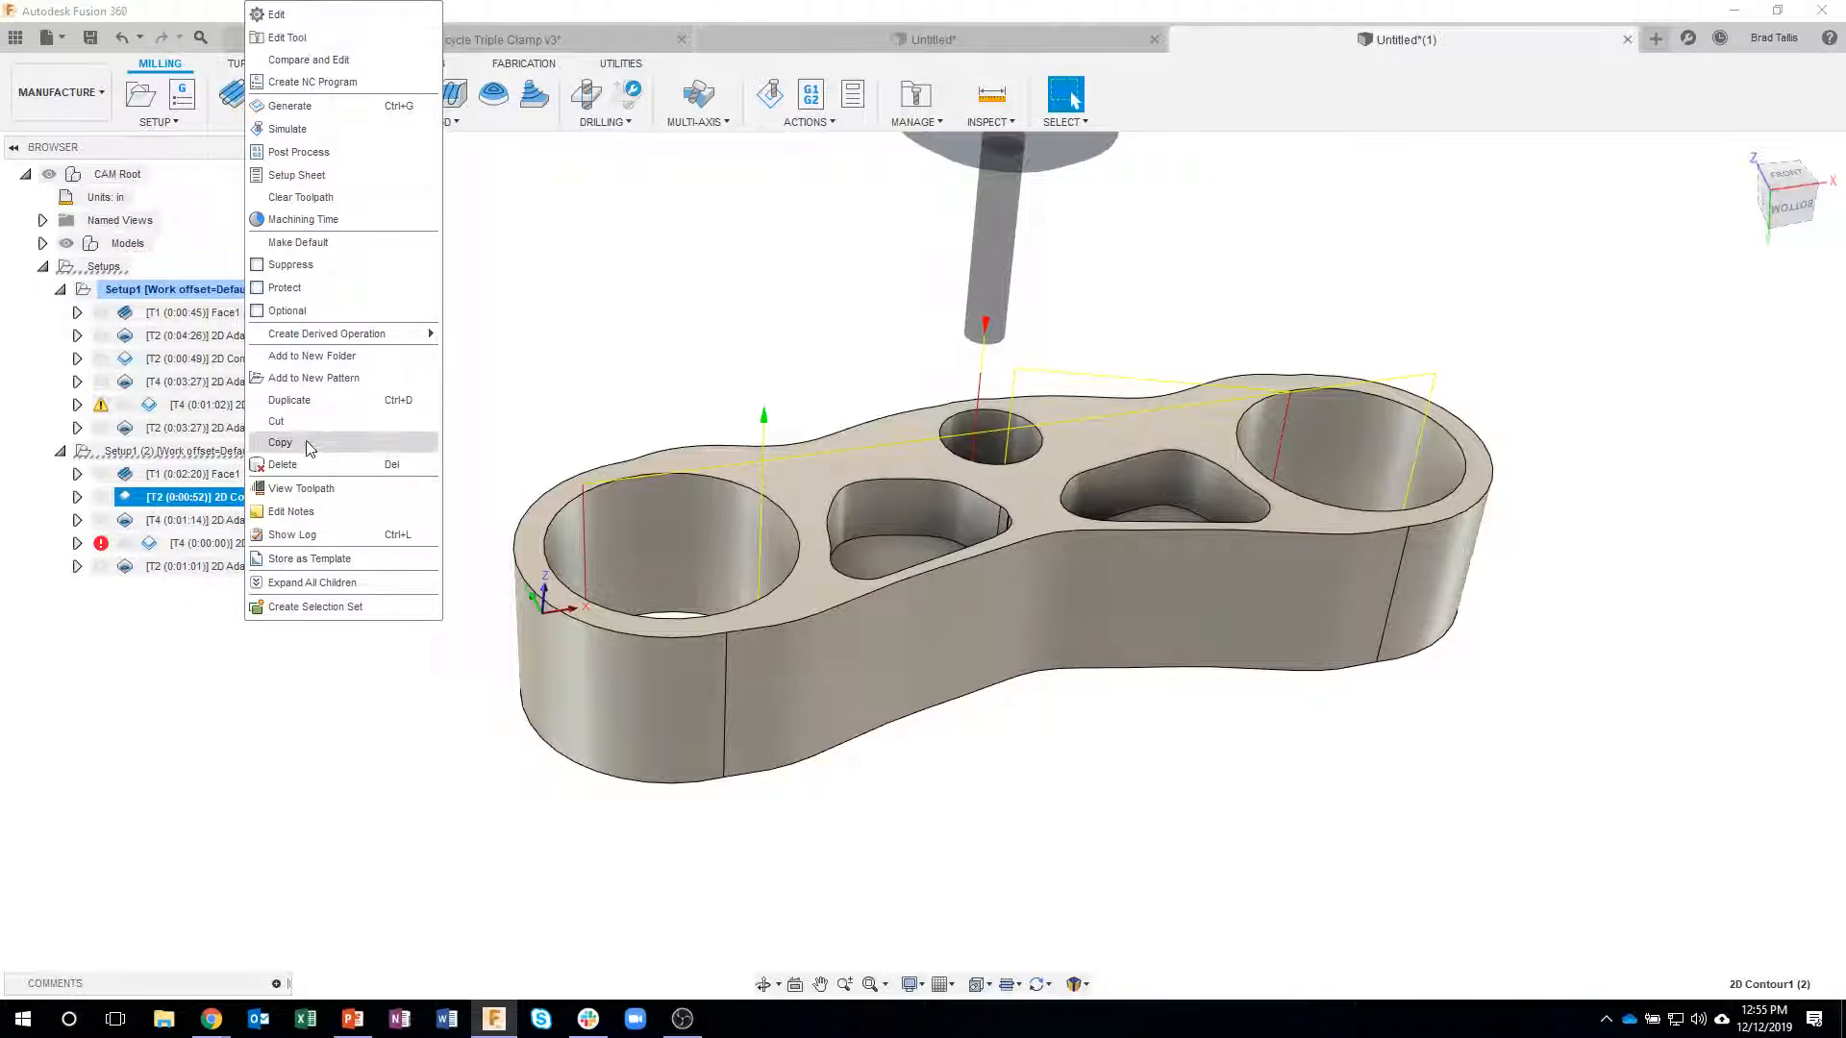
click(307, 466)
- Replace the pocket selections of the second setup's 2D Adaptive3 with the floors of the two triangular pockets on the flipped side
click(240, 499)
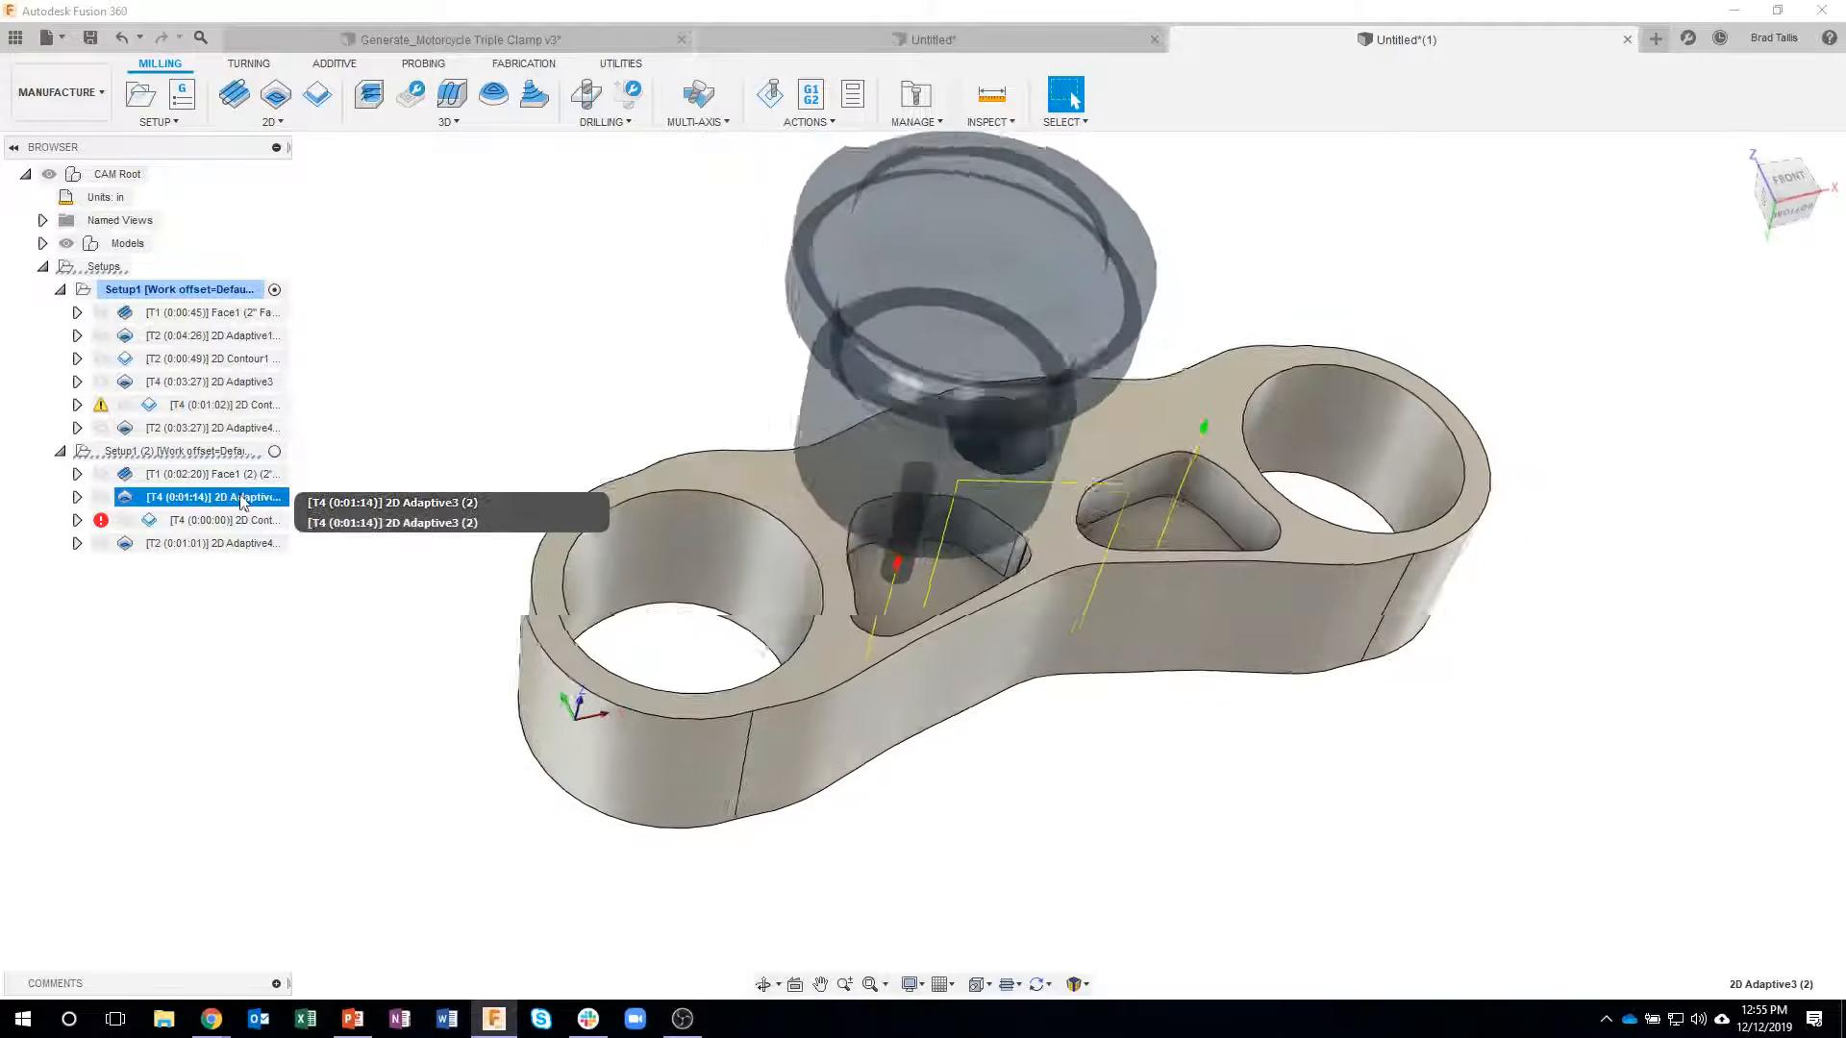
right_click(237, 499)
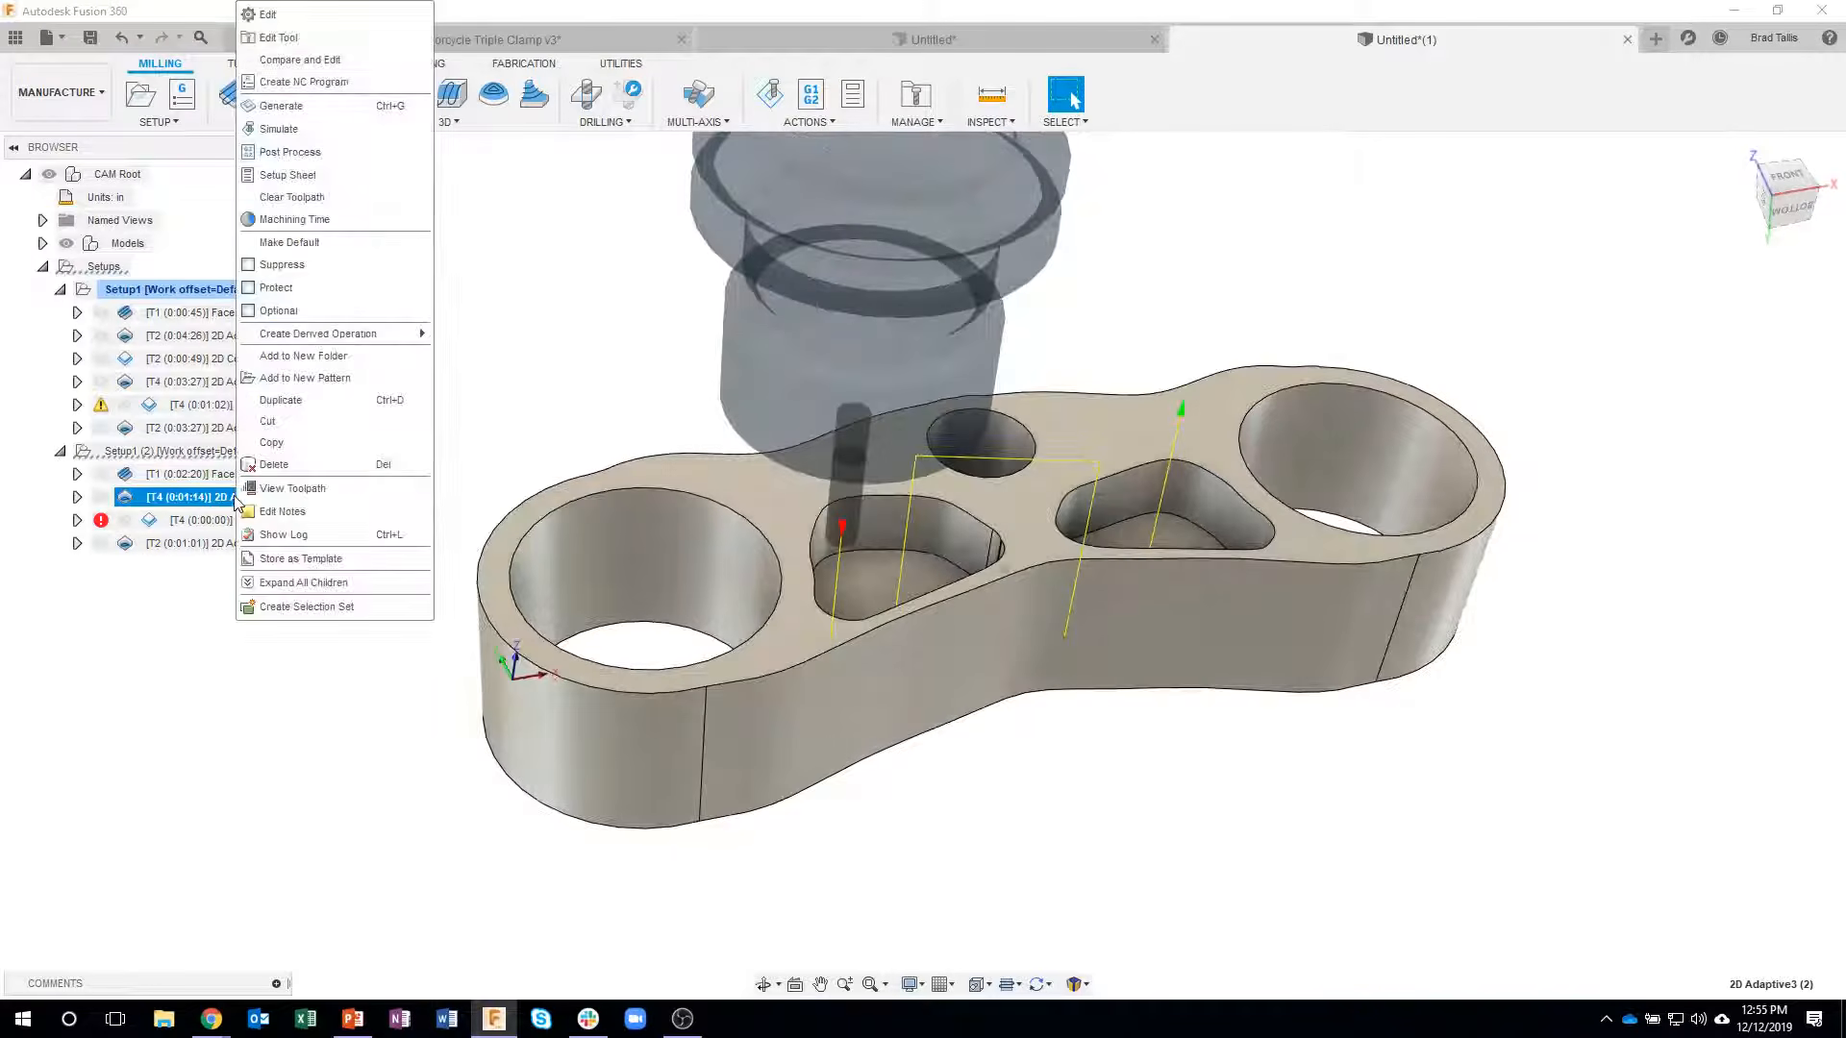
click(280, 27)
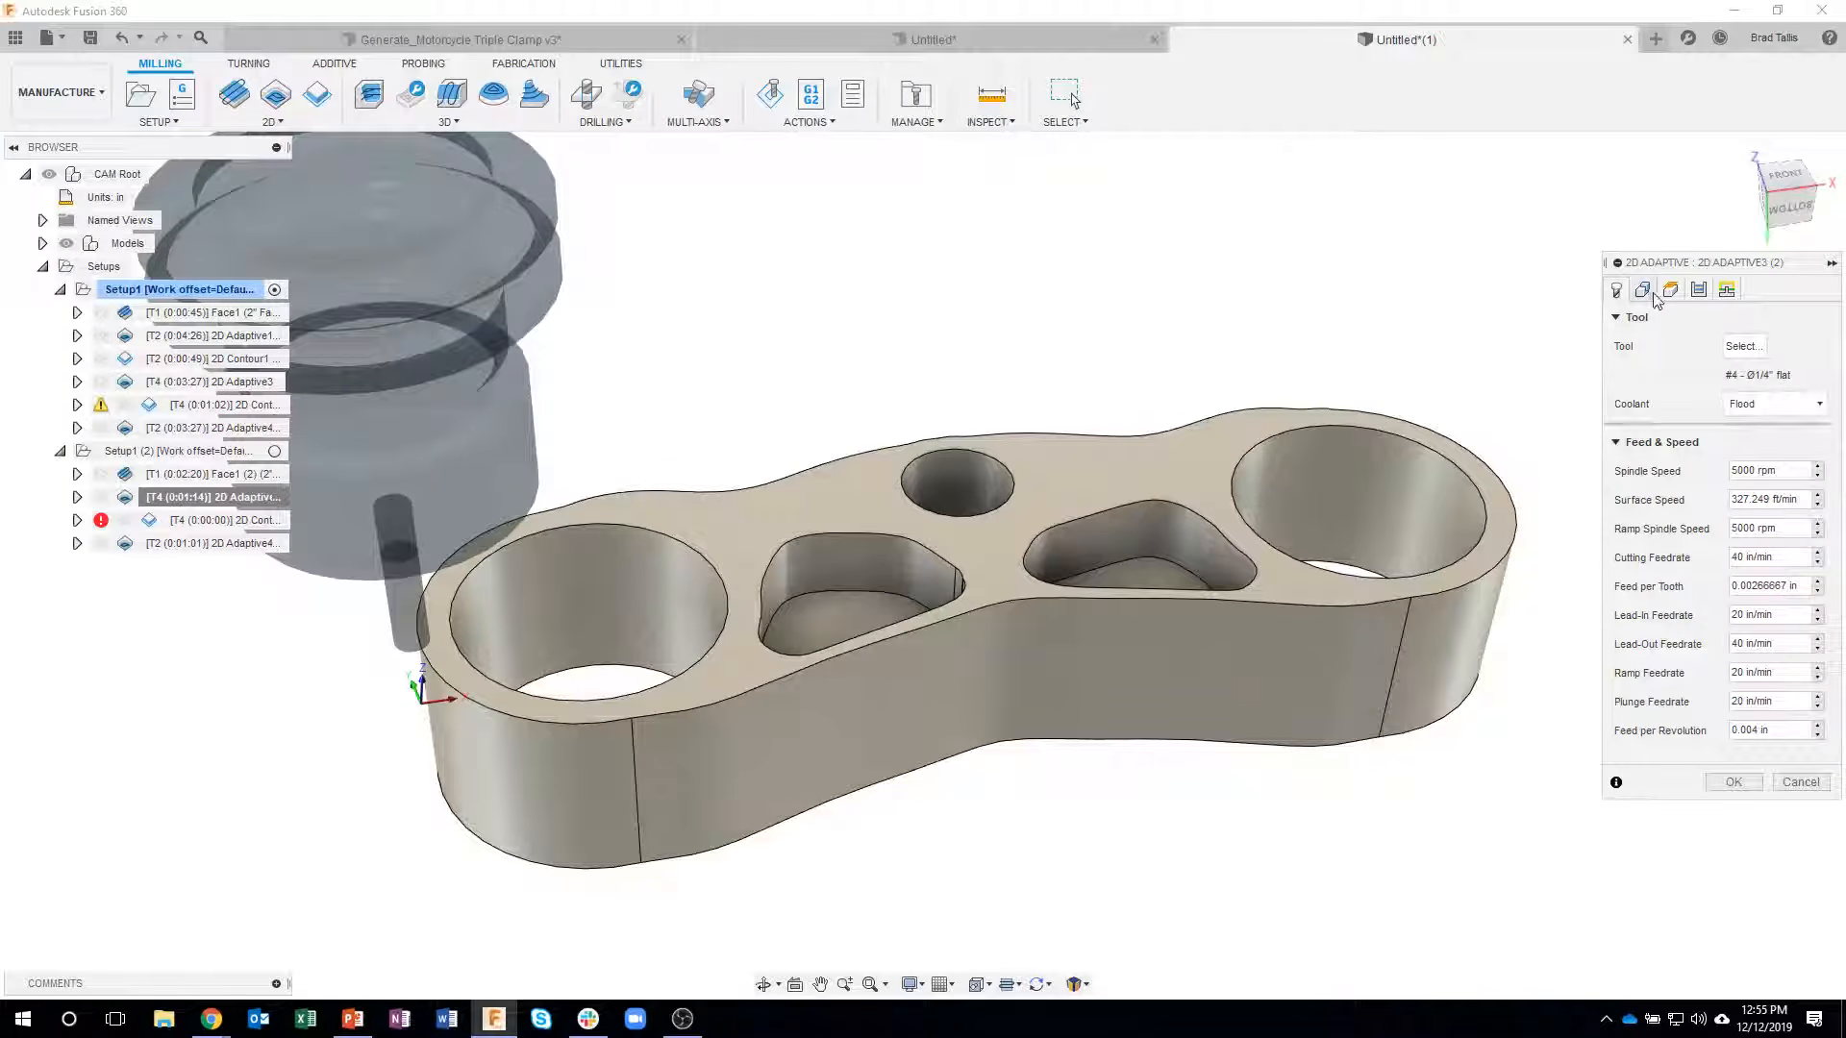
click(1644, 290)
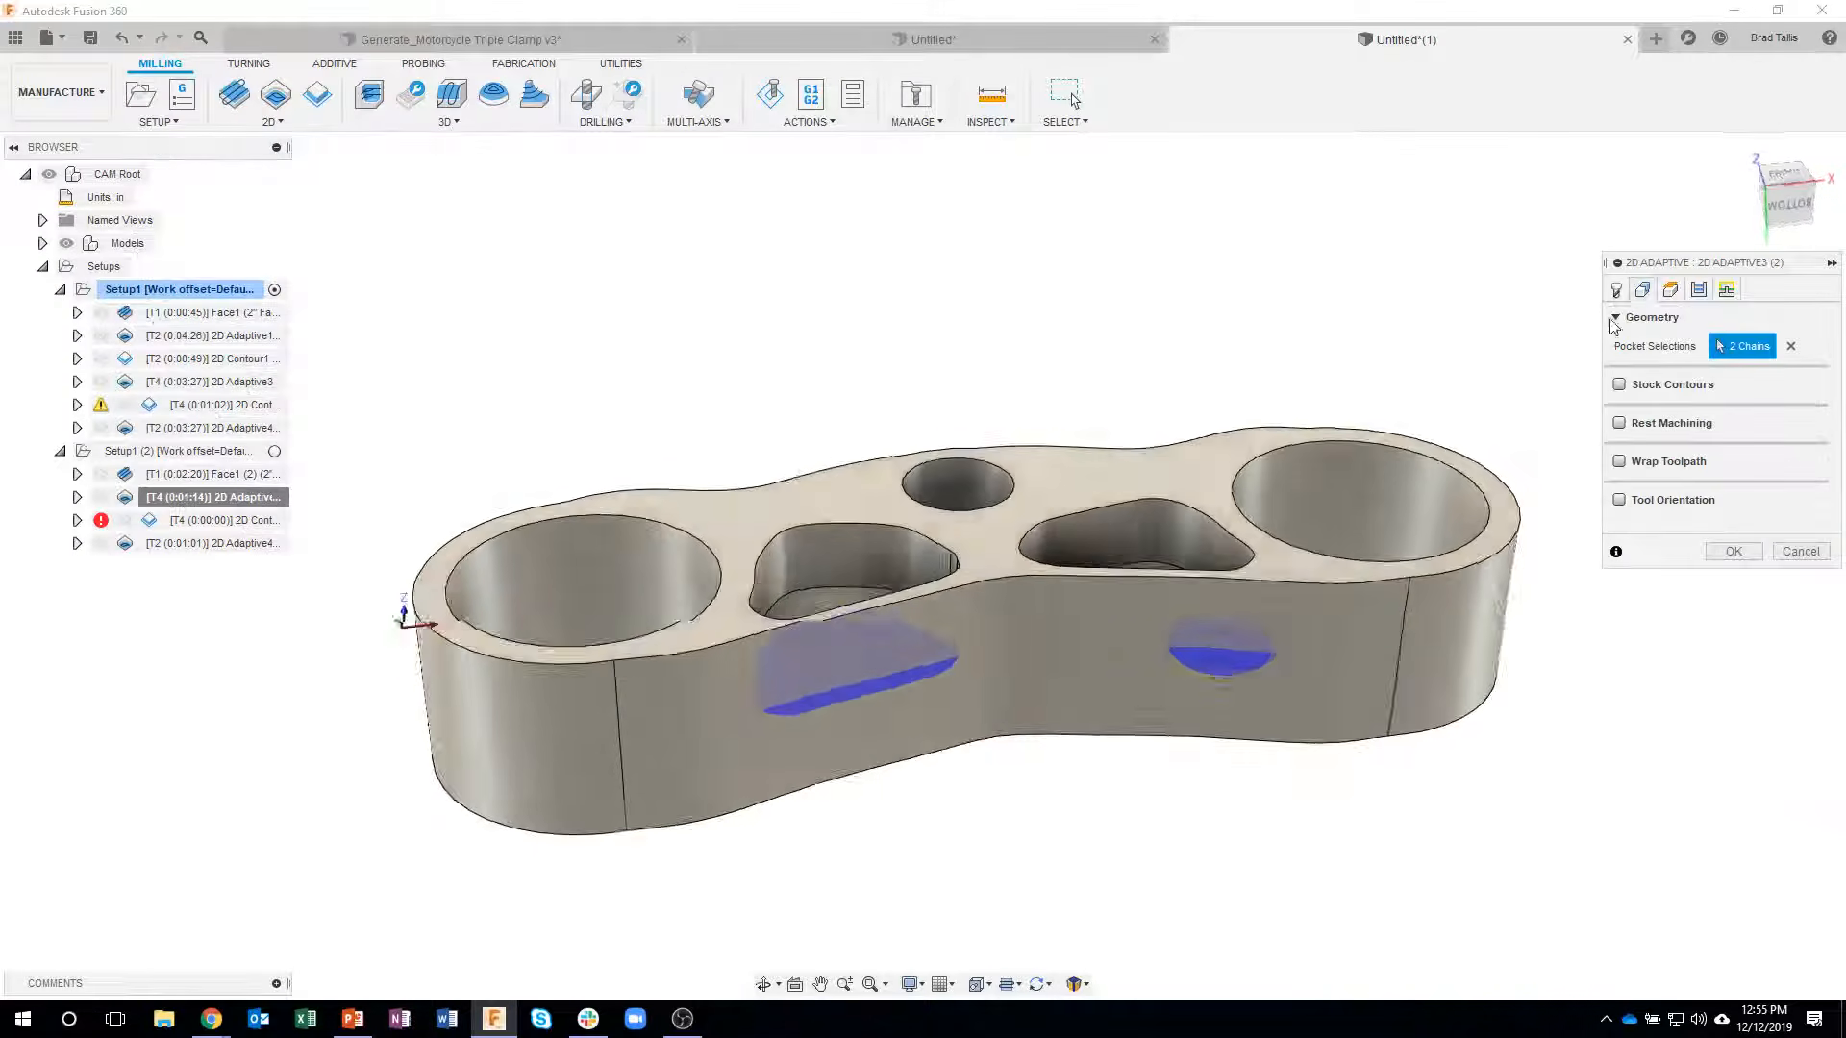
click(1791, 348)
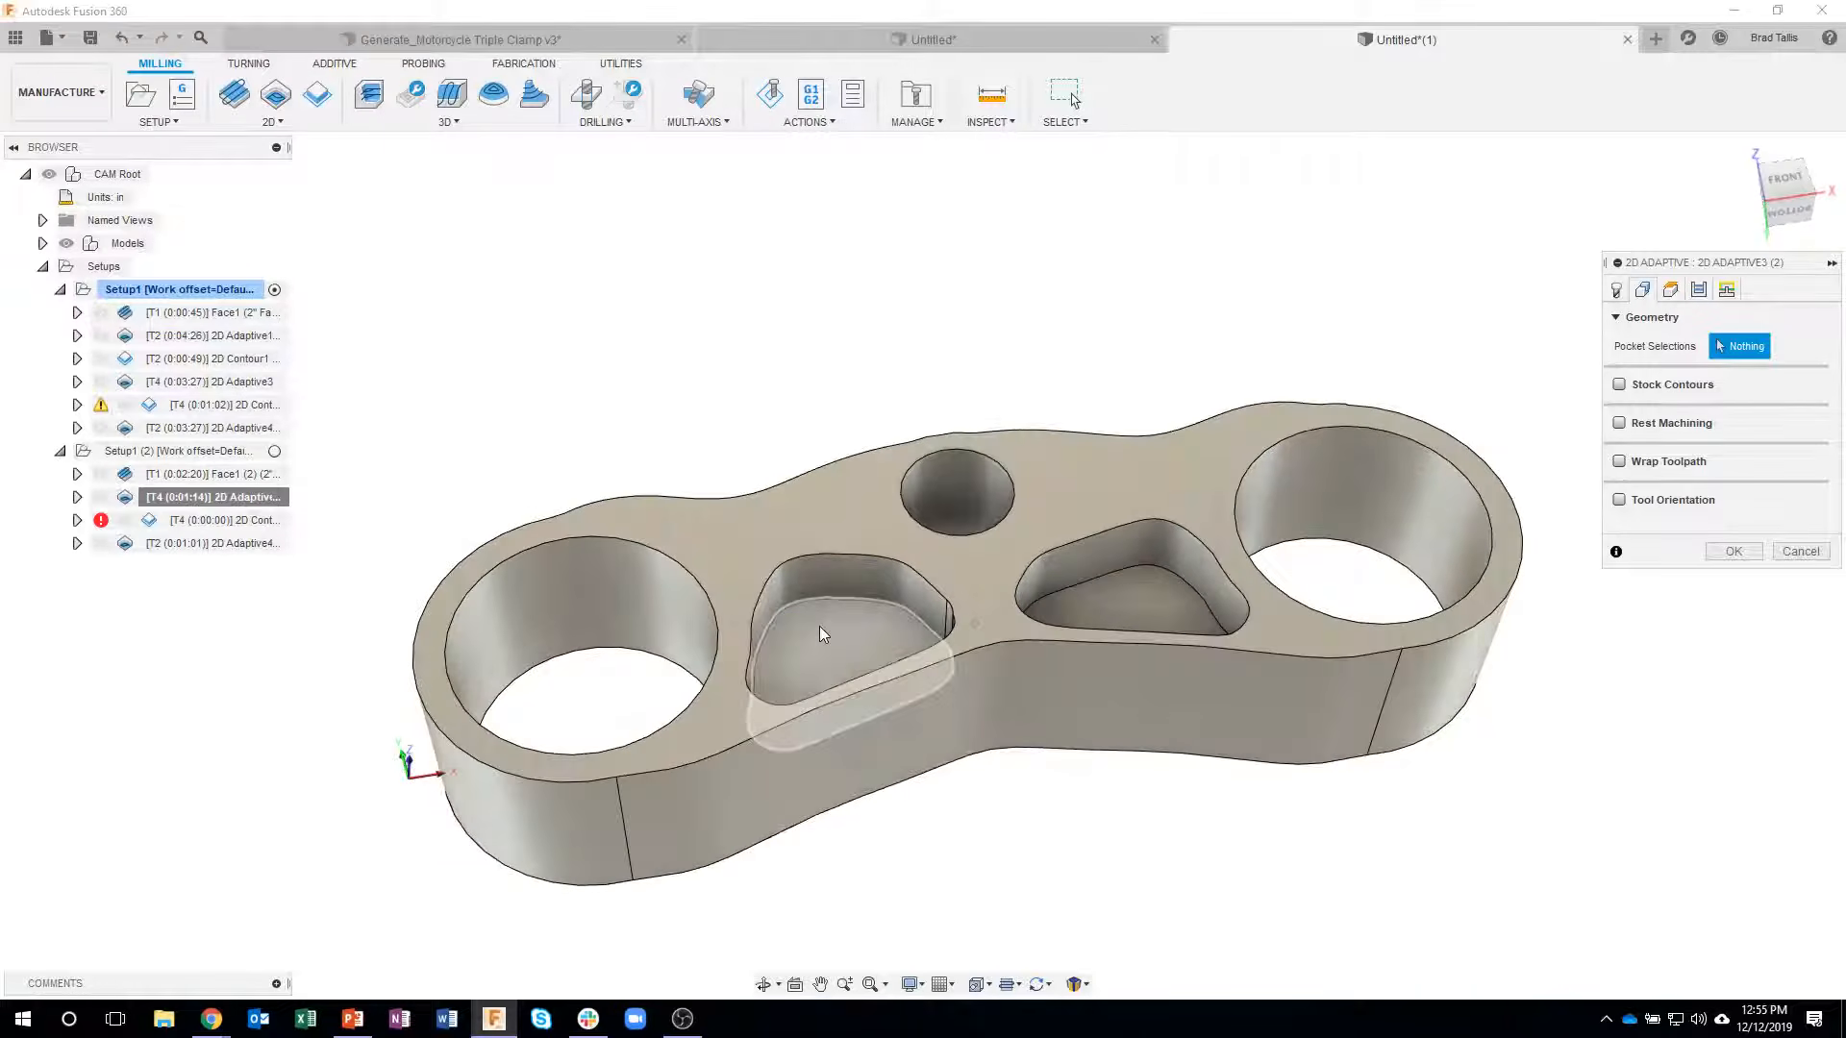
click(830, 635)
click(1150, 611)
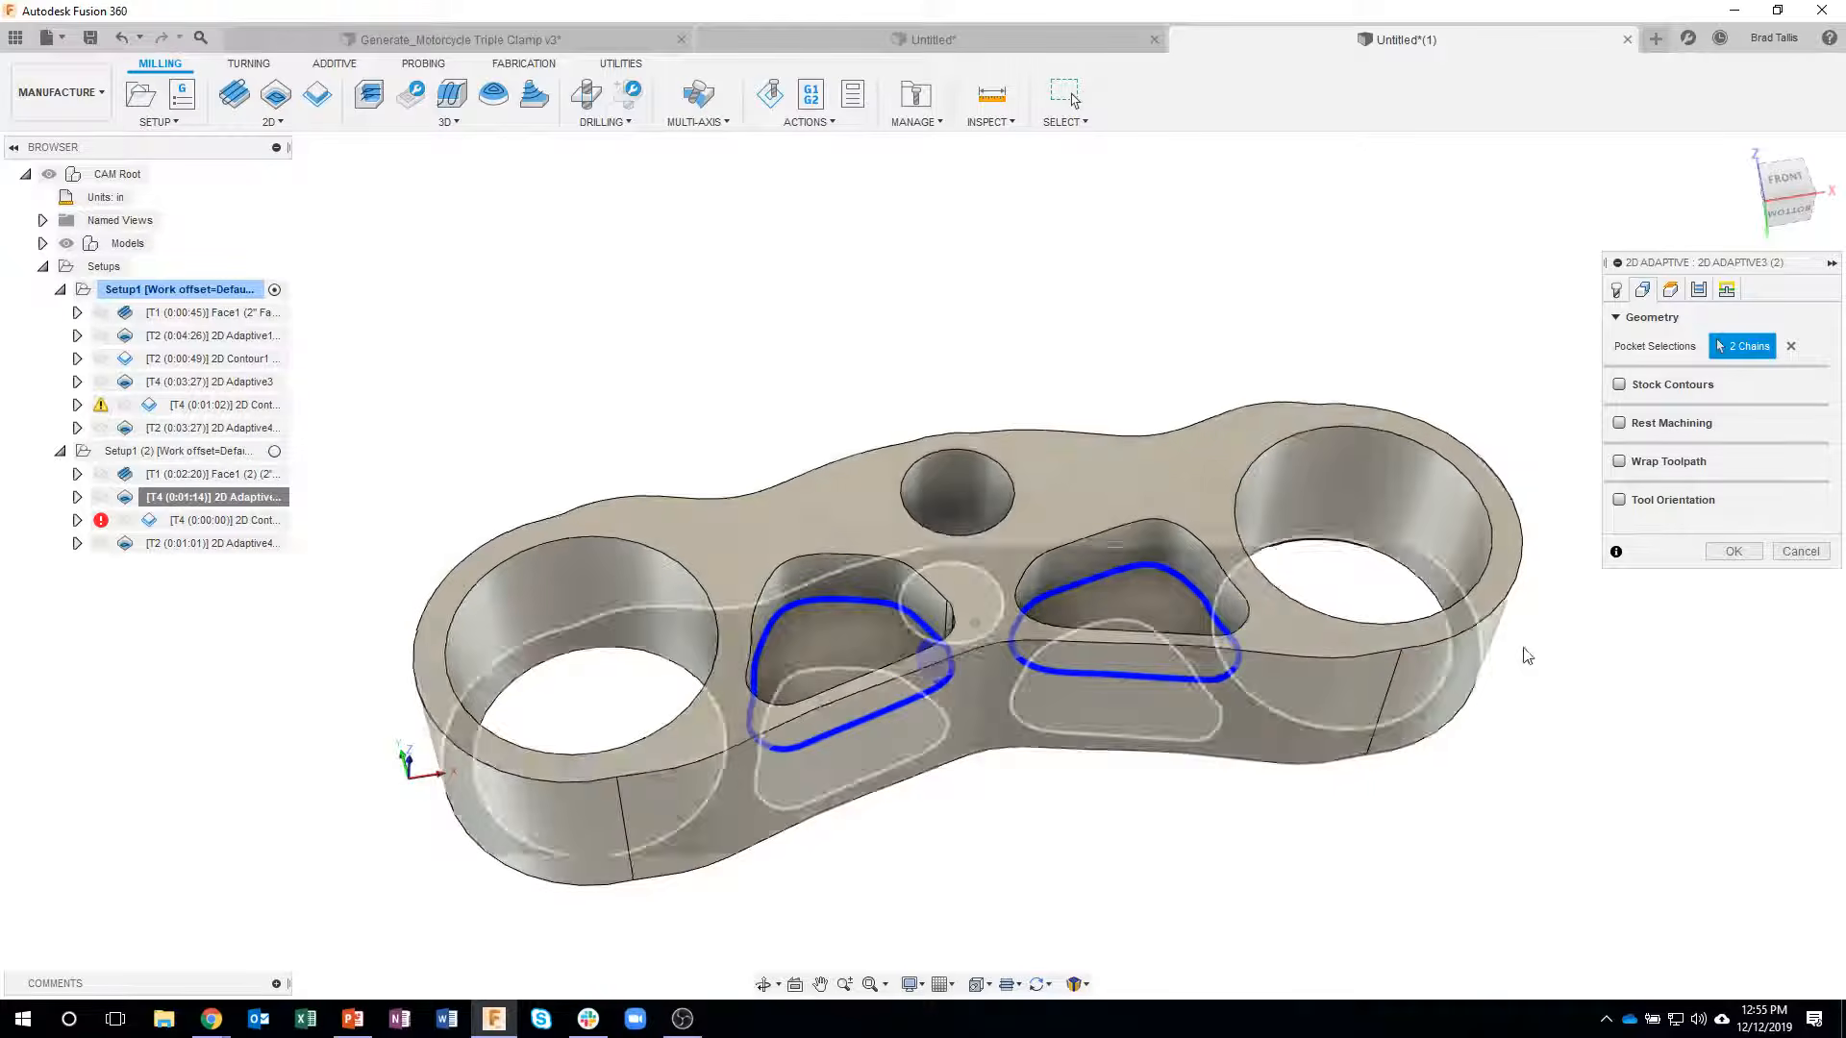
click(1728, 556)
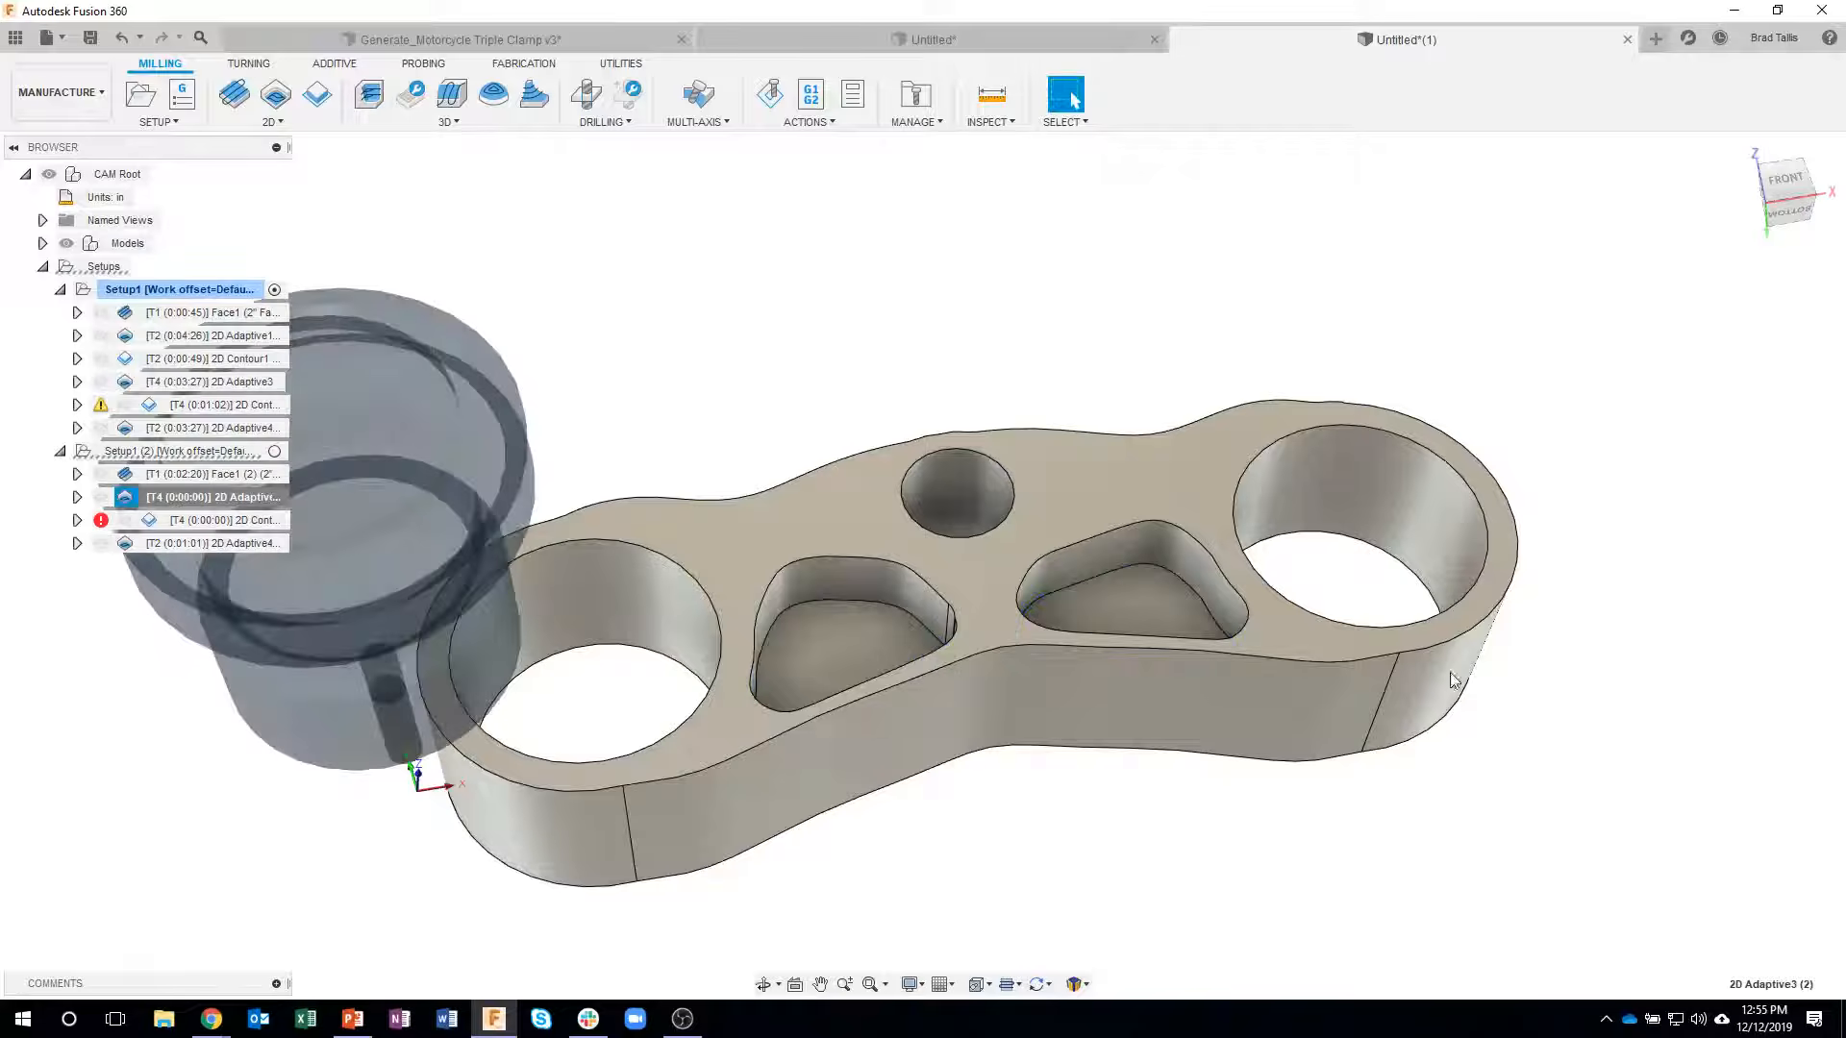
shift+middle_drag(1055, 855, 990, 629)
scroll(966, 577, up, 5)
shift+middle_drag(1313, 435, 1274, 516)
shift+middle_drag(581, 594, 623, 577)
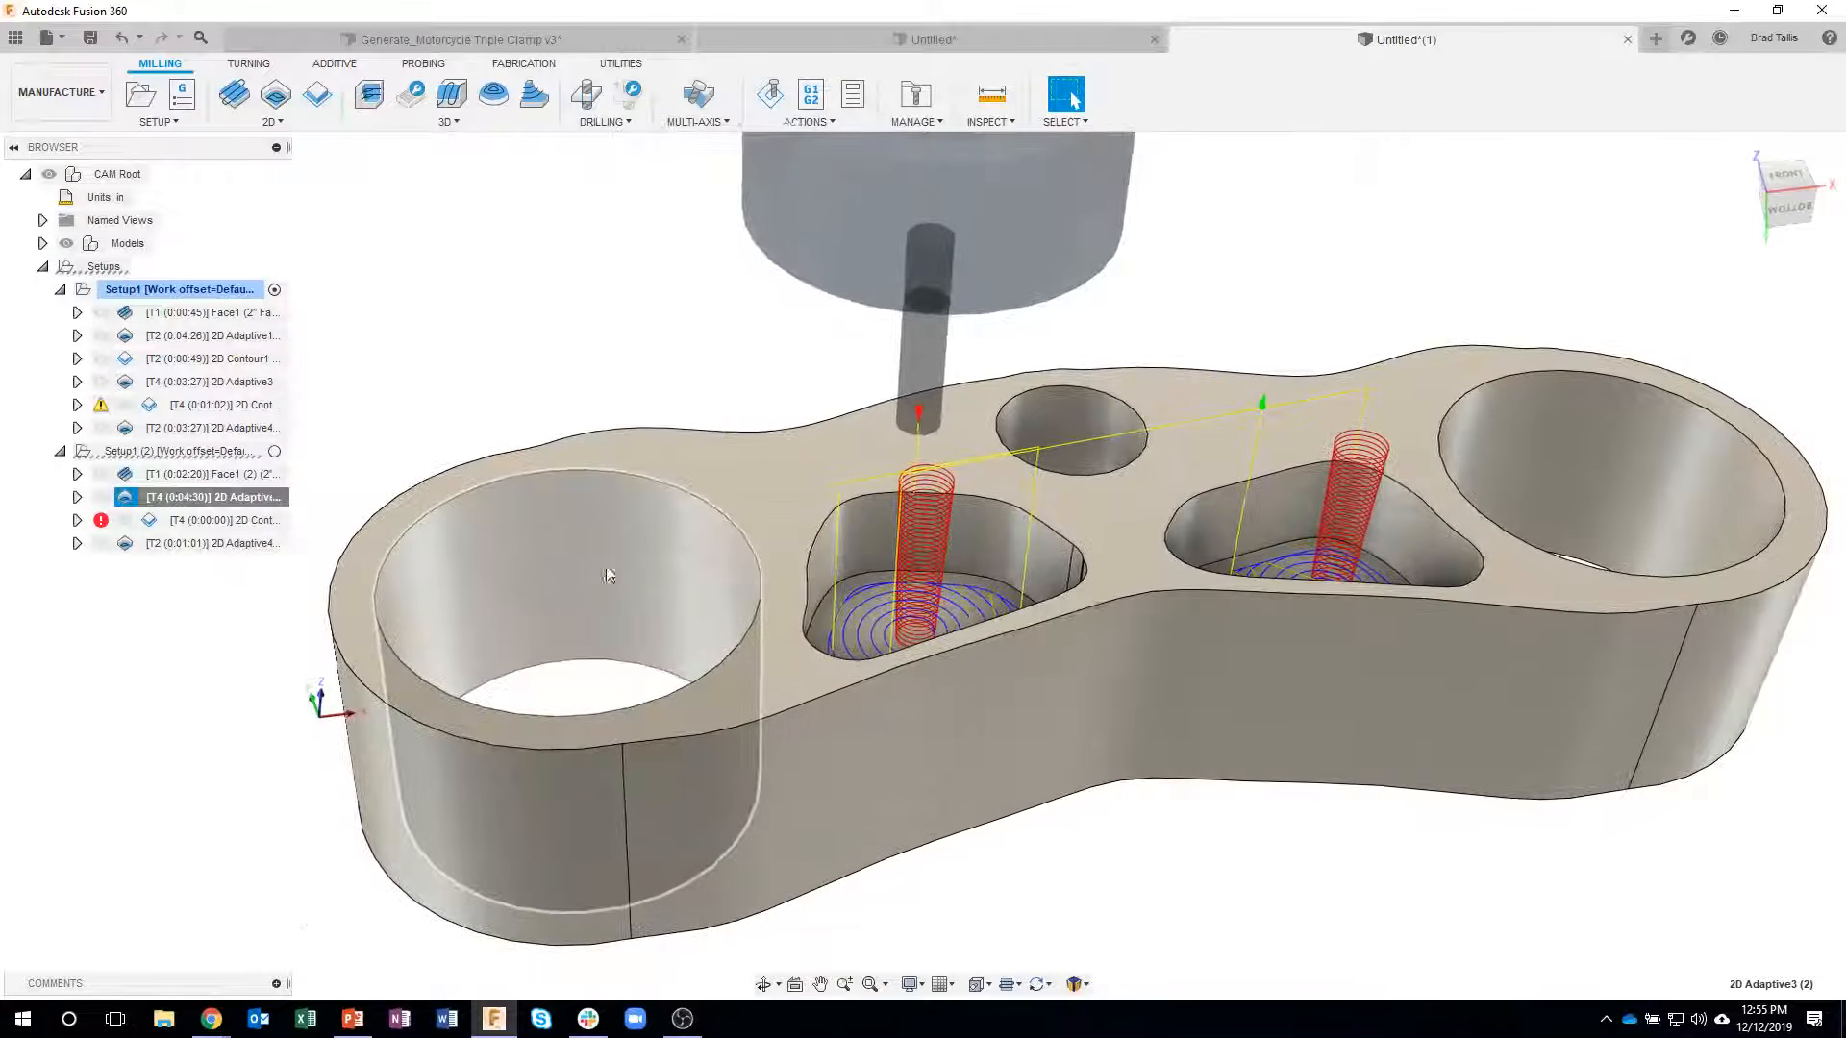
shift+middle_drag(332, 449, 365, 481)
- Replace the contour selection of the second setup's 2D Contour2 with the floor edges of the two triangular pockets on the flipped side
click(255, 517)
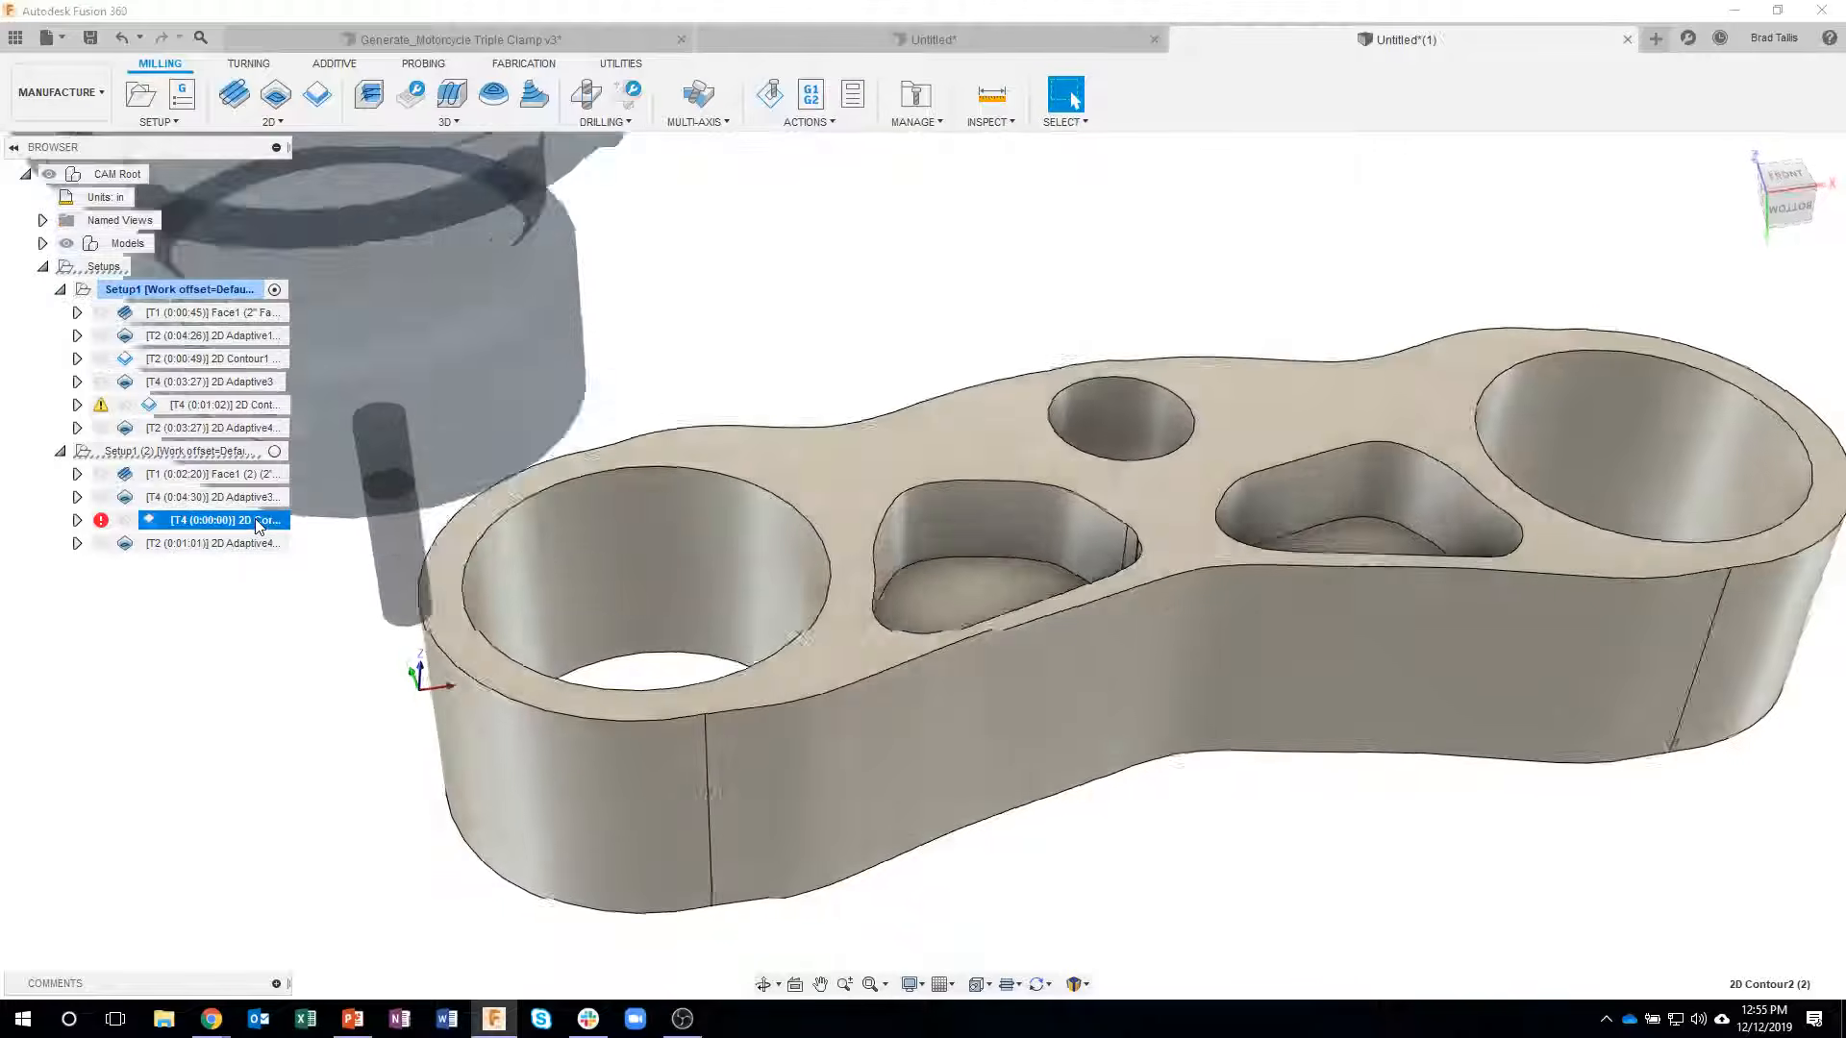
right_click(245, 530)
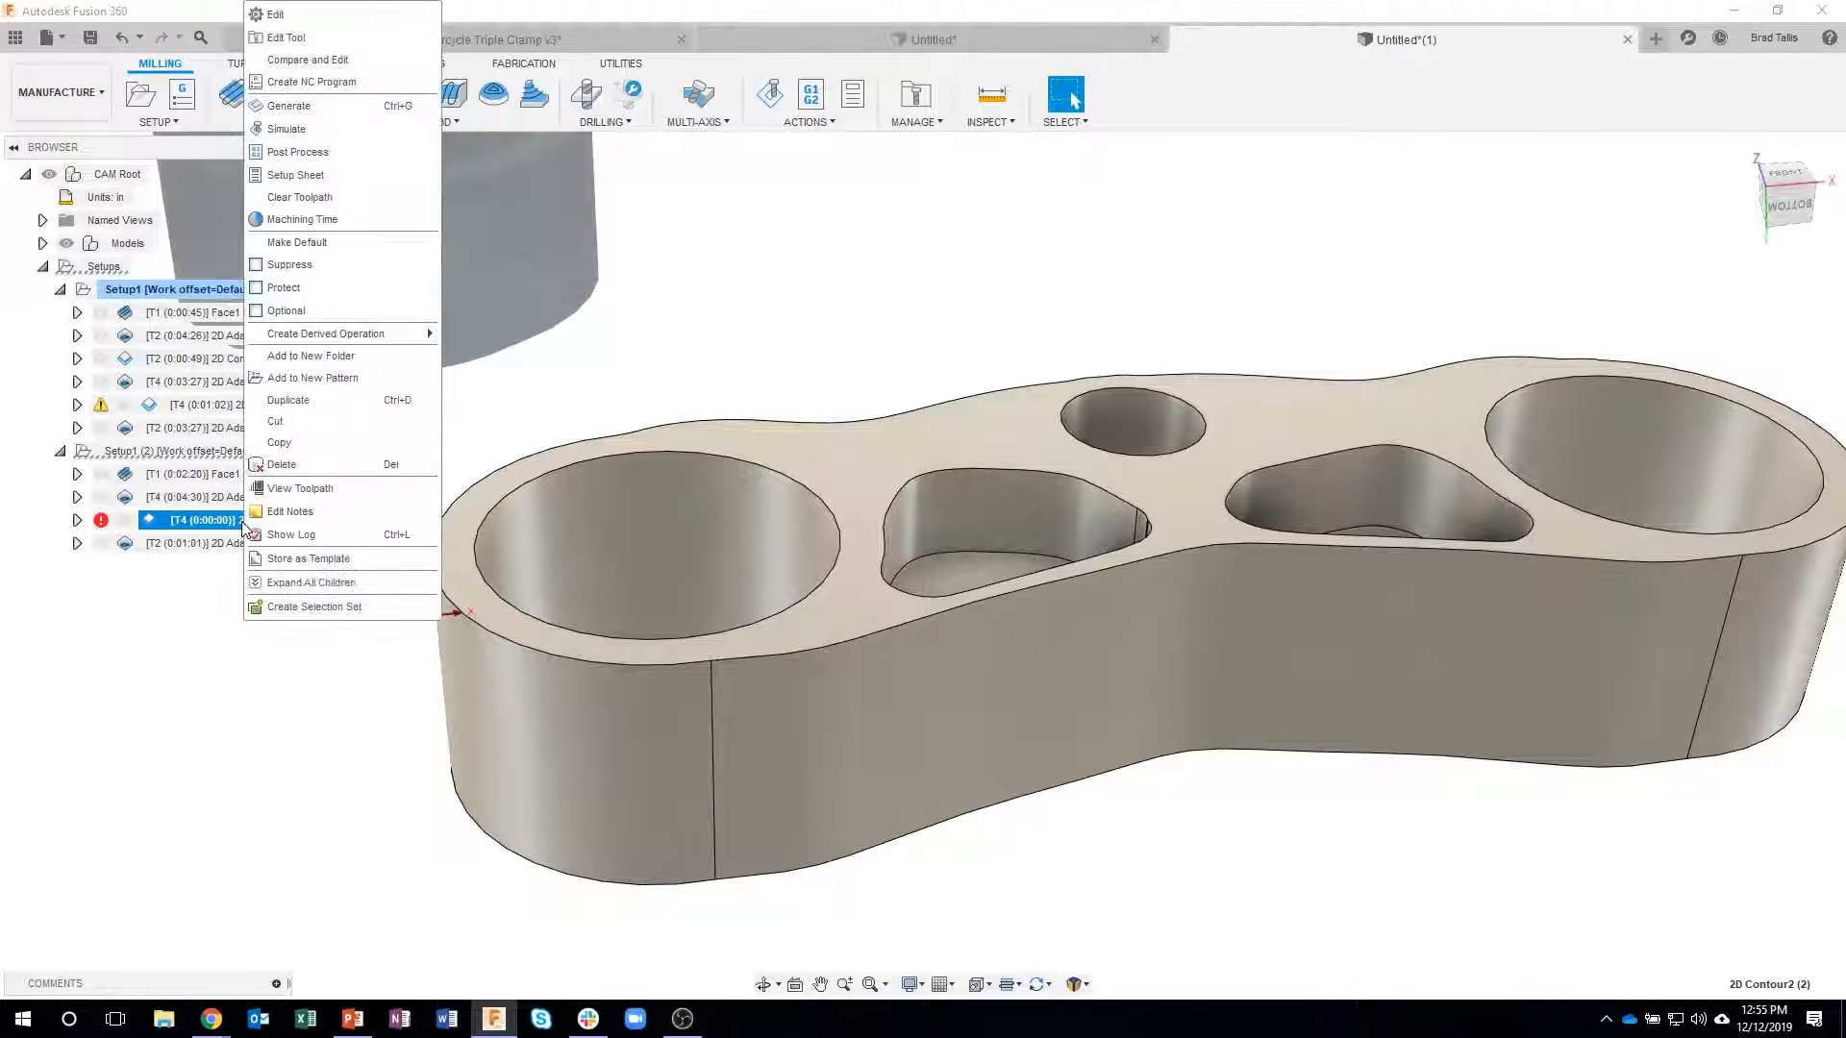
click(308, 16)
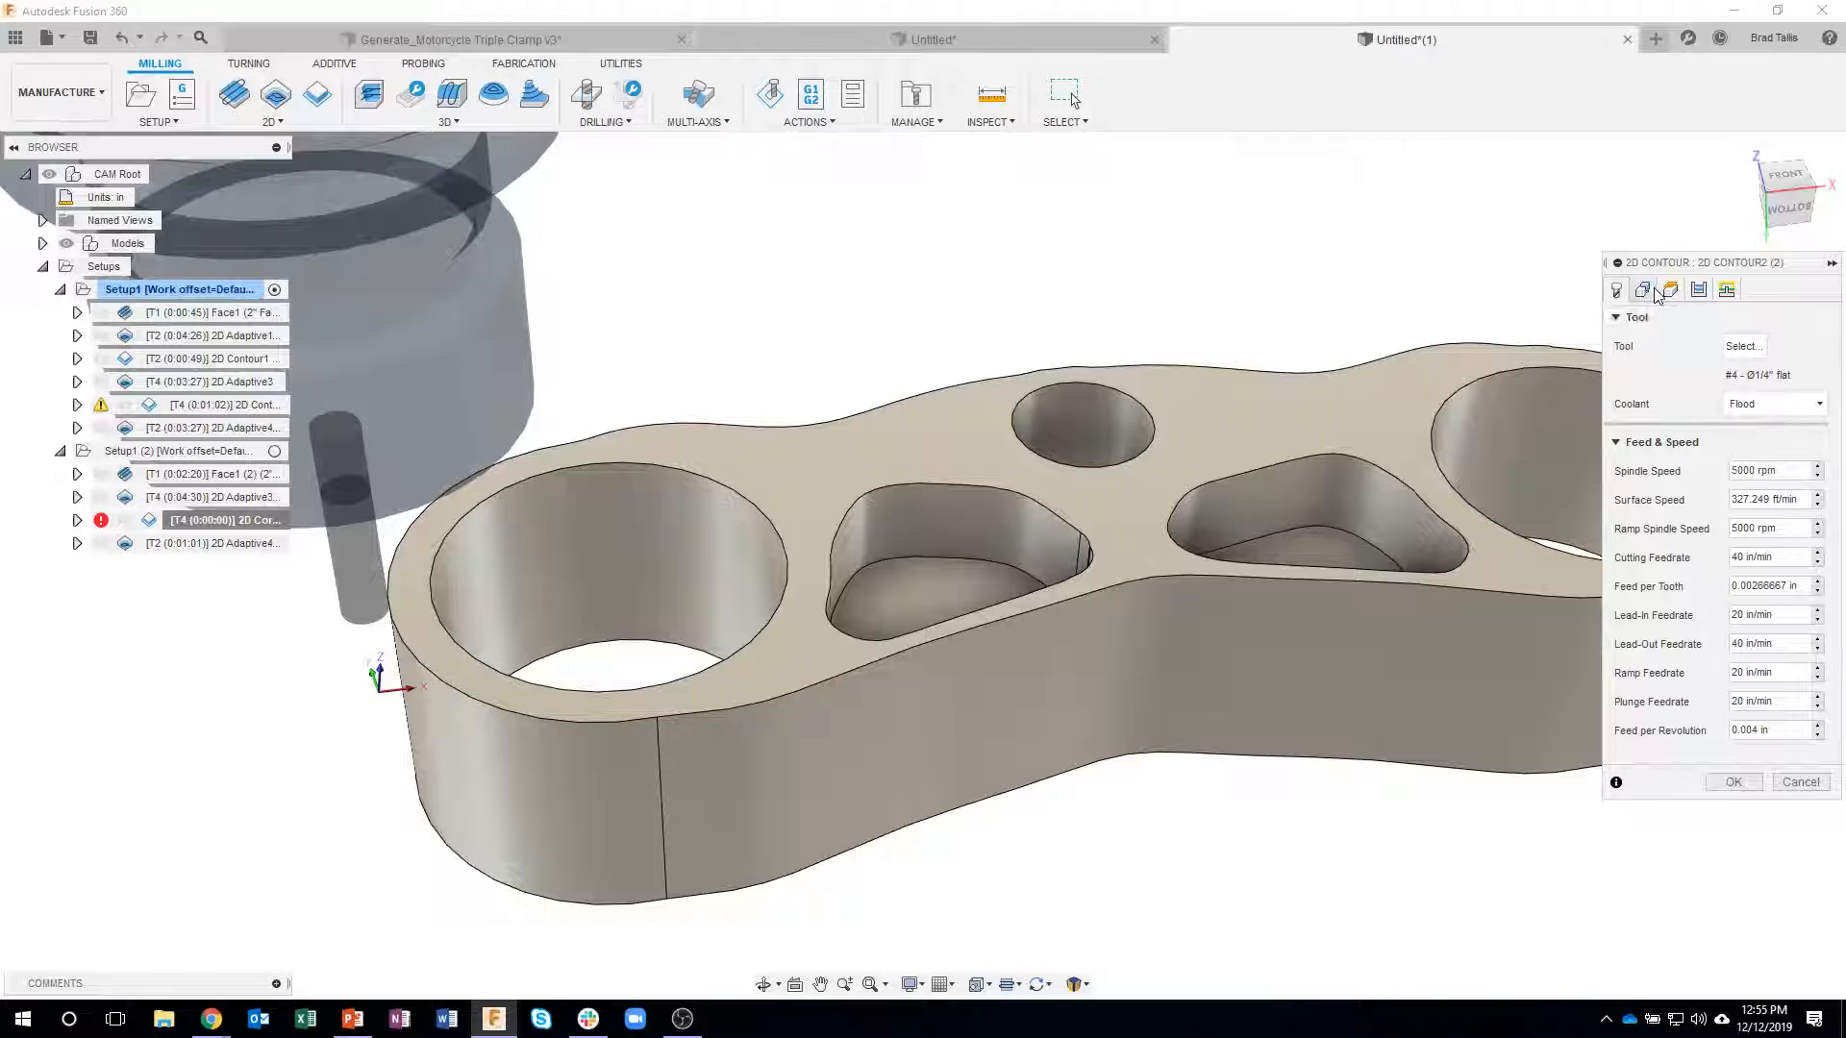
click(1654, 290)
click(1814, 348)
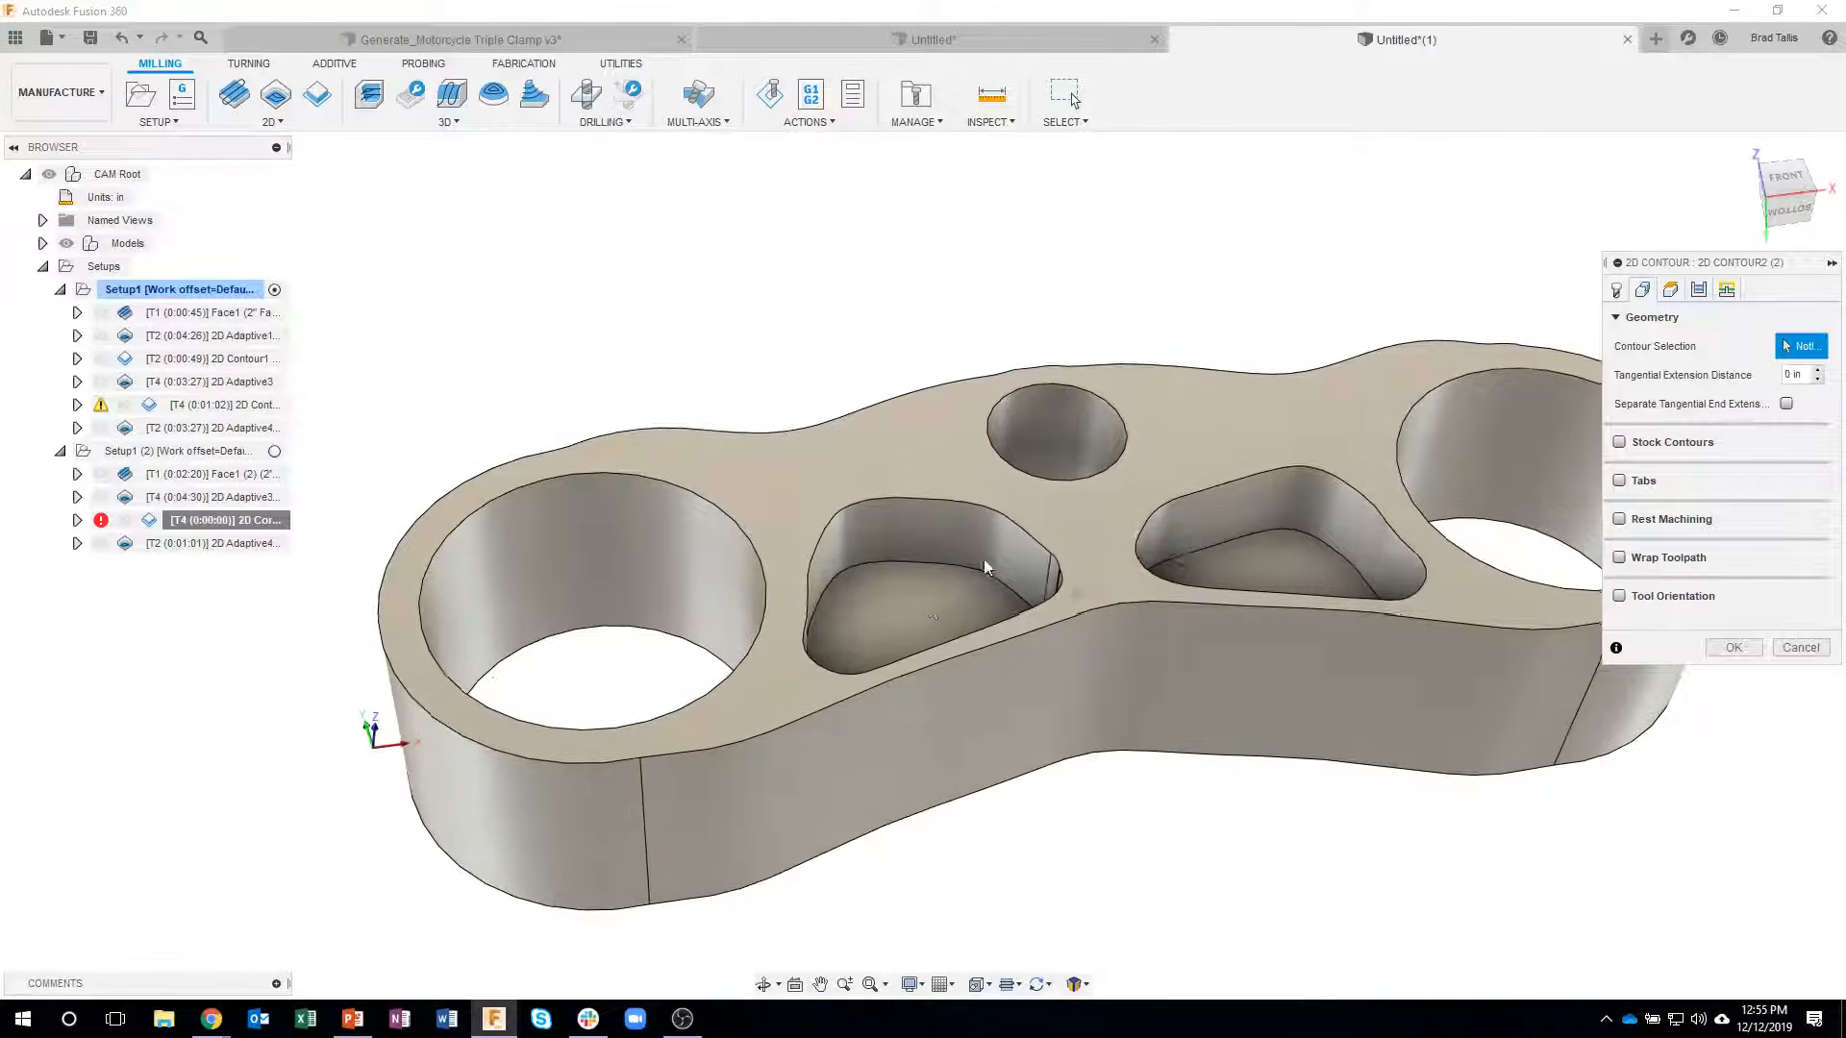
click(939, 565)
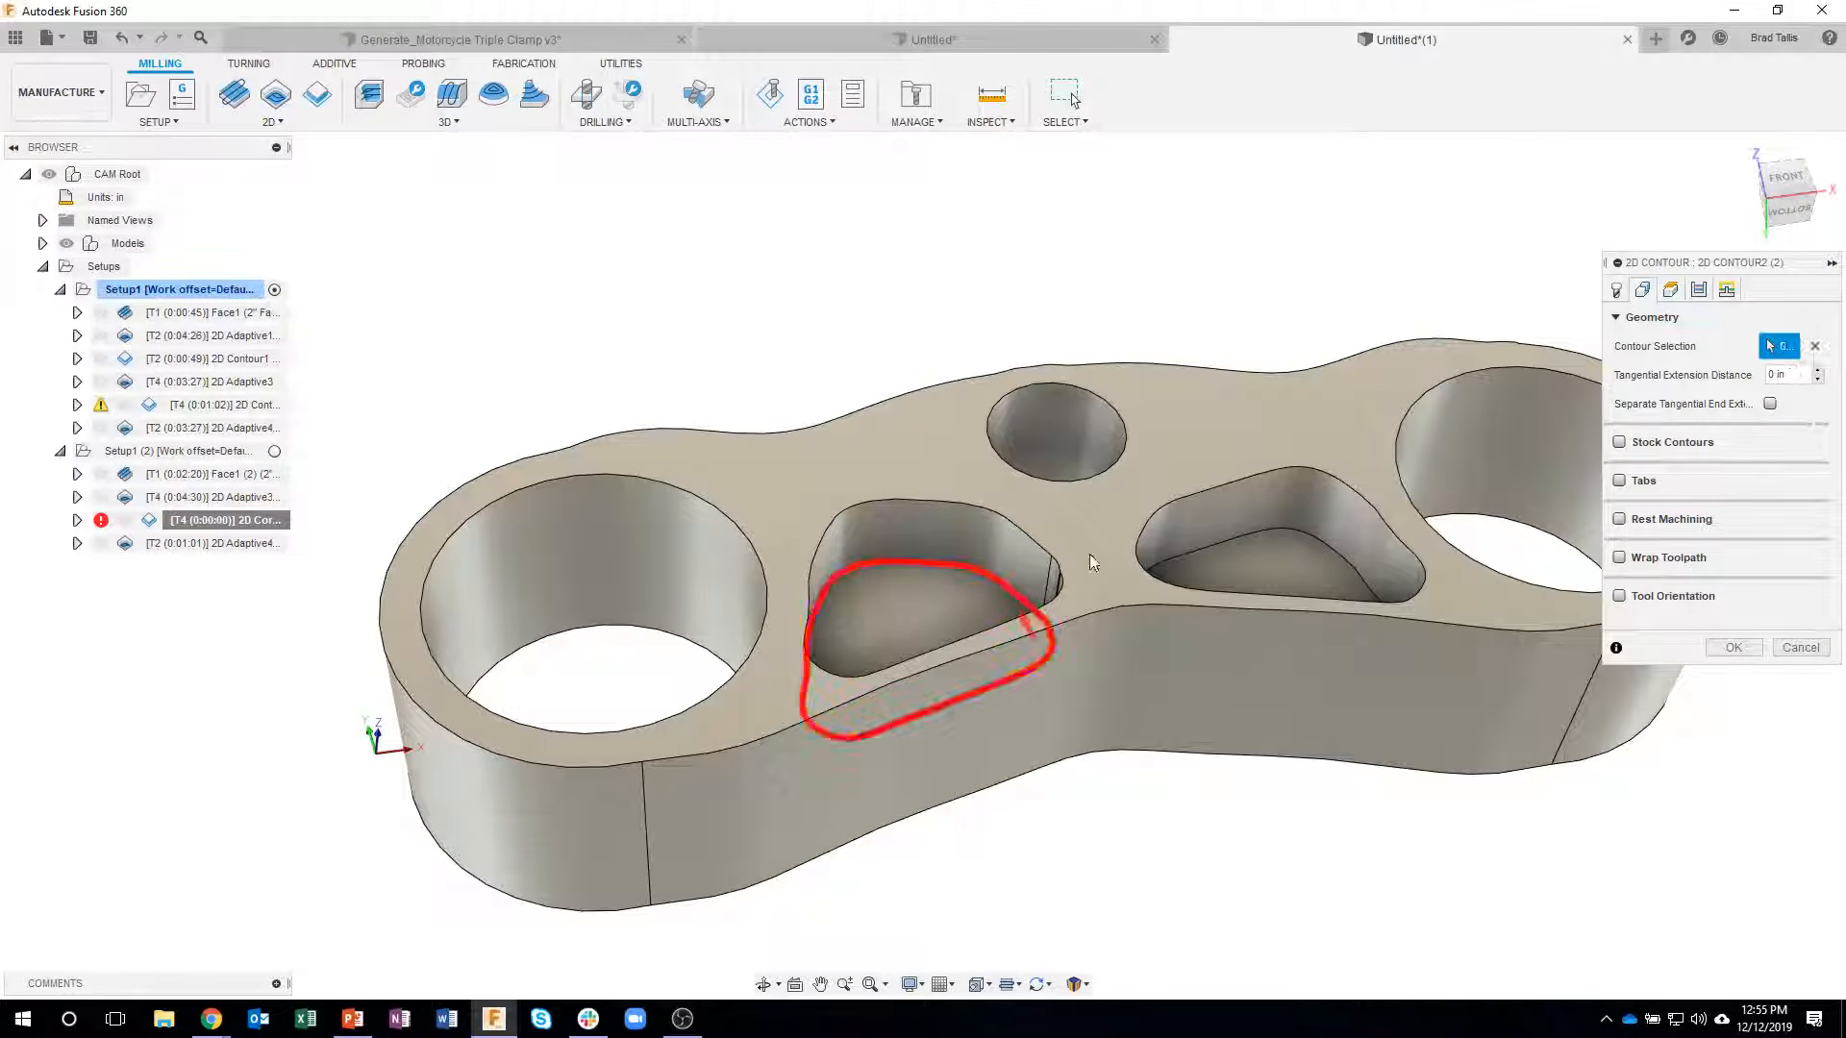
click(1223, 560)
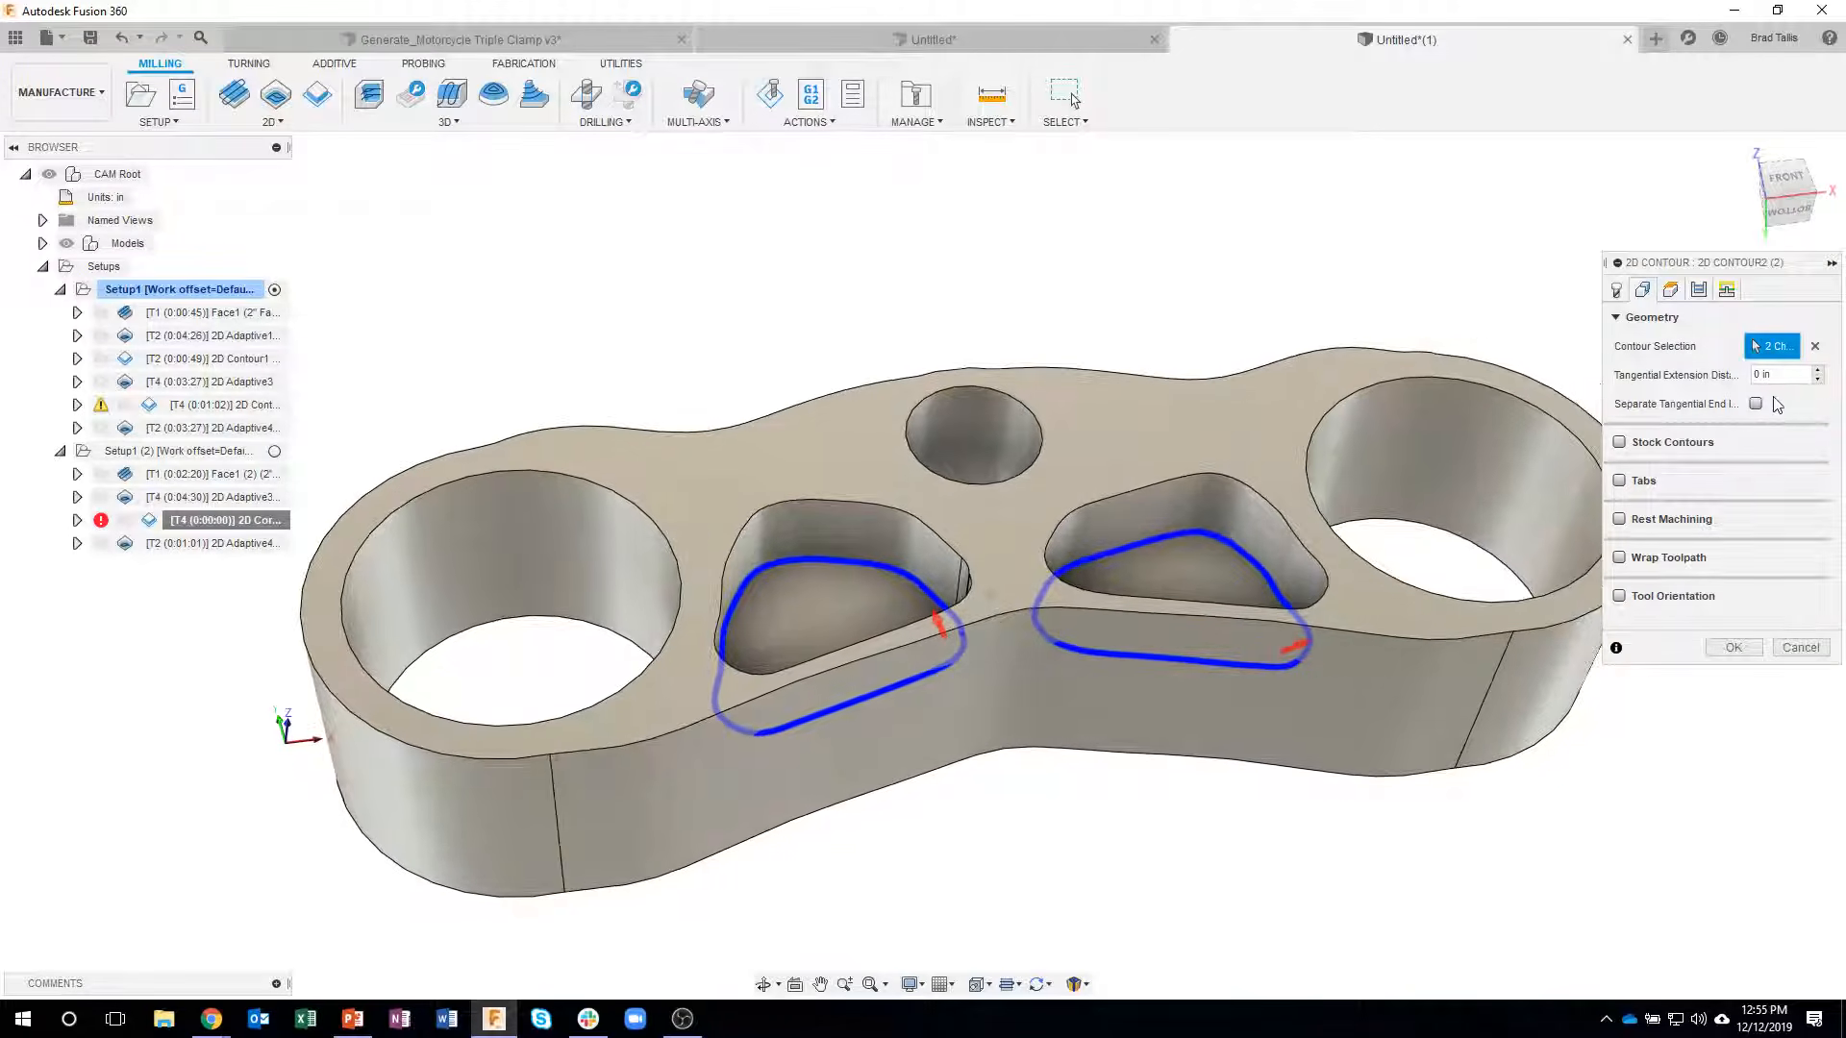
click(1699, 291)
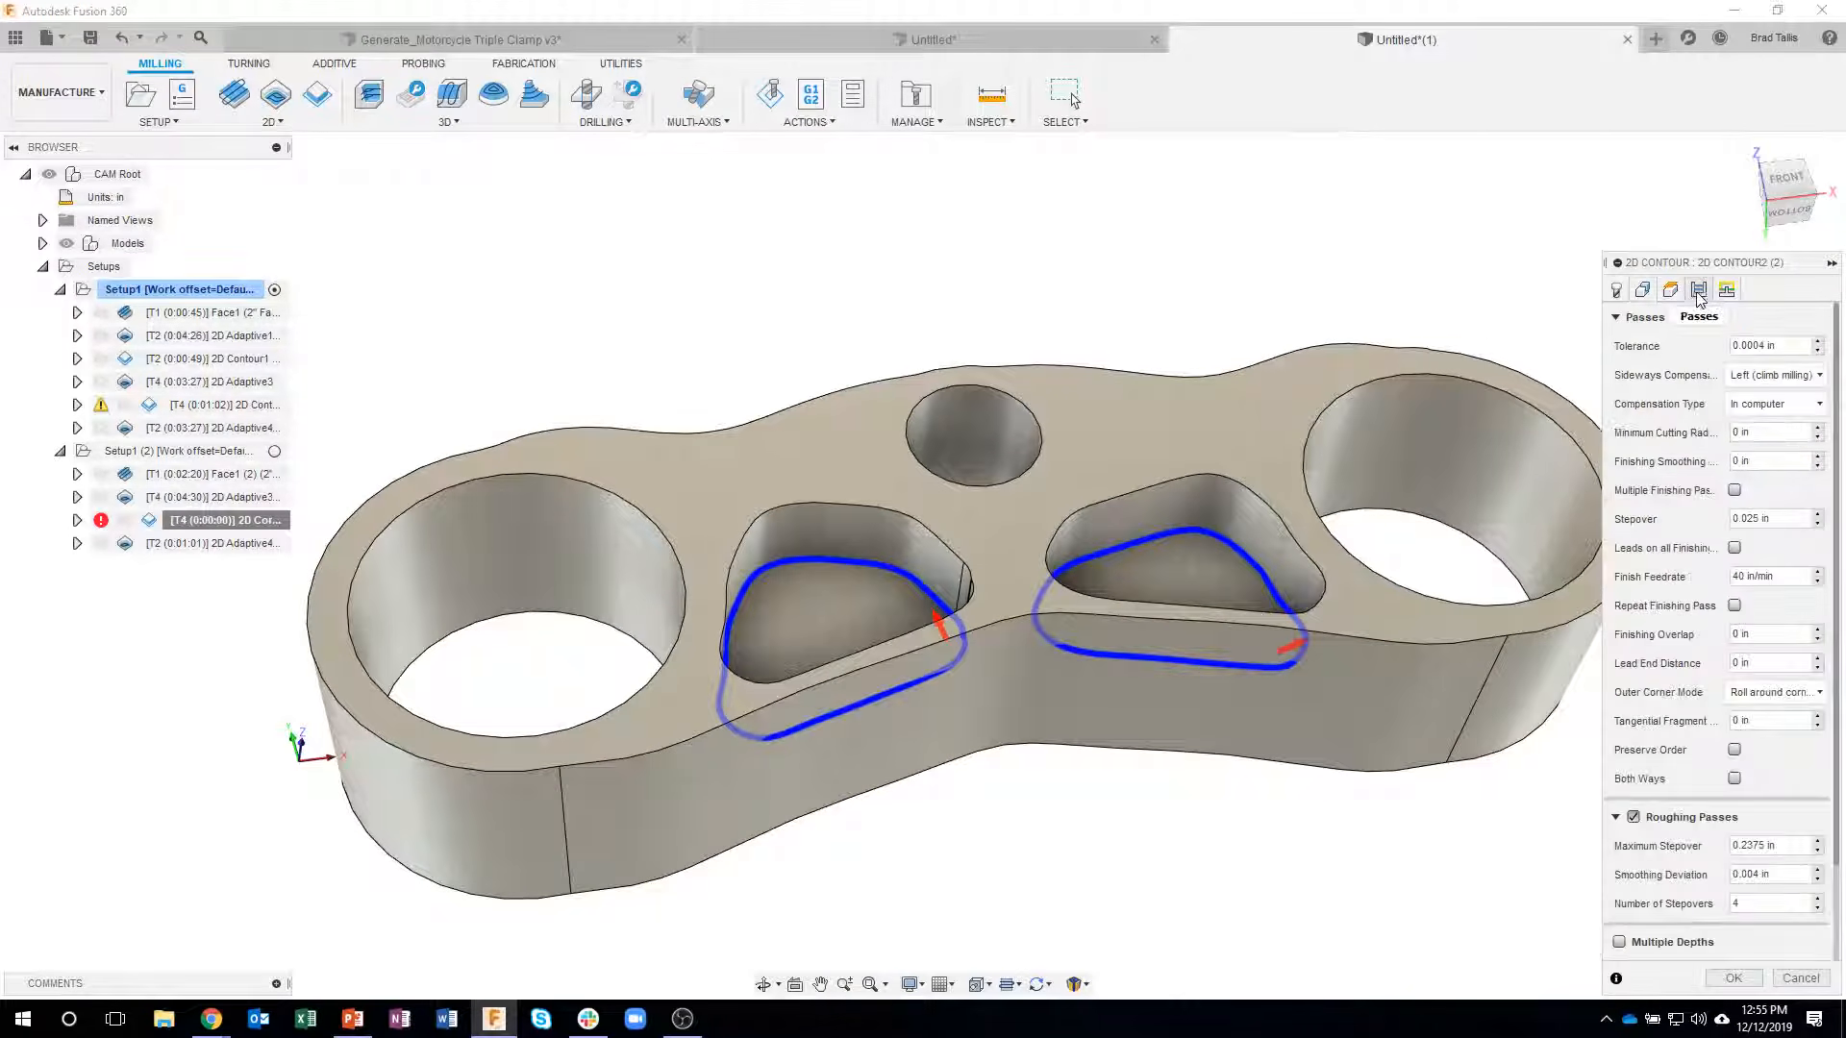
click(1730, 979)
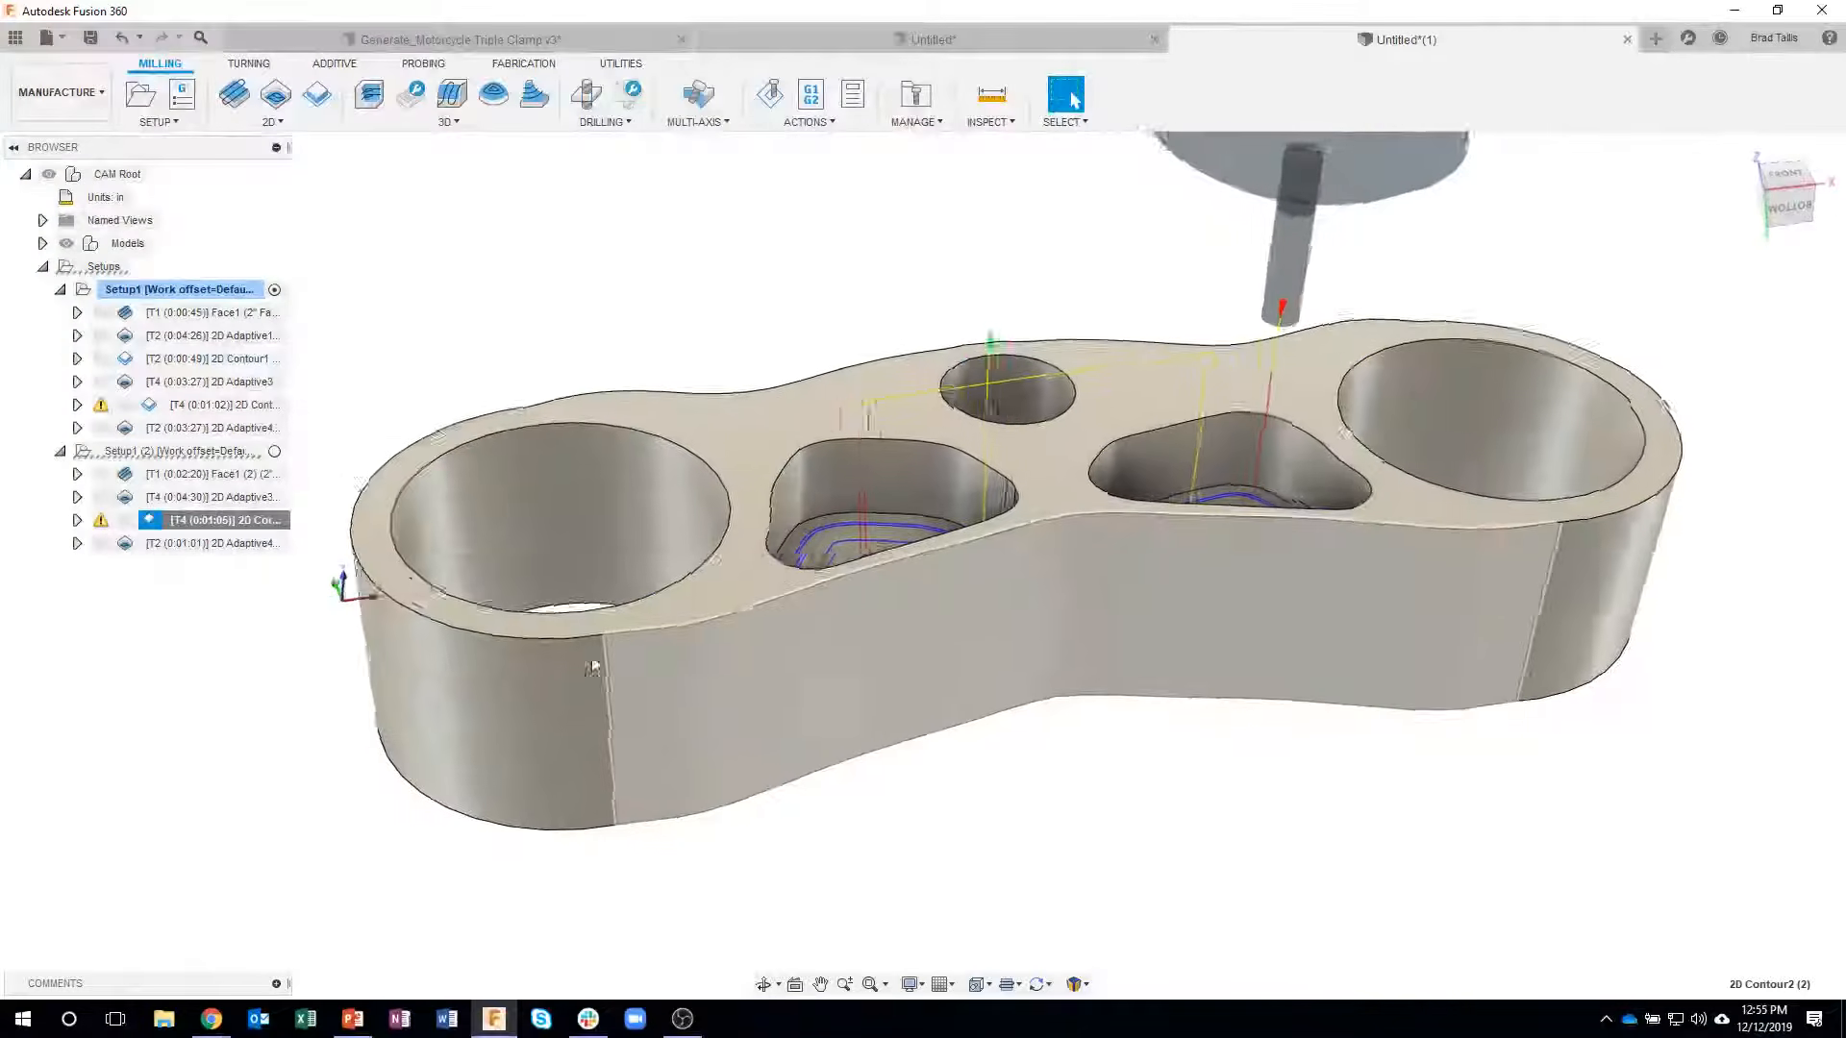
- Delete the outer-profile 2D Adaptive4 operation from the second setup
click(240, 543)
right_click(241, 545)
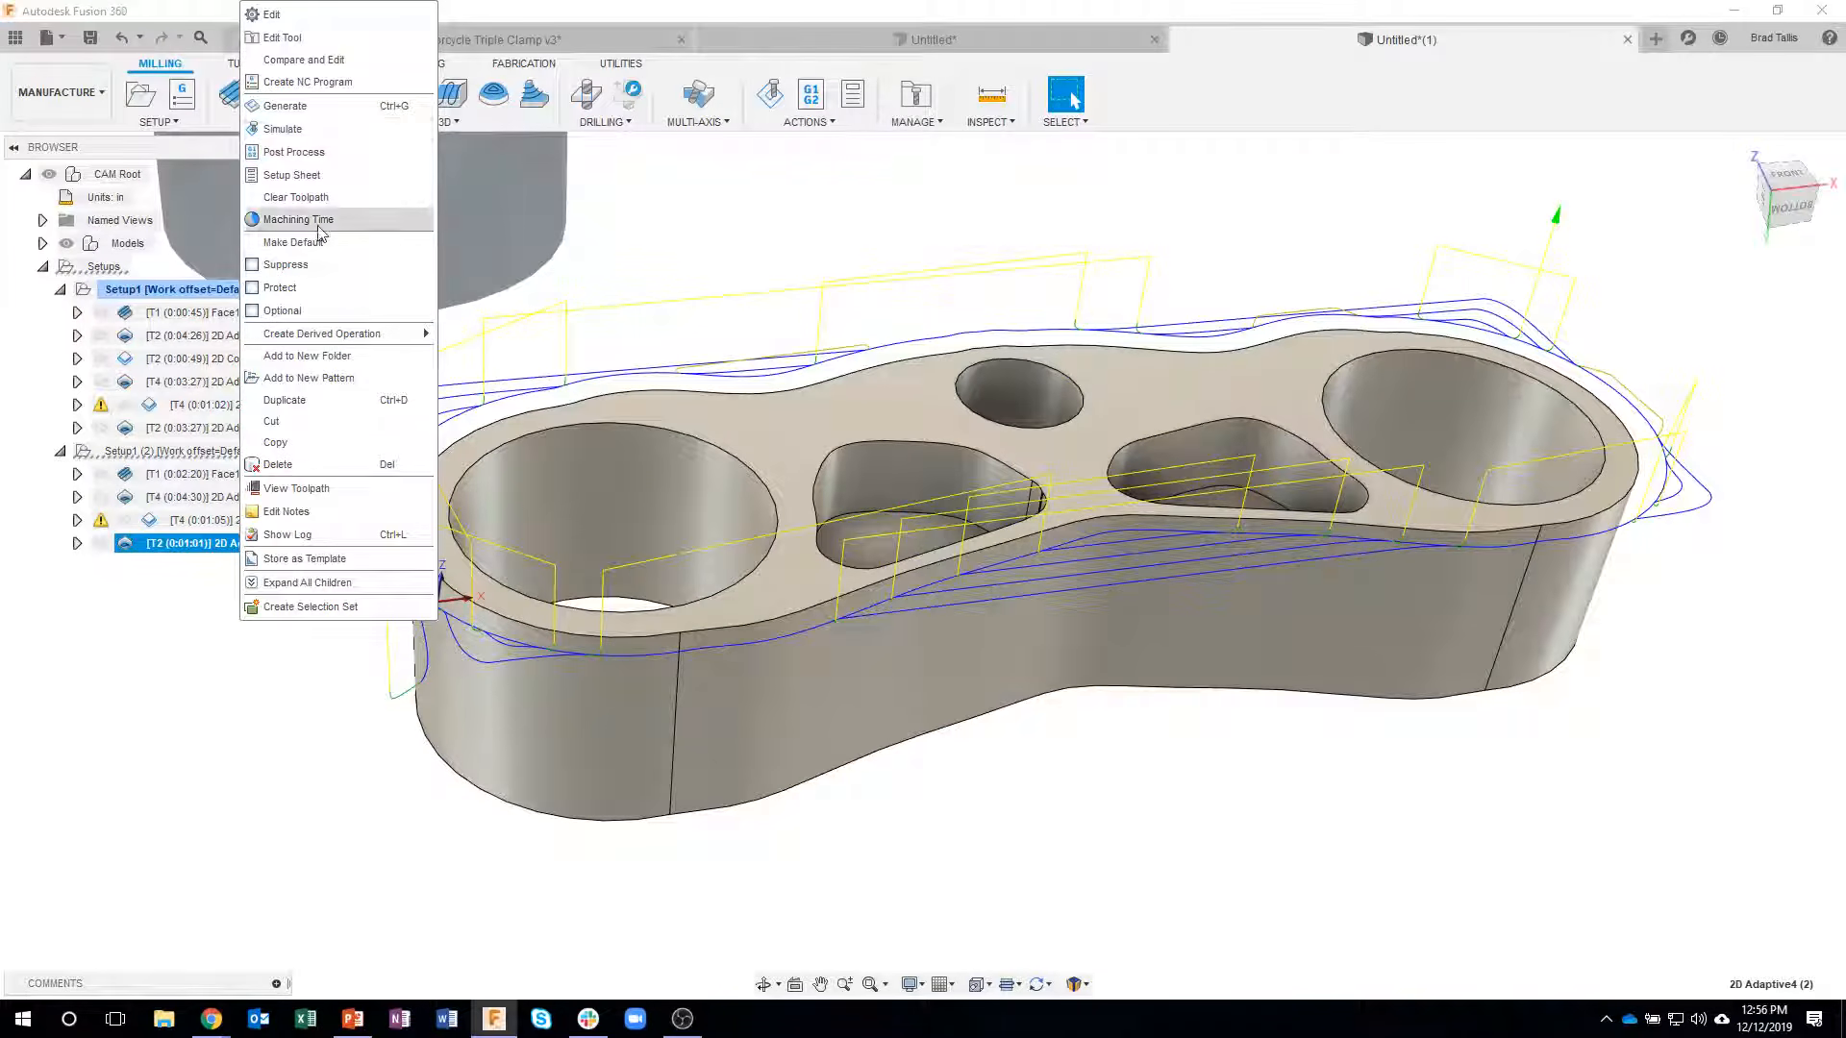
click(304, 463)
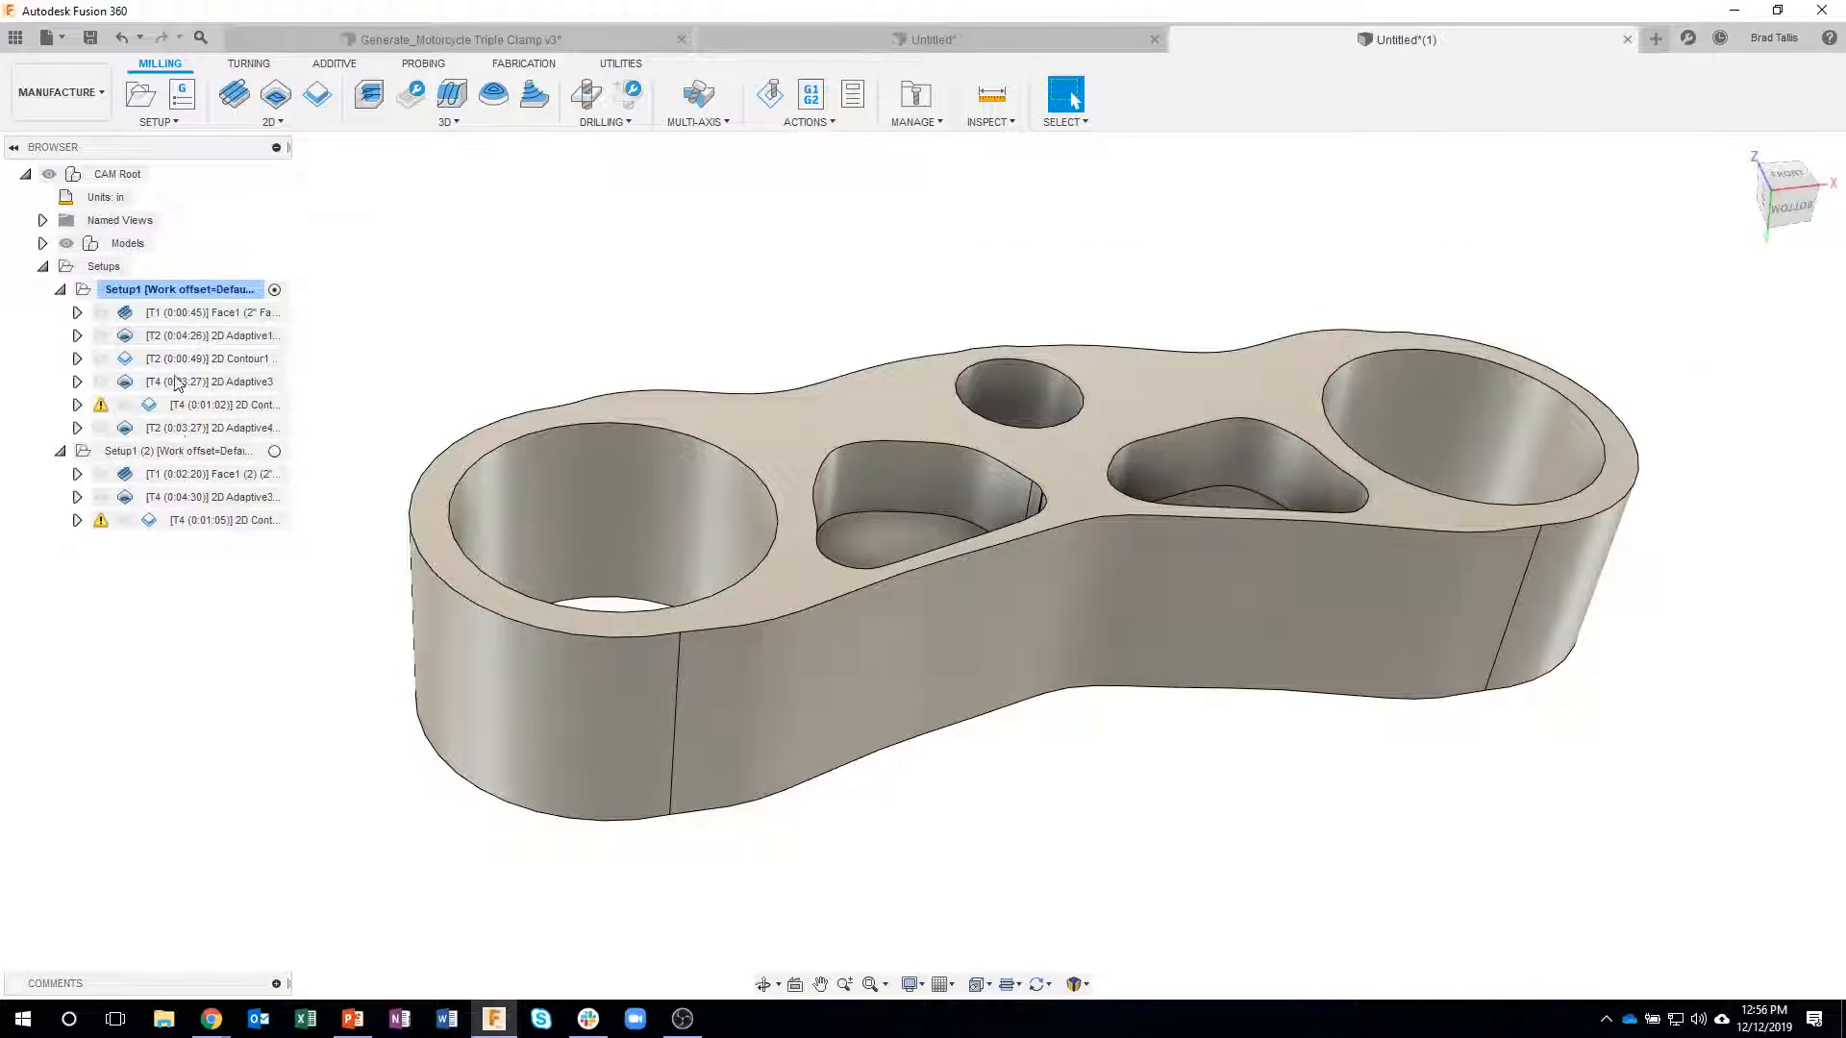
- Examine the first setup's stock and orientation, and review the second setup's face, pocket adaptive and pocket contour toolpaths
click(155, 292)
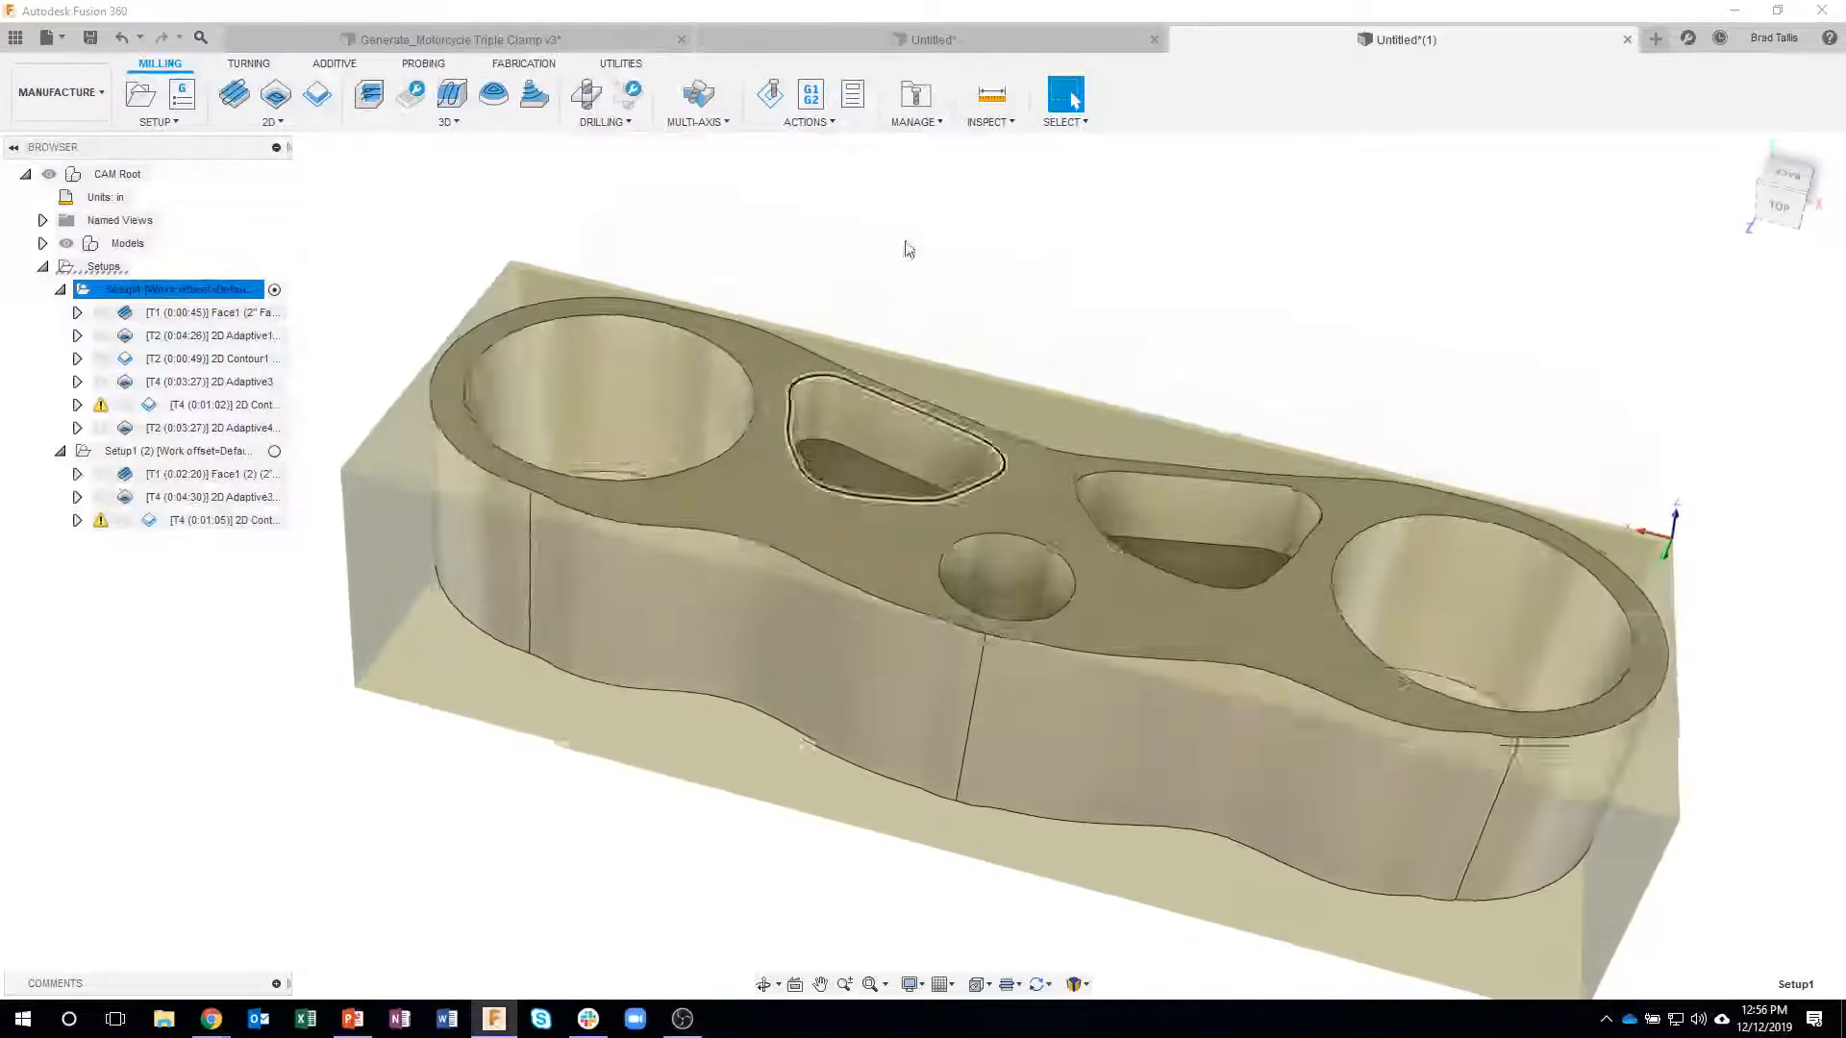
shift+middle_drag(908, 250, 1014, 591)
shift+middle_drag(1042, 708, 740, 471)
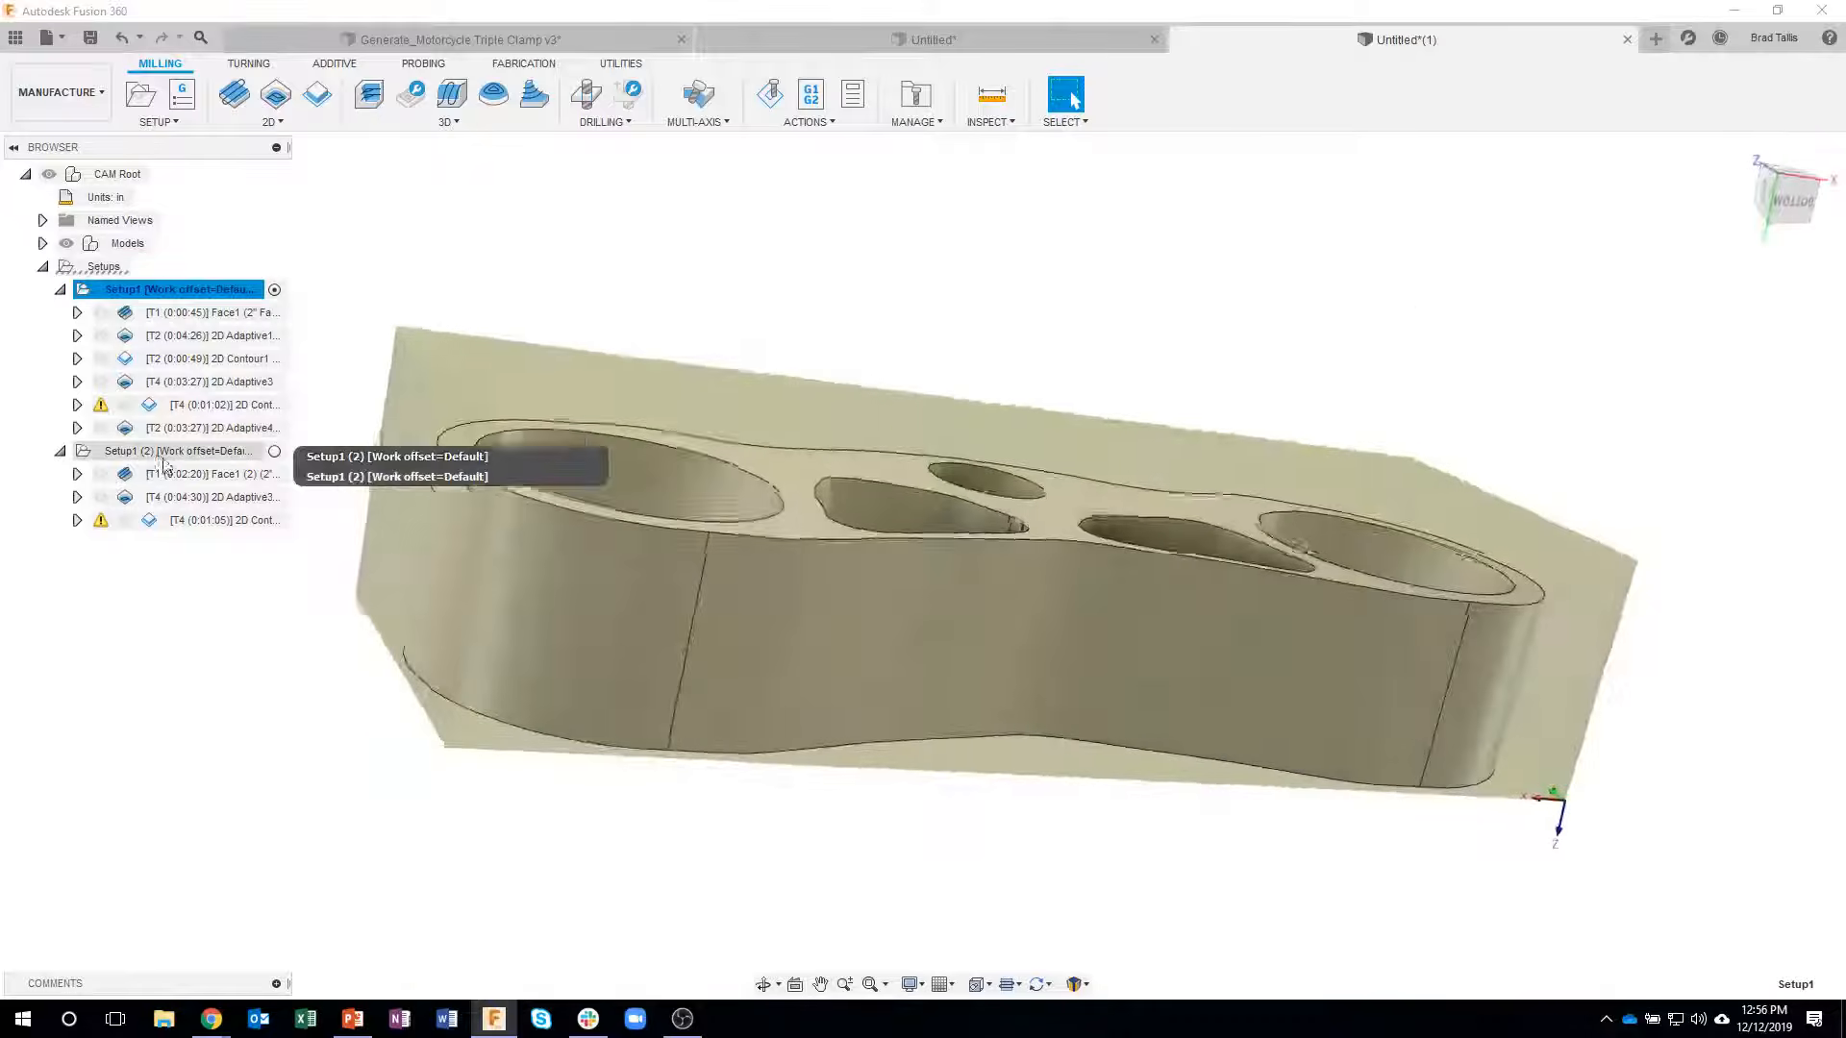
click(181, 476)
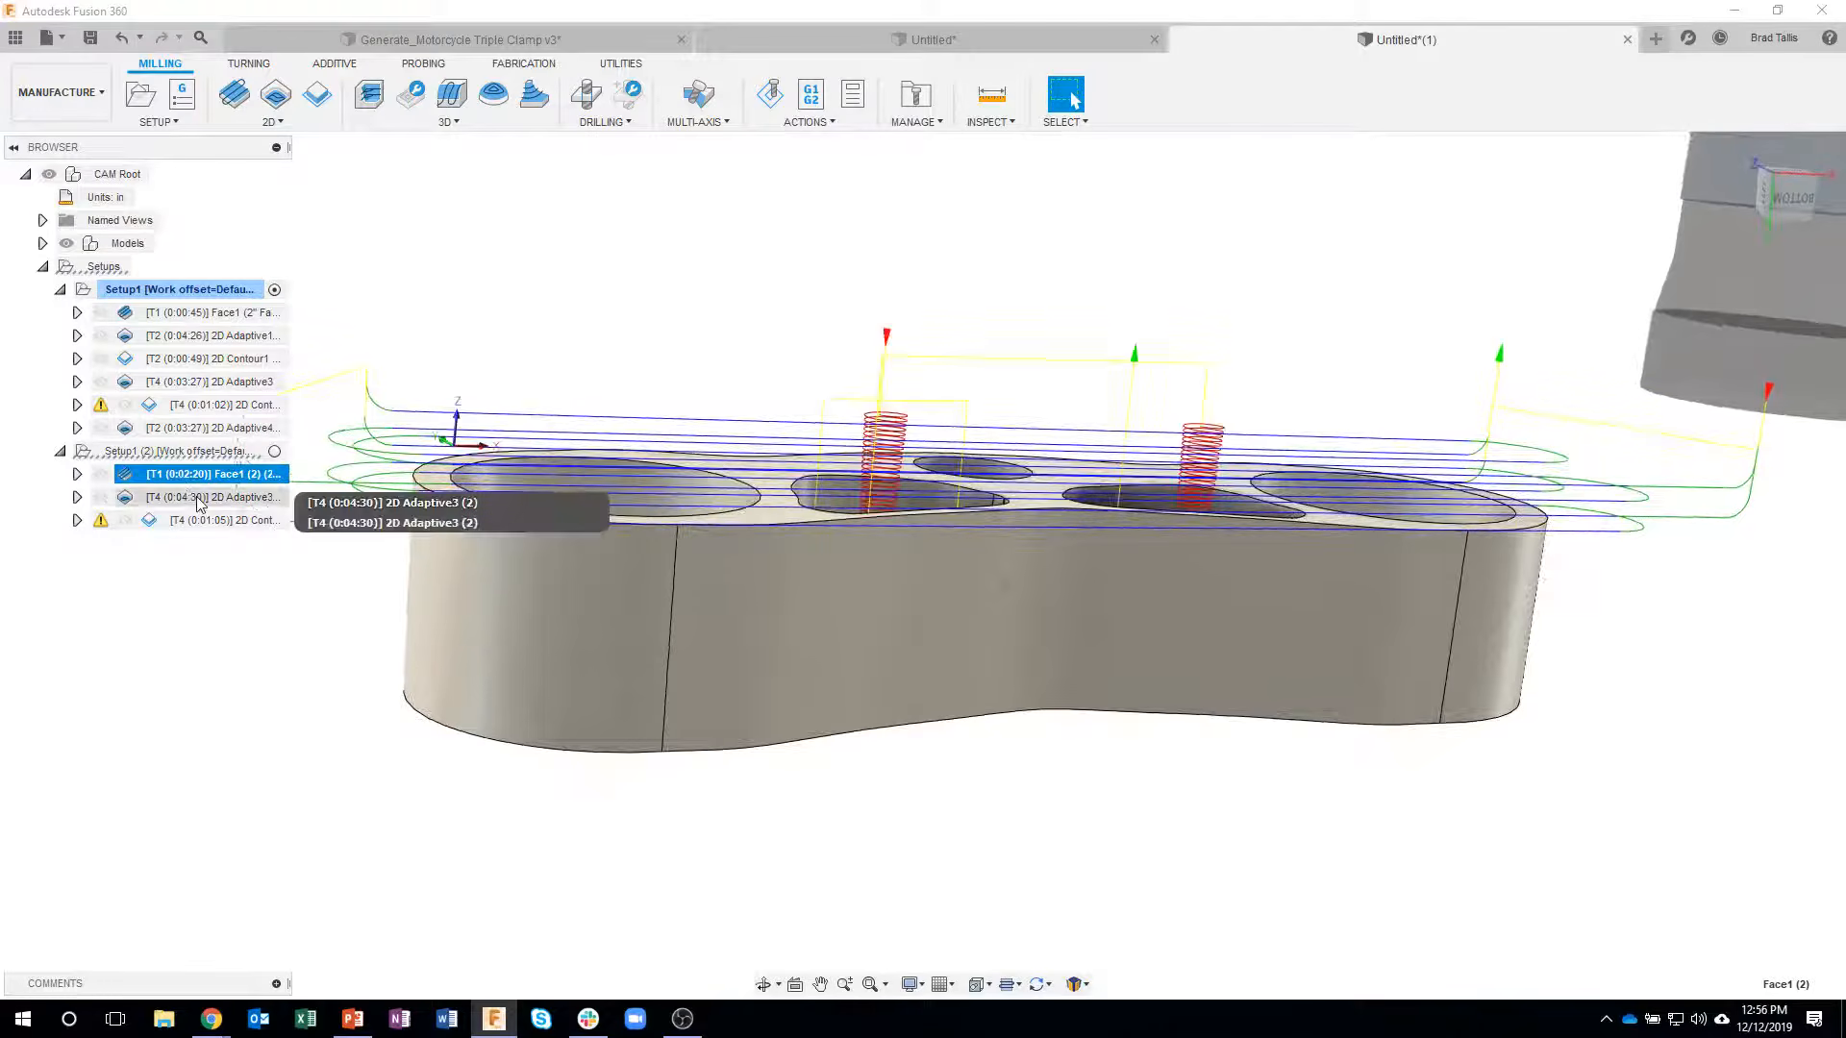
click(198, 498)
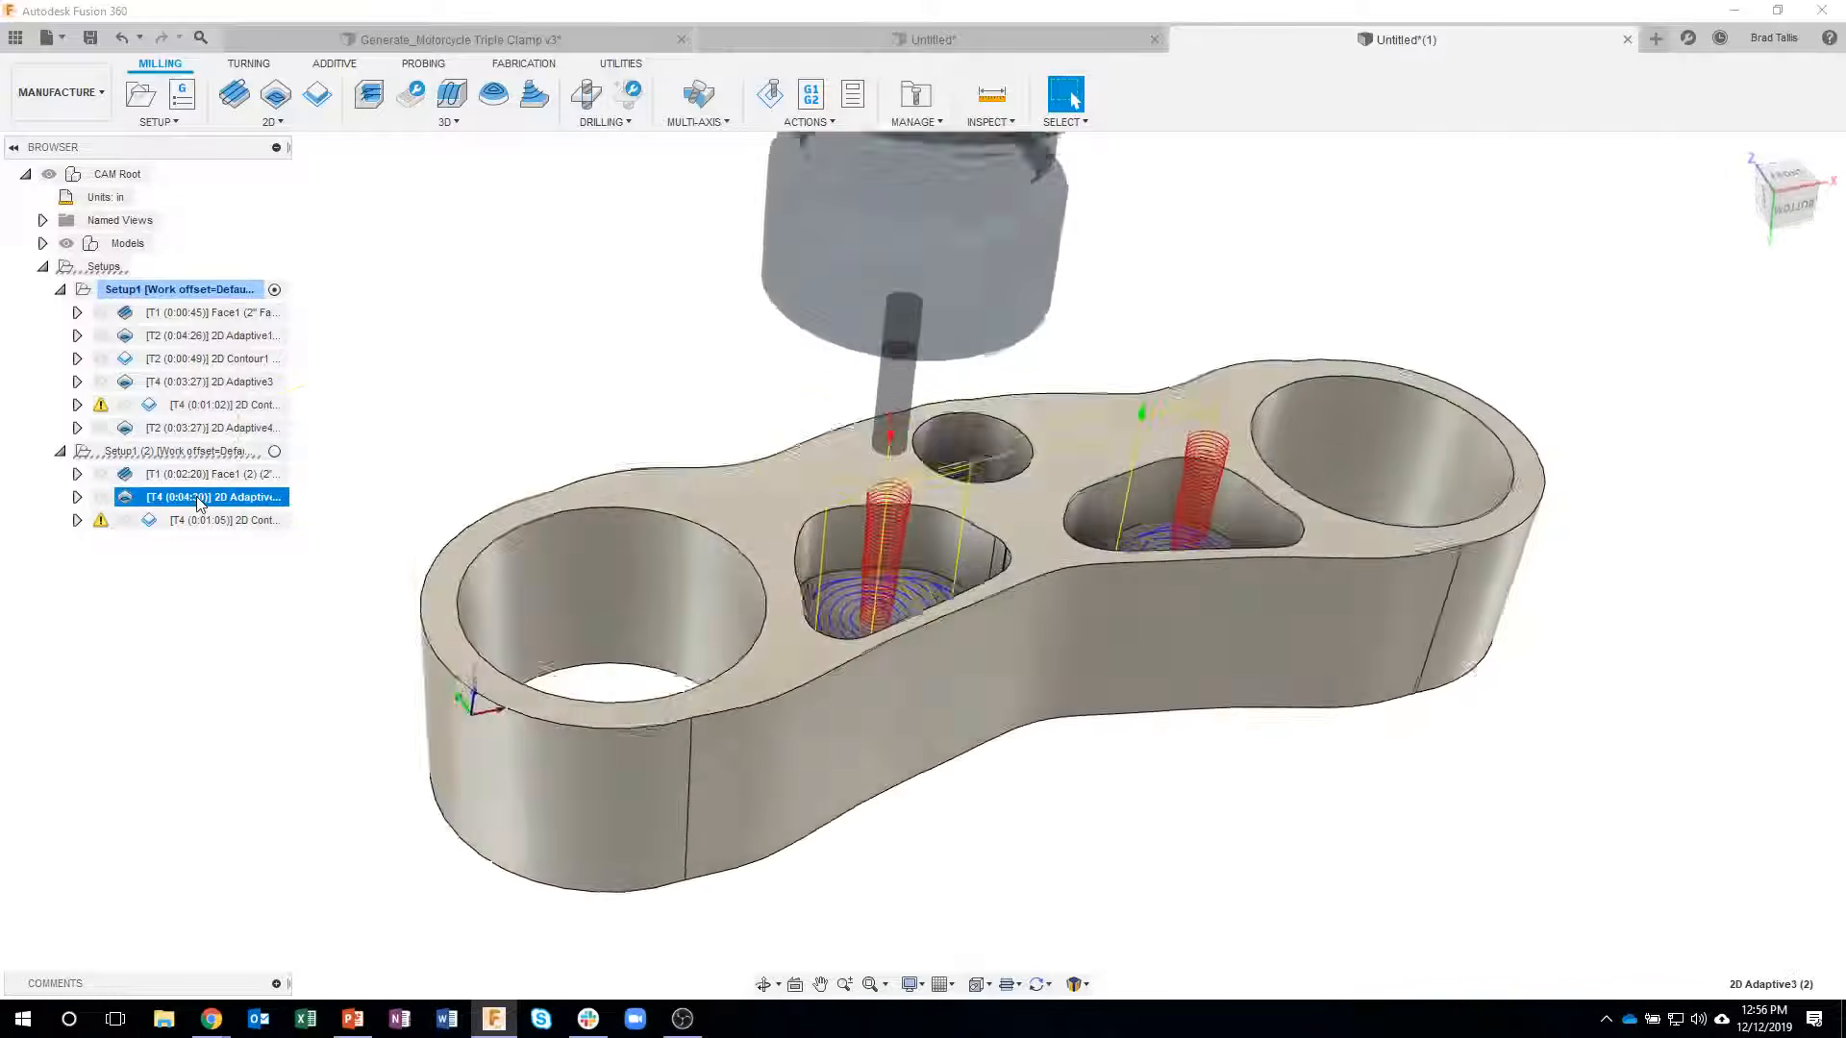
click(215, 520)
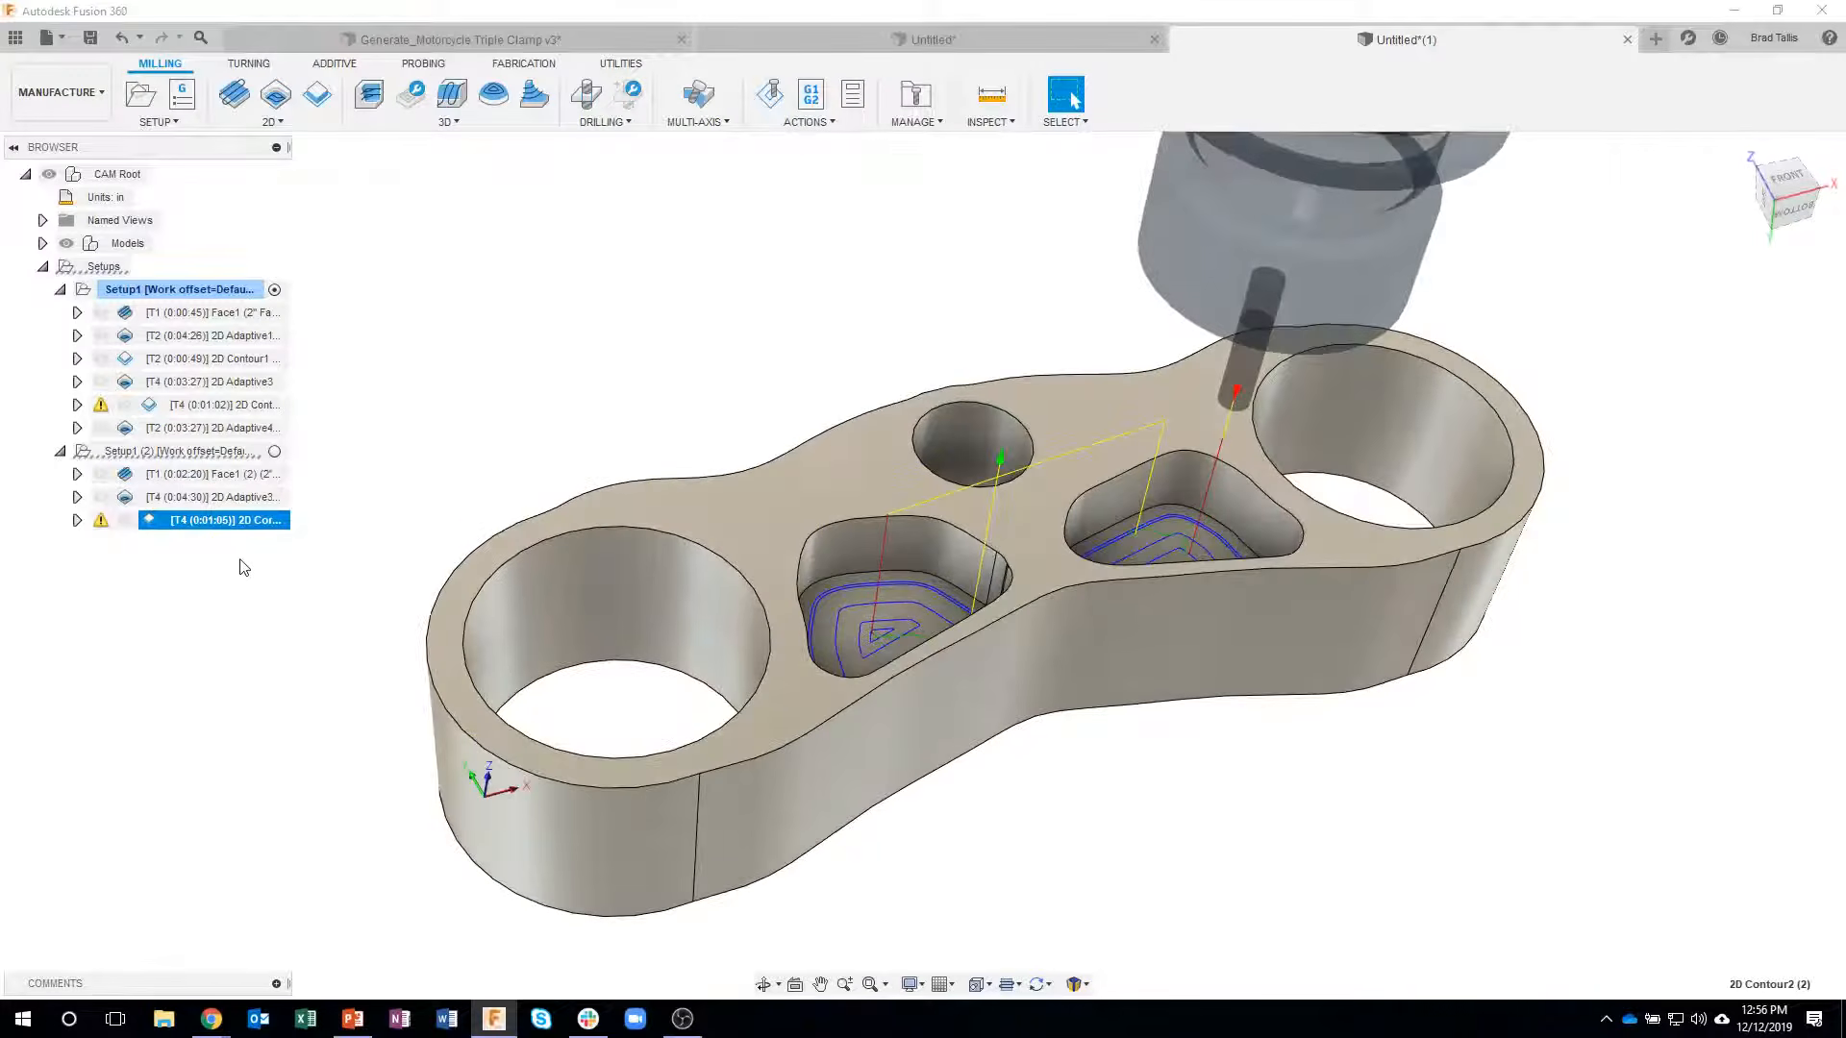
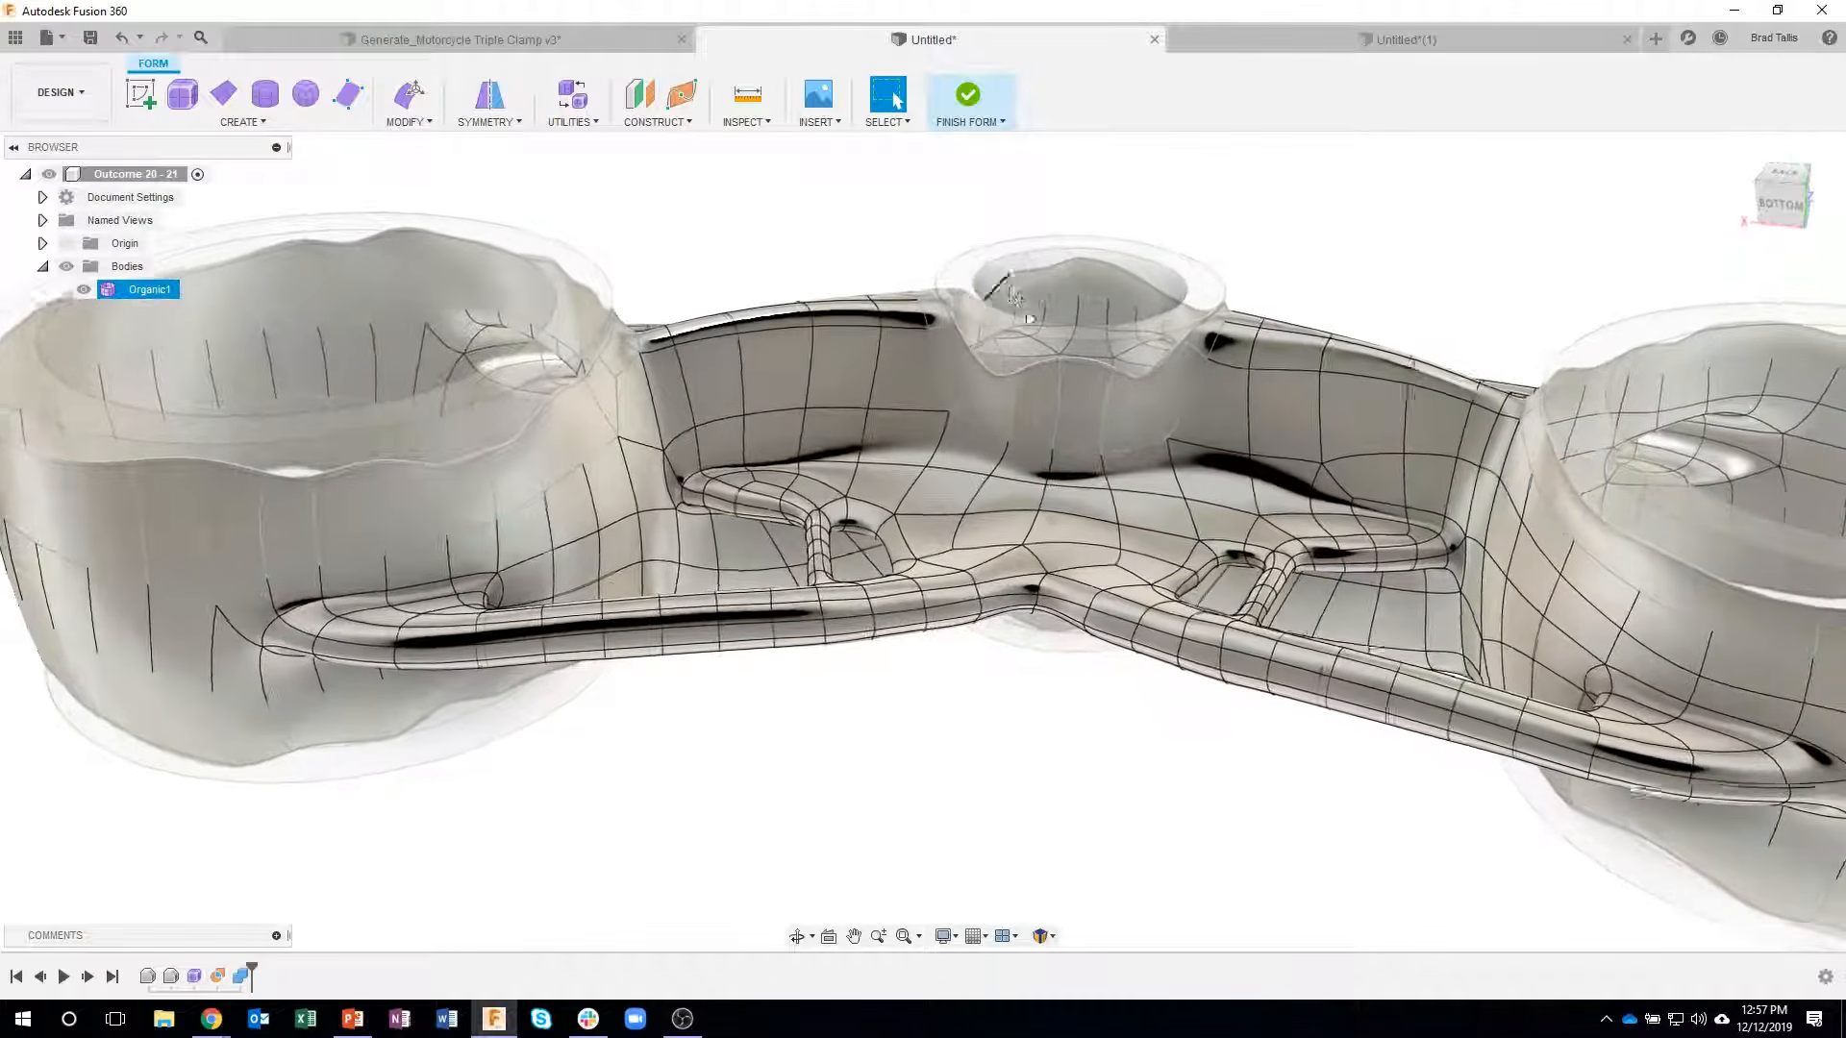
- Examine the organic T-spline clamp body, focusing on the thin struts and openings between the central hub and the front beam
shift+middle_drag(1000, 327, 885, 794)
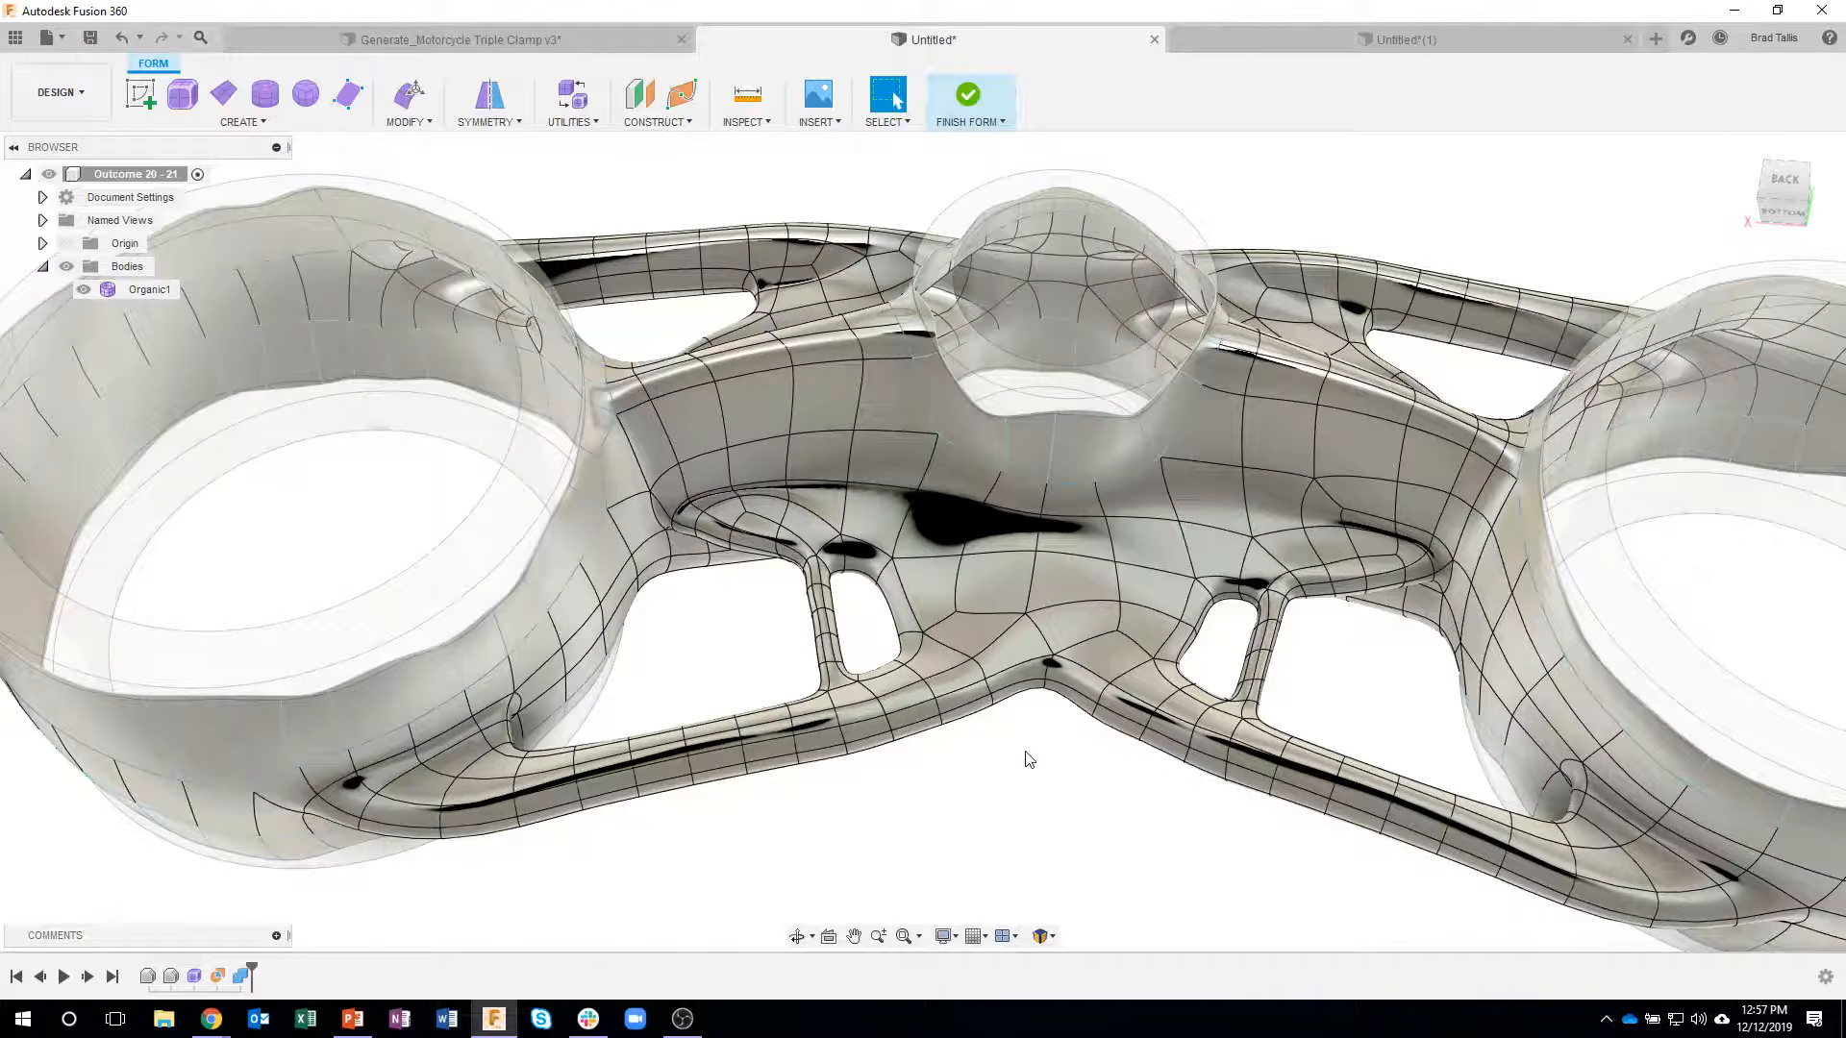
shift+middle_drag(1043, 779, 808, 735)
scroll(1008, 673, up, 3)
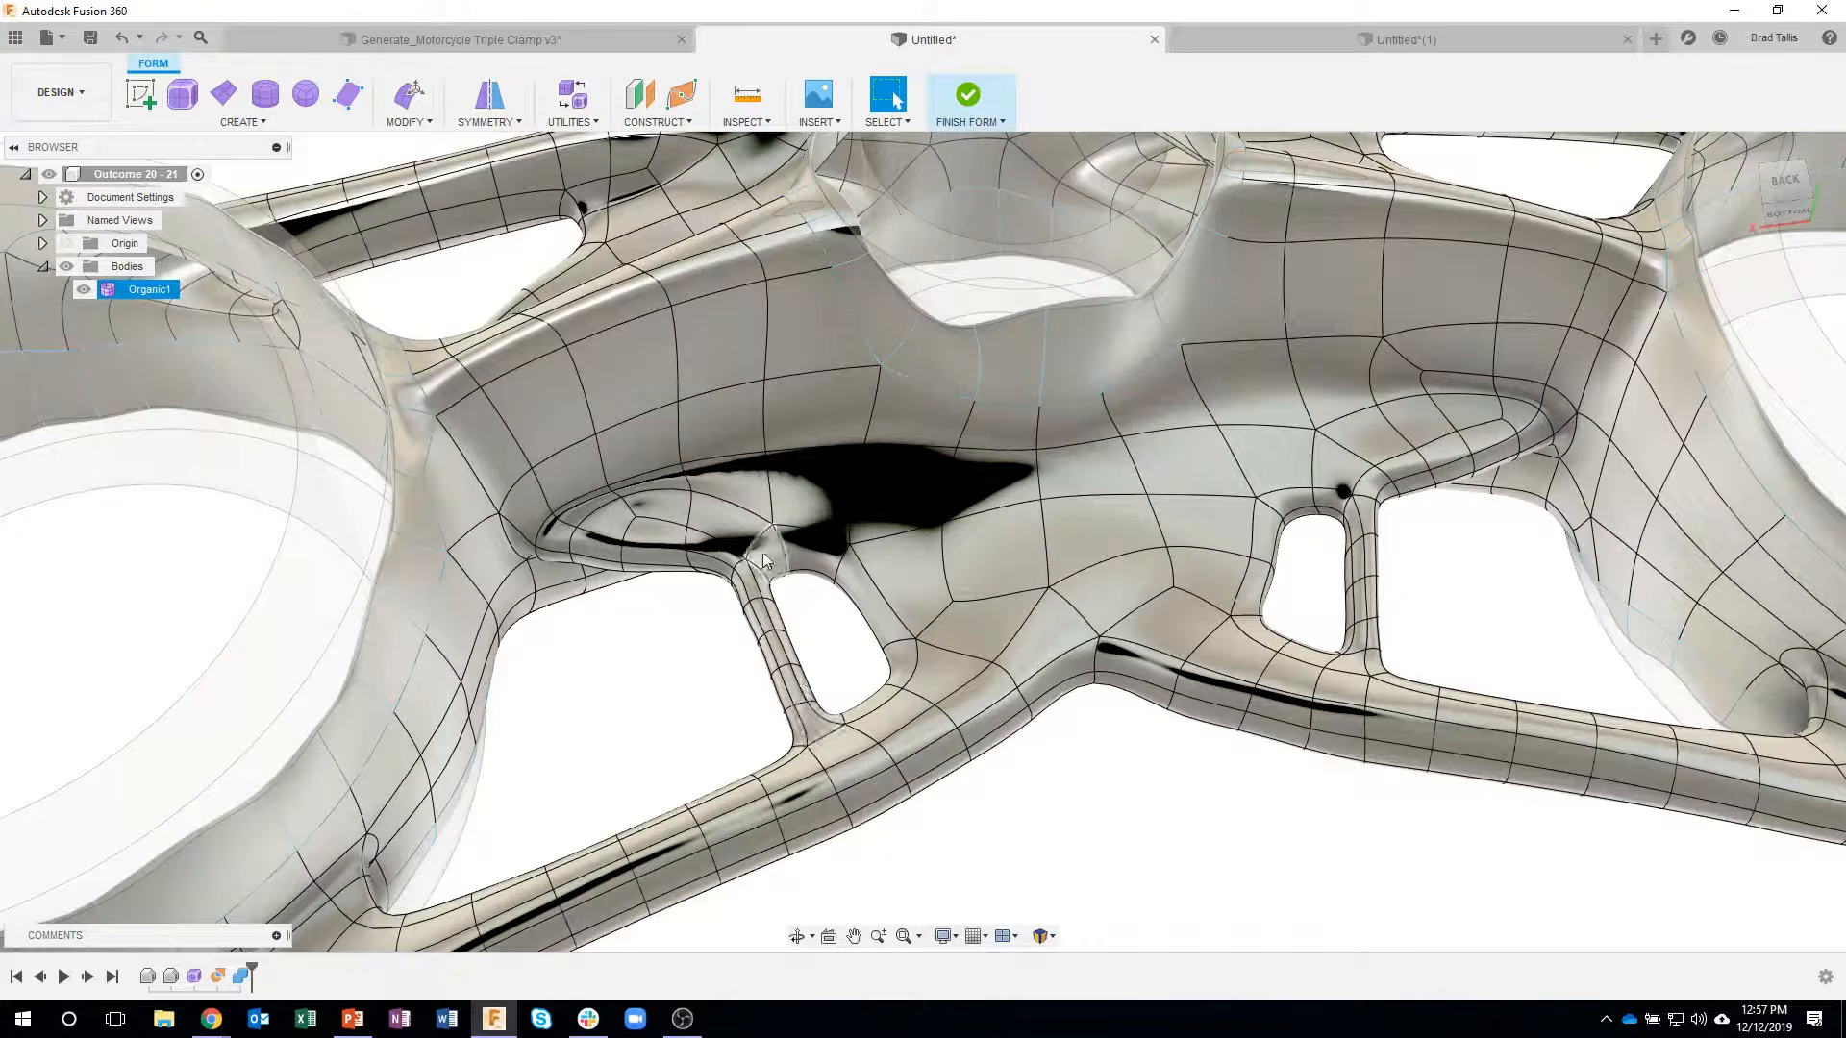
mouse_move(766, 562)
shift+middle_down()
mouse_move(766, 640)
mouse_move(761, 580)
shift+middle_up()
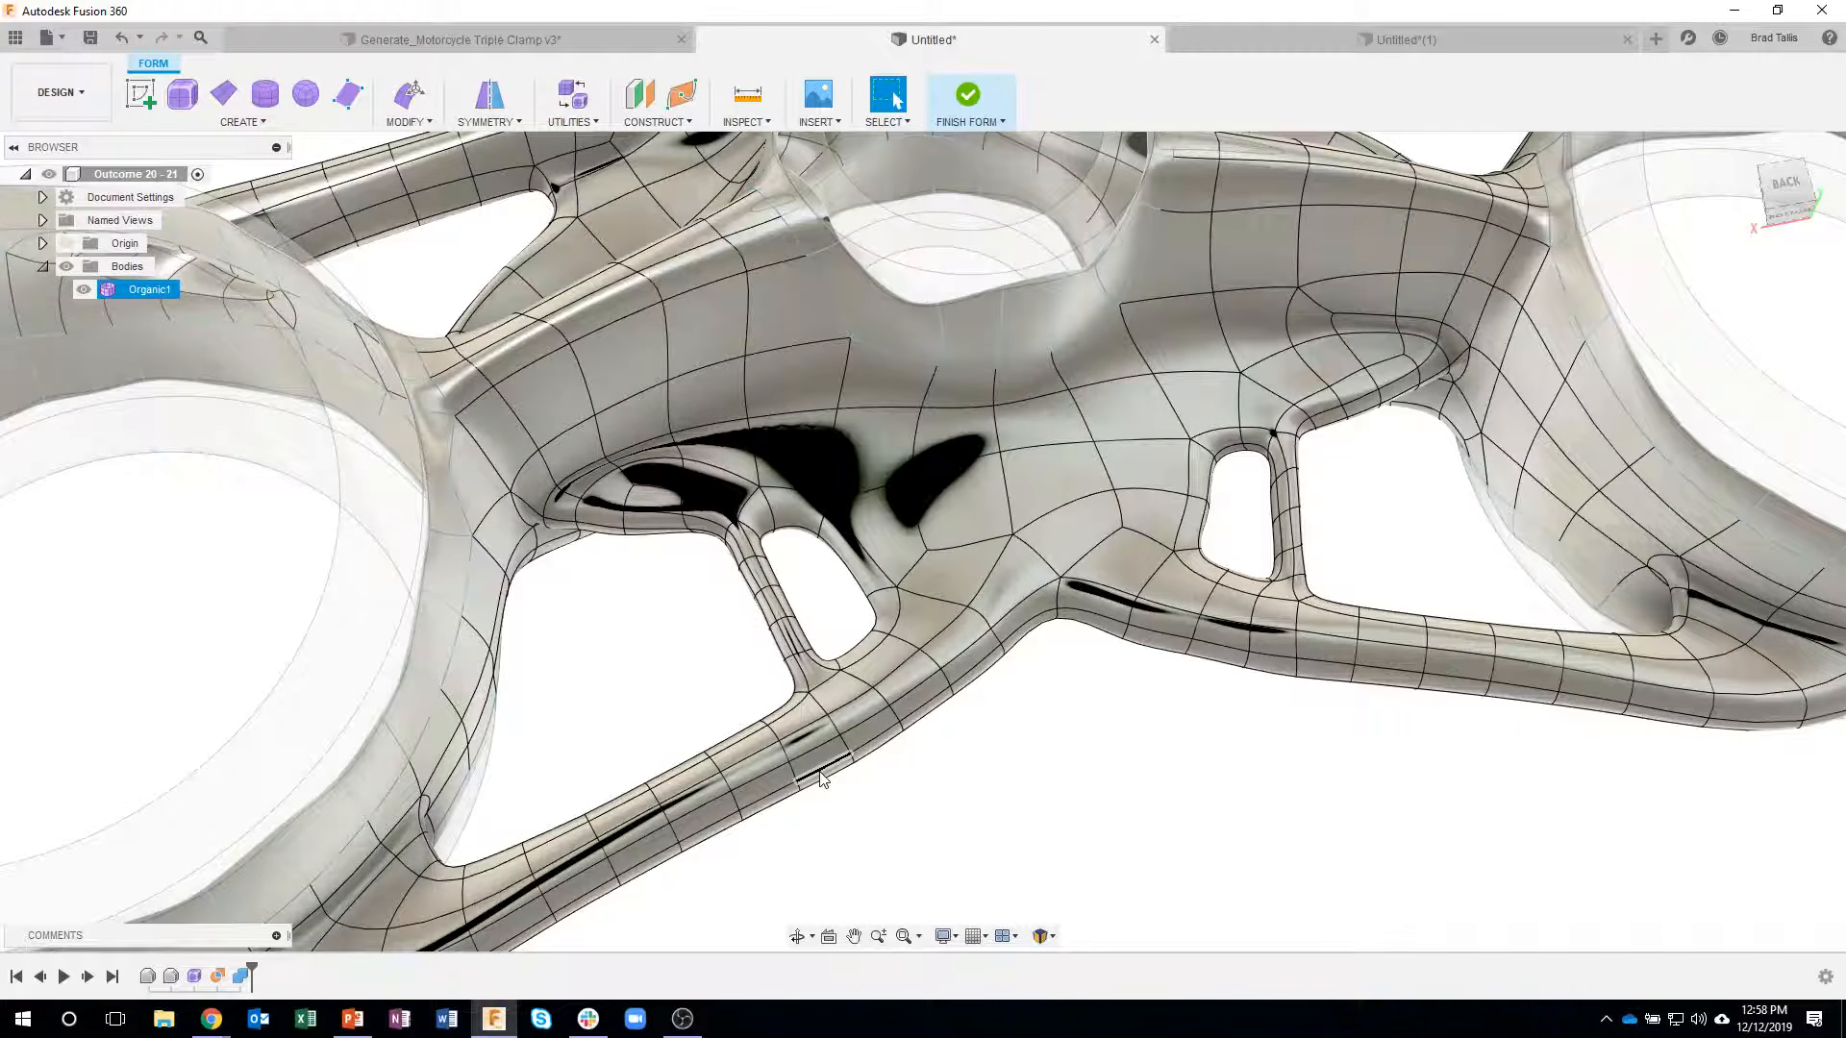
shift+middle_drag(760, 760, 943, 807)
shift+middle_drag(840, 612, 942, 832)
scroll(861, 777, up, 5)
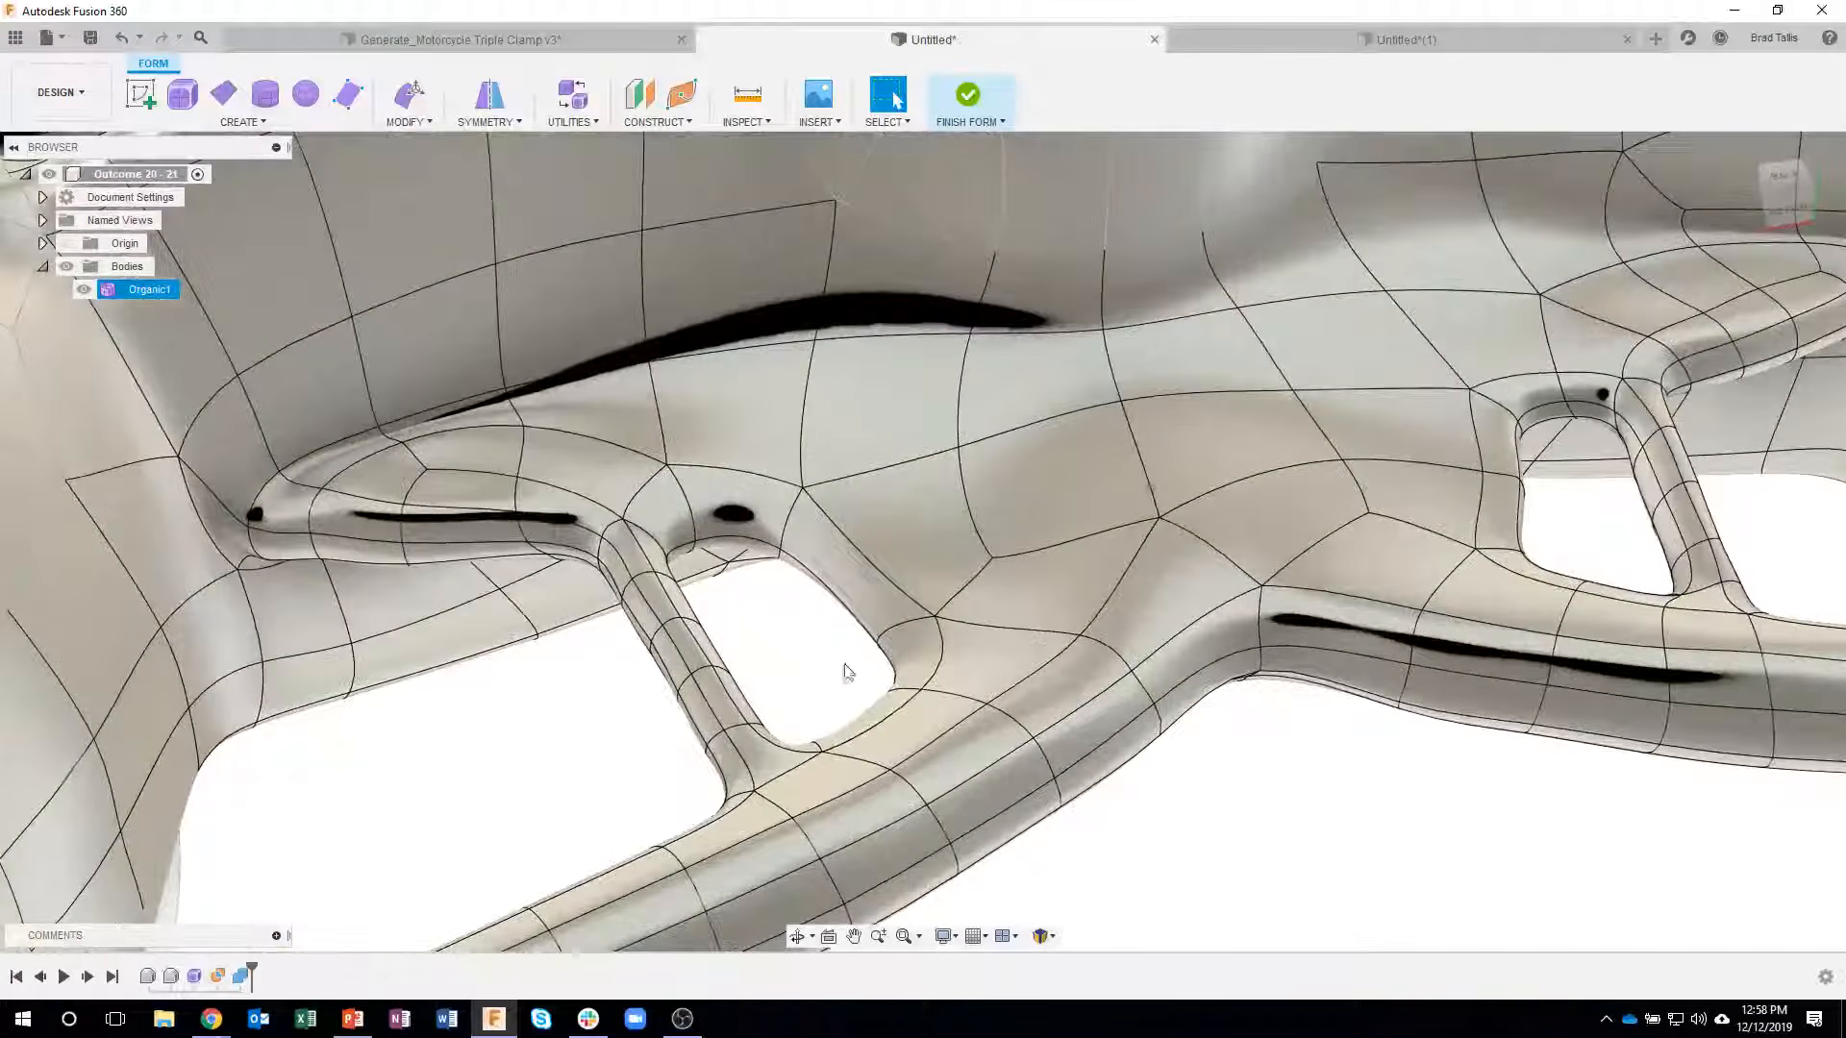
- Remove one thin strut beside the small opening by selecting its whole feature with Strut/Hole Selection and applying Erase And Fill in Fill Star mode
shift+middle_drag(845, 672, 712, 631)
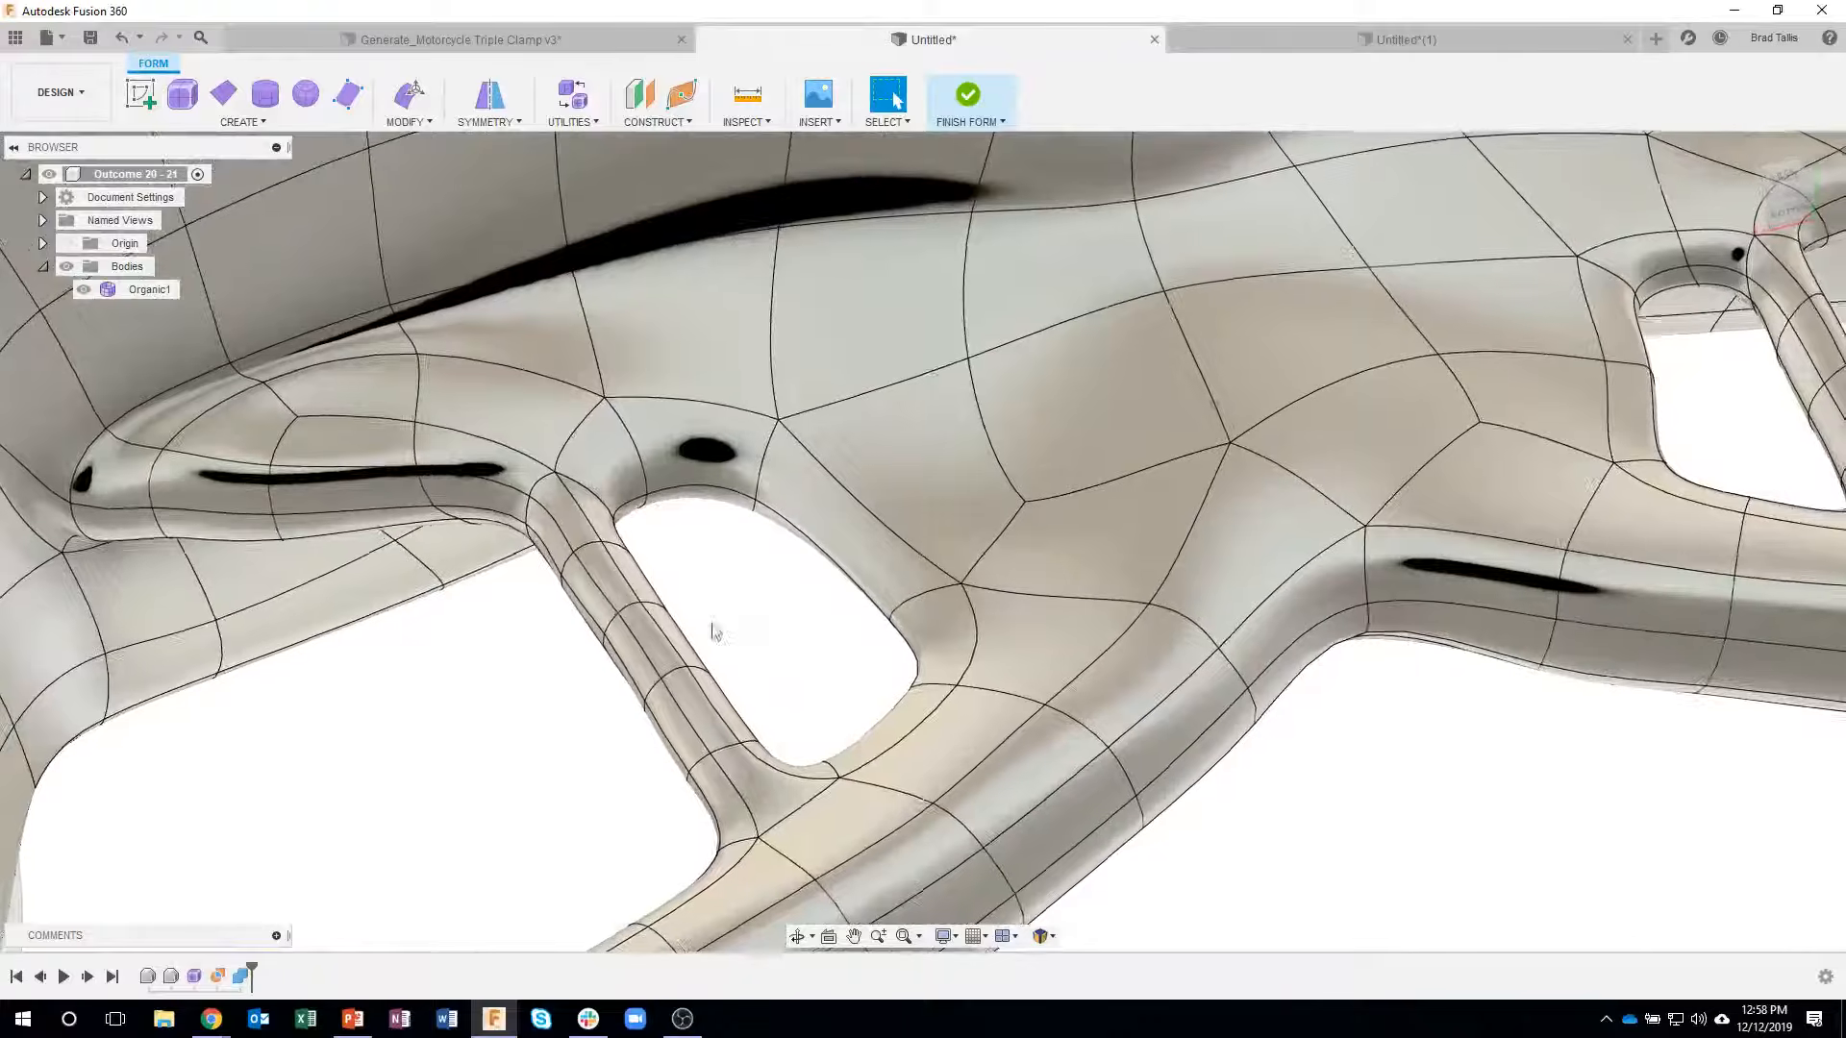
right_click(649, 639)
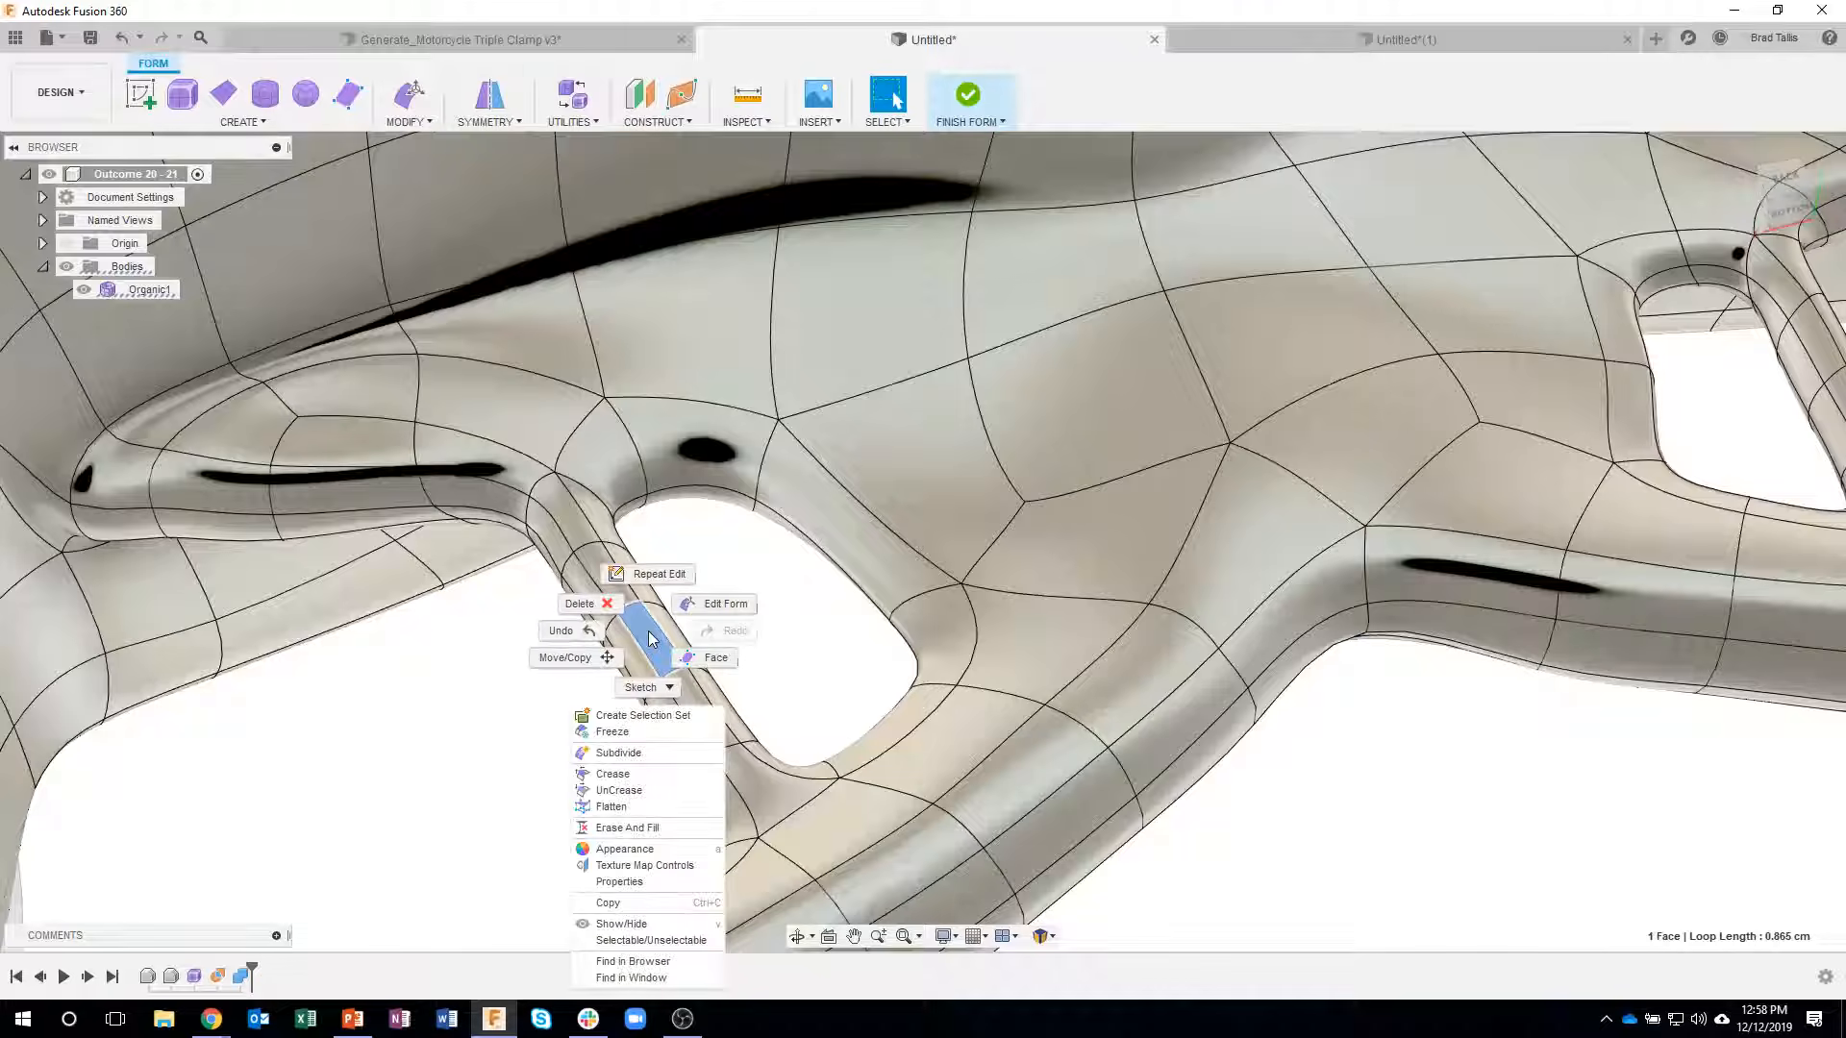
click(721, 606)
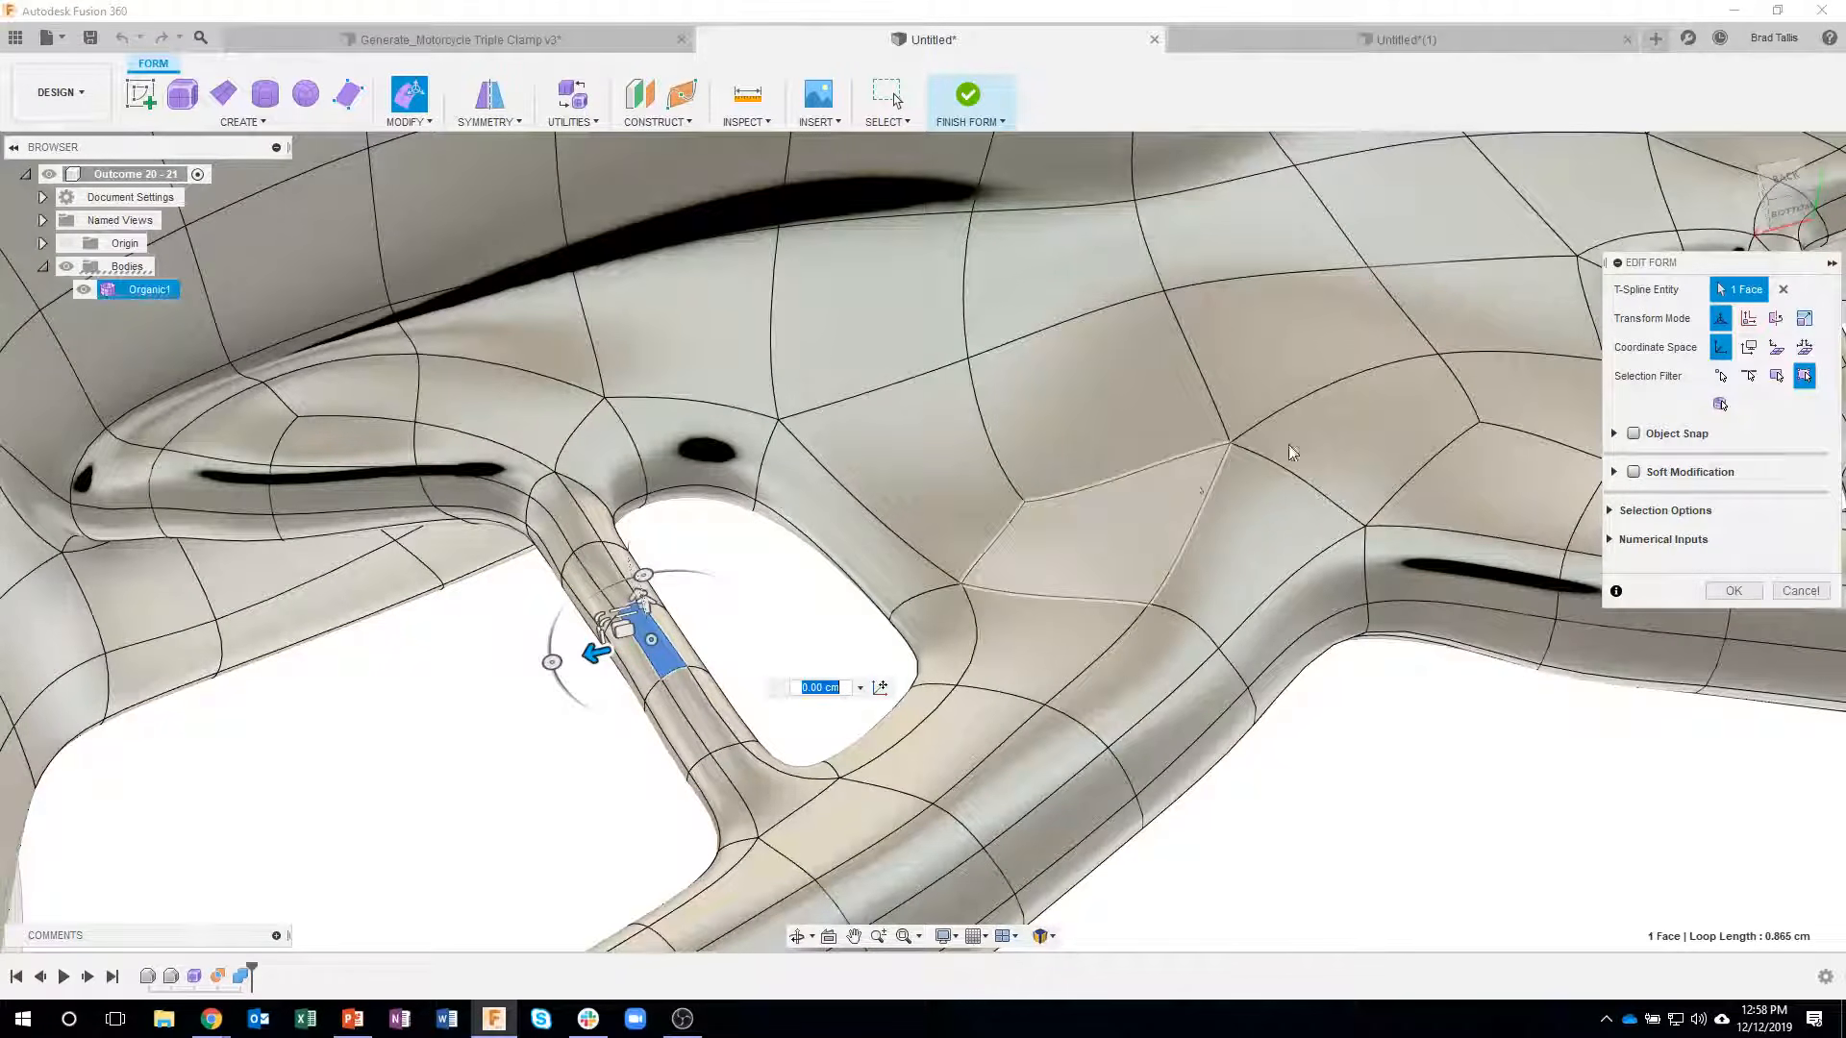
click(1610, 511)
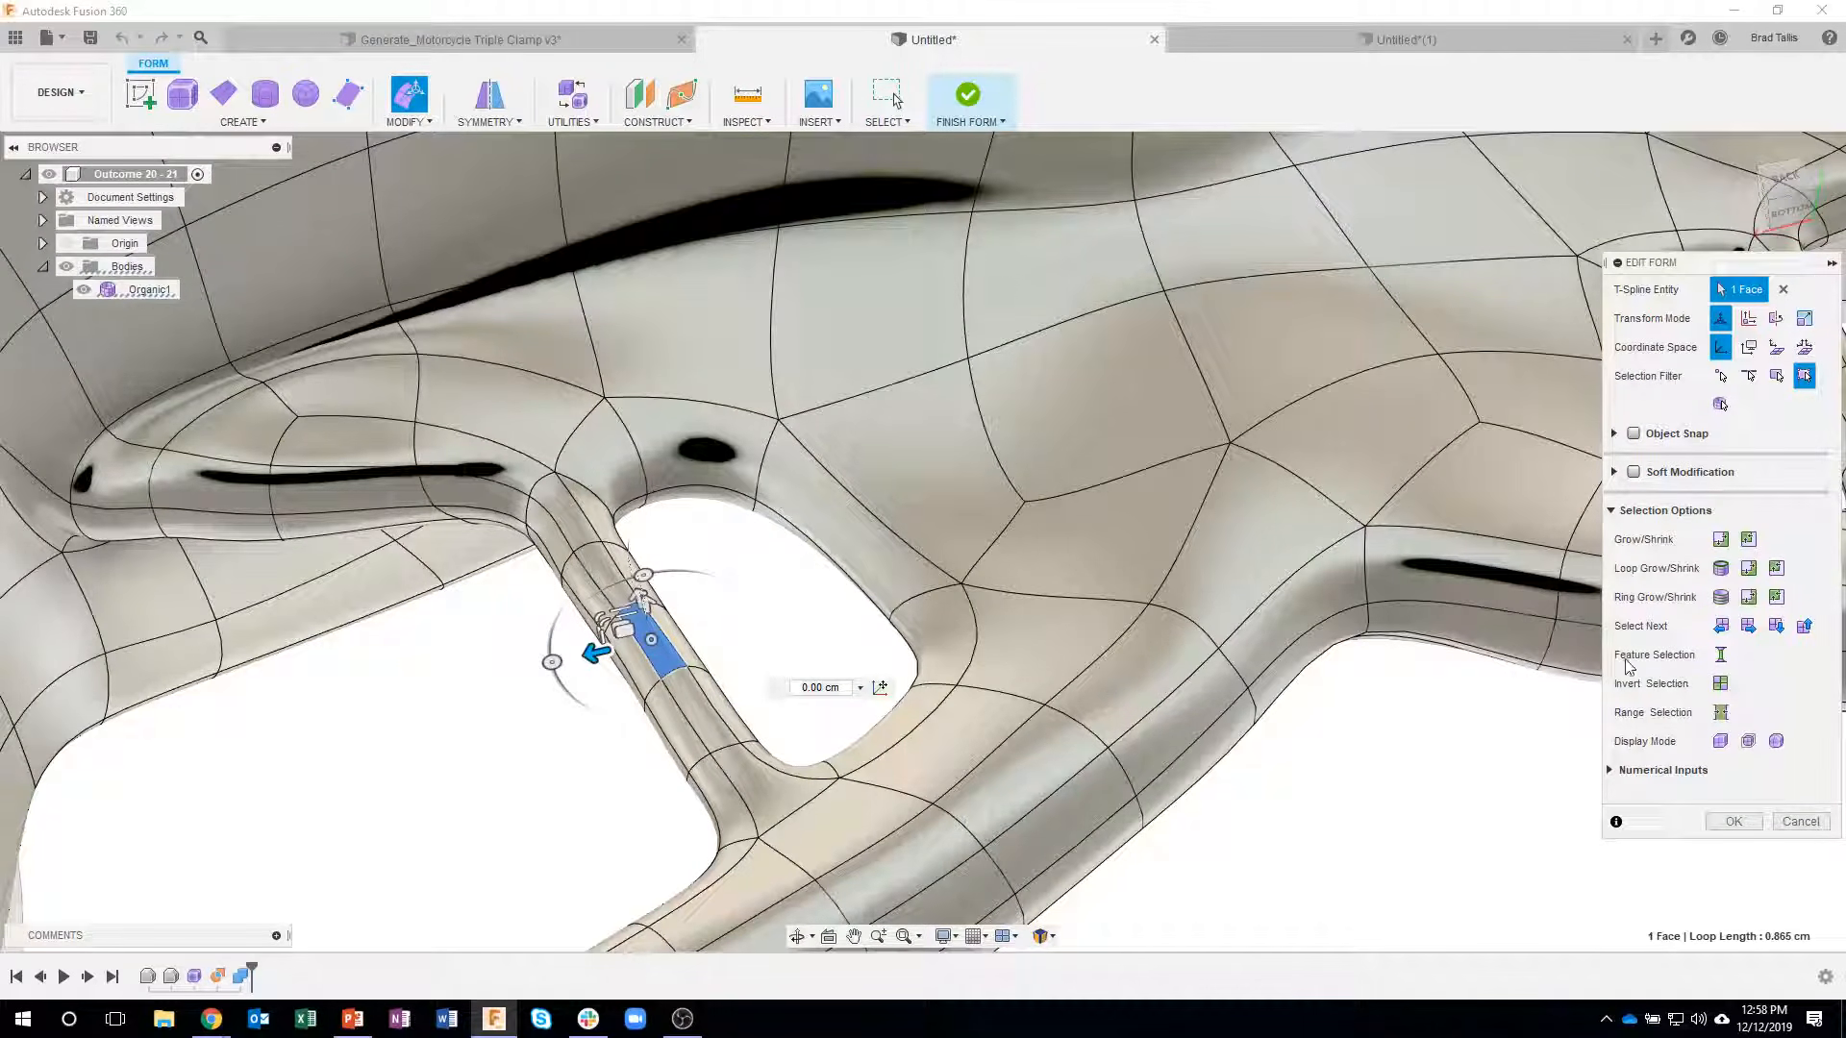
click(1721, 656)
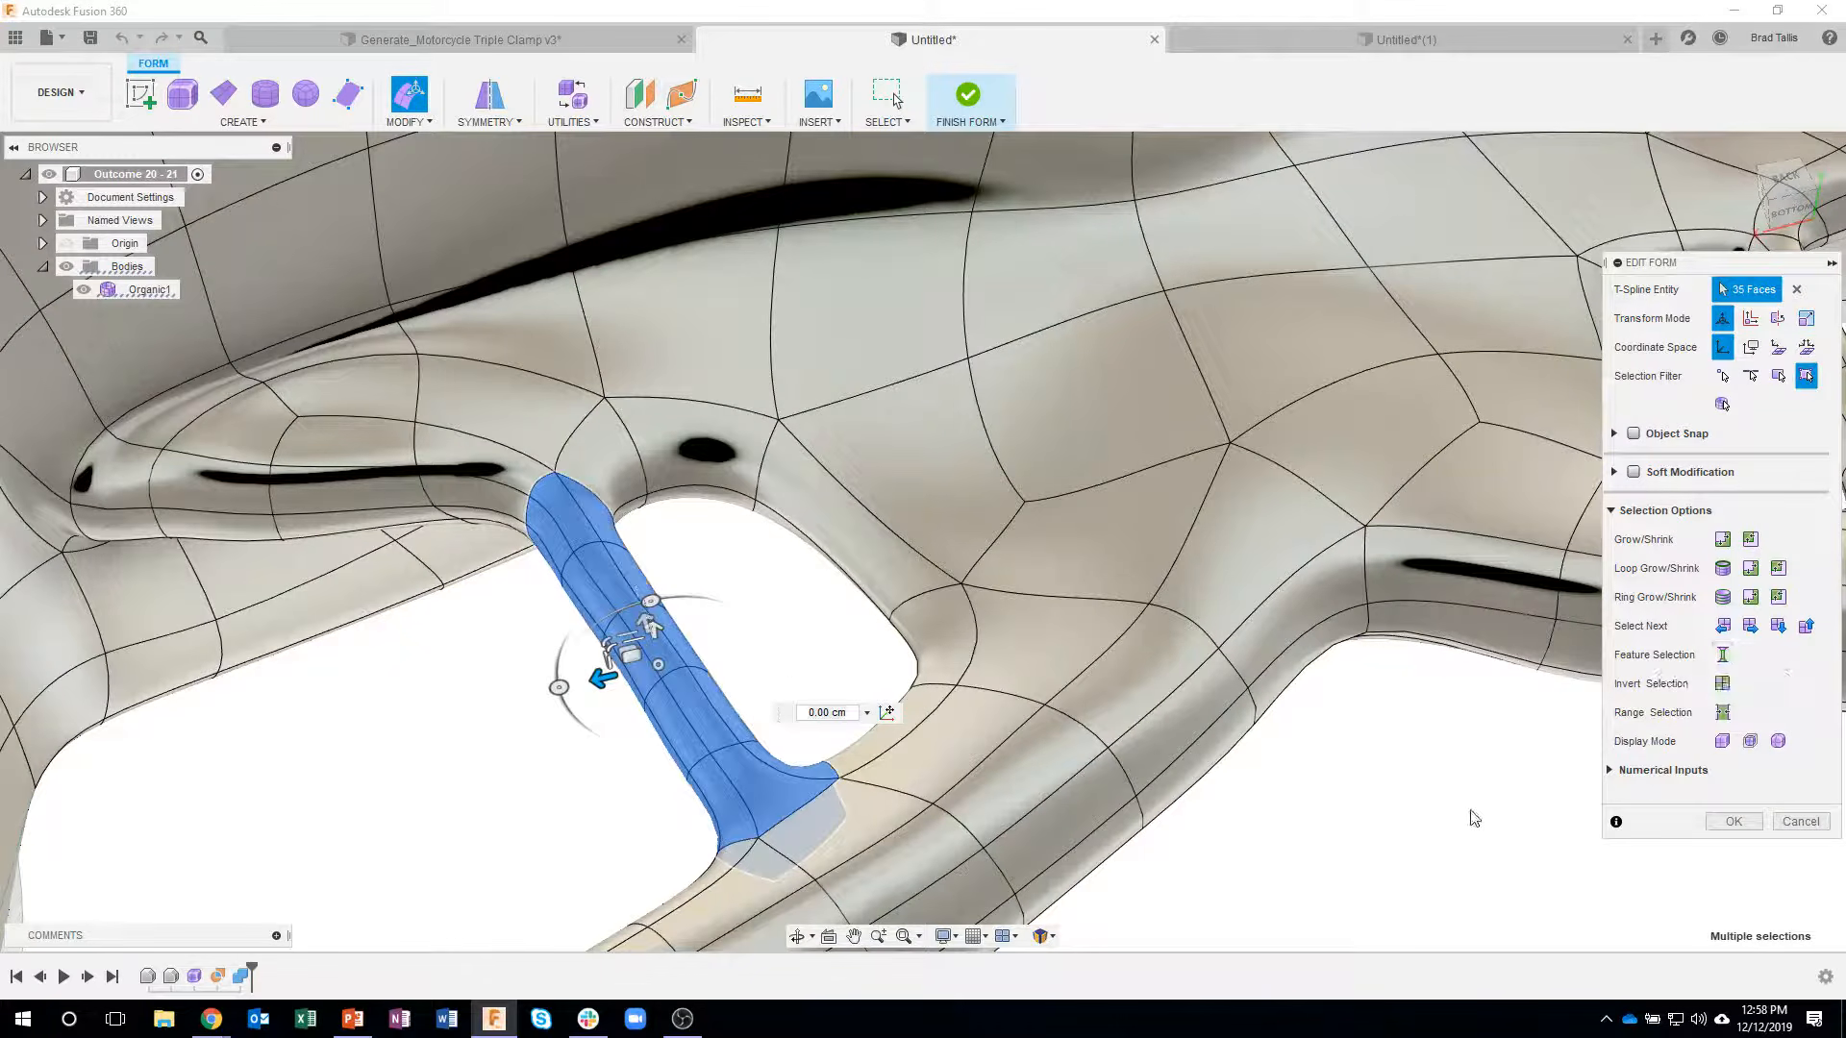
shift+middle_drag(1438, 817, 741, 684)
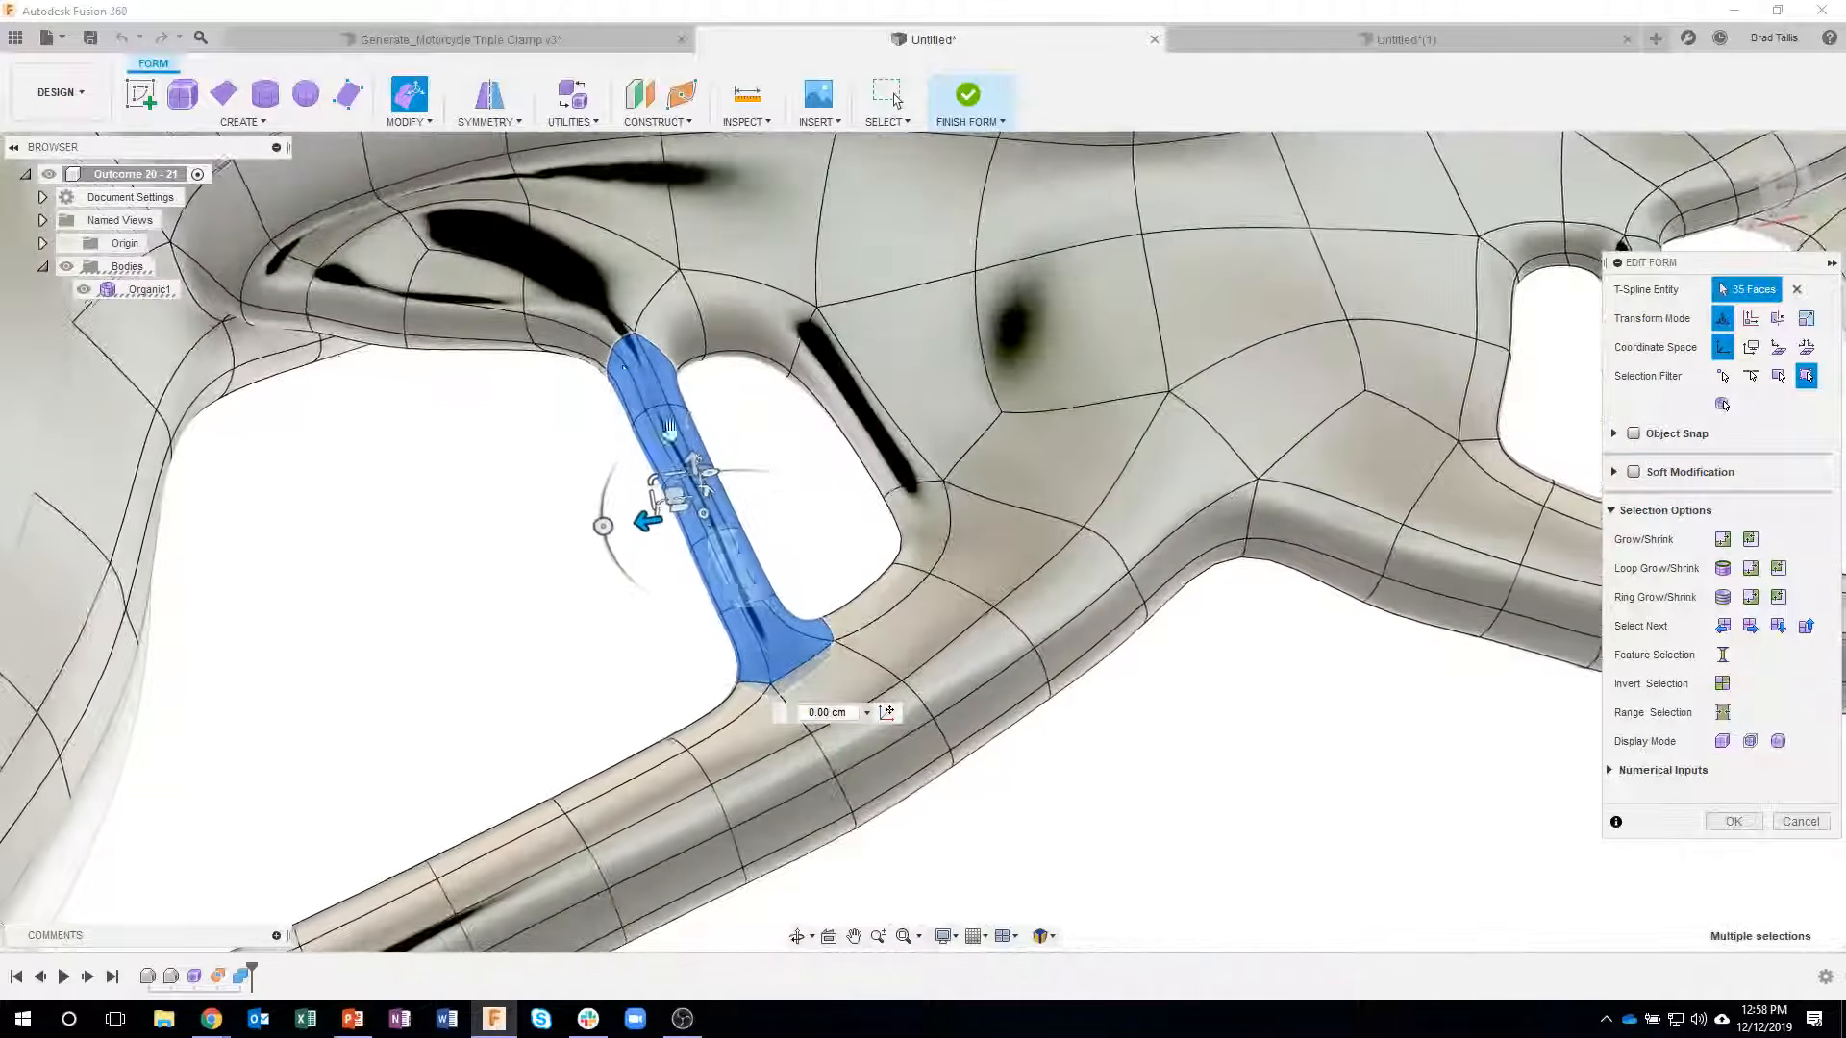
shift+middle_drag(838, 500, 818, 534)
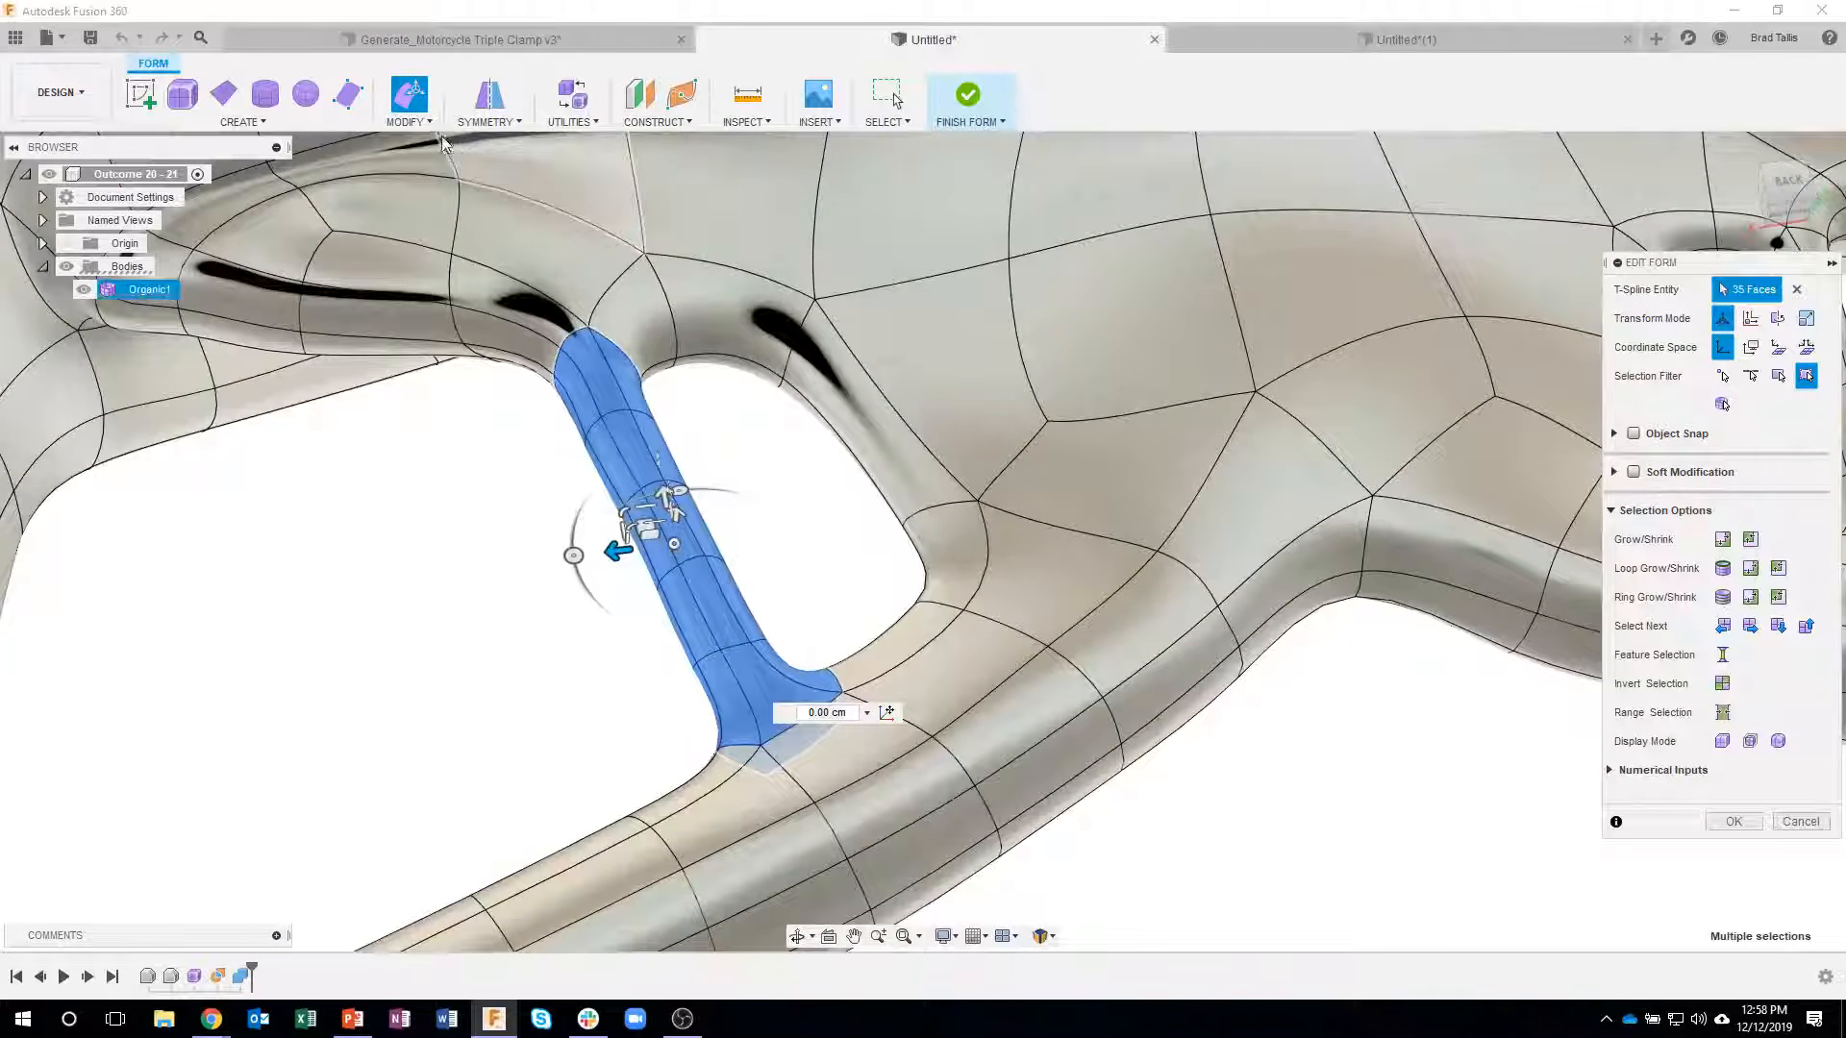
click(405, 121)
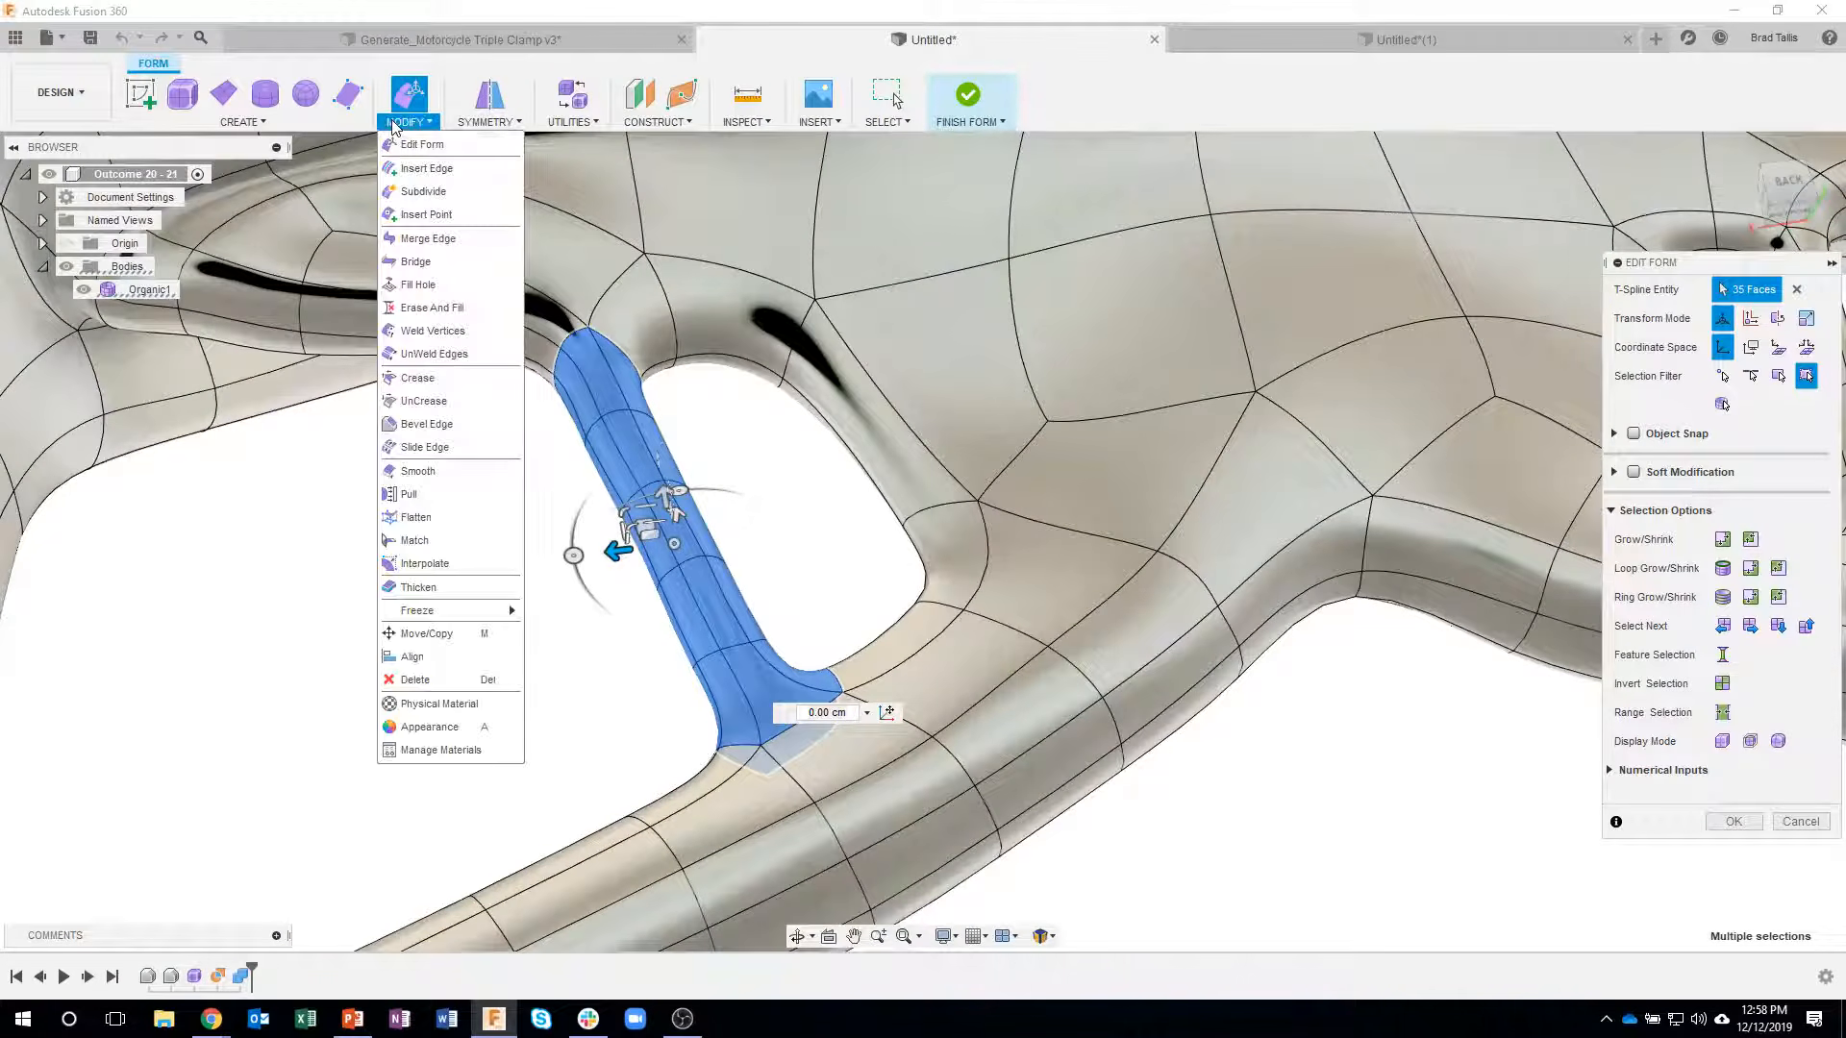
click(423, 308)
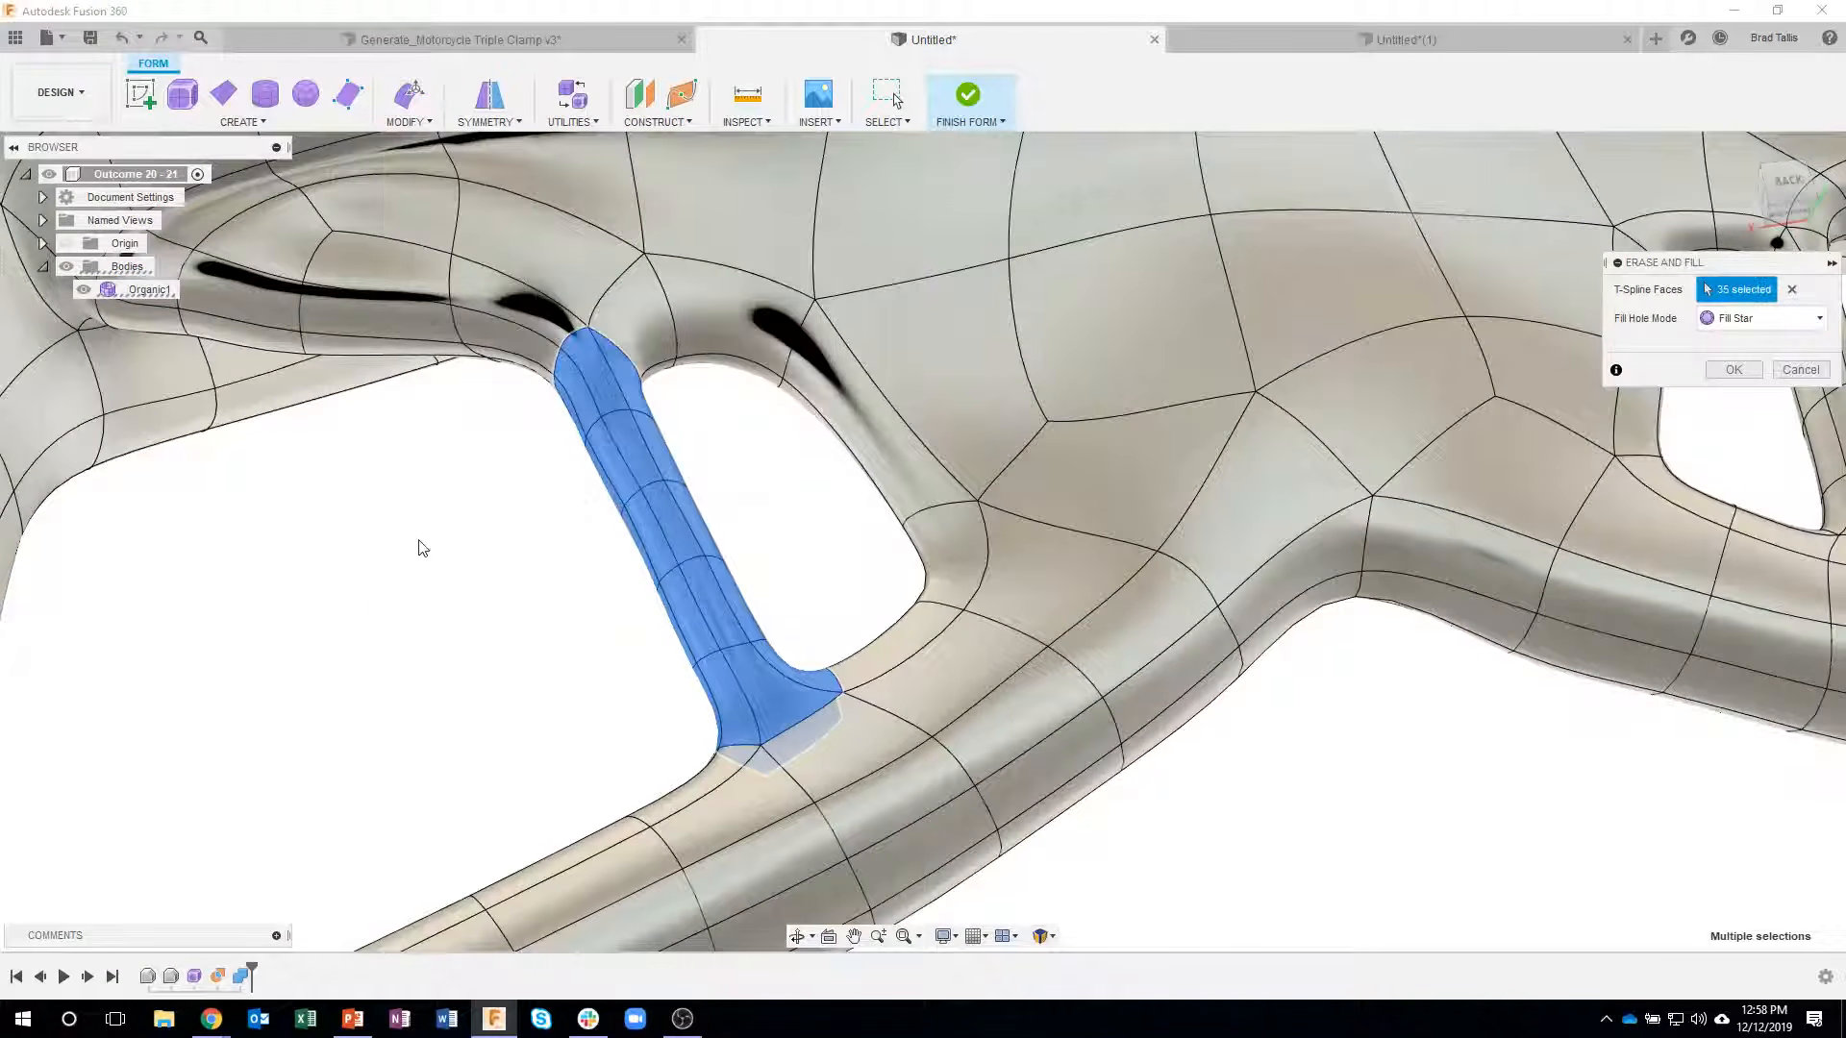
click(1735, 370)
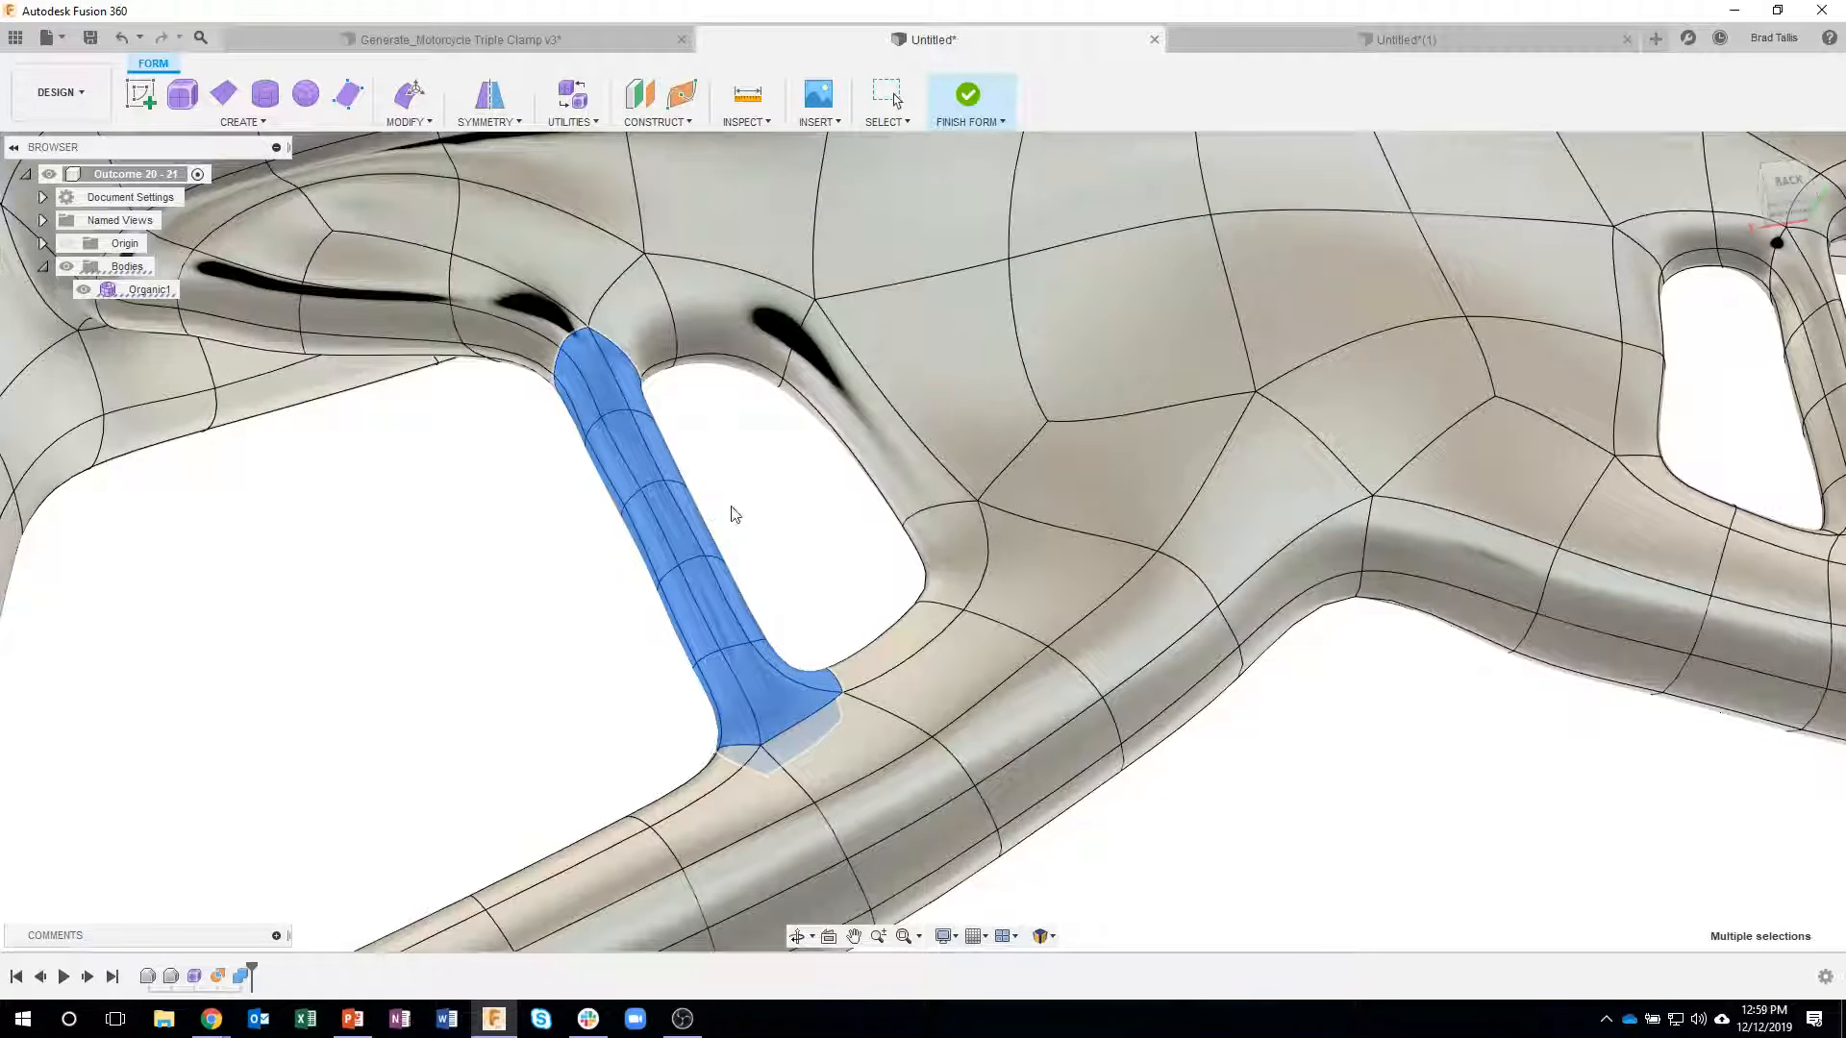
key(Delete)
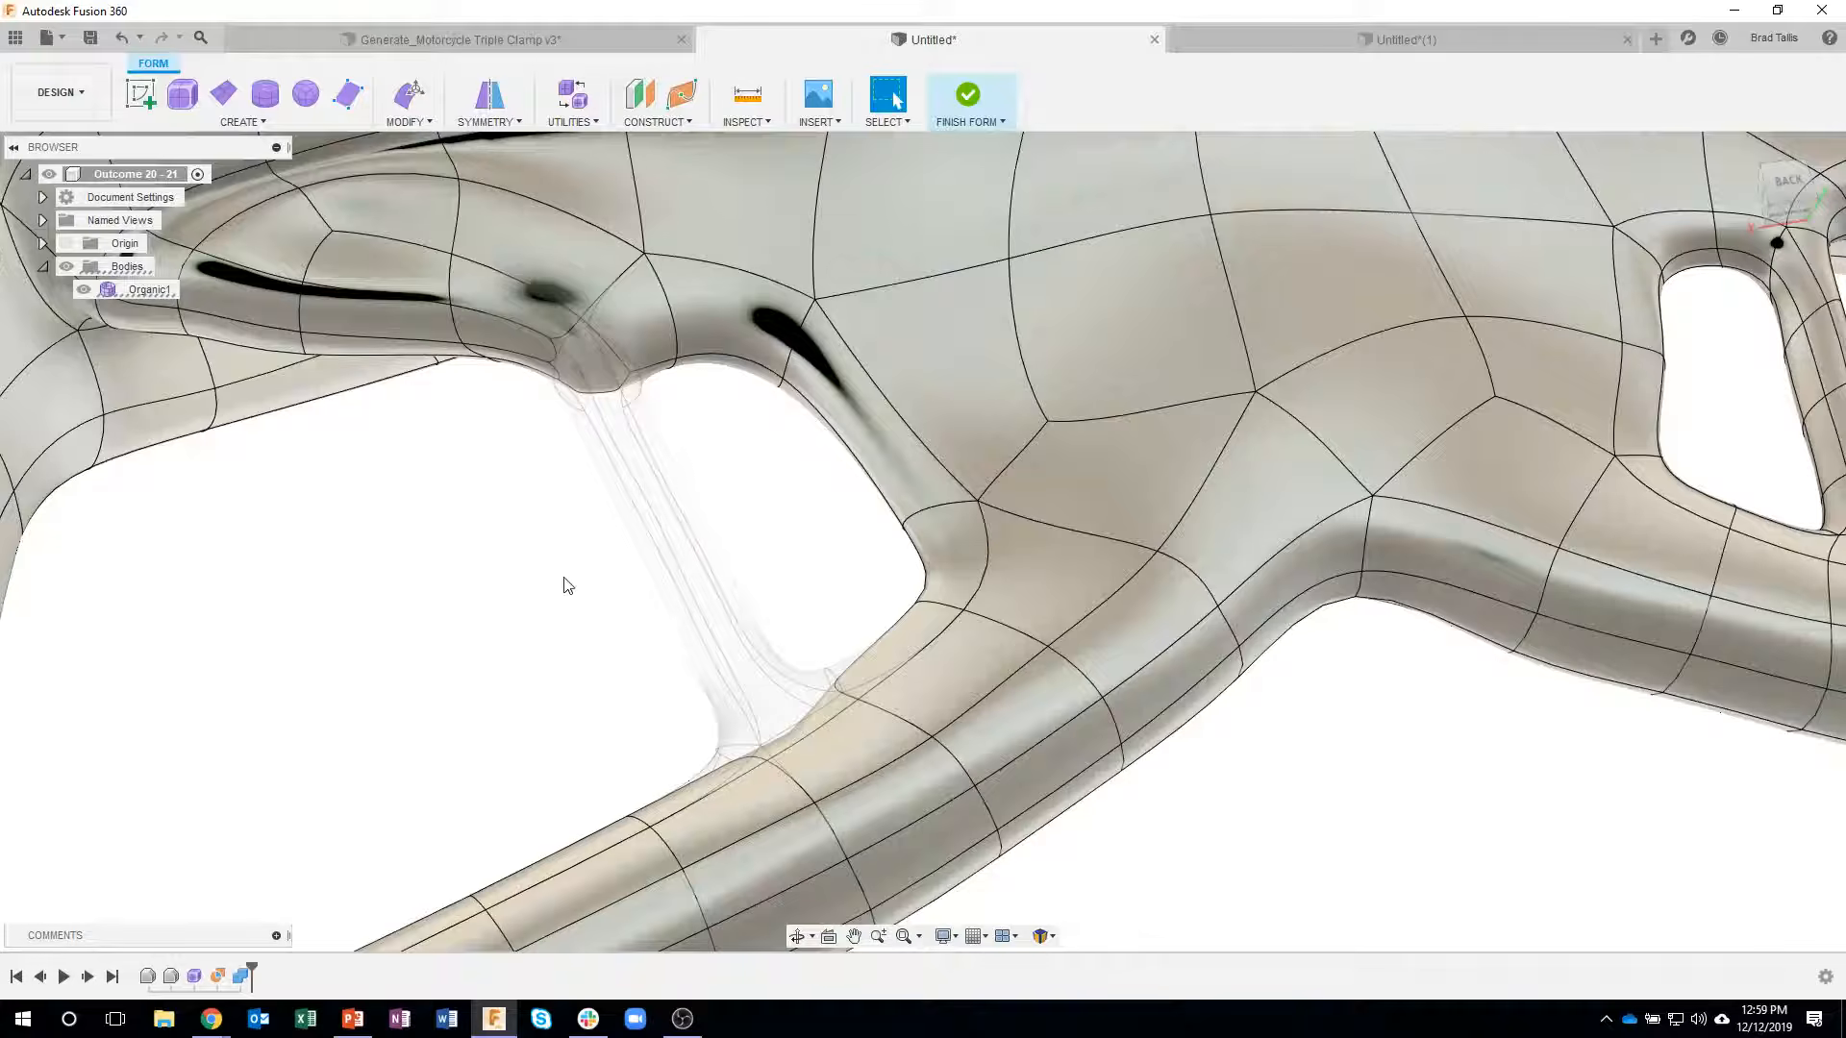
- With Edit Form, move the end face of the erased strut's remaining stub by about -0.026 cm and 0.132 cm to blend it into the wall
shift+middle_drag(567, 585, 1058, 379)
scroll(1058, 379, up, 4)
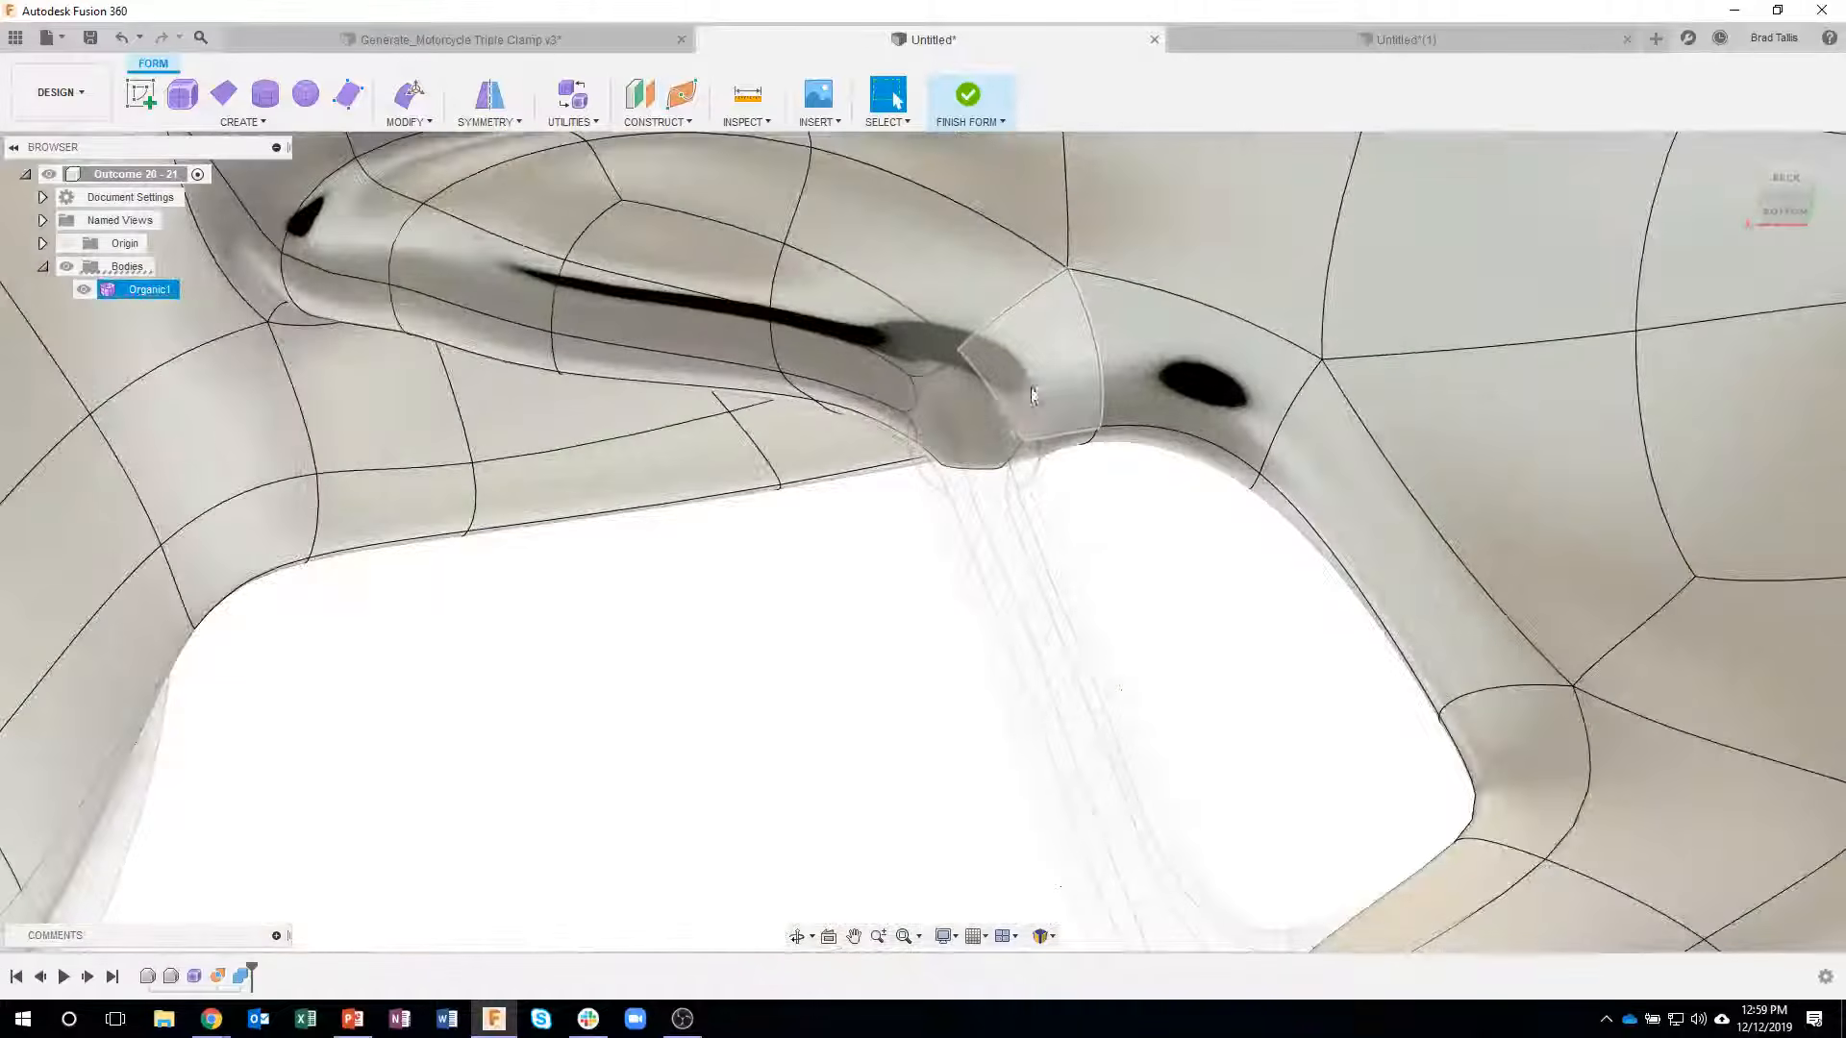
click(971, 413)
right_click(971, 414)
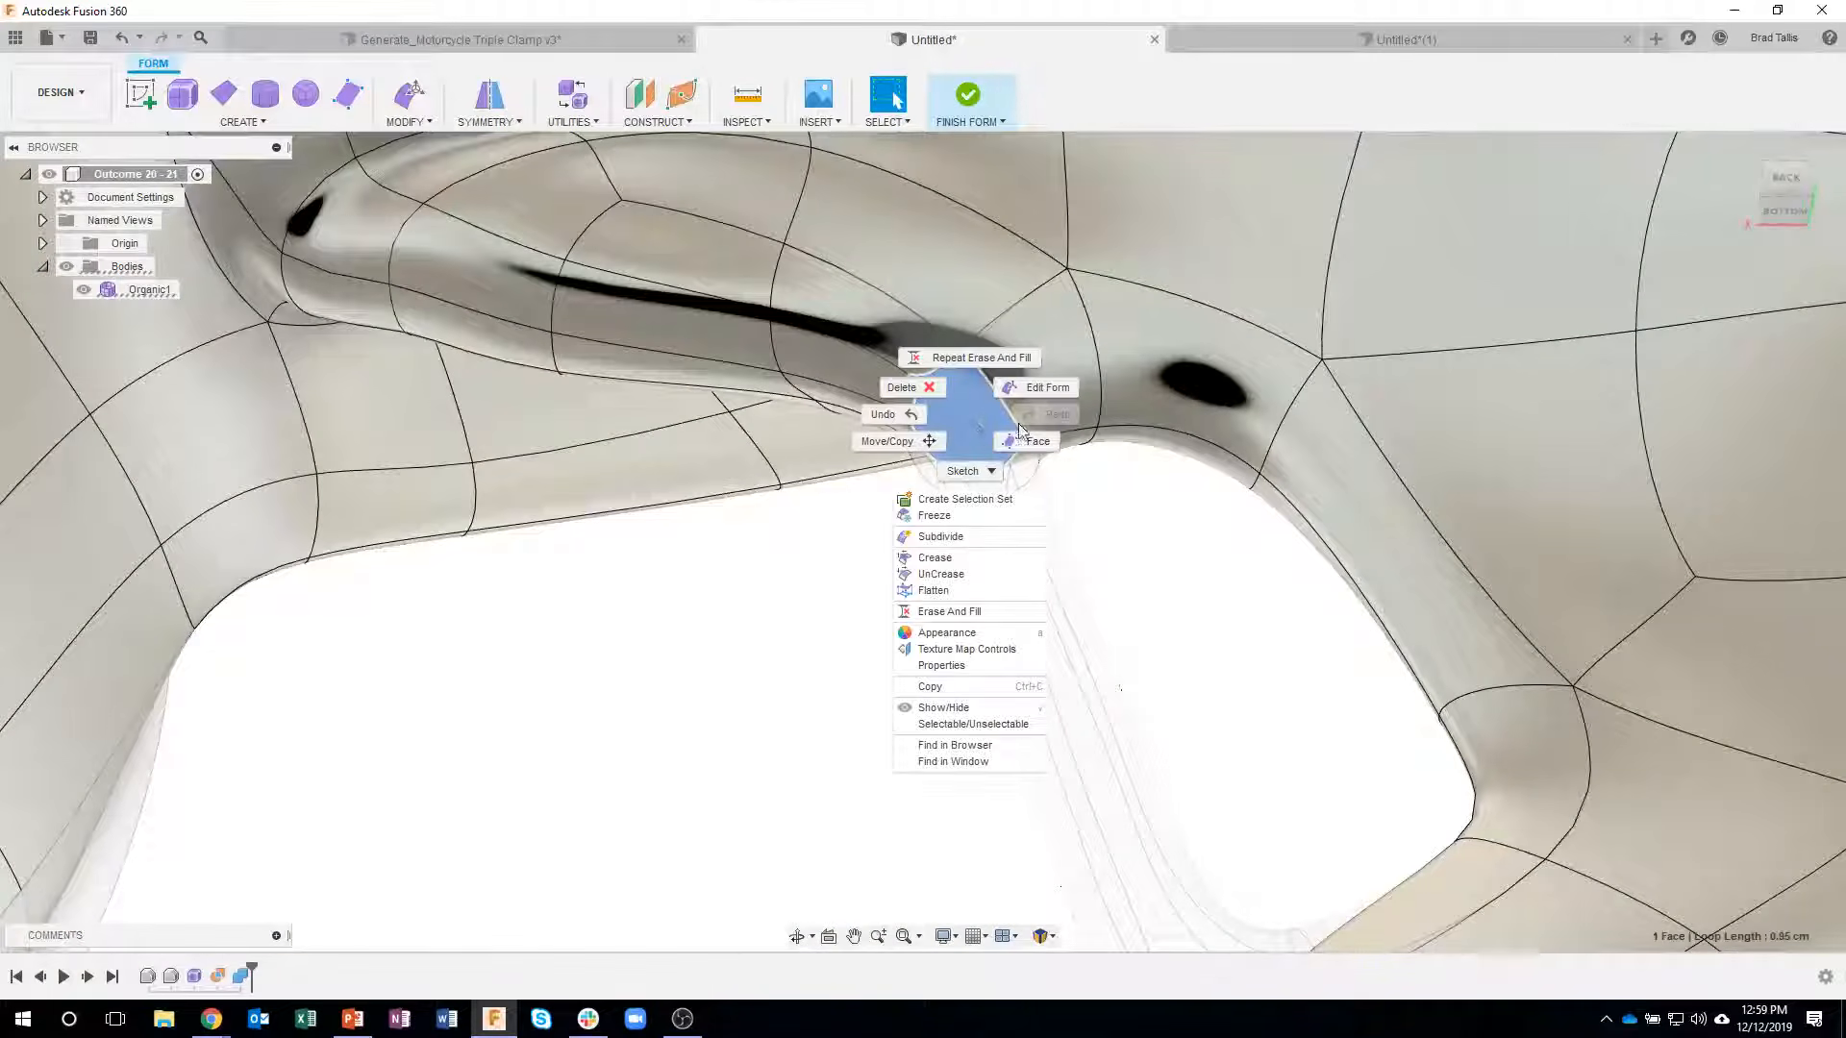
click(1034, 394)
shift+middle_drag(1039, 463, 865, 559)
drag(864, 516, 870, 468)
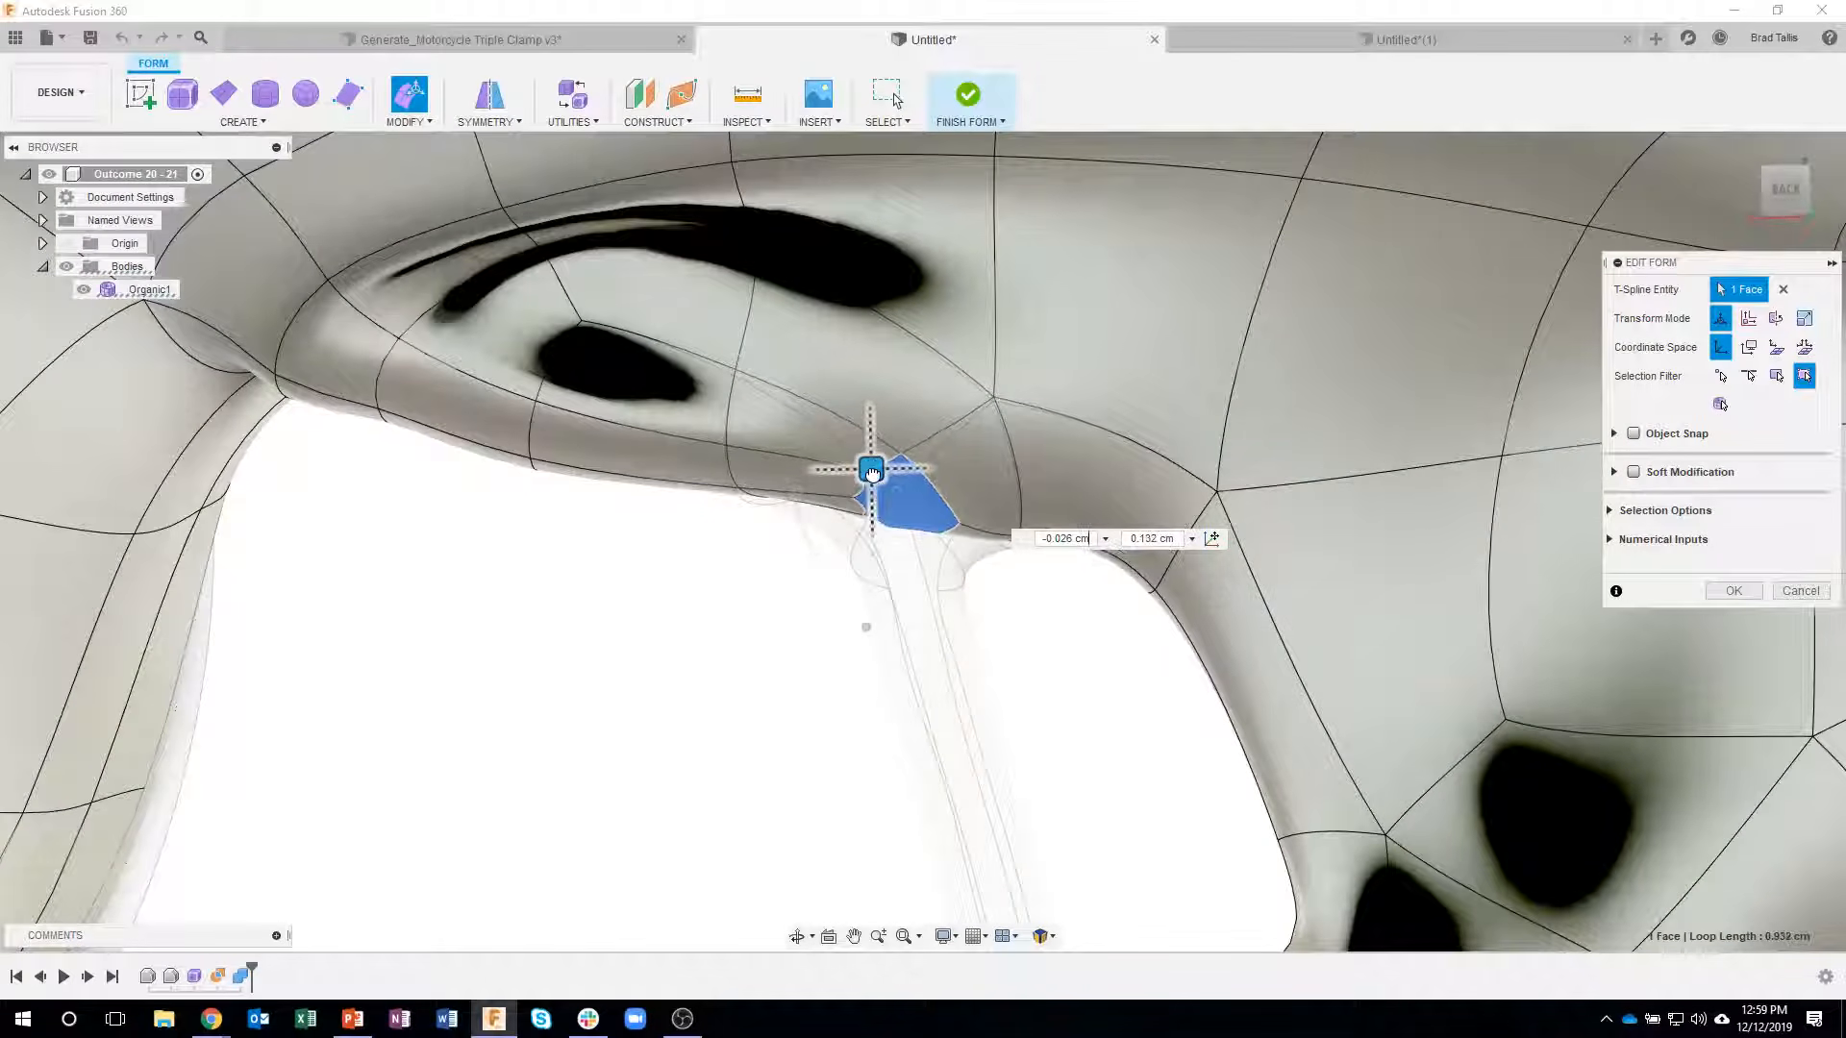
click(1734, 590)
- Delete the middle faces of the matching thin strut on the opposite side of the body
mouse_move(733, 548)
shift+middle_down()
mouse_move(849, 705)
mouse_move(783, 733)
mouse_move(795, 804)
mouse_move(708, 589)
mouse_move(824, 805)
mouse_move(651, 681)
mouse_move(1054, 734)
mouse_move(1363, 643)
mouse_move(1450, 465)
mouse_move(1150, 428)
shift+middle_up()
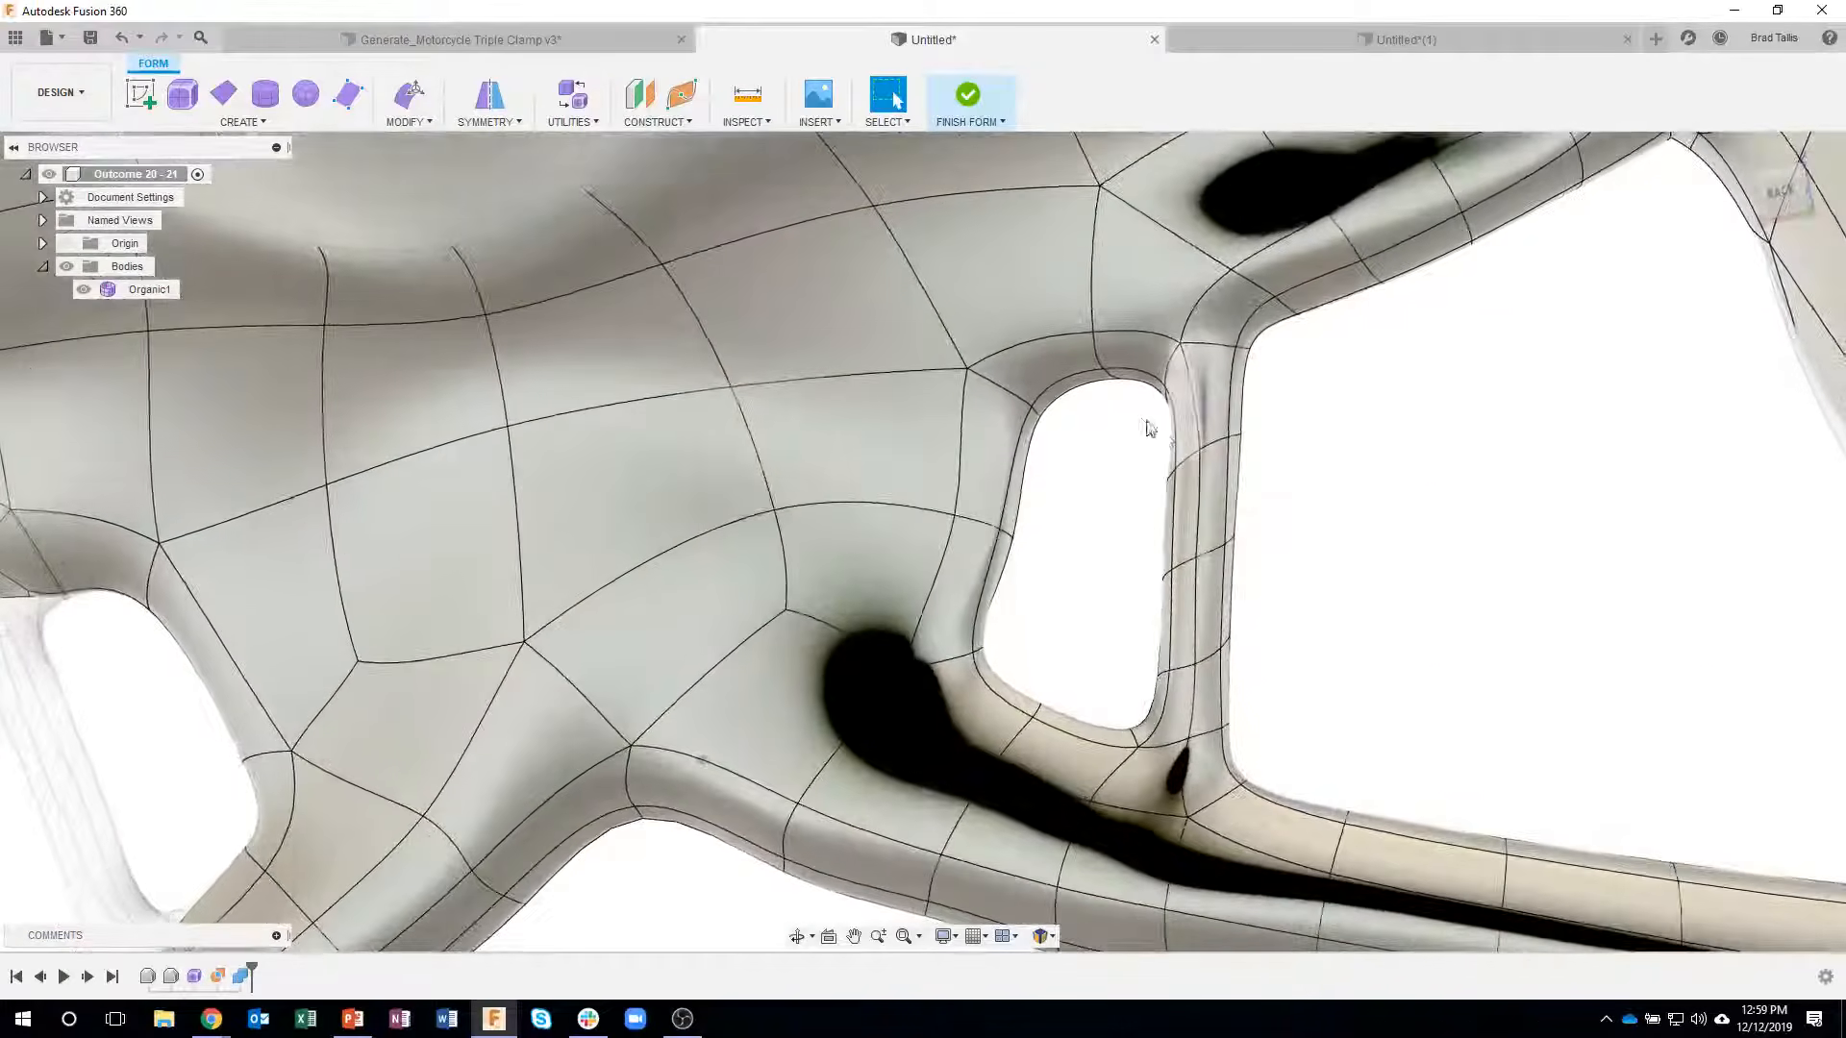
drag(1134, 427, 1300, 690)
shift+middle_drag(1306, 689, 1384, 694)
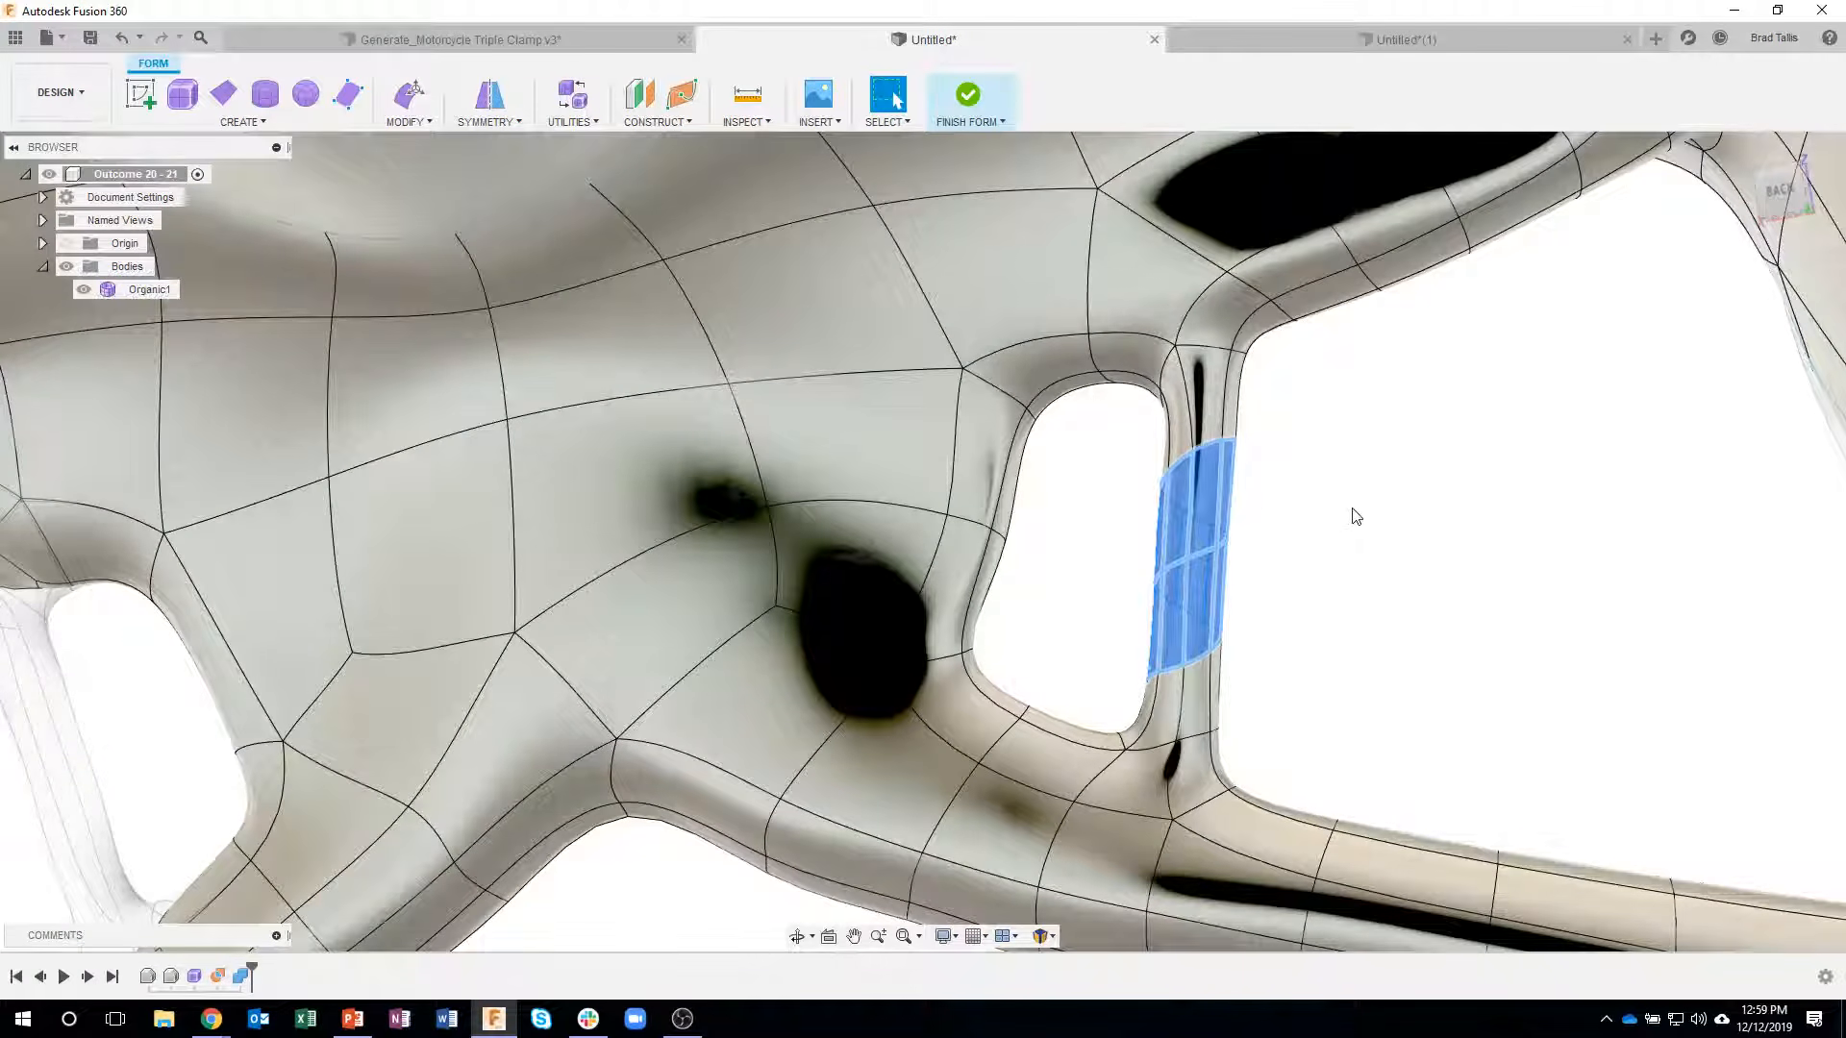
key(Delete)
- Delete leftover faces of the second strut's stub at the hub-side wall, plus the adjacent wall face along the small opening
mouse_move(1343, 498)
shift+middle_down()
mouse_move(1372, 511)
mouse_move(1286, 733)
mouse_move(1240, 672)
mouse_move(1298, 606)
mouse_move(1229, 471)
shift+middle_up()
click(1221, 459)
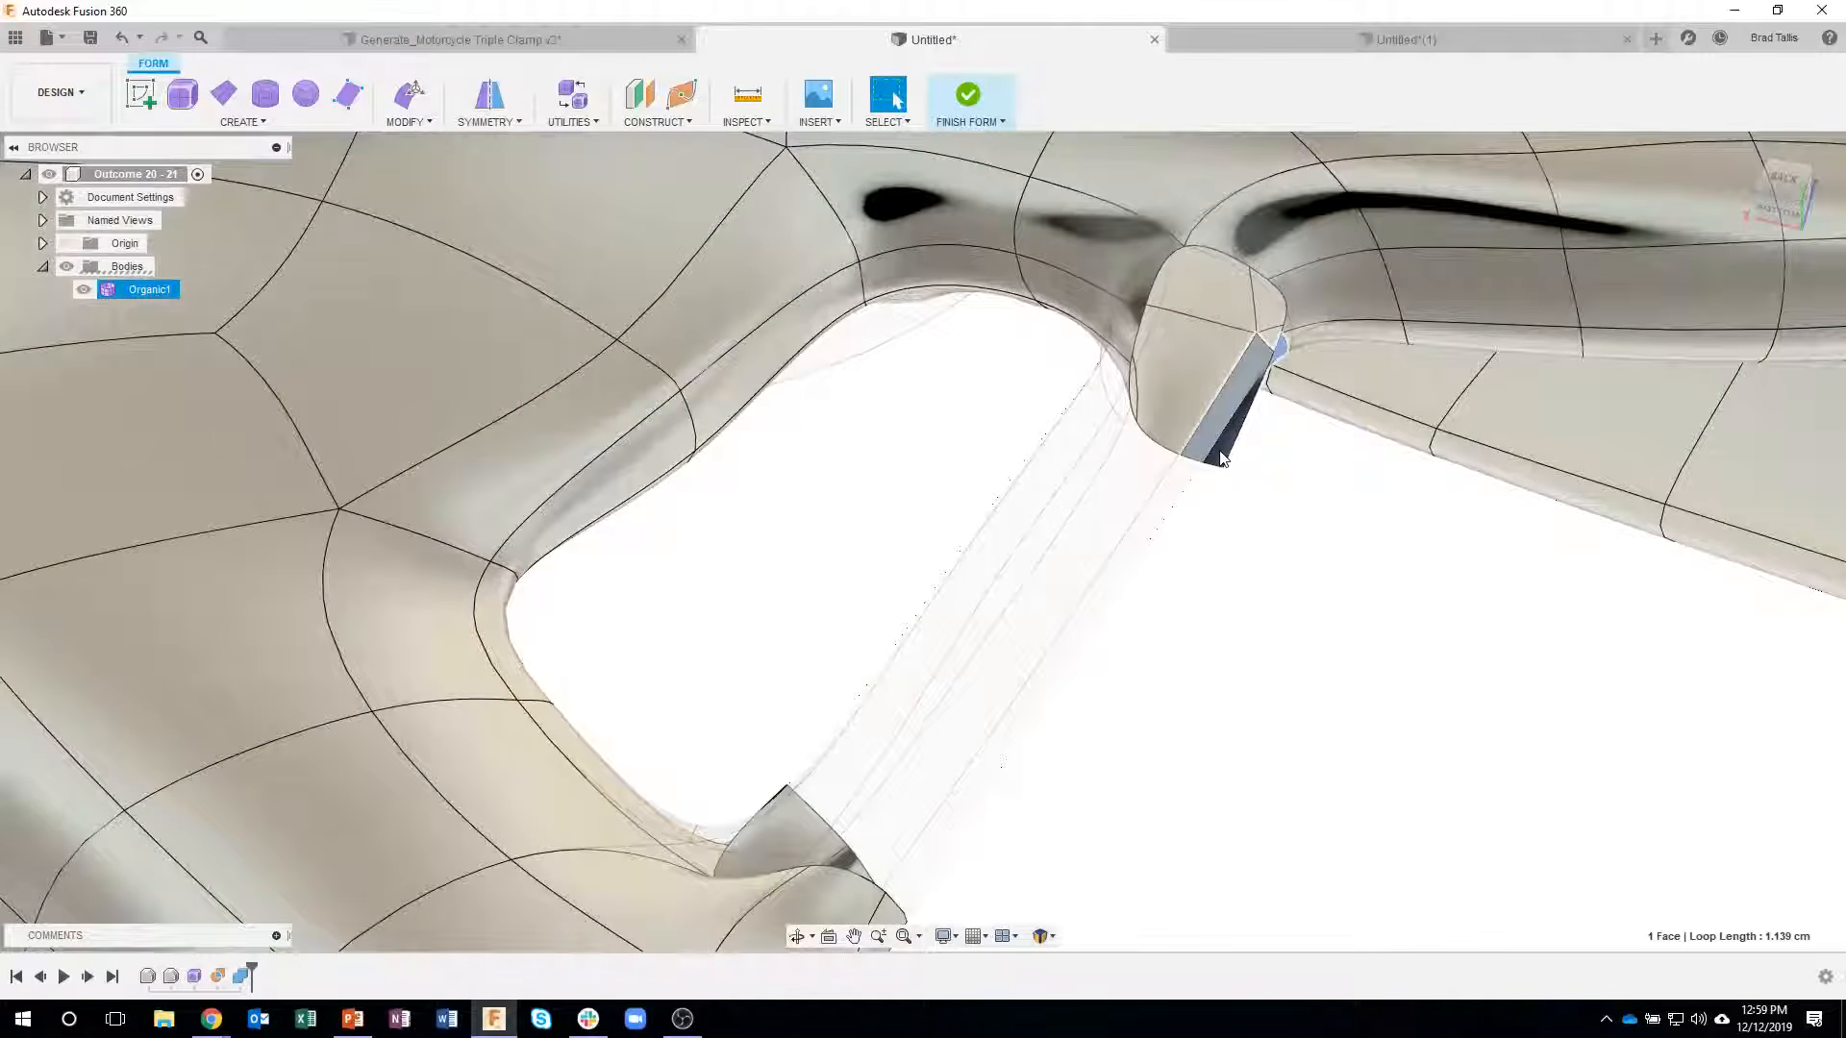
click(1180, 409)
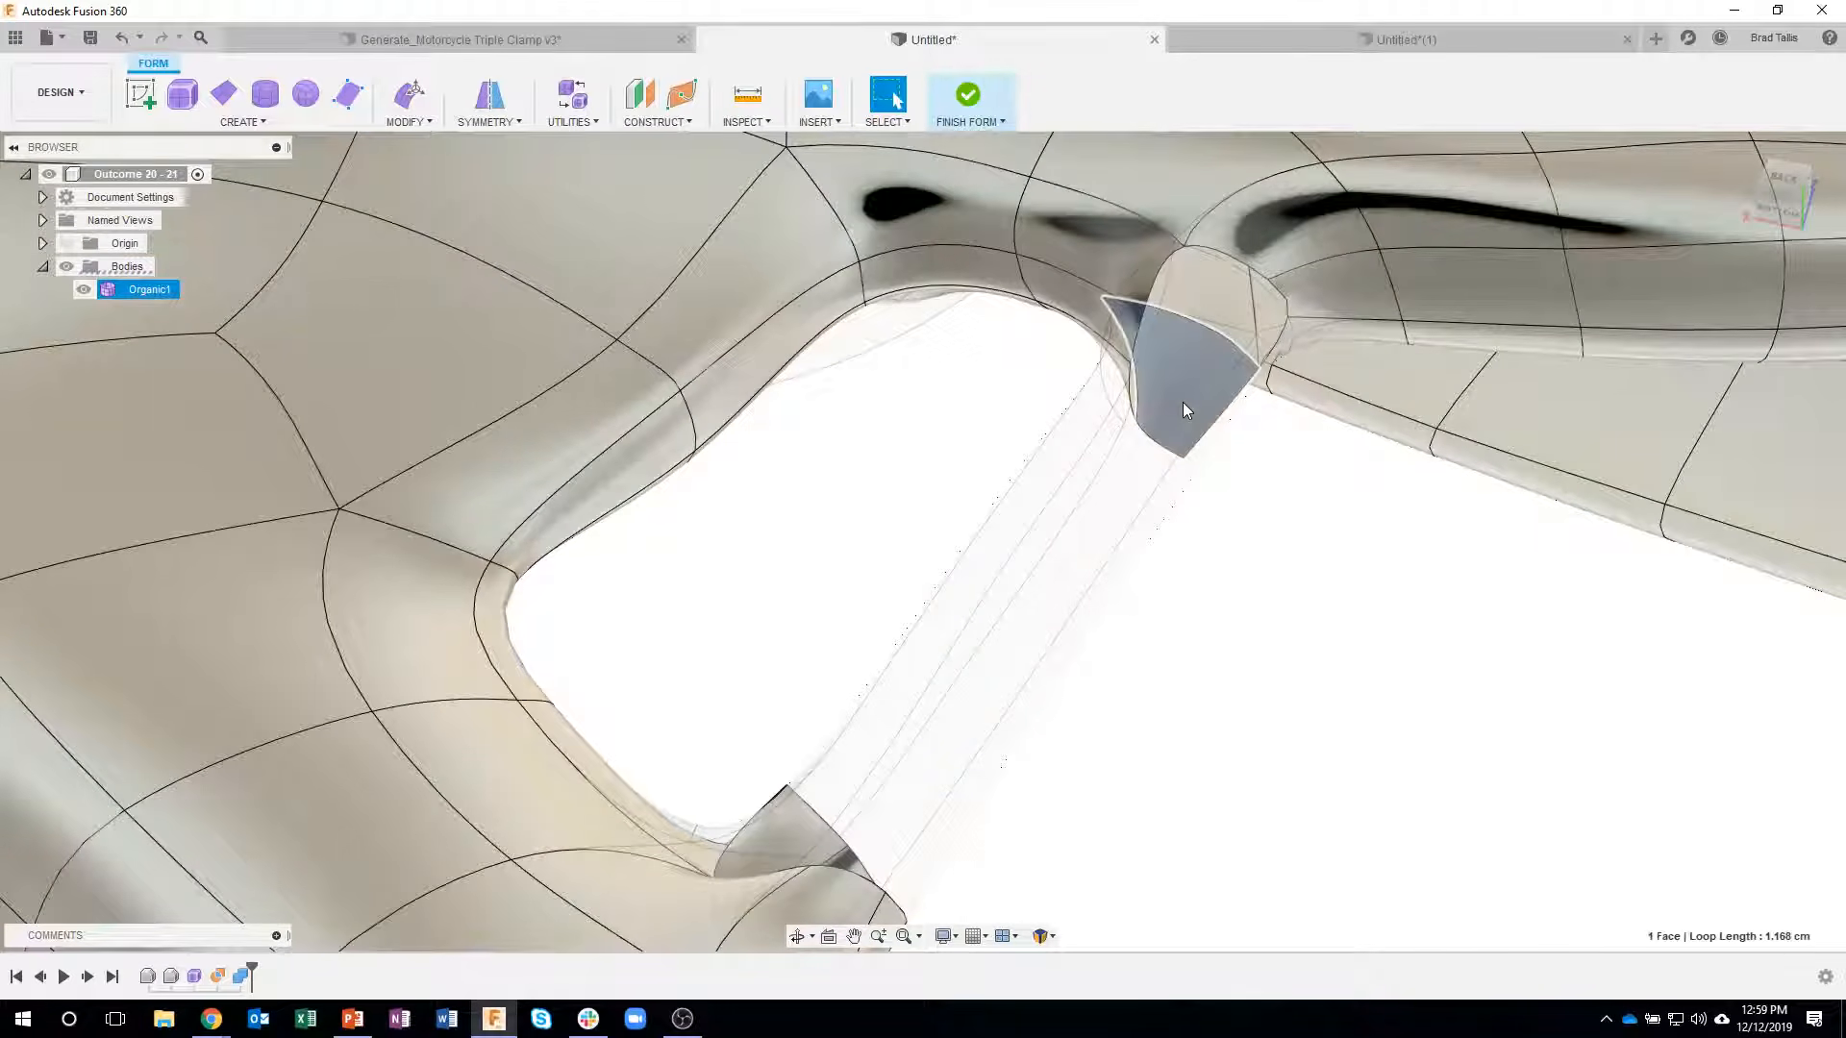
key(Delete)
shift+middle_drag(1183, 410, 939, 408)
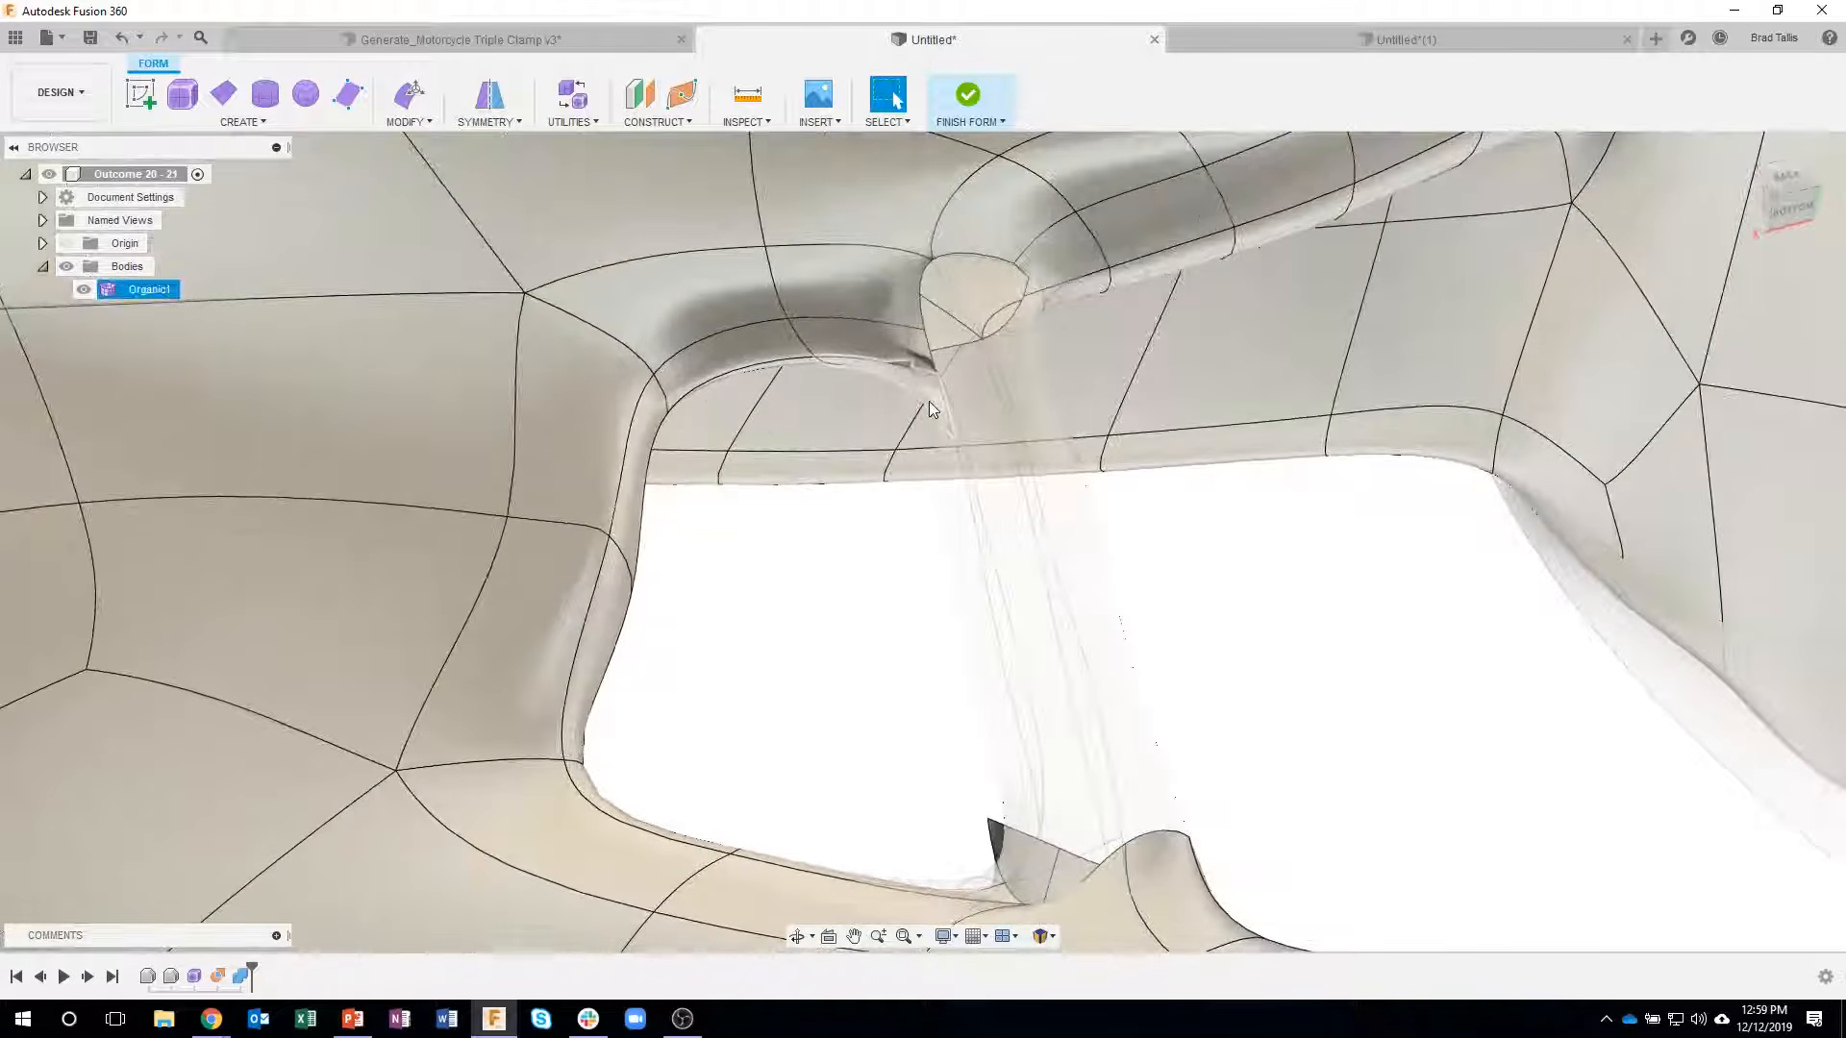
click(903, 348)
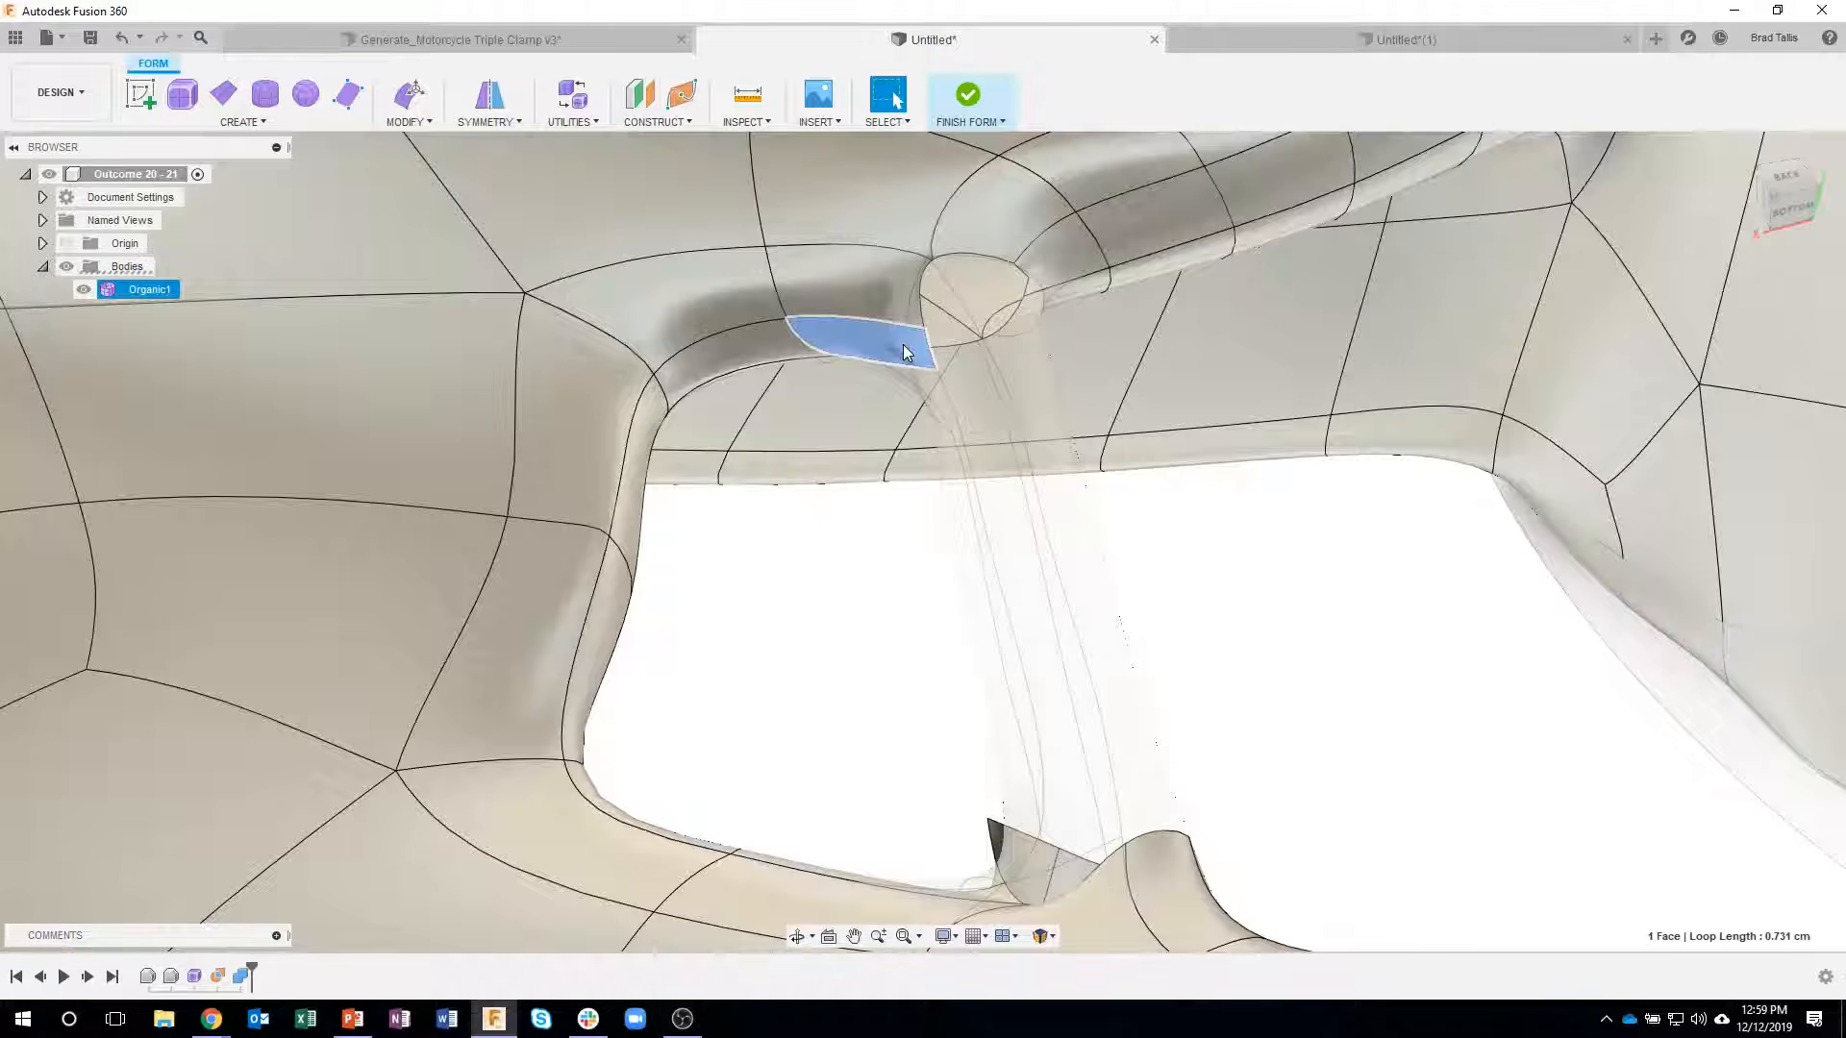
click(888, 293)
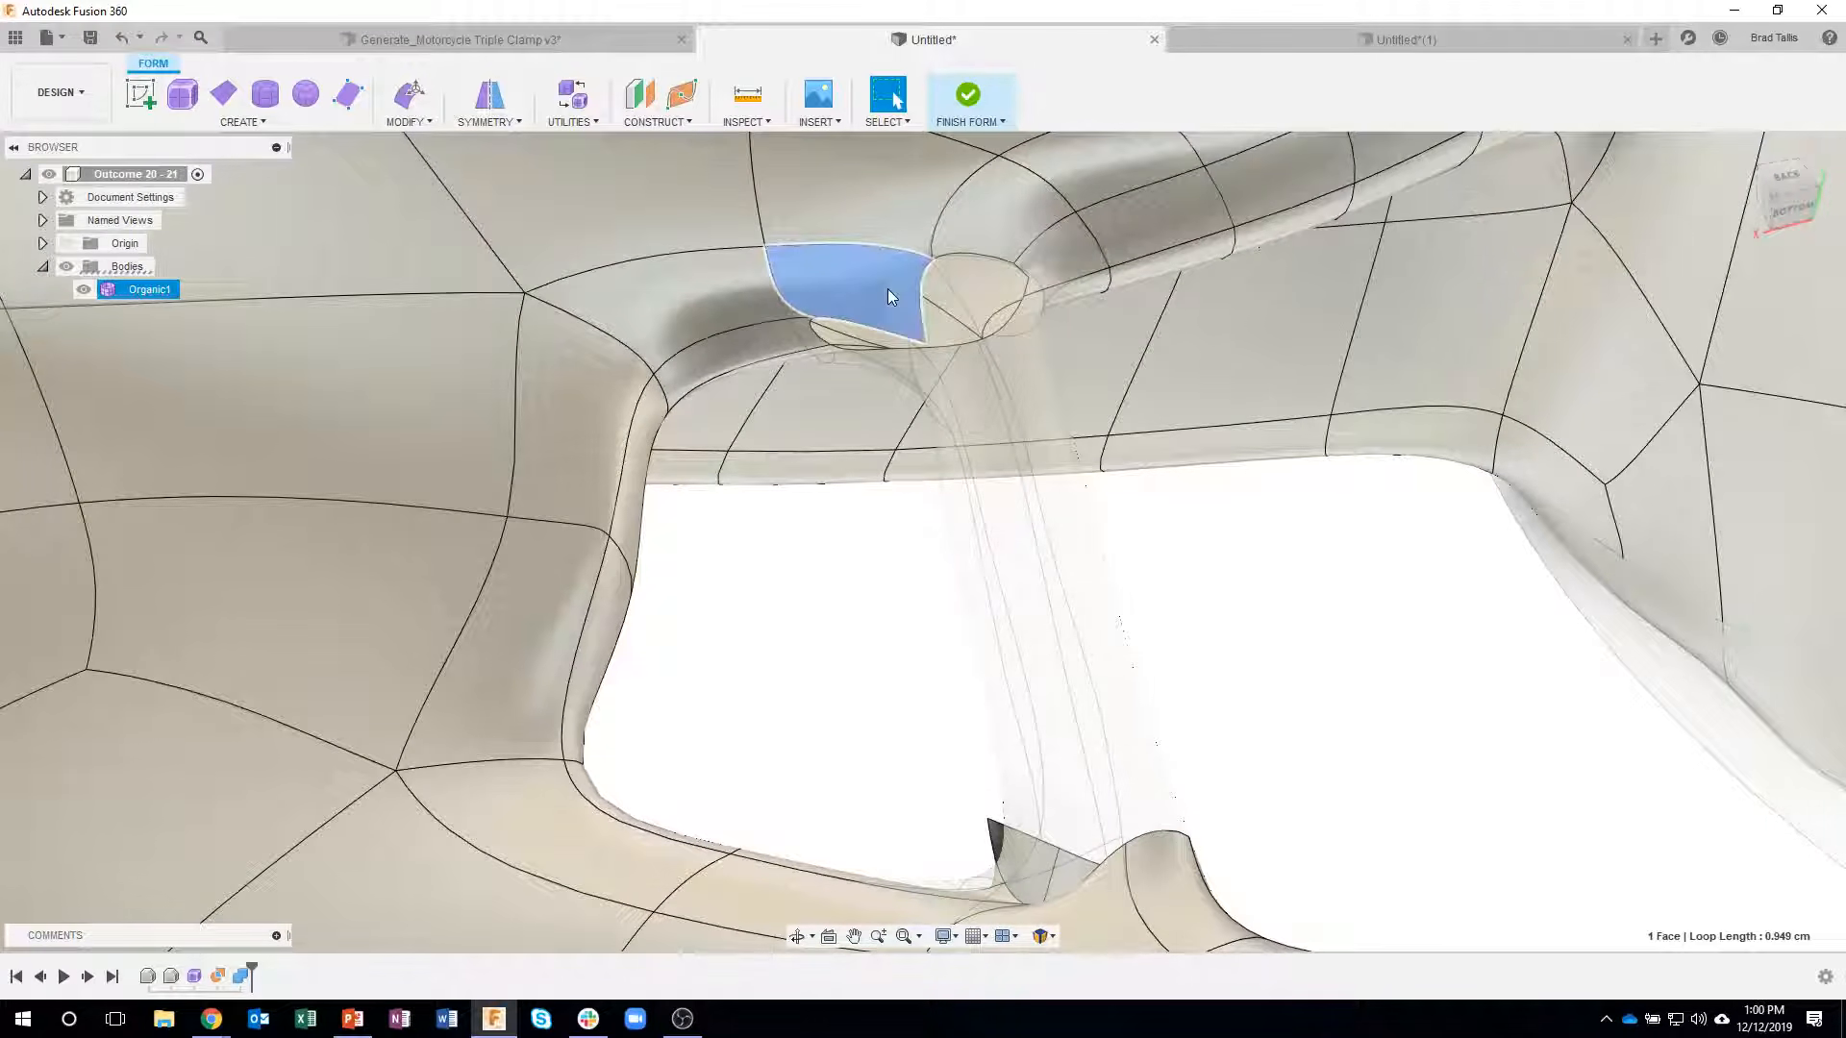
key(Delete)
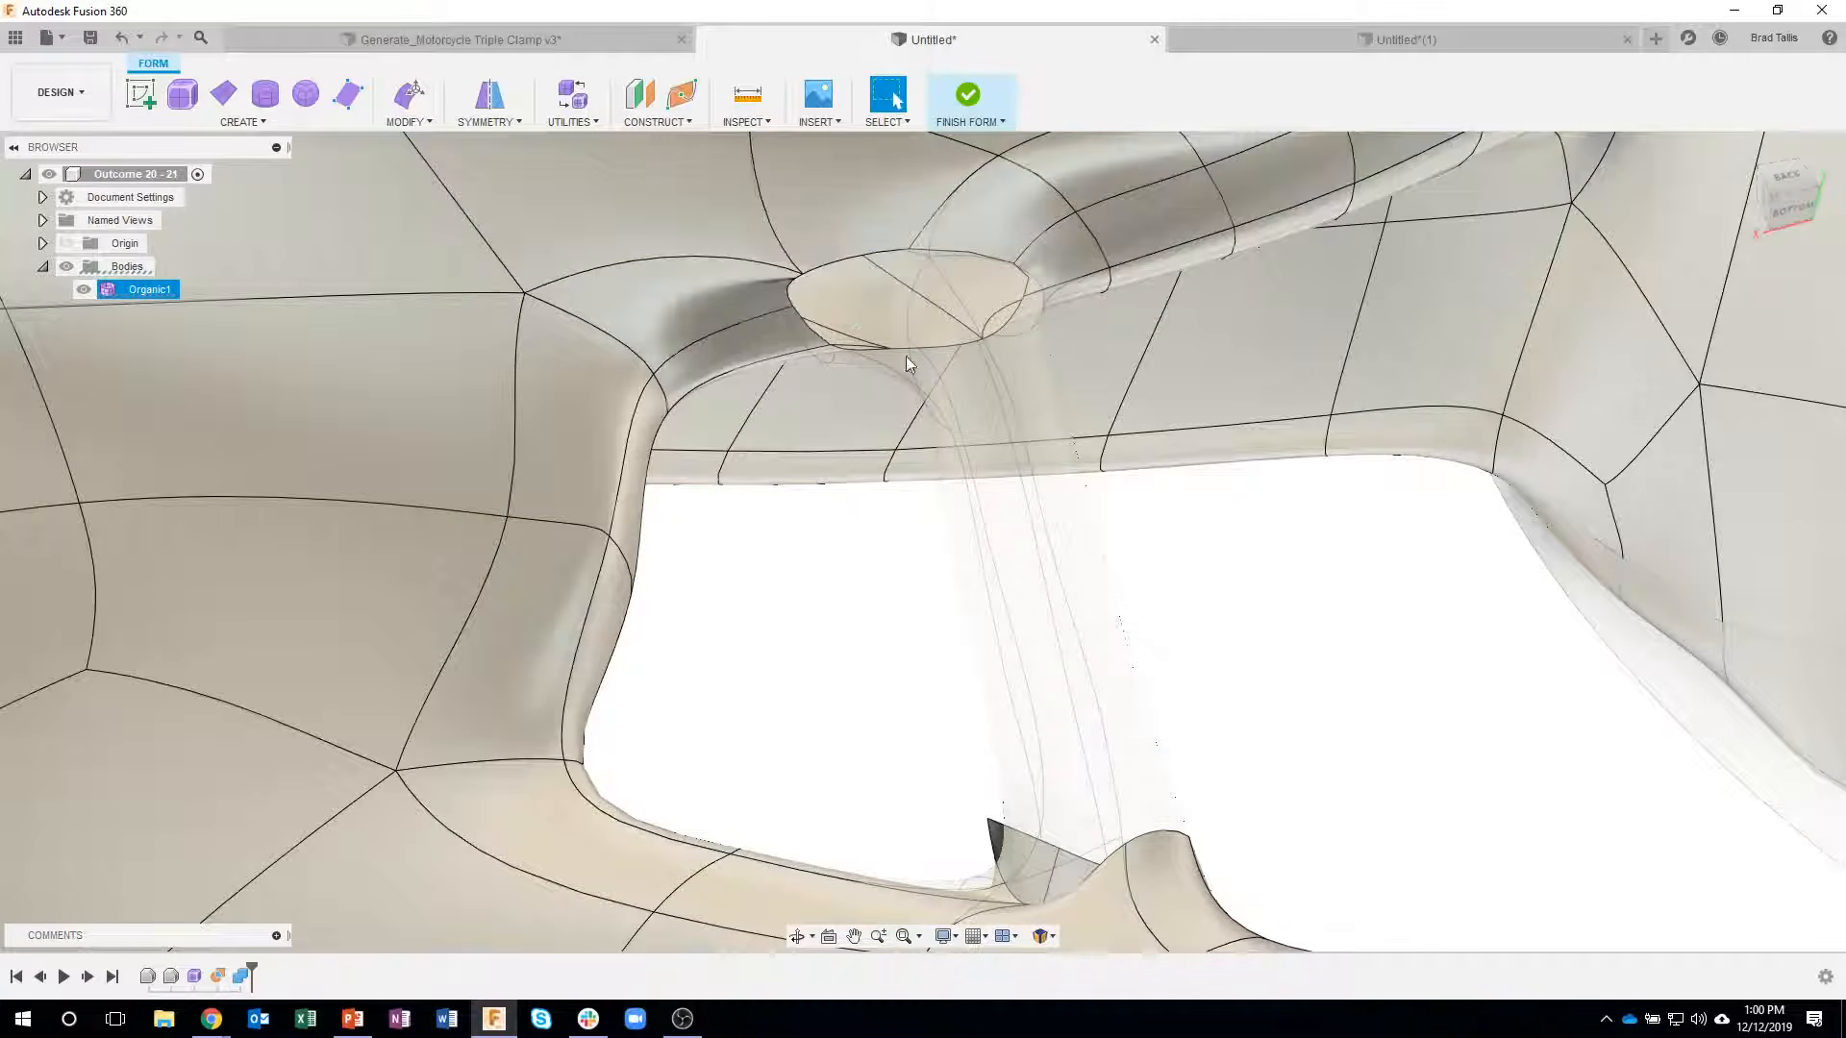
- Close the open gap at the second strut's hub-side end with Fill Hole in Reduced Star mode
shift+middle_drag(968, 510, 500, 173)
click(398, 123)
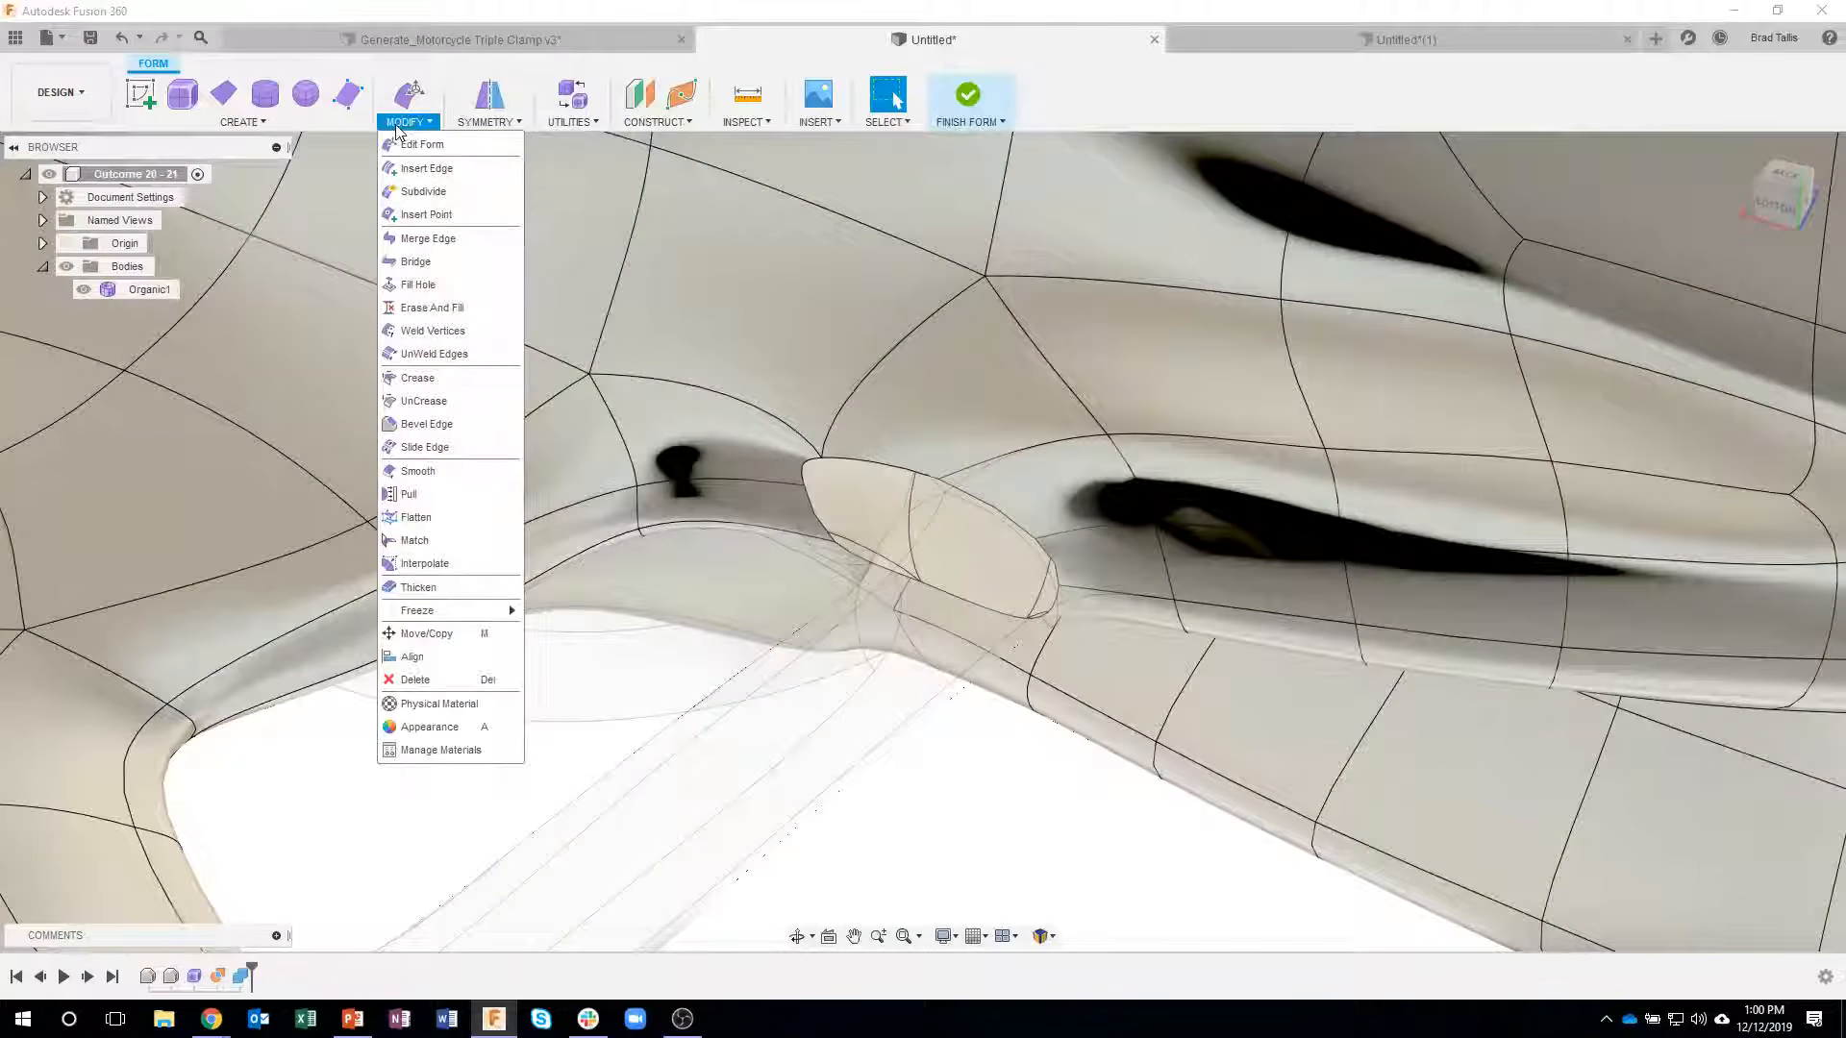
click(435, 286)
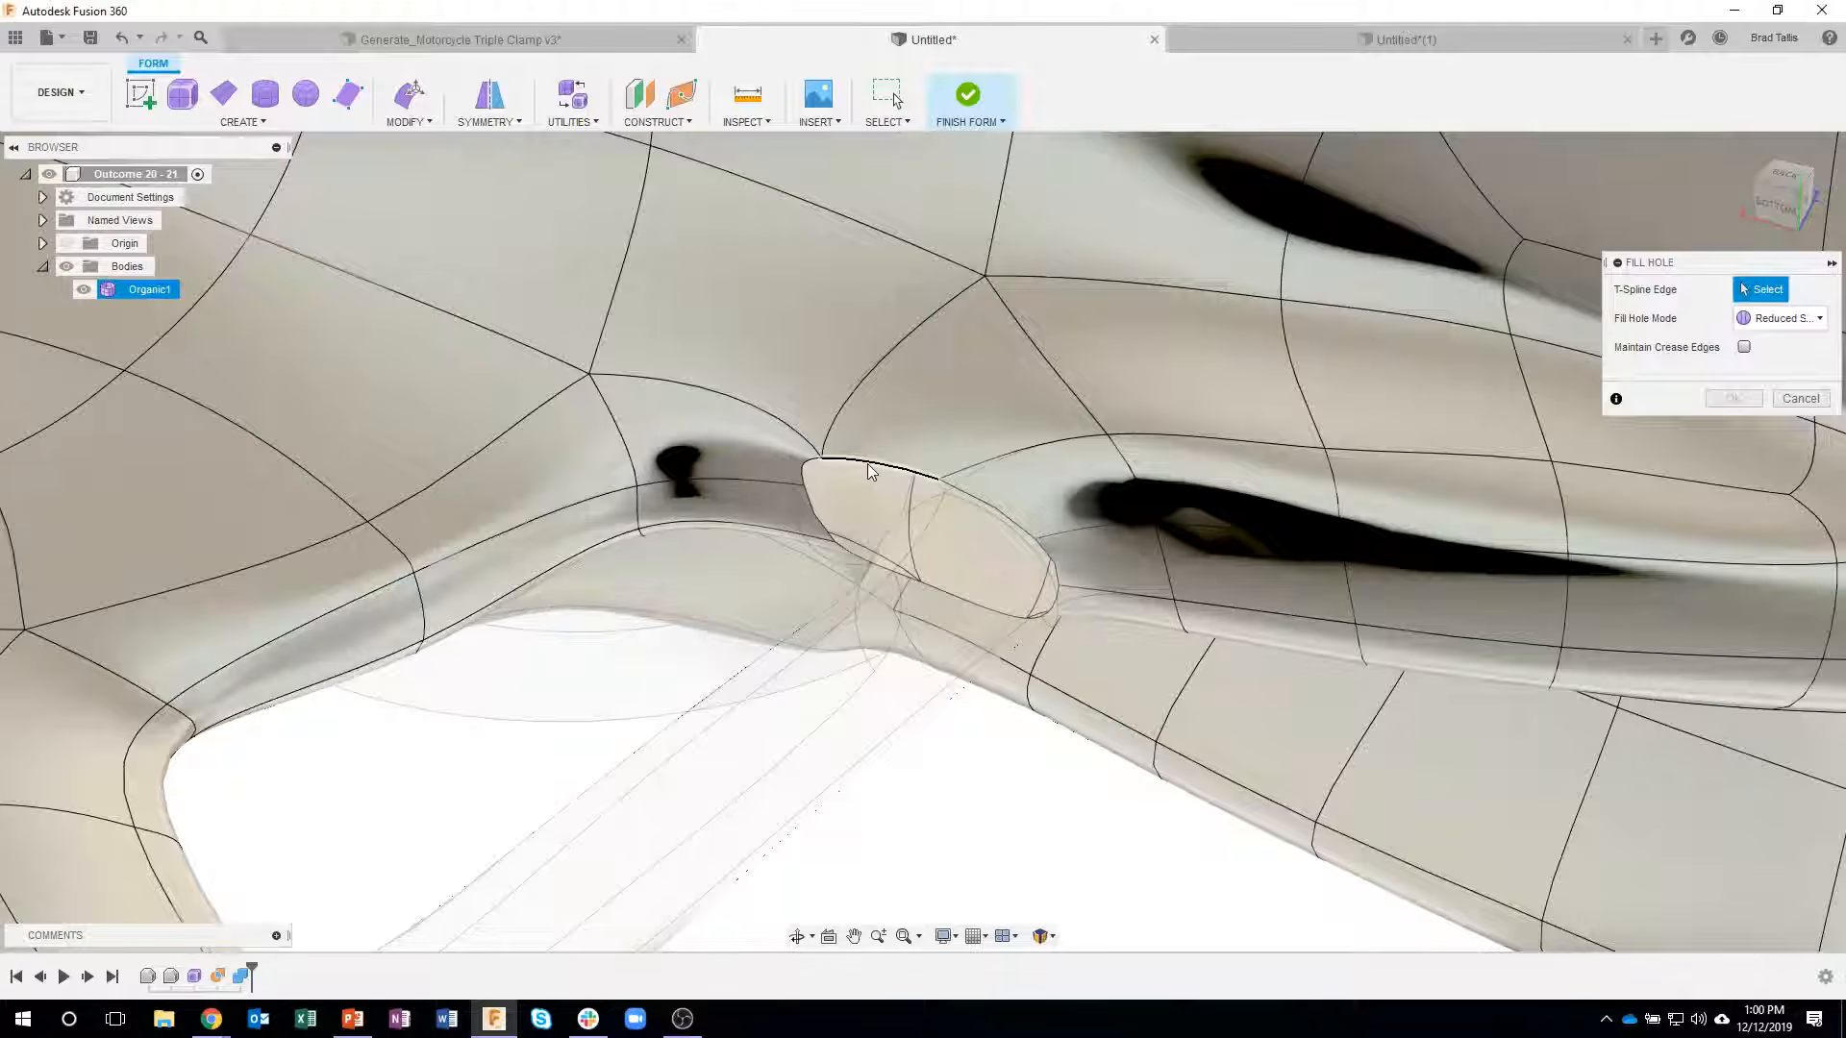
click(977, 481)
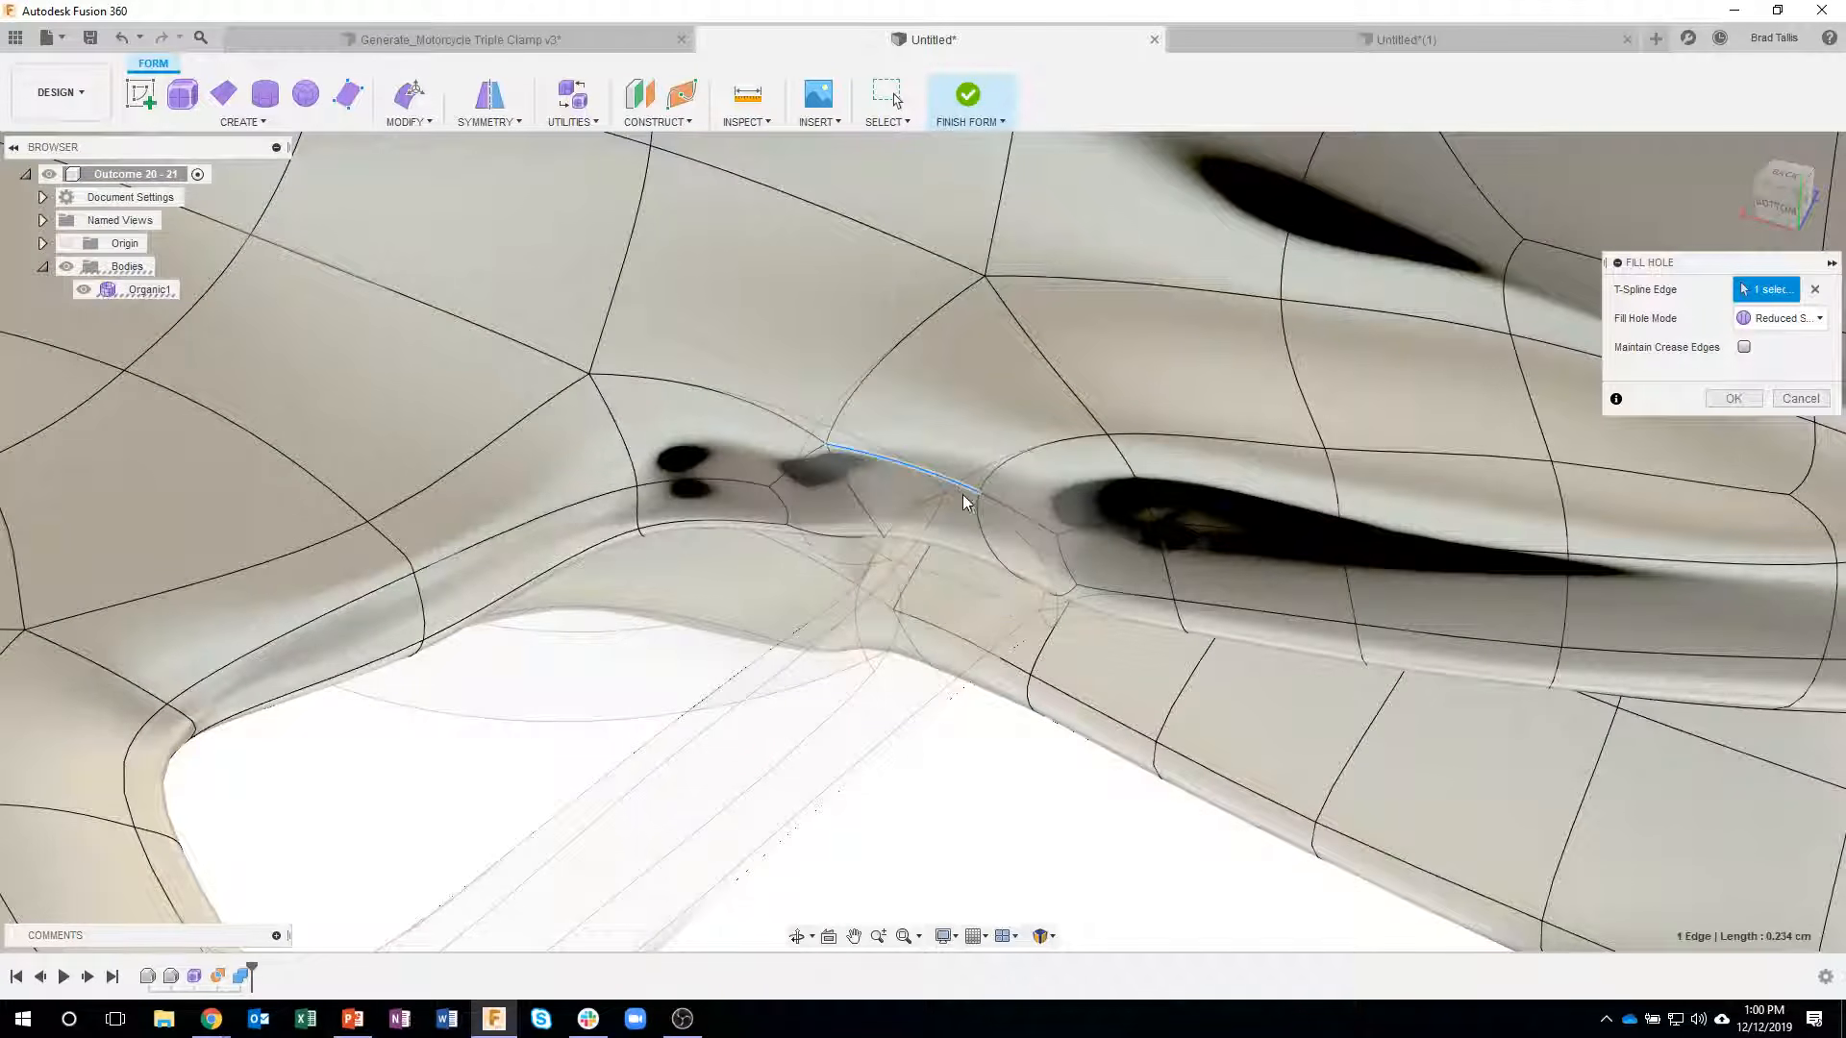
shift+middle_drag(1145, 482, 1711, 385)
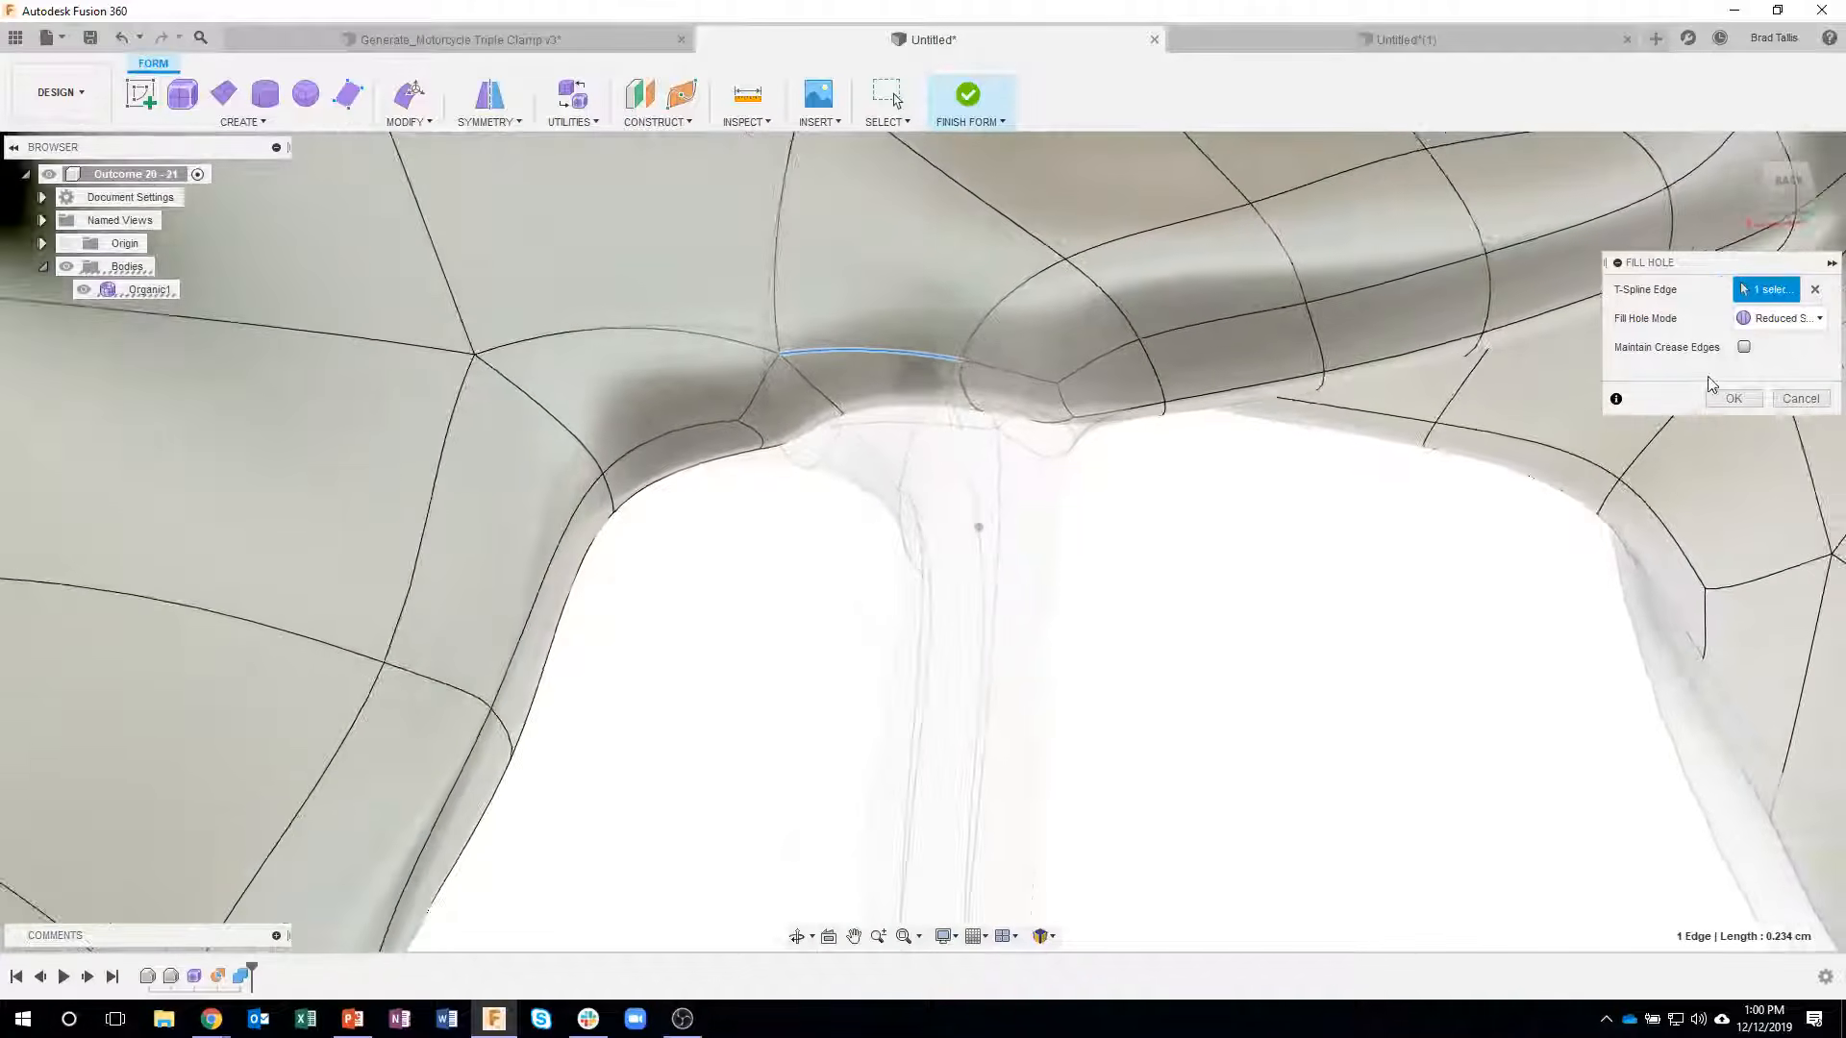
click(1730, 398)
- With Edit Form, move the two short edges of the filled strut end by about -0.077 cm and -0.10 cm to blend it into the wall
shift+middle_drag(1051, 552, 840, 406)
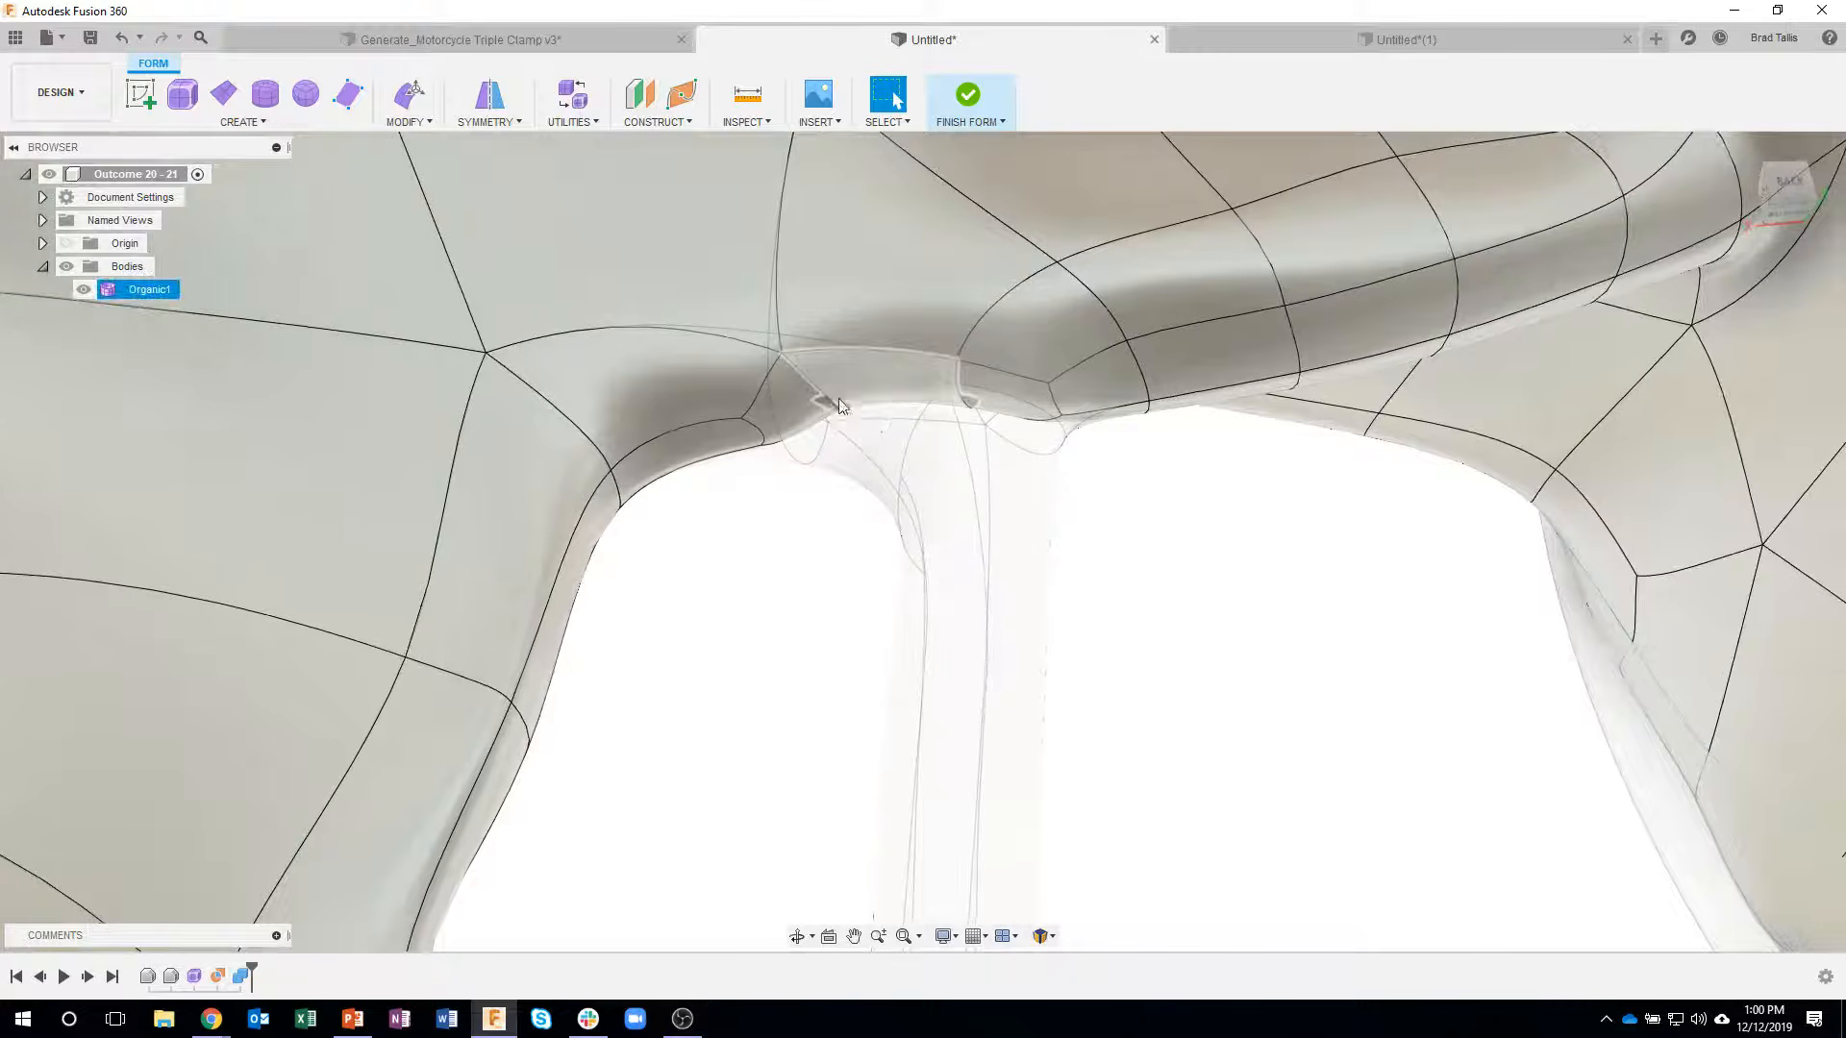
right_click(832, 405)
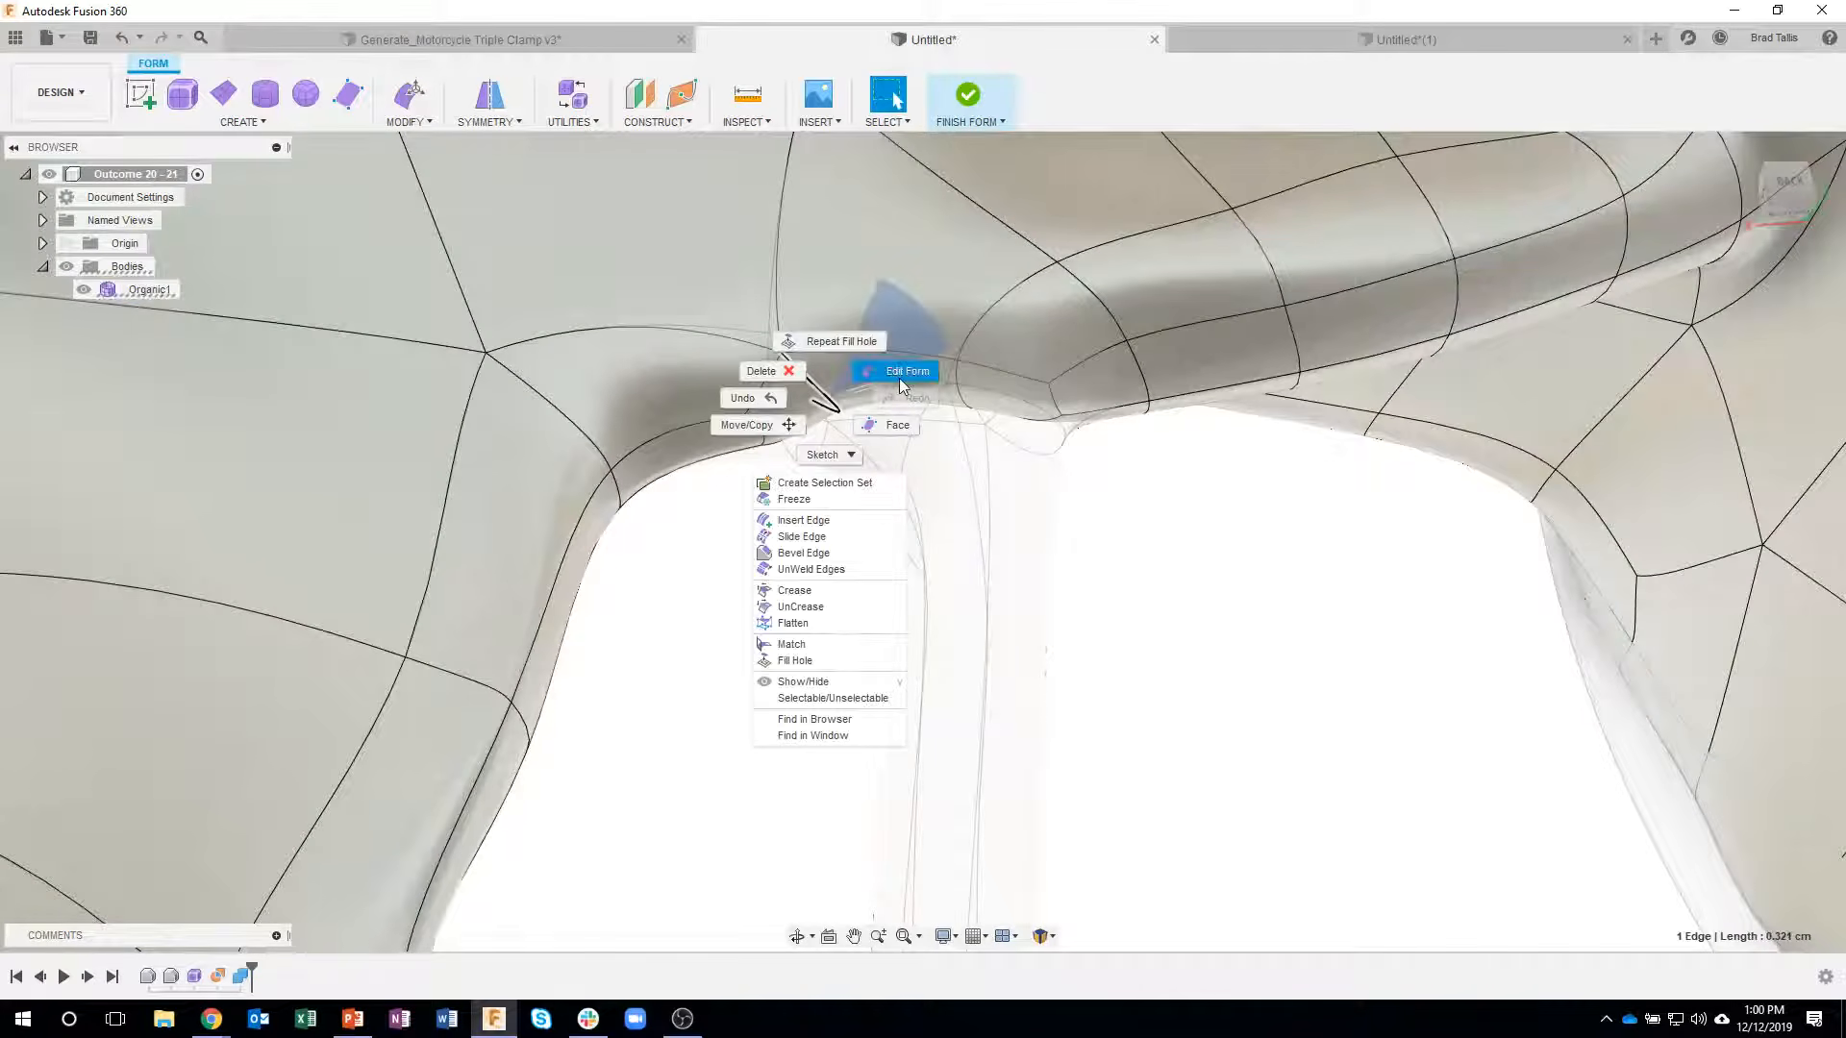
click(894, 371)
shift+middle_drag(760, 363, 779, 304)
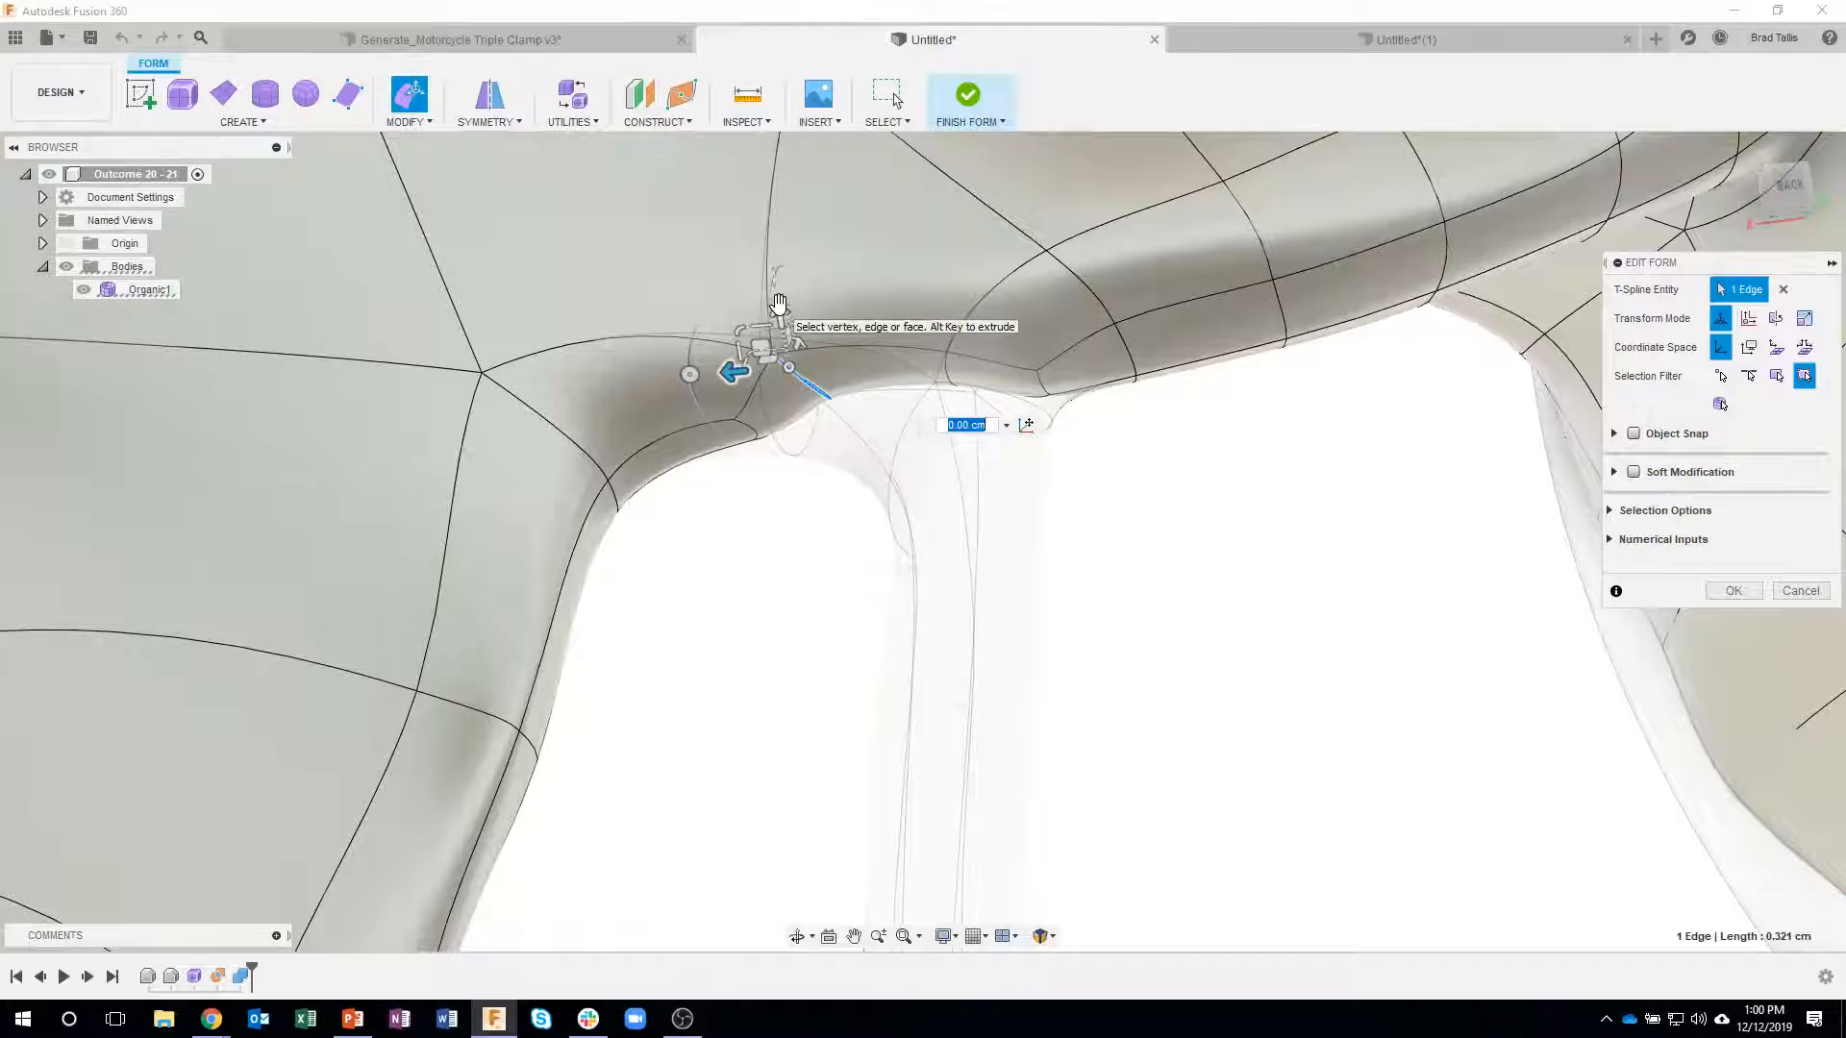
drag(777, 305, 780, 344)
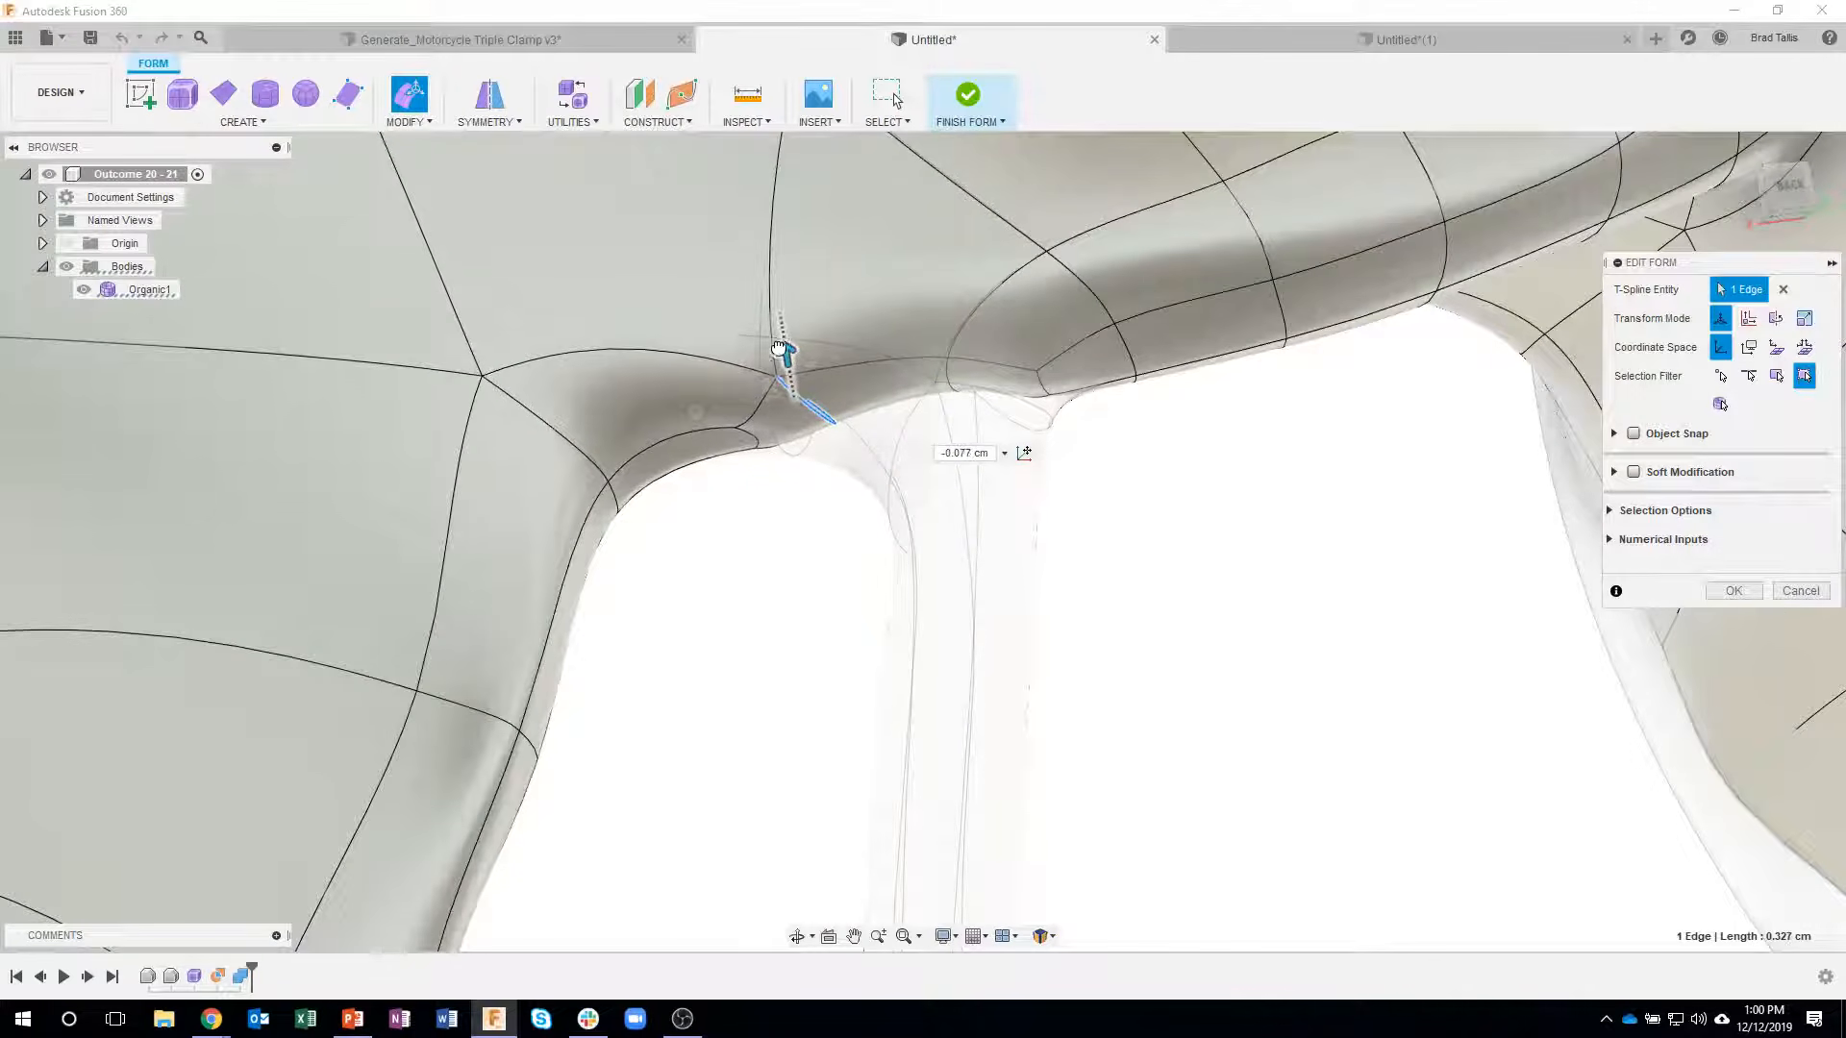
click(945, 373)
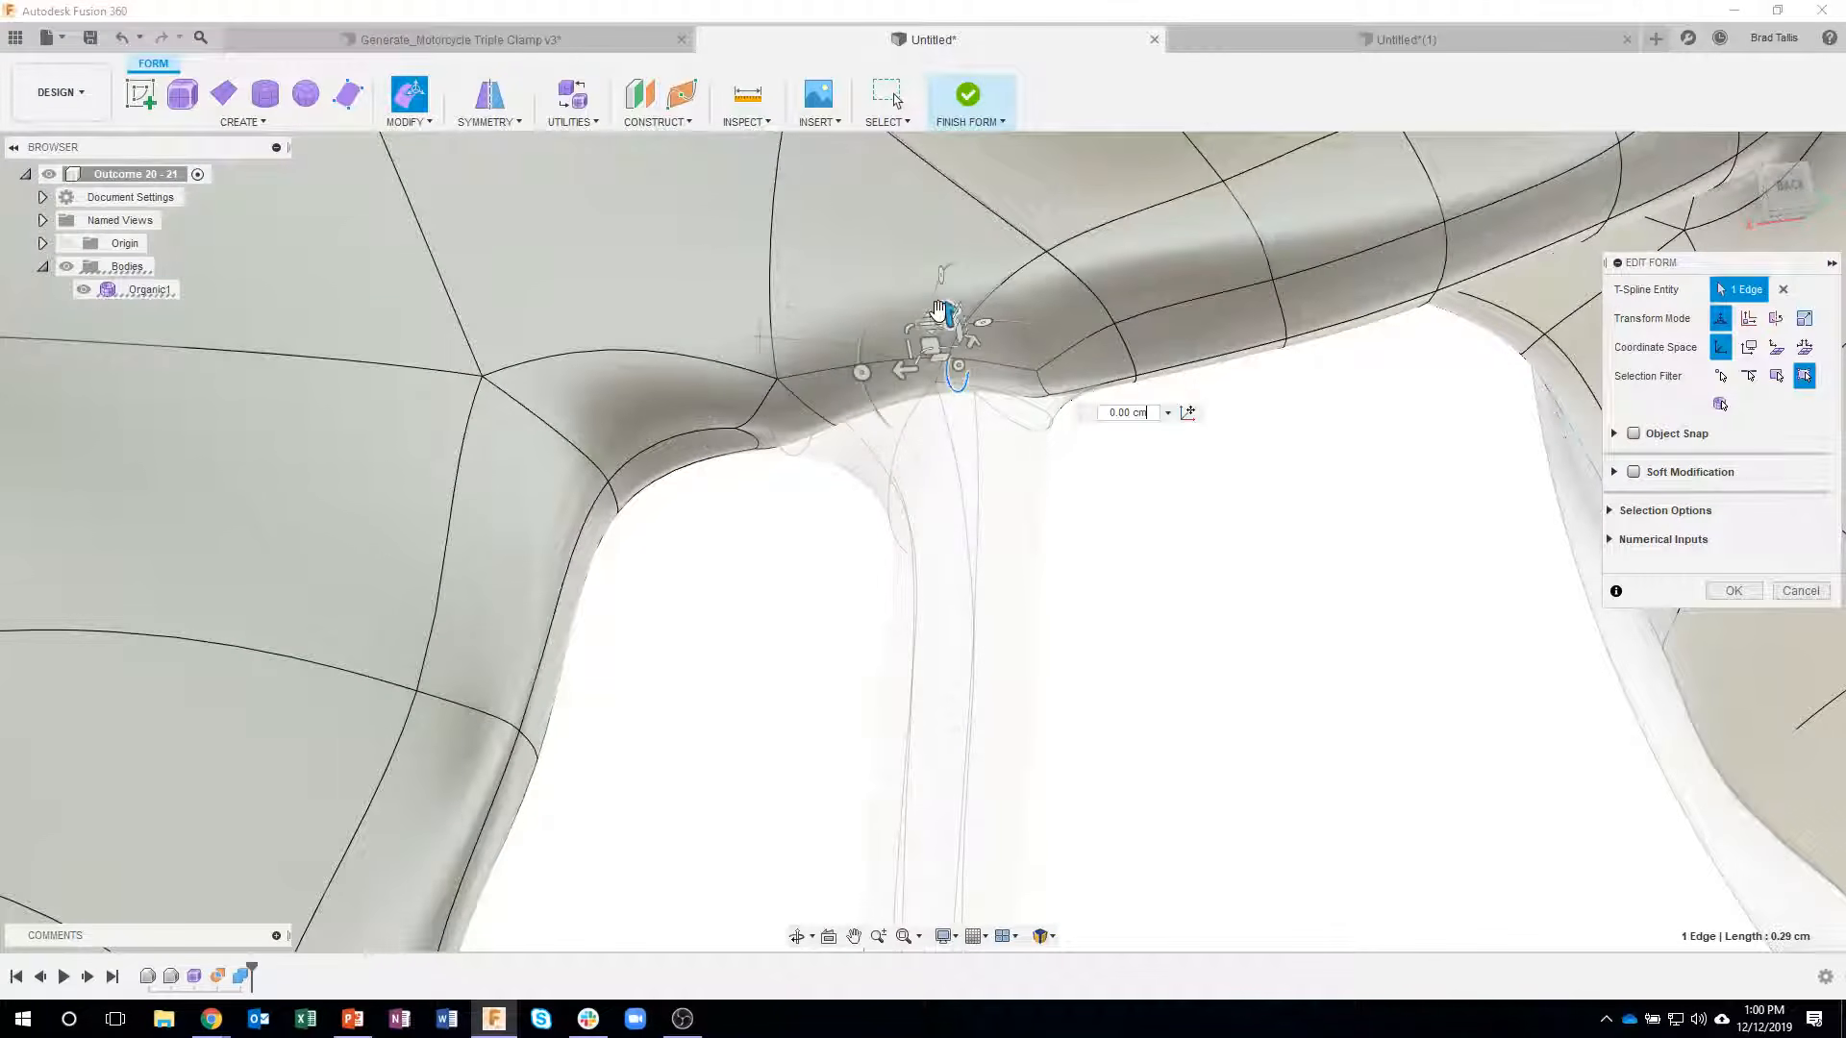
drag(945, 308, 983, 346)
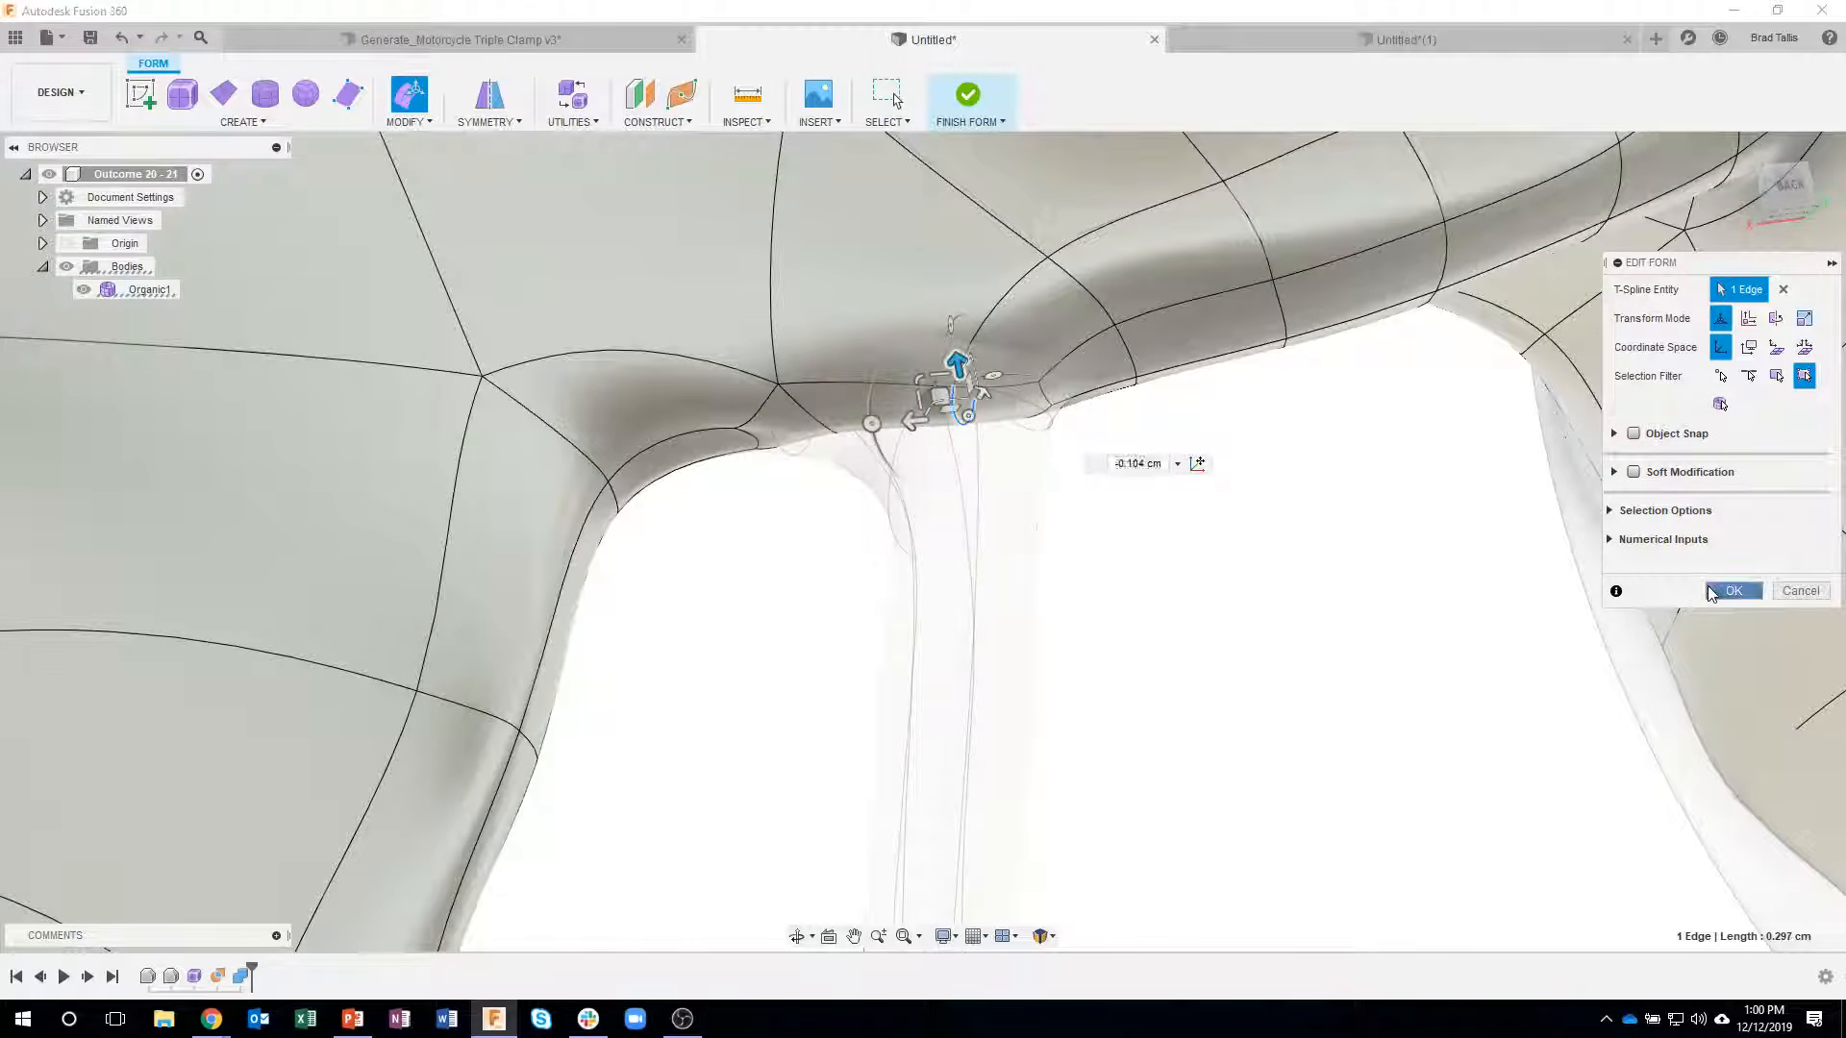
click(1731, 590)
- Delete four edge loops along the long outer arm below the opening on the not-yet-refined strut's side to simplify its mesh
scroll(1290, 659, down, 5)
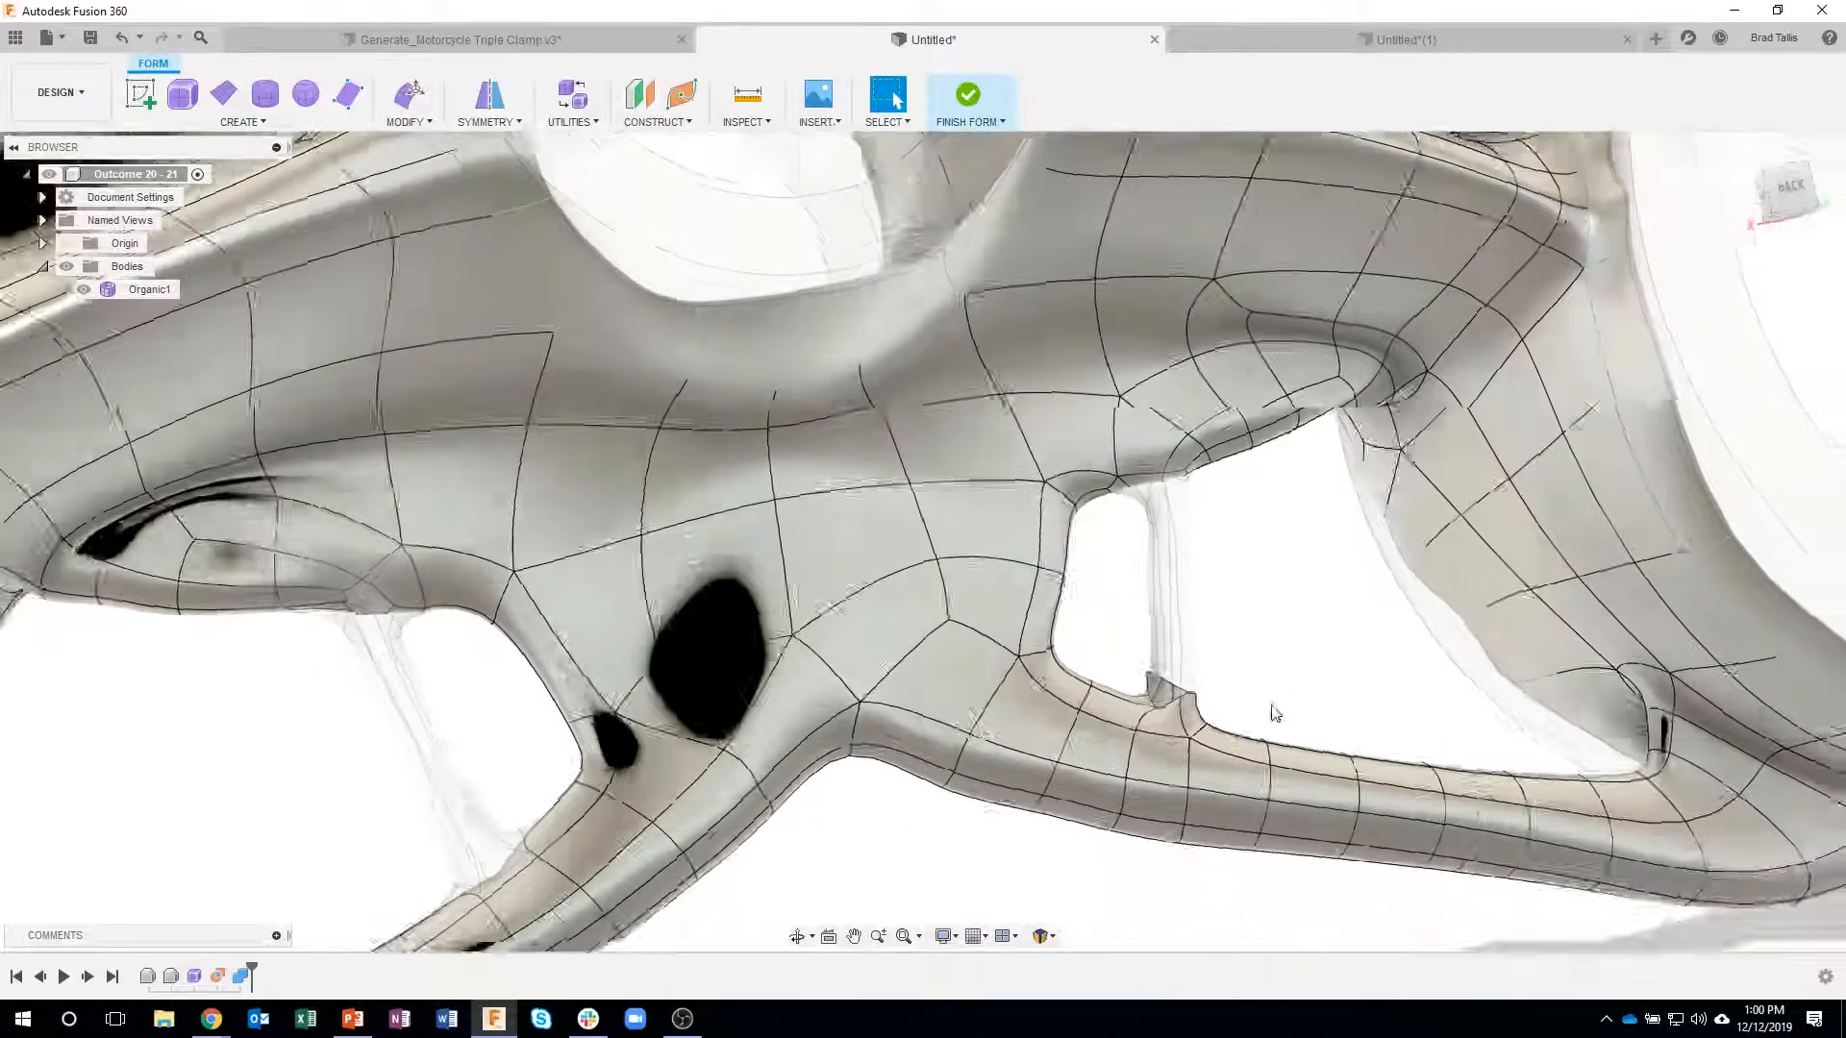
shift+middle_drag(1275, 712, 494, 740)
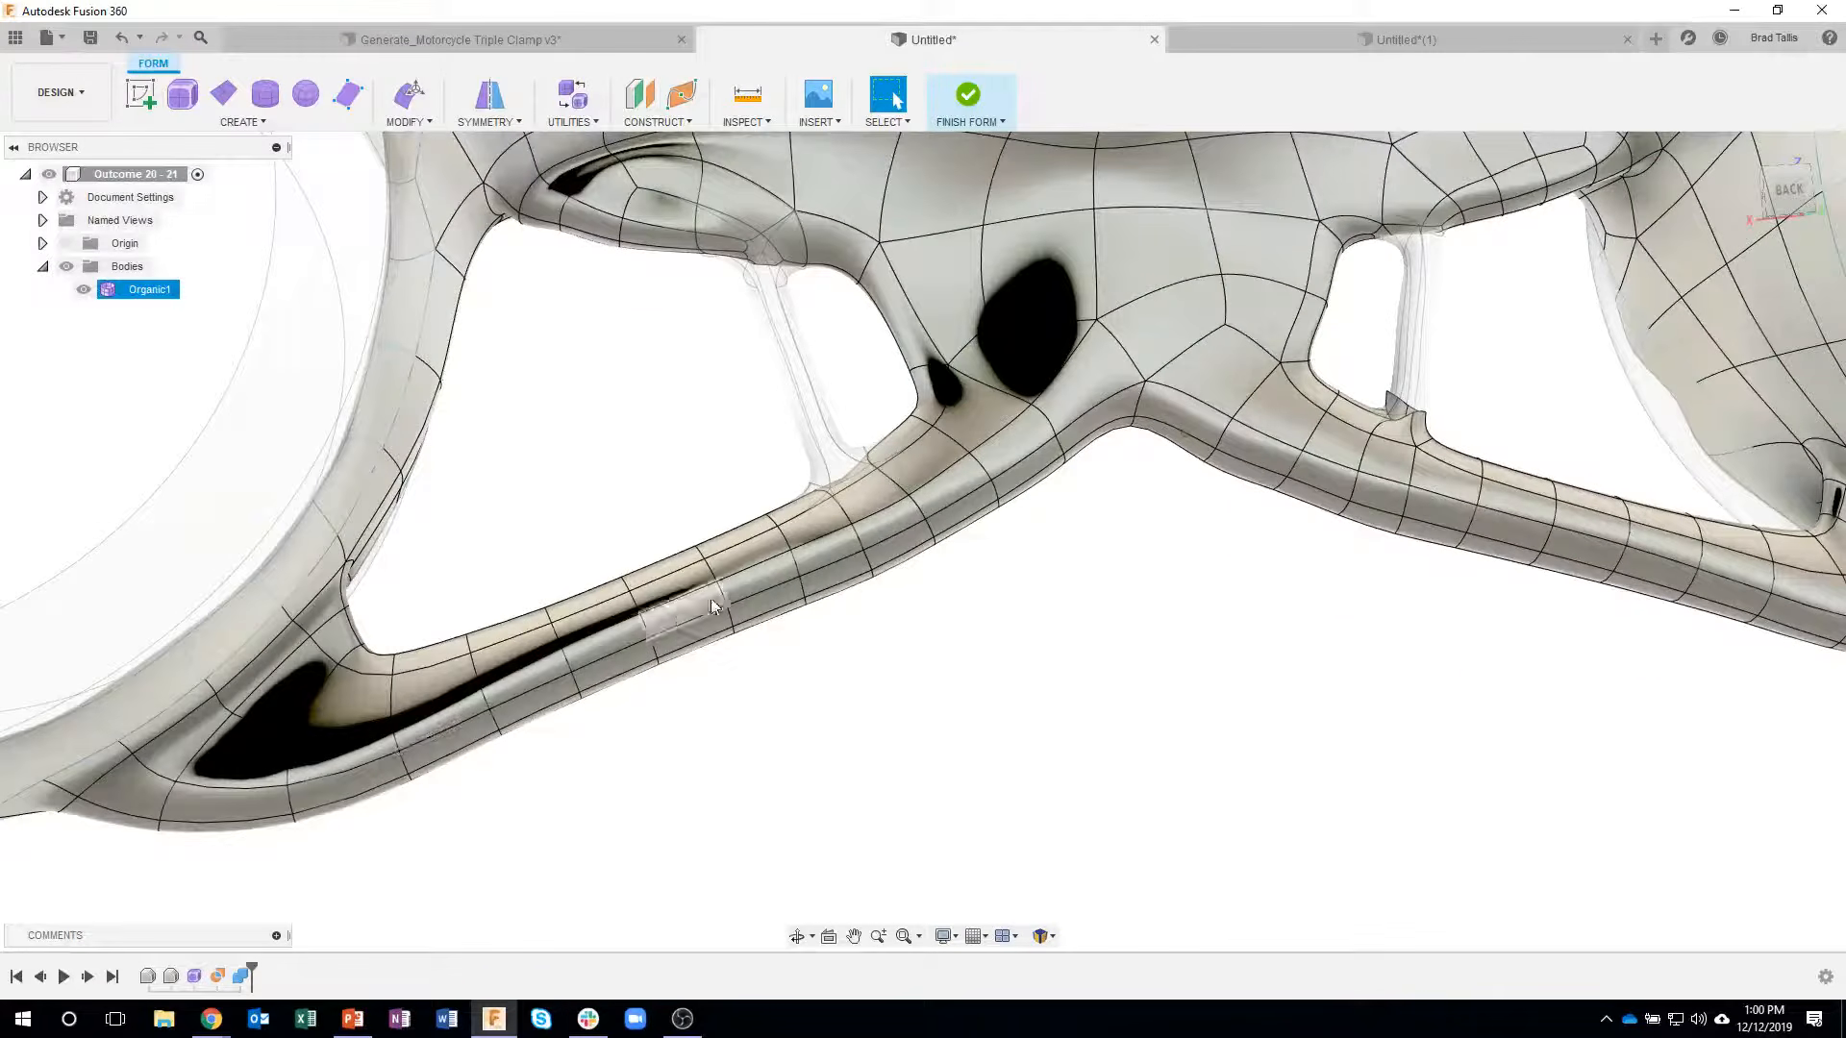
shift+middle_drag(828, 579, 1121, 494)
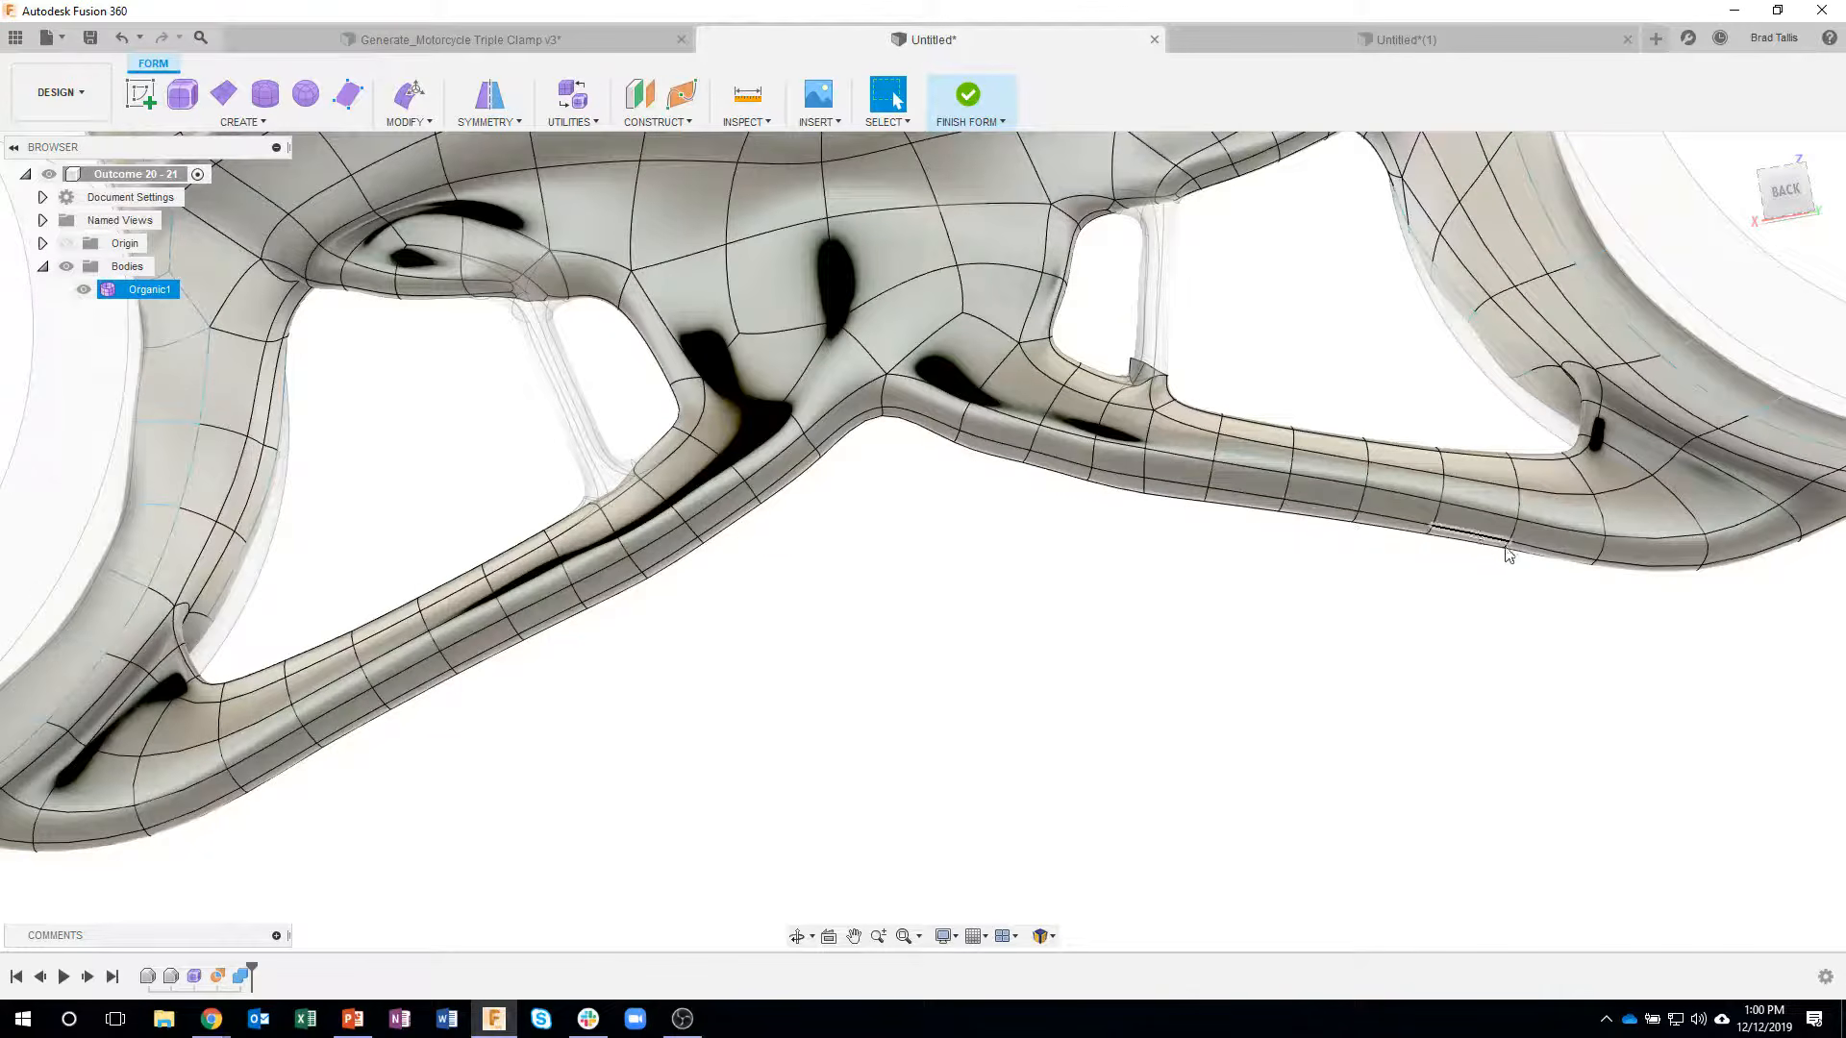
shift+middle_drag(867, 662, 688, 550)
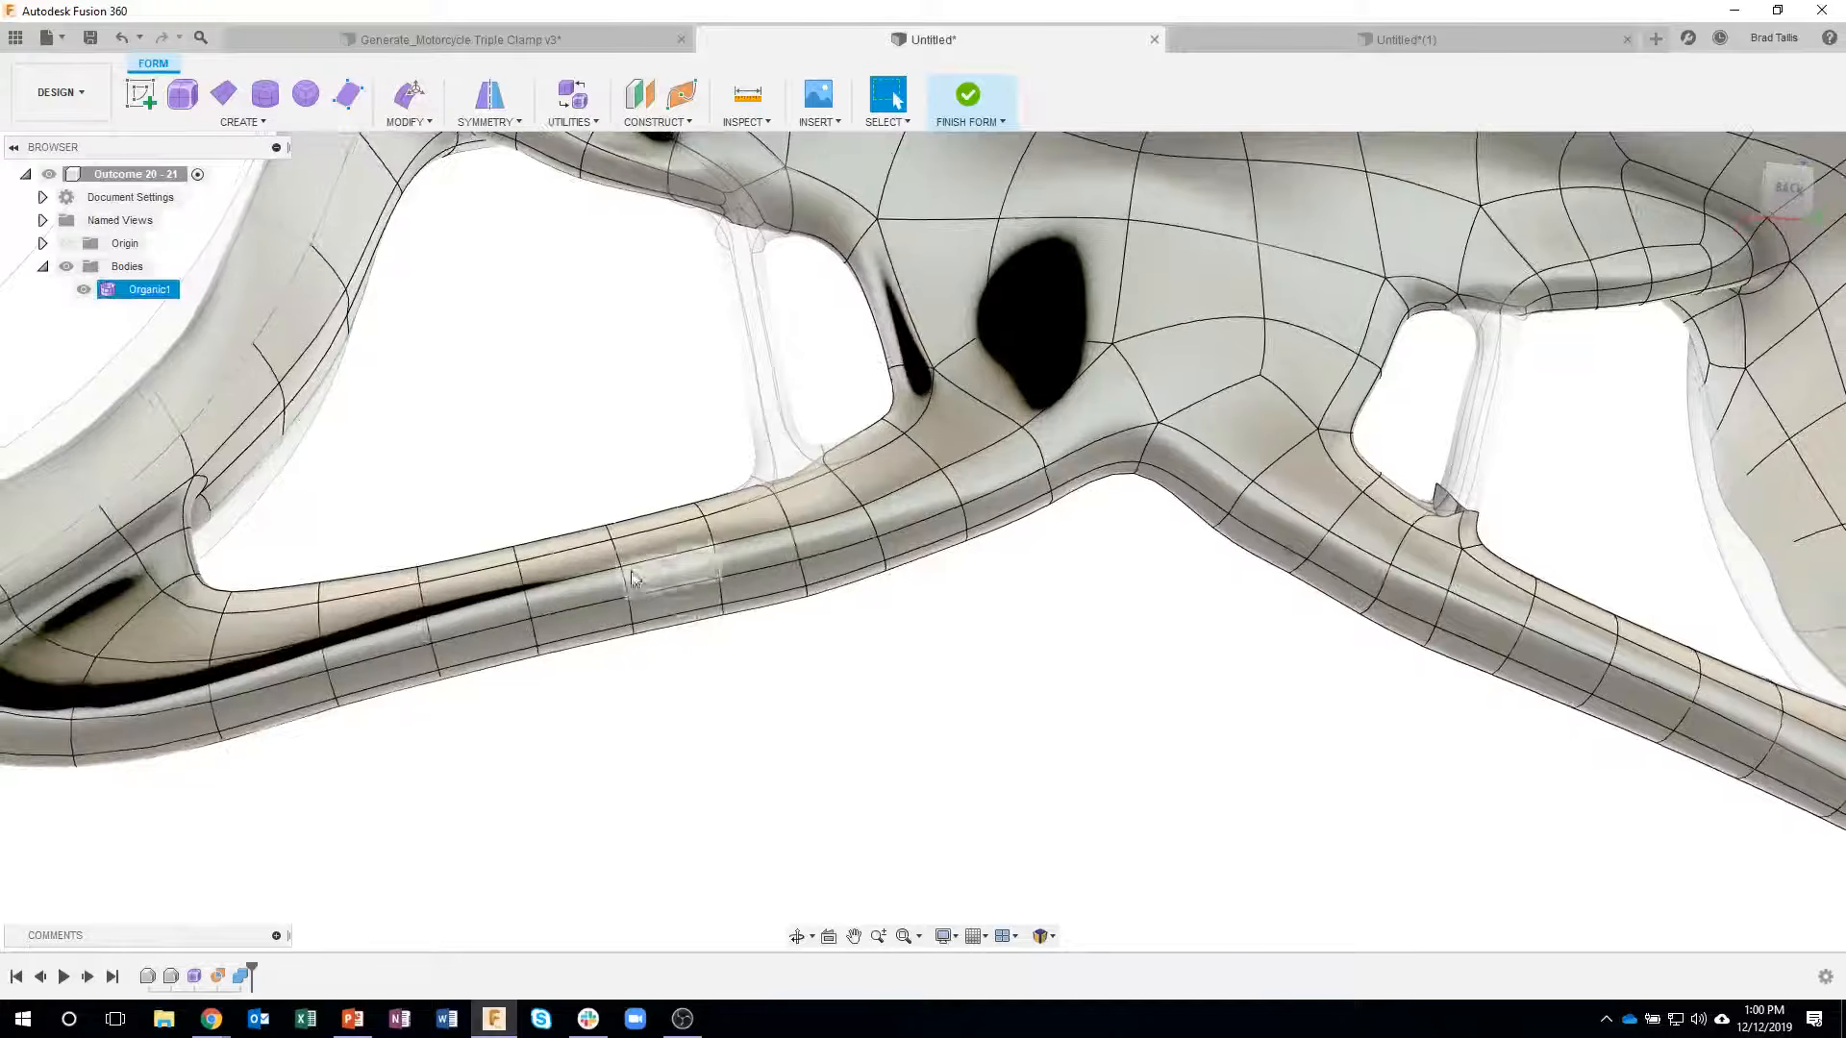
double_click(711, 536)
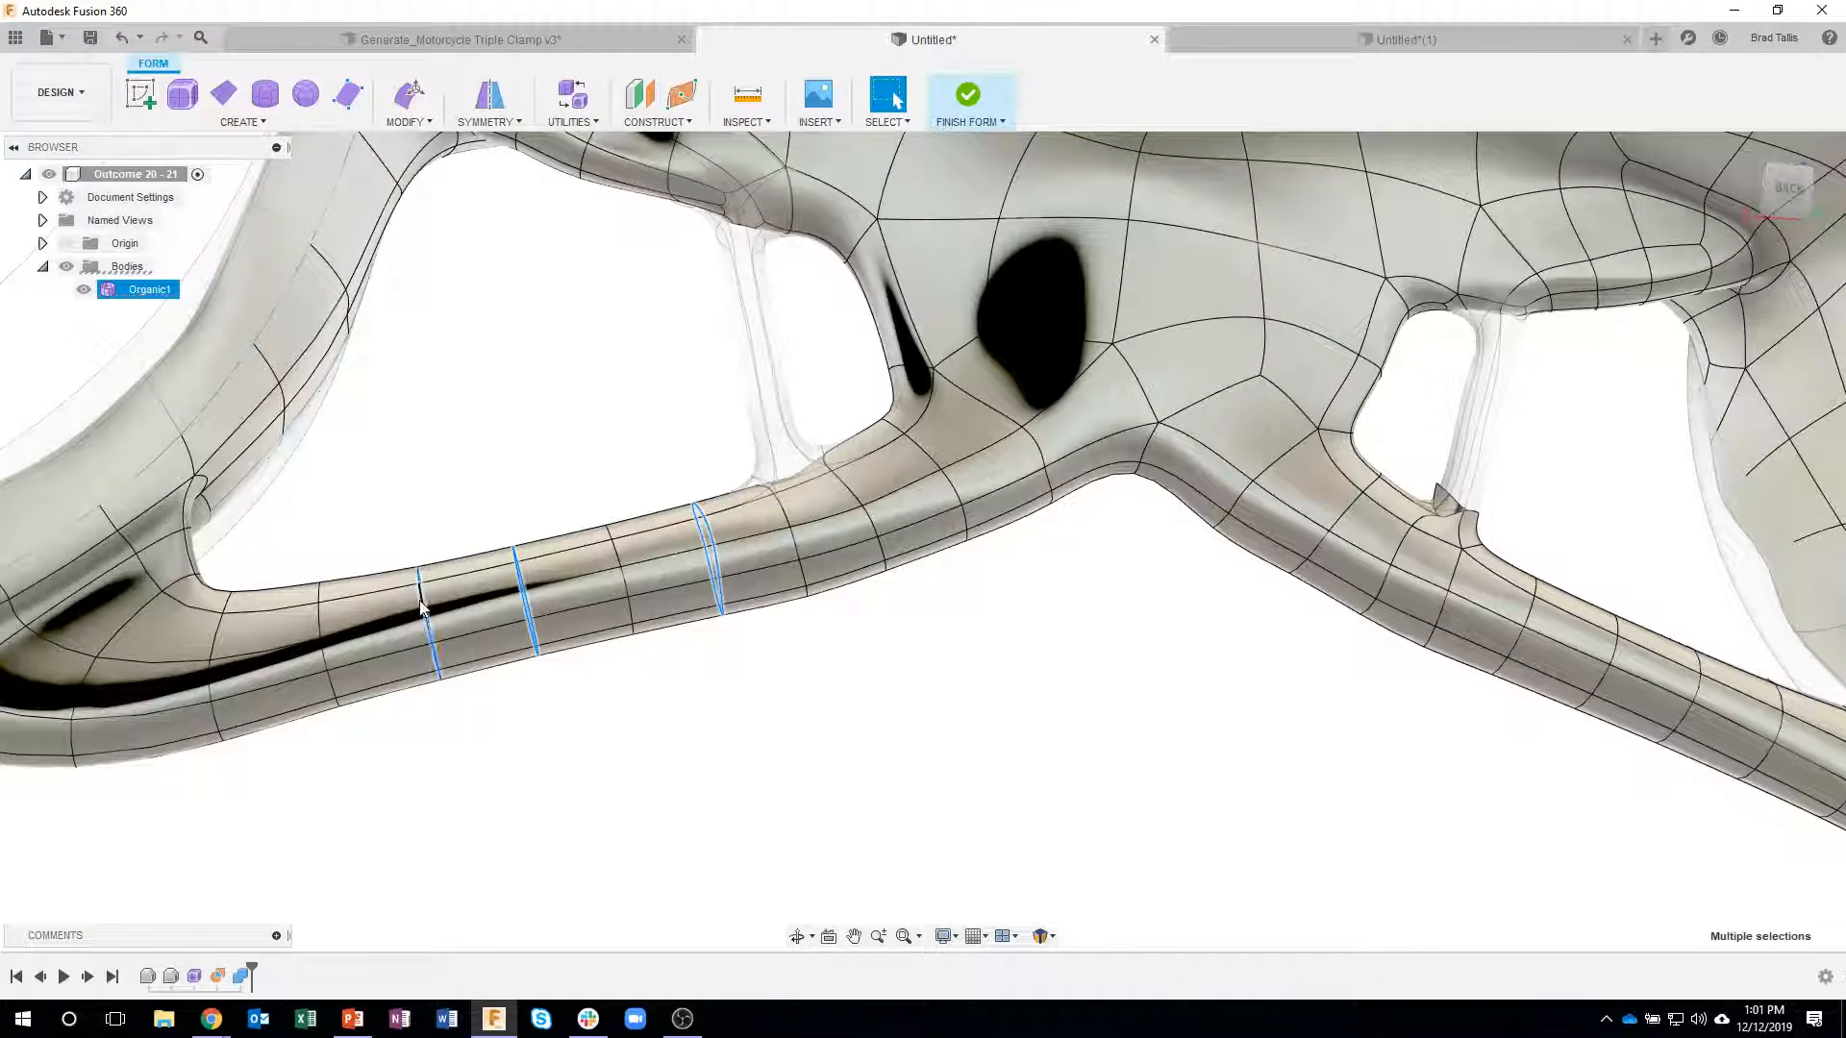
shift+double_click(317, 615)
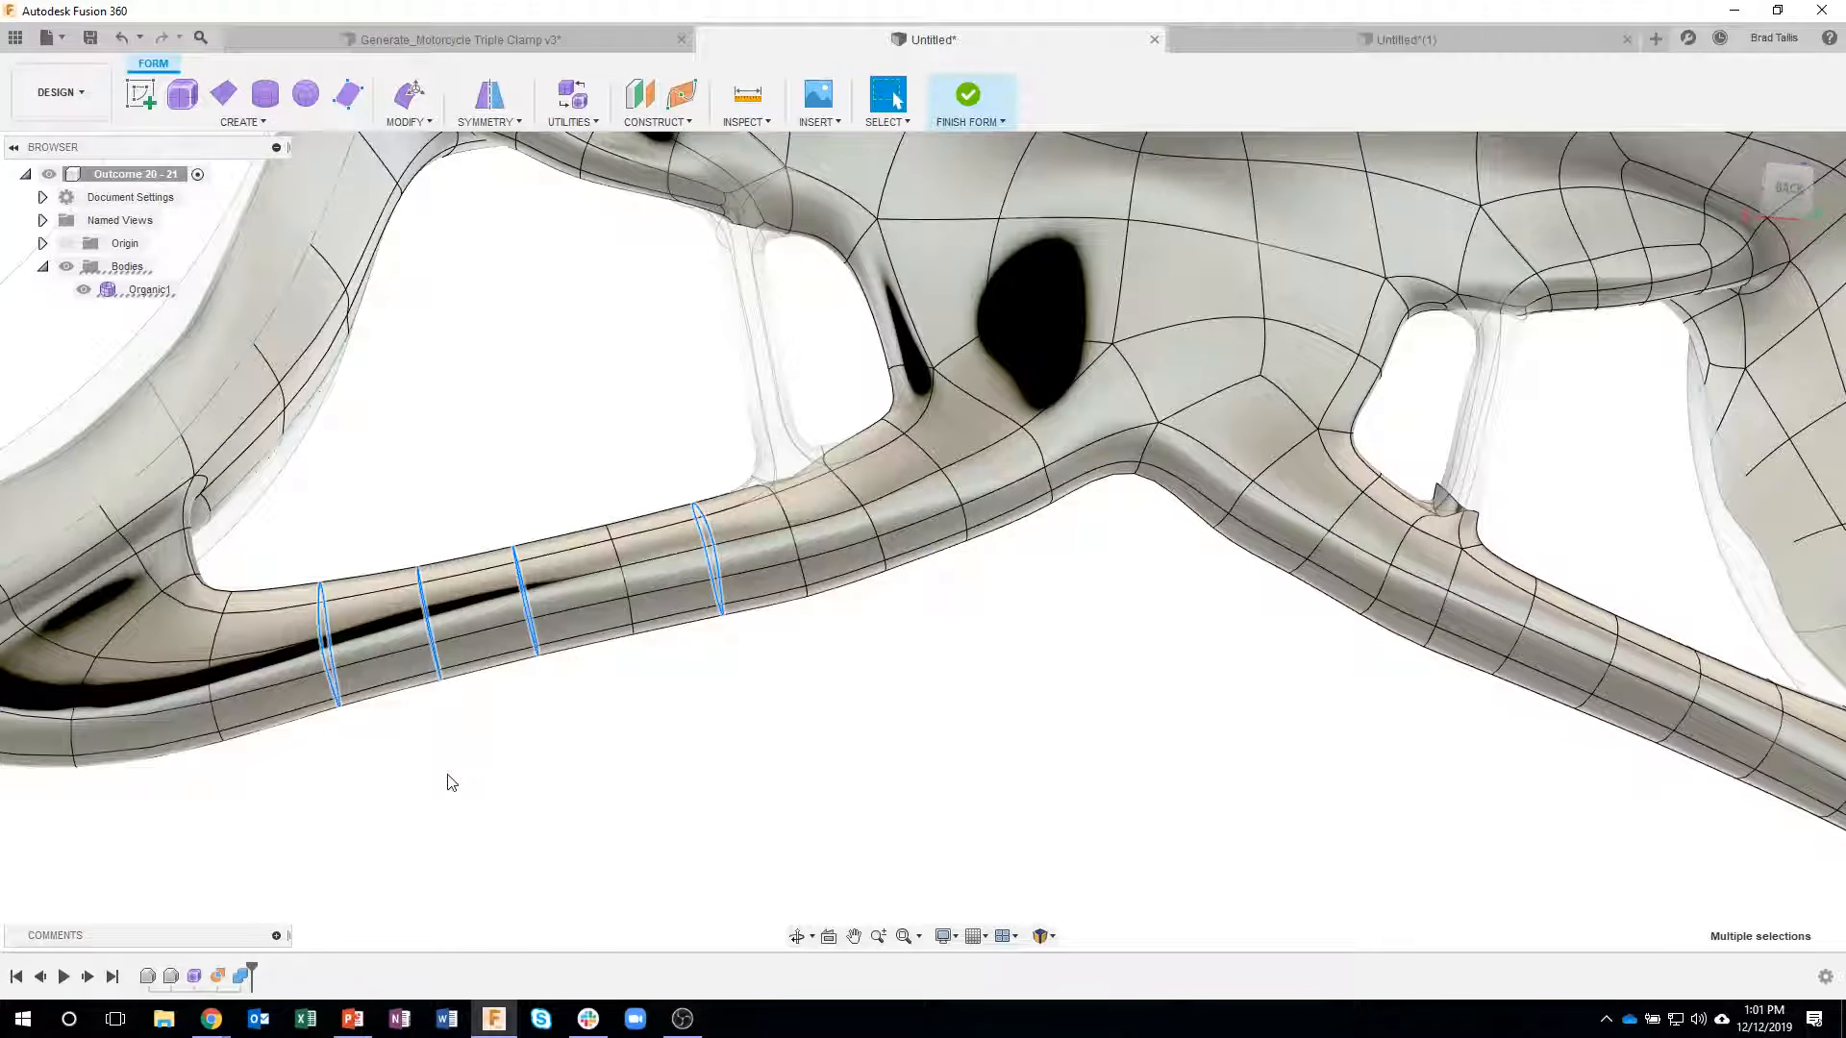
key(Delete)
- Delete three edge loops along the matching long arm on the other side of the body, keeping one loop between them
shift+middle_drag(1012, 668, 412, 710)
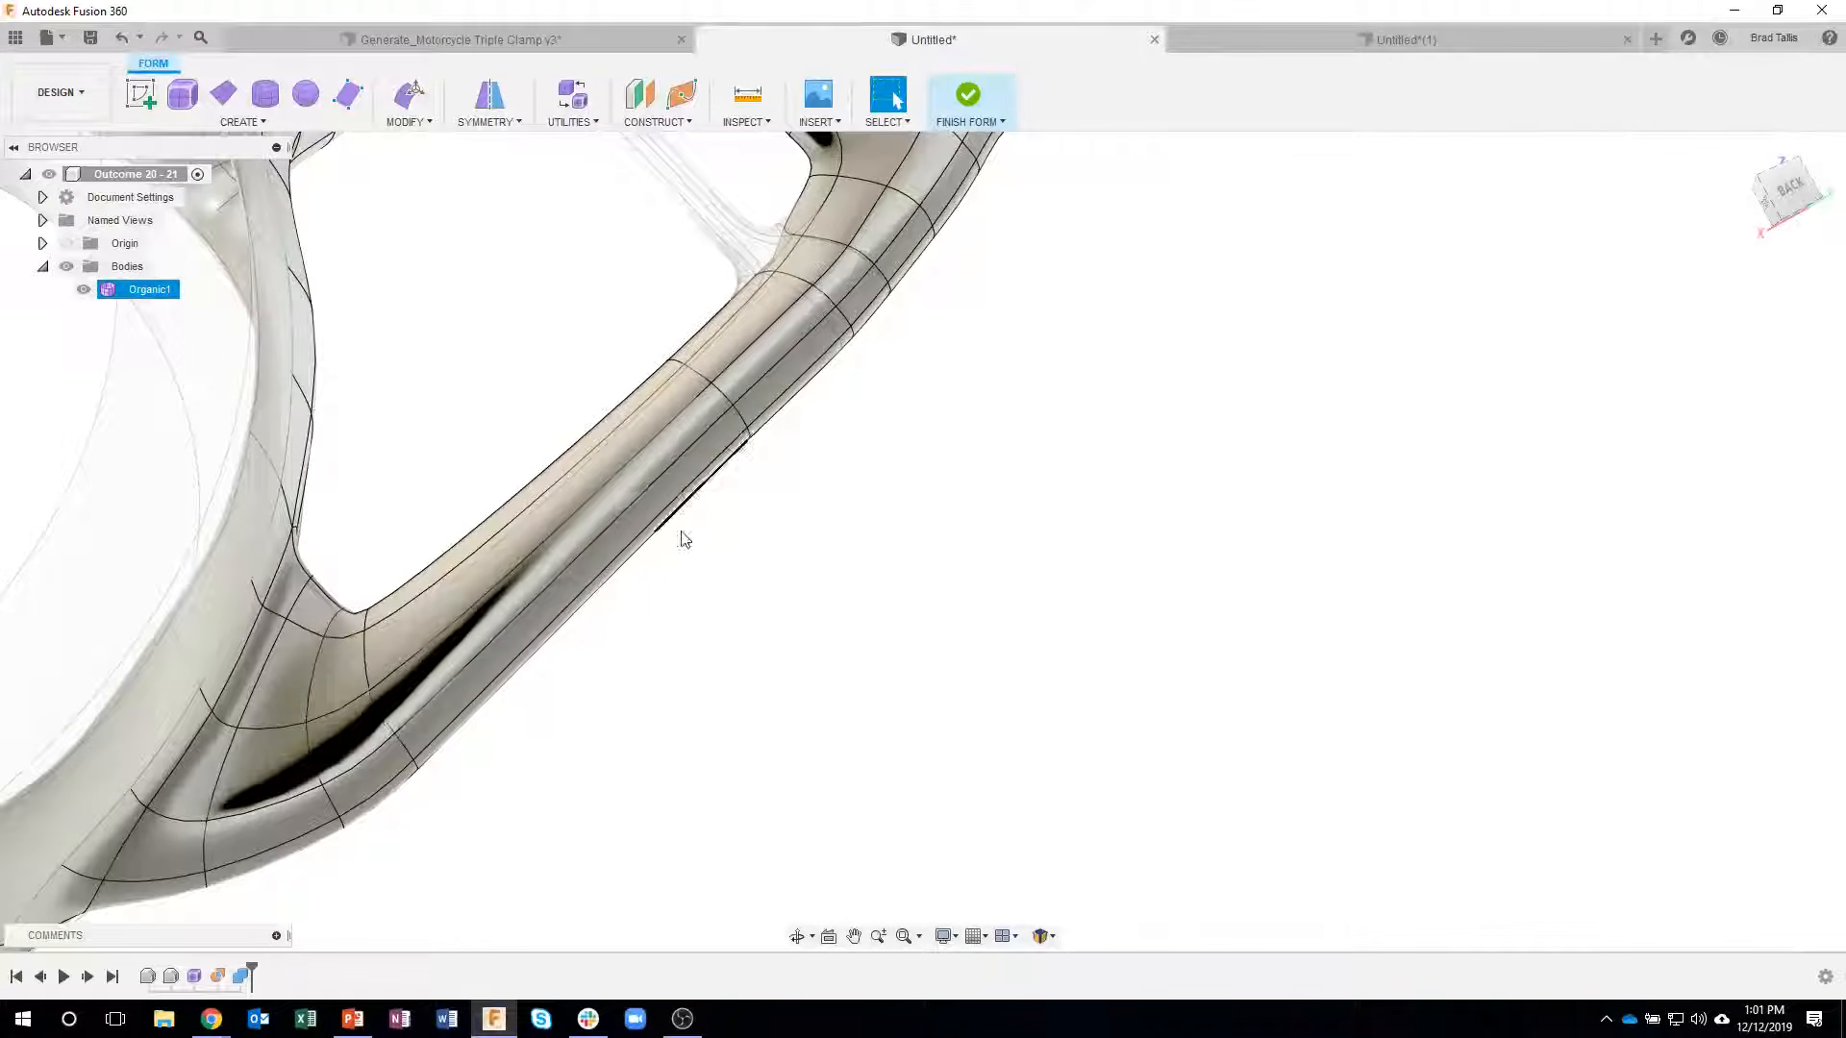
shift+middle_drag(894, 440, 1035, 527)
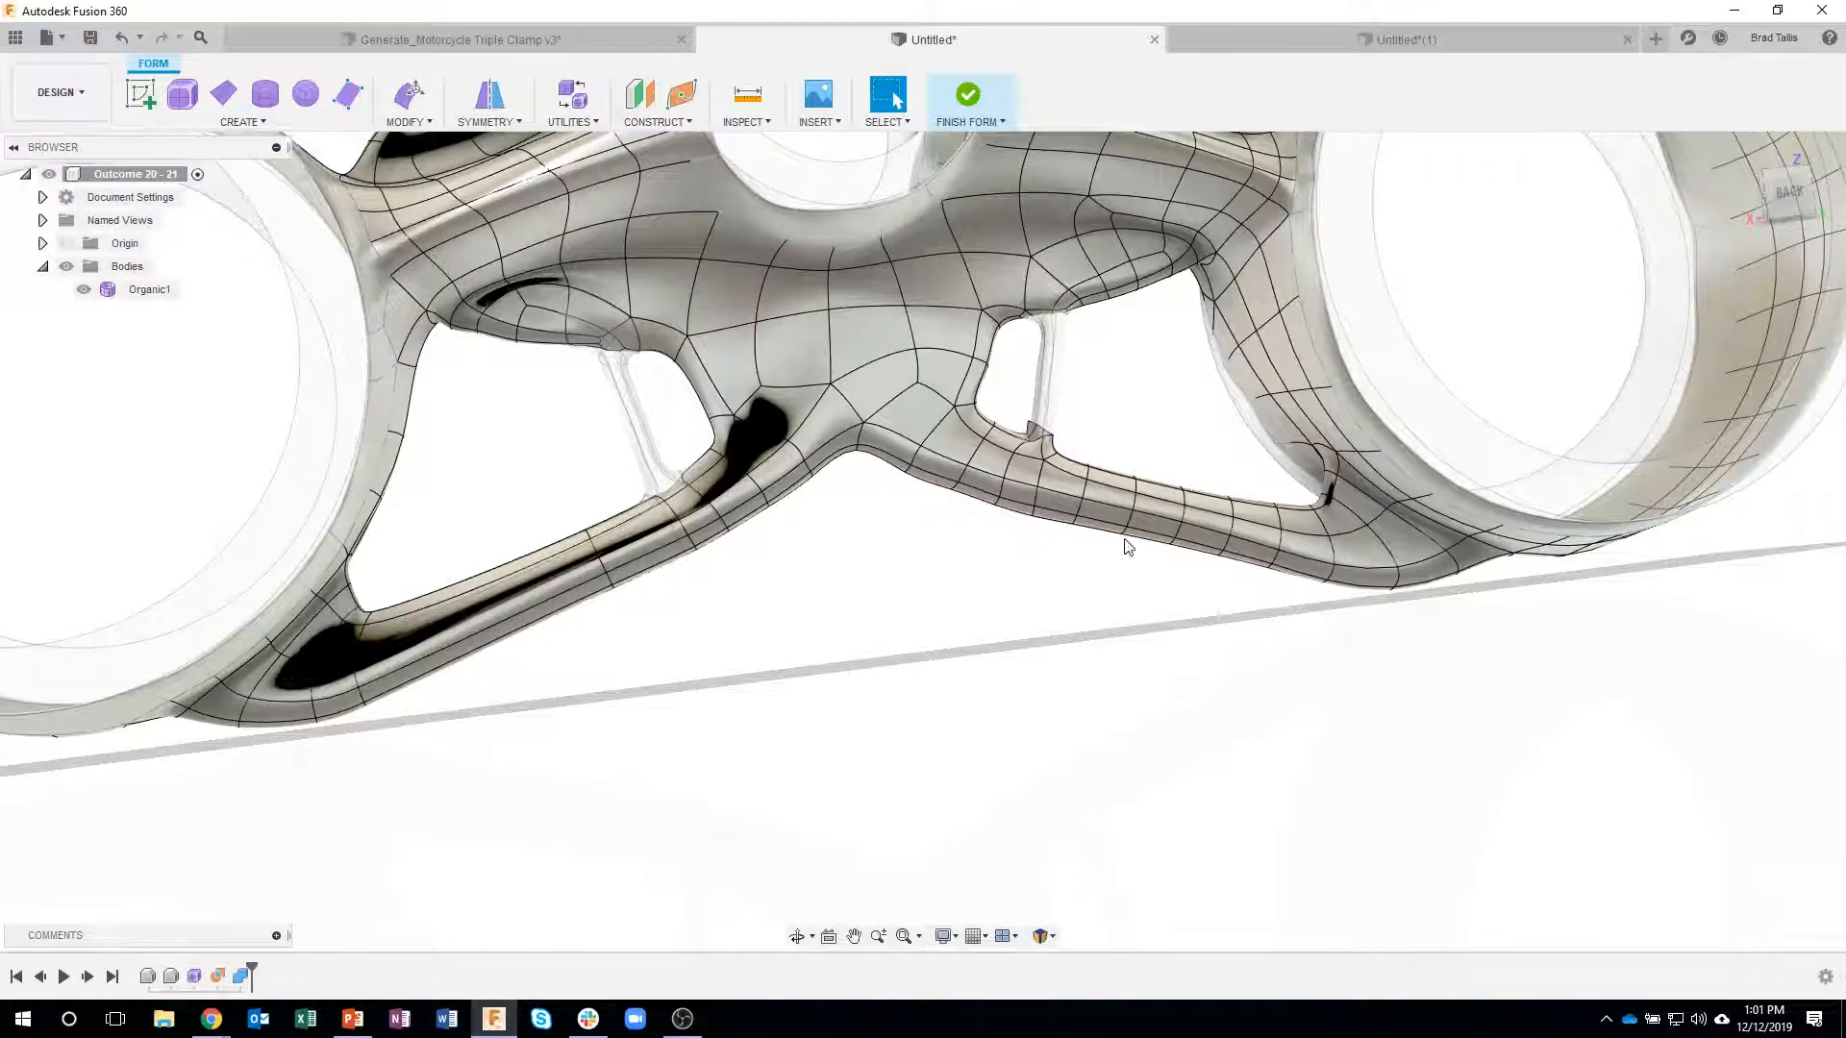
scroll(1105, 575, up, 6)
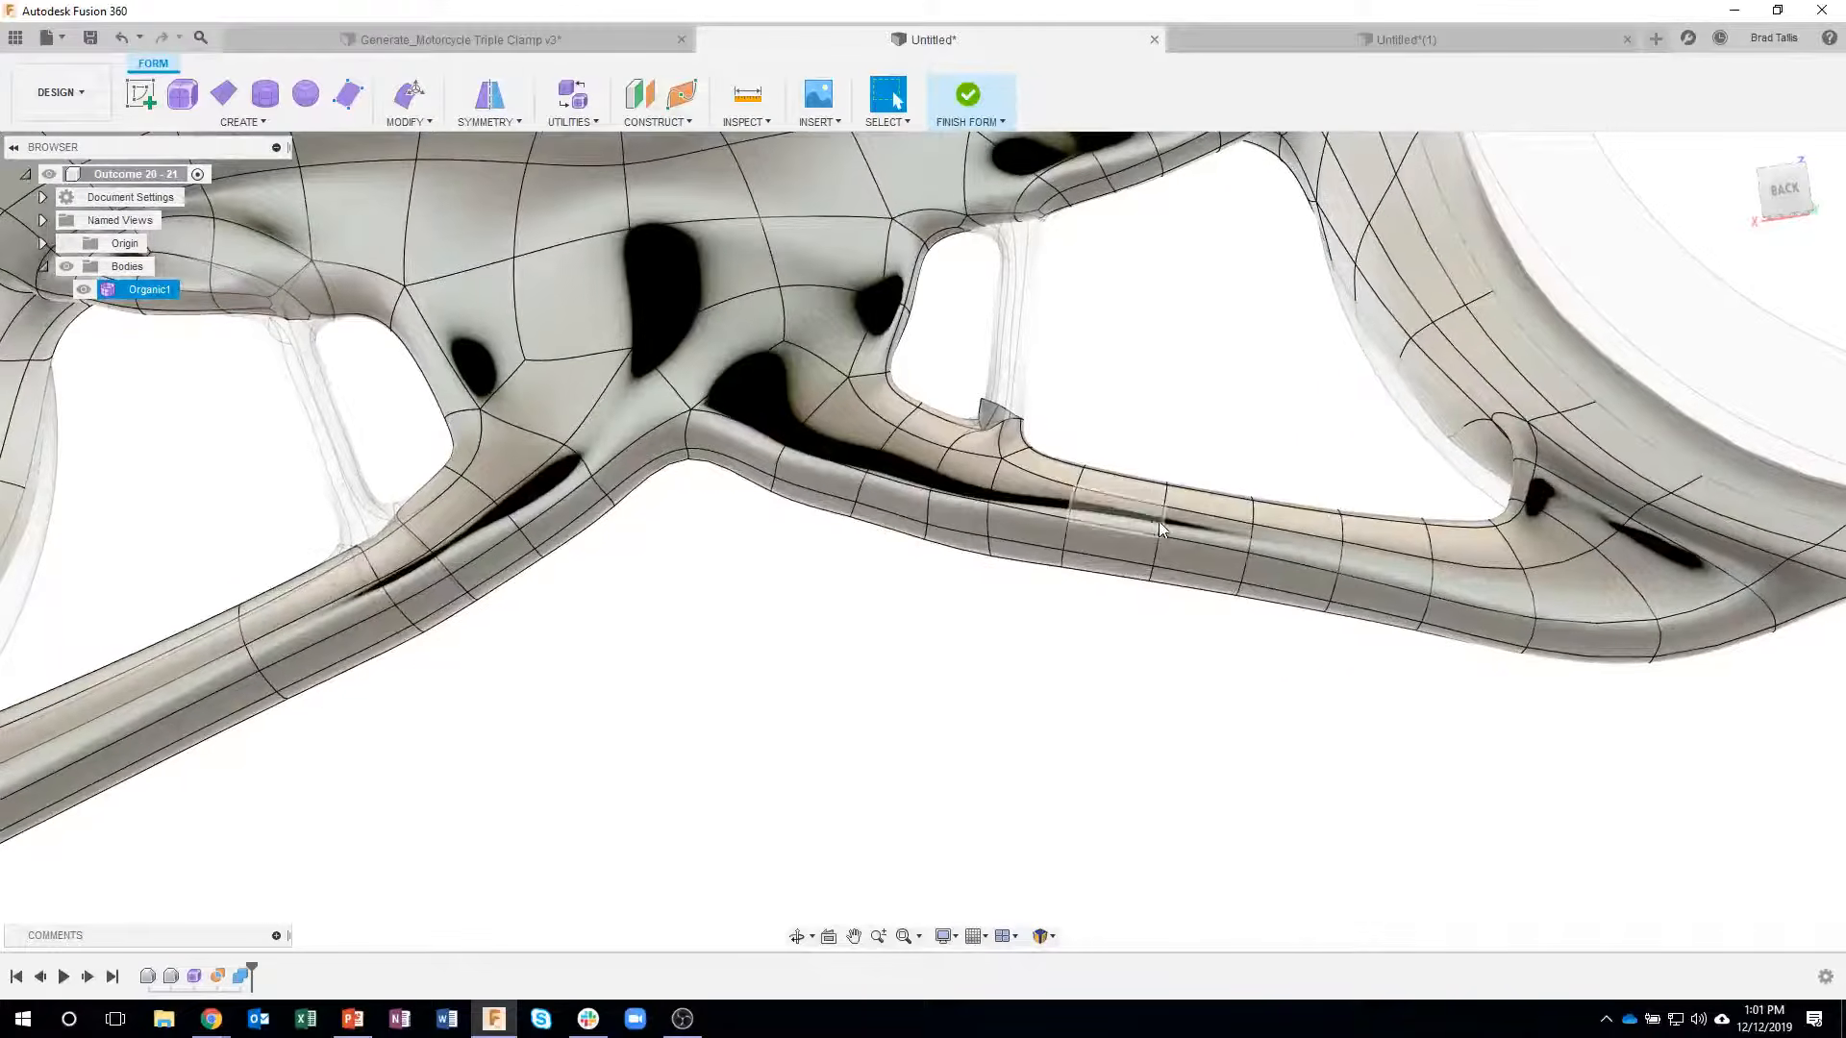
double_click(1157, 534)
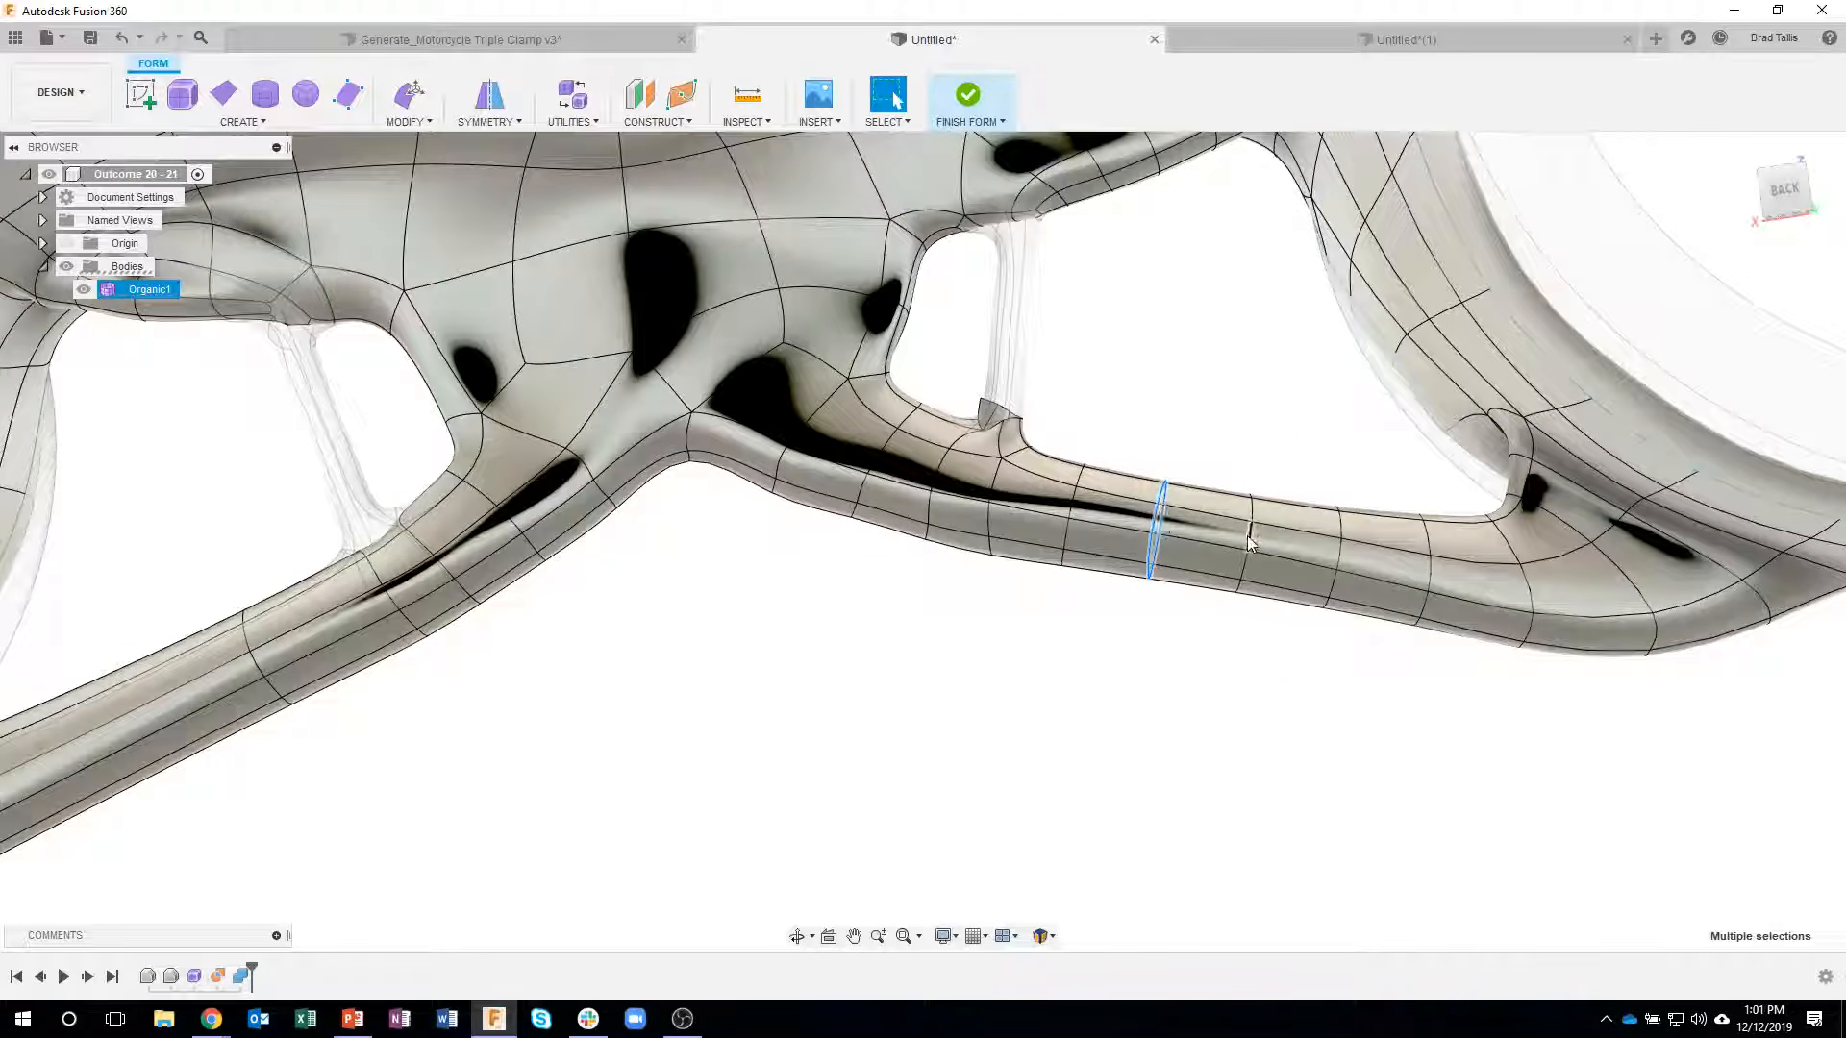
shift+double_click(1333, 556)
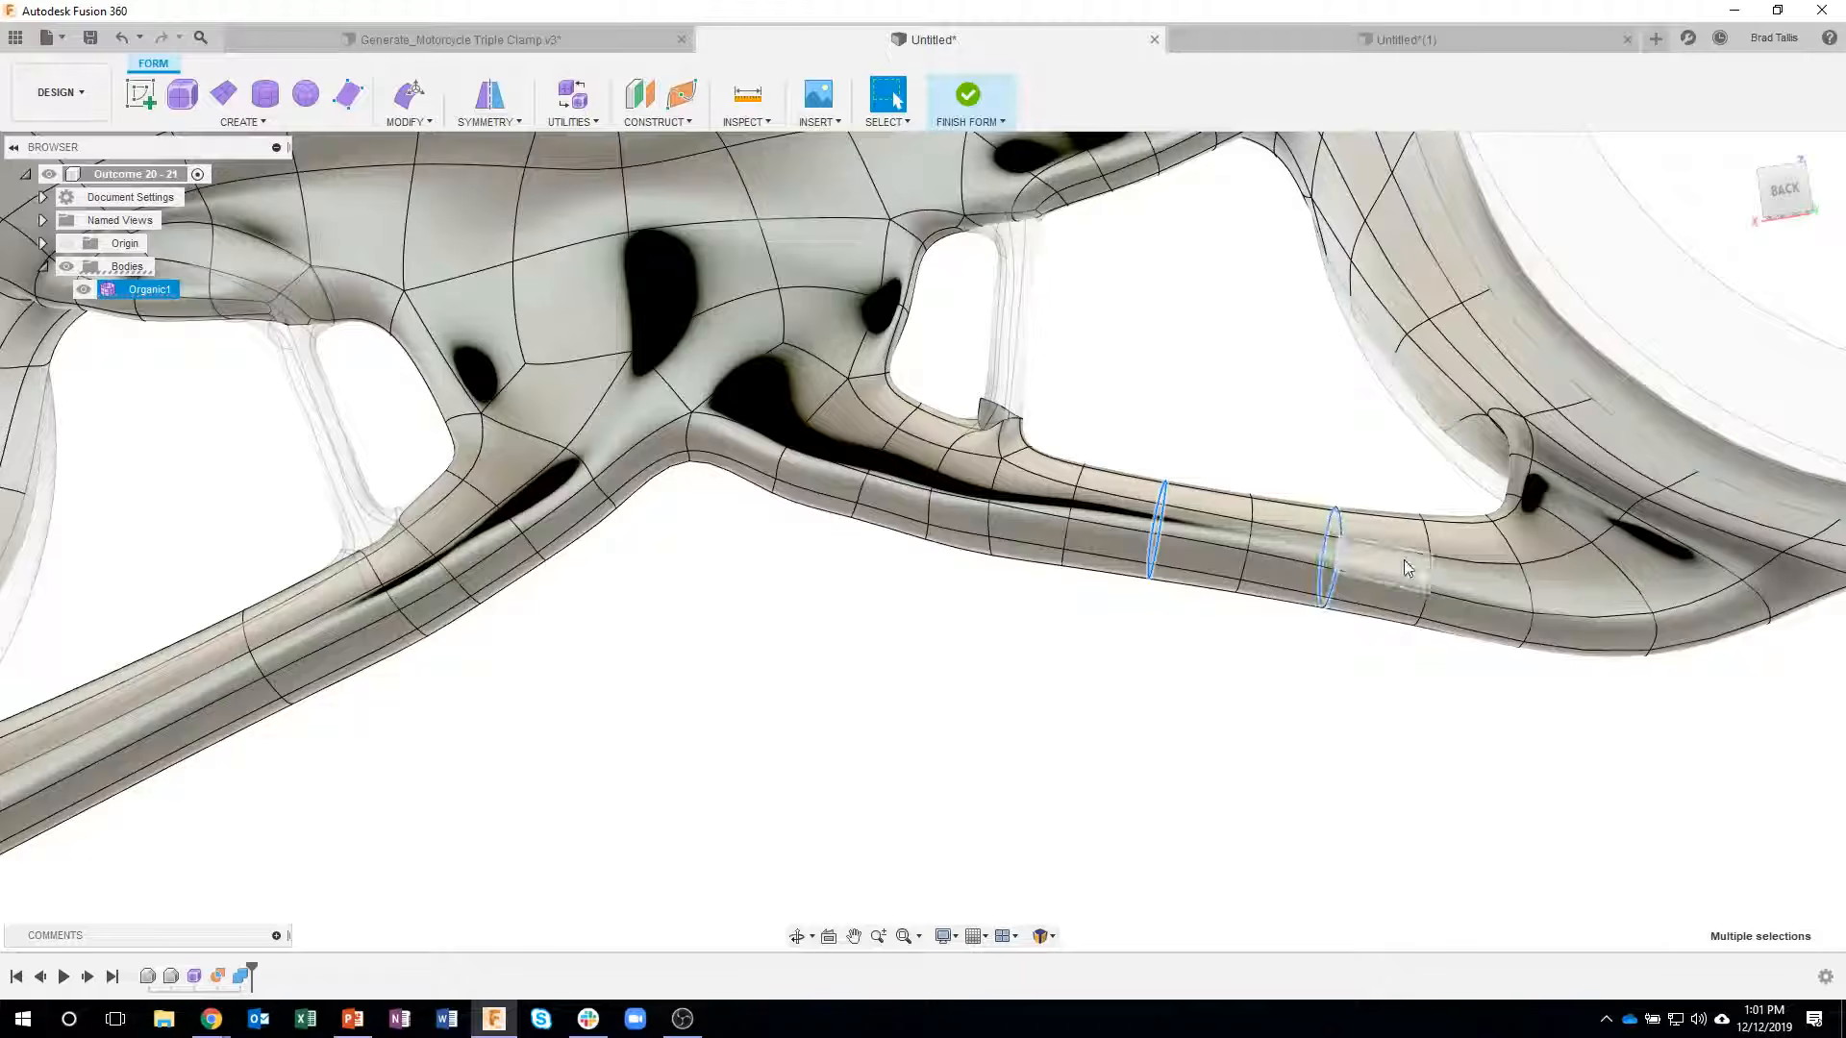
shift+double_click(1421, 575)
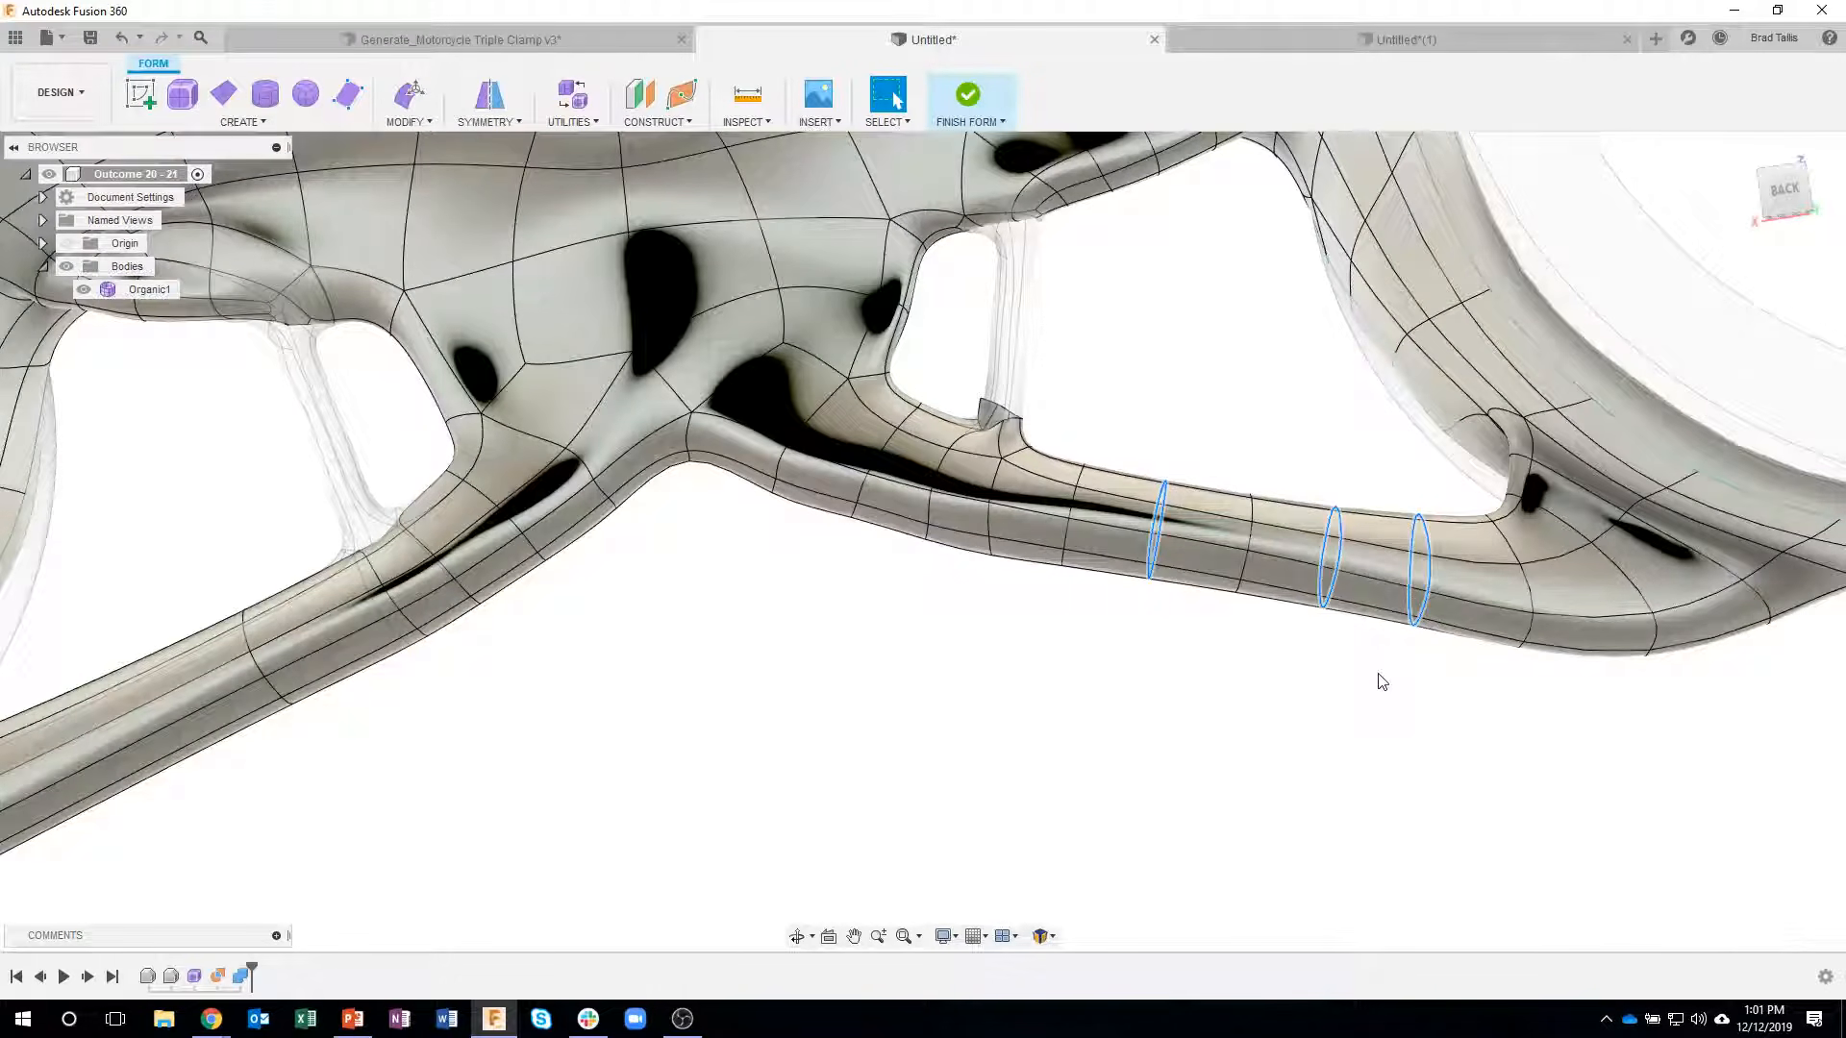
key(Delete)
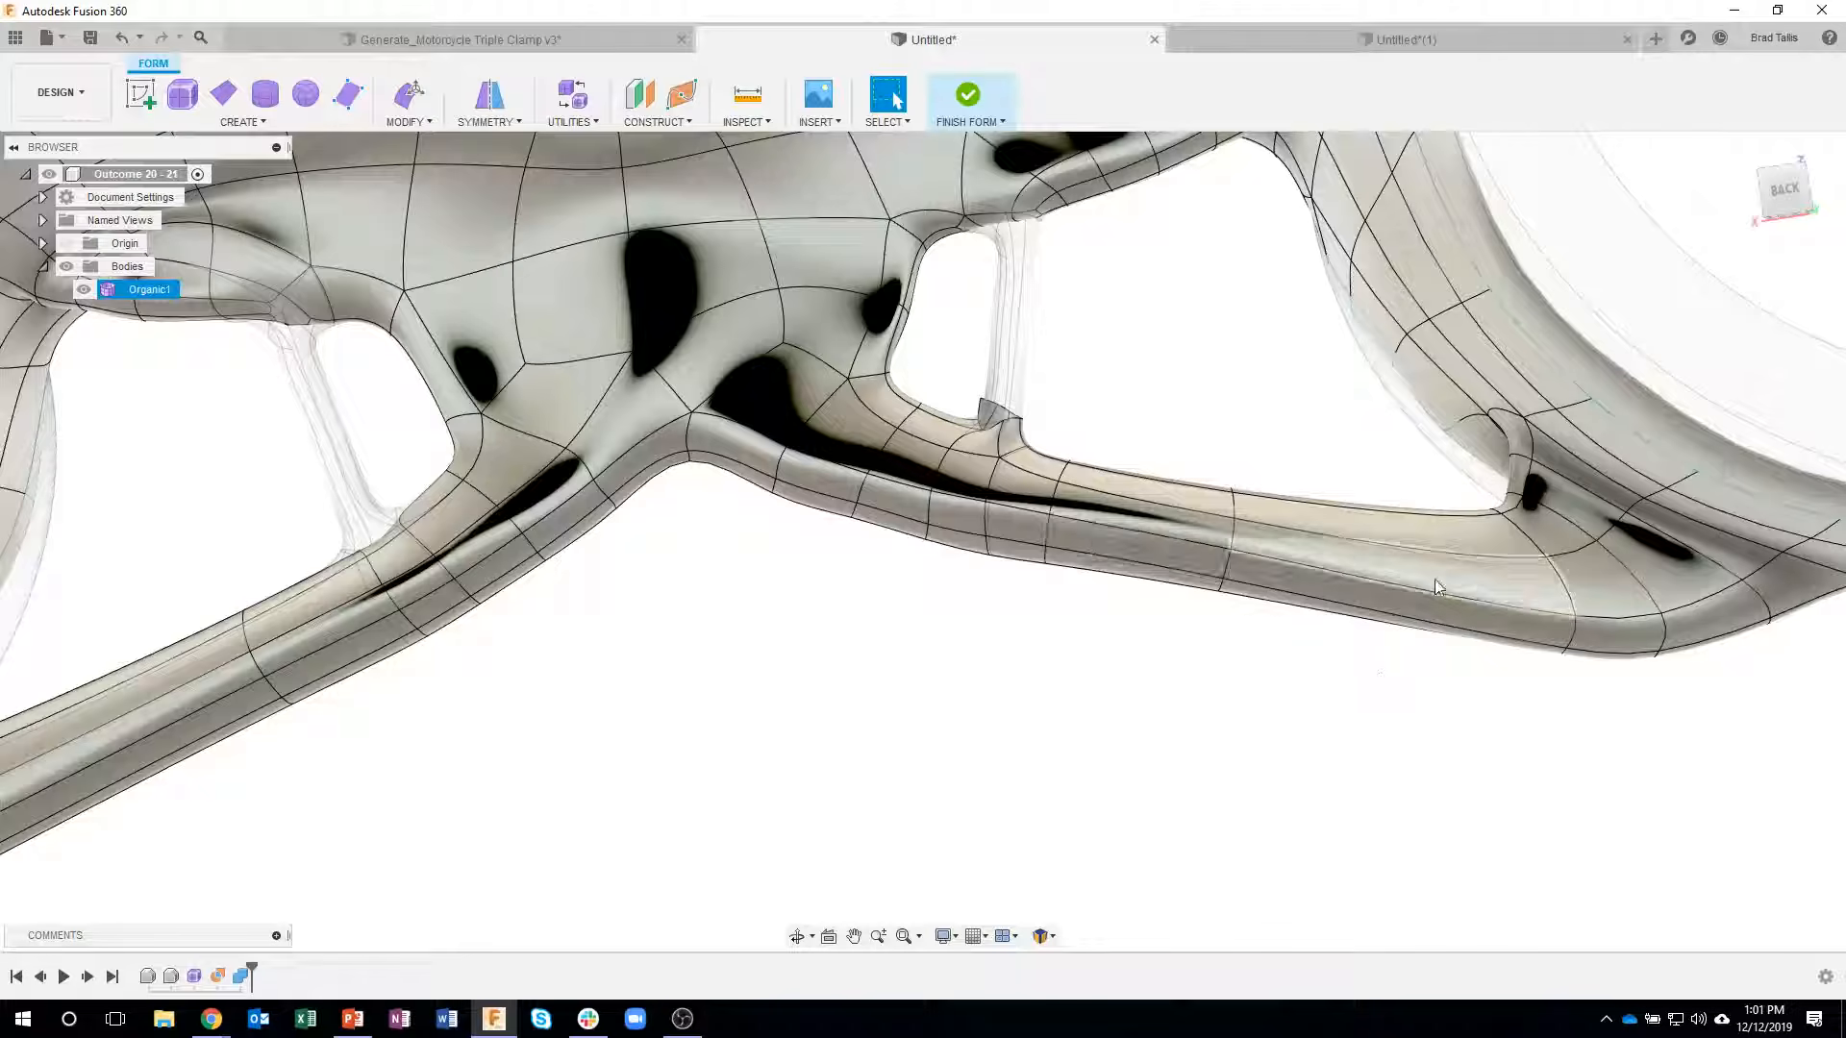
- Try to finish the form edit on the triple clamp's T-spline body
scroll(990, 796, down, 5)
shift+middle_drag(996, 798, 501, 712)
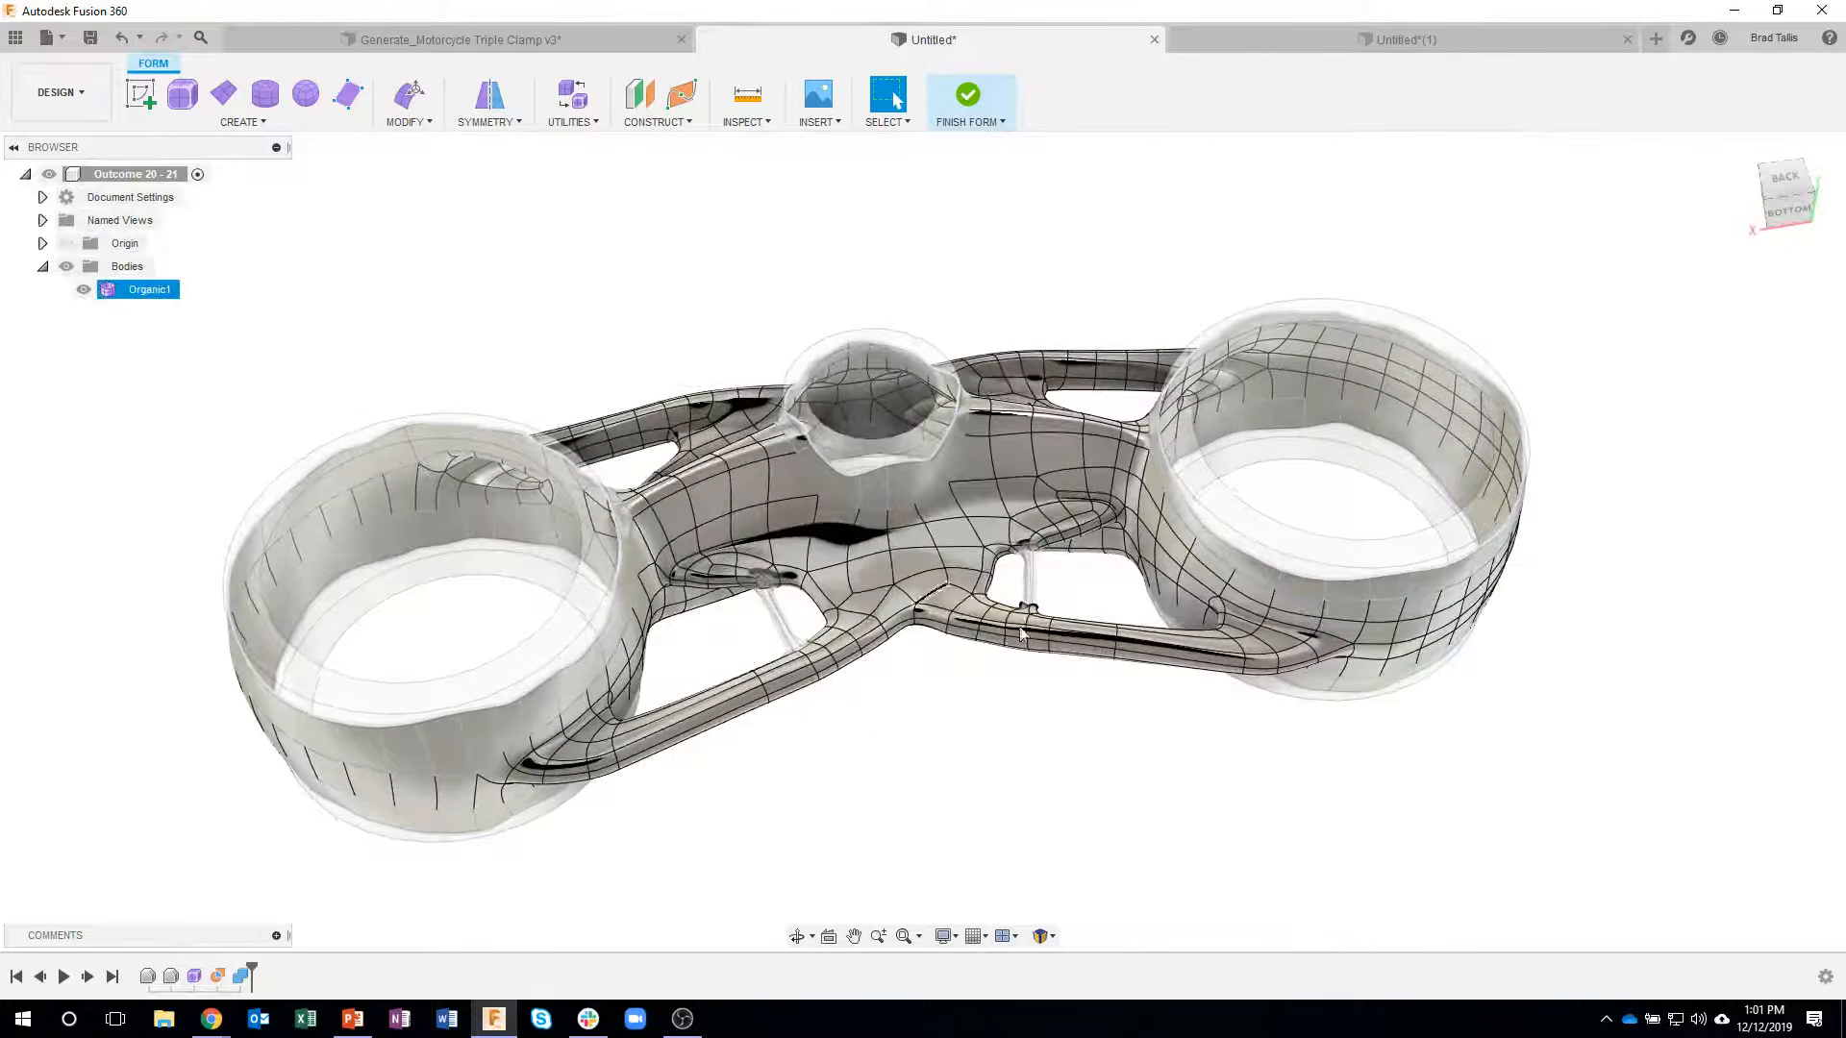
shift+middle_drag(990, 746, 1001, 756)
click(965, 100)
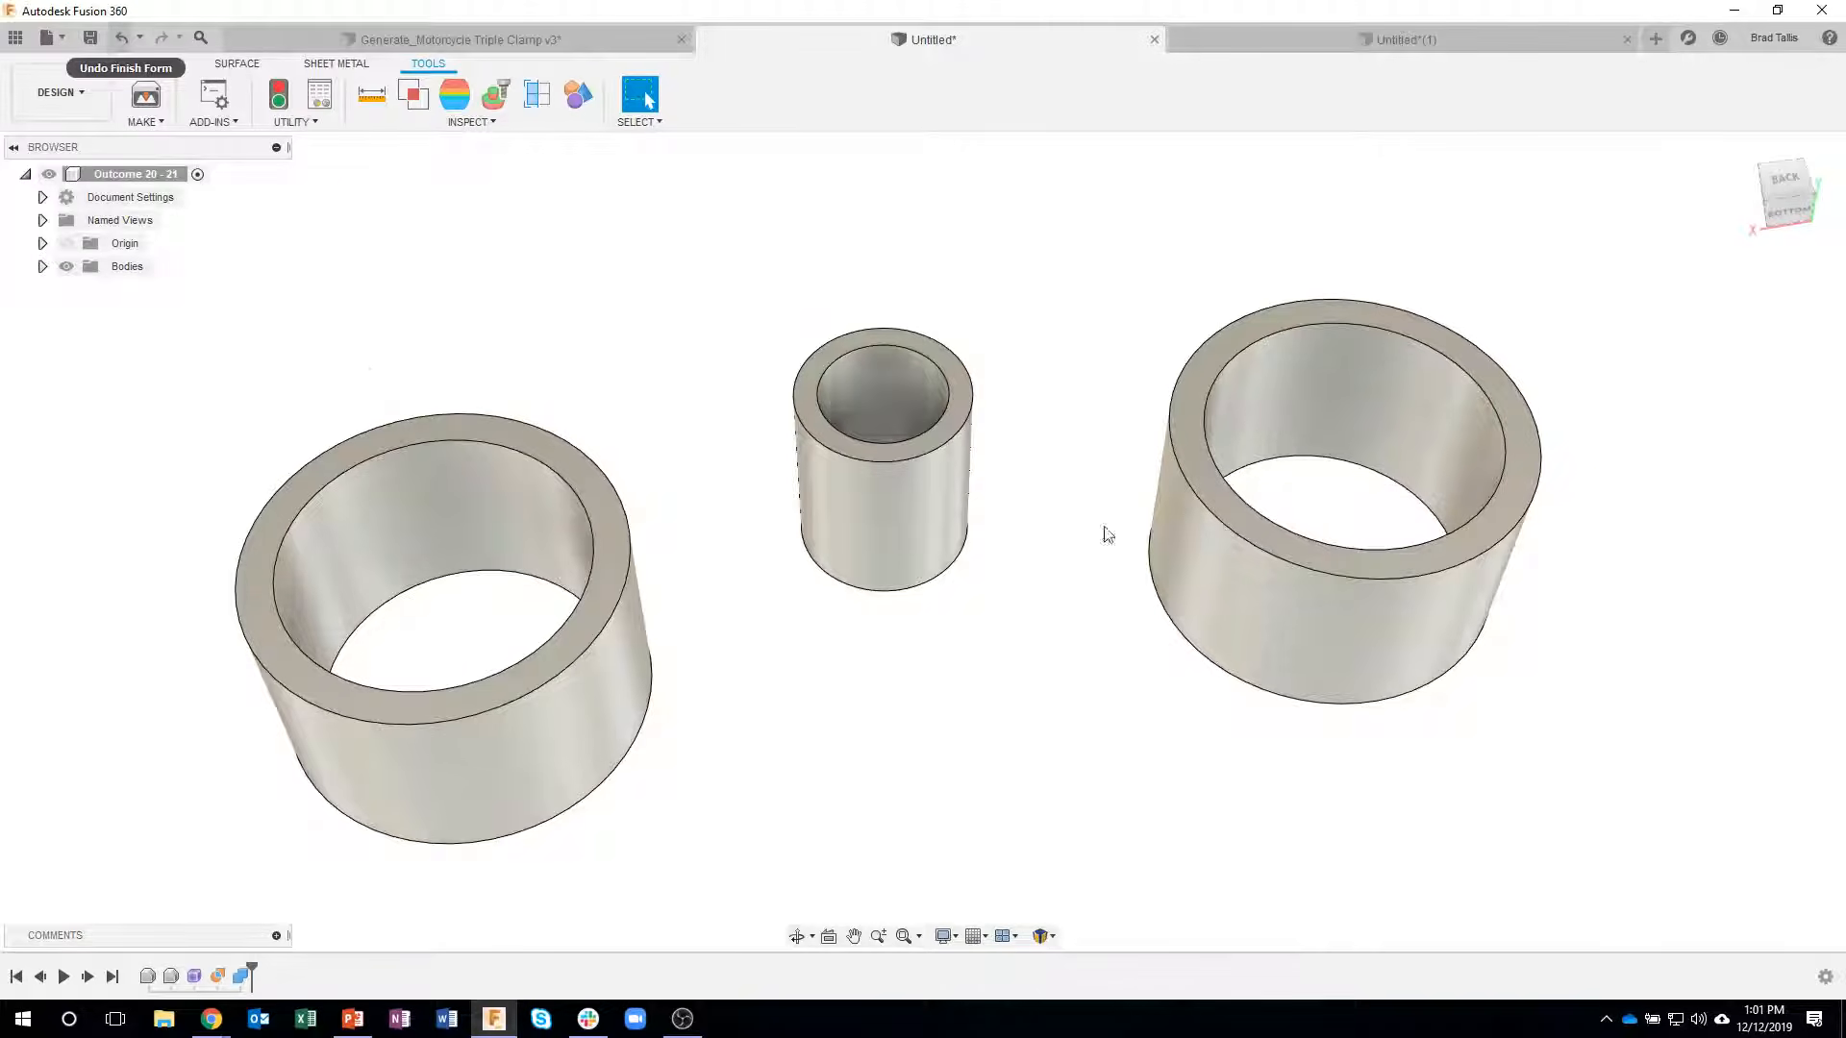
shift+middle_drag(1103, 534, 881, 493)
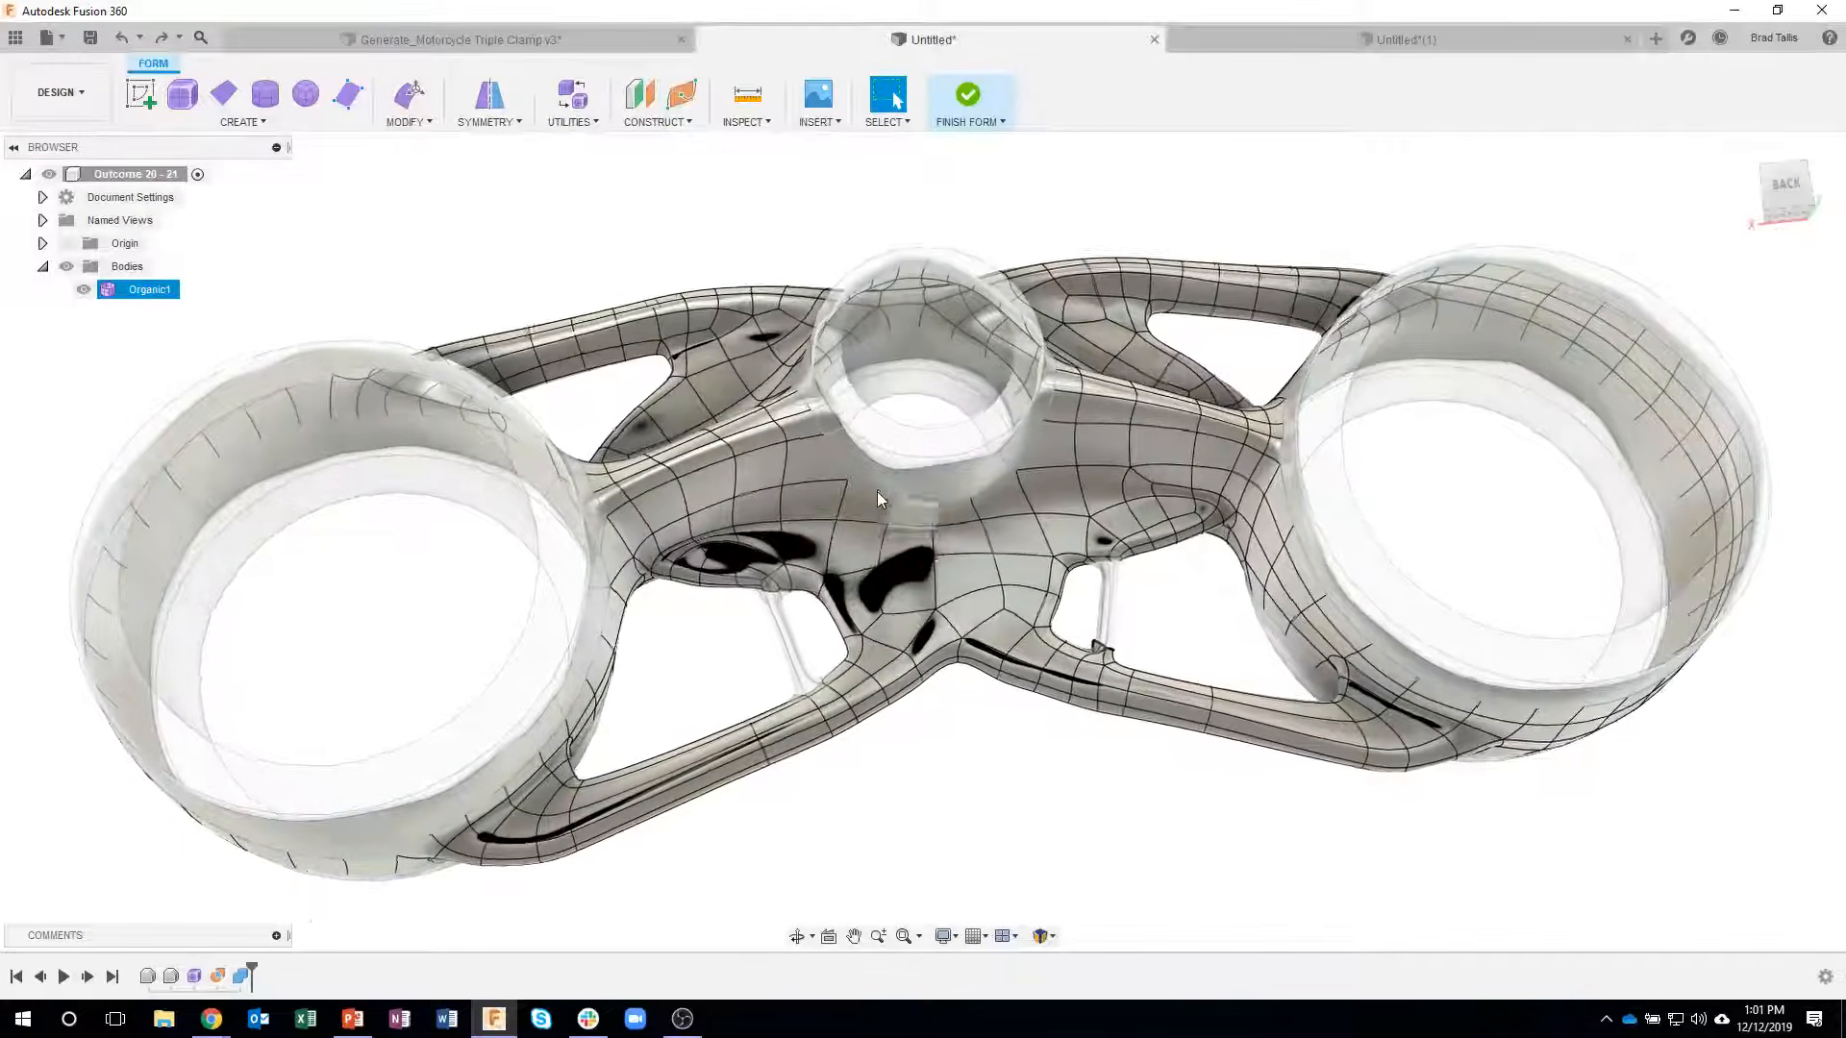
scroll(876, 493, up, 5)
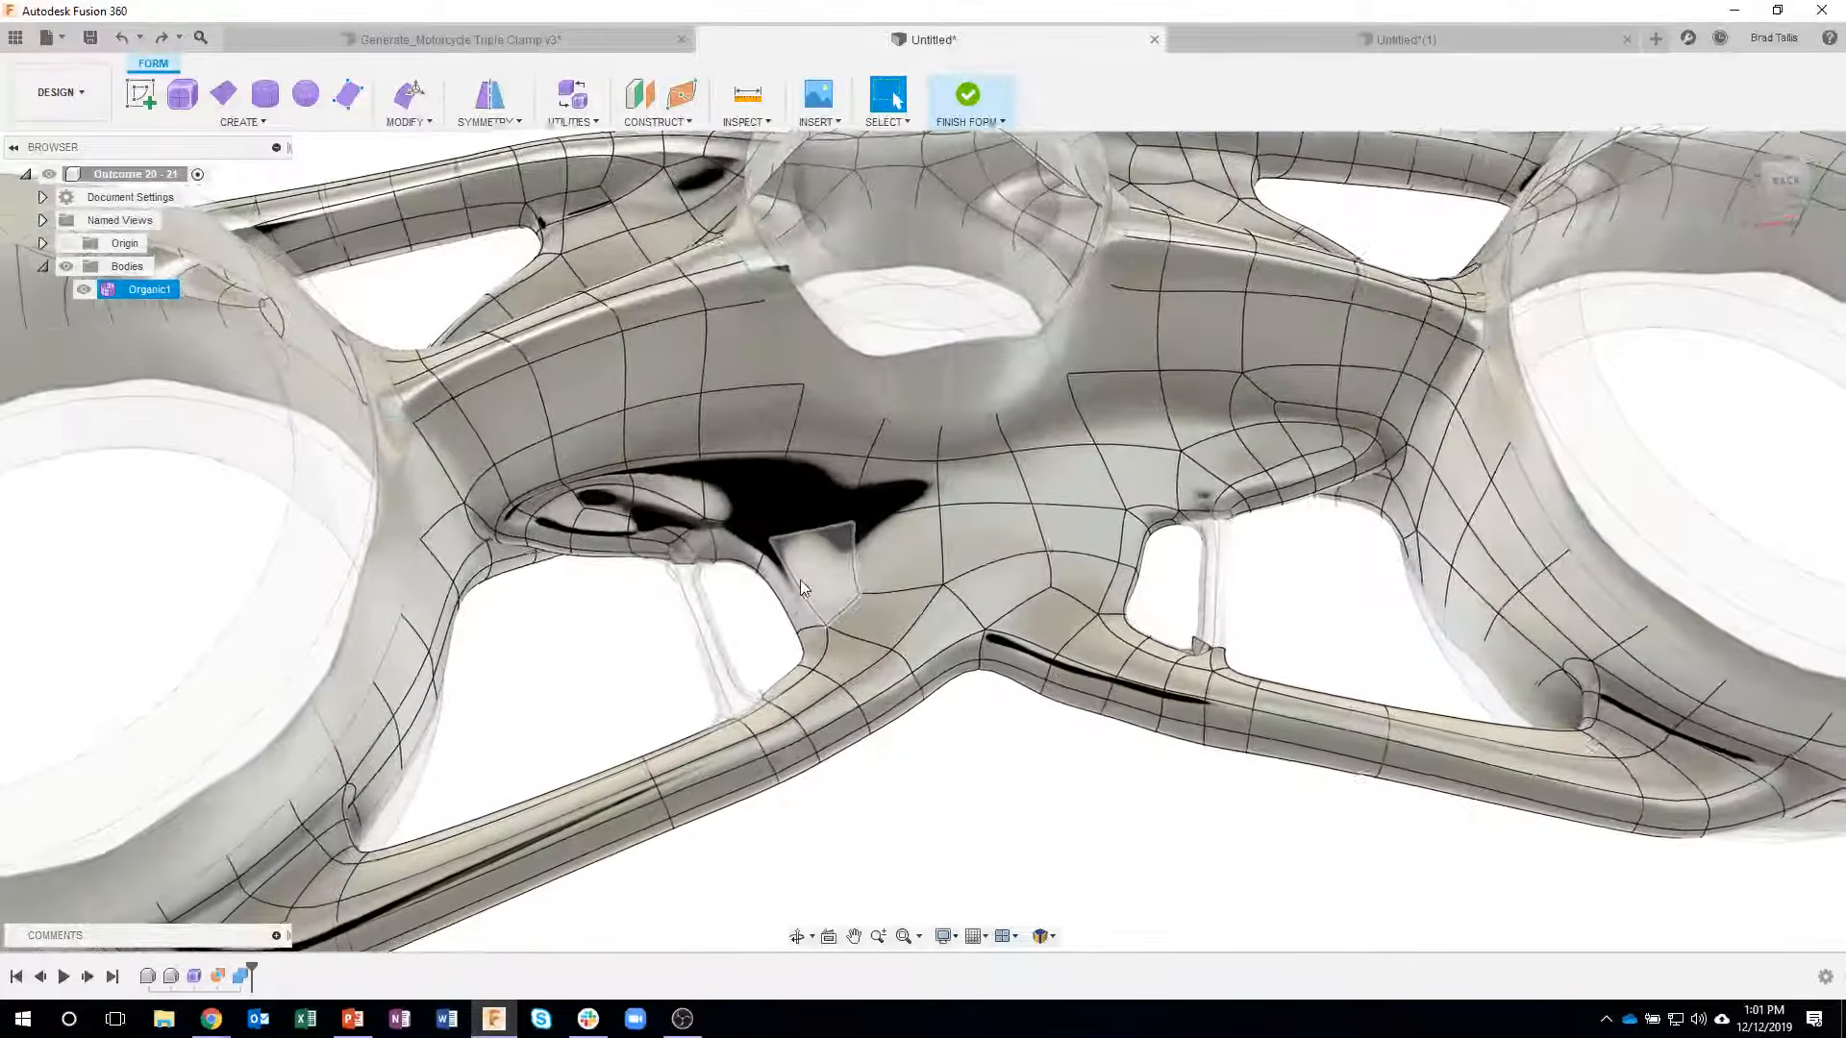
shift+middle_drag(800, 580, 707, 334)
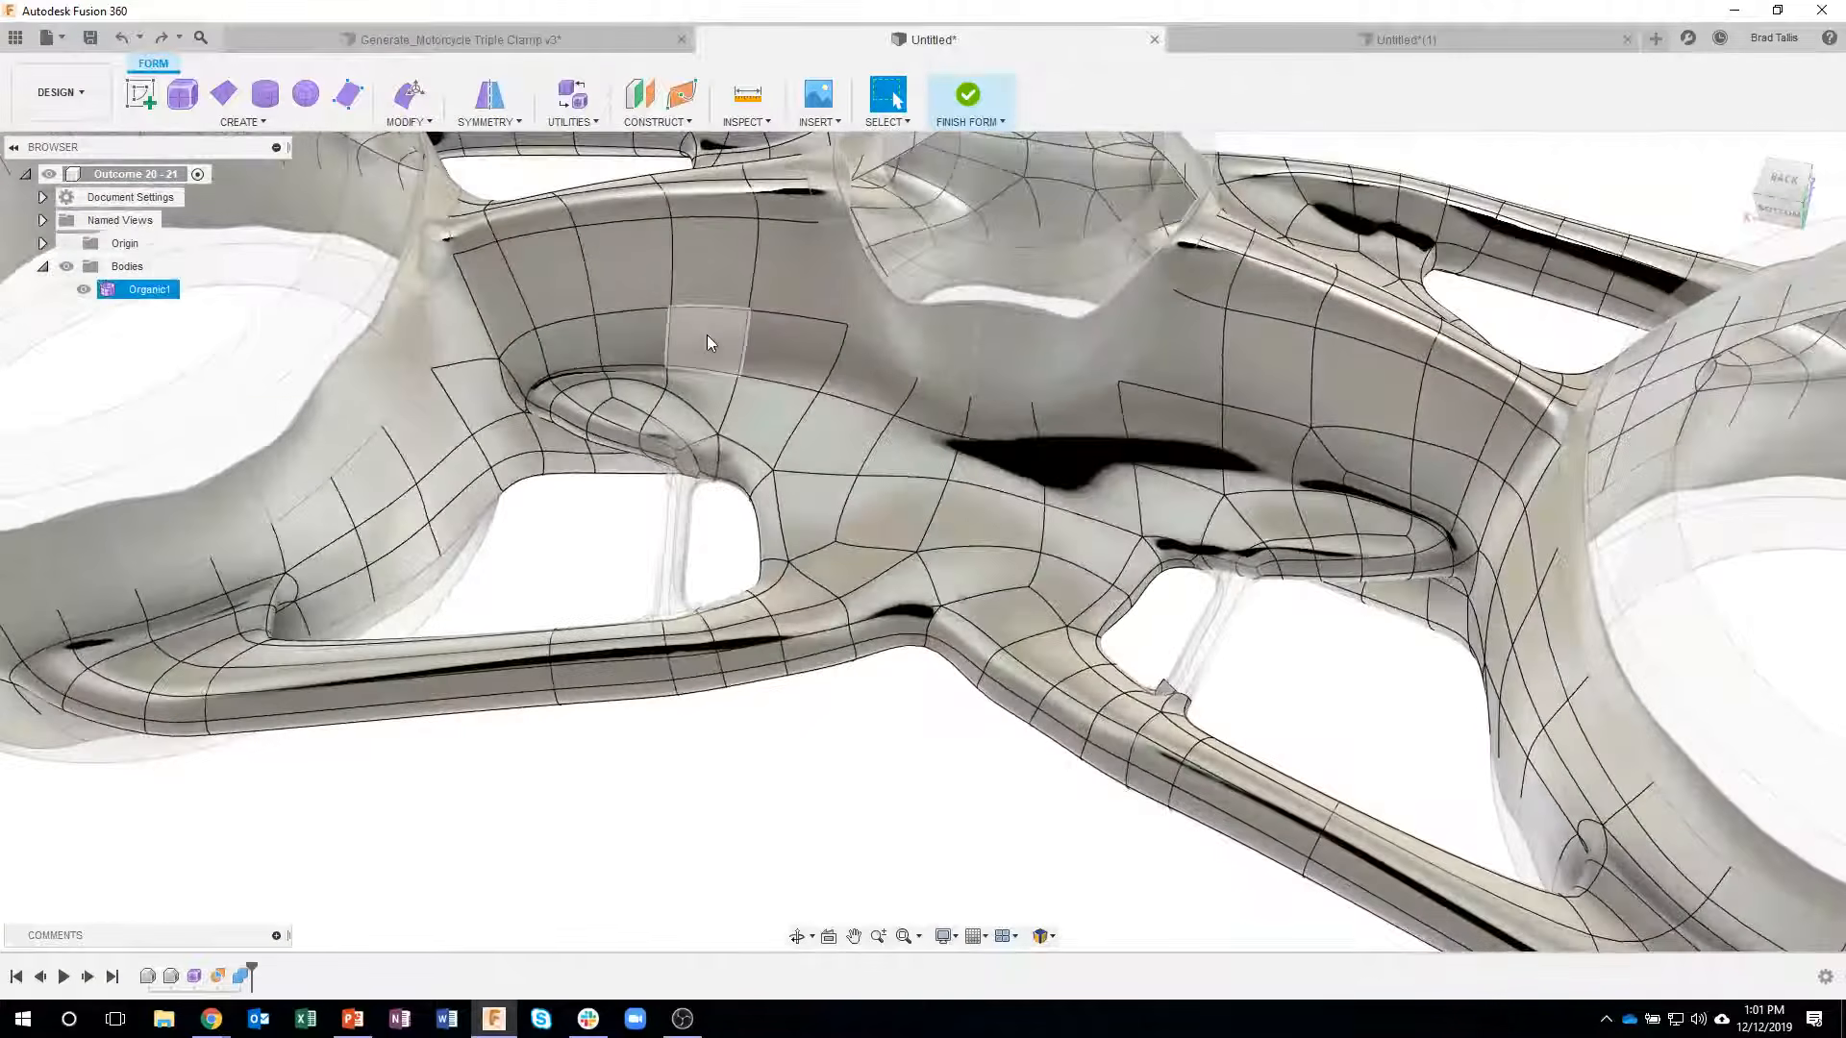